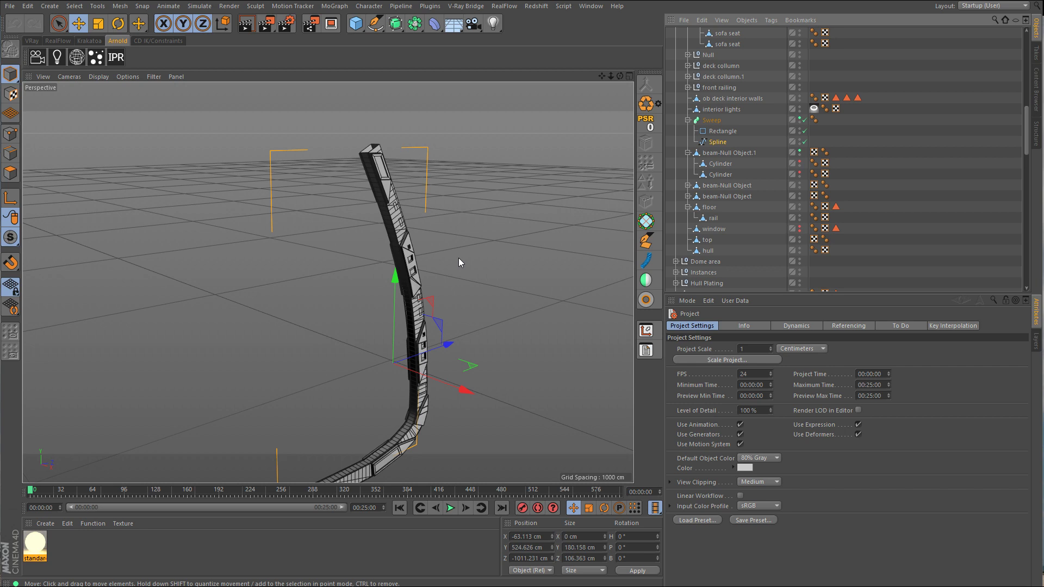
Step: Examine the curved beam's mesh from several angles, toggling the Sweep generator off and back on to compare its geometry
scroll(442, 263, down, 5)
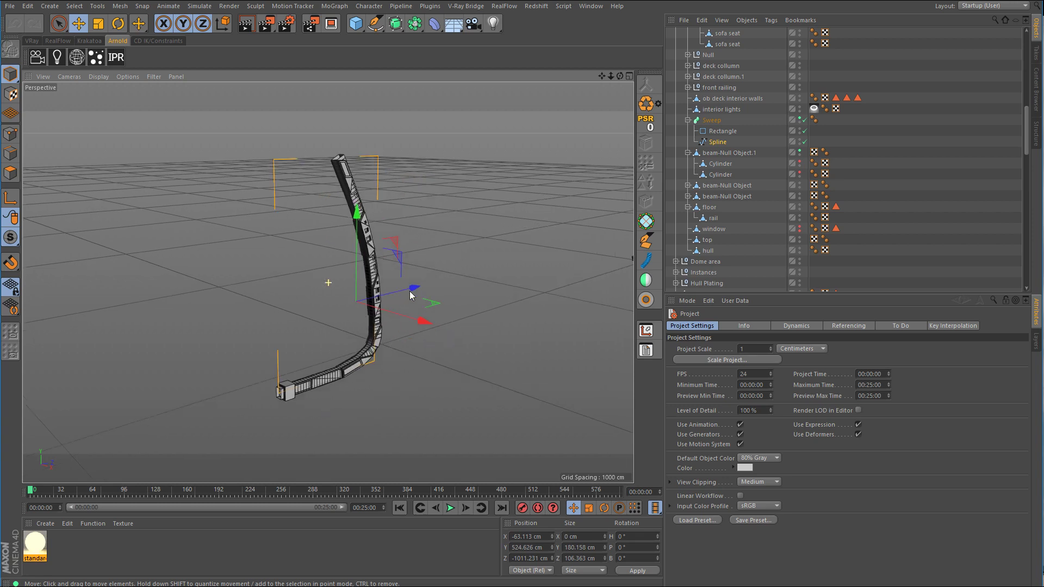
mouse_move(453, 273)
alt+mouse_down()
mouse_move(338, 277)
mouse_move(460, 270)
alt+mouse_up()
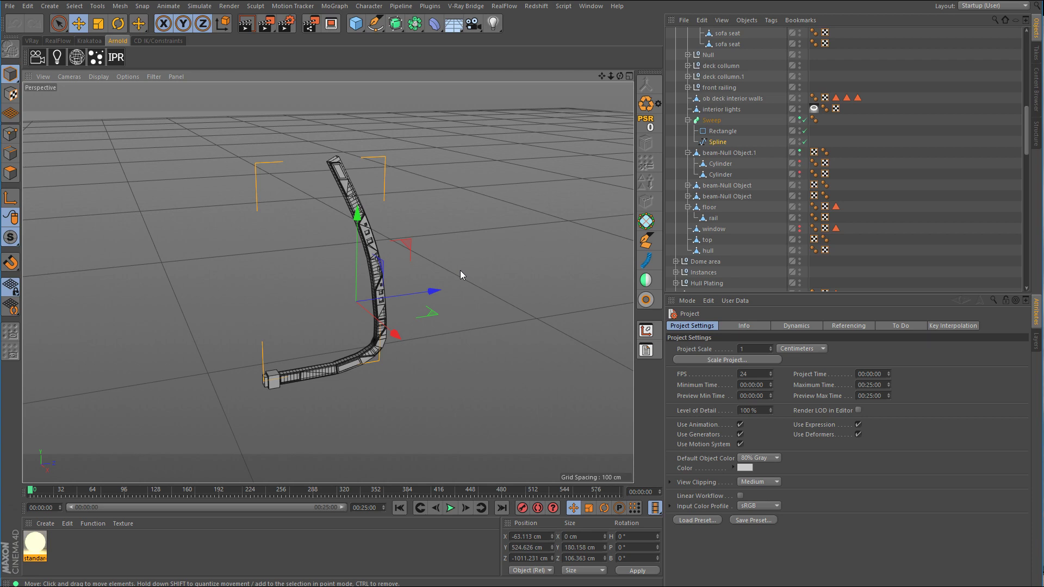
scroll(420, 260, up, 5)
alt+drag(524, 229, 556, 235)
scroll(555, 236, down, 6)
alt+drag(492, 273, 394, 260)
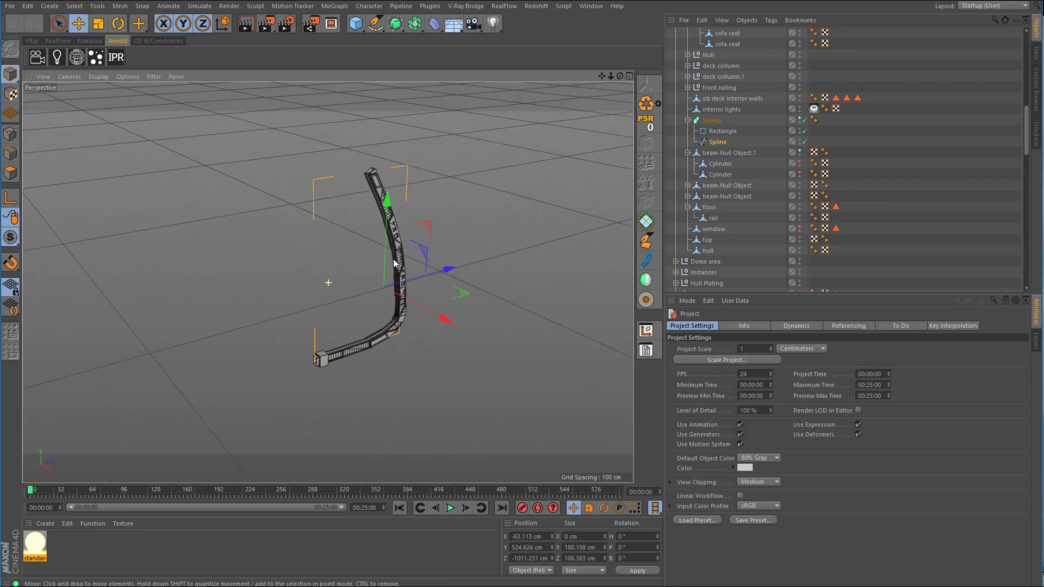
scroll(402, 260, up, 6)
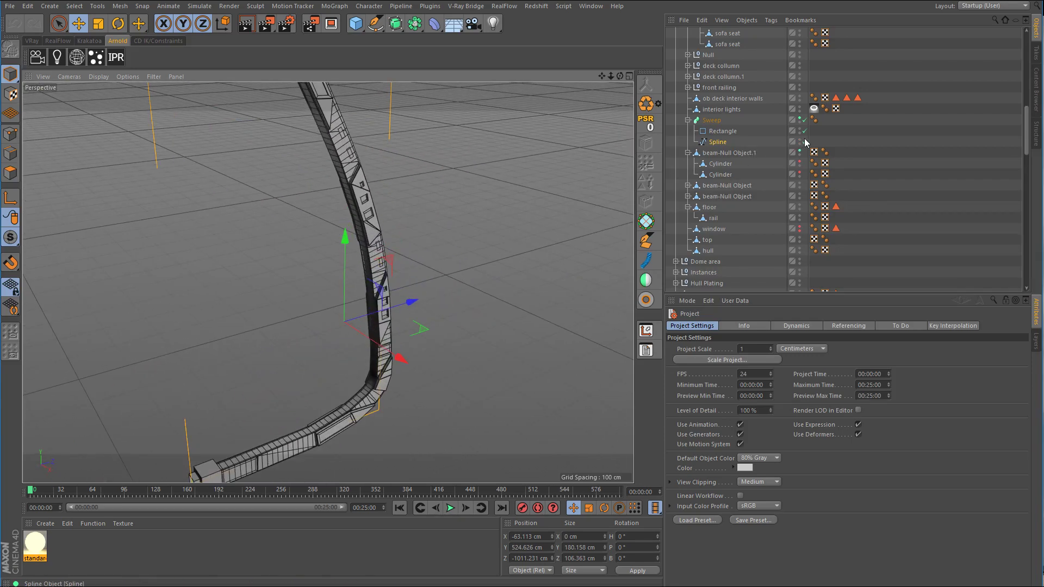
click(804, 119)
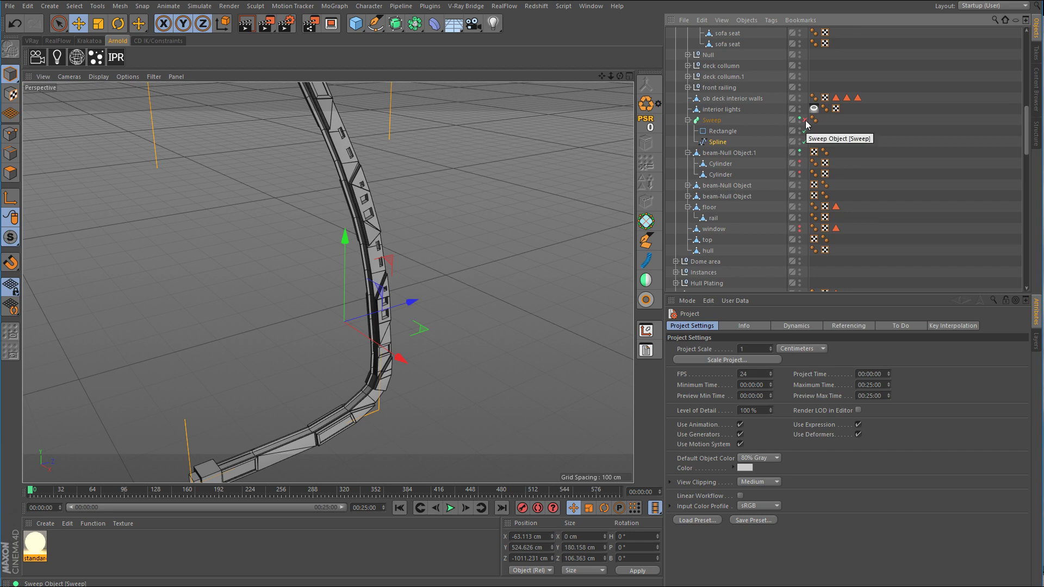
click(805, 121)
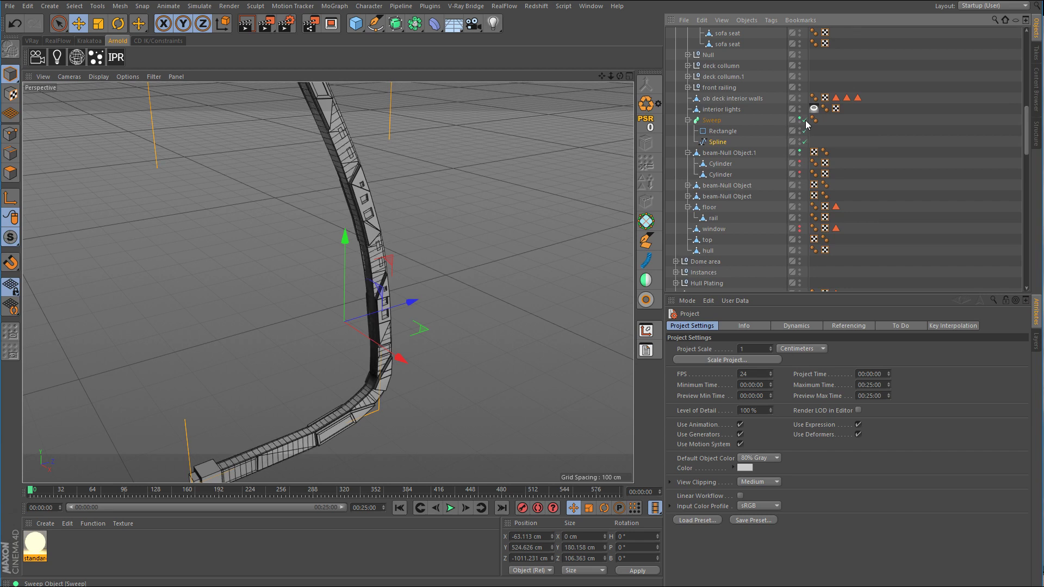
Step: Convert the Sweep generator to a polygon object and center its axis on all of its points
click(714, 120)
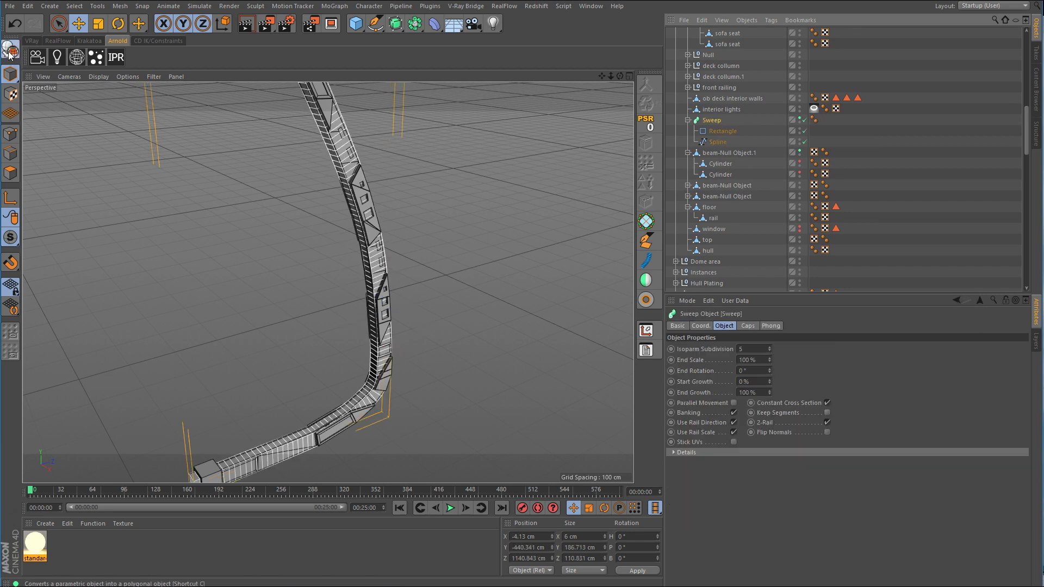
click(9, 52)
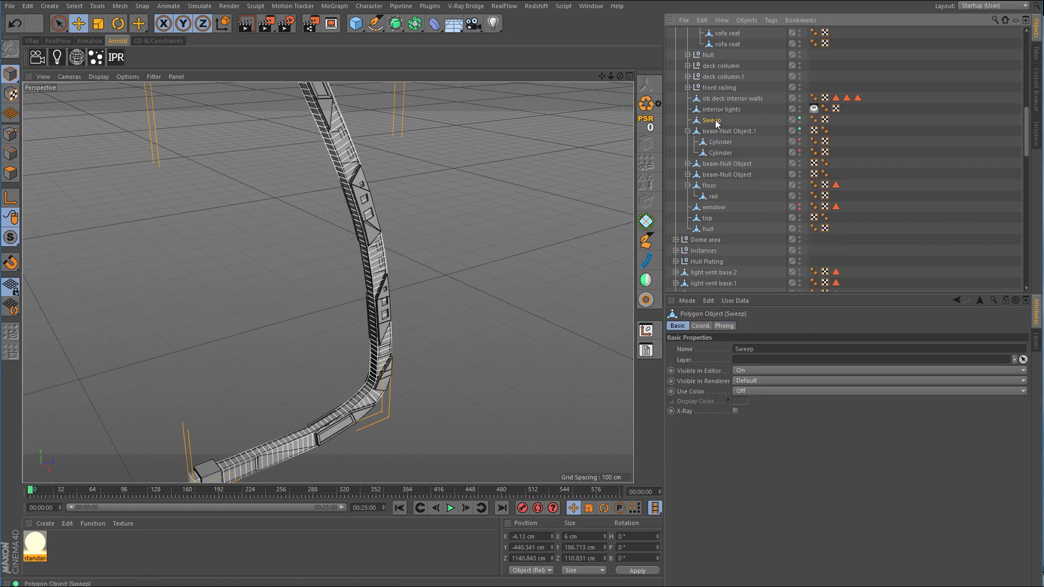
alt+right_drag(520, 236, 494, 252)
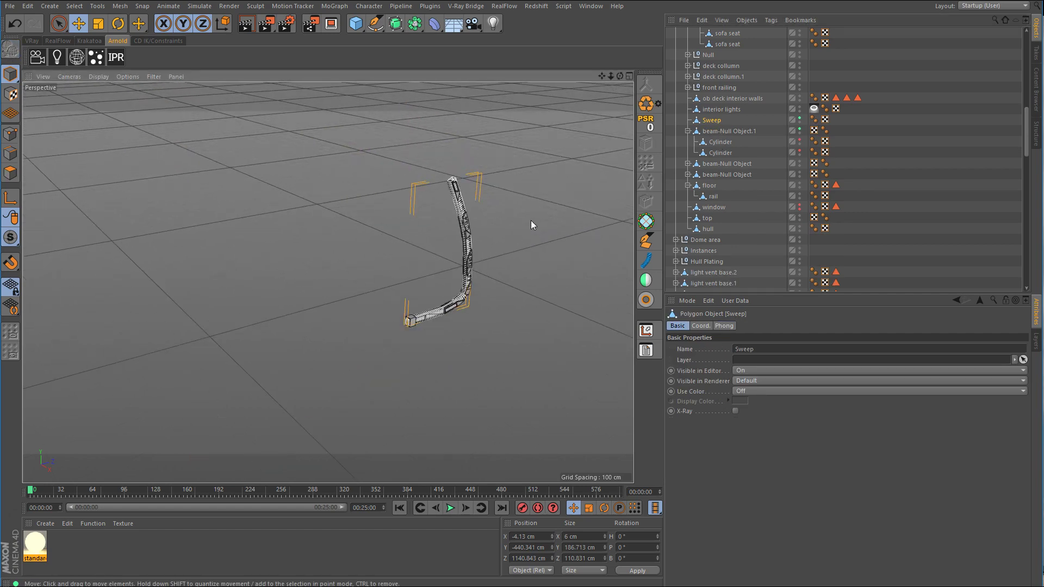
alt+middle_drag(530, 220, 489, 266)
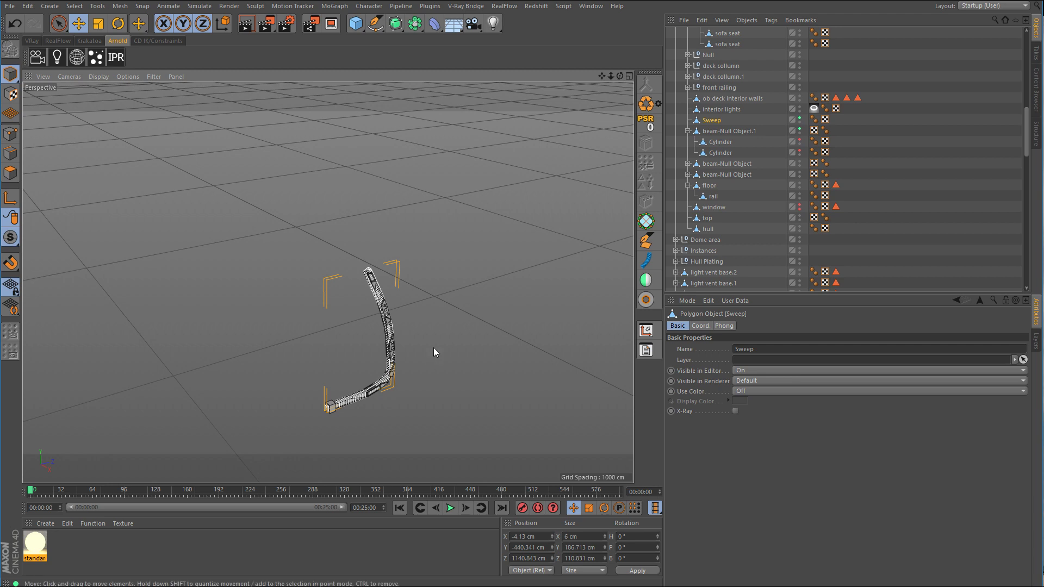
mouse_move(420, 359)
alt+right_down()
mouse_move(454, 356)
mouse_move(416, 356)
alt+right_up()
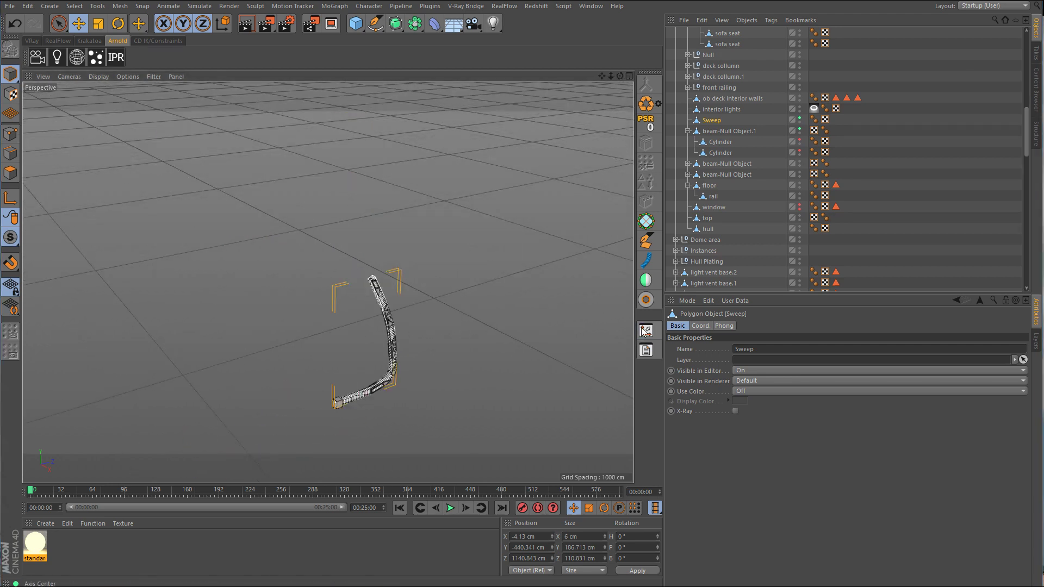
click(625, 400)
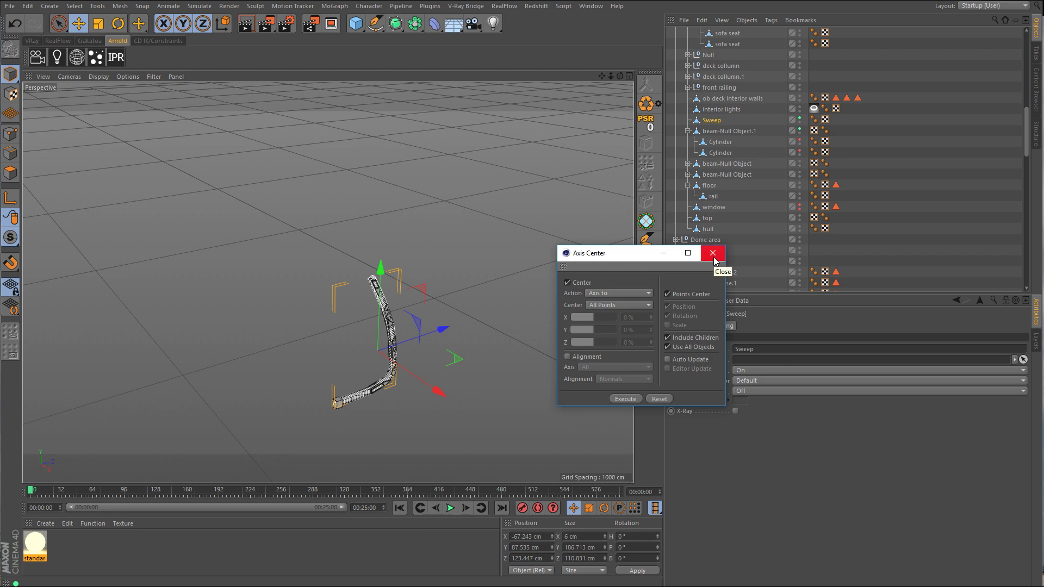
click(712, 254)
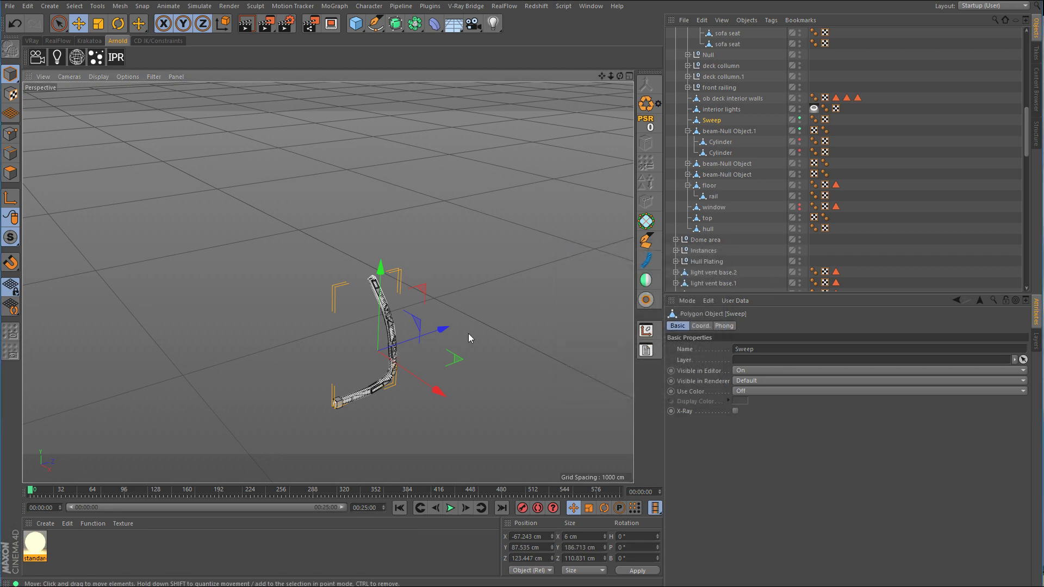
Step: Make the Dome area group visible in the editor and select it, bringing the dome building into view
alt+drag(468, 334, 399, 347)
alt+middle_drag(399, 352, 366, 295)
alt+right_drag(366, 295, 389, 295)
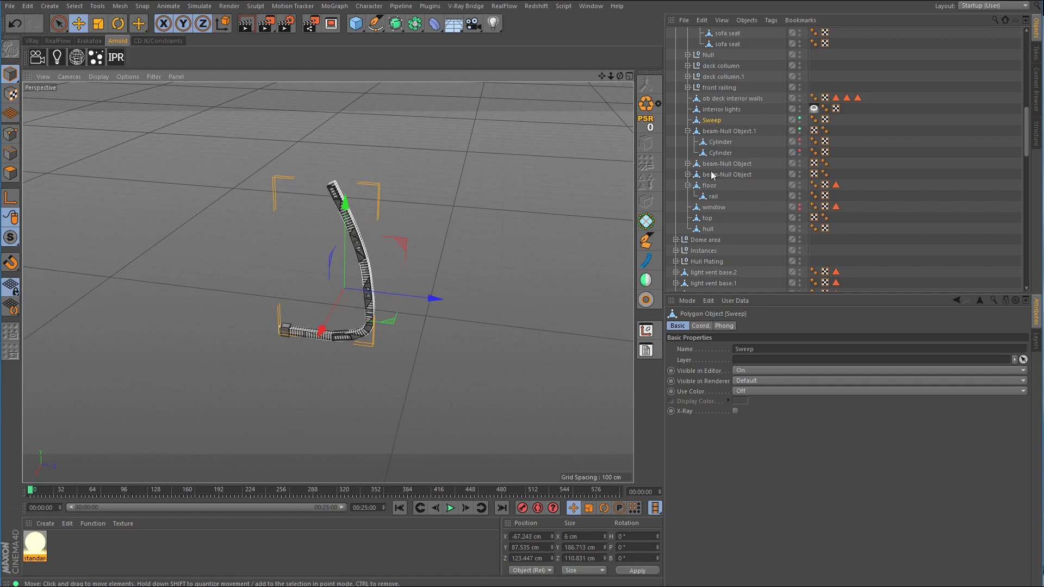
click(798, 237)
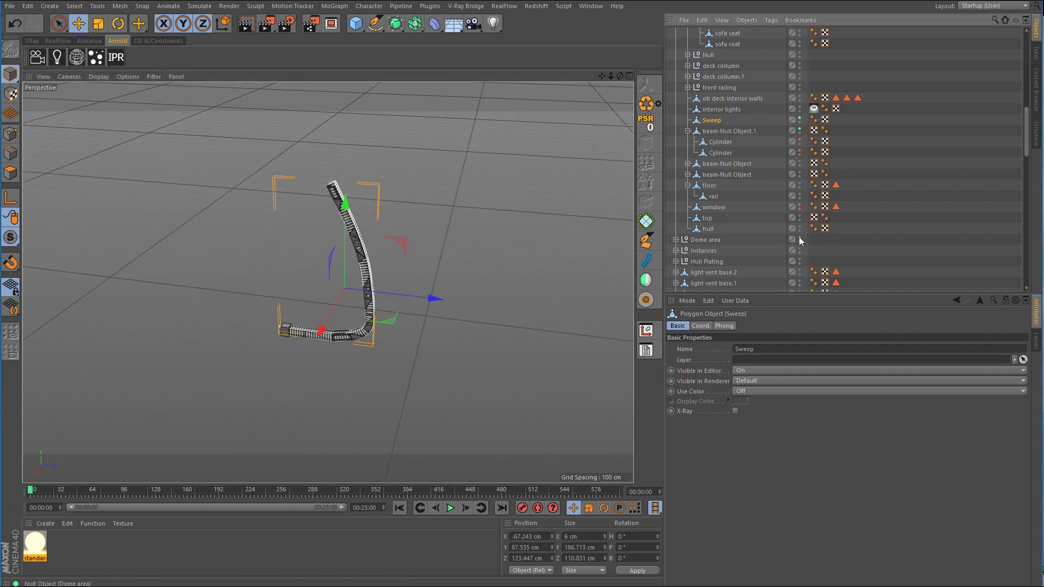
click(701, 241)
alt+right_drag(454, 225, 407, 247)
alt+right_drag(347, 292, 276, 325)
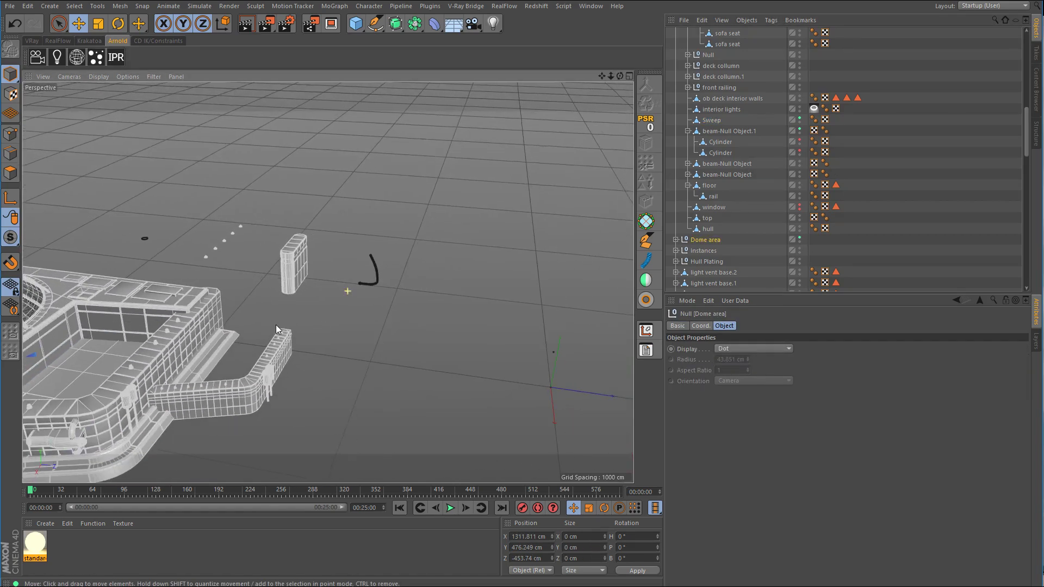
alt+middle_drag(328, 283, 550, 256)
alt+drag(549, 256, 513, 265)
alt+middle_drag(461, 335, 459, 260)
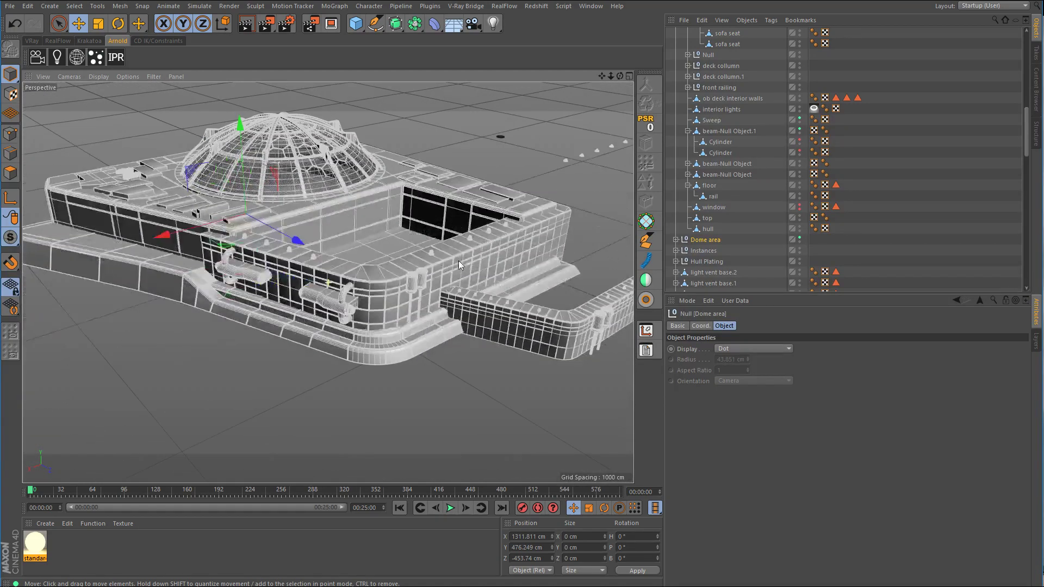
Step: Expand the Dome area group, select its lamp base object and reveal the lamp nested under it
scroll(772, 187, up, 2)
scroll(772, 186, up, 3)
click(674, 76)
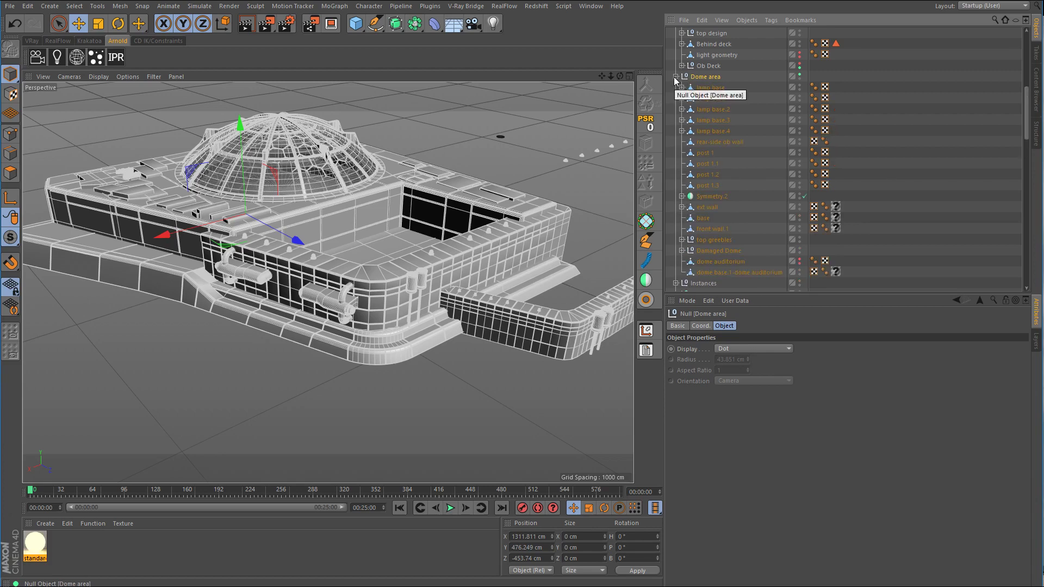
click(715, 90)
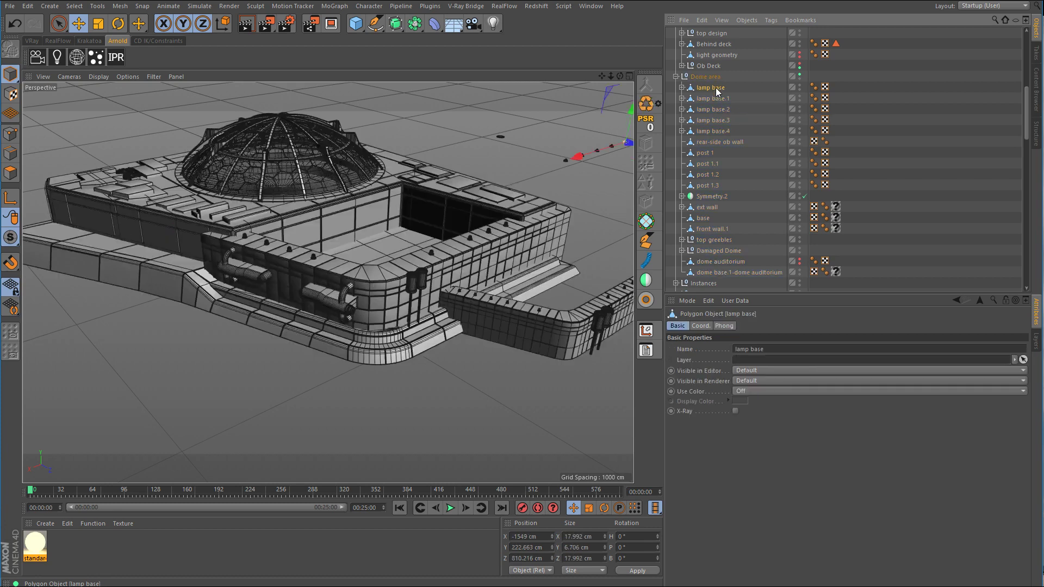
click(682, 87)
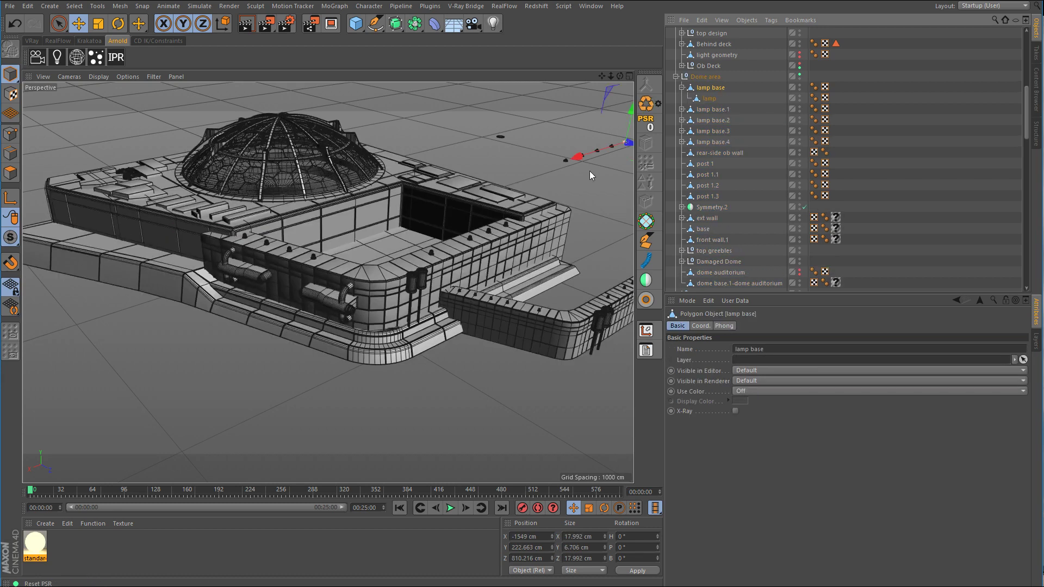
Step: Frame the selected lamp base and examine its mesh up close and its placement among the neighbouring lamps
key(o)
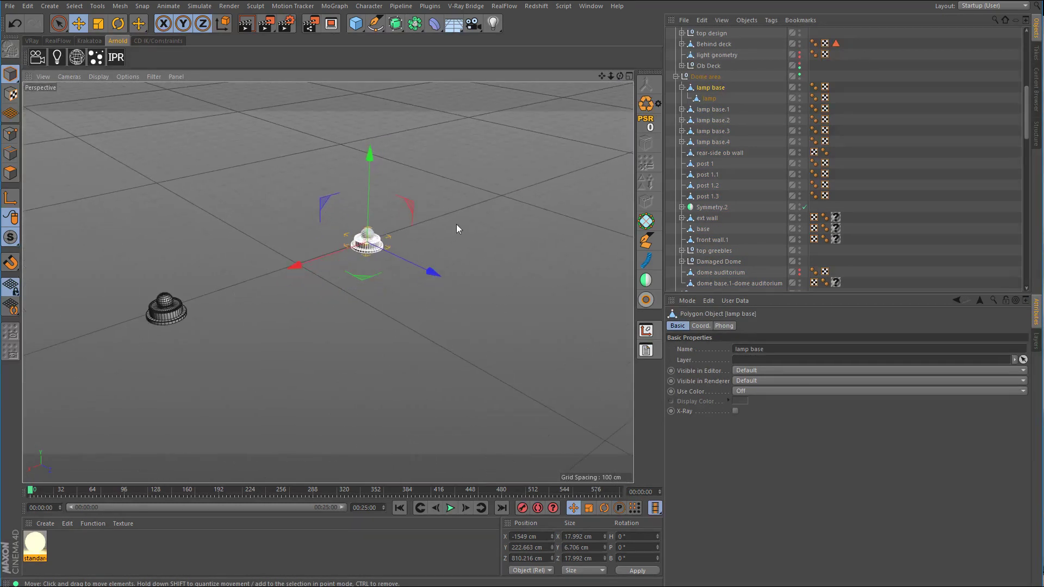
alt+right_drag(367, 240, 581, 239)
alt+middle_drag(498, 326, 472, 294)
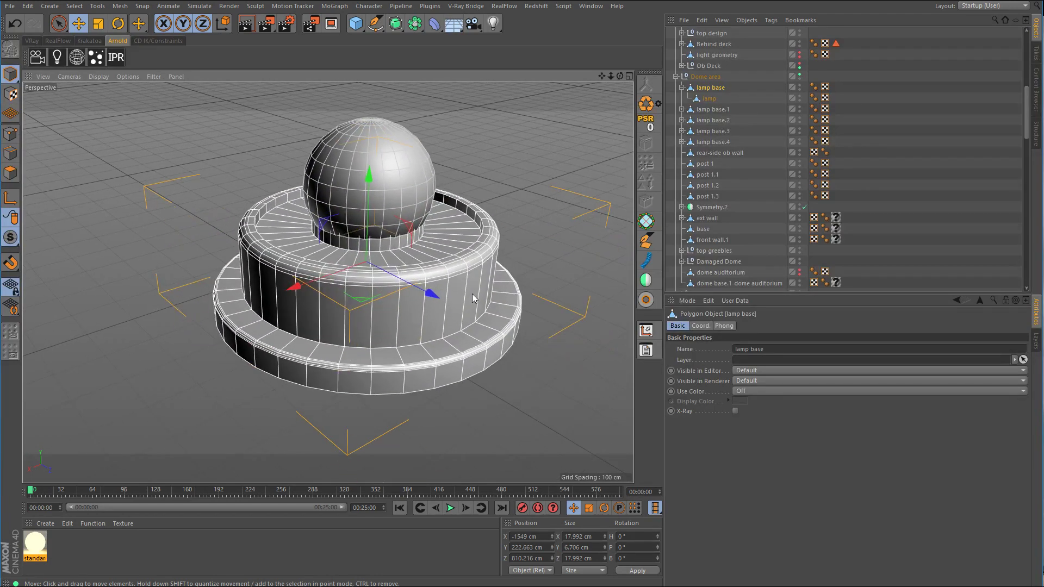
alt+drag(472, 294, 492, 272)
scroll(494, 269, down, 3)
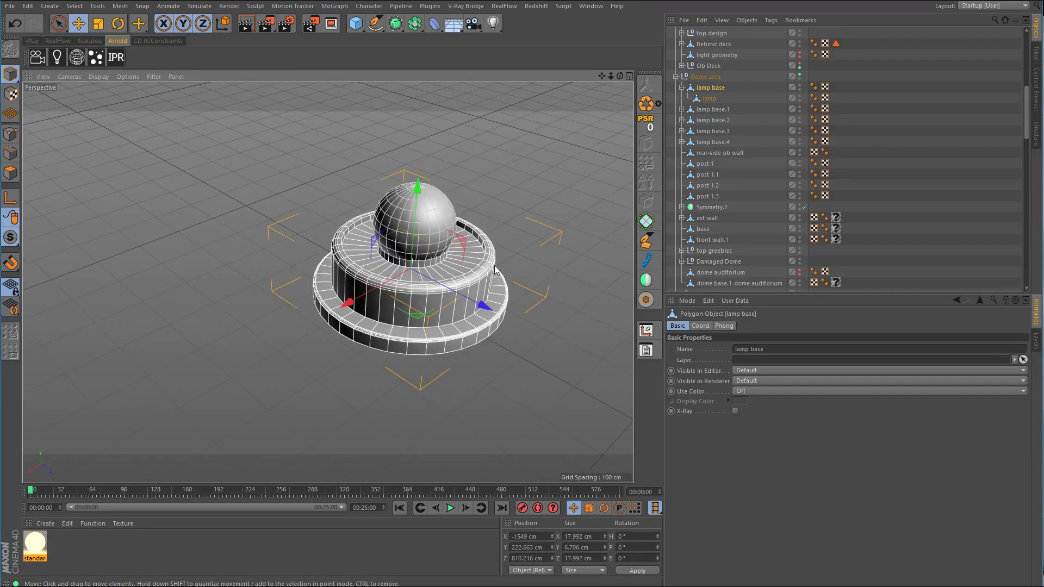
alt+middle_drag(495, 269, 455, 276)
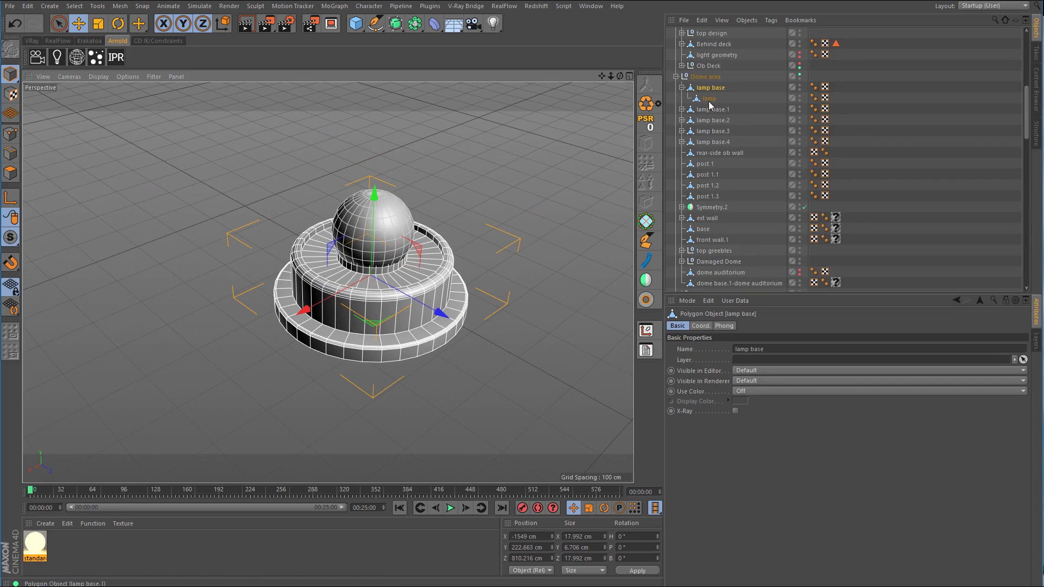
scroll(548, 229, down, 10)
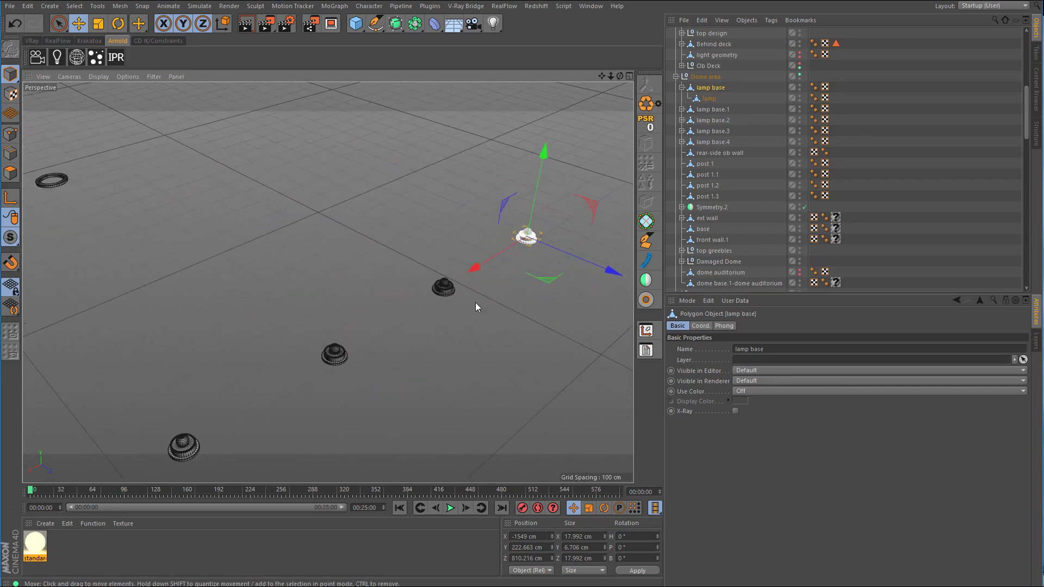
alt+middle_drag(525, 339, 496, 270)
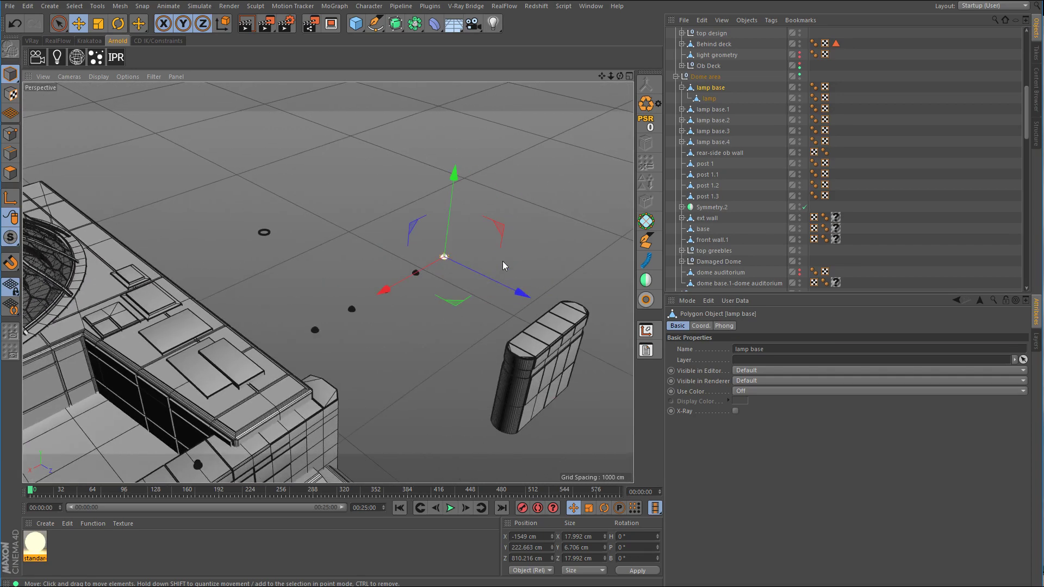
scroll(444, 259, up, 10)
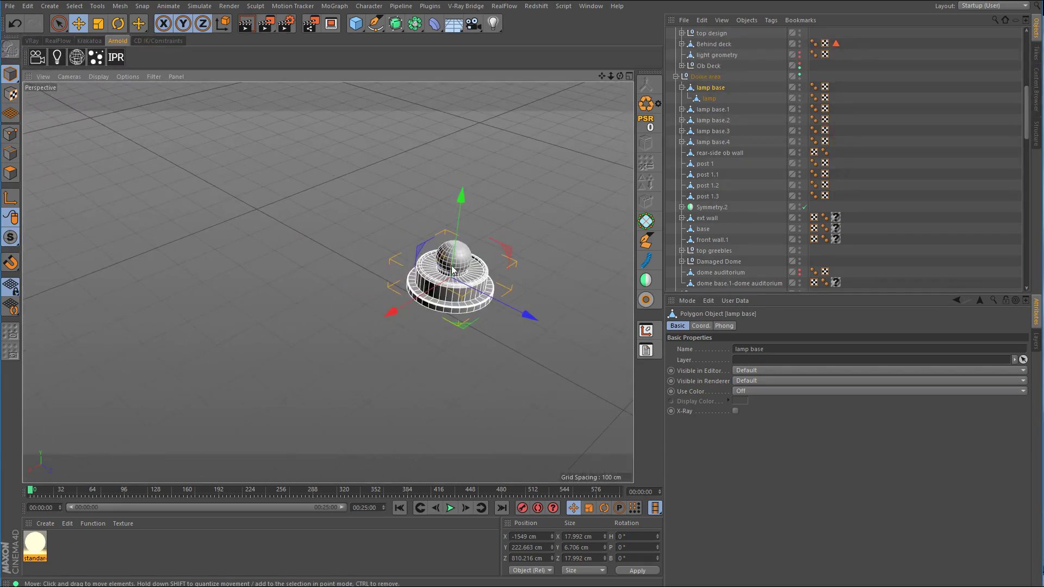
alt+middle_drag(453, 268, 317, 273)
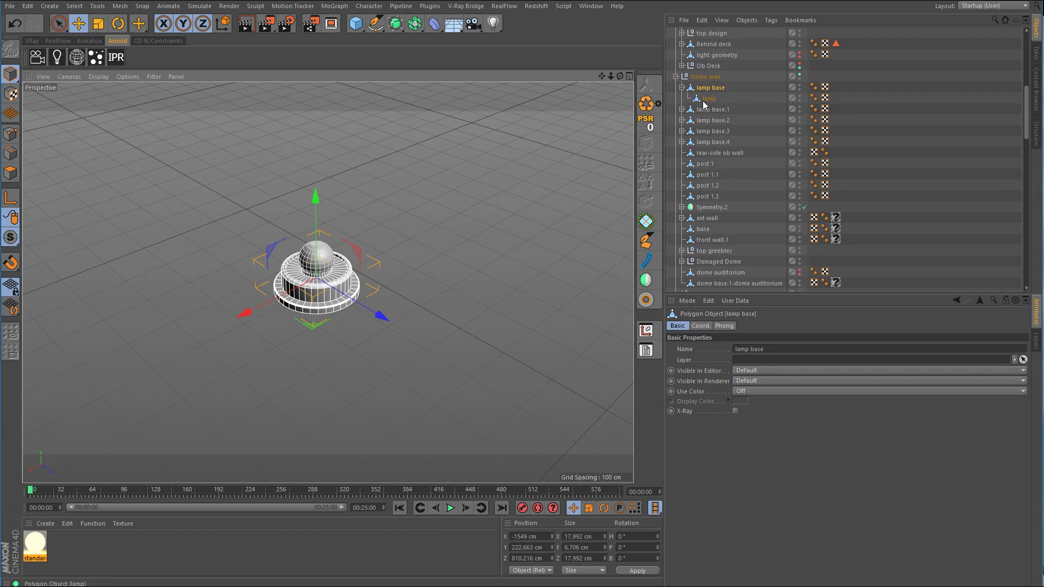
Step: Add a Cylinder primitive at the lamp base's position, placed directly above lamp base in the Dome area group
click(356, 25)
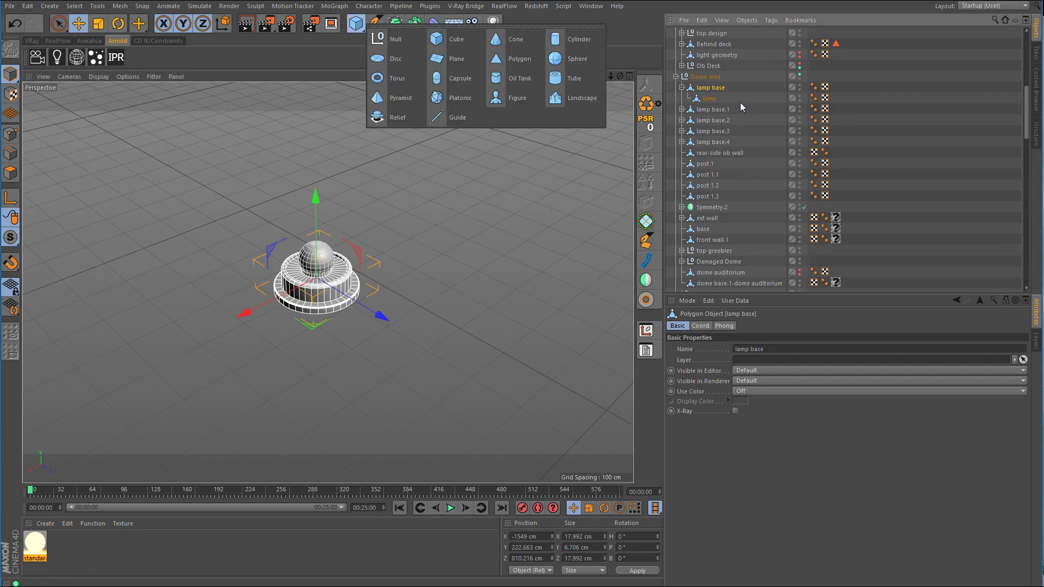
click(491, 236)
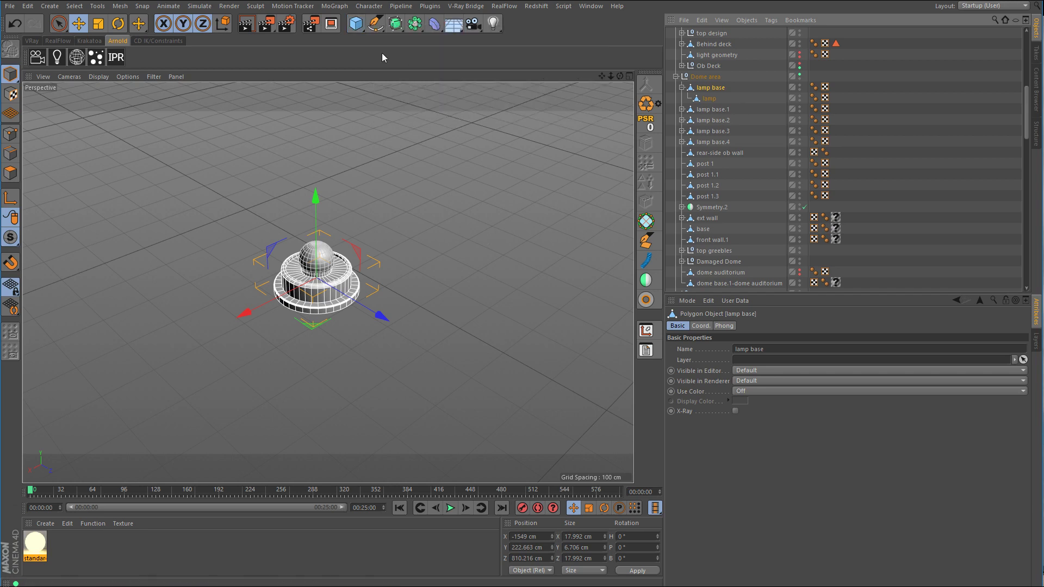
click(356, 24)
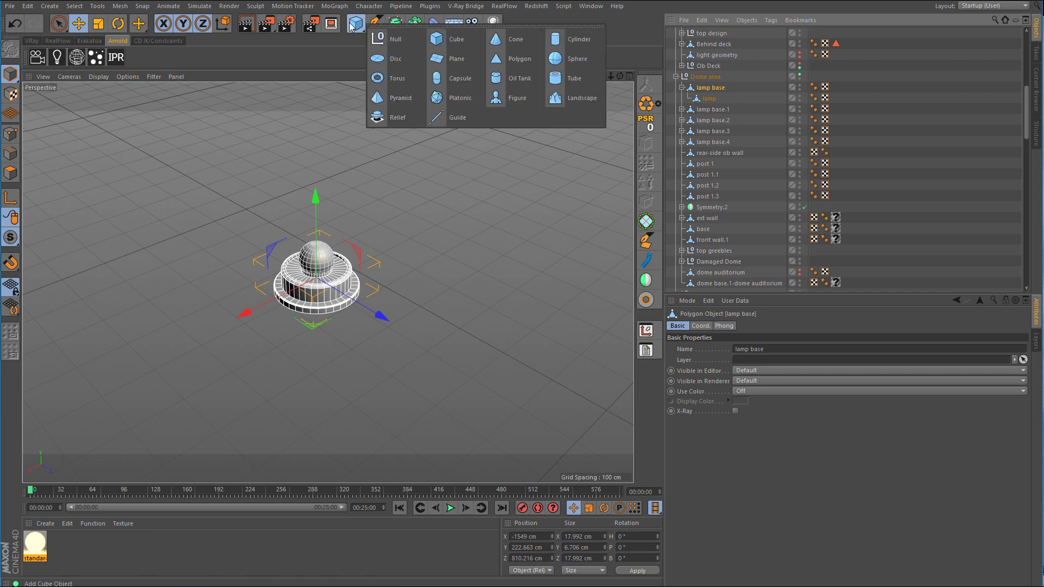
alt+click(579, 39)
drag(712, 99, 708, 115)
click(711, 88)
Step: Set the new cylinder's radius to 10 cm and show it in the Top view
click(748, 326)
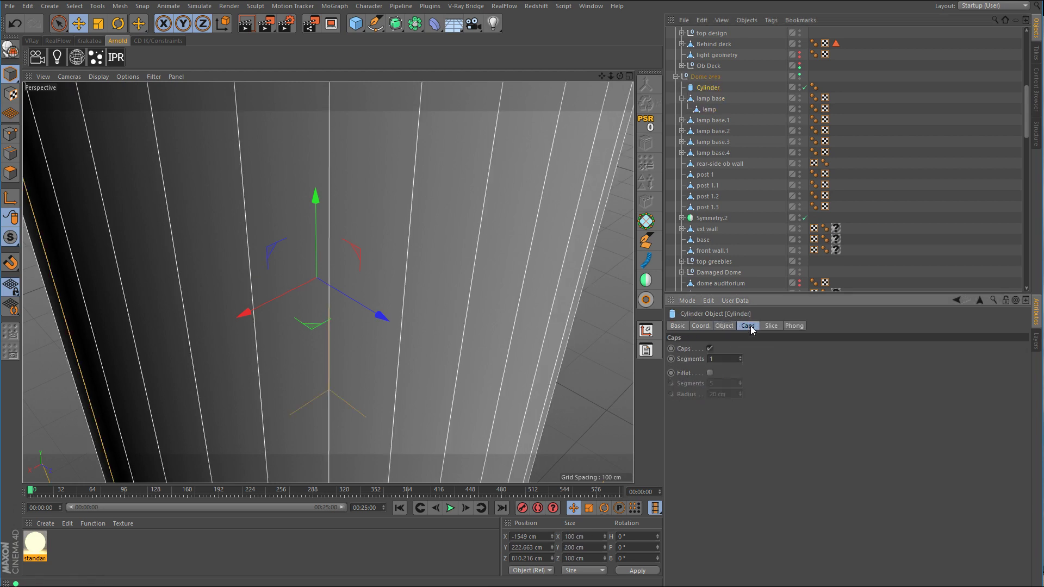
click(725, 326)
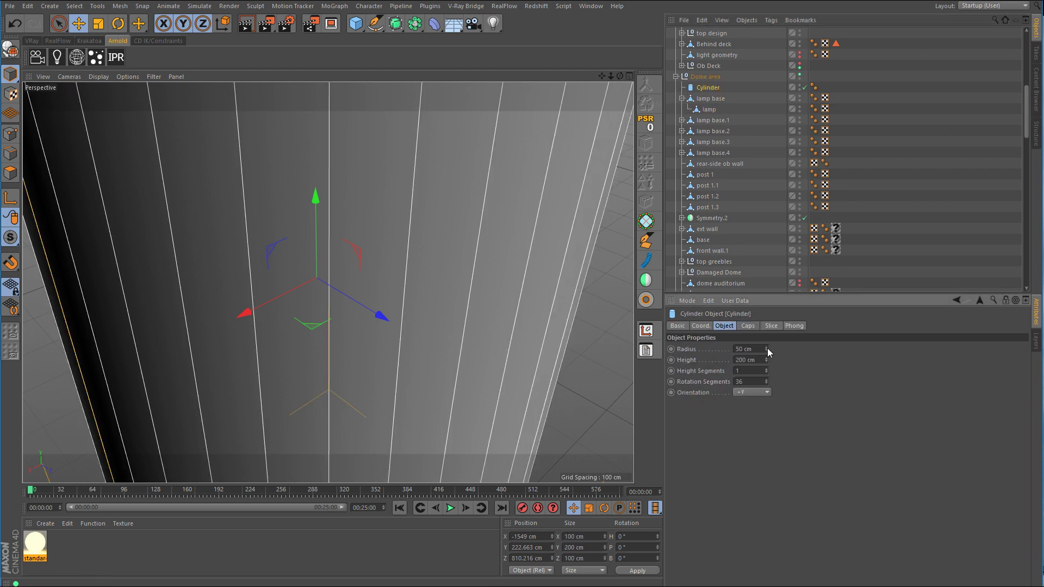
drag(768, 348, 767, 372)
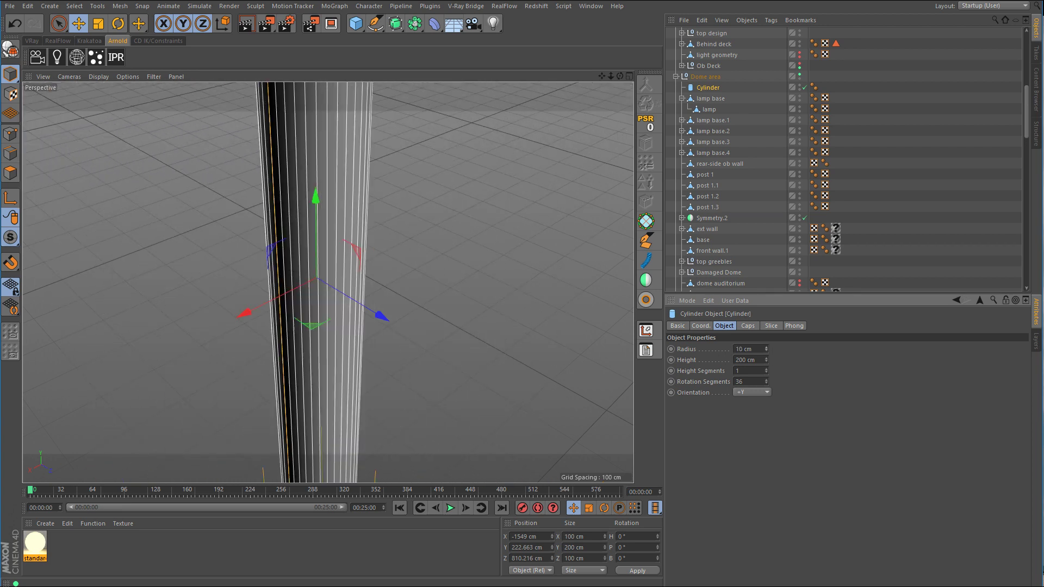
middle_click(511, 267)
middle_click(522, 225)
alt+right_drag(536, 213, 228, 267)
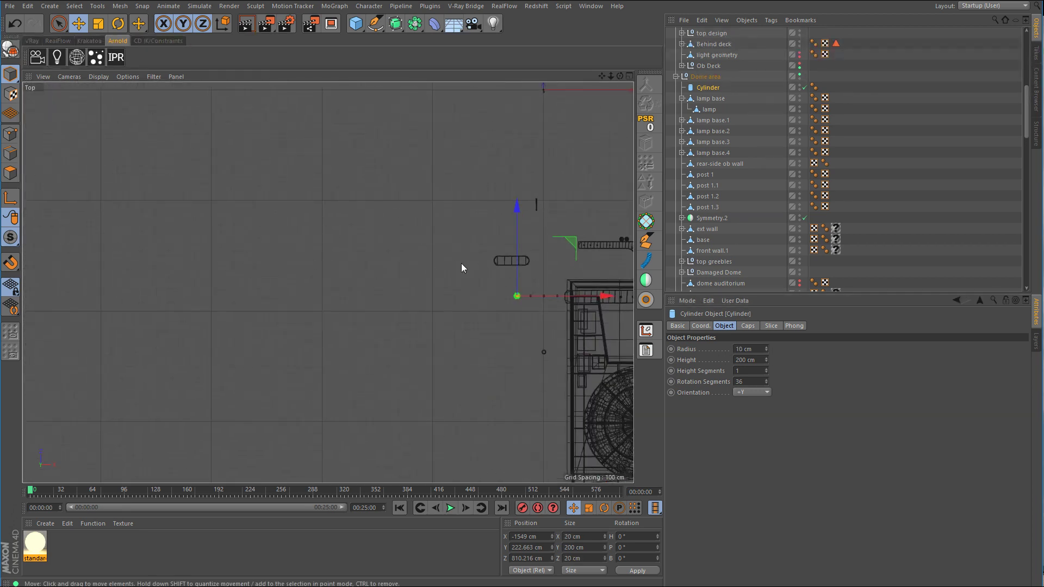
Step: Reduce the cylinder's radius to about 9 cm in the Top view to match the lamp base's outer rim
alt+right_drag(516, 304, 645, 282)
alt+right_drag(562, 196, 668, 193)
alt+right_drag(225, 295, 255, 290)
drag(400, 278, 382, 279)
middle_click(466, 277)
middle_click(218, 158)
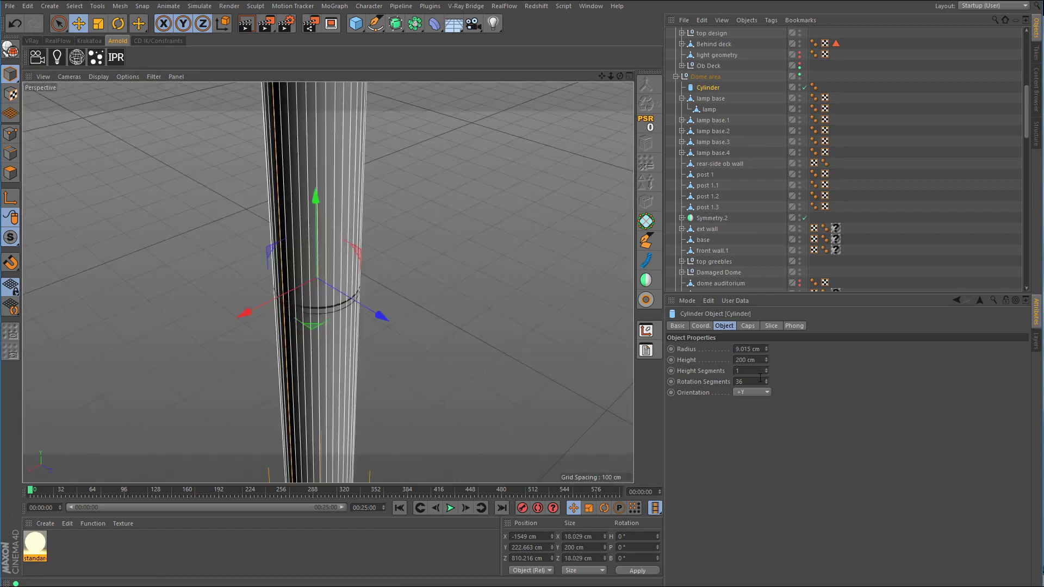
Step: Set the cylinder's height to 5 cm
click(753, 360)
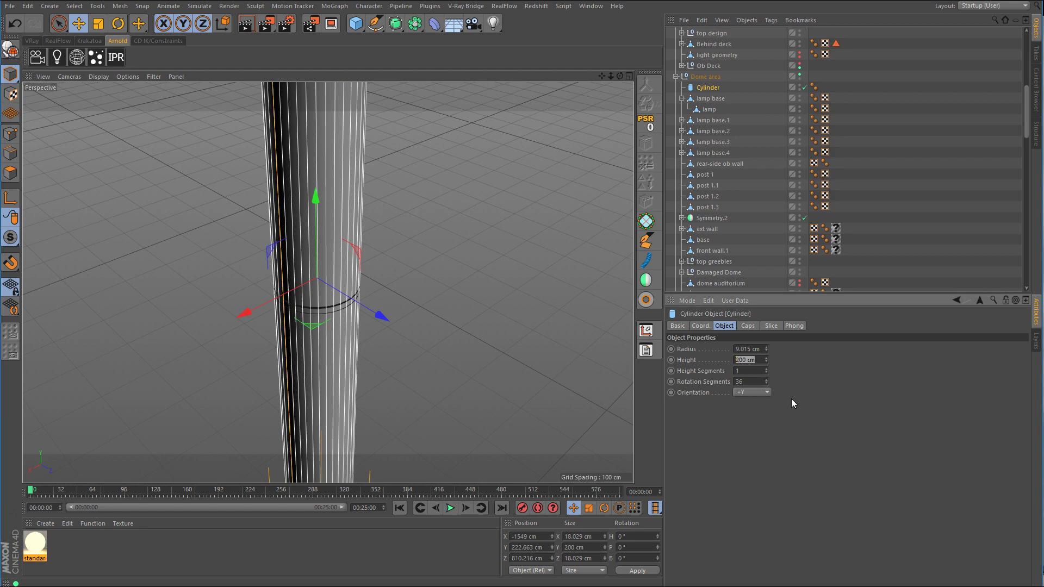
text(5)
key(Return)
Step: In the Right view, reduce the cylinder's height to about 1.33 cm and lower it onto the lamp base's bottom flange
middle_click(446, 328)
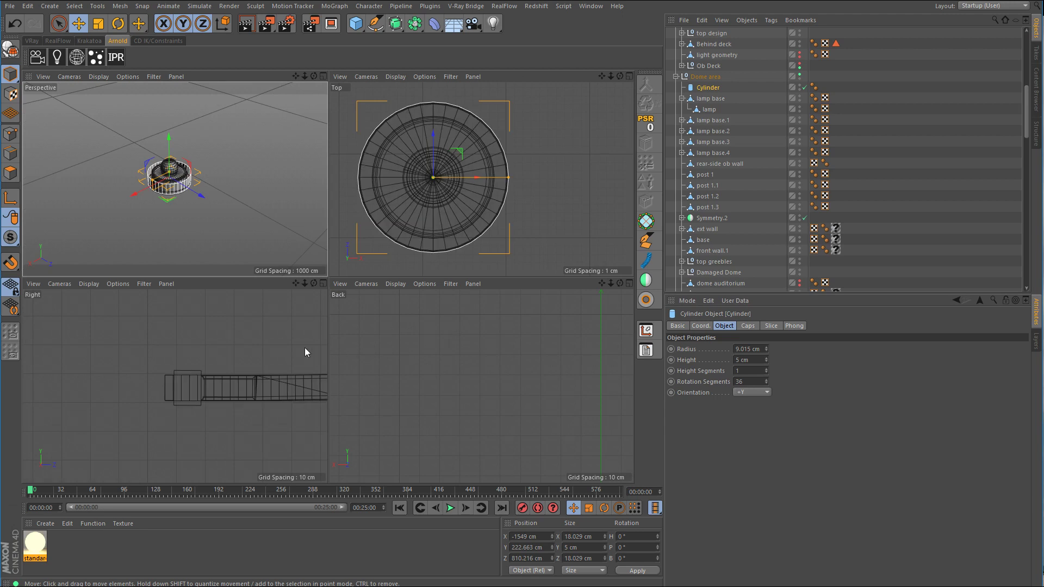
middle_click(302, 350)
scroll(447, 326, down, 10)
alt+middle_drag(184, 284, 348, 370)
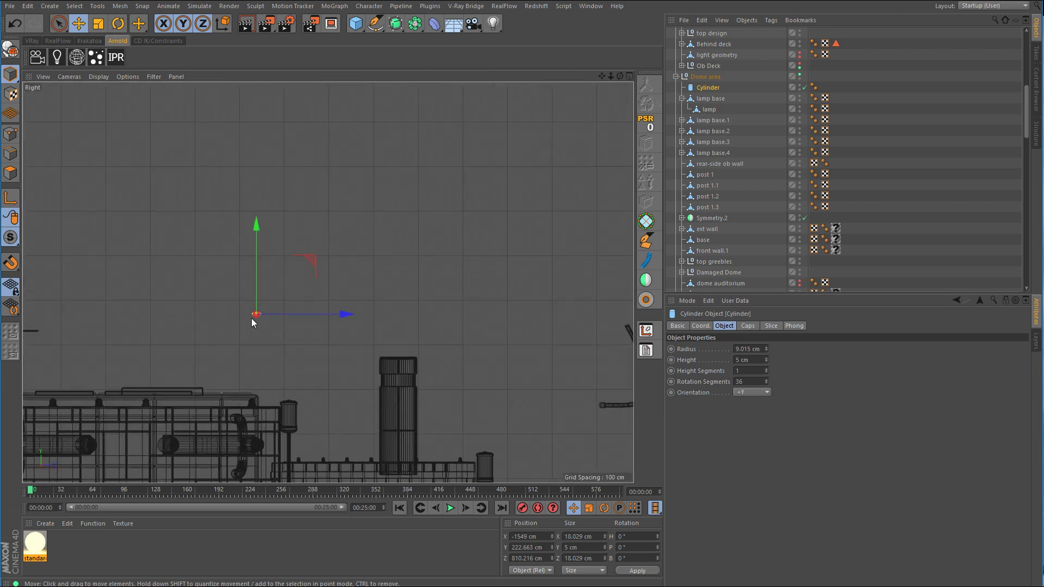
scroll(252, 318, up, 20)
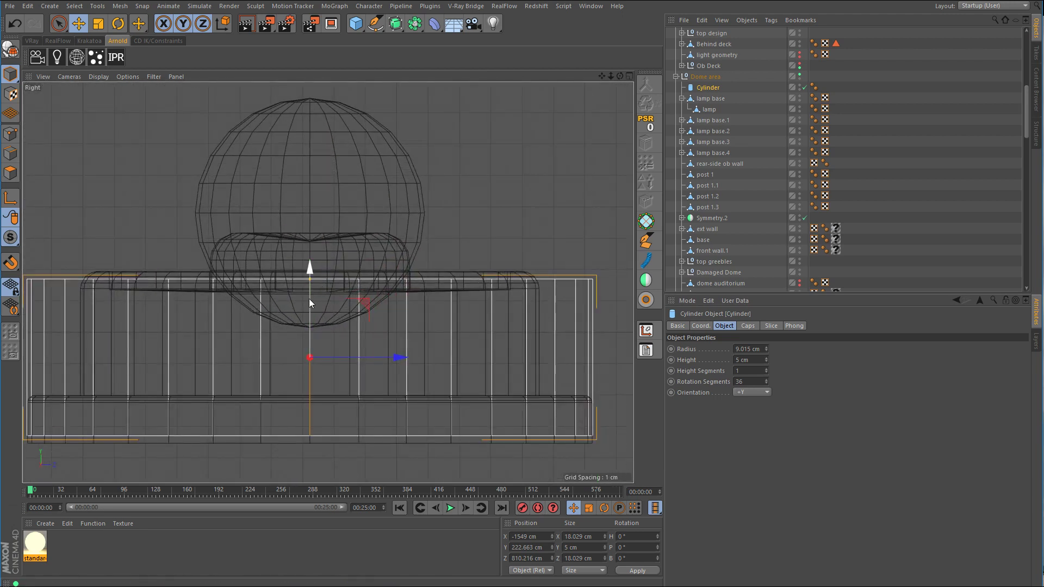
drag(309, 299, 308, 386)
alt+middle_drag(308, 386, 339, 273)
drag(338, 273, 331, 277)
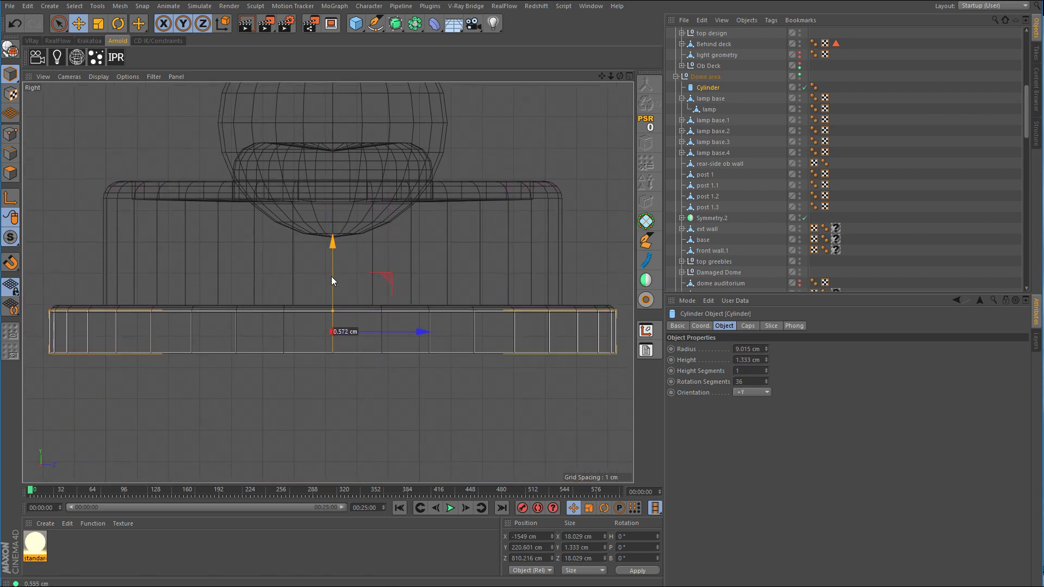
Step: Set the Phong angle of the cylinder's Phong tag to 80° and check its shading in the Perspective view
middle_click(430, 302)
middle_click(287, 230)
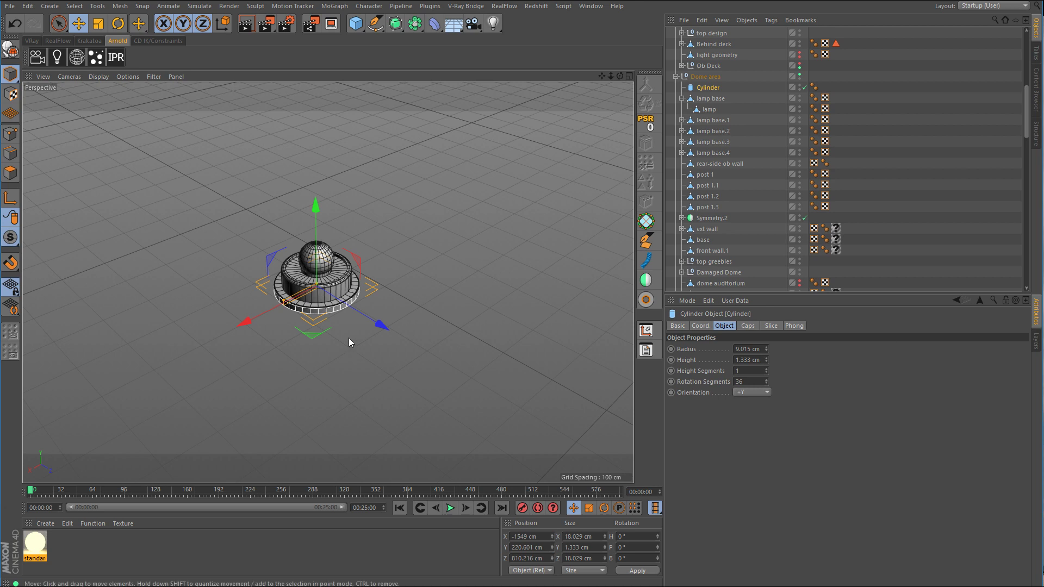
scroll(348, 337, up, 6)
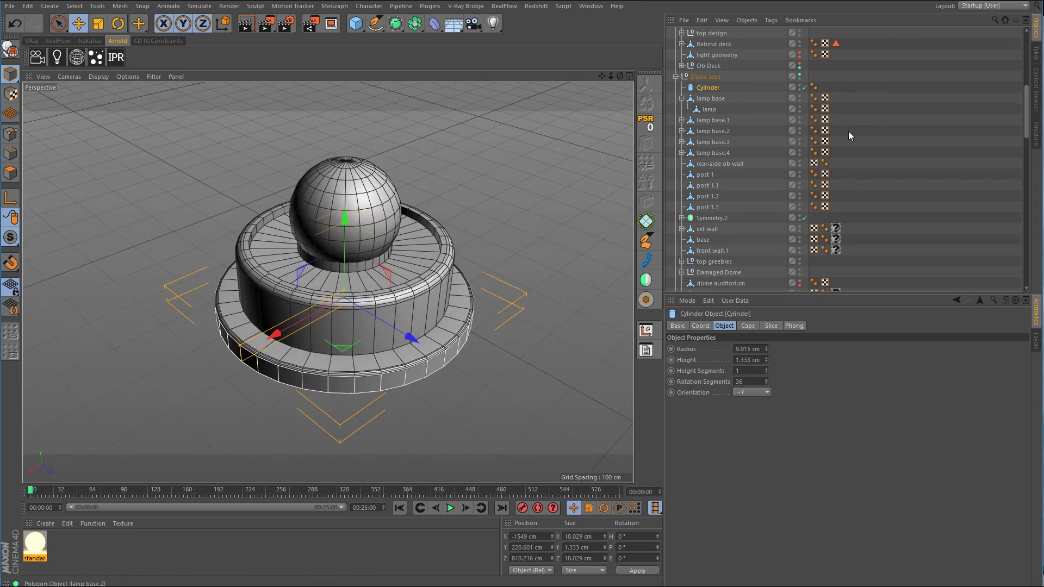
click(814, 87)
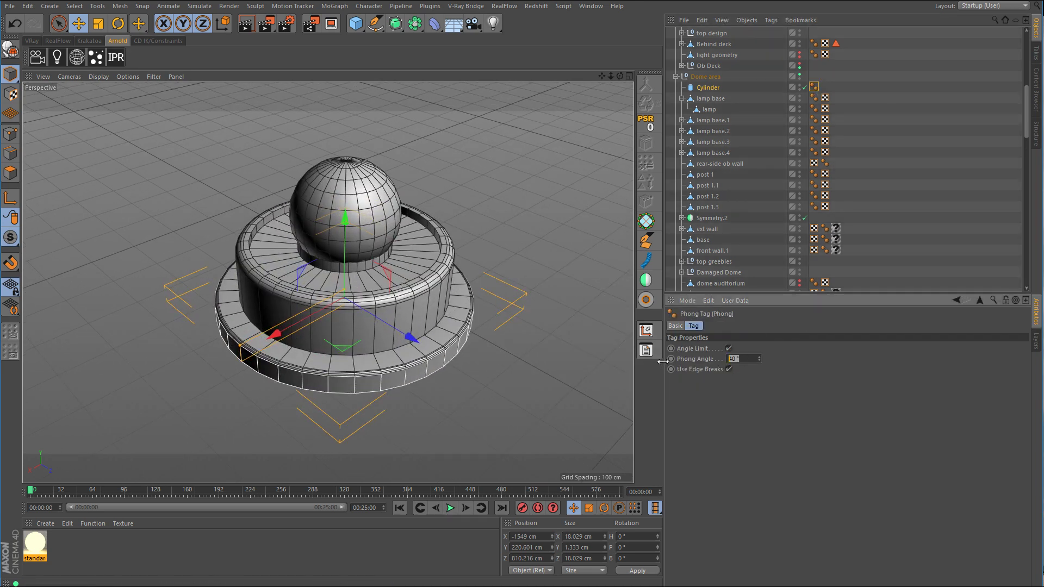
text(80)
alt+drag(462, 308, 444, 367)
Step: Make the cylinder editable and show its points in the Right view
middle_click(443, 367)
middle_click(283, 348)
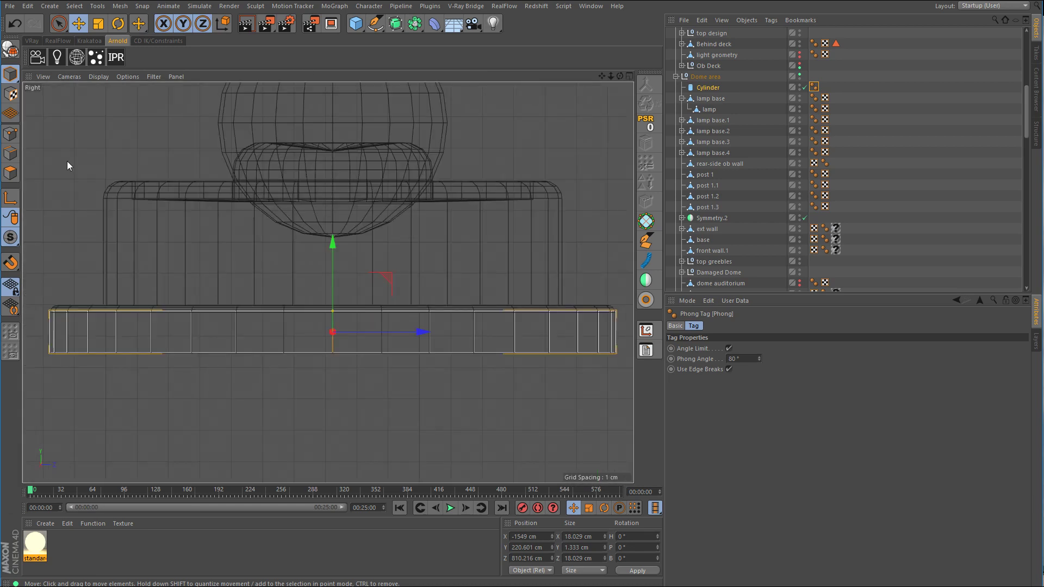
click(11, 134)
key(c)
Step: Rectangle-select the cylinder's upper row of points and raise it about 0.17 cm to the upper face of the lamp base's flange
click(58, 24)
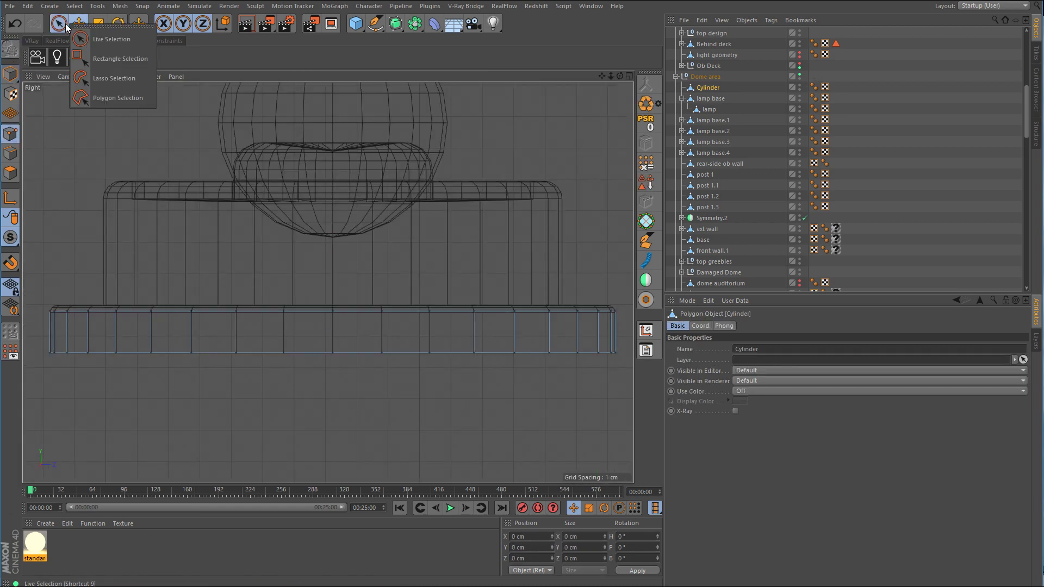
click(108, 57)
drag(44, 287, 626, 318)
scroll(354, 322, up, 5)
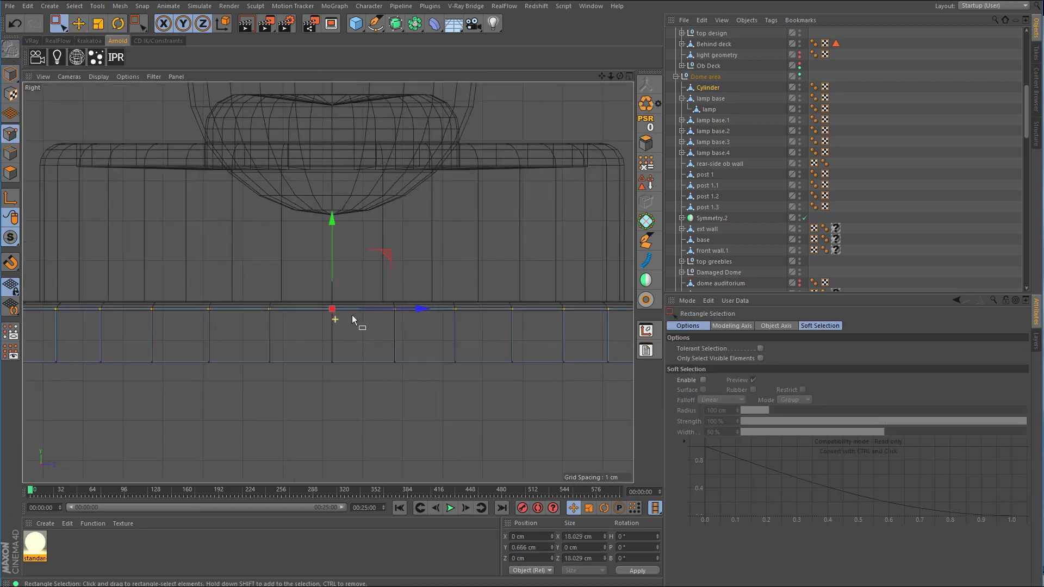
drag(328, 279, 332, 273)
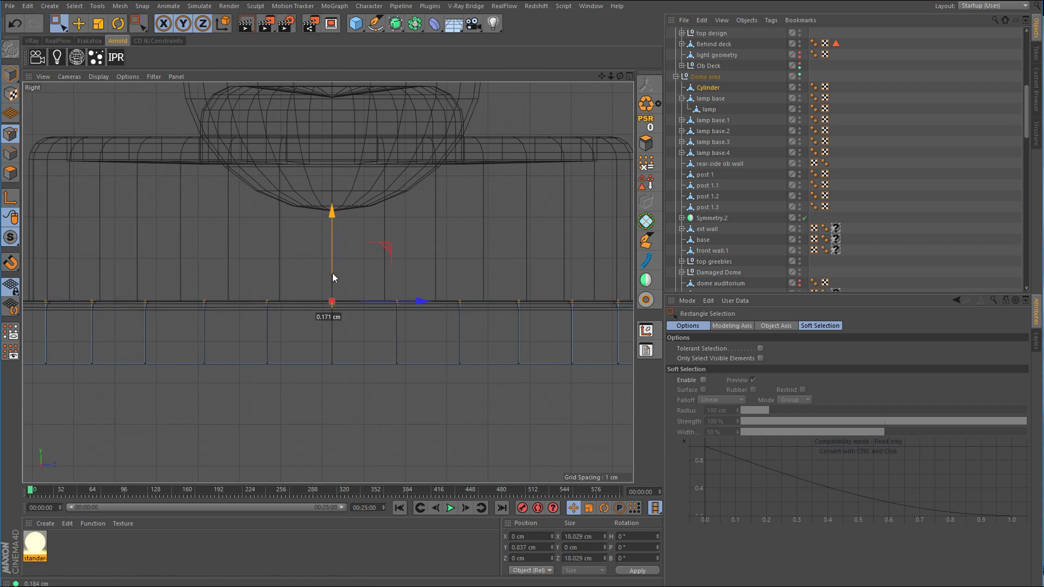
Step: Select the cylinder's upper edges and extrude them inward by scaling to a ring about 14.7 cm across
click(11, 154)
scroll(253, 200, down, 5)
drag(61, 221, 506, 266)
key(F5)
middle_click(151, 130)
click(97, 23)
alt+drag(304, 218, 318, 265)
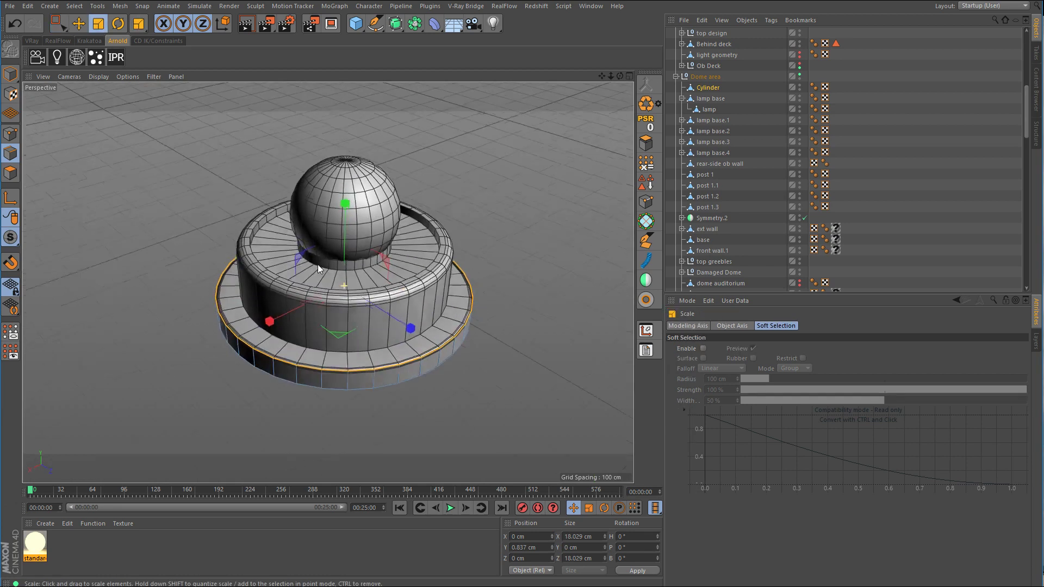
drag(554, 300, 479, 304)
Step: Extrude the selected edge ring upward about 3.9 cm in the Right view to the height of the lamp base's raised rim
middle_click(333, 253)
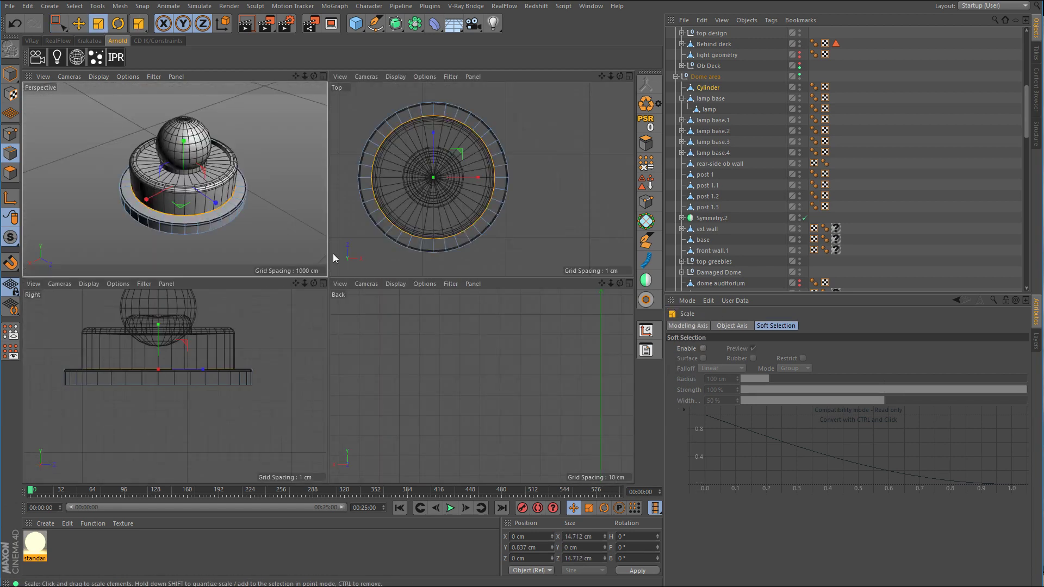
middle_click(256, 211)
click(79, 23)
middle_click(414, 331)
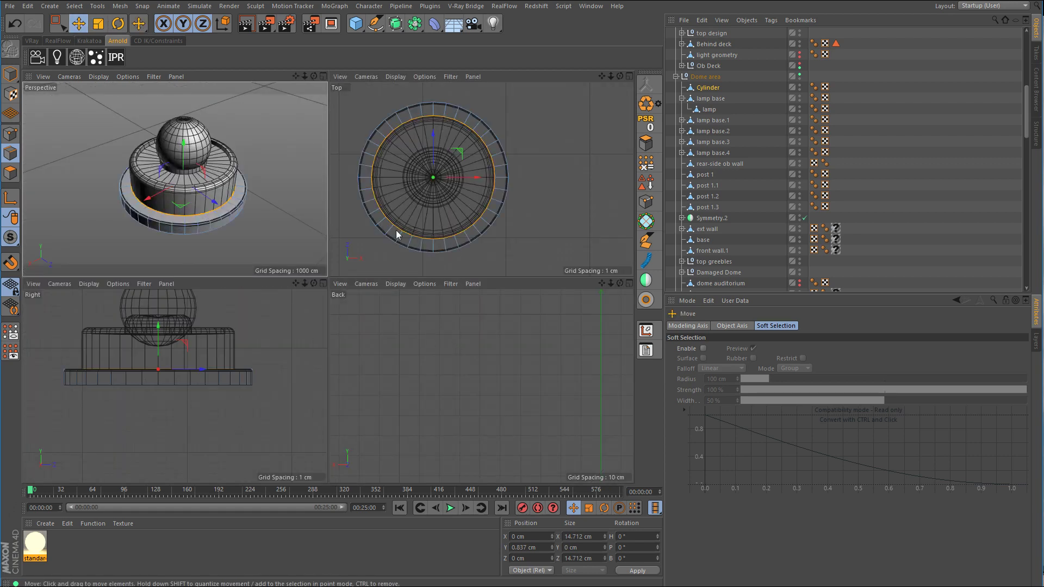
middle_click(249, 343)
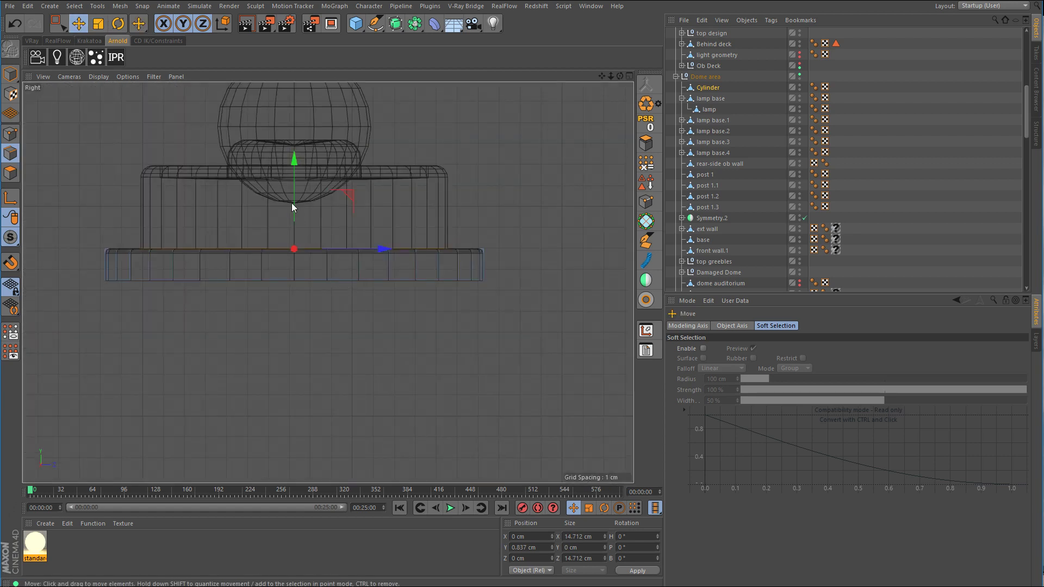
scroll(291, 207, up, 4)
drag(350, 268, 363, 159)
middle_click(409, 179)
middle_click(224, 112)
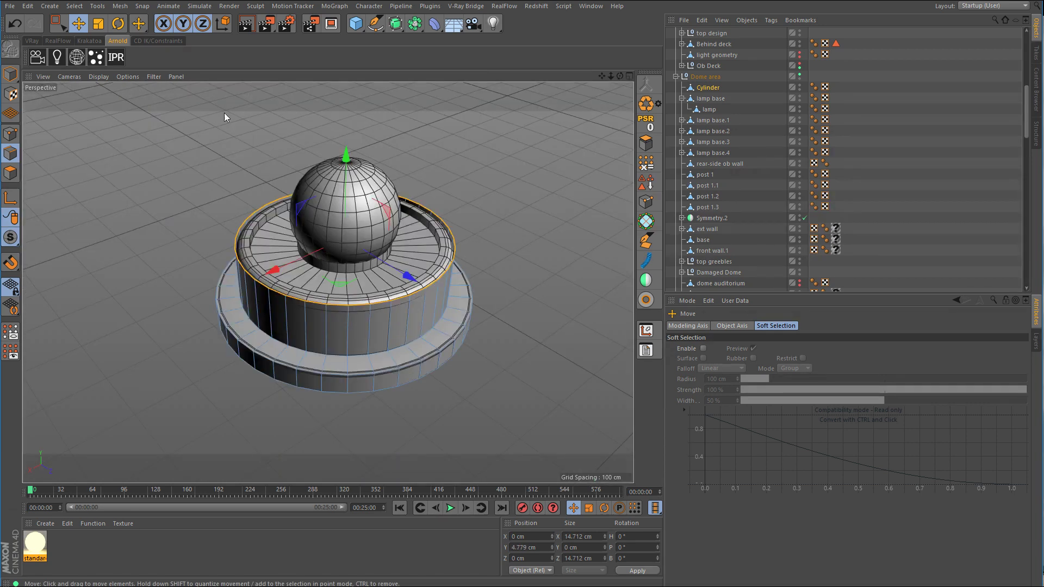
Step: Extrude the rim edges inward to about 12.9 cm across, then downward about 0.56 cm into the recess
click(101, 24)
scroll(454, 228, up, 4)
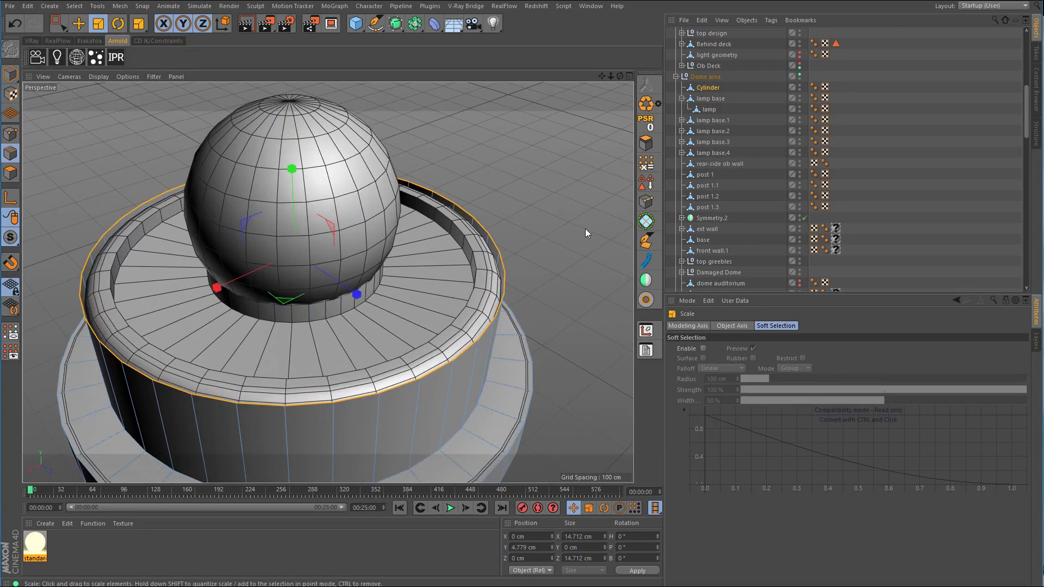
drag(582, 228, 532, 240)
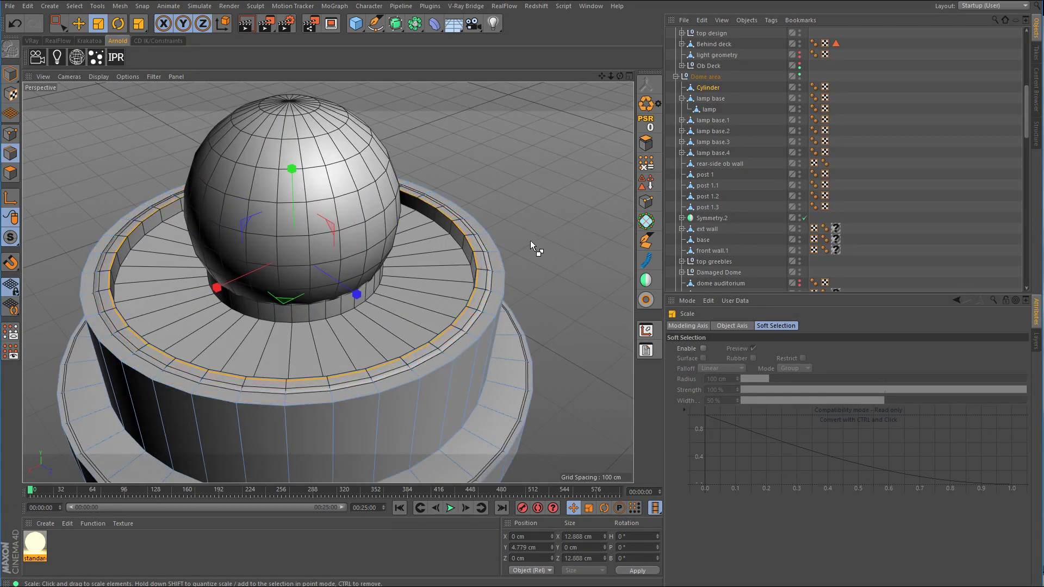
key(e)
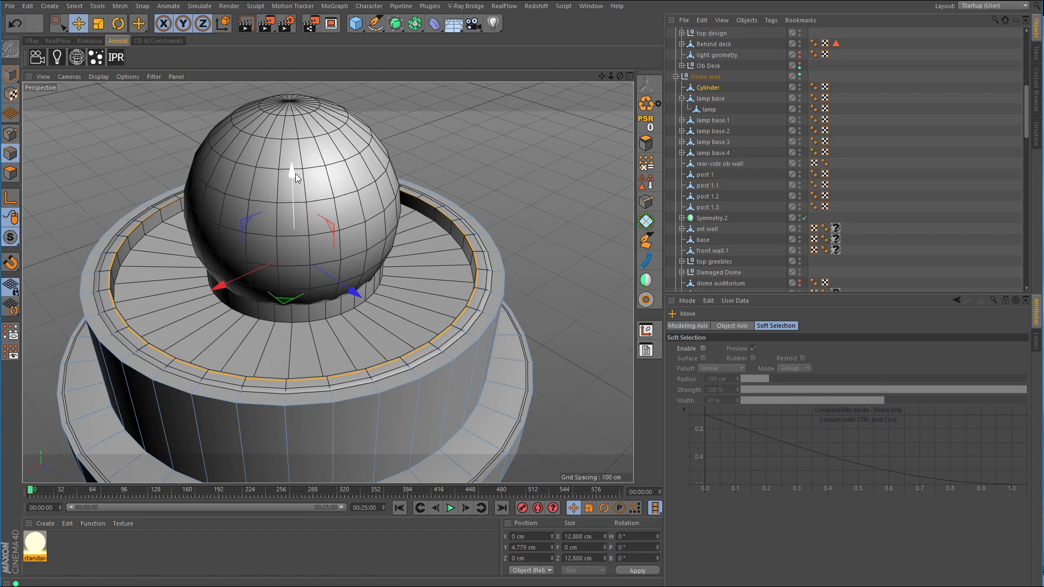
drag(296, 178, 291, 187)
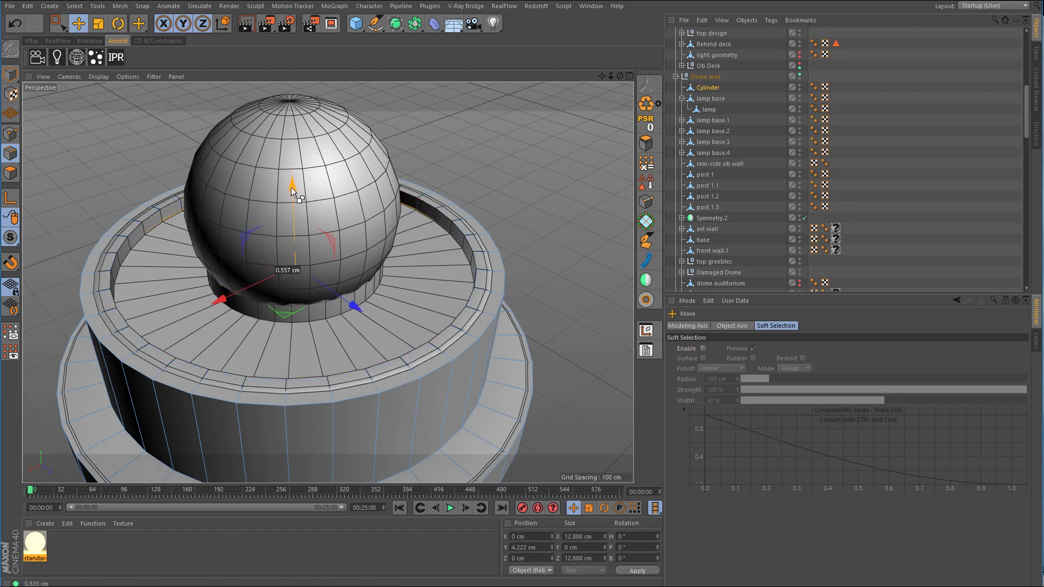
Step: Extrude the recess edge ring inward by scaling to about 6.5 cm across, meeting the central collar under the lamp
click(98, 24)
drag(560, 185, 347, 211)
middle_click(512, 199)
middle_click(512, 199)
middle_click(513, 204)
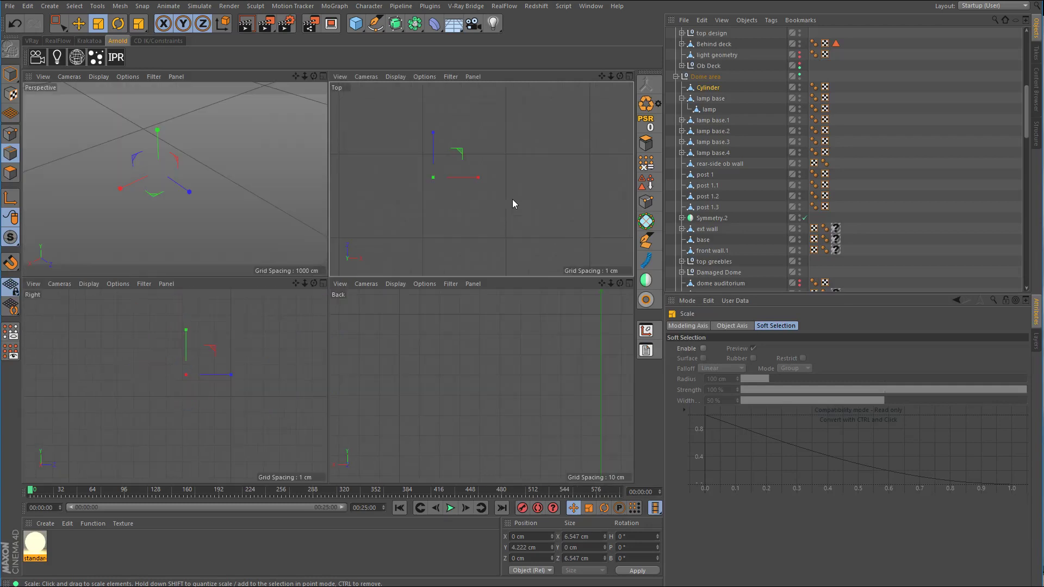
click(79, 23)
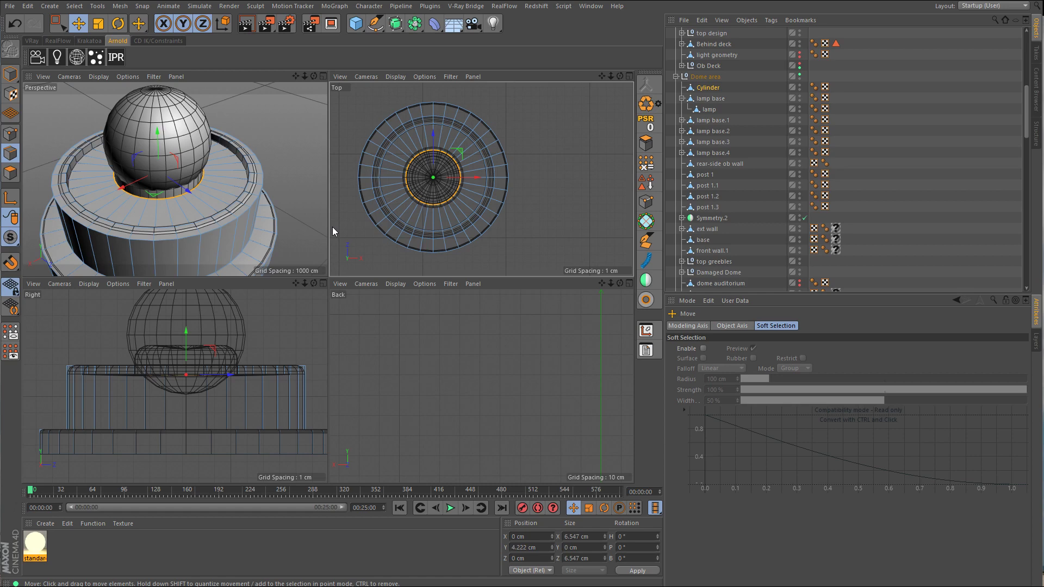
middle_click(257, 242)
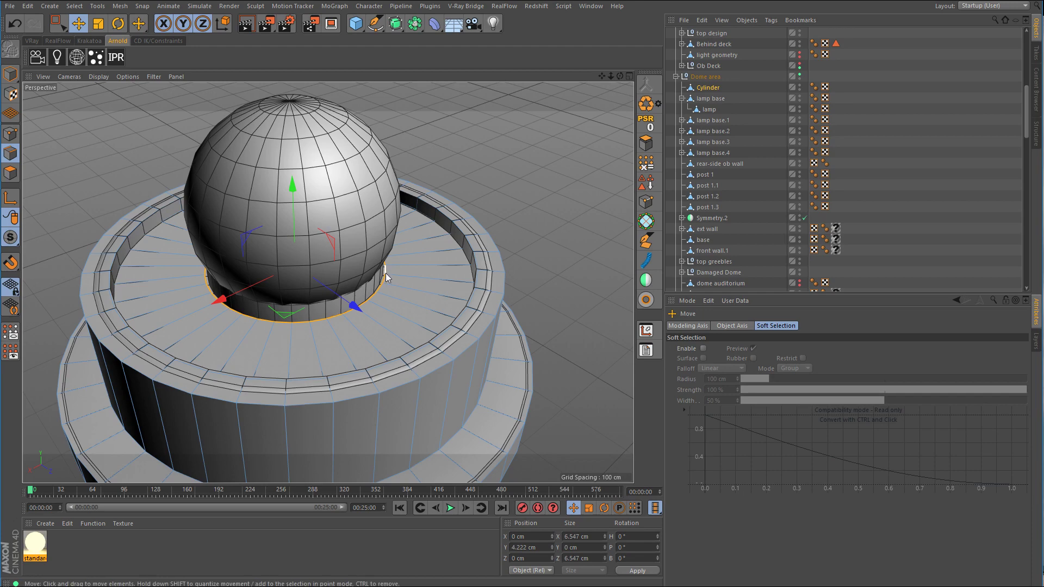
middle_click(534, 319)
middle_click(242, 364)
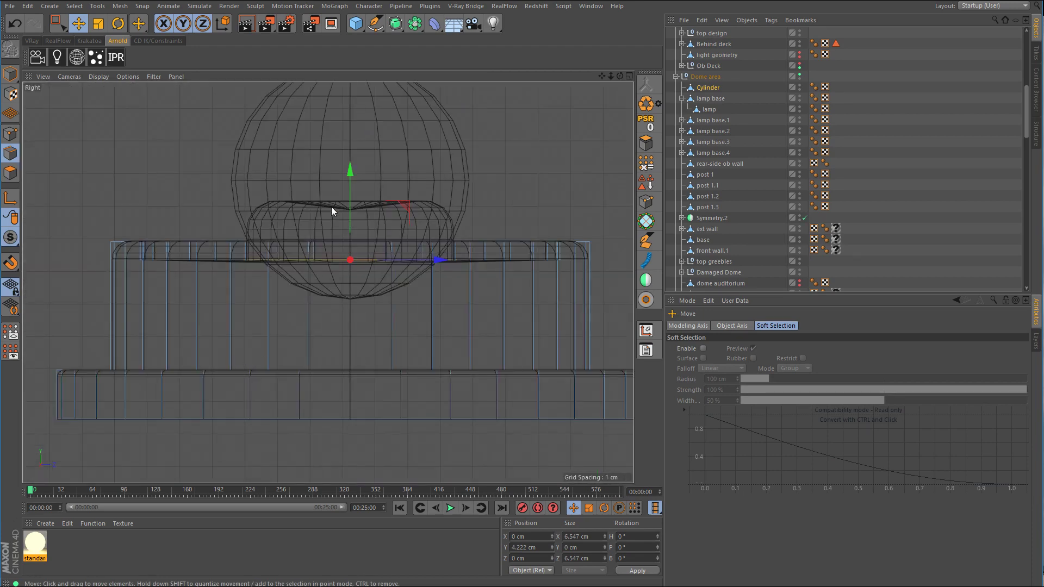
scroll(331, 206, up, 3)
drag(364, 213, 380, 110)
middle_click(473, 157)
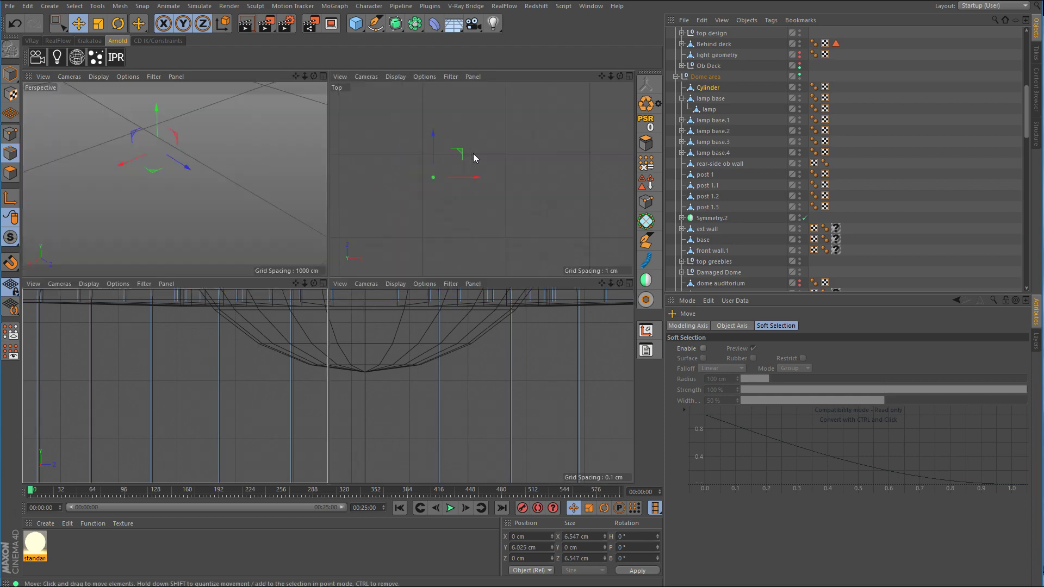
middle_click(276, 154)
alt+drag(378, 262, 413, 244)
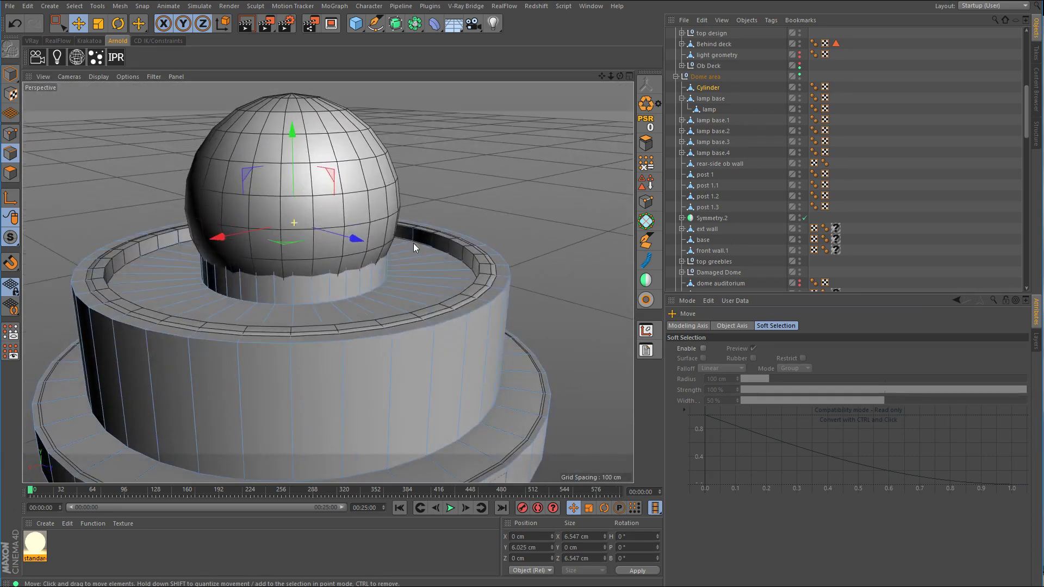
key(ctrl+z)
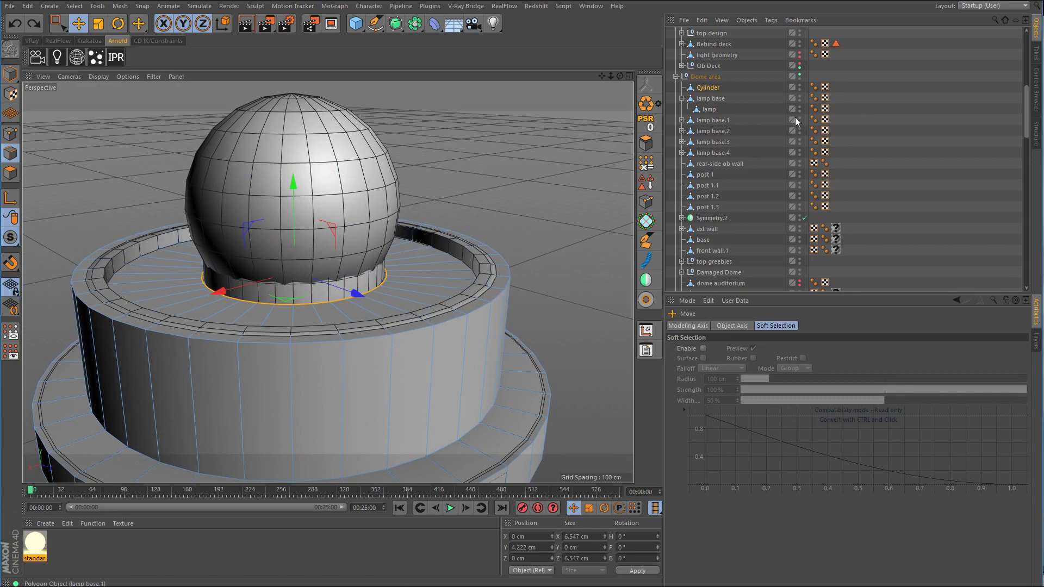
Step: Hide the lamp in the viewport, inspect the lamp base with the cylinder hidden, and set the selected cylinder's editor visibility to On
double_click(799, 86)
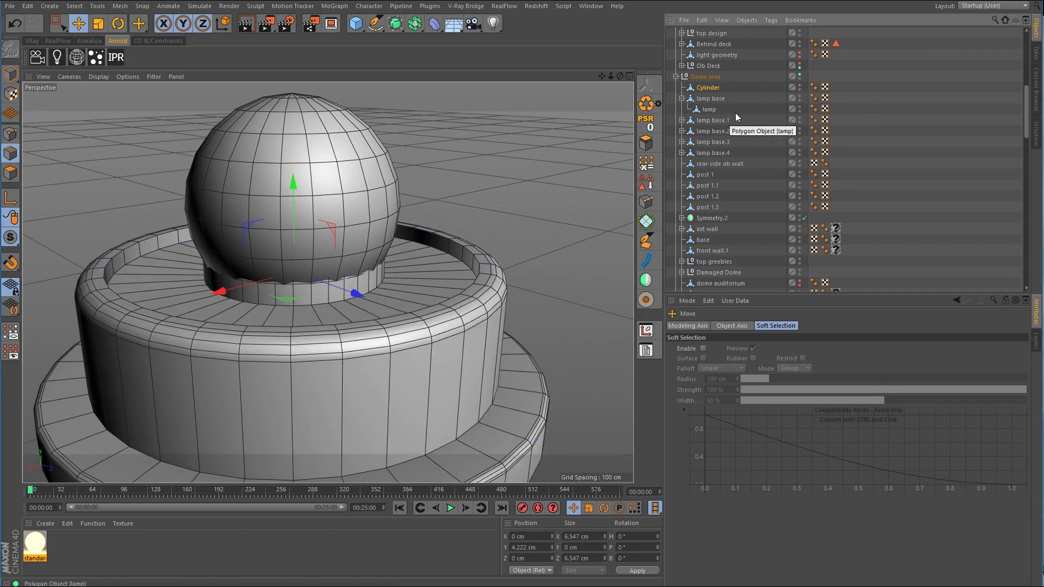
double_click(800, 106)
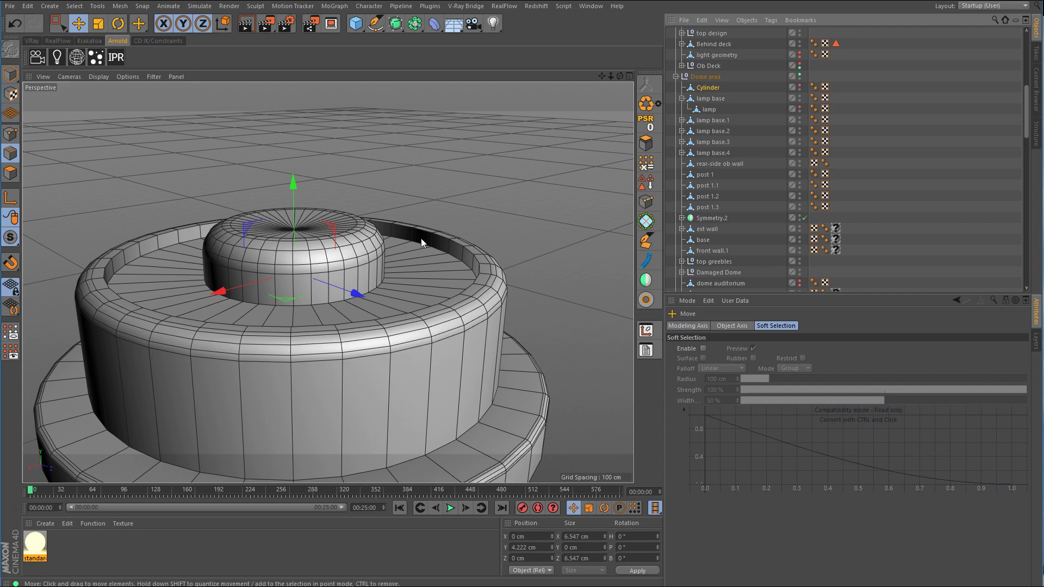
mouse_move(421, 239)
alt+mouse_down()
mouse_move(418, 272)
mouse_move(426, 237)
alt+mouse_up()
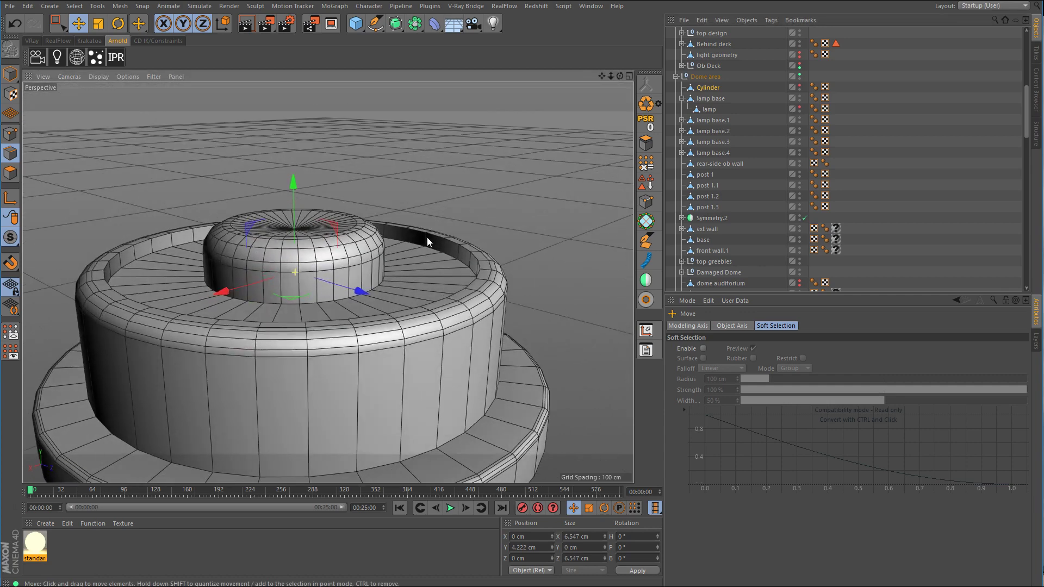
click(800, 86)
click(799, 87)
click(716, 87)
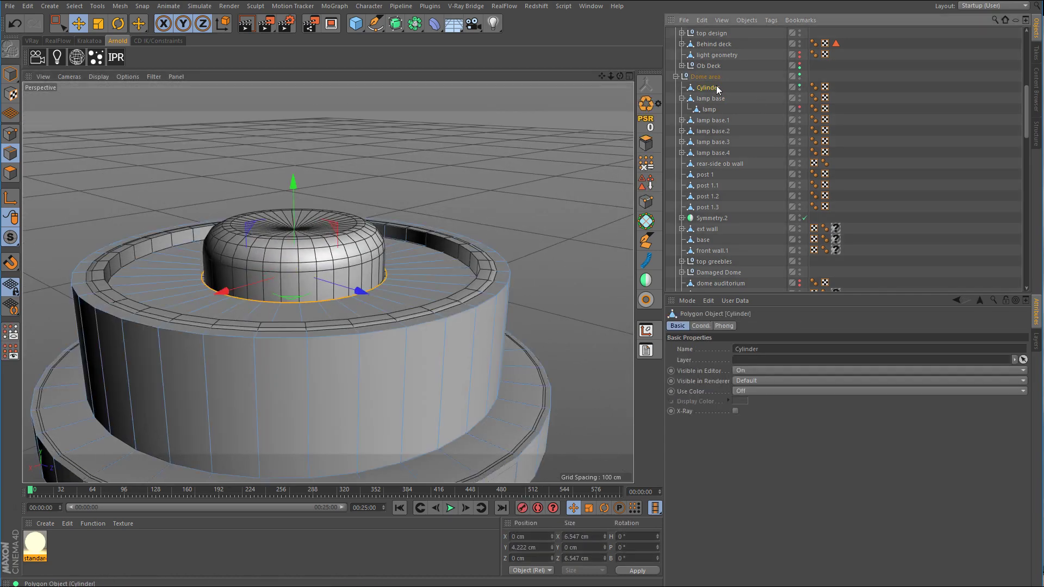
Step: Extrude the inner edge ring upward about 1.8 cm in the Right view to form the central collar's wall
middle_click(504, 283)
middle_click(278, 363)
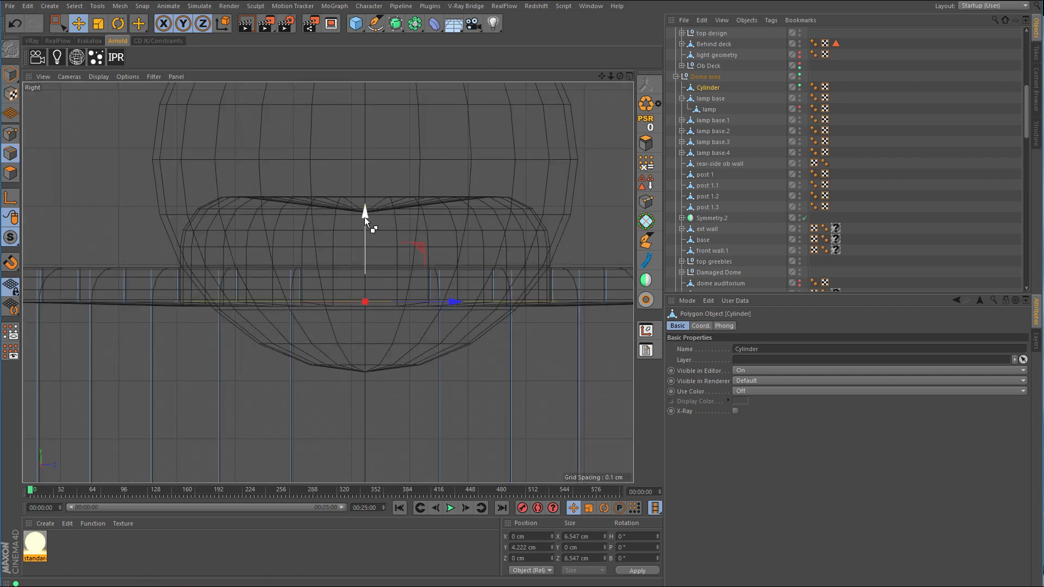
drag(365, 217, 384, 113)
middle_click(384, 112)
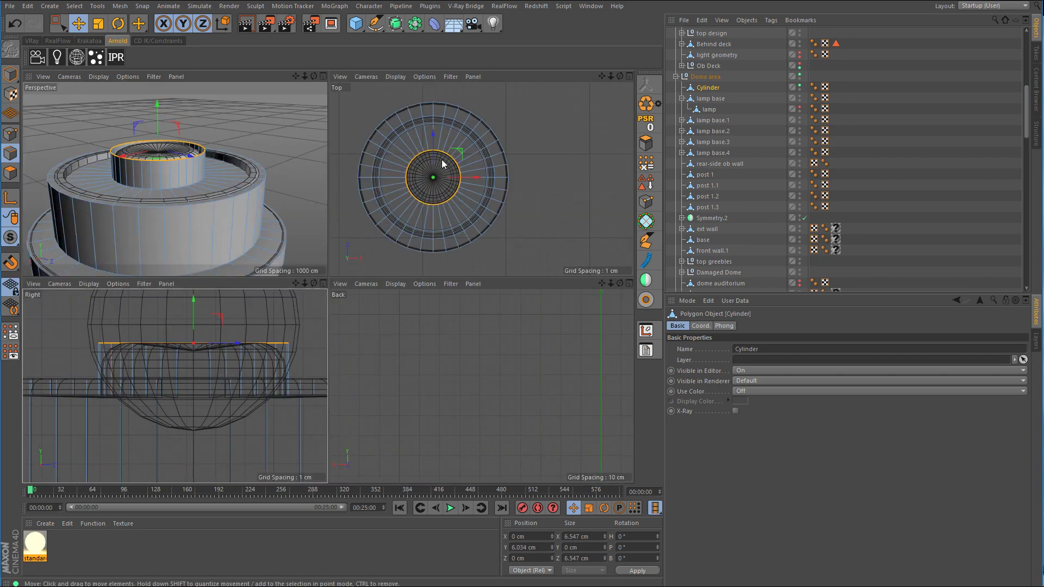
Step: Extrude the collar's top edge ring inward by scaling it to about 3.9 cm across
middle_click(269, 167)
alt+drag(312, 173, 311, 210)
click(98, 23)
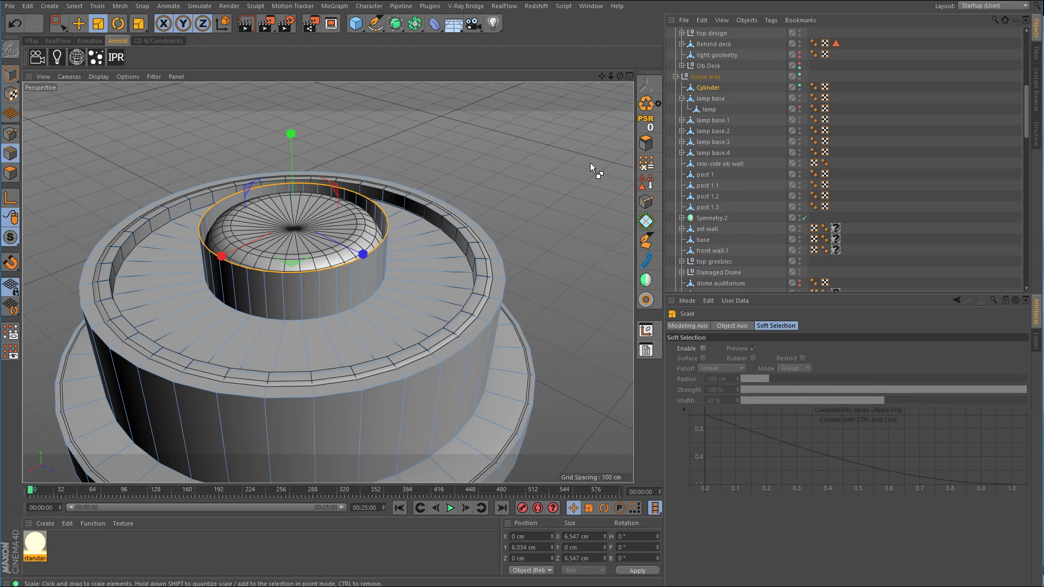
drag(591, 165, 390, 181)
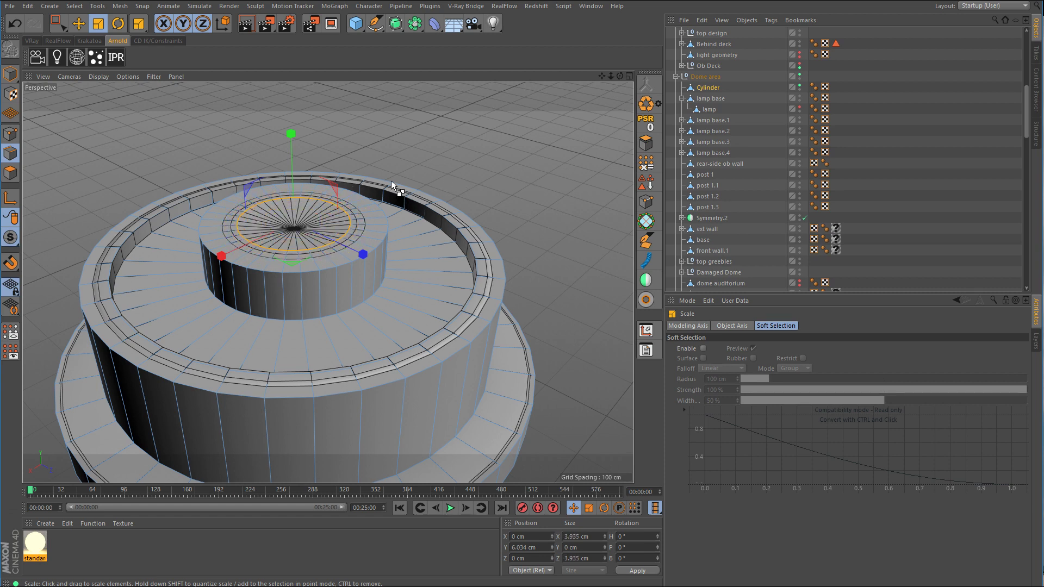
Step: Close the polygon hole in the collar's top and hide the original lamp base in the viewport
right_click(497, 154)
click(526, 212)
click(335, 260)
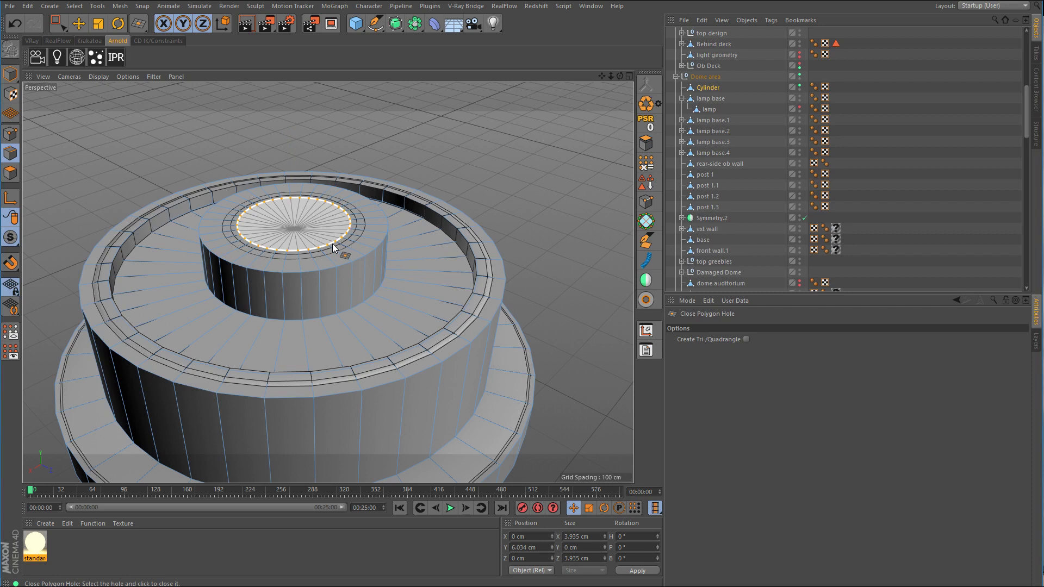
ctrl+click(799, 98)
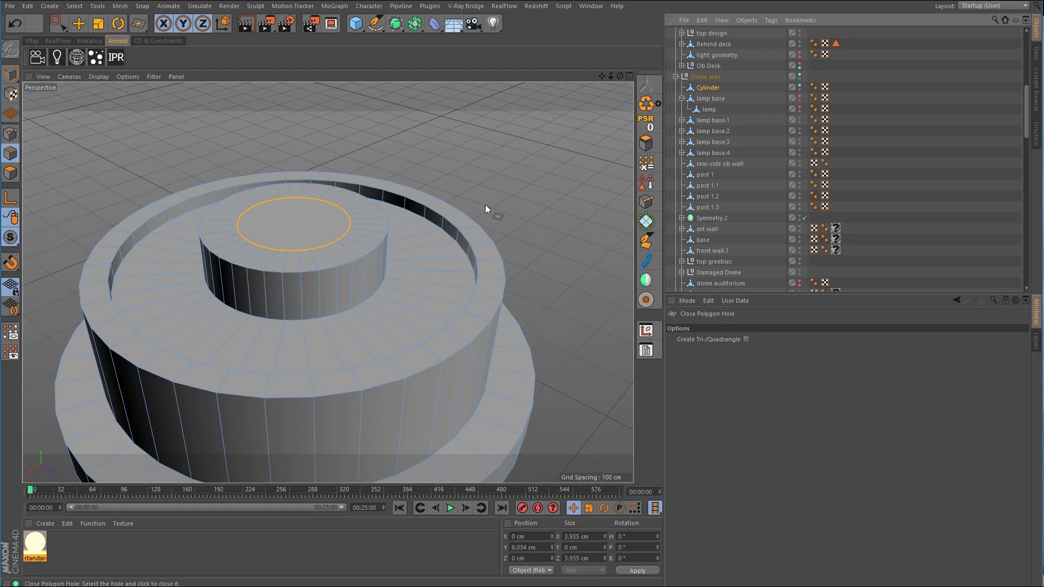
Step: Close the open polygon hole on the underside of the cylinder
alt+right_drag(484, 207, 425, 276)
alt+drag(425, 276, 416, 208)
right_click(487, 181)
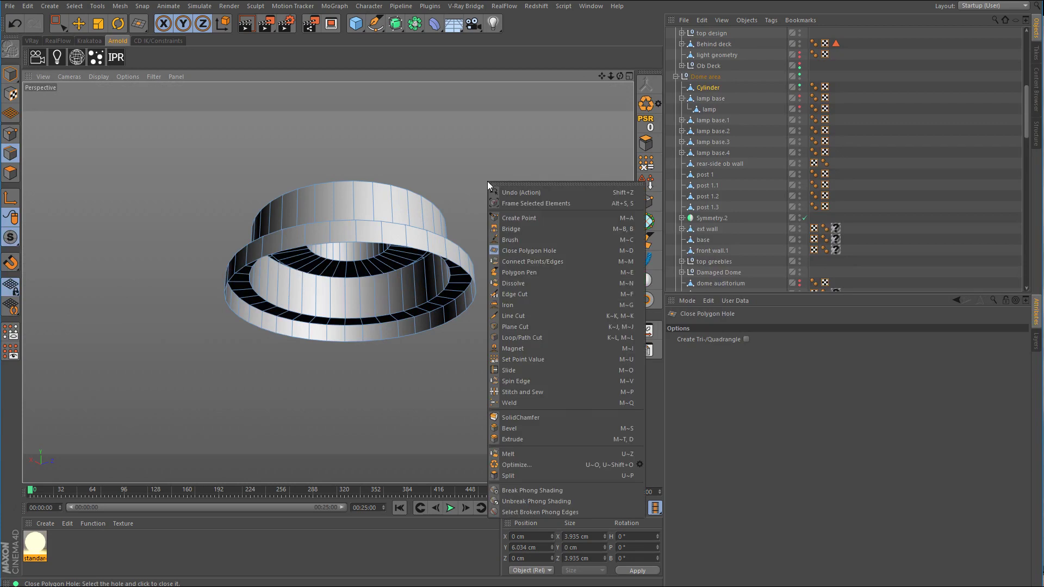
click(522, 250)
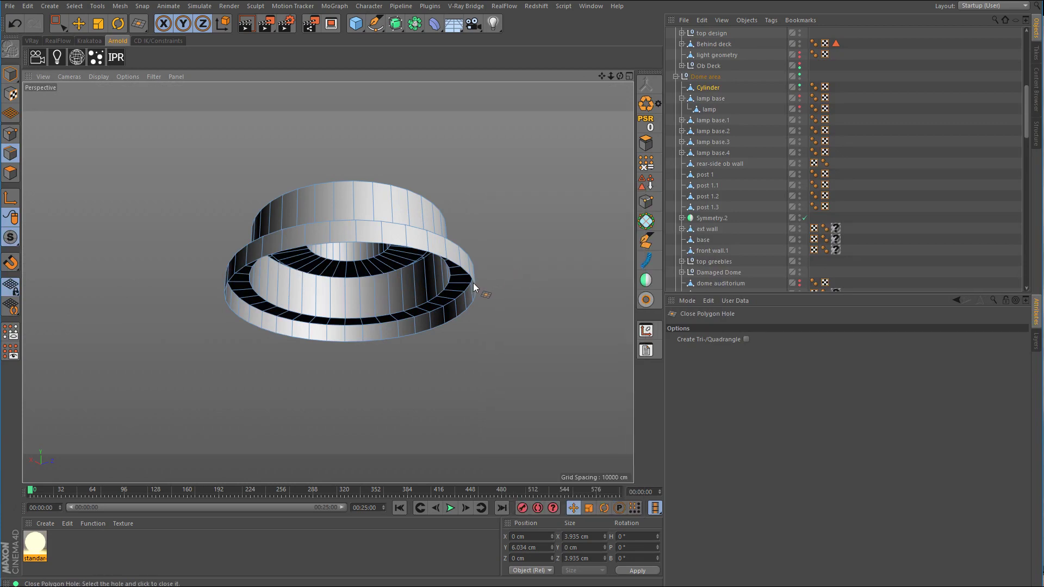
click(474, 287)
alt+drag(474, 287, 494, 275)
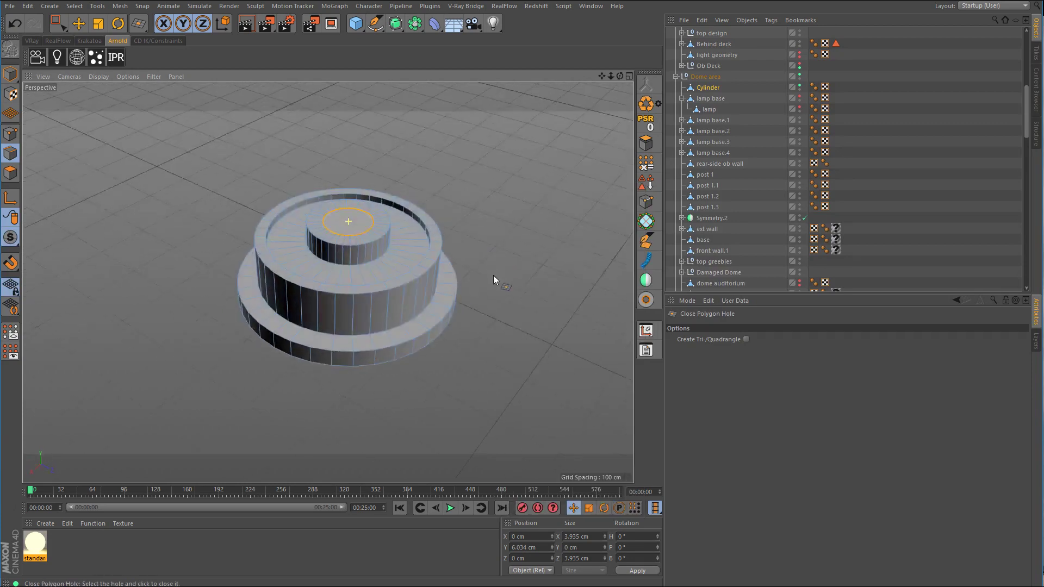
Step: Round the collar's top edge loop with SolidChamfer at Subdivision 2, offset about 1 cm
scroll(415, 233, up, 5)
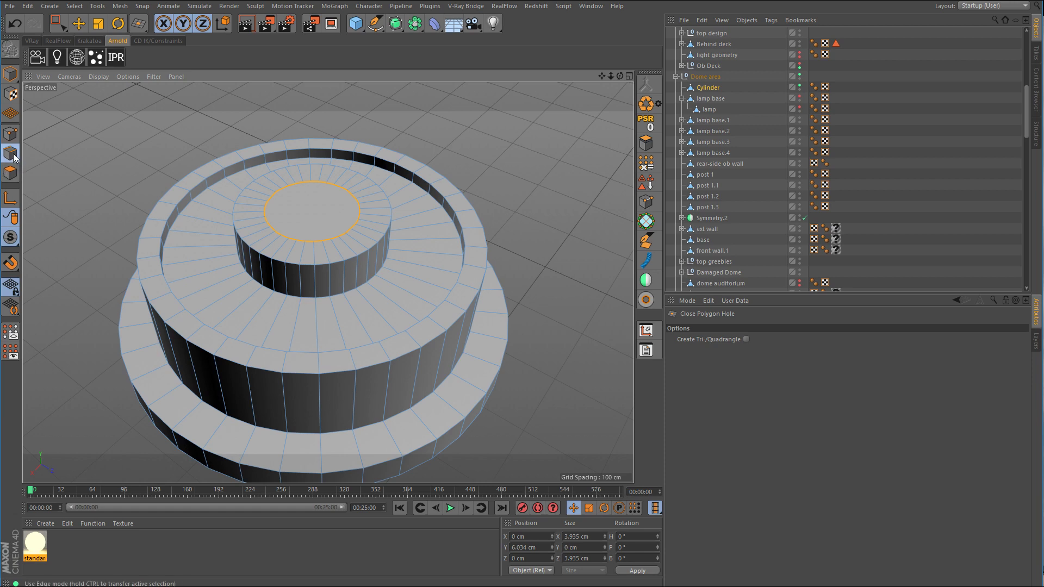
click(11, 154)
key(u)
key(l)
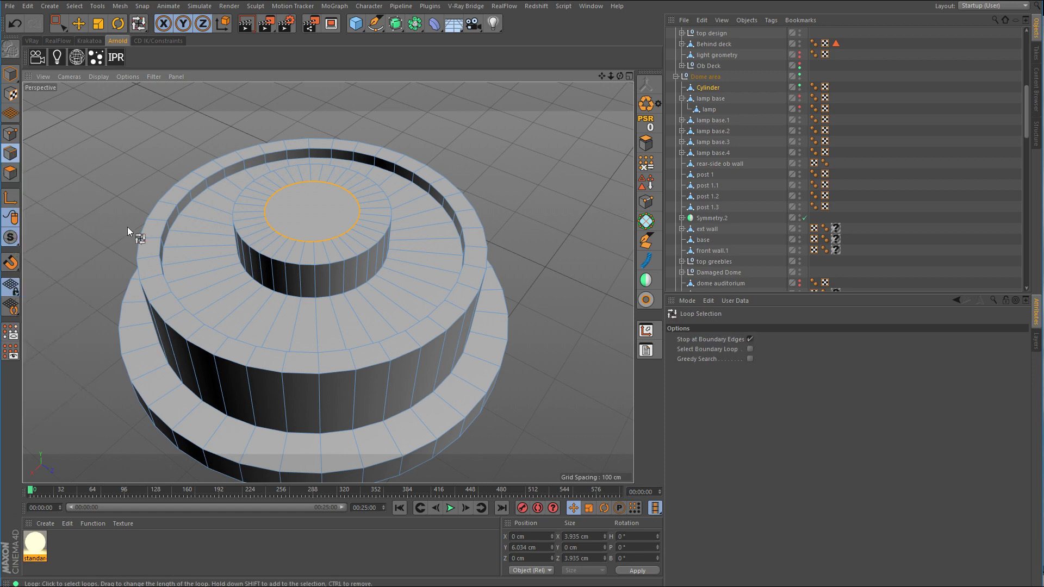
click(323, 266)
right_click(480, 220)
click(521, 455)
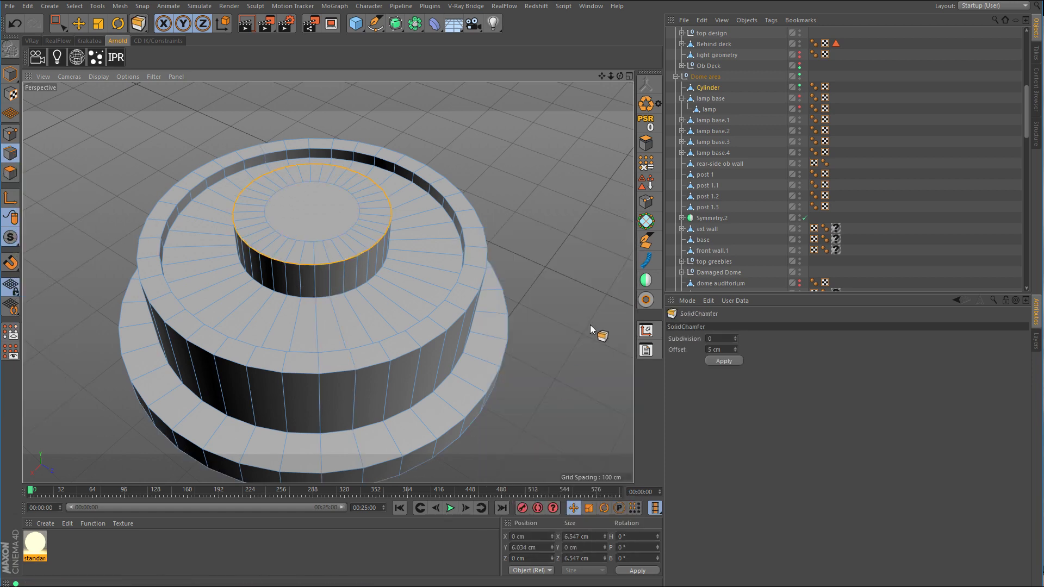
double_click(736, 335)
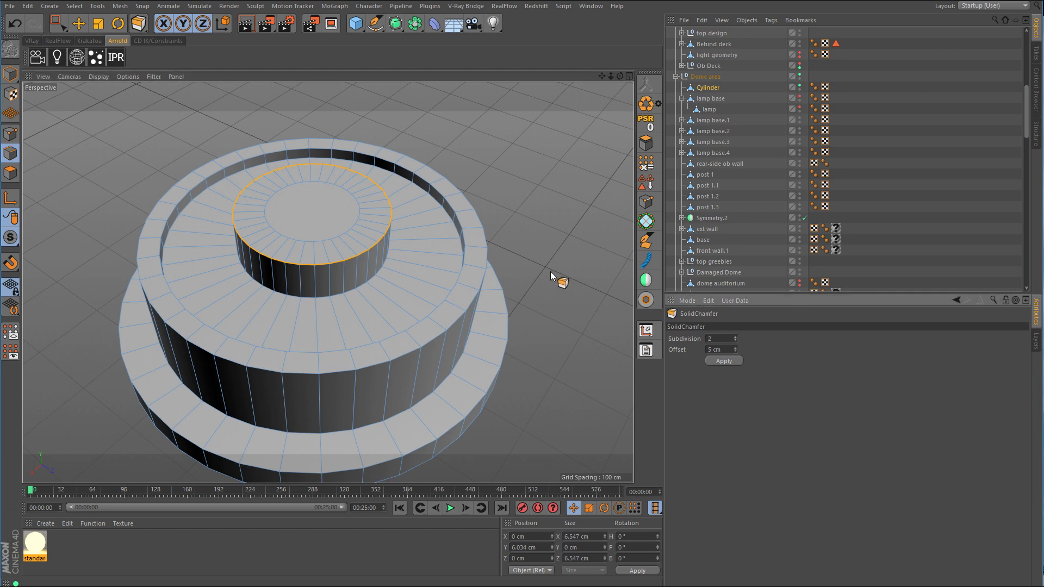
drag(550, 271, 607, 272)
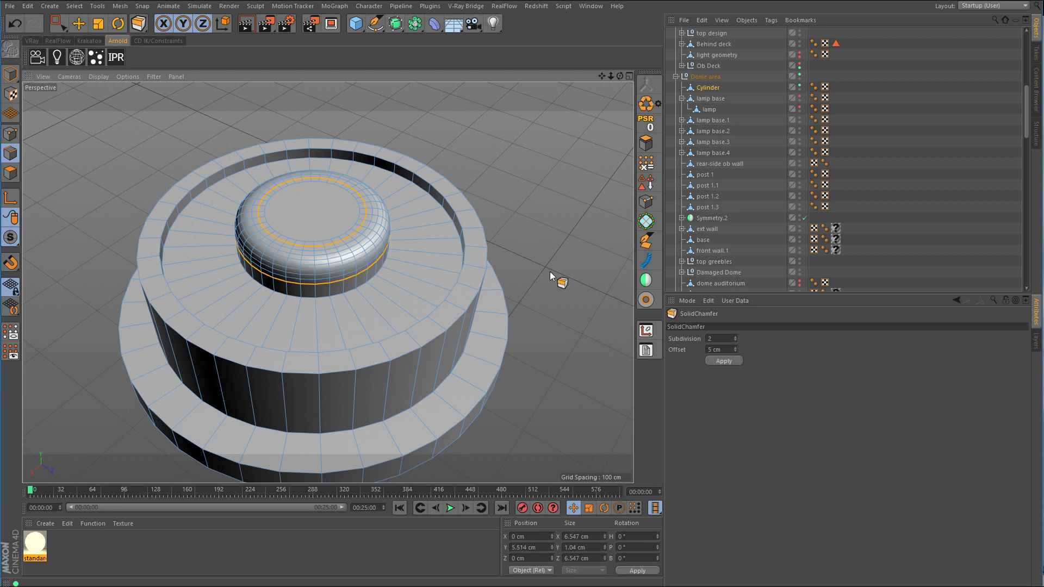
Step: Chamfer both top rim edge loops, the lower wall loop and the flange's outer loop with SolidChamfer at Subdivision 1, returning to model mode
key(u)
key(l)
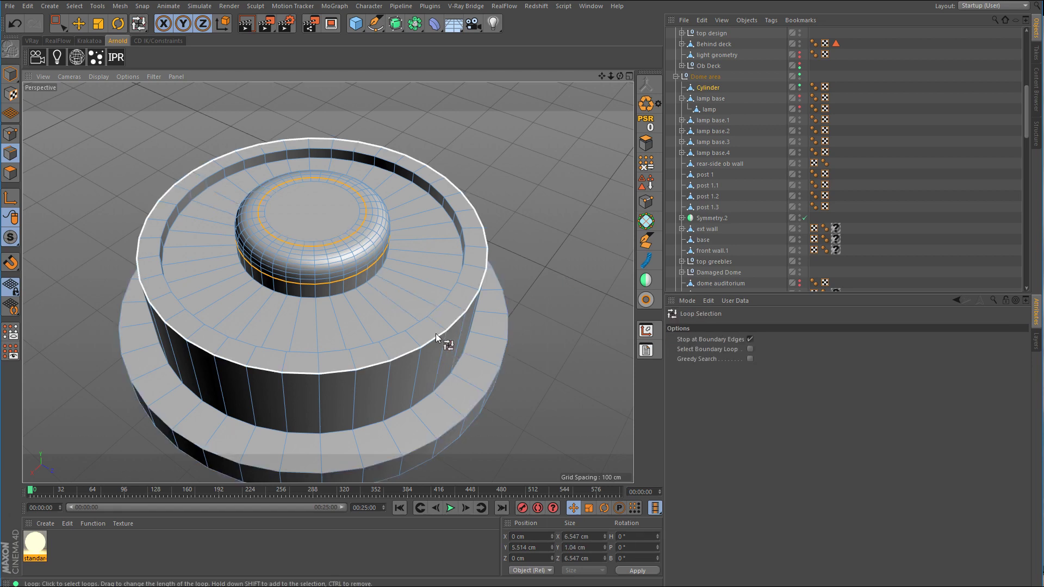
click(442, 339)
shift+click(423, 323)
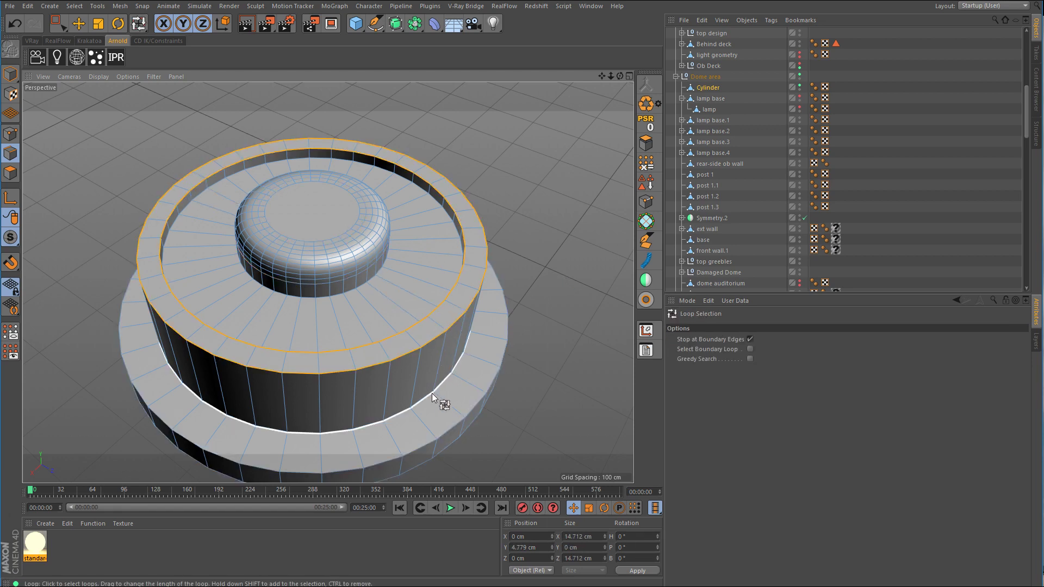
shift+click(432, 393)
shift+click(457, 433)
right_click(555, 354)
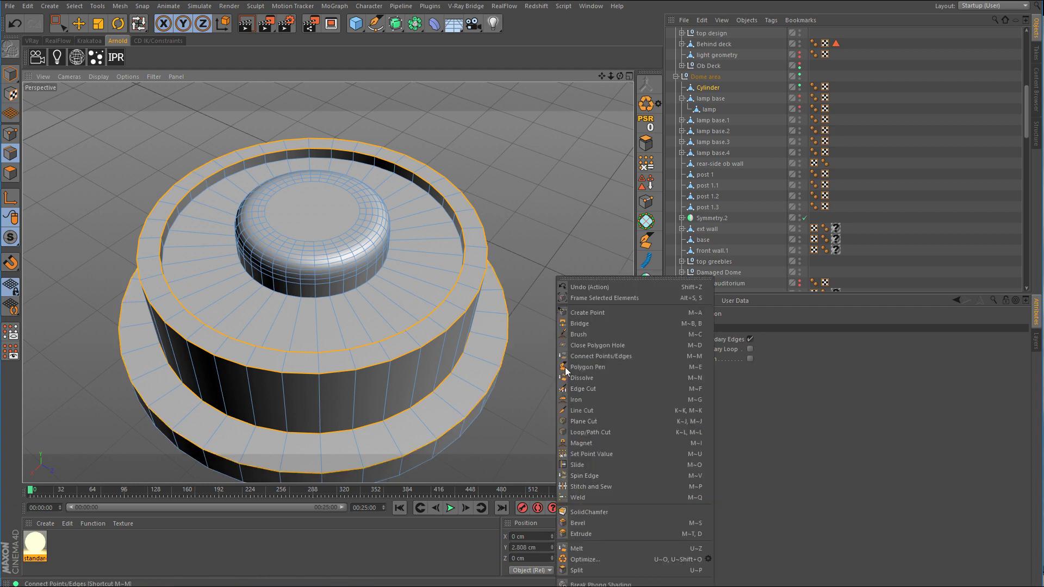
click(592, 510)
mouse_move(511, 396)
alt+mouse_down()
mouse_move(514, 371)
mouse_move(523, 379)
alt+mouse_up()
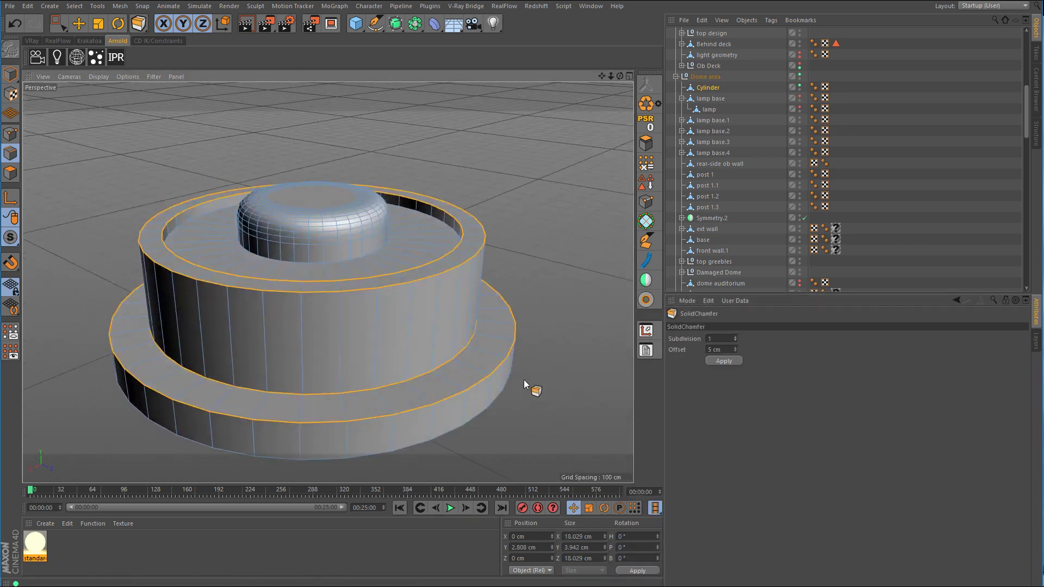
alt+middle_drag(524, 379, 536, 338)
drag(536, 338, 573, 339)
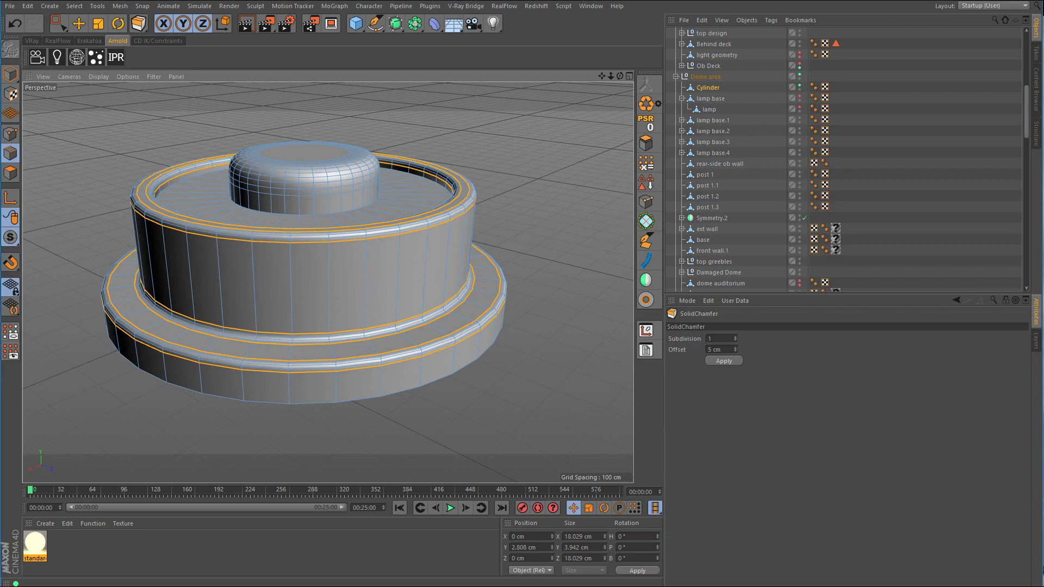
click(11, 75)
click(79, 24)
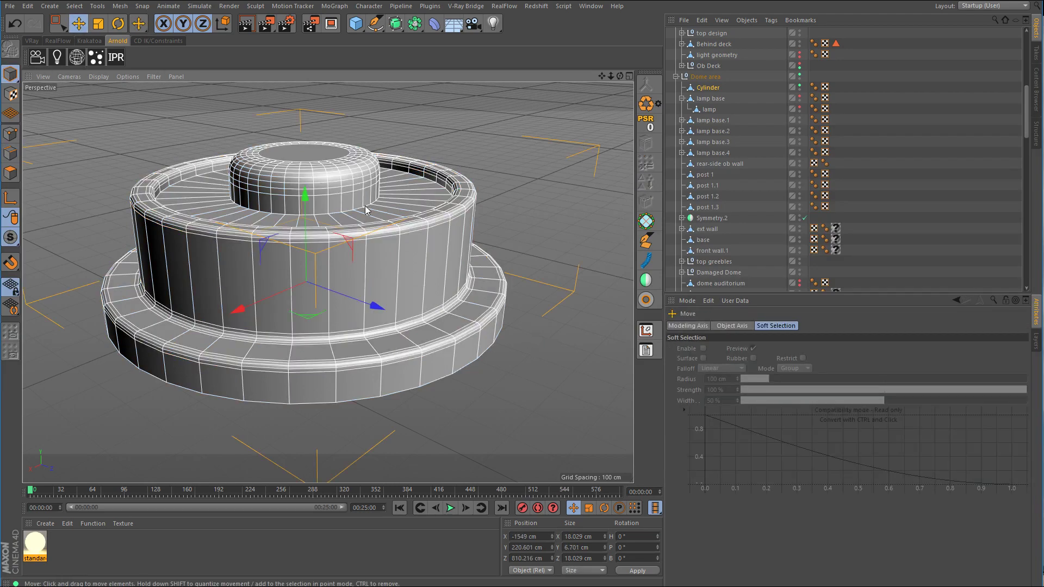
Step: Deselect the cylinder, locate the original lamp base among its neighbours, and frame the rebuilt cylinder to examine its mesh
scroll(363, 205, down, 5)
alt+drag(379, 229, 438, 243)
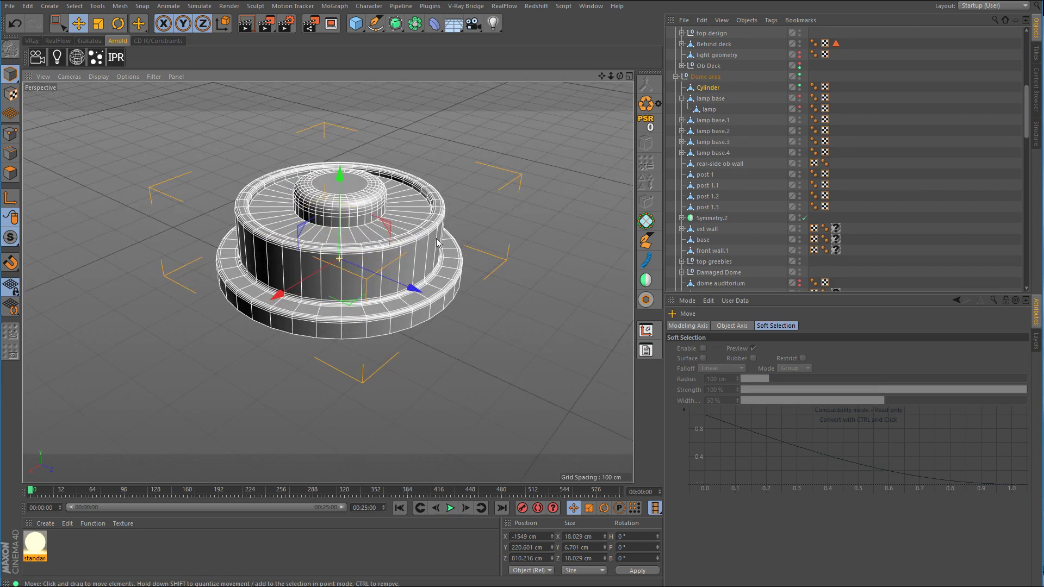
click(931, 178)
scroll(521, 169, up, 2)
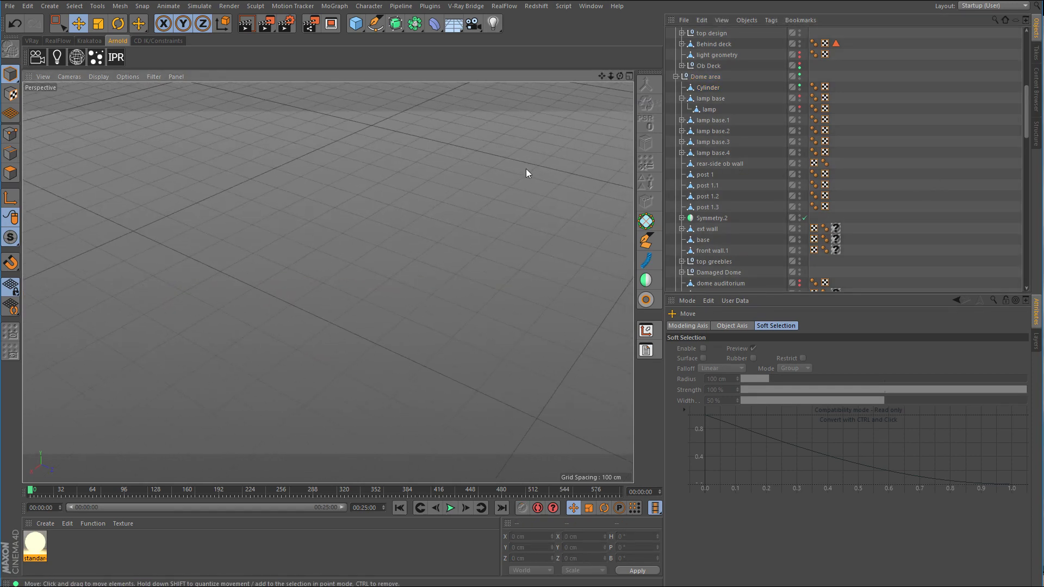
scroll(517, 168, down, 2)
alt+middle_drag(506, 167, 387, 227)
click(710, 98)
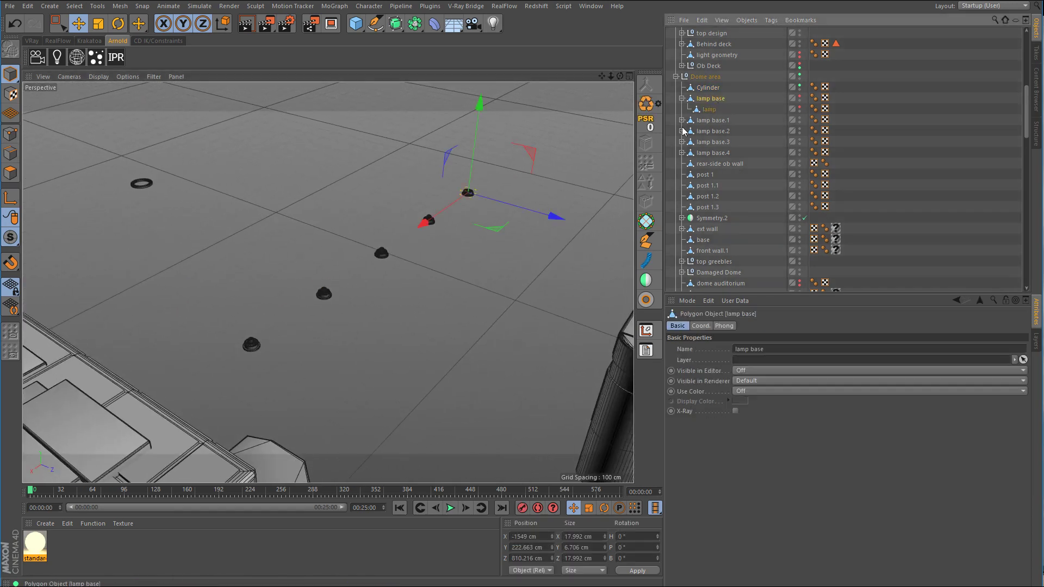
key(o)
click(708, 88)
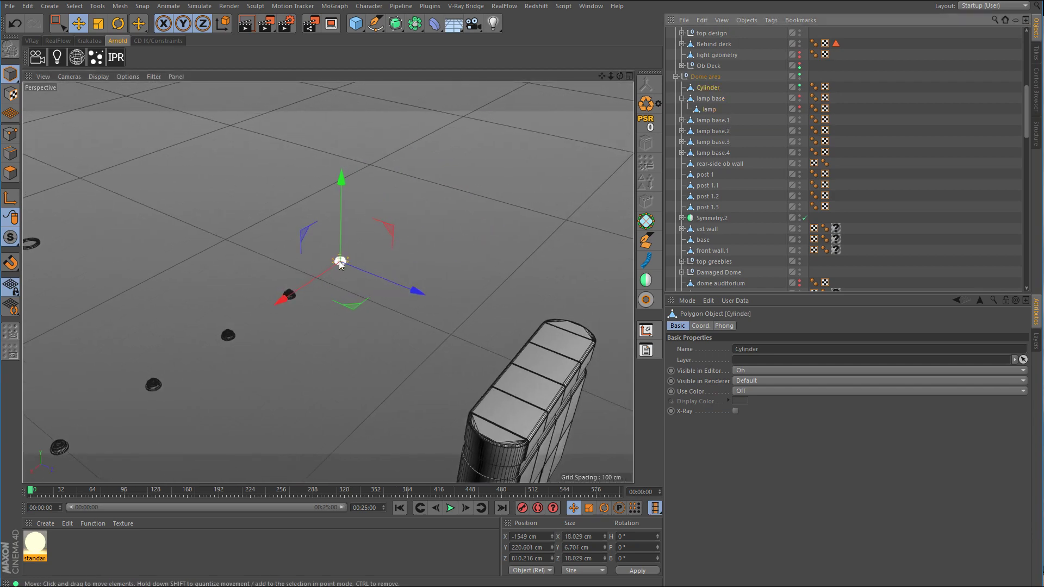
key(o)
scroll(454, 275, up, 3)
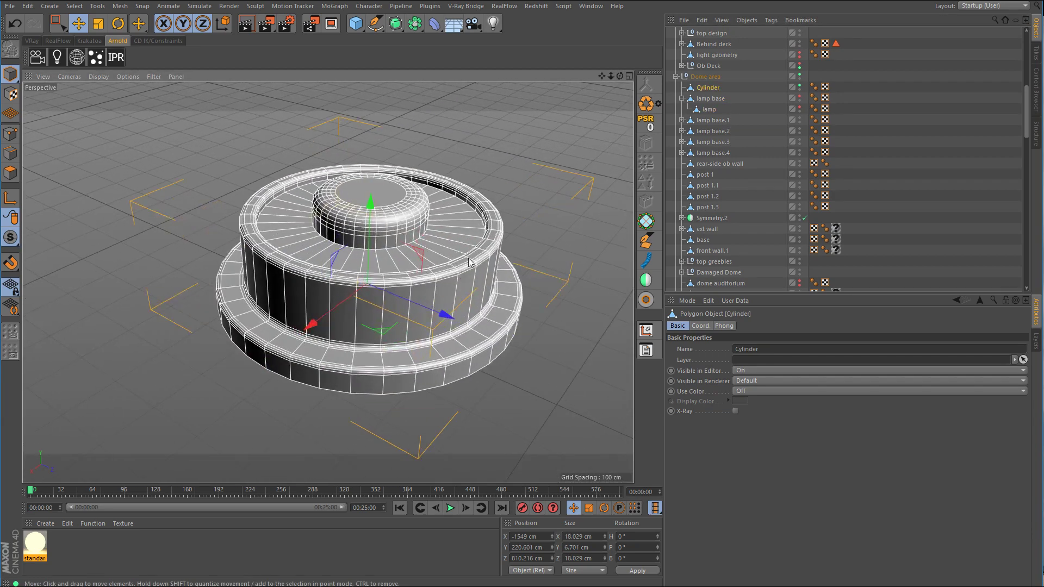
alt+middle_drag(454, 275, 415, 272)
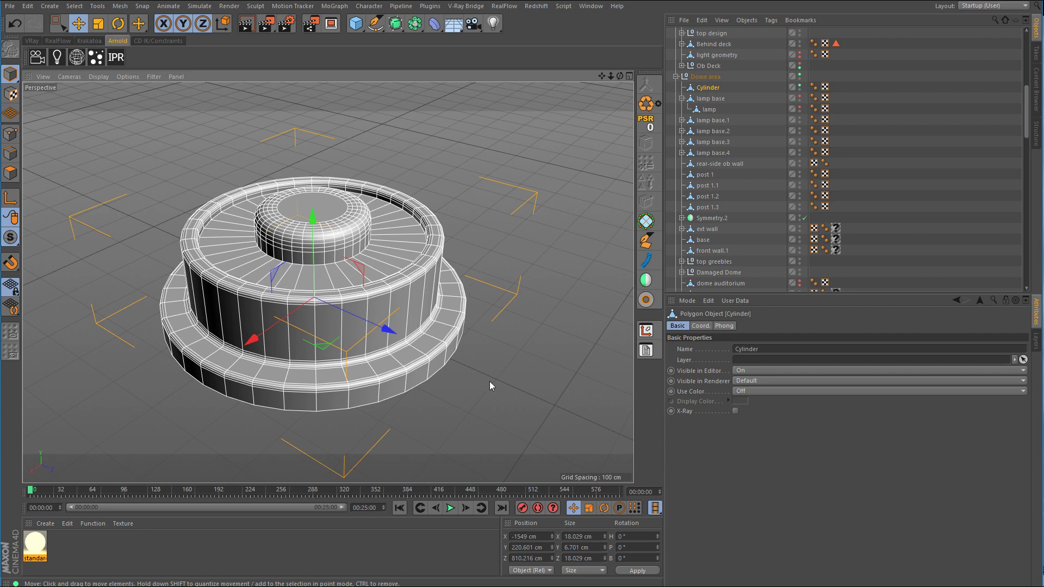
Step: Add a sphere at the cylinder's position in the Dome area group and rename it lamp
mouse_move(489, 383)
alt+mouse_down()
mouse_move(490, 245)
mouse_move(499, 390)
alt+mouse_up()
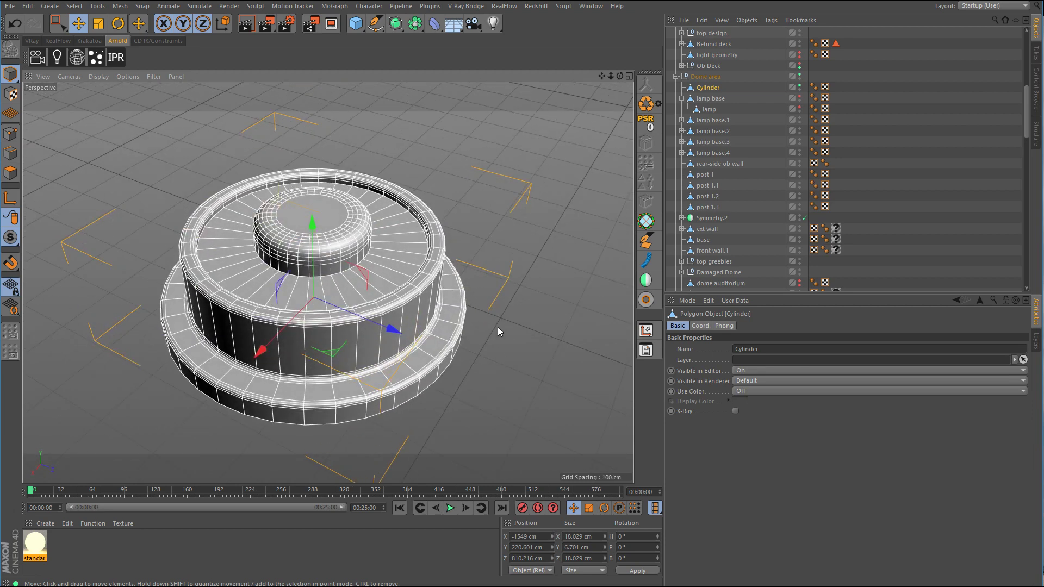
scroll(497, 327, down, 4)
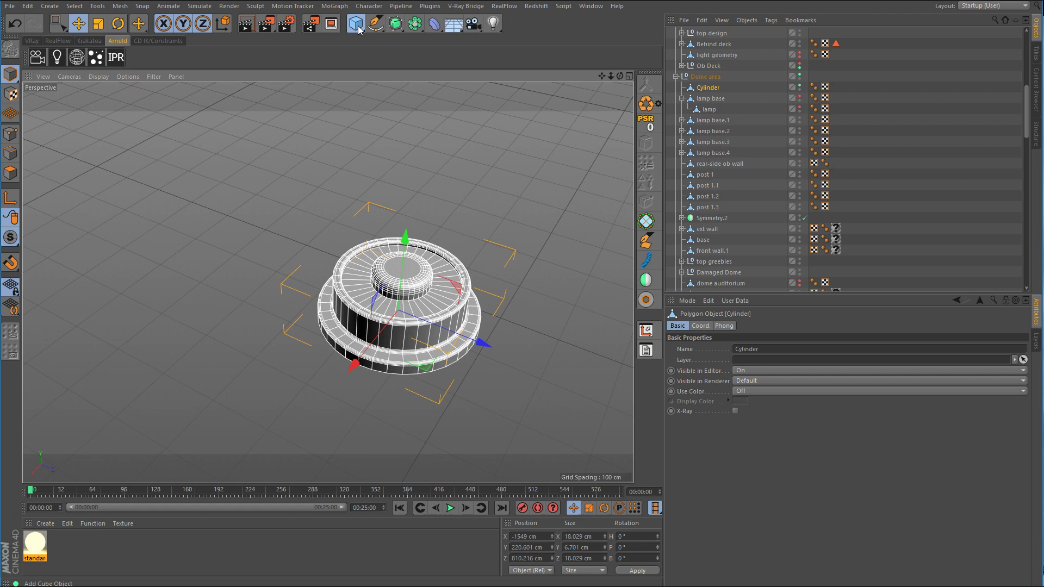
drag(358, 30, 572, 60)
drag(711, 99, 710, 103)
double_click(710, 88)
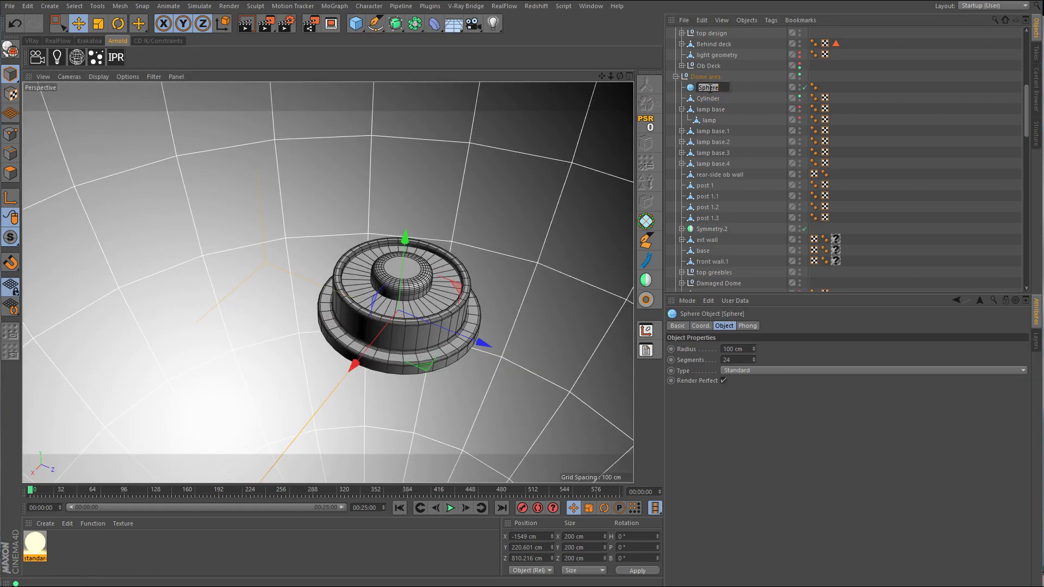
key(BackSpace)
text(lamp)
key(Return)
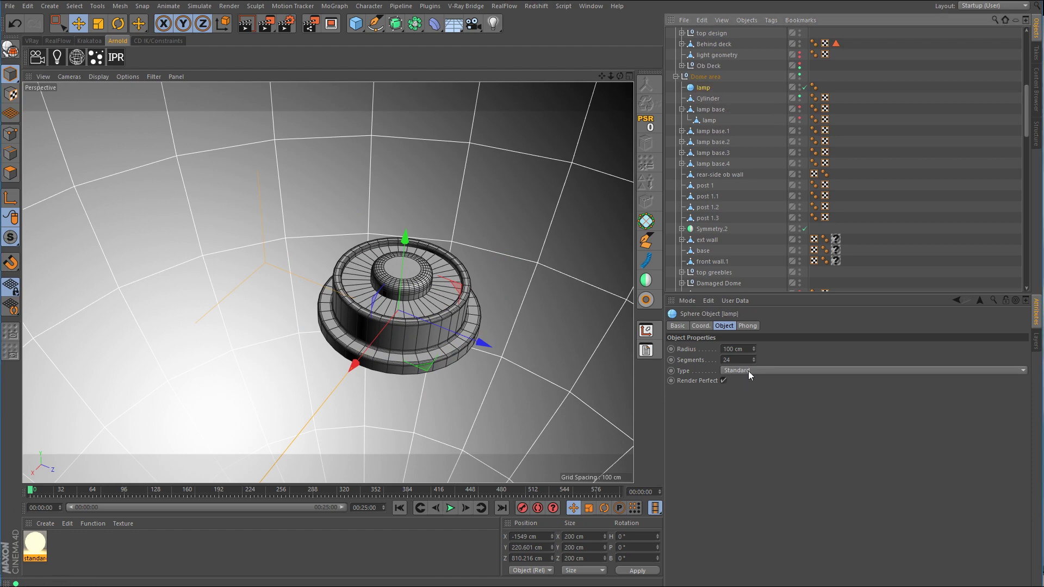
Step: Set the lamp sphere to 48 segments and a 3 cm radius, and raise it above the base to about Y 229.5 cm
drag(755, 358, 719, 359)
middle_click(452, 406)
middle_click(266, 372)
alt+right_drag(420, 317, 326, 344)
drag(413, 301, 421, 99)
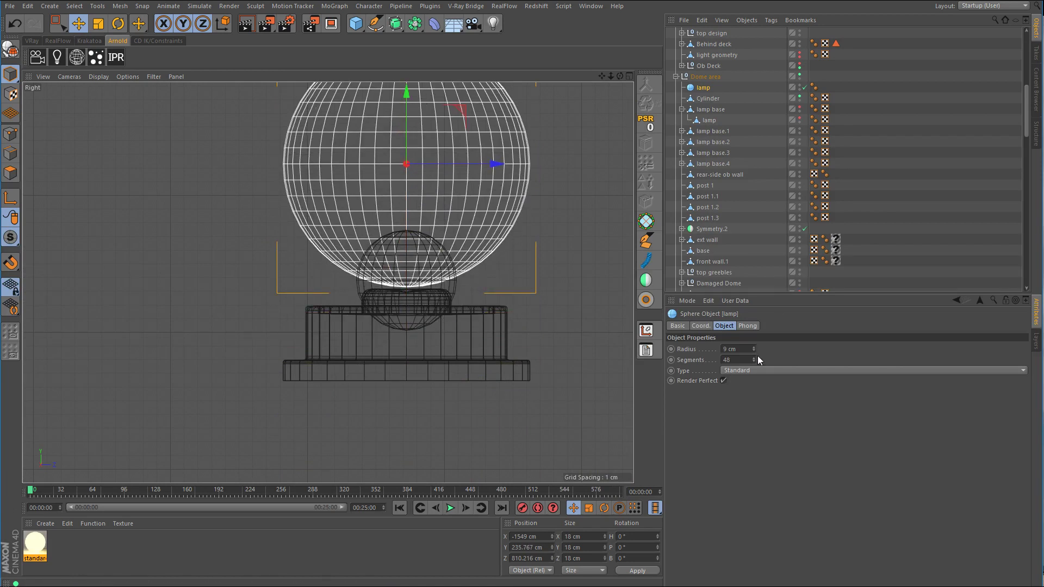
drag(754, 352, 755, 350)
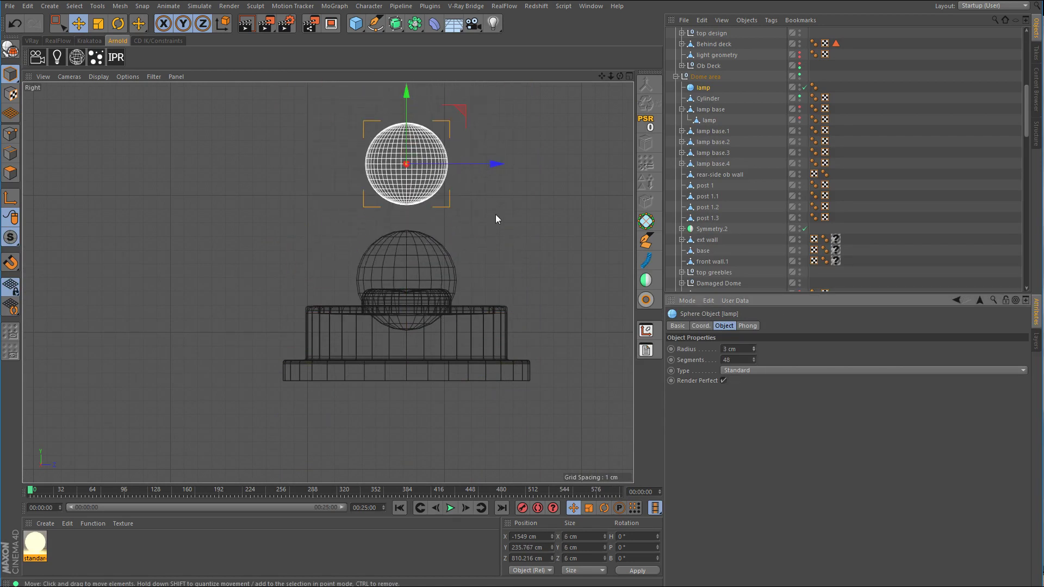
drag(410, 103, 406, 187)
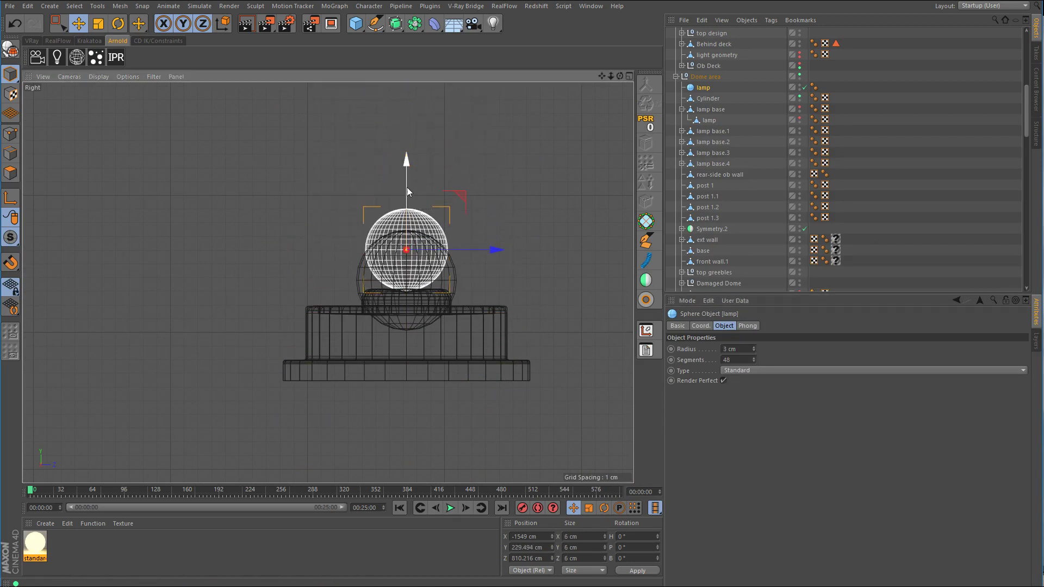
Step: Set the lamp sphere's radius to 4 cm and scale it down to about 7.24 cm across
click(754, 348)
scroll(514, 291, up, 5)
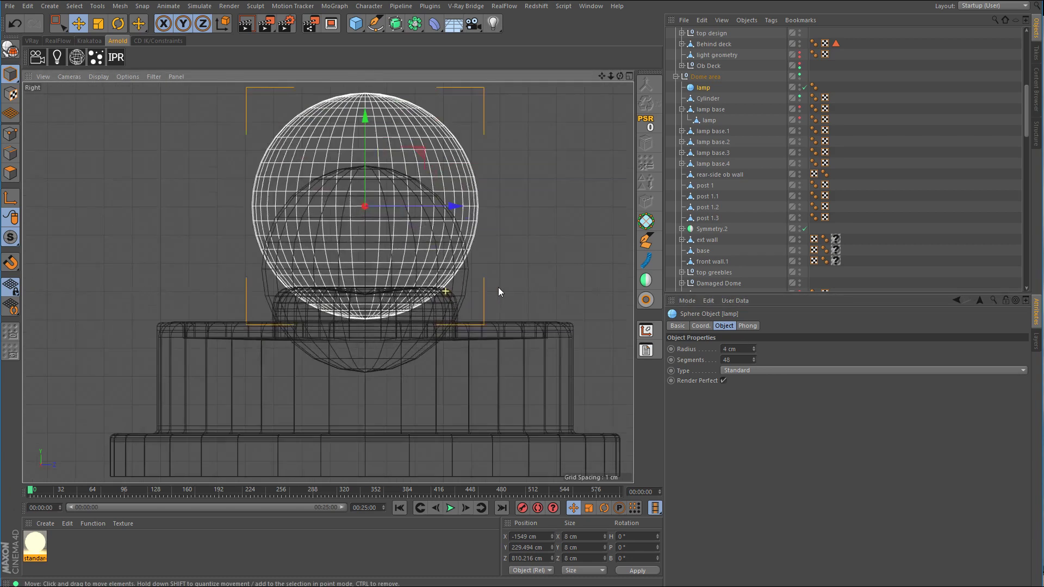
key(t)
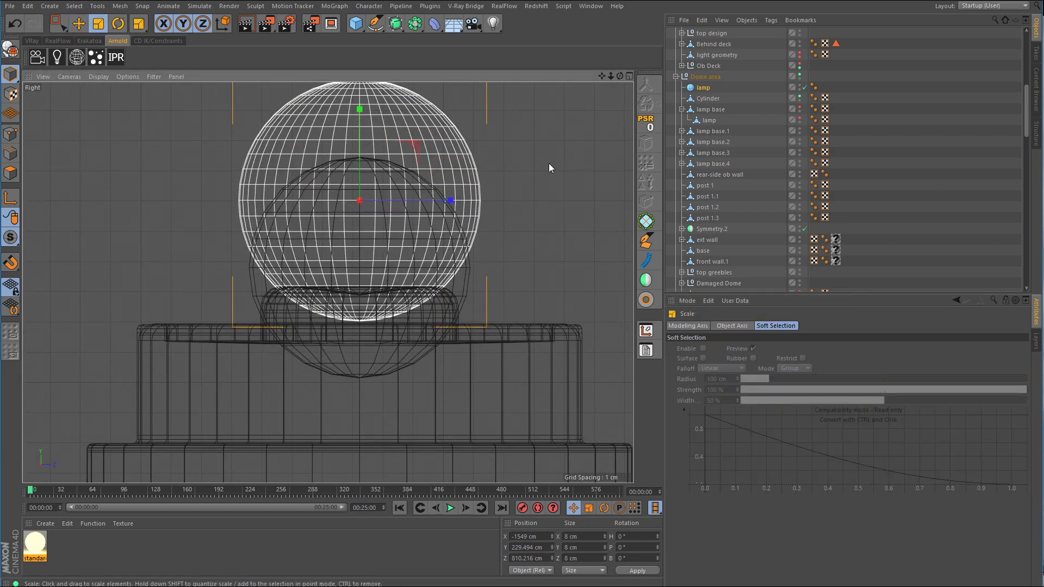
drag(549, 163, 508, 176)
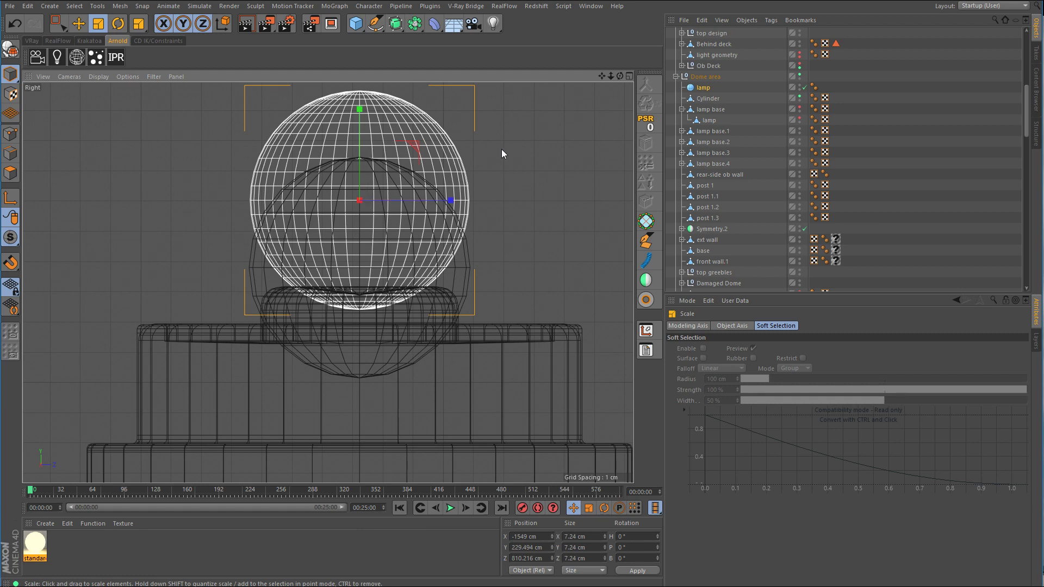
click(79, 24)
key(F5)
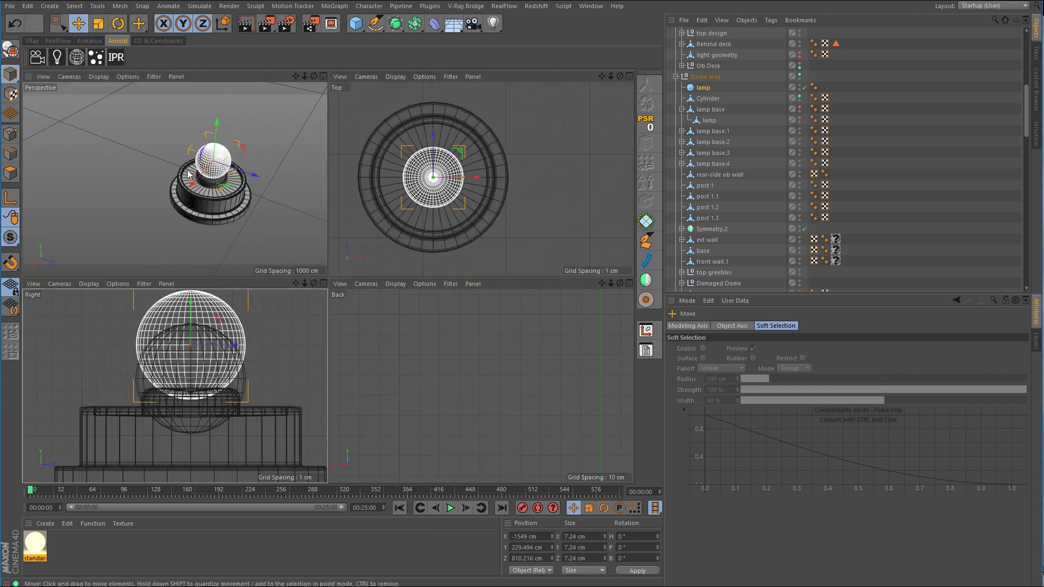
Step: Examine how the lamp sphere sits over its base and convert it to an editable polygon object
key(F1)
alt+right_drag(447, 274, 478, 270)
alt+drag(423, 266, 436, 204)
alt+right_drag(435, 205, 422, 215)
alt+drag(423, 218, 326, 269)
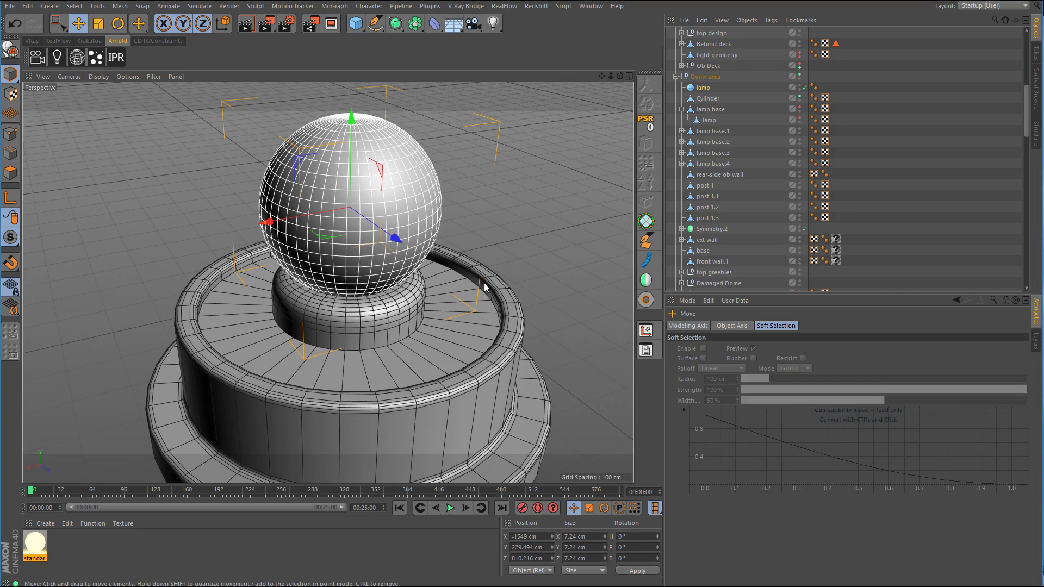
key(F5)
middle_click(266, 350)
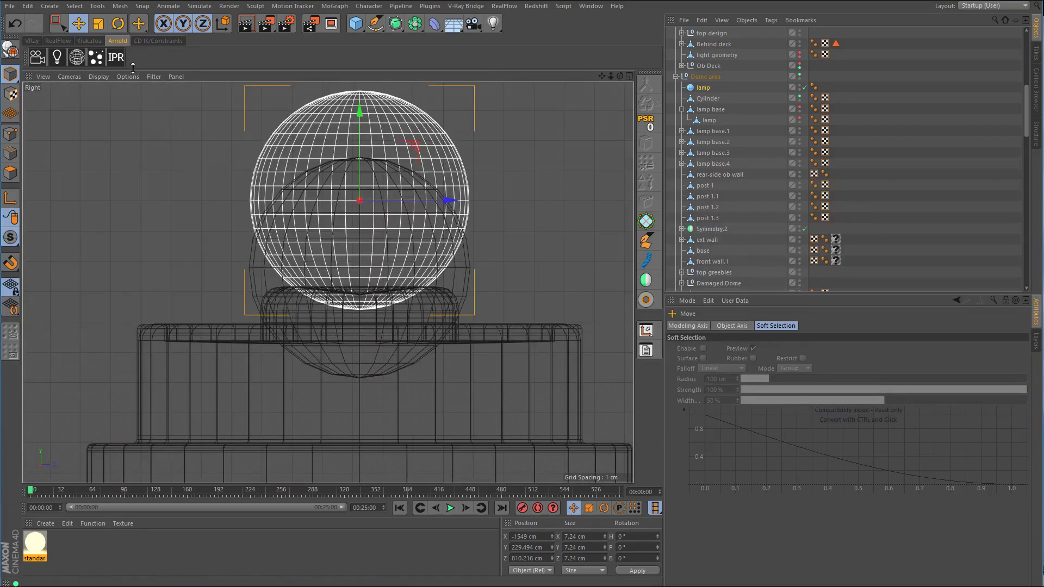
drag(59, 23, 112, 64)
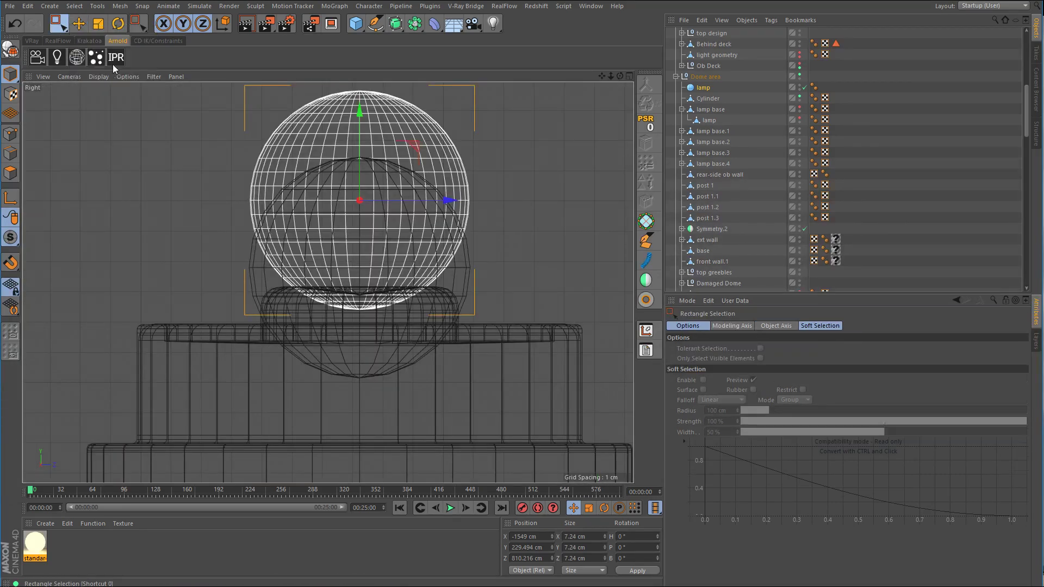
click(9, 153)
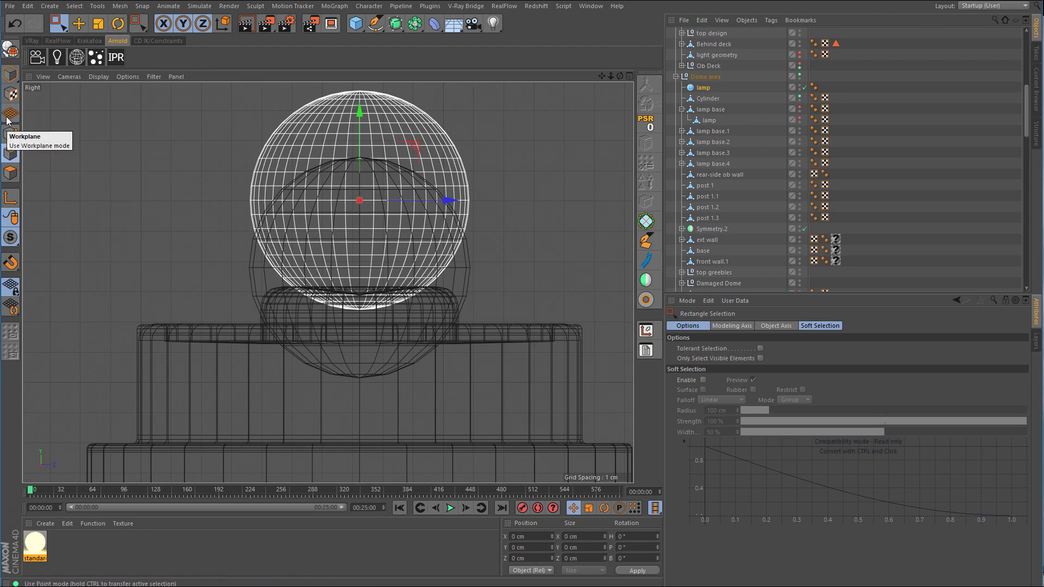
click(15, 51)
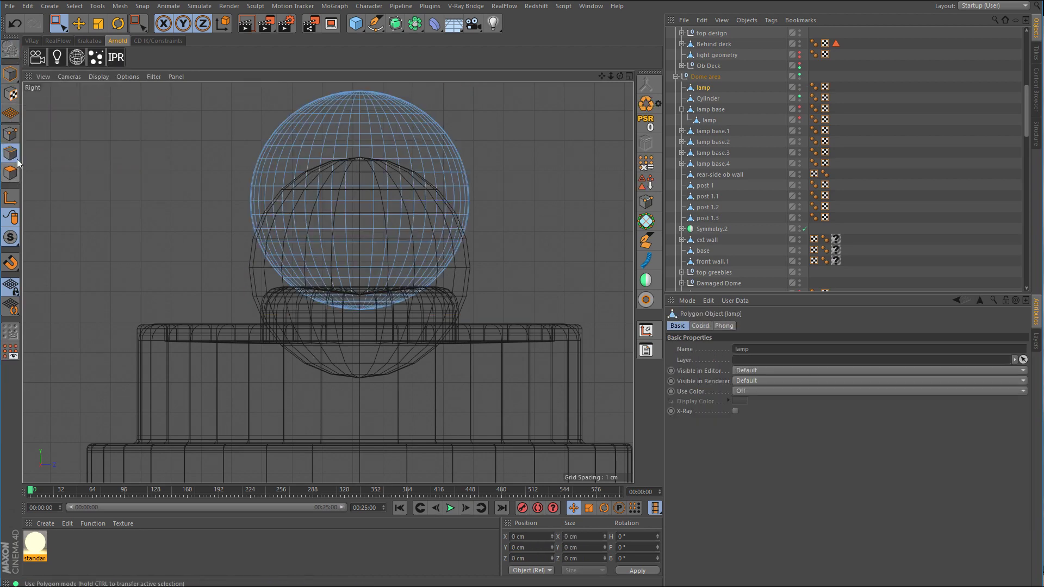
Step: Delete the lamp sphere's lowest rows of points to cut it open where it meets the base
click(10, 134)
scroll(352, 302, up, 2)
scroll(351, 300, up, 1)
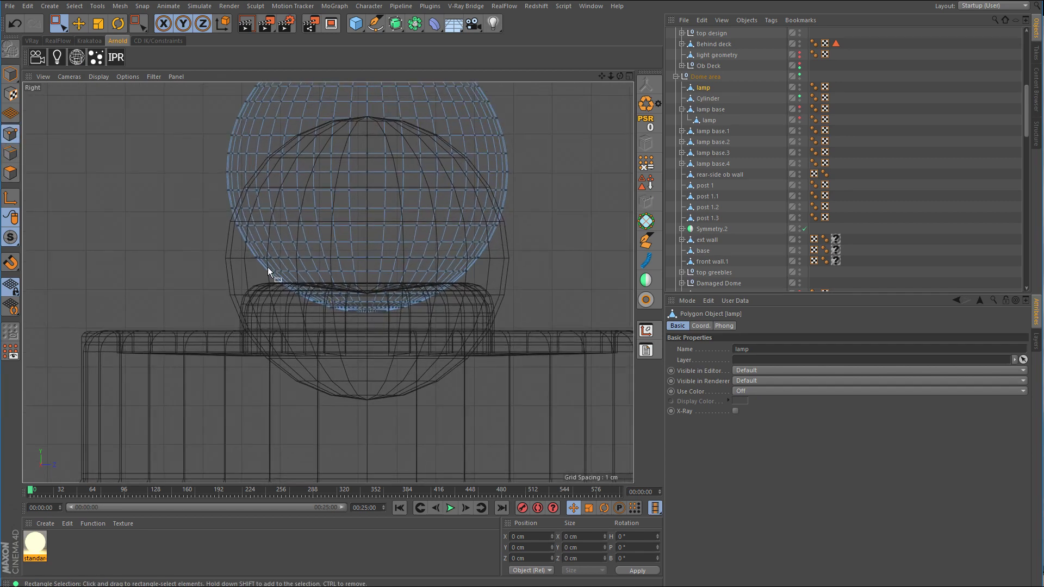
drag(250, 264, 496, 295)
drag(479, 338, 479, 339)
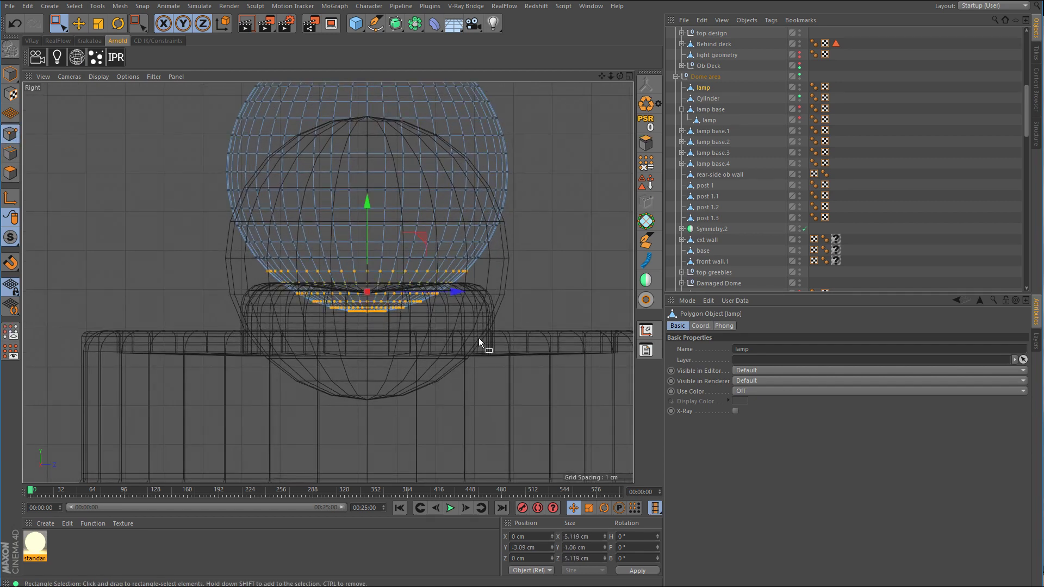
key(Delete)
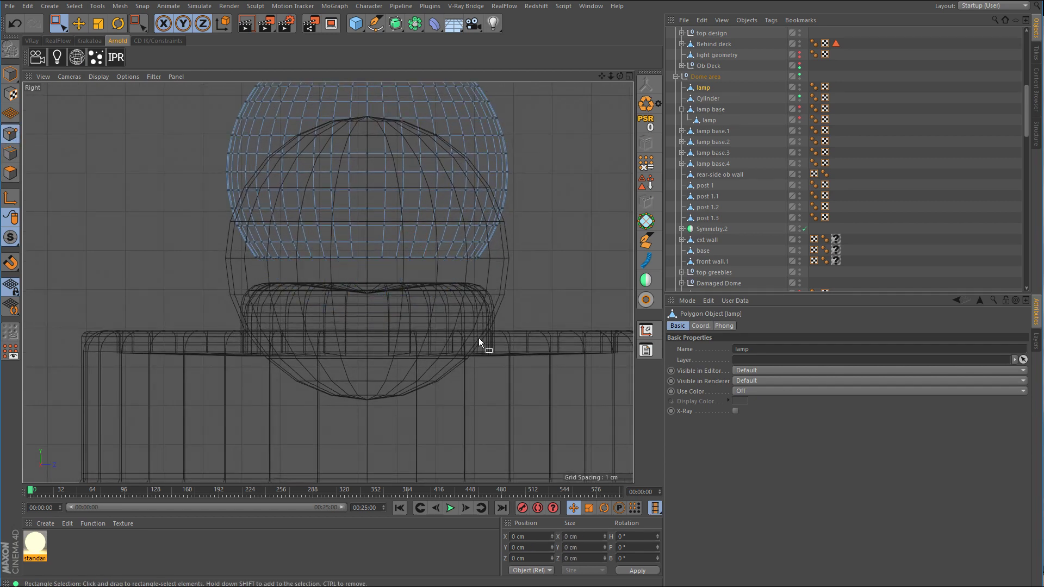
Step: Hide the cylinder base and close the open hole at the underside of the lamp with Close Polygon Hole
middle_click(512, 265)
middle_click(259, 181)
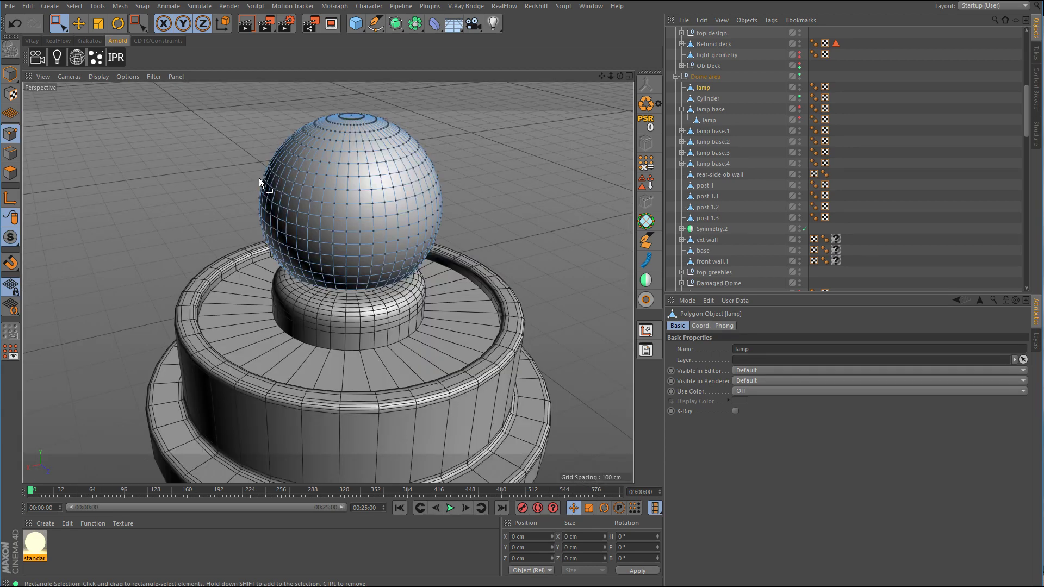
click(799, 96)
alt+drag(495, 255, 491, 193)
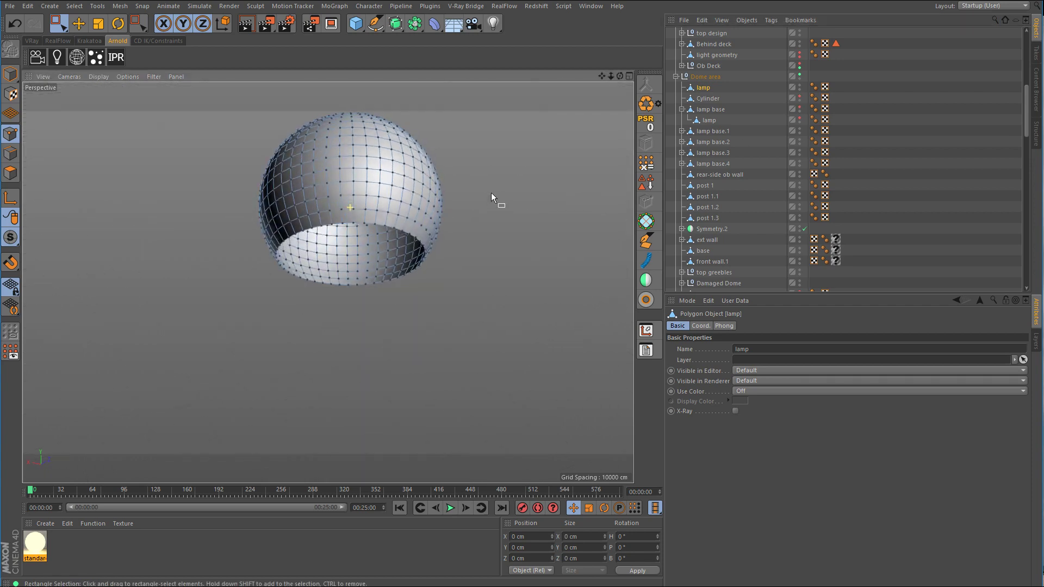
right_click(455, 234)
click(482, 295)
scroll(302, 212, up, 5)
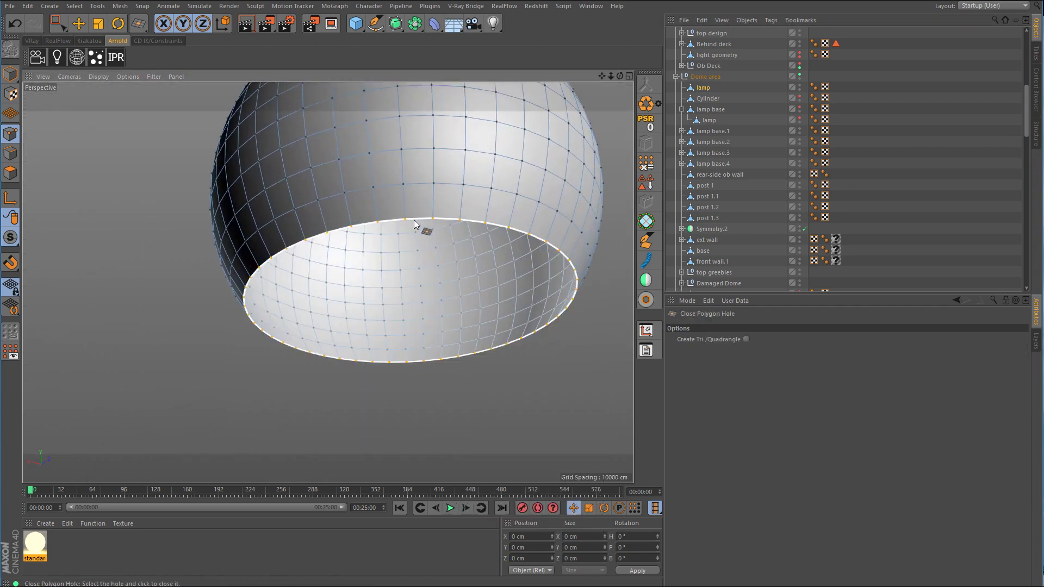
click(413, 220)
Step: Select the edge loop around the lamp's flat underside and round it slightly with SolidChamfer
click(10, 155)
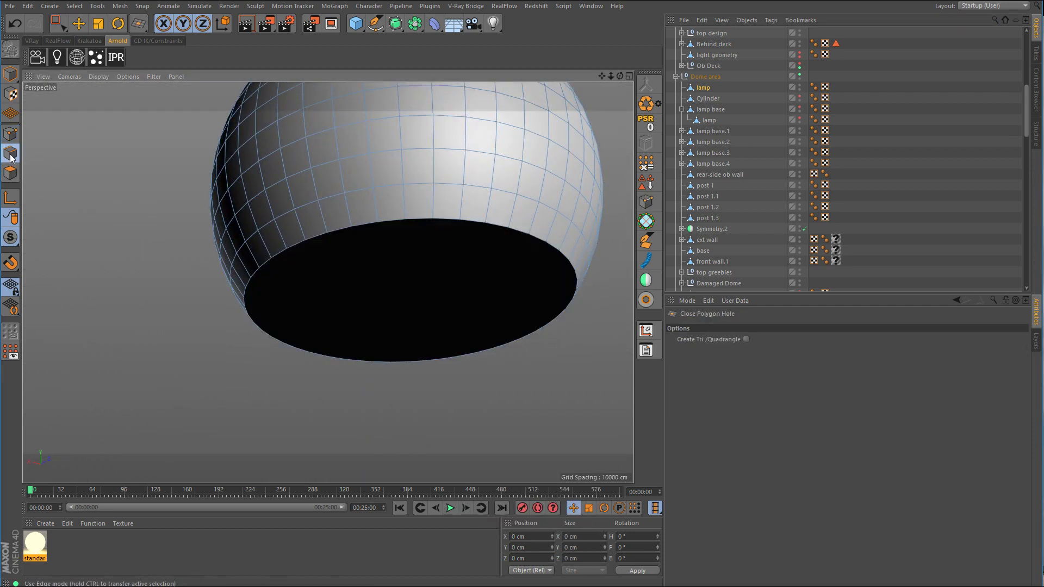
key(u)
key(l)
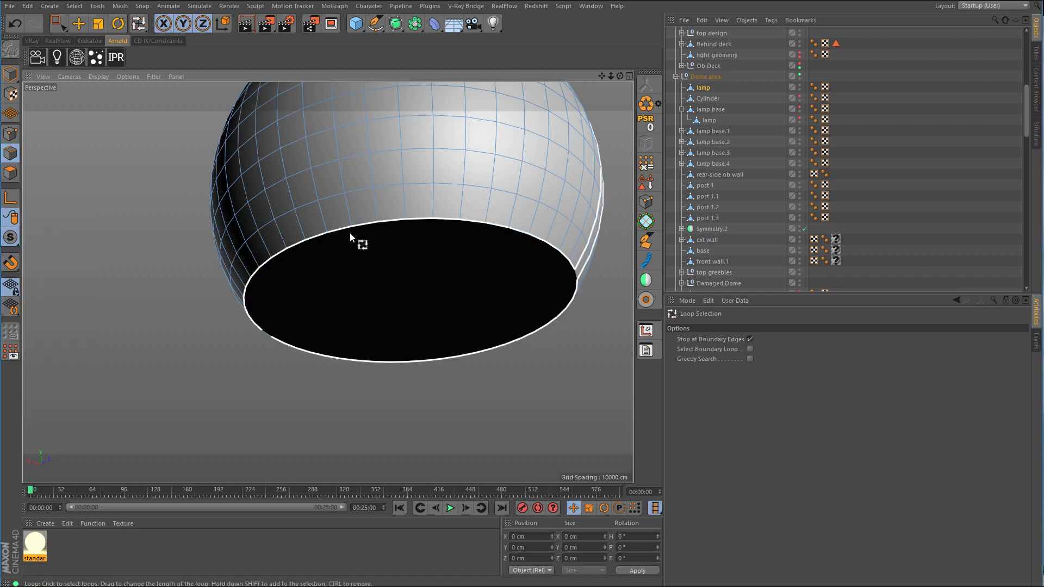
click(380, 242)
right_click(436, 273)
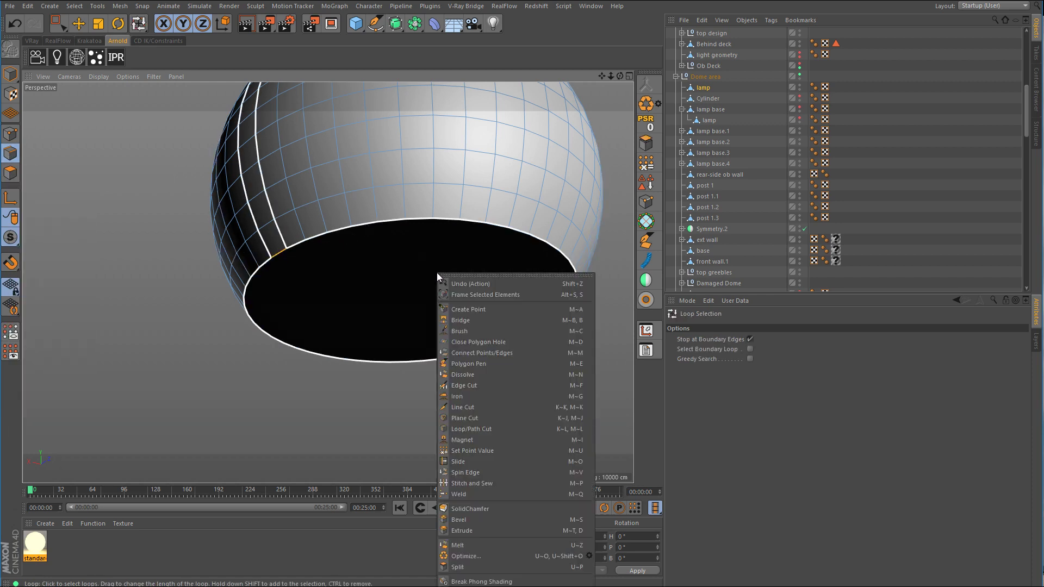
click(473, 510)
drag(533, 418, 565, 419)
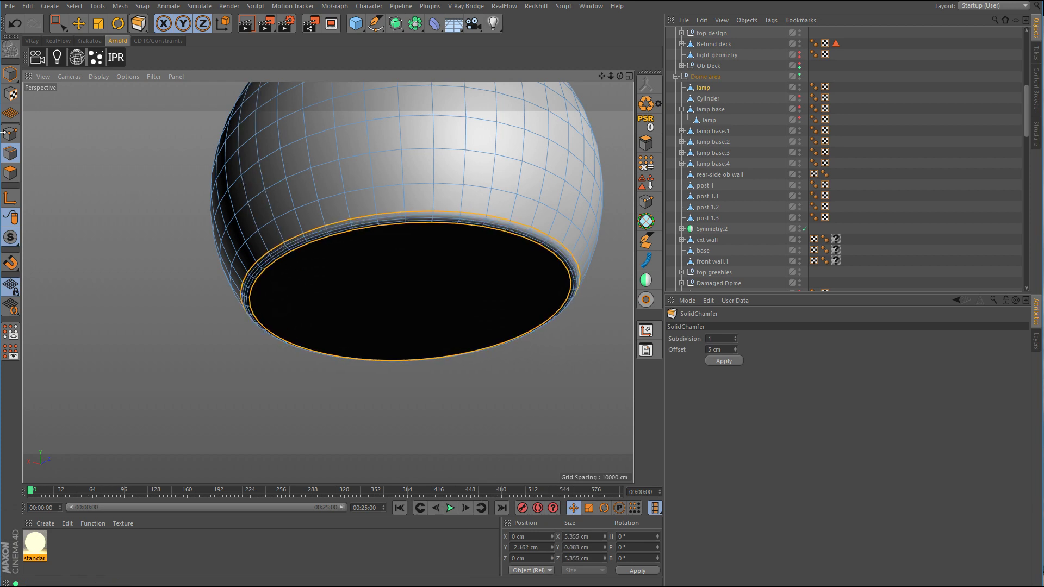
Step: Return to editing whole objects with the Move tool and show the cylinder base again
click(11, 74)
click(79, 23)
scroll(408, 224, down, 5)
scroll(388, 242, down, 5)
alt+drag(399, 220, 443, 261)
alt+middle_drag(443, 261, 412, 294)
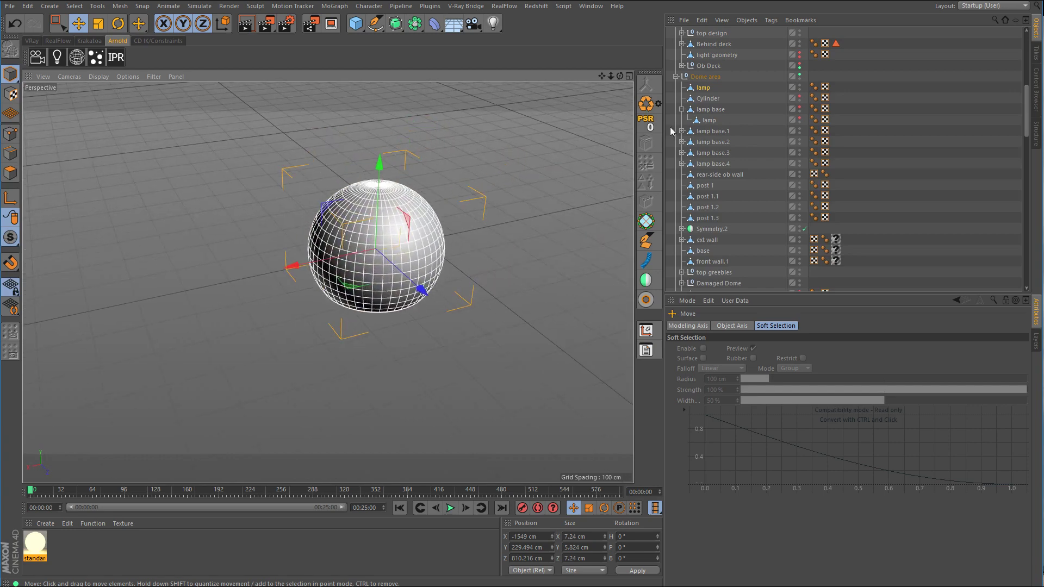
click(799, 97)
Step: Lower the lamp by about 0.635 cm to Y 228.858 cm so it meets the cylinder base
alt+drag(528, 274, 526, 239)
middle_click(504, 301)
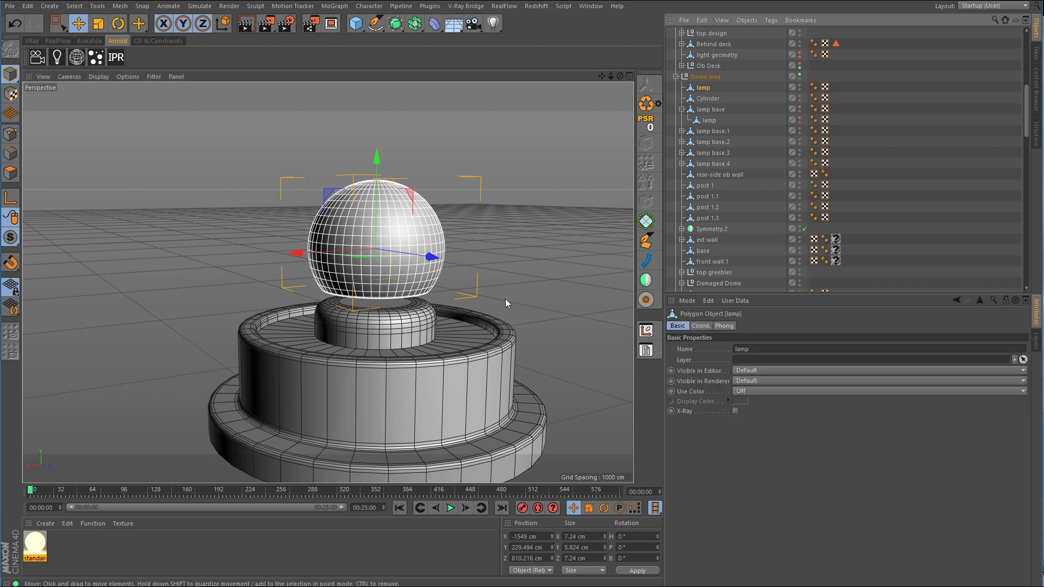
middle_click(249, 361)
alt+right_drag(353, 171, 384, 166)
drag(373, 117, 375, 158)
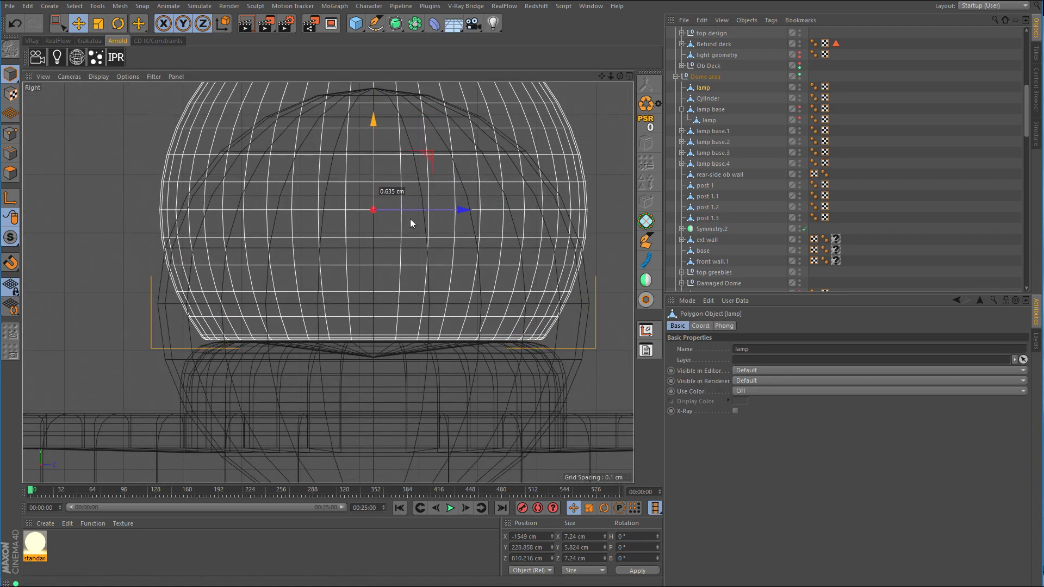
middle_click(410, 218)
middle_click(293, 206)
alt+drag(357, 256, 368, 292)
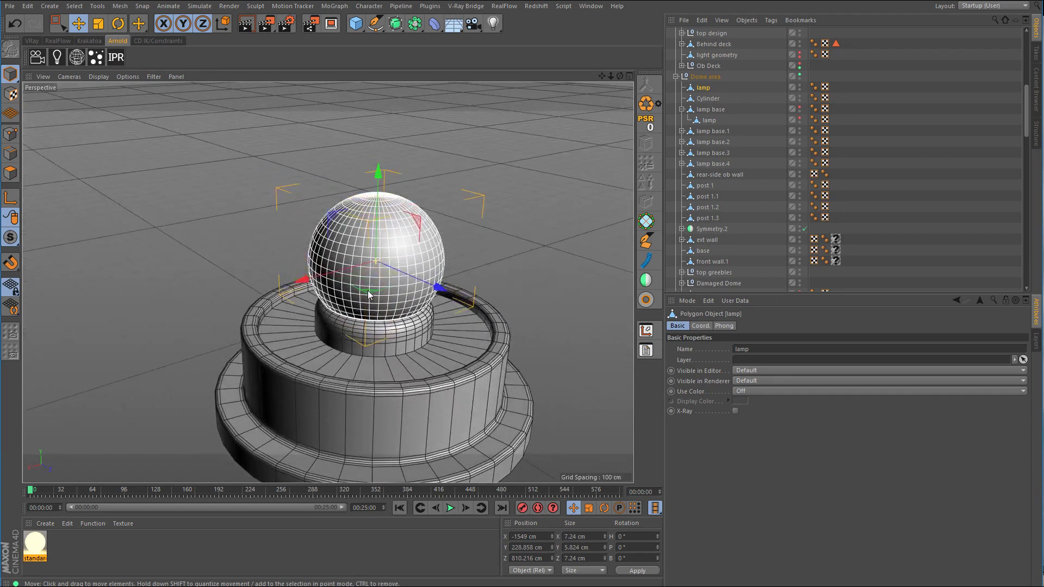
Step: Rename the cylinder lamp base and make the new lamp its child
click(710, 100)
double_click(710, 100)
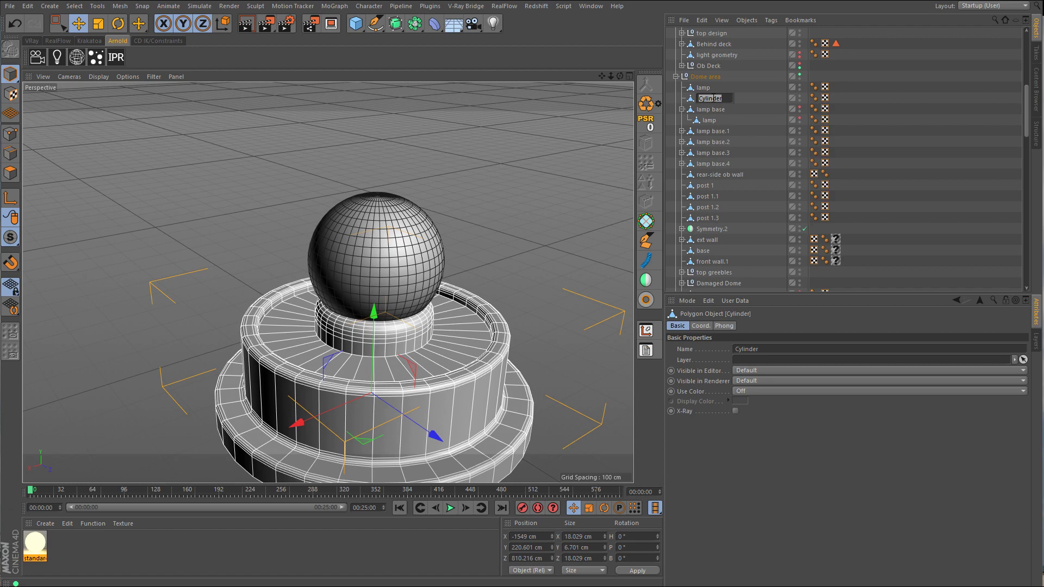
text(lamp base)
key(Return)
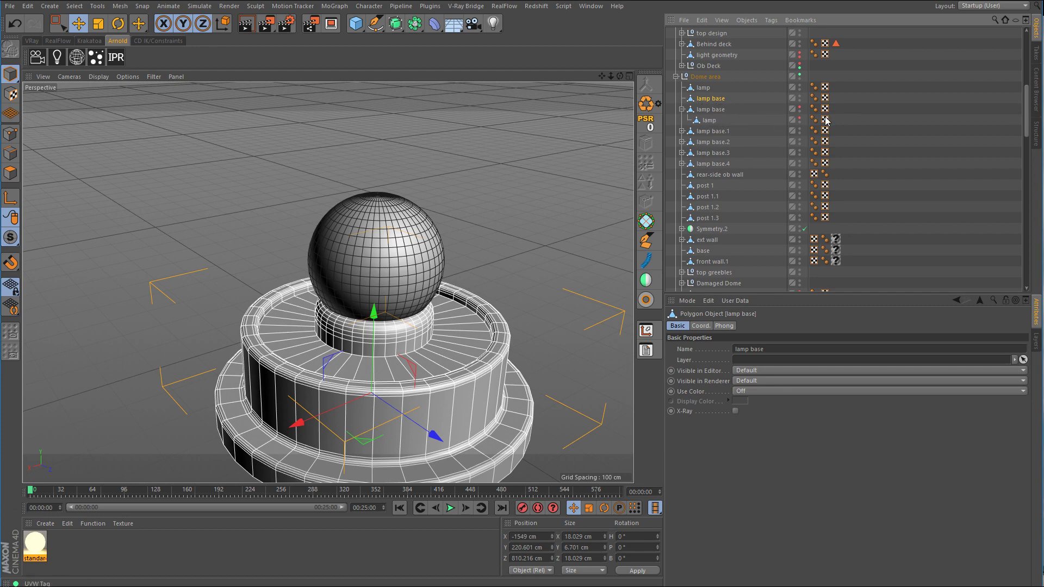
drag(705, 88, 711, 101)
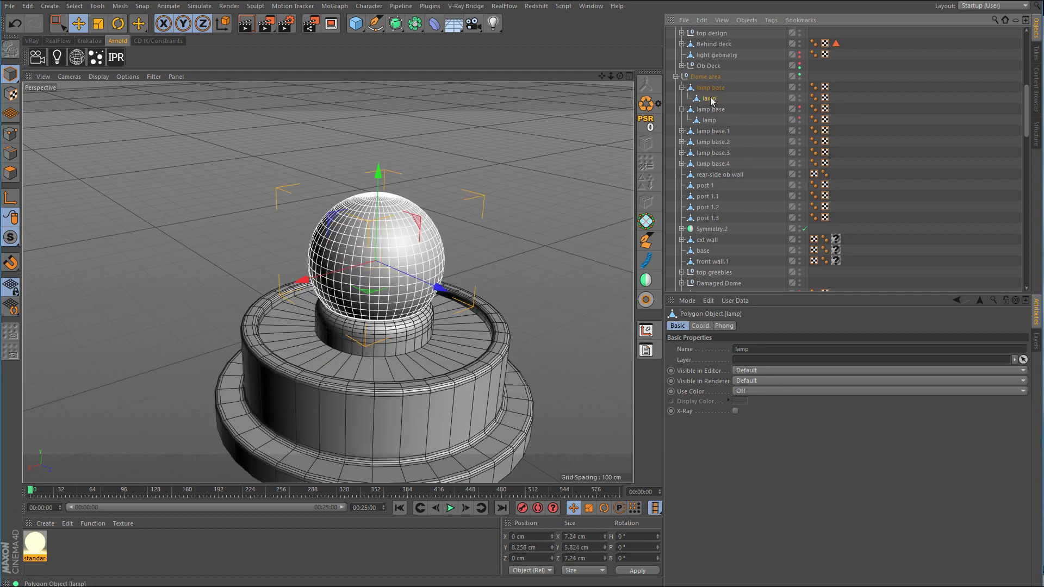
Step: Delete the missing-material texture tags from ext wall, base and front wall.1
scroll(484, 204, down, 5)
alt+middle_drag(503, 216, 472, 218)
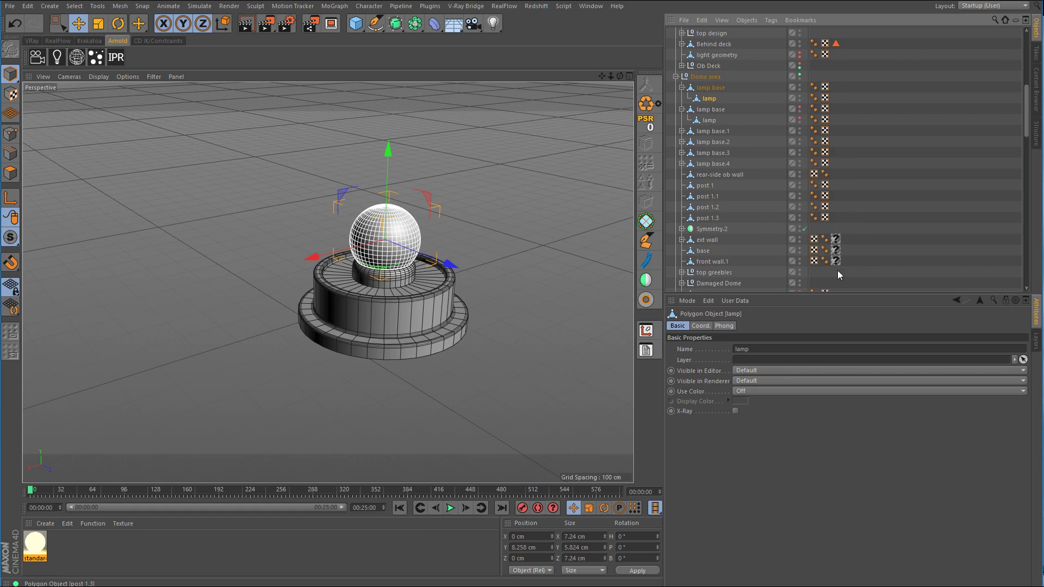
key(Delete)
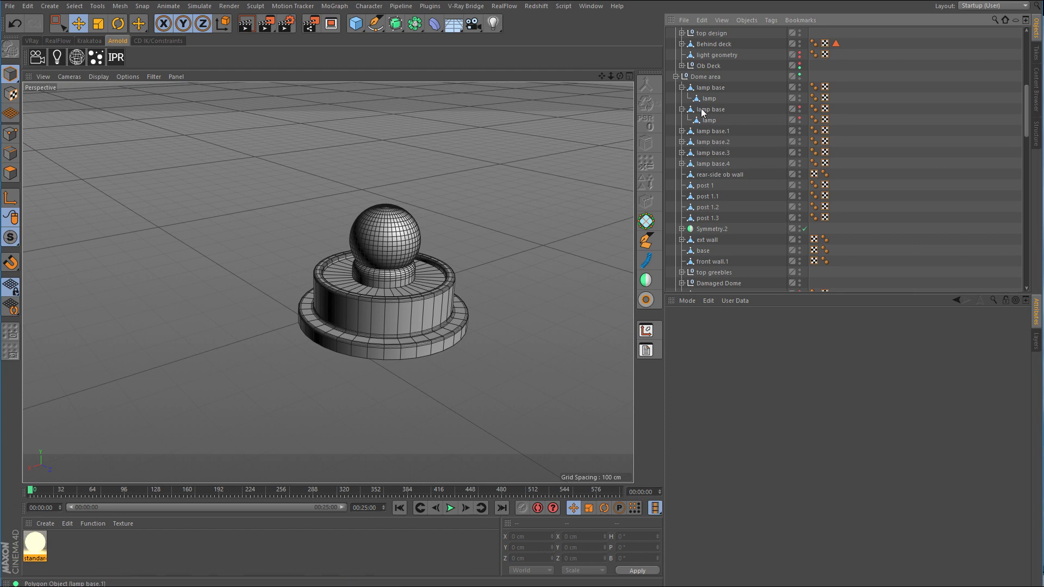
Step: Show the original lamp base with its lamp again and collapse the original and rebuilt lamp base hierarchies
click(715, 89)
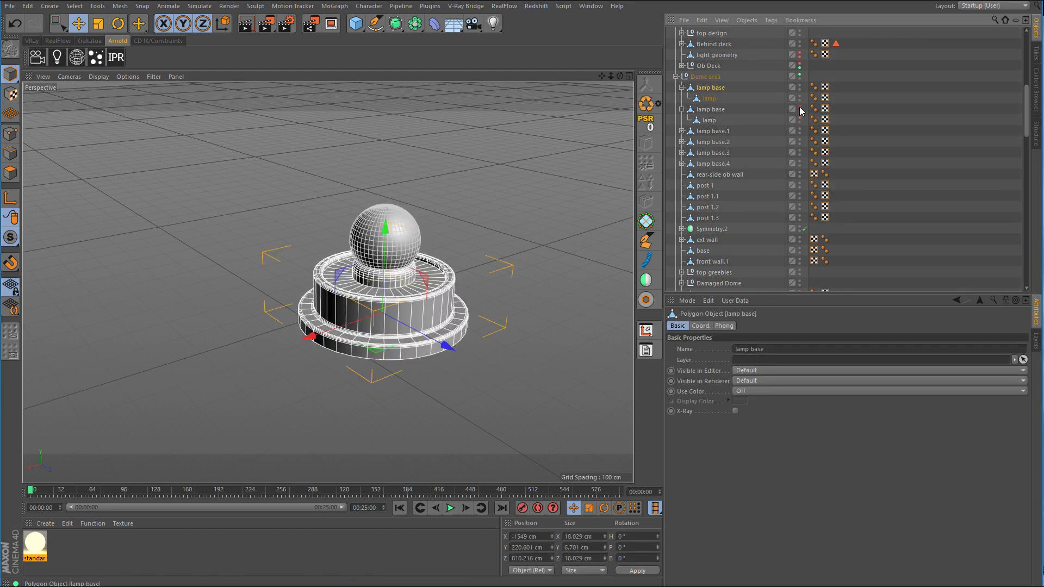
click(681, 110)
scroll(349, 324, down, 6)
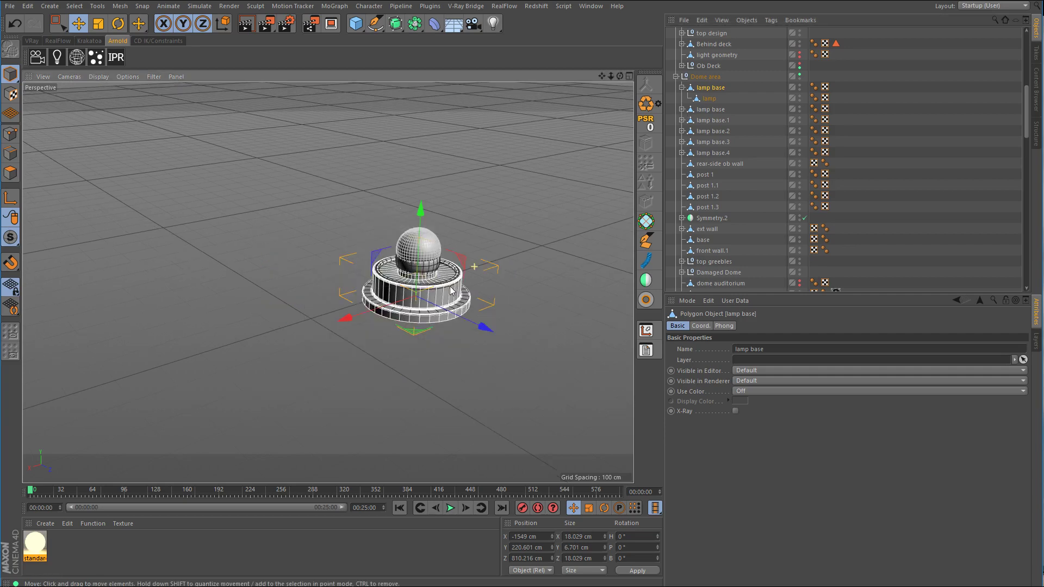
scroll(349, 325, up, 4)
click(682, 87)
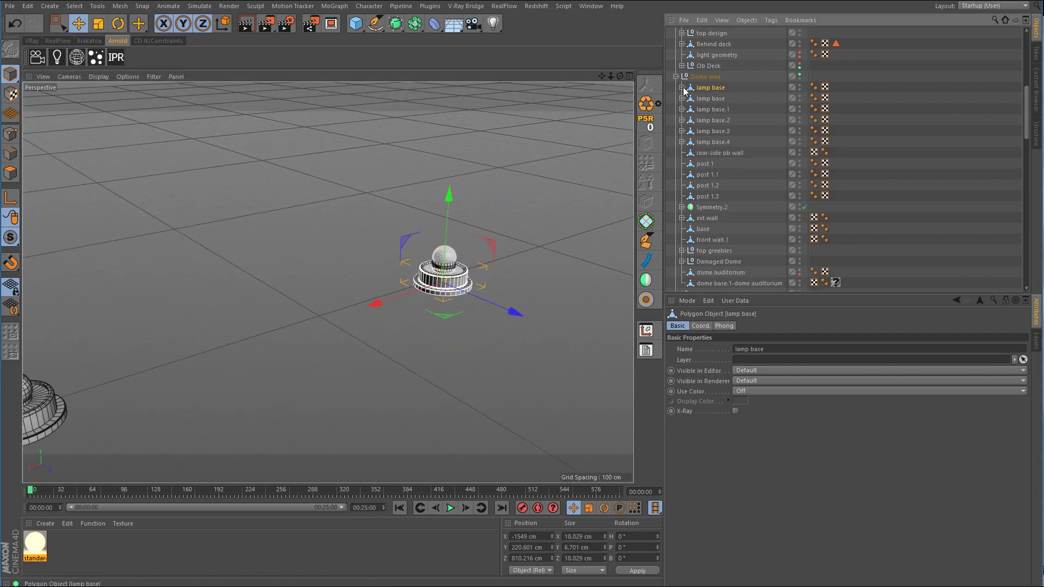
Step: Move the original lamp base aside to X -1525.95 cm to compare it with the rebuilt one, and delete the original
click(711, 100)
scroll(347, 341, up, 3)
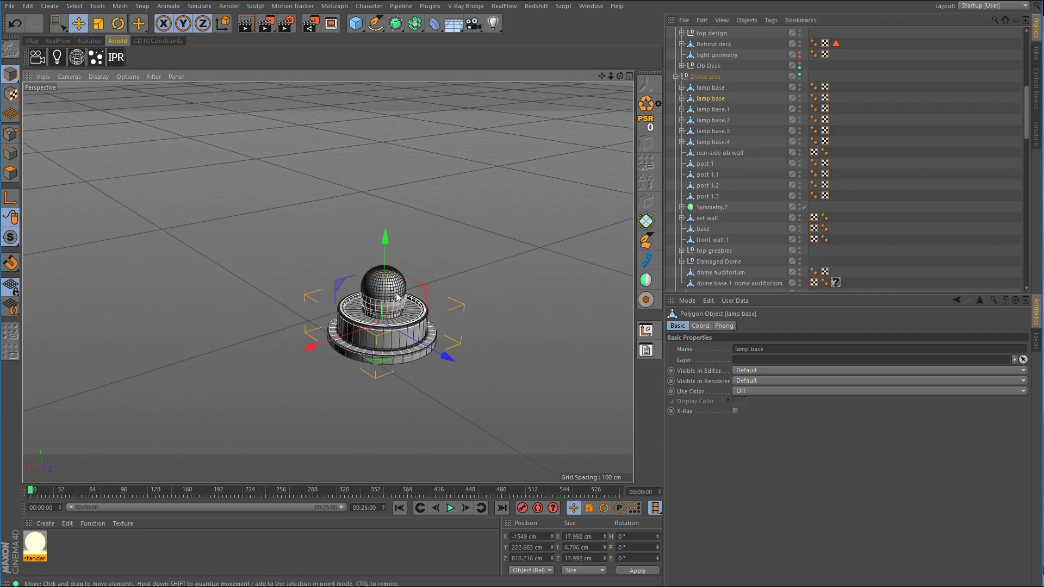
drag(347, 341, 220, 375)
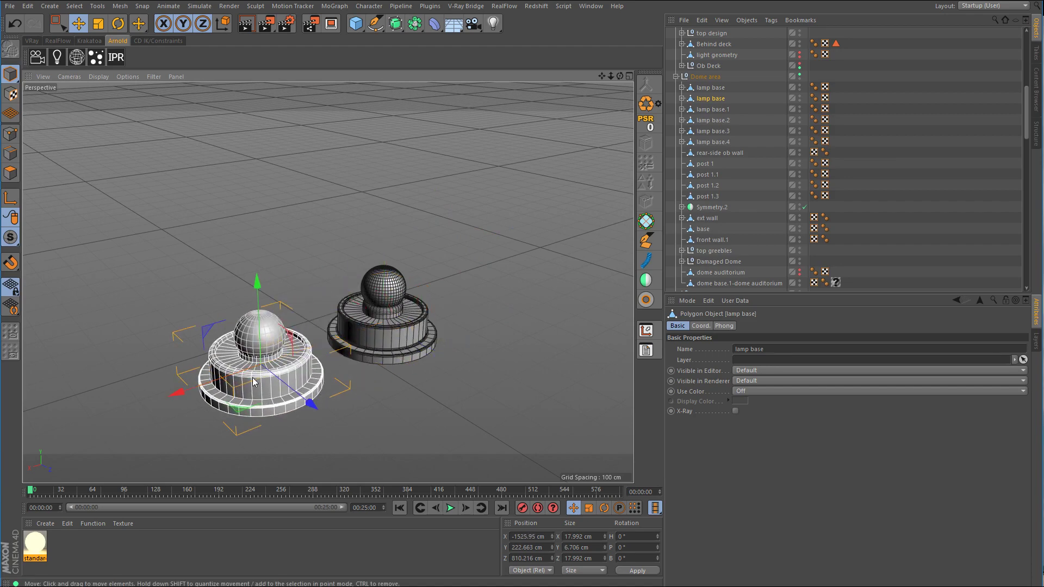
scroll(319, 391, up, 3)
scroll(320, 392, down, 3)
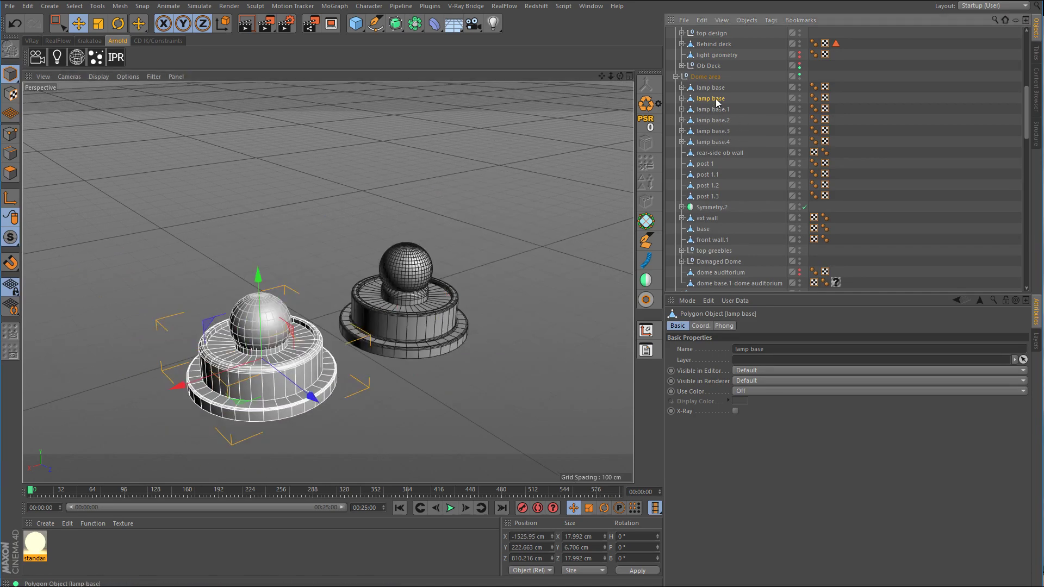
key(Delete)
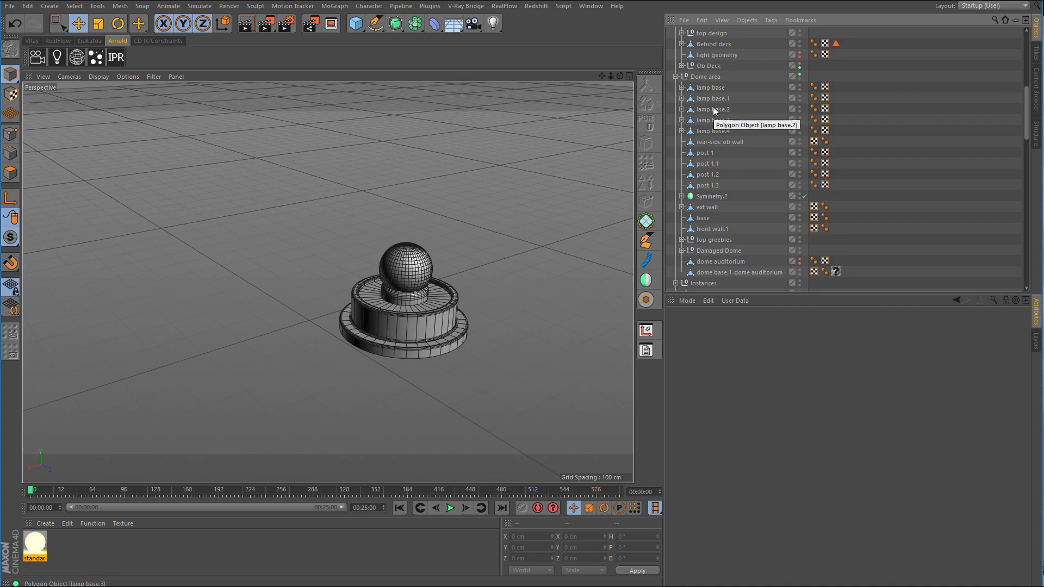
Step: Expand the rebuilt lamp base, select its child lamp and view it closely beside the model
click(712, 88)
alt+drag(510, 256, 451, 303)
scroll(484, 304, down, 5)
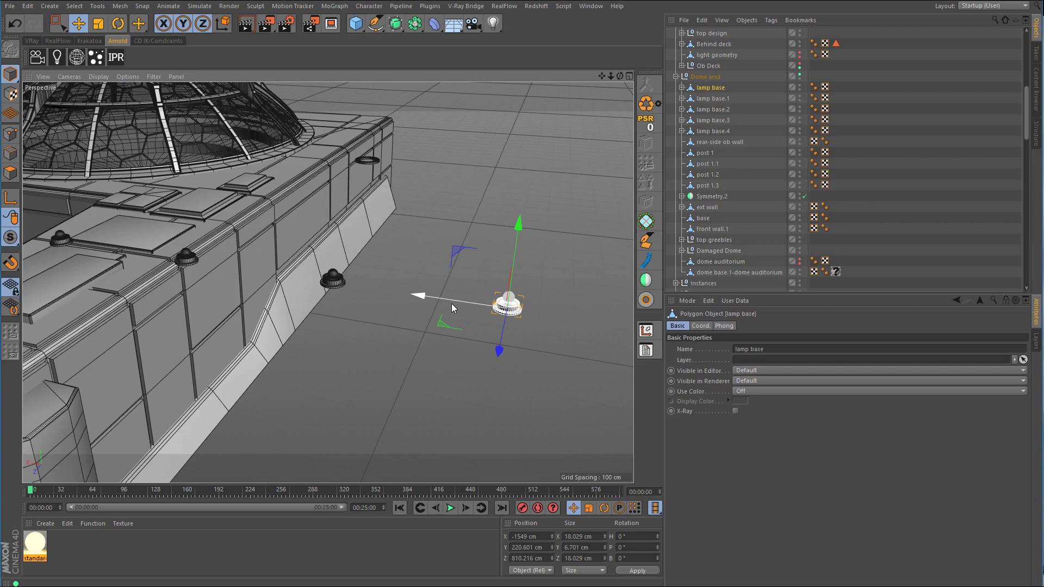
click(682, 88)
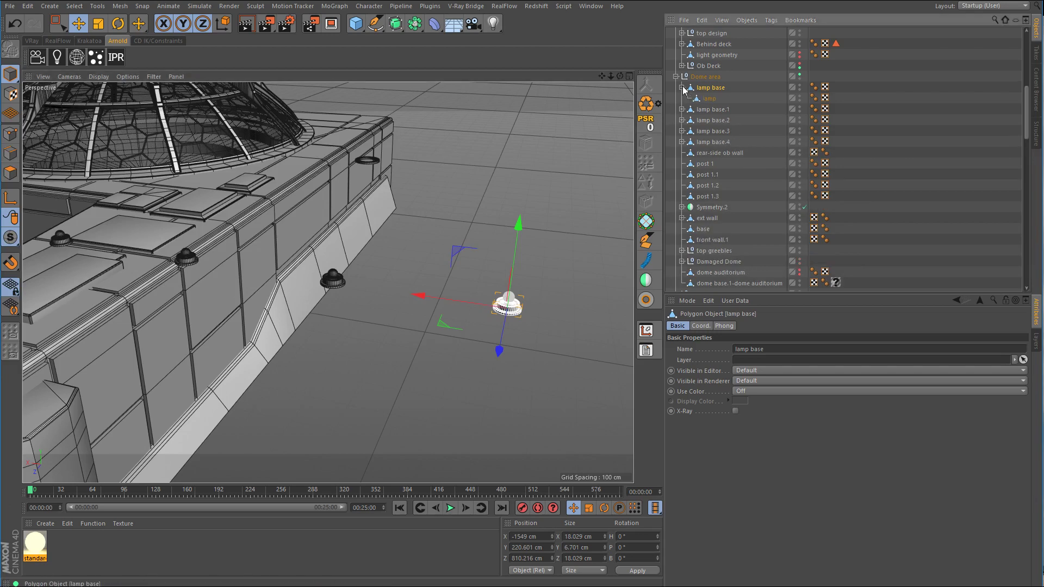
click(710, 100)
alt+right_drag(517, 306, 449, 303)
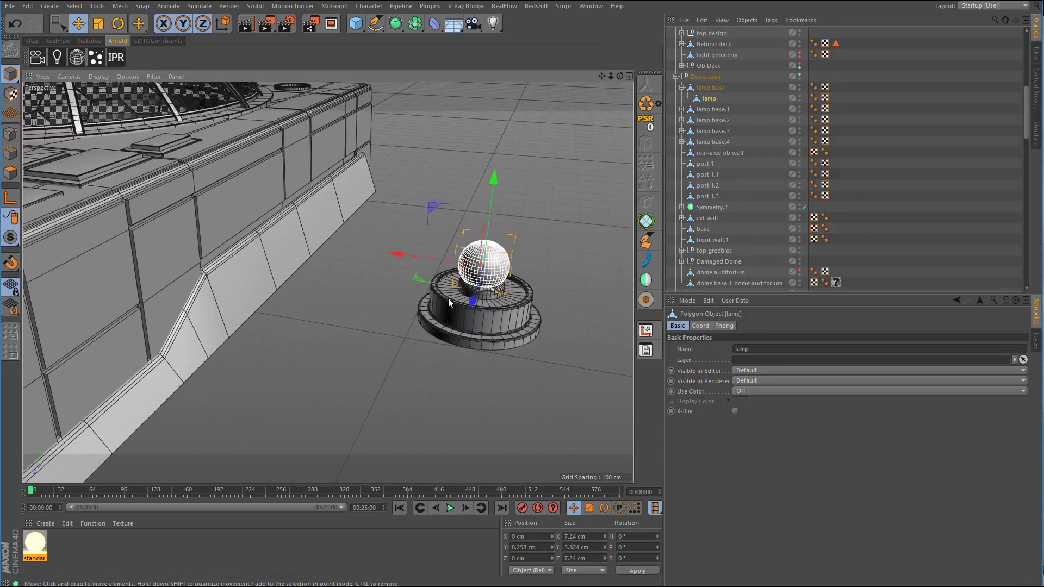
alt+drag(449, 303, 413, 304)
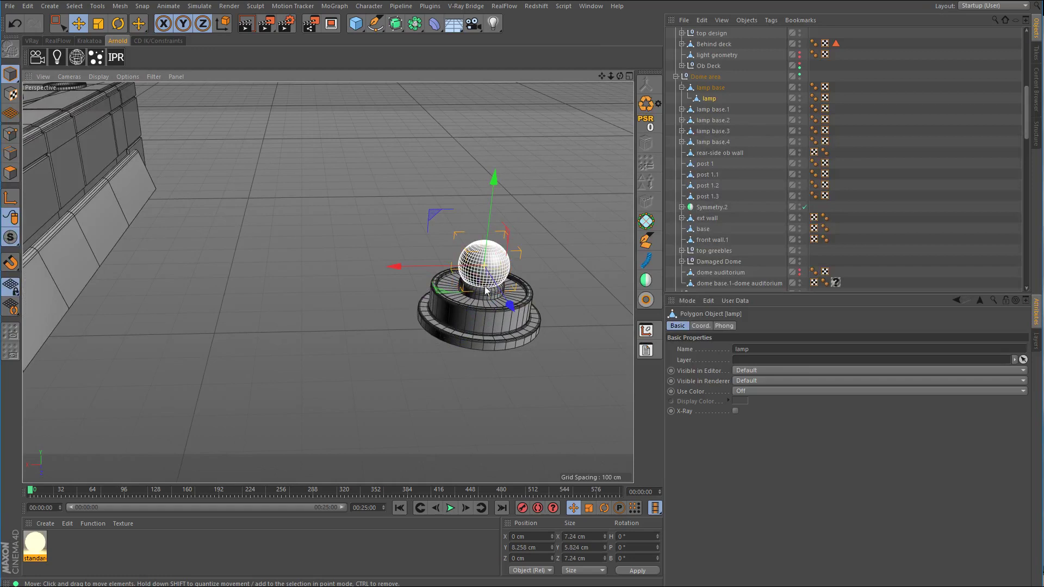
Step: Add an Arnold Mesh Light tag to the lamp under the rebuilt lamp base
right_click(713, 104)
mouse_move(748, 103)
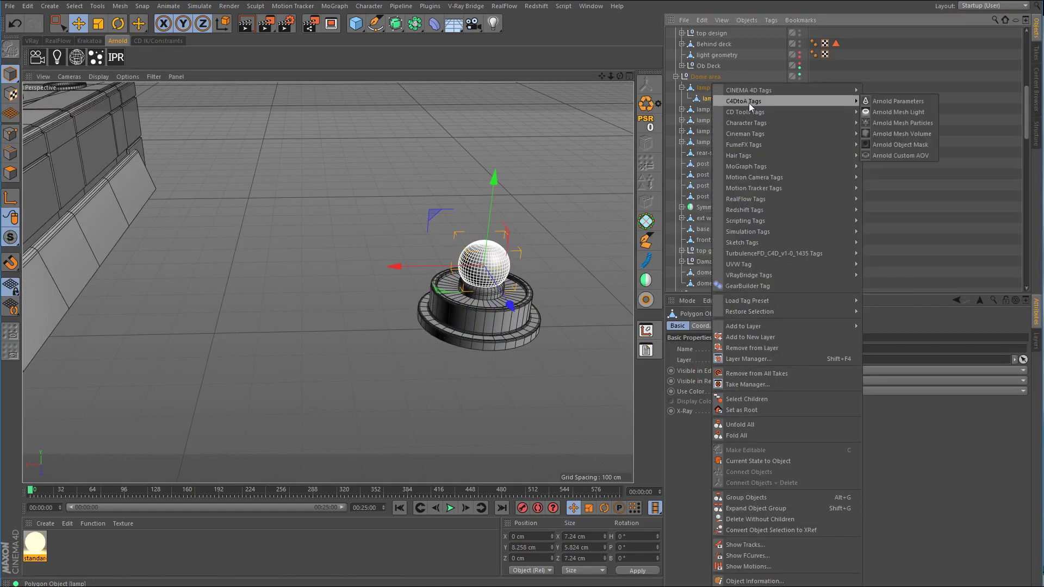
click(894, 112)
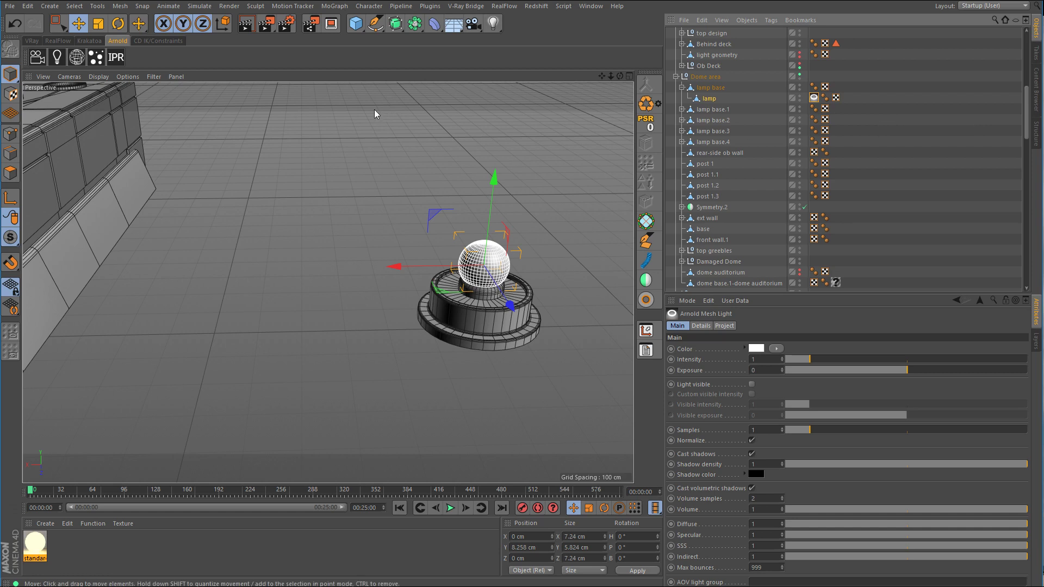
Step: Start an Arnold IPR preview and force the Dome area visible in the renderer
click(117, 59)
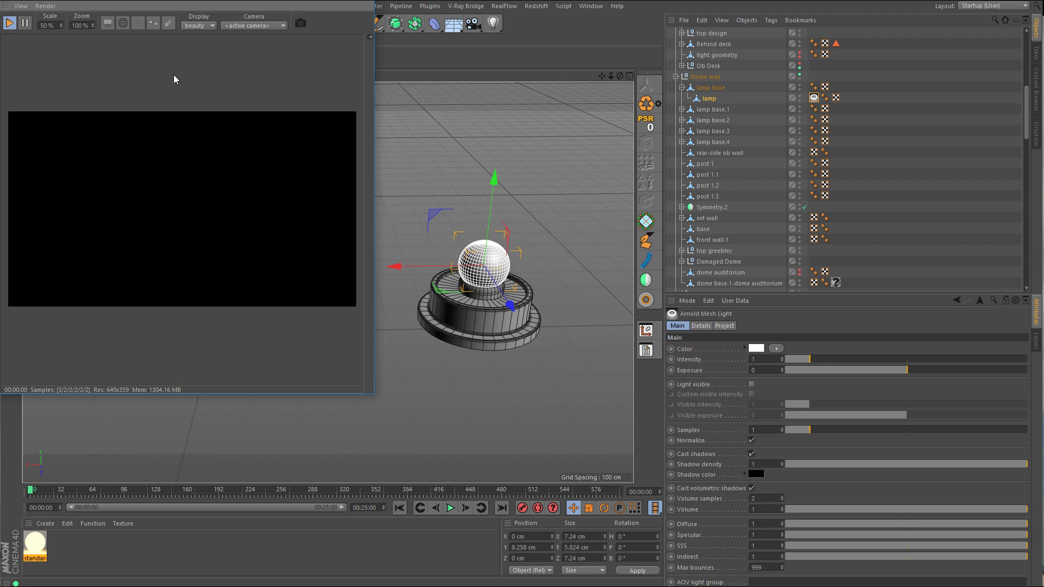
drag(176, 0, 222, 55)
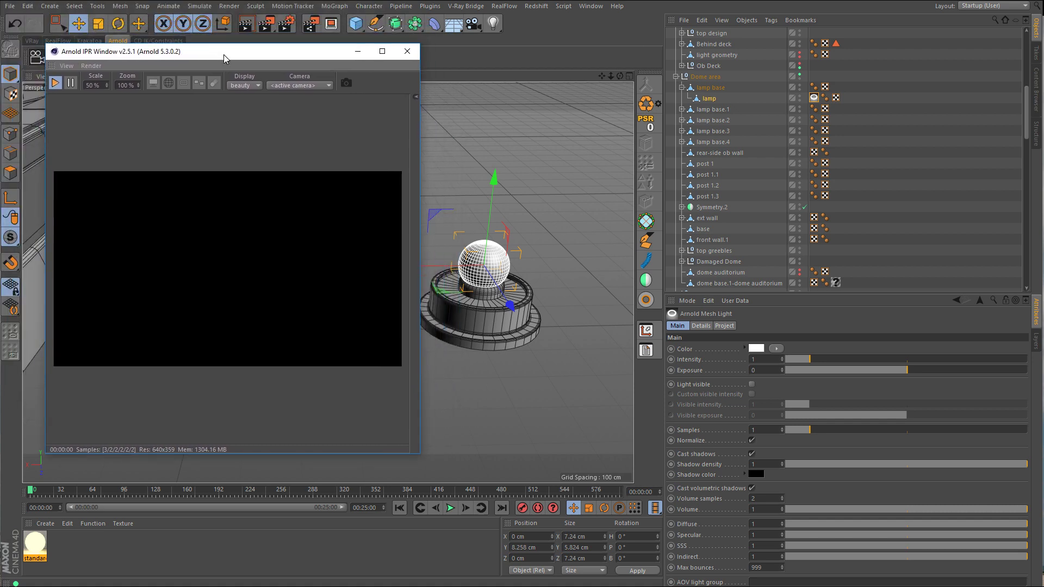
click(800, 79)
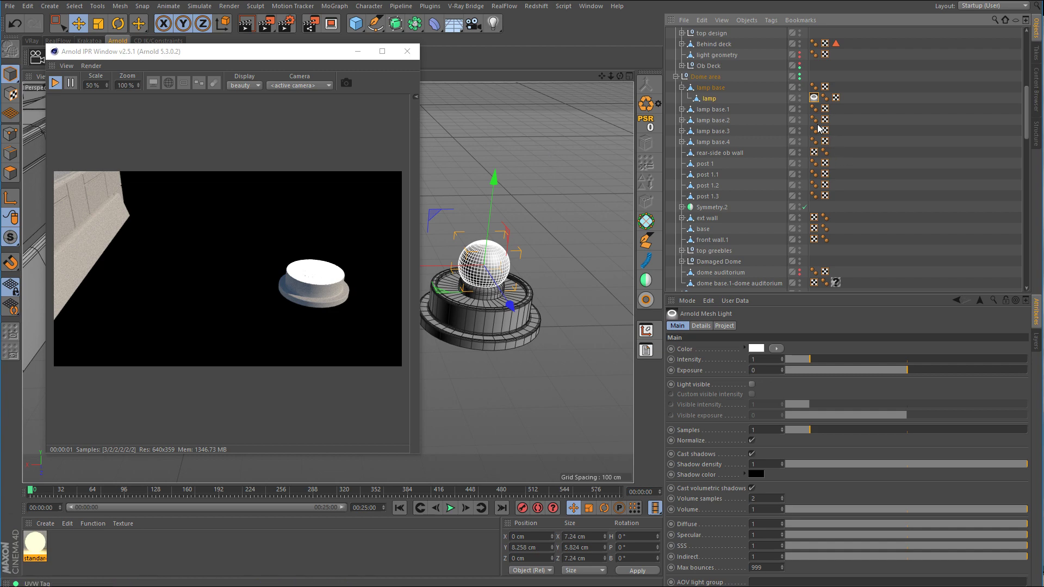
Step: Make the lamp's mesh light visible and set its color to a pale orange with hue 34° and saturation 29%
click(751, 385)
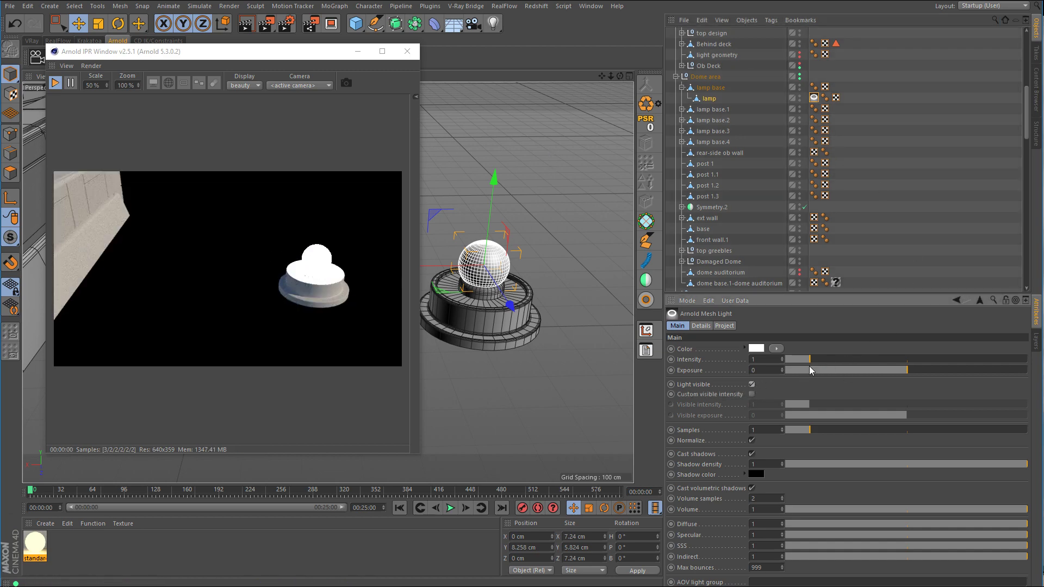
click(756, 348)
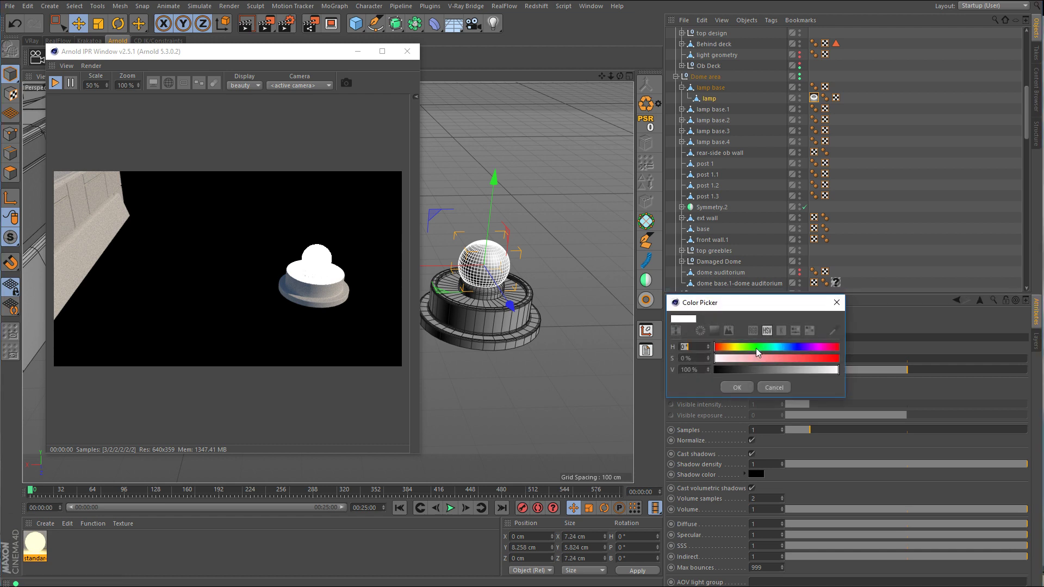
click(725, 347)
drag(735, 358, 752, 358)
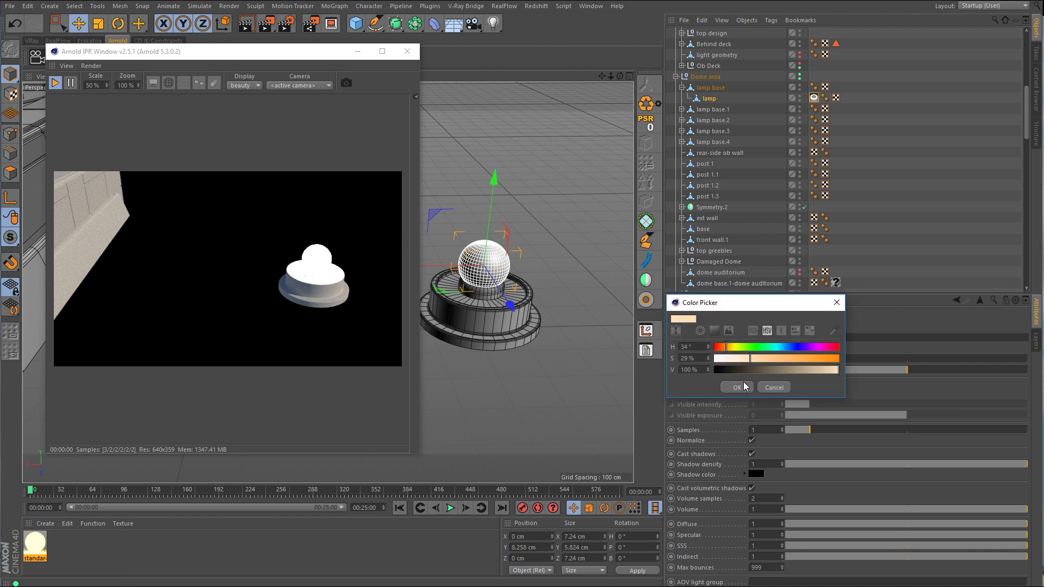
click(739, 387)
Step: Set the mesh light's intensity to 0.1
click(754, 360)
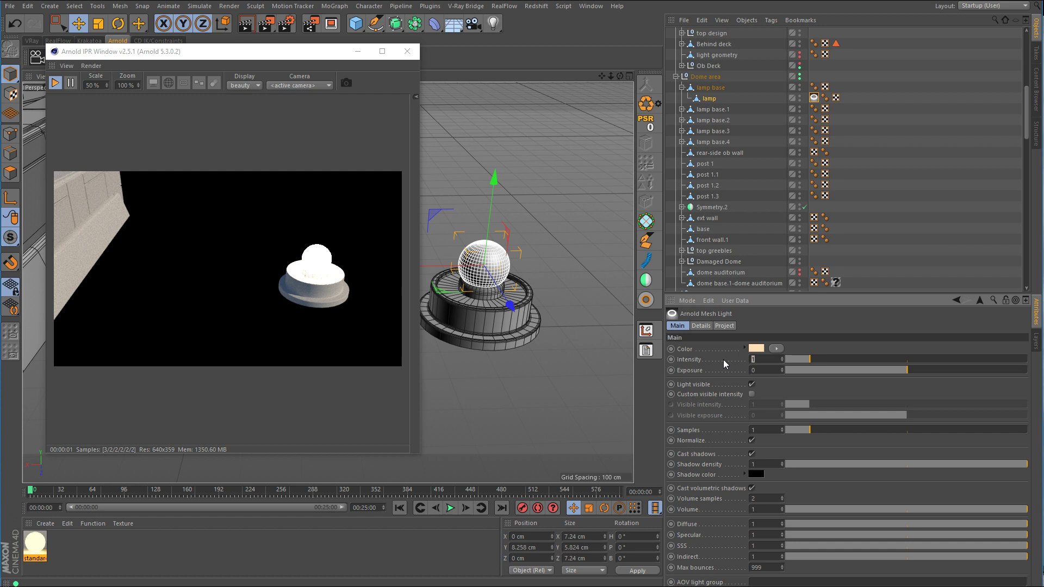
text(0.1)
key(Return)
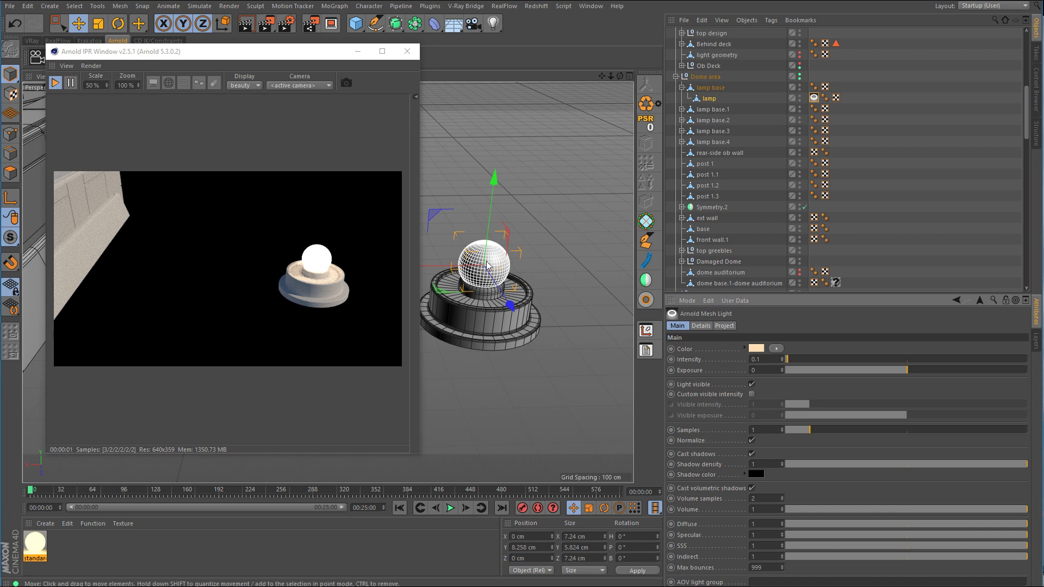
Step: Move the IPR preview clear of the model and view the lit lamp together with its neighbouring lamps
drag(244, 58, 691, 83)
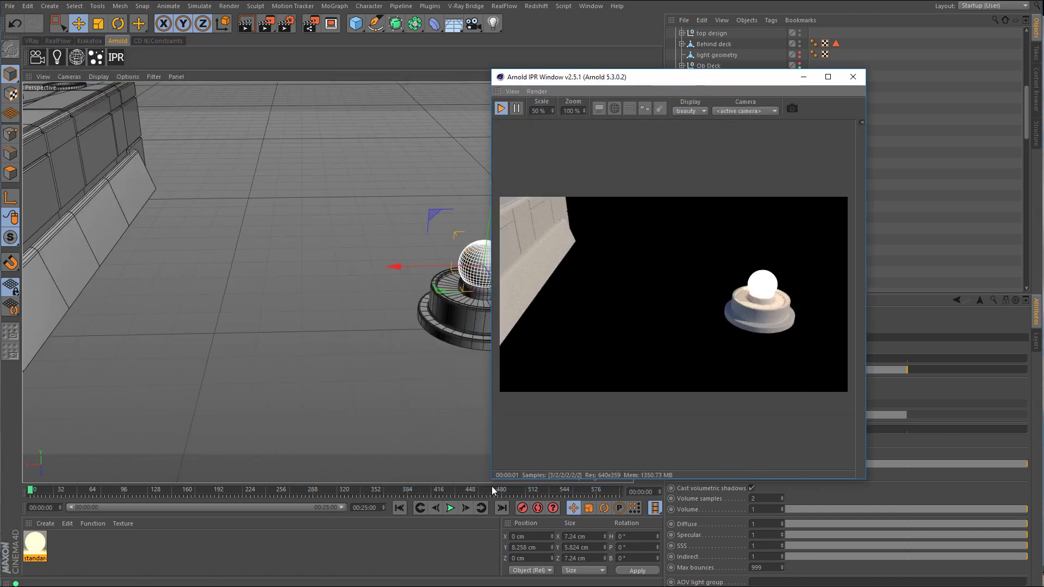
drag(492, 481, 496, 339)
drag(627, 82, 748, 300)
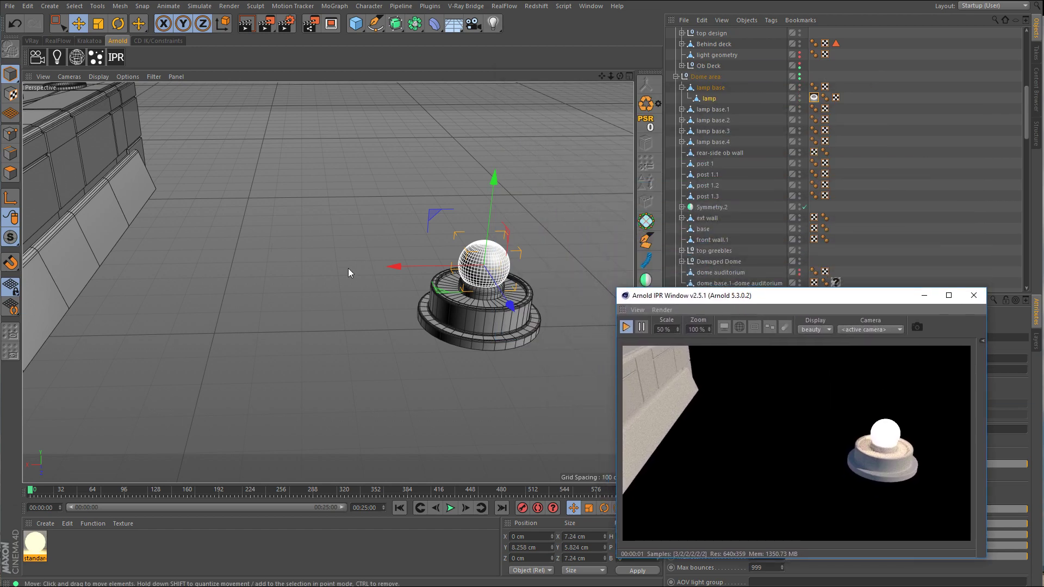
alt+right_drag(403, 265, 260, 309)
alt+middle_drag(260, 309, 273, 321)
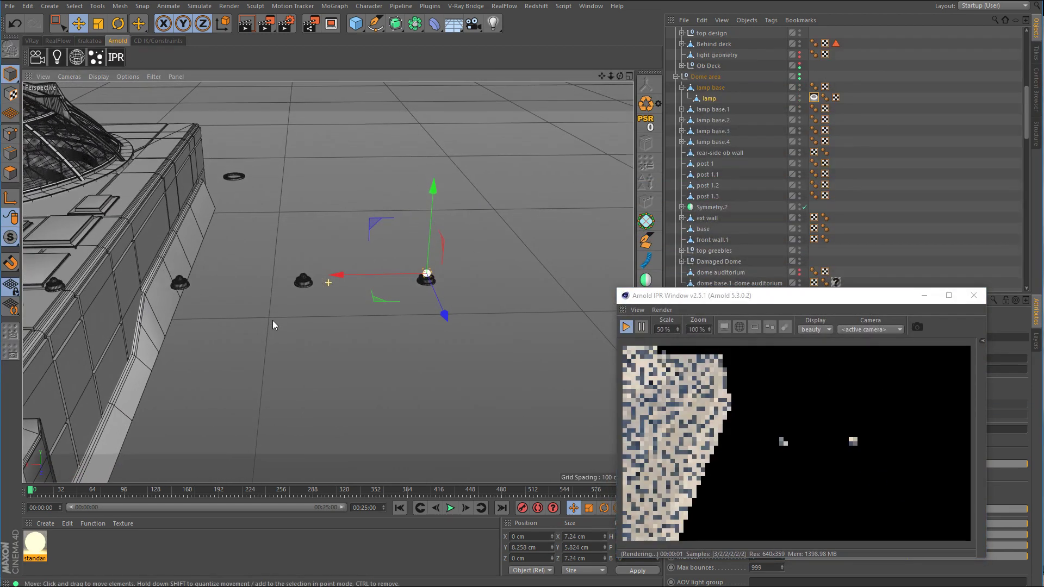
scroll(462, 272, up, 5)
Step: Create an Instance of the lamp base and move it beside the original to X -203.114 cm
click(712, 88)
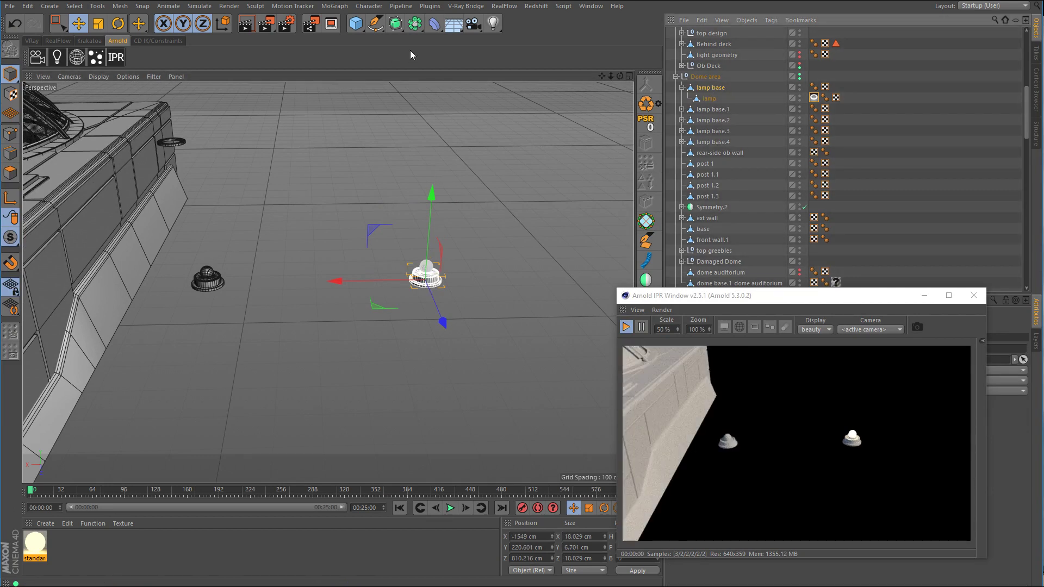
click(415, 23)
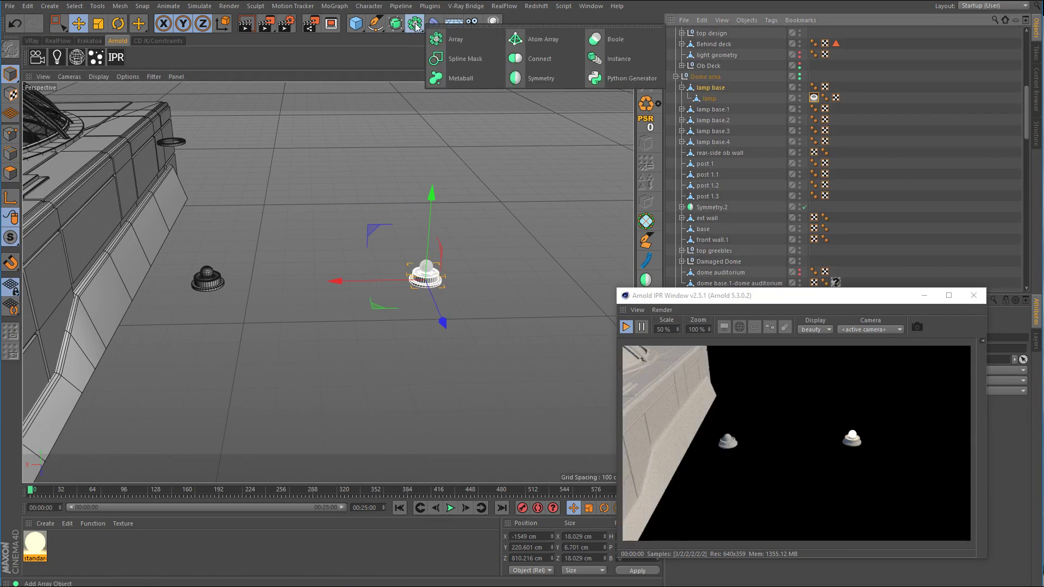
click(626, 62)
scroll(451, 271, up, 3)
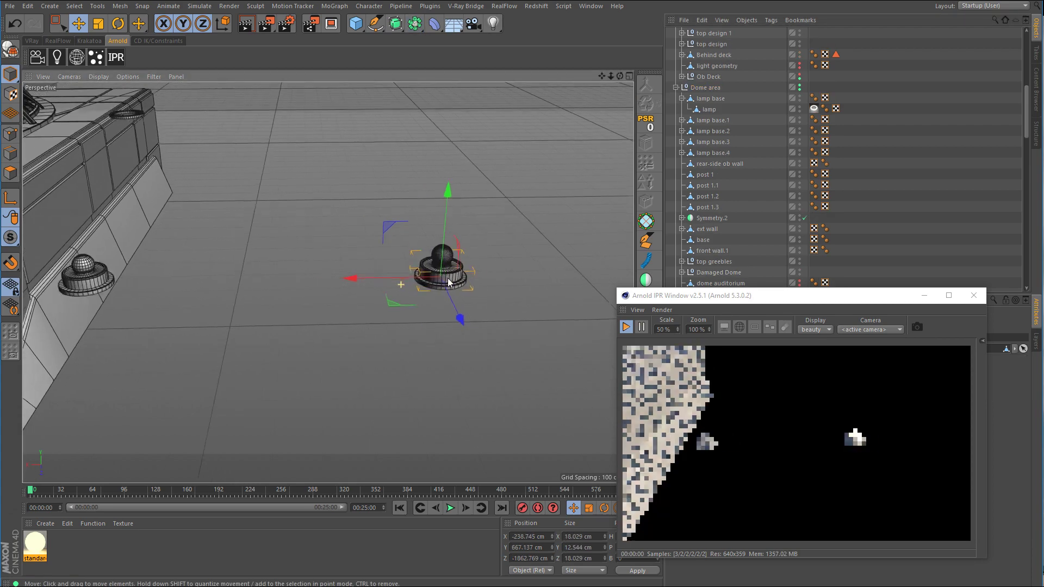
drag(396, 276, 265, 283)
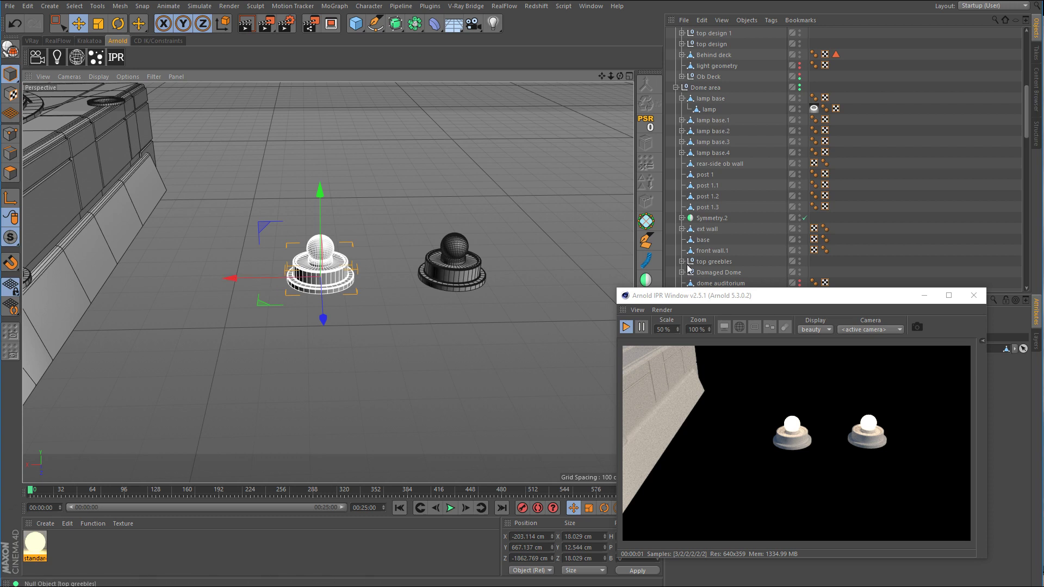
Step: Enable Render Instance on the lamp base instance and check both lamps in the IPR preview
drag(763, 296, 367, 319)
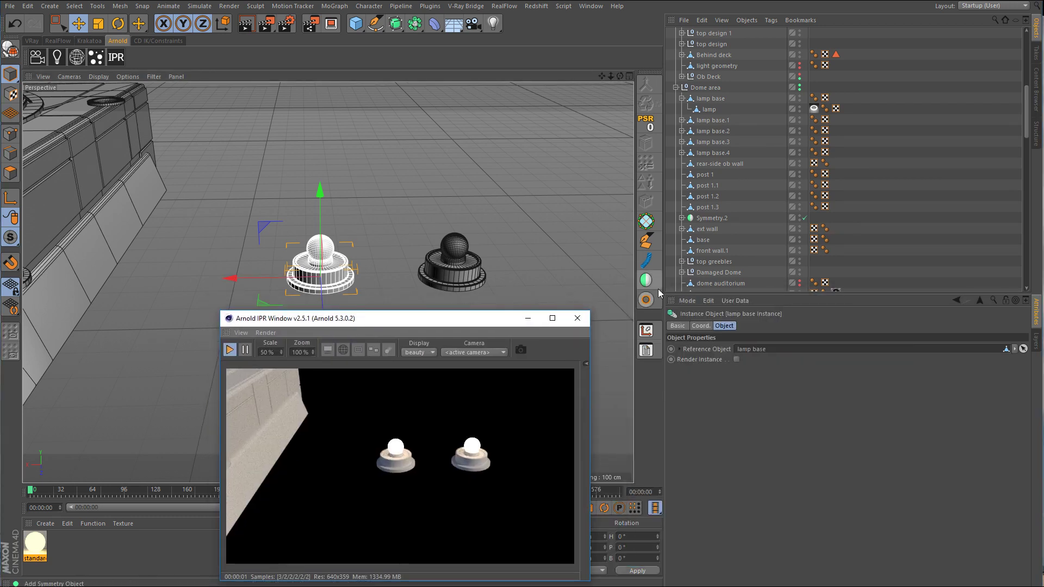
click(736, 360)
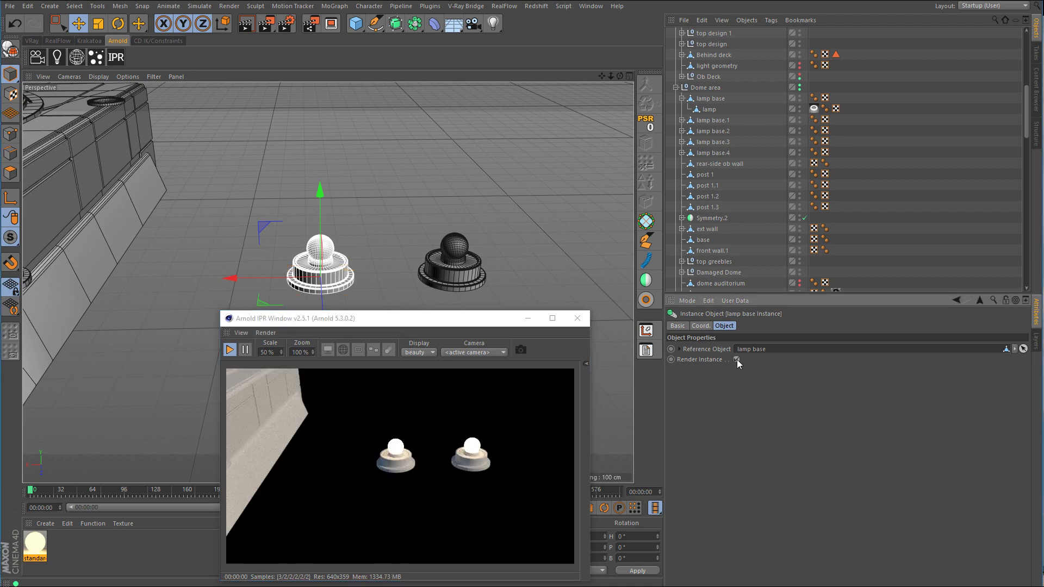
drag(426, 320, 798, 274)
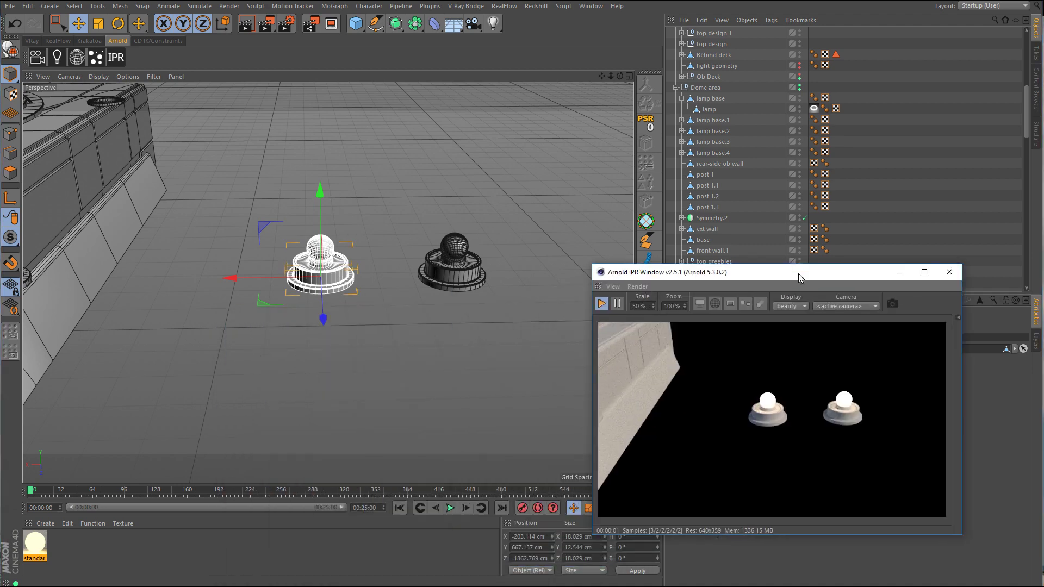
Step: Close the IPR preview and delete the lamp base instance
click(948, 273)
scroll(913, 242, up, 10)
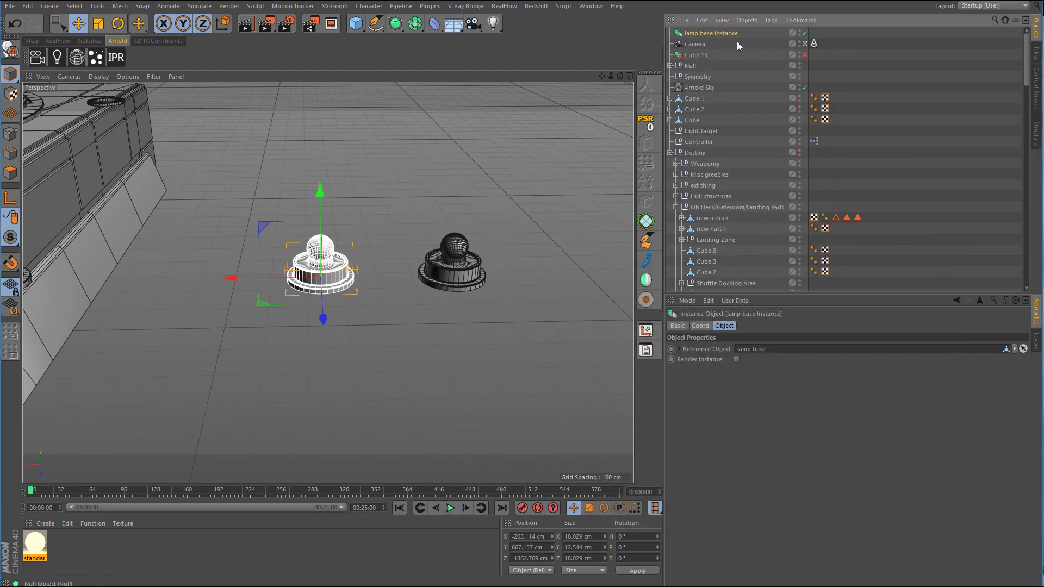
key(Delete)
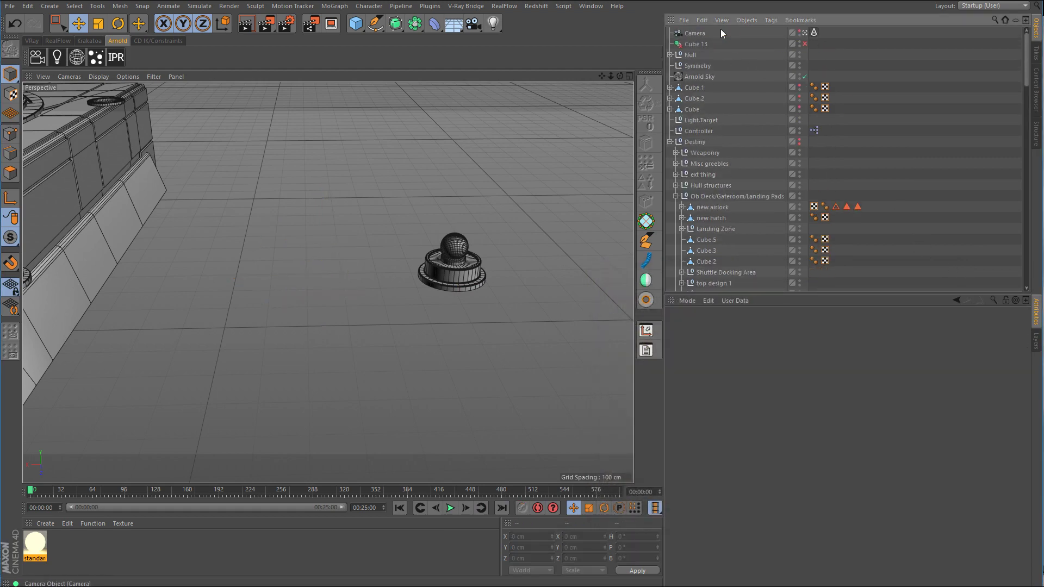
Step: Select the last lamp base in the row on the ledge in front of the dome and inspect its surroundings
scroll(468, 338, down, 5)
scroll(426, 335, down, 6)
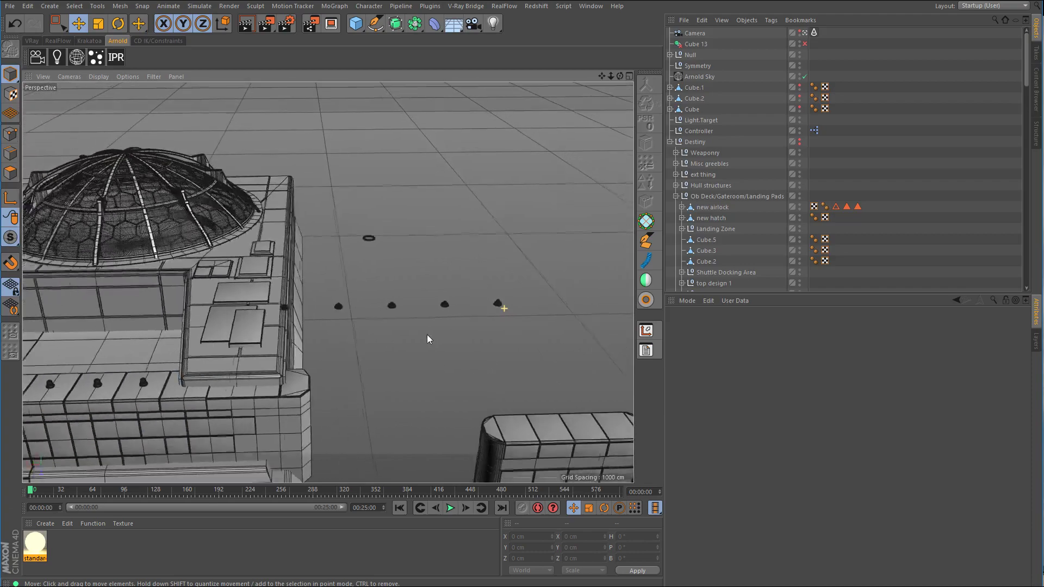
alt+drag(540, 320, 457, 350)
scroll(308, 365, up, 8)
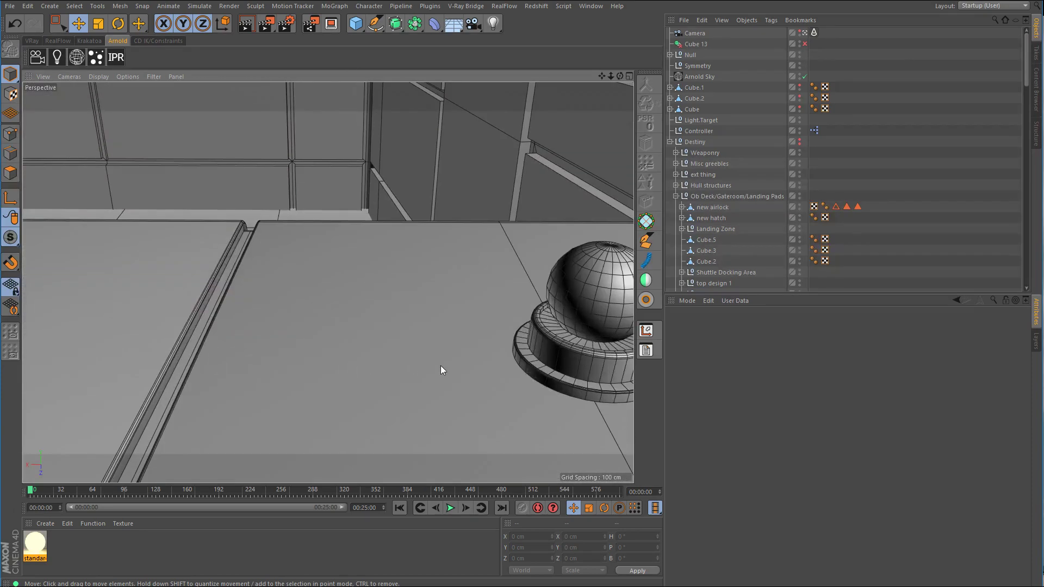
click(495, 356)
scroll(495, 356, down, 10)
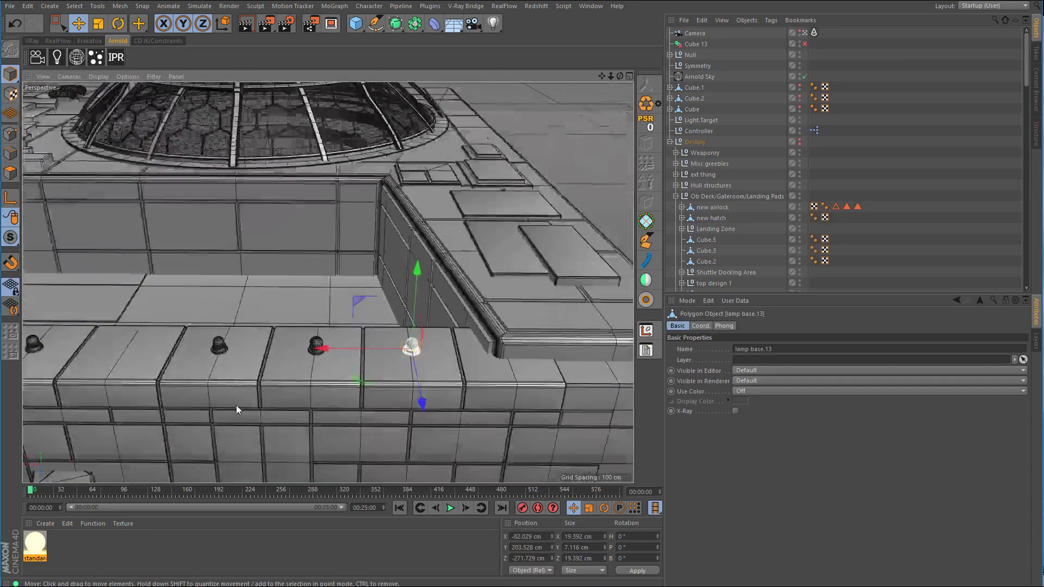
Step: Show the whole Destiny model, select the rebuilt lamp base and examine the wall that its row of lamps stands on
alt+drag(289, 393, 615, 316)
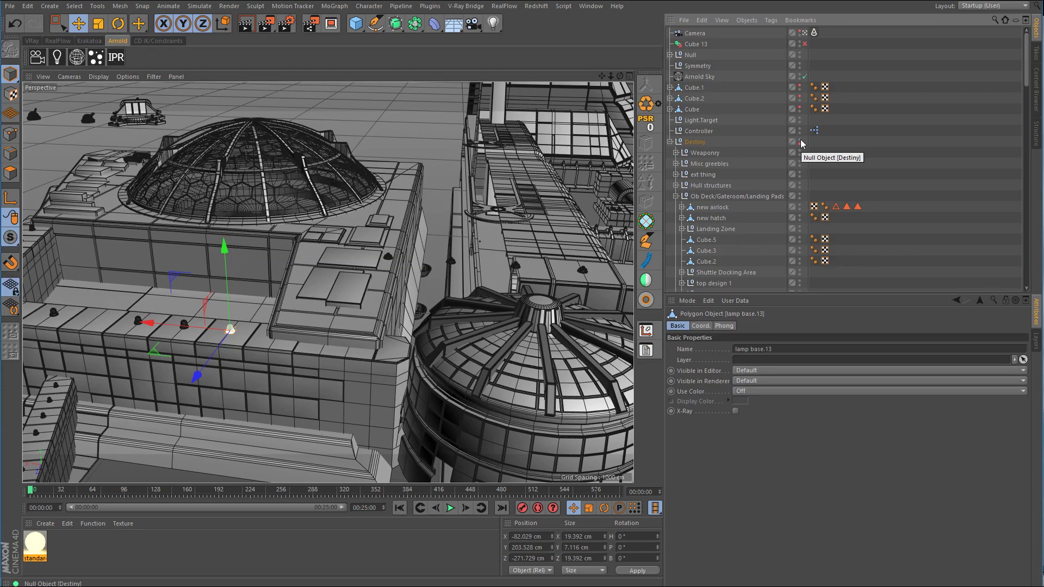
scroll(430, 335, down, 4)
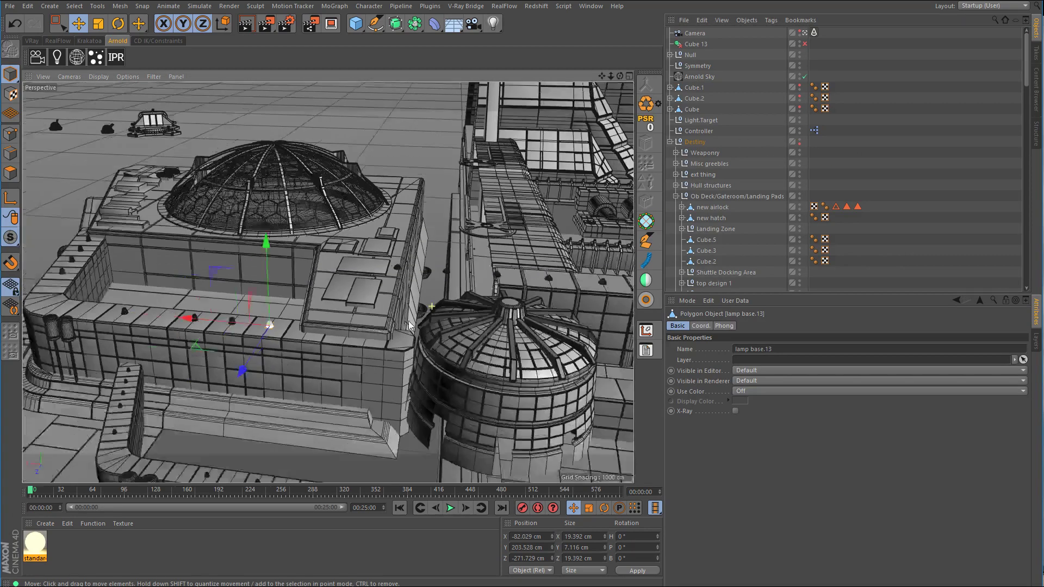
alt+drag(430, 335, 494, 268)
scroll(475, 215, up, 10)
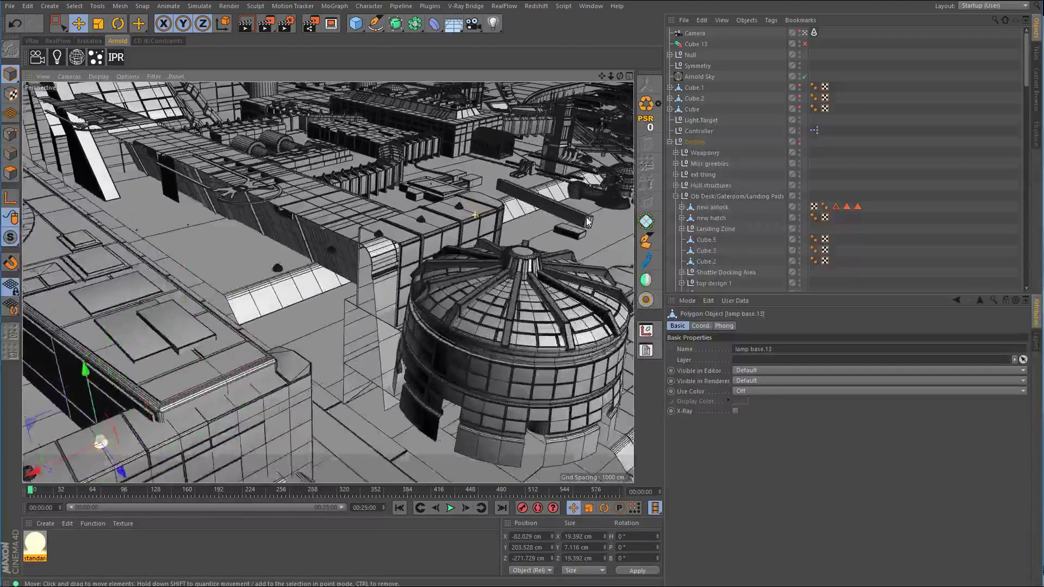
scroll(475, 214, up, 2)
click(440, 201)
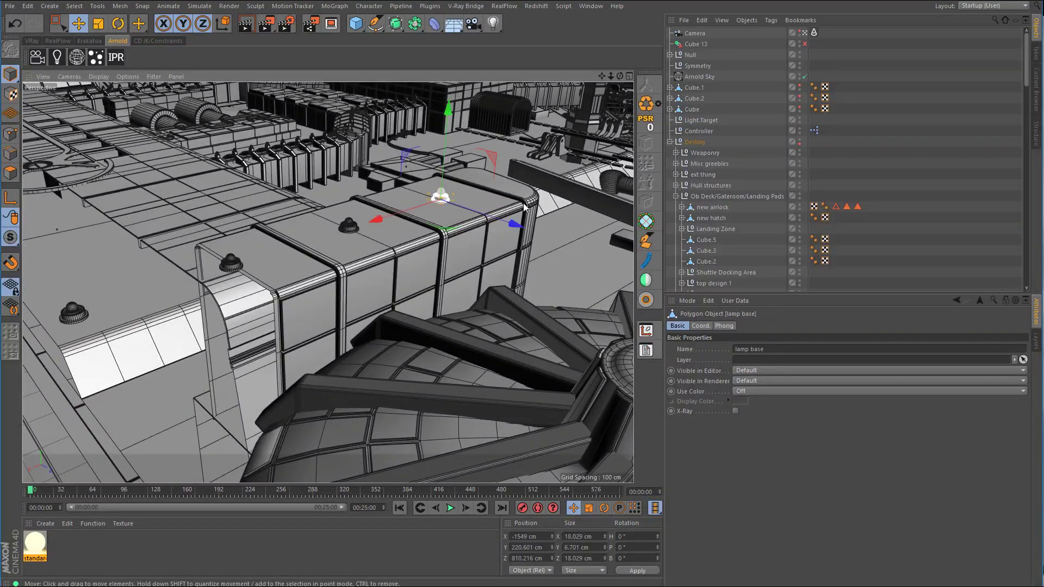
alt+drag(450, 189, 415, 209)
alt+right_drag(415, 209, 500, 186)
alt+drag(501, 185, 473, 205)
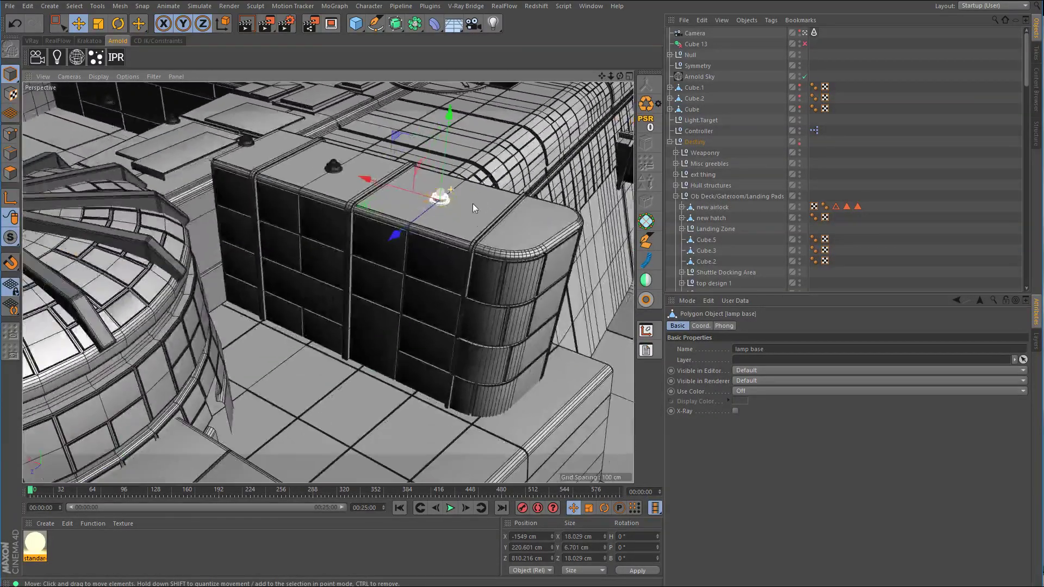
Step: Force the rear ob wall visible in the editor and renderer, and hide the rest of the Destiny hierarchy again
click(503, 266)
scroll(777, 214, down, 10)
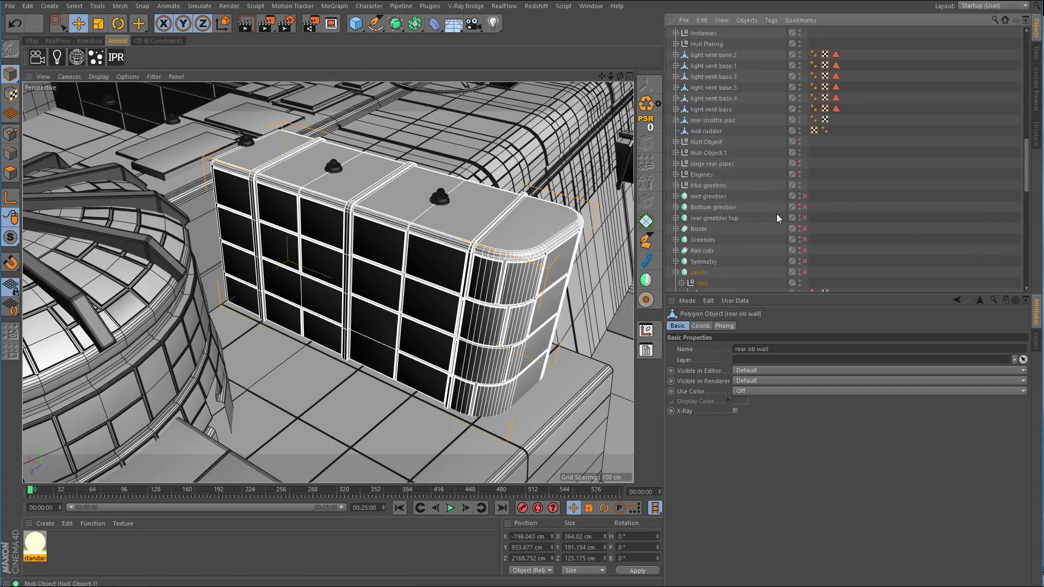
scroll(776, 213, down, 6)
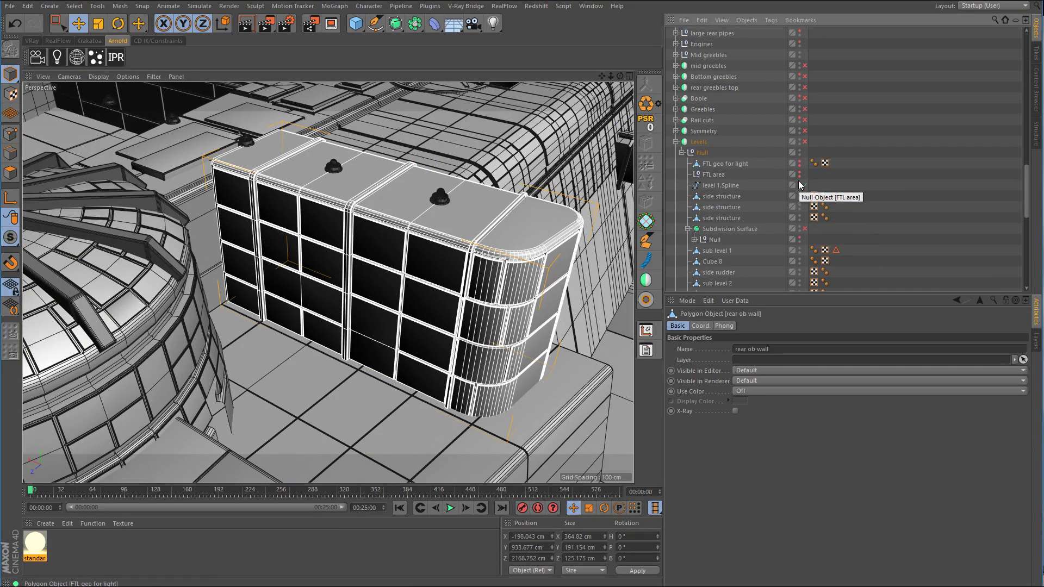
scroll(775, 230, down, 9)
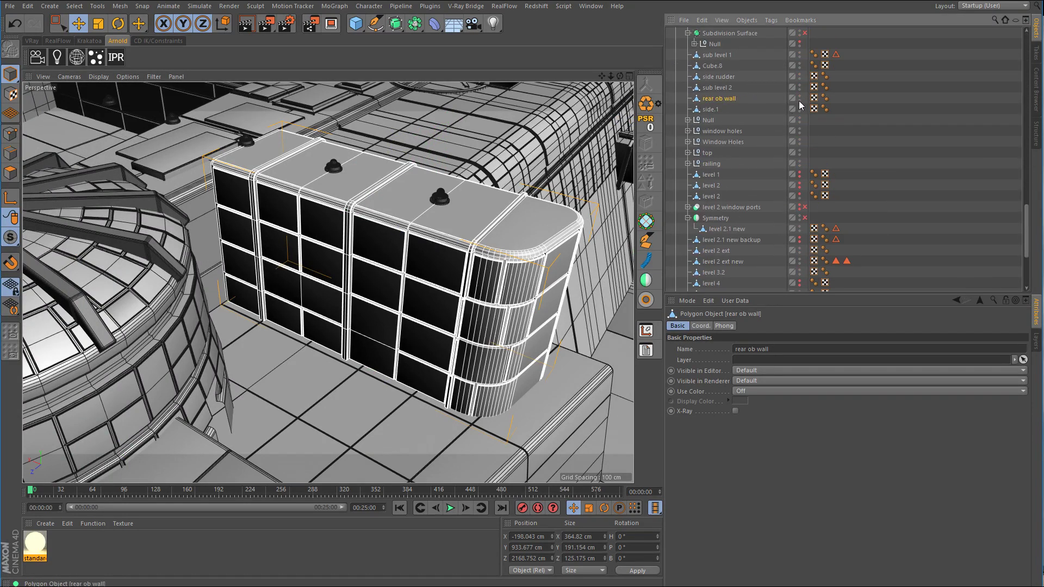
click(801, 96)
scroll(847, 160, up, 20)
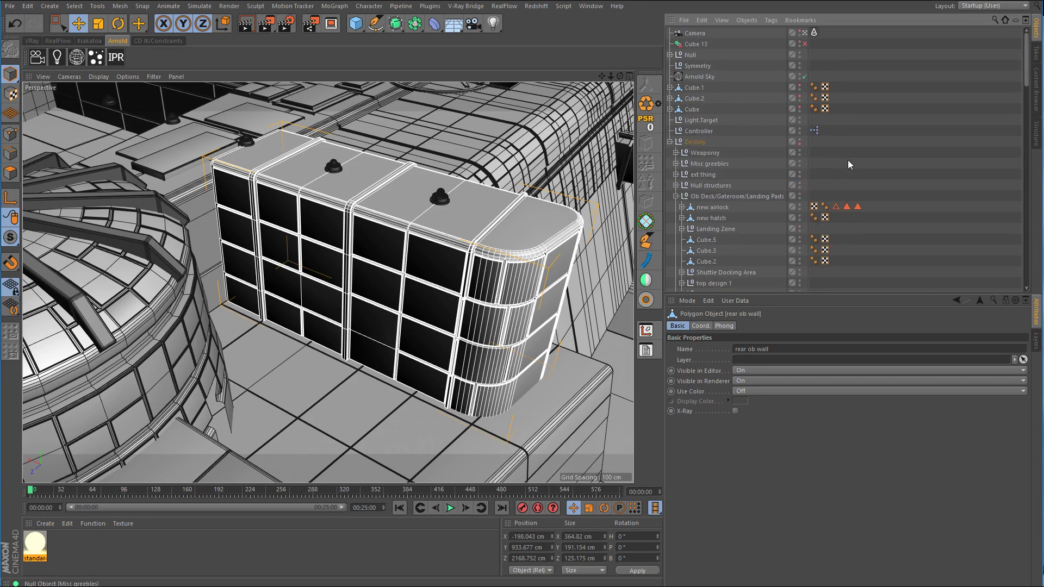
click(800, 141)
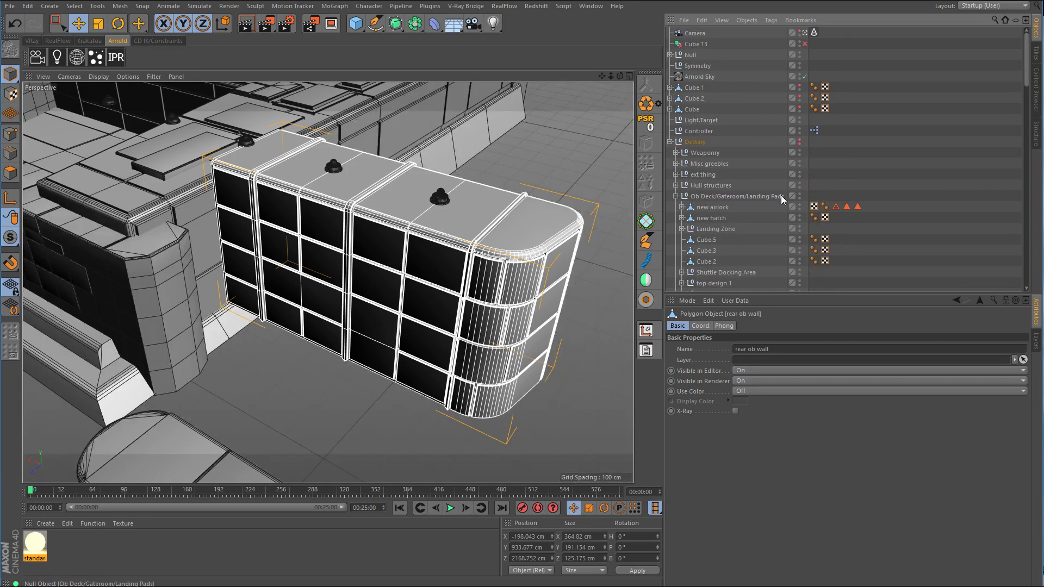
Step: Create an instance of the lamp base on the rear ob wall and place it inside the Dome area group
scroll(781, 196, down, 7)
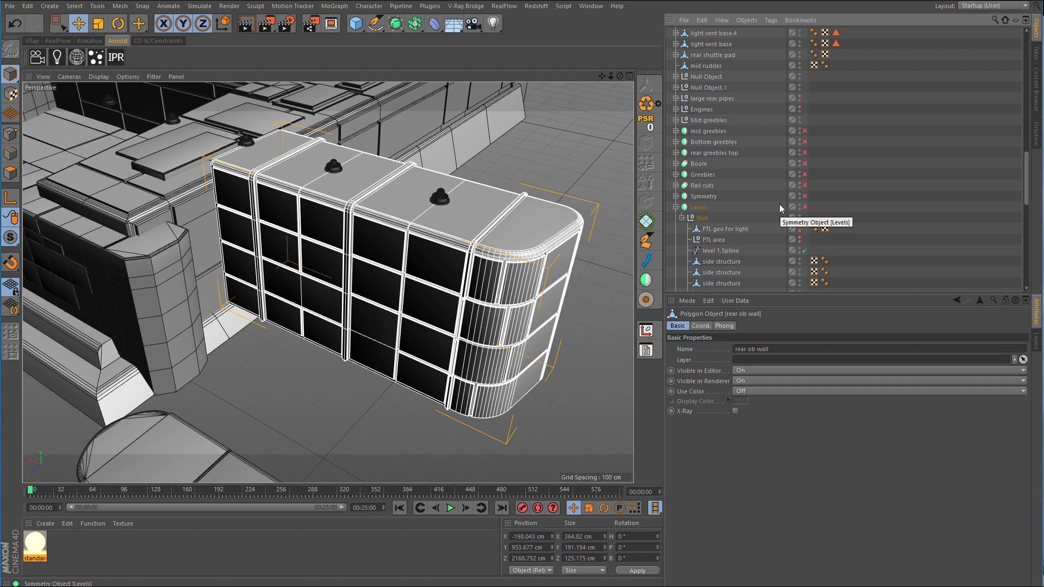
scroll(780, 204, down, 9)
scroll(779, 208, up, 10)
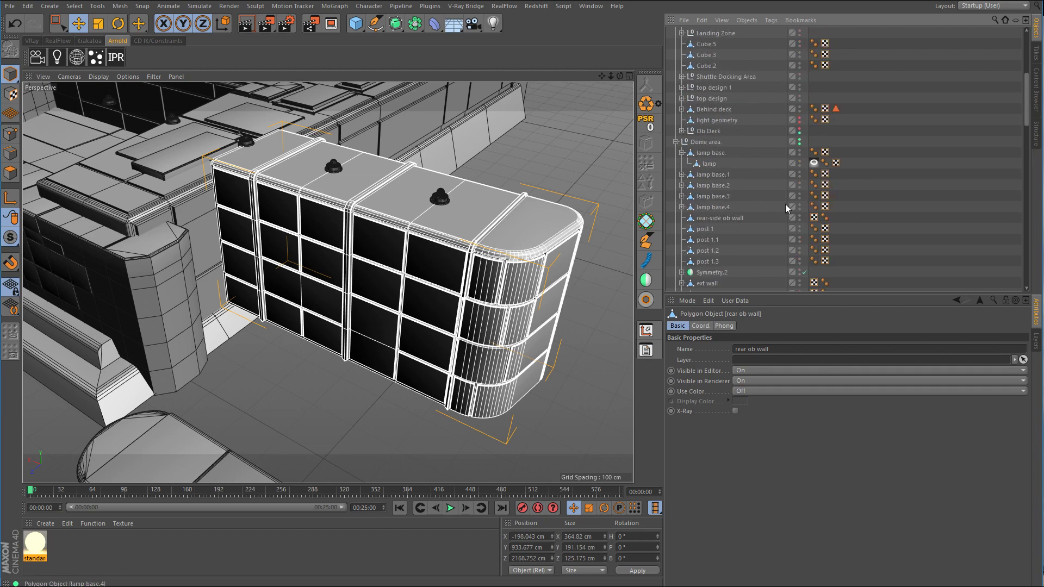
scroll(454, 177, up, 6)
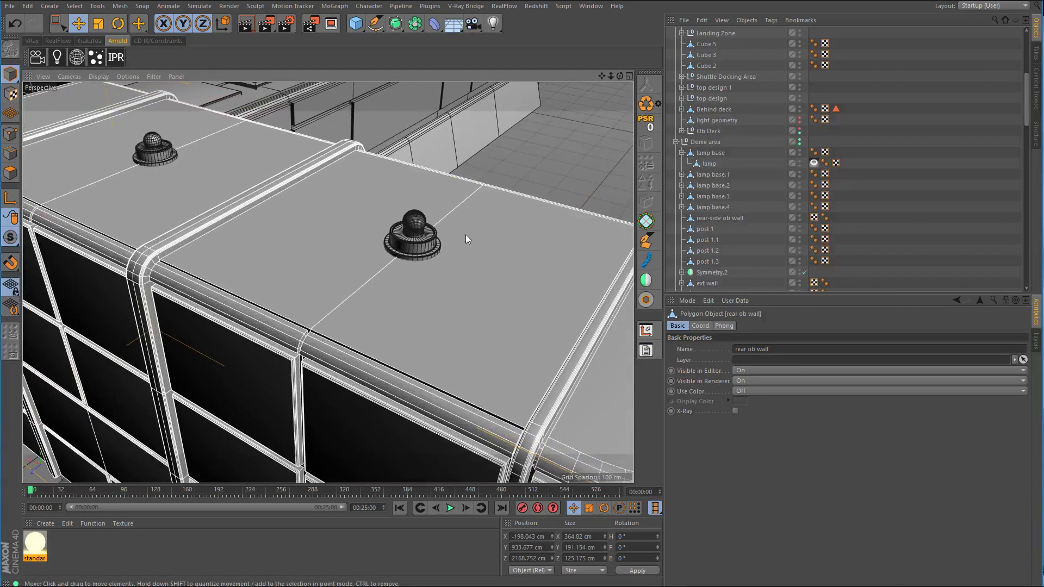
click(420, 250)
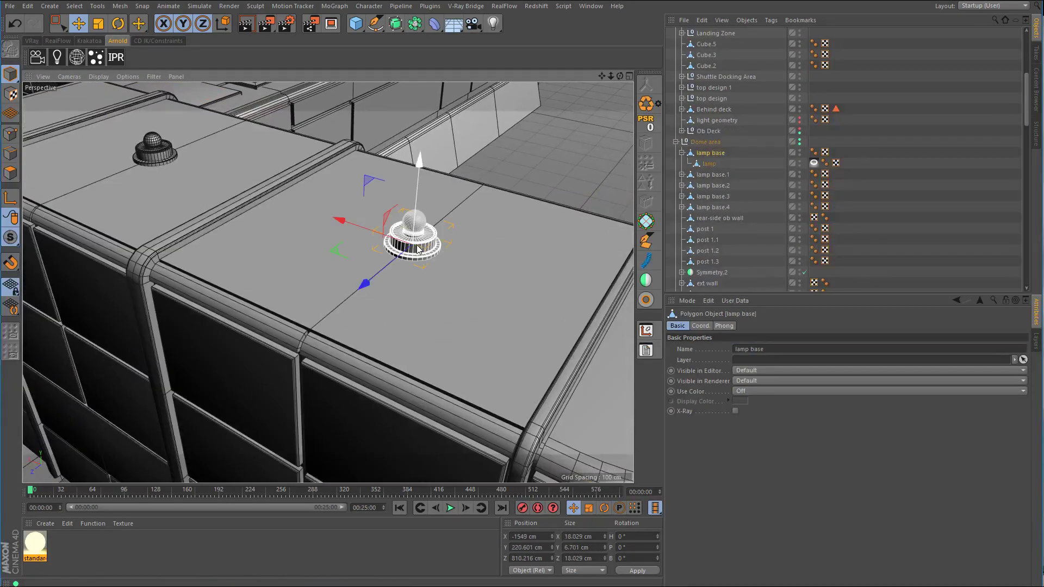
click(682, 152)
drag(418, 26, 622, 57)
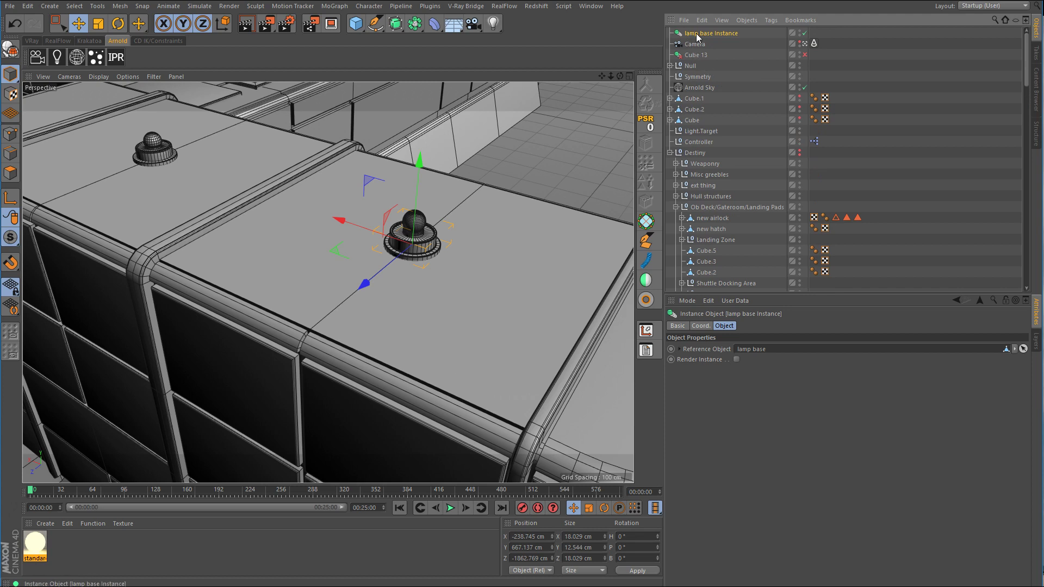
drag(720, 295, 713, 111)
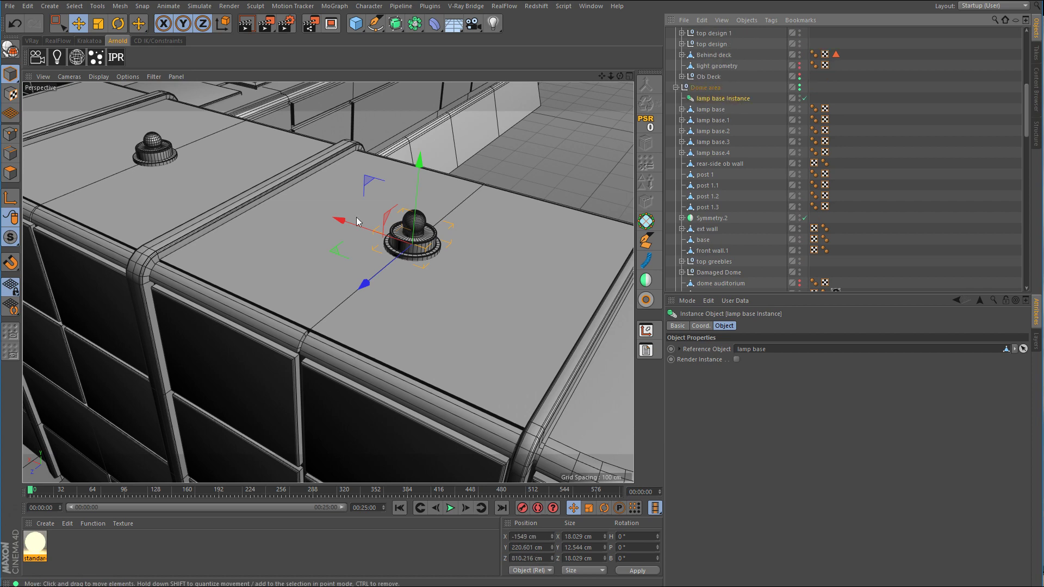
Step: Move the lamp base instance along X onto the second lamp in the row, at about -1427.04 cm
alt+drag(356, 217, 361, 228)
alt+middle_drag(361, 227, 532, 273)
drag(538, 250, 168, 250)
alt+drag(80, 275, 415, 285)
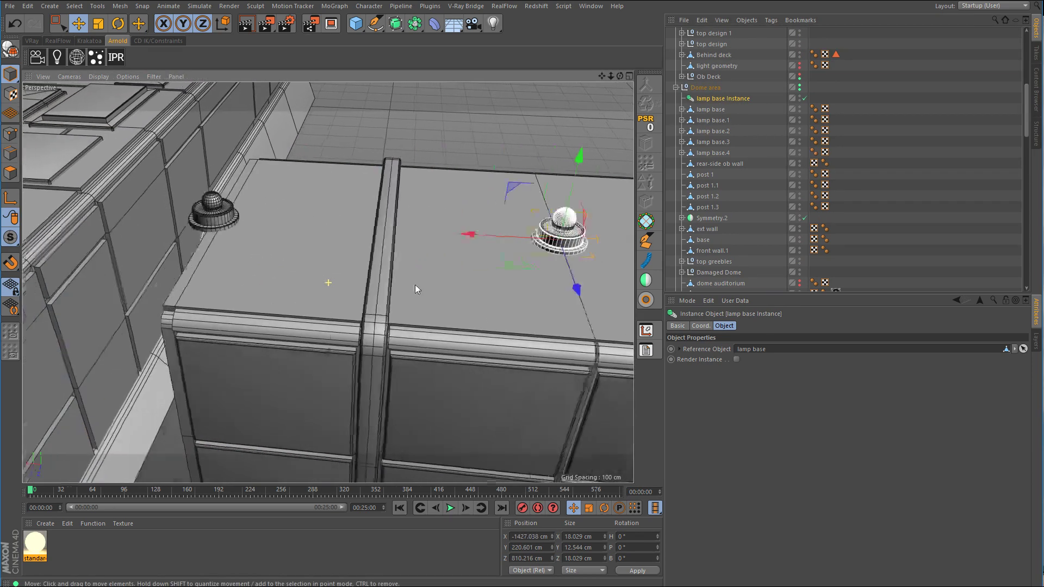
Step: Duplicate the lamp base instance and move the copy along X onto the third lamp, at about -1306.18 cm
alt+middle_drag(415, 285, 489, 285)
ctrl+drag(708, 100, 711, 93)
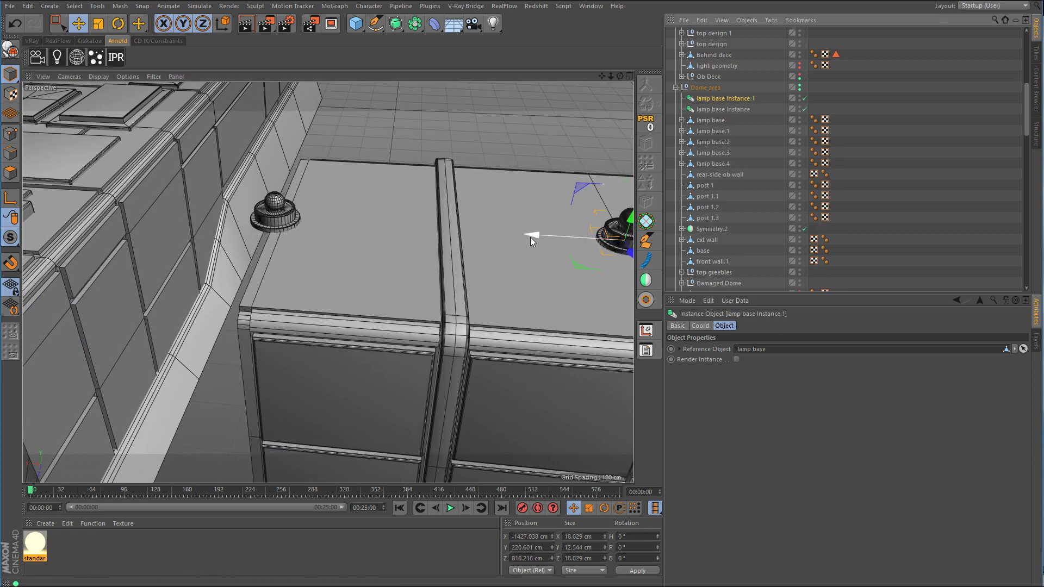
drag(530, 237, 190, 234)
alt+middle_drag(492, 274, 328, 282)
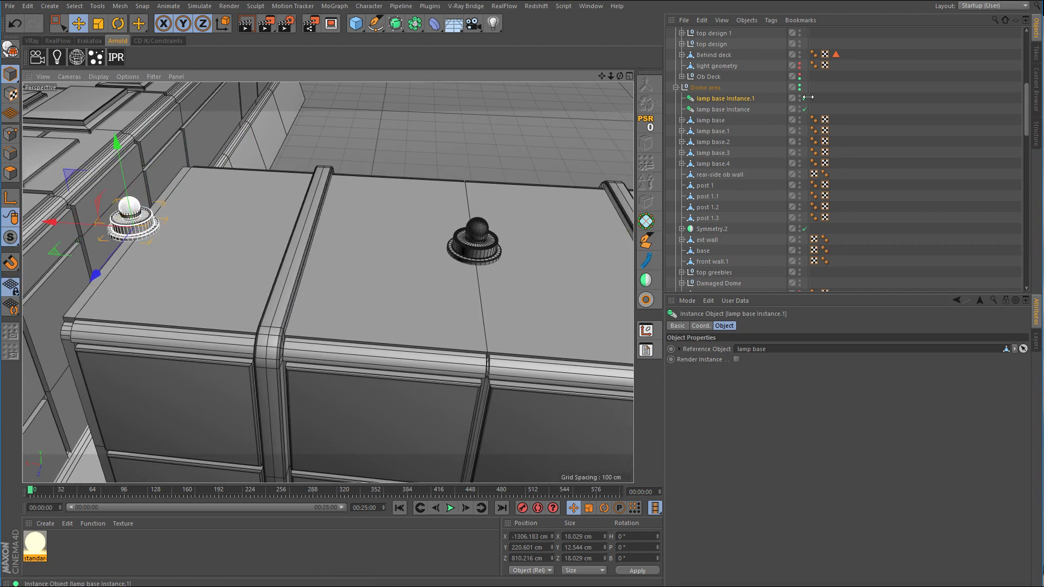
Step: Disable both lamp base instances and delete the original lamp base.1 and lamp base.2 polygon objects
drag(805, 99, 805, 109)
click(483, 247)
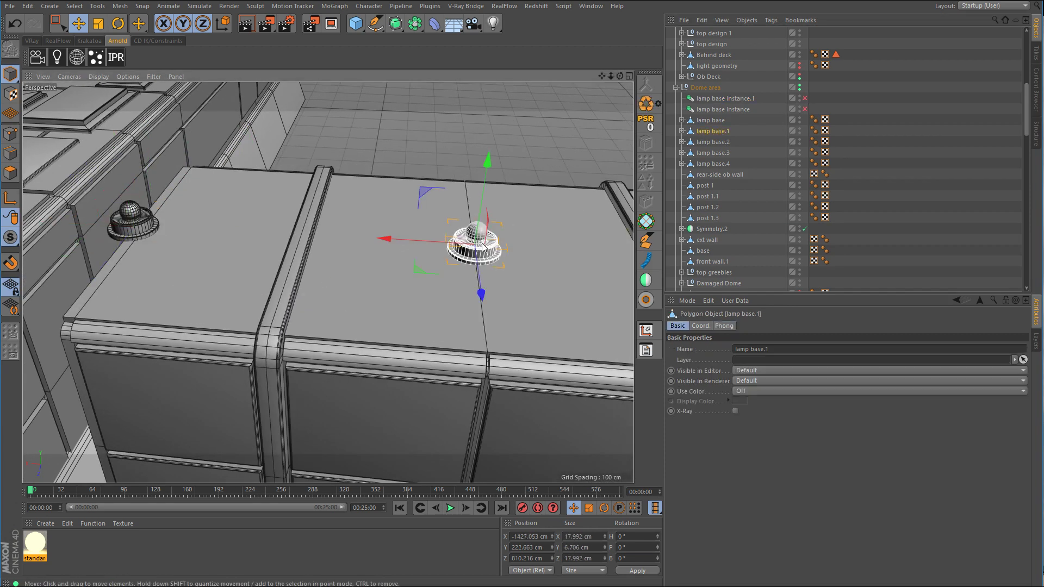
key(Delete)
click(141, 226)
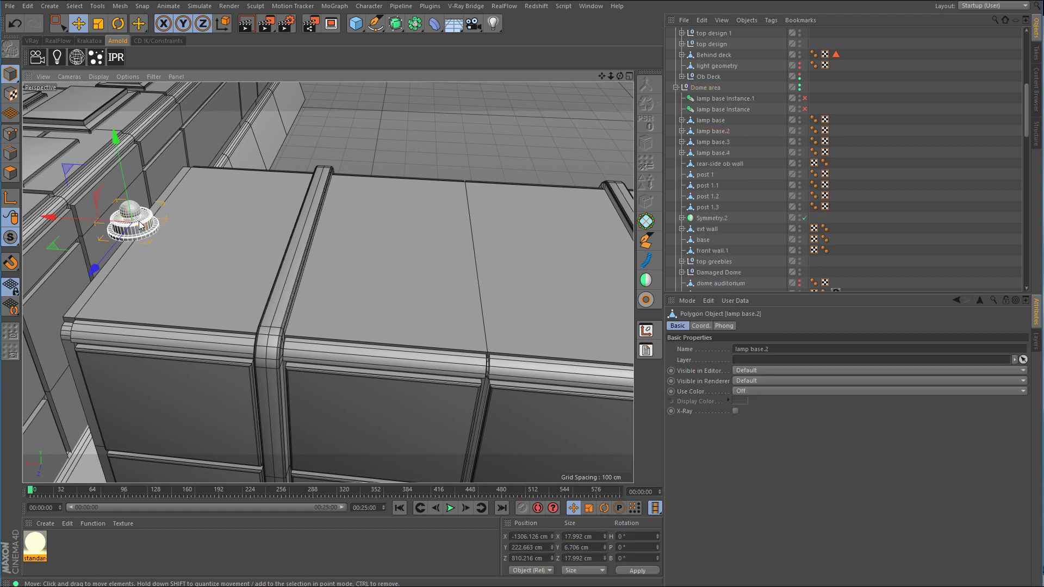
key(Delete)
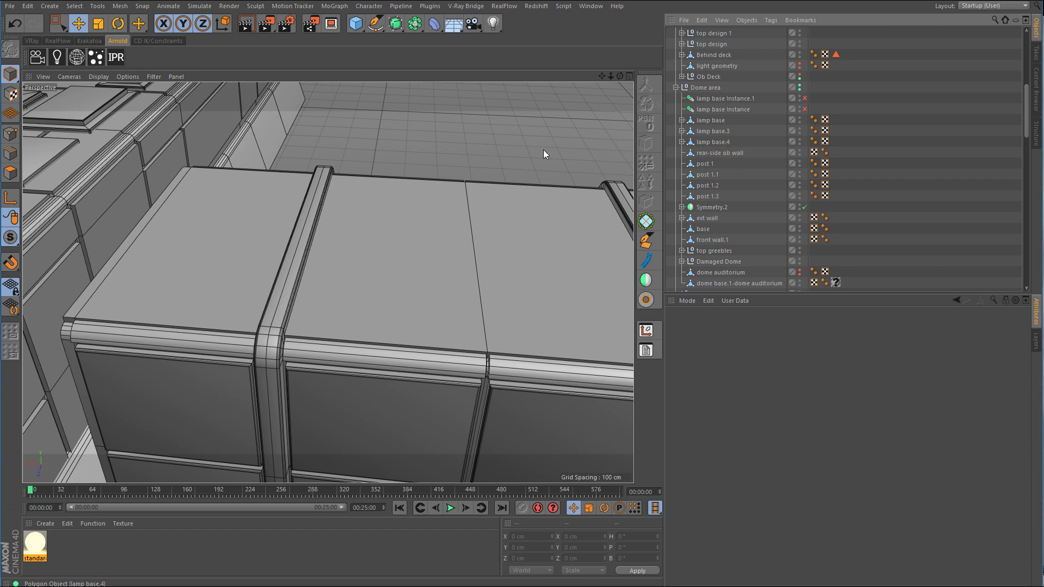
Step: Examine the Dome area from further out and locate the original lamp base.3 that still needs replacing
alt+drag(500, 209, 485, 218)
click(706, 163)
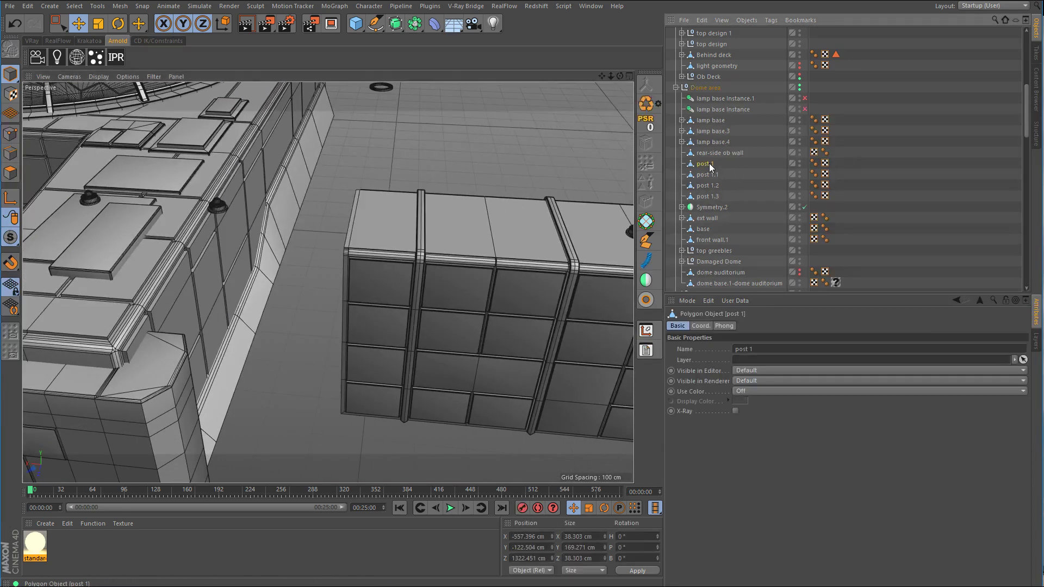
alt+right_drag(551, 255, 515, 276)
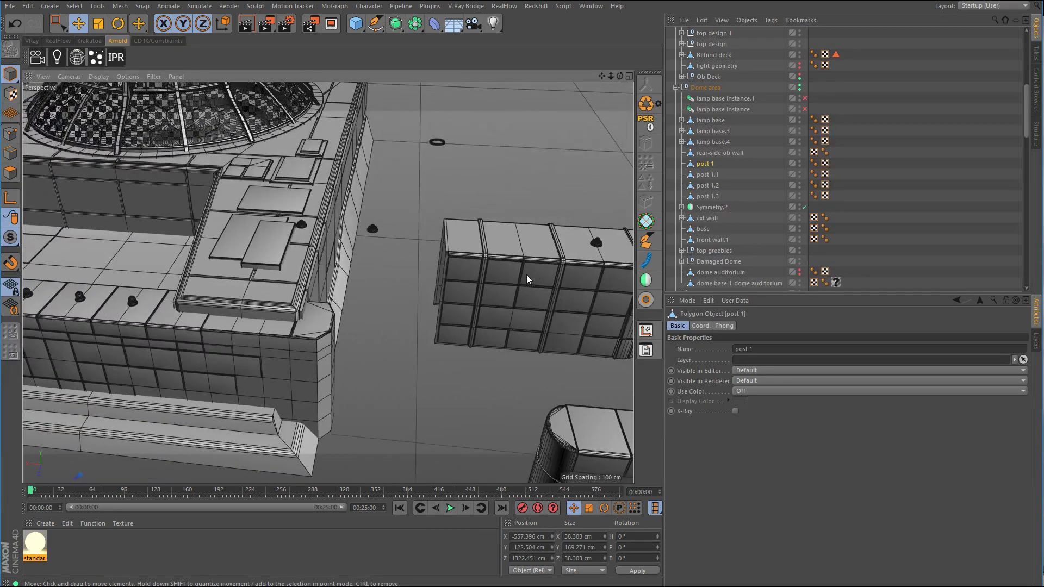
alt+drag(526, 275, 489, 283)
alt+right_drag(565, 304, 527, 326)
alt+drag(526, 326, 389, 236)
click(717, 120)
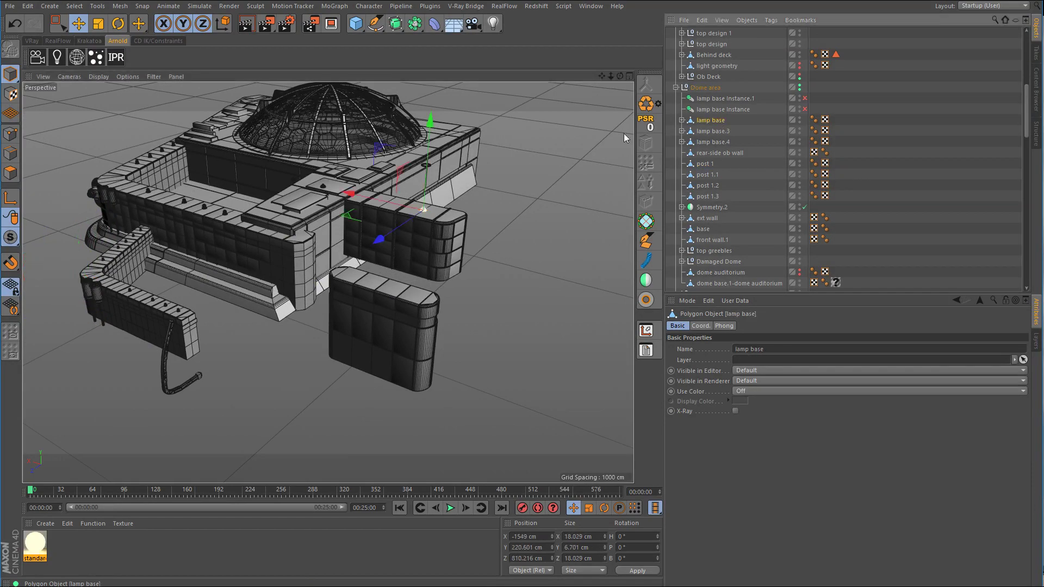
click(716, 130)
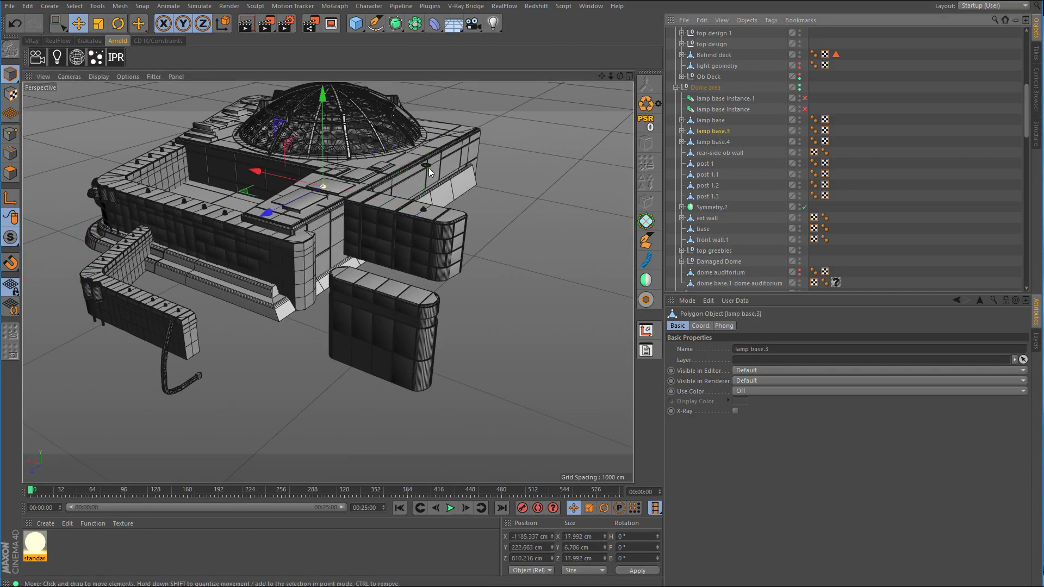
key(o)
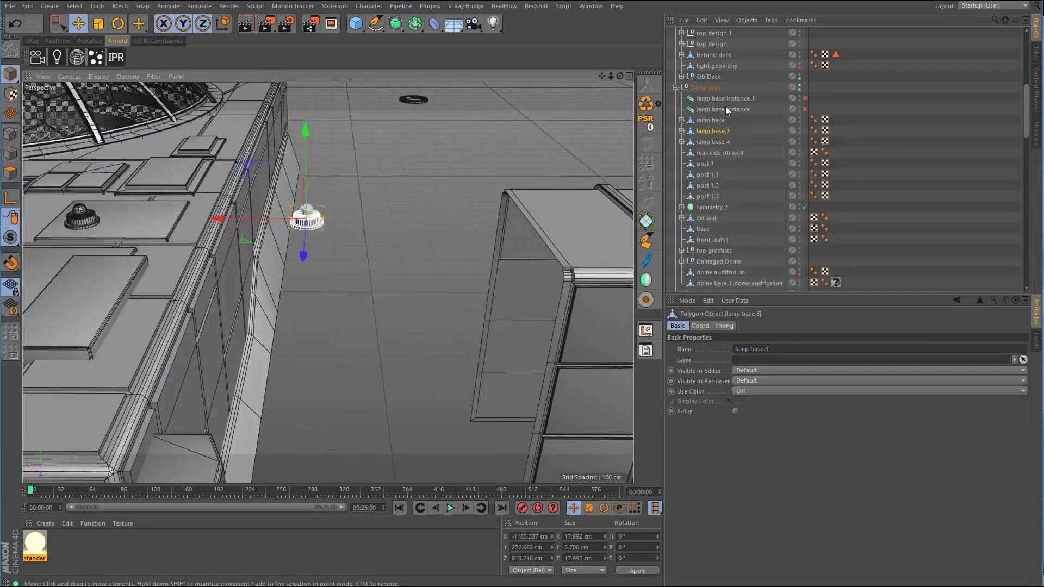
Step: Enable lamp base Instance.1, duplicate it and move the copy along X onto lamp base.3, at about -1185.34 cm
click(713, 98)
click(806, 99)
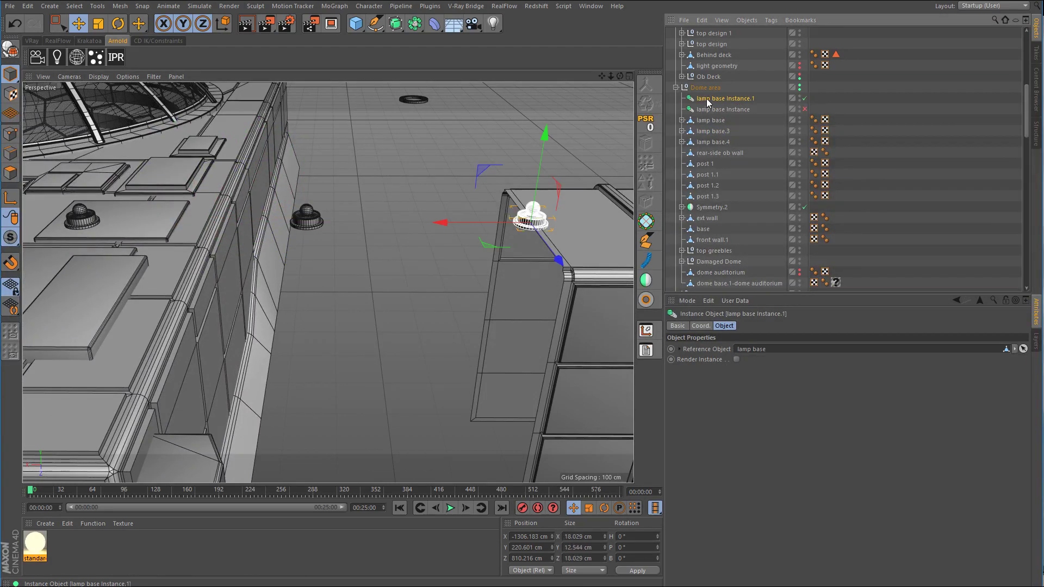
key(ctrl+c)
key(ctrl+v)
drag(445, 227, 220, 228)
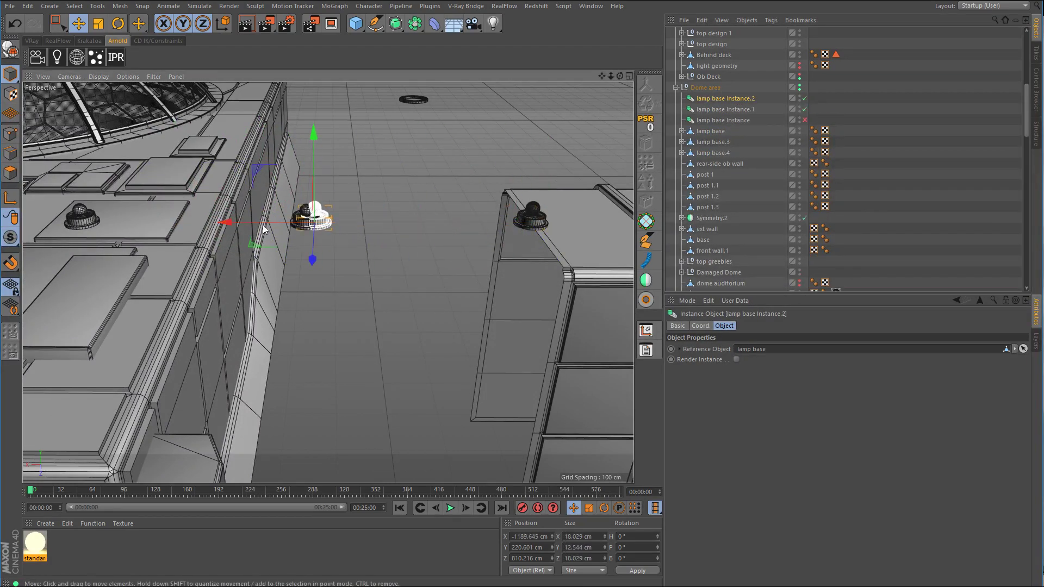
key(o)
drag(336, 220, 312, 222)
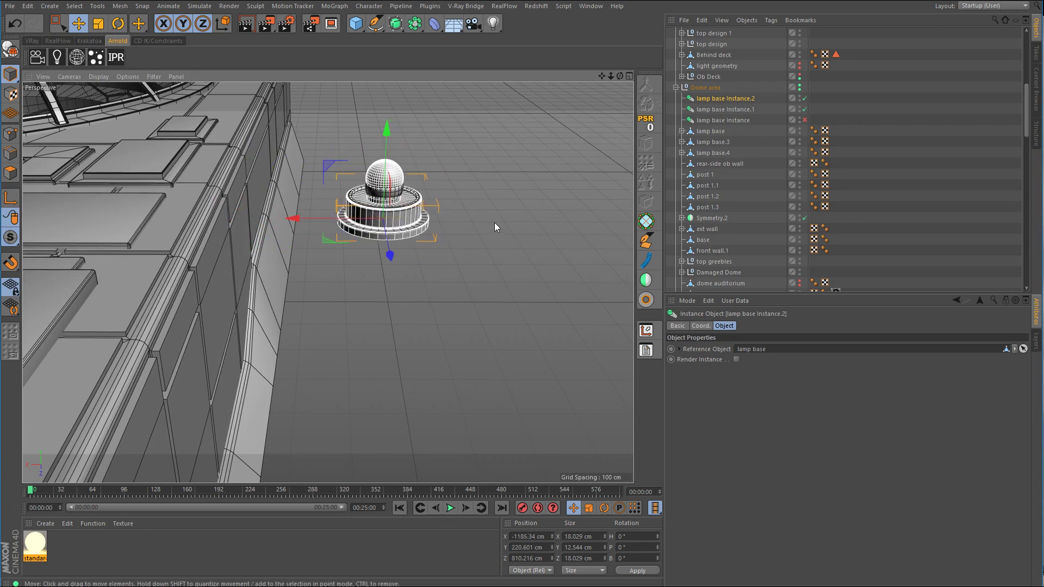
Step: Duplicate lamp base Instance.2 and move the copy along X onto lamp base.4, at about -1063.78 cm
key(ctrl+c)
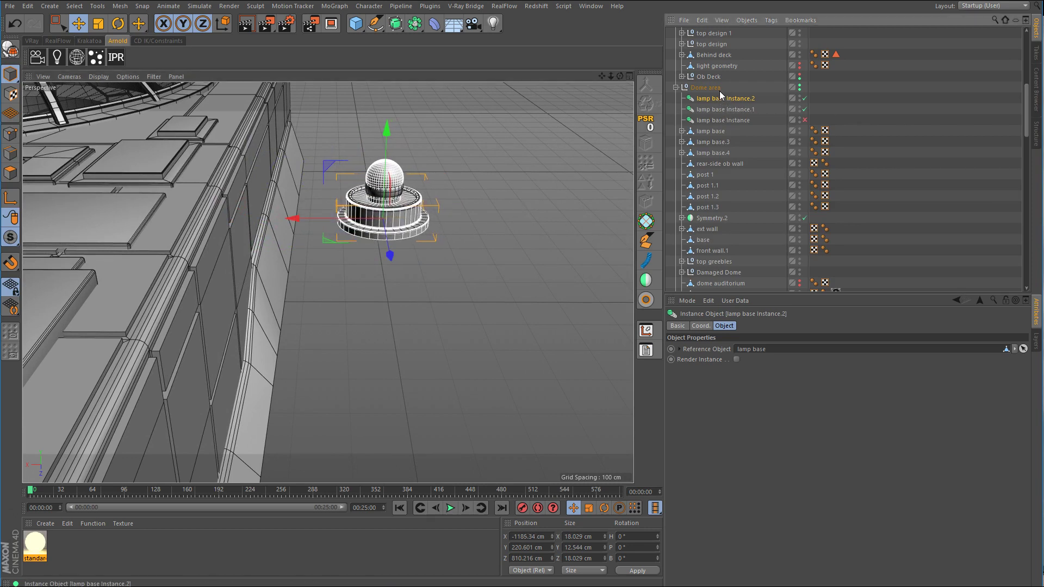
key(ctrl+v)
alt+right_drag(502, 222, 429, 256)
alt+drag(429, 256, 264, 249)
alt+right_drag(281, 242, 420, 241)
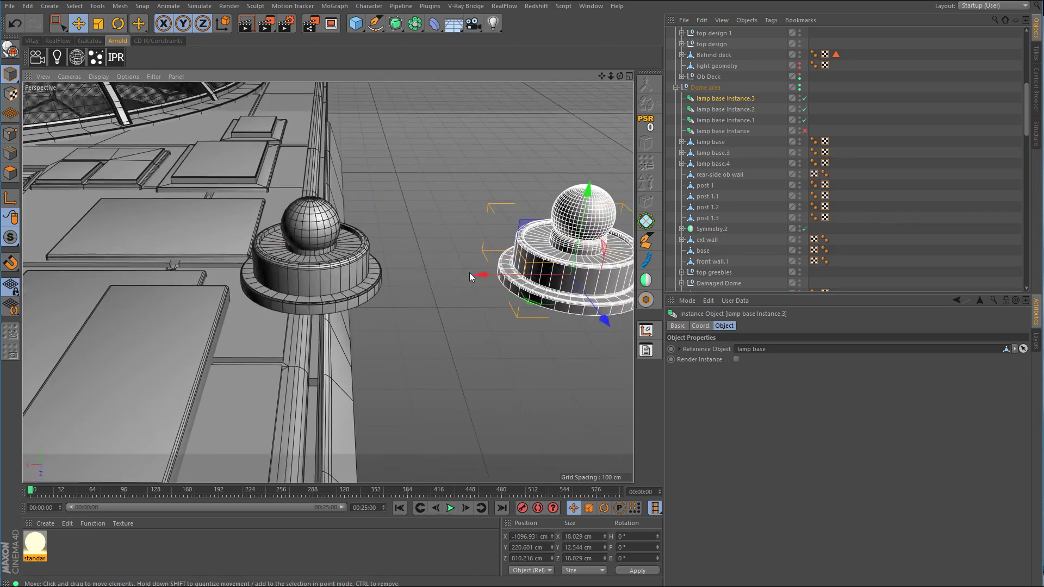
drag(482, 277, 236, 280)
alt+right_drag(236, 280, 303, 273)
drag(302, 273, 282, 278)
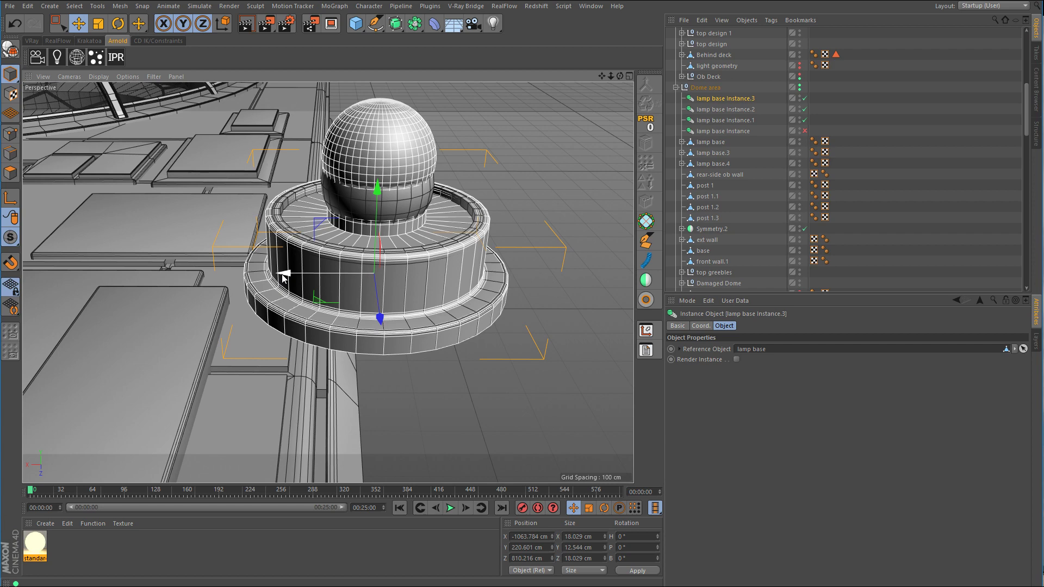
click(579, 271)
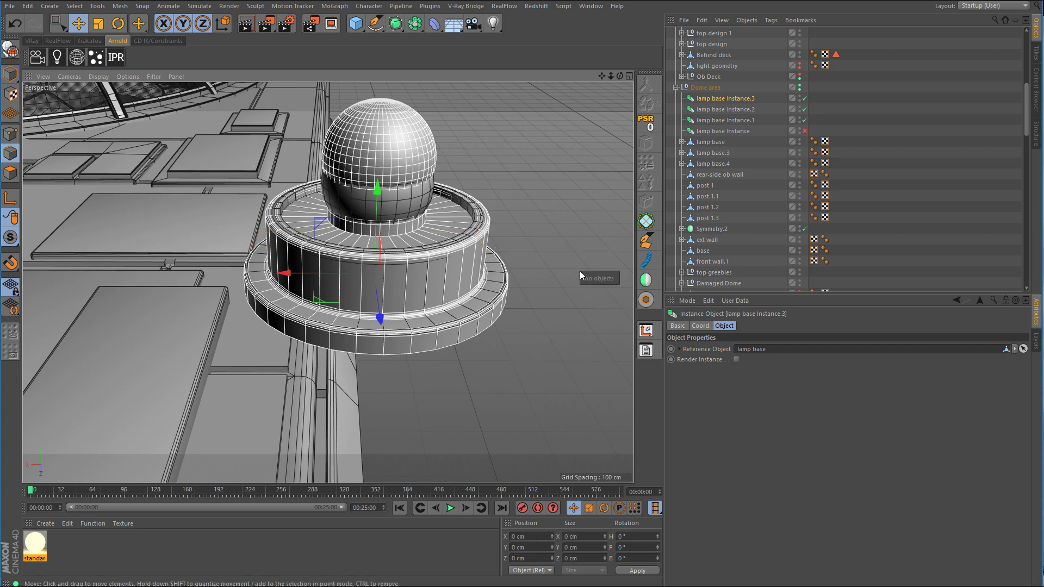
click(710, 141)
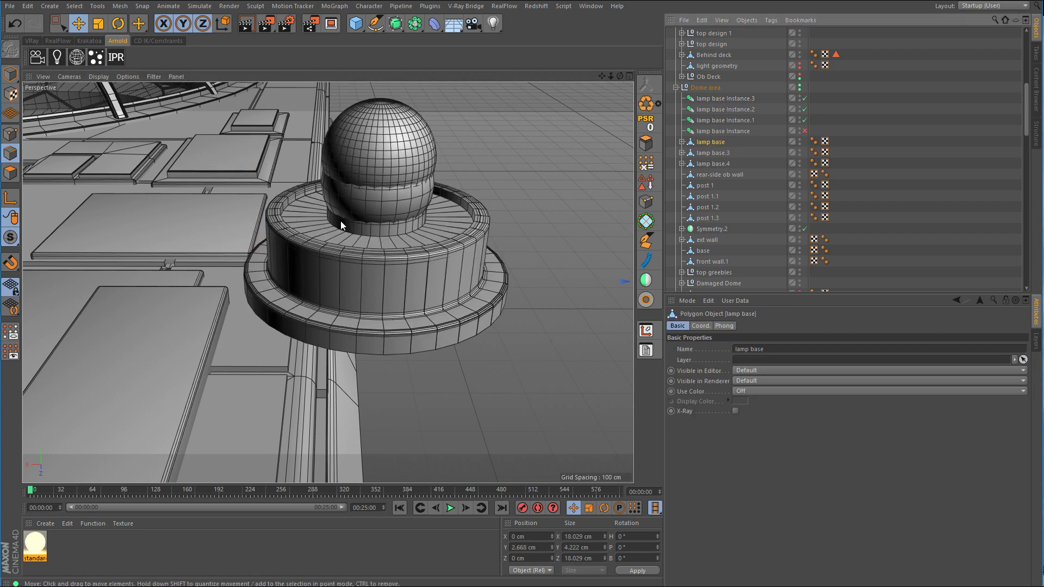
click(11, 153)
right_click(577, 211)
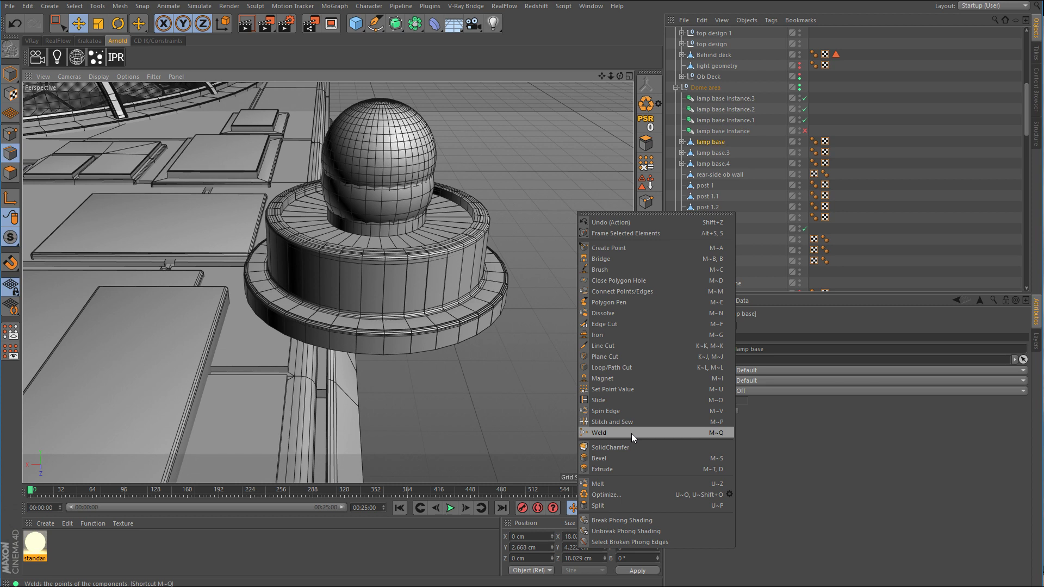
click(624, 447)
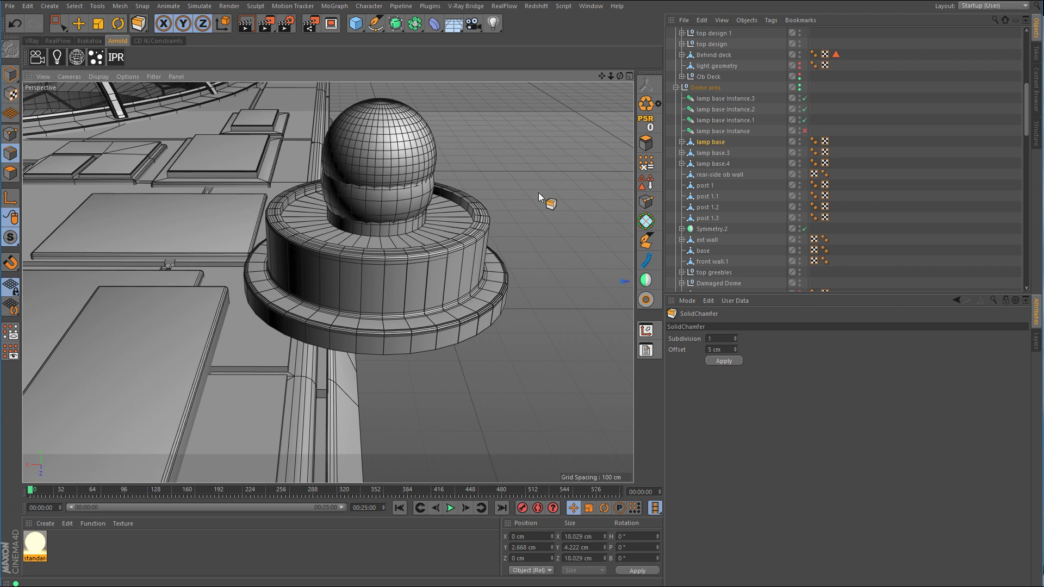
key(e)
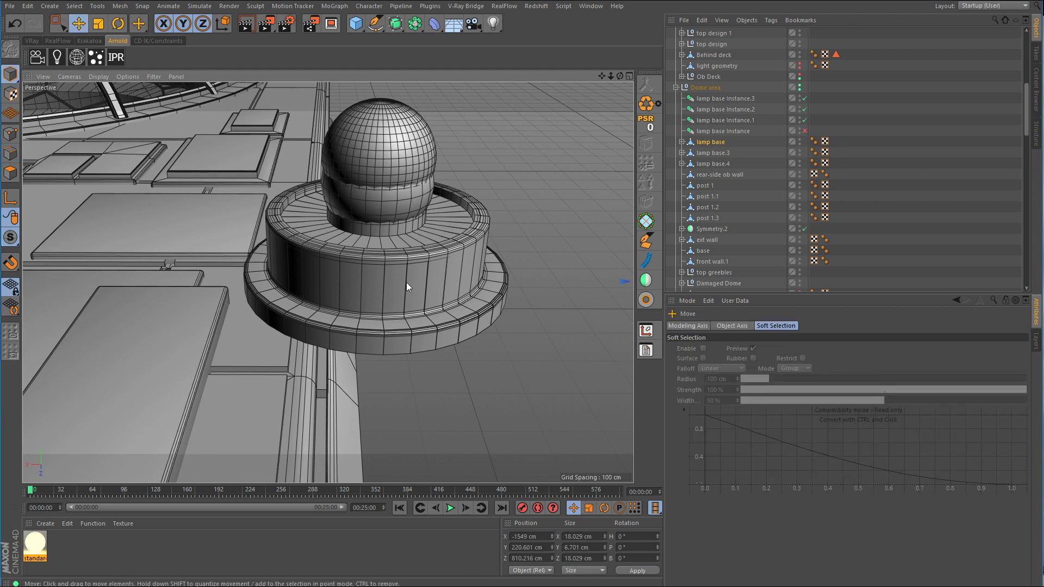
Step: Delete the original lamp base.3 and lamp base.4 polygon objects from the Dome area group
click(715, 152)
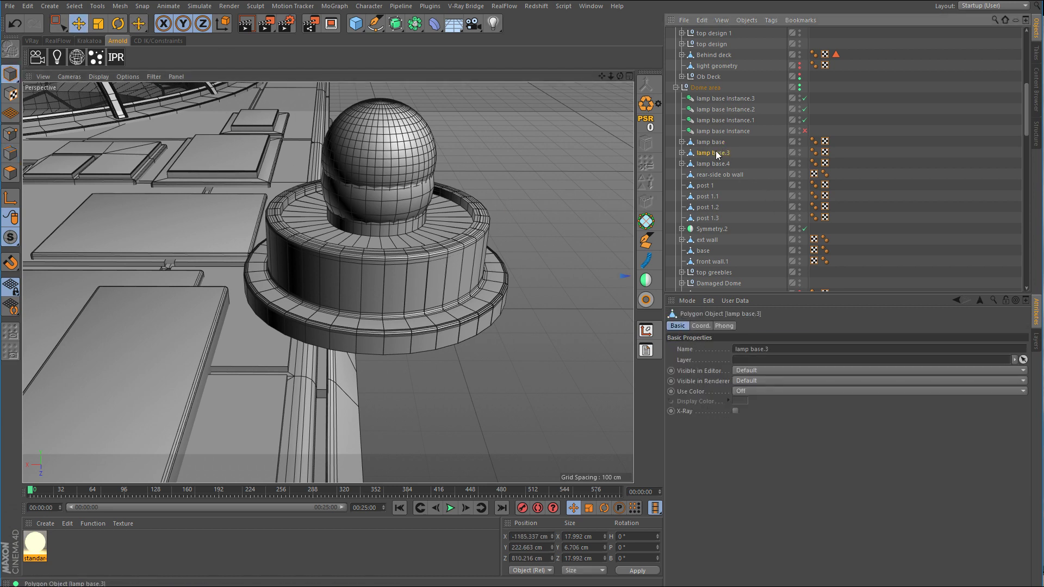
scroll(393, 290, down, 8)
alt+middle_drag(462, 318, 318, 336)
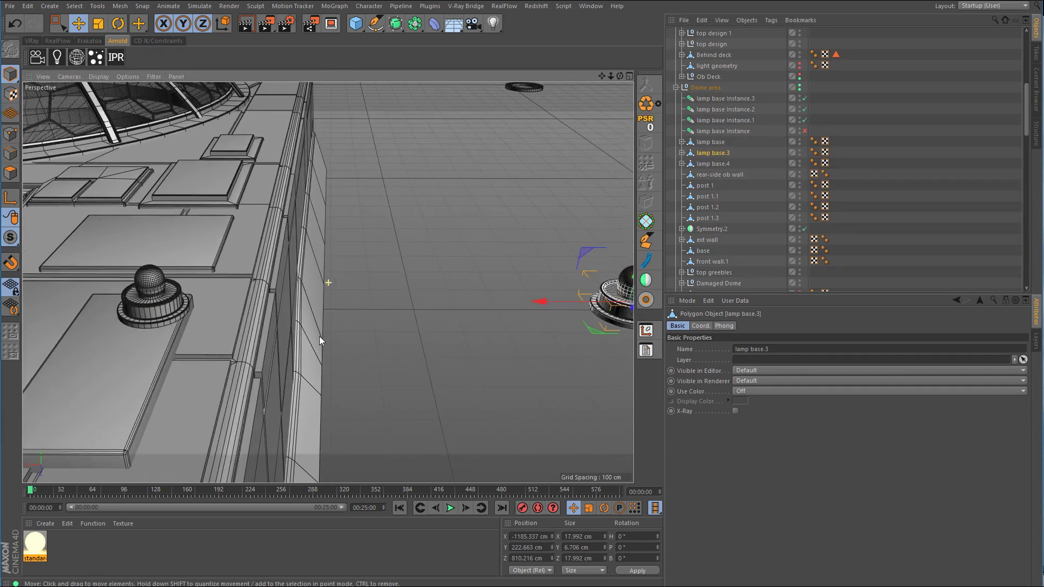
scroll(455, 351, down, 4)
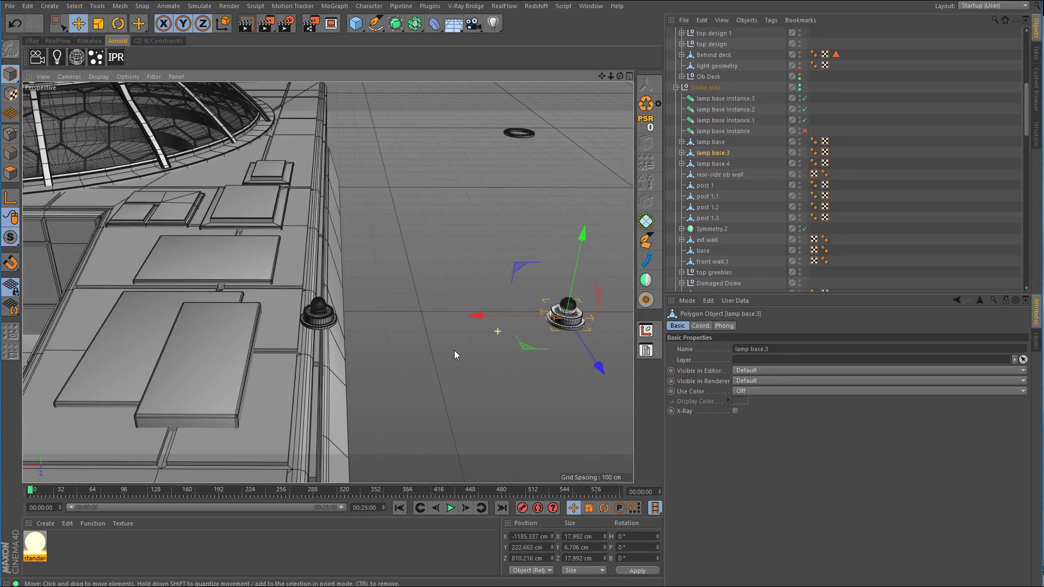
key(Delete)
click(724, 155)
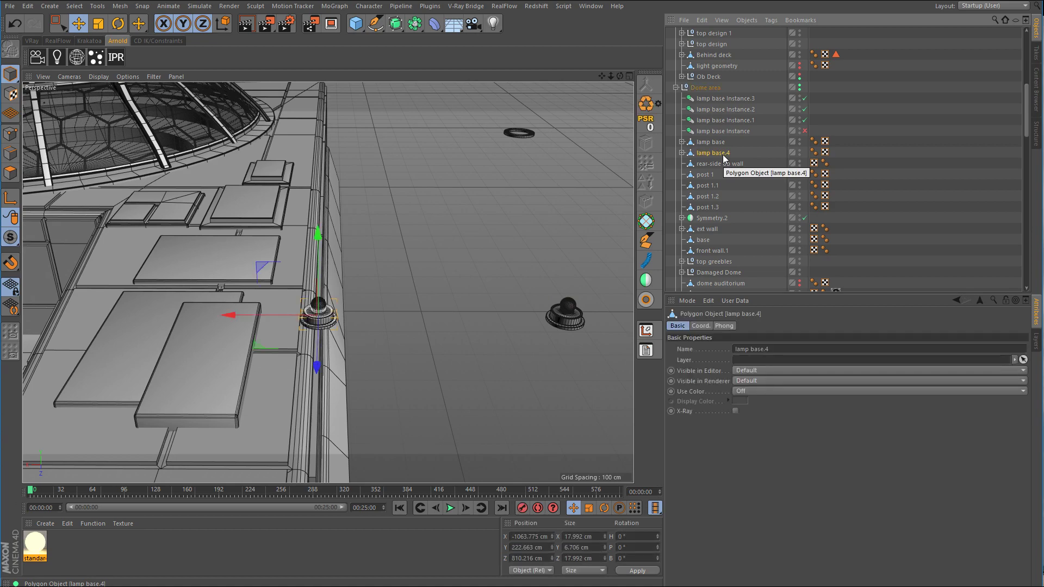
key(Delete)
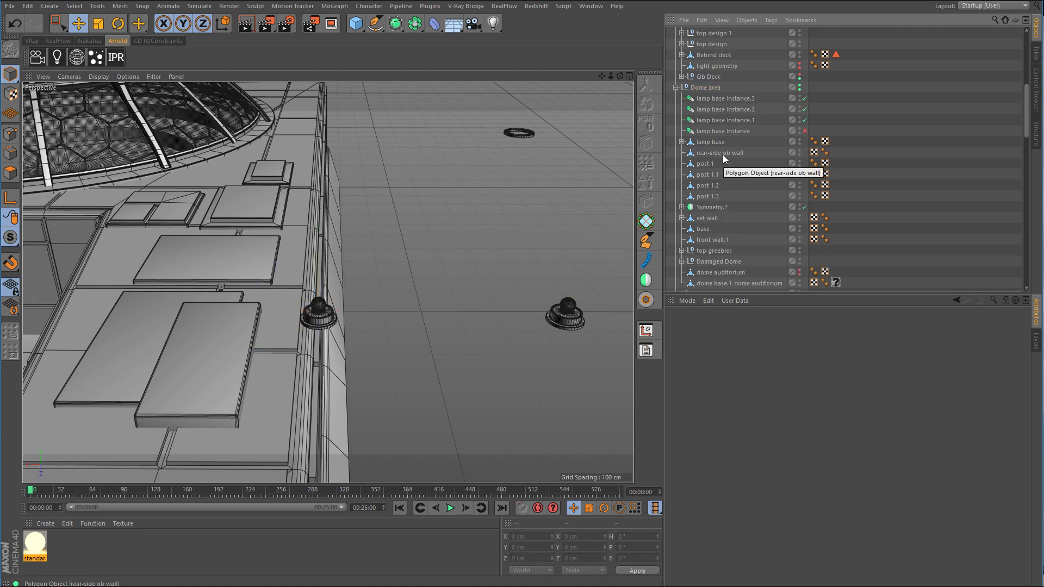
Step: Locate the rear ob wall's parent and enable the Levels symmetry object to display the complete wall beneath the lamp row
scroll(436, 309, down, 5)
scroll(419, 329, down, 2)
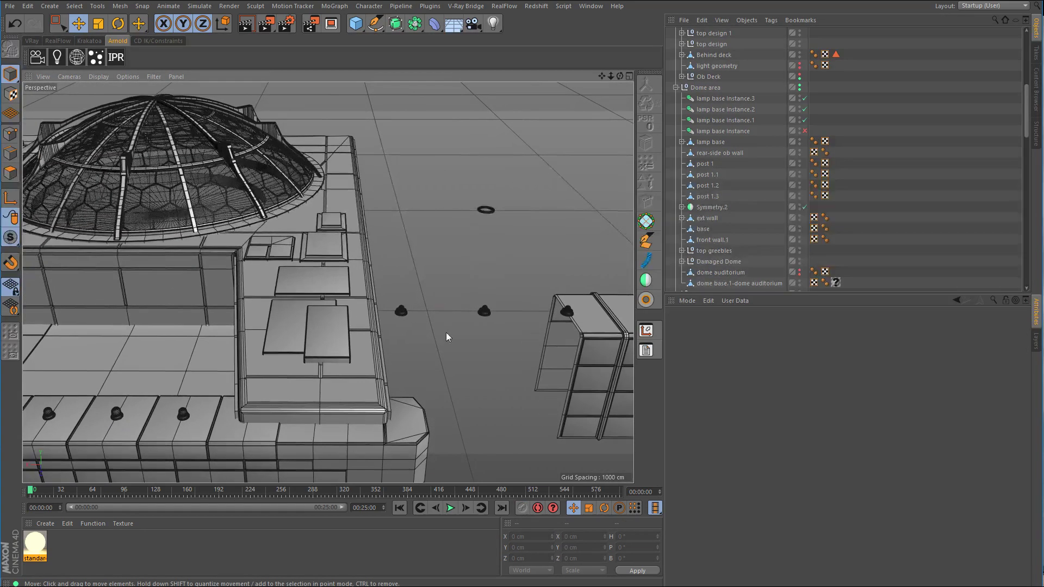
click(589, 354)
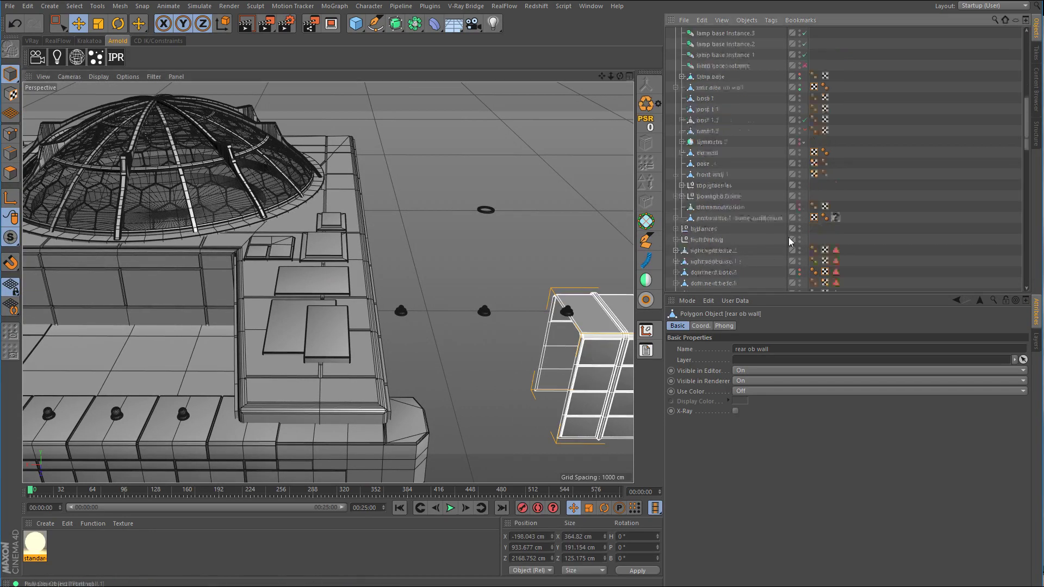
scroll(767, 182, up, 4)
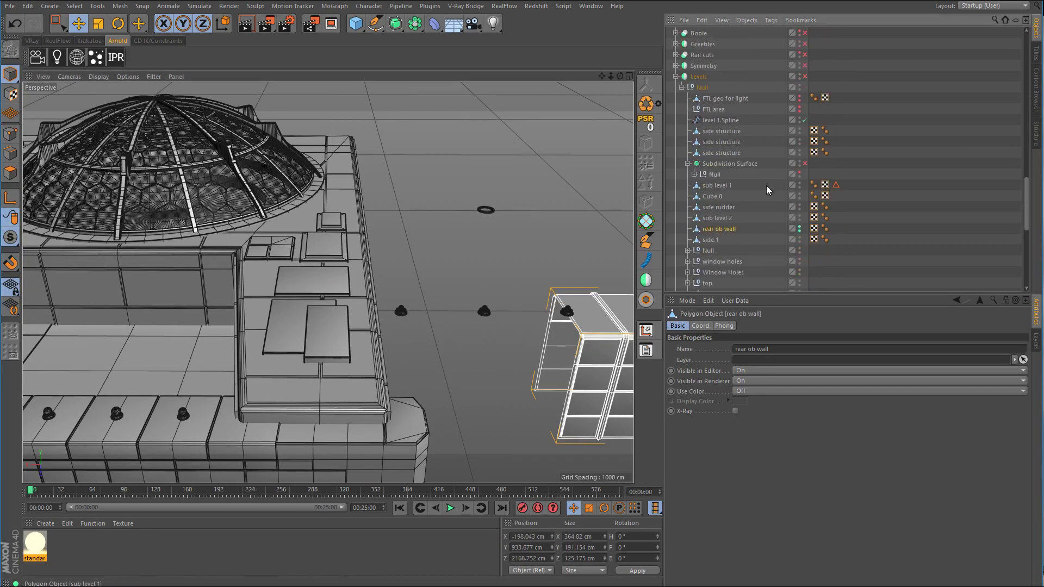
click(804, 142)
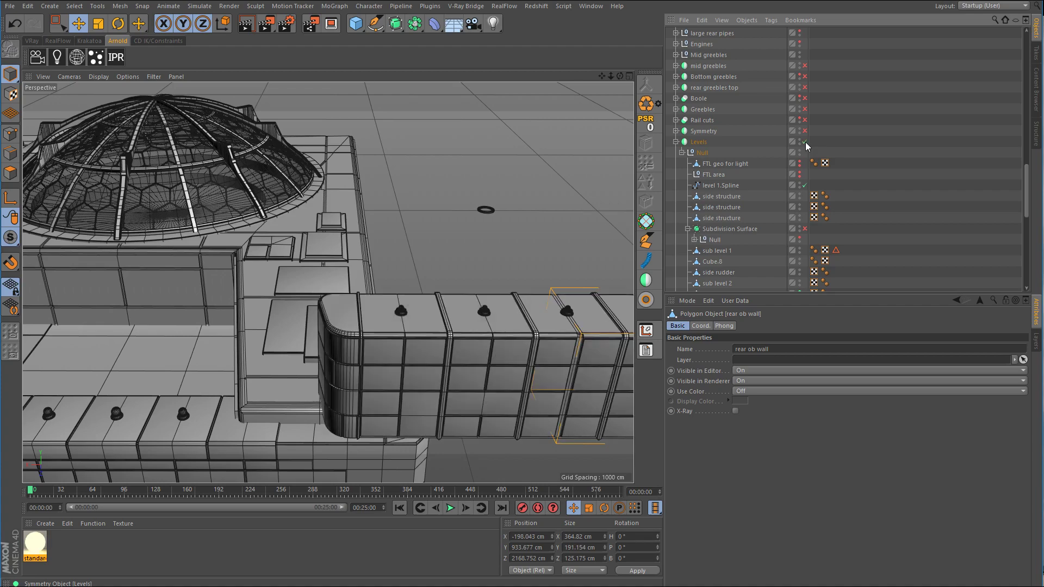
alt+middle_drag(489, 293, 255, 224)
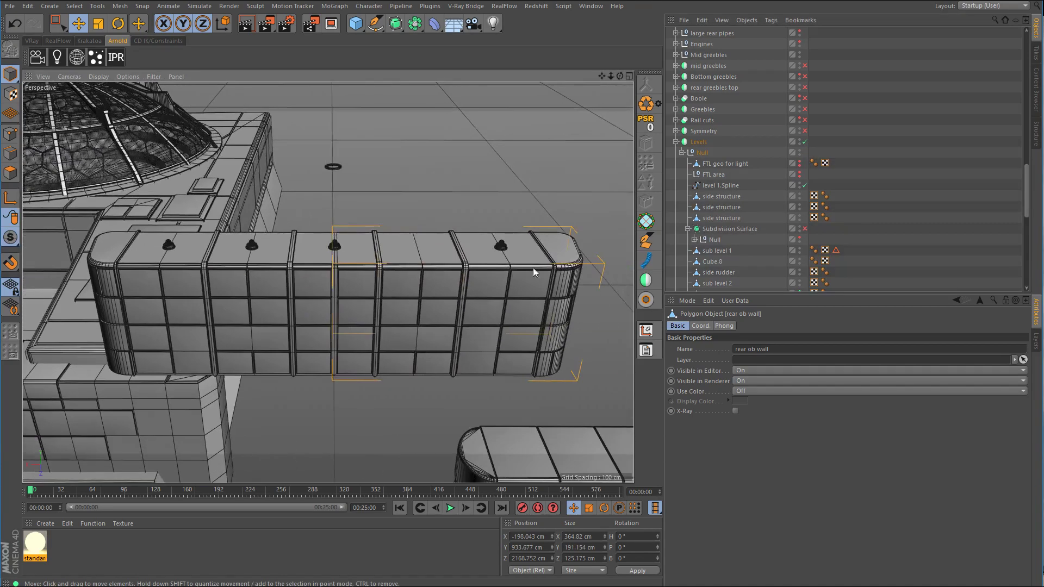
mouse_move(533, 268)
alt+mouse_down()
mouse_move(413, 265)
mouse_move(533, 279)
alt+mouse_up()
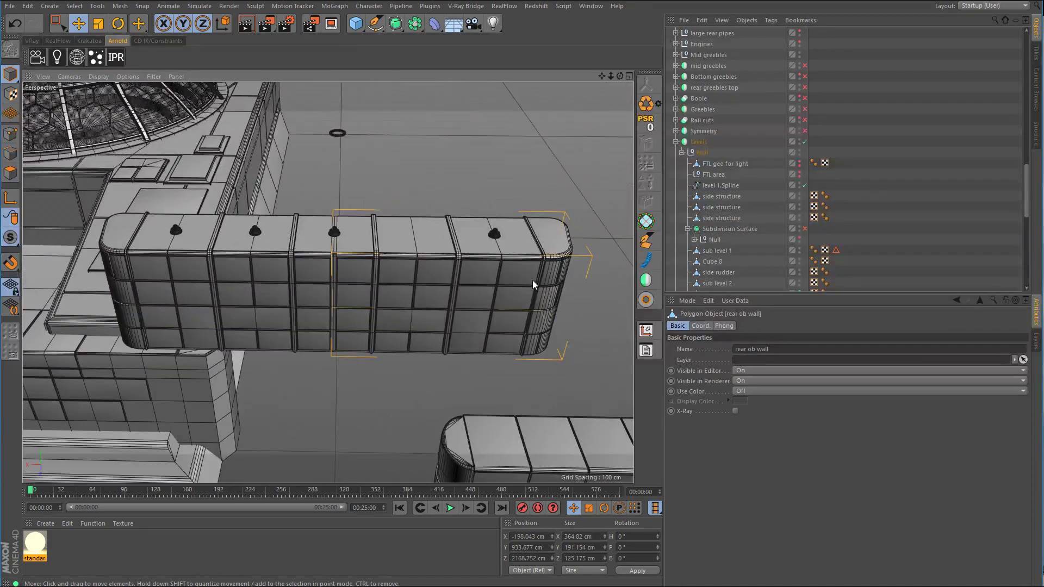
Step: Duplicate a lamp base instance and move the copy along X into the gap in the lamp row, at about -1427.22 cm
scroll(759, 147, up, 10)
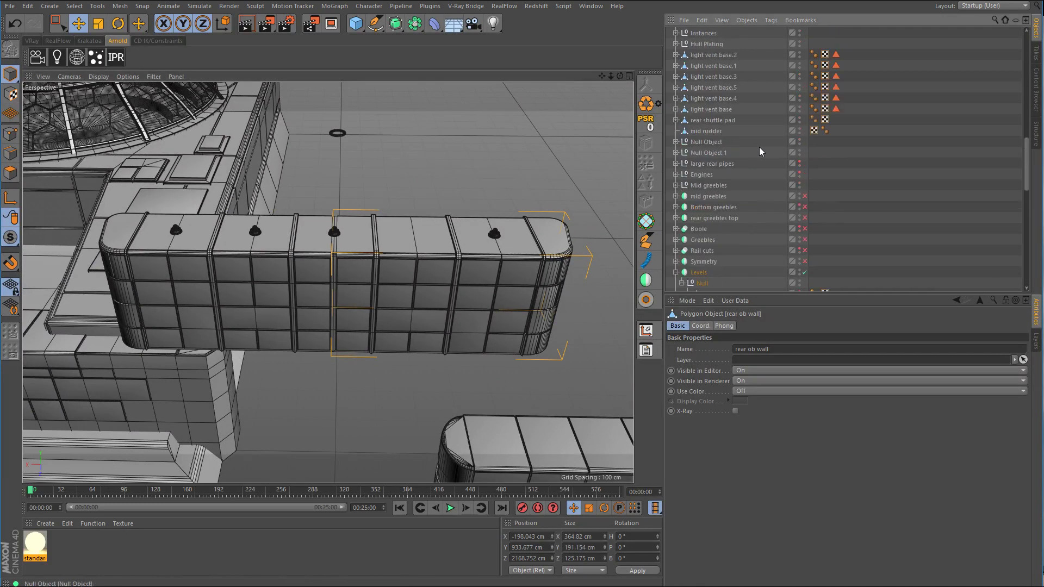
click(745, 184)
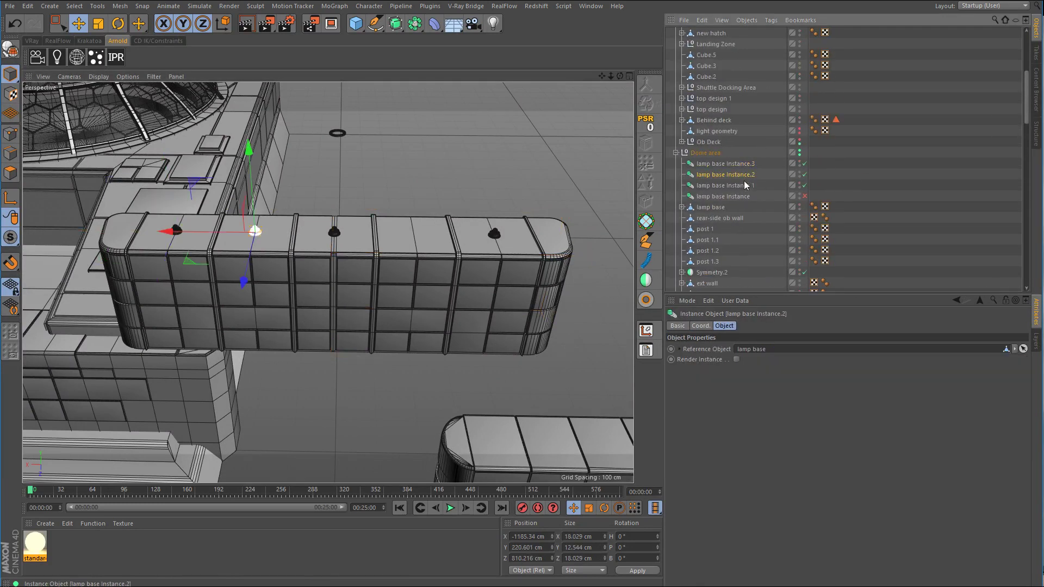
click(745, 176)
ctrl+drag(742, 189, 743, 191)
drag(207, 233, 374, 243)
alt+right_drag(466, 232, 603, 221)
alt+right_drag(261, 221, 354, 223)
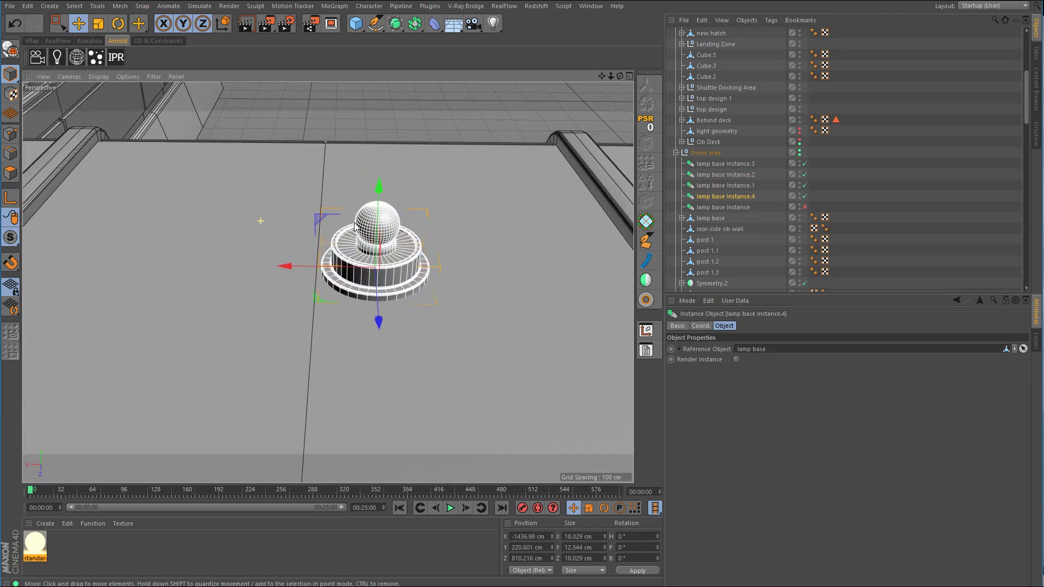
drag(327, 268, 266, 268)
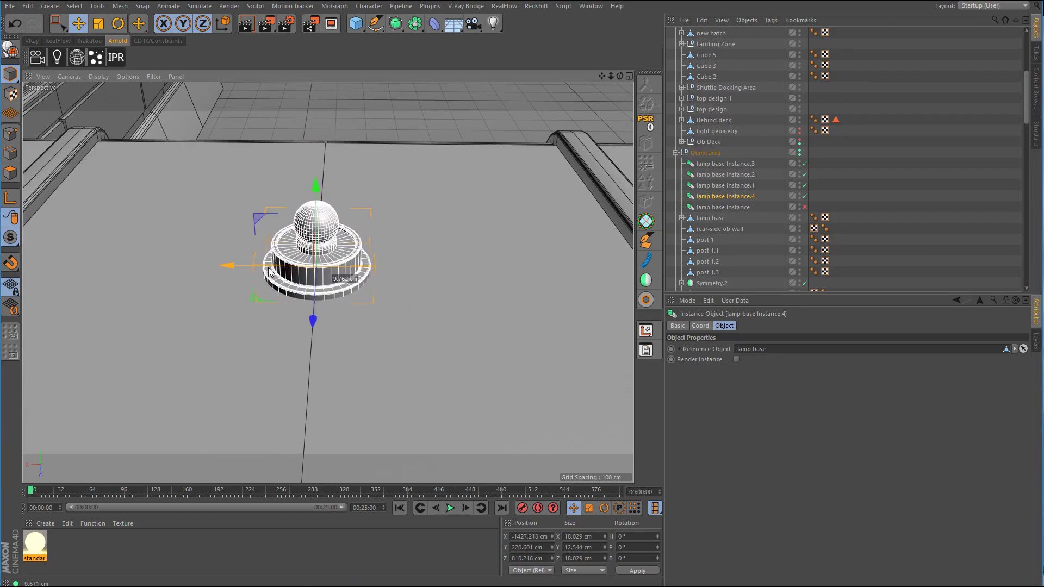
alt+right_drag(464, 248, 353, 294)
alt+drag(501, 280, 437, 262)
alt+middle_drag(506, 250, 434, 250)
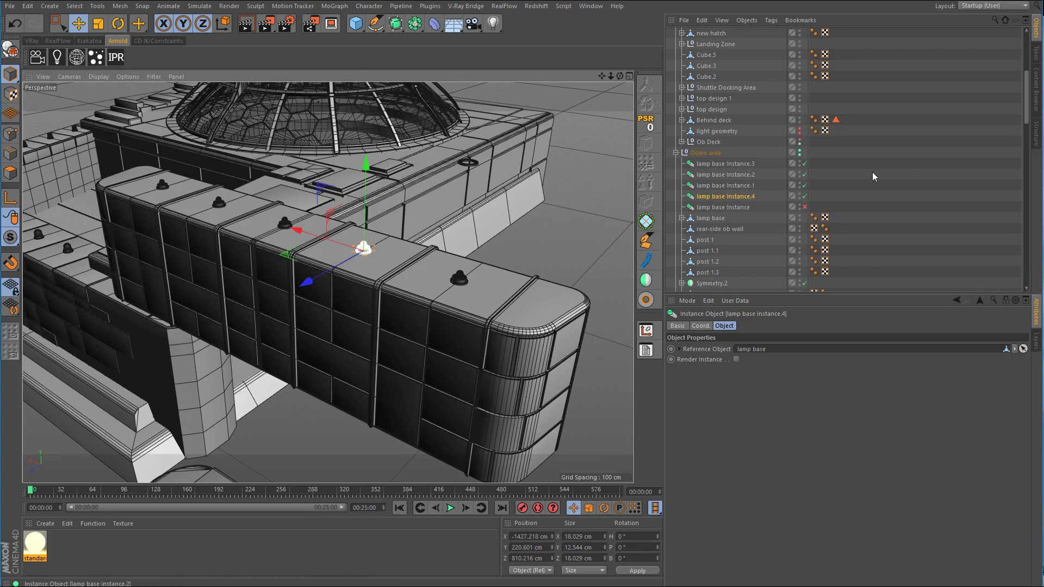
Step: Start an Arnold IPR preview of the lamp row, make the Levels object visible in it and shrink the preview window
scroll(832, 157, up, 5)
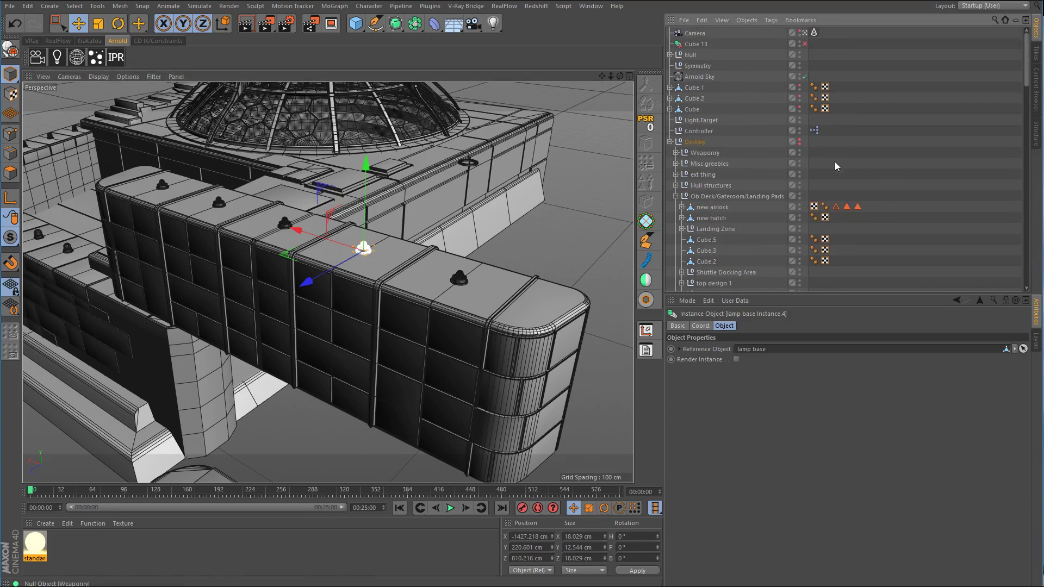
click(121, 63)
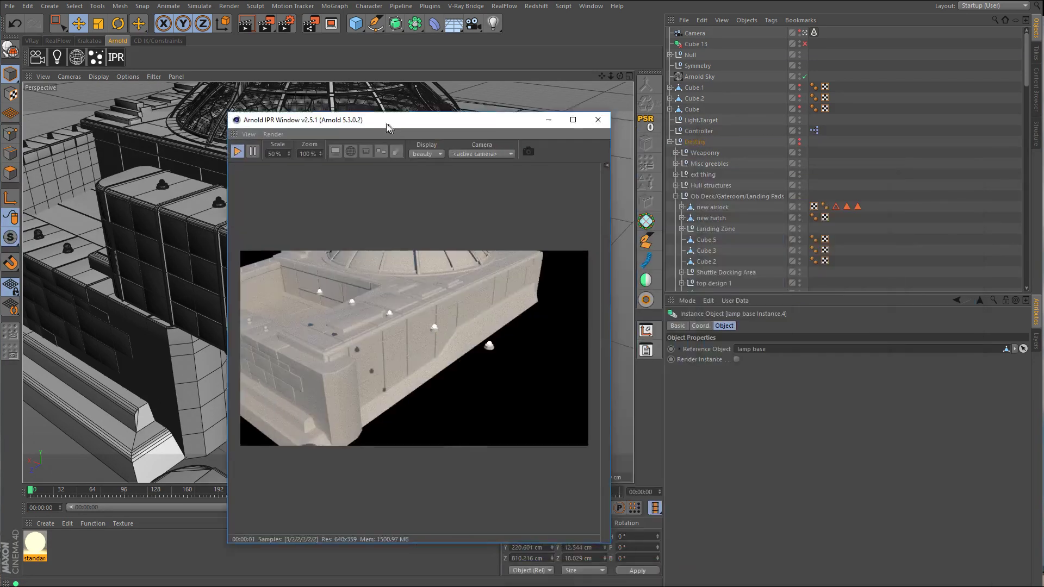
drag(382, 124, 355, 121)
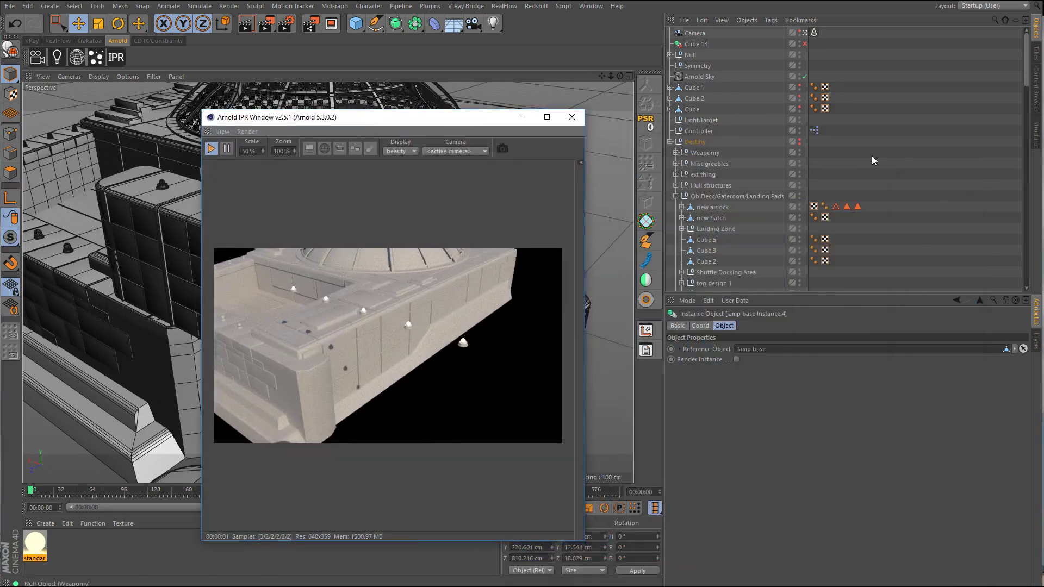
scroll(872, 156, down, 2)
scroll(873, 156, down, 5)
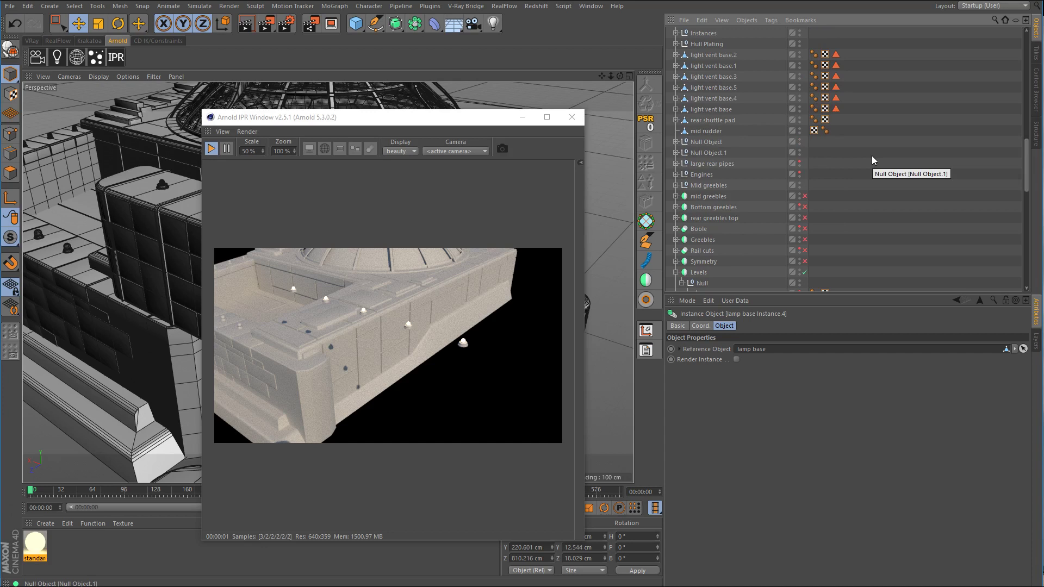
scroll(872, 156, down, 4)
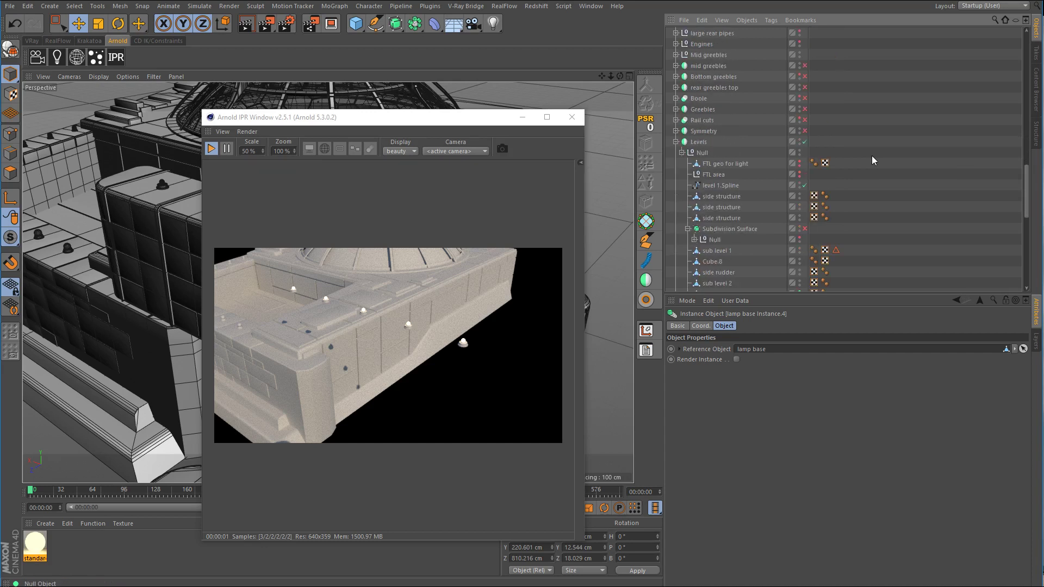
click(800, 144)
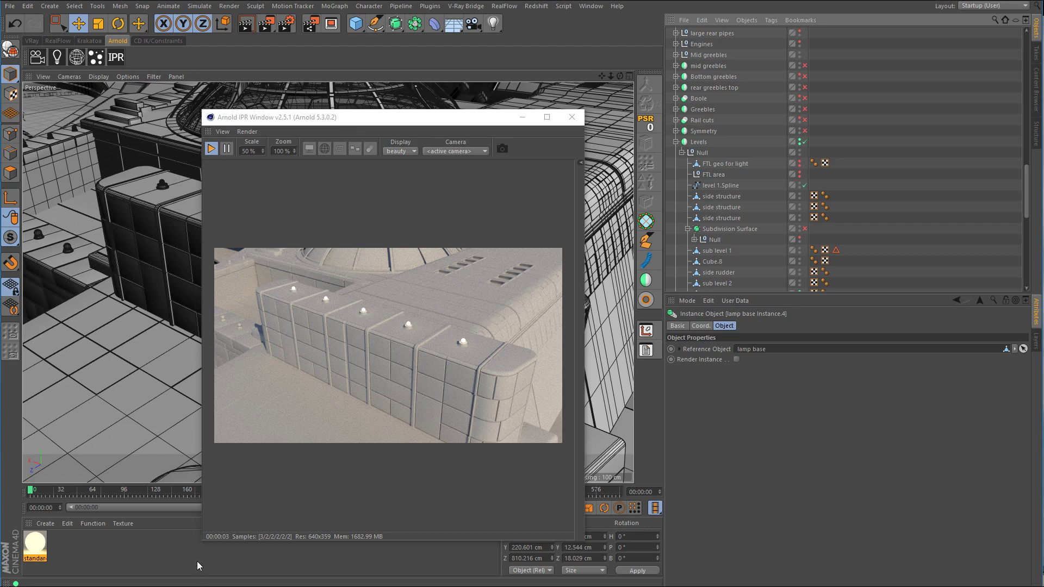
drag(203, 544, 199, 391)
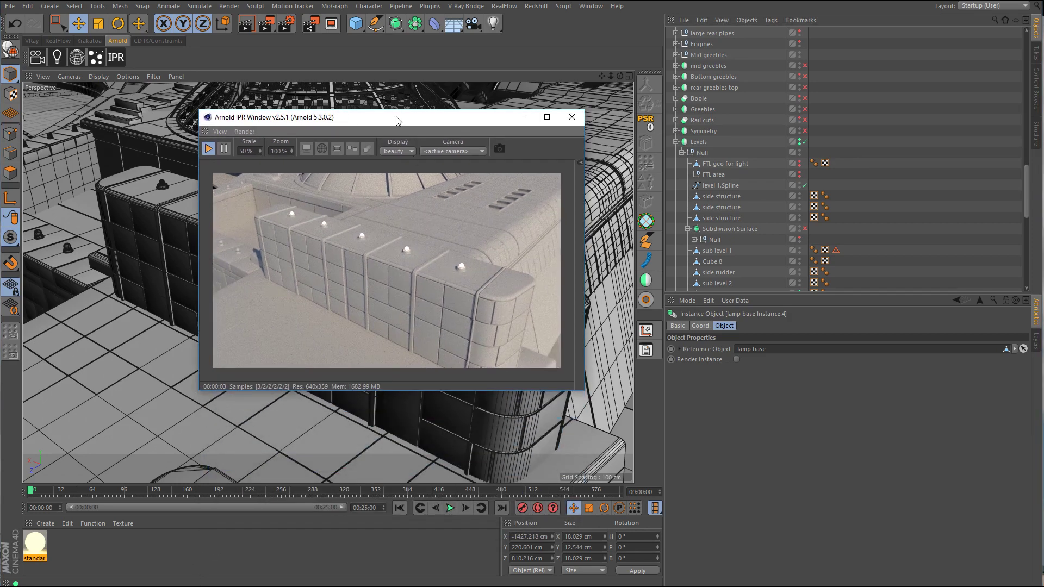
drag(397, 120, 809, 314)
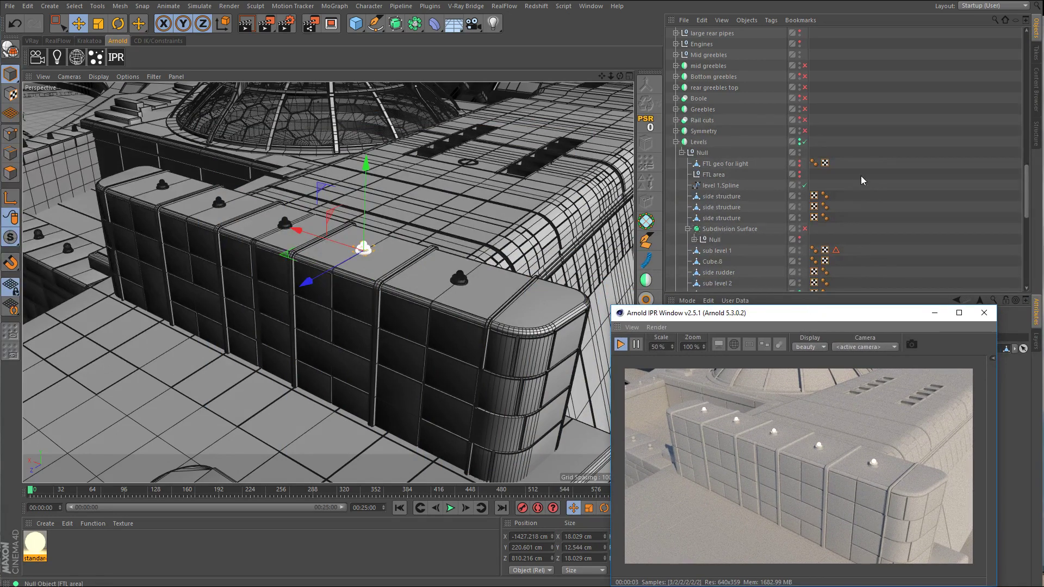
Step: Dim the Arnold Sky by setting its skydome exposure to 0 and intensity to 0.2
click(864, 175)
scroll(866, 172, up, 10)
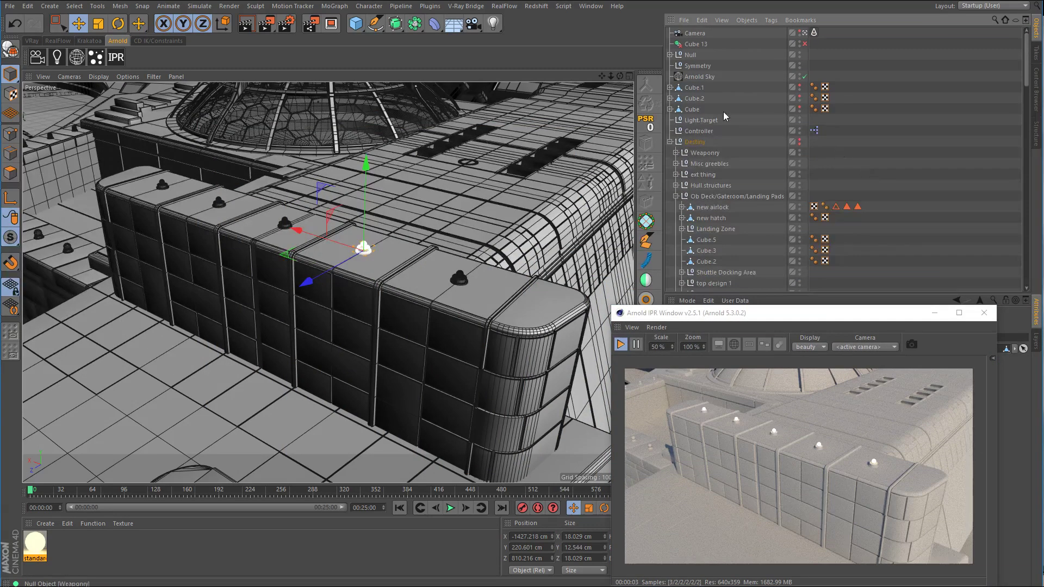
click(703, 77)
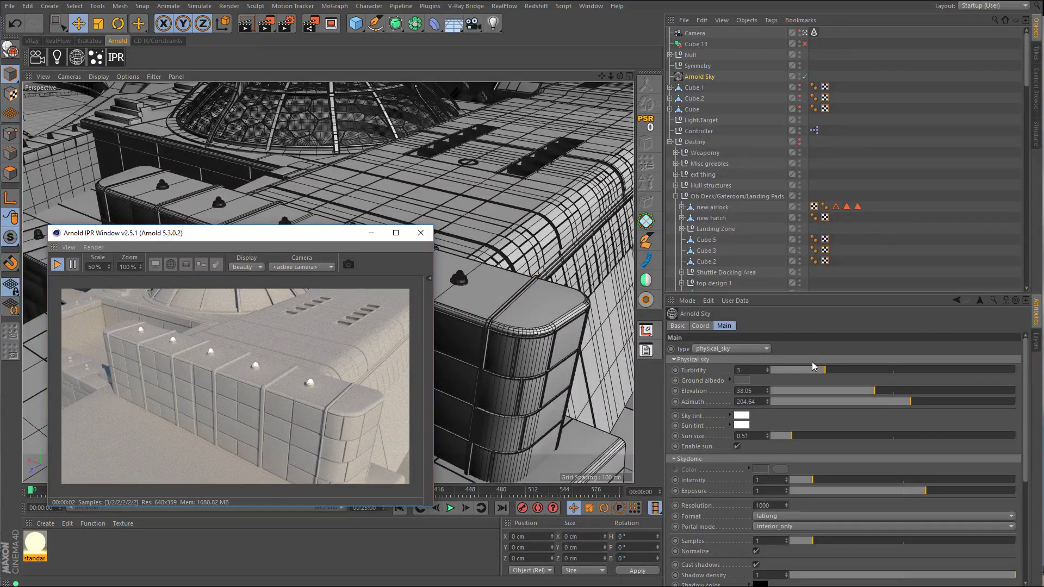
click(772, 493)
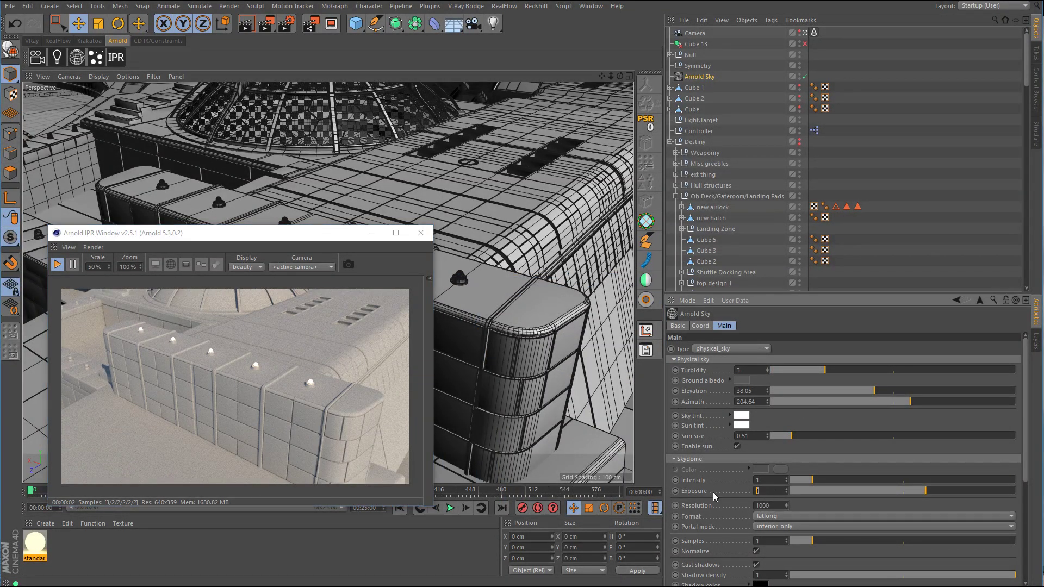
text(0)
key(Return)
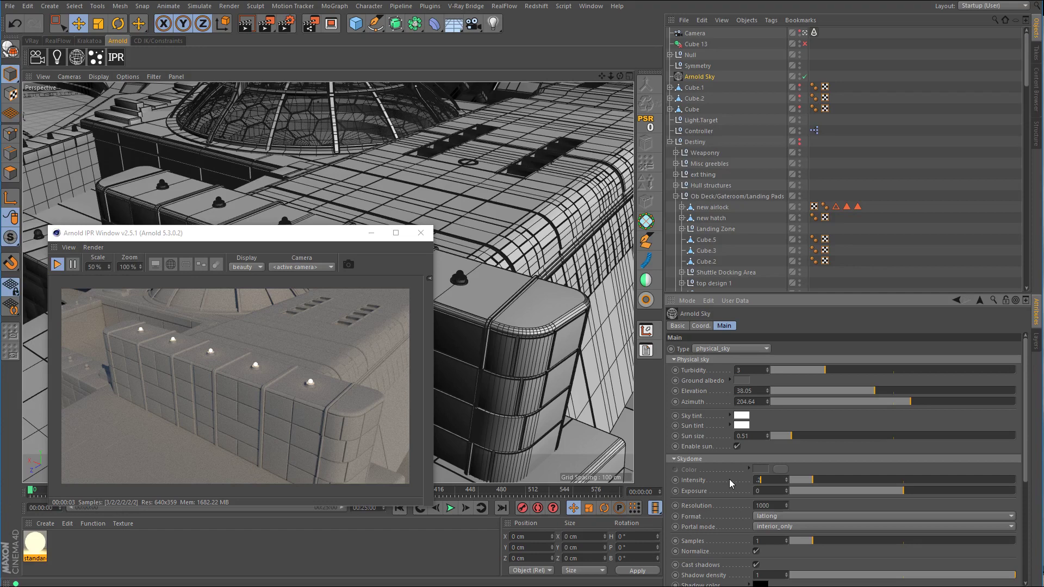
text(.2)
key(Return)
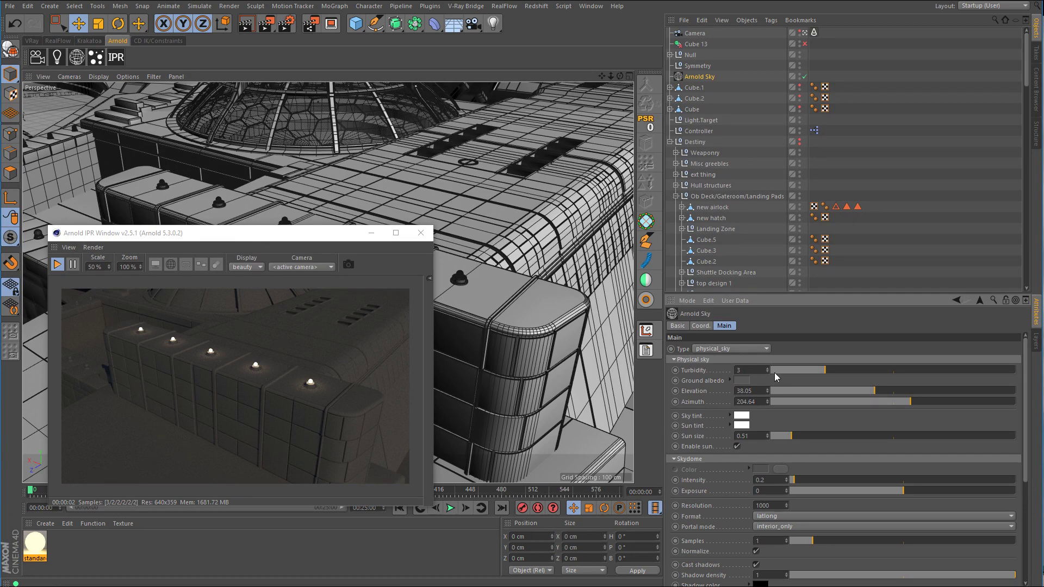
Step: Set the Arnold Sky's azimuth to about 122.26 and elevation to about 9.26, check the lamps in the IPR from further out, and close it
drag(912, 402, 797, 395)
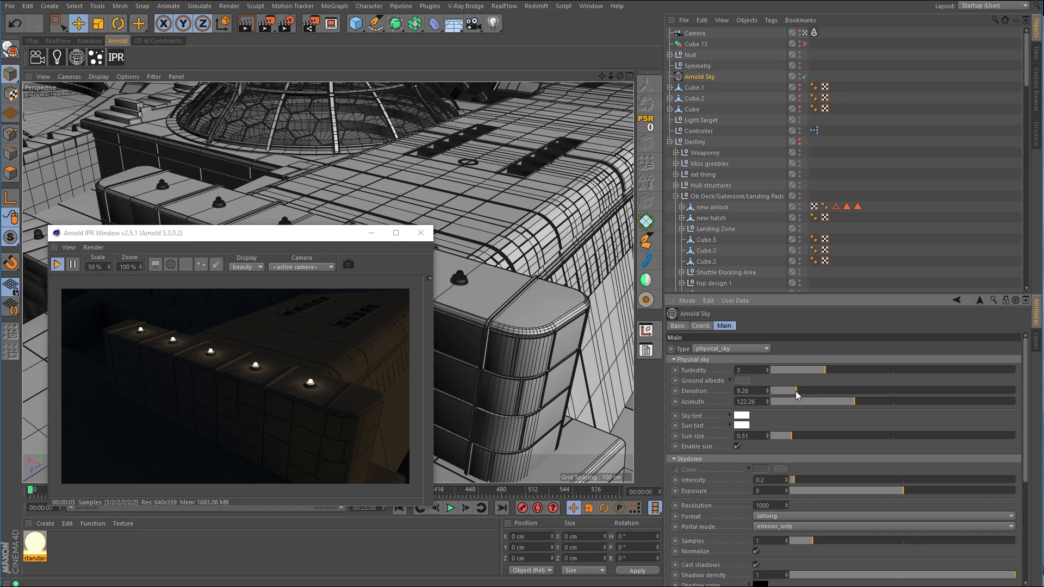
drag(233, 242, 730, 257)
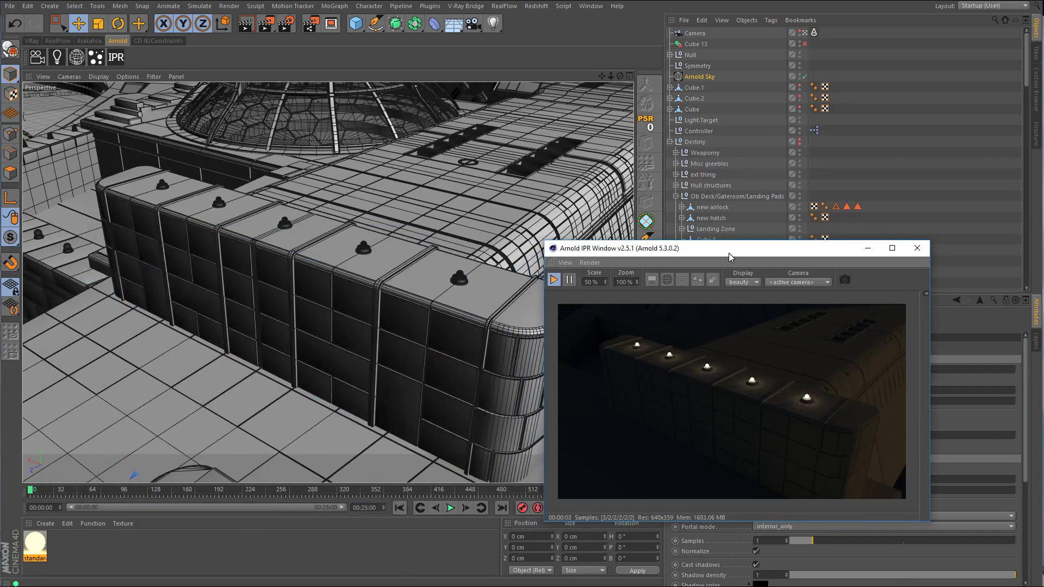
alt+right_drag(387, 274, 274, 318)
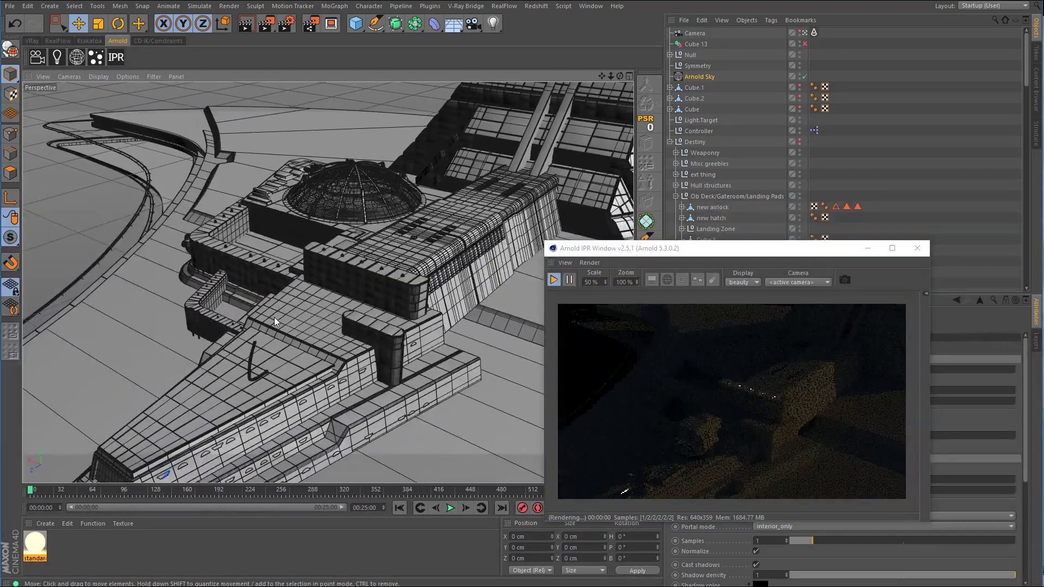
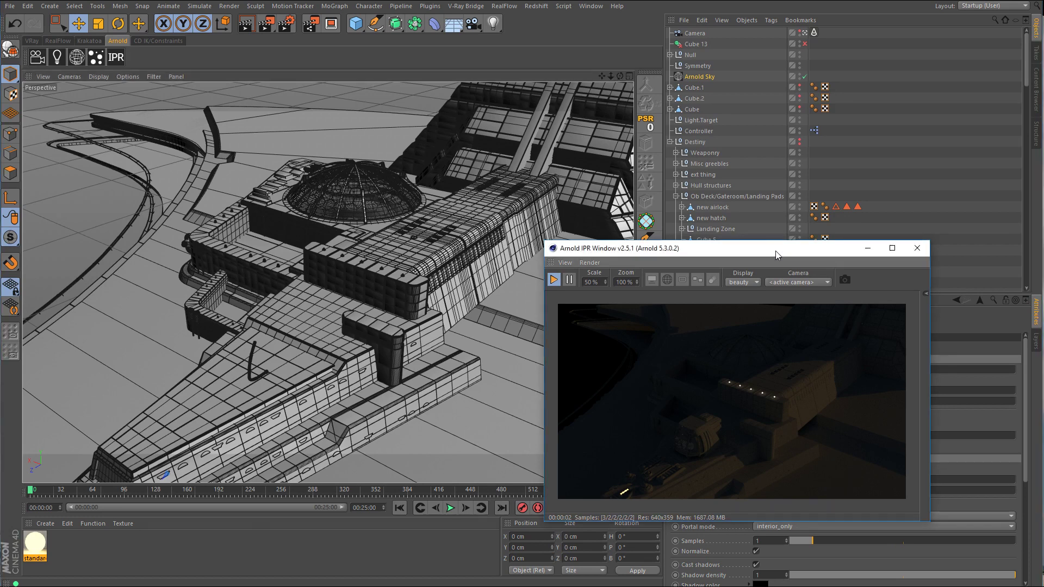
drag(776, 250, 424, 248)
click(567, 248)
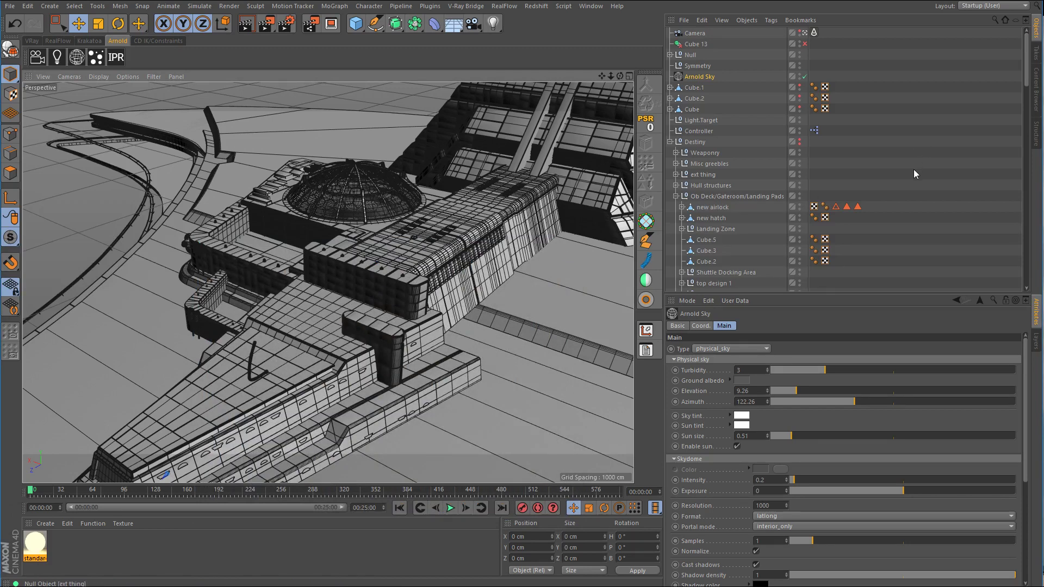
Step: Select the rear-side ob wall in the Dome area group and examine its rounded ends, top edges and sides up close
scroll(914, 174, down, 6)
scroll(913, 169, down, 10)
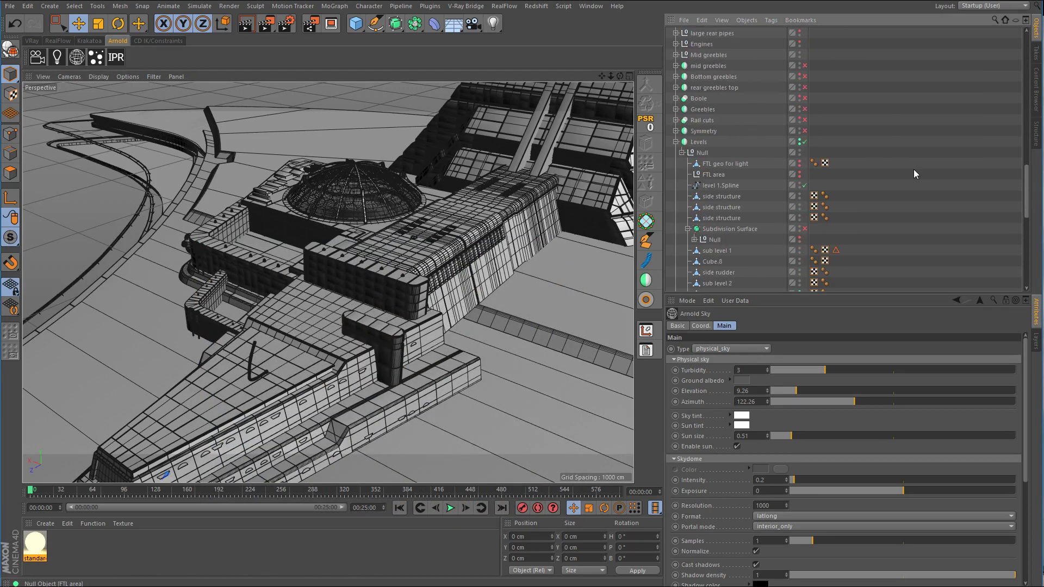
scroll(896, 179, up, 8)
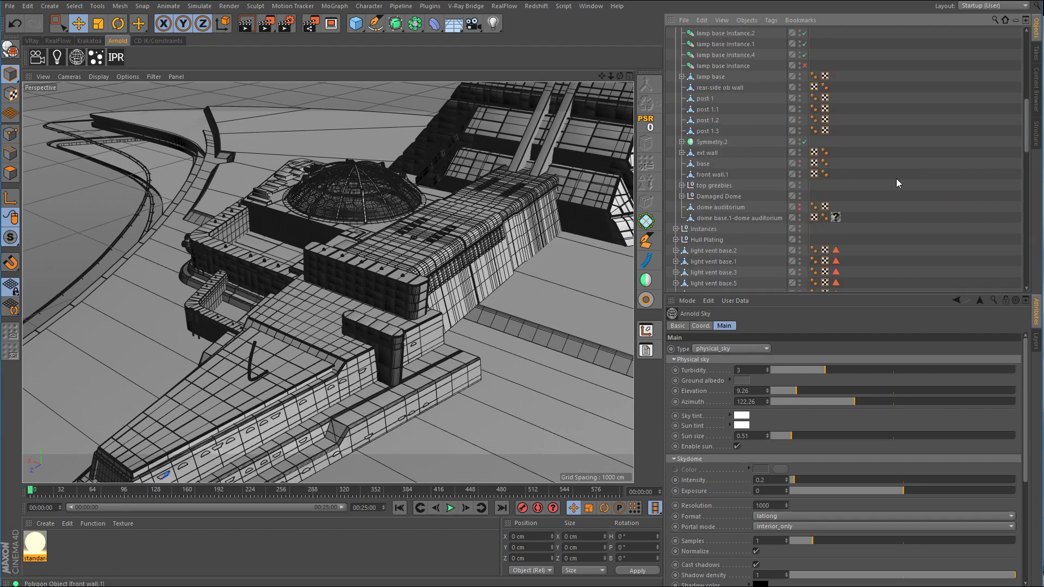
click(722, 87)
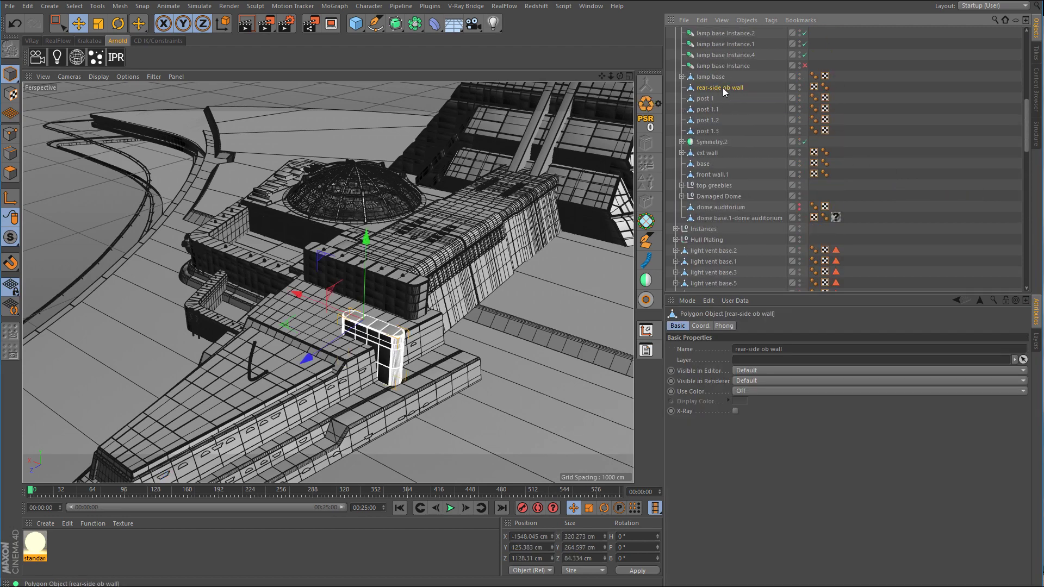
alt+drag(357, 349, 451, 350)
alt+right_drag(356, 348, 539, 317)
alt+drag(539, 316, 424, 334)
alt+right_drag(424, 334, 523, 311)
mouse_move(266, 301)
alt+right_down()
mouse_move(286, 301)
mouse_move(268, 311)
alt+right_up()
alt+drag(376, 356, 377, 312)
mouse_move(378, 313)
alt+right_down()
mouse_move(385, 271)
mouse_move(383, 325)
alt+right_up()
alt+drag(382, 325, 378, 361)
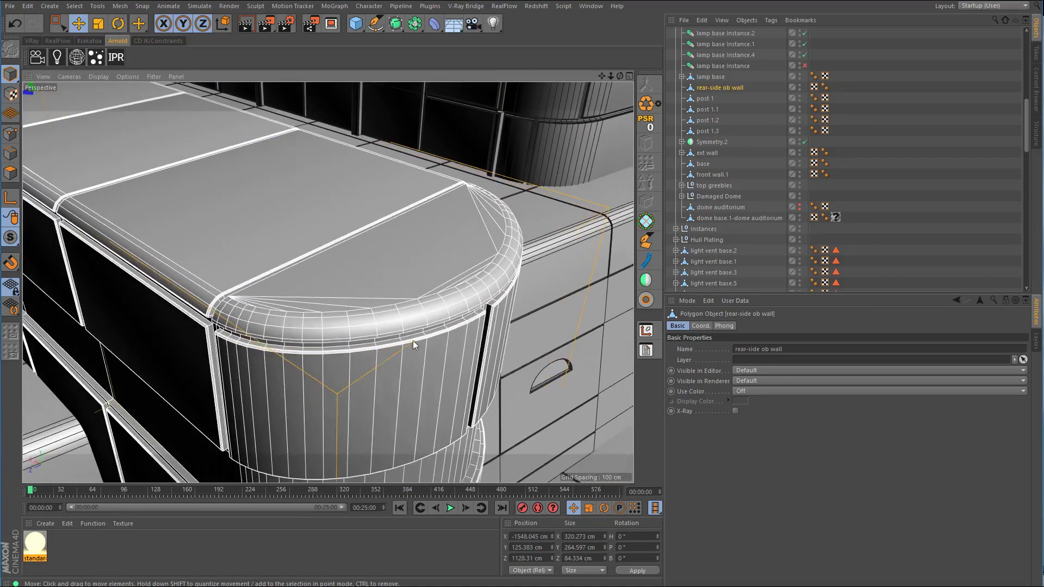
alt+right_drag(415, 343, 382, 357)
alt+drag(382, 356, 434, 346)
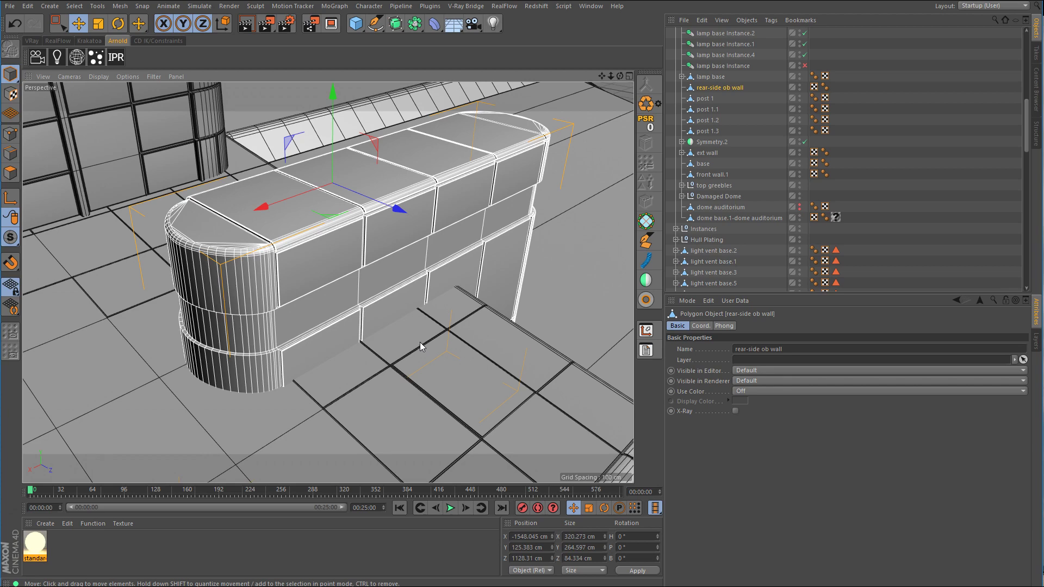
alt+drag(420, 342, 404, 334)
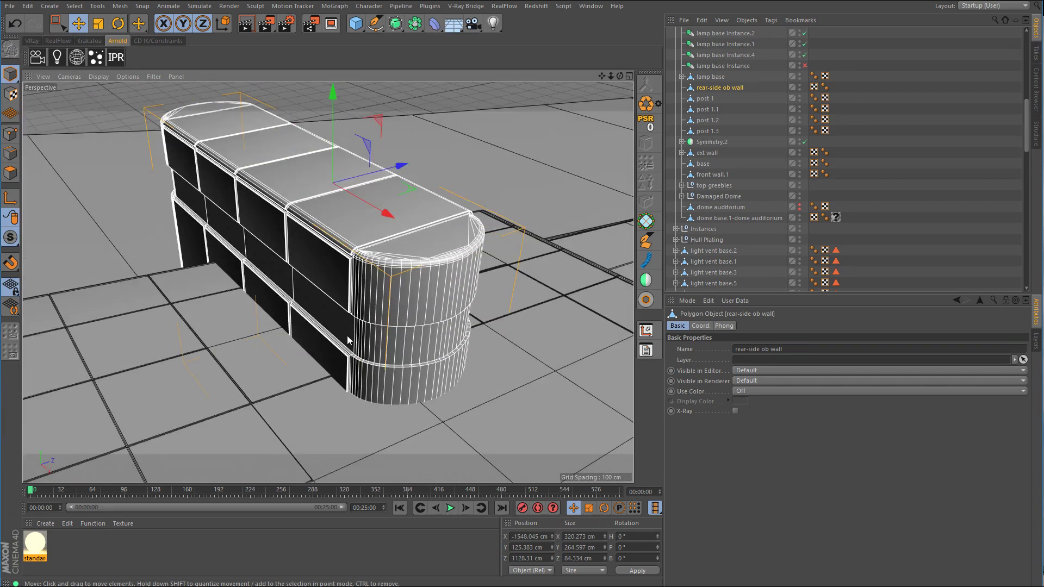
Step: Set the Phong angle of the rear-side ob wall's Phong tag to 80 degrees
alt+right_drag(367, 360, 394, 376)
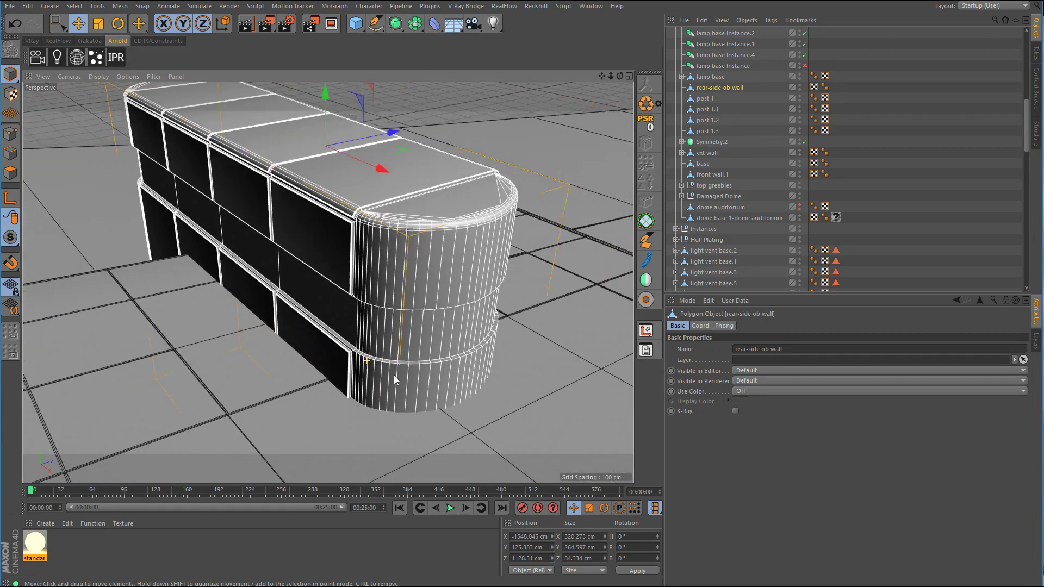
click(825, 87)
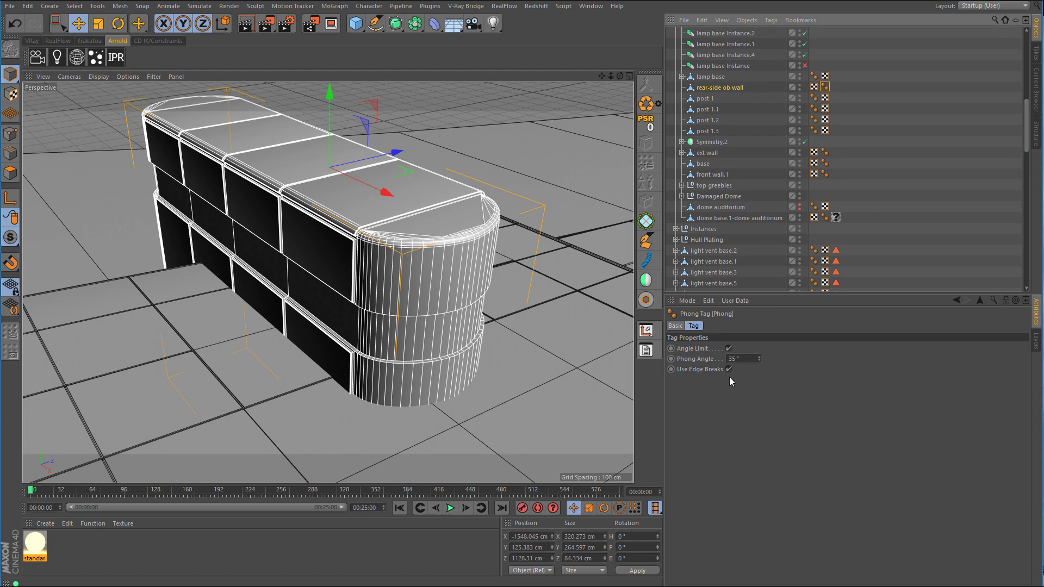
click(734, 358)
text(80)
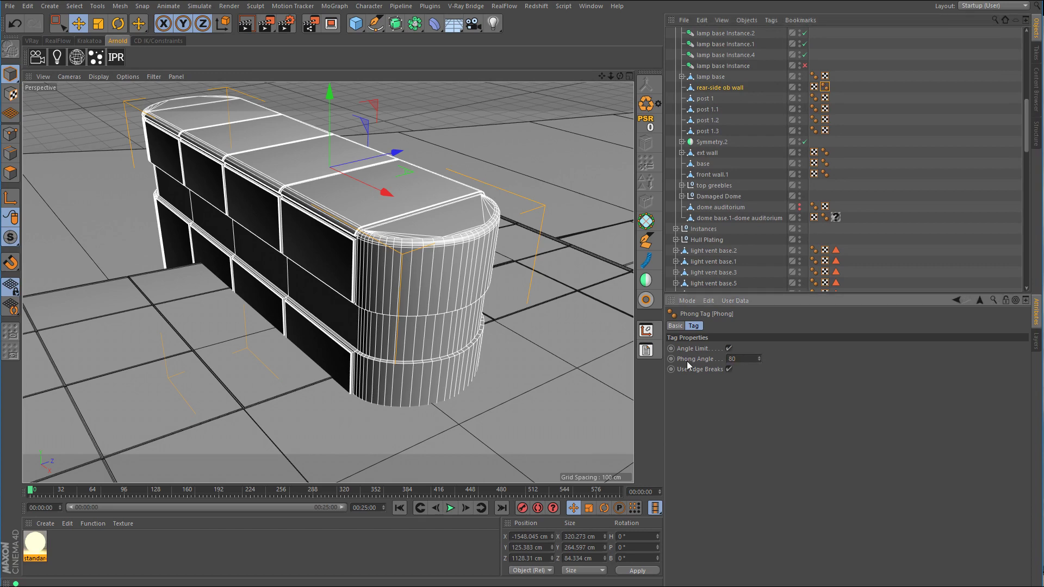
Step: In polygon mode, select the large top cap polygon and its first thin triangles at the rear-side ob wall's near rounded end
click(10, 173)
drag(60, 25, 76, 35)
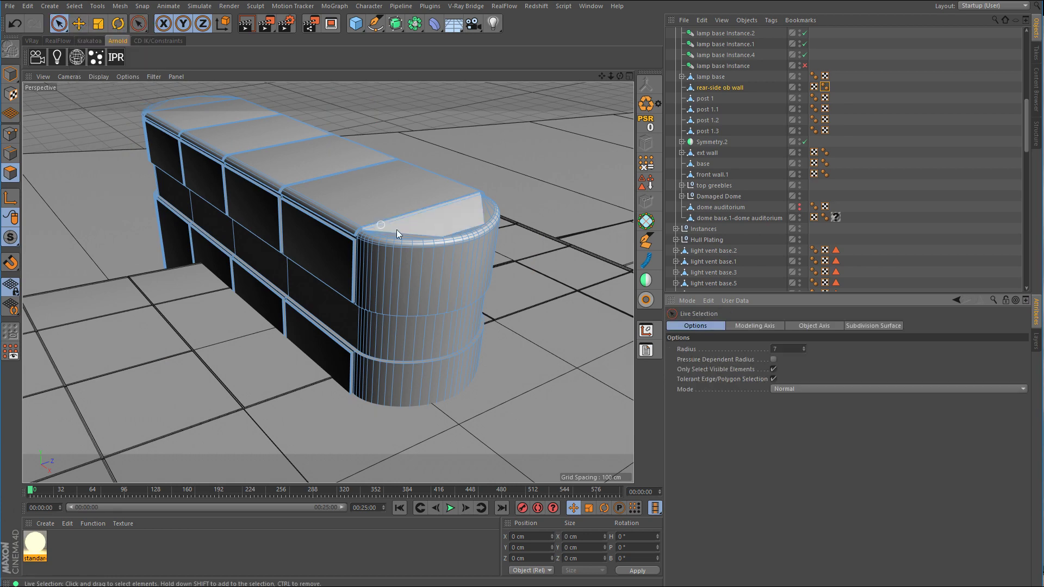
scroll(422, 255, up, 5)
alt+right_drag(499, 243, 511, 241)
alt+right_drag(326, 279, 384, 272)
drag(288, 230, 252, 267)
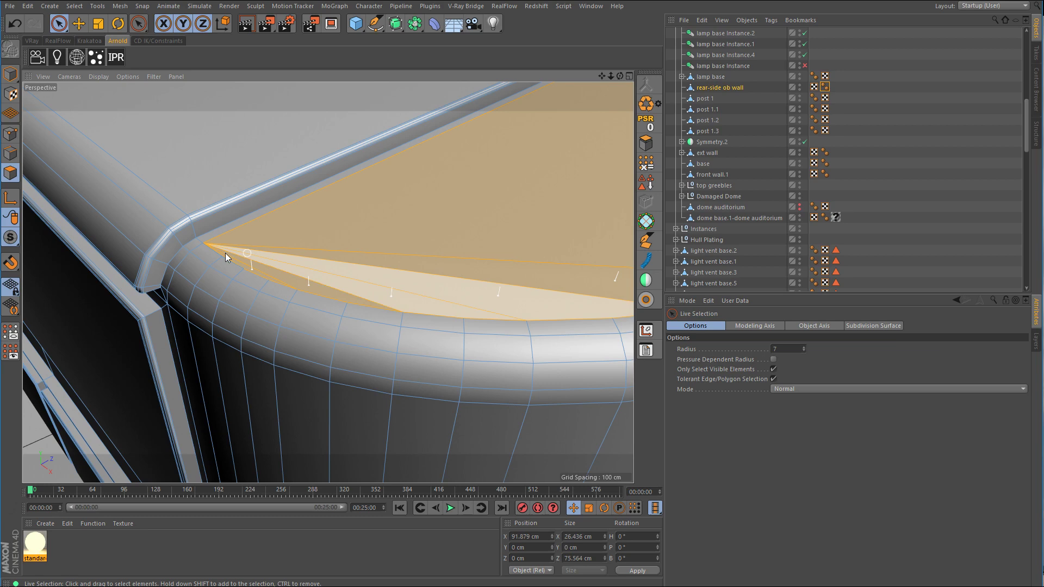
alt+right_drag(225, 253, 279, 254)
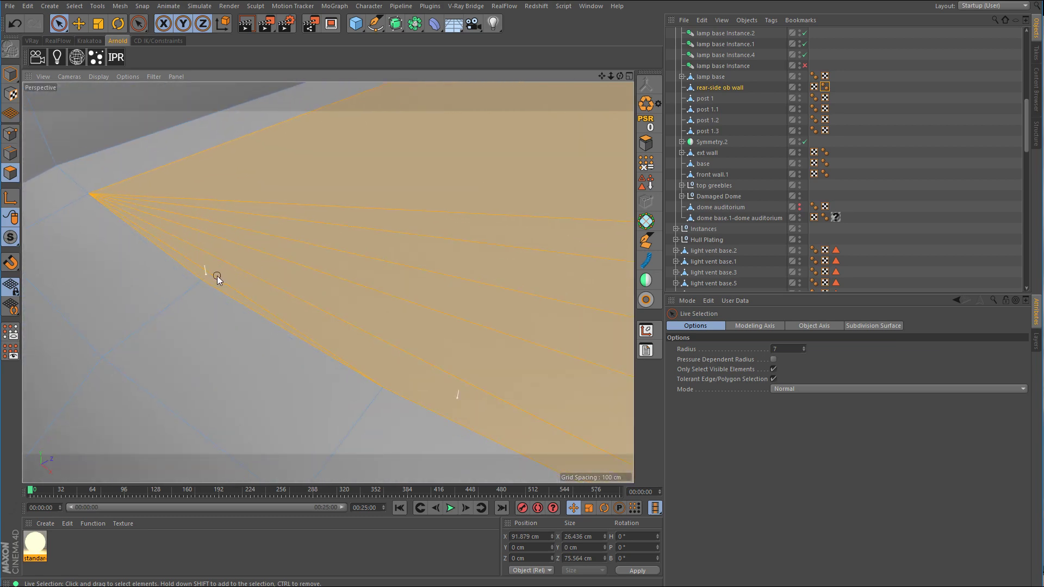
alt+right_drag(347, 254, 283, 275)
alt+middle_drag(585, 195, 341, 212)
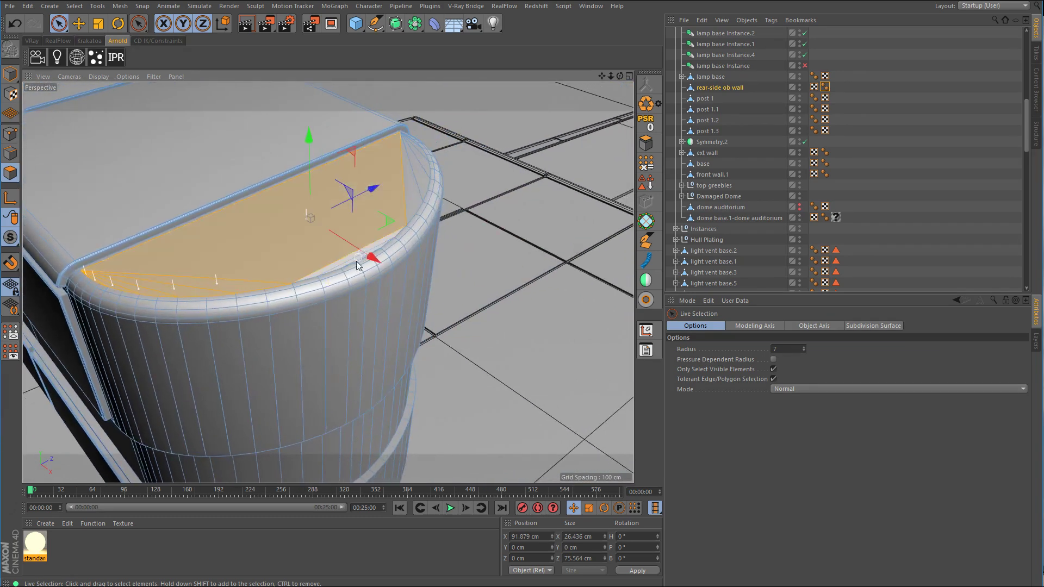
Step: Add the remaining cap triangles along the curved edge to the selection, leaving out the polygons of the rounded rim
alt+right_drag(361, 262, 436, 252)
shift+drag(368, 216, 386, 249)
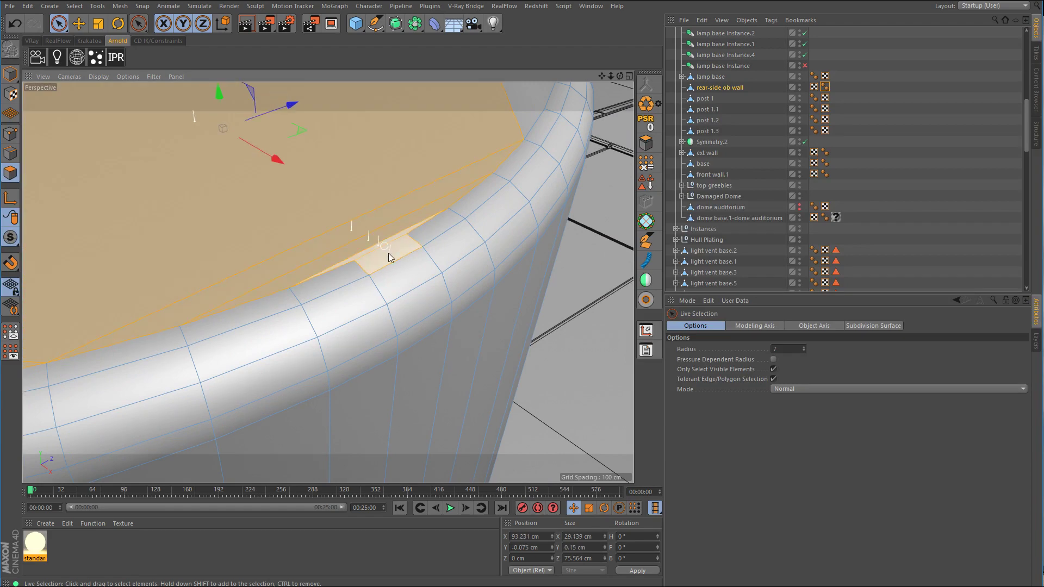
ctrl+click(388, 253)
alt+drag(479, 242, 410, 271)
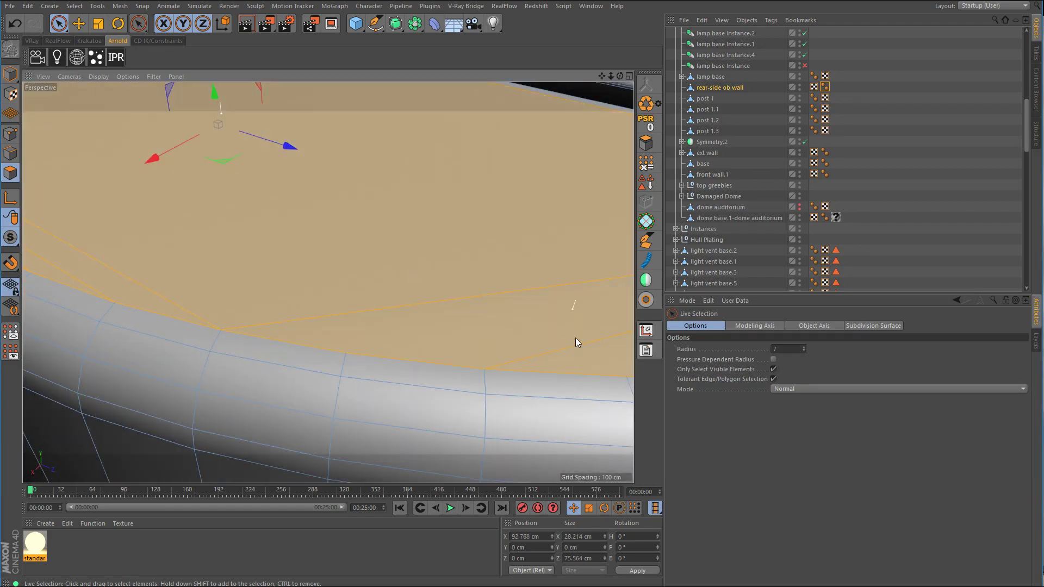
alt+drag(575, 338, 621, 187)
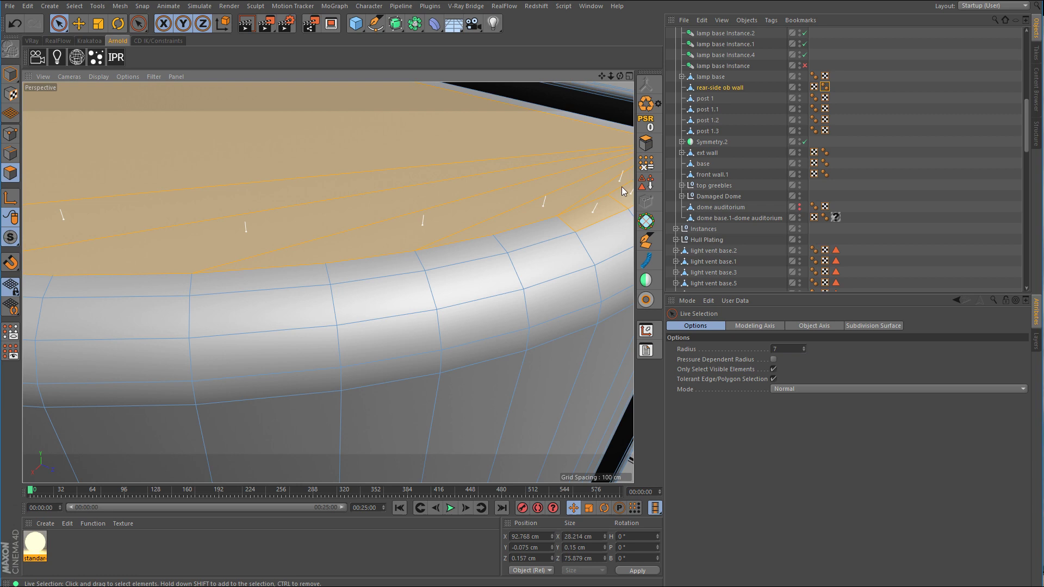
alt+middle_drag(622, 187, 344, 269)
mouse_move(344, 269)
alt+mouse_down()
mouse_move(278, 252)
mouse_move(324, 261)
mouse_move(313, 268)
alt+mouse_up()
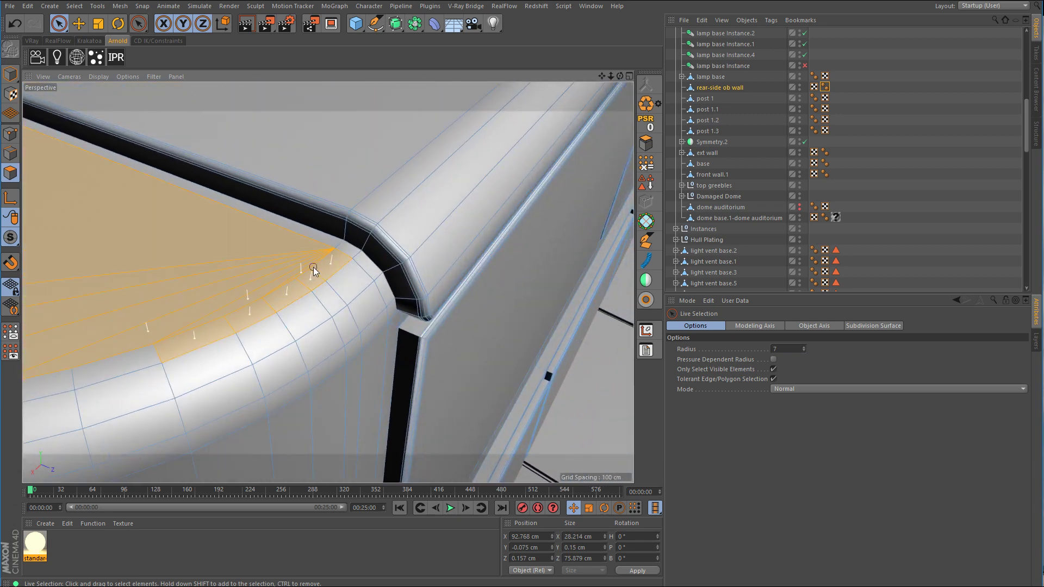
ctrl+drag(210, 329, 206, 331)
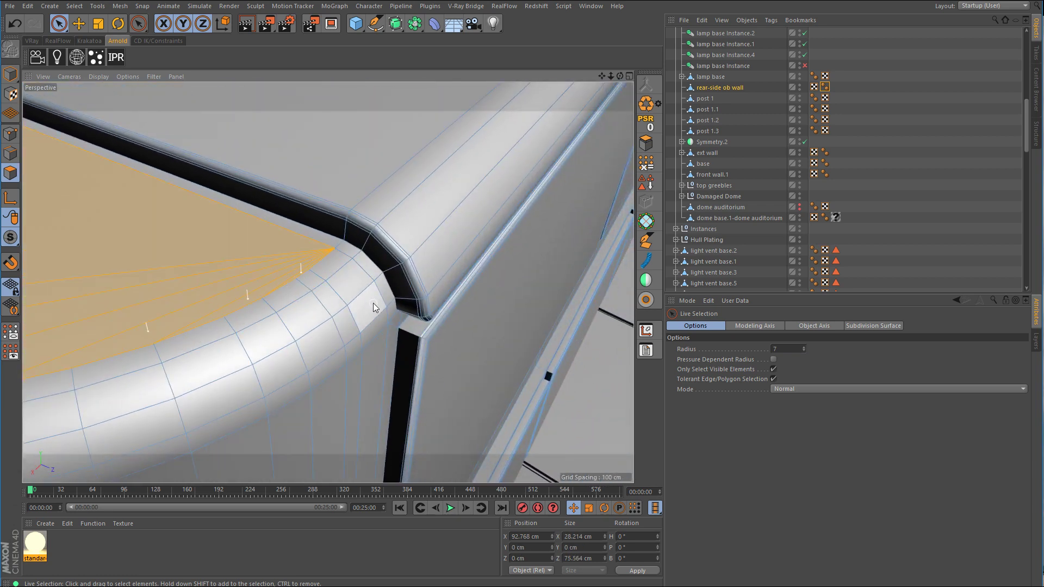
Step: Delete the selected cap polygons and fill the opening with a single polygon using Close Polygon Hole
key(Delete)
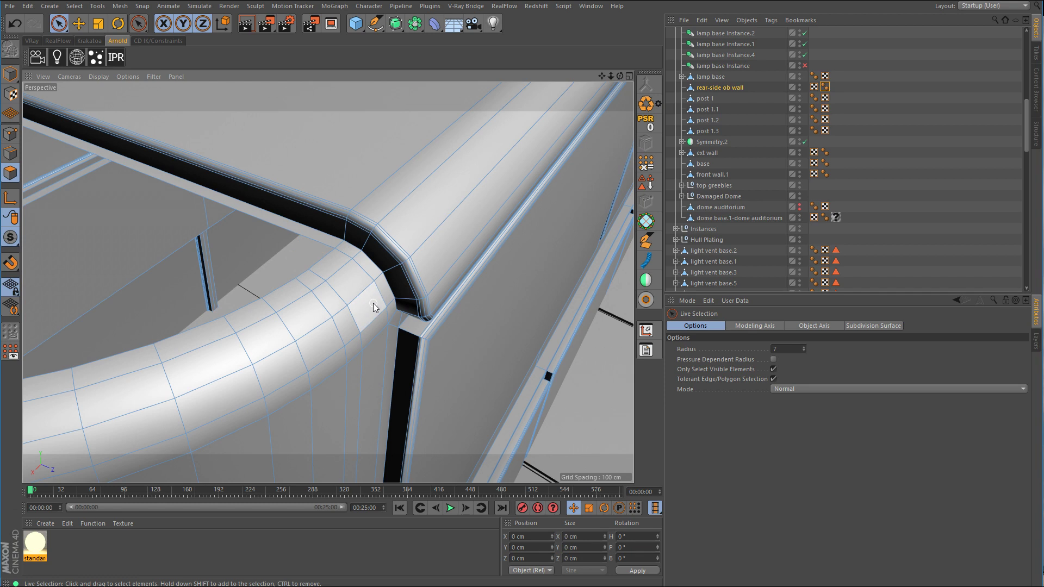
right_click(341, 235)
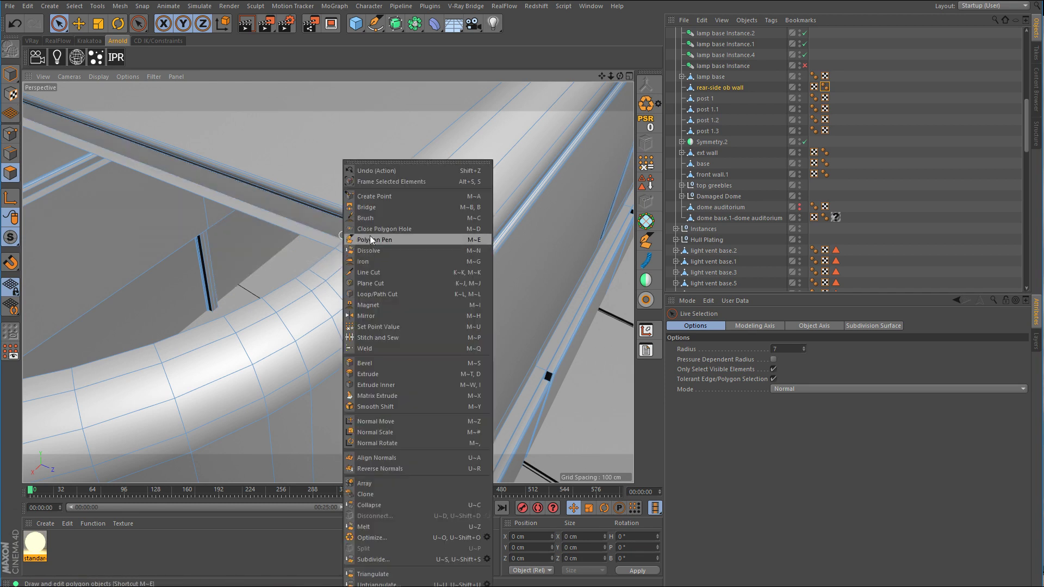
click(384, 229)
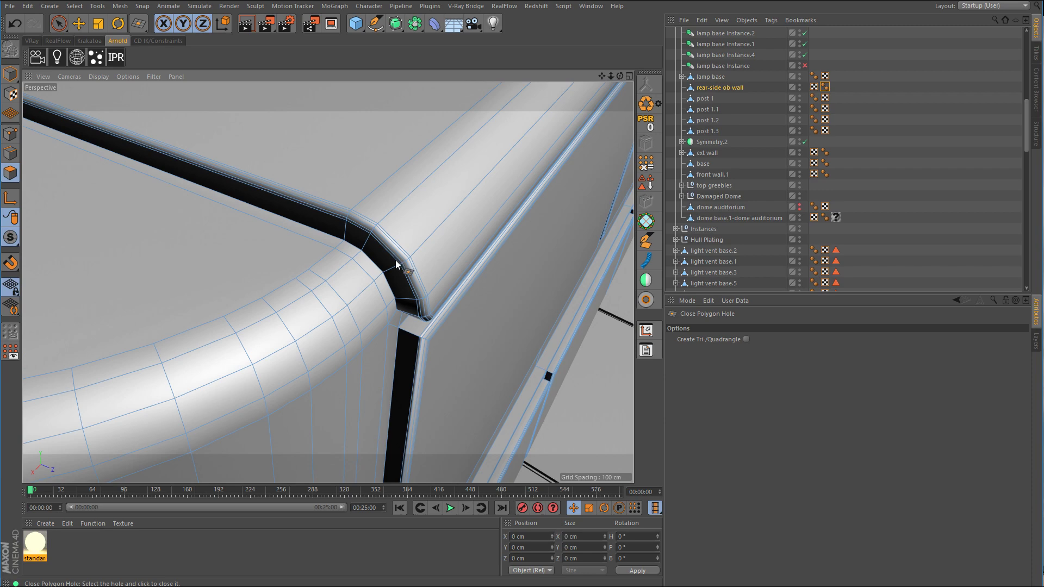
scroll(395, 261, down, 10)
Step: In point mode, examine the corner points where the panel seams meet the rounded end of the rear-side ob wall
alt+drag(264, 282, 424, 267)
alt+right_drag(446, 243, 539, 240)
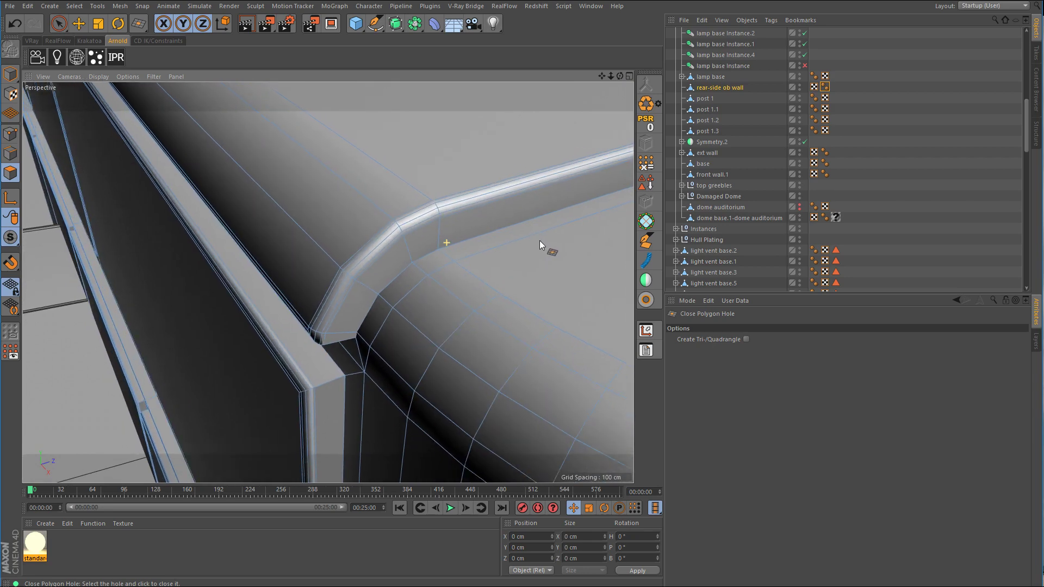
click(11, 134)
click(59, 24)
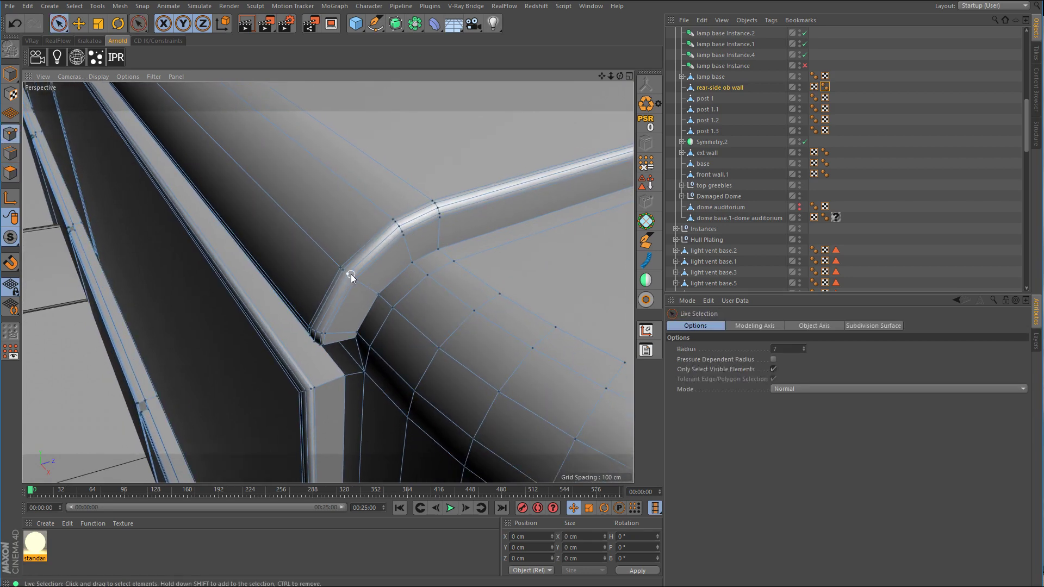
click(351, 277)
alt+drag(359, 275, 422, 175)
alt+drag(344, 340, 377, 299)
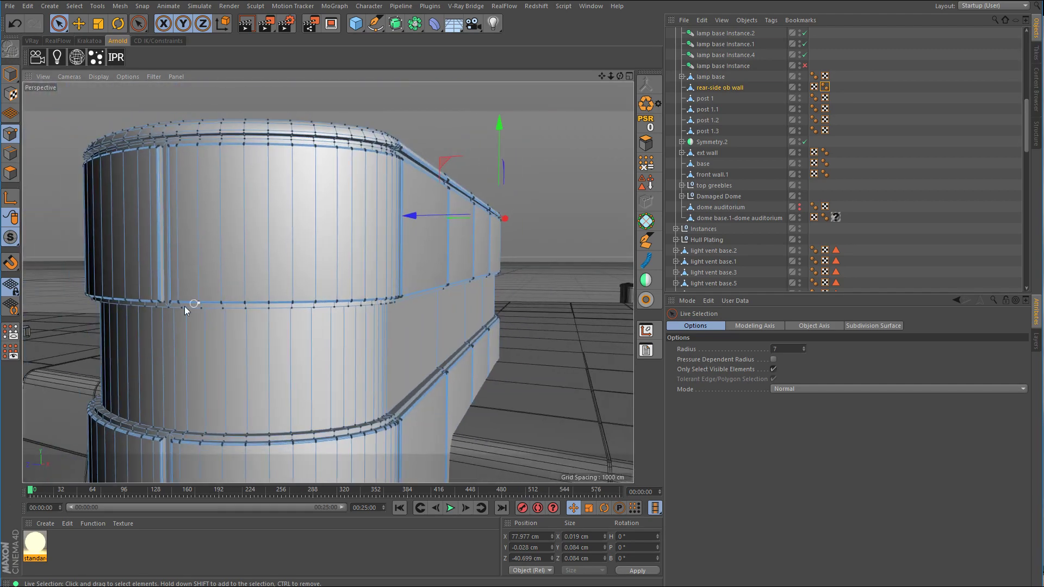
scroll(195, 301, up, 5)
click(166, 285)
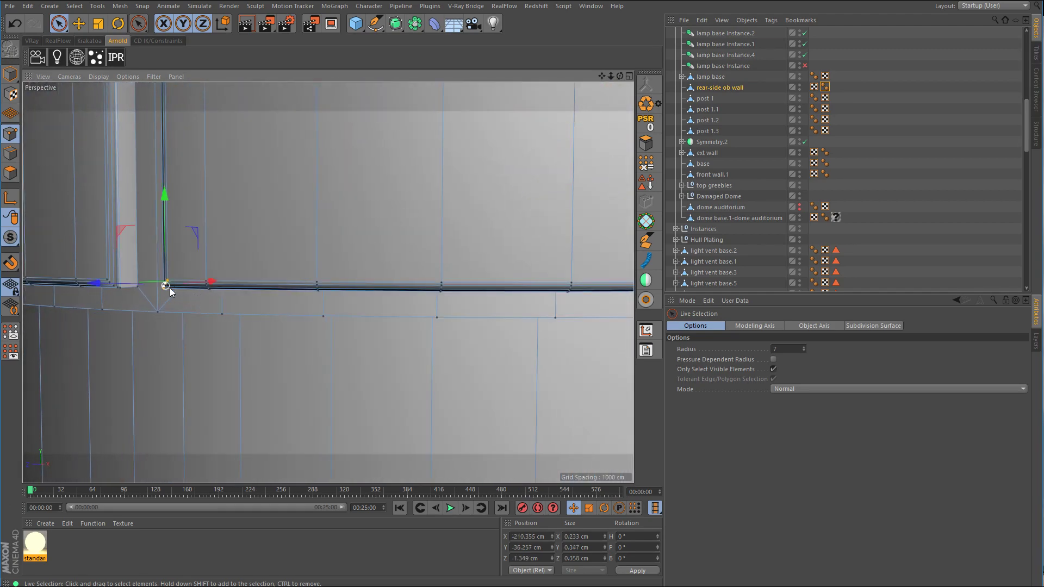
alt+drag(170, 289, 391, 219)
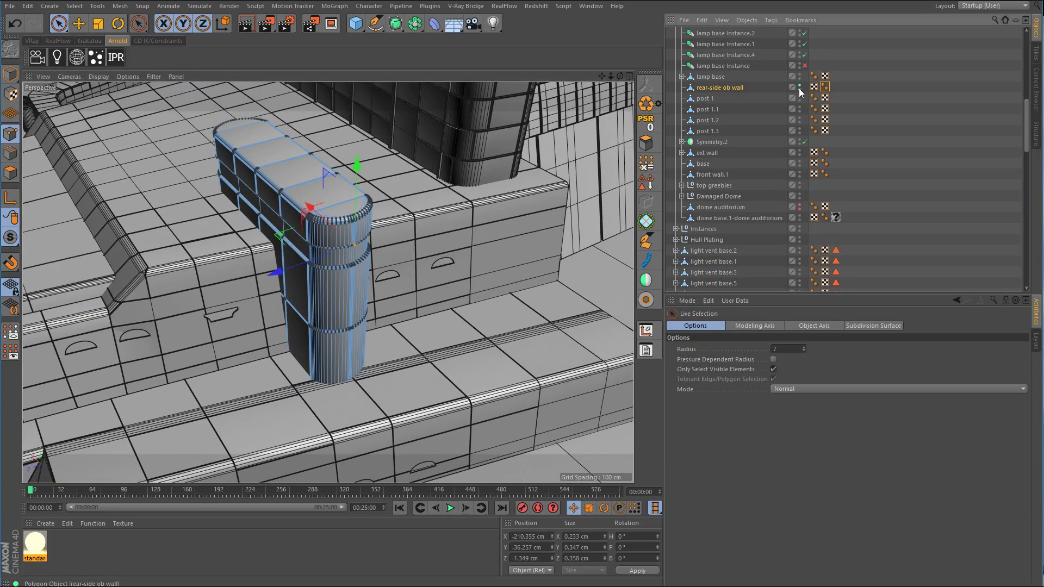
Step: Disable the Symmetry.2 object and delete the question-mark tag from dome base.1-dome auditorium
click(804, 142)
click(835, 217)
key(Delete)
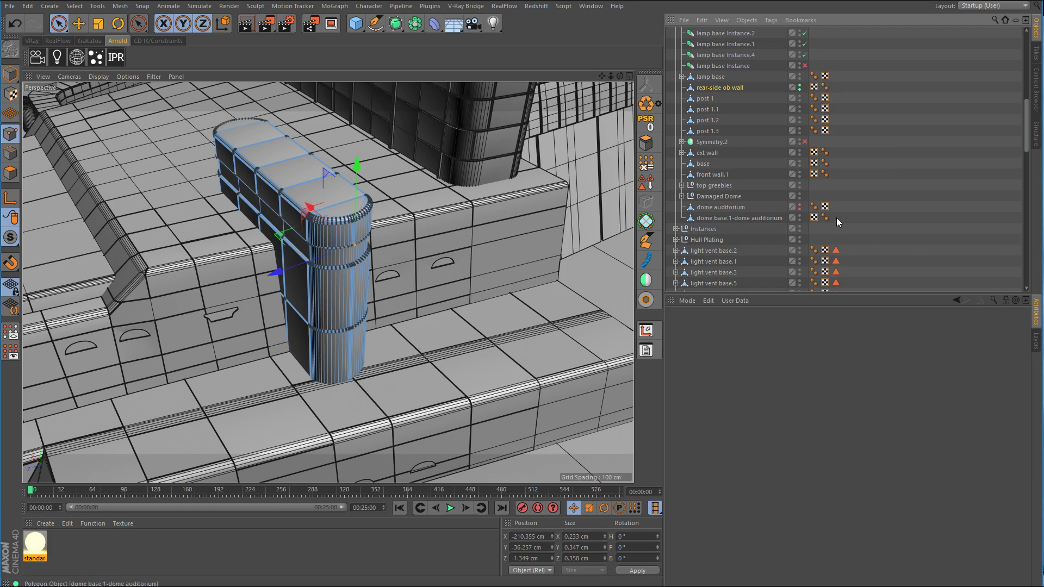
Step: Clear the forced visibility of the Dome area group and switch off the Levels object
scroll(853, 216, up, 6)
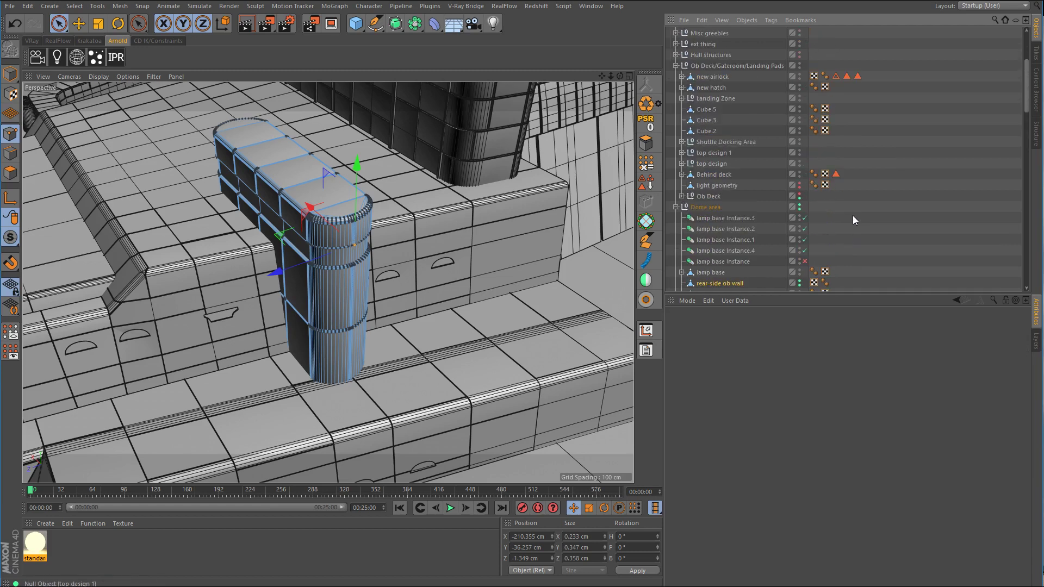
scroll(850, 192, up, 2)
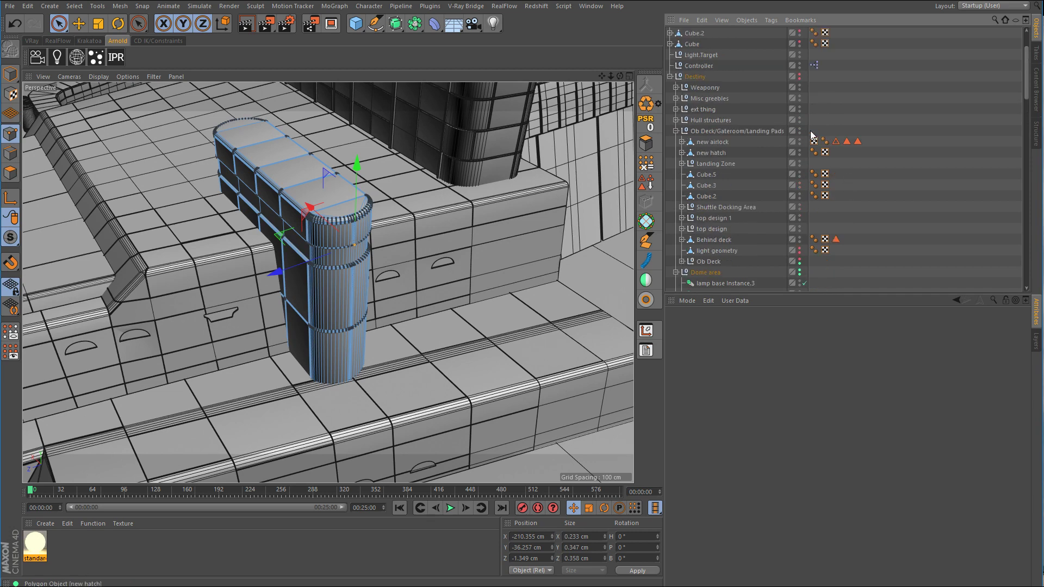
scroll(884, 198, down, 2)
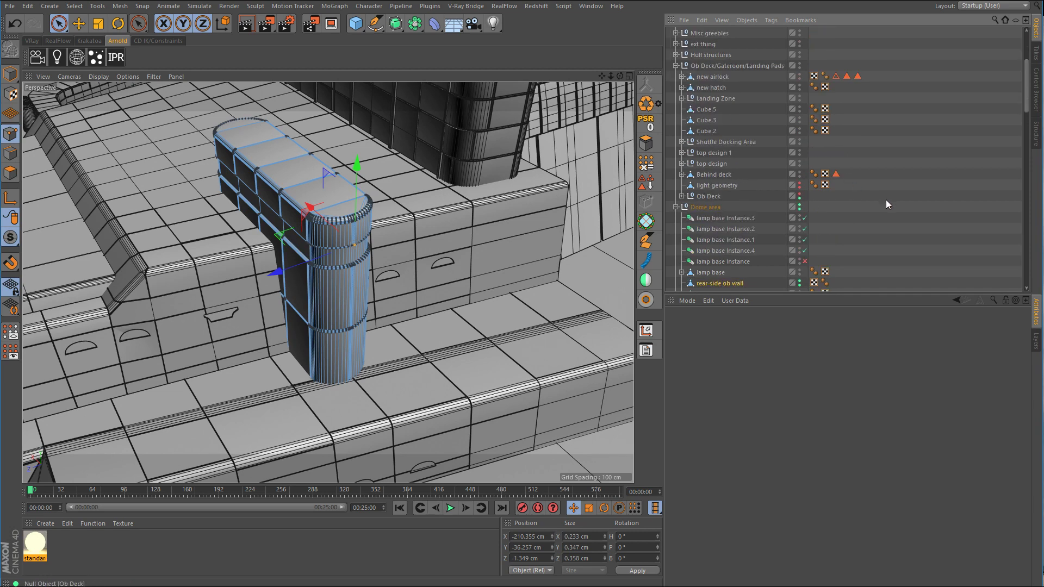
click(798, 206)
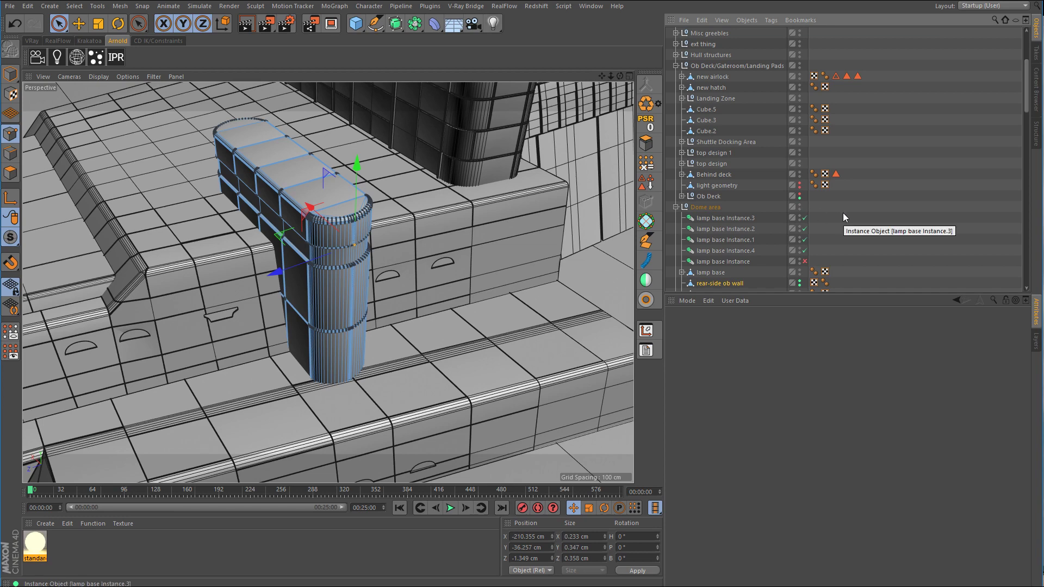
scroll(869, 217, up, 2)
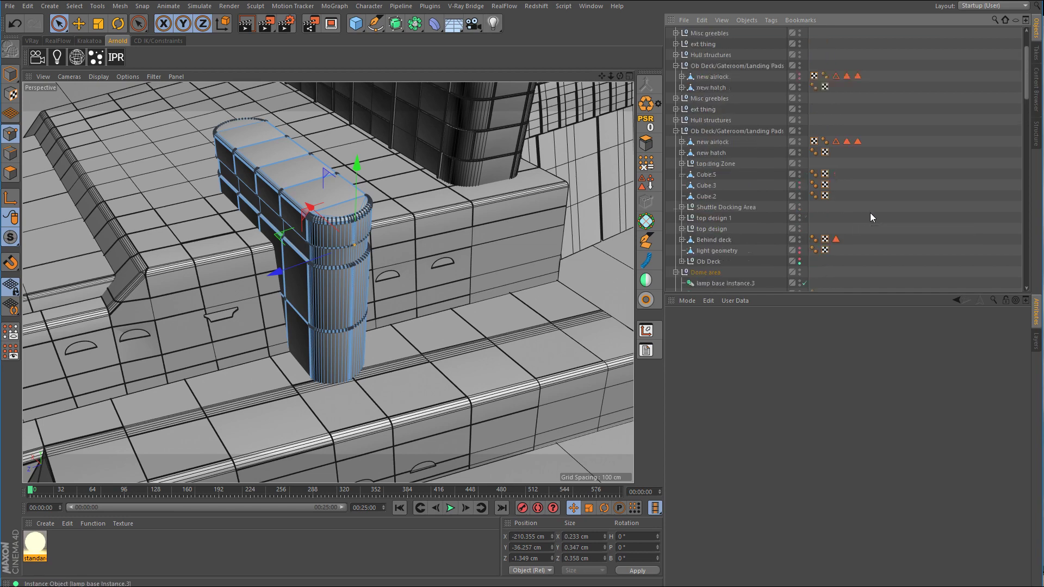
scroll(870, 217, down, 2)
scroll(869, 218, down, 4)
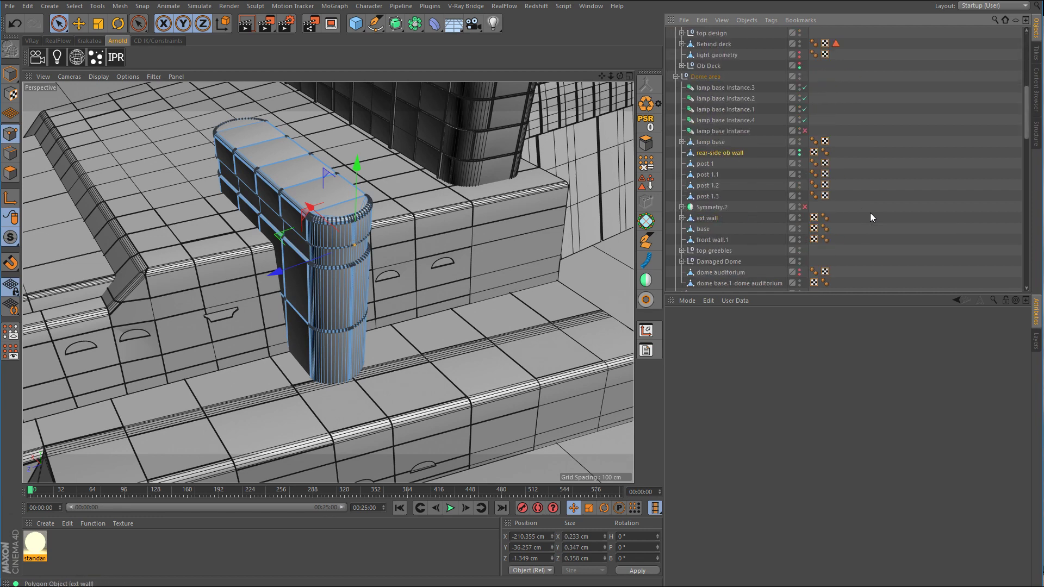
scroll(870, 213, down, 12)
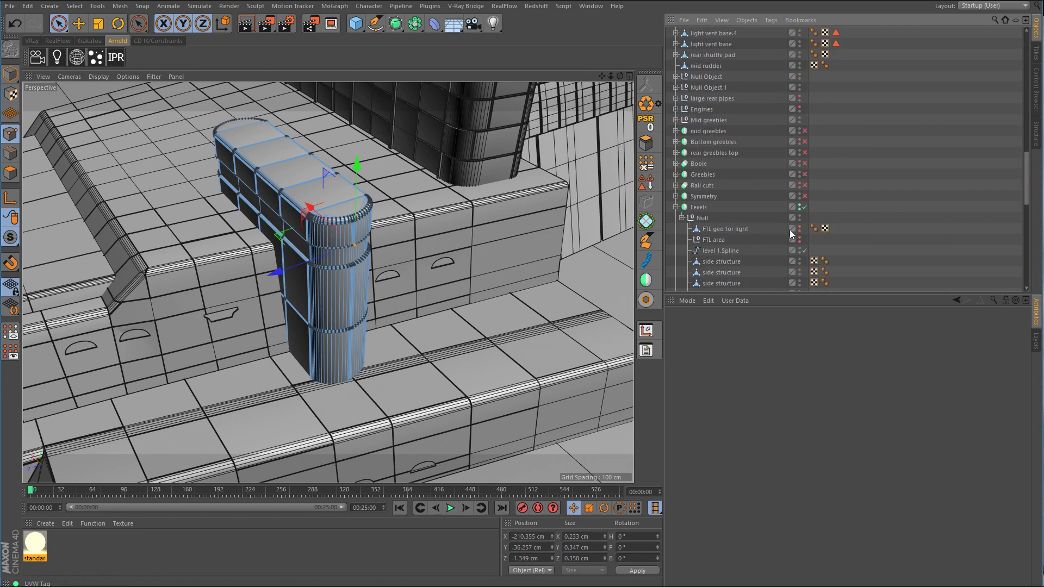
click(798, 207)
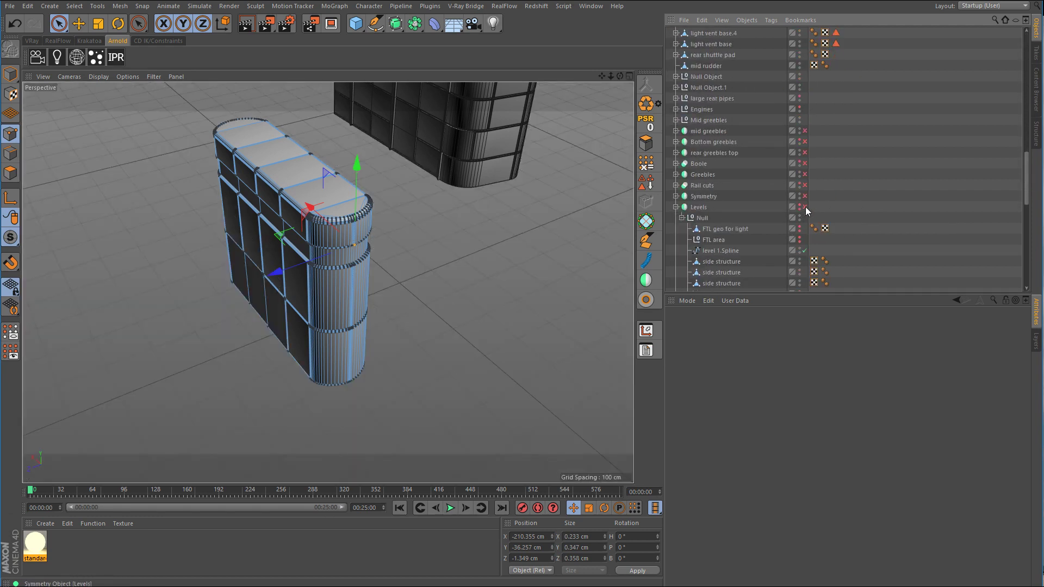
Step: Frame the rear-side ob wall in the Top view and reselect it in model mode with the Move tool
mouse_move(463, 265)
alt+mouse_down()
mouse_move(535, 240)
mouse_move(456, 265)
alt+mouse_up()
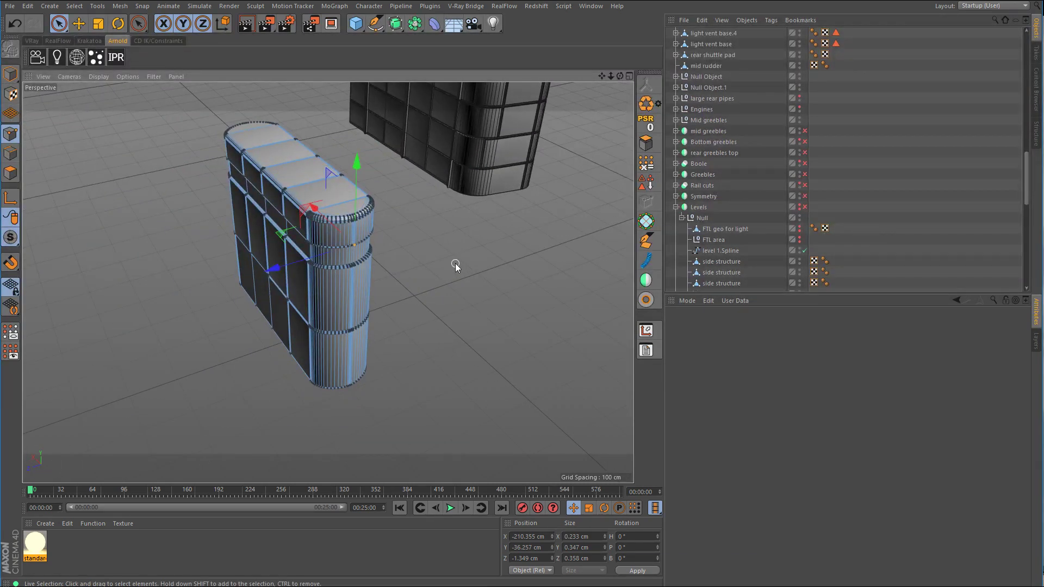
middle_click(499, 253)
middle_click(498, 197)
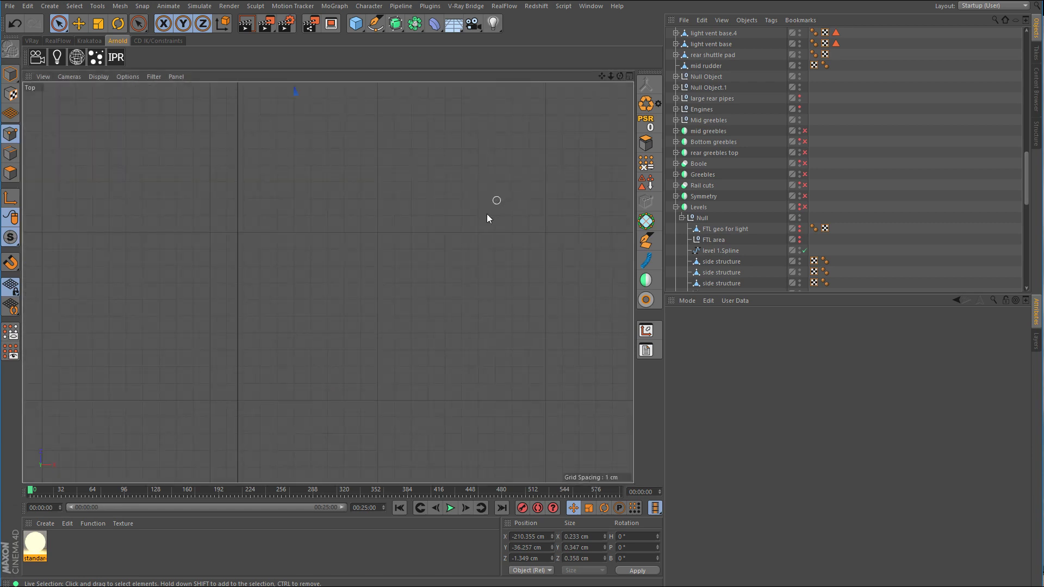
alt+right_drag(423, 253, 239, 288)
alt+middle_drag(491, 193, 368, 326)
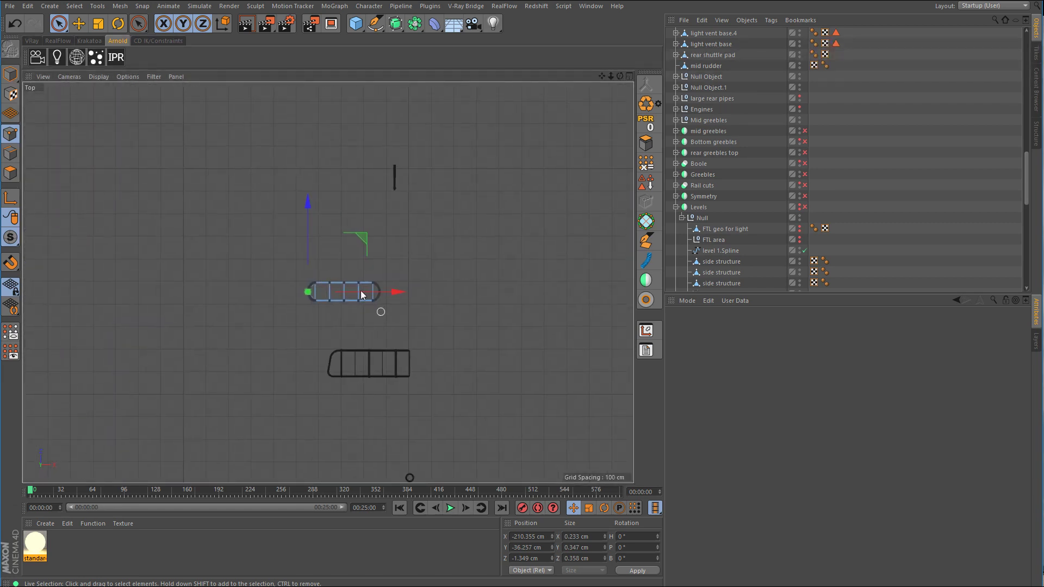
alt+right_drag(340, 285, 283, 174)
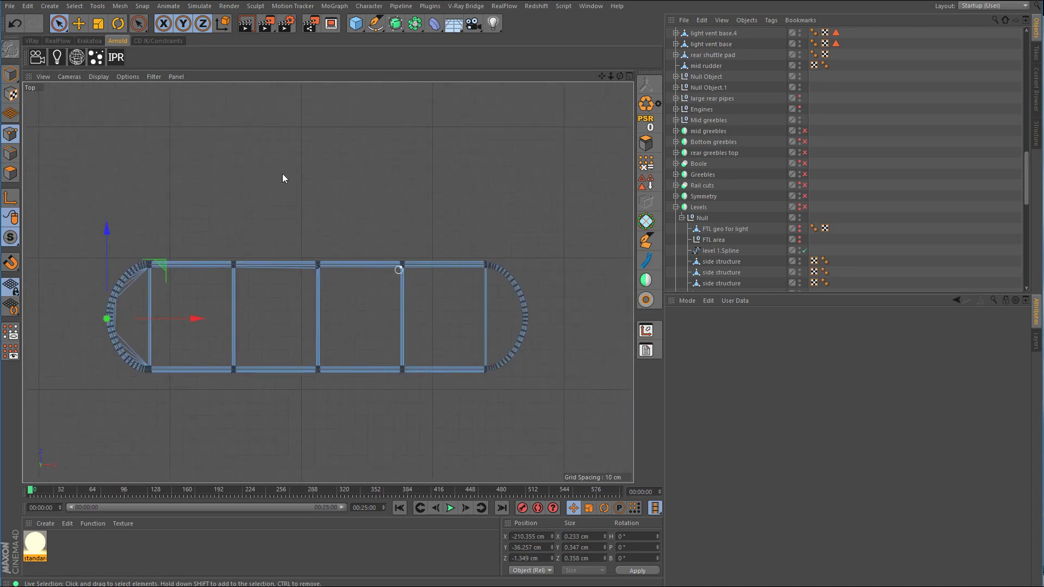
click(10, 73)
click(81, 25)
click(923, 165)
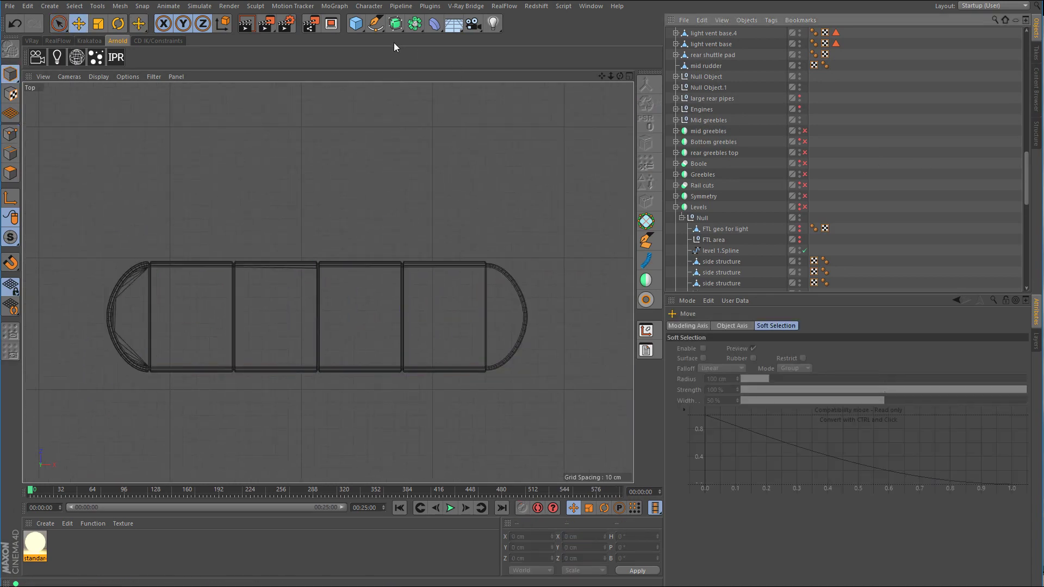
click(368, 260)
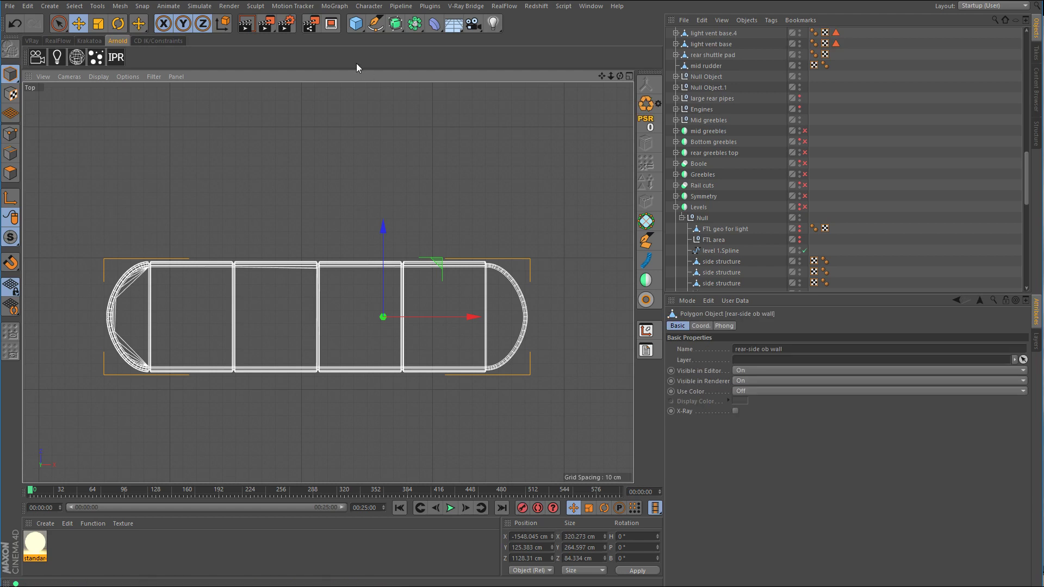
Step: Add a Rectangle spline and place it in the Dome area group directly below rear-side ob wall
click(380, 31)
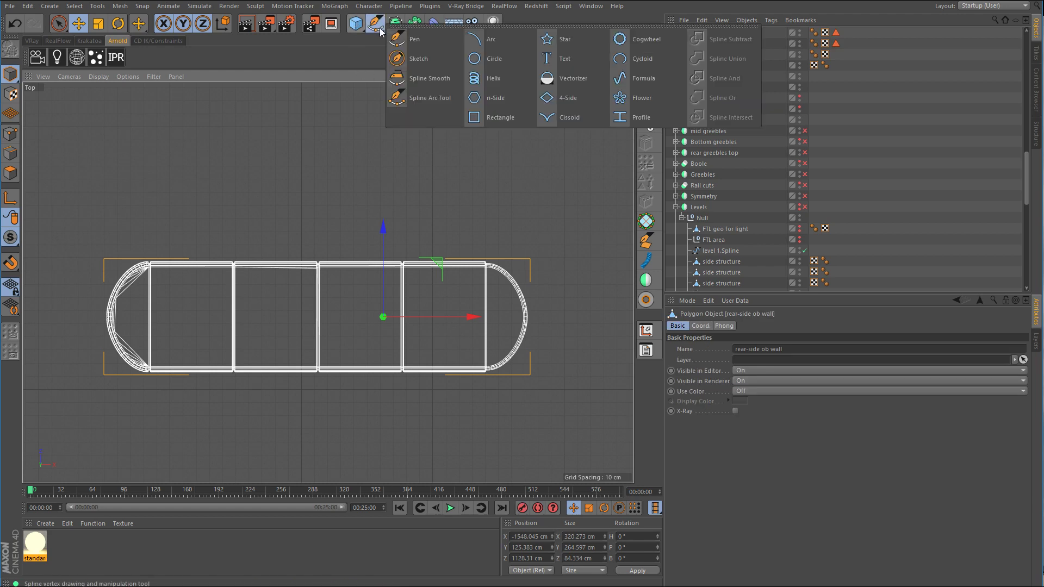
click(501, 116)
scroll(774, 178, up, 10)
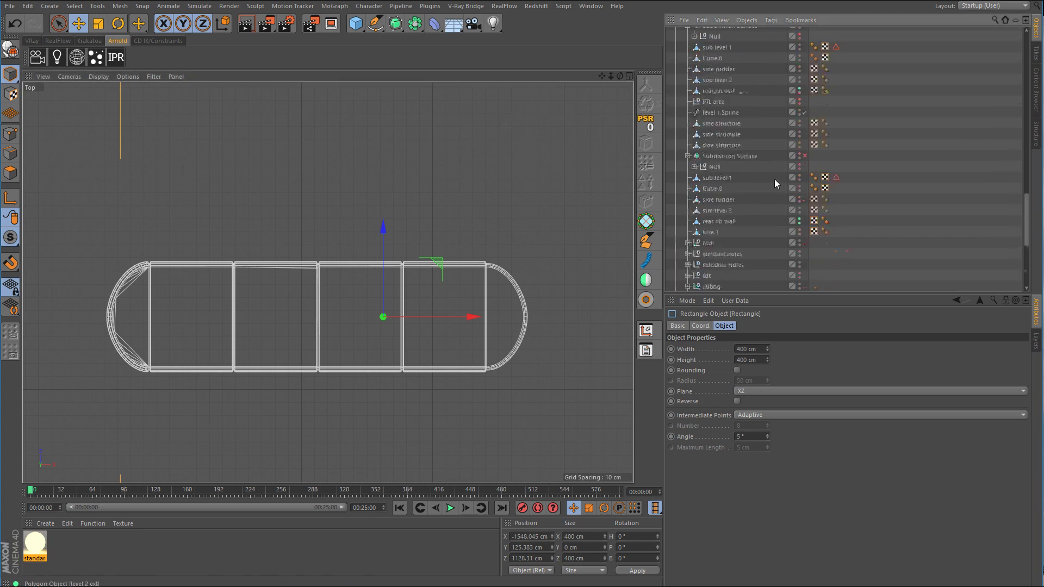
drag(716, 145, 712, 128)
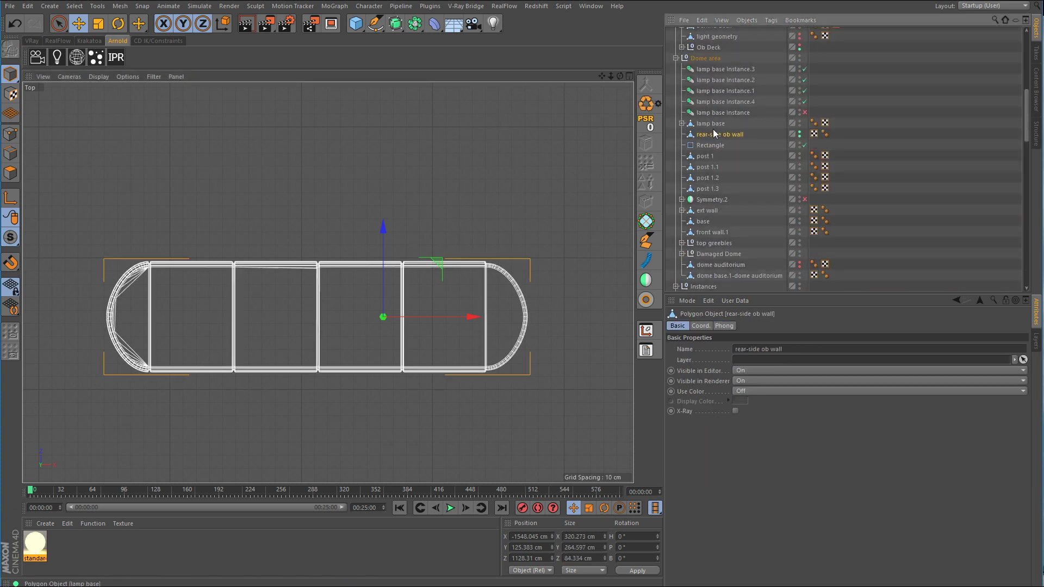
Step: Shift the rectangle over the wall's middle, set its size to 325 by 49 cm and make it editable
drag(466, 330, 393, 327)
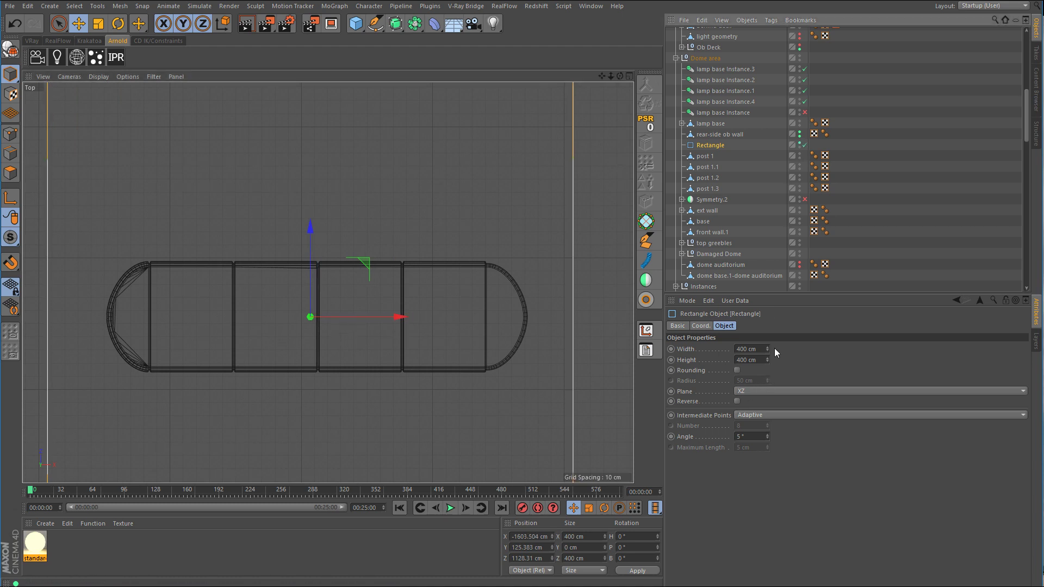
drag(767, 349, 768, 429)
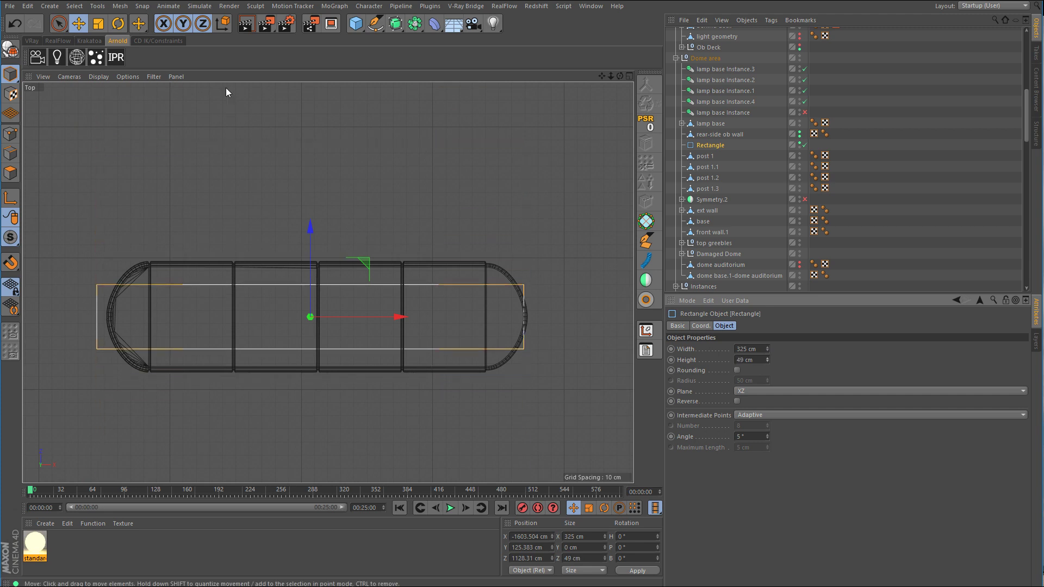
key(c)
Step: Move the two left-end points of the rectangle to the outer edge of the wall's rounded end, at X about -155 cm
click(58, 24)
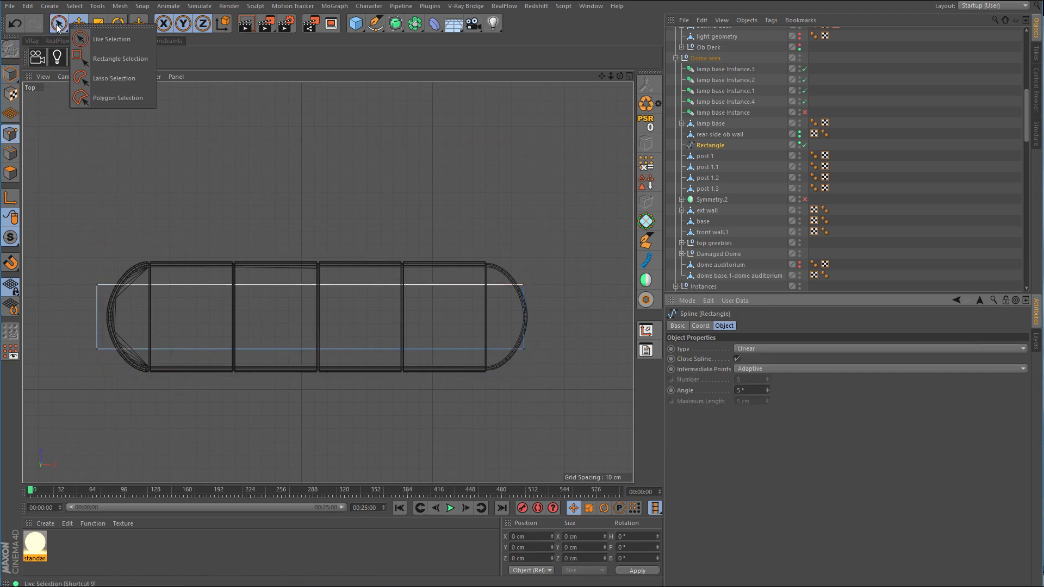
click(109, 73)
click(58, 26)
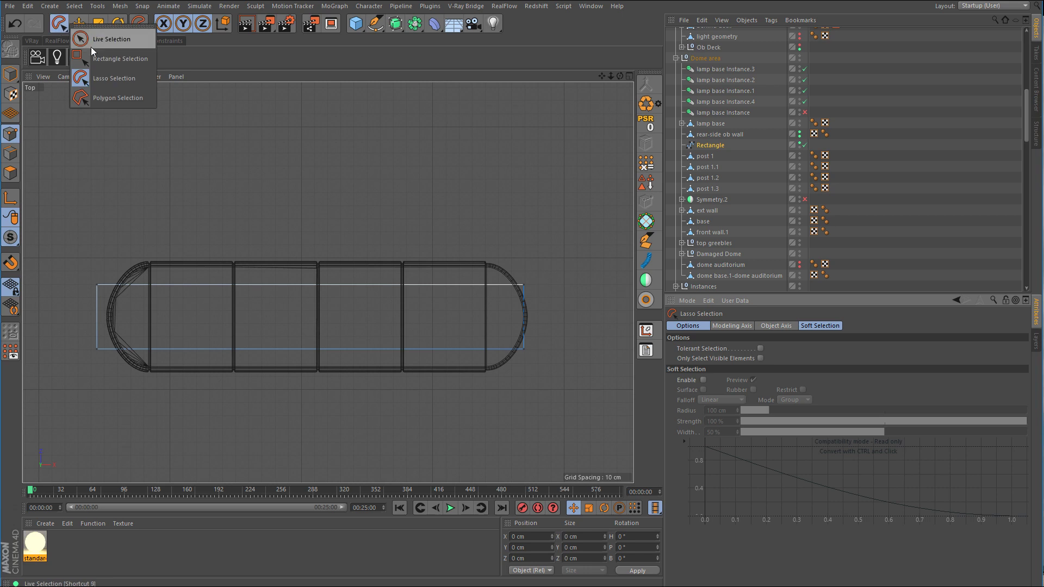
click(107, 58)
drag(69, 260, 137, 396)
scroll(84, 313, up, 5)
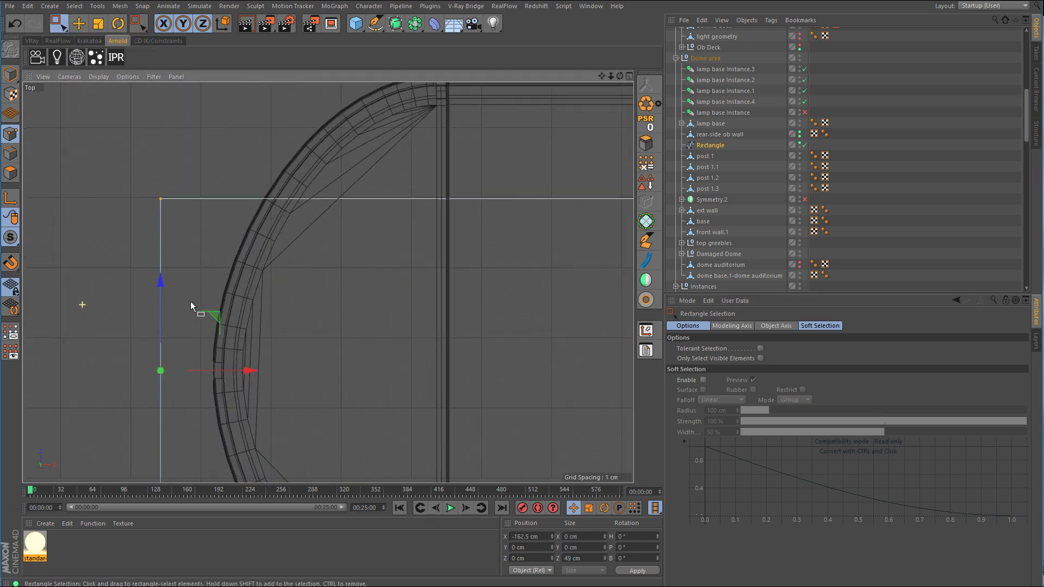
drag(248, 373, 300, 371)
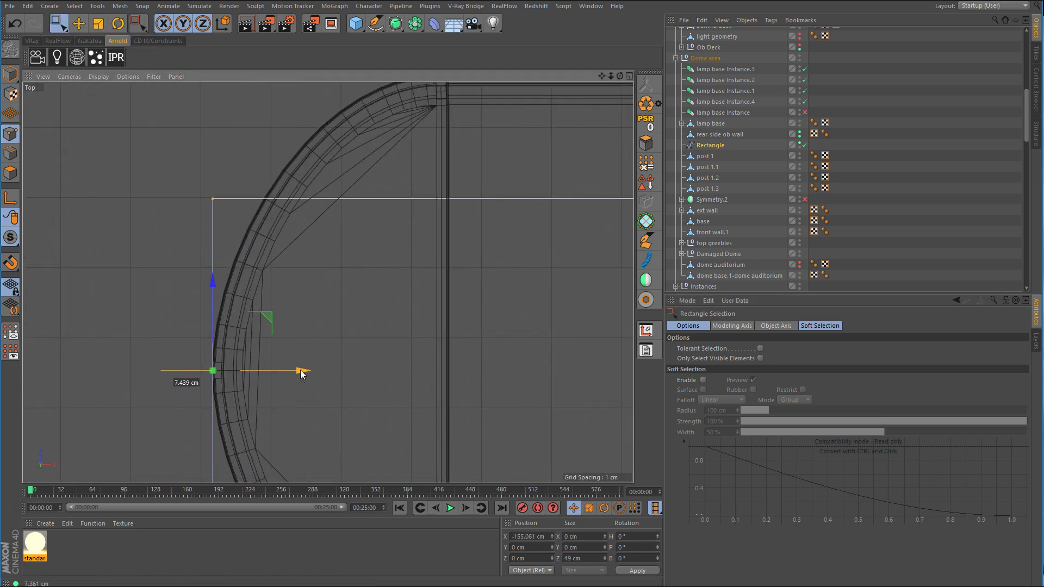
Step: Move the two right-end points of the rectangle out to the wall's opposite rounded end, making it about 320 cm wide
alt+right_drag(390, 338, 146, 348)
alt+middle_drag(572, 300, 212, 298)
scroll(388, 340, up, 3)
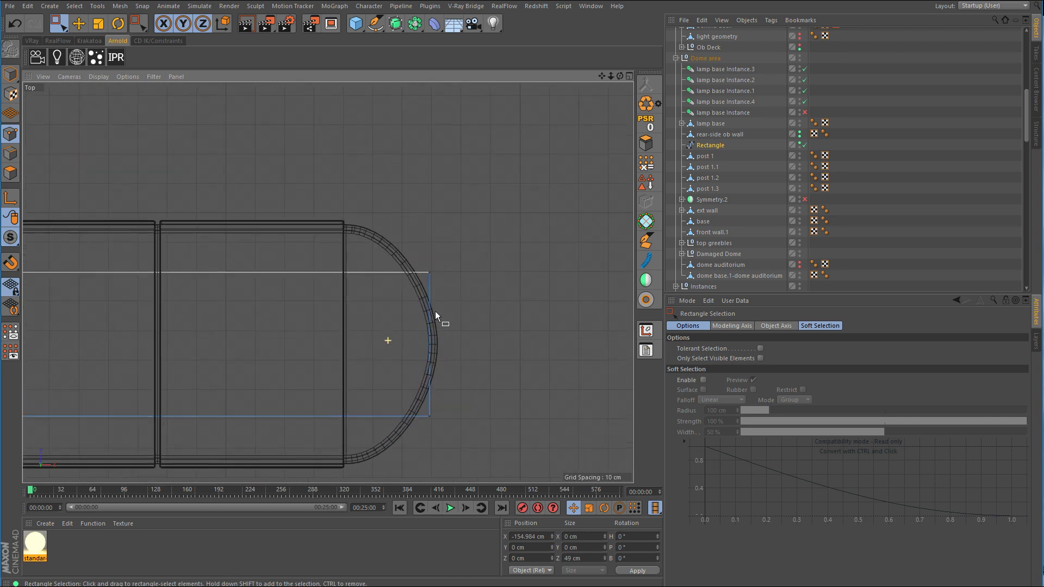
drag(393, 237, 477, 455)
scroll(481, 348, up, 5)
drag(458, 295, 488, 294)
Step: Move the rectangle's upper points along Z to the wall's upper side, at Z about 40.7 cm
scroll(488, 294, down, 5)
drag(524, 245, 51, 267)
scroll(238, 252, up, 5)
scroll(328, 268, up, 5)
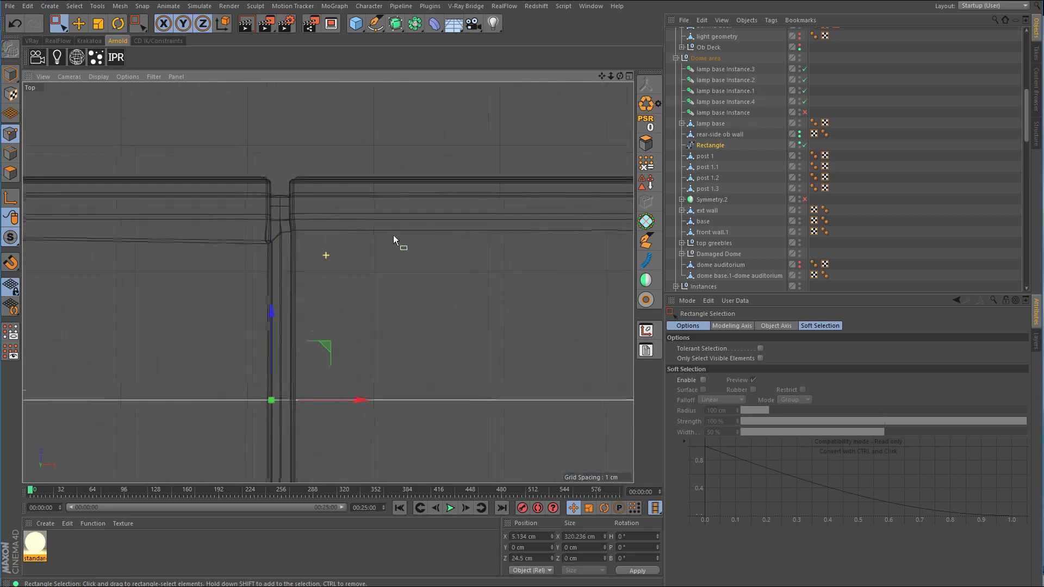
drag(271, 310, 295, 108)
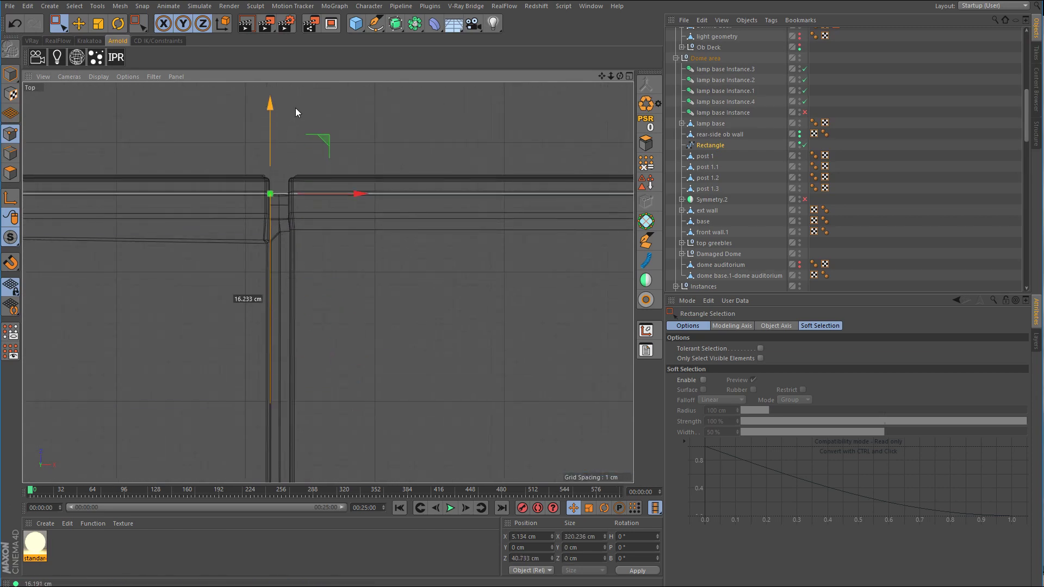
Step: Move the rectangle's lower points along Z to the wall's lower side, at Z about -40.7 cm
scroll(272, 294, down, 6)
drag(176, 248, 476, 284)
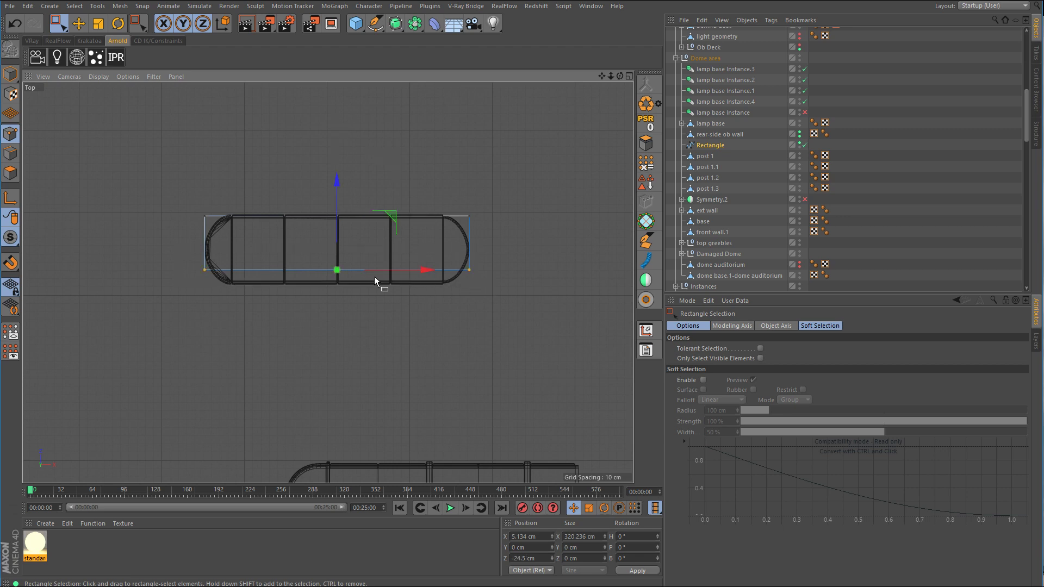
scroll(381, 278, up, 8)
drag(232, 187, 234, 331)
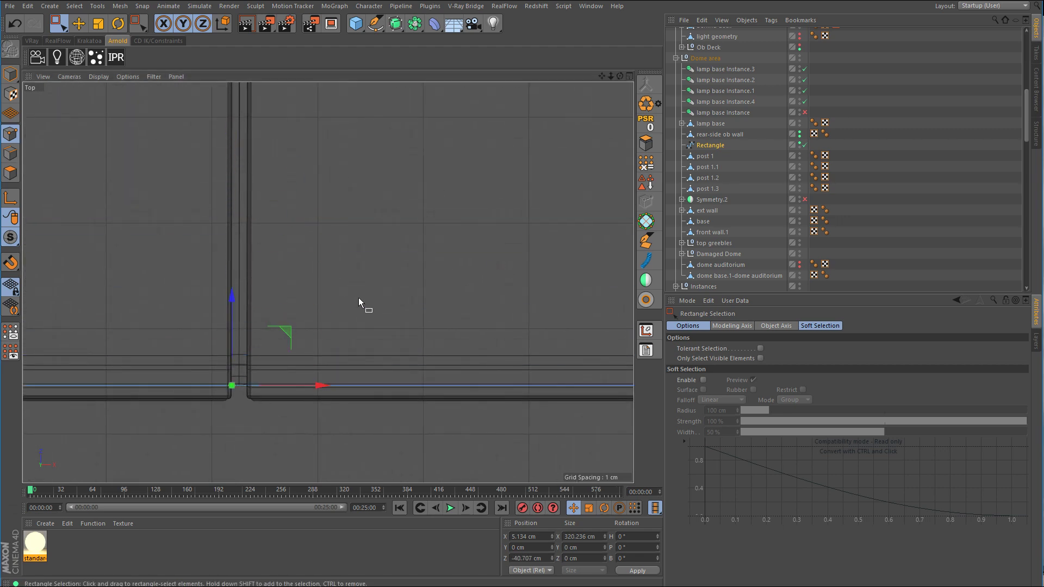
Step: Select all four rectangle points and chamfer them with a radius of about 64.94 cm to follow the wall's rounded ends
middle_click(358, 298)
middle_click(238, 221)
middle_click(440, 241)
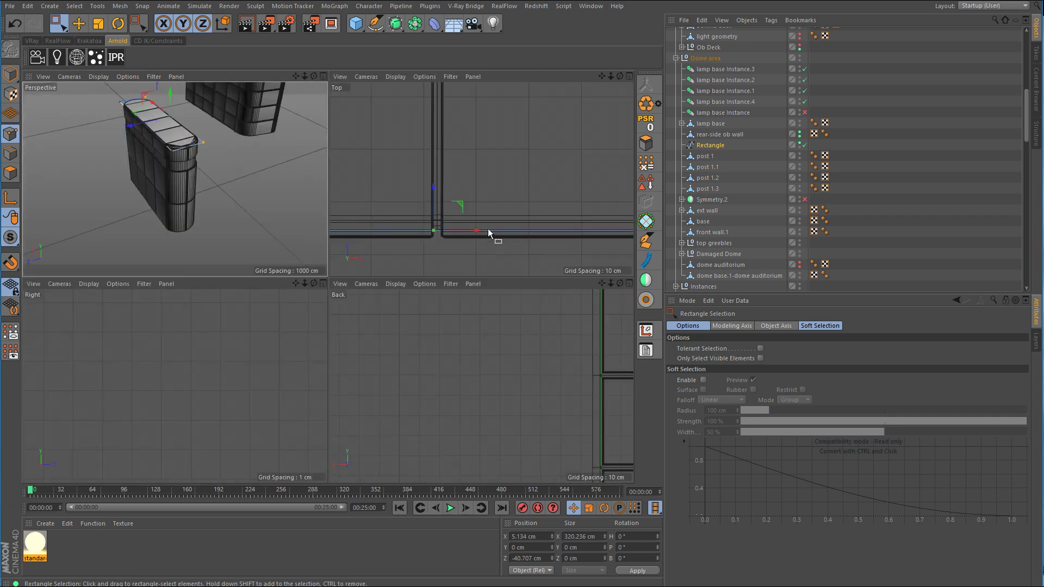
middle_click(488, 229)
scroll(351, 269, up, 2)
scroll(441, 252, up, 5)
alt+middle_drag(442, 251, 373, 298)
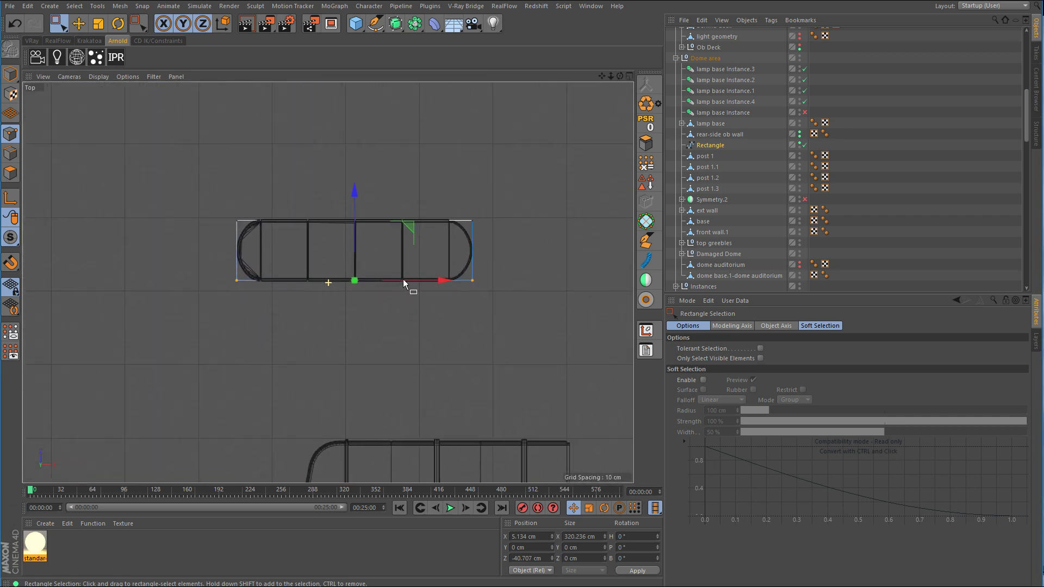
drag(506, 196, 221, 297)
scroll(375, 290, up, 5)
scroll(399, 284, up, 1)
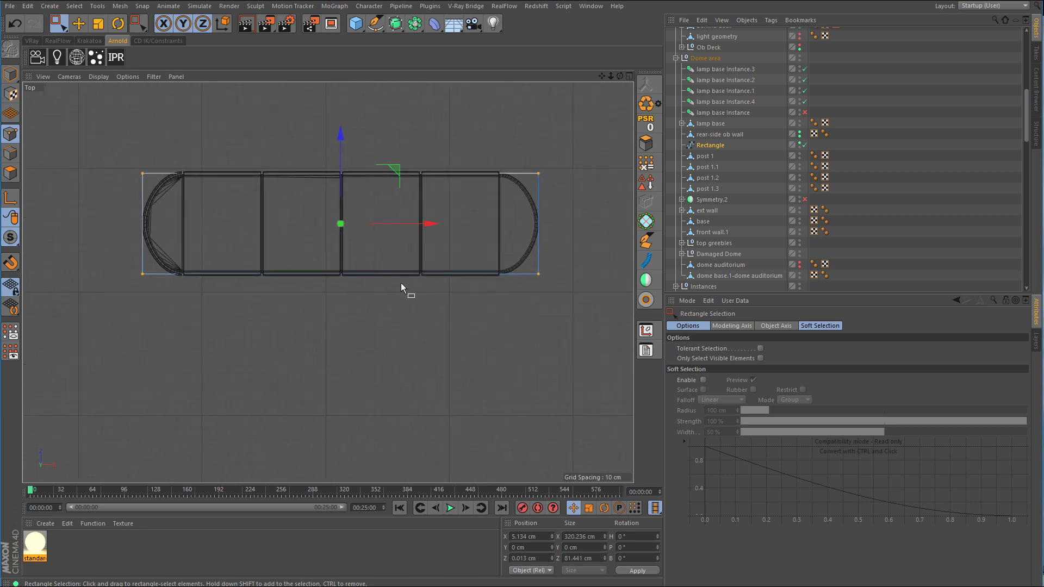
right_click(402, 285)
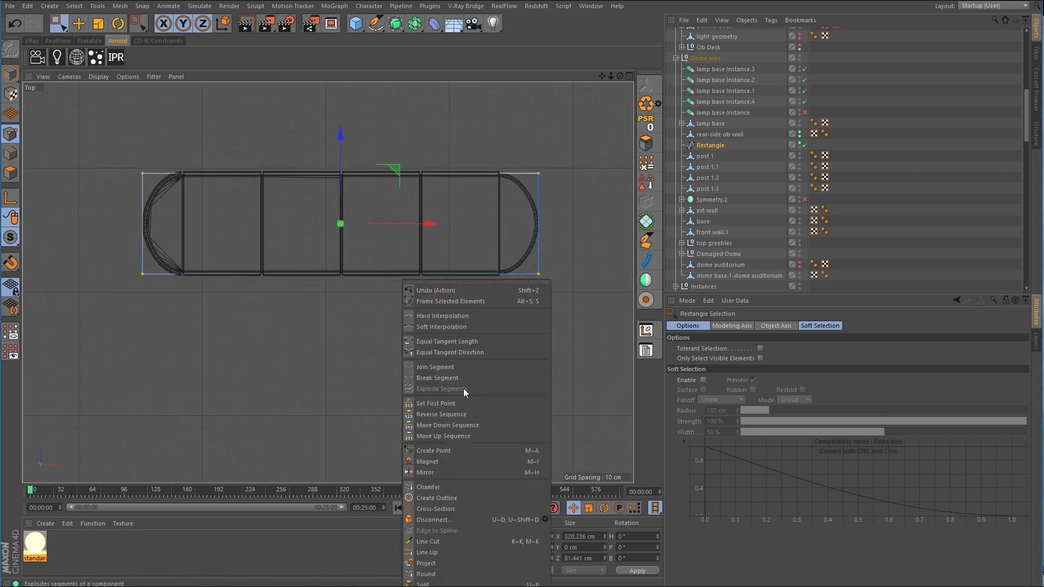
click(429, 487)
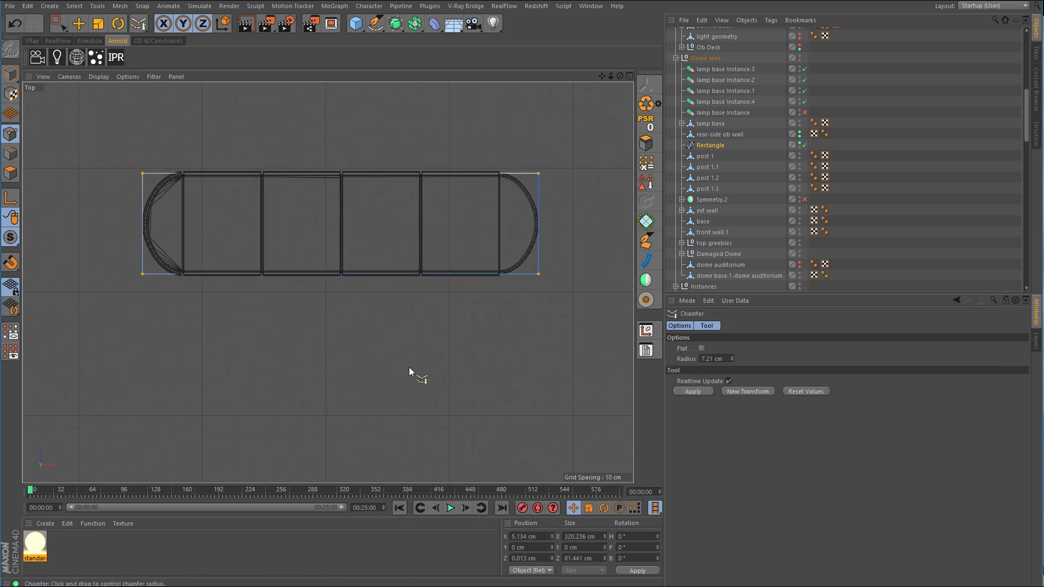
drag(408, 367, 497, 367)
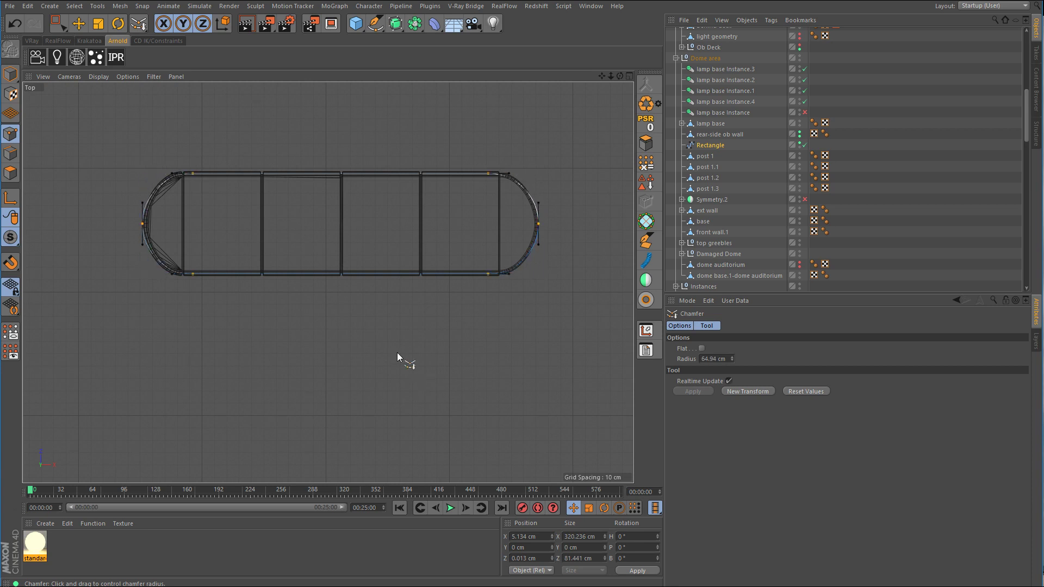
Step: Return to model mode with the Move tool and make the rounded rectangle the child of a new Extrude object
click(11, 74)
click(79, 24)
middle_click(323, 256)
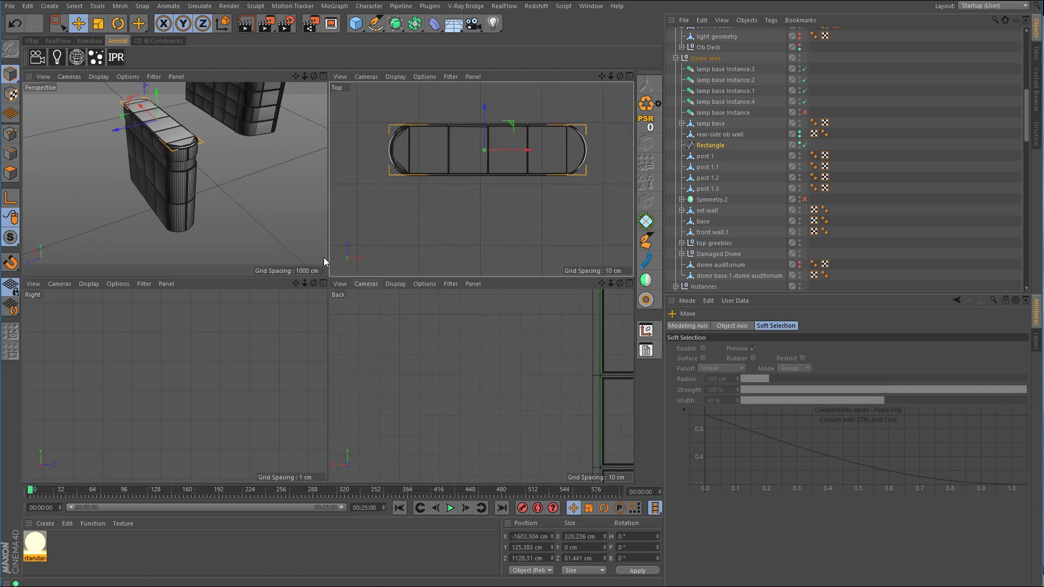
middle_click(324, 257)
click(395, 27)
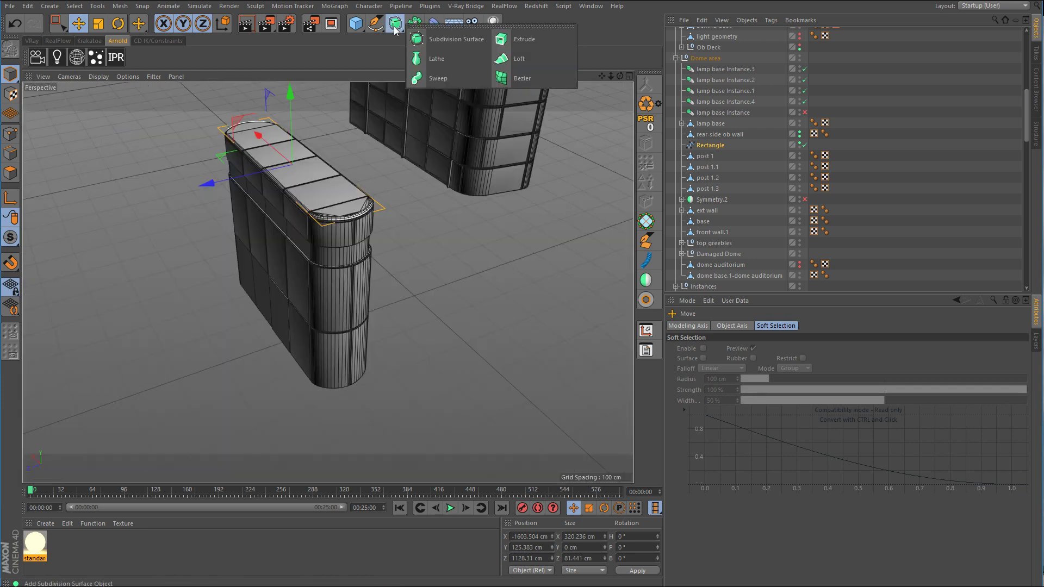
alt+click(511, 39)
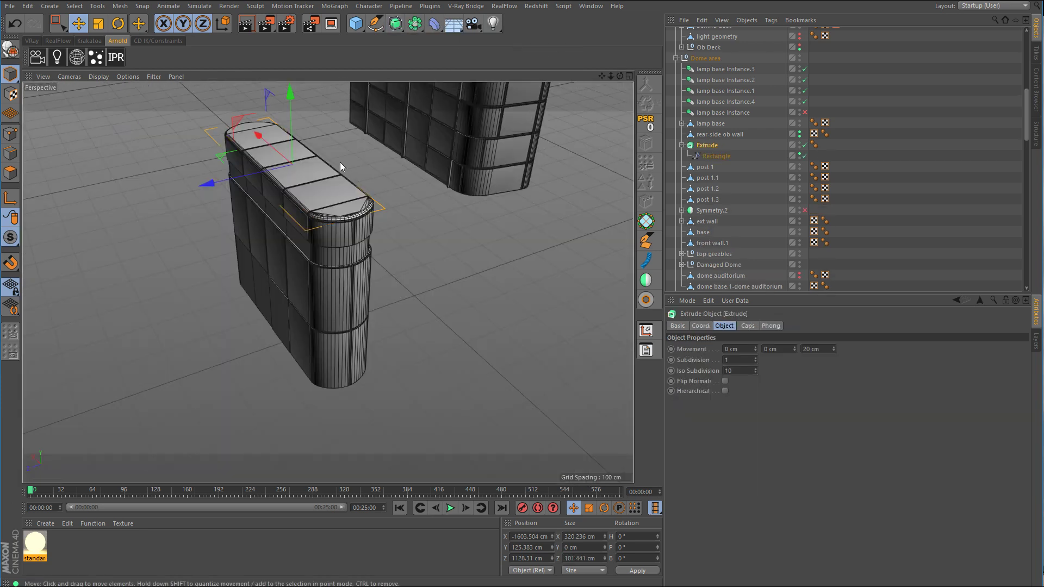
Step: Make the Extrude visible above the wall and set its movement to 87 cm in Y and 0 cm in Z
drag(292, 128, 294, 80)
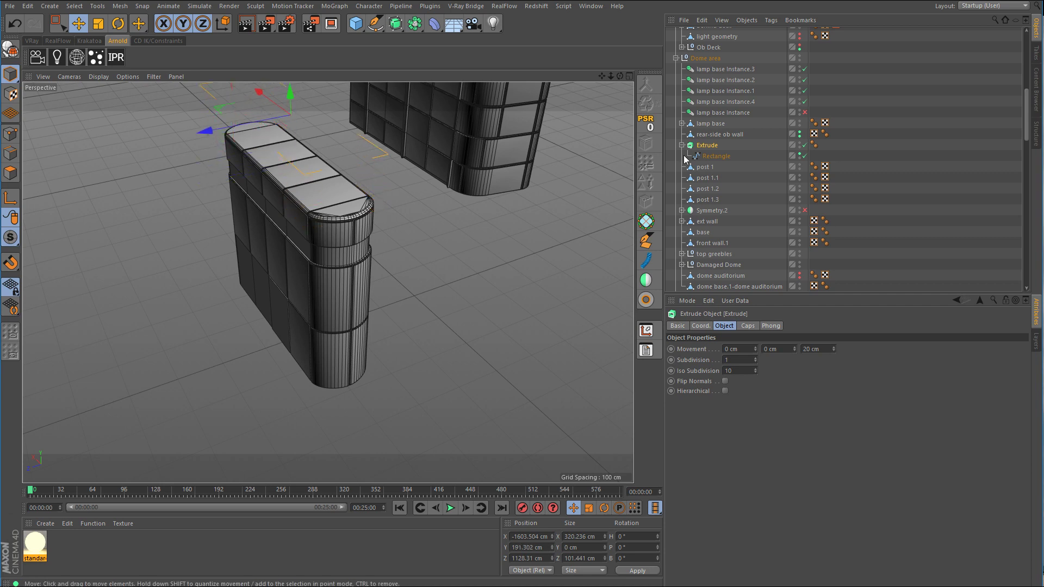
click(800, 143)
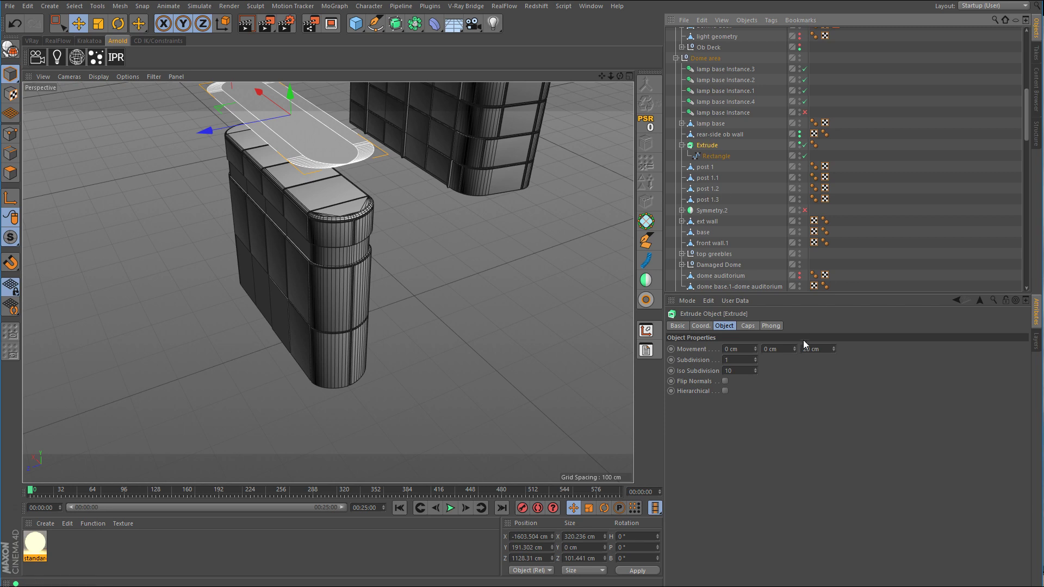
click(824, 350)
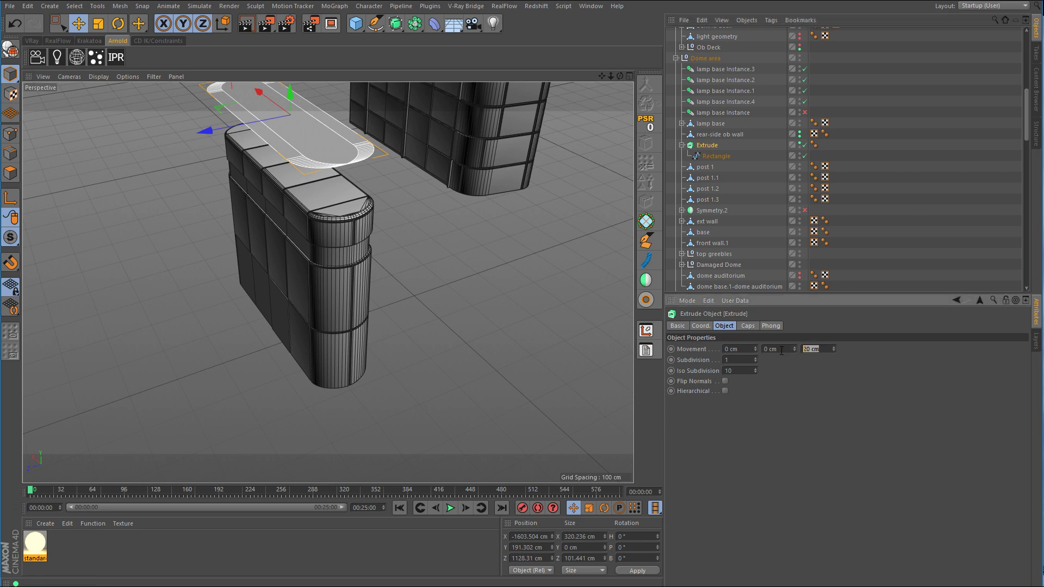
text(0)
key(Return)
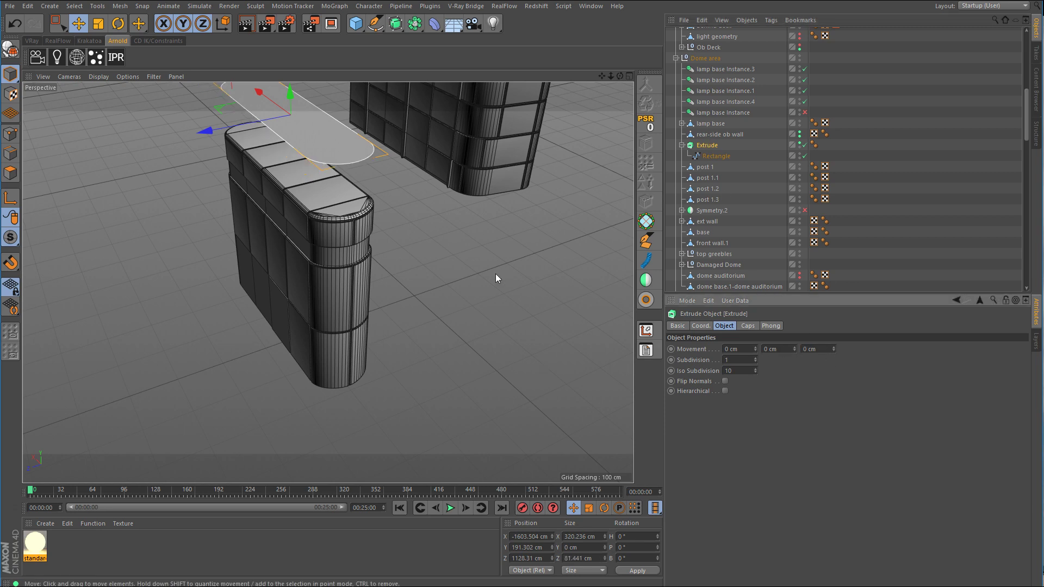
alt+drag(494, 273, 468, 303)
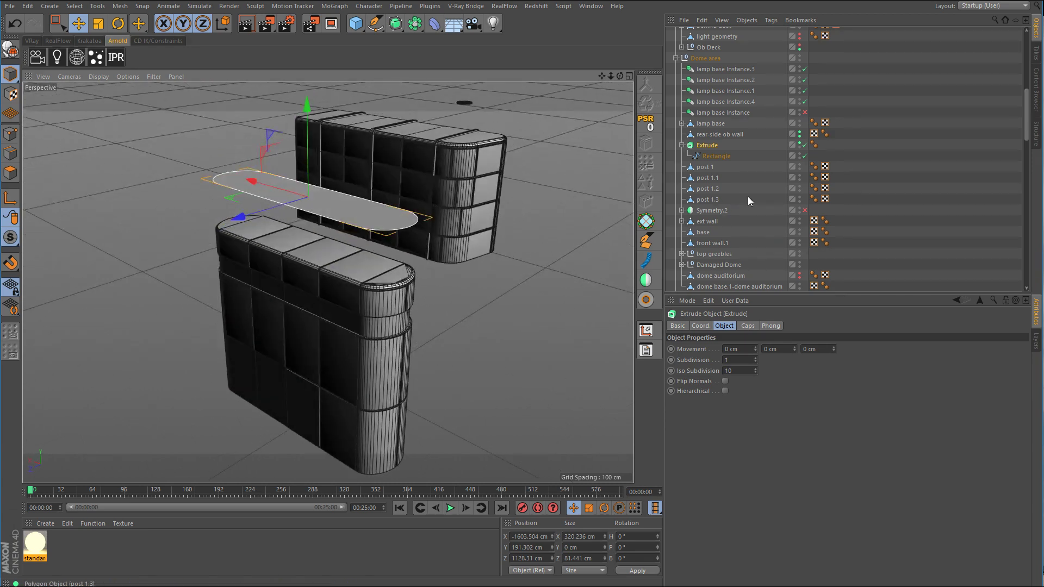
drag(795, 348, 794, 325)
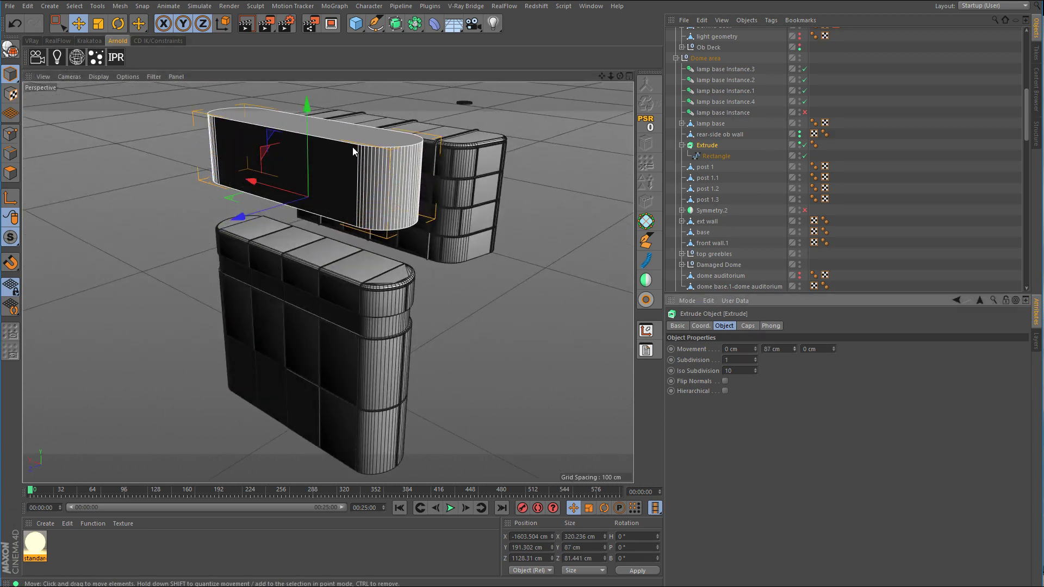
Step: Lower the Extrude inside the wall to near its base, at Y about -136.3 cm
drag(307, 104, 306, 338)
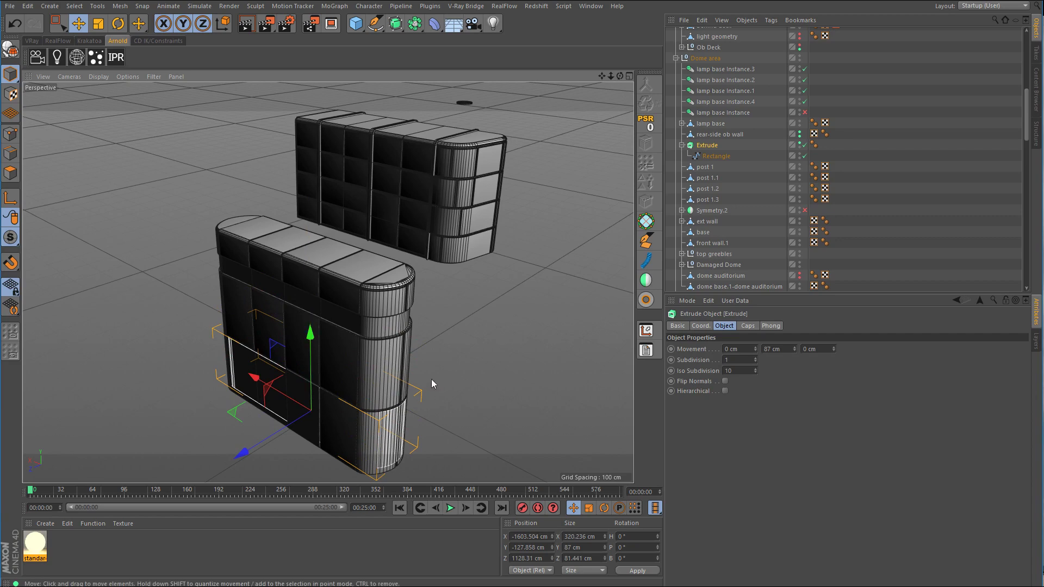
alt+middle_drag(432, 379, 435, 251)
alt+right_drag(360, 310, 441, 286)
drag(242, 136, 239, 149)
Step: In the Right view, align the Extrude's underside with the wall's bottom edge, at Y about -137.7 cm
middle_click(395, 283)
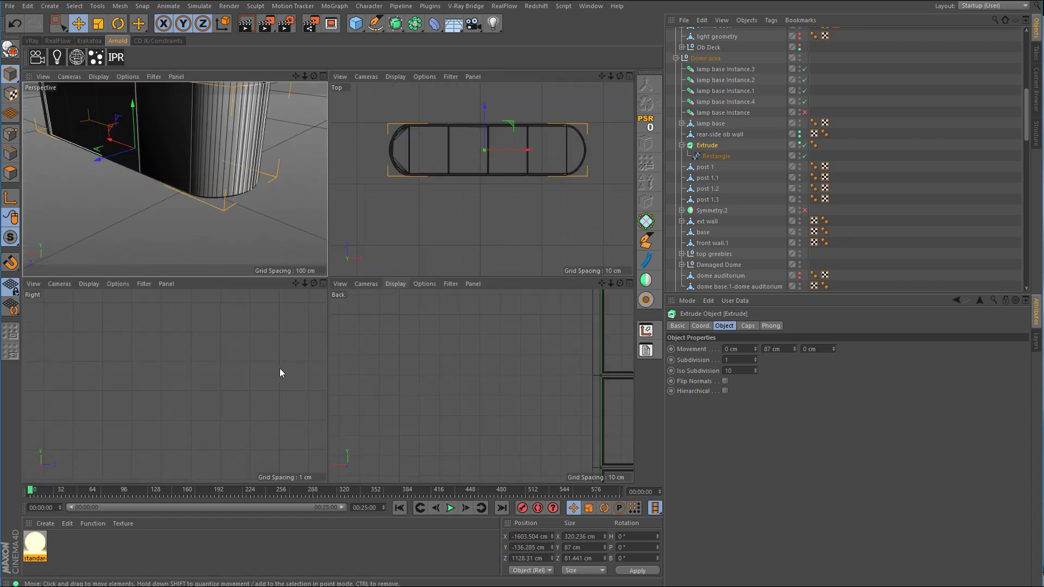
middle_click(280, 368)
alt+right_drag(358, 352, 117, 392)
alt+middle_drag(437, 418, 361, 190)
alt+right_drag(379, 254, 305, 297)
alt+right_drag(461, 314, 543, 299)
alt+right_drag(351, 360, 428, 340)
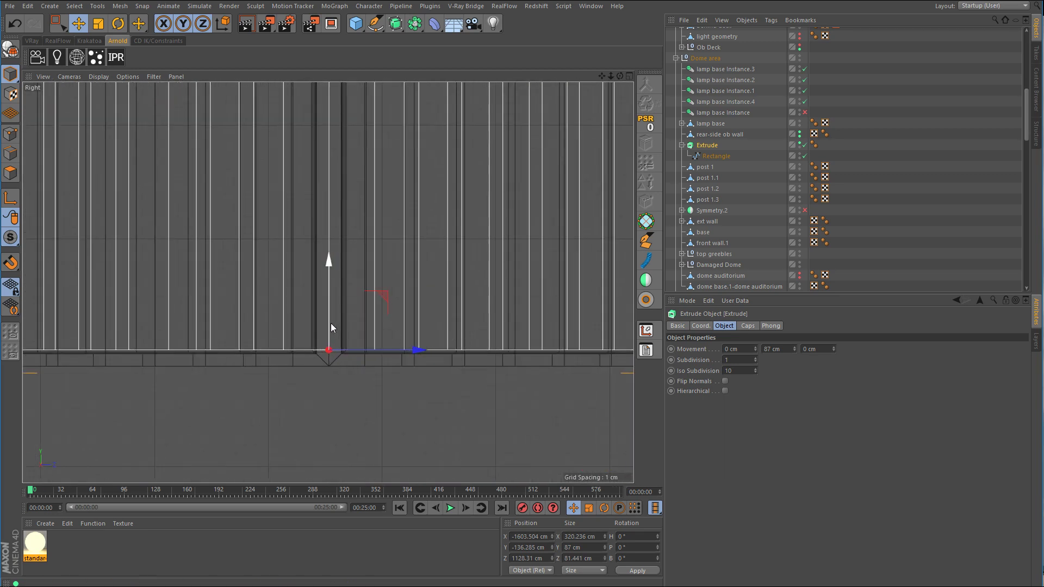
drag(330, 323, 332, 330)
Step: In the Perspective view, raise the Extrude's Y movement to 263 cm to match the wall's height
middle_click(420, 294)
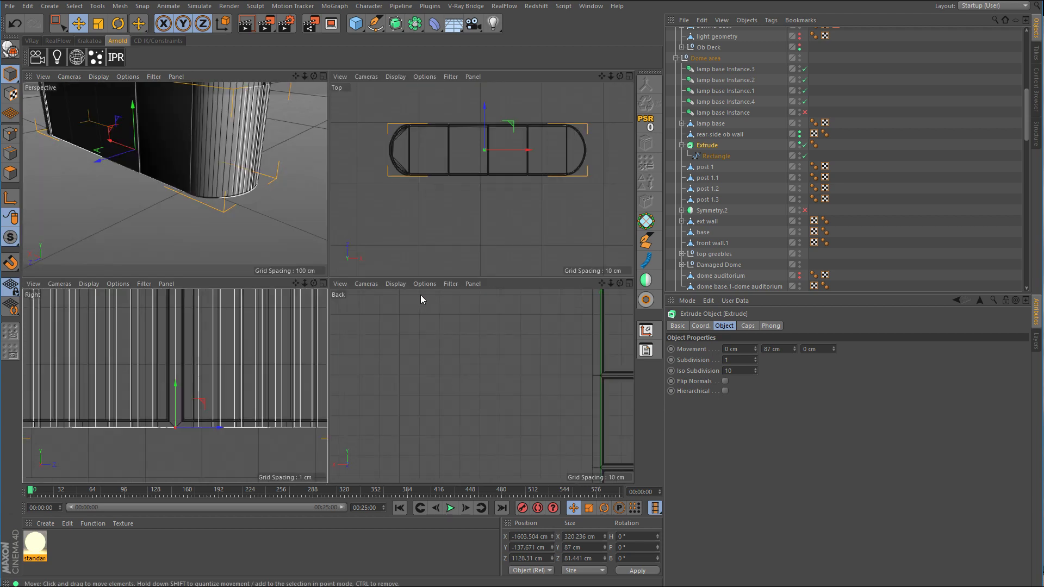
middle_click(218, 197)
alt+right_drag(357, 198, 282, 218)
alt+drag(381, 234, 426, 305)
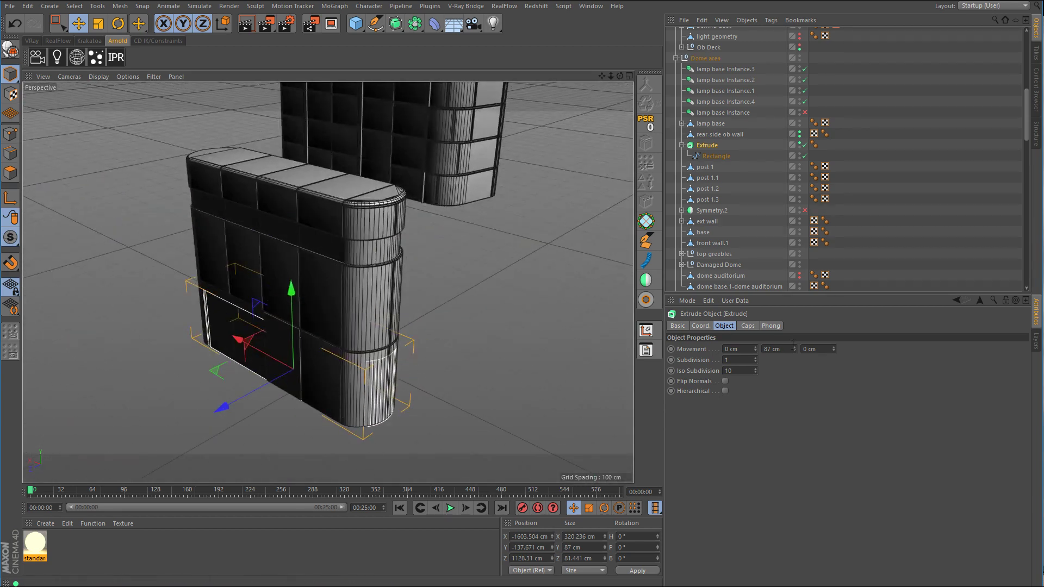
drag(795, 349, 794, 254)
alt+right_drag(399, 212, 473, 212)
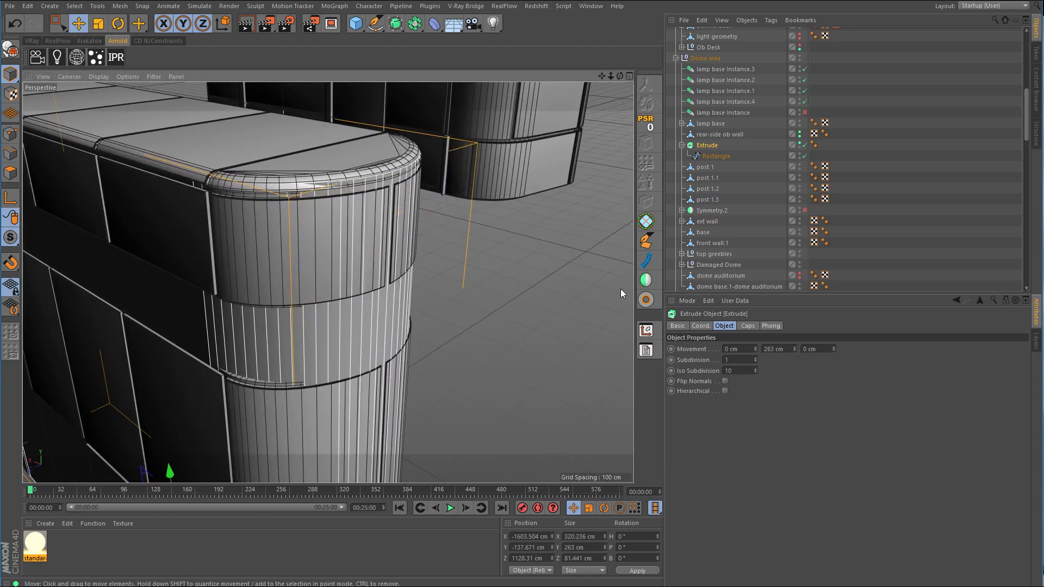
Step: Set the Extrude's Y movement to 265 cm, convert it to an editable polygon object and show its cap children
drag(795, 349, 794, 348)
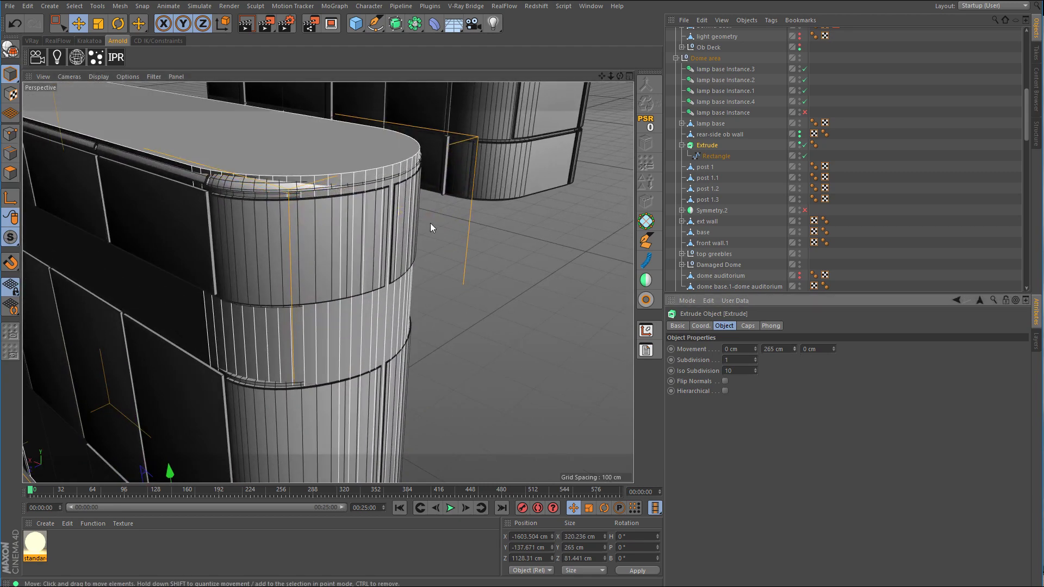
click(13, 51)
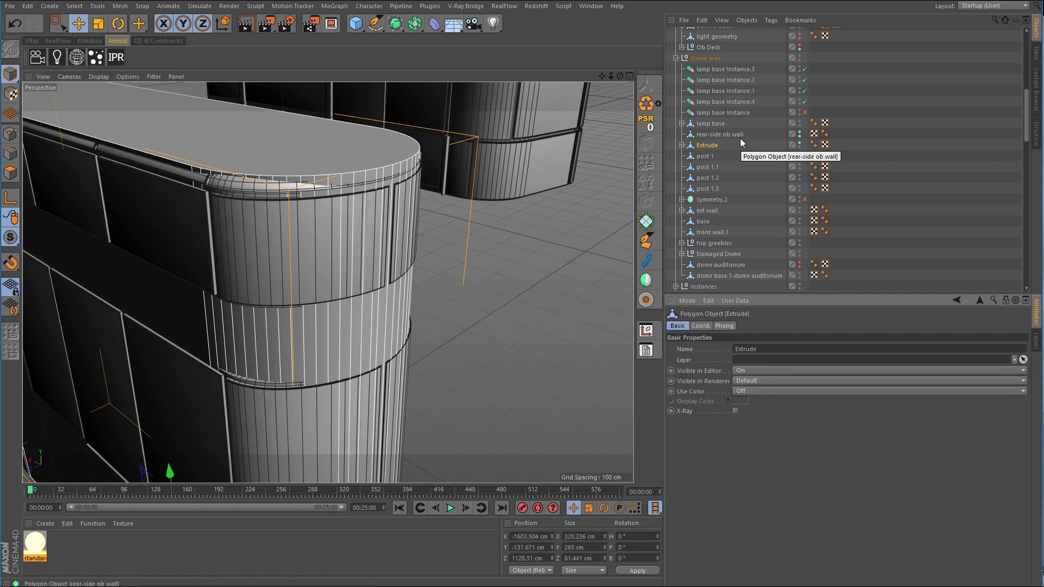
click(681, 145)
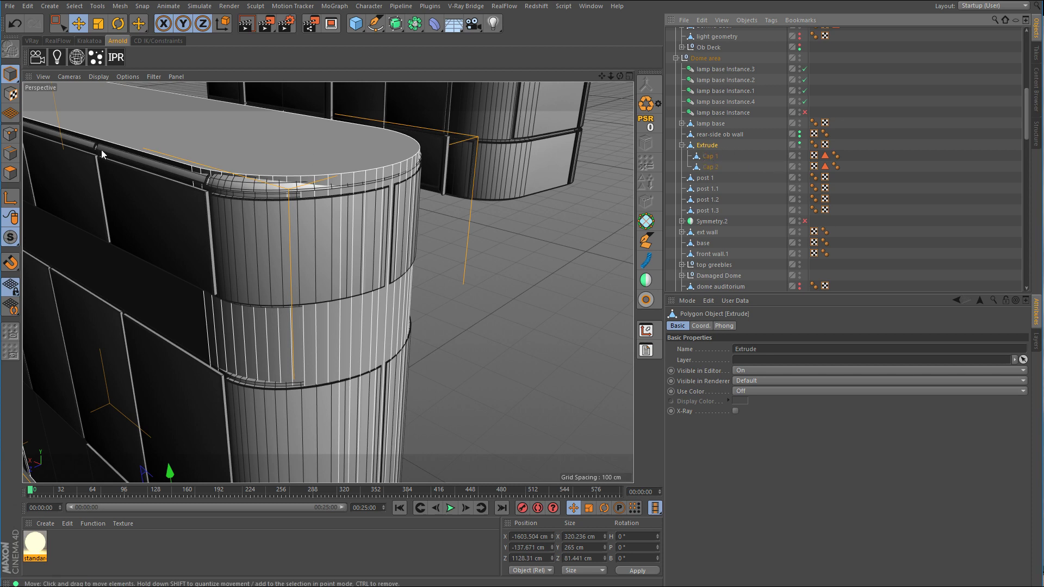
Step: In point mode, use Live Selection to try raising one point on the Extrude body's upper rim
click(10, 134)
click(58, 23)
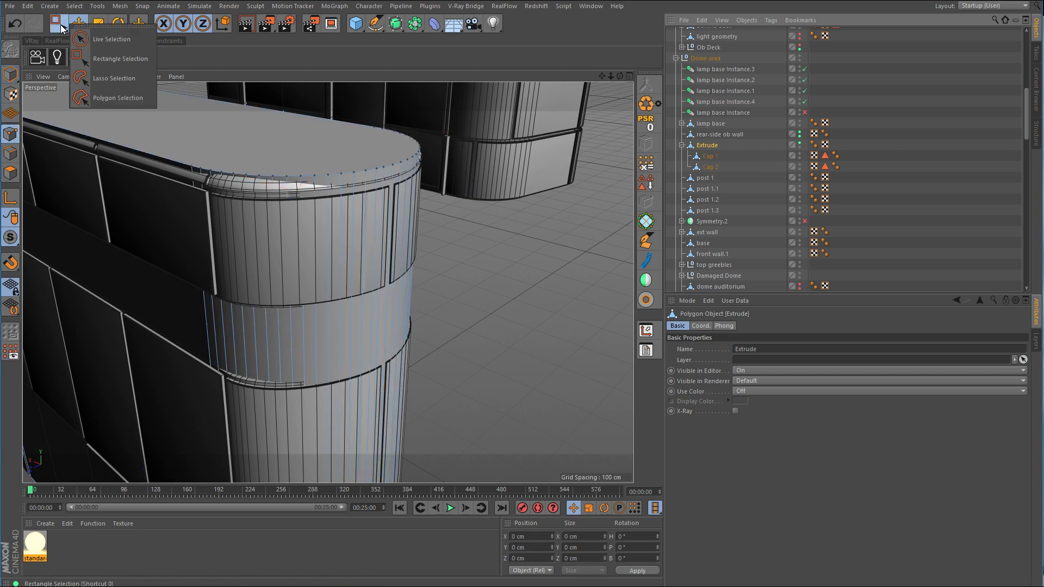
click(87, 39)
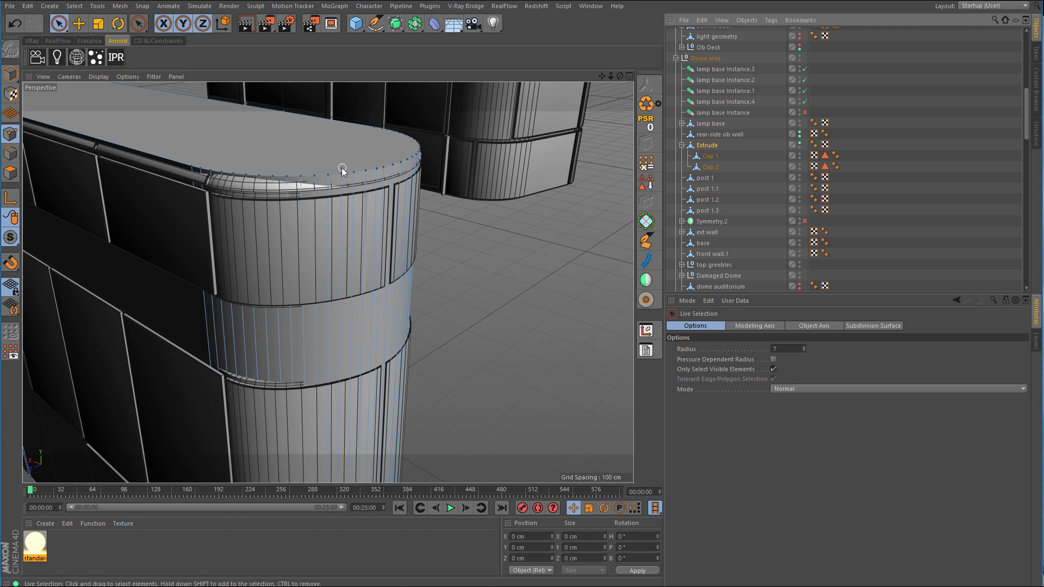
click(708, 145)
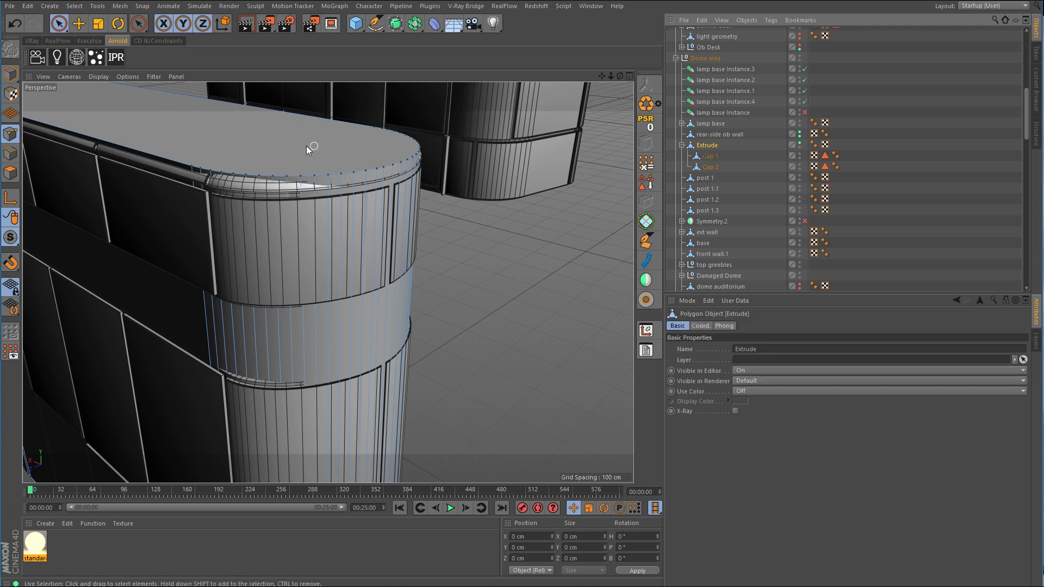
click(330, 173)
drag(327, 133, 345, 112)
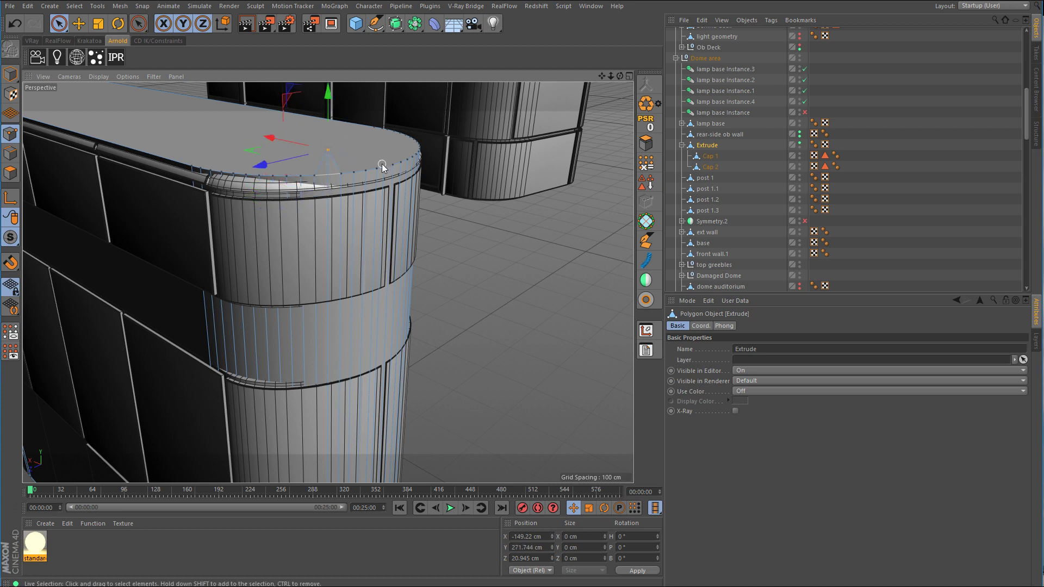
Step: Try moving one rim point of the separate Cap 2 object up close, and undo the move
click(710, 156)
click(710, 166)
scroll(344, 159, up, 5)
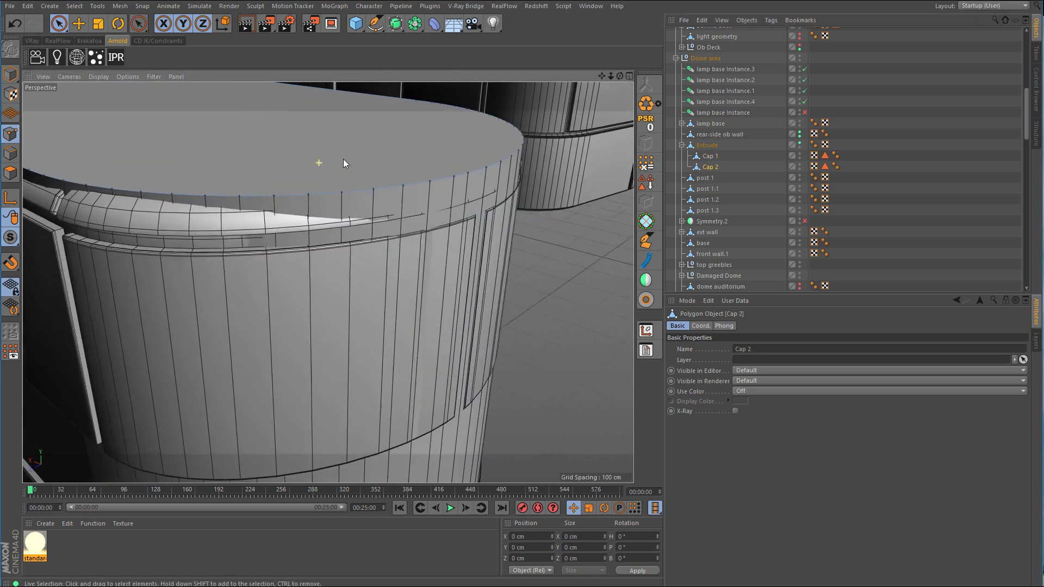
click(344, 189)
mouse_move(342, 154)
mouse_down()
mouse_move(341, 95)
mouse_move(347, 210)
mouse_move(354, 96)
mouse_move(356, 155)
mouse_up()
key(ctrl+z)
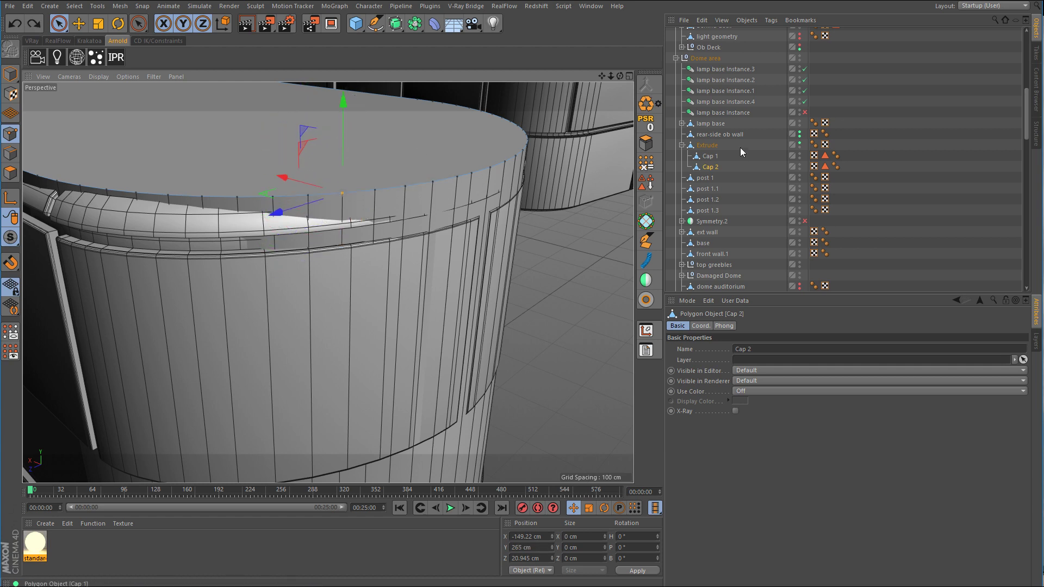
Step: Merge the Extrude with Cap 1 and Cap 2 into a single polygon object, replacing the originals
shift+click(708, 146)
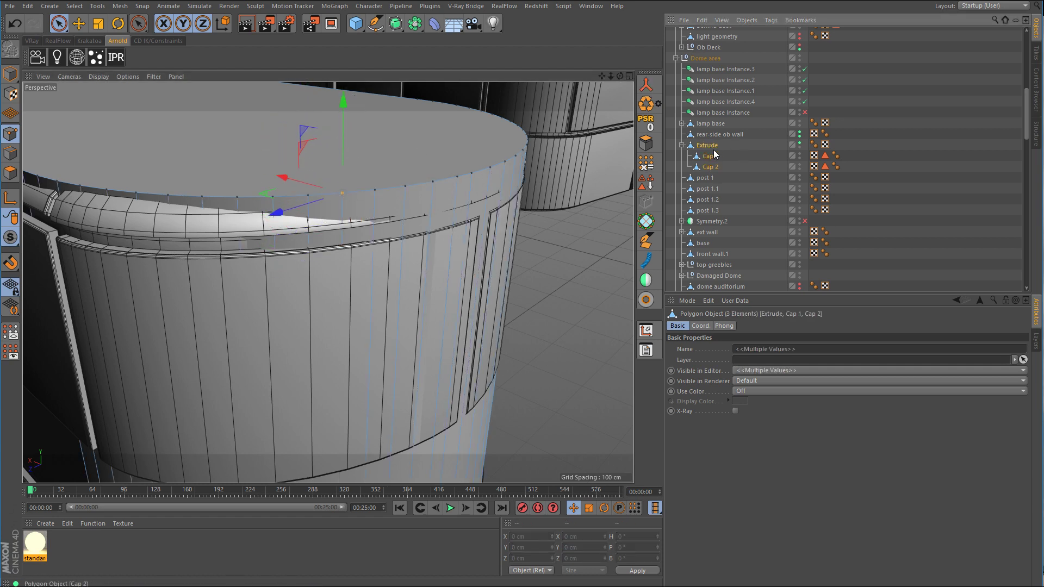
click(647, 83)
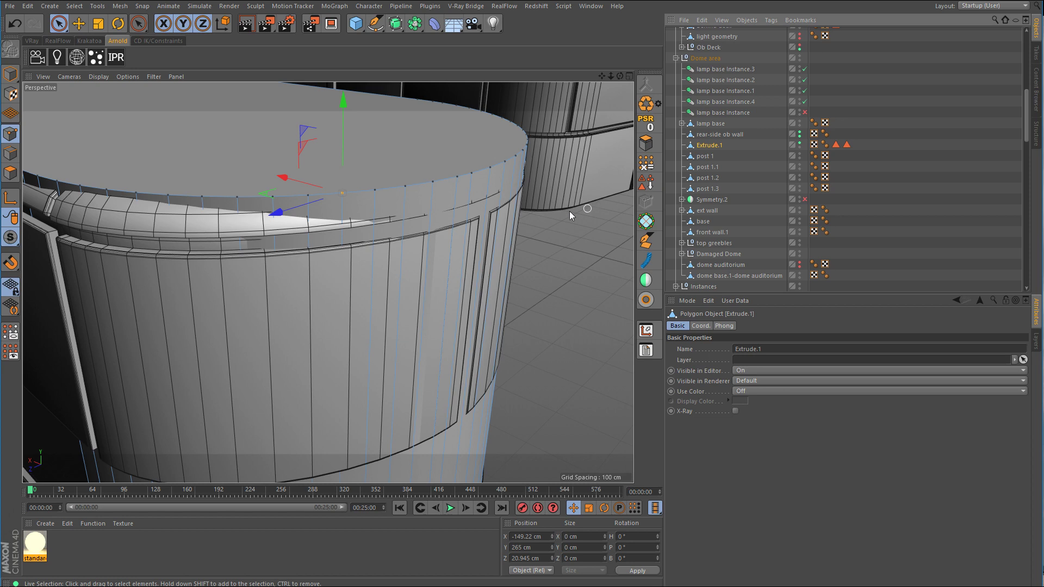
Step: Try moving single points on the front rim of Extrude.1's top cap vertically, undoing each move
click(371, 175)
click(375, 187)
drag(379, 160, 379, 122)
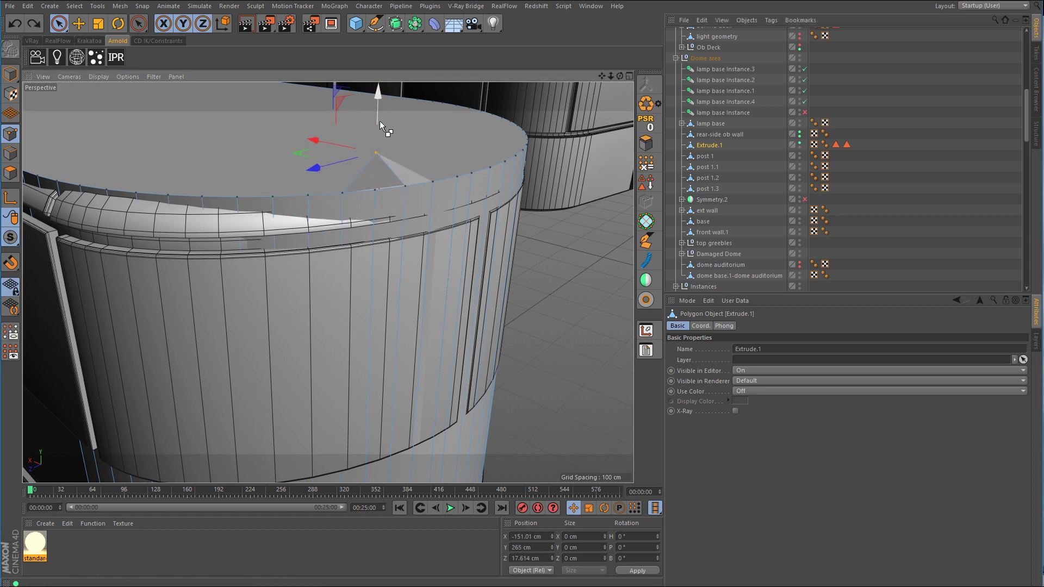
key(ctrl+z)
click(610, 262)
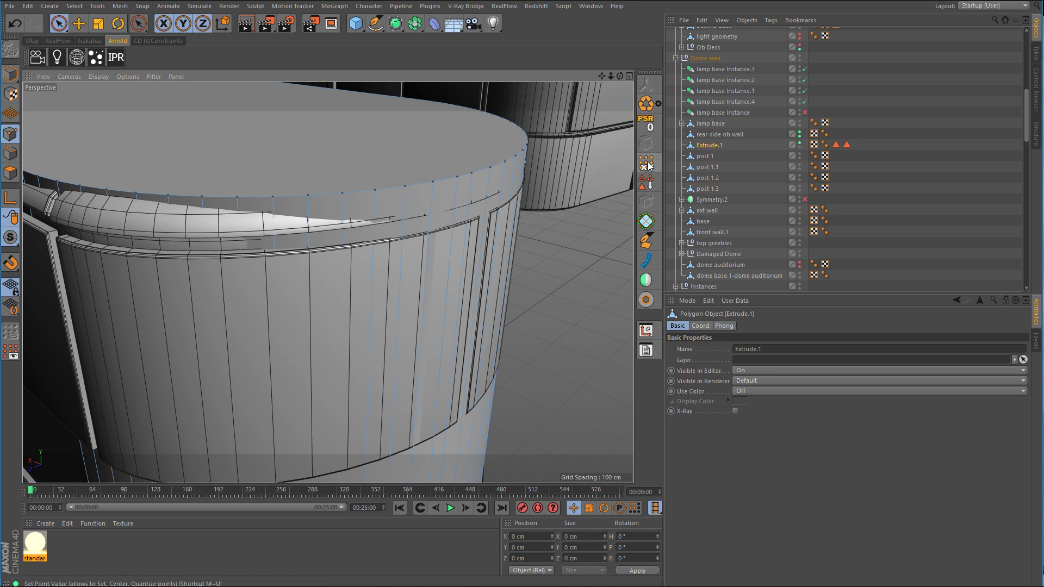
click(647, 103)
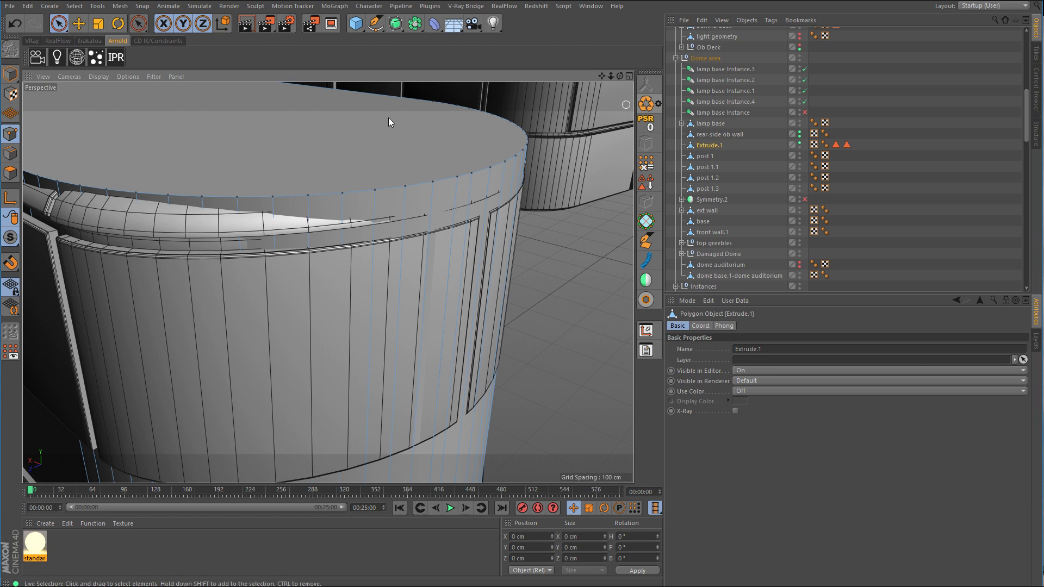
click(342, 195)
mouse_move(340, 163)
mouse_down()
mouse_move(347, 124)
mouse_move(344, 169)
mouse_up()
key(ctrl+z)
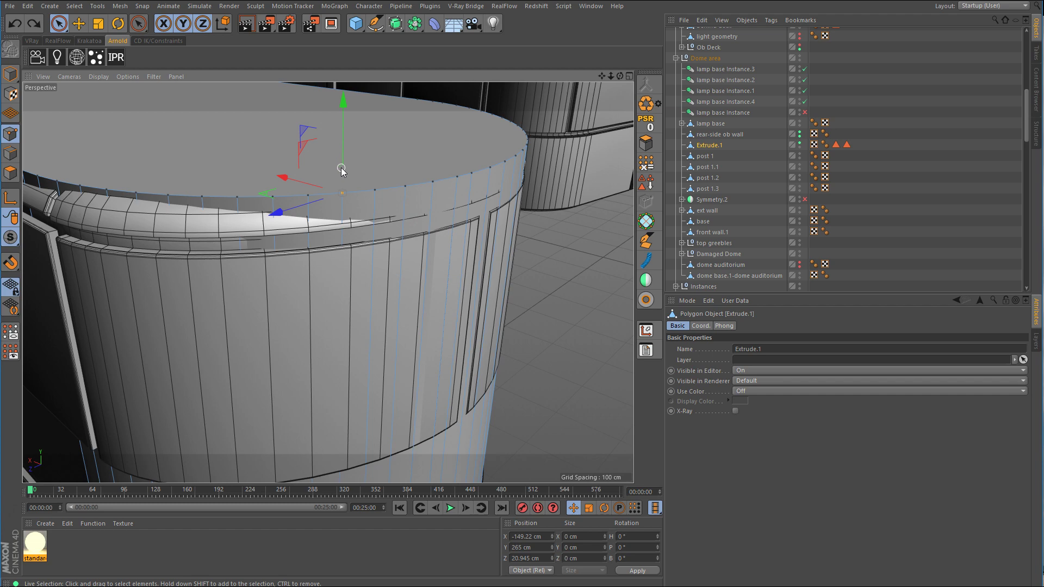
Step: Examine the rounded end and top cap of Extrude.1 from the perspective and top views
alt+drag(427, 208, 351, 243)
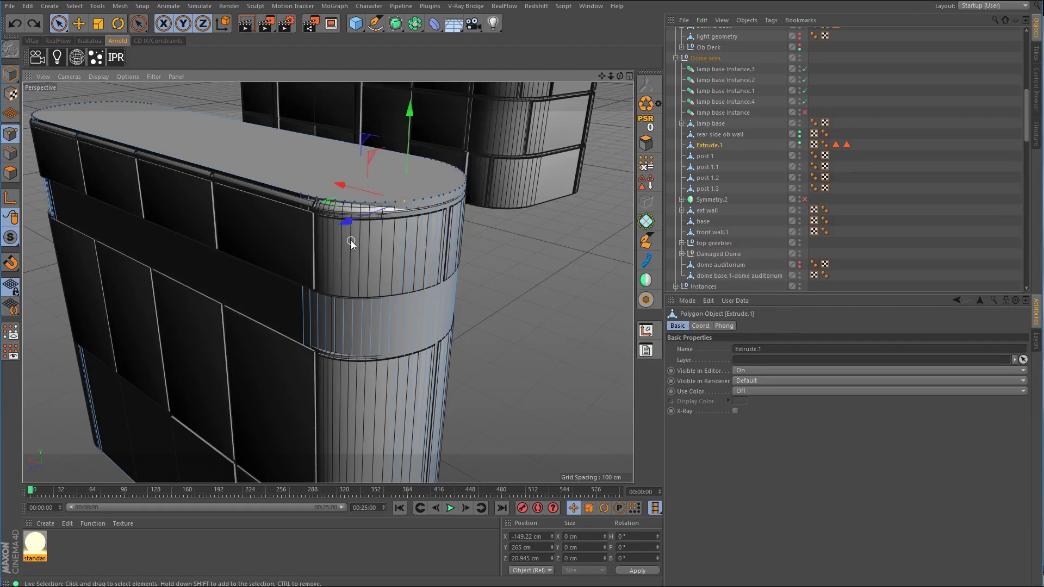
alt+drag(517, 232, 481, 279)
click(578, 264)
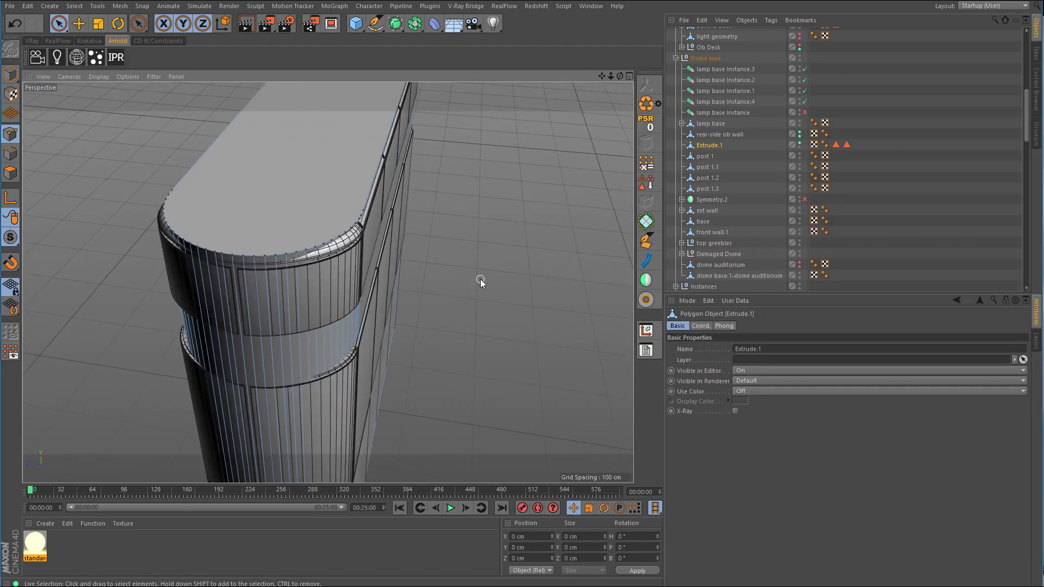
middle_click(494, 234)
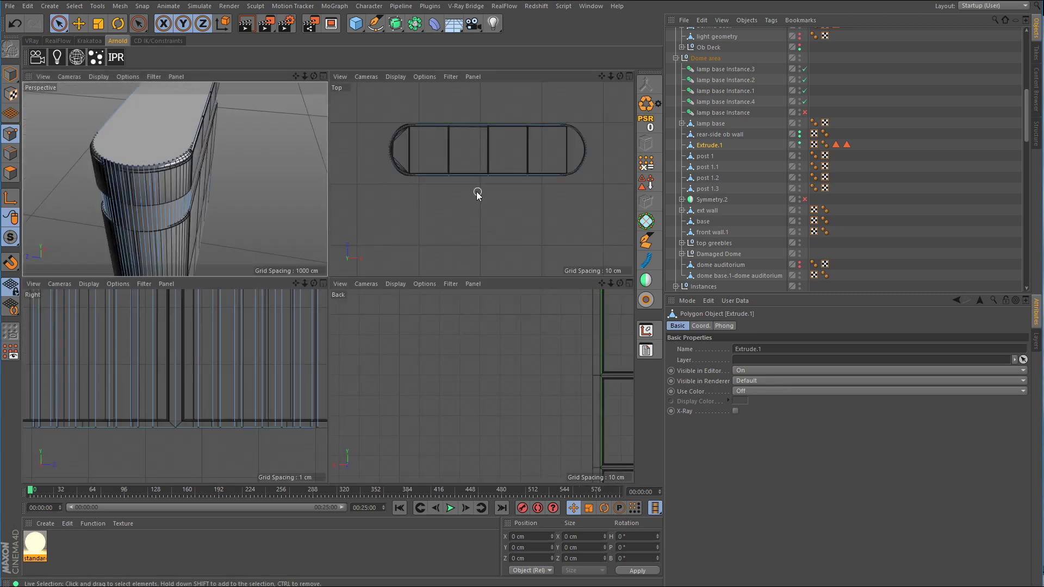
middle_click(474, 197)
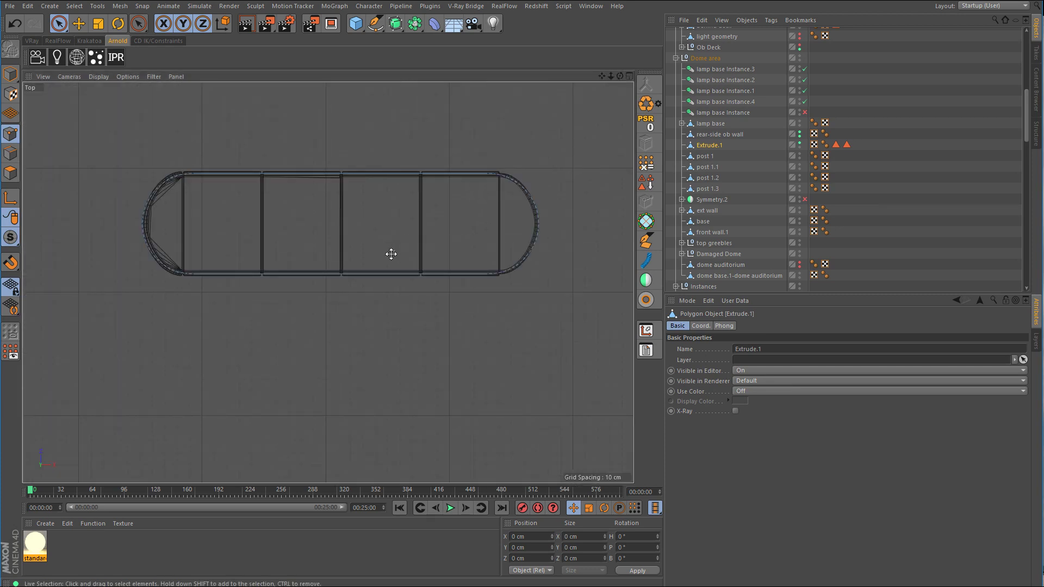
middle_click(305, 152)
middle_click(210, 152)
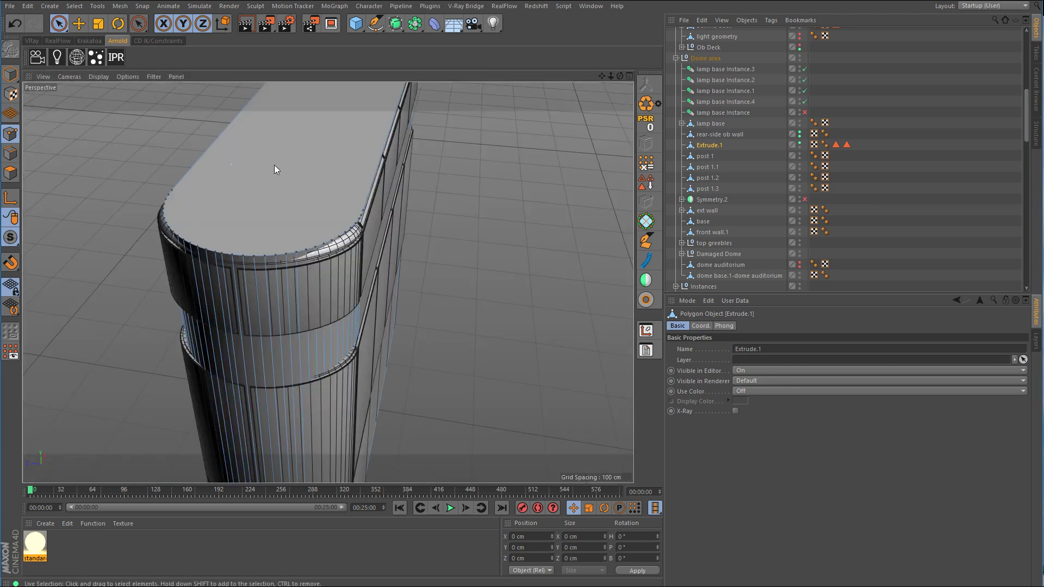
Step: Hide Extrude.1 in the editor to examine the panelled wall underneath, and show it again
click(800, 142)
alt+drag(435, 266, 339, 200)
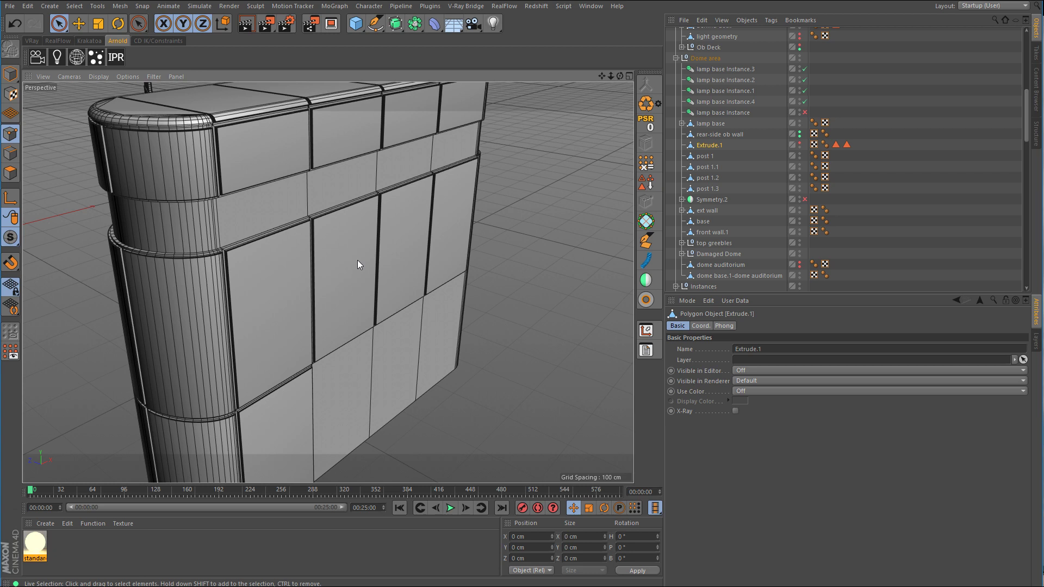
click(712, 145)
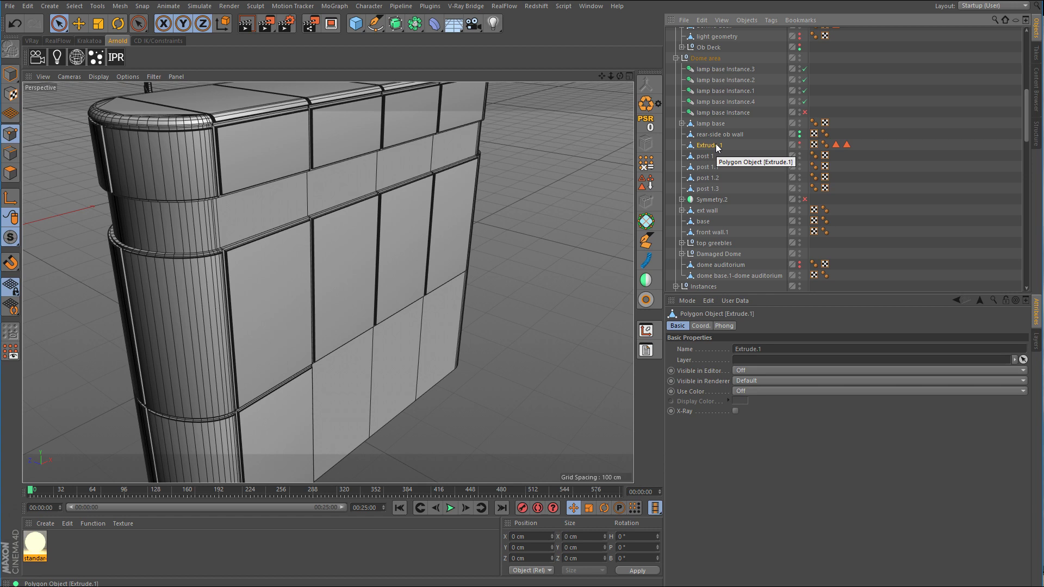
click(799, 143)
click(799, 142)
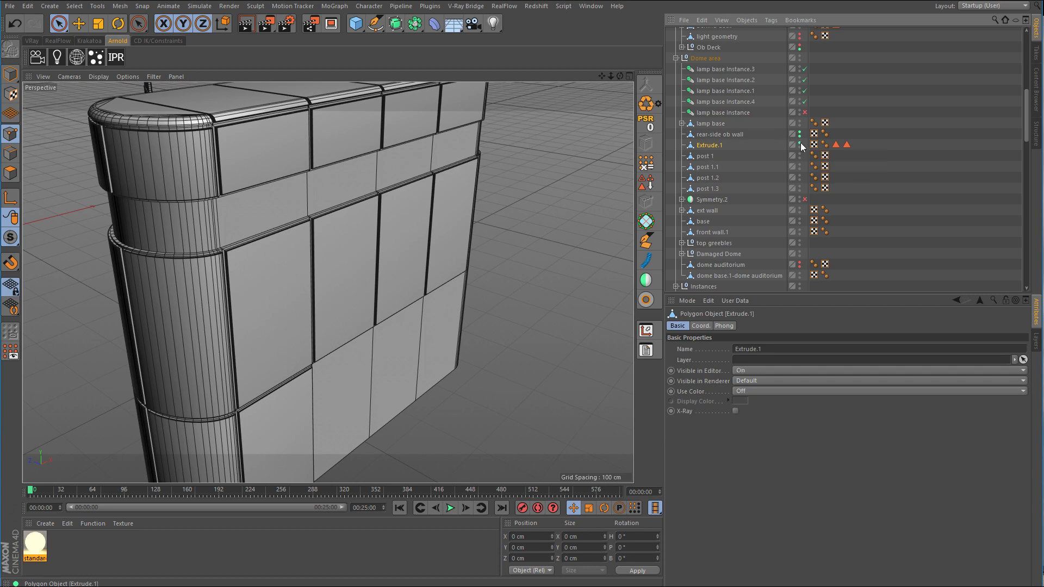
Step: Set the phong angle of Extrude.1 to 80°
click(825, 144)
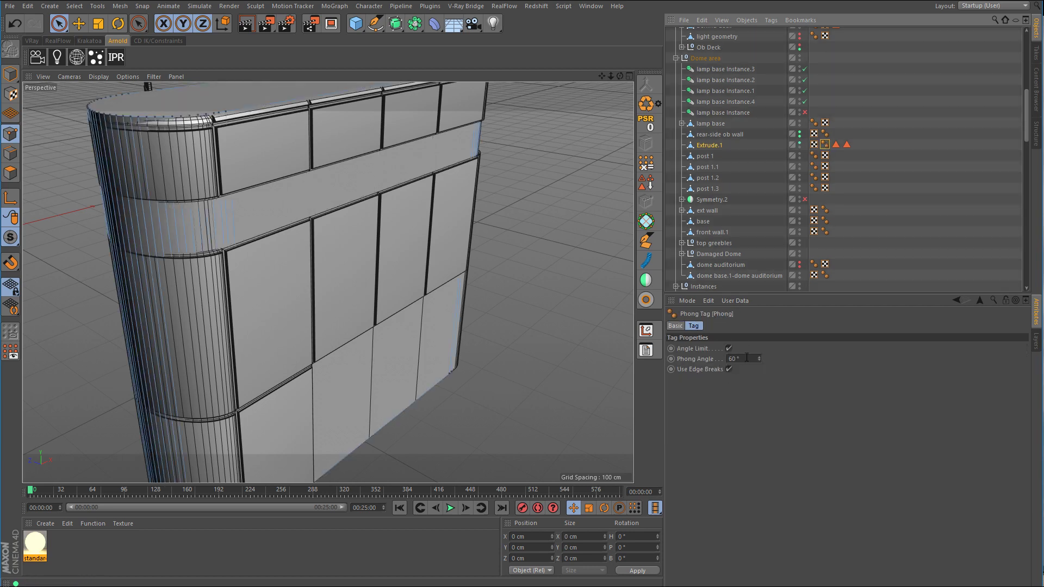
click(746, 357)
text(80)
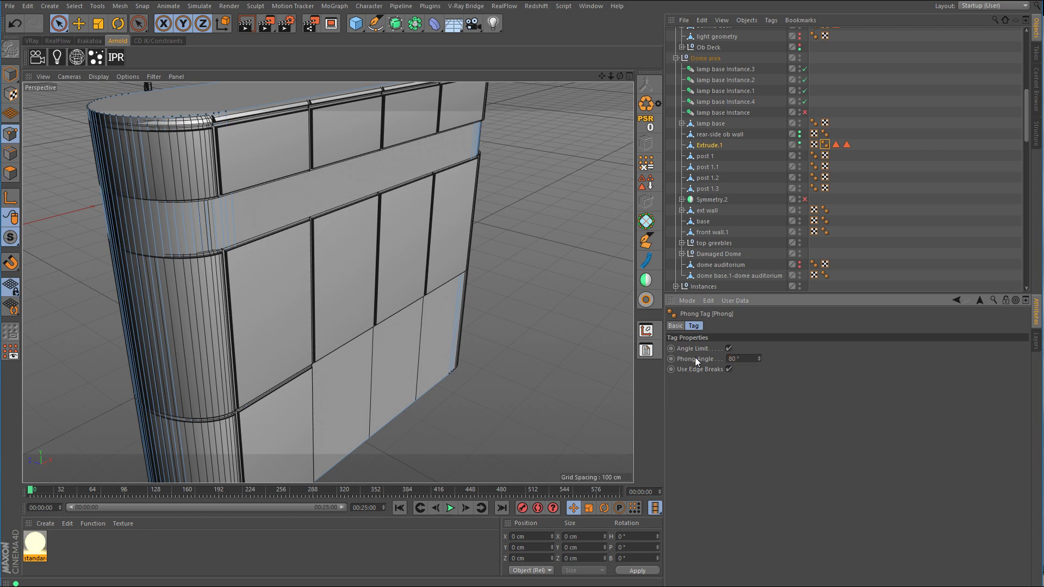
Step: In the right view, loop-cut Extrude.1 along the edges of the narrow groove between the two lower panel tiers
click(15, 142)
right_click(586, 245)
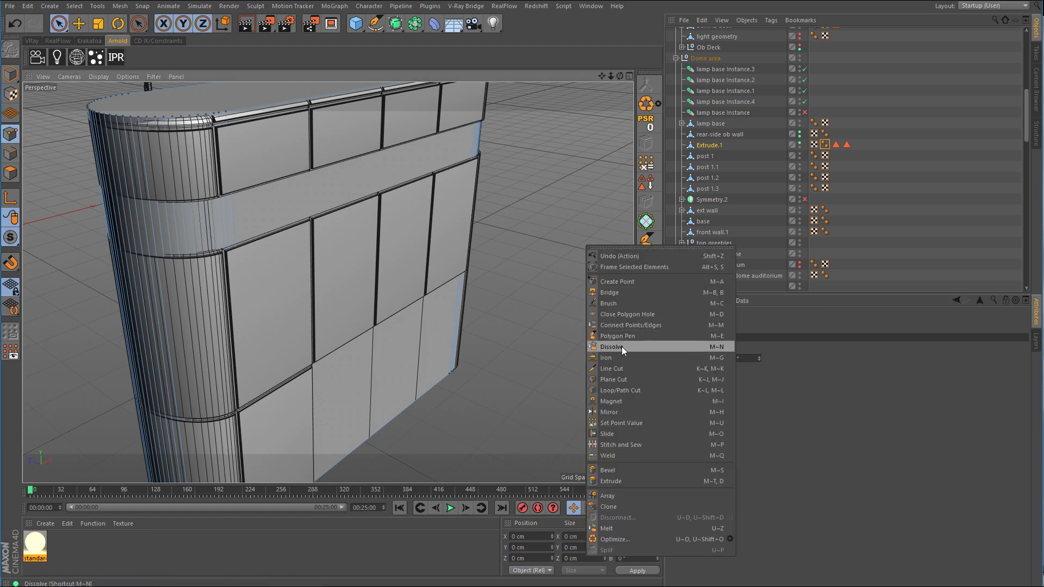
click(619, 389)
middle_click(619, 387)
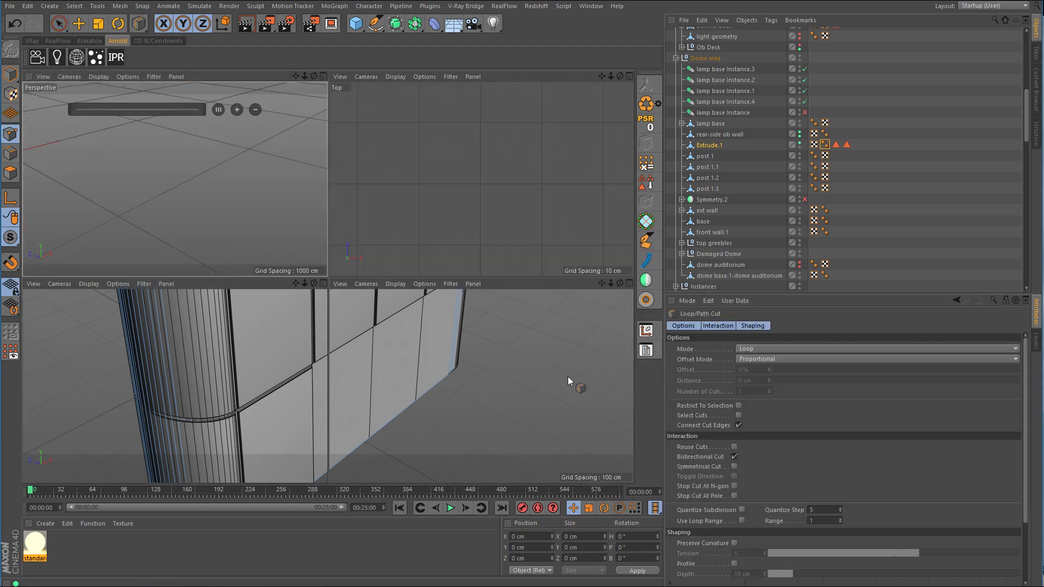
key(F3)
alt+right_drag(382, 356, 374, 357)
alt+middle_drag(478, 260, 365, 408)
alt+right_drag(447, 321, 619, 297)
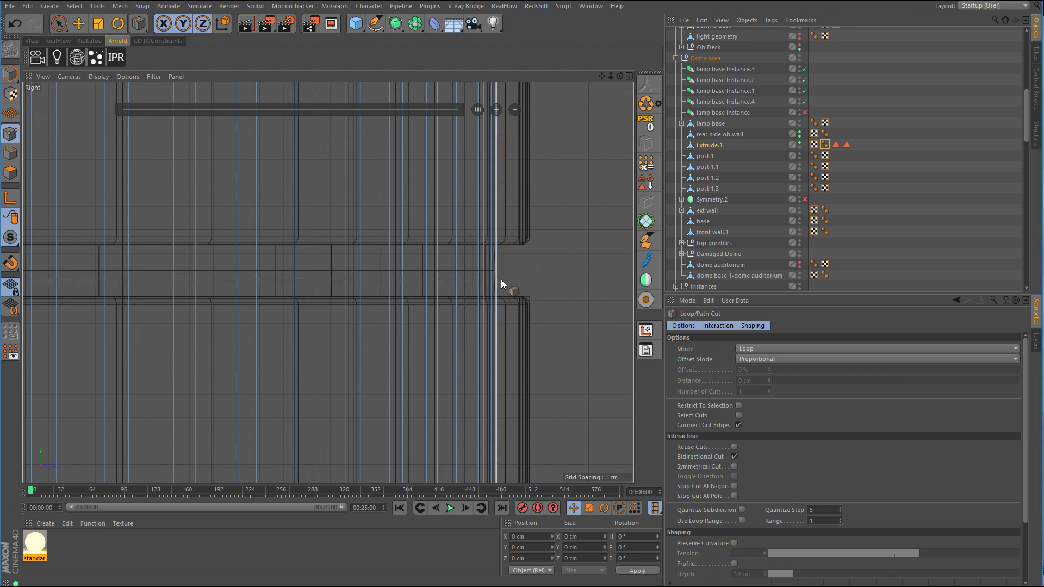
click(495, 246)
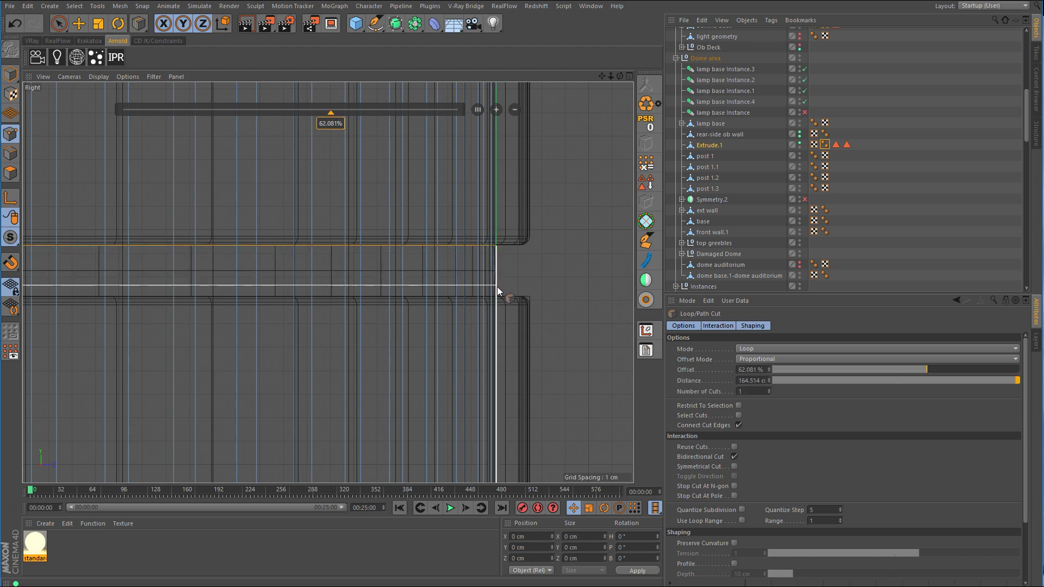
Step: Add two loop cuts around Extrude.1 at the bottom of the recessed band, just above and at the lower tier's top edge
alt+right_drag(495, 295, 400, 287)
alt+middle_drag(488, 242, 424, 435)
alt+middle_drag(461, 287, 450, 353)
alt+right_drag(422, 288, 547, 284)
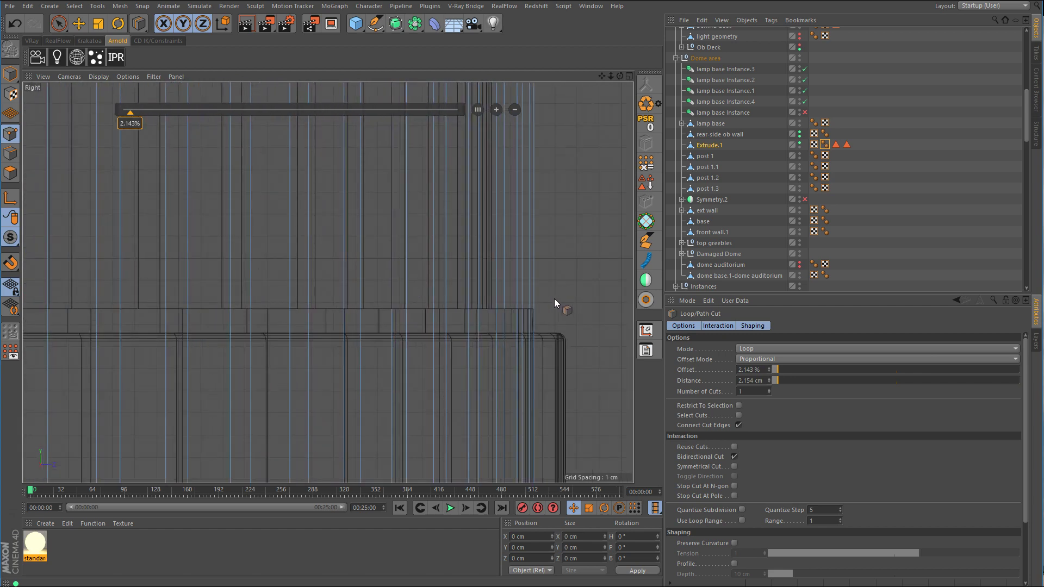
click(533, 332)
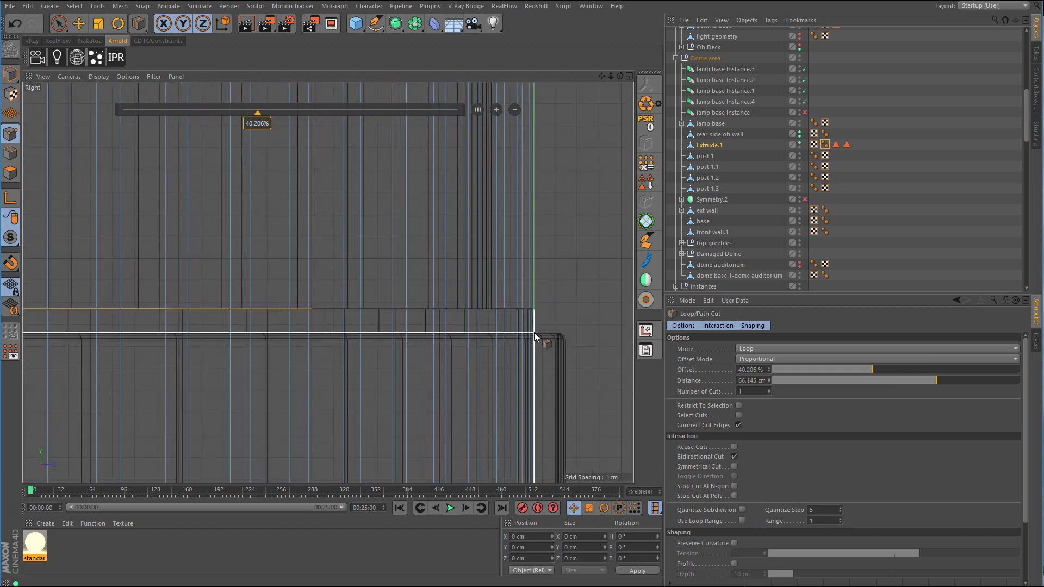
click(534, 332)
Step: Add two loop cuts around Extrude.1 at the top of the recessed band, just below and at the upper tier's bottom edge
alt+right_drag(567, 294, 438, 340)
alt+middle_drag(570, 396, 468, 168)
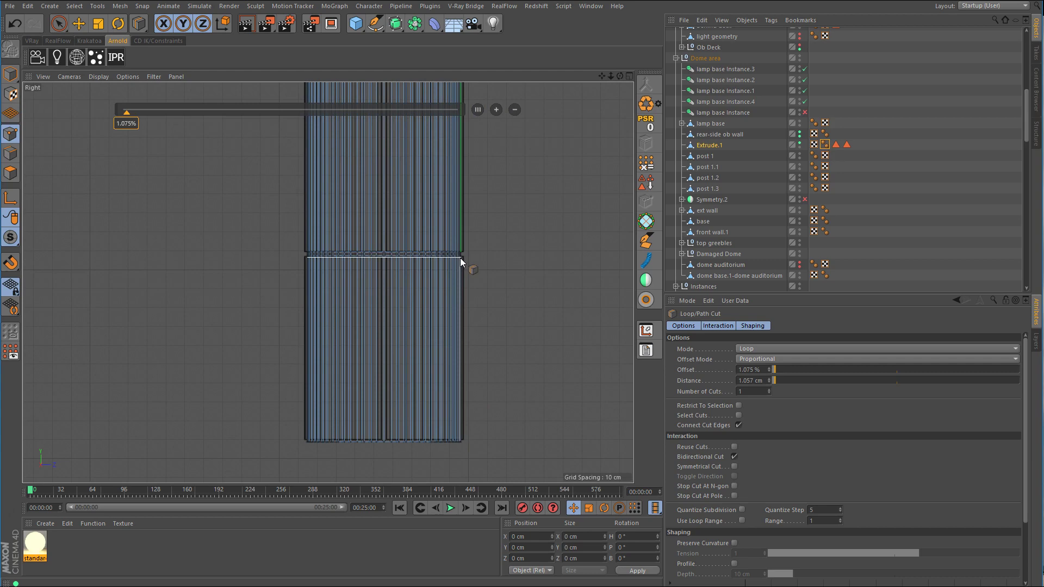
alt+right_drag(463, 257, 437, 248)
alt+middle_drag(478, 202, 460, 357)
alt+right_drag(445, 247, 570, 237)
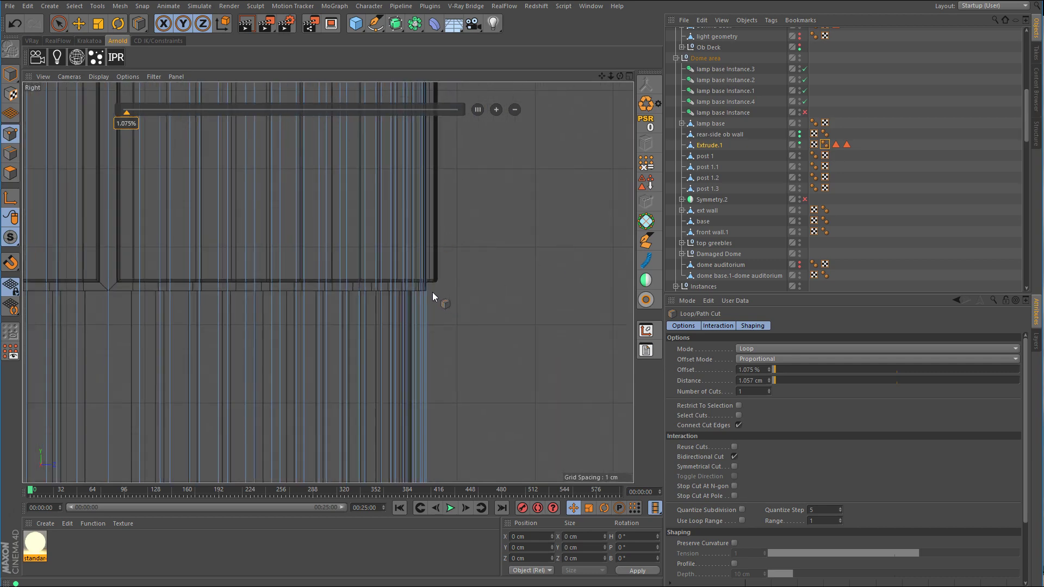
alt+right_drag(432, 295, 466, 294)
click(429, 294)
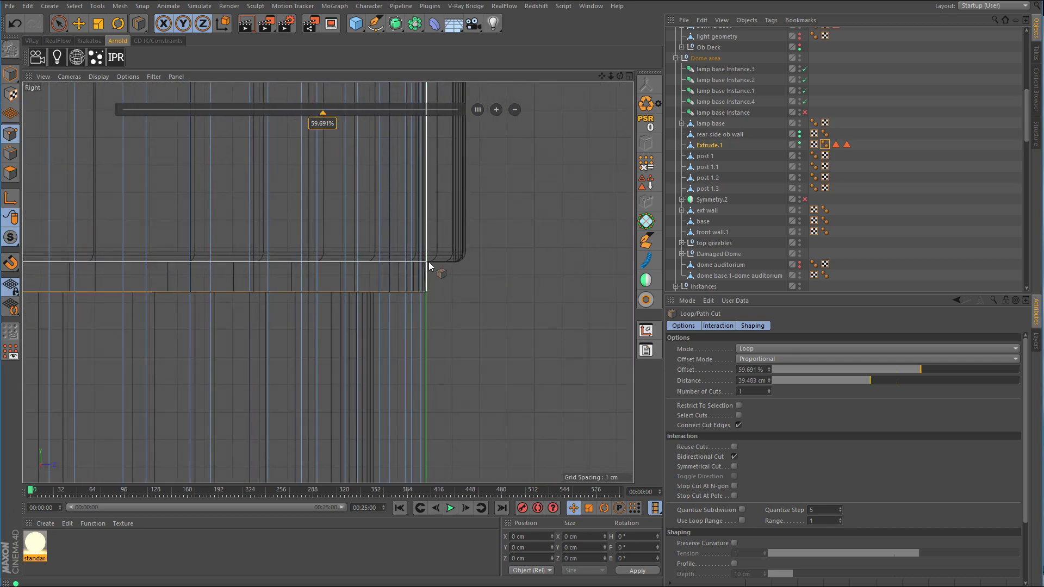
click(429, 262)
Step: Hide Extrude.1 to examine the upper tier, rim and recessed band of the underlying wall in perspective, and show it again
alt+right_drag(471, 257, 610, 247)
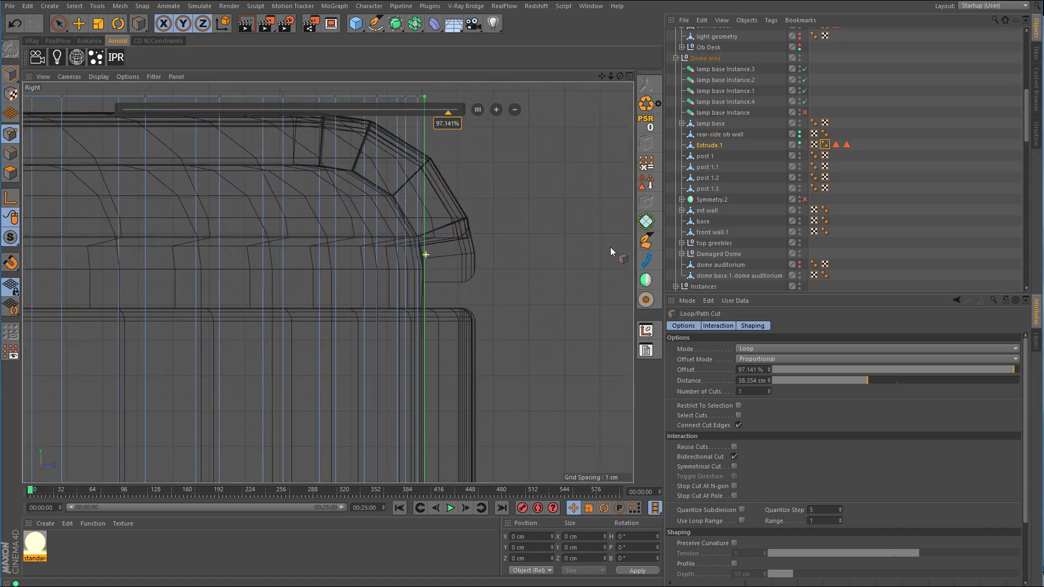
middle_click(549, 286)
middle_click(263, 175)
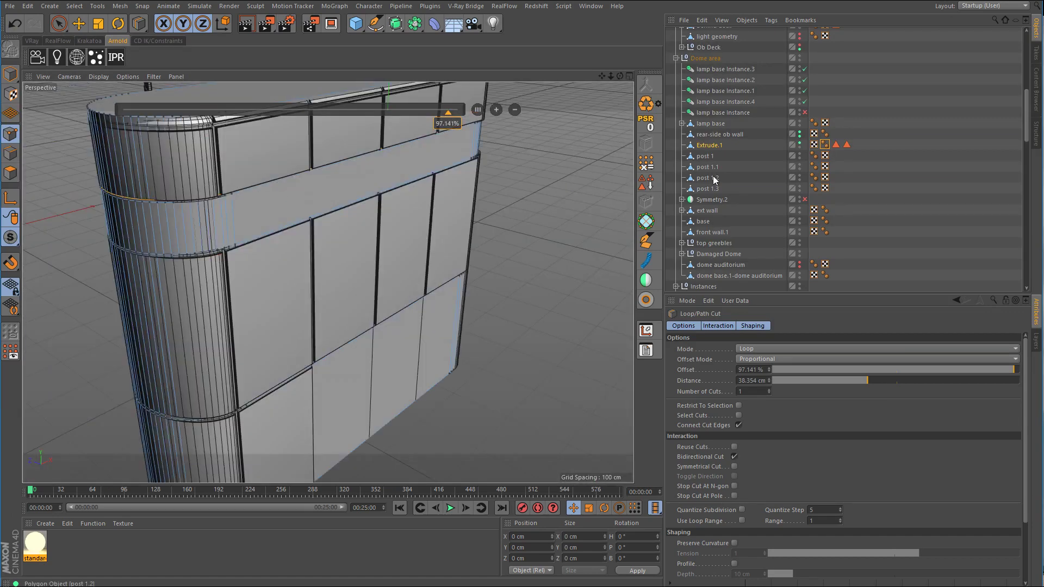
click(799, 143)
alt+drag(310, 197, 373, 272)
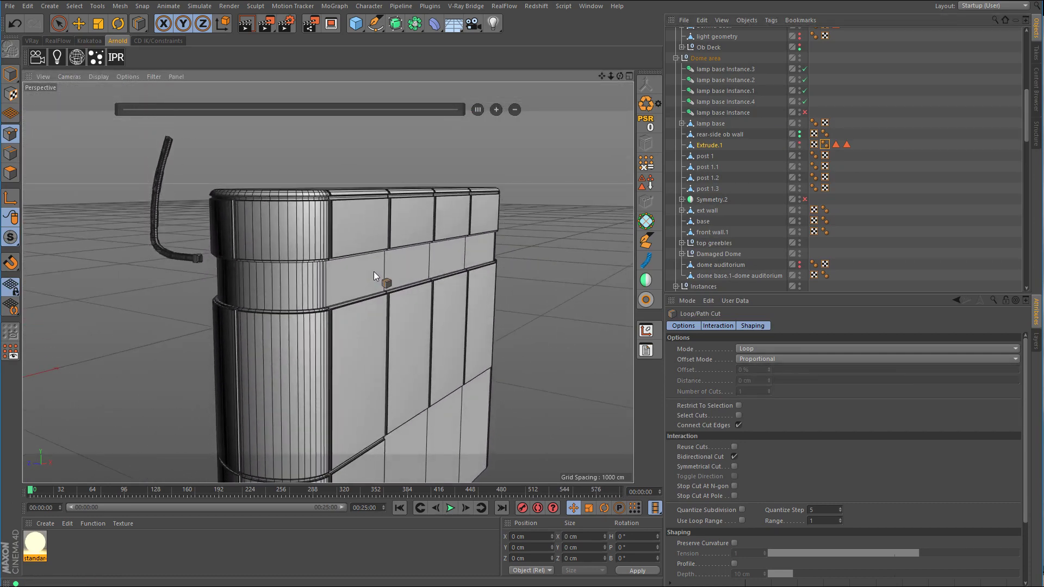
alt+right_drag(322, 224, 370, 214)
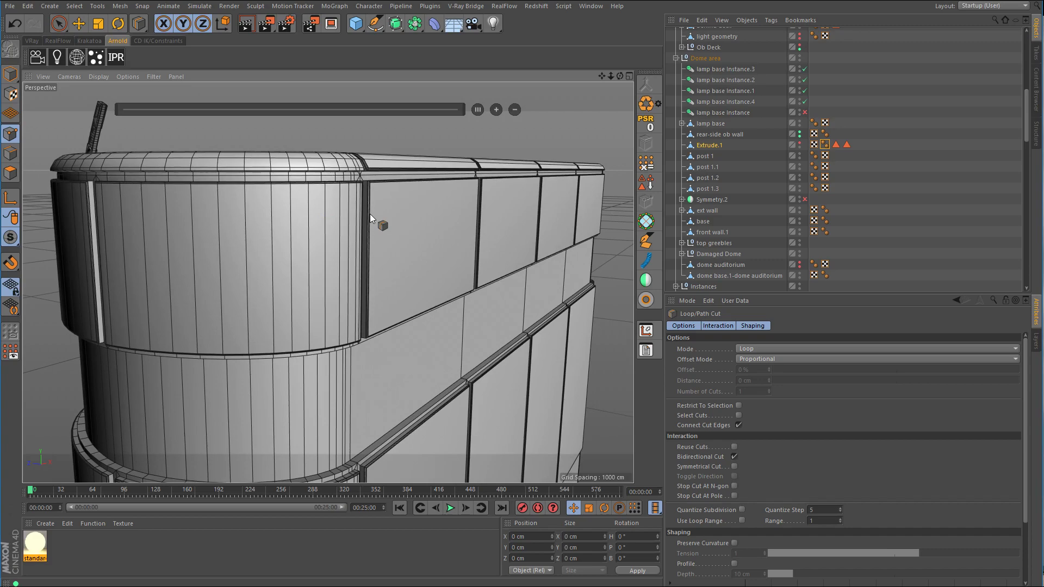
mouse_move(370, 214)
alt+mouse_down()
mouse_move(373, 194)
mouse_move(378, 216)
alt+mouse_up()
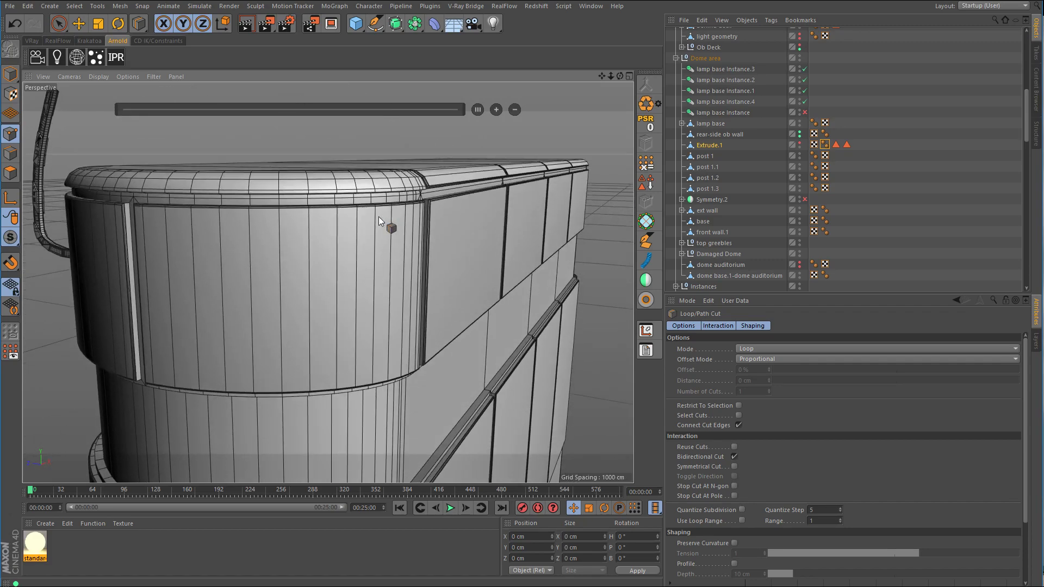
alt+right_drag(378, 216, 371, 225)
alt+drag(370, 225, 385, 208)
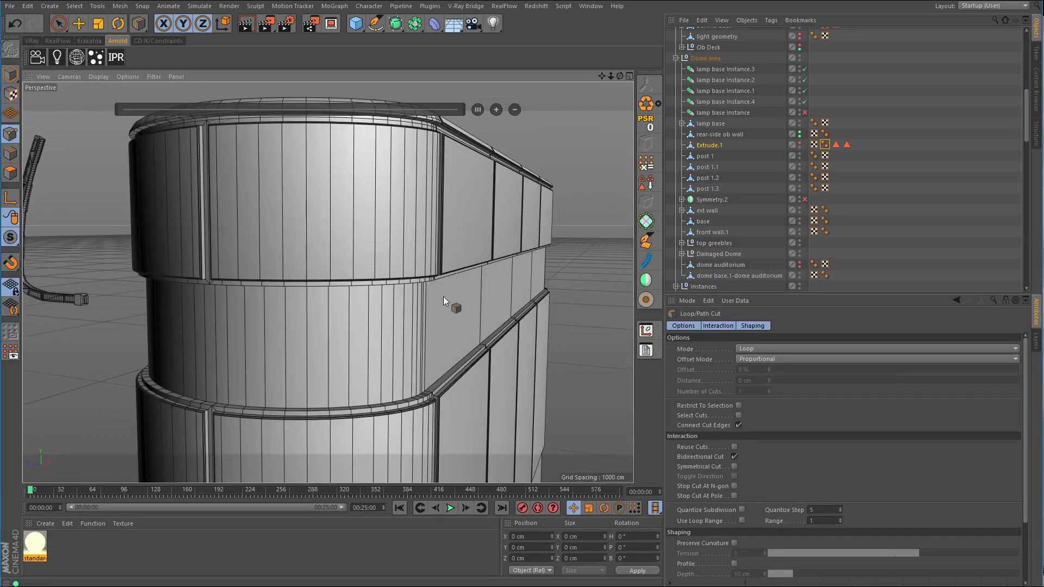
click(800, 143)
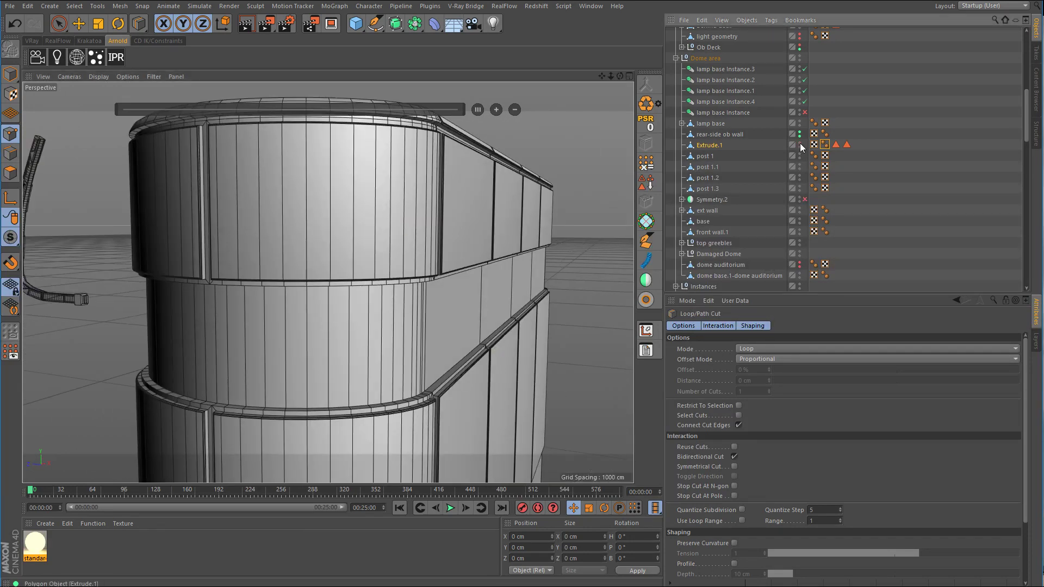
Step: Examine how Extrude.1 meets the rounded top rim in the right and perspective views
middle_click(576, 303)
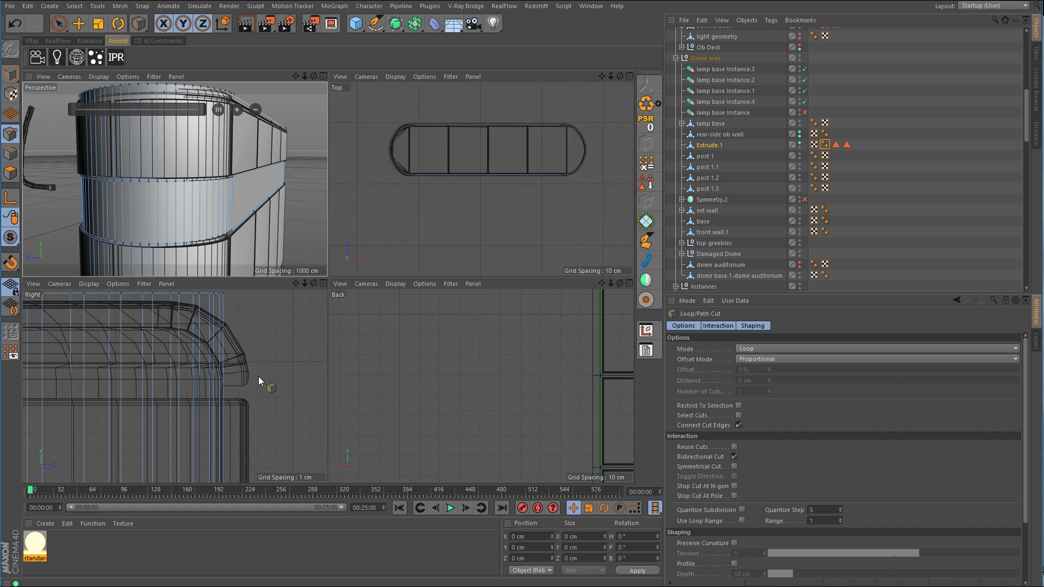
middle_click(258, 376)
alt+right_drag(548, 279, 562, 308)
middle_click(562, 308)
middle_click(267, 185)
alt+drag(380, 189, 436, 245)
alt+middle_drag(436, 245, 443, 321)
alt+right_drag(343, 300, 380, 298)
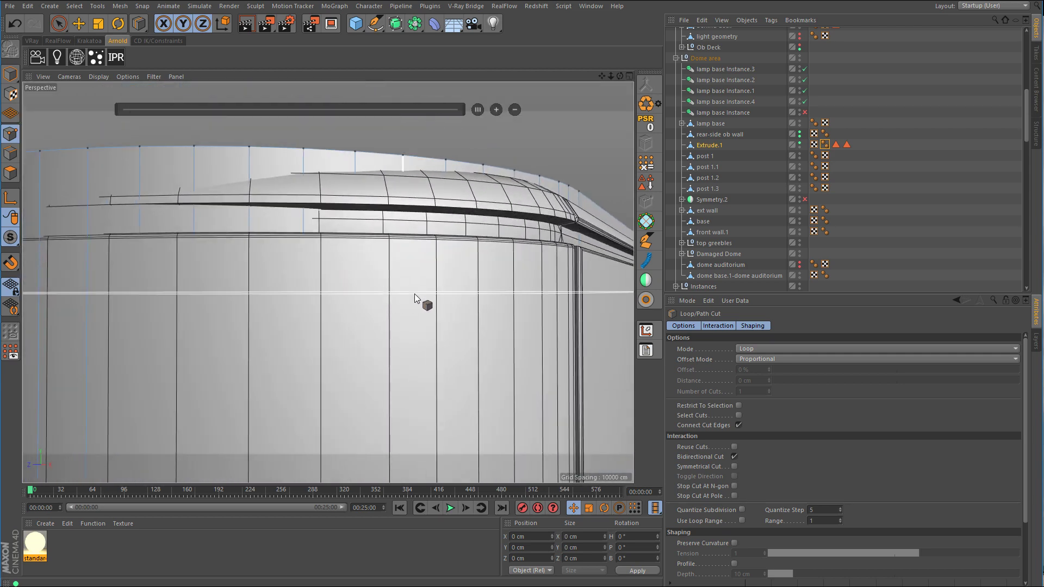
Step: Add two loop cuts around Extrude.1 beneath the rounded rim, at the lower and upper edges of the recess between rim and upper tier
middle_click(478, 288)
middle_click(350, 365)
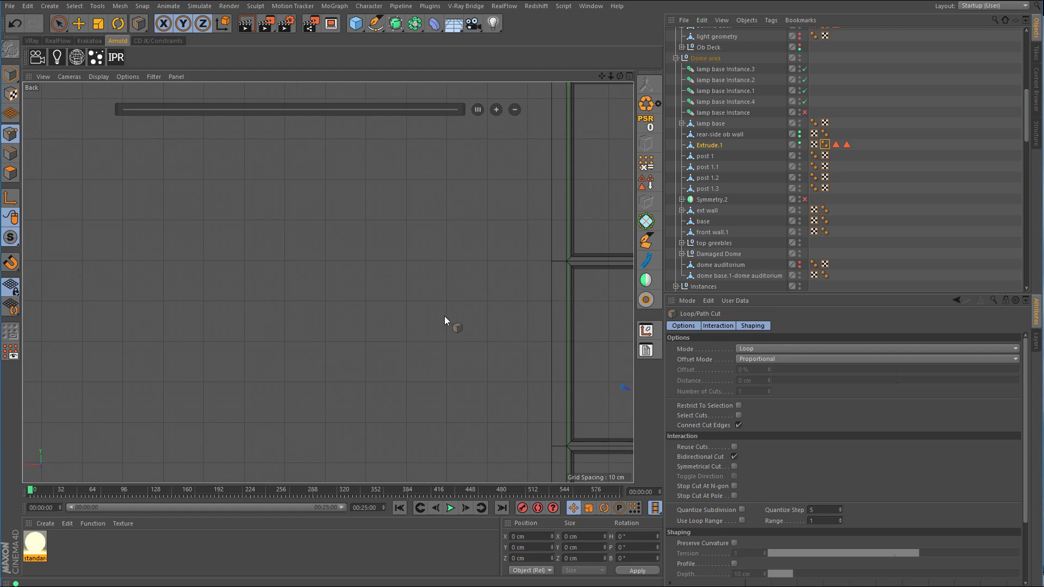
alt+right_drag(444, 315, 397, 350)
alt+right_drag(522, 314, 613, 303)
alt+right_drag(560, 323, 623, 312)
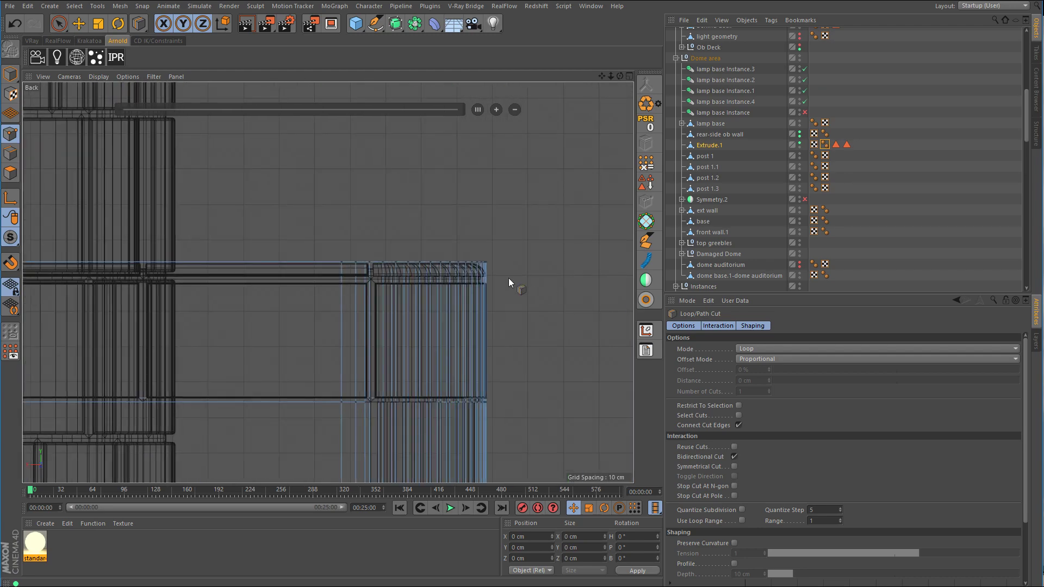
alt+right_drag(496, 278, 553, 283)
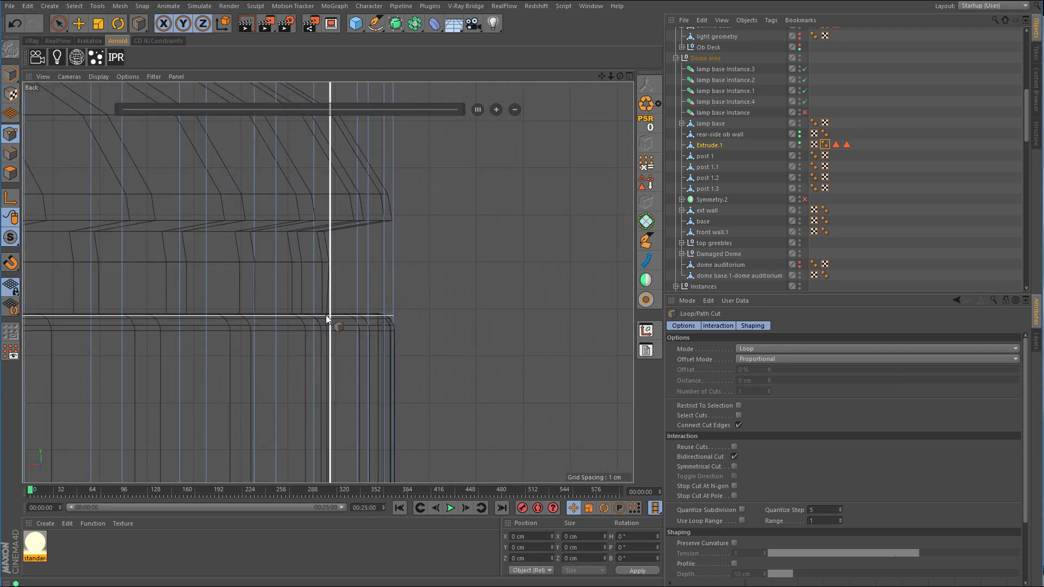
click(328, 314)
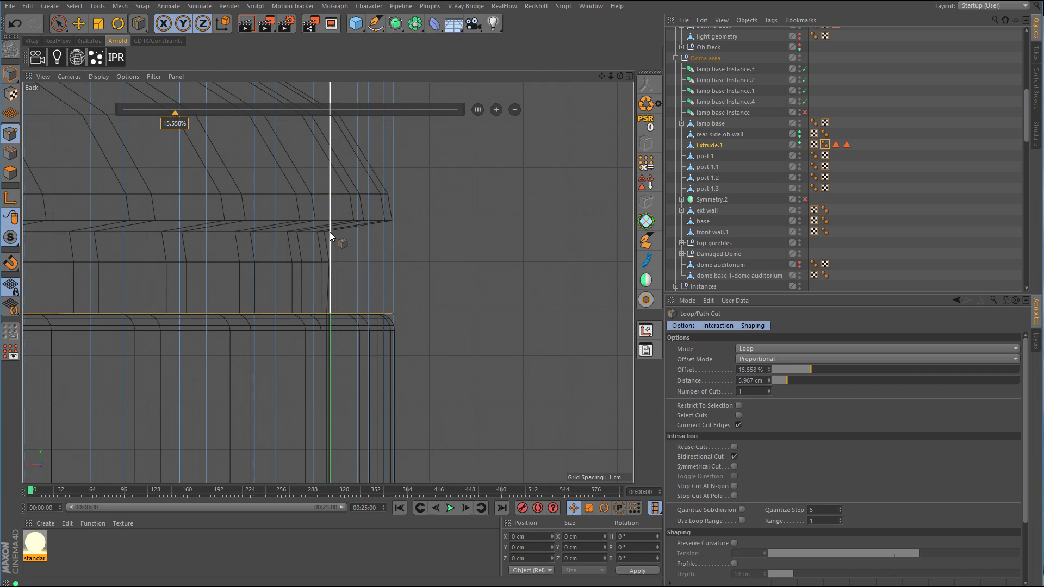
alt+right_drag(331, 219, 292, 273)
alt+middle_drag(227, 280, 387, 220)
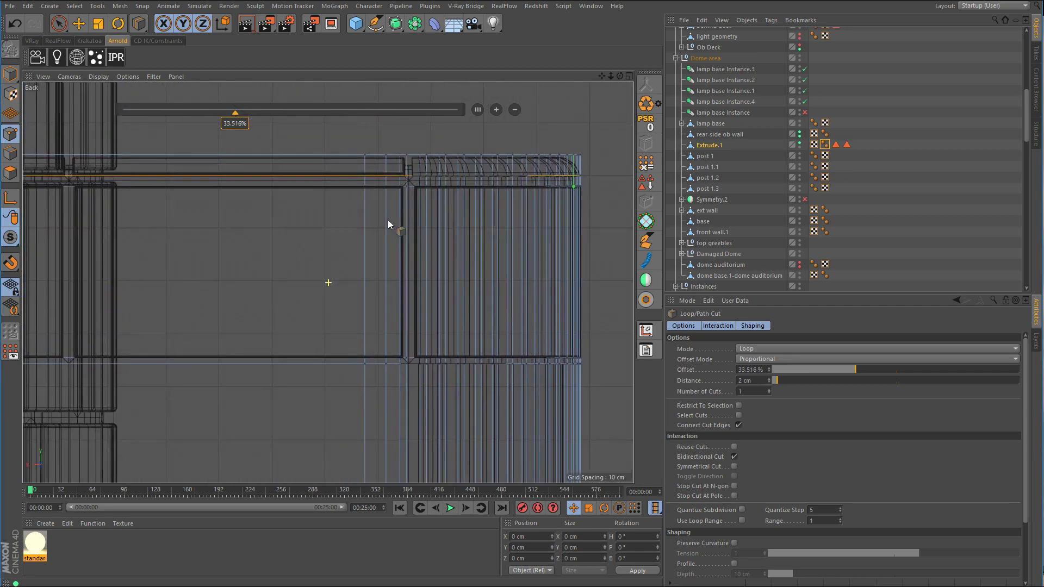
Step: Line-cut straight across Extrude.1 in the top view, once on each side of the first inner panel groove from the triangulated end
middle_click(456, 269)
middle_click(204, 188)
key(s)
alt+drag(366, 246, 471, 283)
alt+right_drag(460, 265, 534, 263)
alt+drag(534, 263, 386, 256)
middle_click(424, 255)
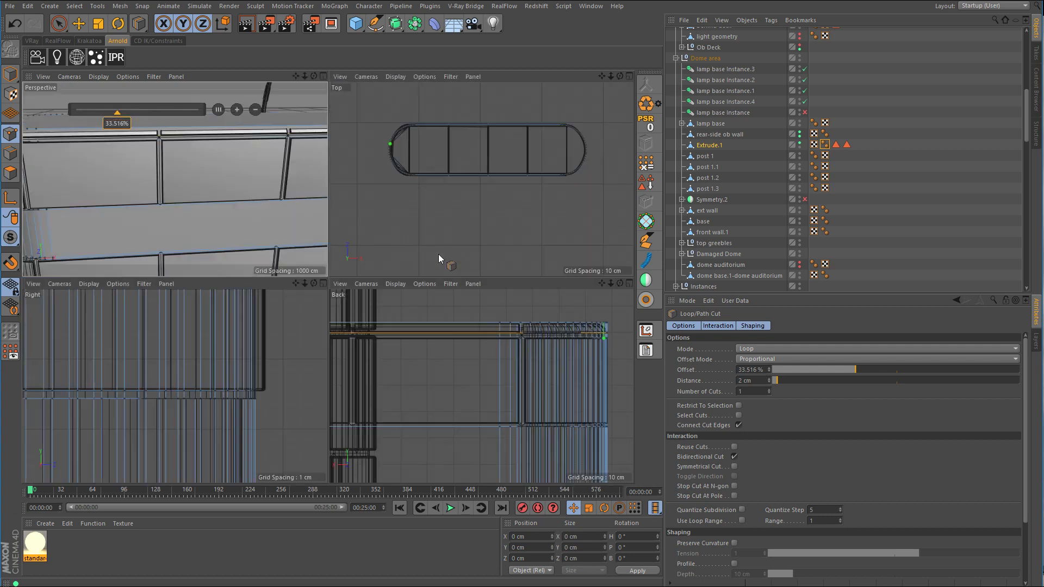
middle_click(451, 239)
right_click(579, 213)
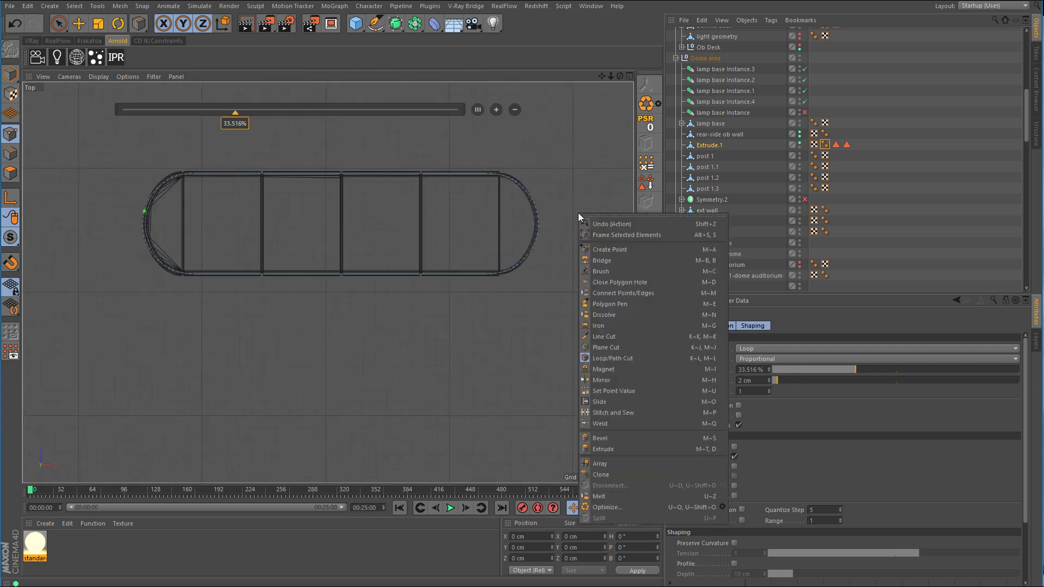
click(606, 337)
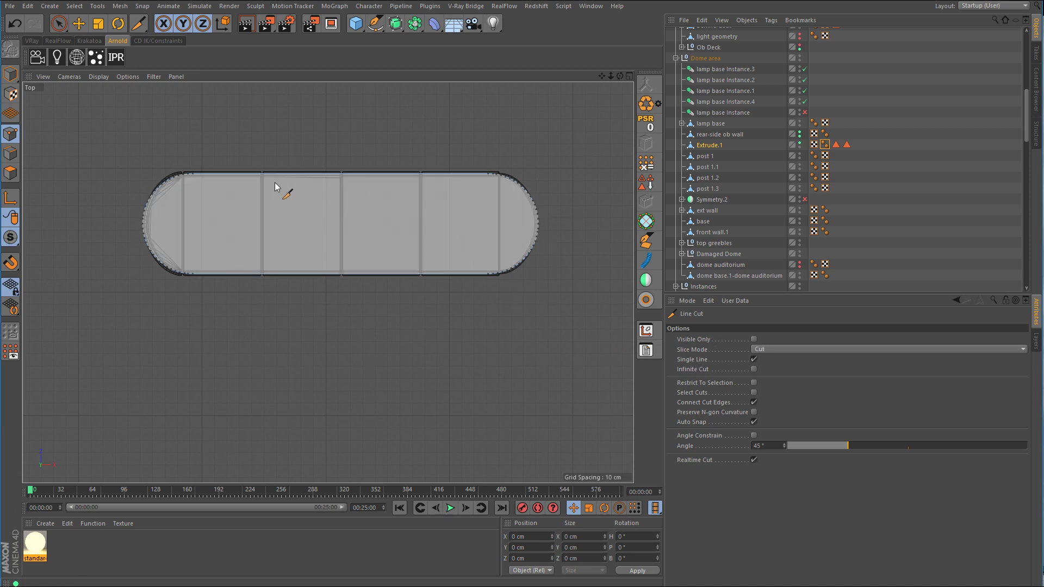
scroll(275, 181, up, 8)
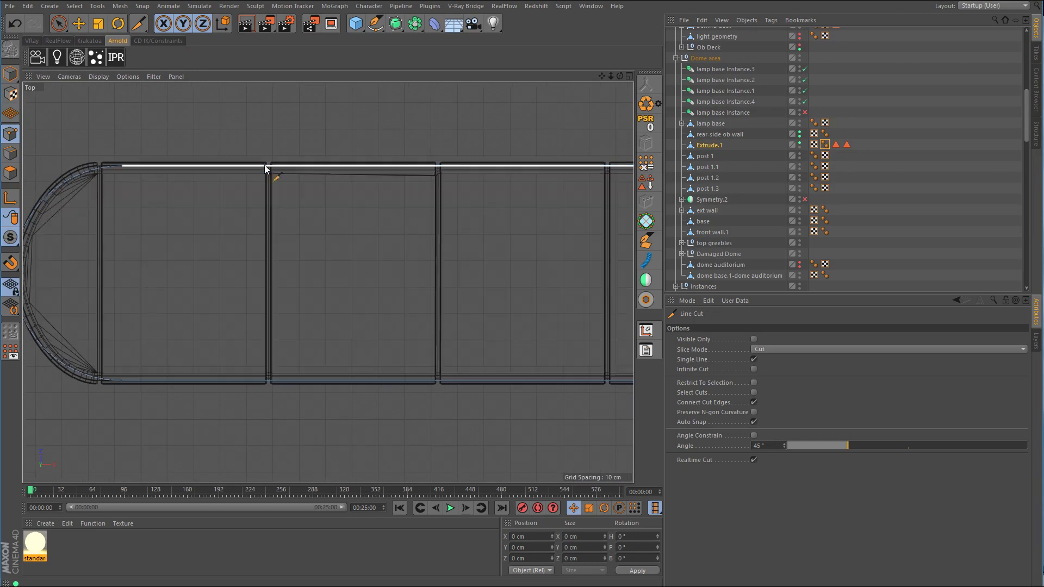
click(260, 139)
click(260, 229)
click(261, 442)
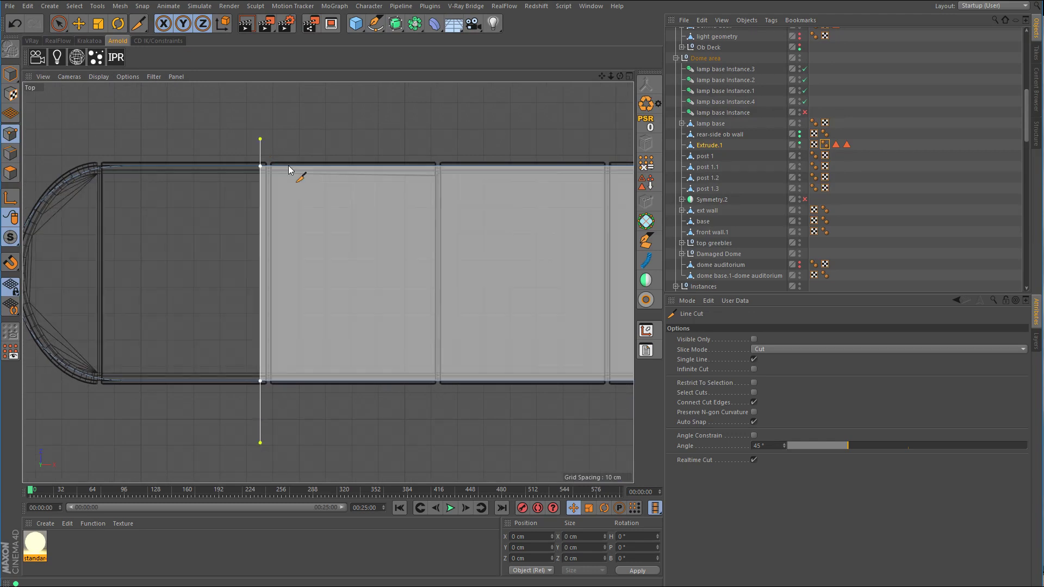
click(280, 131)
click(280, 405)
Step: Add straight line cuts across Extrude.1 on both sides of the middle and third inner panel grooves
click(427, 129)
click(426, 426)
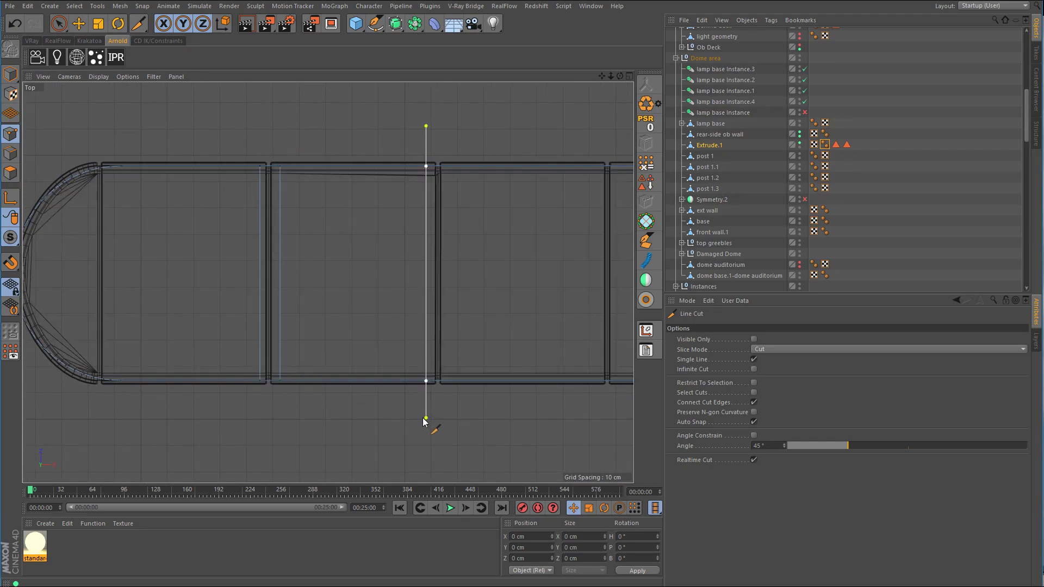
click(453, 132)
click(453, 408)
middle_drag(567, 208, 276, 219)
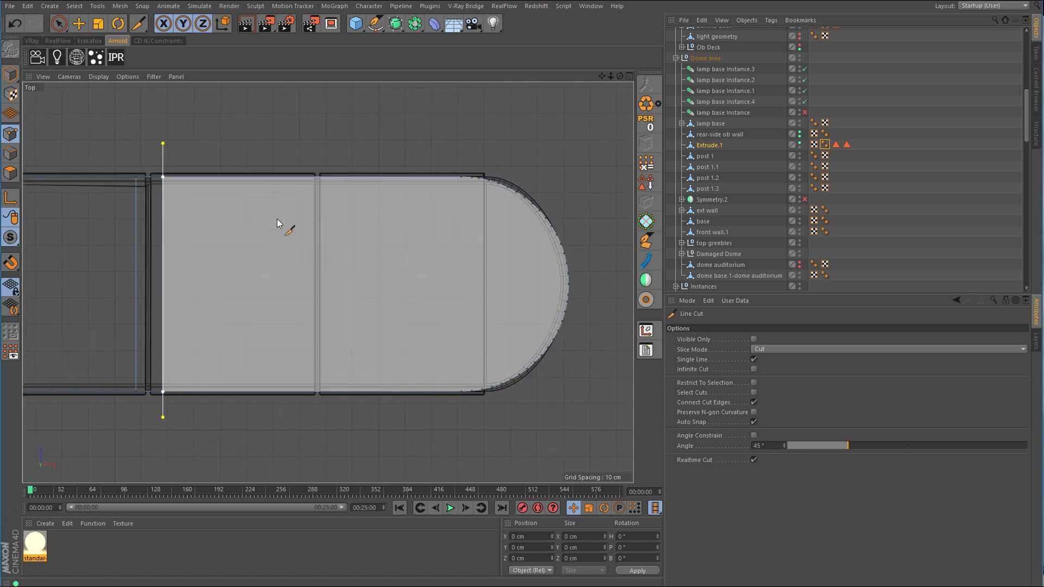
click(306, 152)
click(306, 427)
click(325, 146)
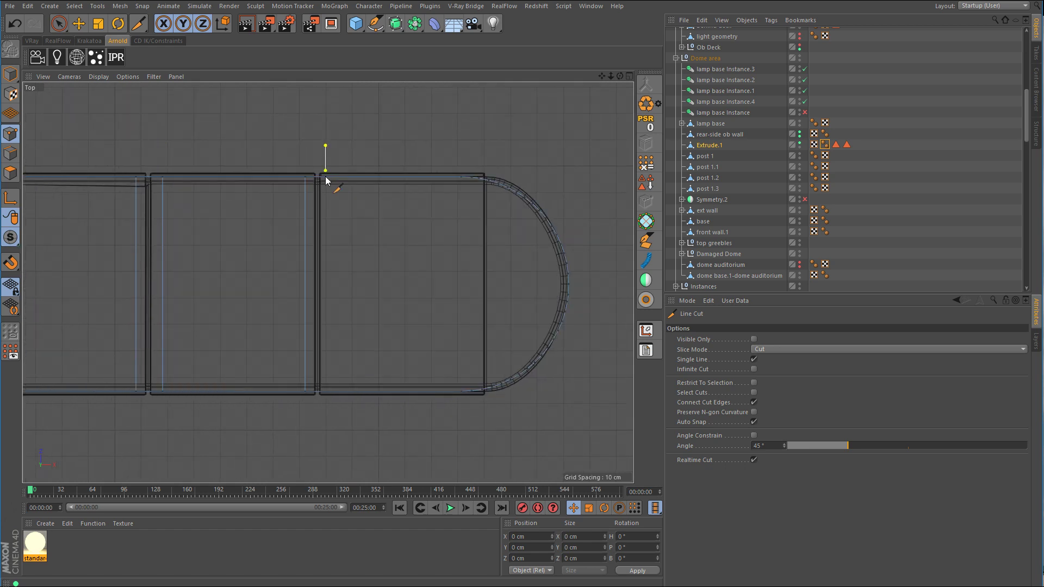
click(325, 416)
Step: Select the points of the line cut beyond the third groove and move them along X to its edge, at about 70.7 cm
drag(59, 24, 95, 61)
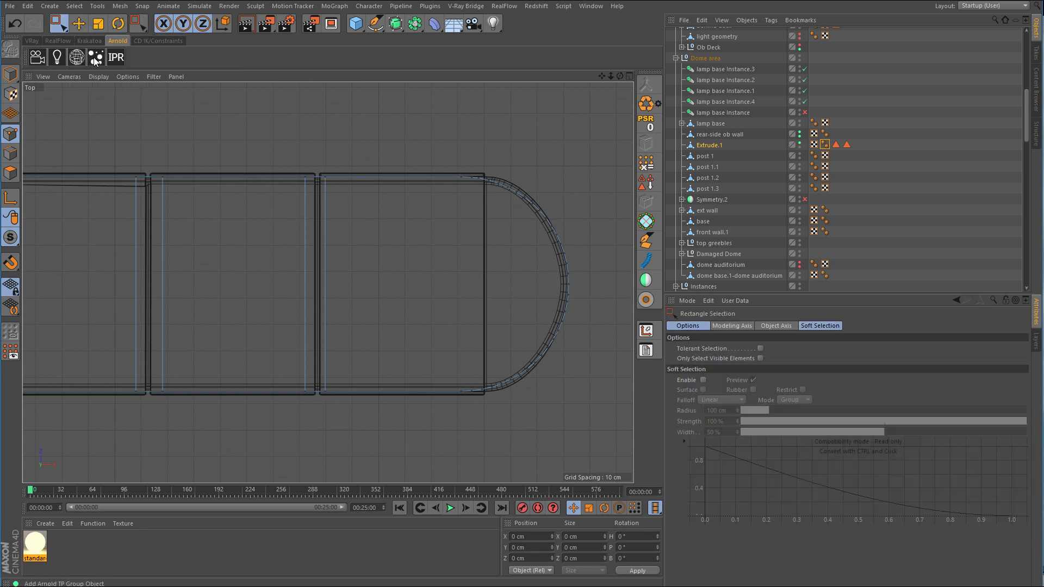
drag(356, 145, 322, 416)
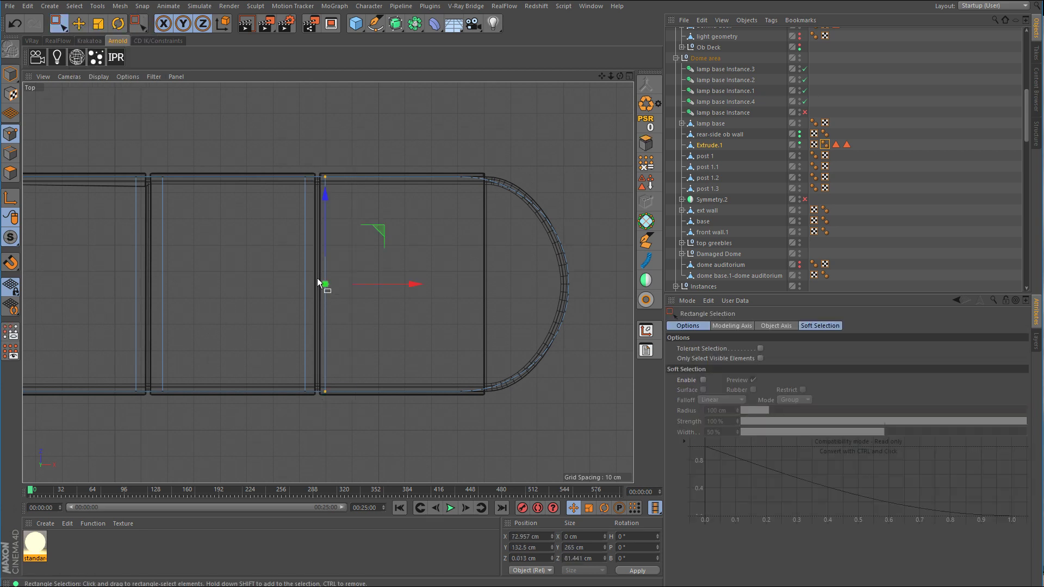
scroll(318, 278, up, 5)
alt+middle_drag(458, 279, 492, 305)
drag(496, 346, 428, 349)
scroll(371, 289, down, 5)
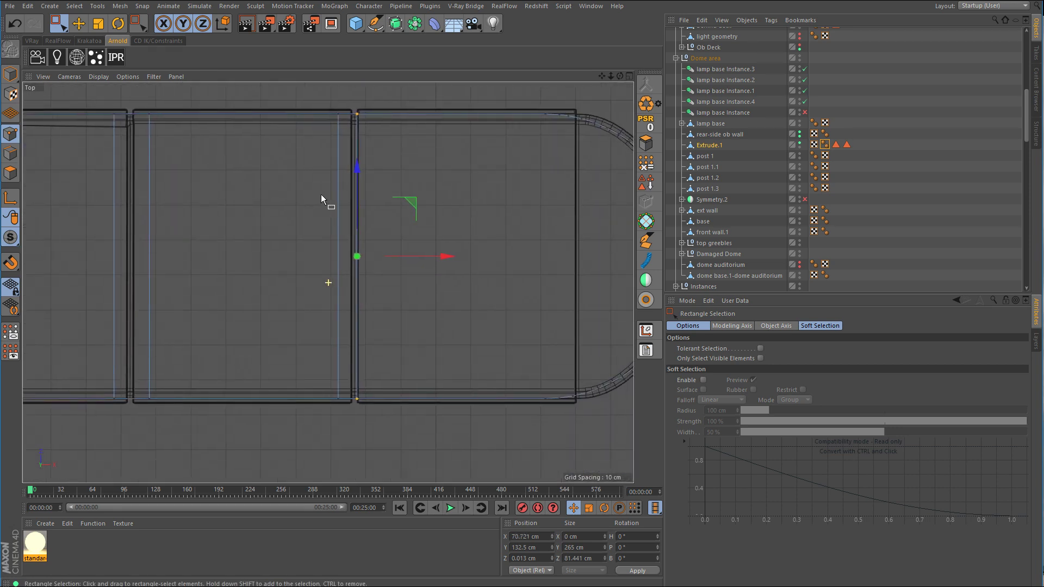
Step: Select the line-cut points before the third groove and move them along X to its other edge, at about 69.3 cm
drag(332, 172, 346, 411)
scroll(365, 262, up, 5)
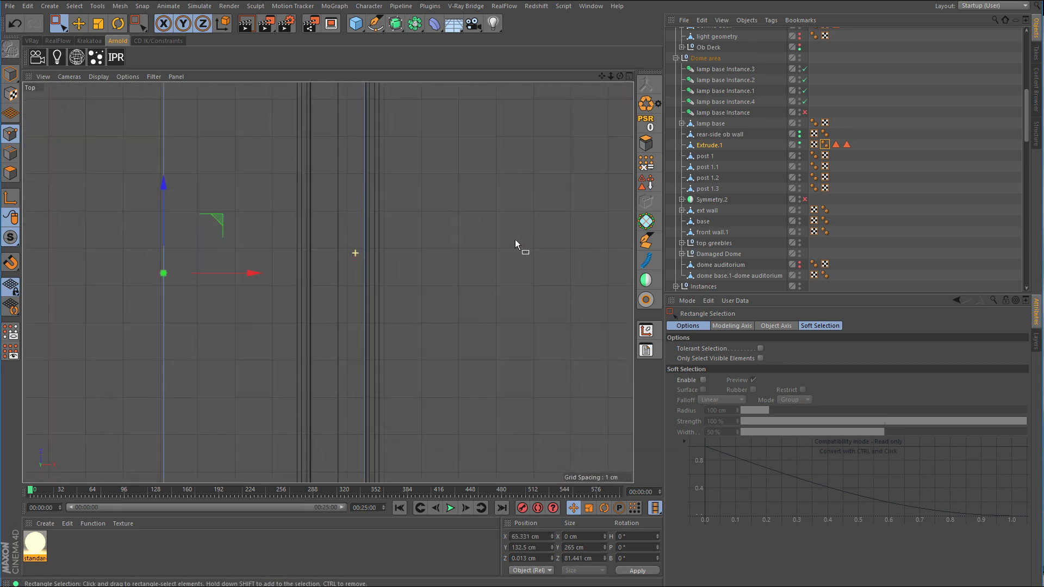
drag(254, 283, 397, 296)
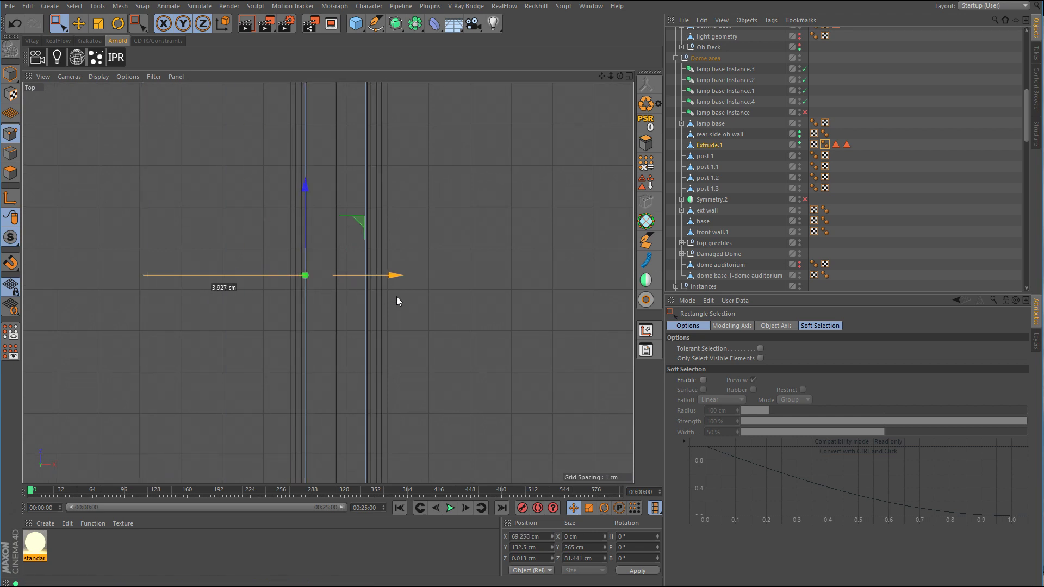
scroll(285, 326, up, 2)
scroll(285, 327, down, 5)
Step: Move the two line cuts beside the middle groove along X onto its edges, placing the lower-X cut at about 5.2 cm
drag(284, 169, 243, 427)
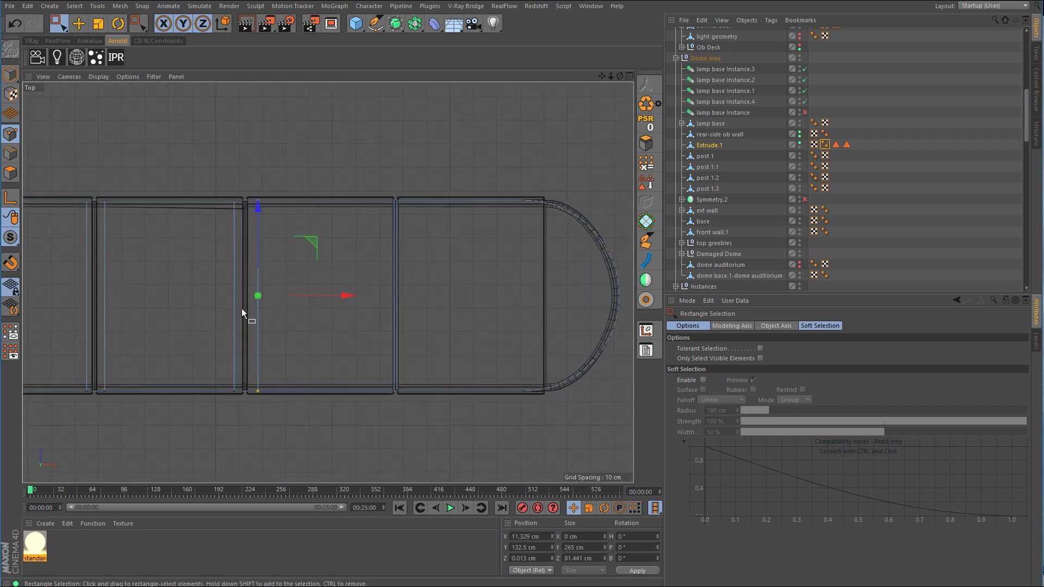
scroll(410, 287, up, 5)
scroll(410, 282, up, 1)
drag(554, 323, 361, 466)
scroll(282, 358, down, 5)
scroll(439, 307, up, 6)
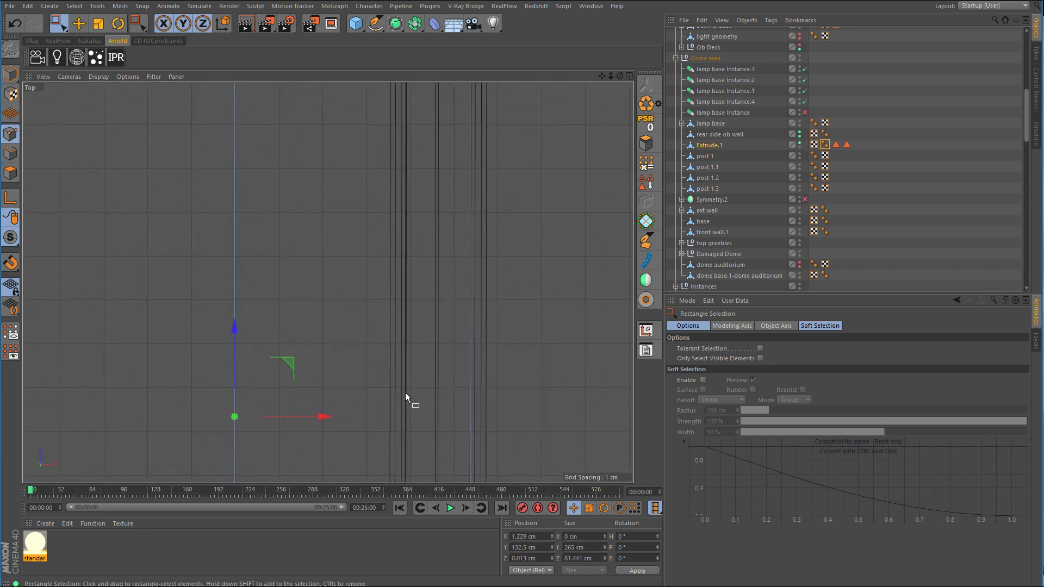
drag(338, 420, 498, 426)
scroll(485, 365, down, 6)
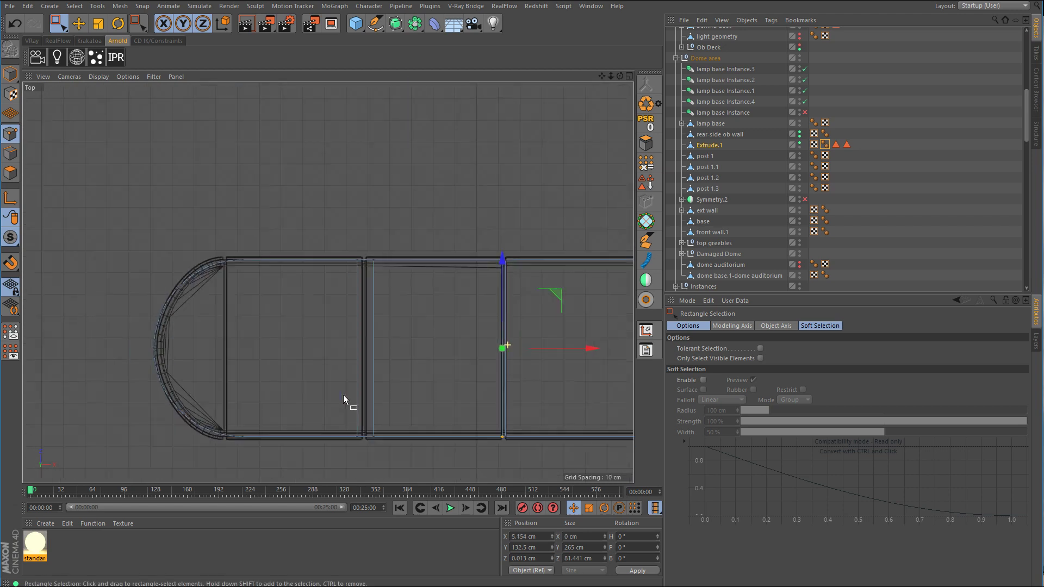
Step: Move the two line cuts beside the first inner groove along X onto its edges, placing the lower-X cut at about -59 cm
scroll(411, 317, up, 5)
drag(485, 225, 416, 311)
alt+middle_drag(453, 363, 387, 223)
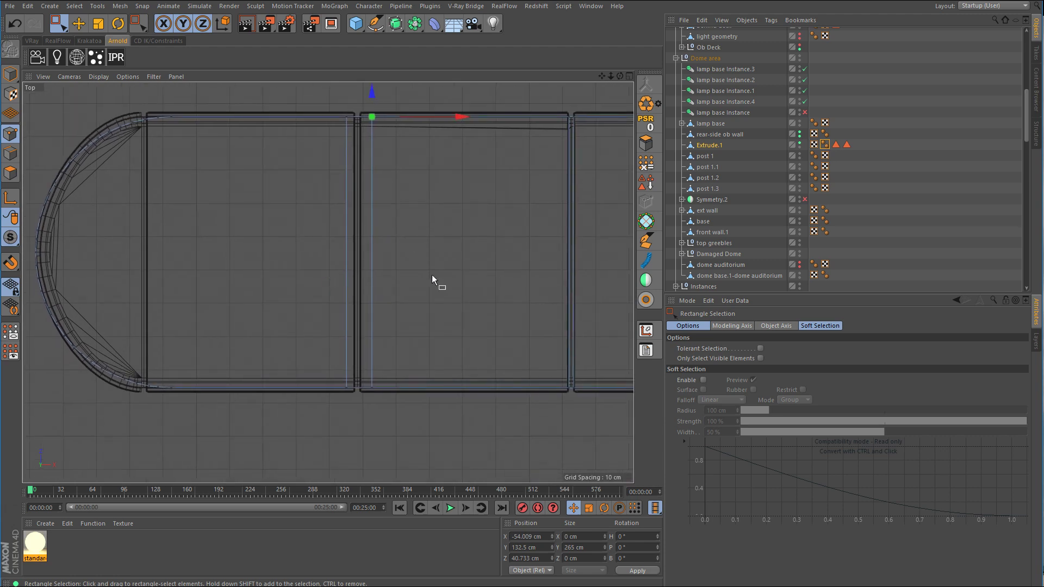
shift+drag(423, 325, 366, 403)
scroll(536, 236, up, 5)
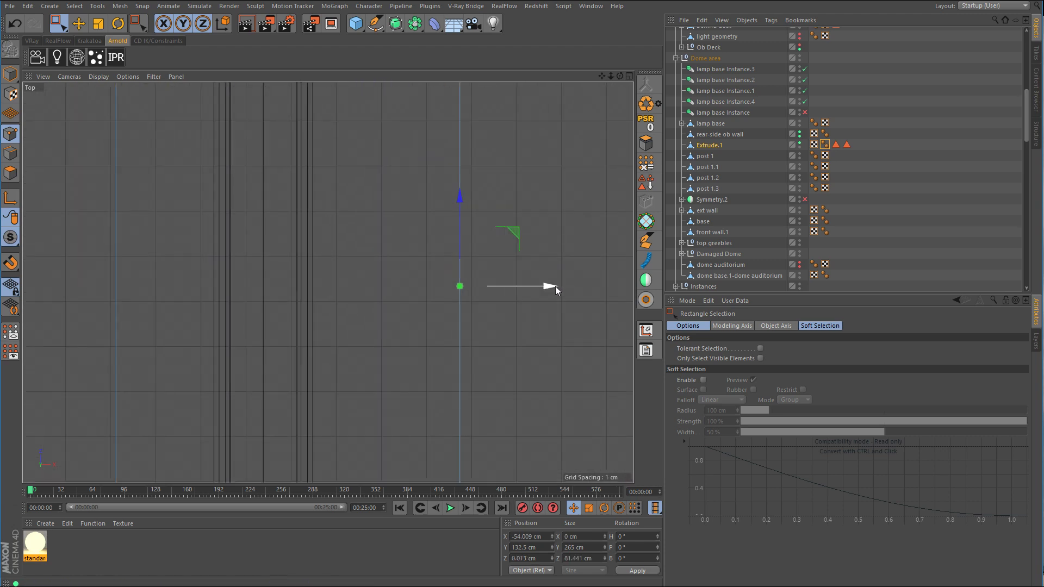
drag(555, 286, 379, 447)
scroll(311, 332, down, 5)
scroll(543, 293, up, 10)
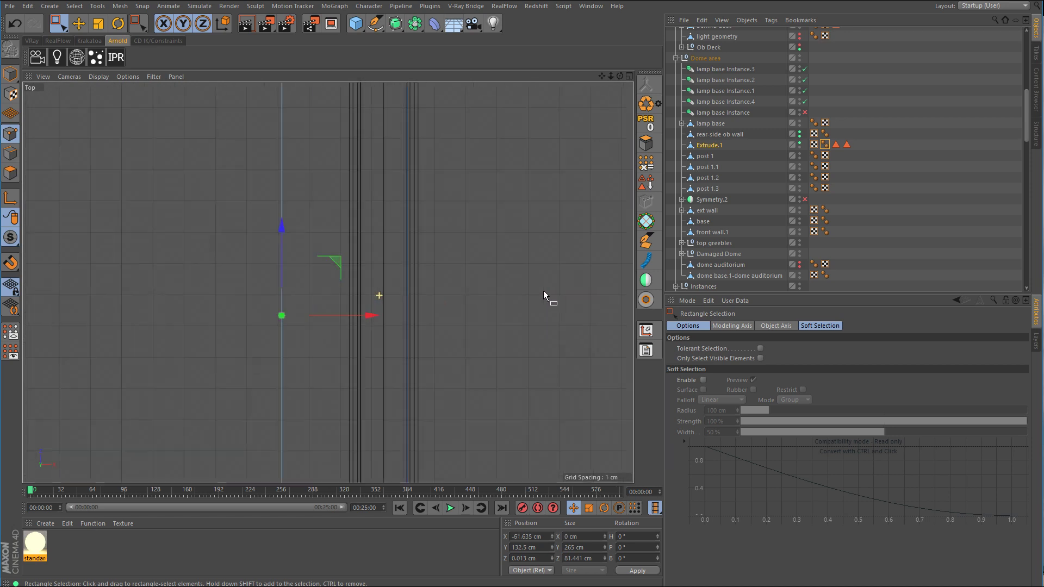
drag(295, 331, 431, 335)
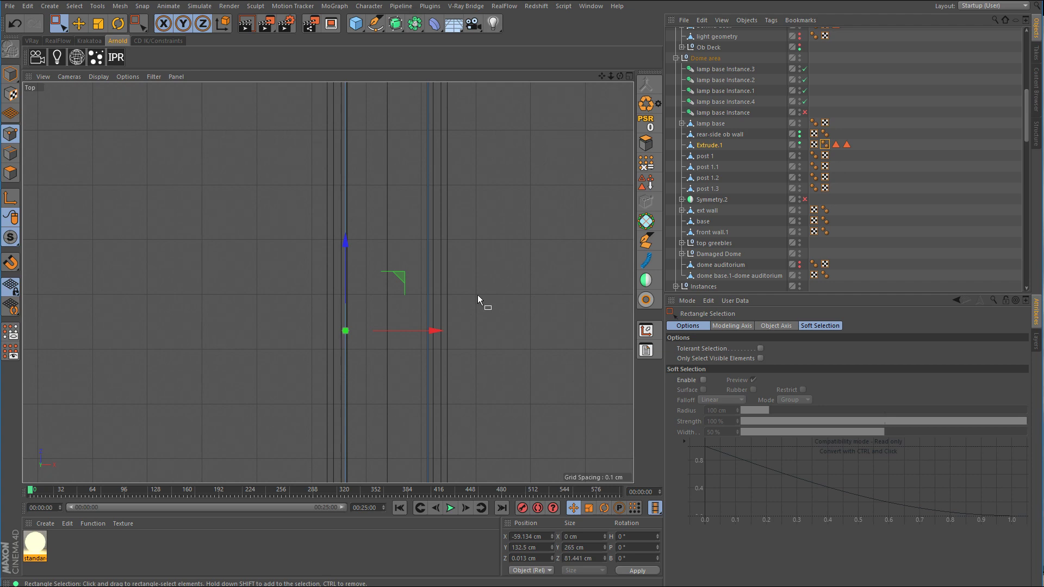
Step: Hide the rear-side ob wall in the perspective view so that Extrude.1 is shown alone
middle_click(491, 293)
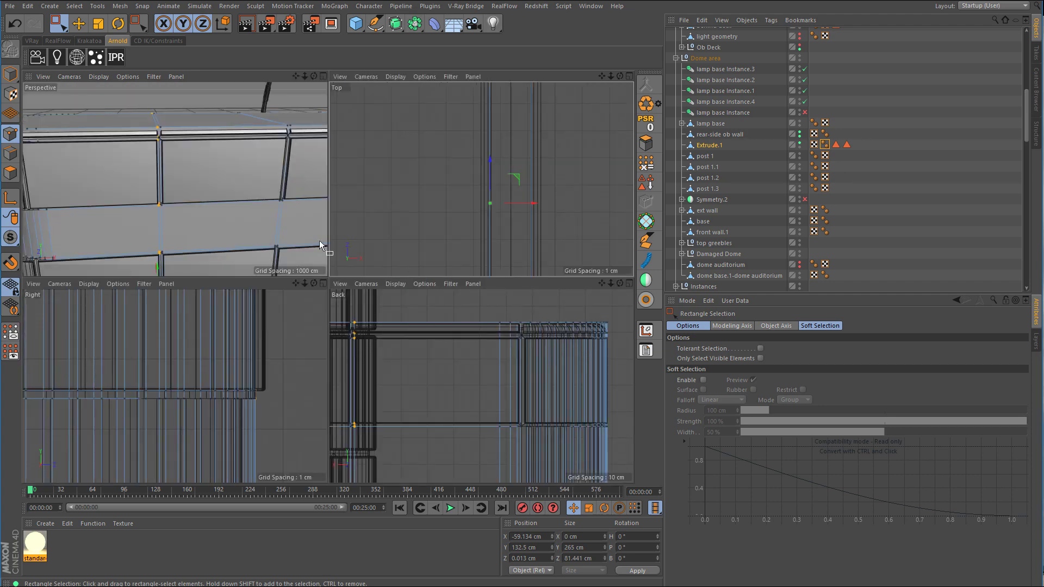
middle_click(219, 201)
alt+drag(394, 224, 368, 257)
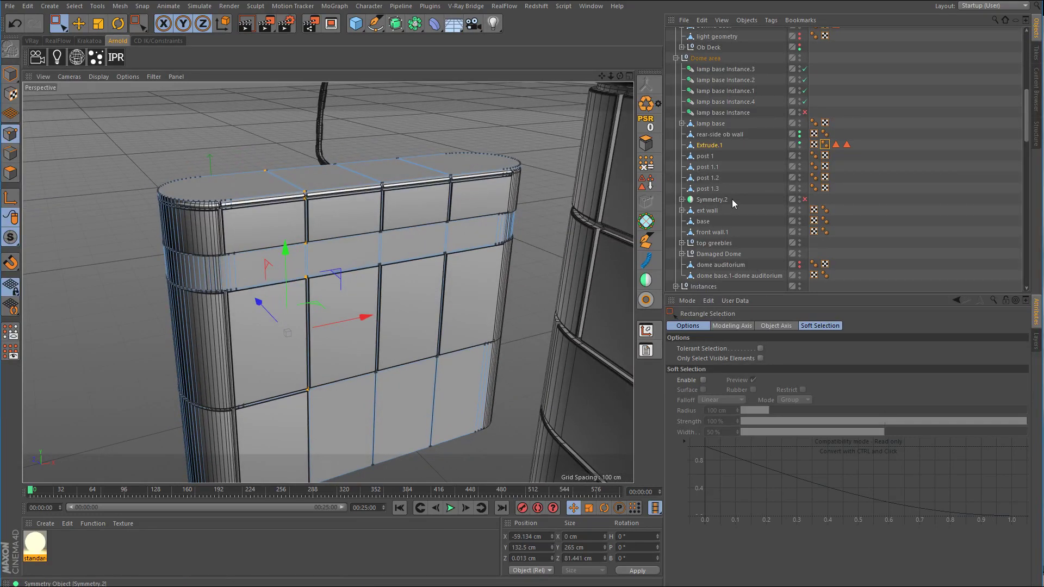
click(799, 132)
alt+drag(381, 191, 395, 213)
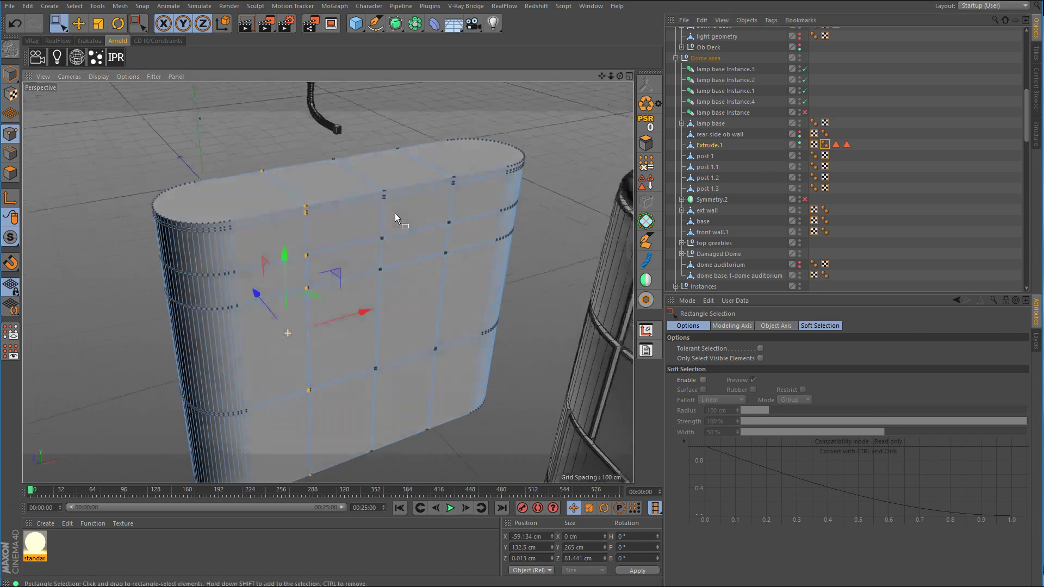
Step: Add a vertical loop cut around Extrude.1 between the first and middle groove cuts, at an offset of about 44%
alt+right_drag(351, 191, 414, 185)
right_click(384, 169)
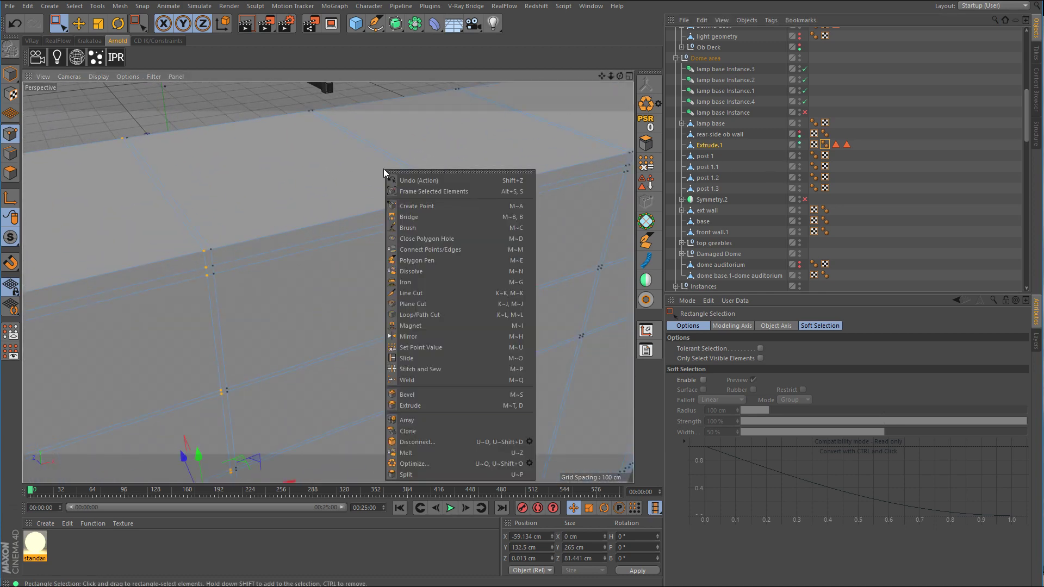
click(419, 315)
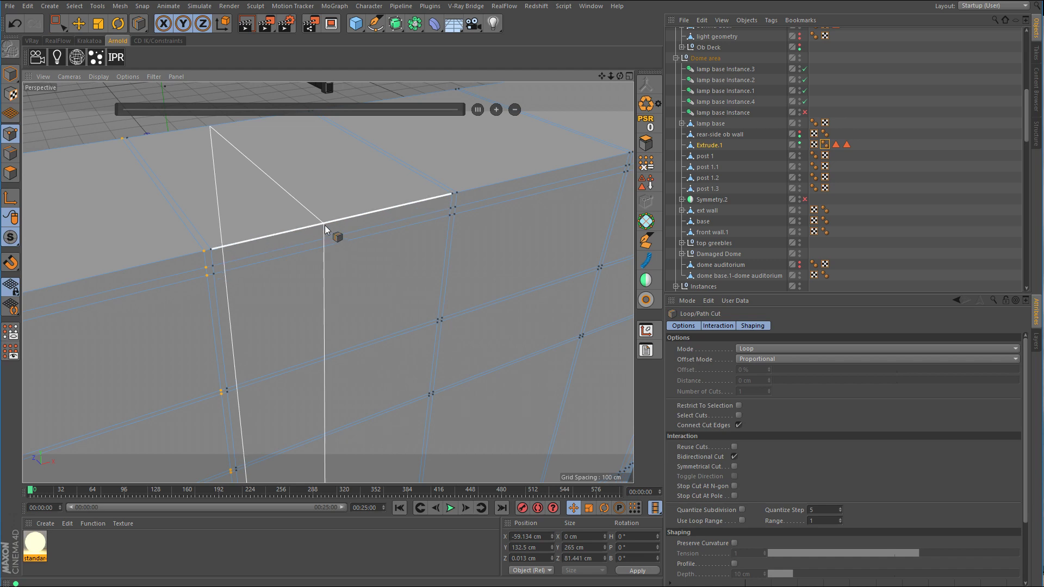
click(328, 224)
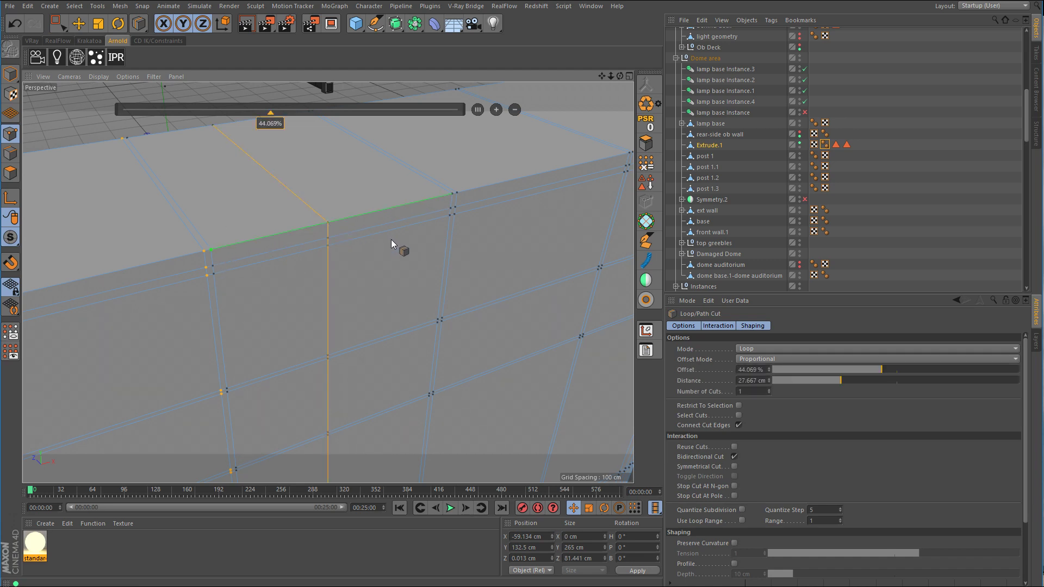
Step: Try to bevel the new vertical edge loop of Extrude.1 in Solid mode with a fixed-distance offset of about 1.9 cm
click(10, 154)
key(u)
key(l)
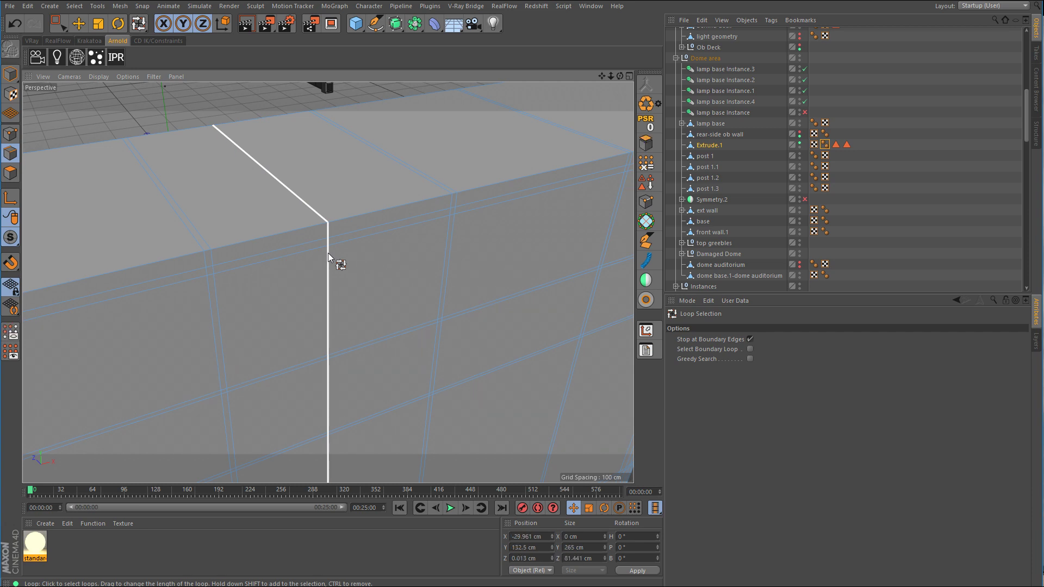
click(328, 253)
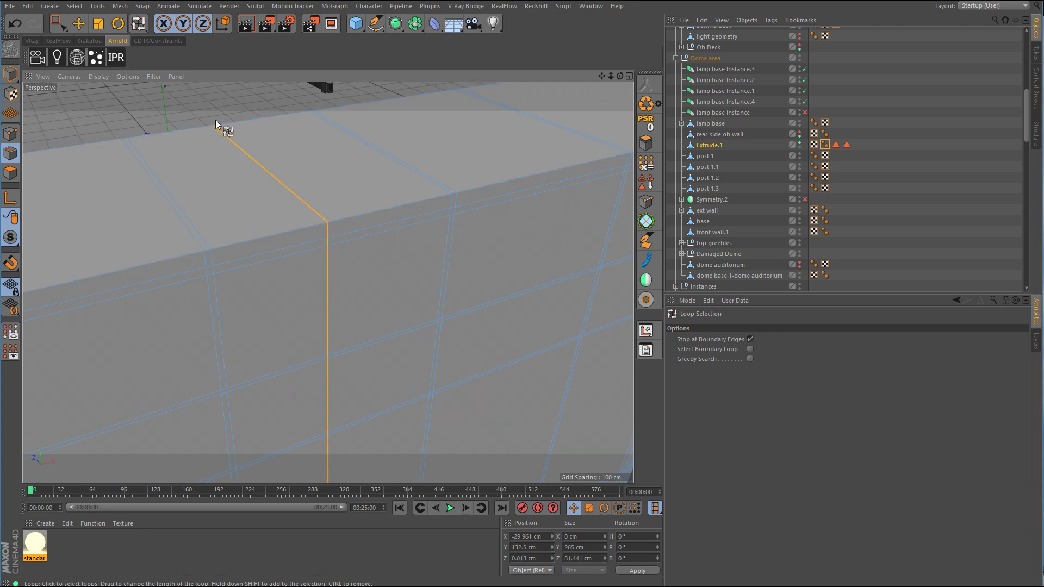
right_click(373, 285)
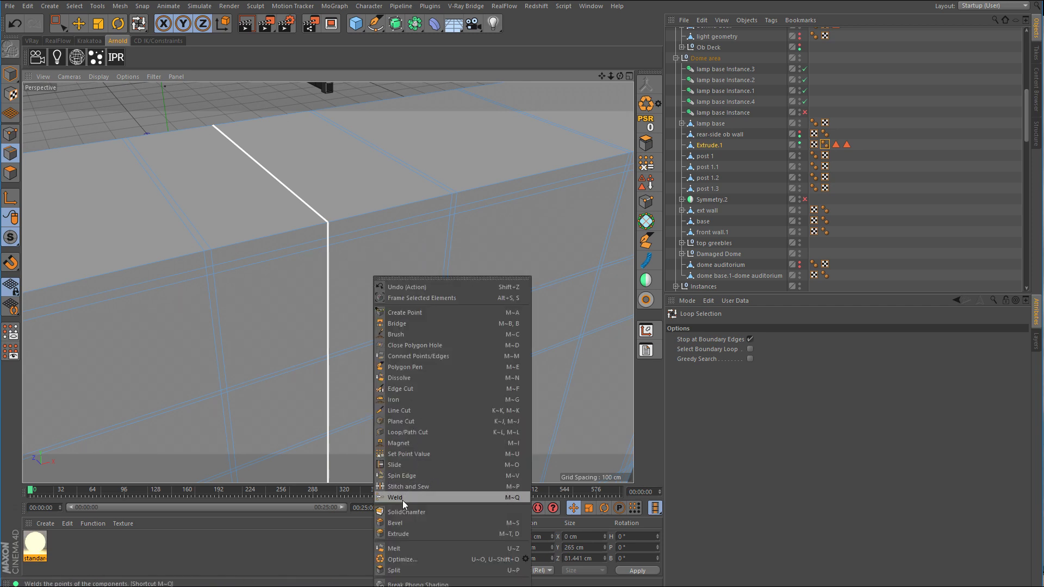
click(400, 522)
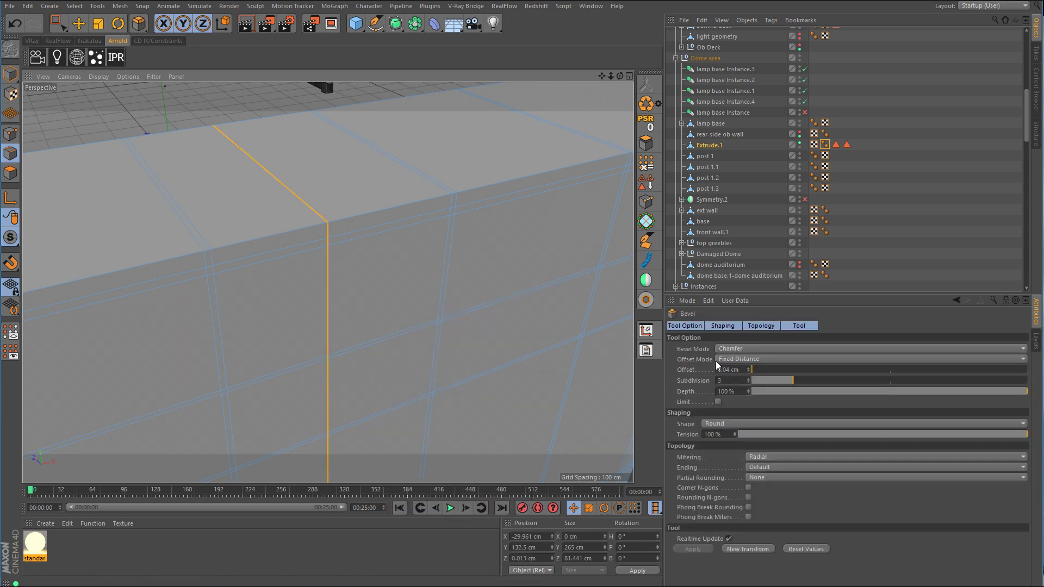
click(723, 348)
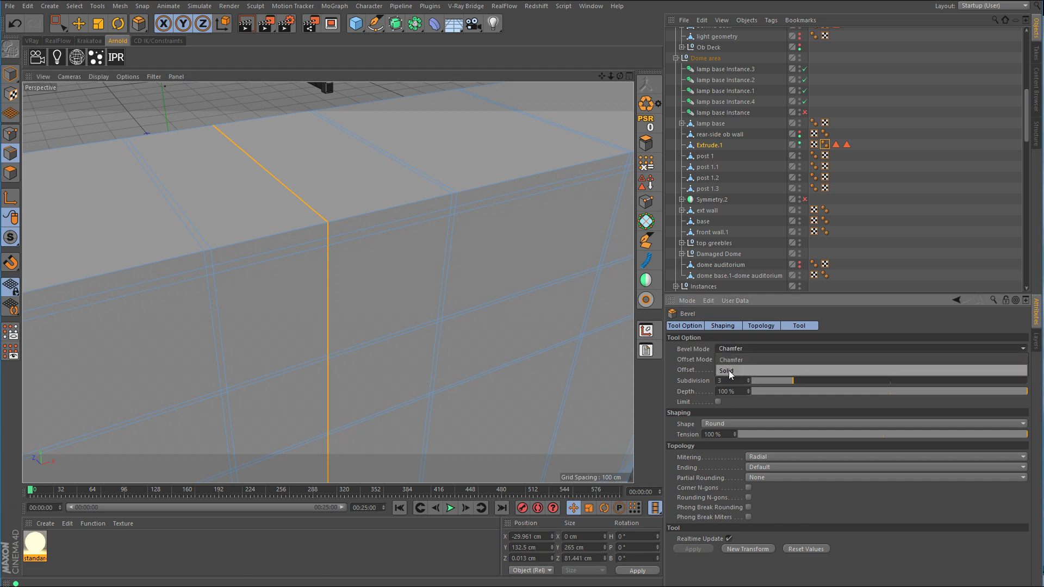
click(728, 371)
drag(594, 268, 399, 279)
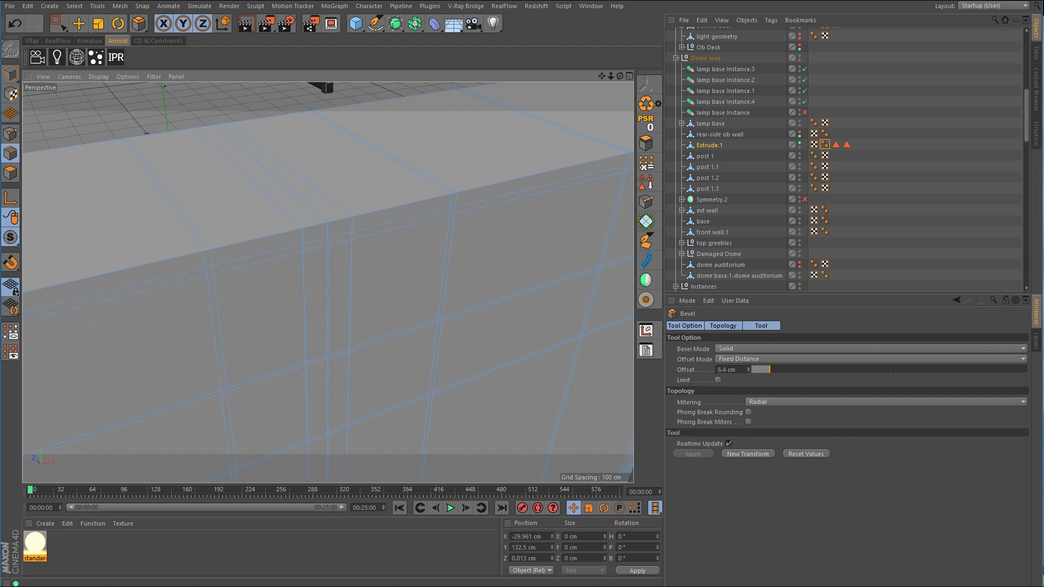
drag(401, 278, 400, 279)
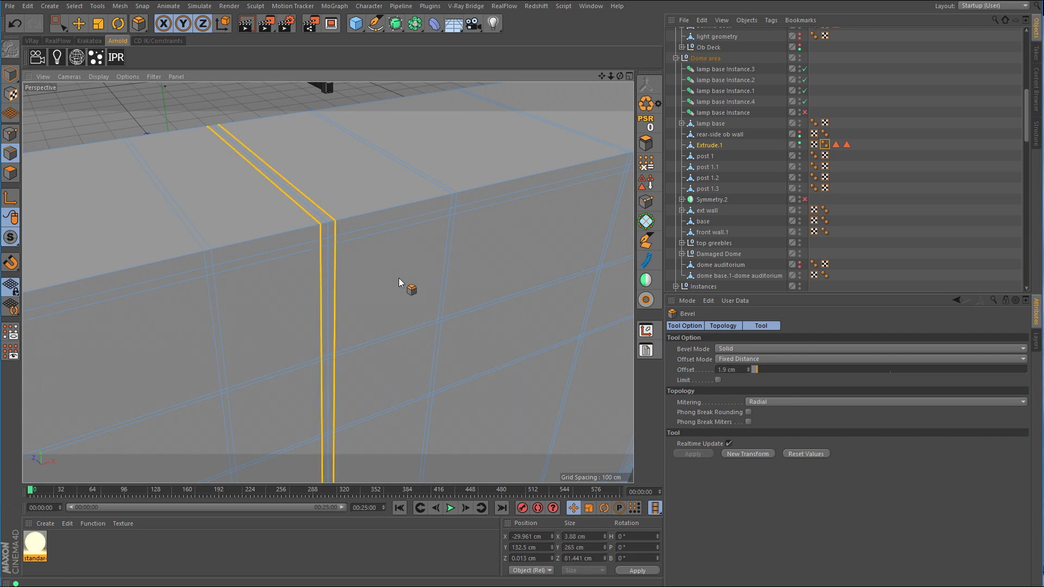
key(ctrl+z)
Step: Try SolidChamfer on the same vertical edge loop with subdivision 0, spreading it about 6 cm wide
right_click(400, 278)
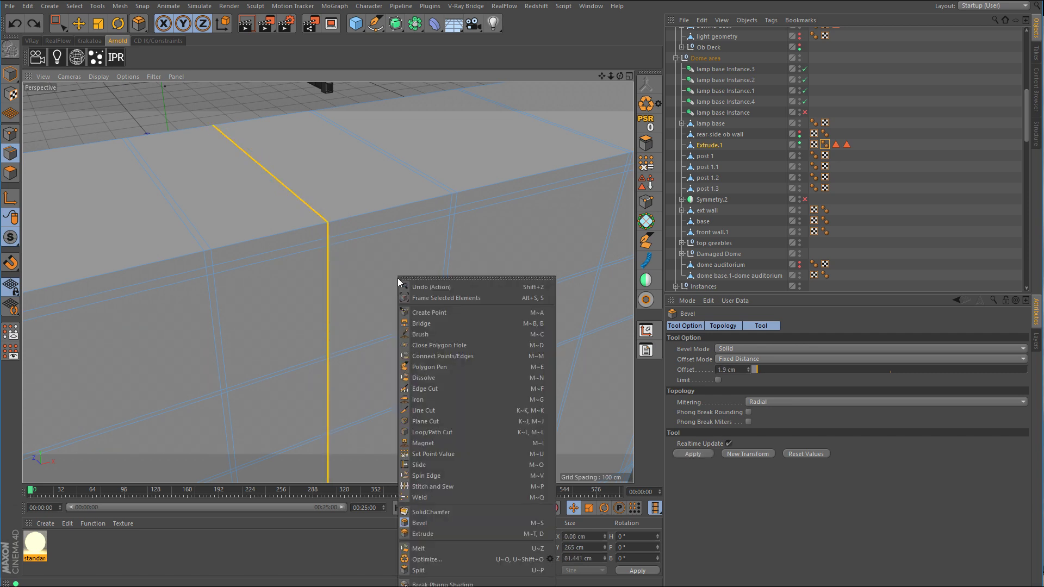
click(440, 512)
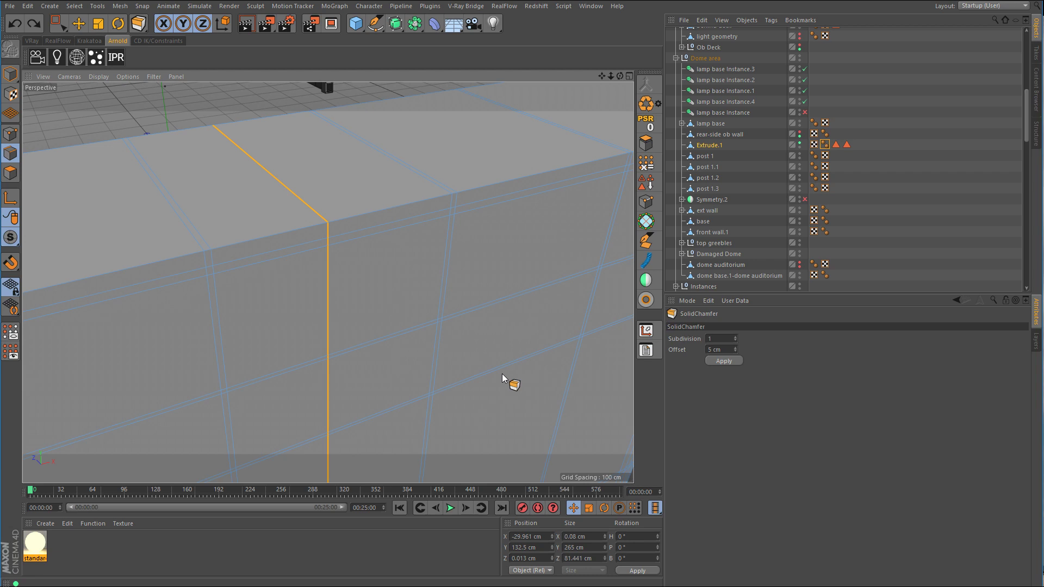
click(735, 340)
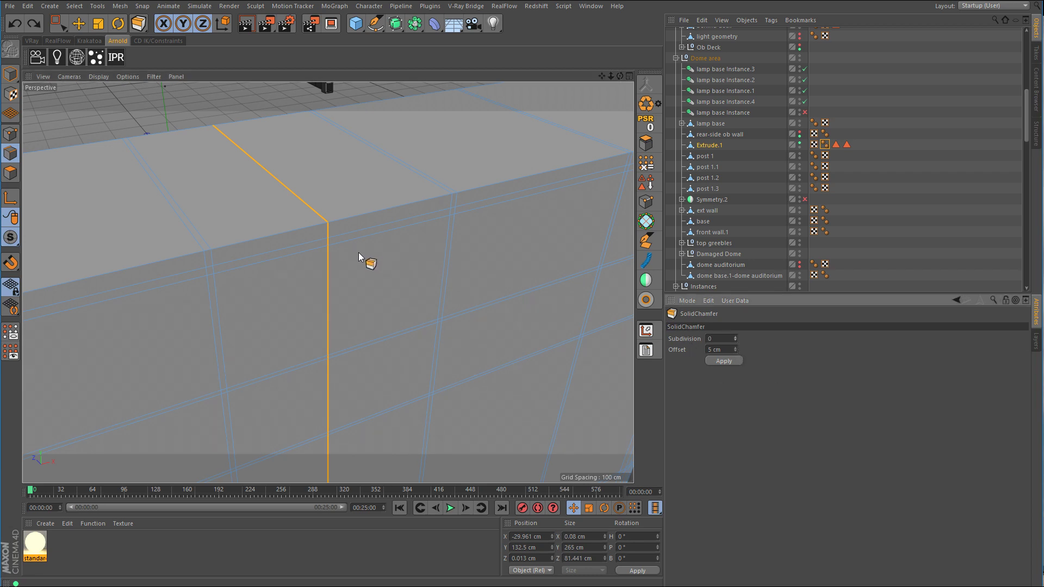
drag(358, 252, 395, 253)
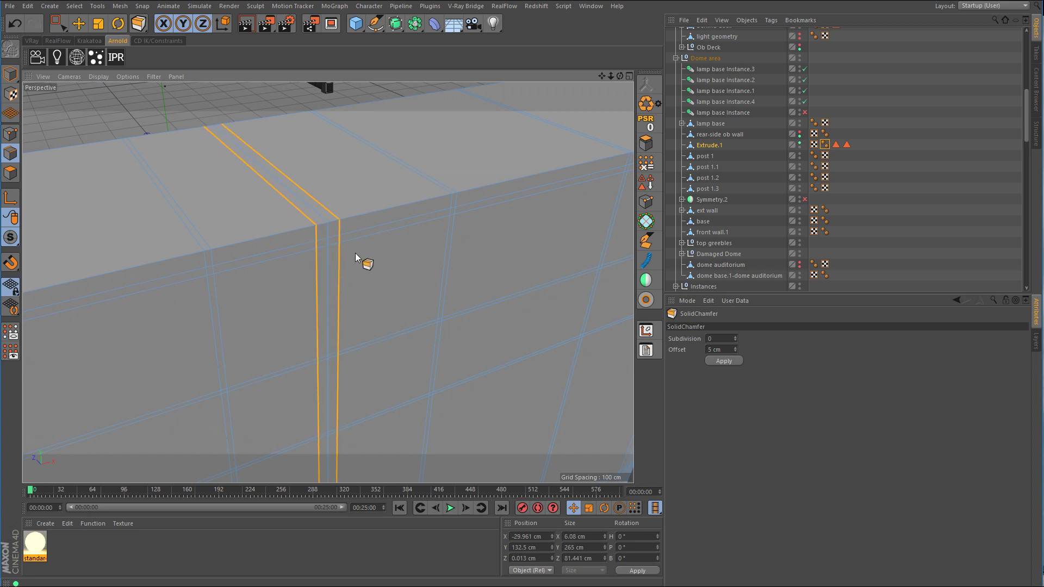
key(ctrl+z)
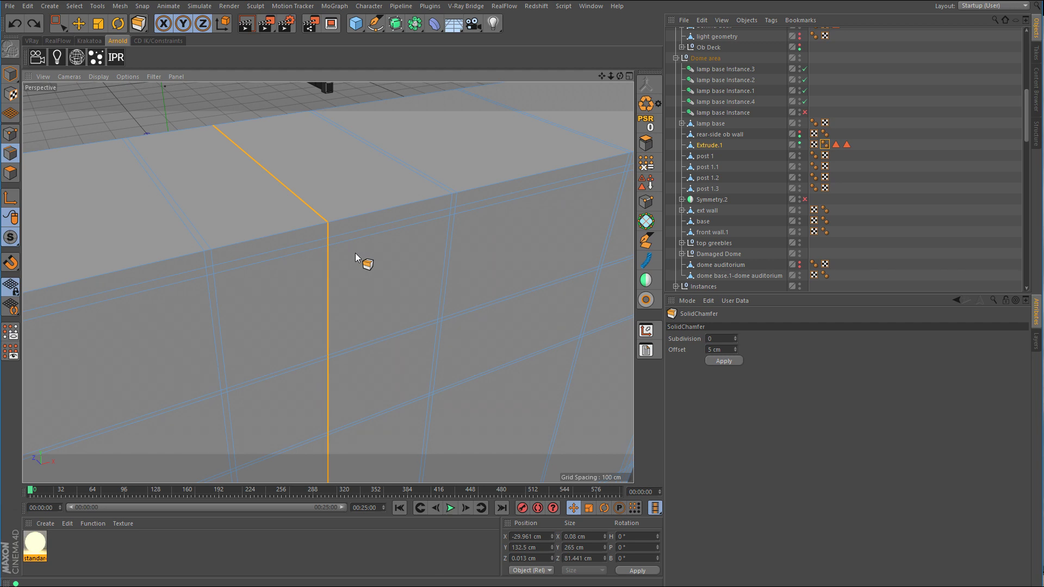
Step: Remove the trial vertical loop cut from Extrude.1 and return to point editing with Rectangle Selection
key(space)
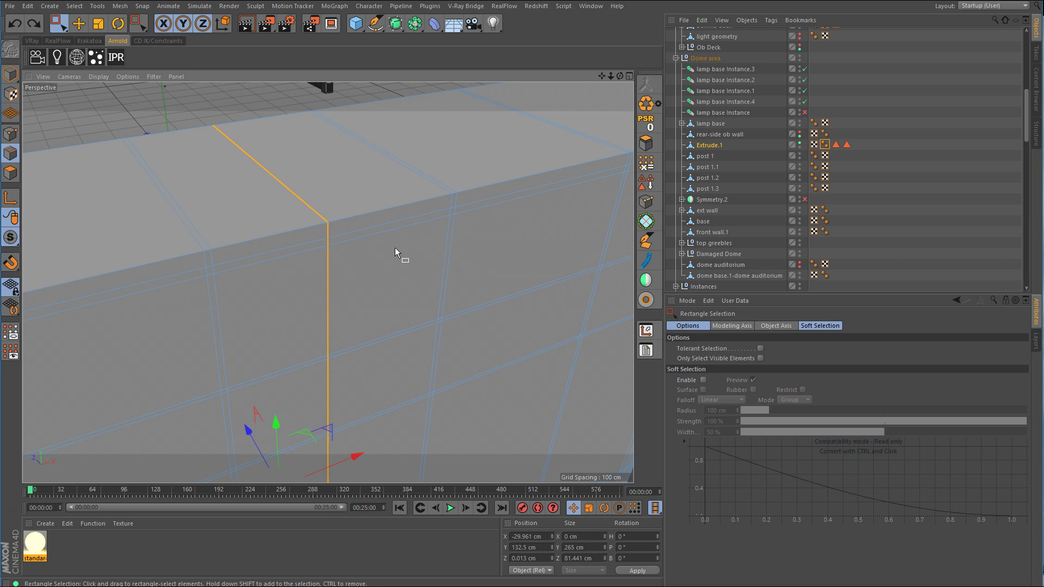
click(400, 251)
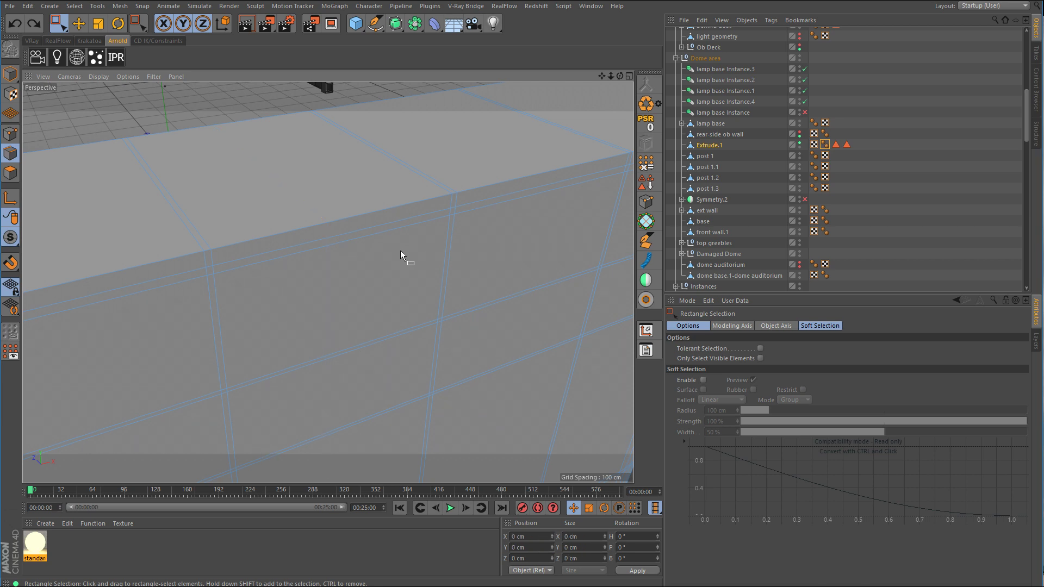
scroll(400, 250, down, 8)
click(11, 134)
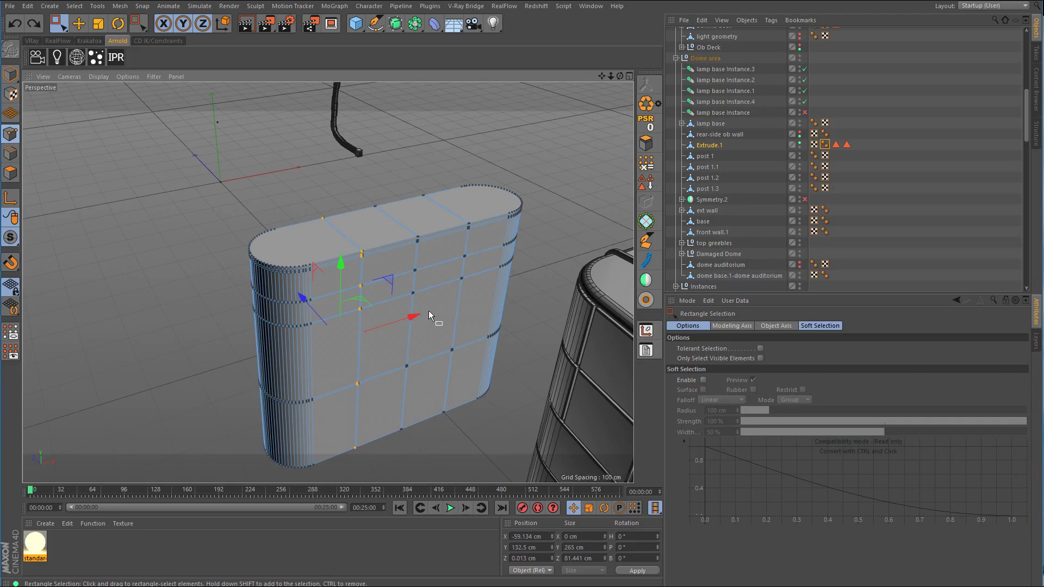
Step: Show only the rear-side ob wall and examine its panel grooves, recessed band and underside
mouse_move(429, 311)
alt+mouse_down()
mouse_move(418, 294)
mouse_move(424, 305)
alt+mouse_up()
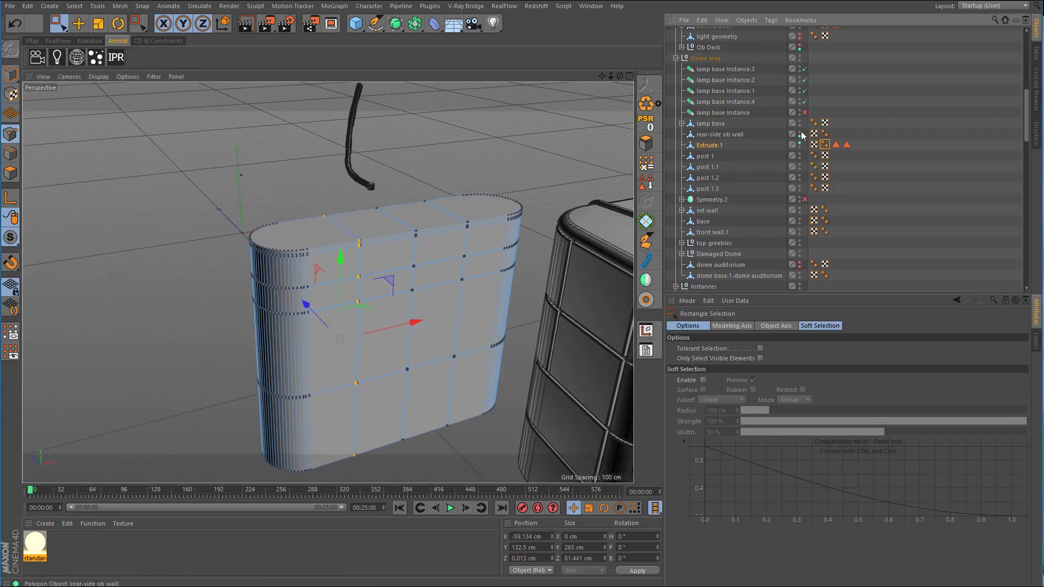
click(799, 143)
scroll(426, 248, up, 5)
alt+drag(426, 248, 452, 295)
alt+drag(428, 209, 429, 332)
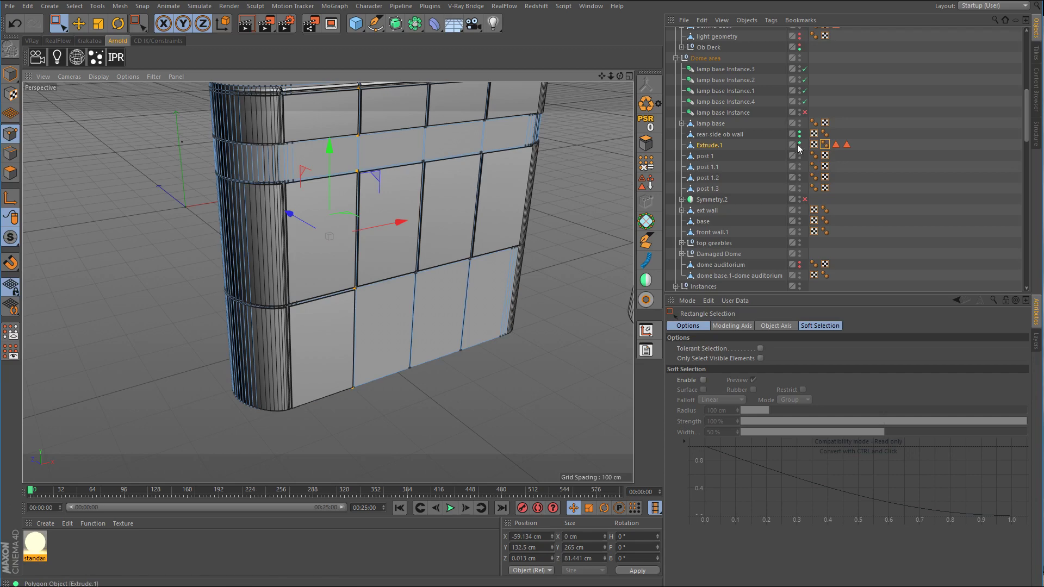
click(800, 144)
alt+drag(523, 281, 460, 242)
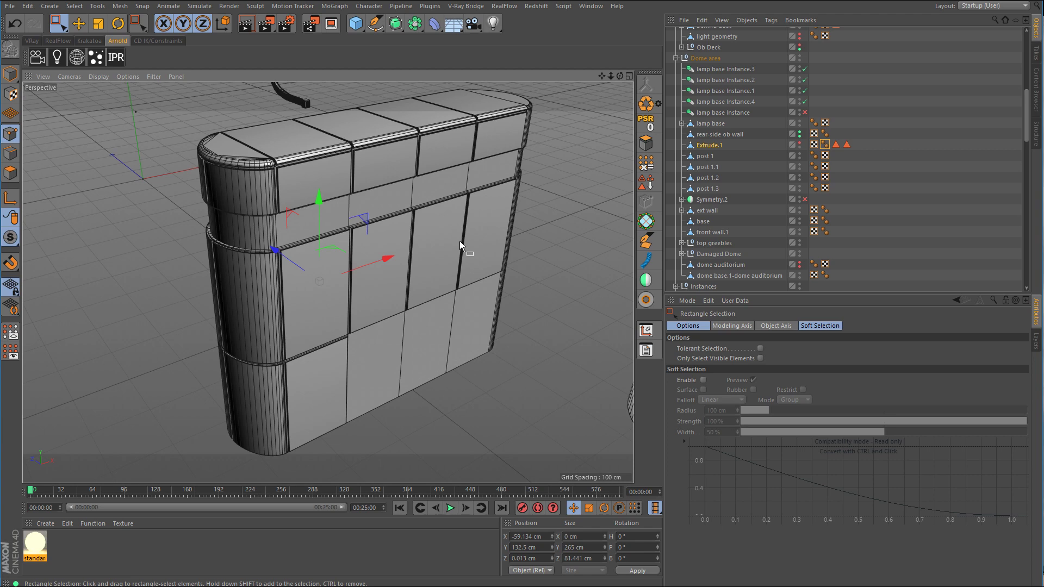
alt+drag(458, 241, 418, 320)
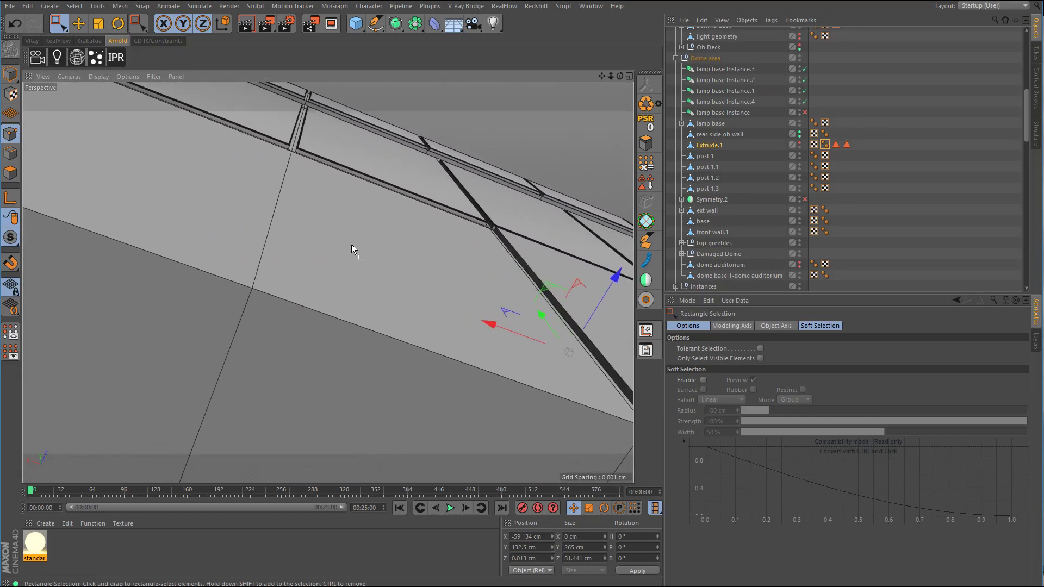
alt+drag(338, 222, 343, 197)
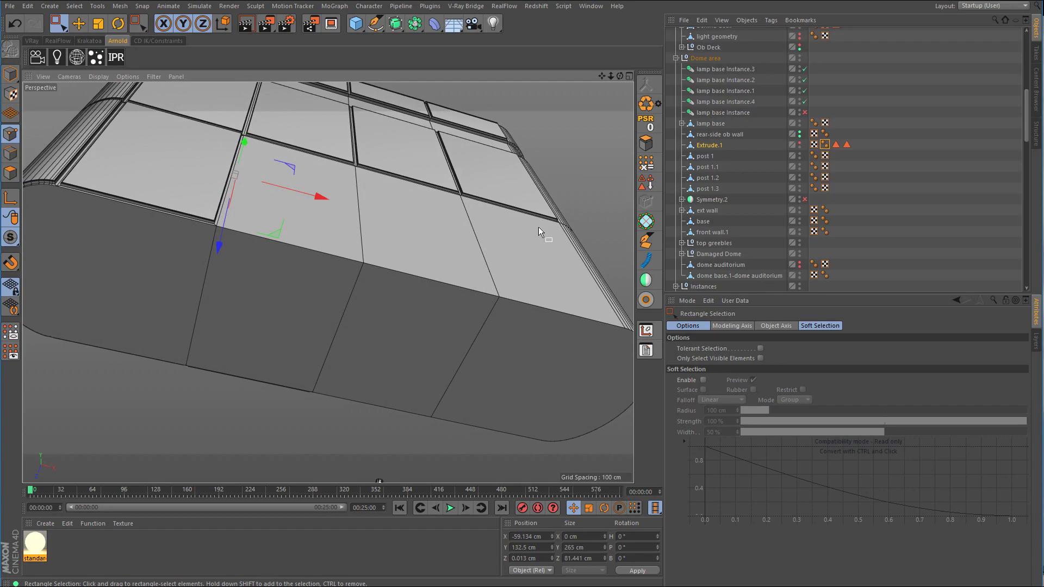
alt+drag(538, 227, 377, 269)
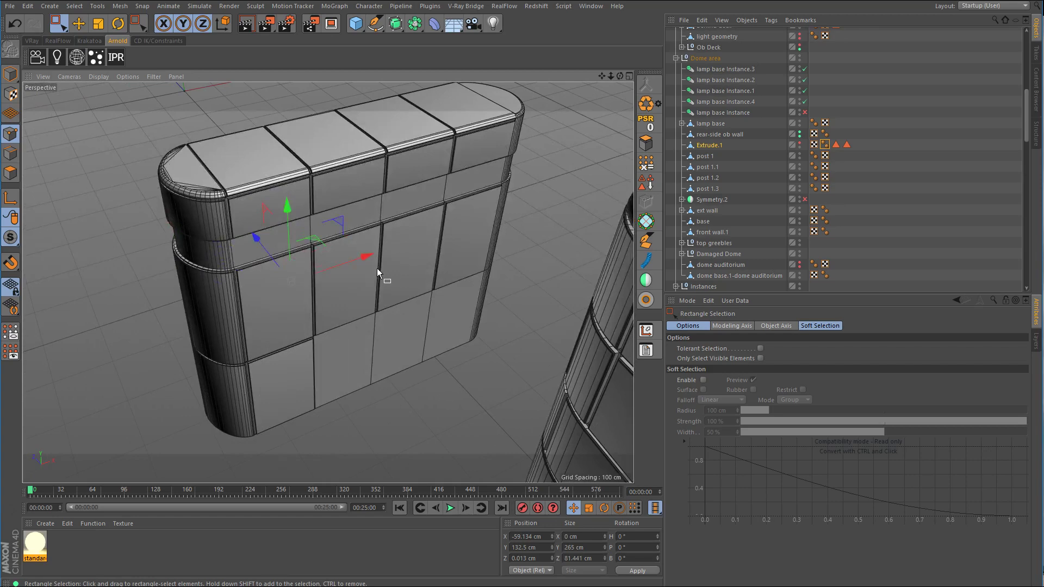
Step: Show Extrude.1 alone in place of the rear-side ob wall and activate Live Selection at its rounded end
click(800, 132)
click(799, 143)
alt+drag(501, 259, 512, 254)
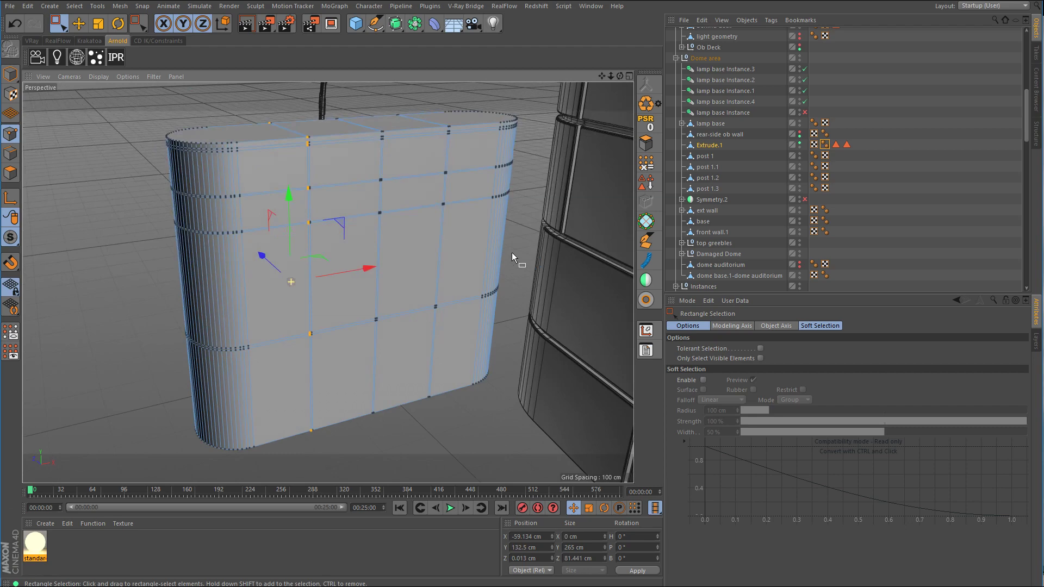
click(59, 24)
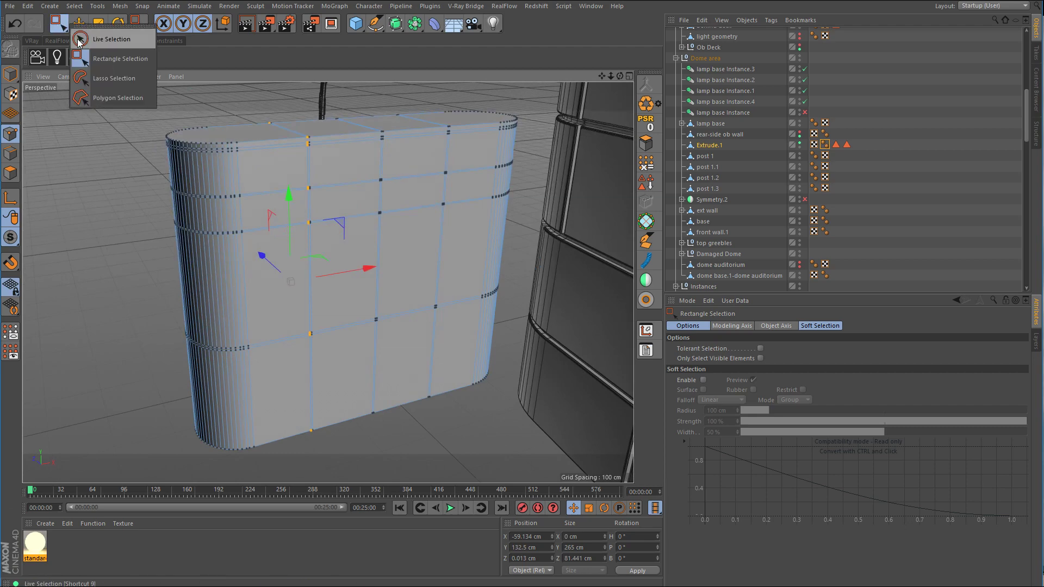
click(79, 41)
alt+drag(139, 113, 251, 145)
scroll(251, 145, up, 3)
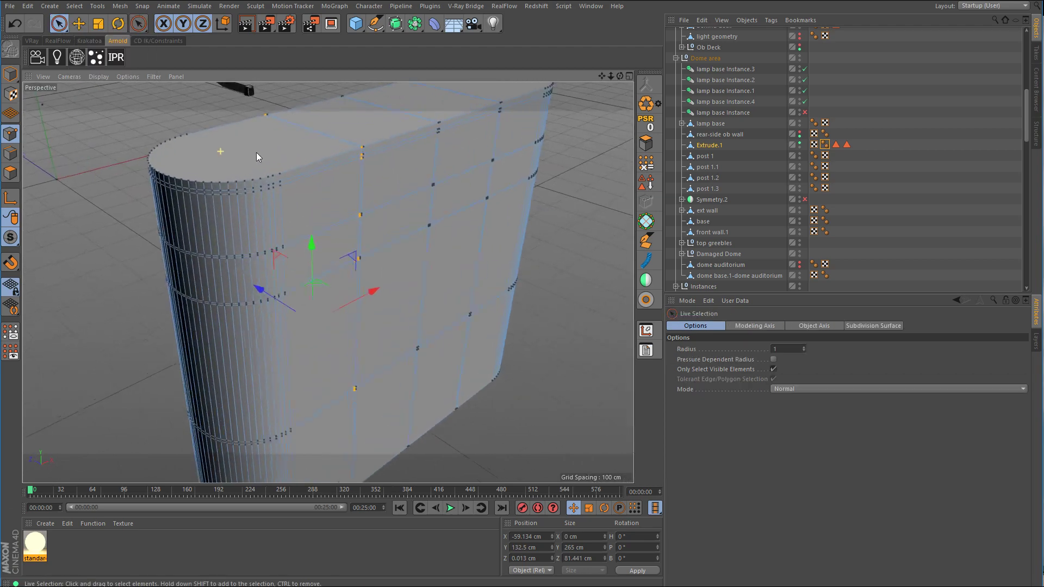
alt+right_drag(256, 152, 285, 179)
alt+drag(286, 183, 283, 172)
alt+middle_drag(352, 139, 364, 172)
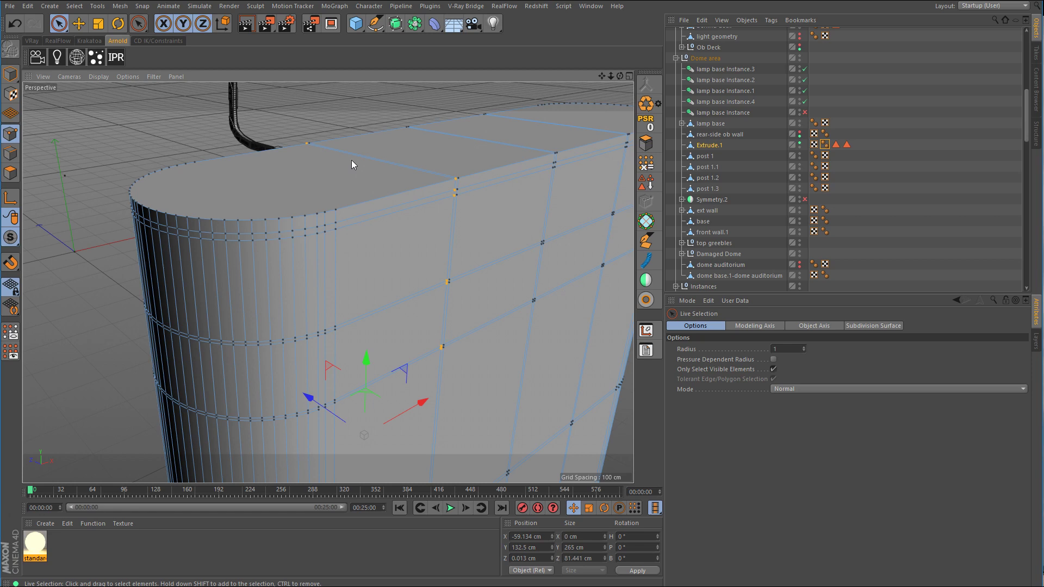
Step: Display the rear-side ob wall together with Extrude.1 and make Extrude.1 the active object
click(800, 142)
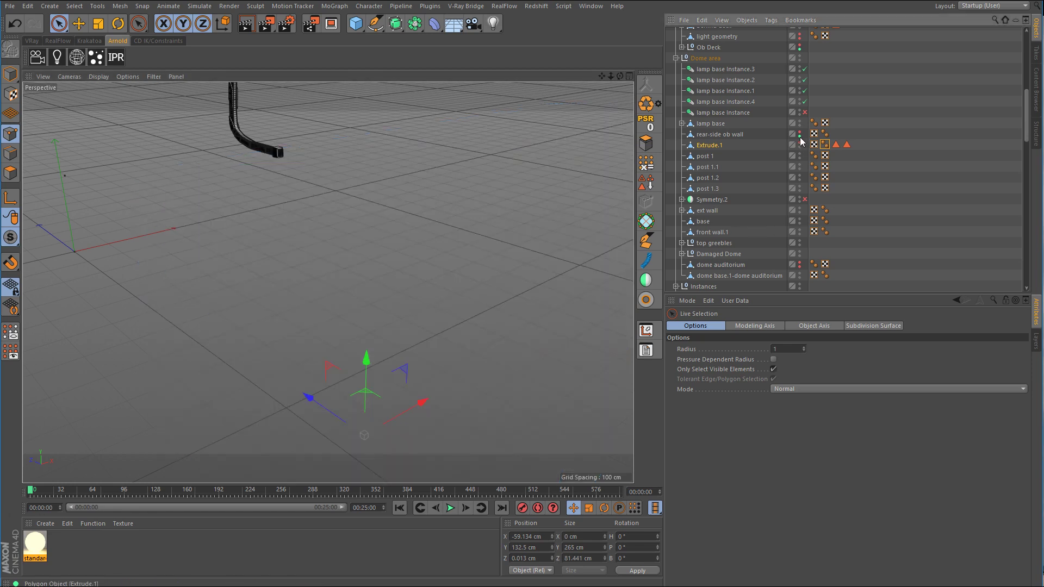
click(800, 133)
click(800, 133)
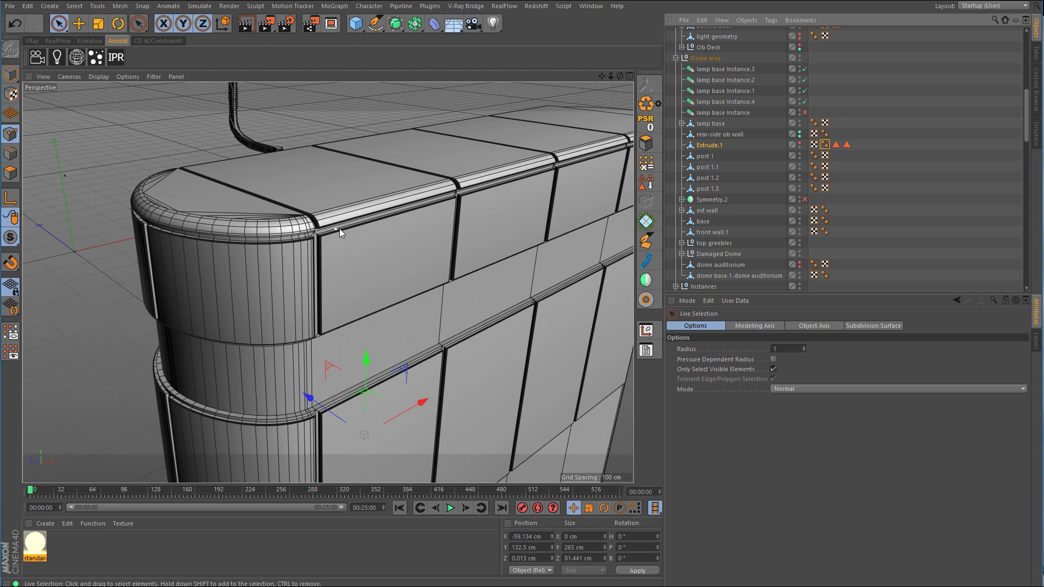
click(800, 144)
click(718, 148)
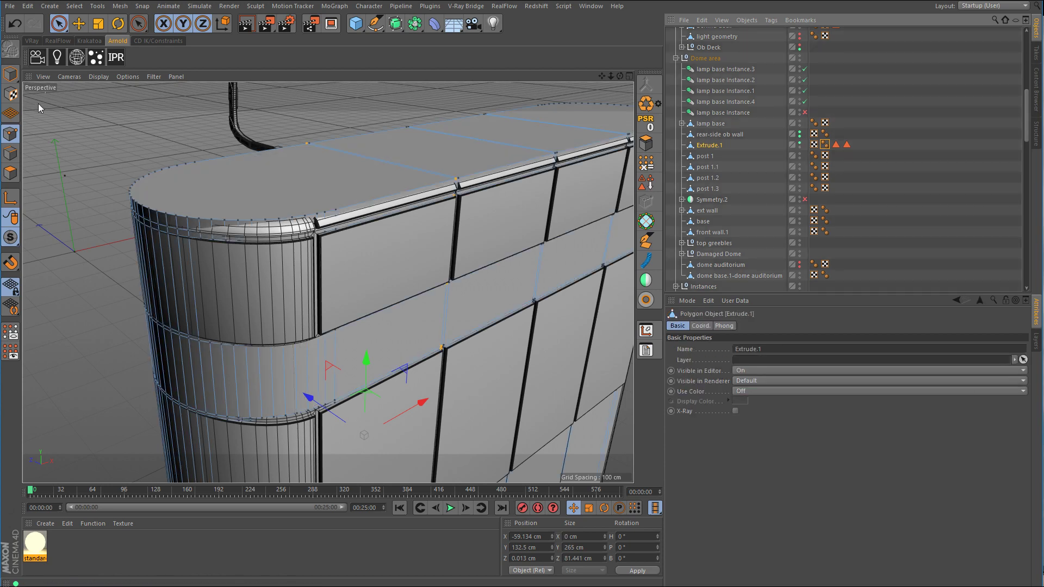
Step: Select the edge loop around the top rim of Extrude.1 in edge mode
click(9, 154)
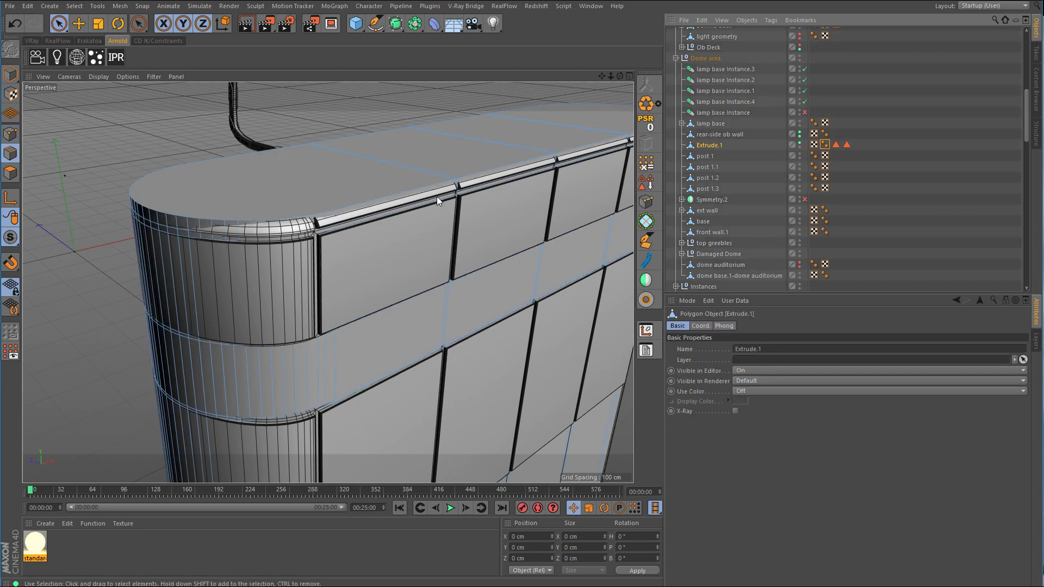
key(u)
key(l)
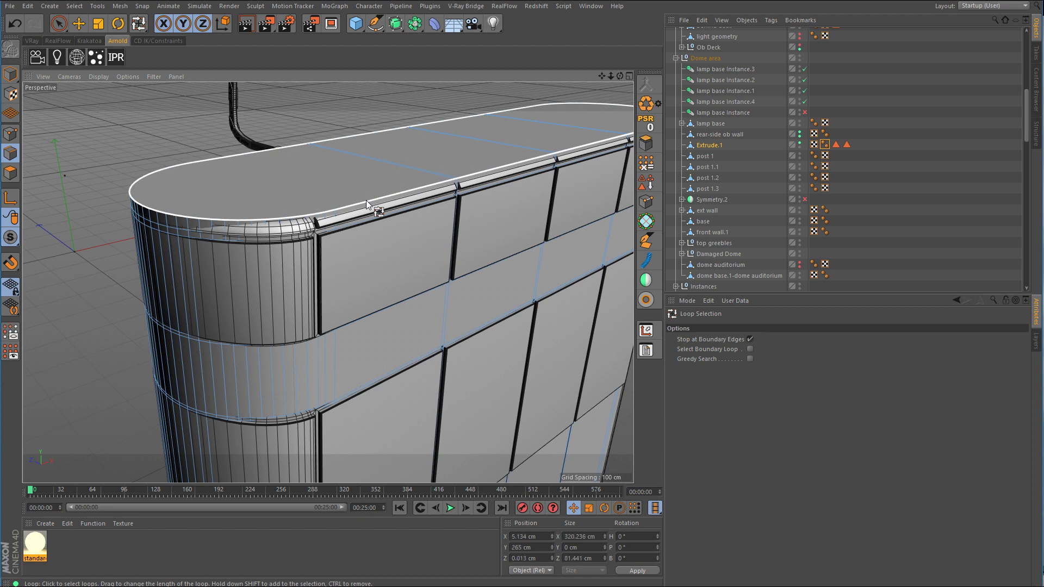
click(366, 200)
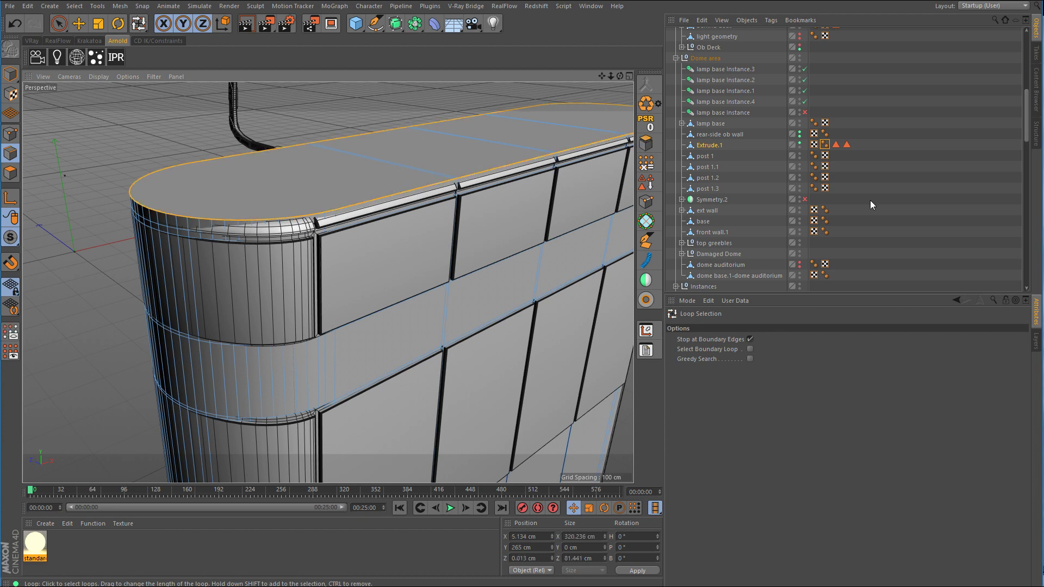
Step: Hide Extrude.1 and examine the rounded top rim and groove corners of the rear-side ob wall
click(799, 135)
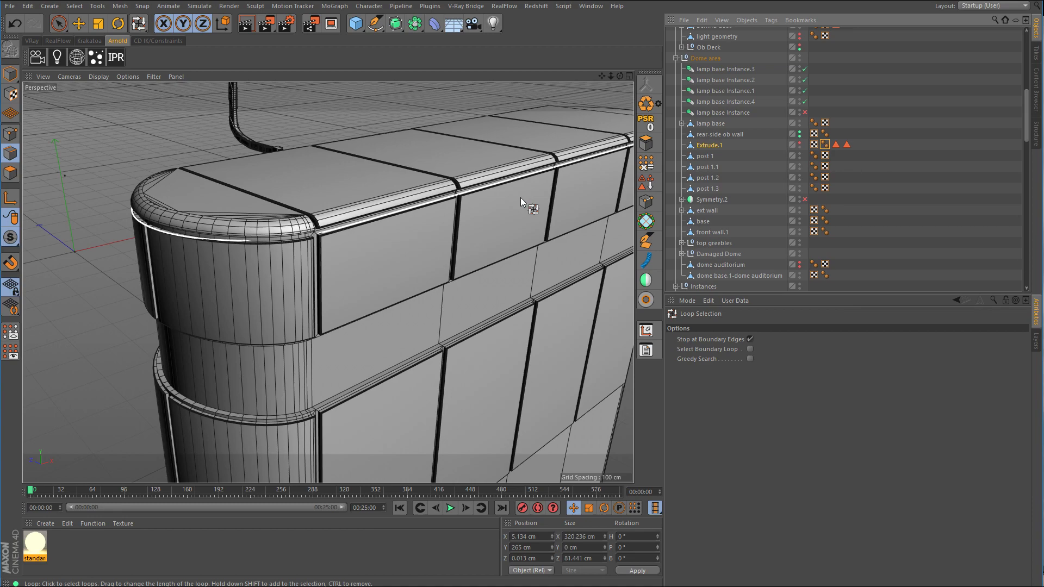
mouse_move(521, 197)
alt+mouse_down()
mouse_move(477, 194)
mouse_move(525, 204)
alt+mouse_up()
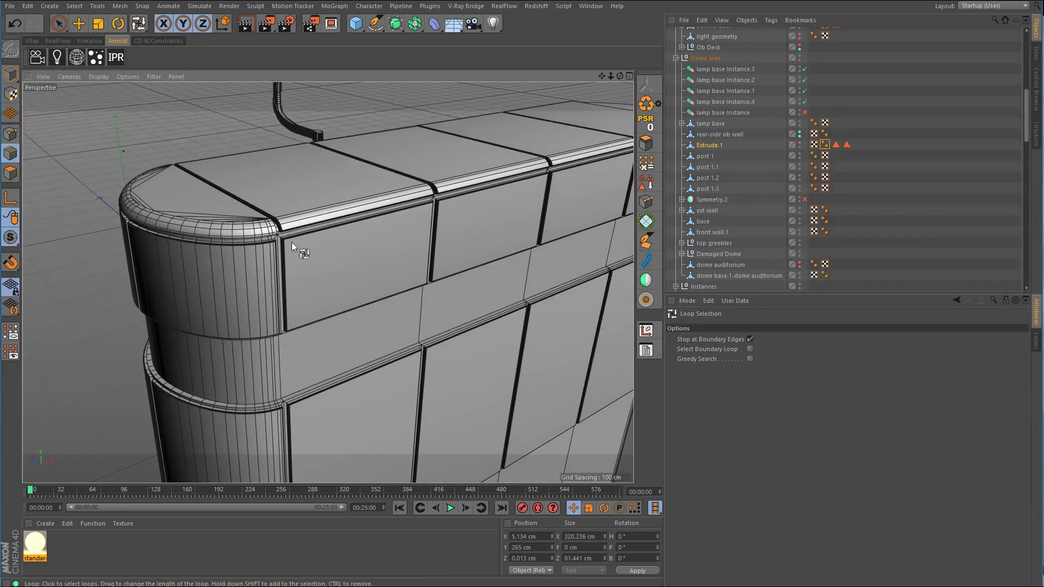
alt+right_drag(283, 220, 328, 220)
mouse_move(332, 219)
alt+mouse_down()
mouse_move(289, 213)
mouse_move(324, 220)
alt+mouse_up()
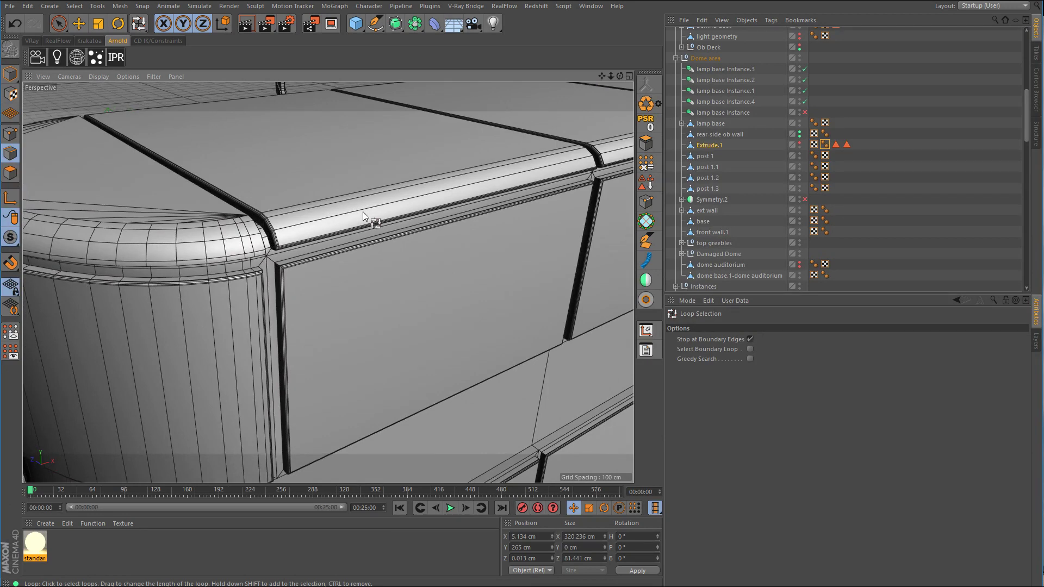
alt+right_drag(363, 211, 341, 224)
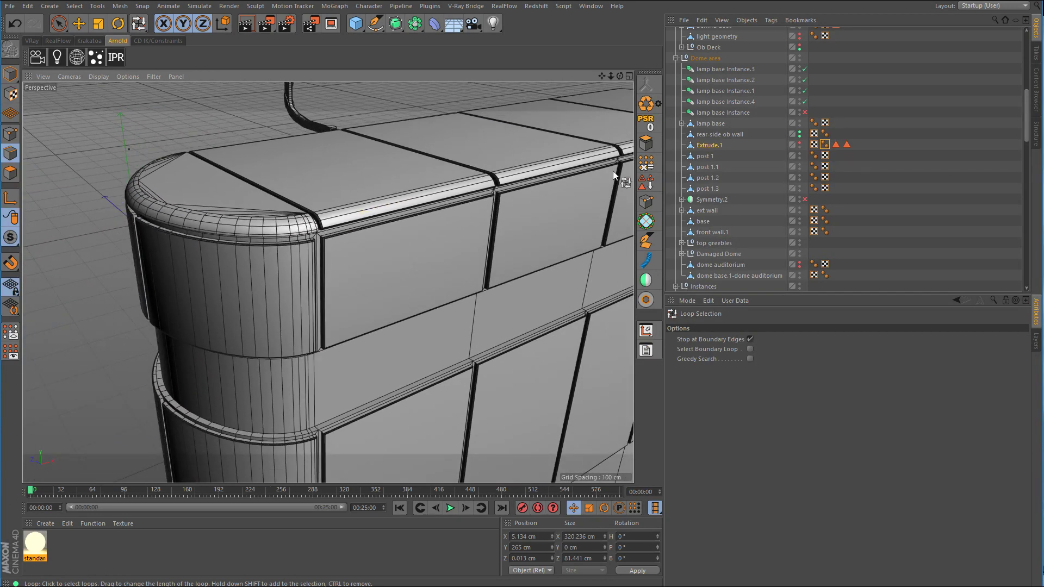
Step: Display Extrude.1, make it active in point mode and set up Rectangle Selection in the back view
click(801, 145)
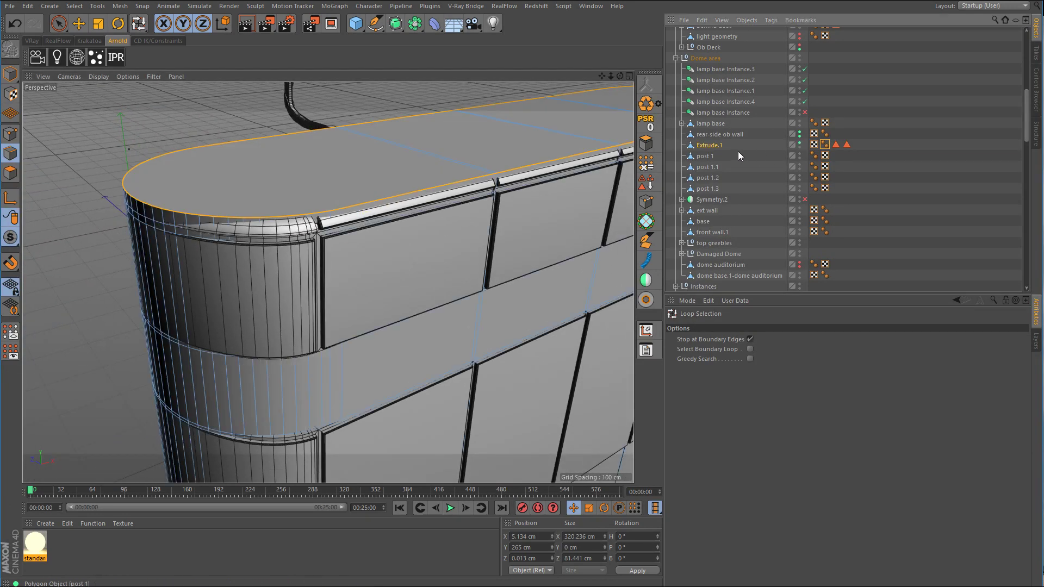
click(734, 145)
click(10, 134)
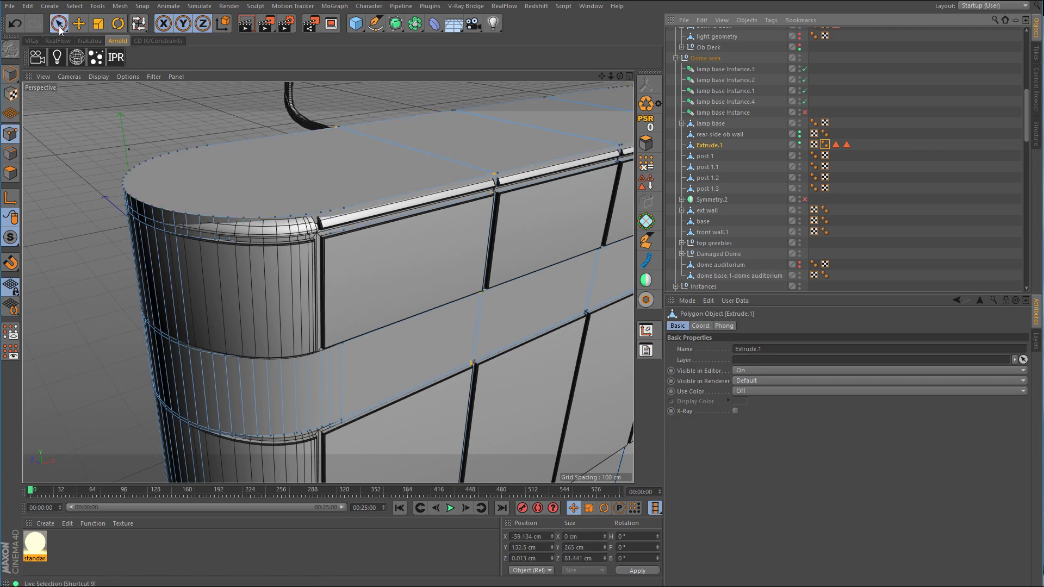
drag(59, 28, 114, 57)
middle_click(478, 318)
middle_click(390, 348)
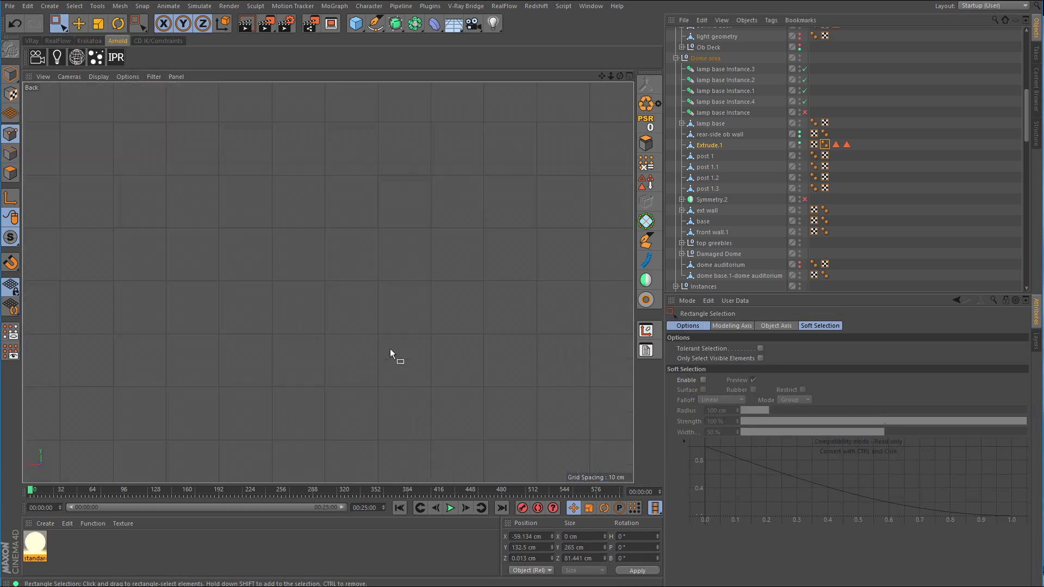
Step: Select only the topmost row of points of Extrude.1 in the back view
scroll(390, 348, down, 6)
drag(550, 233, 231, 314)
scroll(409, 297, up, 2)
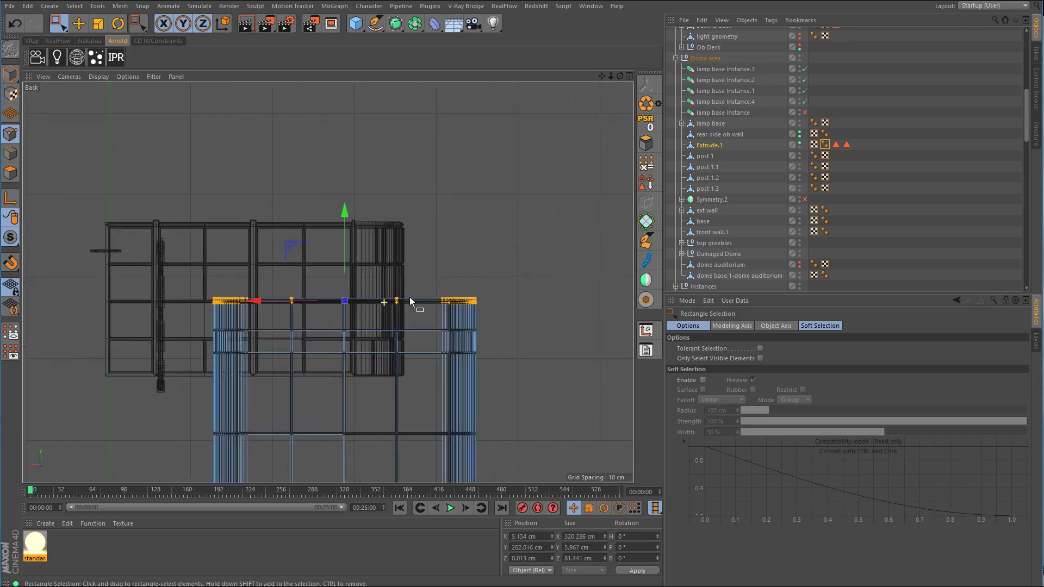
alt+right_drag(409, 297, 440, 293)
alt+middle_drag(439, 292, 391, 295)
drag(66, 184, 560, 292)
scroll(257, 294, up, 5)
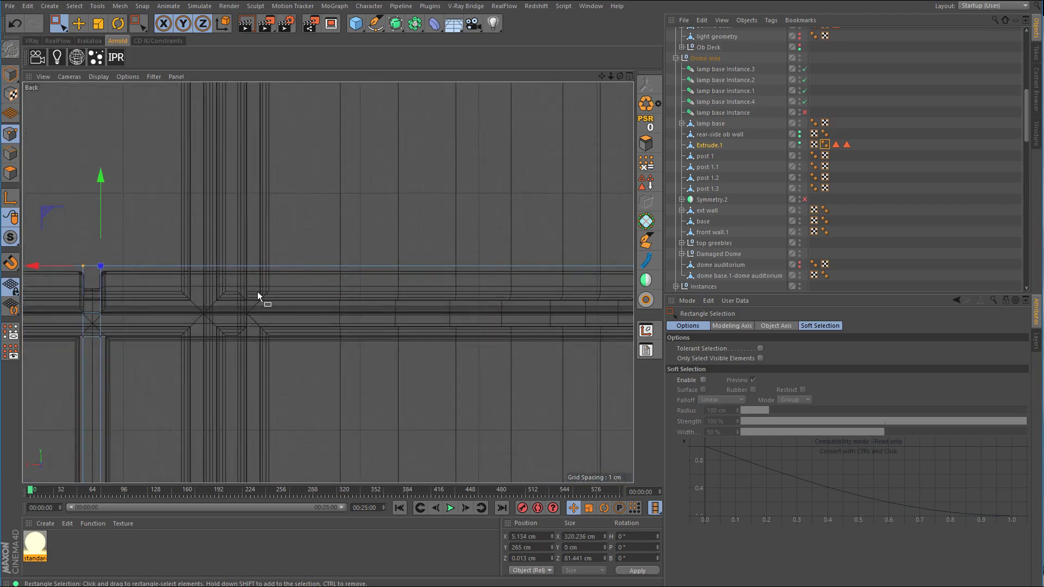
Step: Lower the selected top points of Extrude.1 to a Y position of about 263.07 cm
alt+middle_drag(219, 278, 337, 283)
alt+right_drag(212, 295, 308, 291)
drag(258, 151, 259, 230)
scroll(403, 268, down, 5)
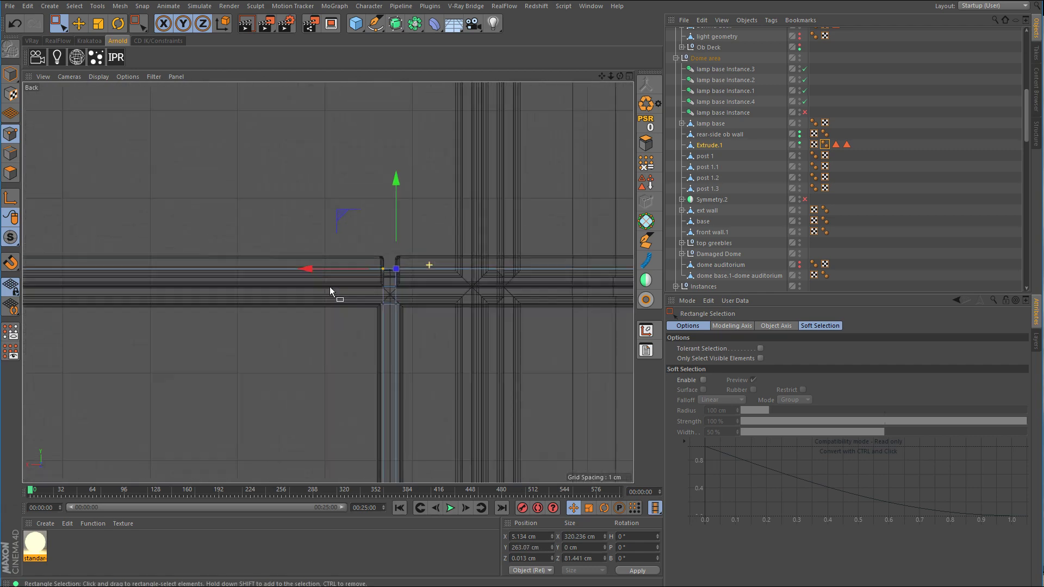
Step: Return to the perspective view, hide Extrude.1 and examine the rounded top rim of the rear-side ob wall
scroll(294, 296, down, 5)
middle_click(404, 299)
middle_click(254, 194)
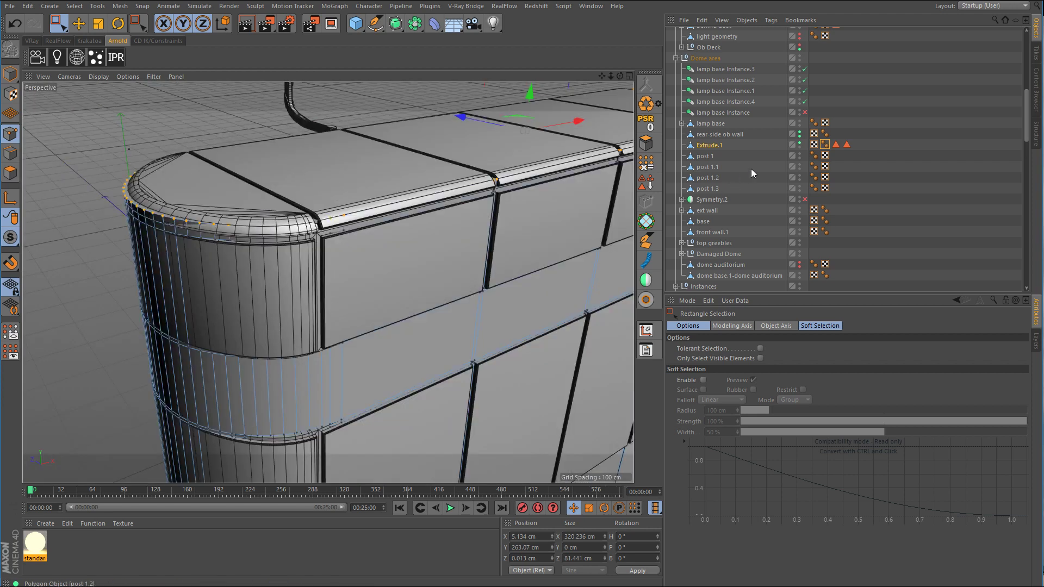
click(799, 144)
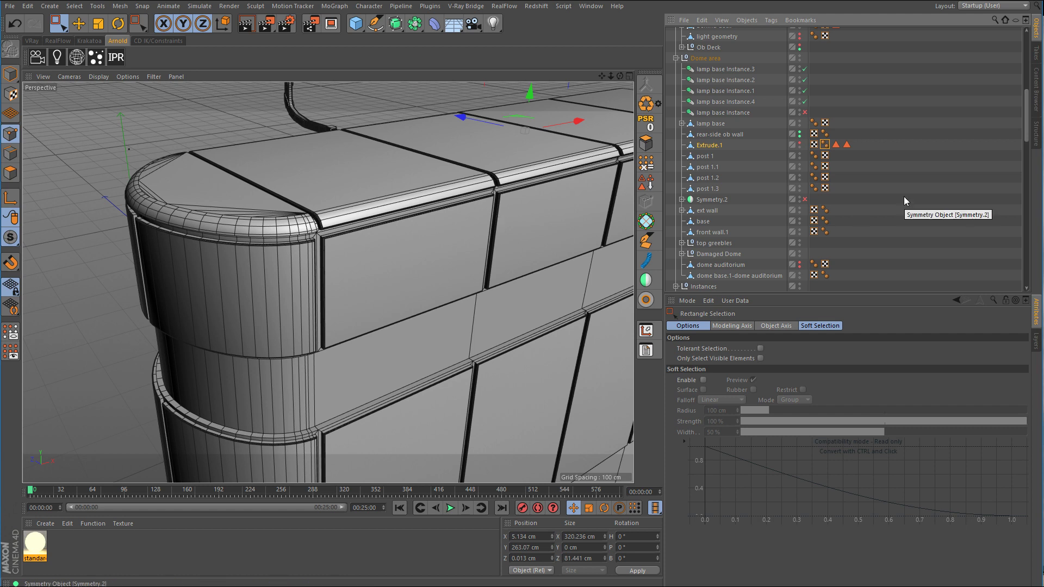
alt+drag(456, 228, 412, 217)
scroll(309, 194, up, 10)
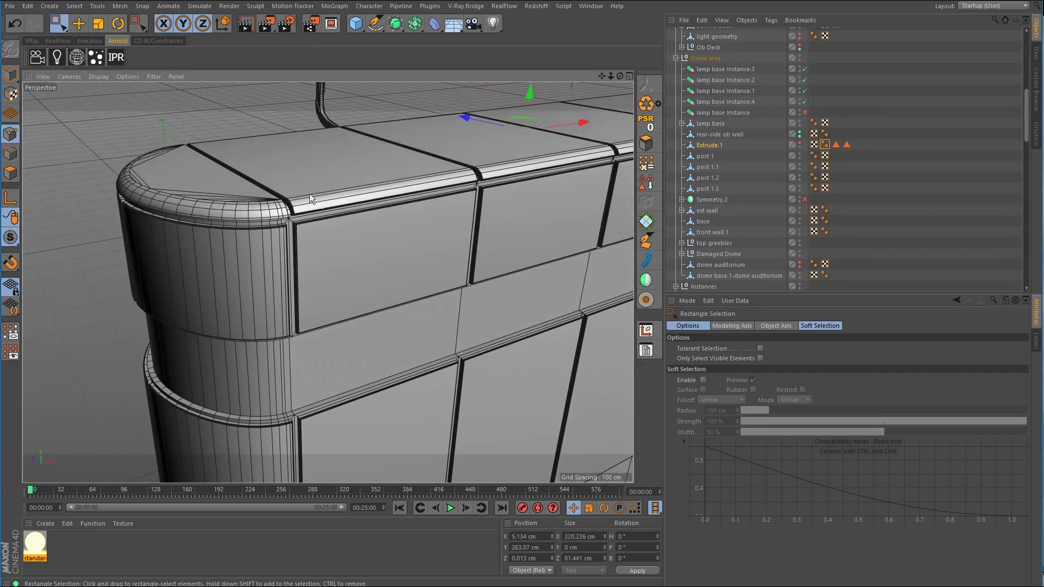
scroll(305, 209, down, 10)
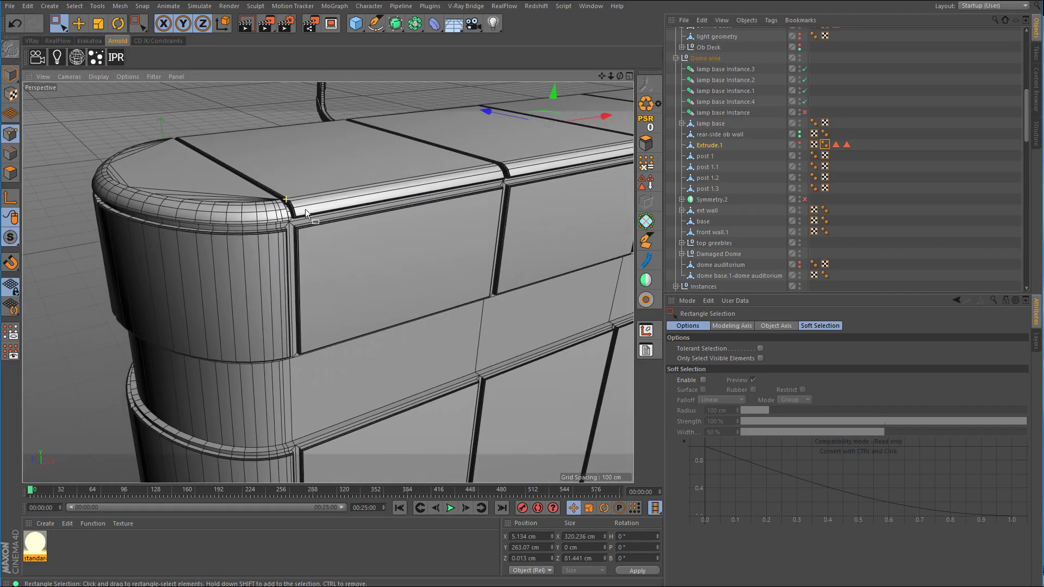
Step: Show Extrude.1 without the rear-side ob wall and start SolidChamfer on its top rim edge loop with a subdivision of 1
click(800, 143)
click(800, 144)
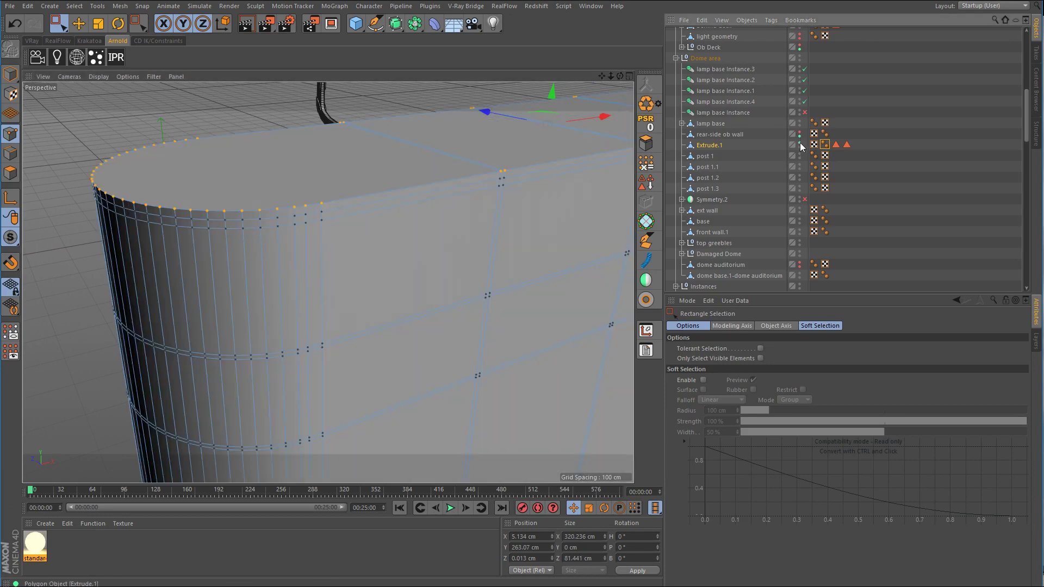
click(9, 154)
right_click(473, 245)
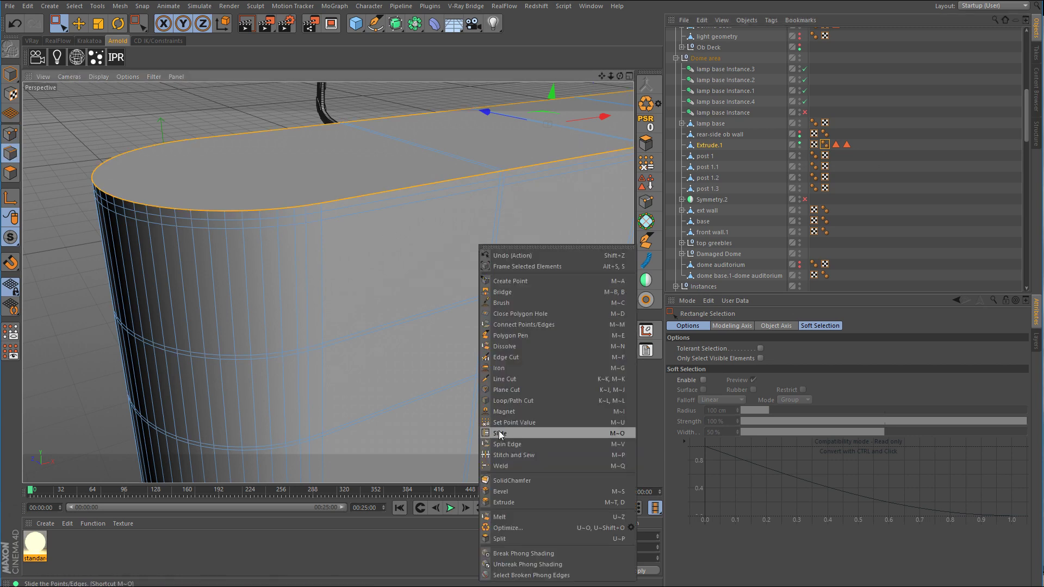
click(506, 481)
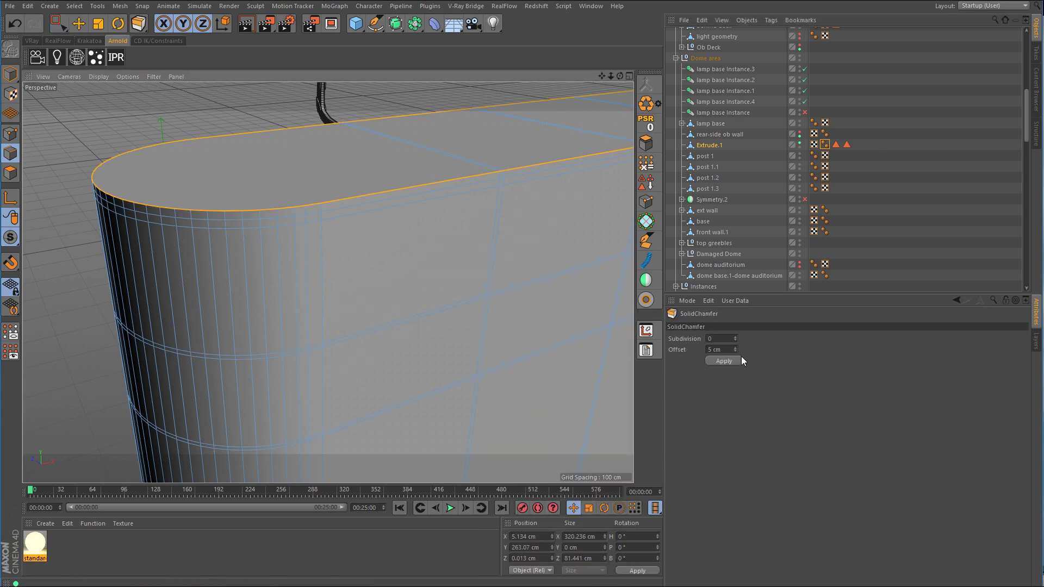
click(735, 337)
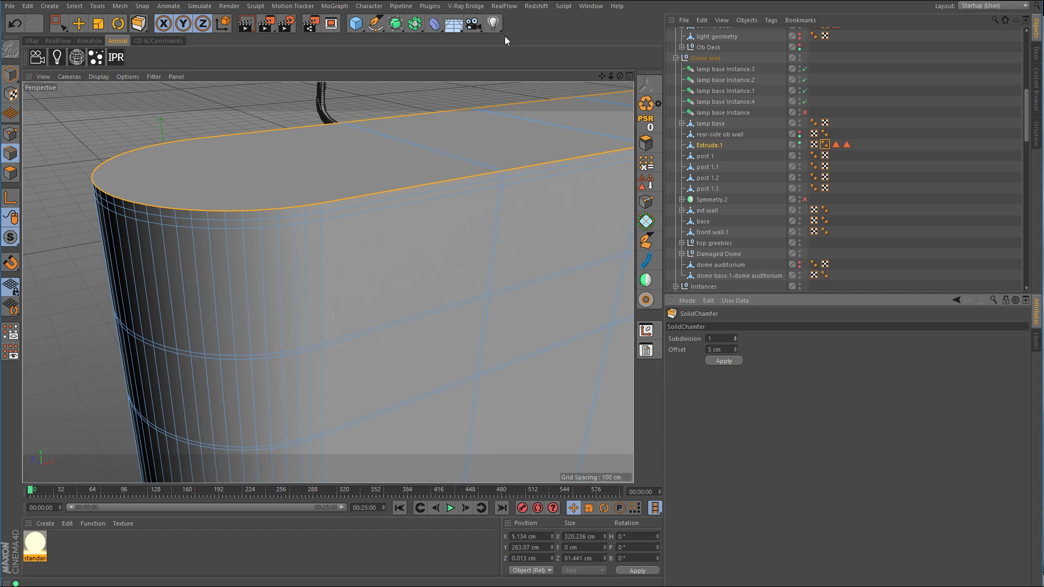
Step: Look up the SolidChamfer plugin among the installed plugins and by filtering the customizable commands for "solid"
click(431, 6)
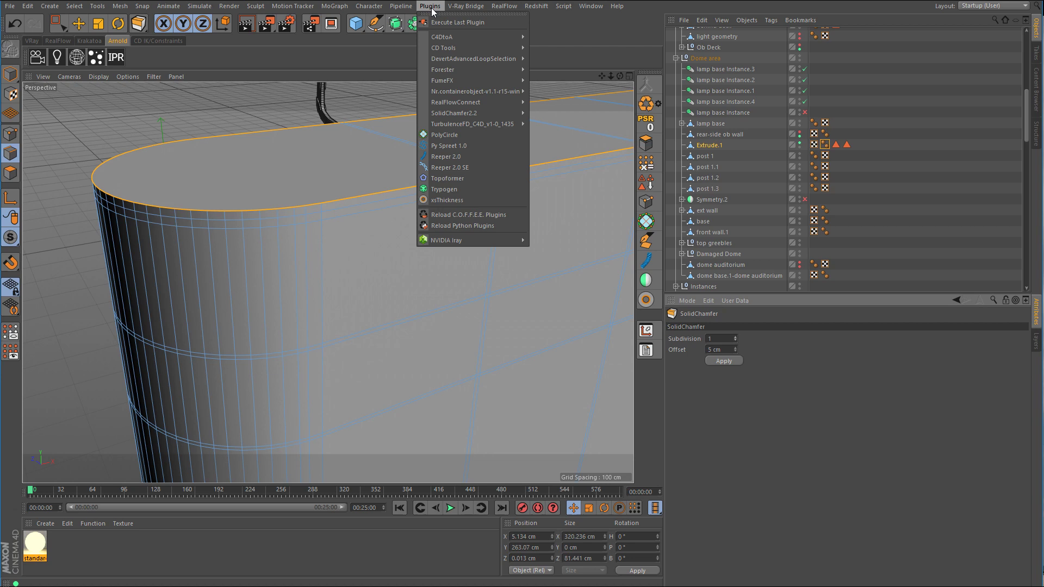
click(432, 7)
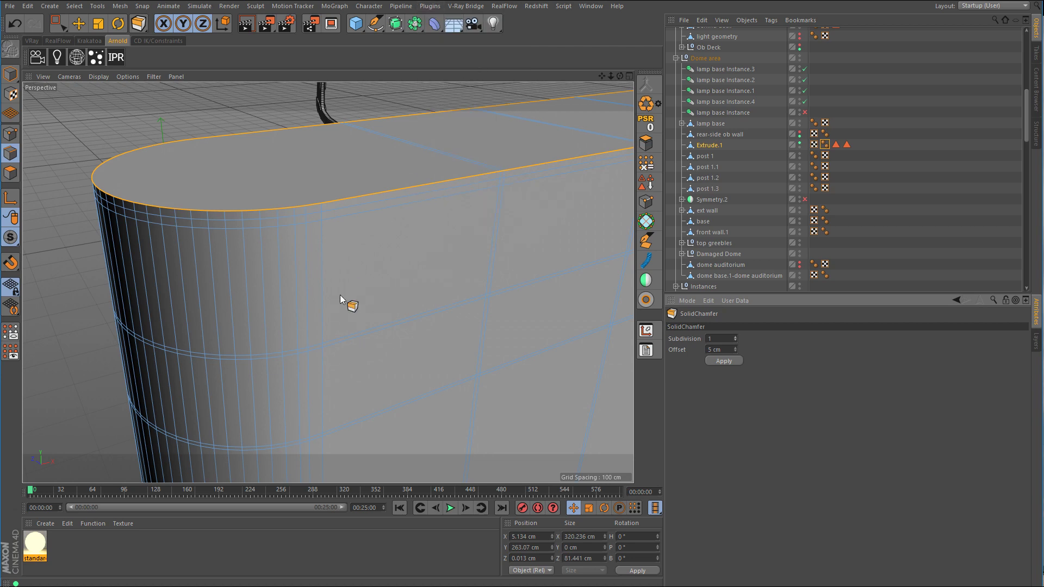
click(589, 7)
mouse_move(609, 24)
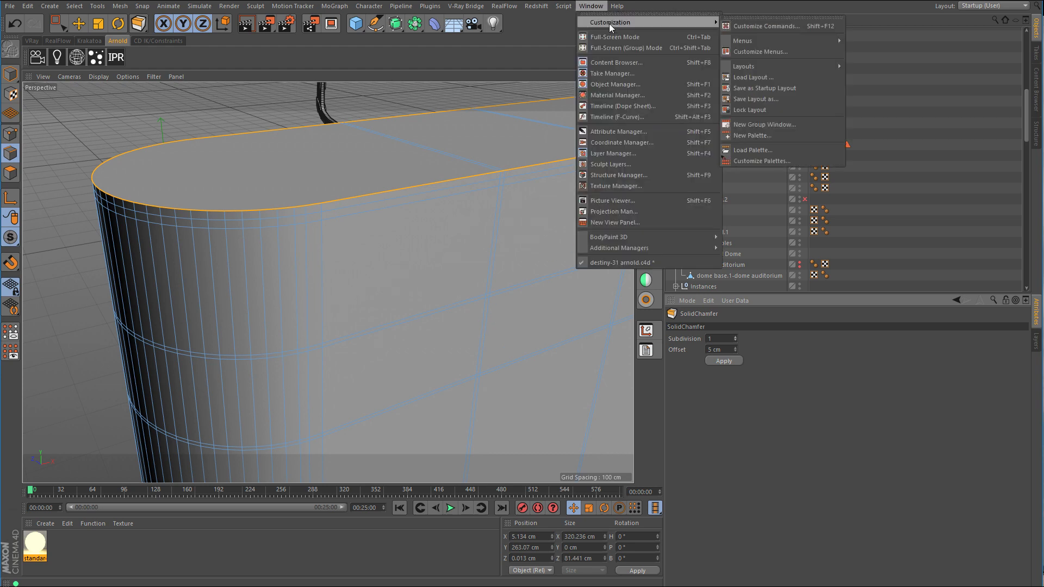
click(787, 25)
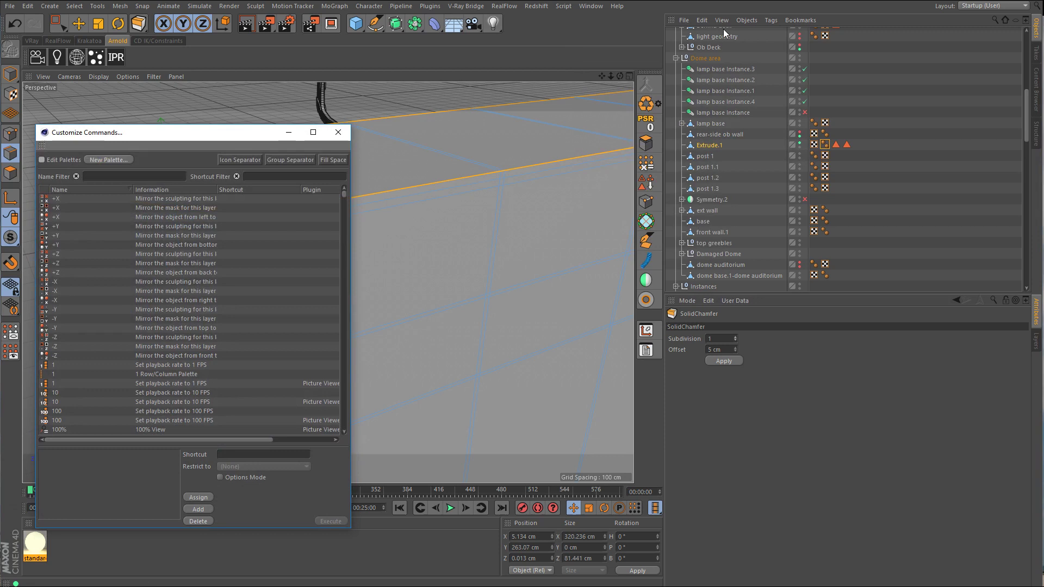
drag(200, 135, 381, 107)
click(303, 147)
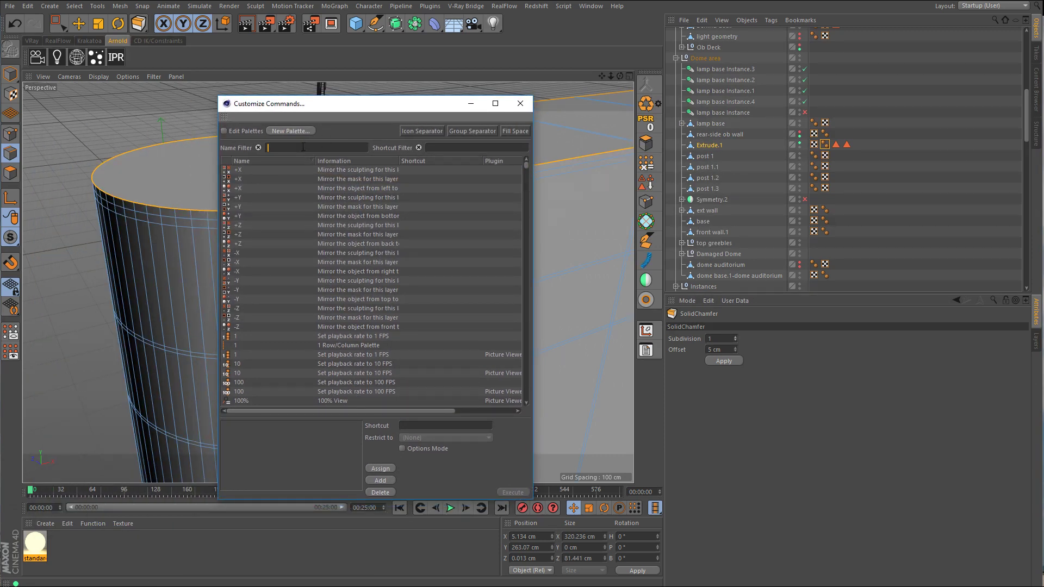
text(solid)
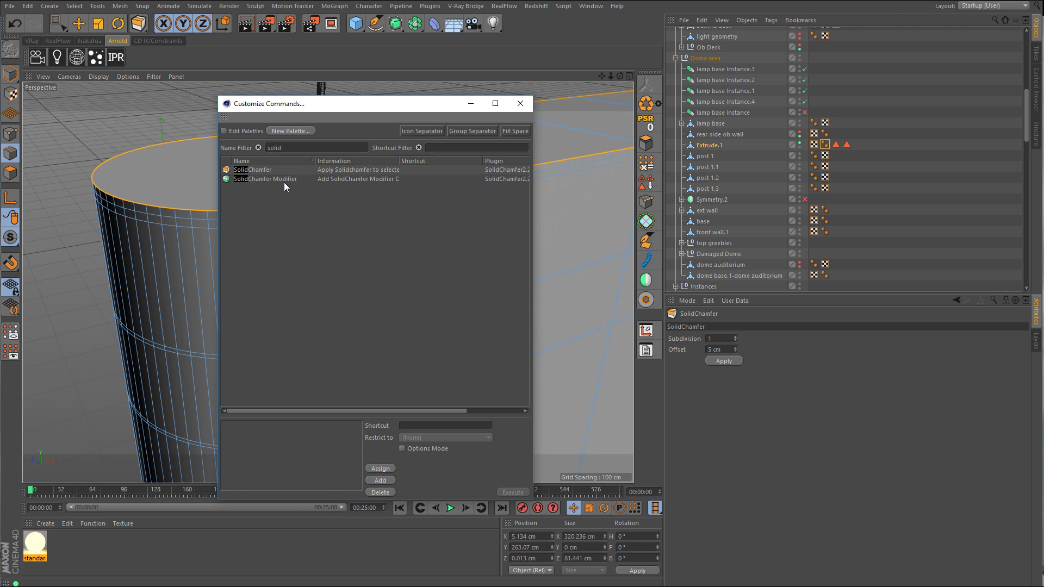
click(521, 104)
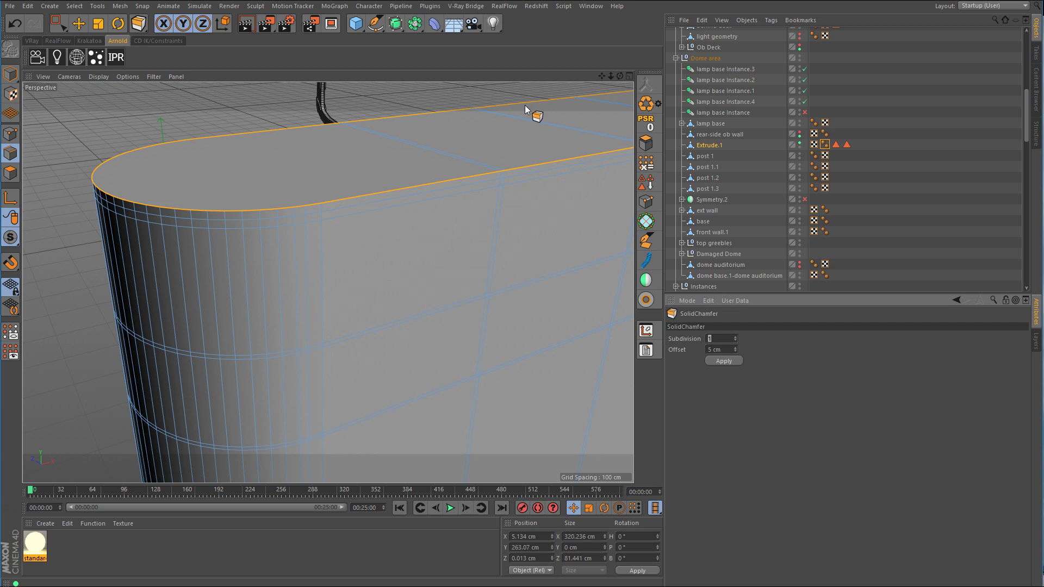
Step: Try a SolidChamfer about 2.95 cm high on the top rim of Extrude.1, checking it against the rear-side ob wall
alt+drag(403, 205, 446, 206)
right_click(468, 230)
click(507, 467)
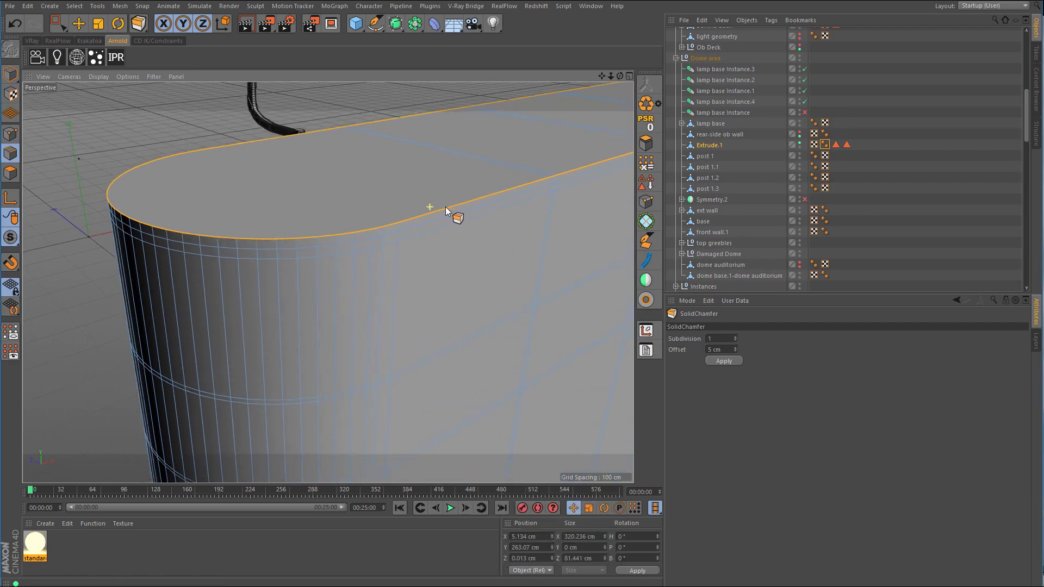
alt+right_drag(446, 207, 468, 206)
click(800, 132)
click(801, 132)
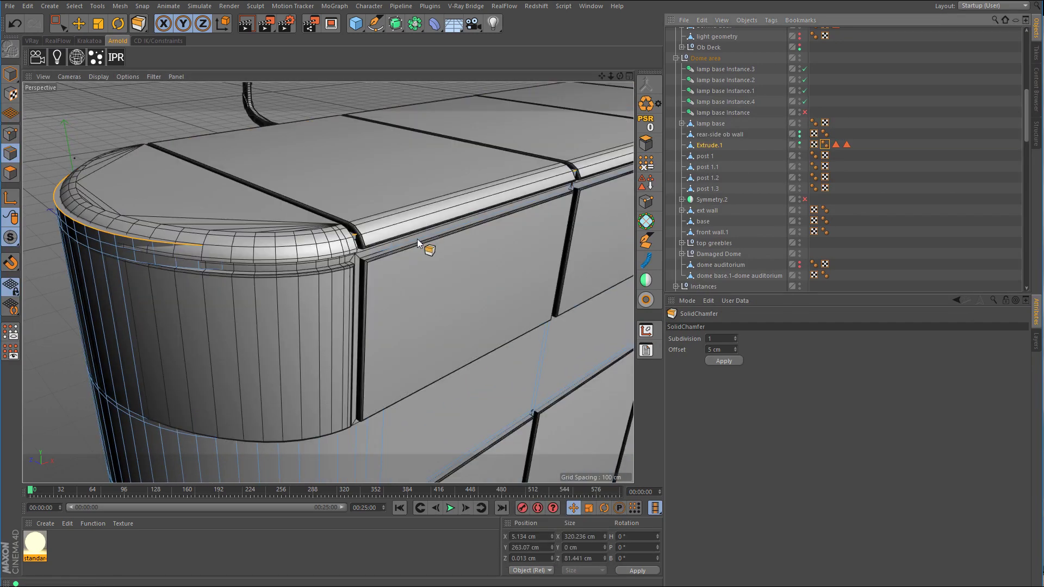
alt+right_drag(409, 238, 432, 237)
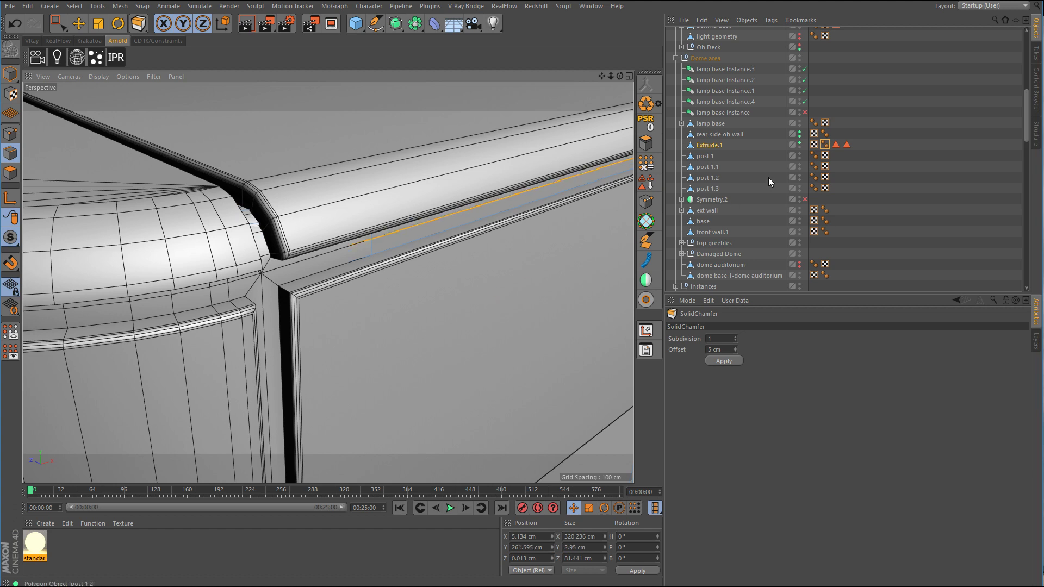
click(800, 133)
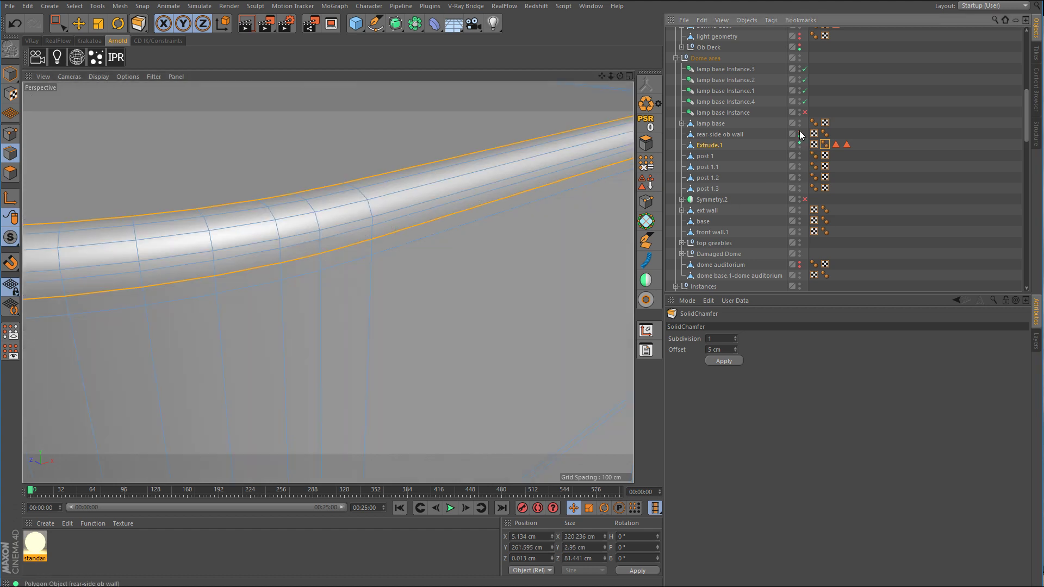
Step: Undo the rim chamfer and apply a smaller SolidChamfer about 1.76 cm high to the top rim loop of Extrude.1
key(ctrl+z)
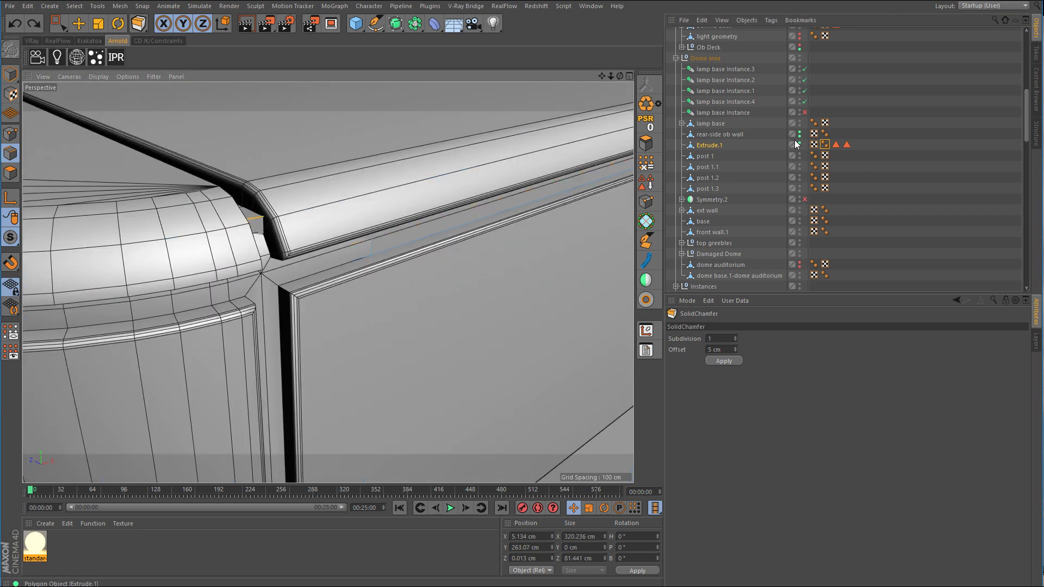
key(ctrl+y)
drag(485, 267, 533, 267)
alt+right_drag(441, 236, 431, 263)
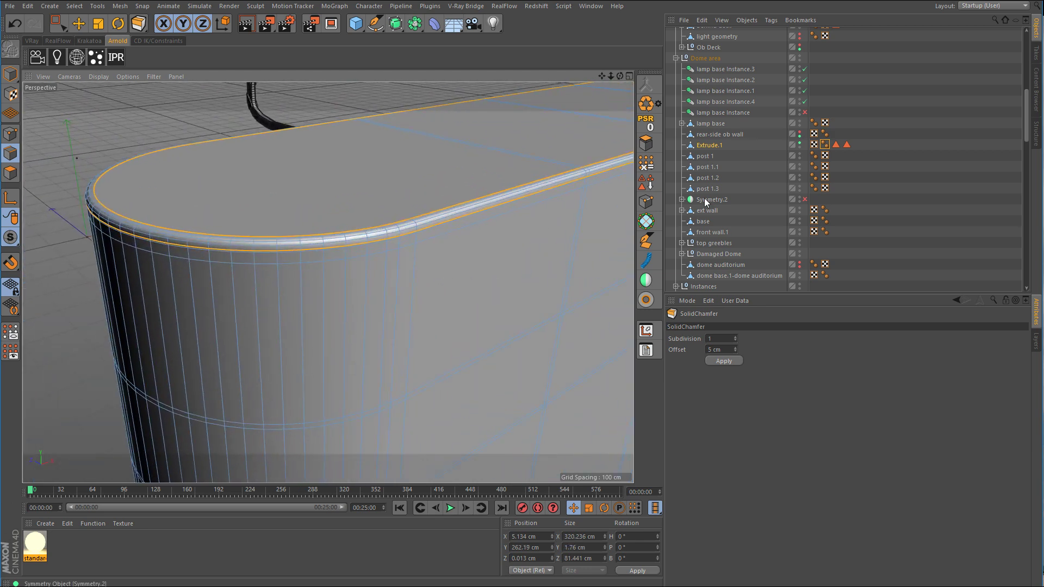
Step: Compare the chamfered rim and edge layout of Extrude.1 with the rear-side ob wall by toggling the wall's visibility
click(801, 132)
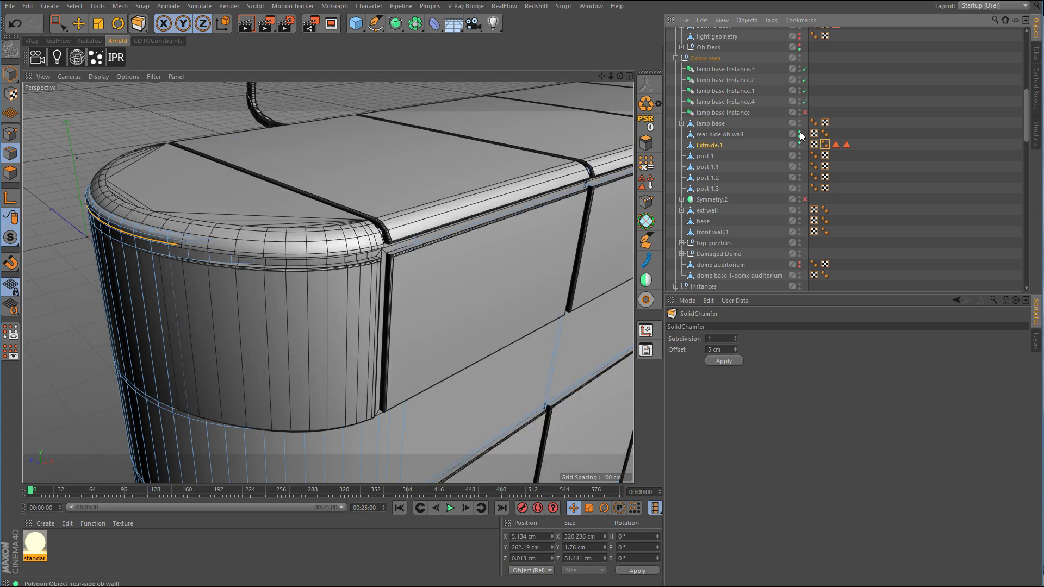
scroll(441, 247, up, 3)
mouse_move(441, 247)
alt+mouse_down()
mouse_move(416, 244)
mouse_move(426, 217)
mouse_move(459, 249)
alt+mouse_up()
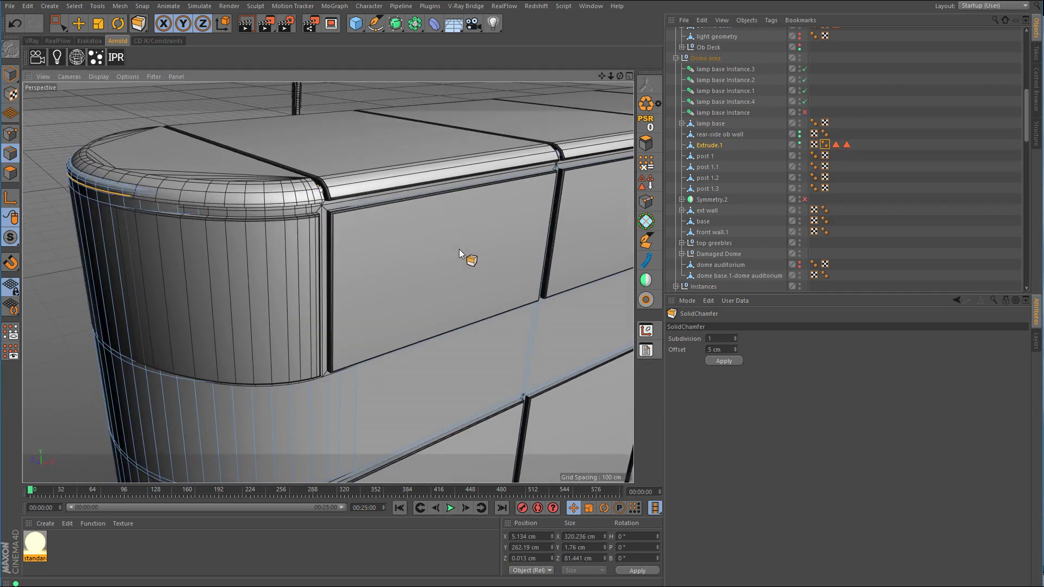
alt+right_drag(459, 249, 387, 276)
alt+drag(387, 277, 421, 219)
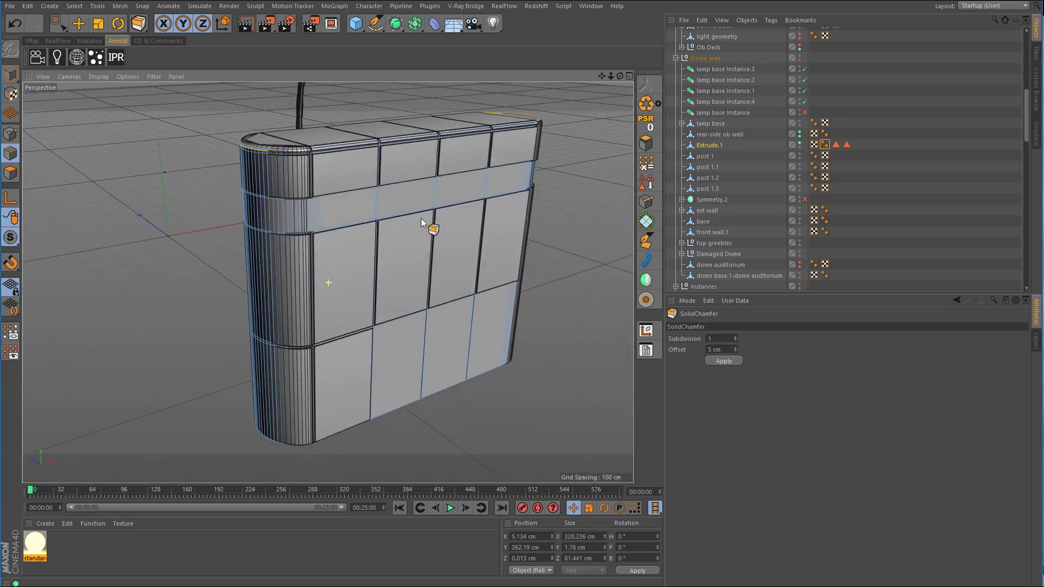
click(800, 133)
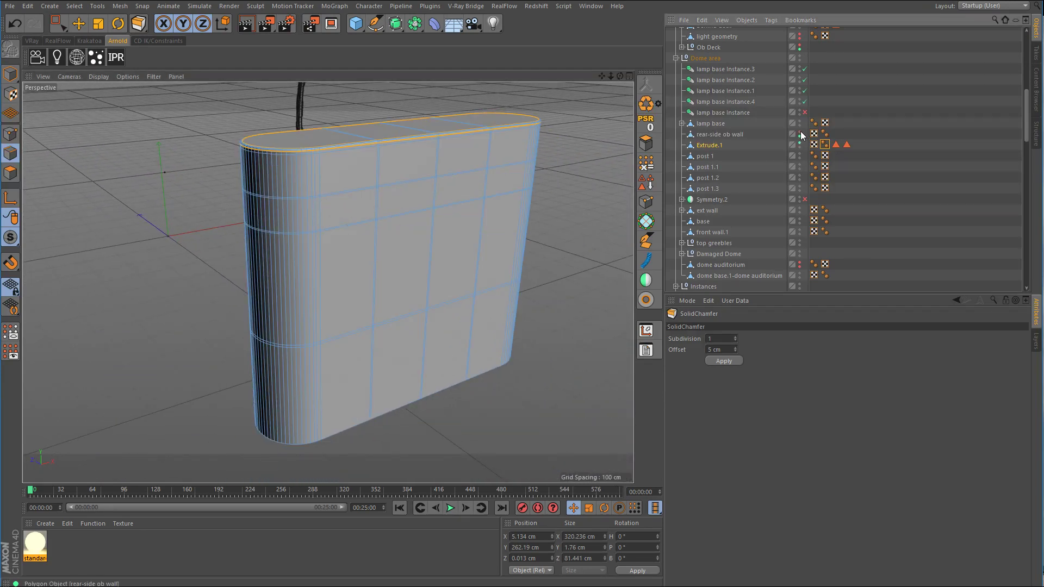
double_click(799, 132)
mouse_move(538, 219)
alt+mouse_down()
mouse_move(473, 199)
mouse_move(528, 215)
alt+mouse_up()
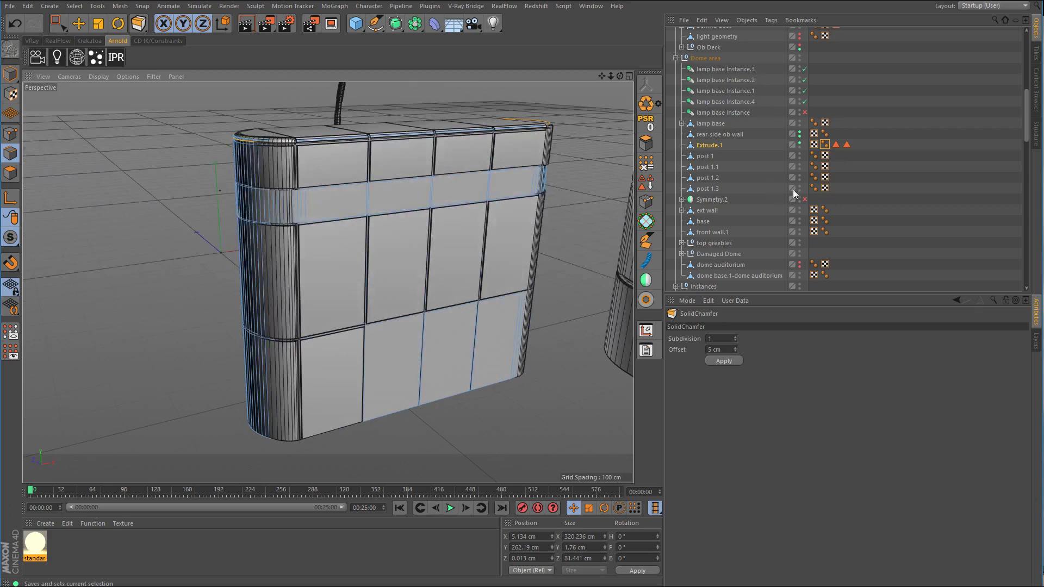
Step: Hide the rear-side ob wall and select the four top-row front panels of Extrude.1 using Live Selection with radius 7
click(800, 133)
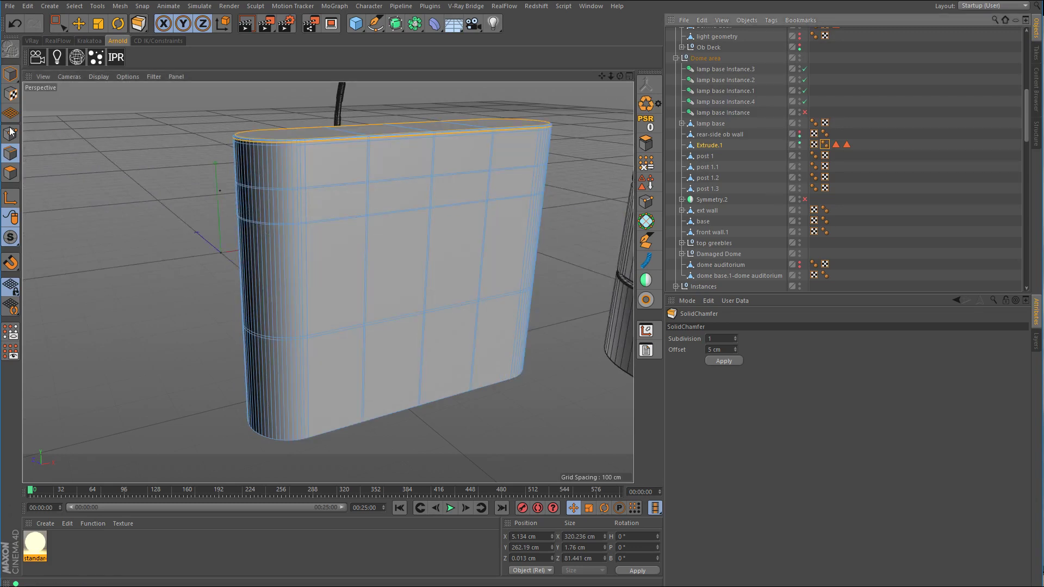
drag(58, 30, 81, 38)
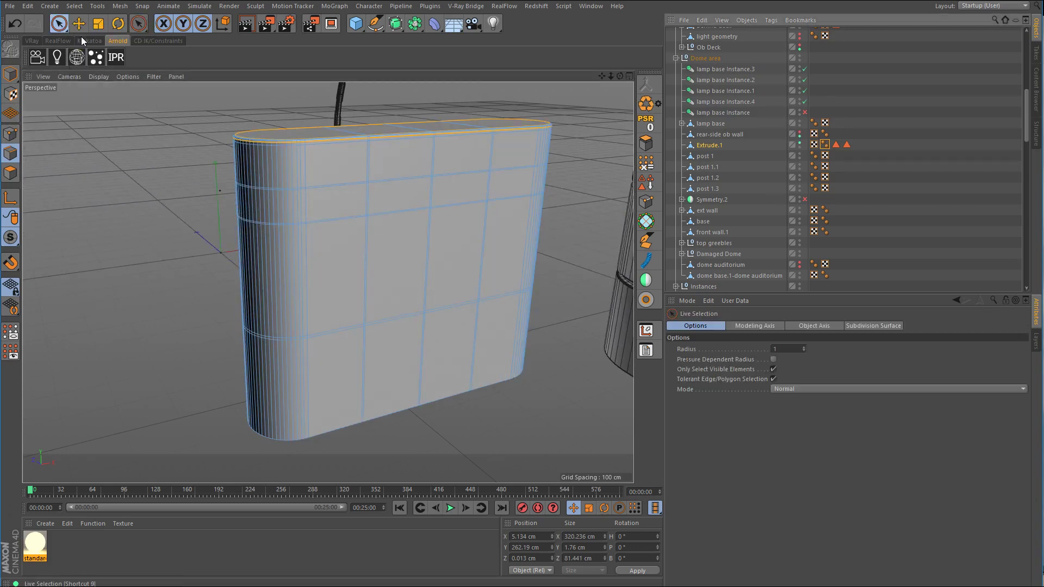
click(10, 173)
click(320, 169)
shift+click(393, 165)
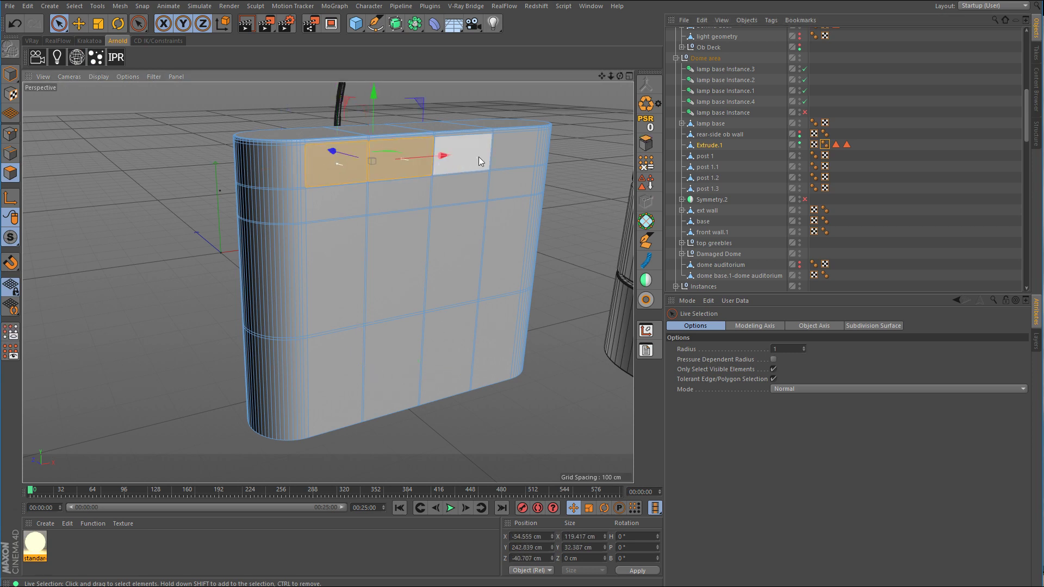
drag(805, 345, 804, 343)
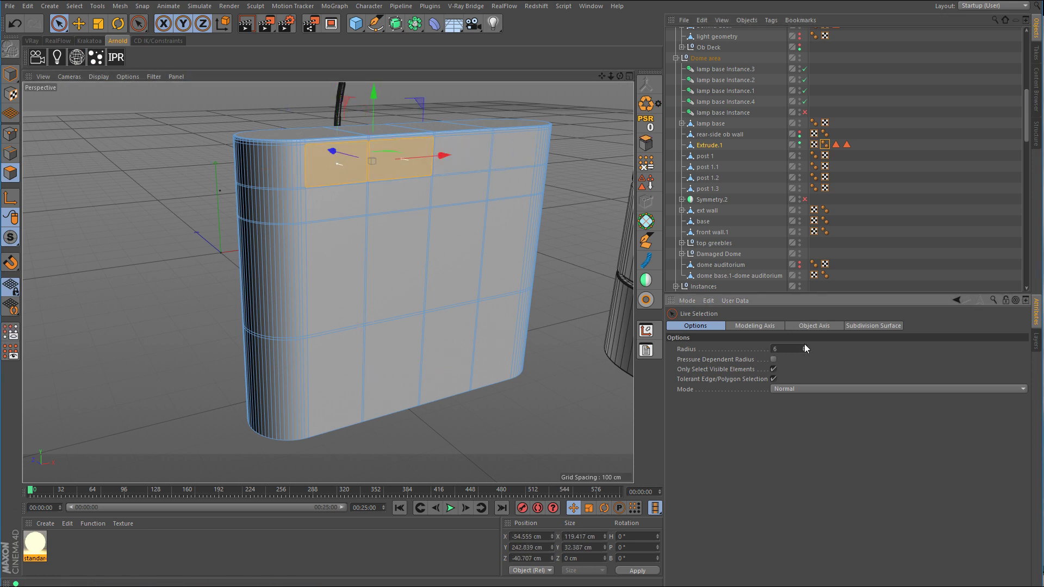
click(805, 346)
scroll(484, 174, up, 3)
shift+click(492, 143)
shift+click(538, 143)
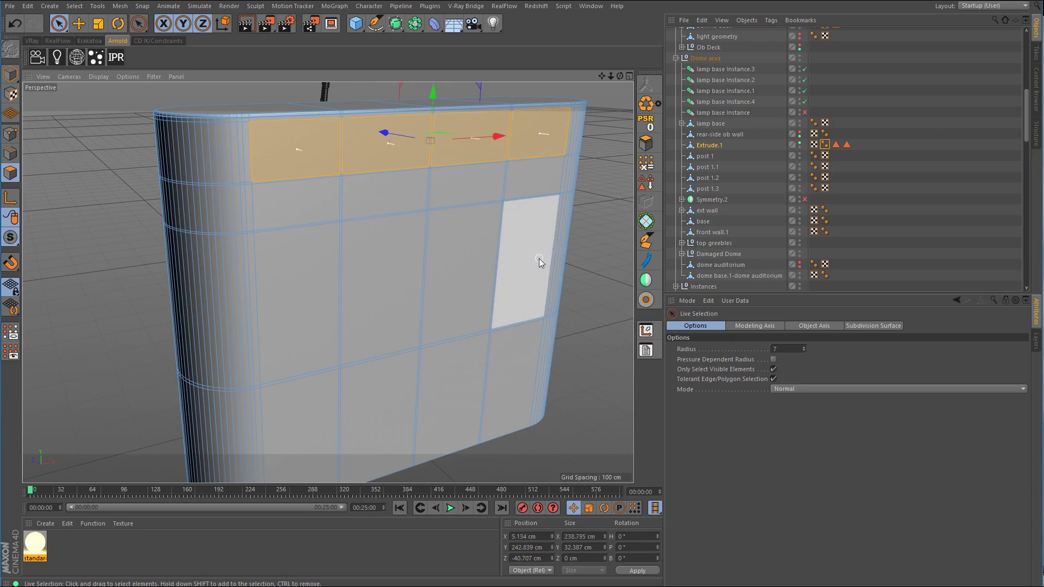
Step: Add the front face's four tall middle-row and four bottom-row panels to the selection, leaving out the narrow band
shift+click(538, 260)
shift+click(474, 271)
shift+click(392, 285)
shift+click(321, 298)
shift+click(305, 405)
shift+click(381, 401)
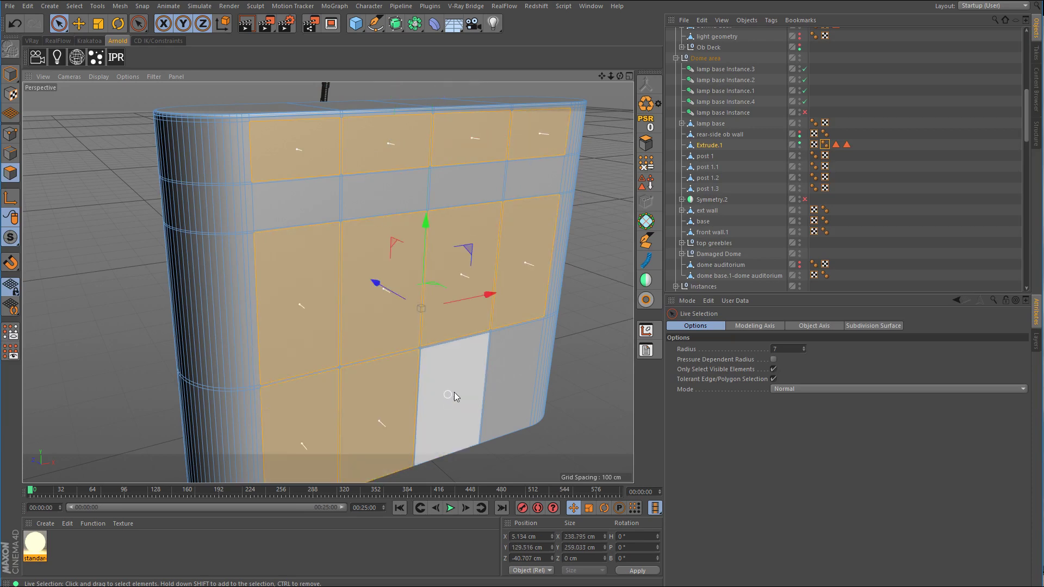
shift+click(454, 392)
shift+click(504, 380)
Step: Add the four top-row panels on the opposite face of Extrude.1 to the polygon selection
alt+drag(307, 298, 454, 272)
shift+click(460, 201)
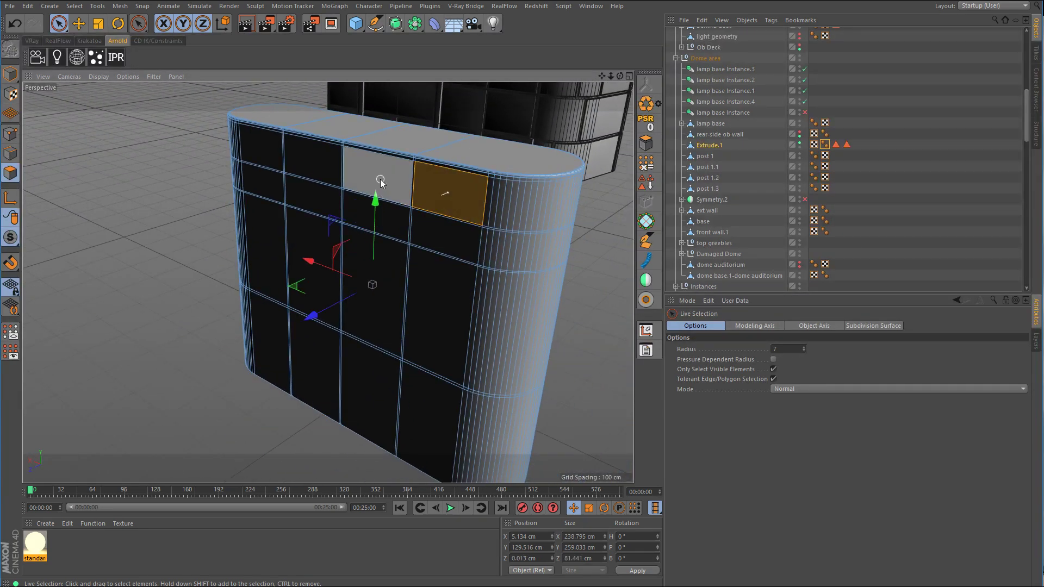
shift+click(381, 182)
shift+click(311, 164)
shift+click(261, 148)
Step: Add the opposite face's four middle-row and four bottom-row panels to the selection, again leaving out the narrow band
shift+click(264, 247)
shift+click(308, 234)
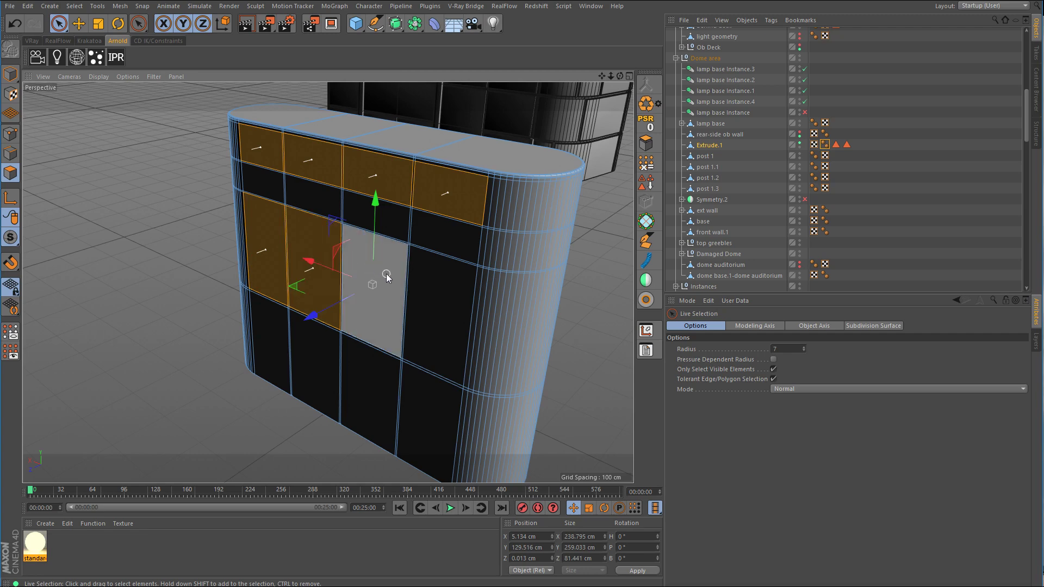
shift+click(387, 278)
shift+click(429, 315)
shift+click(427, 419)
shift+click(364, 387)
shift+click(314, 373)
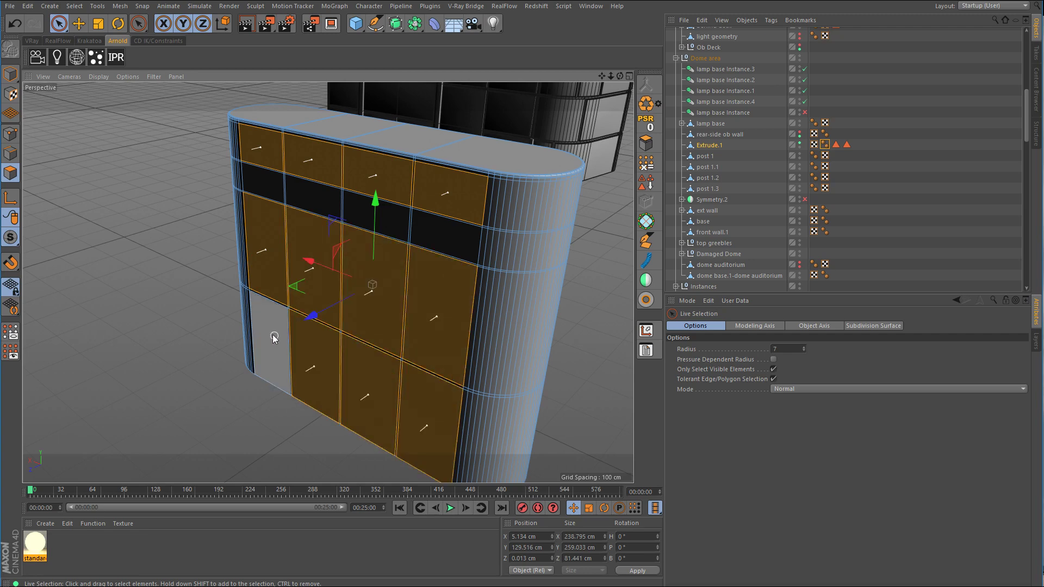
shift+click(273, 338)
Step: Scale the selected panels outward along Z to about 84.48 cm in the Top view, matching the rear-side ob wall's panels
alt+drag(568, 289, 394, 273)
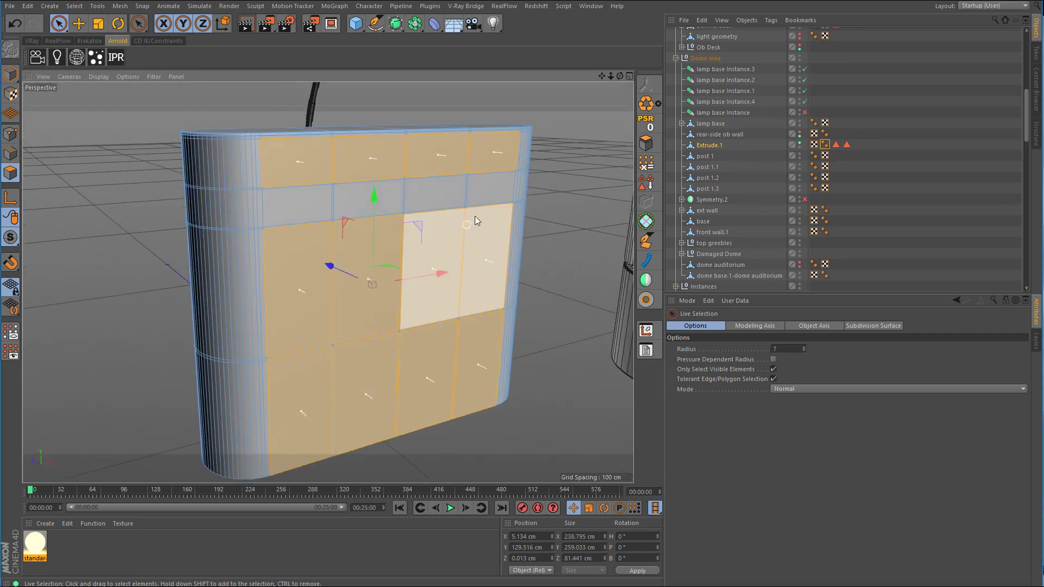
middle_click(476, 217)
middle_click(487, 178)
click(100, 25)
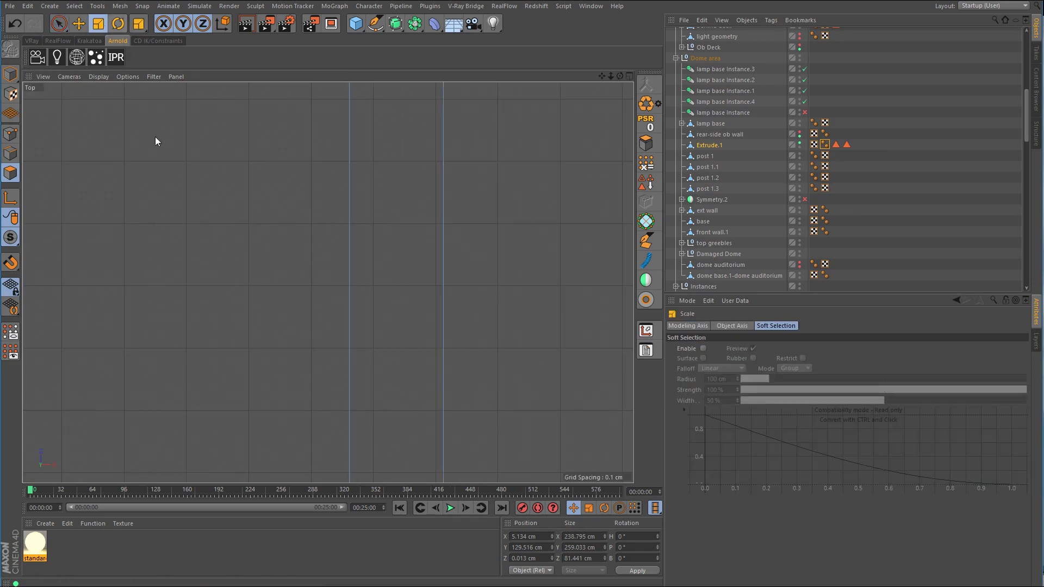
alt+right_drag(415, 222, 203, 266)
alt+middle_drag(490, 214, 396, 246)
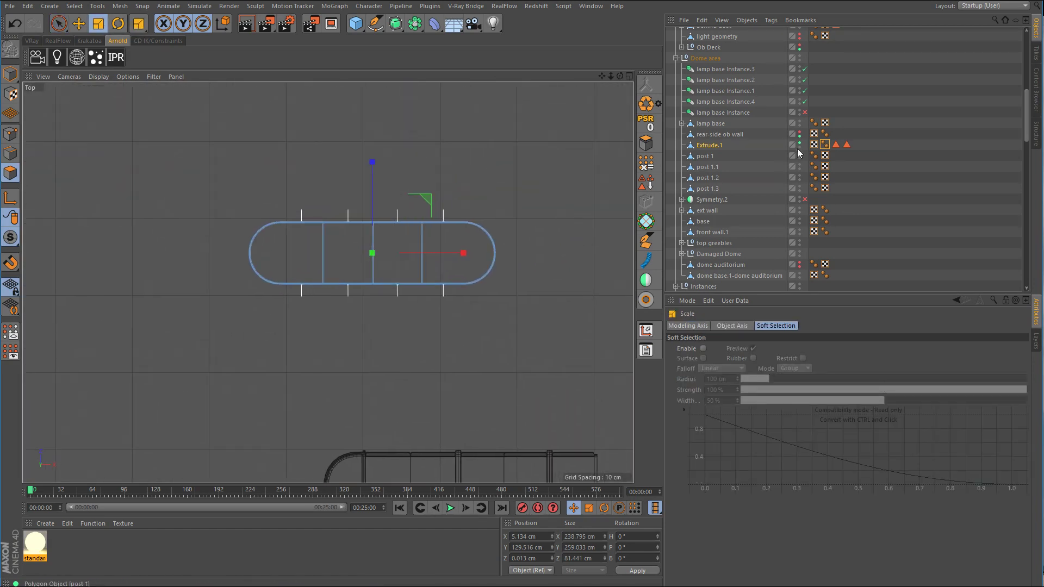
double_click(800, 132)
alt+right_drag(374, 227, 488, 220)
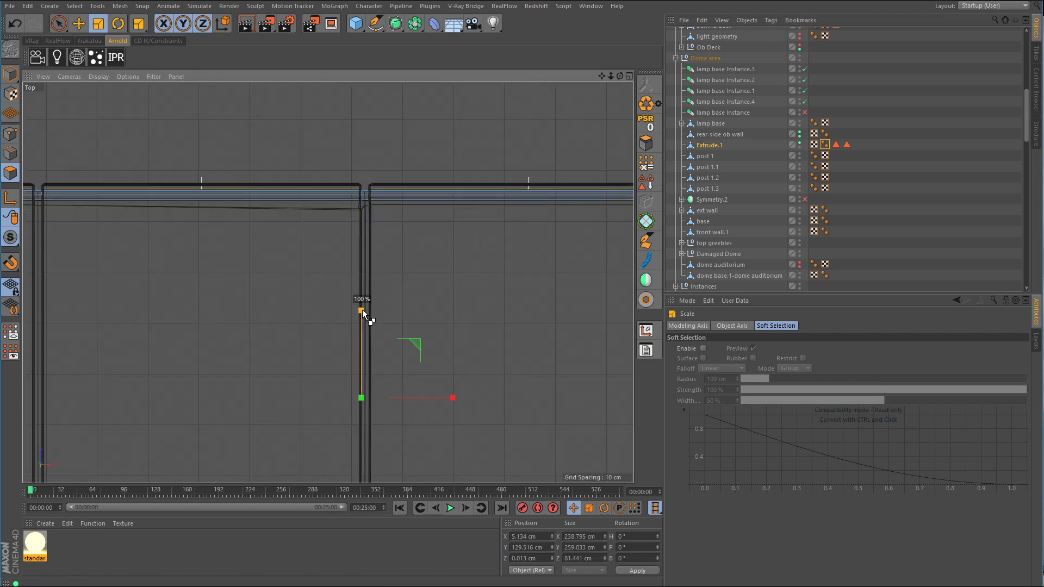
drag(362, 309, 363, 307)
middle_click(449, 253)
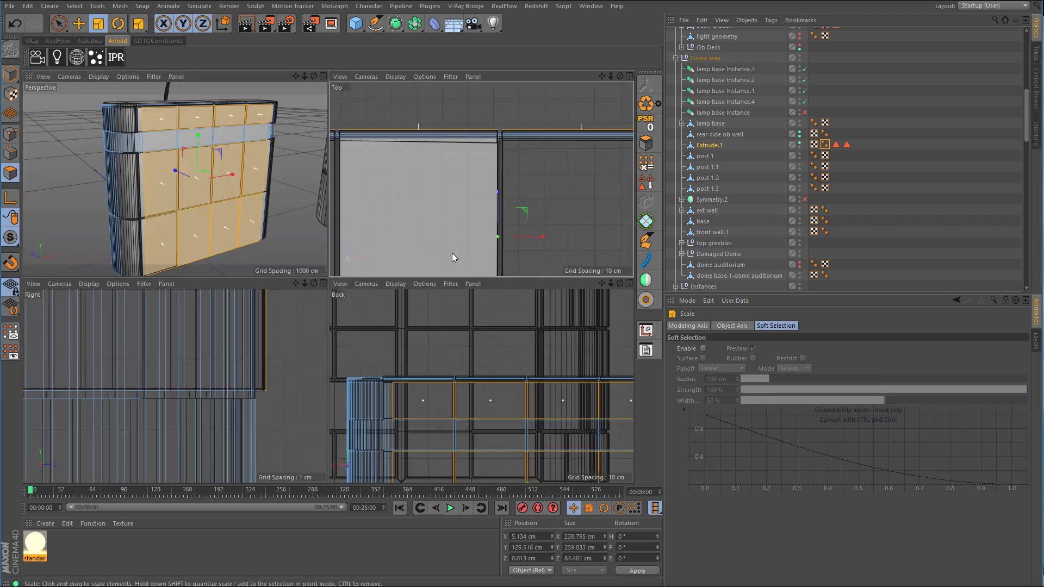
Step: Compare the raised panels and the rounded corner of Extrude.1 with the rear-side ob wall
middle_click(279, 209)
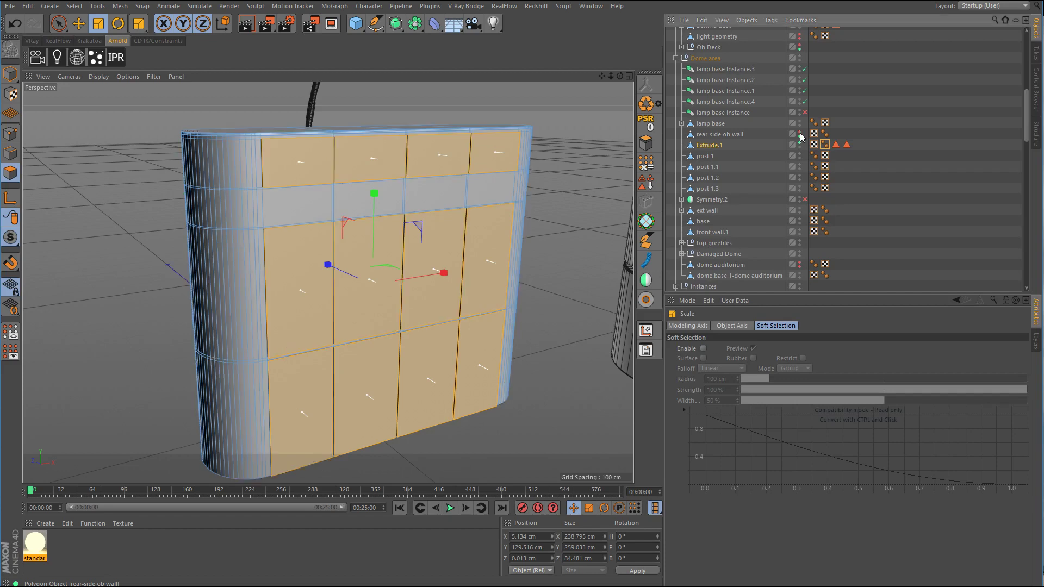
alt+drag(435, 234, 470, 240)
alt+right_drag(333, 290, 368, 301)
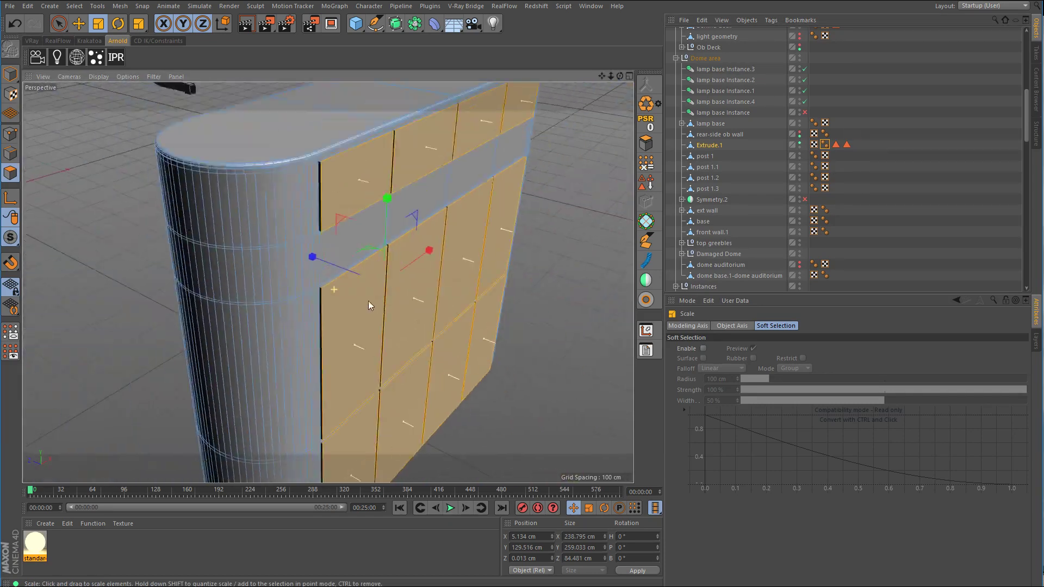
click(67, 24)
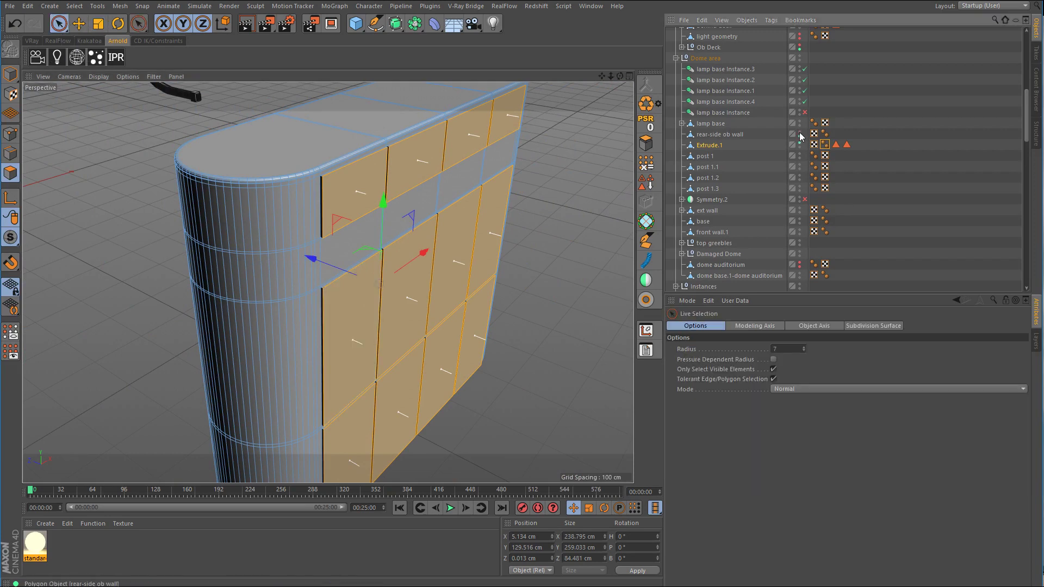
alt+drag(435, 250, 346, 257)
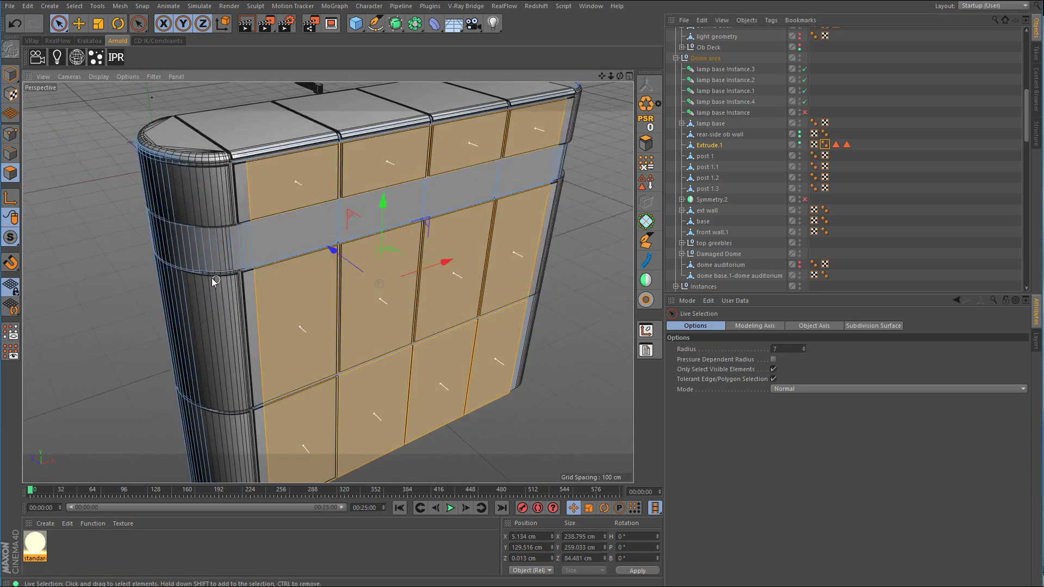
alt+right_drag(210, 277, 271, 279)
alt+drag(270, 278, 366, 281)
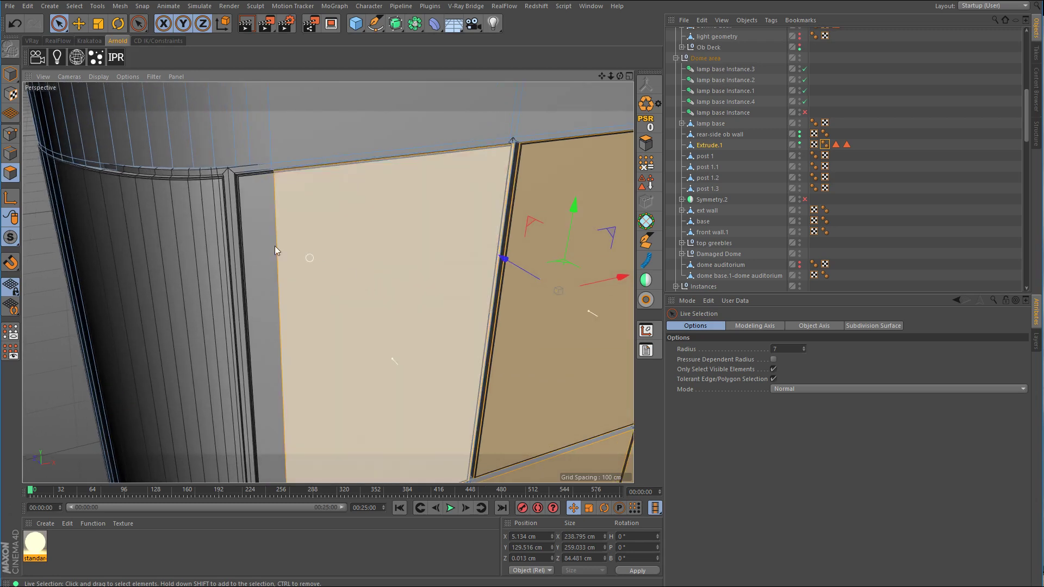
Step: Select the tall middle-row polygons below the band all the way around the rounded end of Extrude.1
click(218, 204)
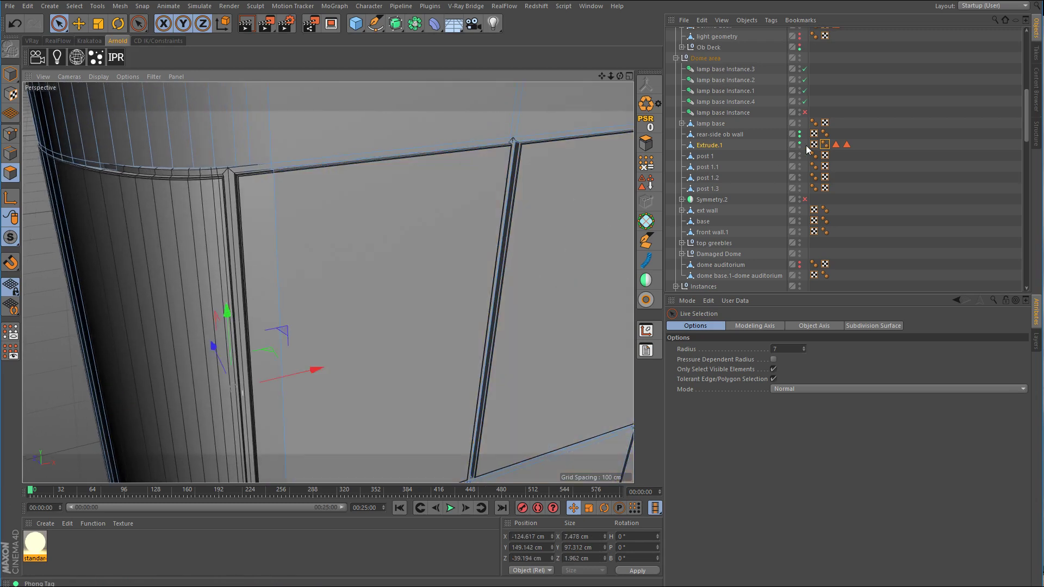
click(799, 132)
alt+right_drag(322, 235, 254, 234)
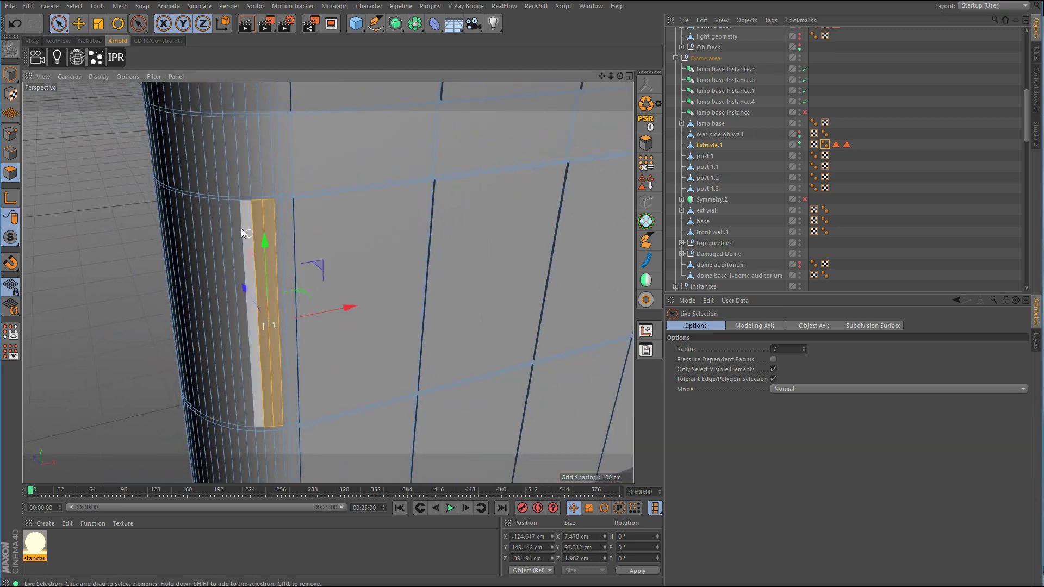
shift+drag(217, 231, 332, 243)
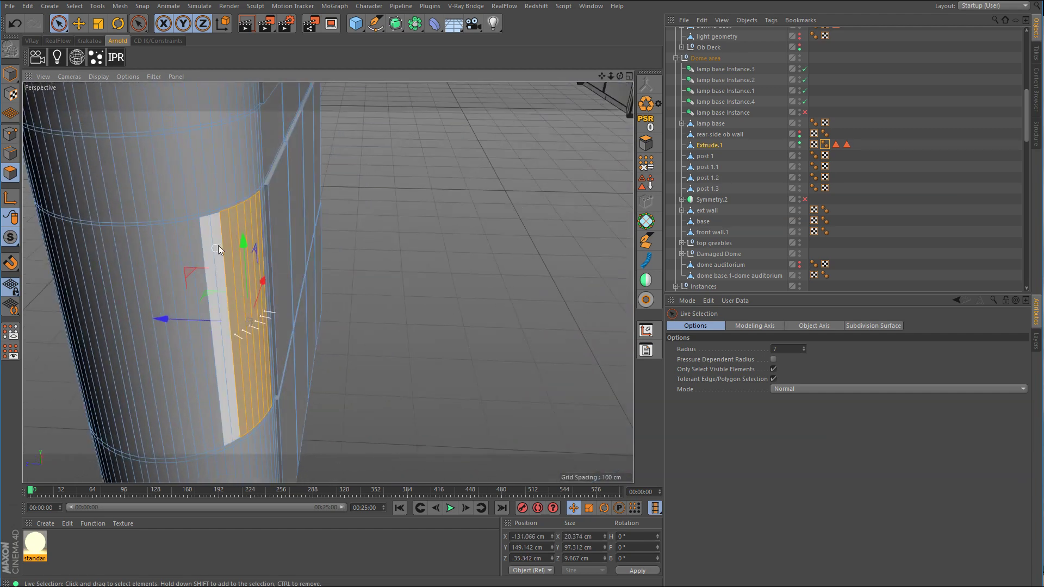
shift+drag(220, 245, 106, 257)
alt+drag(107, 258, 454, 288)
shift+drag(453, 289, 327, 288)
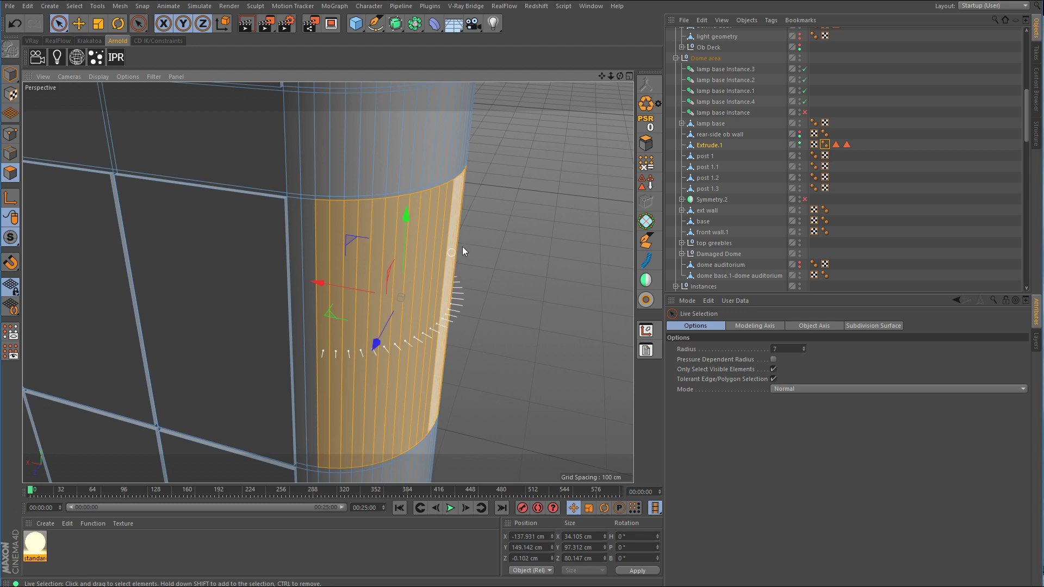
Step: Add the bottom-row polygons around the rounded end to the selection, checking the end's vertical seam on the rear-side ob wall
alt+middle_drag(457, 364, 454, 183)
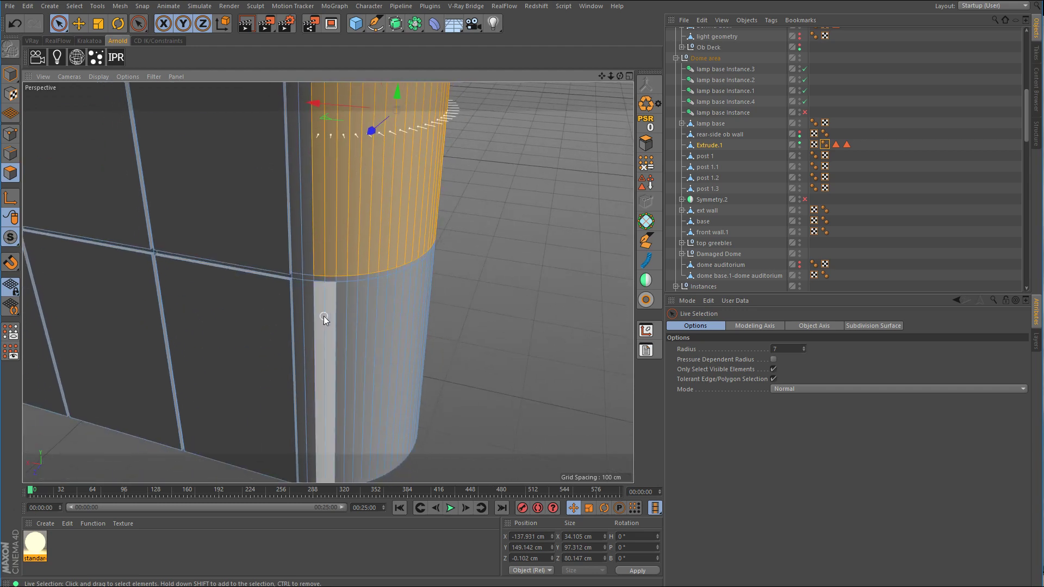
shift+drag(324, 316, 422, 305)
alt+click(798, 135)
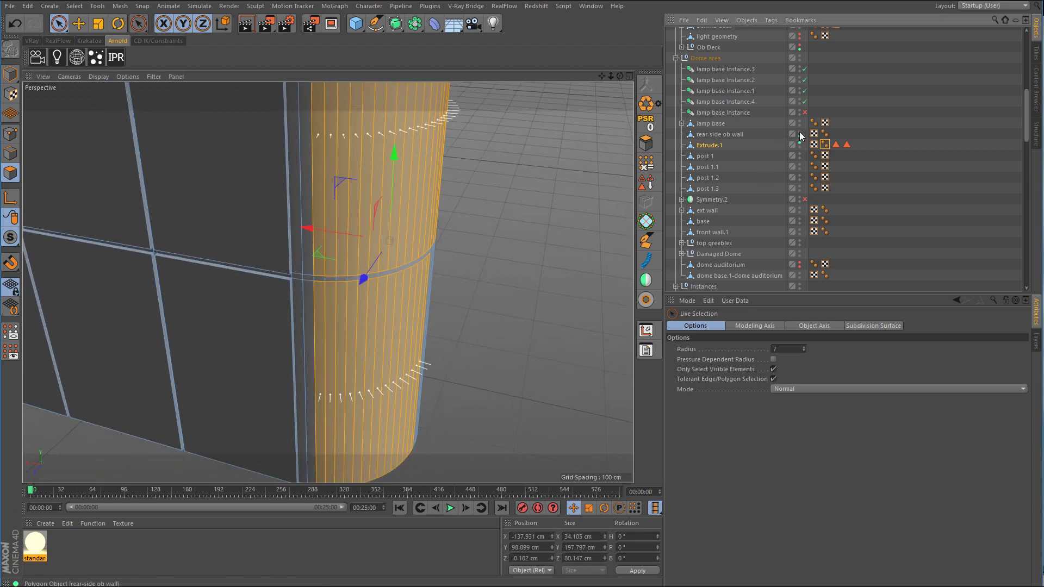
alt+click(798, 135)
alt+drag(601, 234, 482, 213)
alt+middle_drag(479, 166, 439, 323)
alt+drag(446, 182, 450, 227)
scroll(374, 207, up, 8)
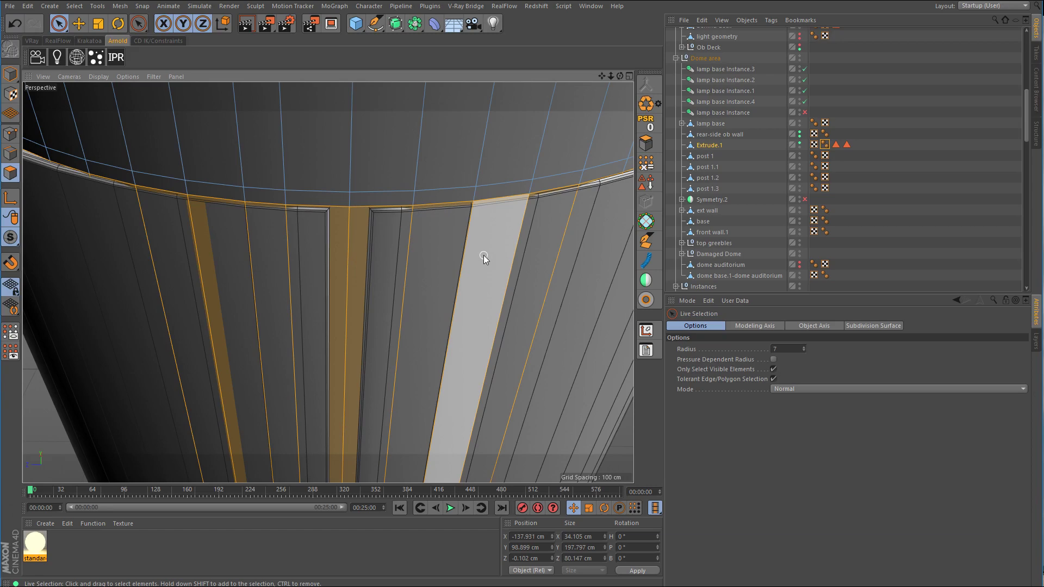
scroll(484, 256, down, 8)
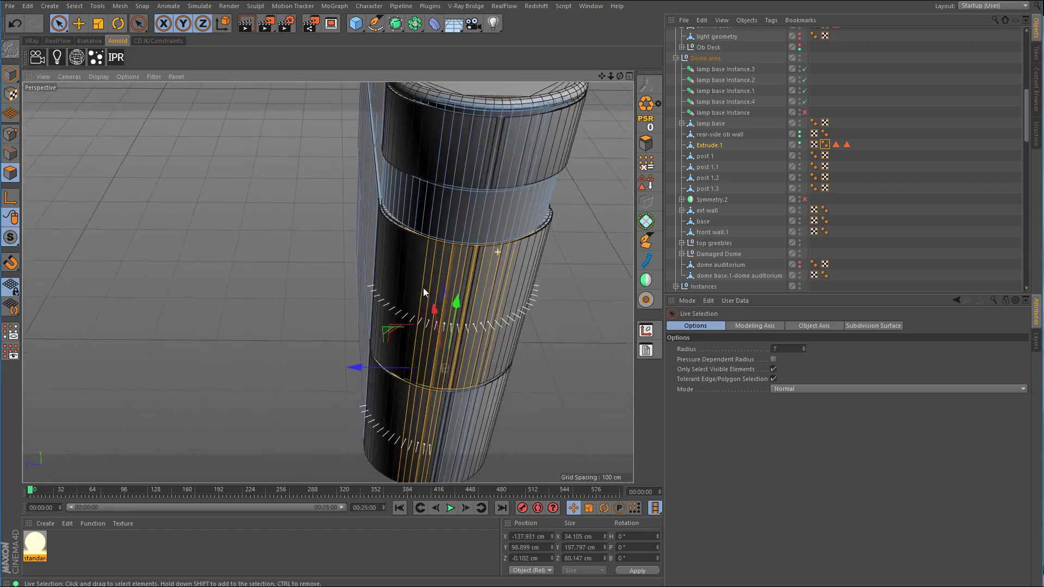
click(799, 132)
alt+middle_drag(536, 266, 424, 212)
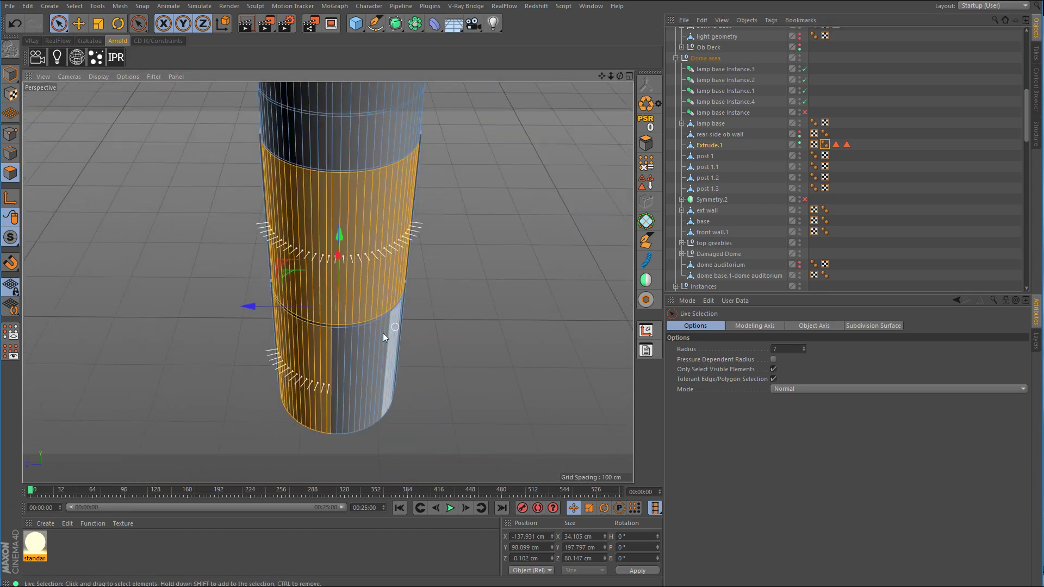
mouse_move(338, 352)
shift+mouse_down()
mouse_move(380, 340)
mouse_move(353, 327)
mouse_move(395, 352)
mouse_move(420, 333)
mouse_move(384, 288)
mouse_move(526, 343)
mouse_move(526, 364)
mouse_move(352, 308)
shift+mouse_up()
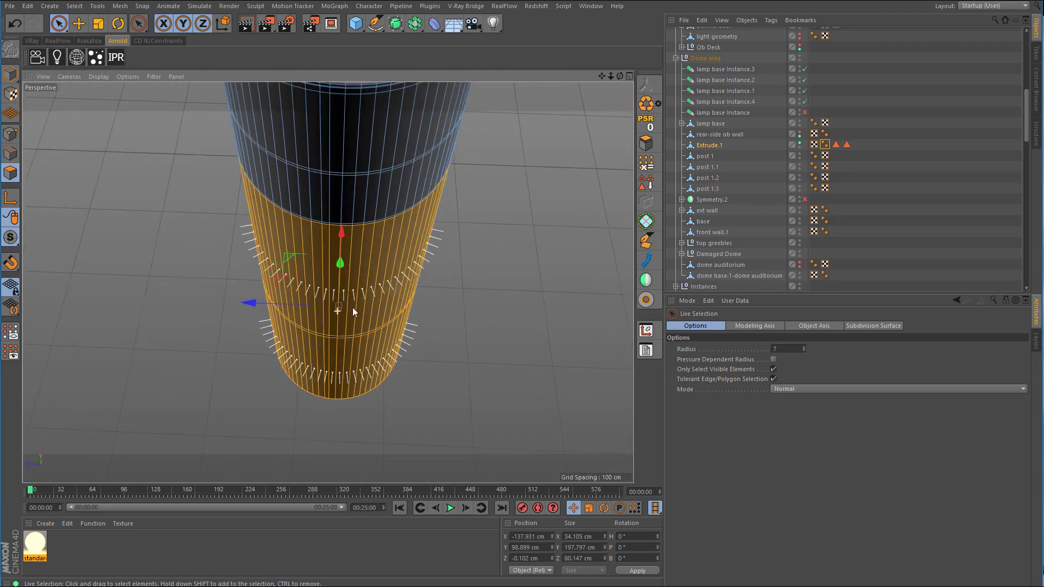
Step: Deselect the central vertical strips in the middle and bottom rows of the rounded end to leave a seam
alt+right_drag(352, 308, 368, 278)
ctrl+drag(334, 210, 345, 210)
alt+middle_drag(377, 360, 379, 249)
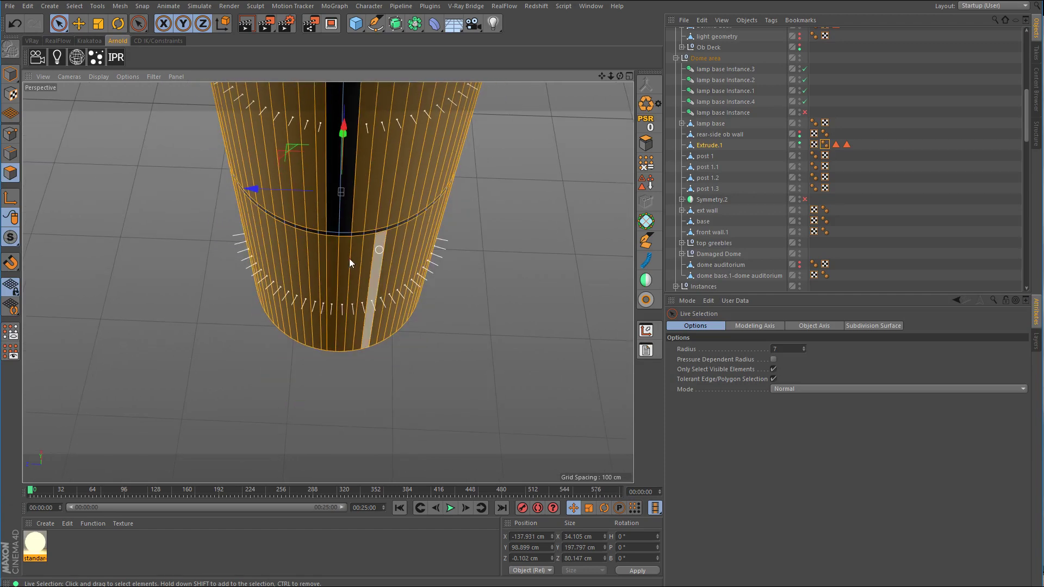
mouse_move(349, 259)
ctrl+mouse_down()
mouse_move(341, 259)
mouse_move(381, 288)
mouse_move(458, 253)
mouse_move(458, 146)
mouse_move(334, 140)
mouse_move(363, 140)
mouse_move(379, 111)
mouse_move(383, 207)
mouse_move(477, 197)
mouse_move(431, 325)
mouse_move(563, 295)
ctrl+mouse_up()
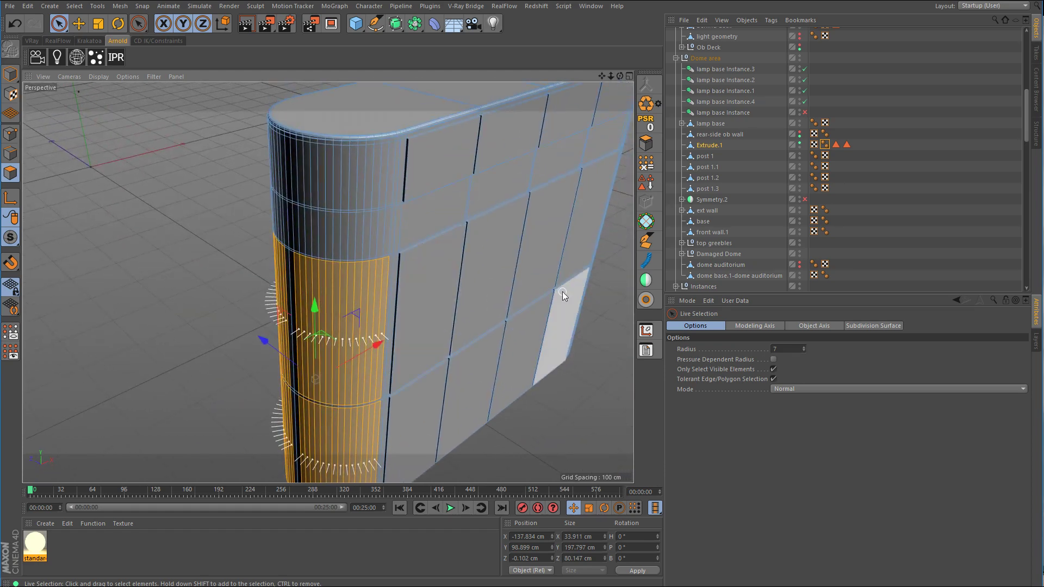
Step: Add the top-row polygons around the rounded end to the selection, leaving the central vertical seam out as on the rear-side ob wall
alt+click(800, 133)
alt+right_drag(351, 165, 415, 165)
alt+drag(415, 165, 337, 180)
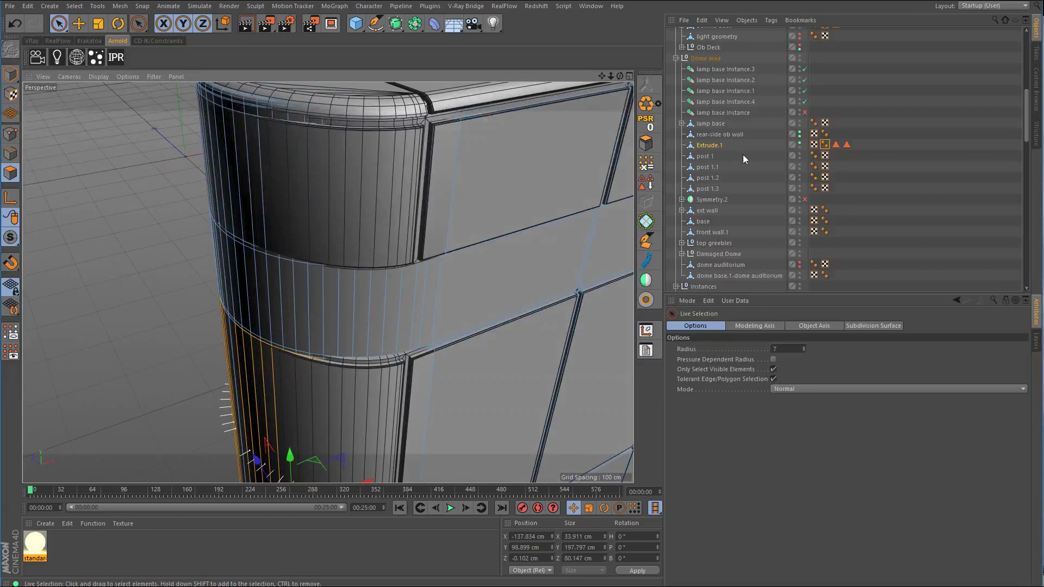
alt+click(799, 133)
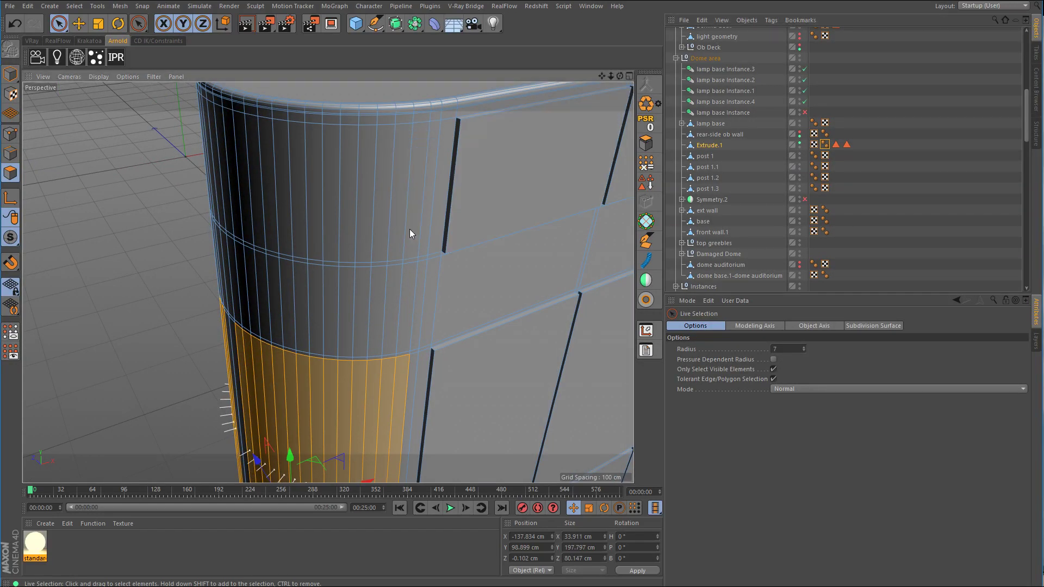
mouse_move(410, 230)
shift+mouse_down()
mouse_move(264, 220)
mouse_move(375, 221)
mouse_move(317, 213)
shift+mouse_up()
shift+click(311, 213)
shift+click(241, 219)
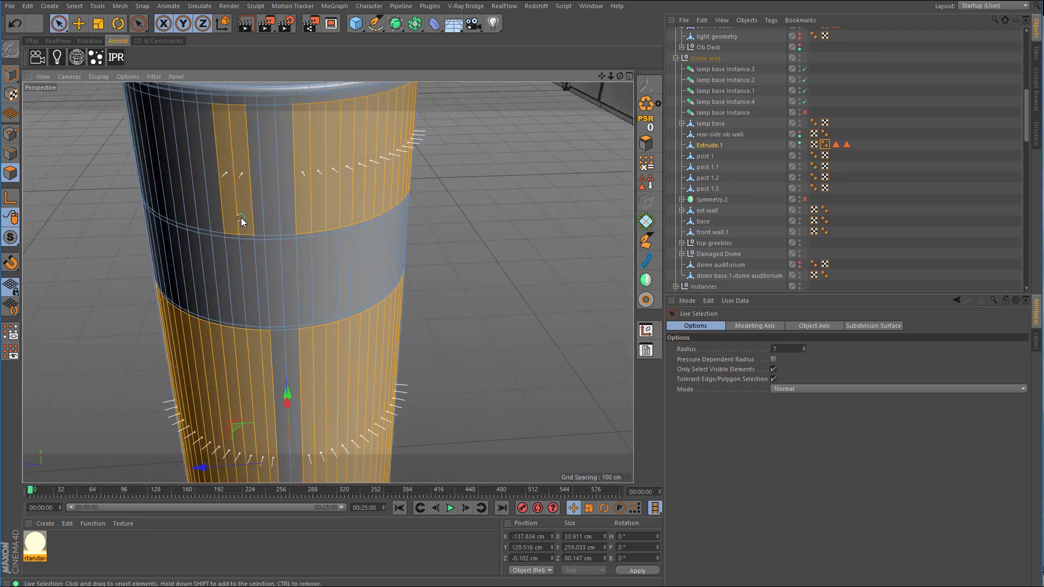
mouse_move(251, 217)
shift+mouse_down()
mouse_move(164, 194)
mouse_move(281, 195)
mouse_move(170, 223)
shift+mouse_up()
Step: Extrude the selected rounded-end polygons outward by 1.4 cm, using the top view to judge them against the flat panels
right_click(488, 184)
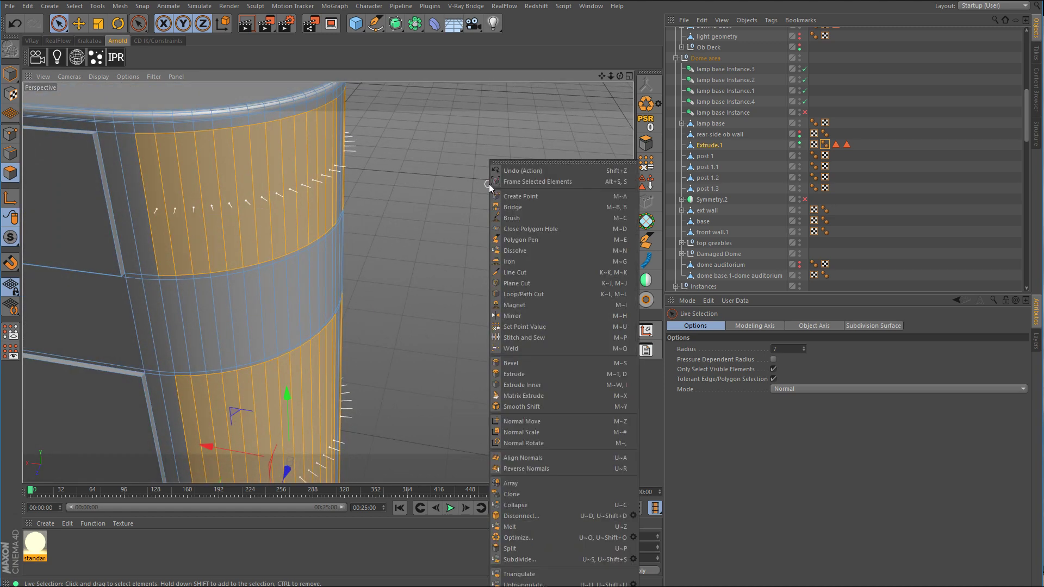
click(517, 370)
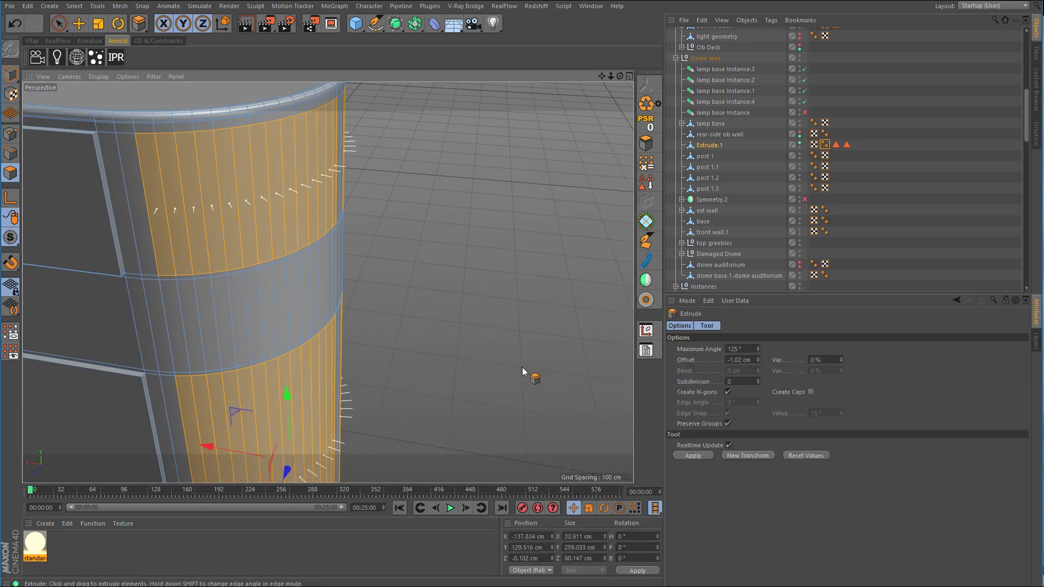
middle_click(414, 215)
middle_click(472, 209)
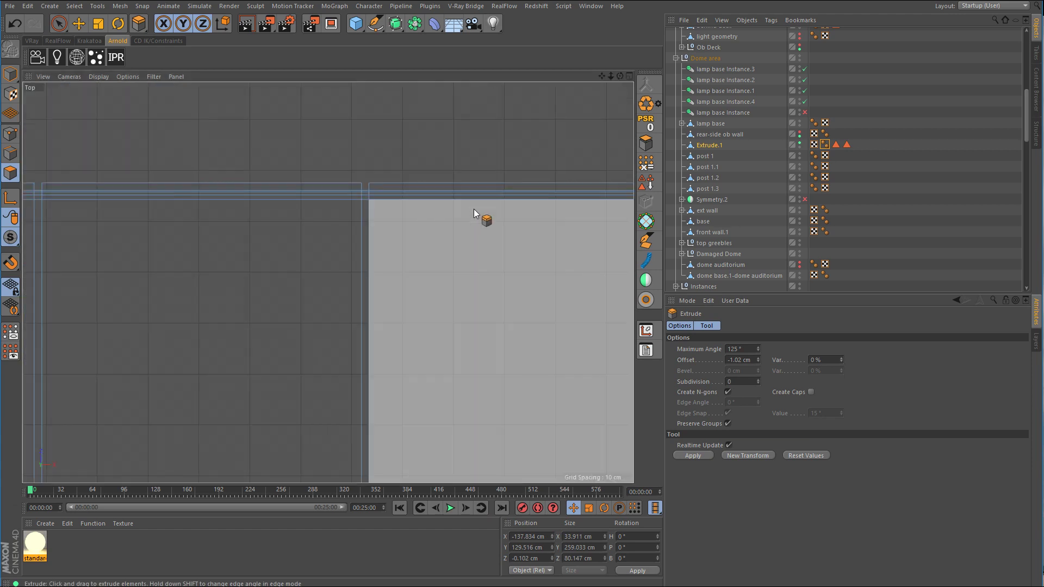
alt+right_drag(322, 292, 434, 289)
alt+right_drag(441, 308, 516, 309)
drag(473, 329, 522, 329)
middle_click(473, 329)
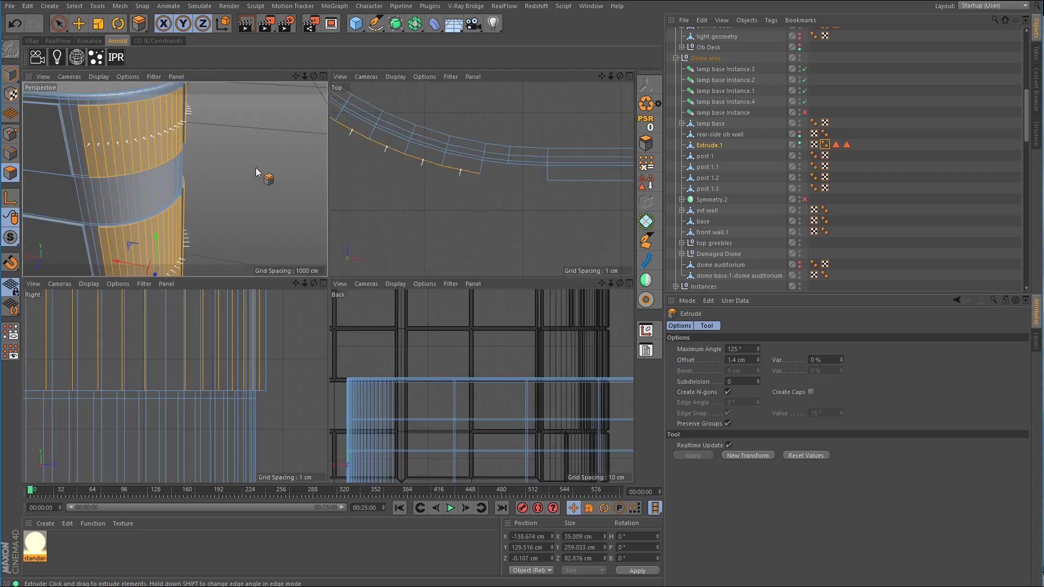
Step: Inspect the extruded rounded-end panels and compare the rim and top seams of Extrude.1 with the rear-side ob wall
middle_click(253, 171)
alt+drag(462, 183, 316, 191)
scroll(389, 193, down, 6)
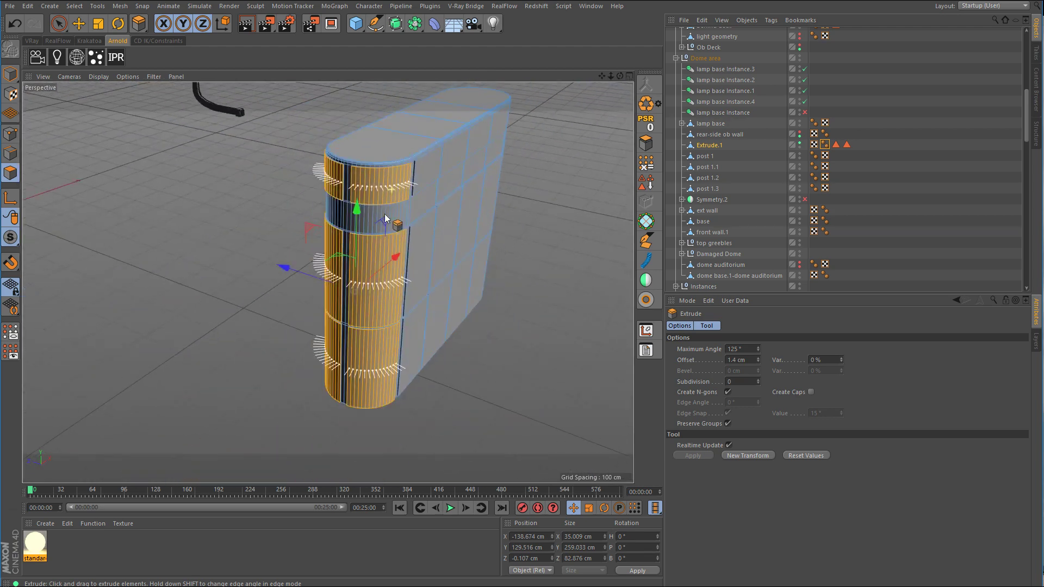
alt+drag(385, 219, 438, 219)
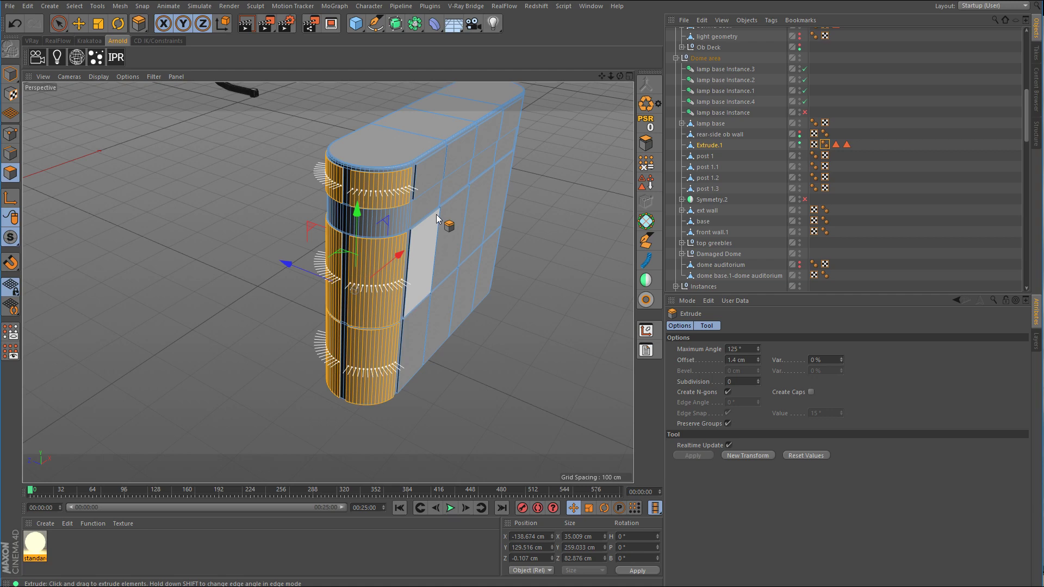
scroll(389, 174, up, 8)
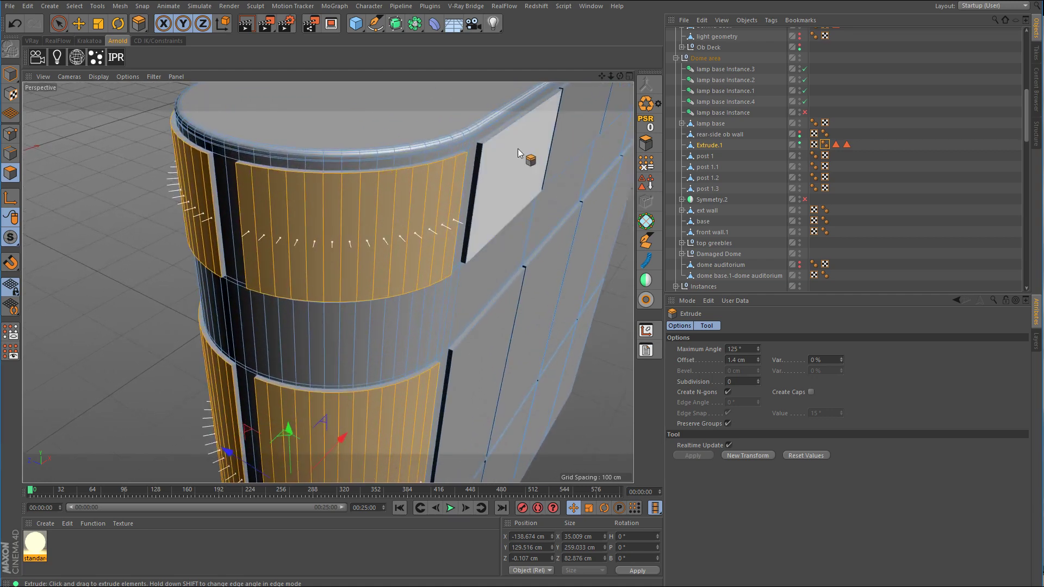
click(800, 134)
click(742, 134)
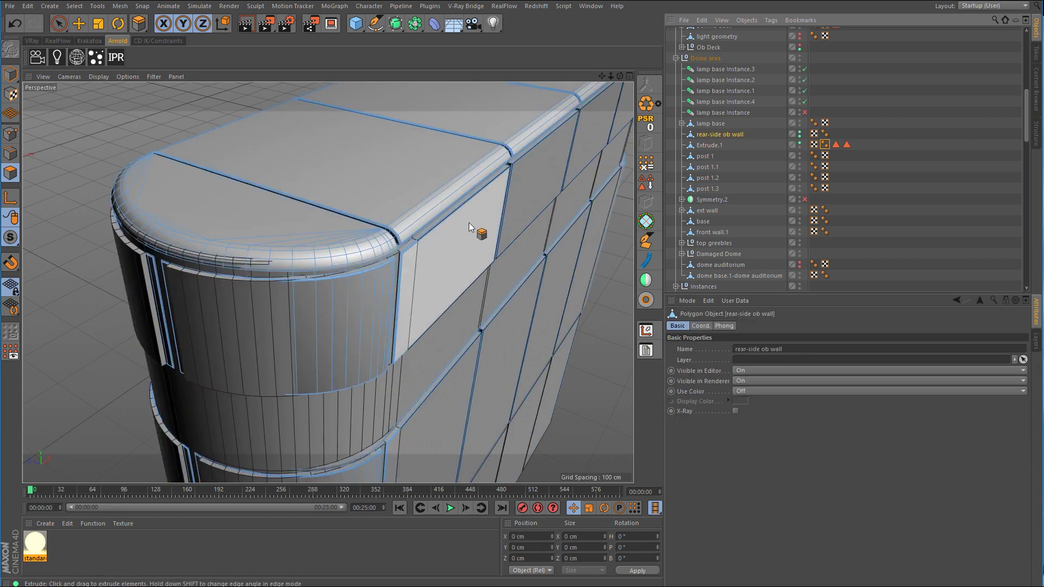
alt+drag(468, 223, 436, 229)
alt+drag(307, 190, 332, 208)
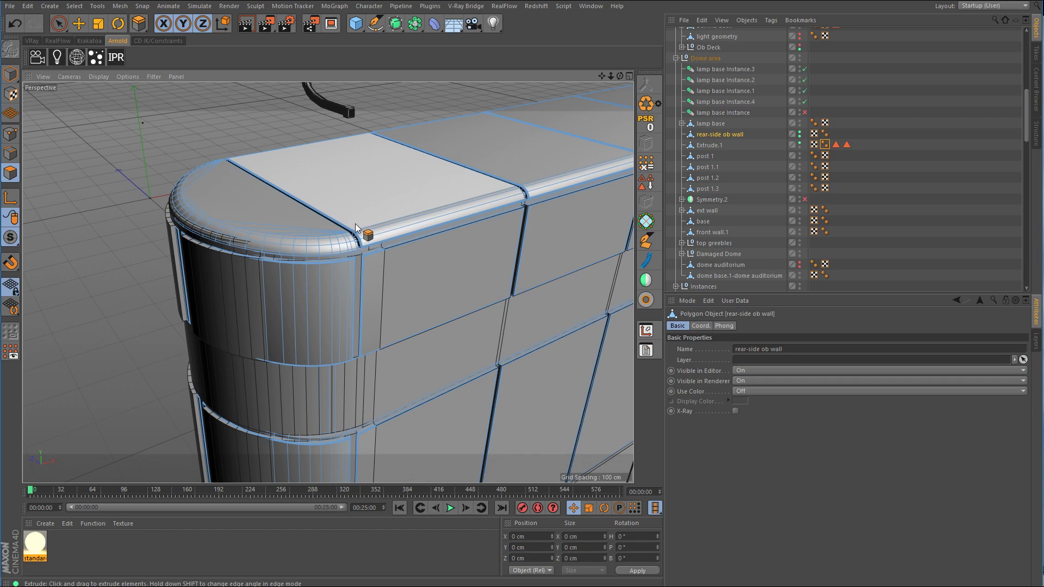
scroll(365, 224, up, 3)
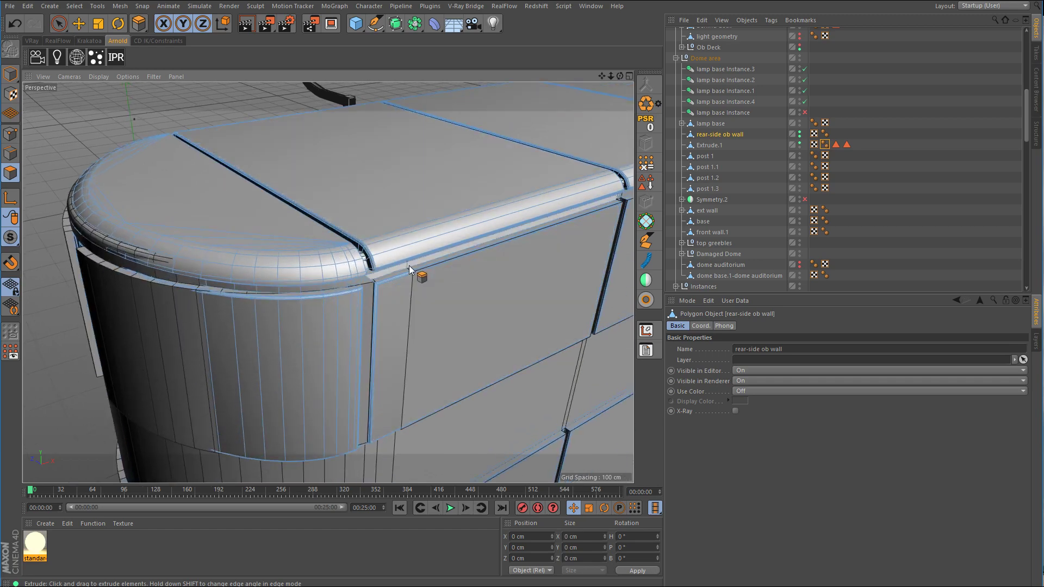
alt+drag(409, 265, 373, 269)
scroll(373, 269, up, 2)
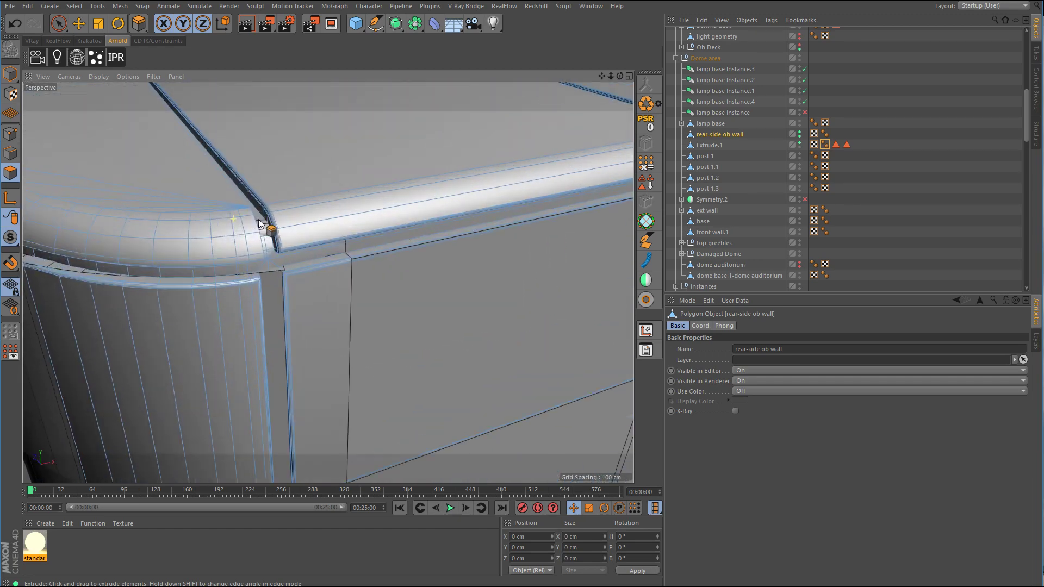
click(799, 134)
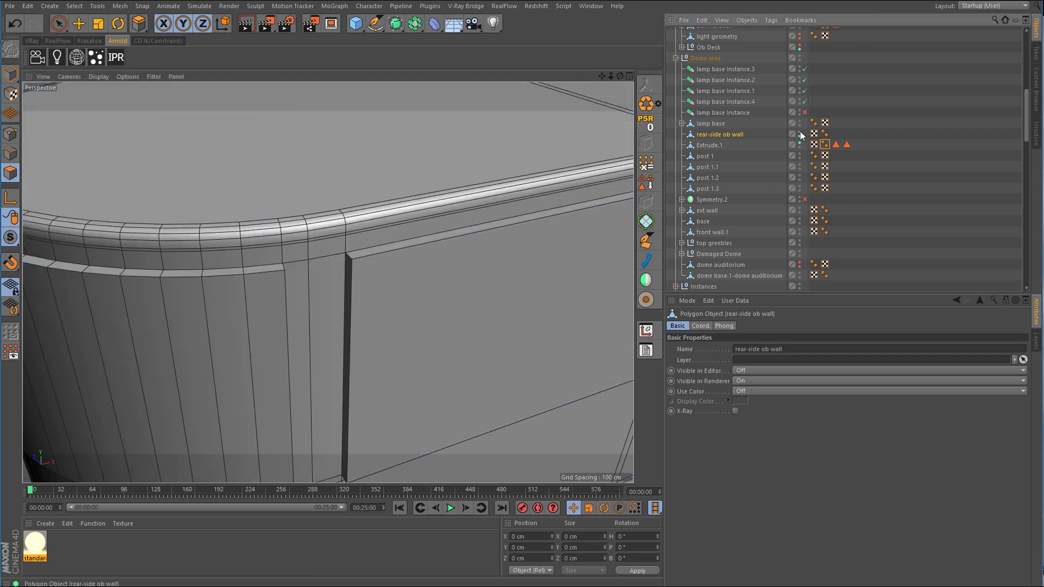
scroll(445, 171, down, 5)
alt+drag(445, 171, 409, 194)
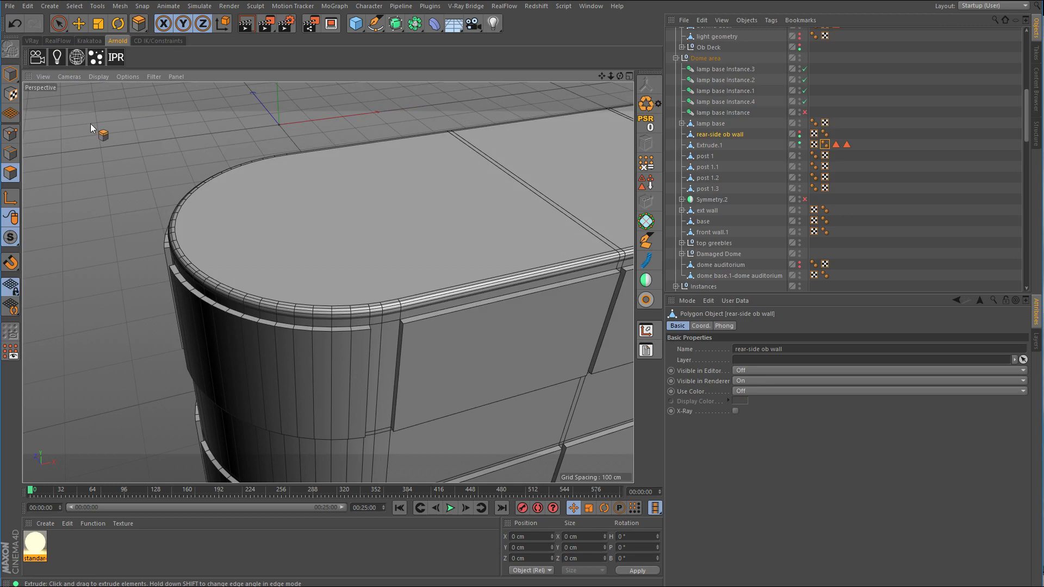
Step: Store the selected top-rim points of Extrude.1 in a point selection tag
click(58, 27)
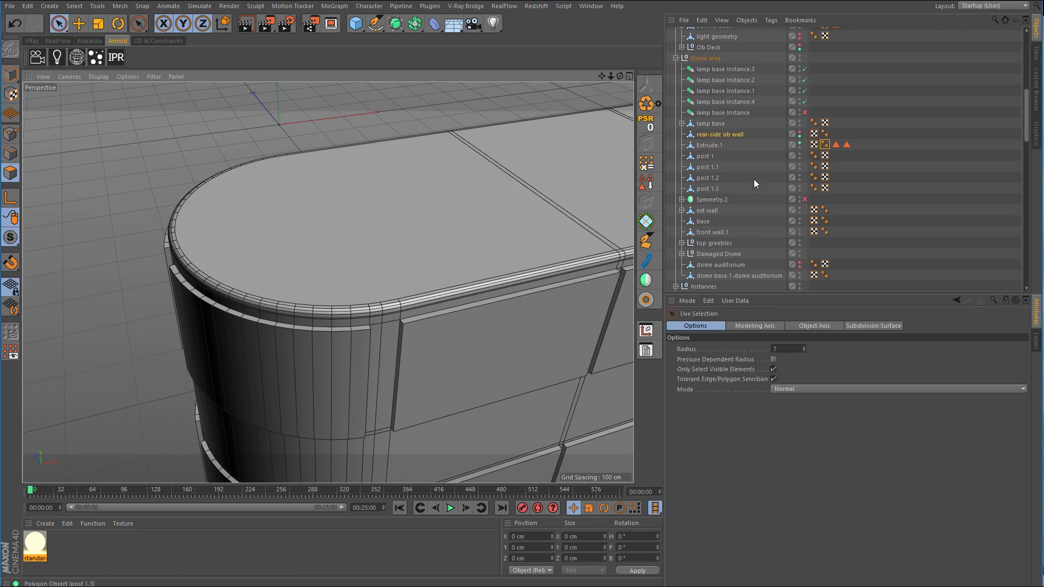
click(716, 146)
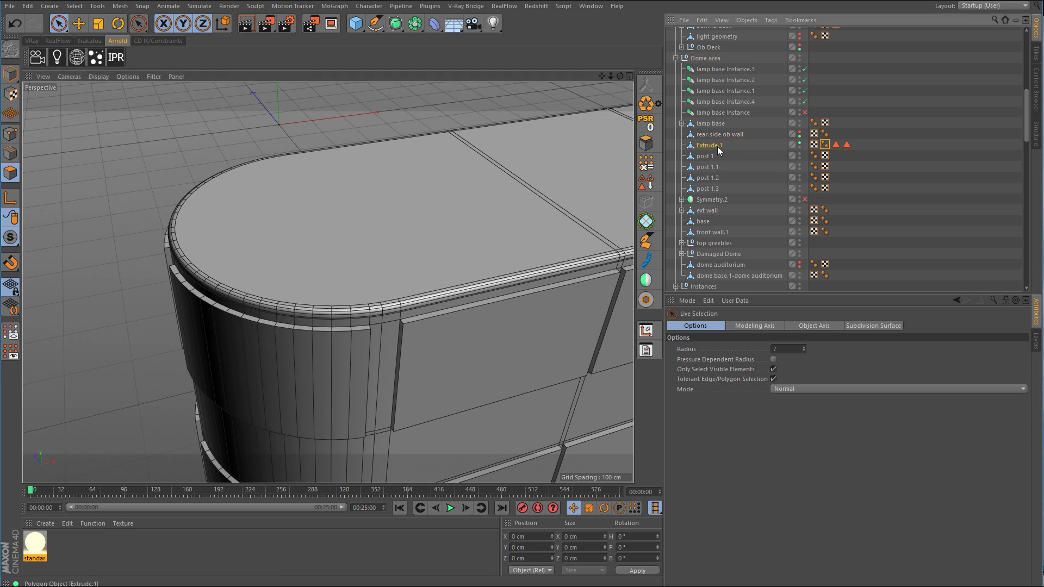
click(11, 134)
alt+drag(302, 233, 359, 160)
click(643, 188)
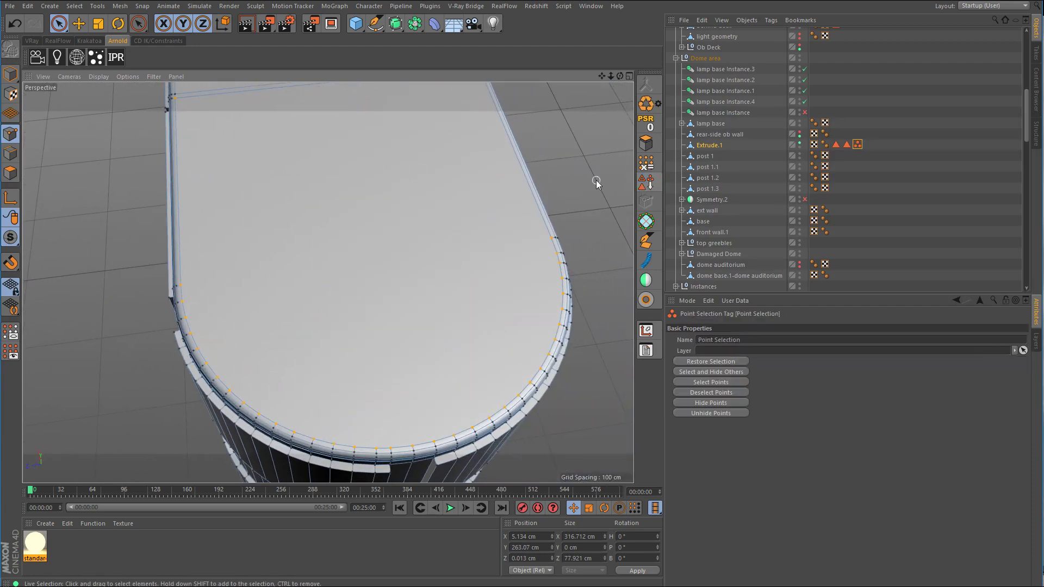
Step: Line-cut two parallel seam lines across the top face at one rounded end, joining opposite rim points where the curve begins
right_click(581, 151)
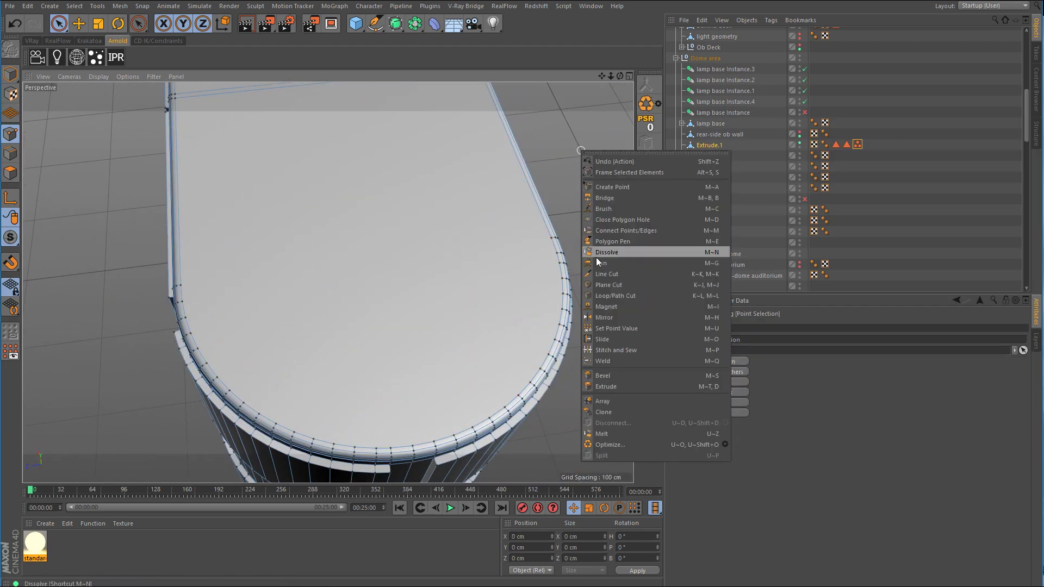
click(606, 274)
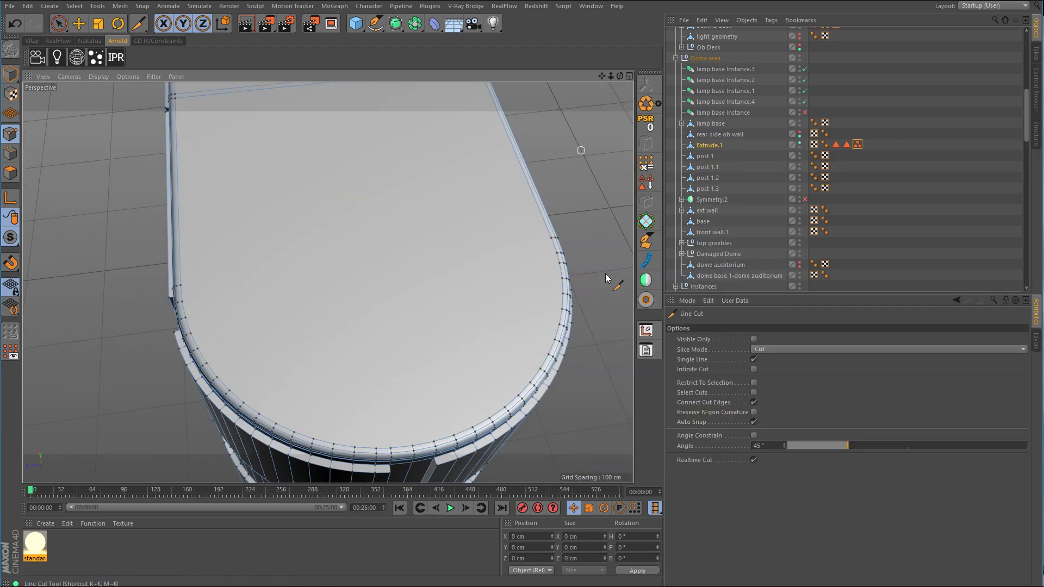
click(553, 239)
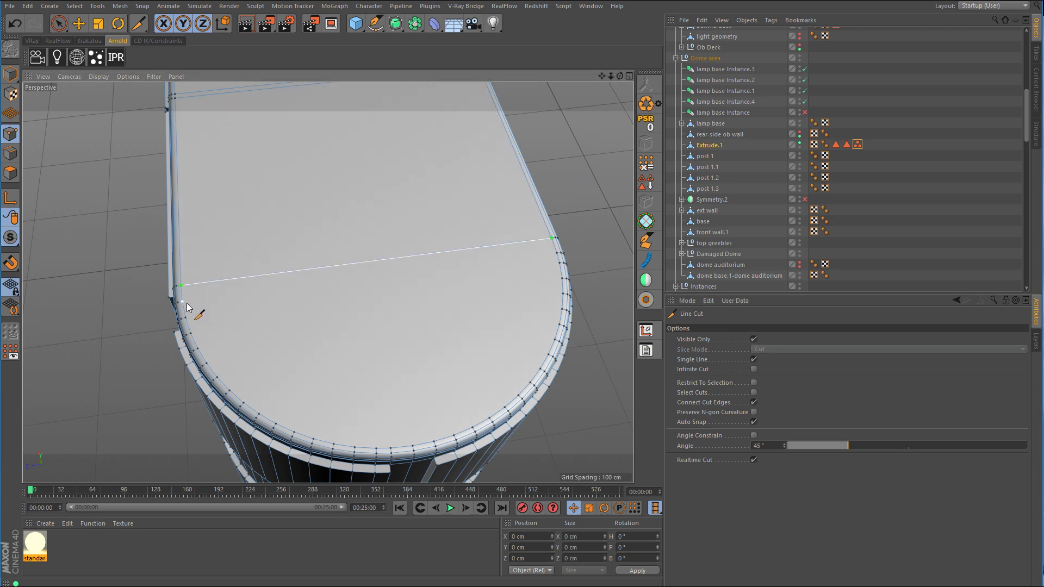
click(182, 301)
click(558, 254)
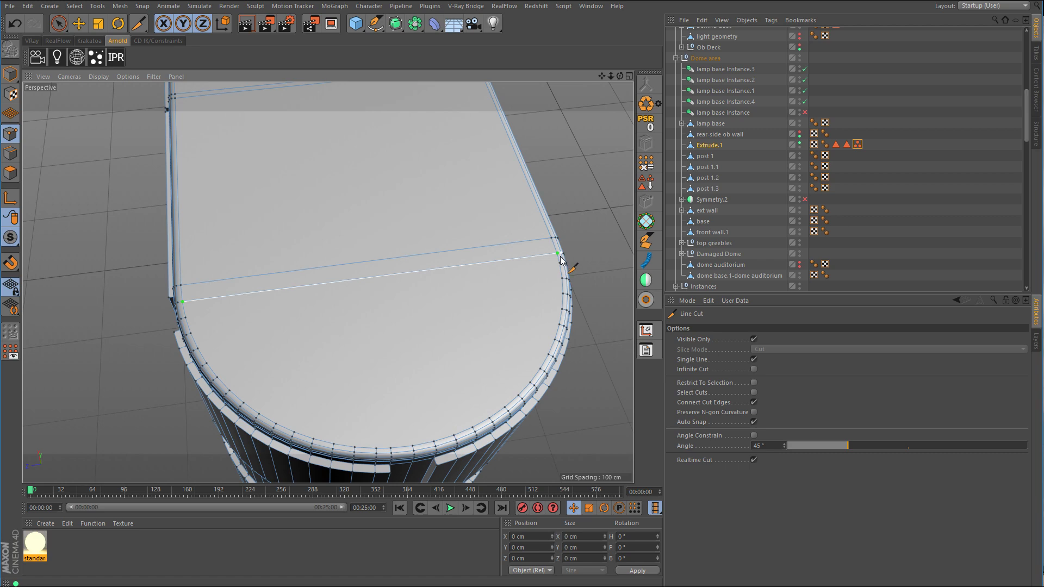
Step: Line-cut two matching parallel seam lines across the top face at the opposite rounded end and return to polygon selection
alt+right_drag(561, 257, 409, 234)
alt+drag(465, 286, 542, 226)
alt+right_drag(427, 183, 473, 274)
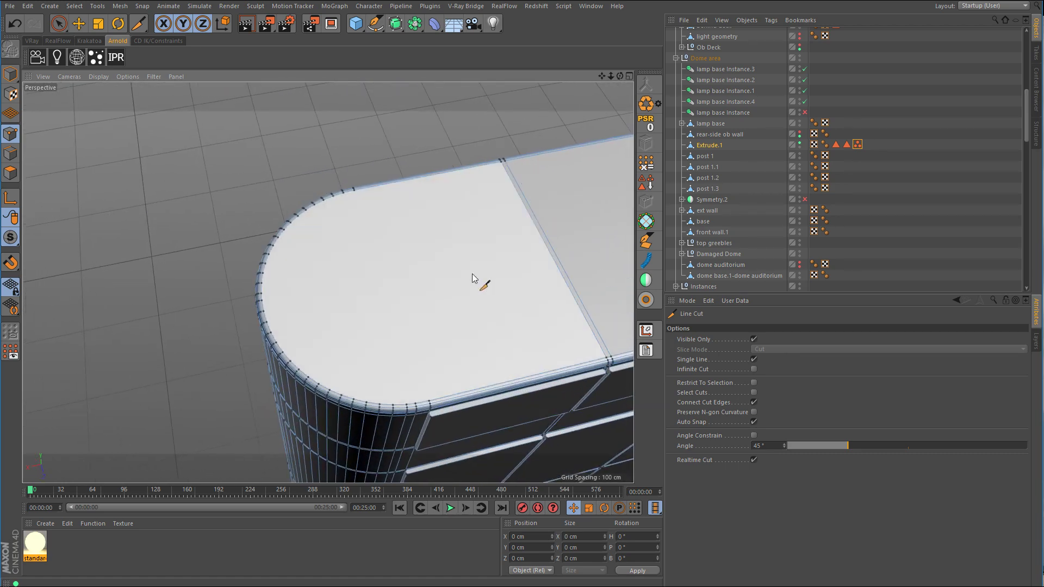
alt+middle_drag(441, 304, 378, 201)
alt+right_drag(379, 201, 409, 163)
alt+middle_drag(409, 163, 395, 272)
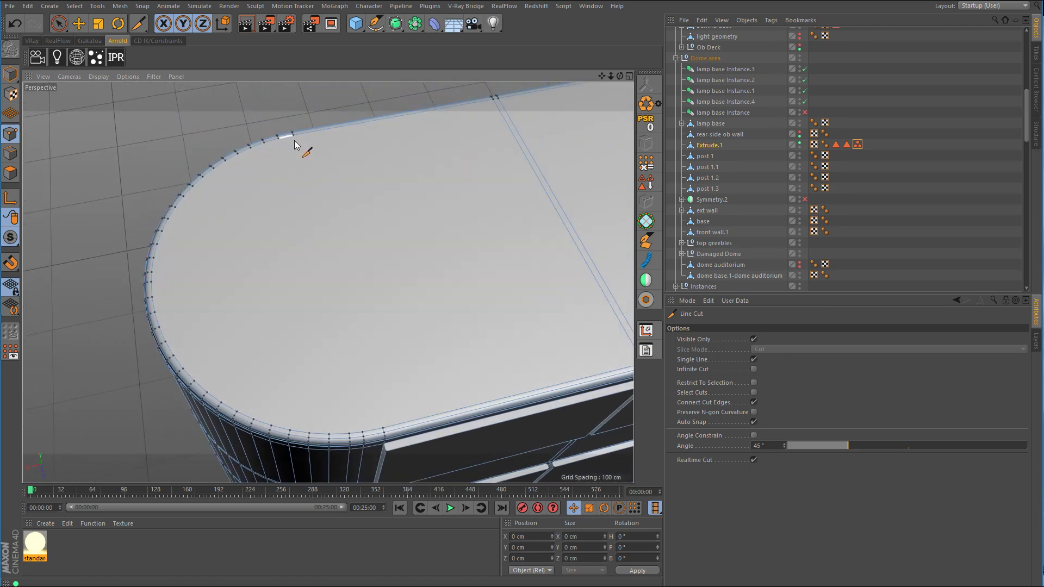
click(294, 140)
click(363, 433)
click(279, 138)
alt+right_drag(456, 222, 373, 197)
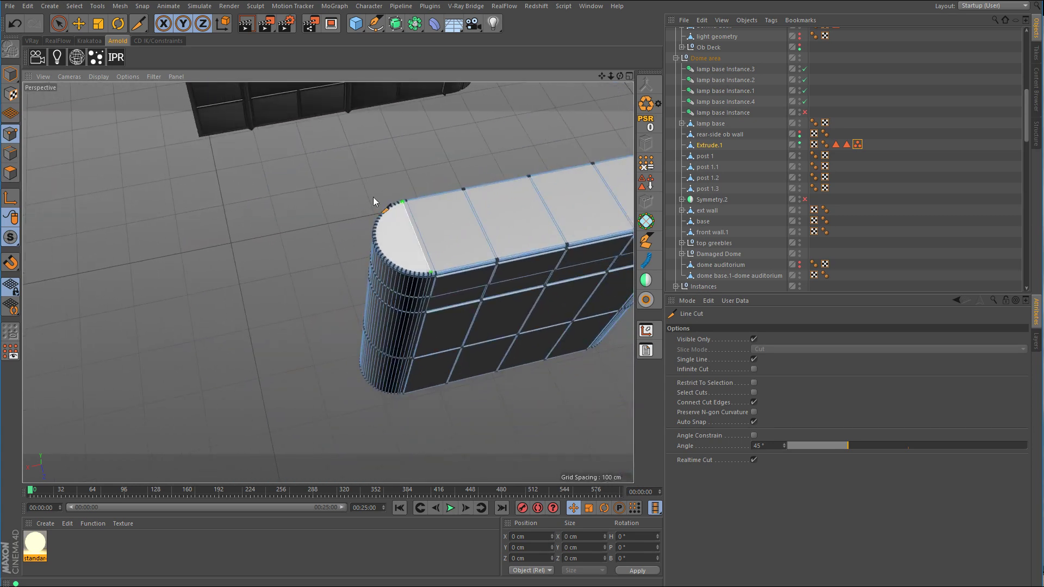
click(62, 27)
click(11, 173)
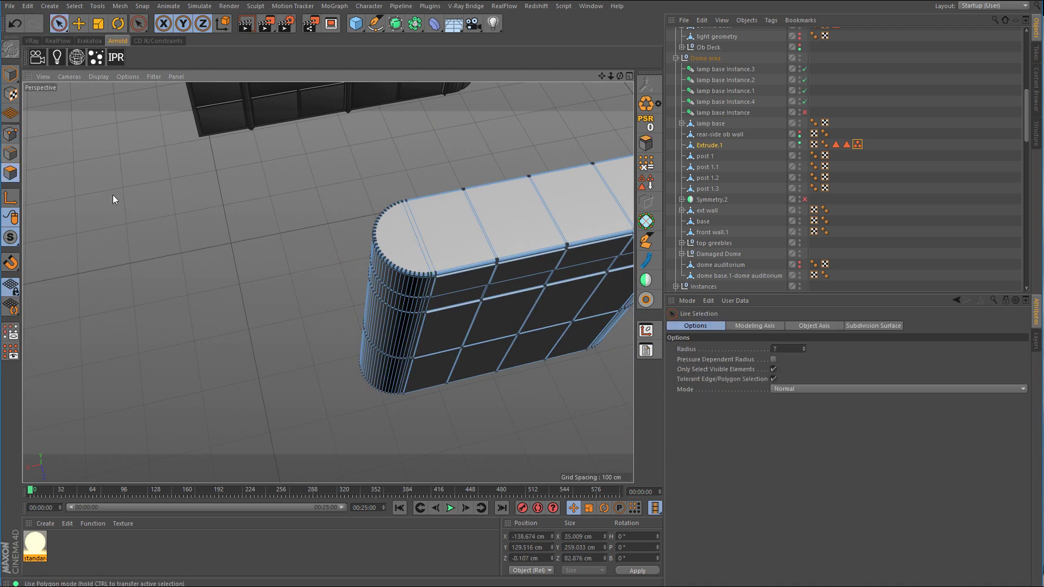
Step: Set up rectangle selection of points on Extrude.1 and bring up the enlarged top view
alt+drag(501, 214, 290, 181)
alt+middle_drag(419, 168, 246, 204)
alt+drag(454, 204, 392, 217)
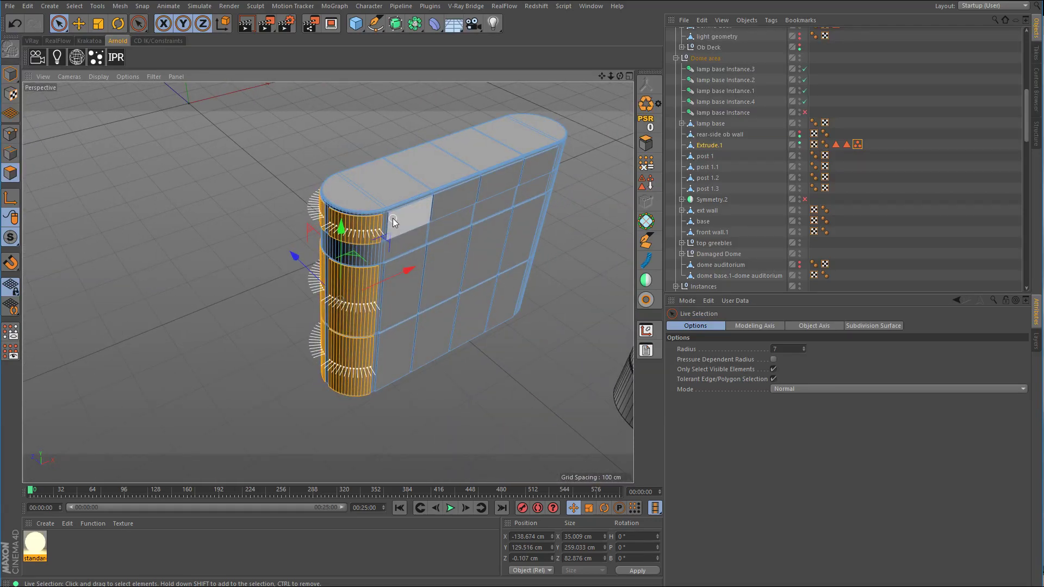
alt+right_drag(393, 221, 514, 207)
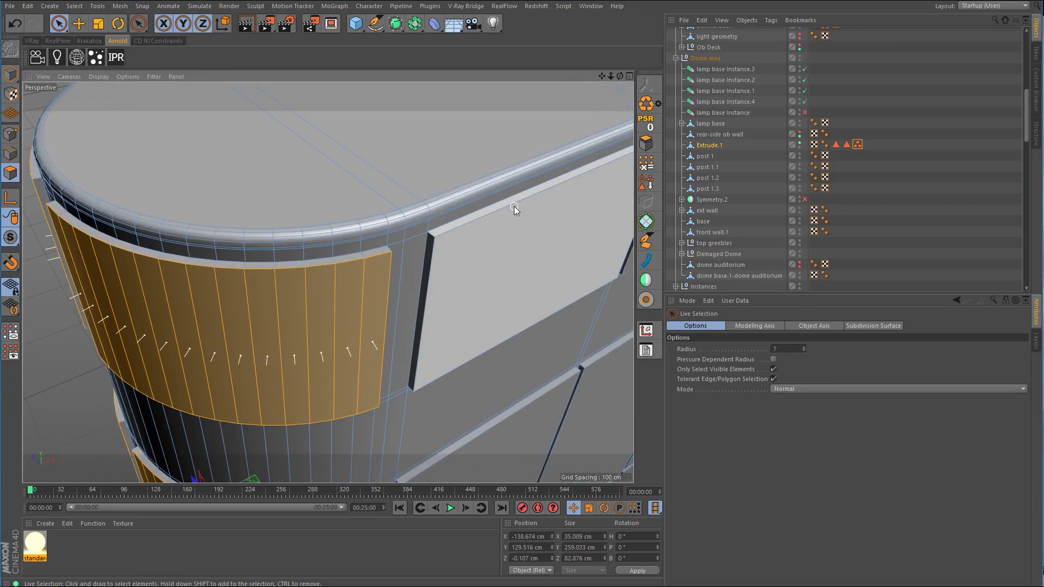
drag(59, 23, 98, 58)
click(10, 135)
alt+right_drag(423, 231, 480, 229)
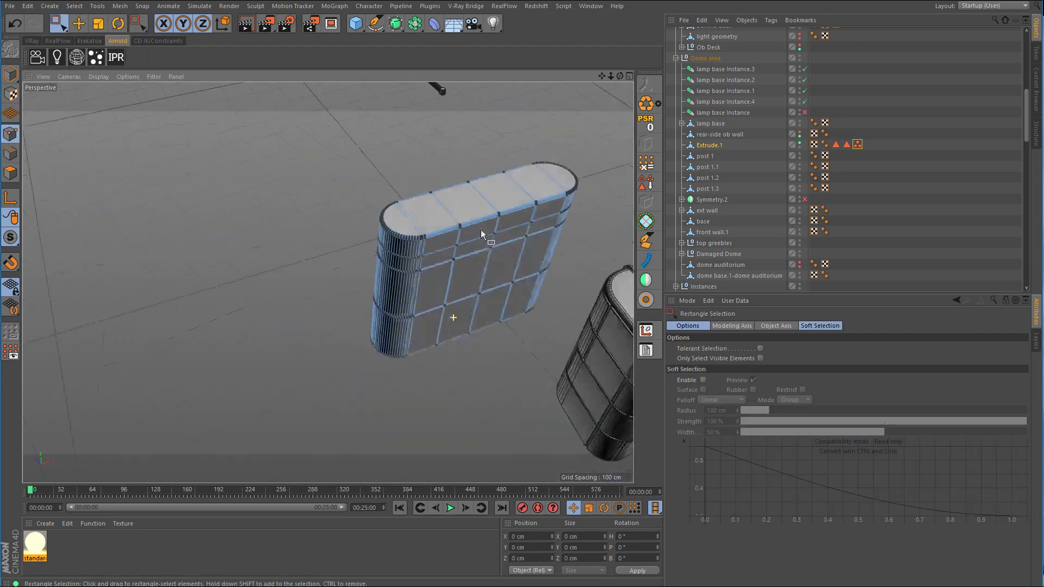
alt+drag(480, 229, 471, 239)
middle_click(523, 215)
middle_click(478, 207)
Step: Loop-cut the narrow middle seam of Extrude.1 at 50% so the cut runs across the wall's centre
alt+right_drag(519, 198, 409, 227)
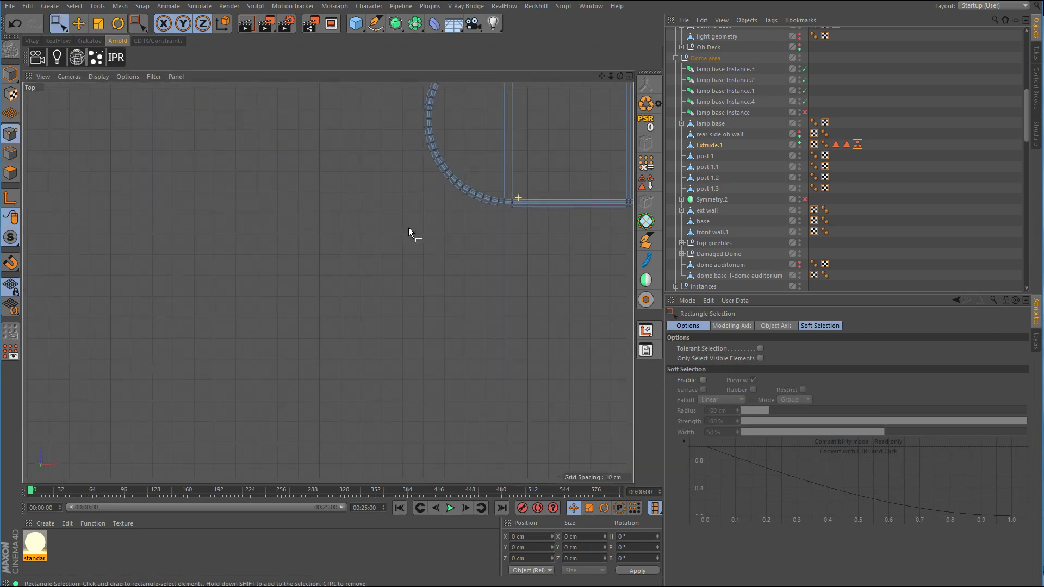
alt+middle_drag(577, 166, 279, 290)
alt+middle_drag(550, 233, 422, 252)
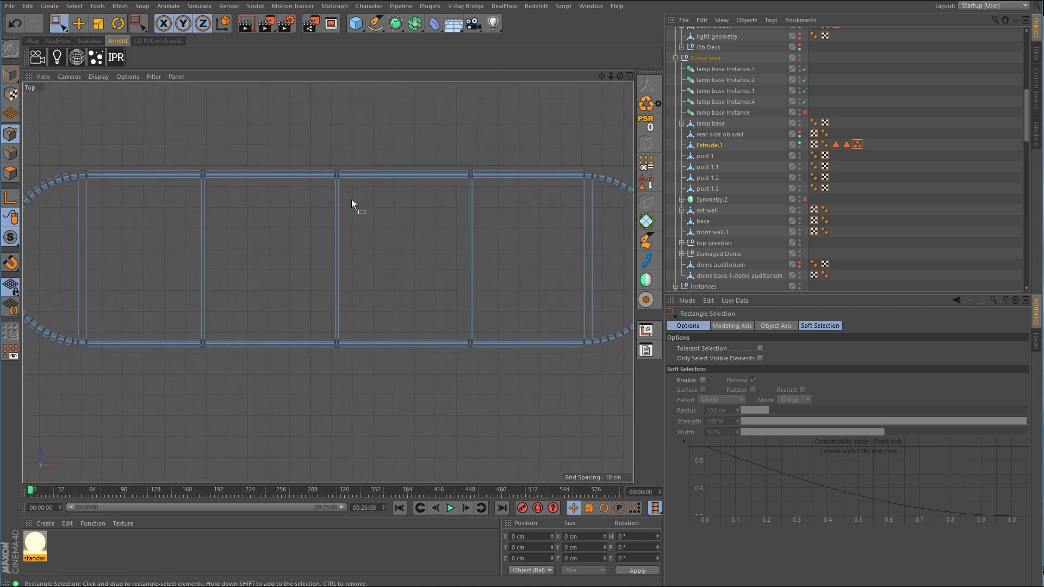
alt+right_drag(352, 200, 420, 171)
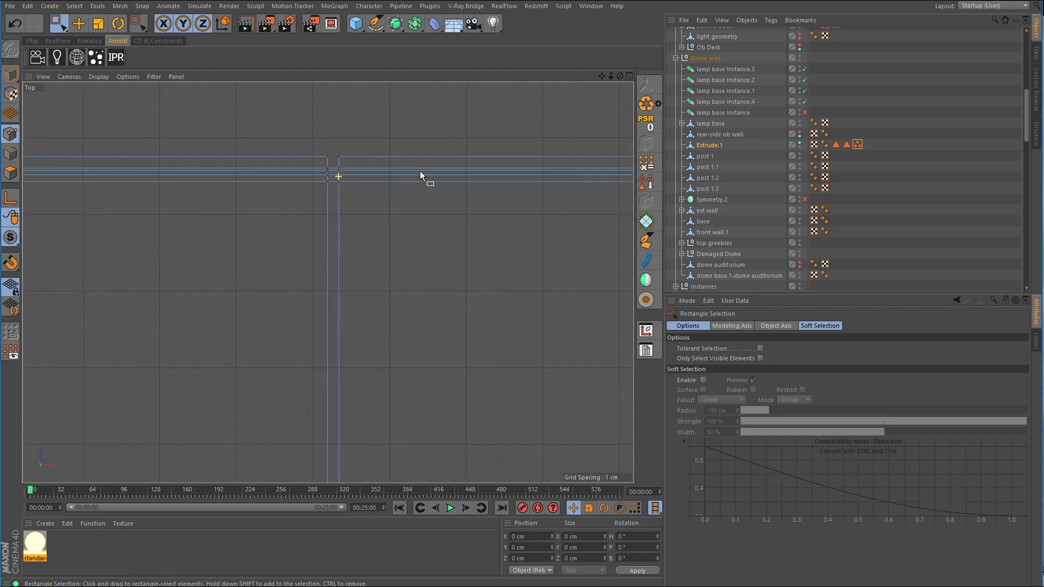
right_click(374, 181)
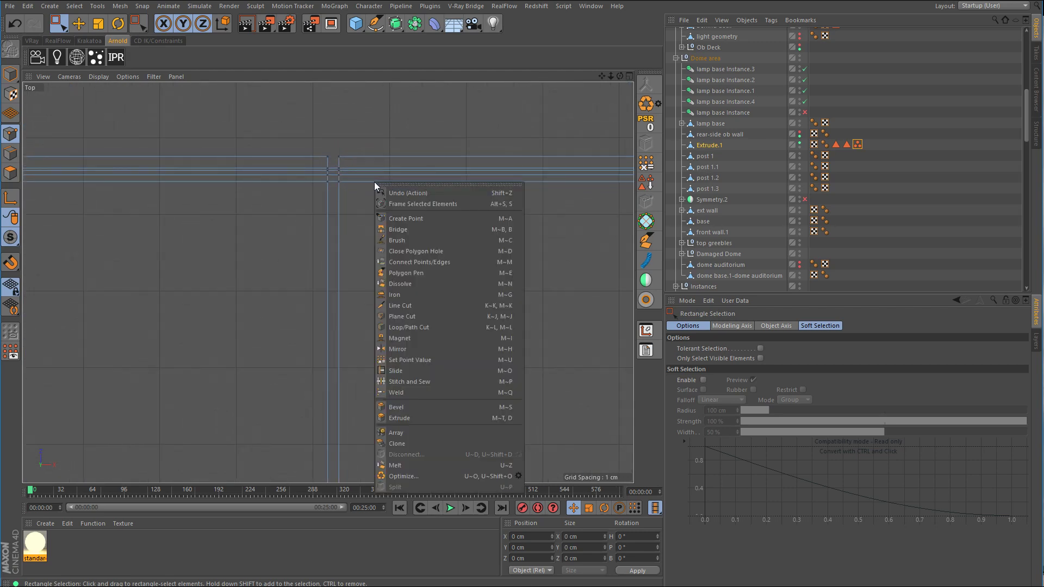
click(403, 326)
scroll(347, 199, up, 5)
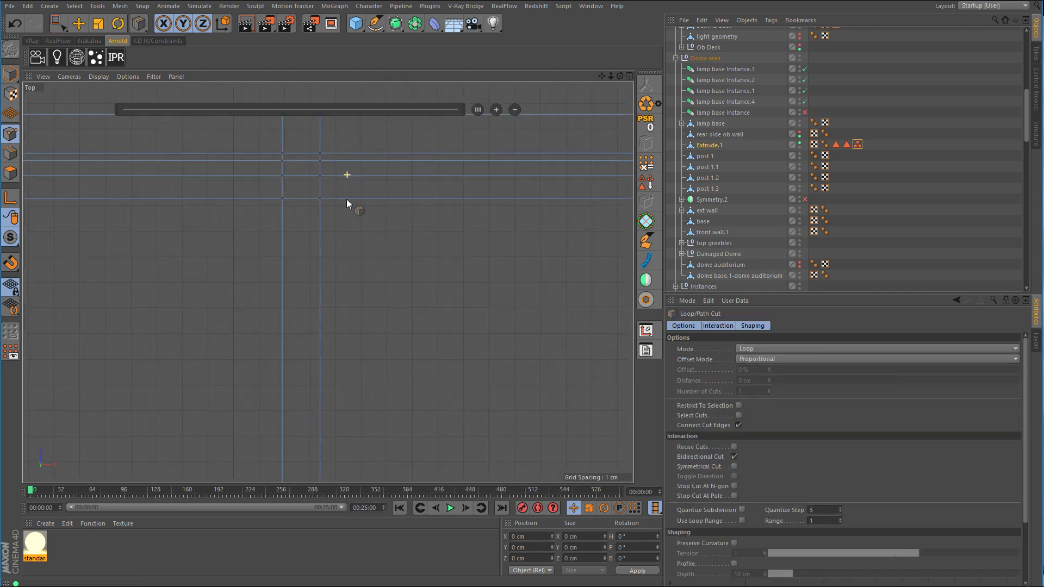
click(301, 200)
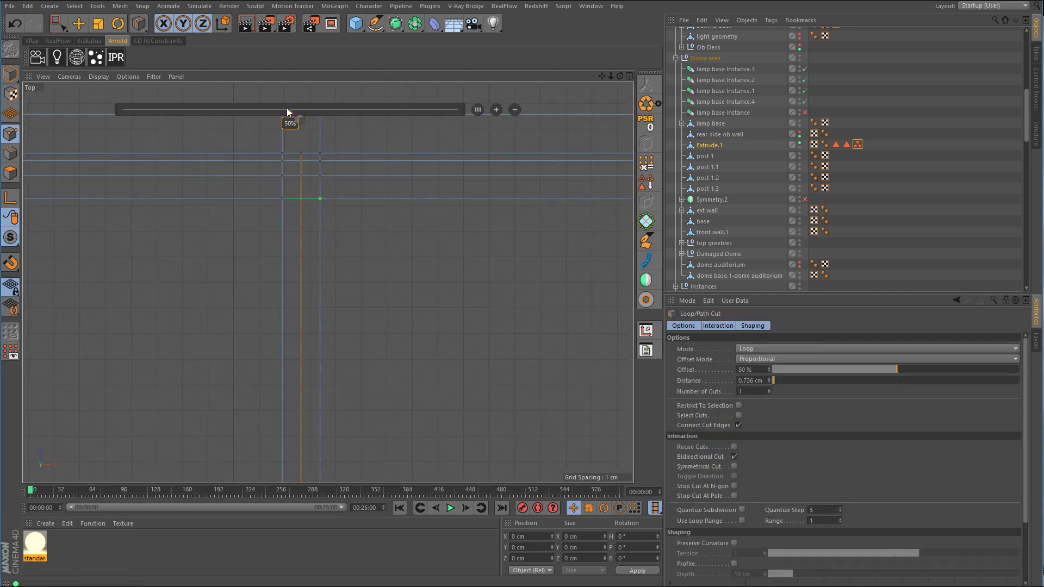
key(space)
Step: Select all points of Extrude.1 on one side of the new centre cut, including that rounded end, and delete them
alt+right_drag(380, 184, 264, 237)
alt+middle_drag(465, 215, 331, 209)
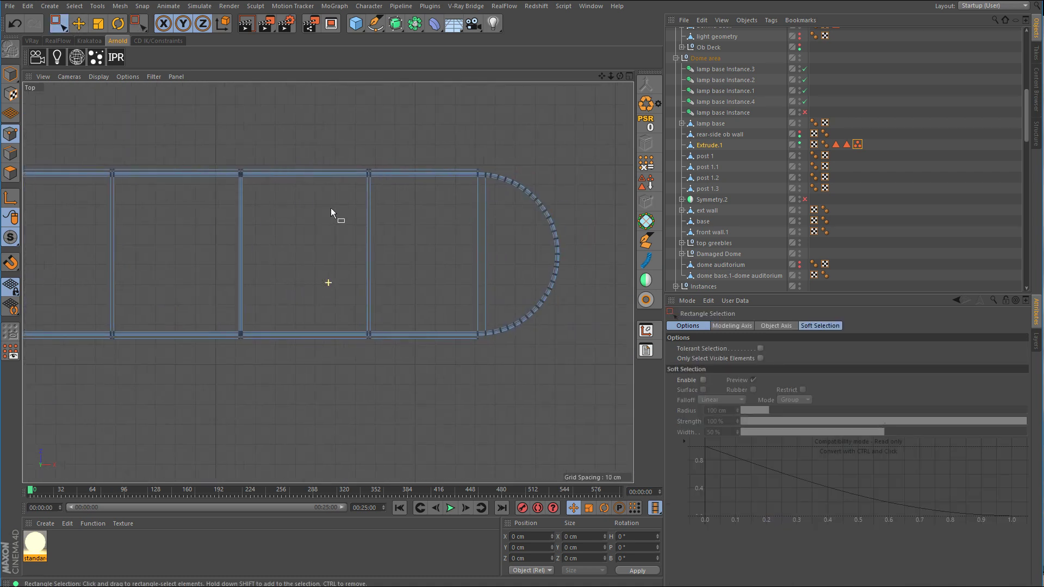
drag(602, 134, 245, 383)
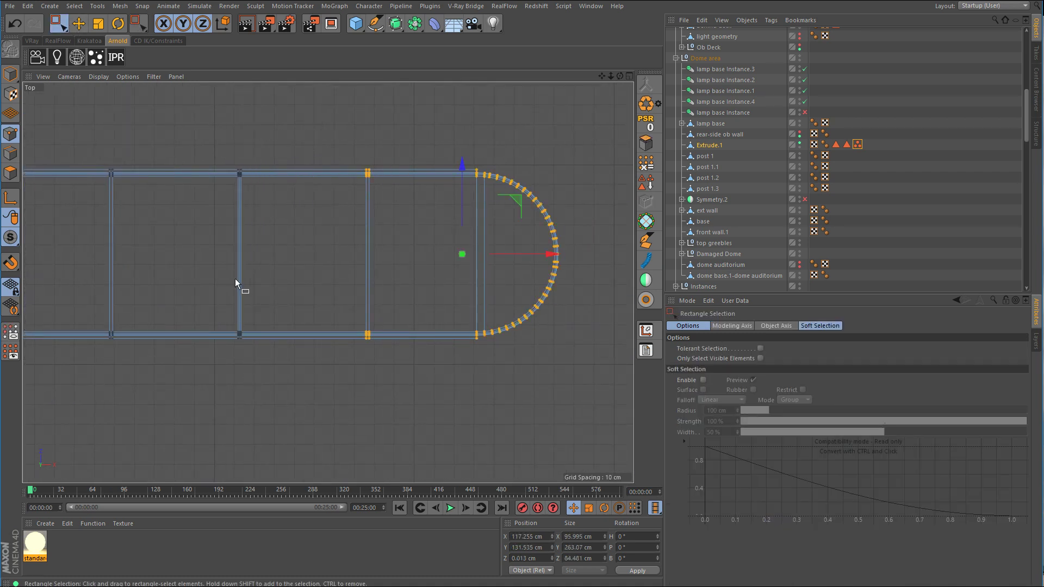
alt+right_drag(235, 278, 266, 262)
alt+middle_drag(266, 262, 288, 304)
drag(312, 118, 265, 466)
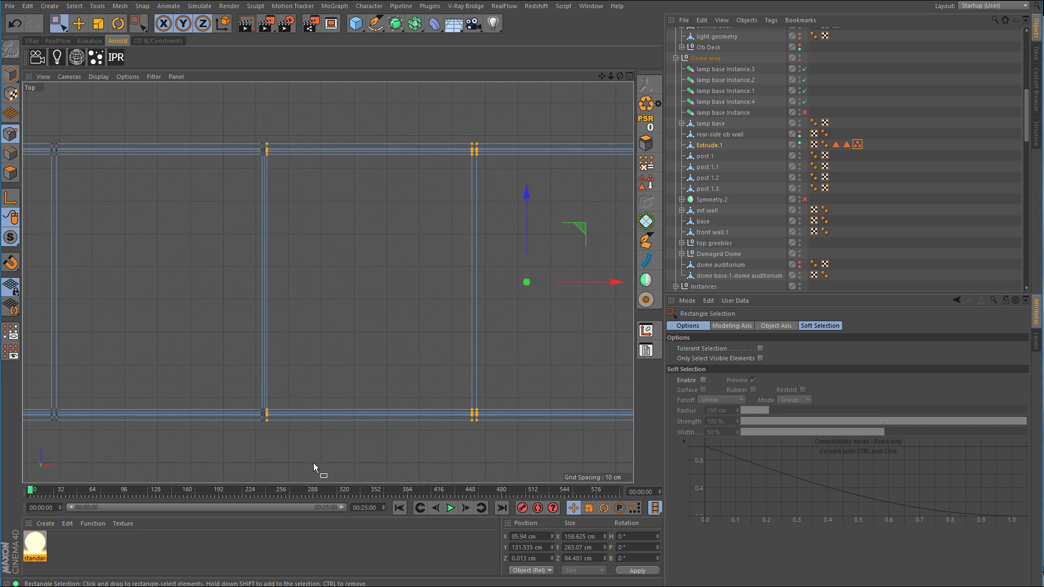
key(Delete)
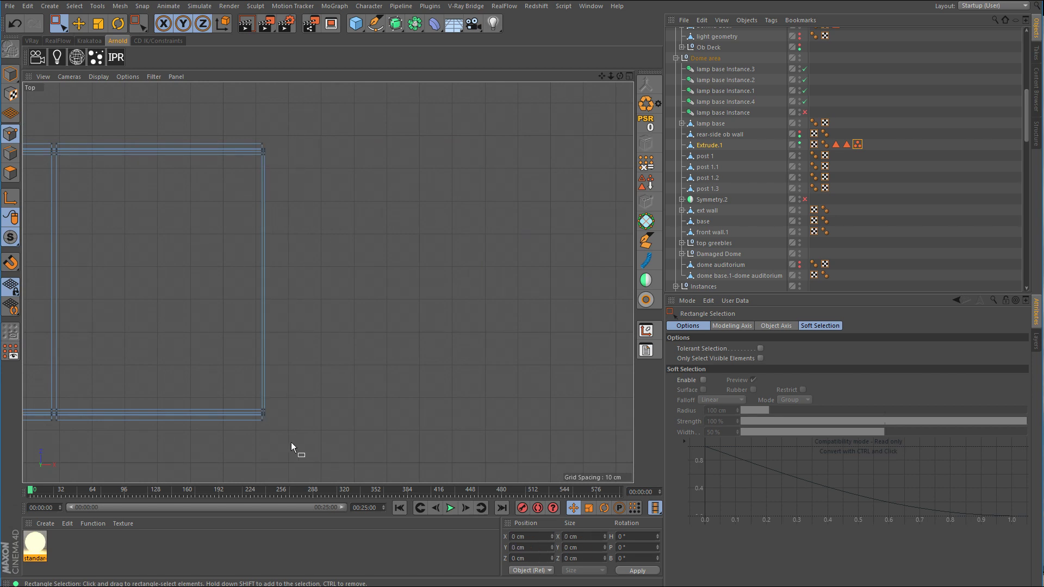
Step: Select the two flat top panels of the remaining half together with their near-side rounded rim polygons, leaving out the seam strips
middle_click(347, 299)
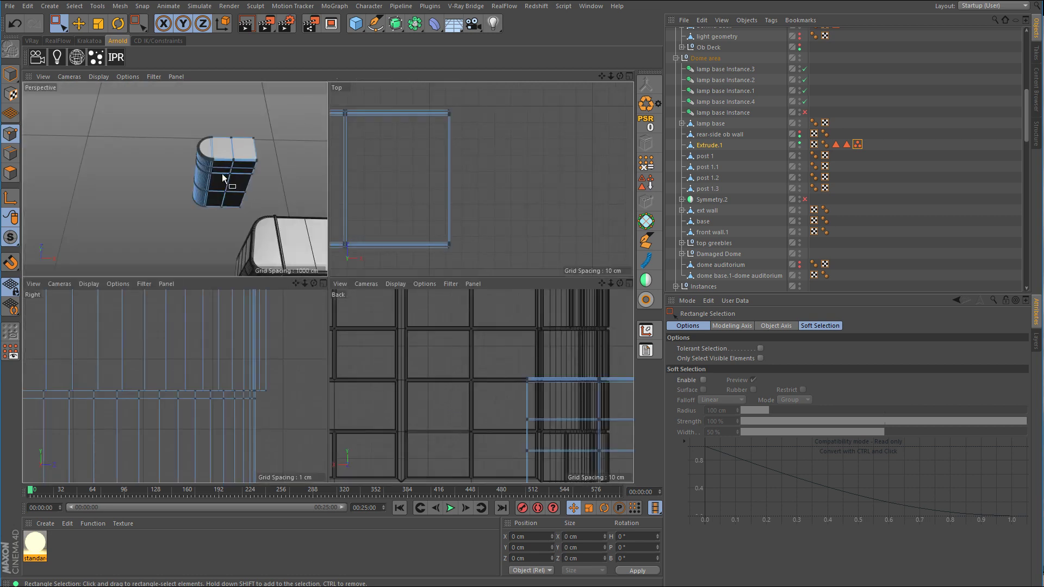
middle_click(222, 174)
alt+drag(470, 315, 503, 299)
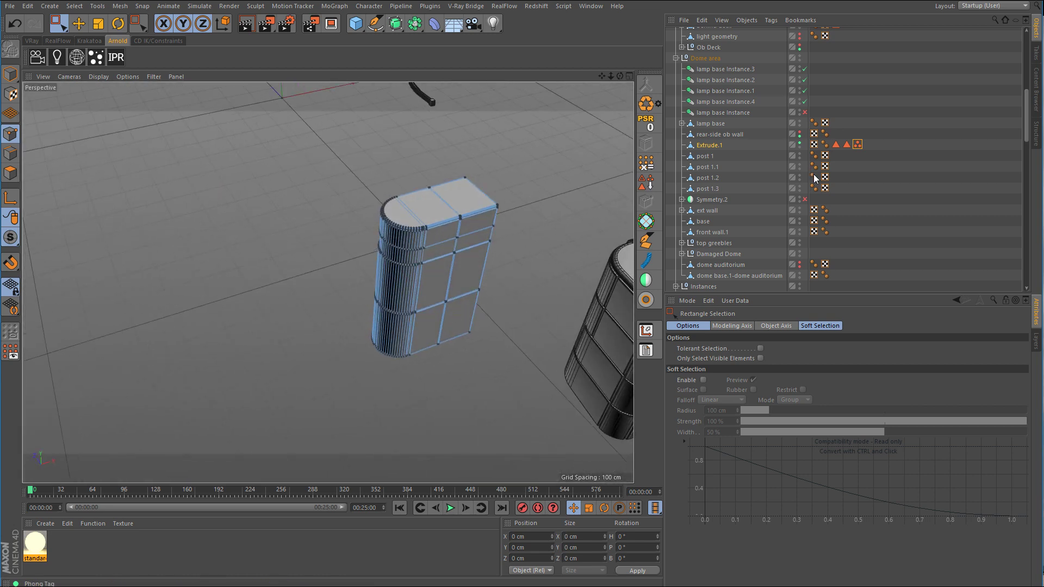
alt+right_drag(426, 227, 510, 212)
alt+middle_drag(510, 212, 476, 225)
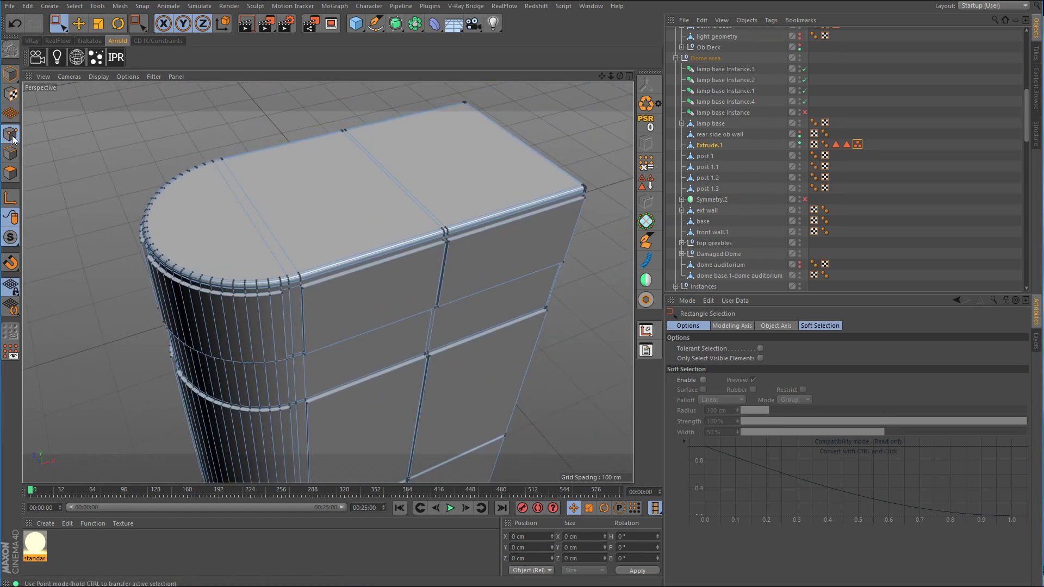
click(10, 173)
click(66, 27)
click(103, 40)
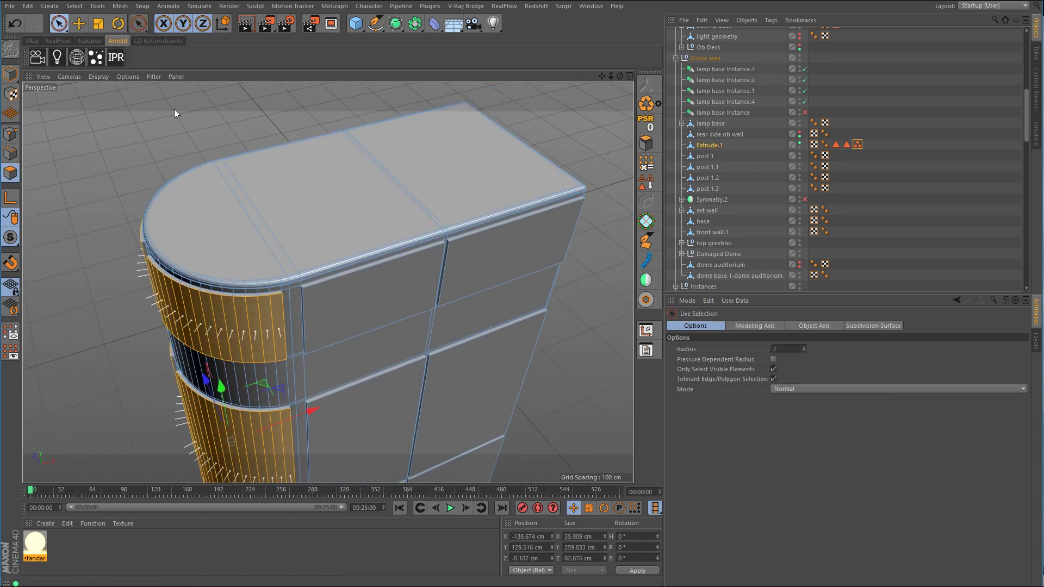
scroll(516, 218, up, 5)
scroll(400, 209, up, 2)
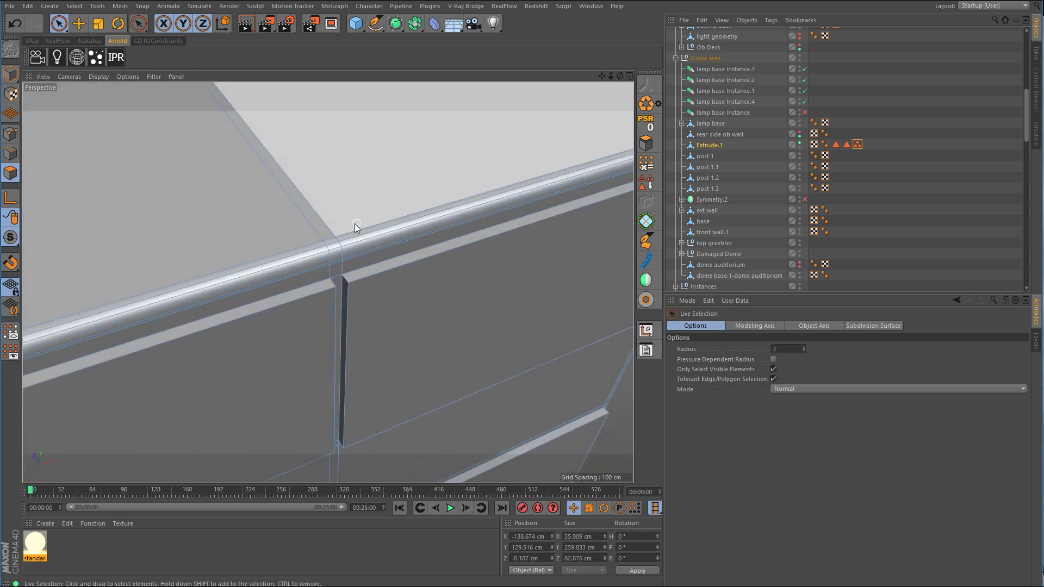
mouse_move(357, 228)
mouse_down()
mouse_move(357, 244)
mouse_move(307, 251)
mouse_move(308, 262)
mouse_up()
scroll(353, 294, down, 5)
alt+middle_drag(348, 297, 517, 252)
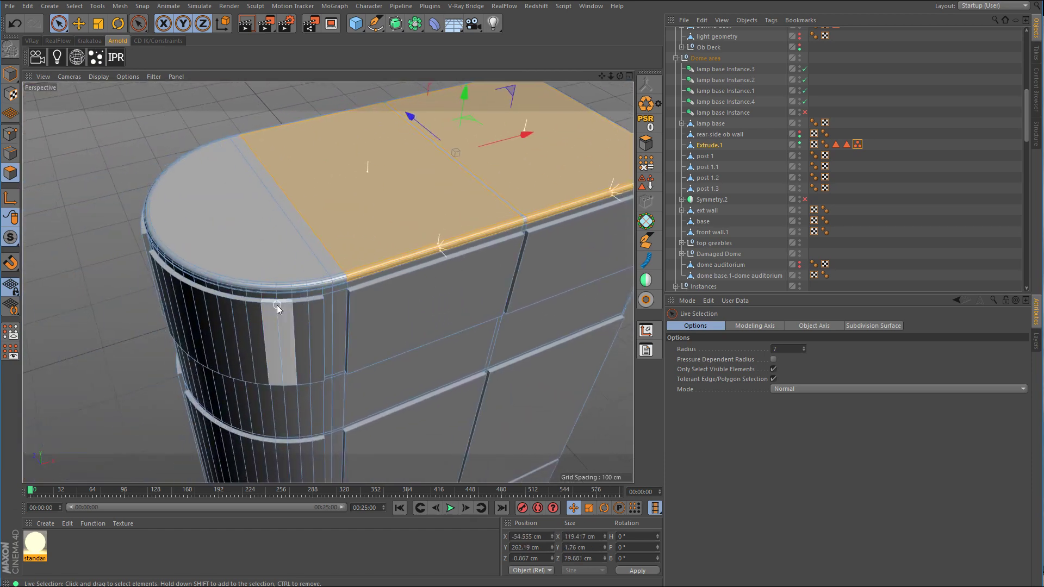
Step: Line-cut one more seam across the top at the rounded end, joining opposite rim points slightly further into the curve
scroll(276, 305, up, 5)
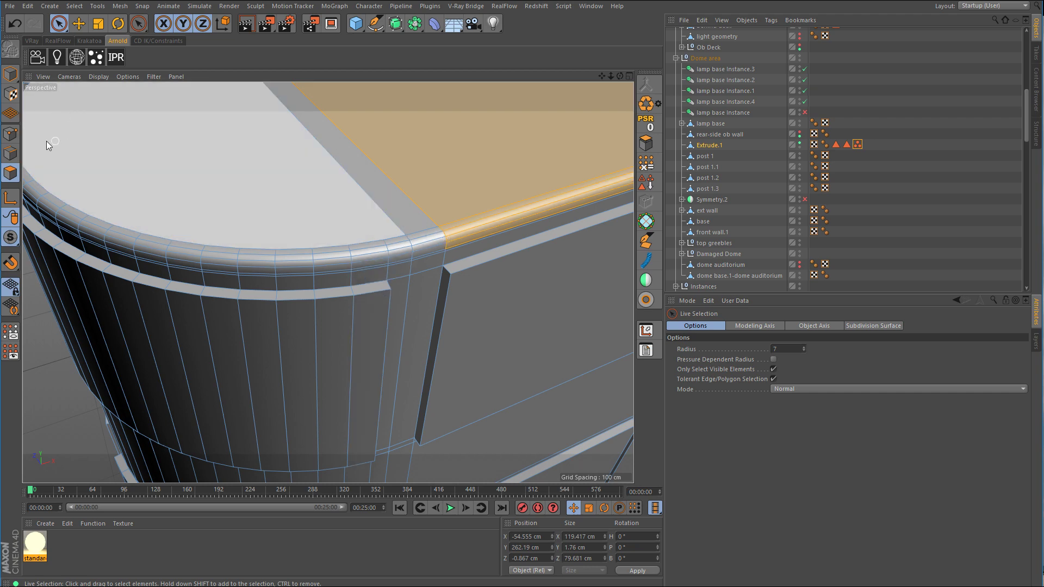
click(11, 134)
scroll(256, 133, down, 5)
alt+middle_drag(255, 133, 290, 208)
scroll(324, 226, up, 4)
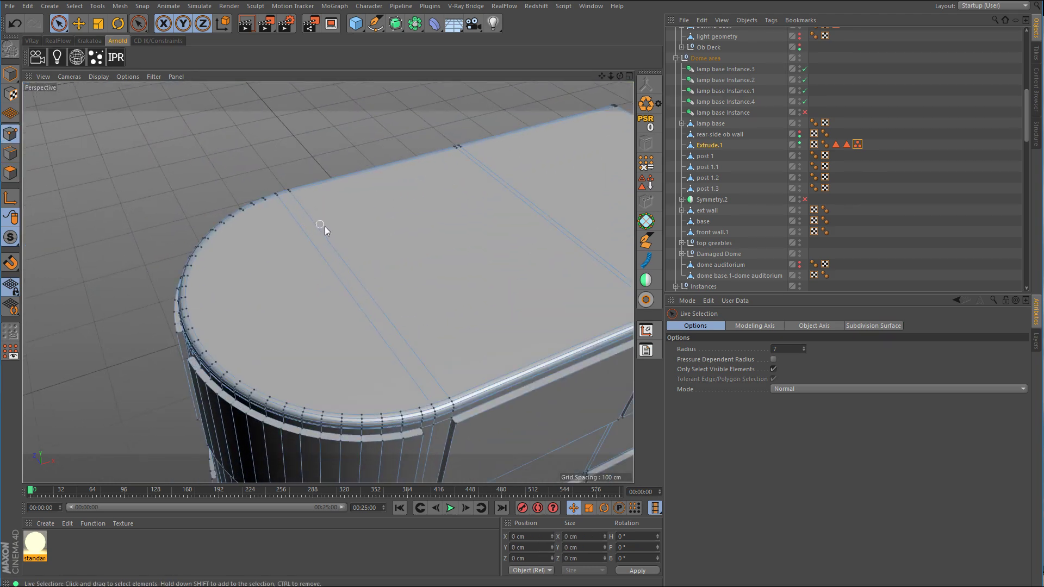
right_click(374, 168)
click(406, 292)
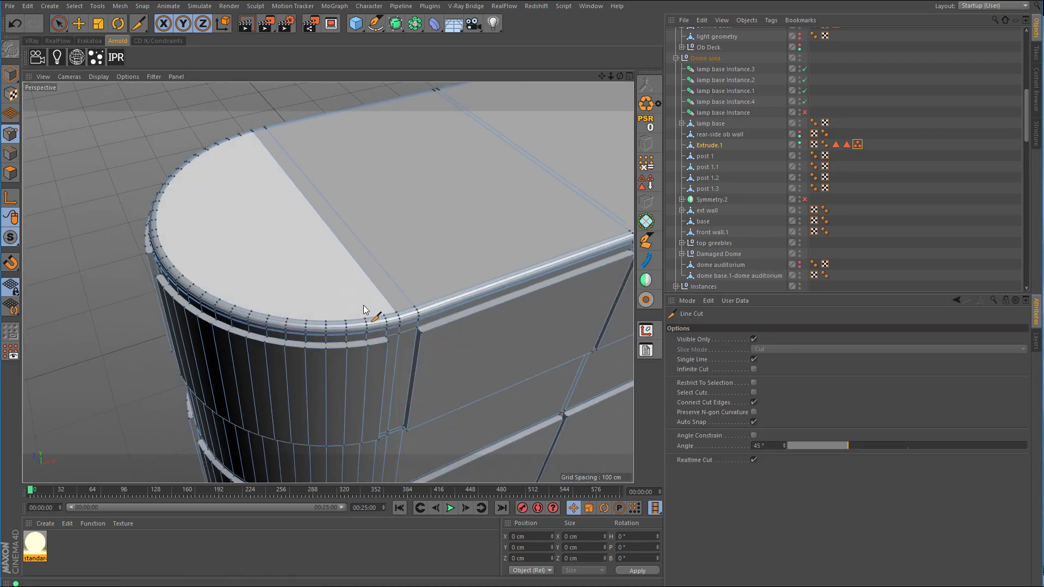
click(384, 317)
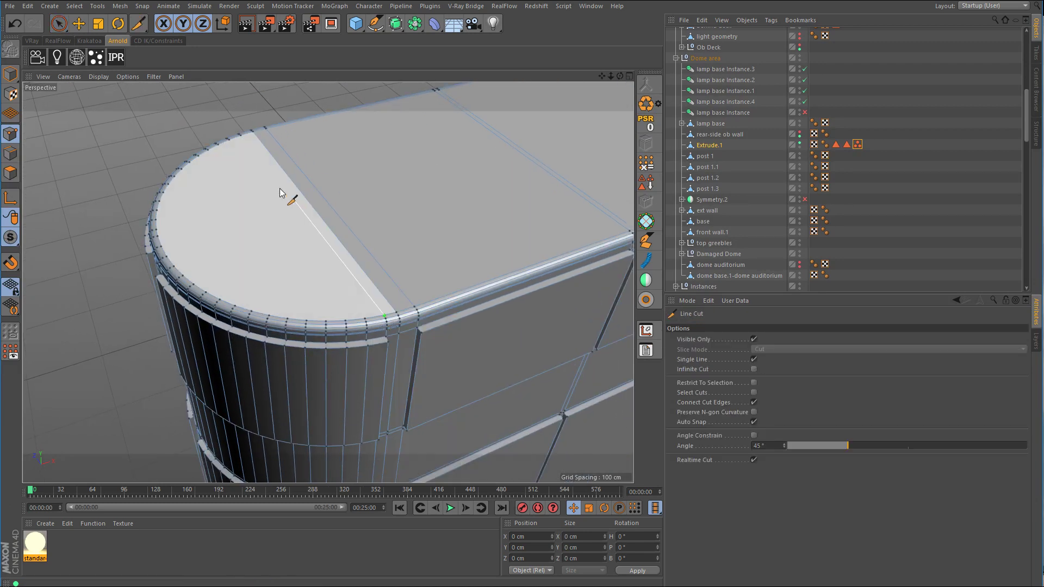
click(241, 138)
alt+drag(279, 166, 346, 224)
click(59, 25)
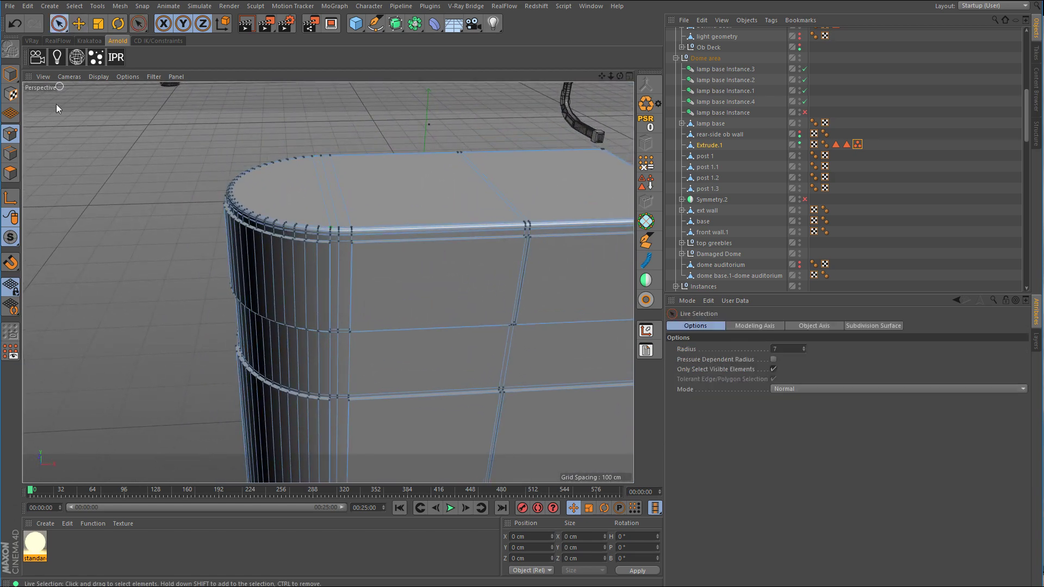
Step: Add the rounded-end top panel and its curved rim polygons to the polygon selection, keeping the seam strip unselected
click(8, 178)
alt+right_drag(289, 204, 360, 201)
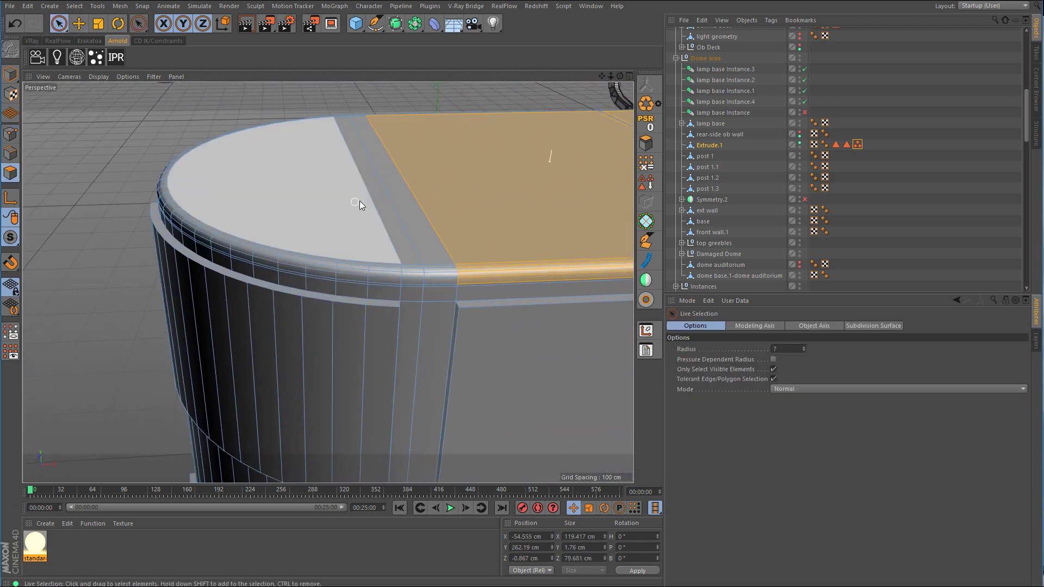
shift+click(384, 266)
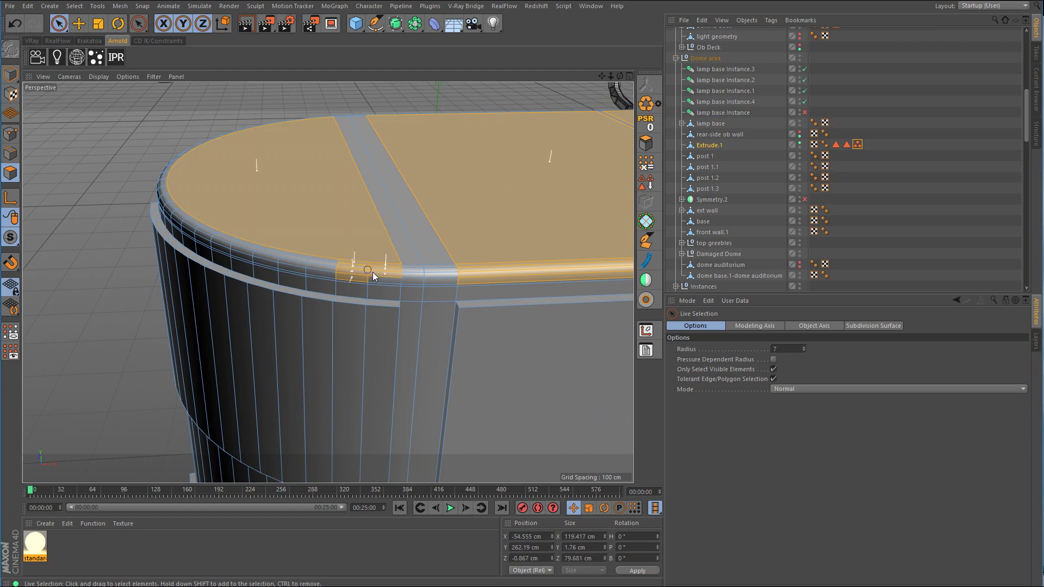
mouse_move(373, 272)
shift+mouse_down()
mouse_move(274, 257)
mouse_move(369, 266)
mouse_move(401, 229)
shift+mouse_up()
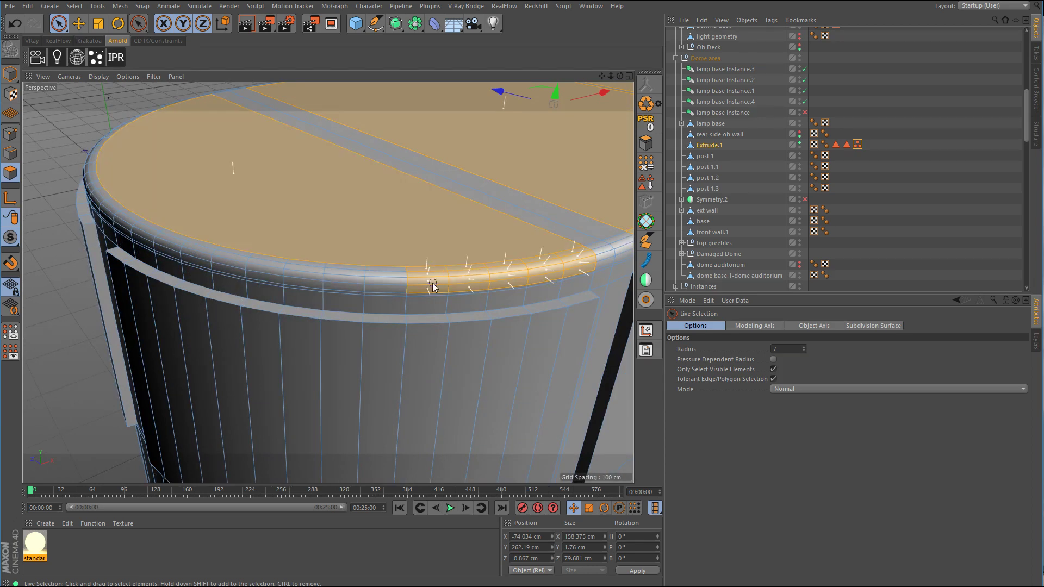
mouse_move(434, 287)
shift+mouse_down()
mouse_move(288, 278)
mouse_move(150, 229)
mouse_move(541, 260)
mouse_move(367, 234)
mouse_move(384, 249)
shift+mouse_up()
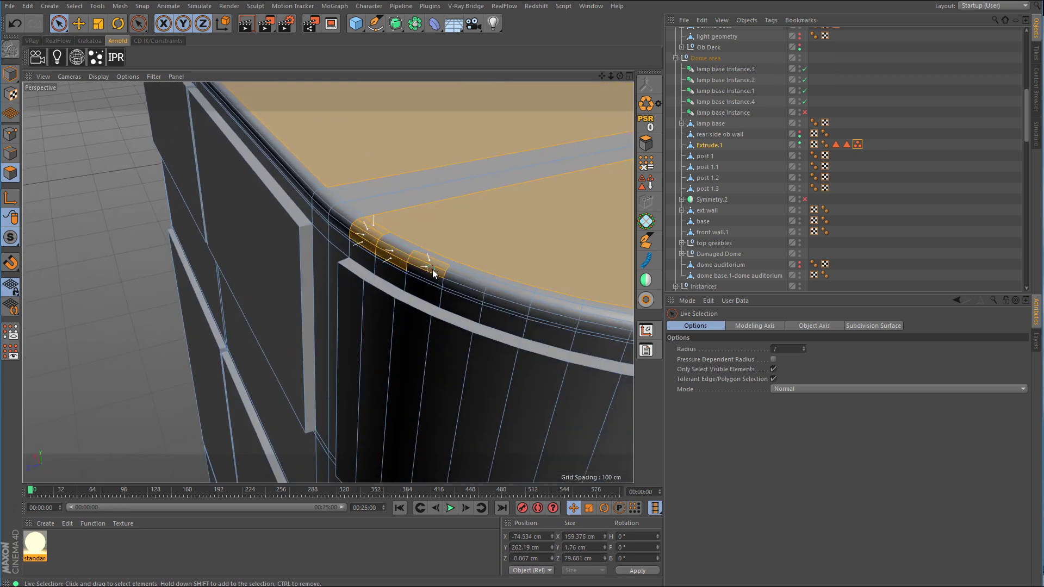
mouse_move(513, 288)
shift+mouse_down()
mouse_move(510, 298)
mouse_move(144, 226)
mouse_move(132, 258)
mouse_move(421, 254)
shift+mouse_up()
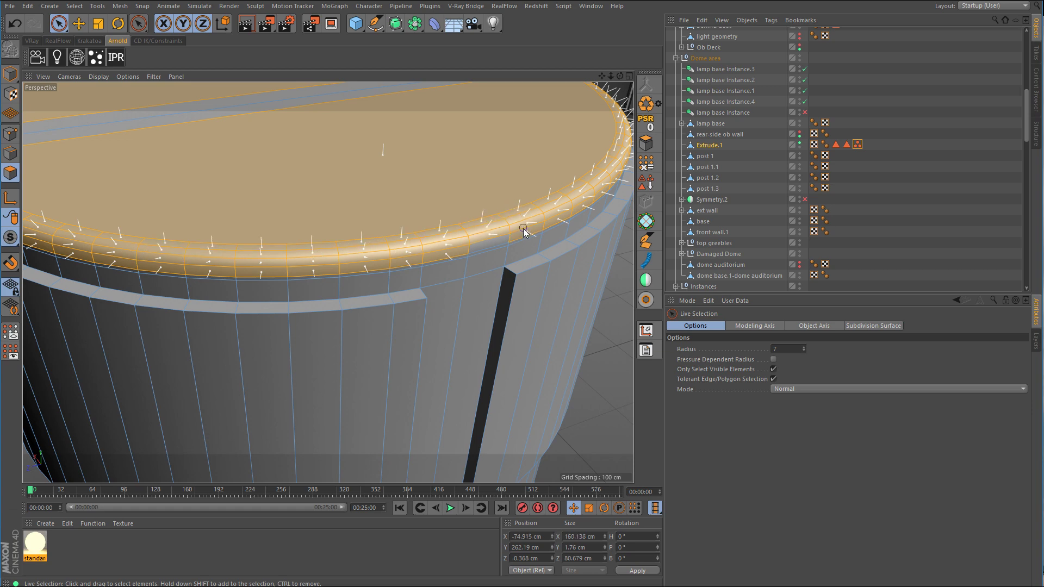
Step: Add the rim polygons along the far straight side of the top panels to the selection, skipping the seams
alt+drag(449, 211, 349, 177)
alt+right_drag(346, 171, 415, 165)
mouse_move(383, 208)
shift+mouse_down()
mouse_move(375, 231)
mouse_move(358, 236)
mouse_move(387, 250)
mouse_move(233, 168)
shift+mouse_up()
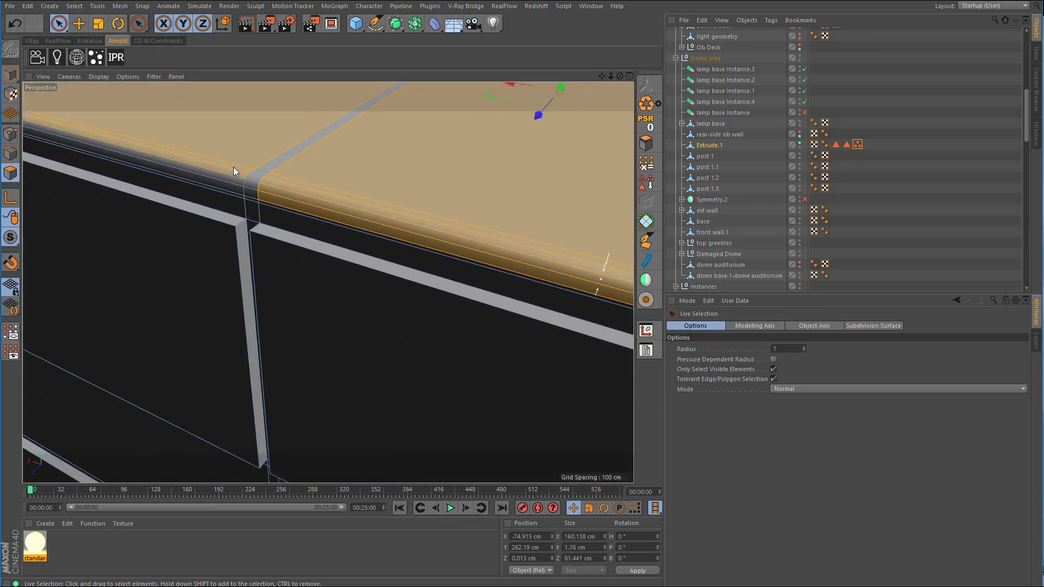
alt+right_drag(228, 182, 216, 196)
Step: Extrude the selected top panels and rim polygons with an offset of 1.4 cm and check the open centre end
right_click(478, 217)
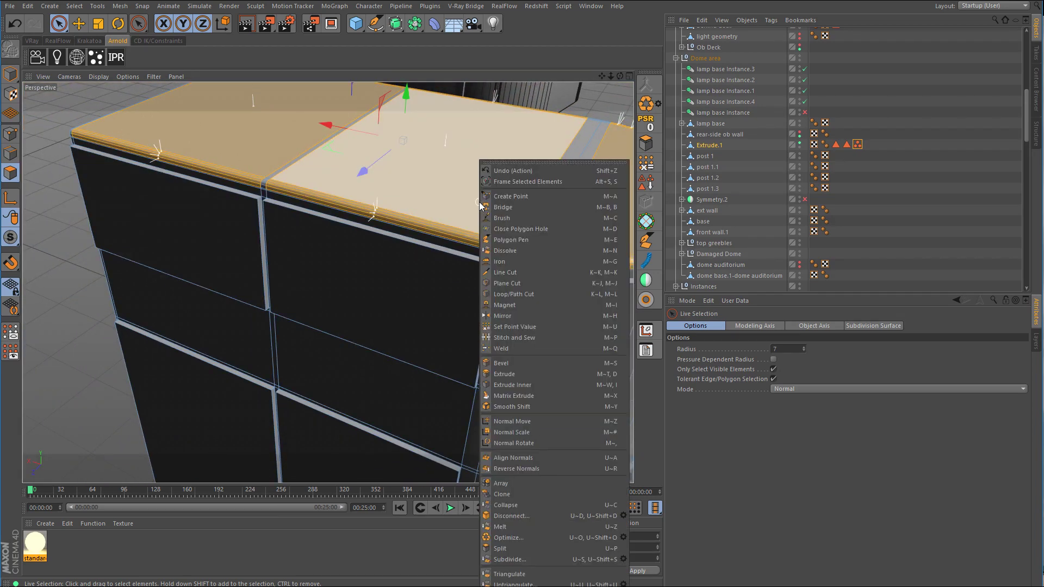
click(509, 373)
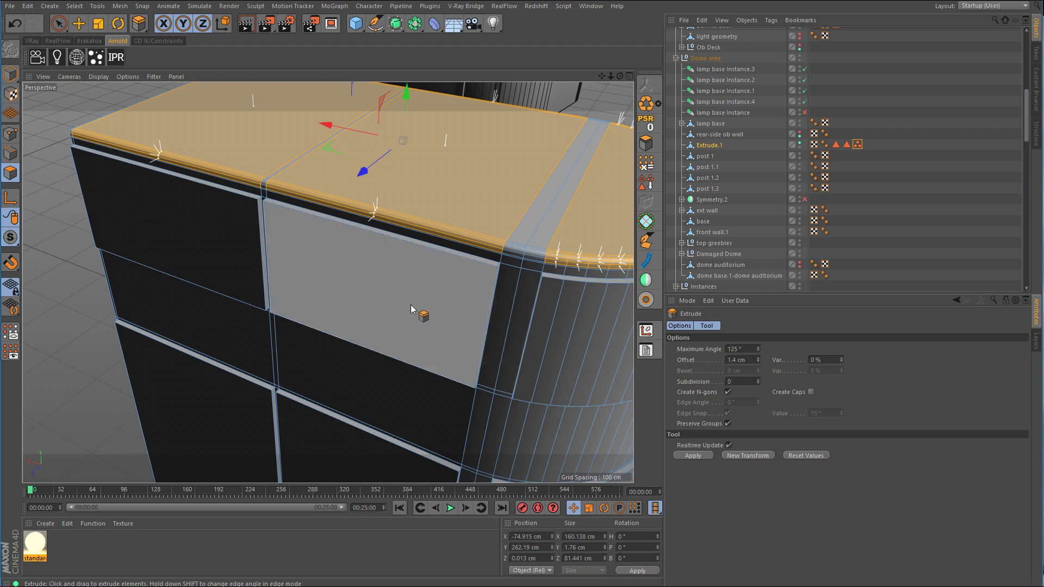
alt+drag(411, 306, 335, 263)
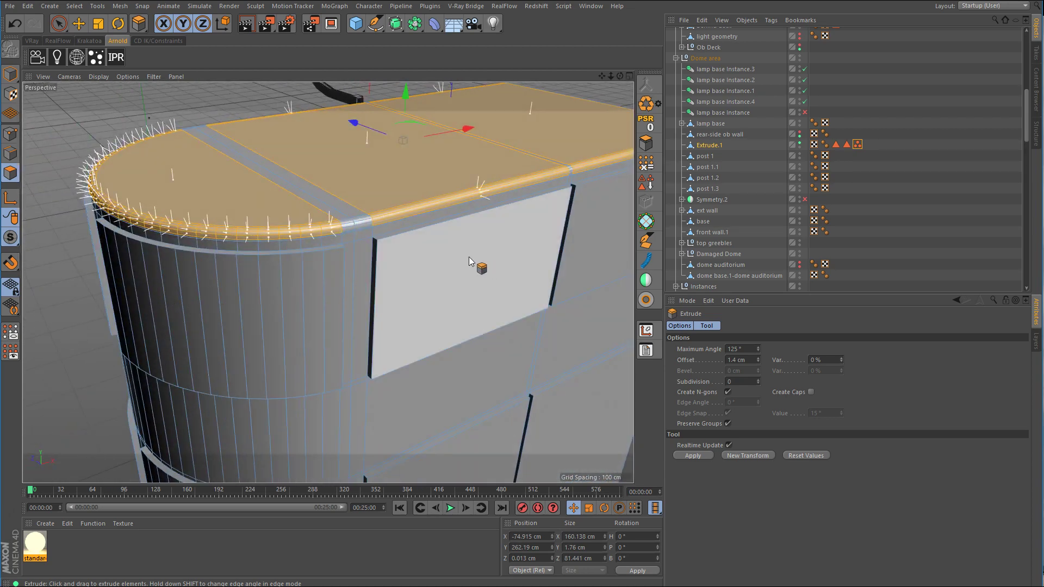
click(692, 456)
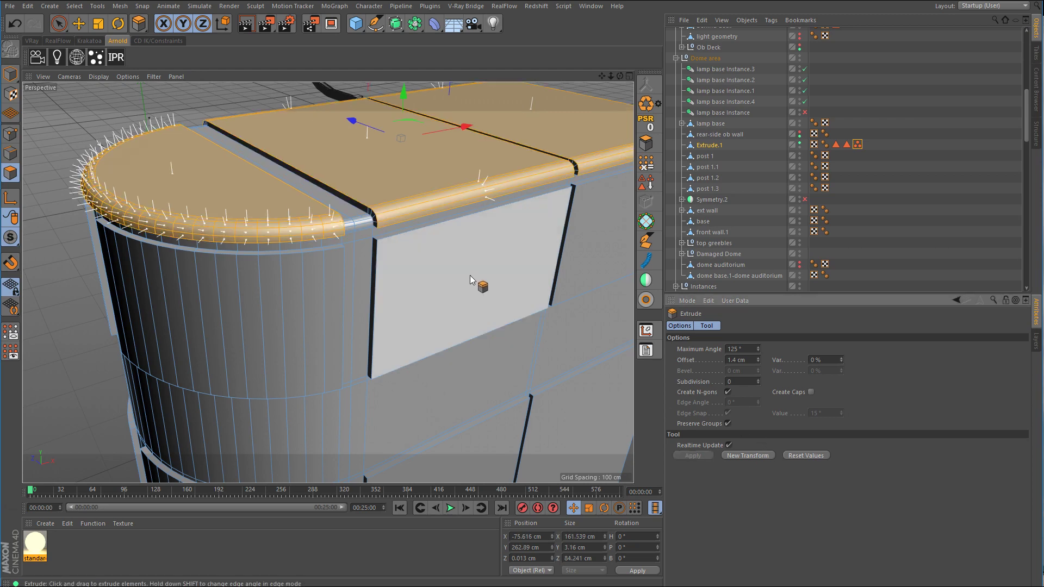
scroll(470, 276, down, 4)
alt+drag(503, 276, 555, 261)
scroll(556, 261, down, 3)
scroll(483, 269, up, 5)
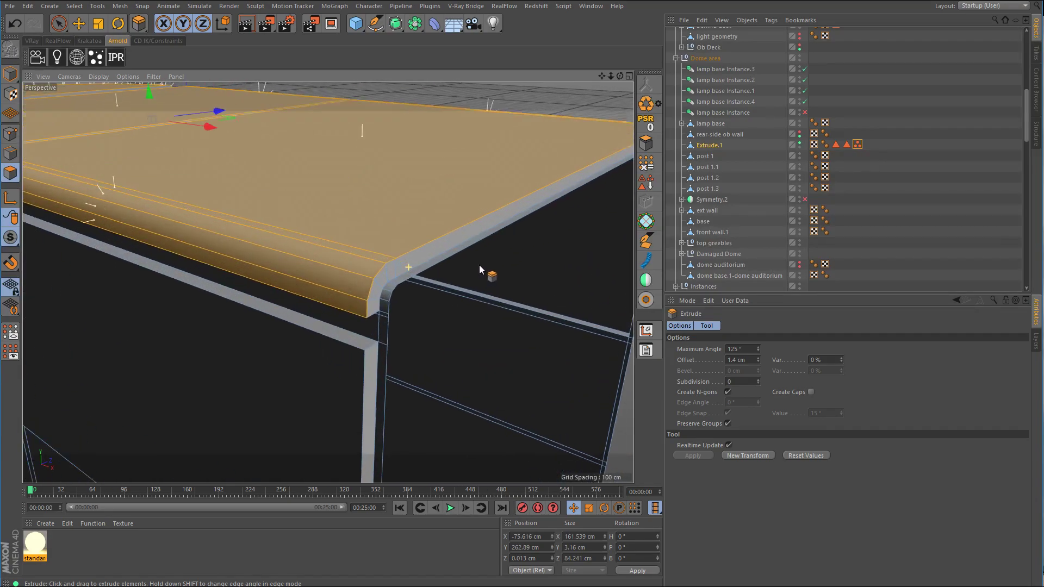
Step: Check the extruded top panels from a distance and clear the leftover edge selection on Extrude.1
scroll(483, 269, down, 5)
alt+drag(315, 261, 466, 287)
scroll(443, 301, down, 5)
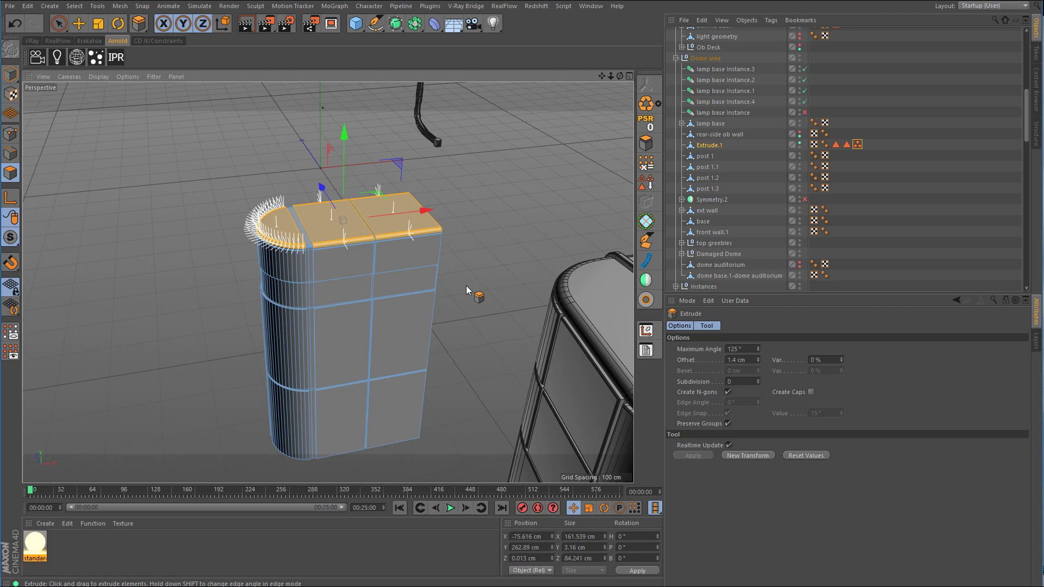
scroll(439, 240, up, 3)
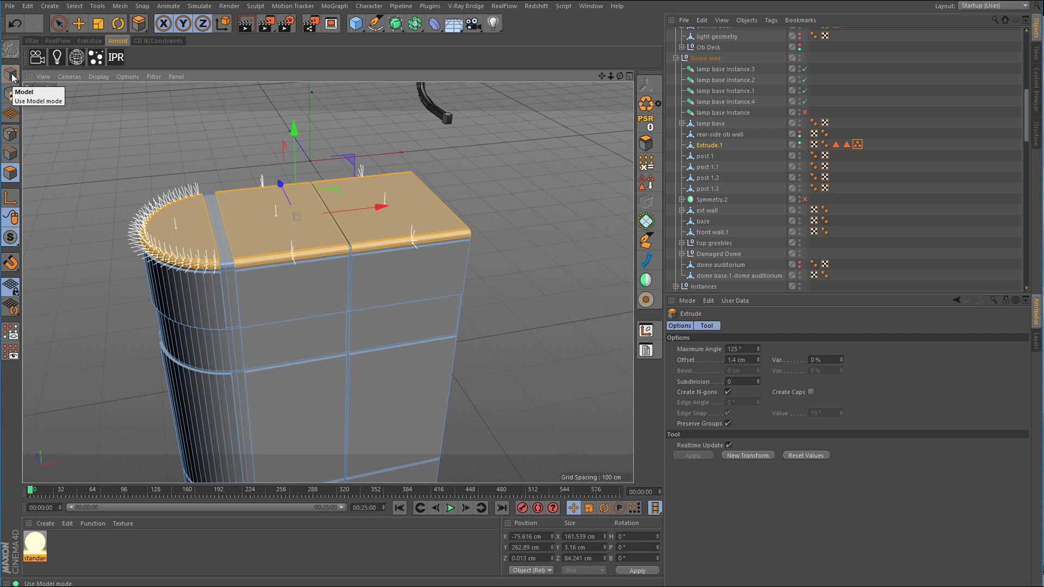
click(825, 144)
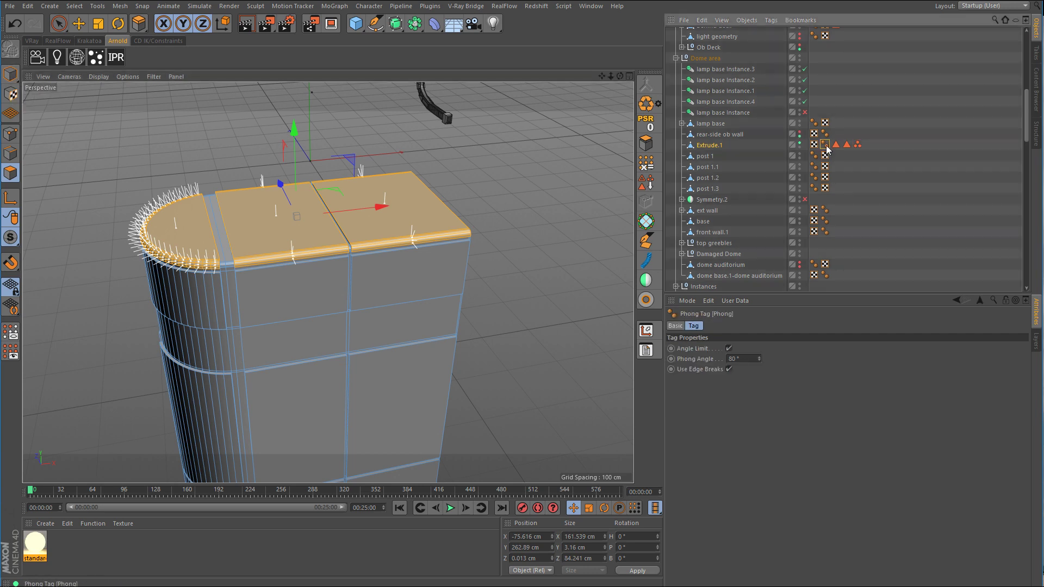
click(721, 146)
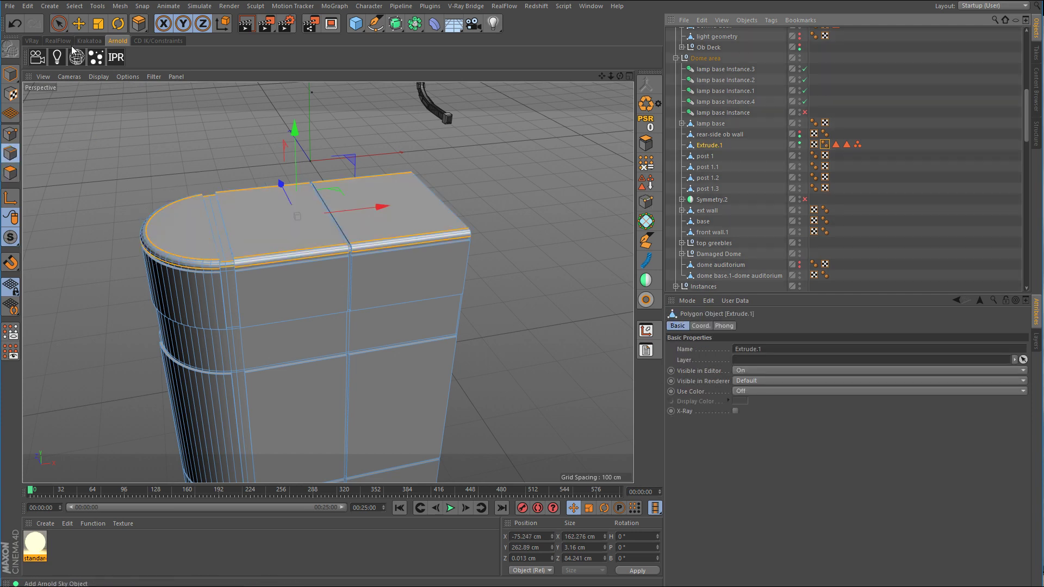
drag(62, 27, 90, 42)
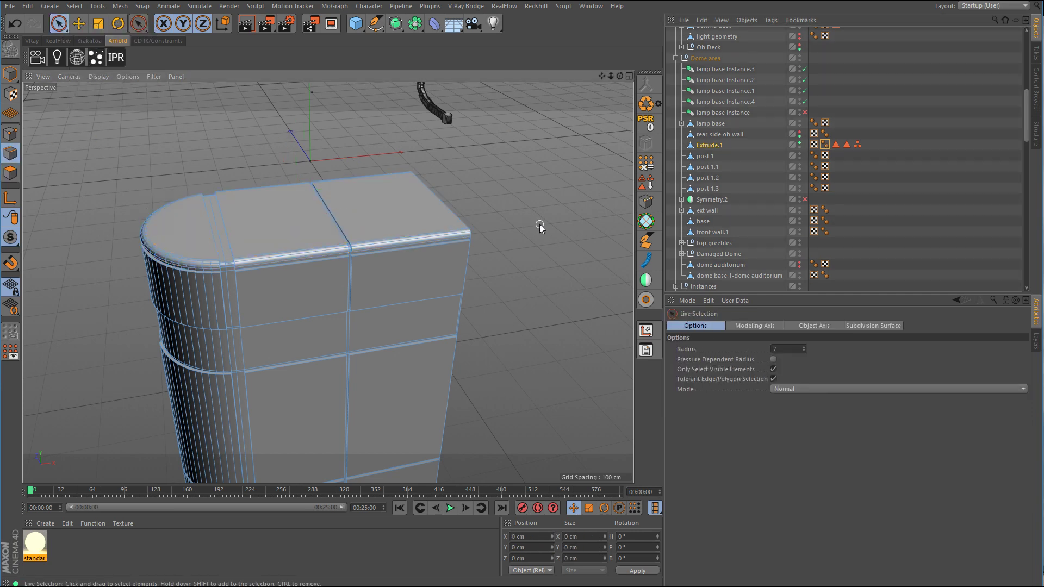
scroll(293, 275, up, 8)
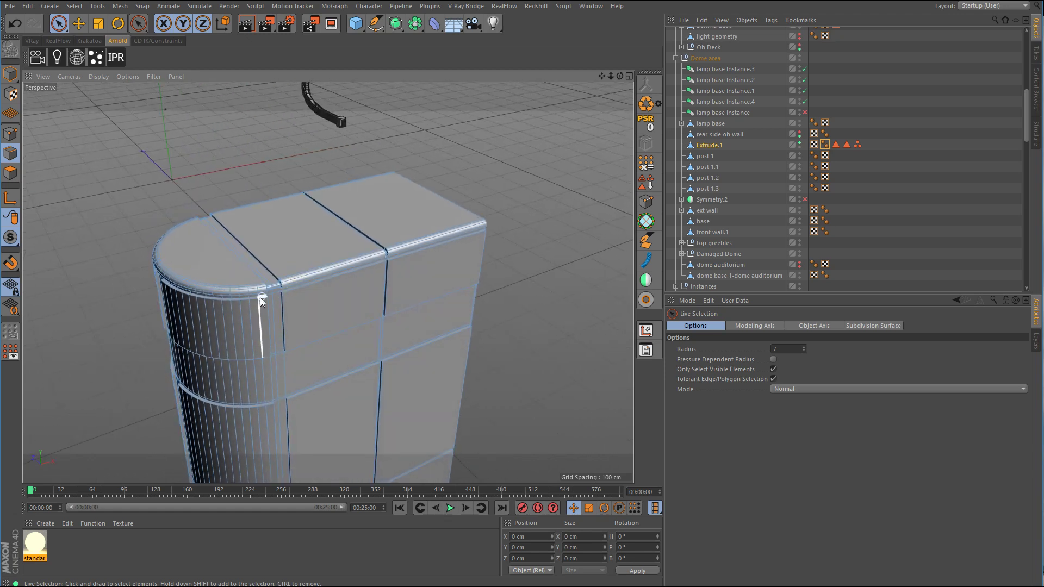
scroll(283, 305, up, 6)
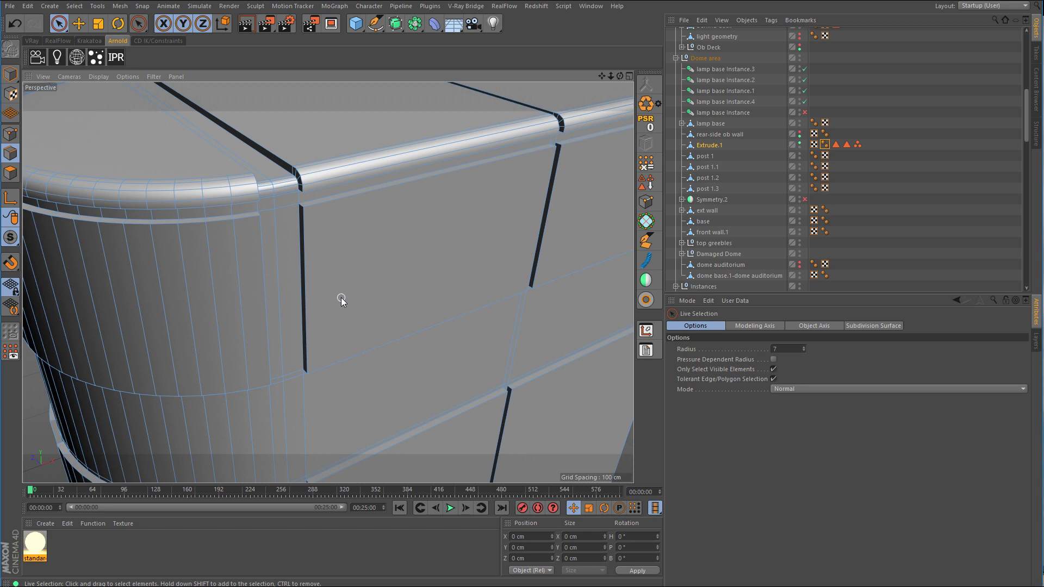
key(Return)
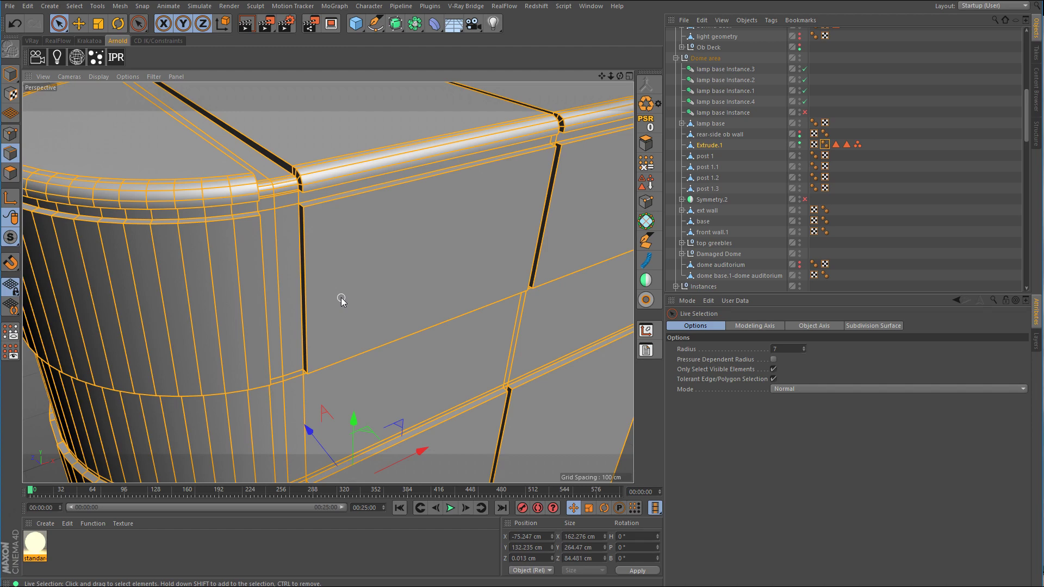
scroll(353, 281, down, 10)
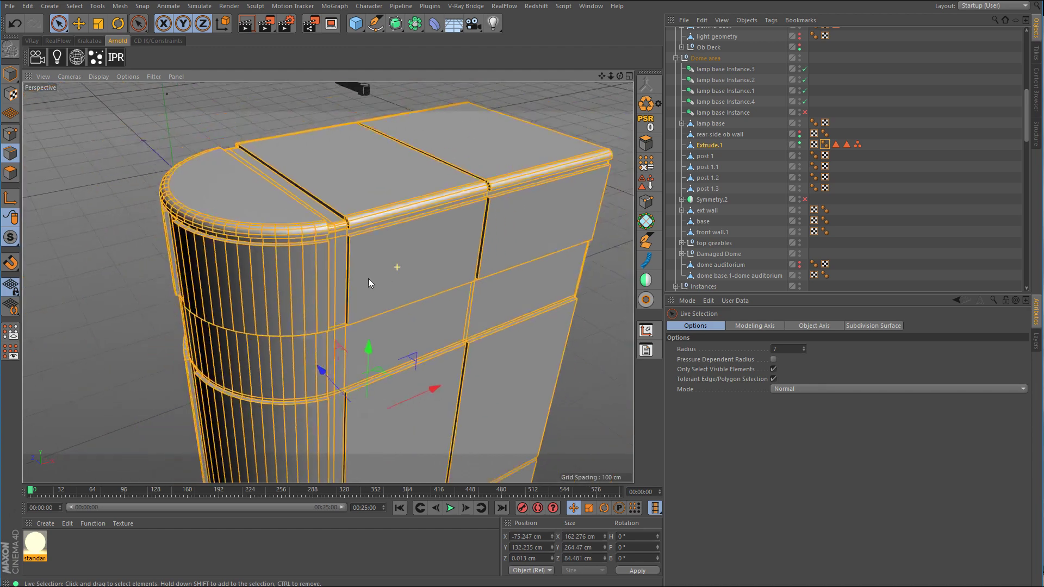
click(567, 236)
scroll(440, 249, up, 3)
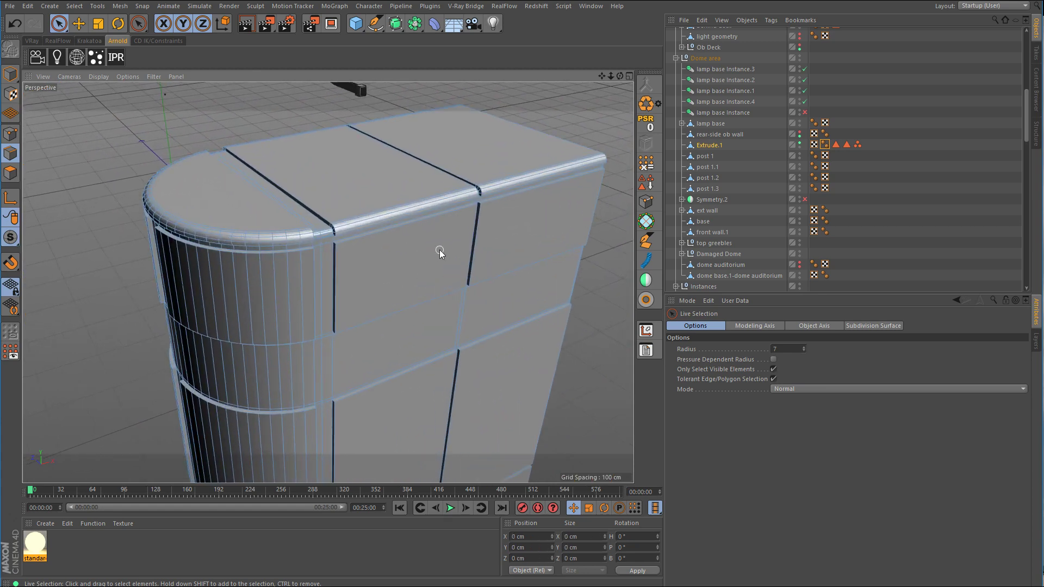
Step: Loop-select the extruded wall polygons around the upper and middle panels on the near straight side of Extrude.1
key(u)
key(l)
click(382, 231)
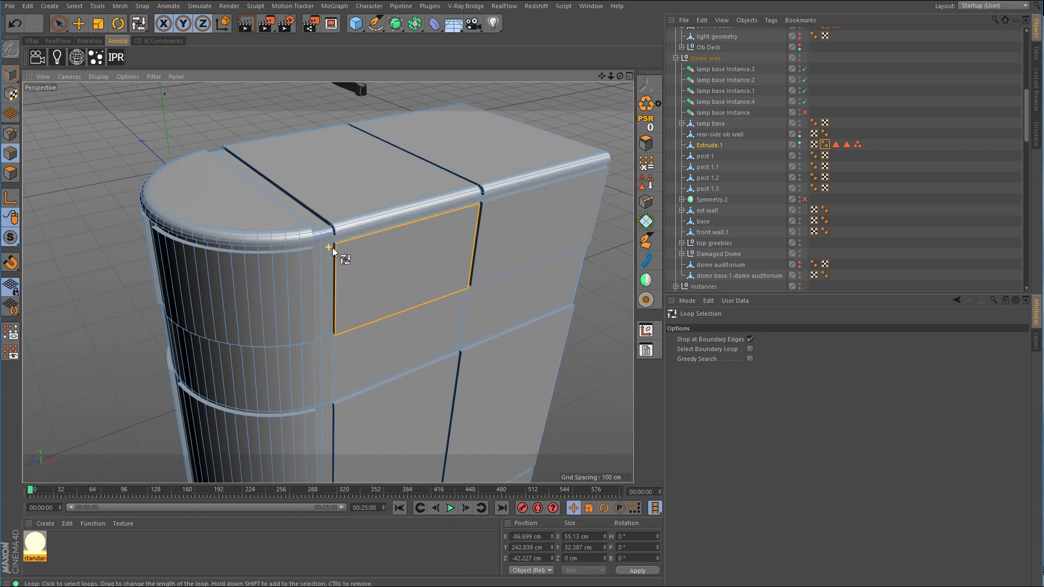
scroll(359, 247, up, 4)
click(114, 175)
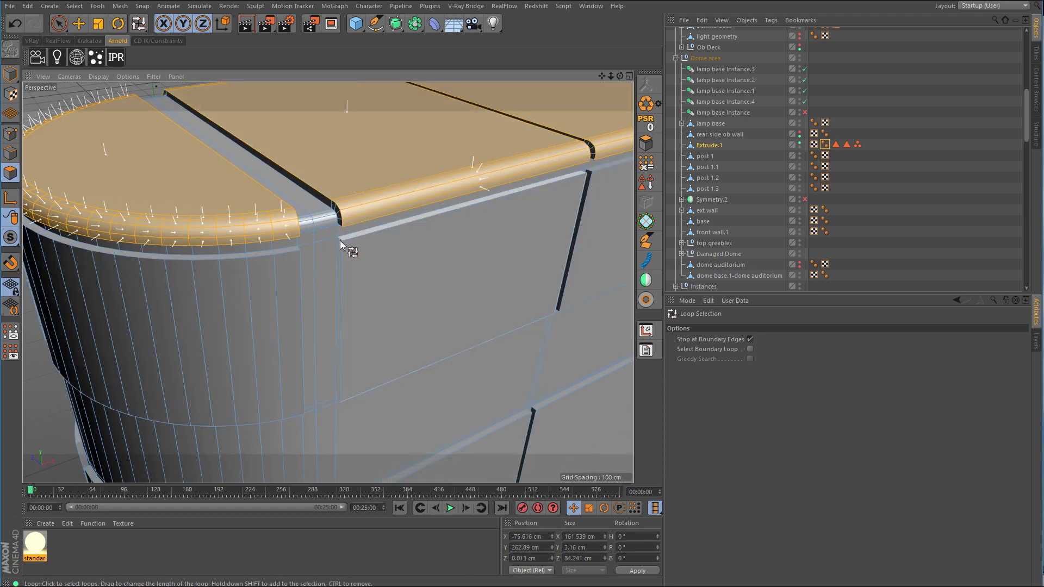
click(341, 239)
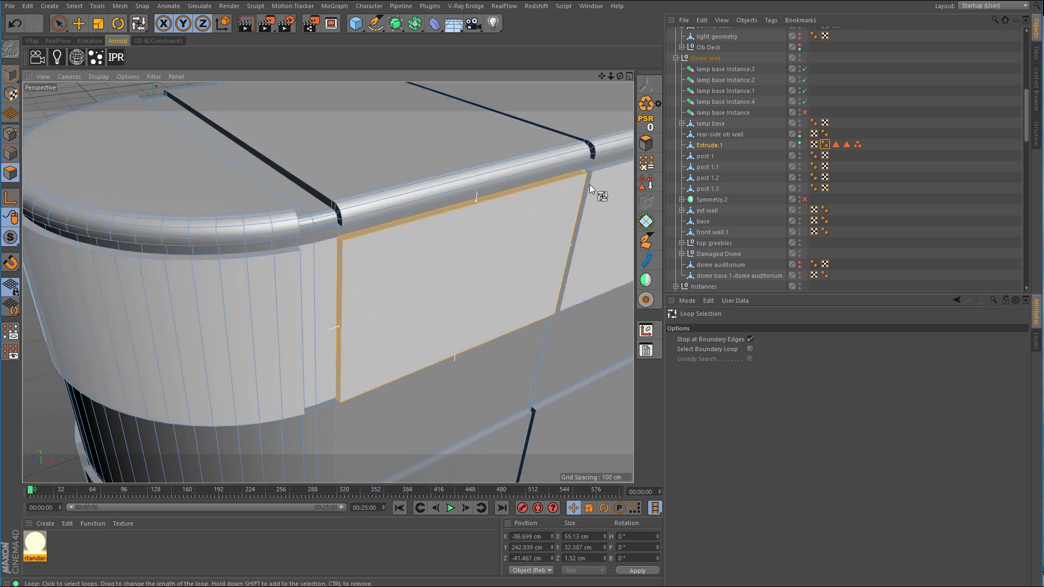
click(589, 171)
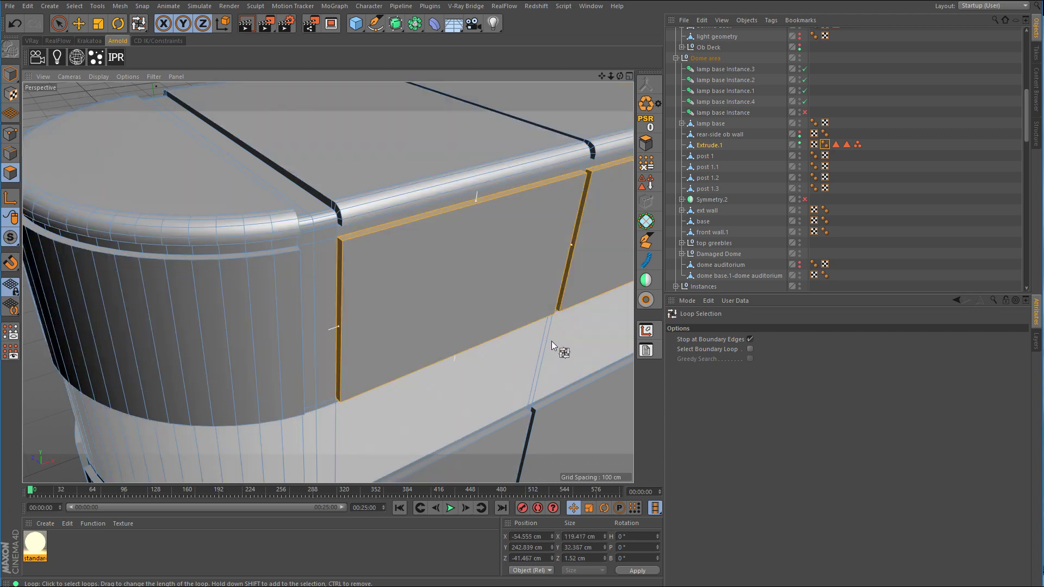
alt+drag(552, 341, 513, 249)
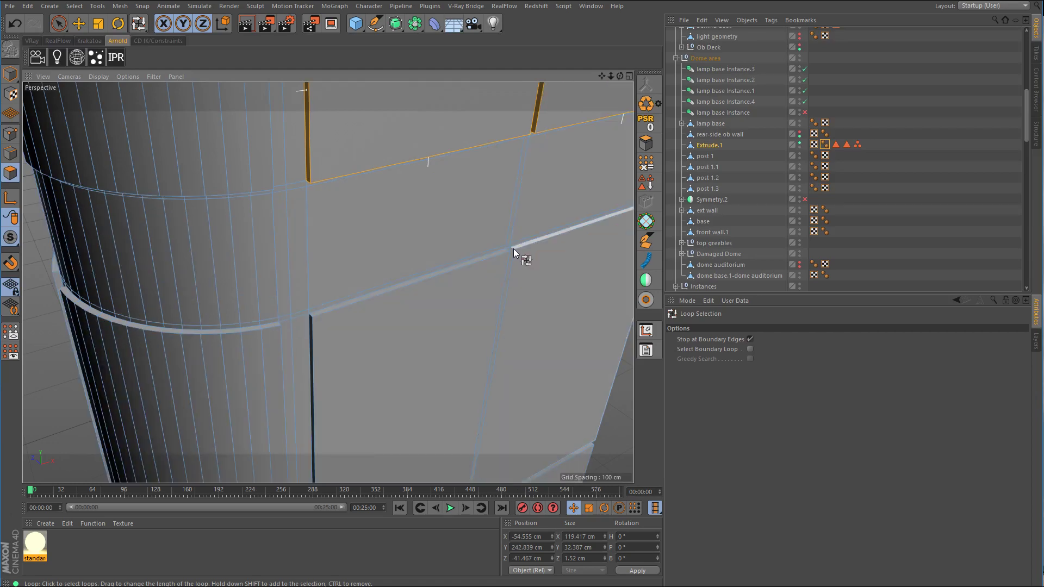
shift+click(513, 249)
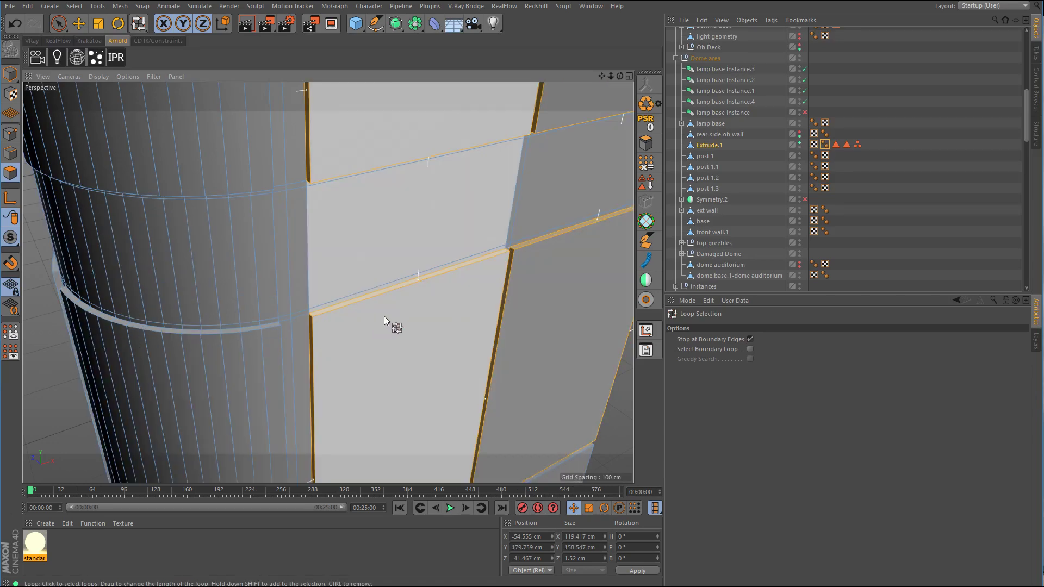
Step: Add the extruded wall loops of the lower-row panels on the near straight side to the polygon selection
scroll(441, 386, down, 5)
alt+middle_drag(442, 386, 396, 236)
alt+drag(424, 245, 447, 239)
scroll(440, 249, up, 4)
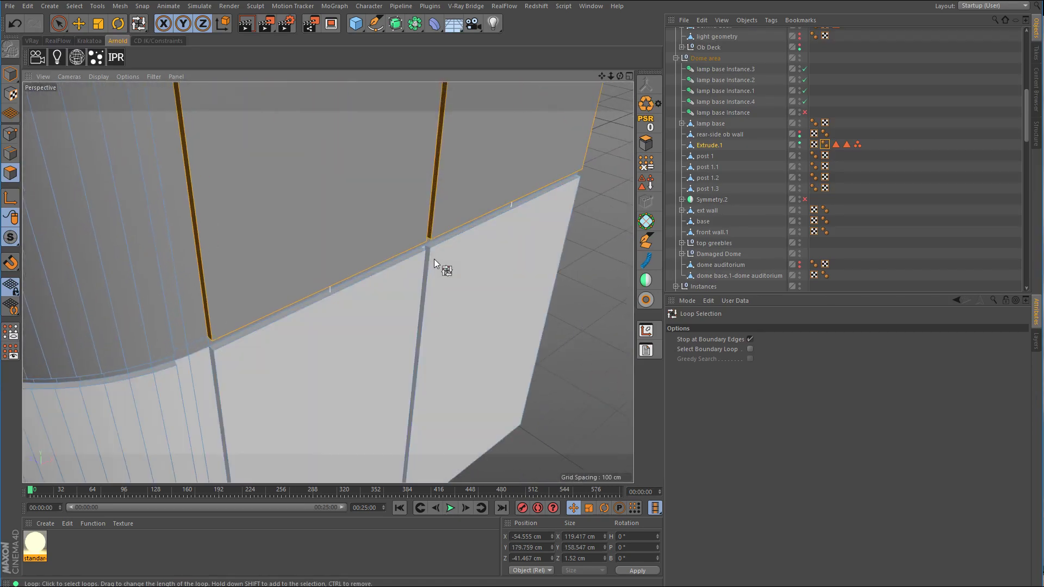
shift+click(429, 247)
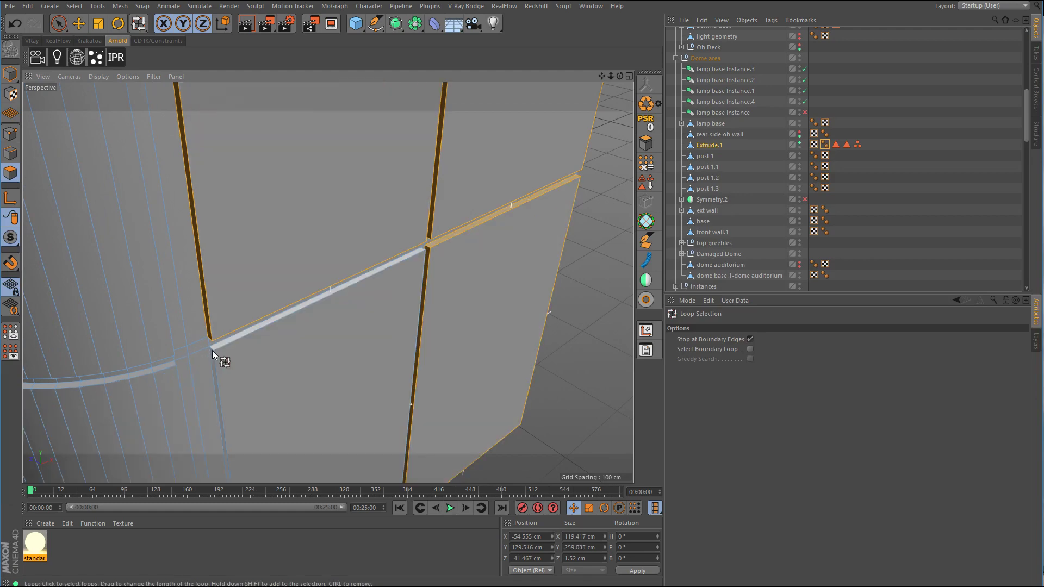
shift+click(212, 351)
Step: Add the wall loops of the lower, middle and upper panels on the first half of the rounded end to the selection
mouse_move(242, 346)
alt+mouse_down()
mouse_move(366, 343)
mouse_move(253, 328)
alt+mouse_up()
alt+right_drag(287, 240, 435, 246)
shift+click(276, 321)
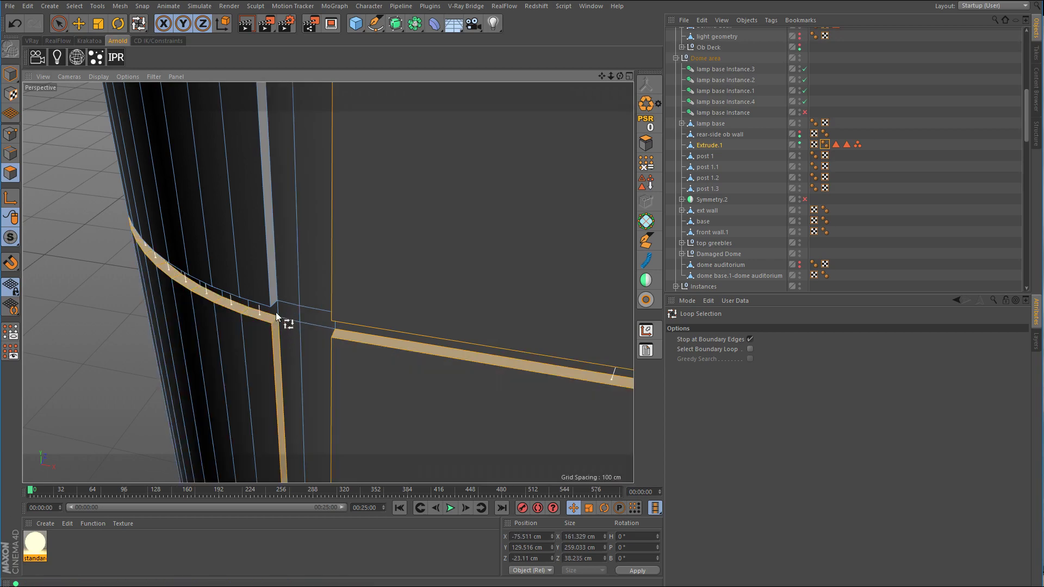
shift+click(274, 304)
scroll(348, 271, down, 2)
alt+middle_drag(355, 274, 370, 398)
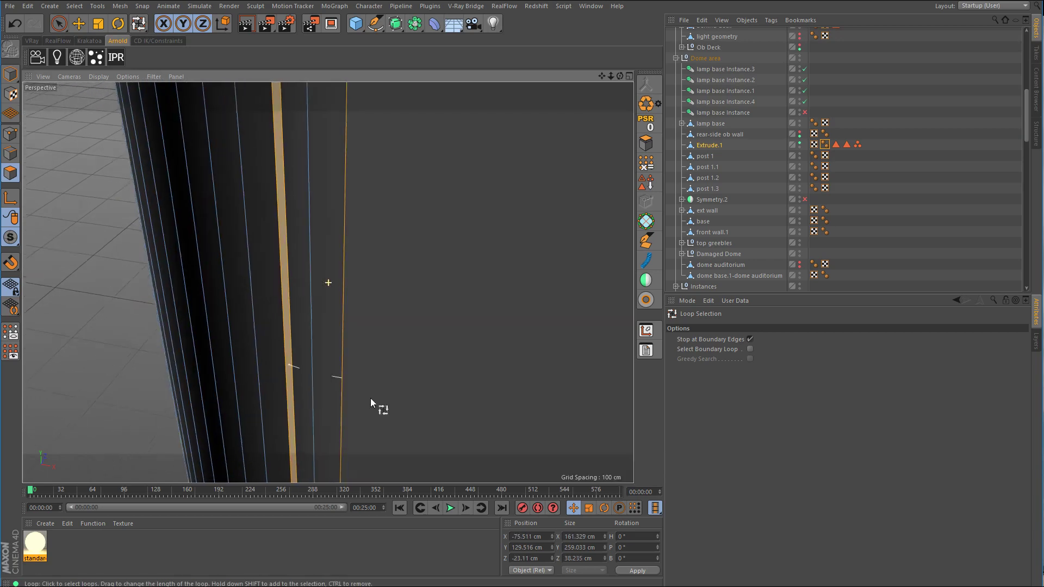
alt+right_drag(384, 240, 326, 282)
alt+middle_drag(375, 271, 364, 315)
alt+right_drag(299, 238, 360, 236)
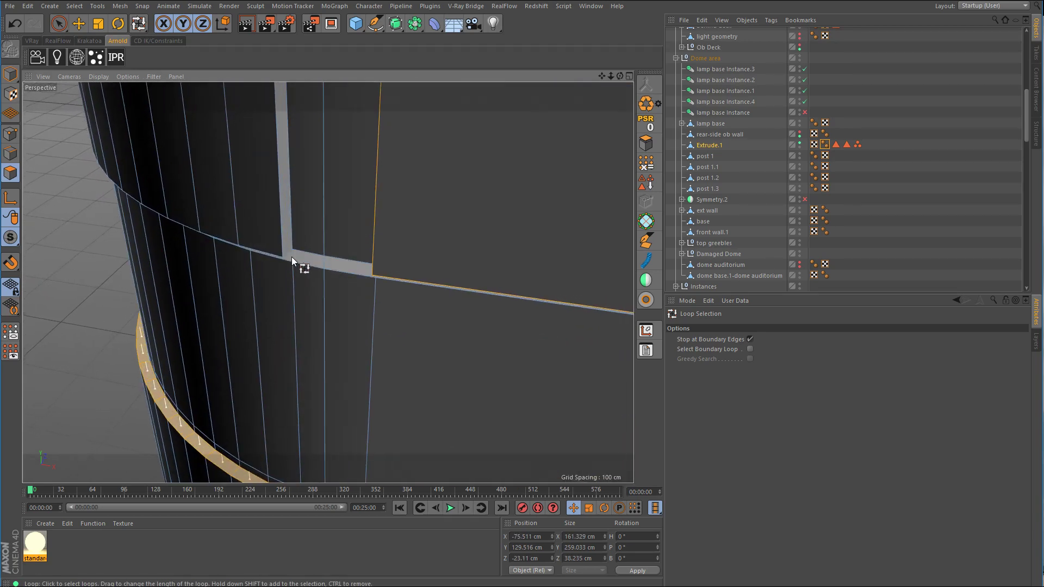
shift+click(288, 252)
alt+right_drag(288, 252, 375, 281)
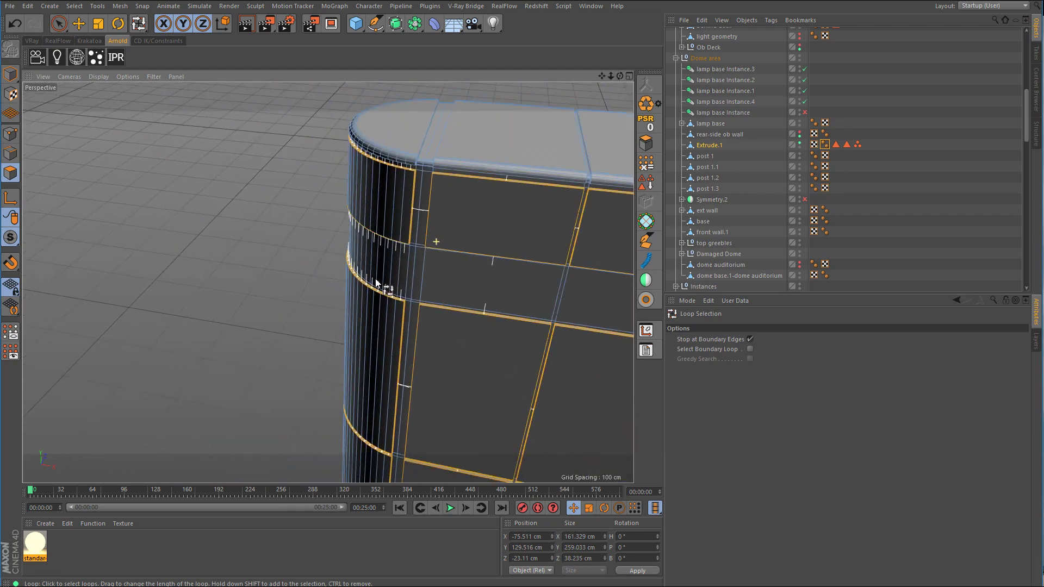
Step: Add the wall loops of the upper and middle panels on the second half of the rounded end to the selection
alt+drag(375, 281, 448, 240)
alt+right_drag(448, 239, 414, 319)
shift+click(371, 223)
alt+drag(414, 318, 415, 320)
alt+middle_drag(416, 321, 328, 282)
alt+right_drag(328, 283, 335, 321)
shift+click(342, 279)
alt+middle_drag(383, 363, 331, 223)
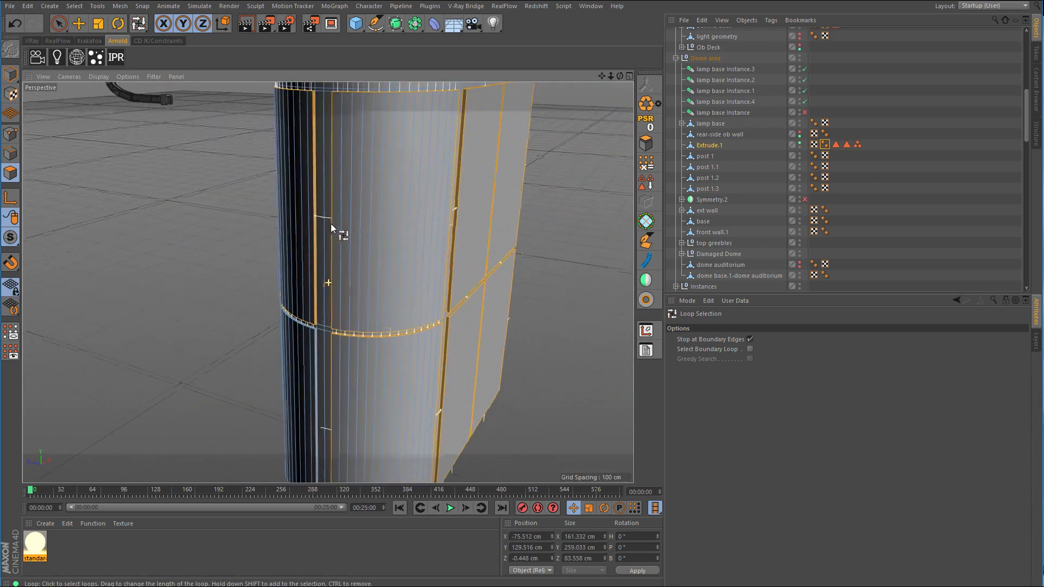
Step: Add the wall loop of the lower panel on the second half of the rounded end to the selection
alt+drag(399, 217, 333, 321)
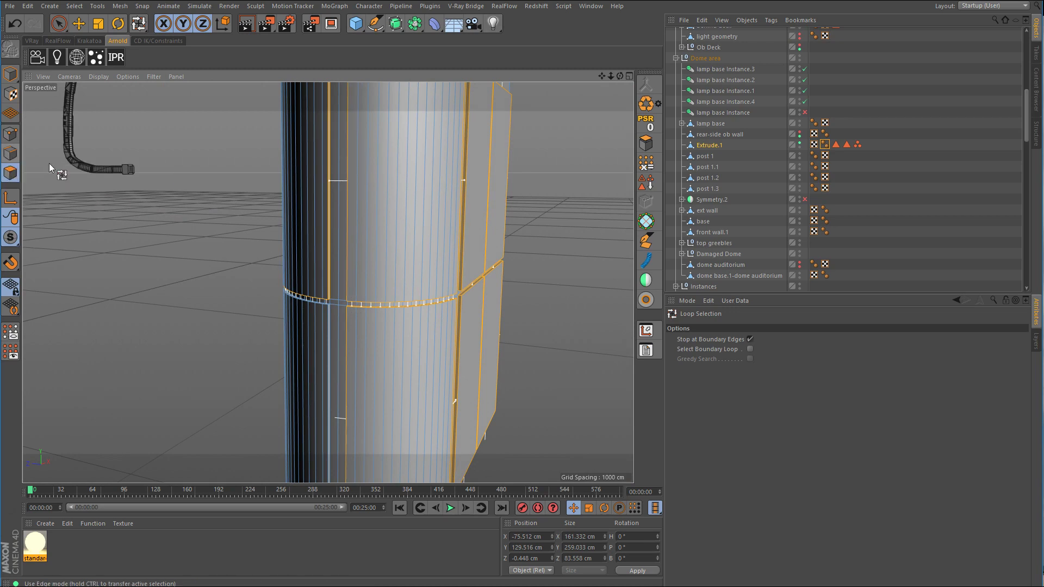
alt+drag(363, 305, 310, 319)
alt+right_drag(306, 319, 375, 369)
shift+click(325, 303)
alt+middle_drag(405, 400, 367, 172)
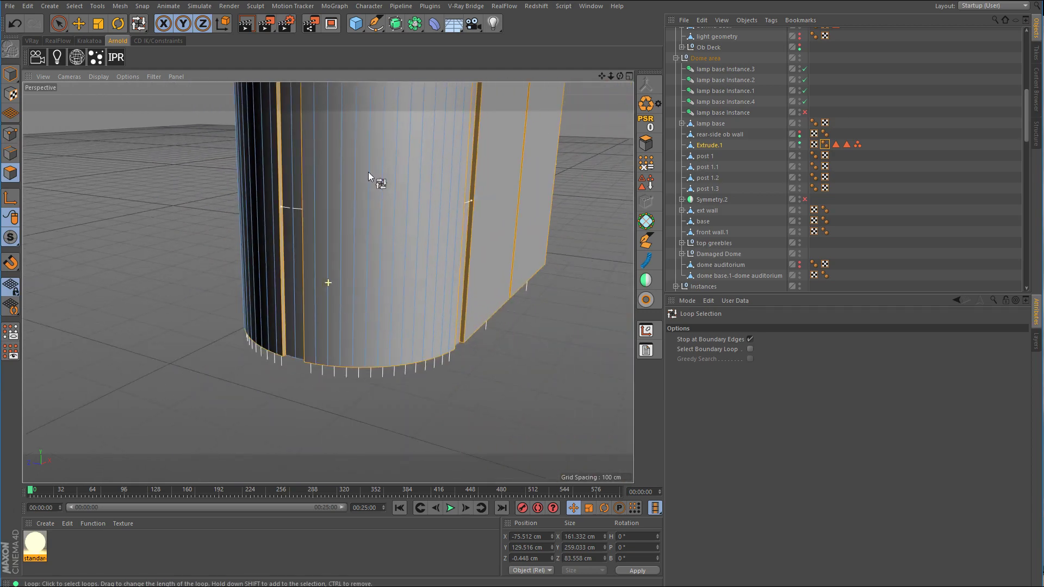
Step: Add the wall loops of the far straight side's panels next to the rounded end to the polygon selection
alt+drag(314, 220, 476, 253)
alt+middle_drag(446, 143, 384, 274)
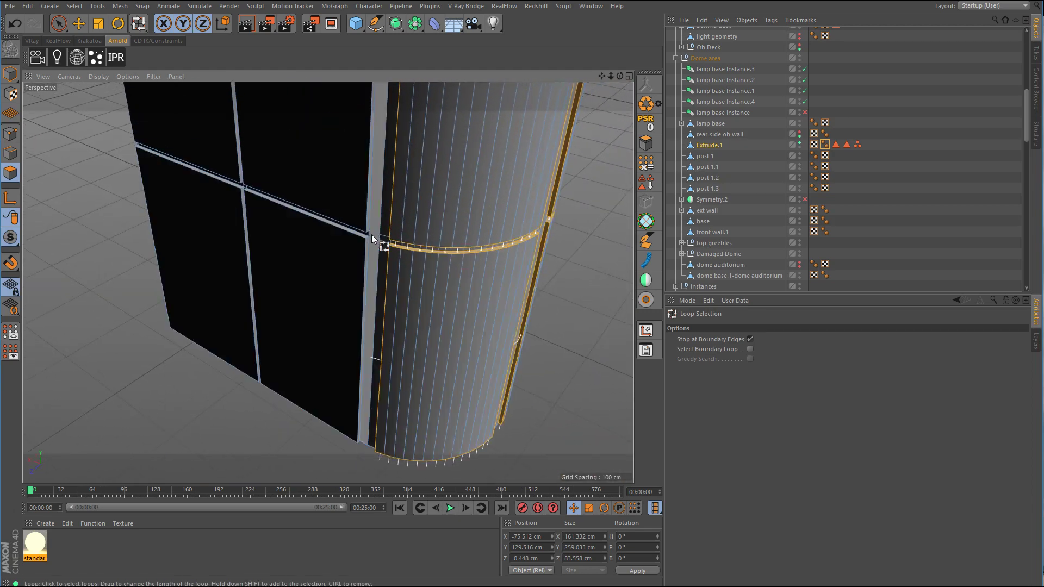
alt+right_drag(371, 234, 449, 226)
shift+click(356, 249)
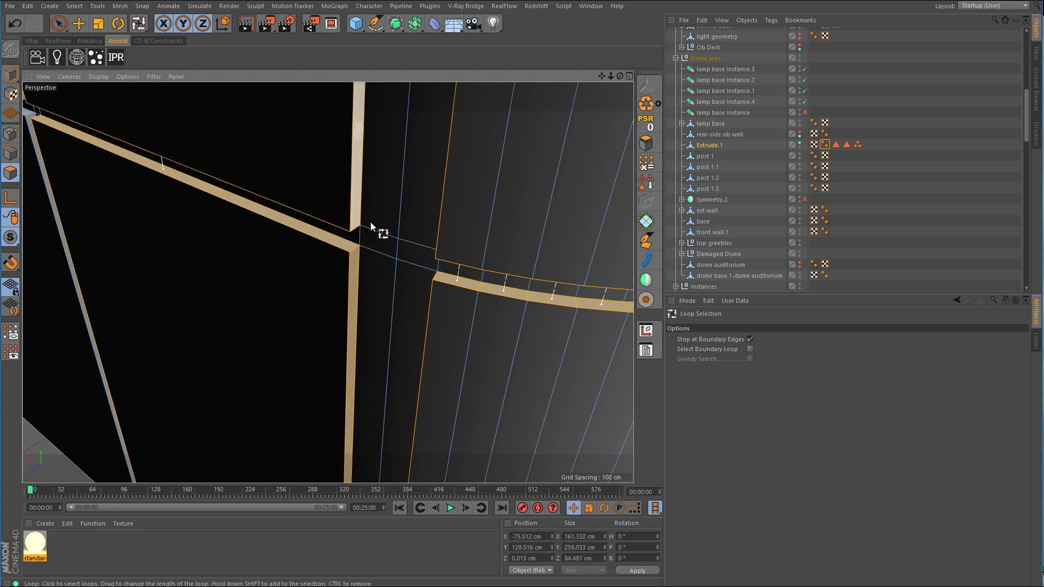
alt+right_drag(372, 223, 330, 236)
alt+middle_drag(382, 139, 345, 359)
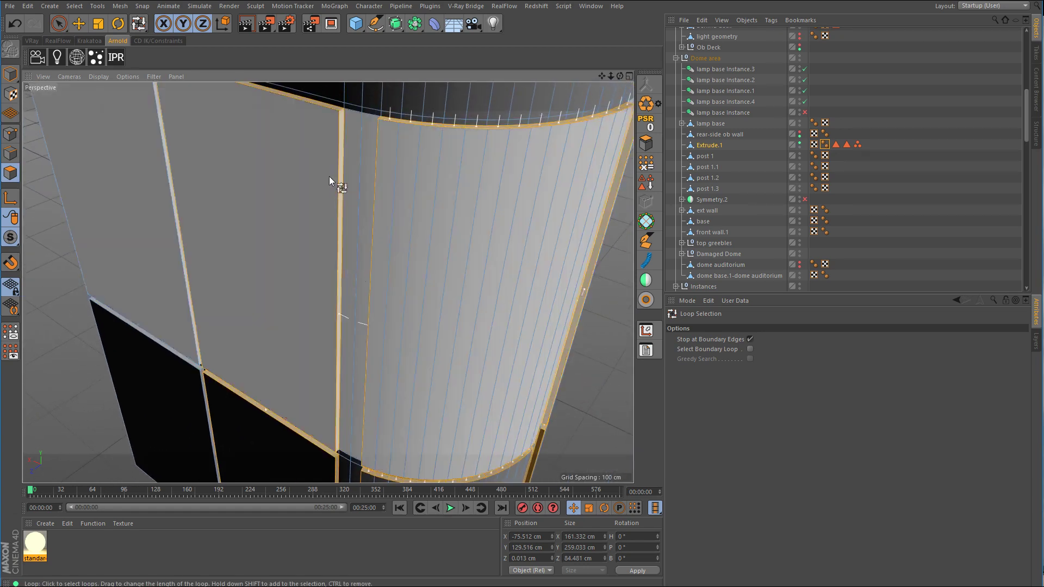
mouse_move(321, 186)
alt+mouse_down()
mouse_move(296, 221)
mouse_move(338, 198)
alt+mouse_up()
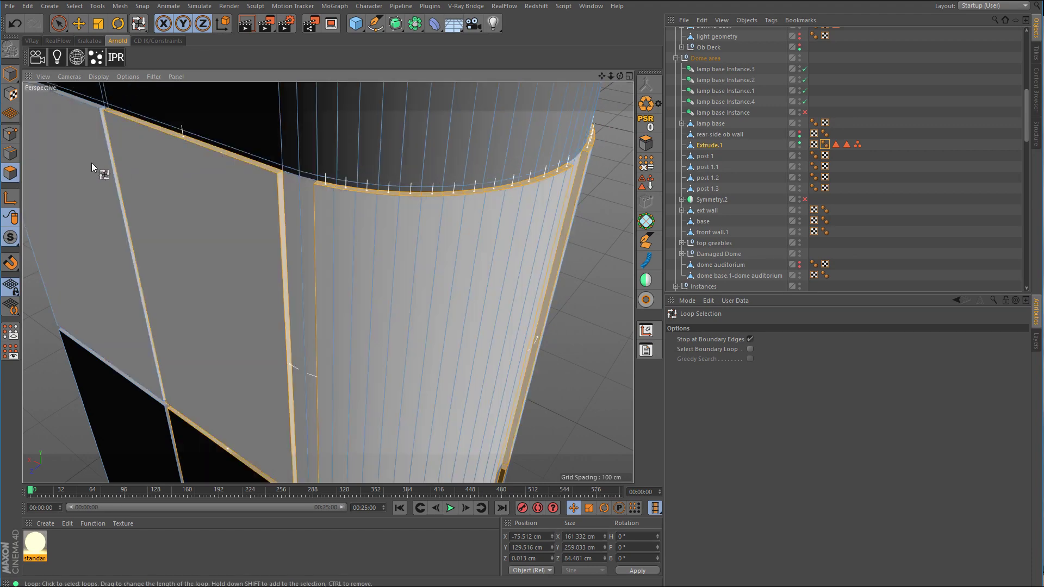
Step: Convert the polygon selection to edges and deselect the short cross edges along the rounded end's panel ledge
click(14, 155)
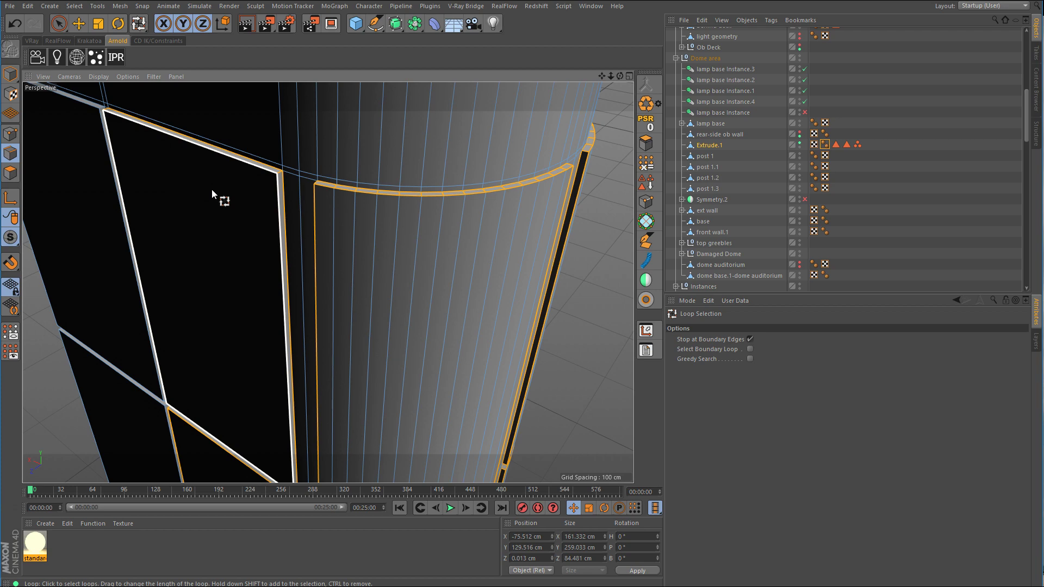
scroll(442, 204, up, 3)
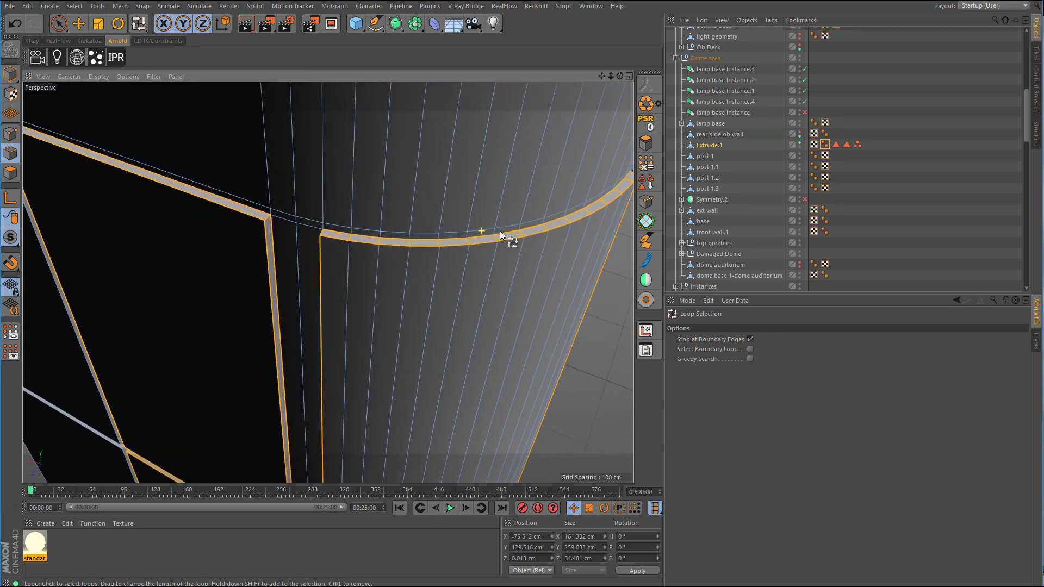
scroll(501, 230, up, 3)
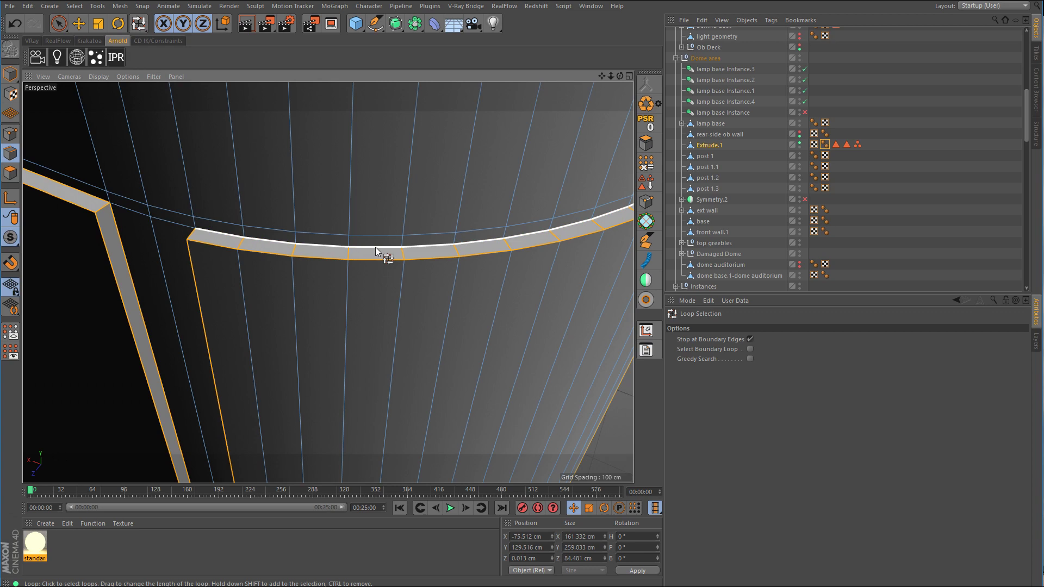
alt+drag(577, 230, 447, 258)
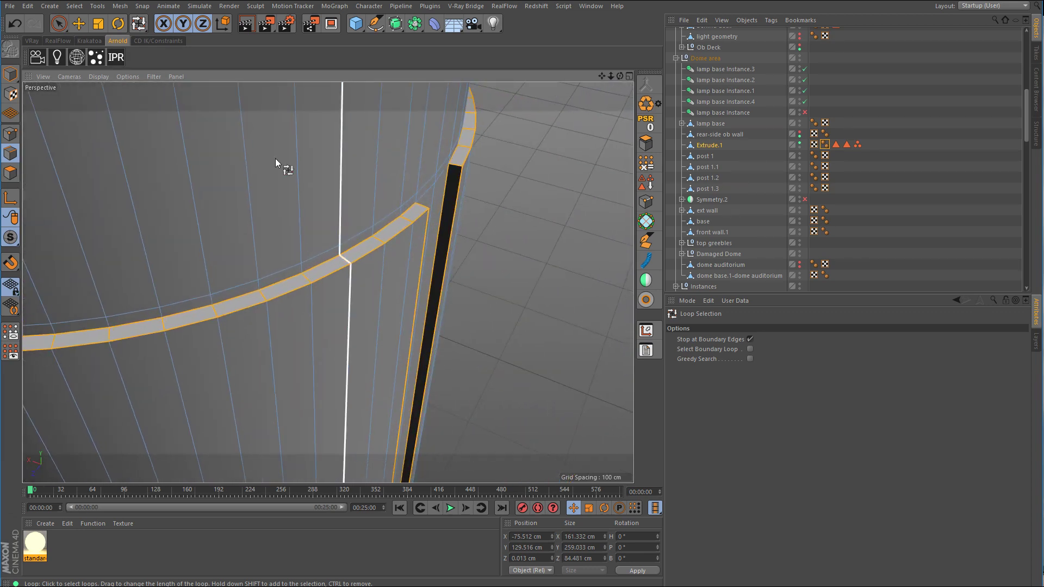
key(9)
scroll(396, 231, up, 3)
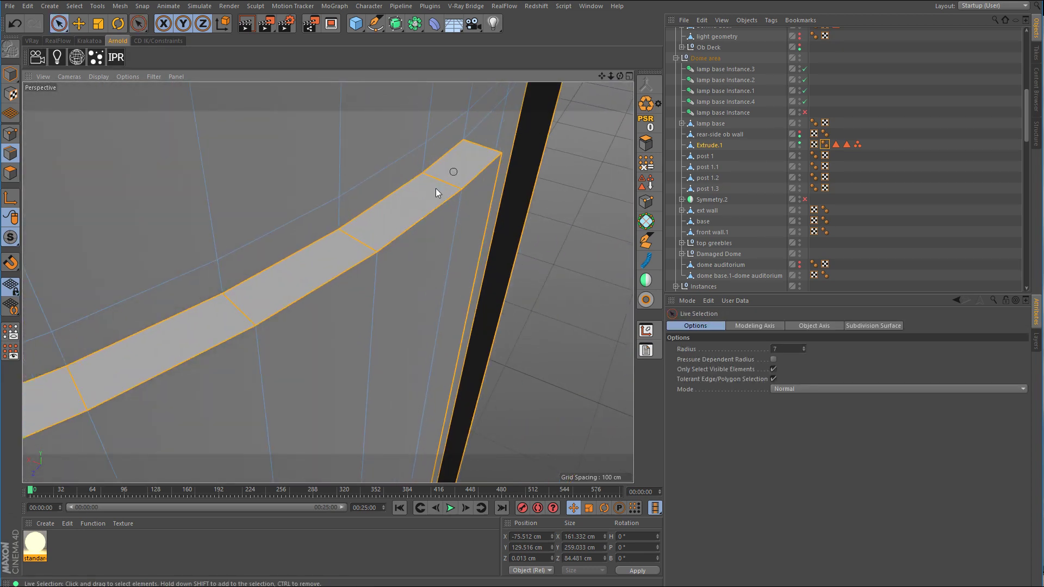
alt+drag(259, 292, 470, 256)
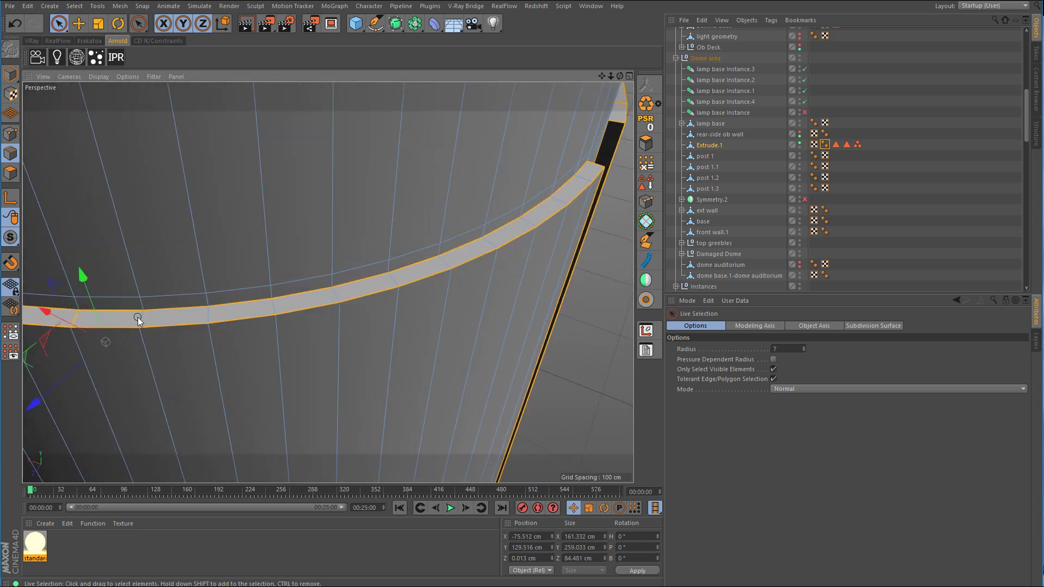
alt+drag(138, 318, 344, 301)
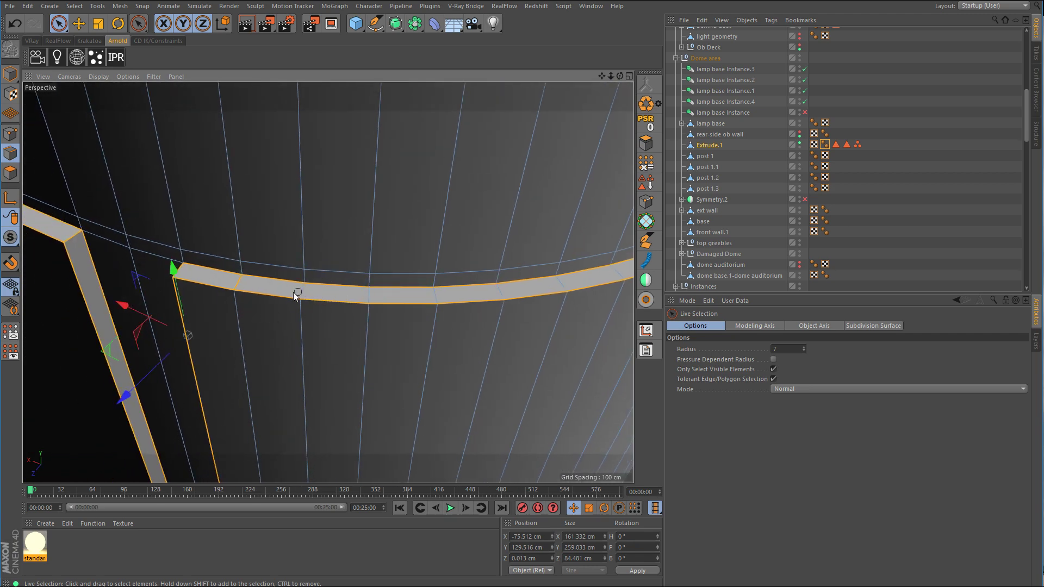
alt+drag(234, 280, 401, 228)
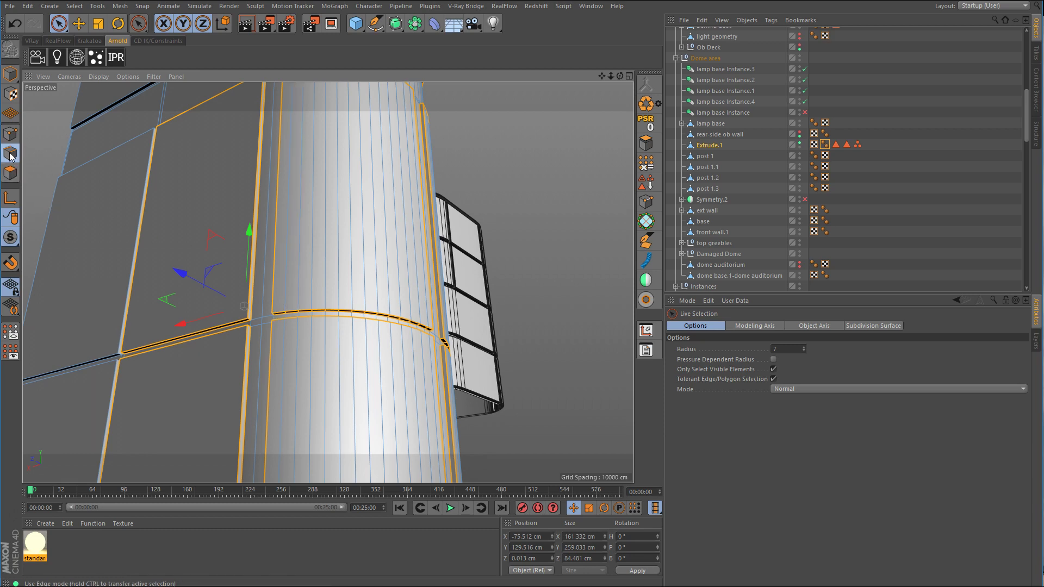
Step: Return to polygon selection and add the wall loops of the far straight side's outer middle and lower panels
click(10, 173)
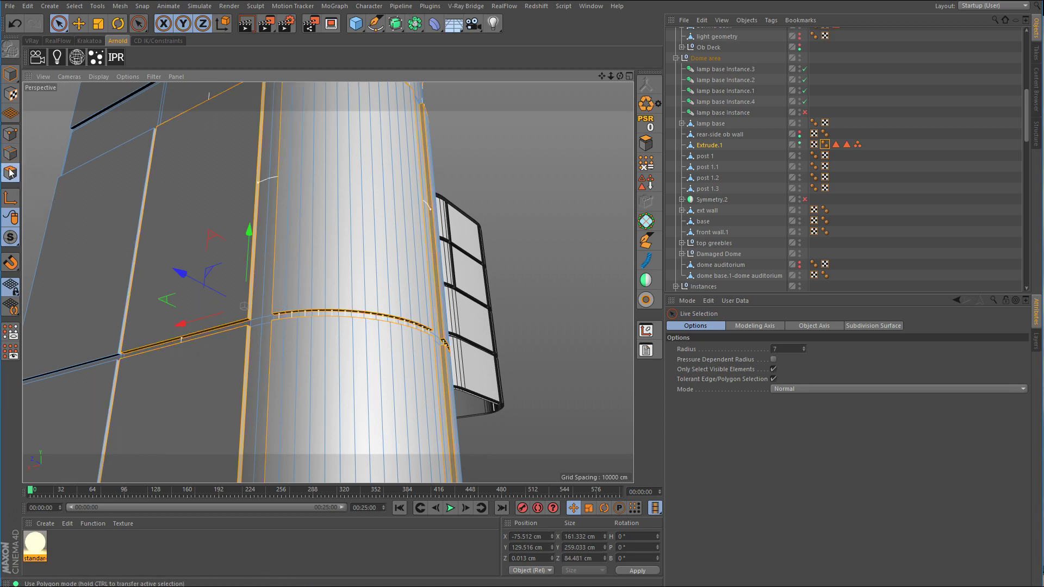
key(u)
key(l)
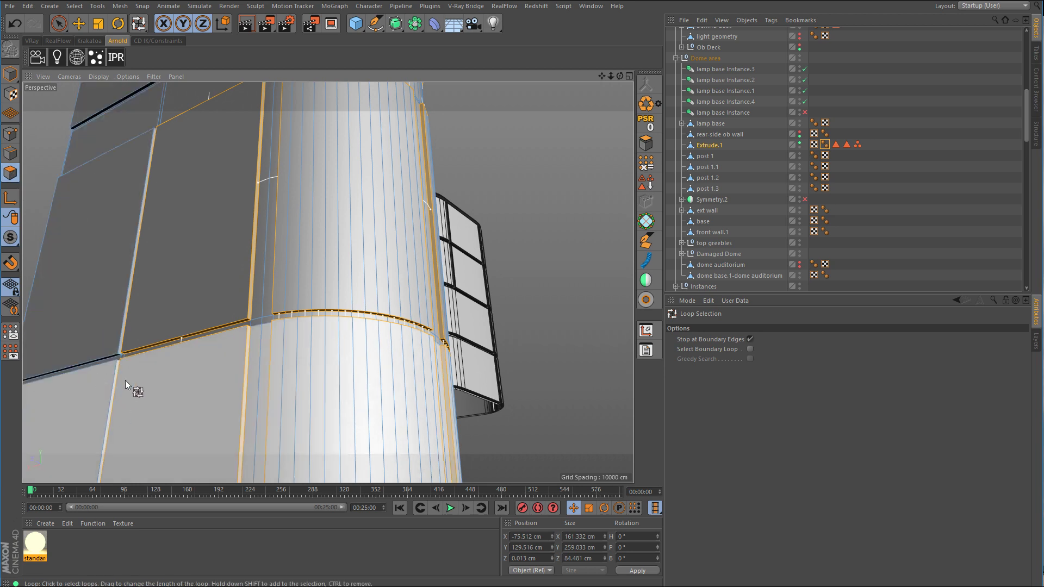
alt+drag(123, 356, 237, 321)
alt+right_drag(237, 321, 285, 321)
shift+click(254, 319)
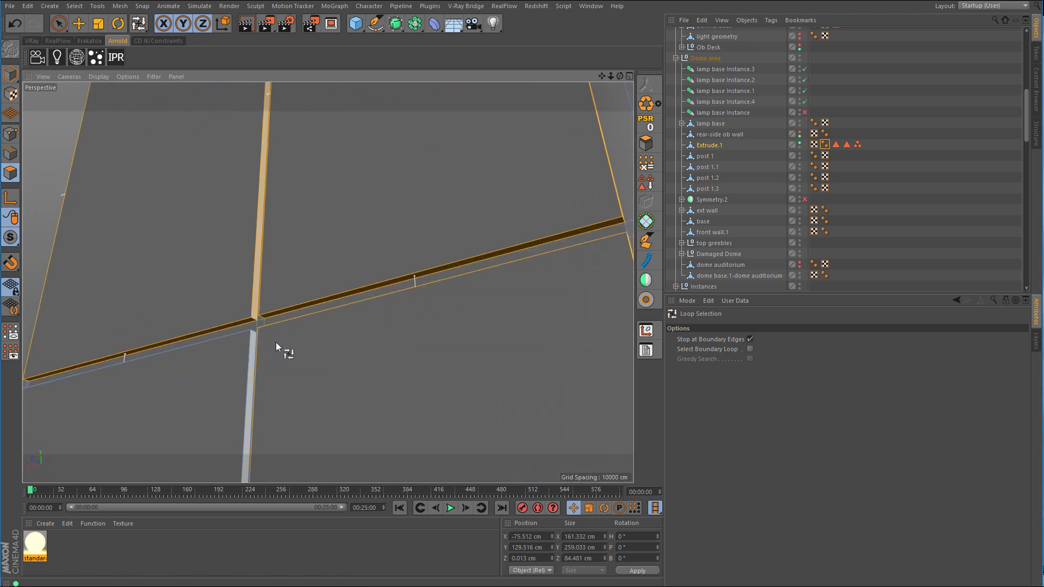
mouse_move(276, 342)
alt+mouse_down()
mouse_move(308, 323)
mouse_move(314, 281)
mouse_move(322, 297)
mouse_move(315, 183)
alt+mouse_up()
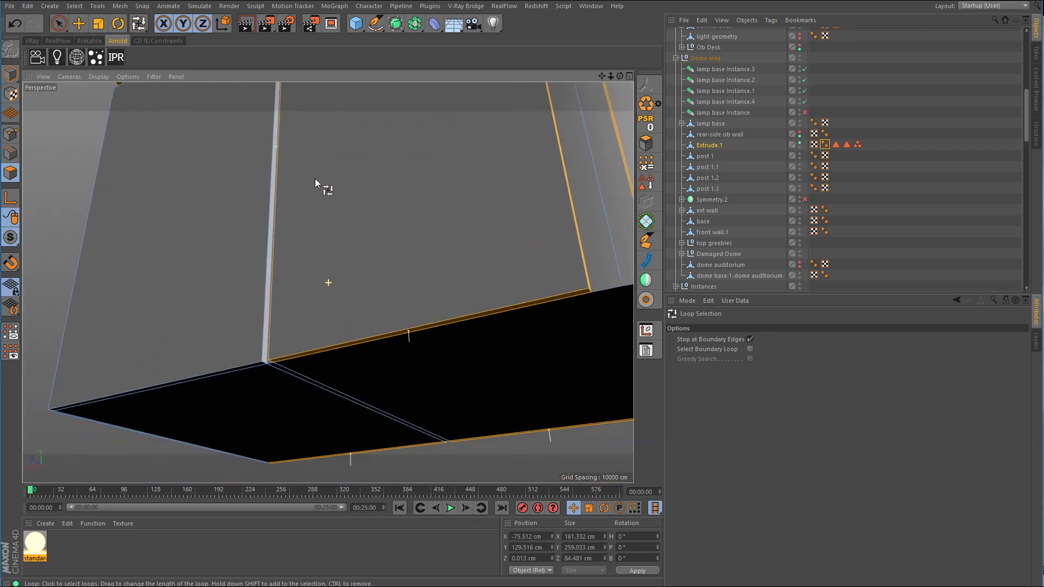
alt+right_drag(249, 373, 291, 360)
shift+click(292, 343)
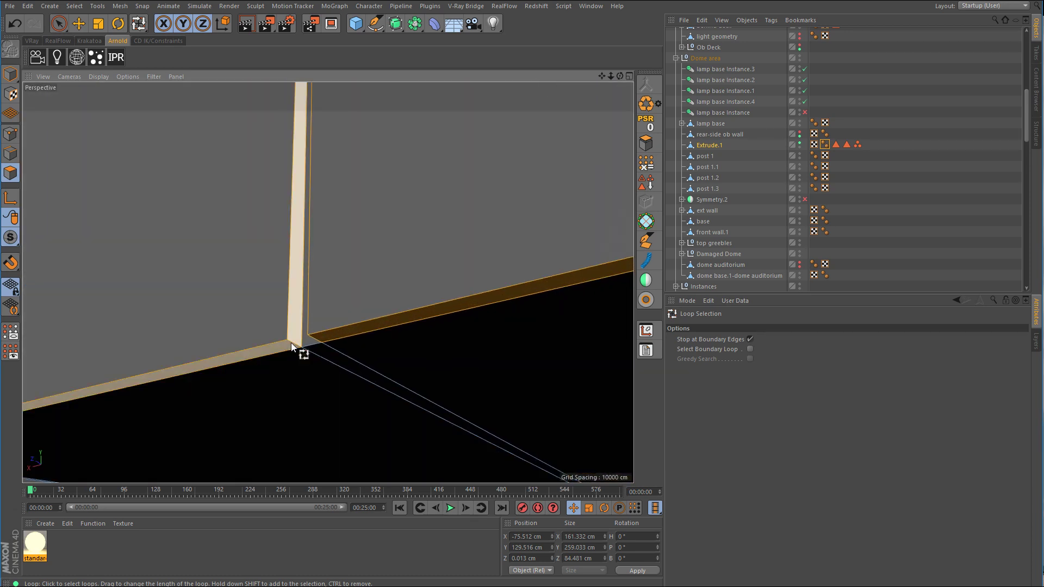
Step: Add the wall loops of both upper panels on the far straight side to the polygon selection
alt+right_drag(384, 263, 321, 308)
alt+drag(421, 117, 389, 258)
alt+middle_drag(385, 217, 364, 370)
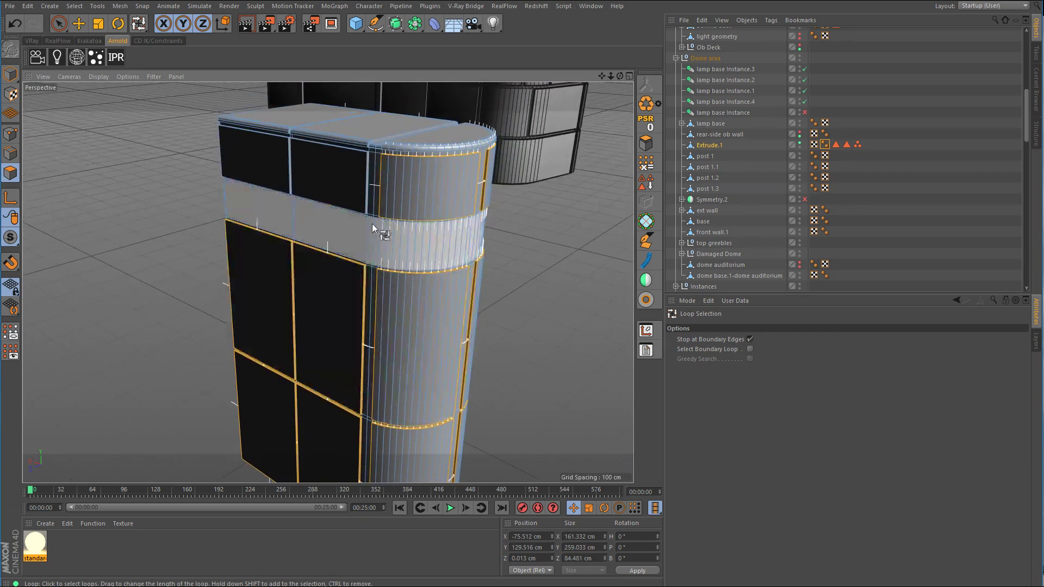
alt+drag(371, 224, 365, 165)
alt+right_drag(365, 164, 423, 187)
alt+middle_drag(423, 187, 365, 204)
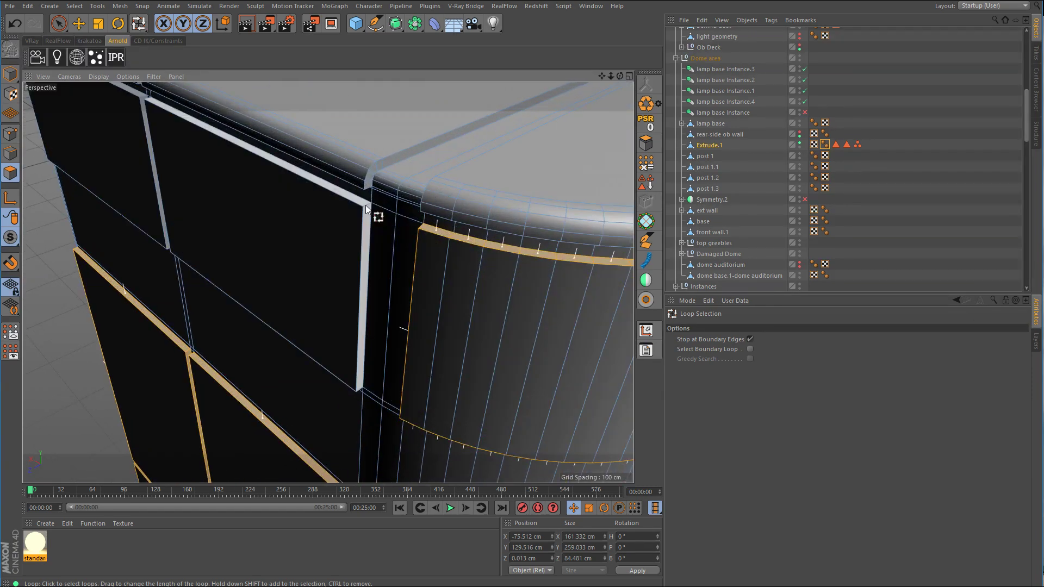
shift+click(365, 205)
alt+middle_drag(245, 181, 489, 334)
alt+right_drag(393, 259, 424, 262)
alt+drag(424, 262, 383, 269)
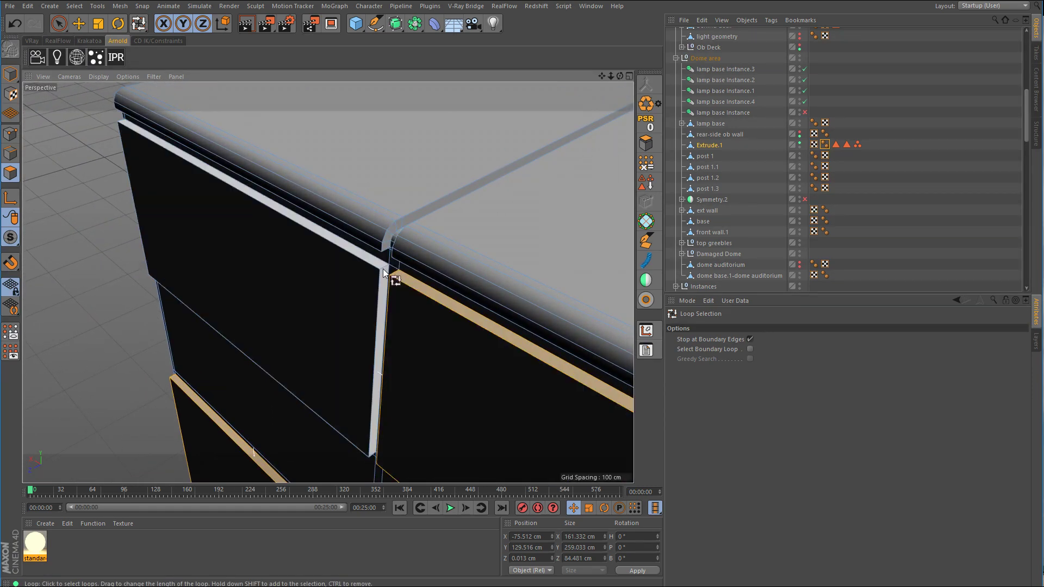
shift+click(383, 269)
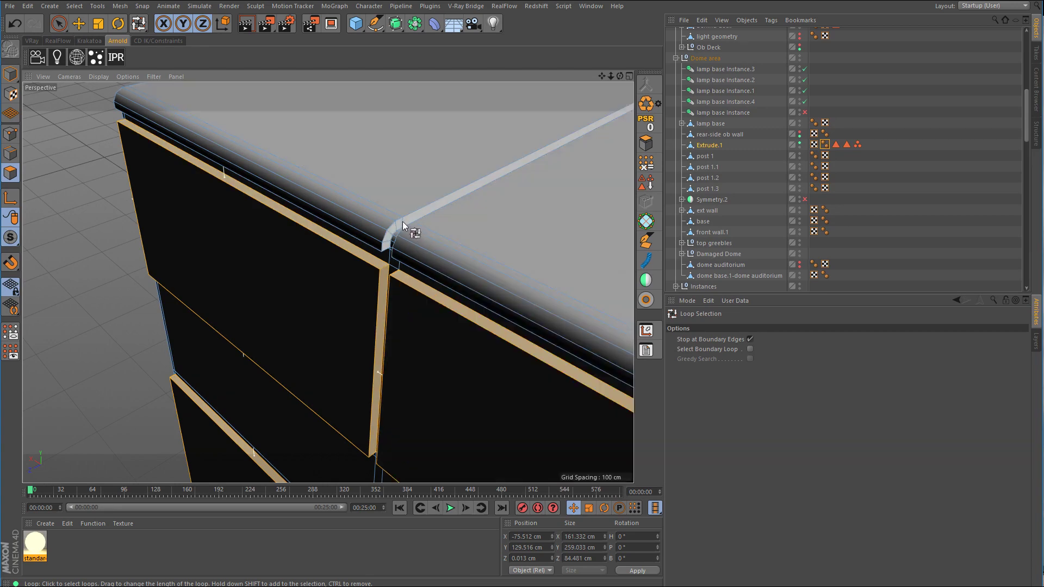
Step: Add the wall loops of the outer, middle and rounded-end top panels to the polygon selection
shift+click(402, 221)
alt+right_drag(440, 272, 408, 266)
alt+middle_drag(554, 321, 384, 278)
alt+right_drag(385, 279, 404, 286)
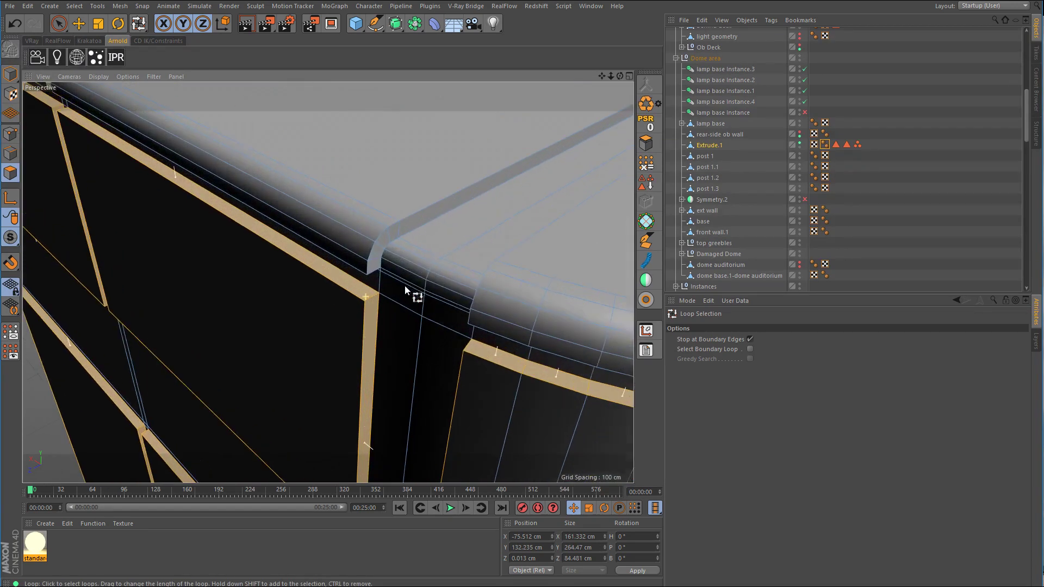
mouse_move(404, 285)
alt+mouse_down()
mouse_move(380, 259)
mouse_move(399, 289)
mouse_move(208, 276)
mouse_move(420, 275)
alt+mouse_up()
shift+click(379, 256)
alt+right_drag(420, 275, 354, 285)
alt+drag(354, 286, 239, 268)
scroll(239, 266, up, 6)
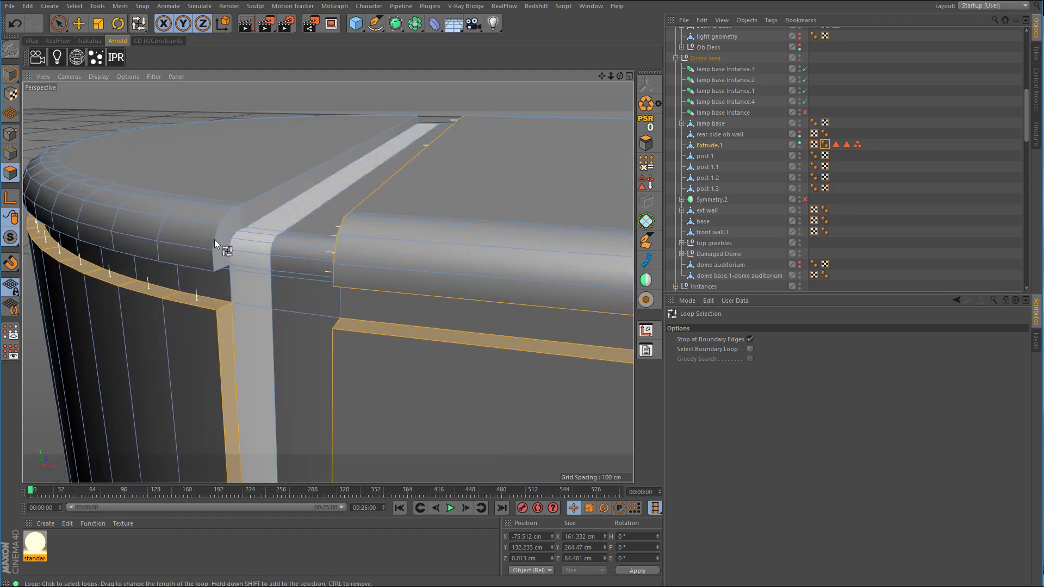
shift+click(226, 249)
scroll(339, 244, down, 6)
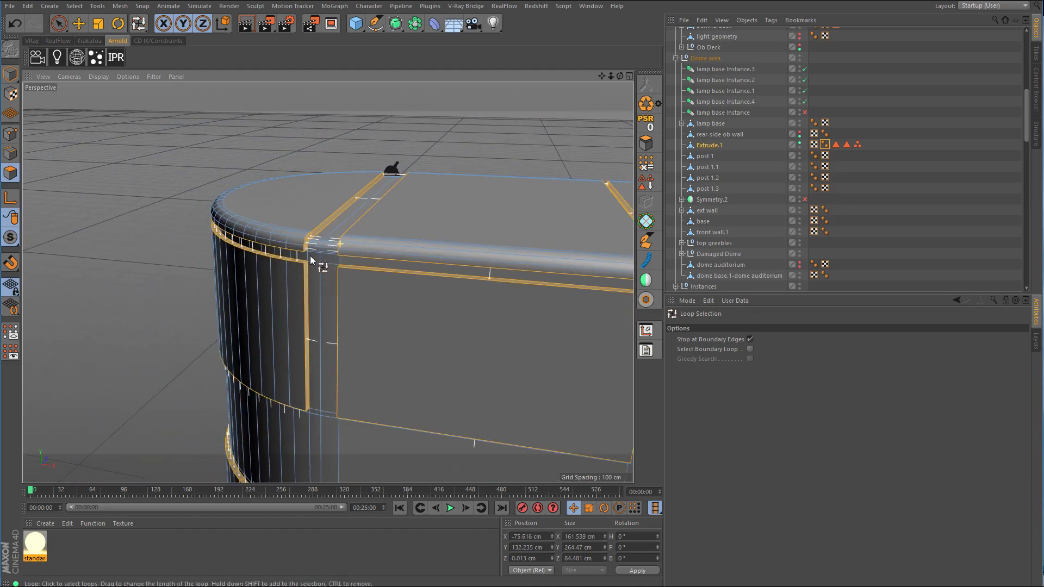
alt+drag(310, 256, 435, 192)
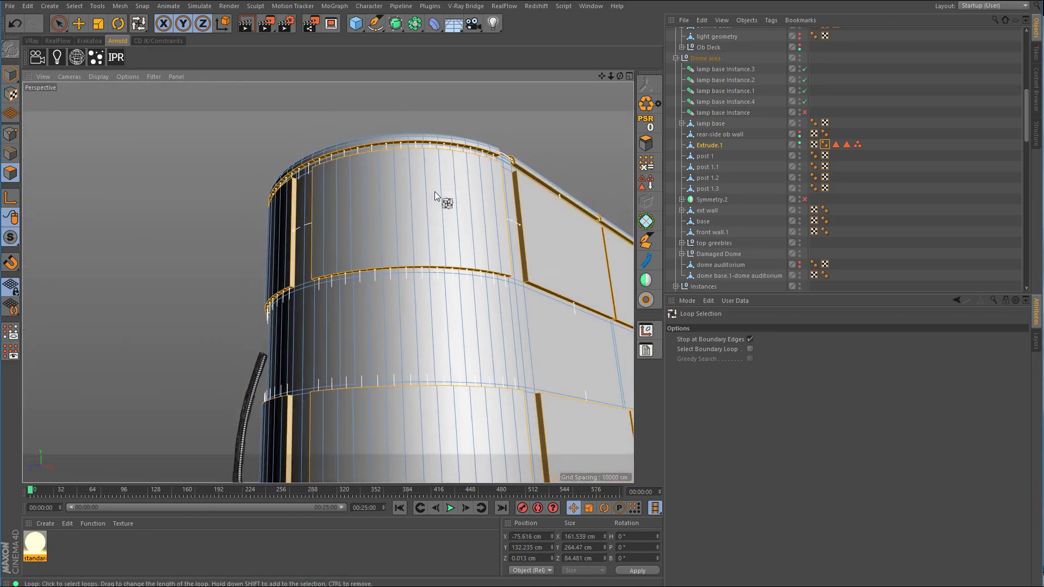
Step: Convert the polygon selection to edges and deselect the bend's cross edges on the top-panel walls facing the rounded end, on the first straight side
click(12, 155)
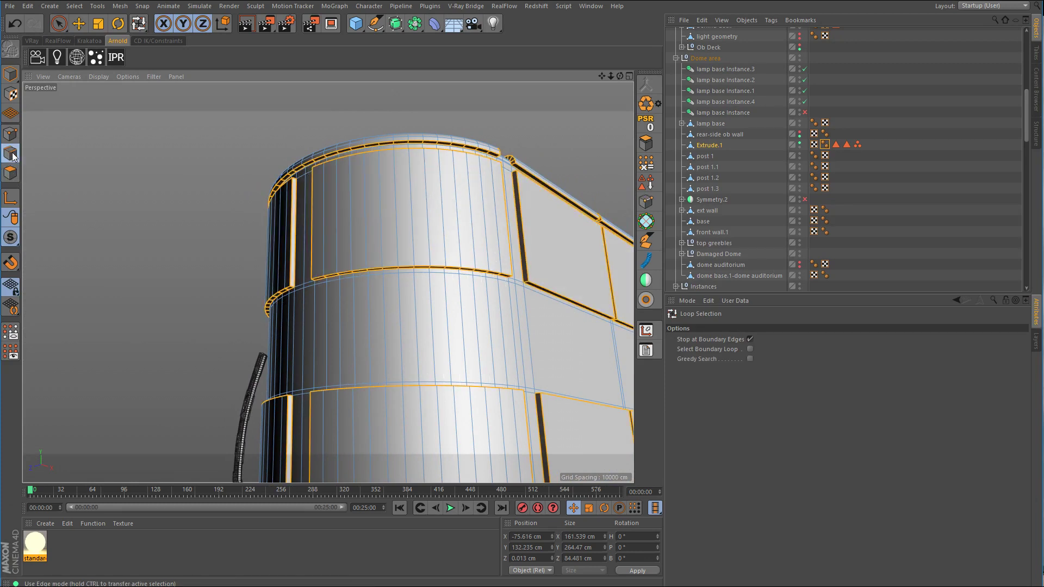
click(60, 25)
alt+drag(571, 210, 334, 295)
alt+right_drag(346, 321, 370, 307)
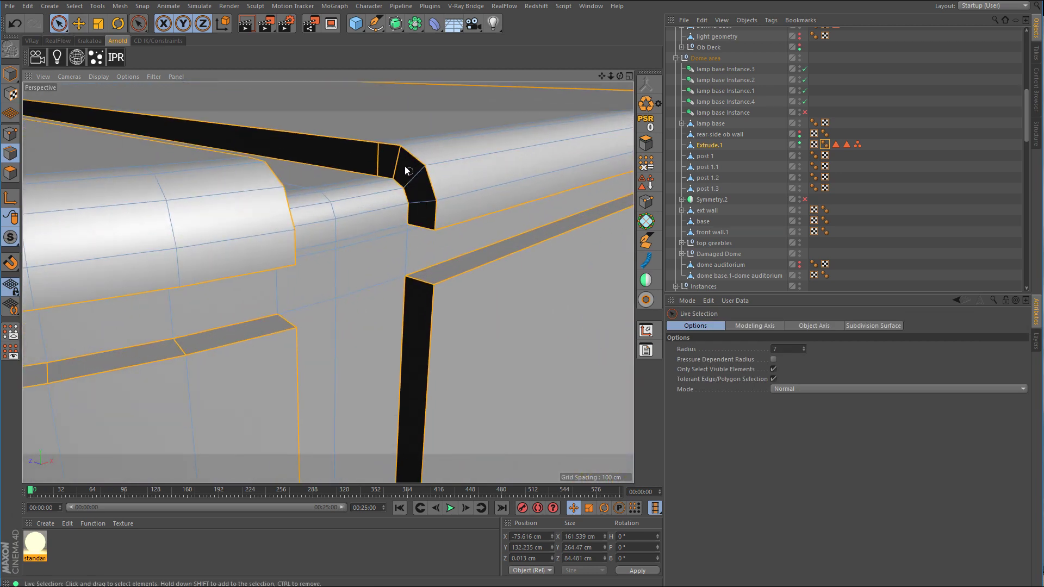
alt+drag(474, 152, 451, 202)
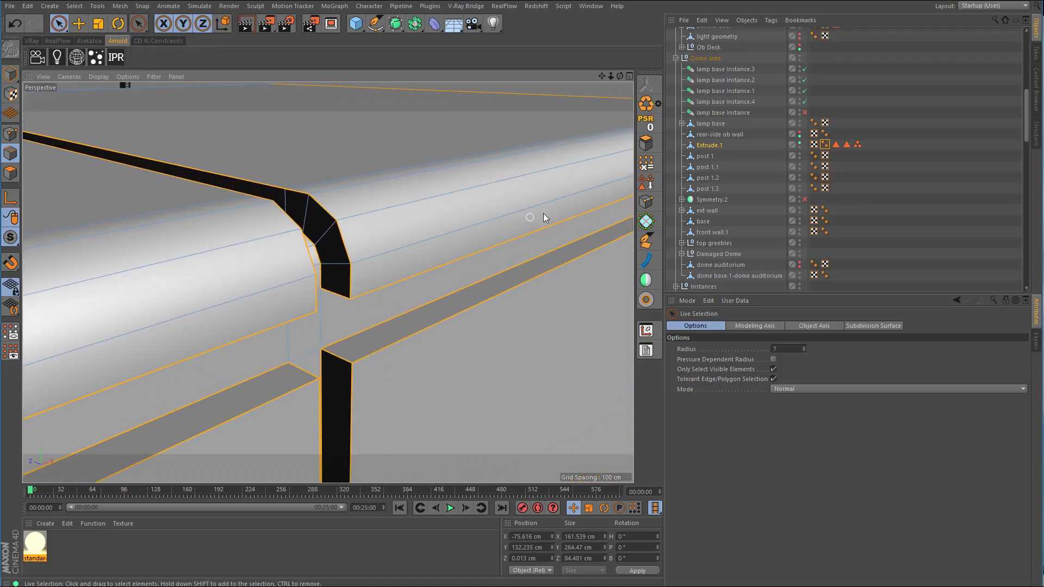
Step: Deselect the short cross edges around both bends of the top panel's wall at the open end
alt+drag(544, 213, 303, 289)
scroll(334, 270, up, 3)
scroll(354, 248, up, 2)
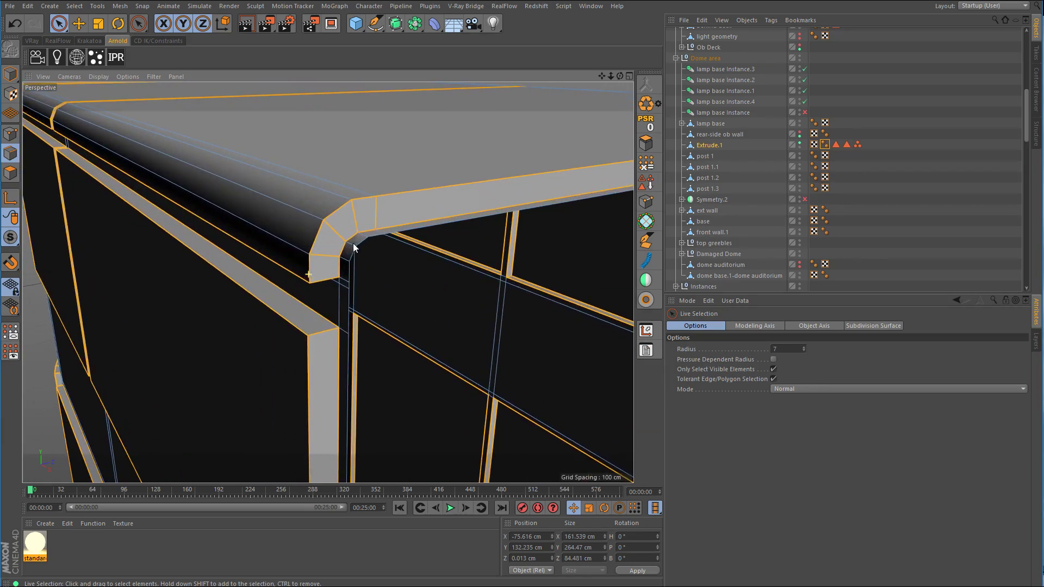
alt+drag(542, 222, 385, 251)
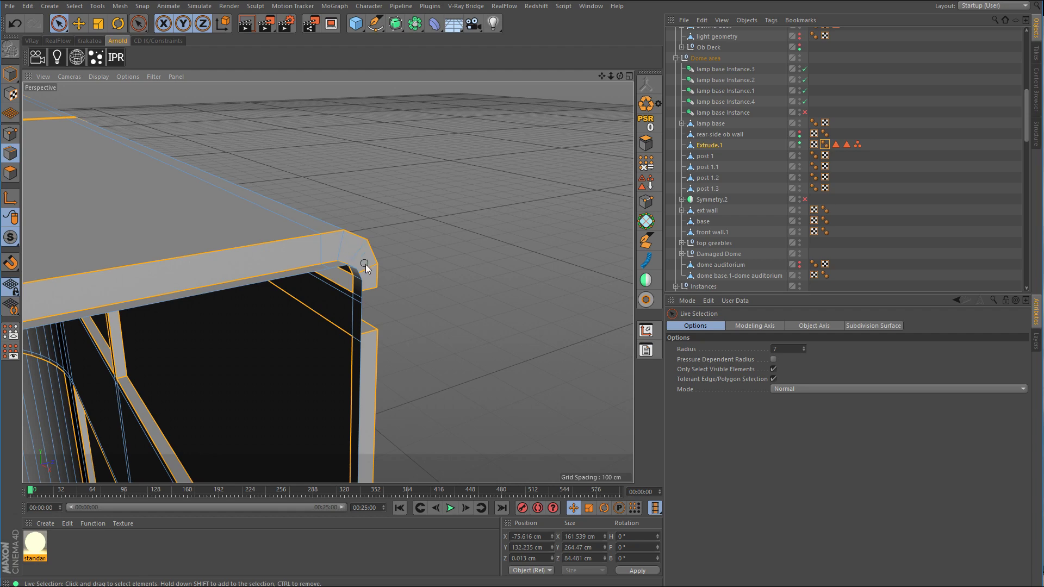
scroll(425, 273, down, 5)
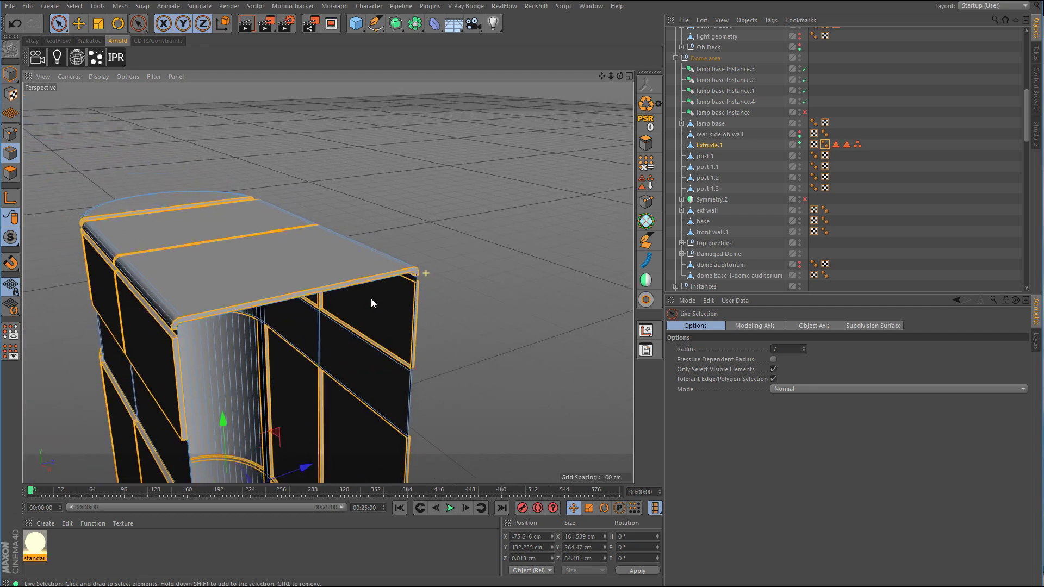
Step: Deselect the bend's cross edges on the first straight side where the middle and rounded-end top panels' seam walls face the open end
scroll(381, 288, up, 2)
alt+drag(348, 324, 393, 241)
alt+drag(276, 233, 141, 233)
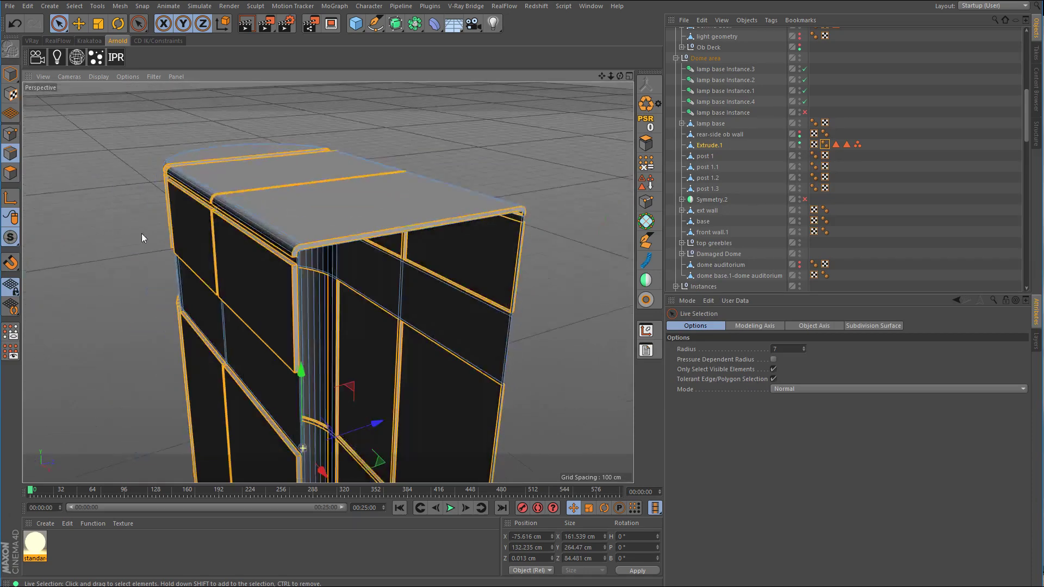
scroll(282, 193, up, 4)
alt+drag(281, 194, 429, 243)
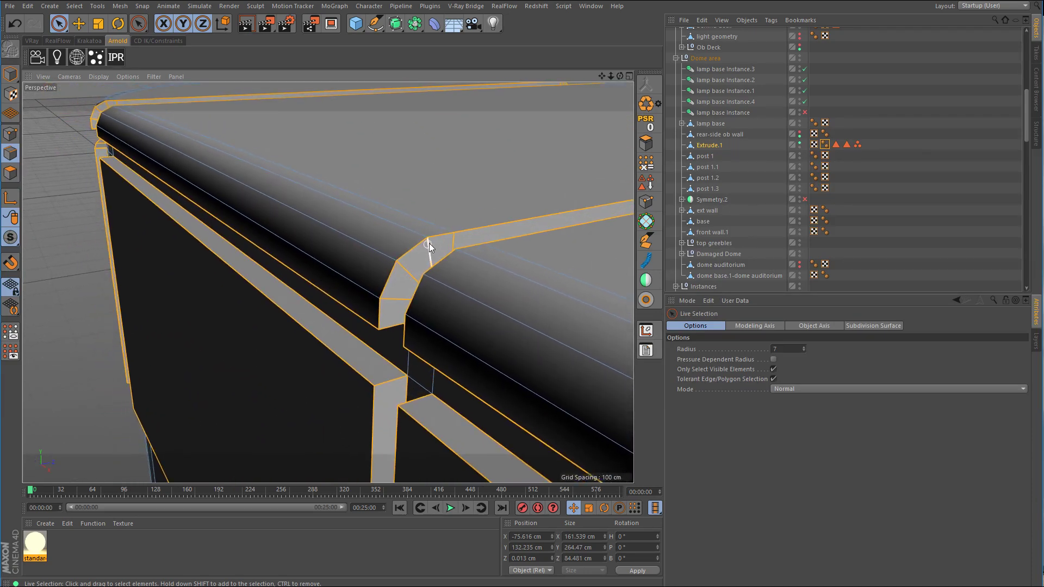
alt+drag(269, 246, 200, 254)
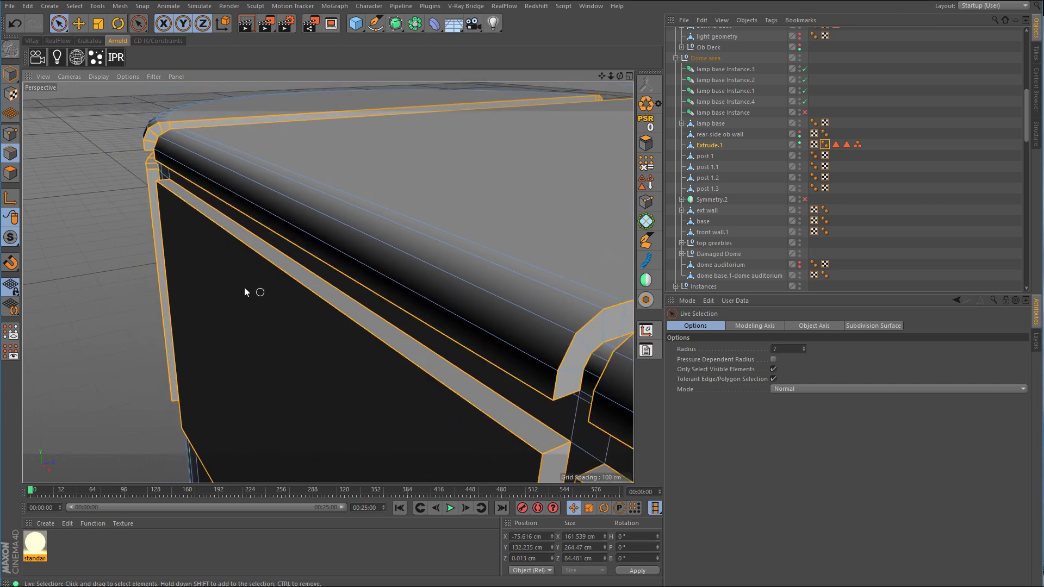
alt+drag(243, 287, 298, 258)
scroll(299, 258, up, 4)
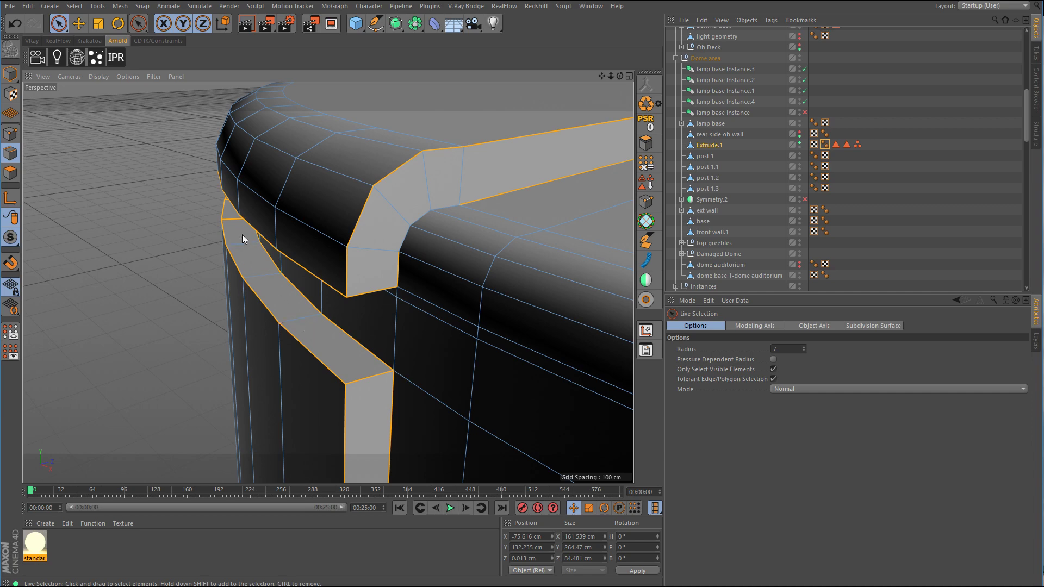
Step: Deselect the bend's cross edges on the opposite straight side where the top panels' seam walls face the rounded end
scroll(242, 233, down, 4)
alt+drag(316, 294, 435, 296)
scroll(501, 330, up, 3)
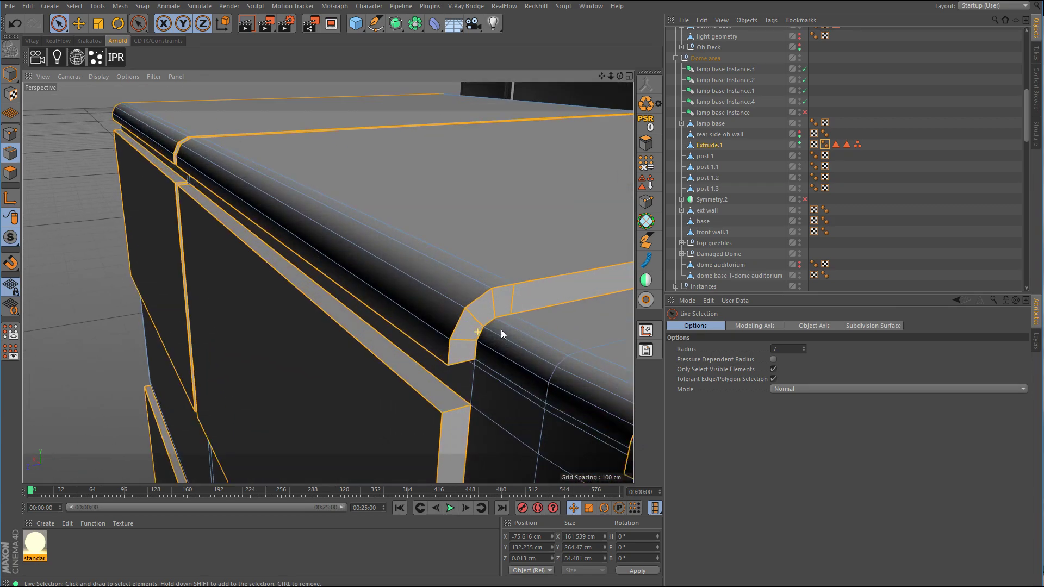
scroll(500, 330, up, 1)
alt+middle_drag(264, 212, 387, 266)
scroll(375, 231, up, 3)
alt+middle_drag(380, 222, 392, 238)
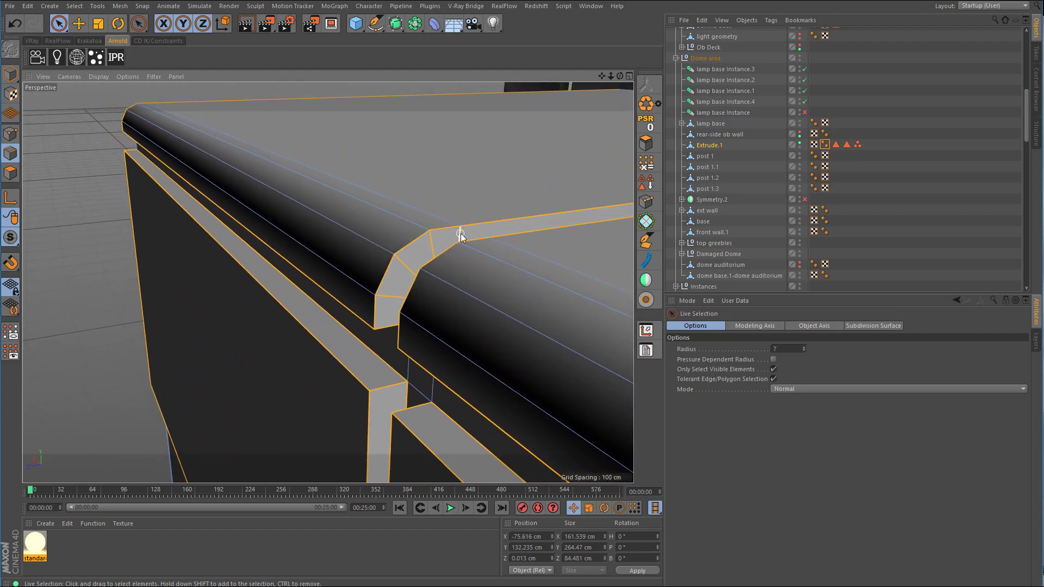
Step: Deselect the bend's cross edges on the top panels' seam walls facing the open end, including the rounded-end panel's wall
scroll(397, 301, down, 5)
alt+drag(348, 292, 564, 327)
alt+middle_drag(564, 327, 425, 329)
scroll(489, 315, up, 6)
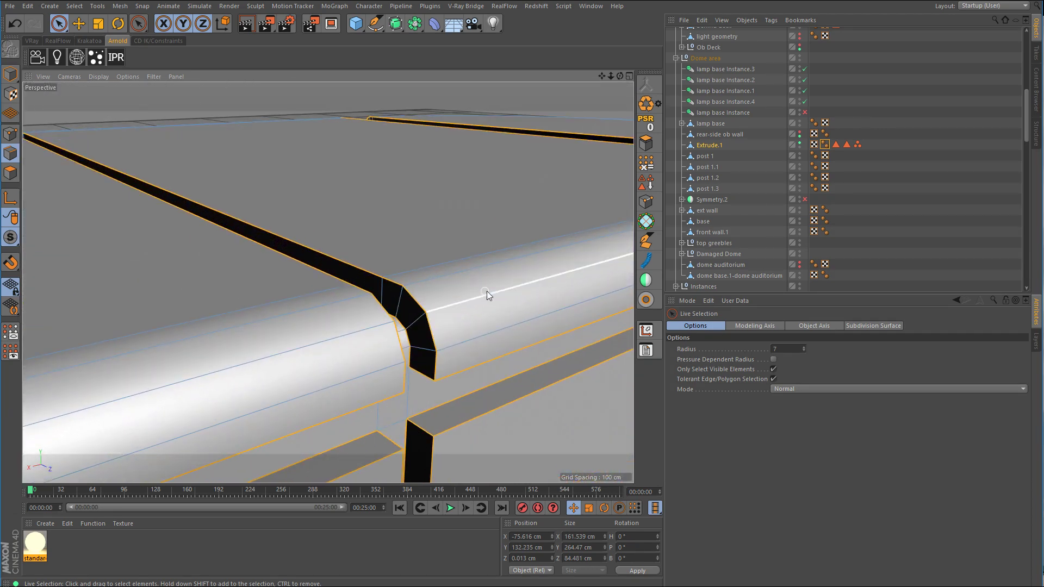
scroll(487, 291, down, 6)
alt+drag(562, 269, 418, 283)
scroll(512, 269, up, 6)
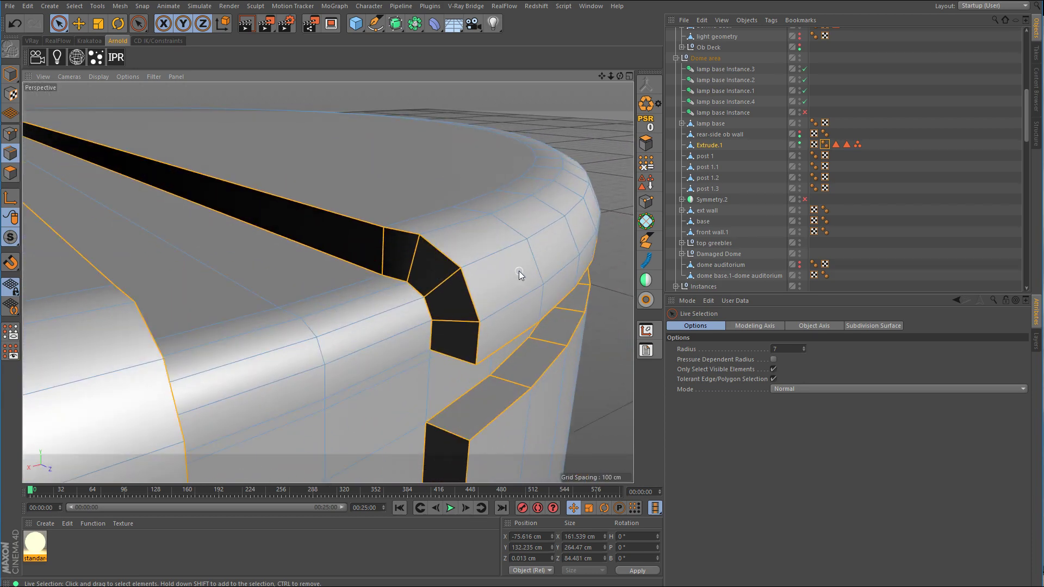
ctrl+drag(454, 333, 392, 253)
Step: Deselect the short cross edges along the top walls of the uppermost raised side panels around the rounded end
alt+drag(570, 314, 550, 319)
scroll(550, 320, down, 5)
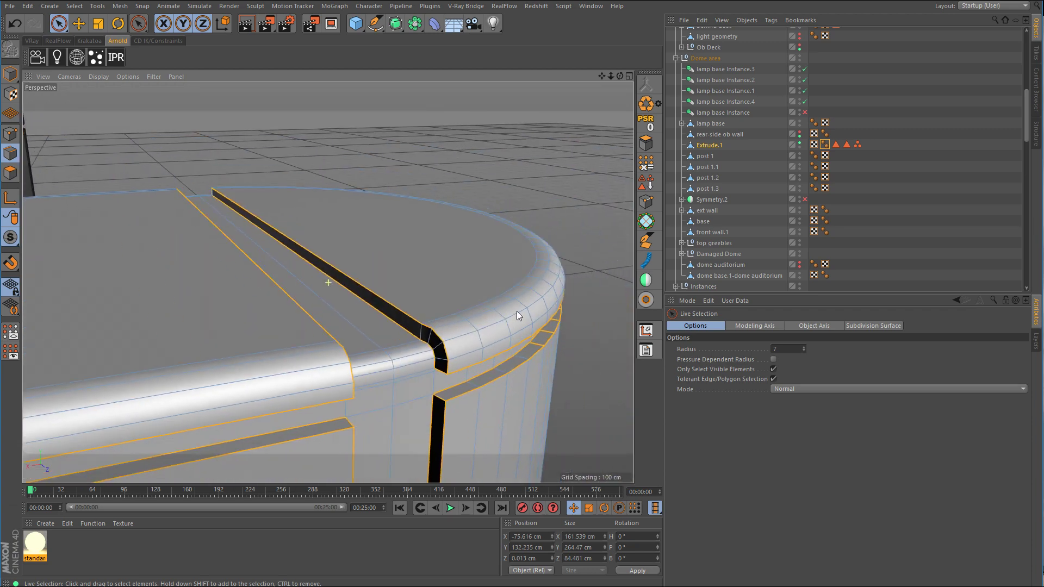
alt+middle_drag(517, 311, 435, 333)
alt+drag(435, 332, 455, 333)
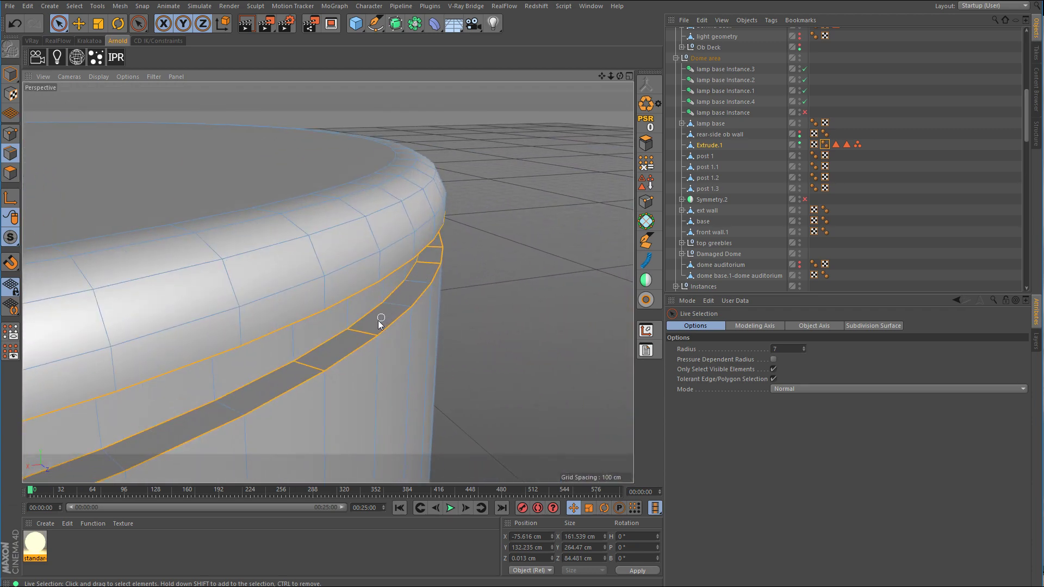
alt+drag(437, 253, 371, 273)
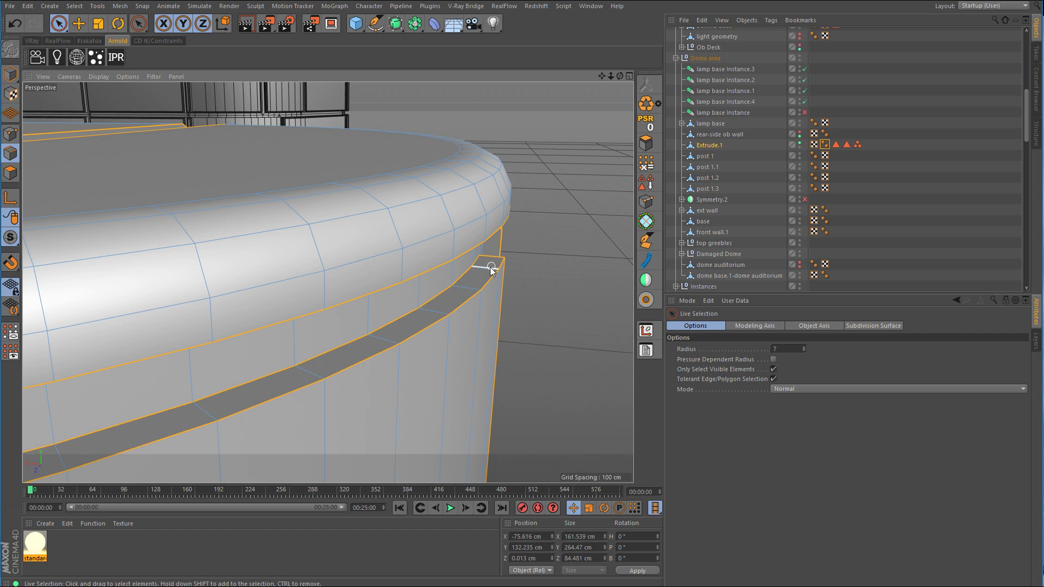
alt+drag(490, 268, 405, 256)
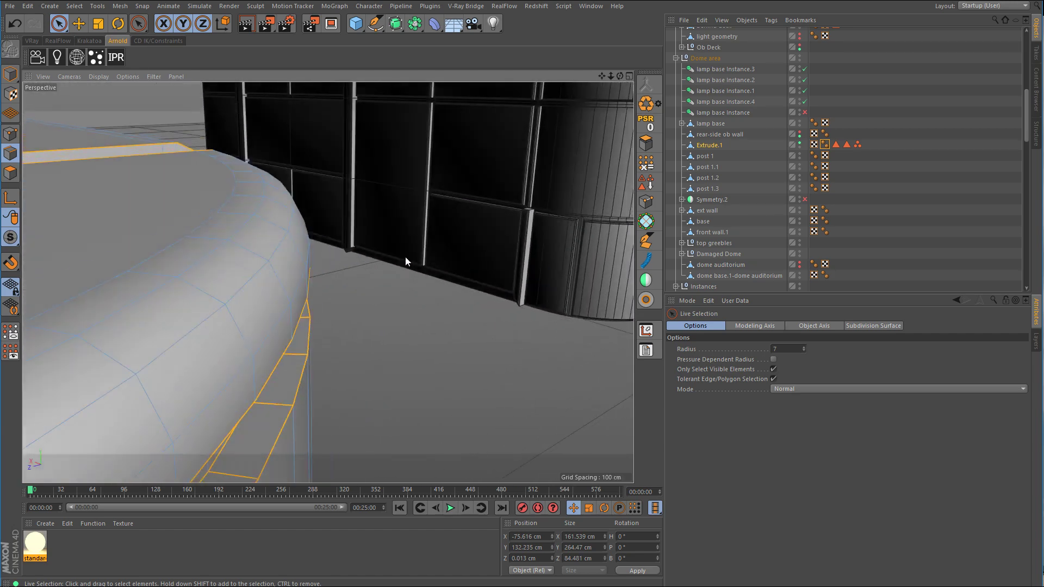
alt+drag(296, 357, 318, 307)
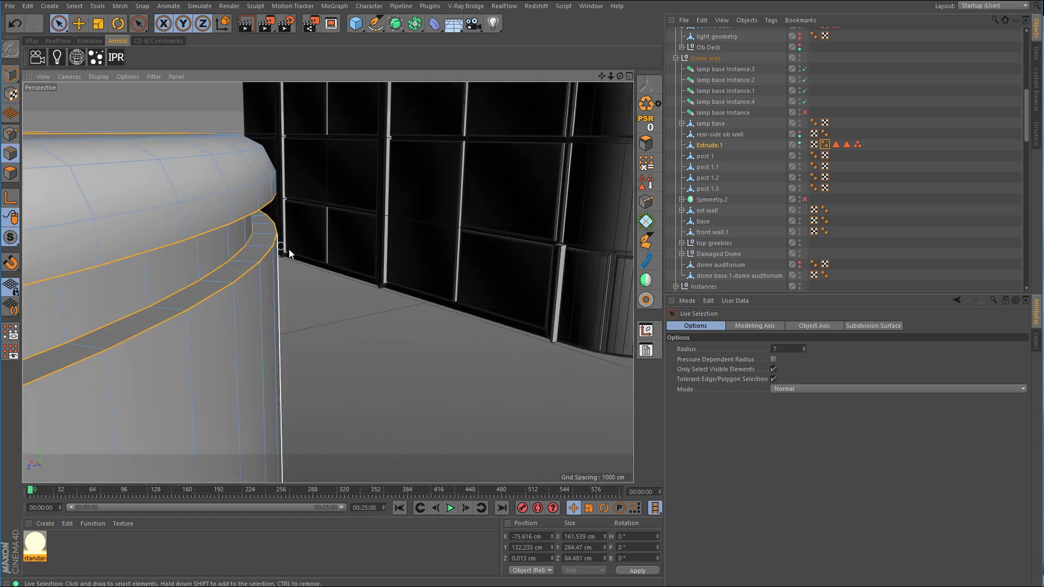
alt+drag(288, 249, 314, 288)
Step: Deselect the cross edges on the underside wall of the rounded-end top panel, working from one straight side around the curve
alt+drag(298, 342, 434, 246)
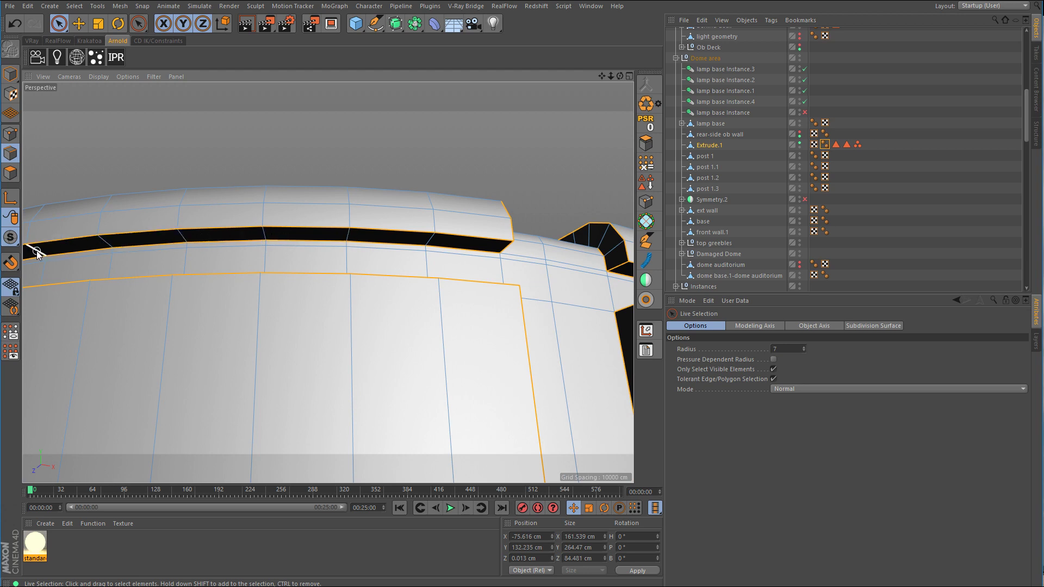
alt+drag(37, 253, 381, 282)
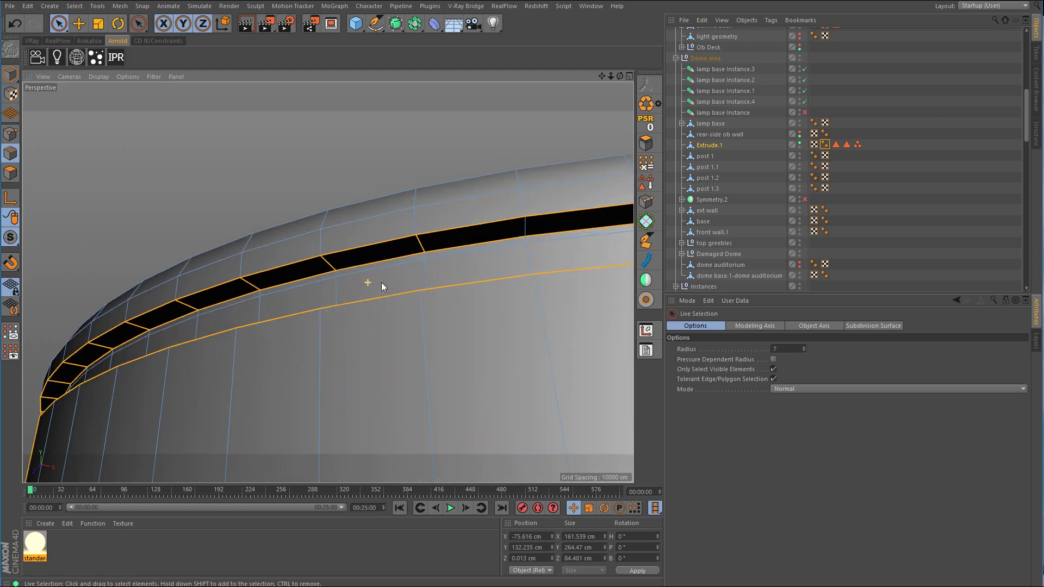
alt+right_drag(380, 283, 517, 188)
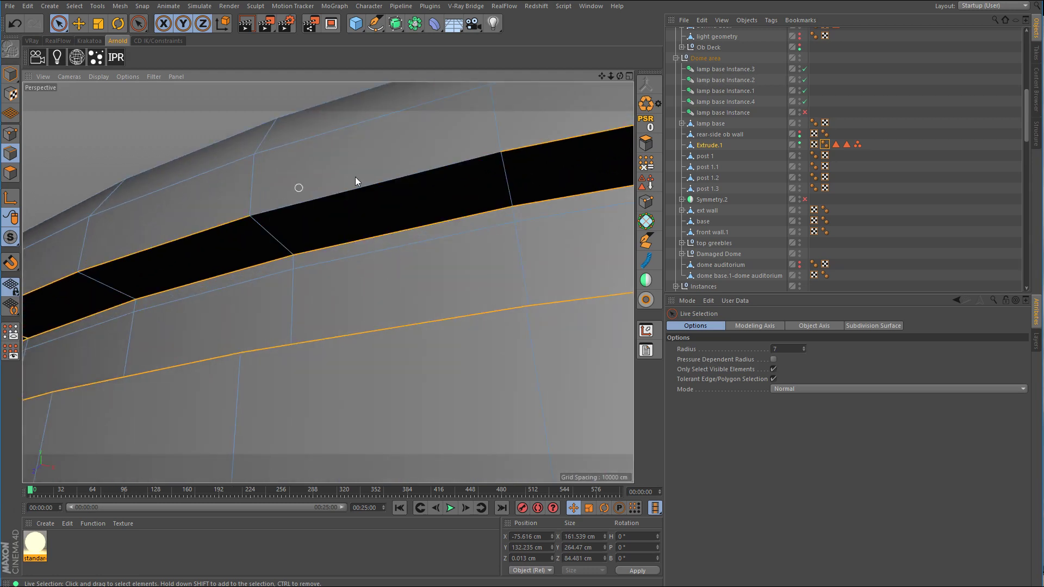
scroll(395, 187, down, 5)
scroll(392, 186, up, 5)
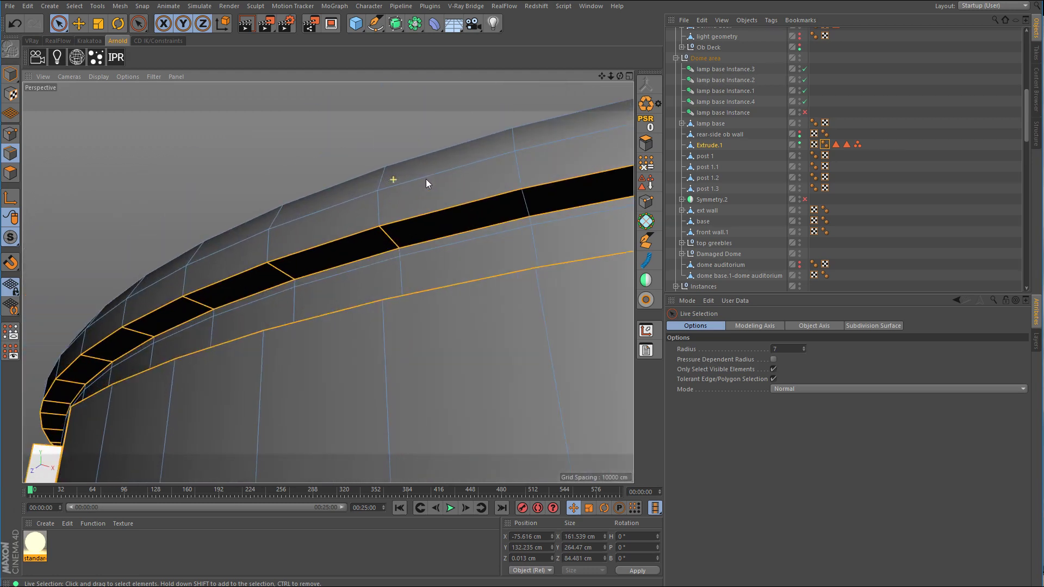
mouse_move(216, 299)
ctrl+mouse_down()
mouse_move(87, 368)
mouse_move(54, 405)
mouse_move(48, 435)
ctrl+mouse_up()
alt+right_drag(164, 382, 142, 385)
alt+drag(146, 387, 200, 389)
Step: Deselect the remaining cross edges on the rounded-end top panel's underside wall, up to the seam on the opposite straight side
alt+right_drag(428, 314, 489, 302)
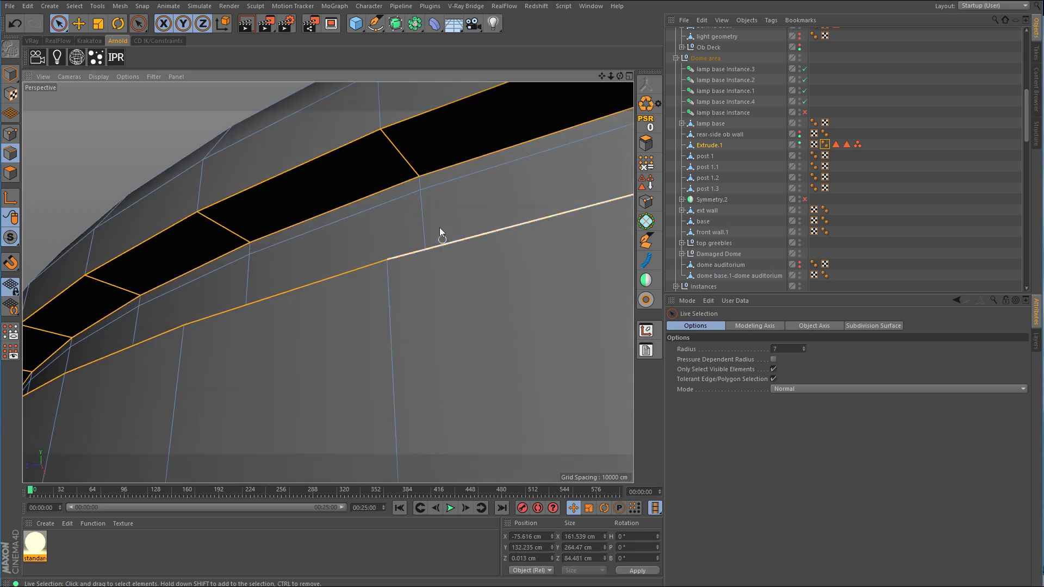
mouse_move(409, 157)
ctrl+mouse_down()
mouse_move(336, 174)
mouse_move(47, 331)
ctrl+mouse_up()
mouse_move(158, 312)
alt+mouse_down()
mouse_move(469, 249)
mouse_move(312, 298)
alt+mouse_up()
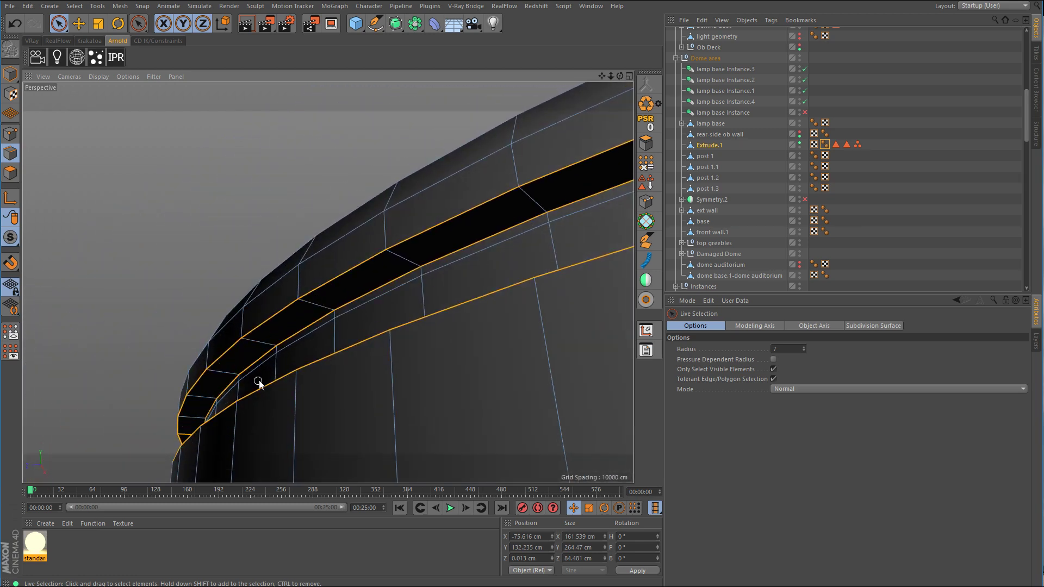
alt+drag(256, 379, 531, 376)
alt+right_drag(531, 371, 541, 369)
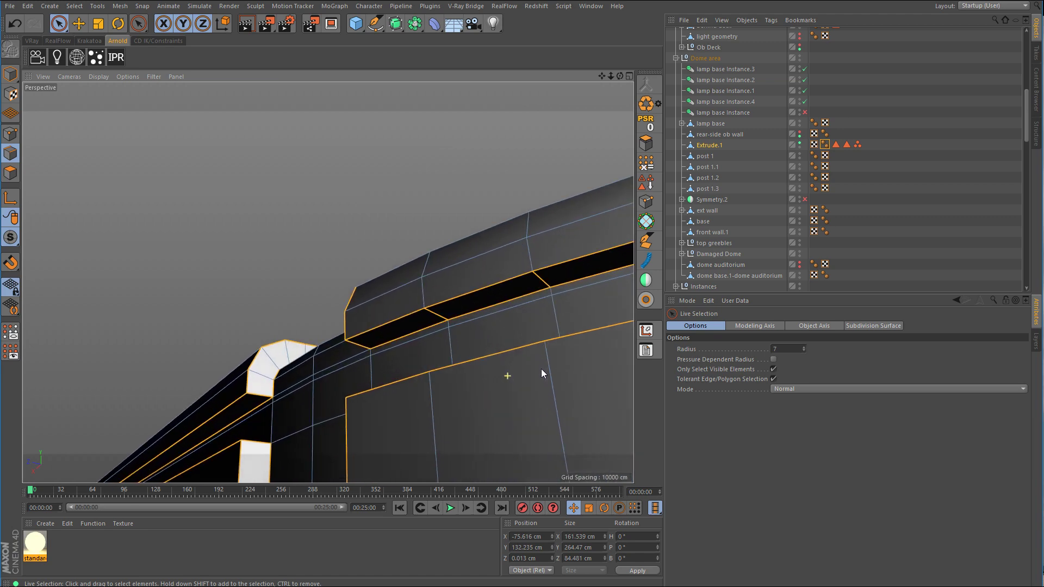
ctrl+drag(543, 279, 421, 320)
alt+right_drag(388, 312, 375, 319)
alt+drag(455, 342, 465, 374)
Step: Deselect the cross edges along the bottom walls of the uppermost raised side panels around the rounded end
alt+middle_drag(465, 373, 413, 216)
alt+drag(564, 290, 486, 221)
alt+right_drag(486, 221, 496, 299)
alt+drag(496, 299, 485, 248)
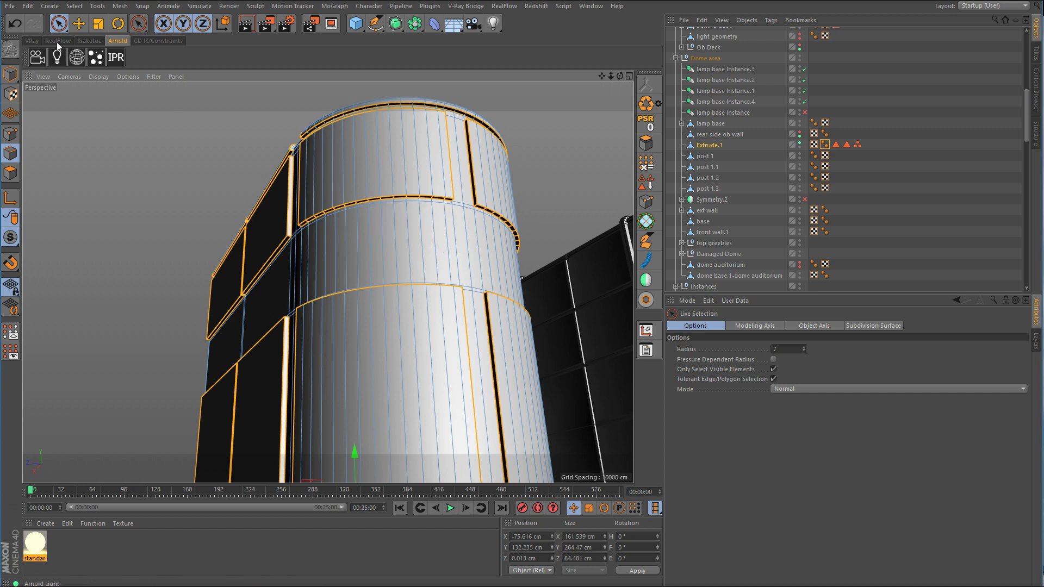
alt+right_drag(316, 187, 354, 214)
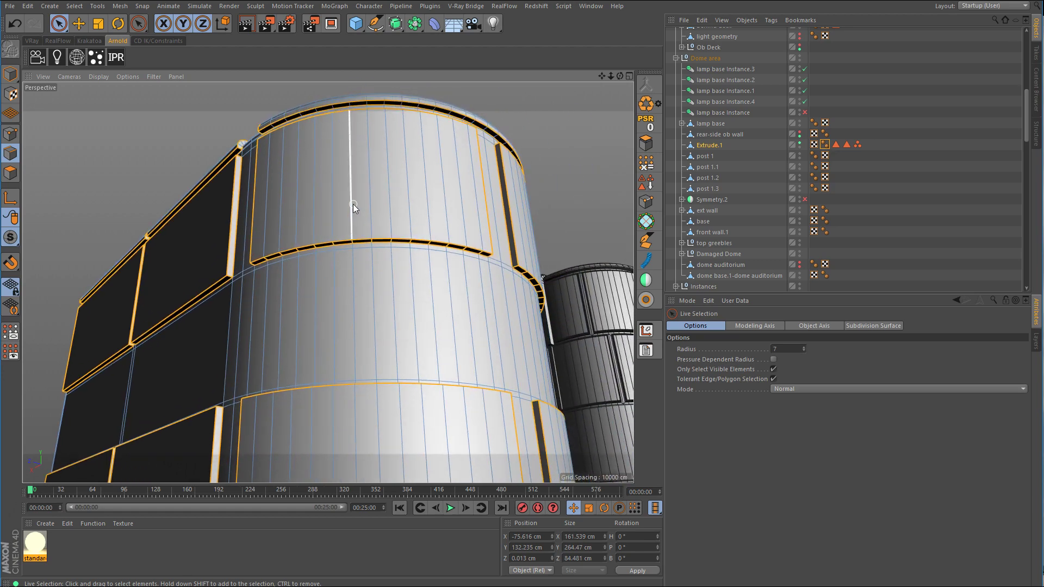
mouse_move(253, 265)
ctrl+mouse_down()
mouse_move(406, 242)
mouse_move(487, 254)
ctrl+mouse_up()
ctrl+click(387, 236)
alt+drag(340, 222, 502, 263)
ctrl+click(453, 268)
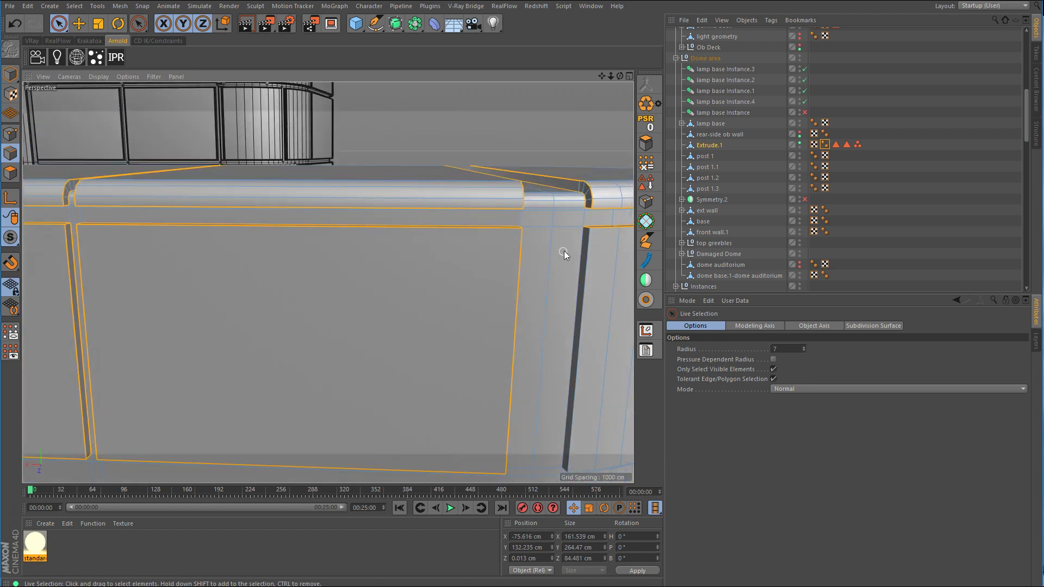
Step: Add the wall border loops of the uppermost rounded-end side panel back to the edge selection with Loop Selection
alt+drag(612, 232, 417, 324)
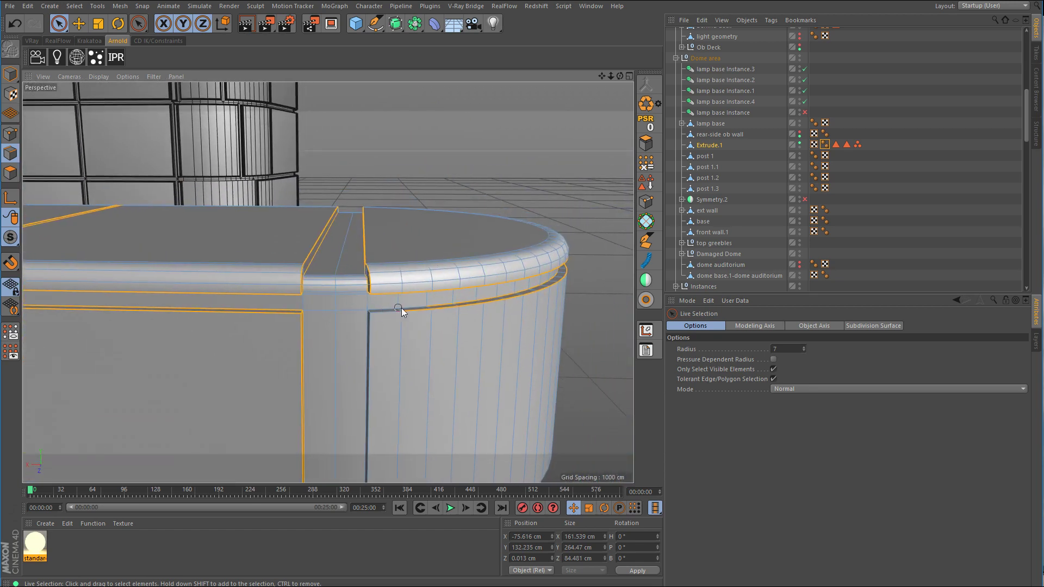
alt+drag(565, 275, 358, 253)
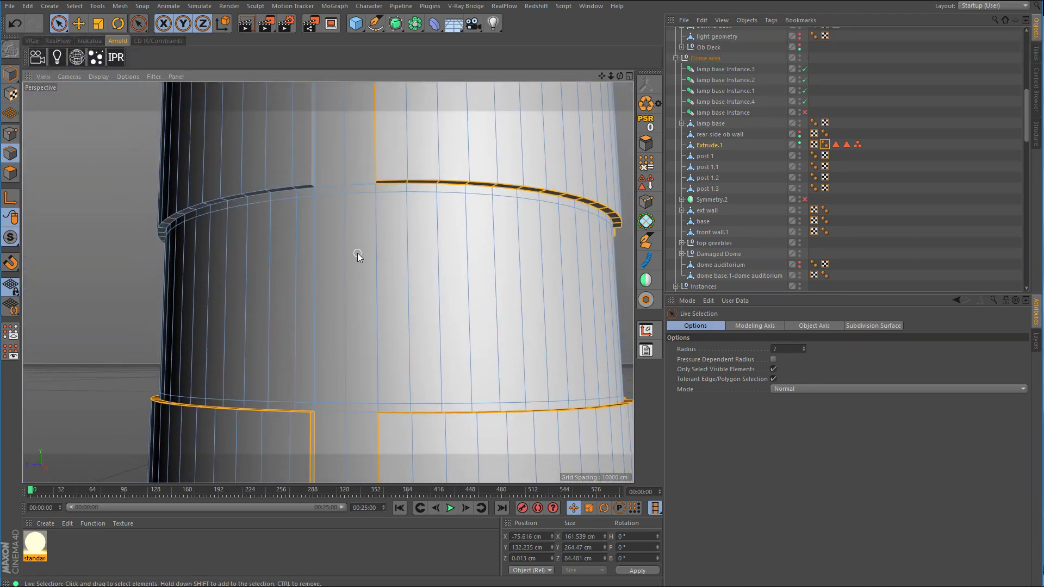
key(u)
key(l)
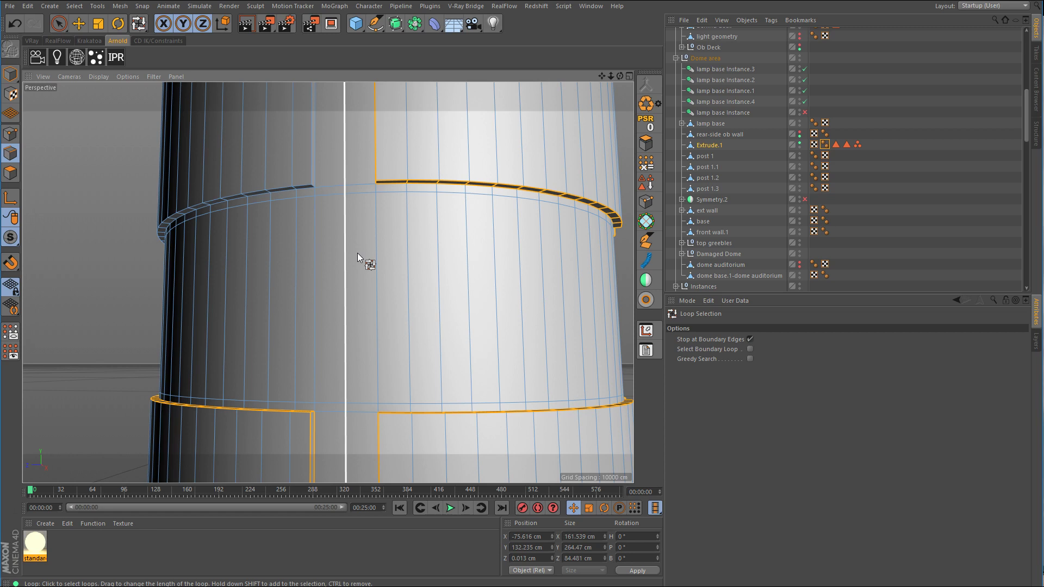
shift+click(302, 185)
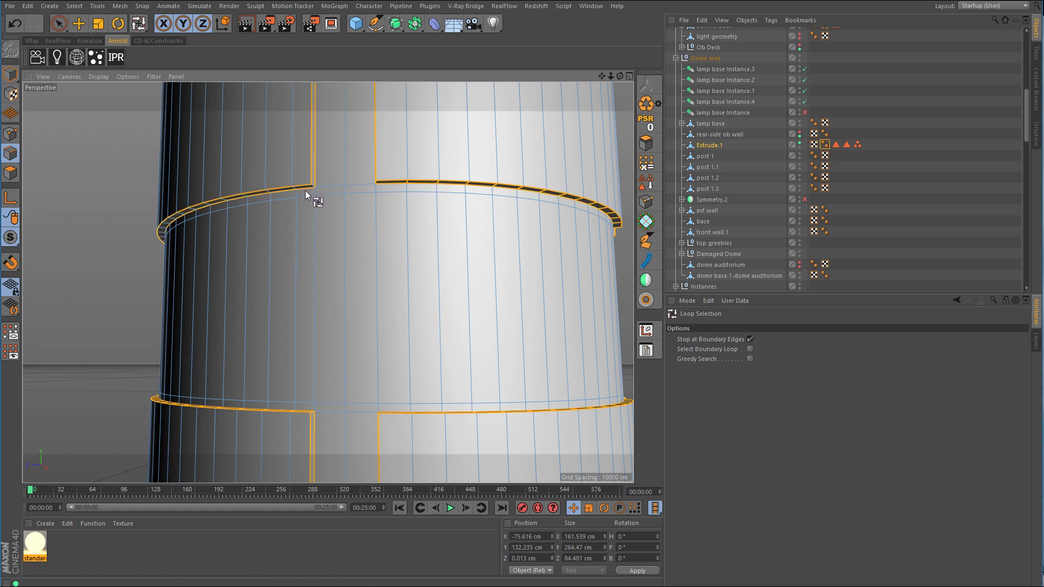
mouse_move(361, 215)
alt+mouse_down()
mouse_move(345, 164)
mouse_move(343, 211)
alt+mouse_up()
Step: Deselect the short corner edges on the walls of the uppermost rounded-end side panels with Live Selection
click(58, 23)
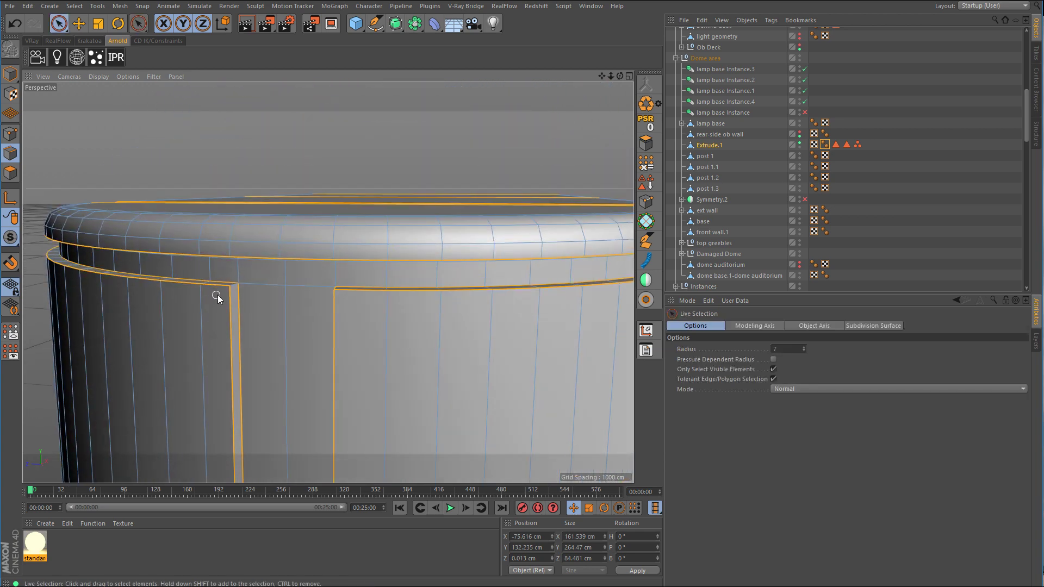
alt+right_drag(251, 329, 262, 309)
alt+drag(263, 309, 263, 282)
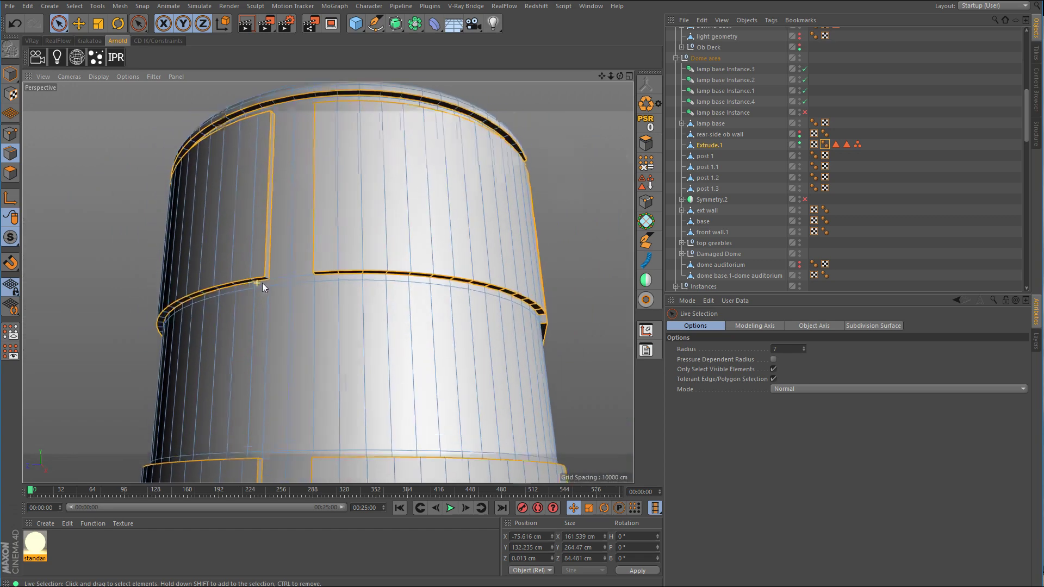
alt+right_drag(258, 283, 295, 280)
alt+drag(278, 266, 396, 275)
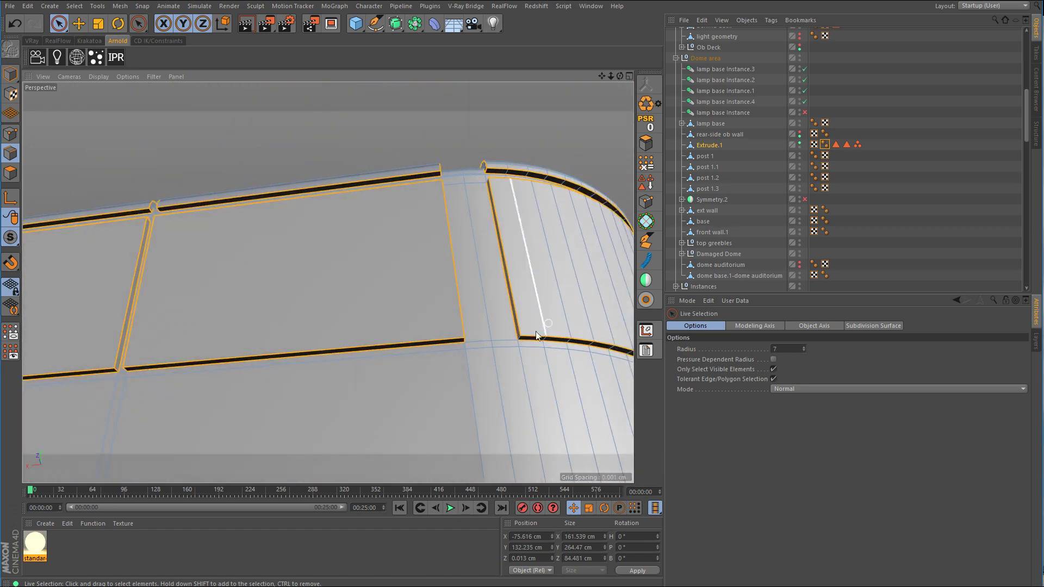
scroll(547, 338, up, 5)
alt+right_drag(547, 338, 547, 327)
alt+right_drag(524, 247, 379, 272)
alt+drag(472, 304, 524, 300)
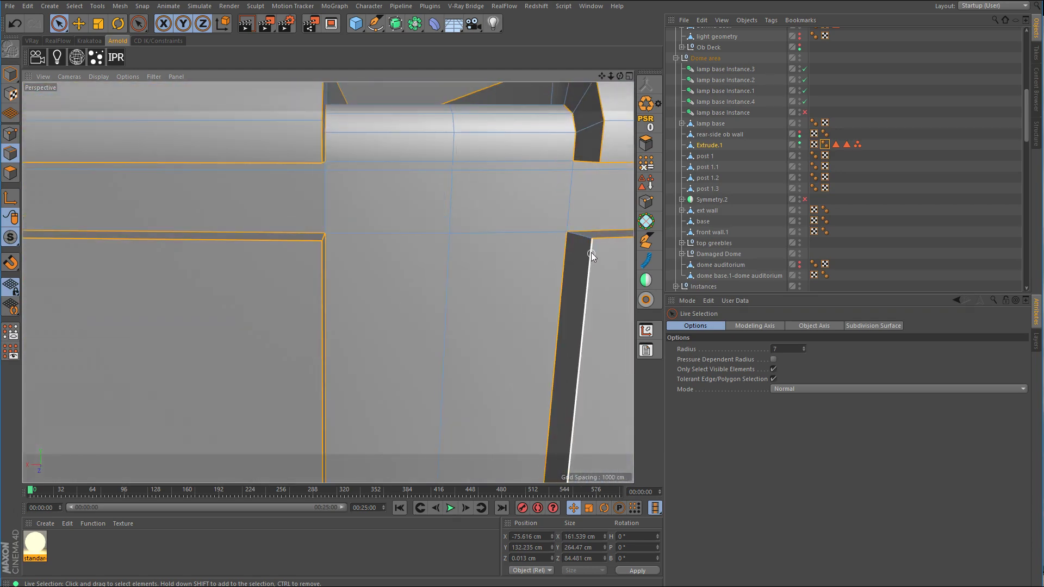
alt+right_drag(559, 289, 514, 322)
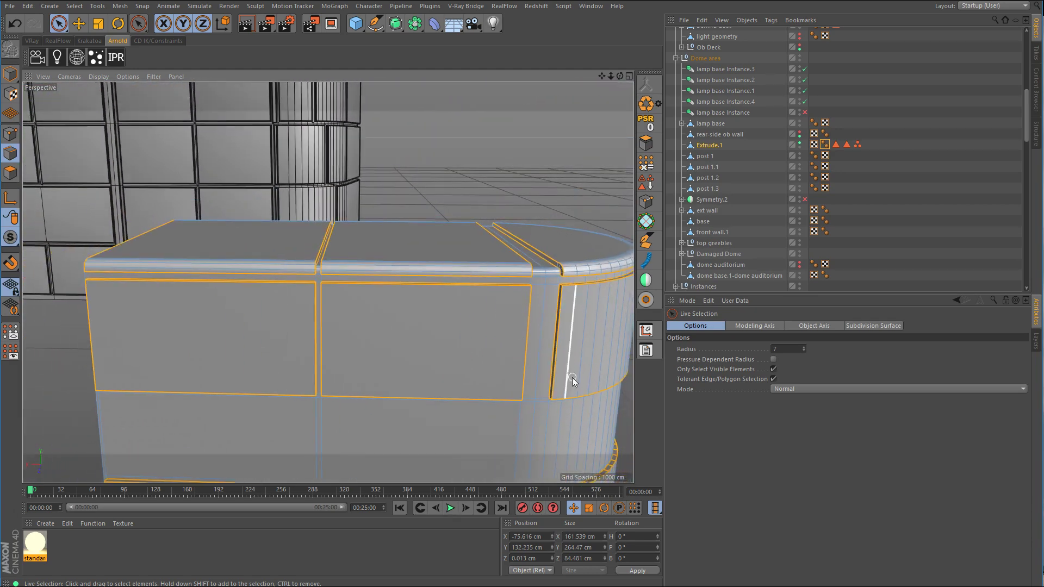
Step: Deselect the cross edges on the top and bottom walls of the middle-row rounded-end panels, starting from one straight side
alt+middle_drag(572, 378, 461, 254)
mouse_move(409, 333)
alt+mouse_down()
mouse_move(424, 341)
mouse_move(418, 333)
mouse_move(412, 345)
alt+mouse_up()
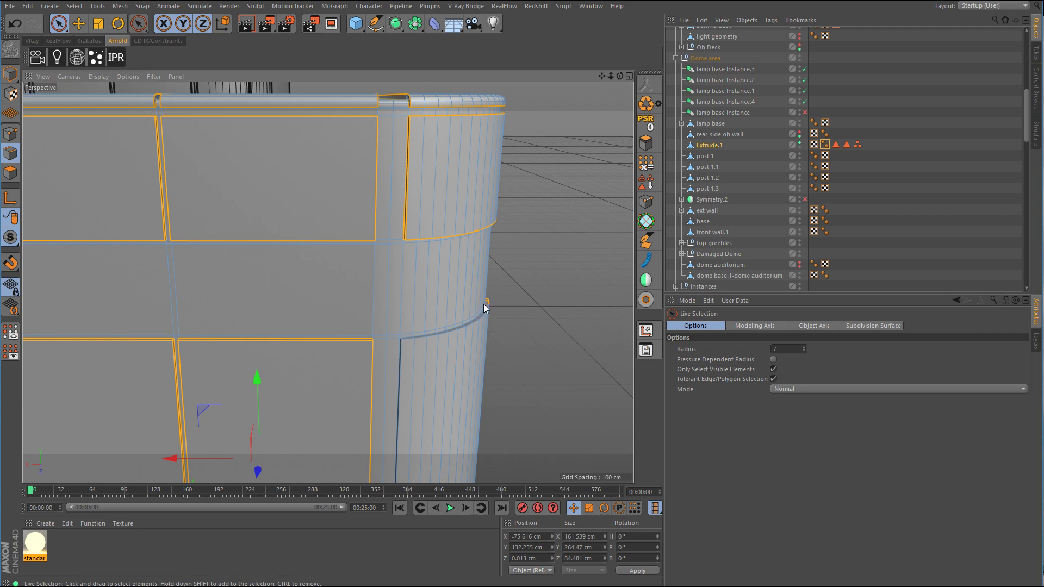
alt+middle_drag(447, 406, 421, 185)
alt+drag(399, 334, 413, 250)
ctrl+drag(364, 342, 359, 341)
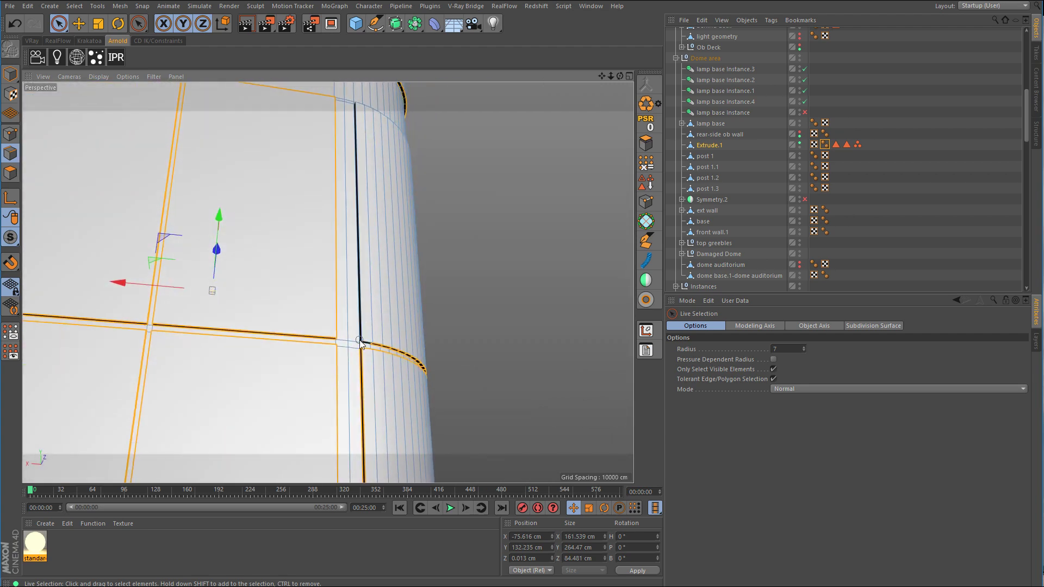
alt+drag(427, 365, 251, 295)
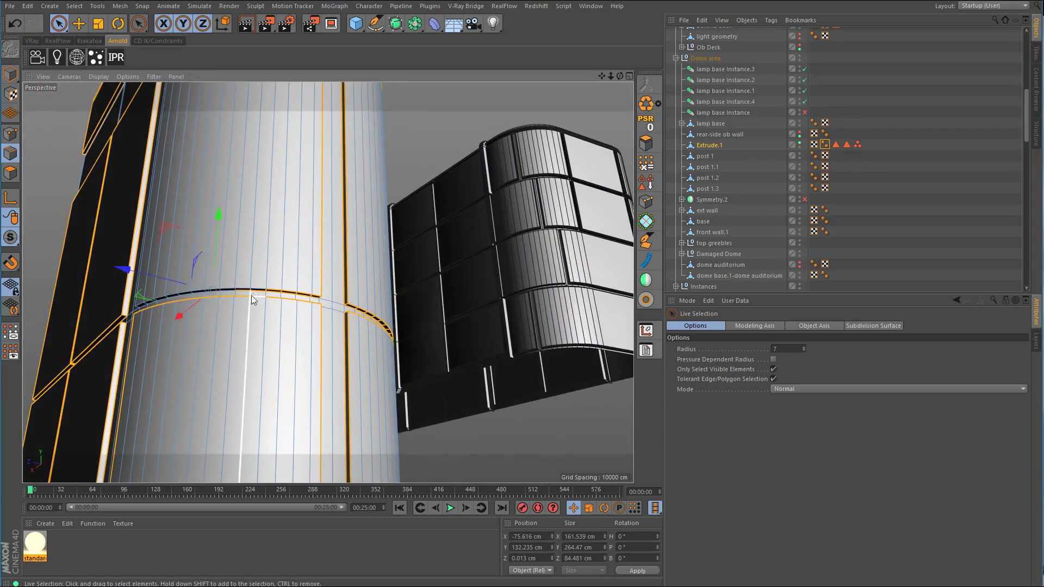
alt+drag(321, 300, 250, 311)
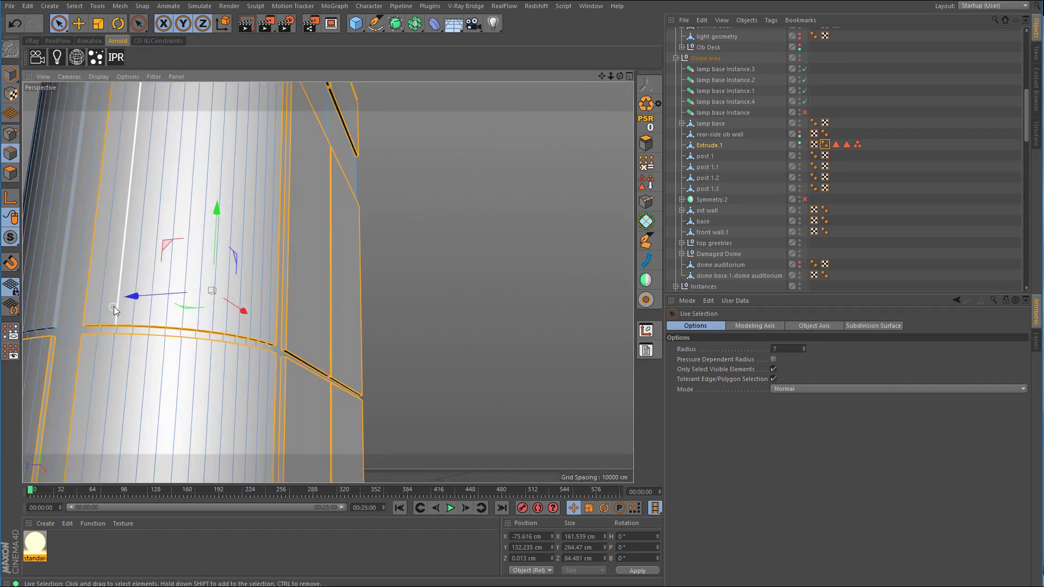
Step: Deselect the remaining cross and corner edges on the middle-row rounded-end panels' walls towards the opposite straight side
alt+drag(158, 233, 397, 296)
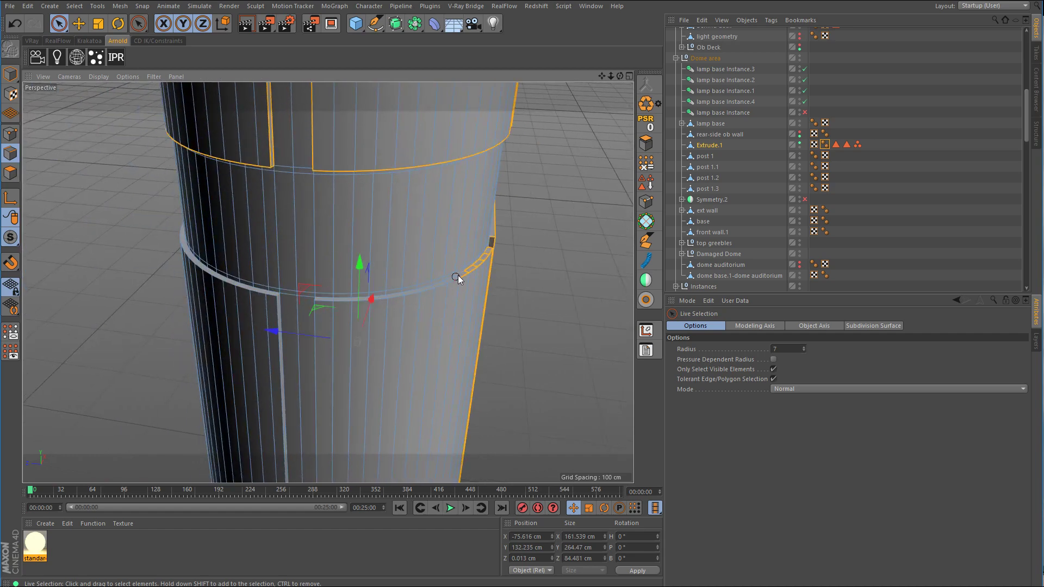
alt+drag(475, 266, 201, 218)
ctrl+click(199, 210)
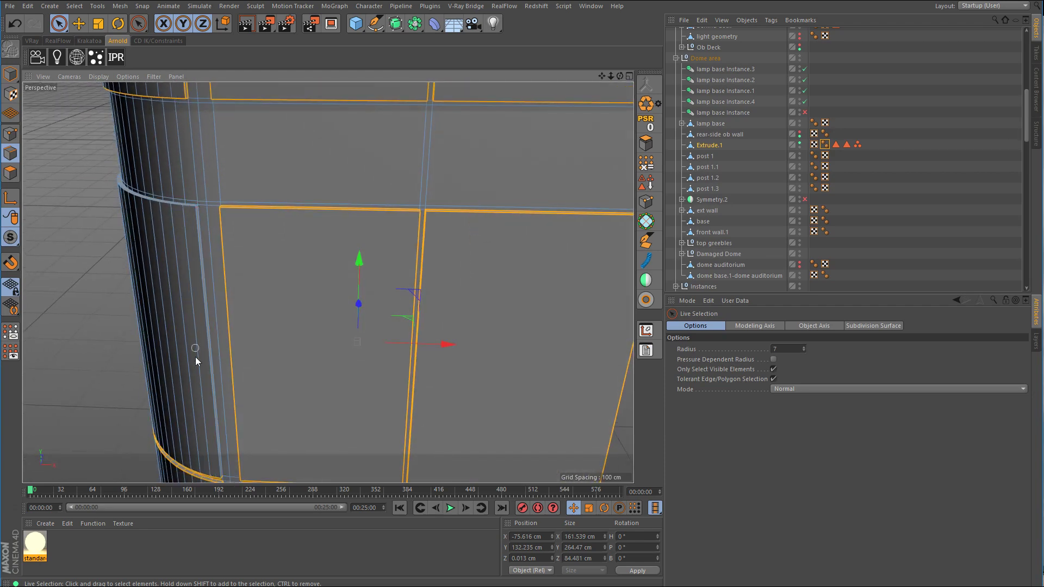
alt+drag(195, 357, 255, 358)
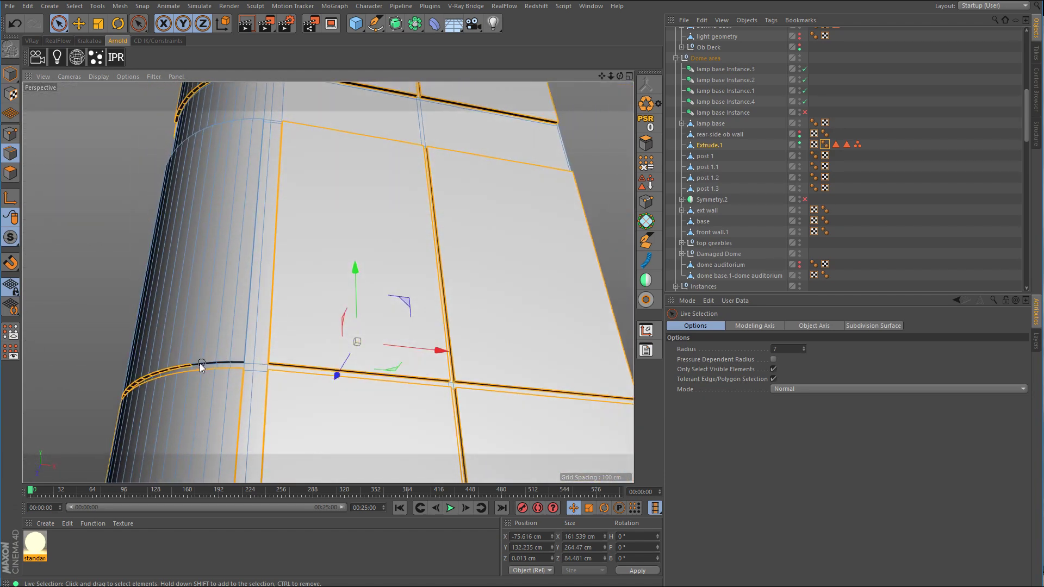
alt+drag(131, 381, 350, 361)
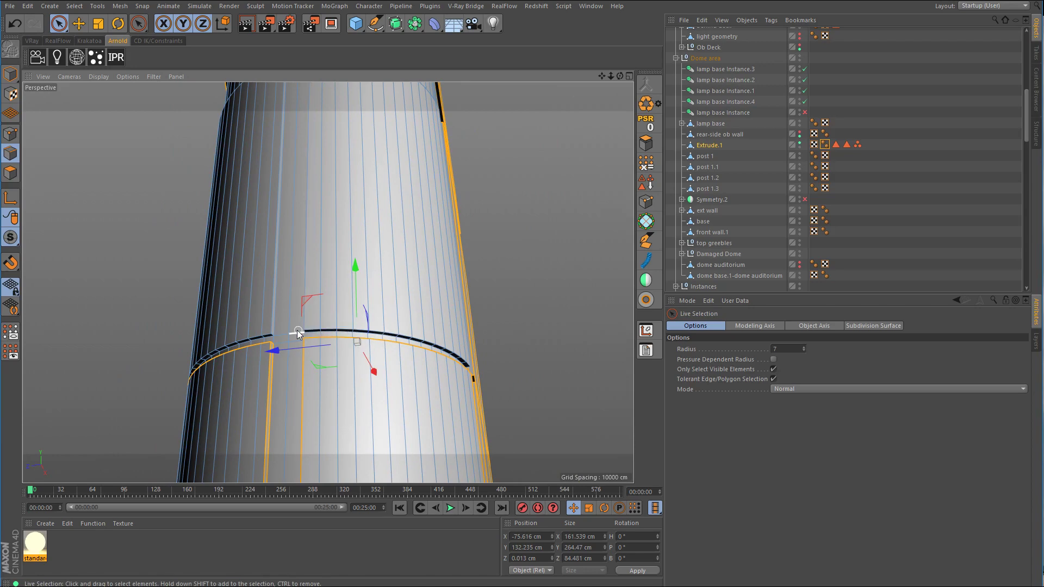
Step: Deselect the cross edges along the top and bottom walls of the lowest-row rounded-end panels
alt+drag(326, 331, 405, 275)
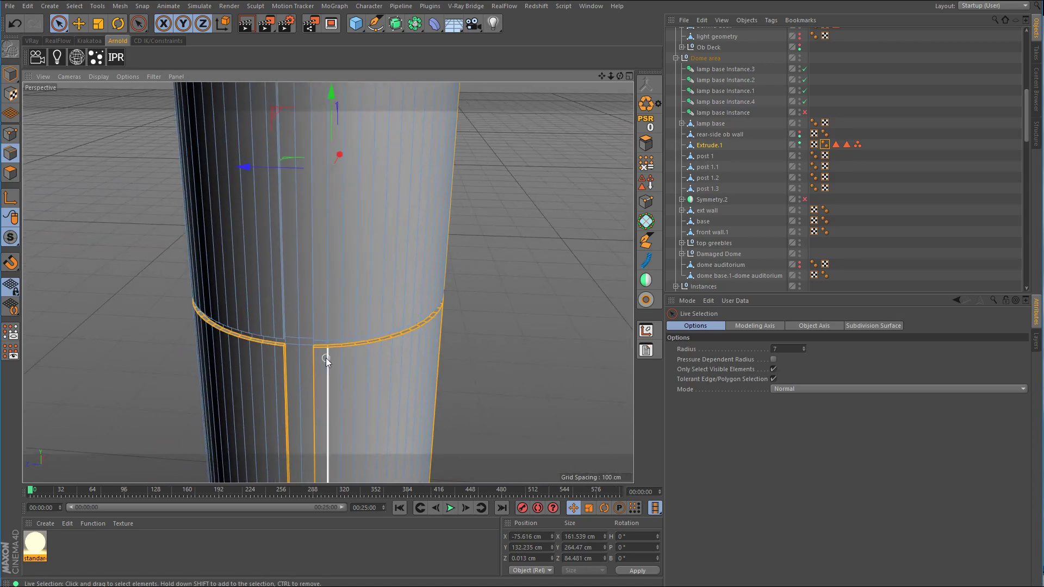
alt+drag(384, 340, 280, 349)
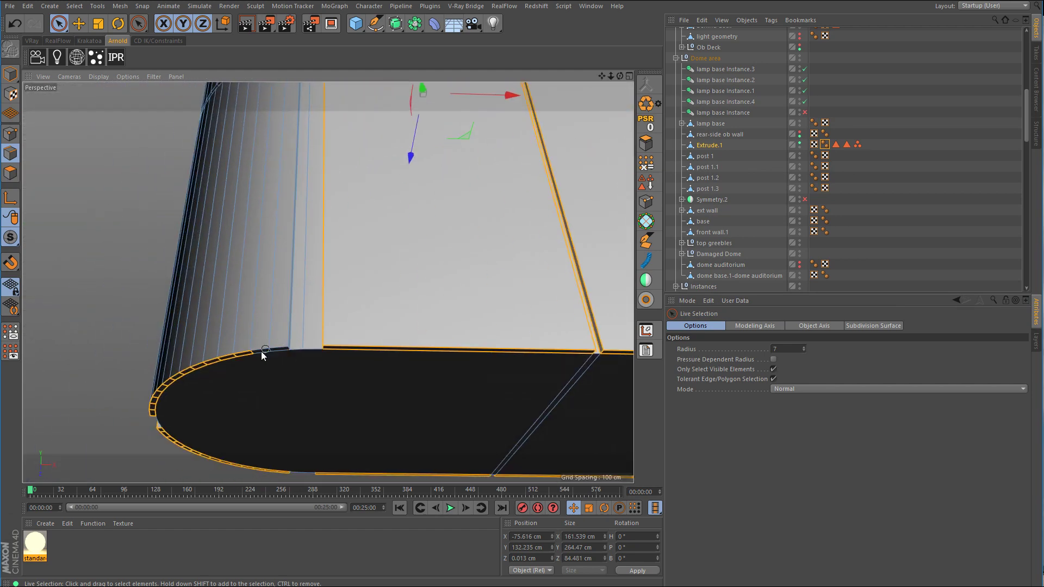
mouse_move(204, 370)
ctrl+mouse_down()
mouse_move(155, 399)
mouse_move(169, 409)
ctrl+mouse_up()
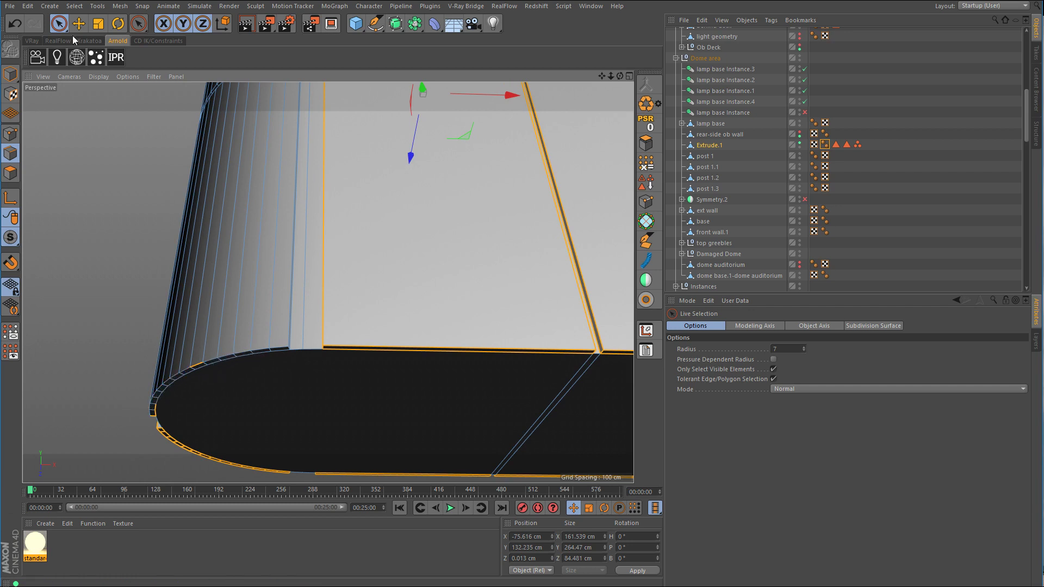
Step: Activate Rectangle Selection and switch from the perspective view to a full-size Top view for editing the edge selection
click(61, 24)
click(112, 57)
middle_click(424, 208)
middle_click(423, 207)
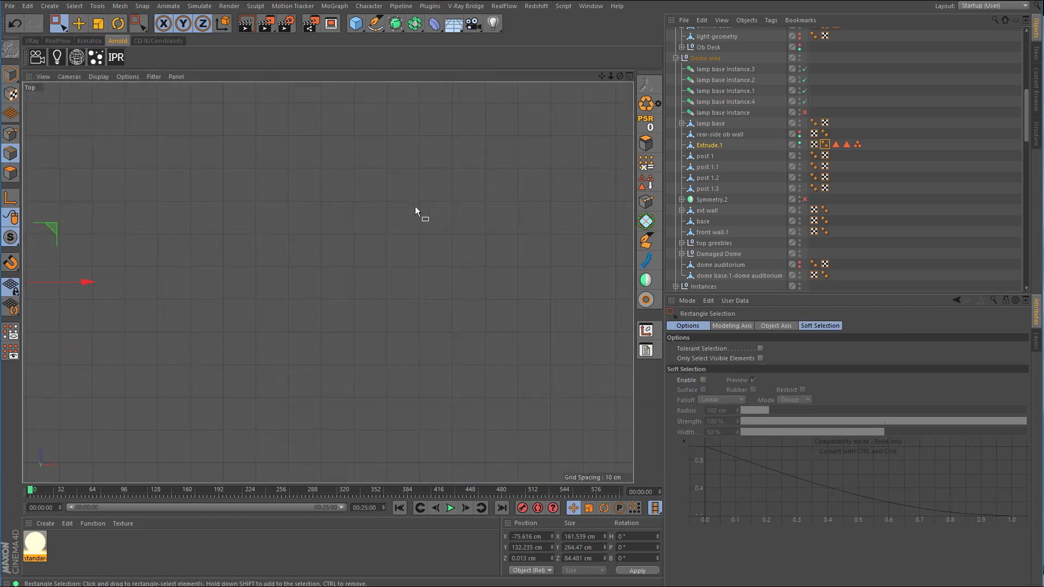
Step: Deselect the rounded end's edges of Extrude.1 in the Top view, keeping the straight section's edges selected
scroll(322, 229, up, 5)
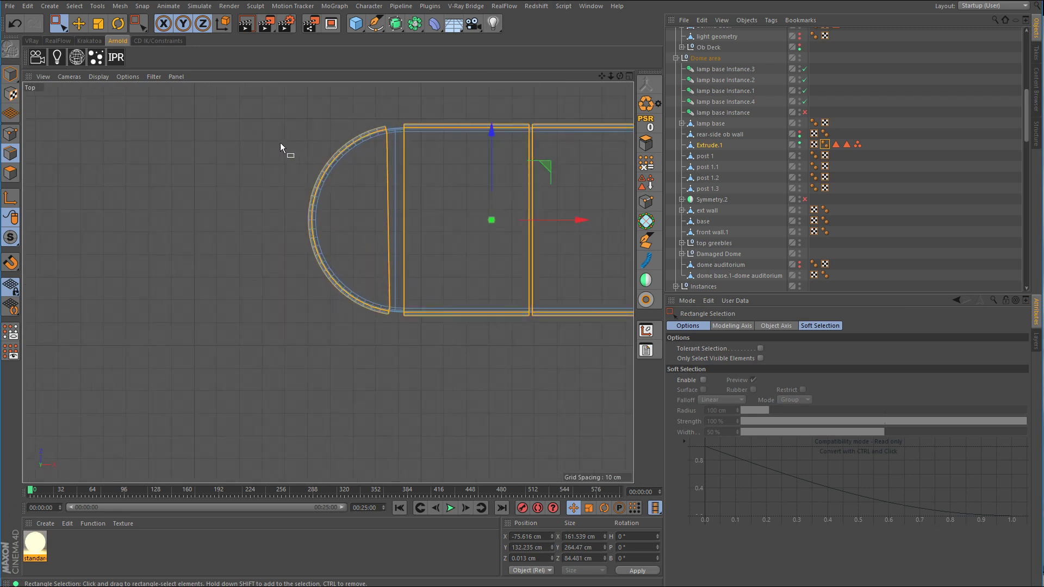
drag(239, 115, 393, 343)
middle_click(421, 337)
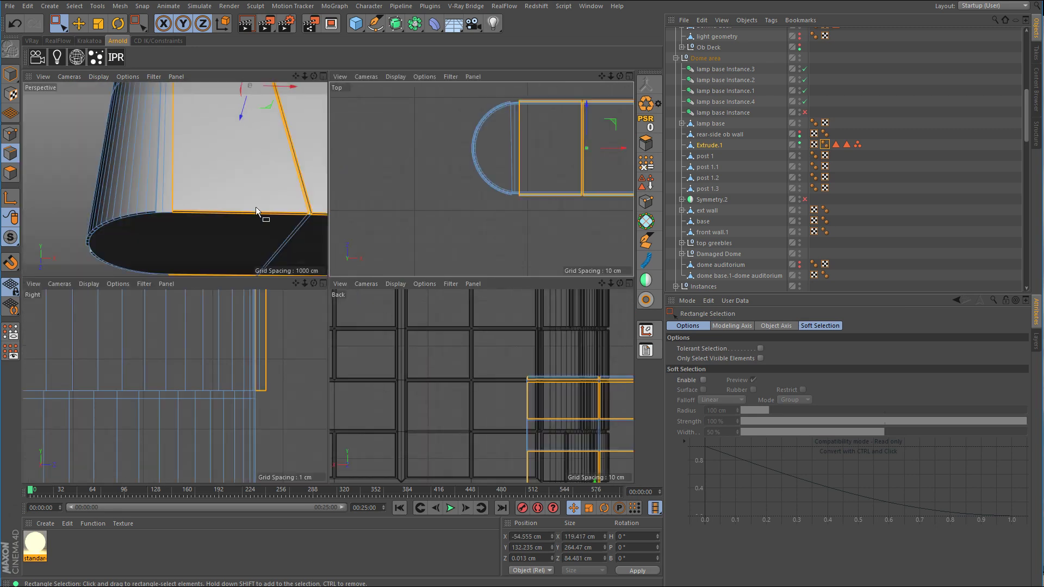
middle_click(255, 210)
Step: Add the outer and inner edge loops of the rounded end's top cap along the seam to the selection
click(79, 24)
scroll(404, 186, down, 5)
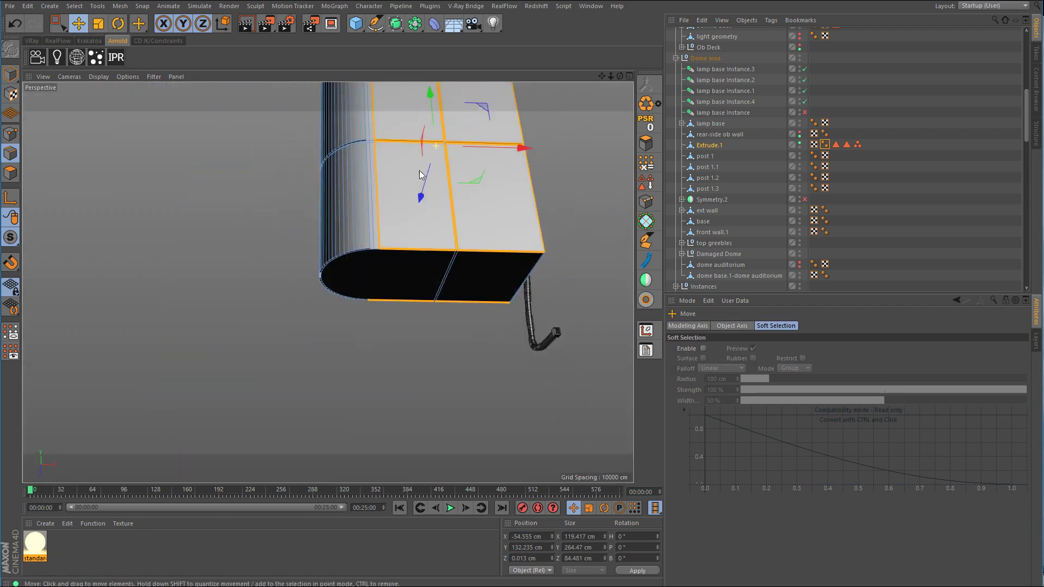
alt+drag(420, 171, 441, 152)
alt+middle_drag(440, 152, 436, 331)
alt+right_drag(396, 182, 487, 182)
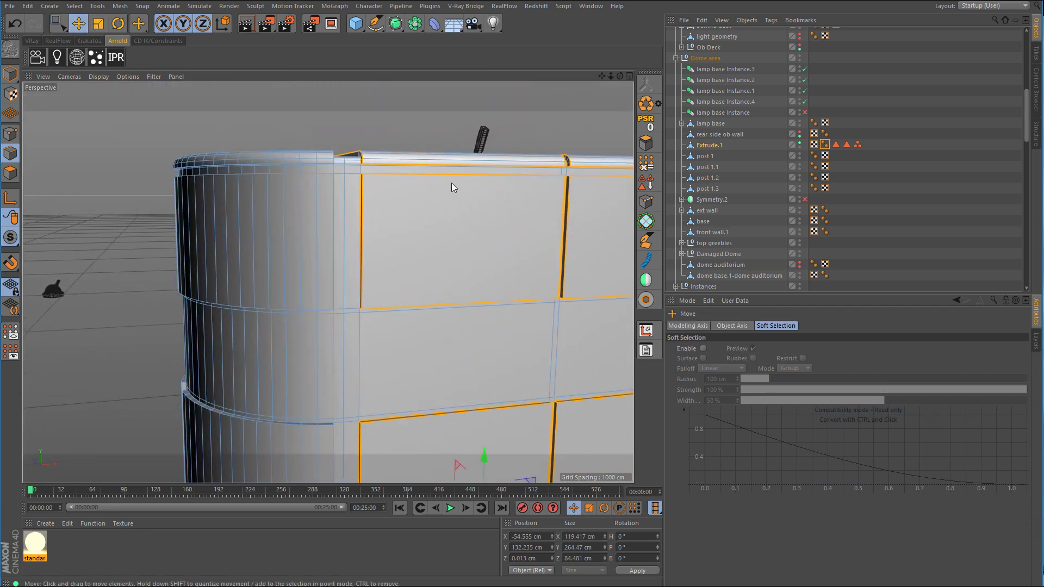
key(u)
key(l)
alt+drag(451, 183, 266, 193)
alt+right_drag(245, 184, 302, 182)
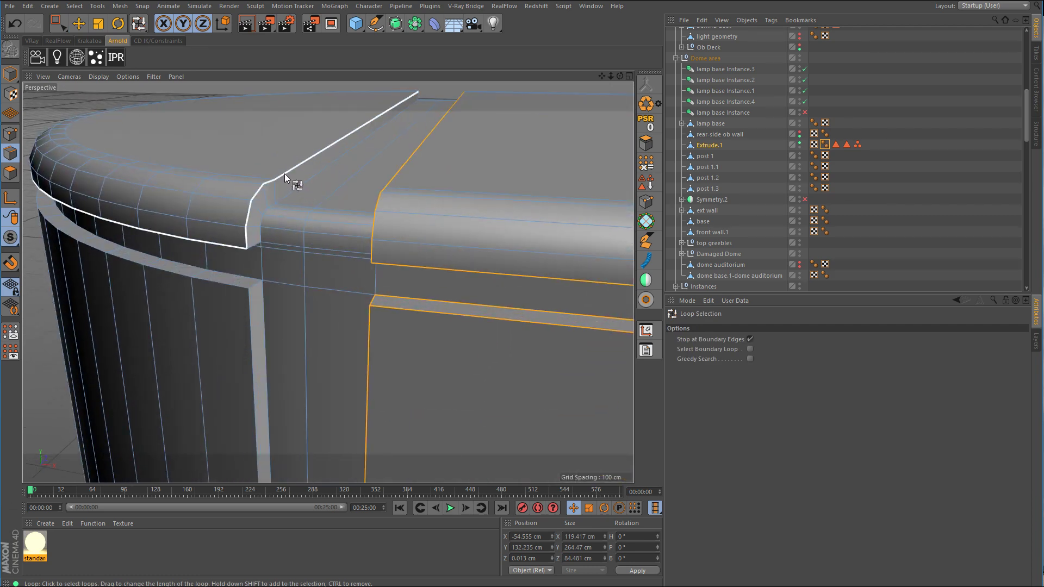
click(284, 175)
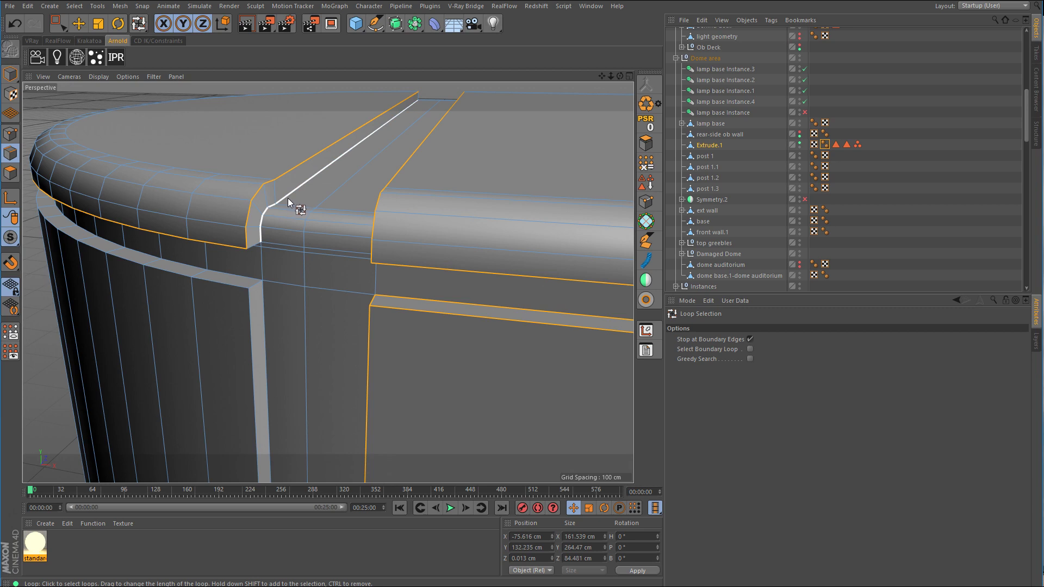
shift+click(288, 197)
Step: Add the edge loops outlining the upper wall panel on the opposite side of the rounded end
click(64, 30)
click(112, 39)
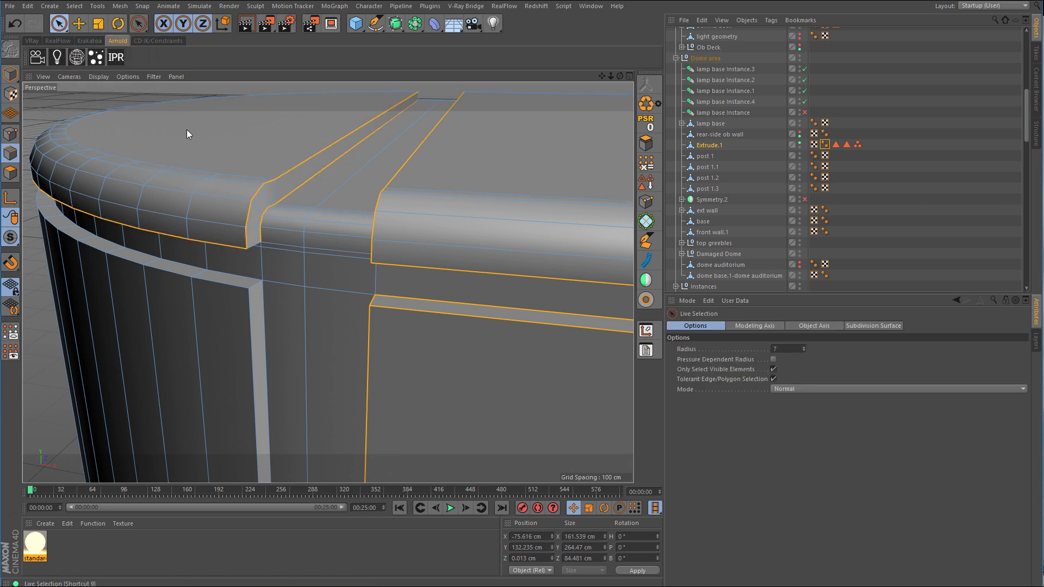
alt+drag(187, 130, 277, 142)
alt+right_drag(276, 142, 242, 165)
alt+drag(242, 165, 462, 210)
alt+right_drag(611, 171, 685, 165)
alt+right_drag(500, 223, 479, 243)
alt+drag(523, 236, 414, 219)
key(u)
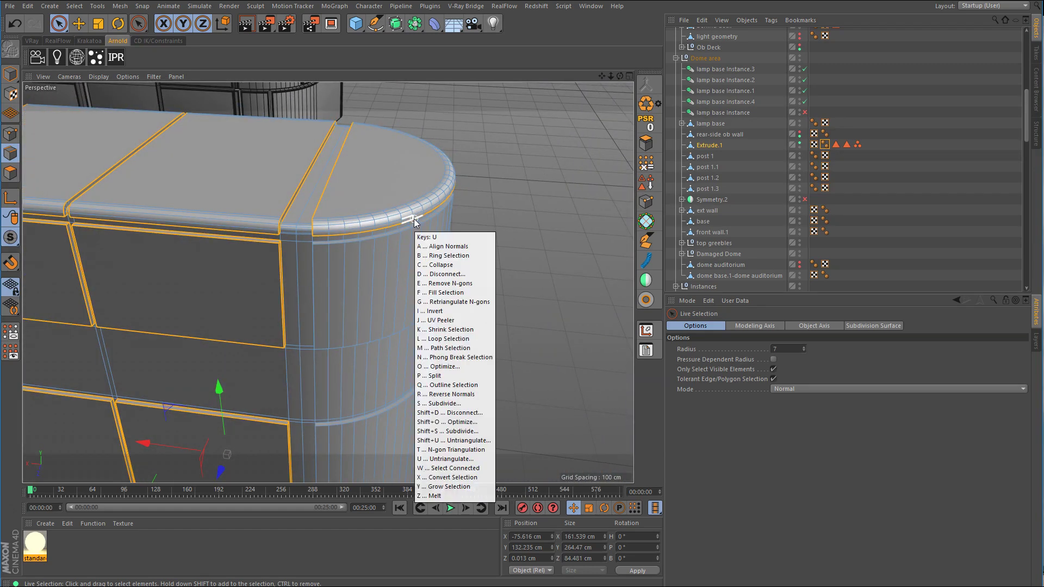
key(l)
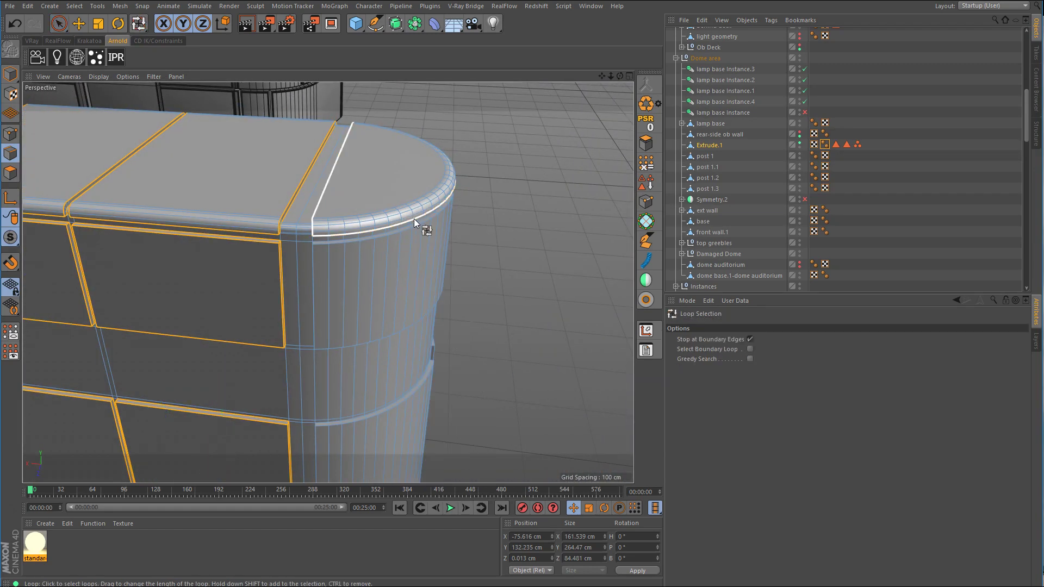
shift+click(324, 245)
Step: Add the inner and outer edge loops of the lower wall panels on this side of the rounded end
alt+middle_drag(420, 301, 433, 173)
shift+click(341, 300)
shift+click(339, 297)
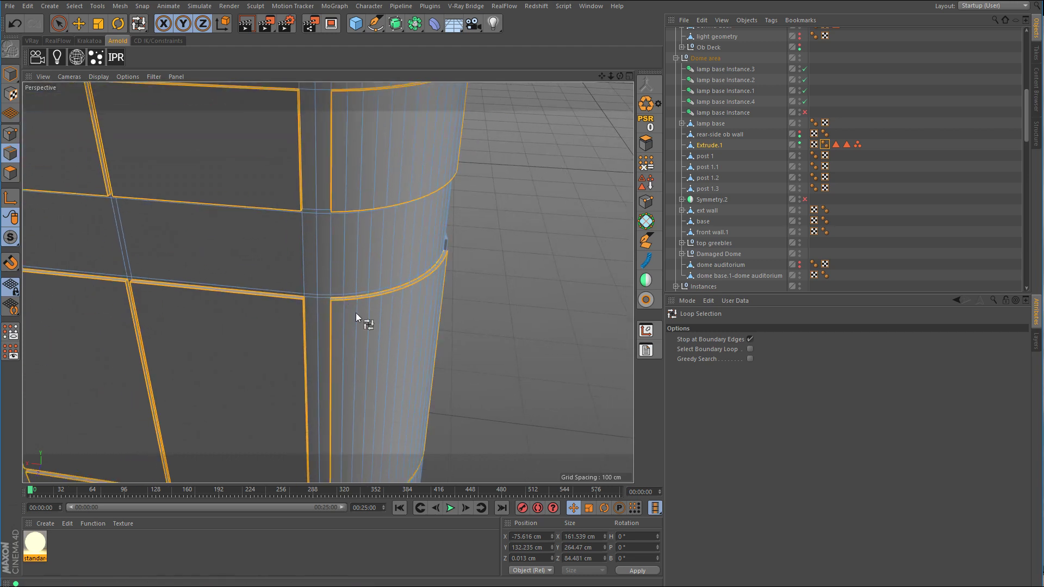
alt+middle_drag(402, 344, 408, 169)
alt+right_drag(340, 339, 393, 331)
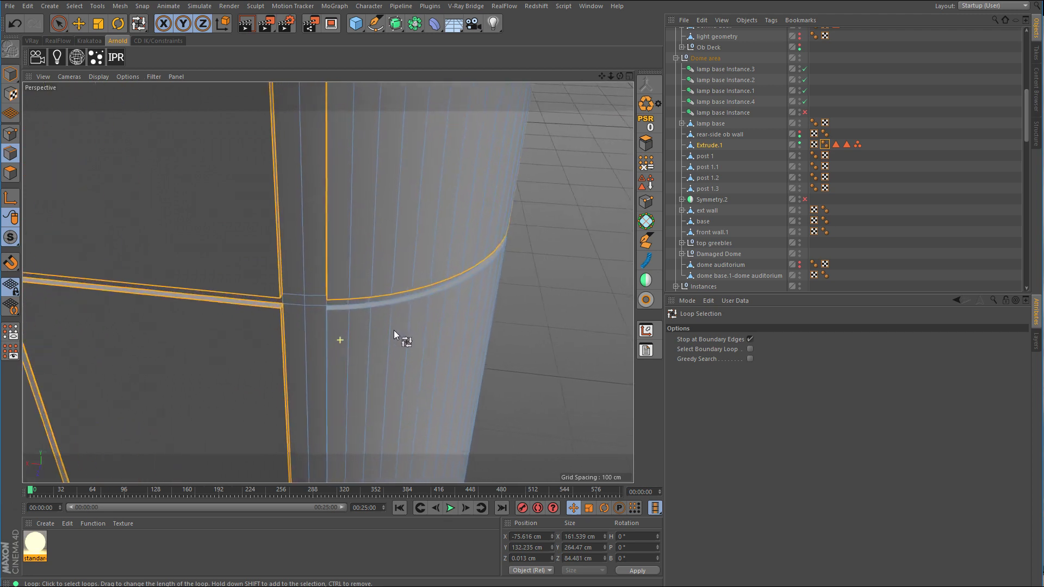
shift+click(342, 310)
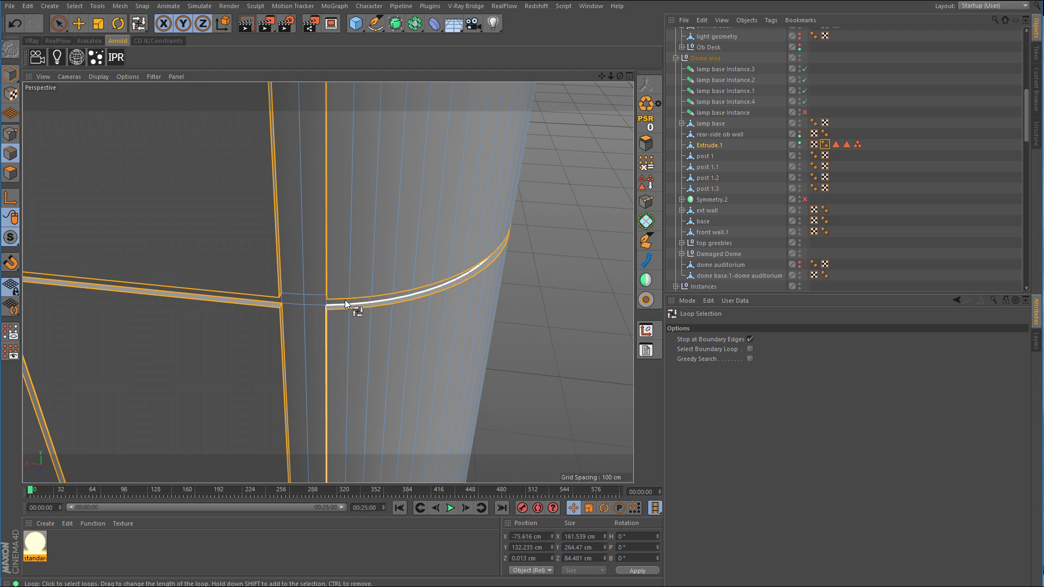
Step: Add the edge loops of the adjoining curved panels across the vertical gap to the selection
alt+drag(361, 303, 356, 342)
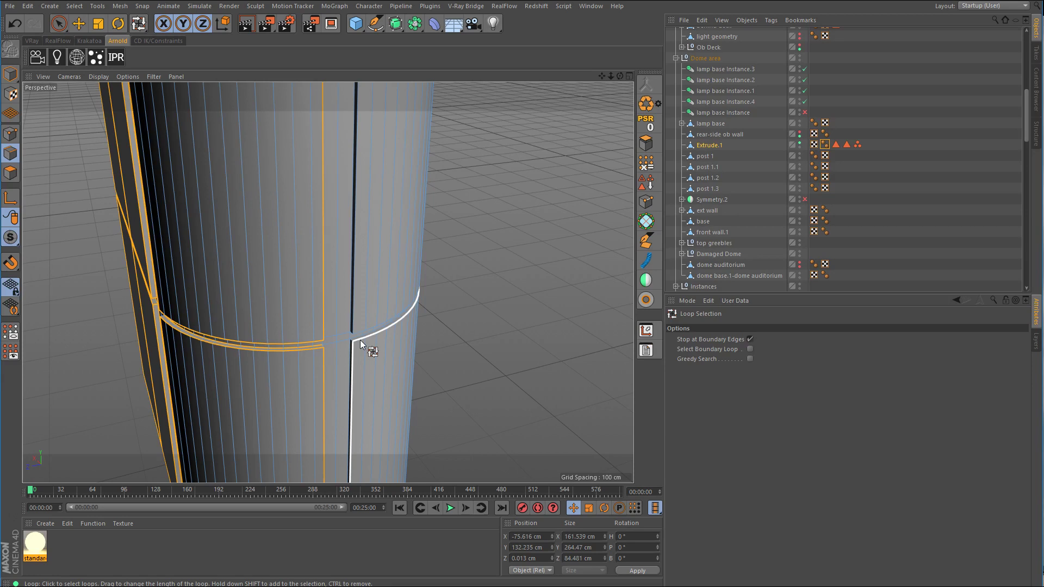
shift+click(359, 340)
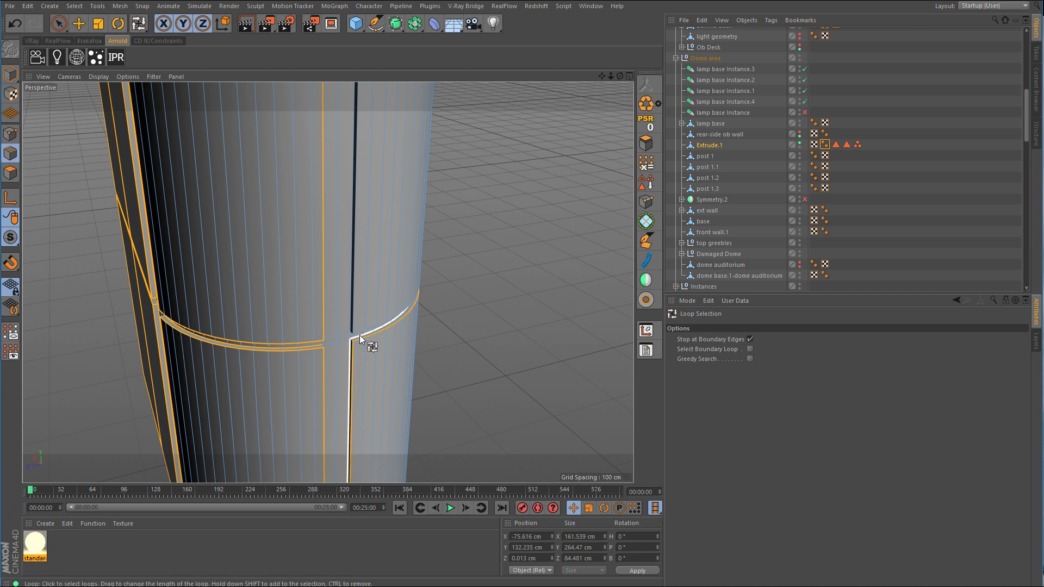
alt+drag(359, 335, 386, 228)
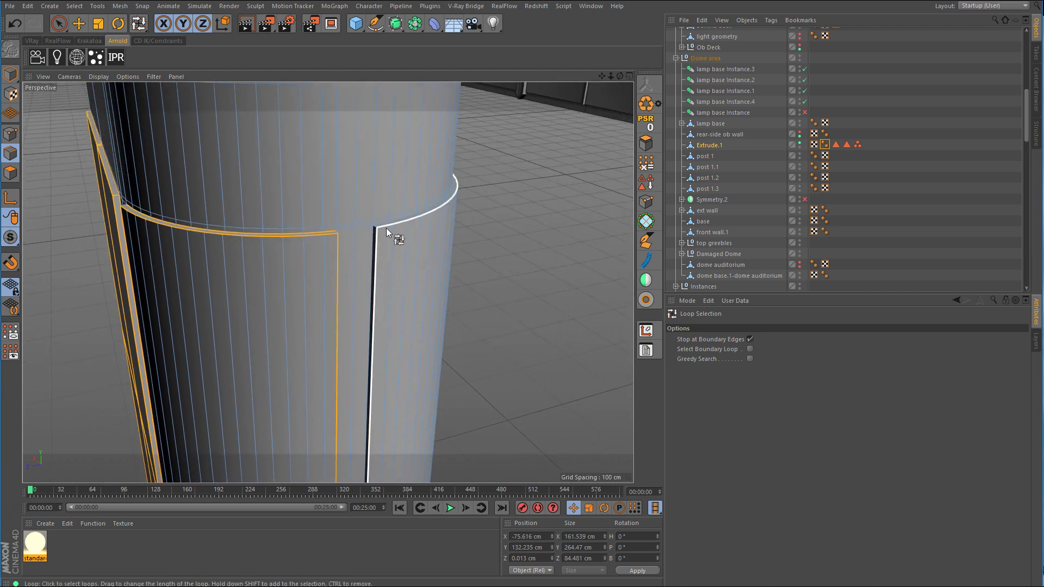
shift+click(383, 225)
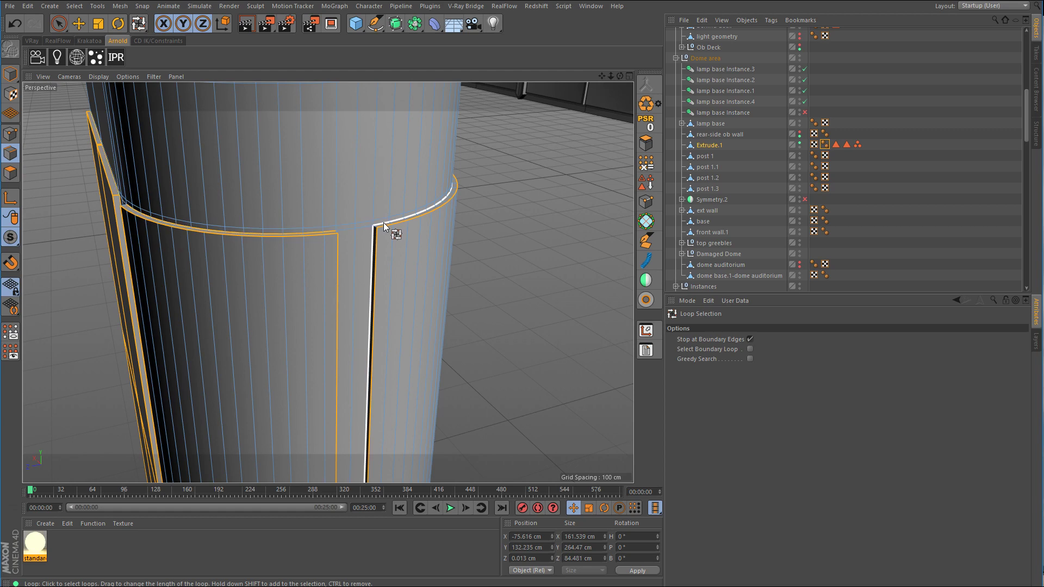
shift+click(383, 223)
alt+drag(469, 244, 381, 213)
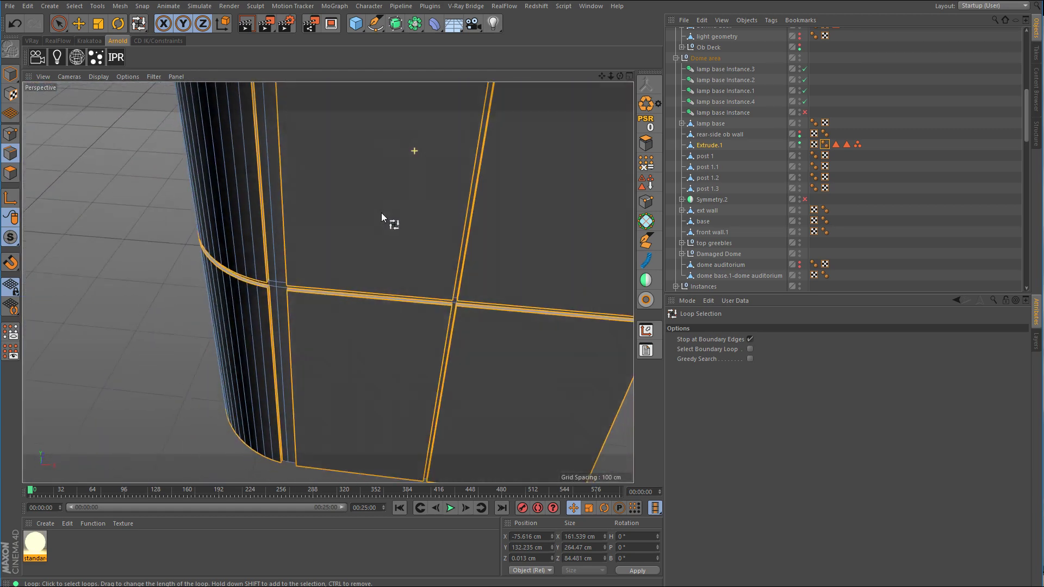
key(space)
Step: Examine the panel outlines along the underside and lower seams of the rounded end for unselected edges
alt+drag(274, 280, 257, 132)
alt+drag(273, 177, 348, 251)
alt+right_drag(310, 233, 345, 228)
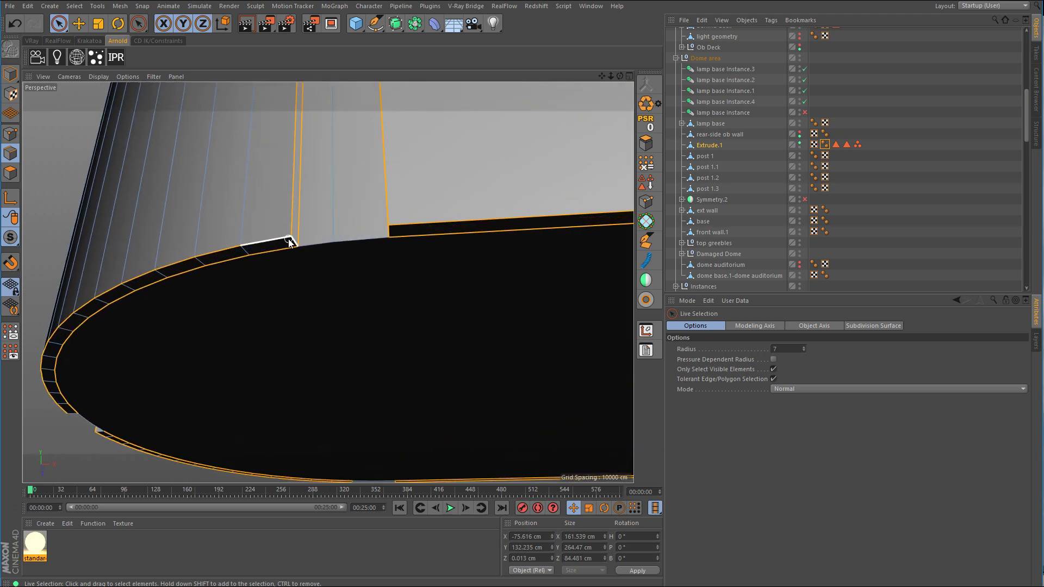
alt+drag(290, 239, 386, 278)
alt+right_drag(386, 278, 403, 191)
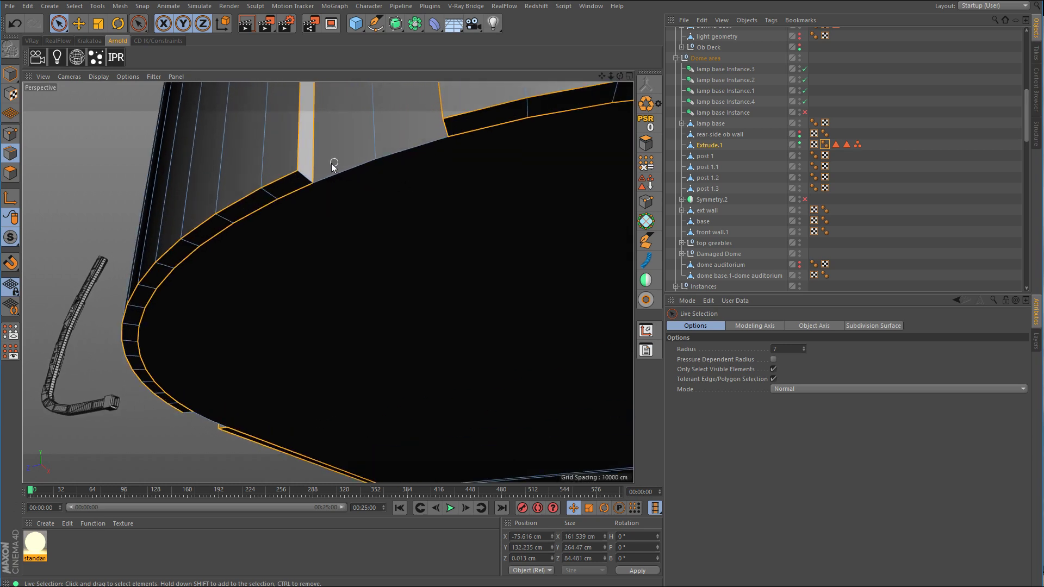
alt+drag(301, 175, 366, 245)
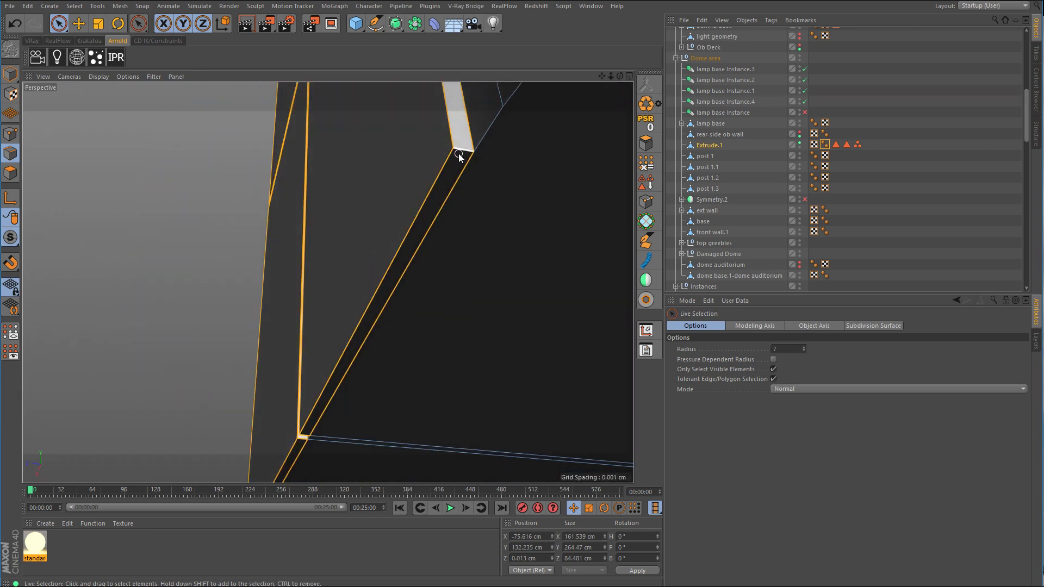
alt+drag(459, 154, 349, 243)
key(o)
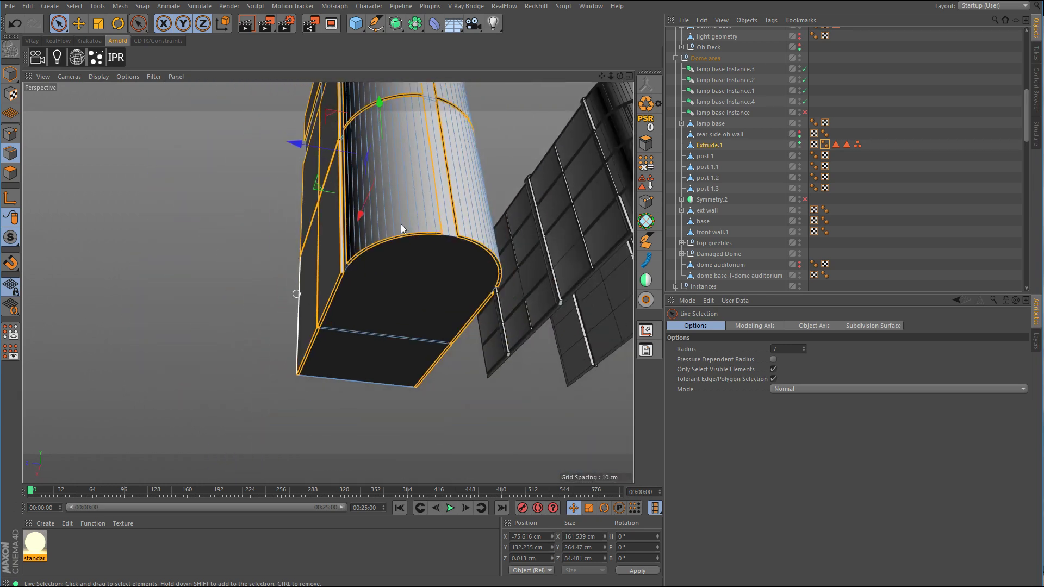
alt+drag(412, 166, 435, 263)
alt+right_drag(434, 264, 512, 263)
alt+drag(439, 286, 377, 321)
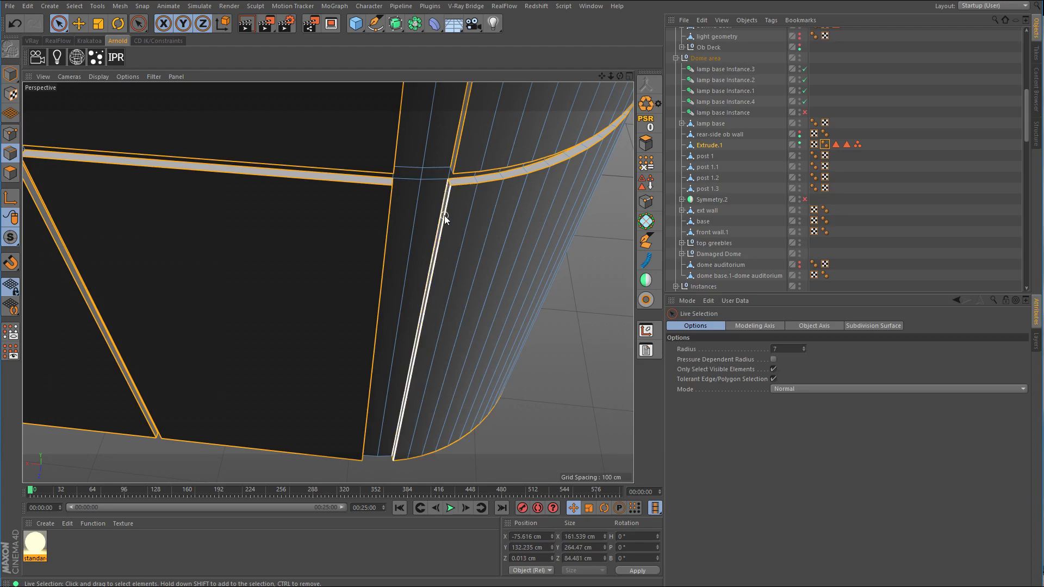
alt+drag(445, 215, 415, 373)
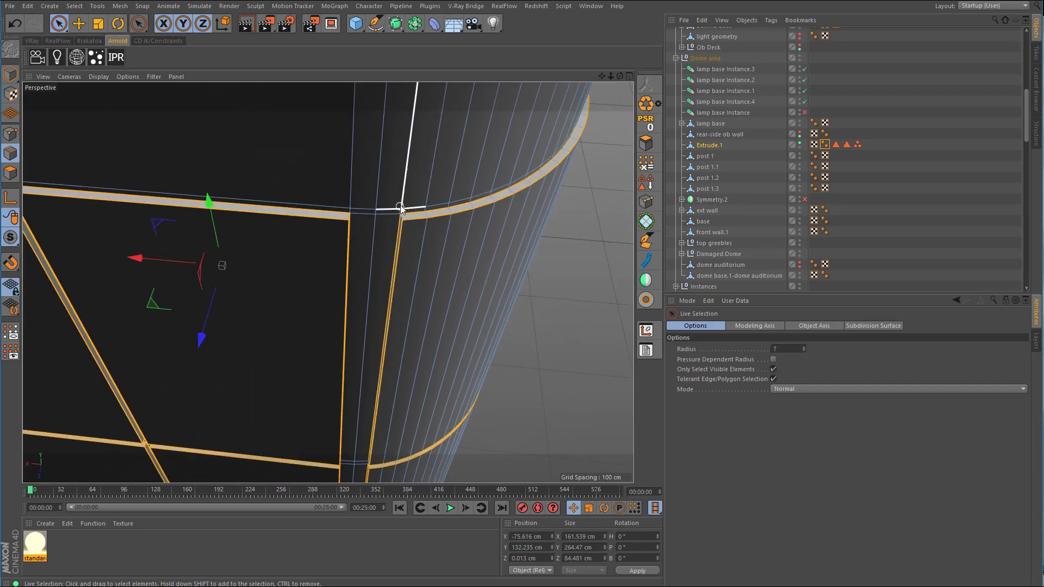
Step: Add the short corner edges on both sides of the curved wall's vertical gap to the selection
alt+right_drag(401, 207, 430, 208)
alt+right_drag(497, 242, 459, 264)
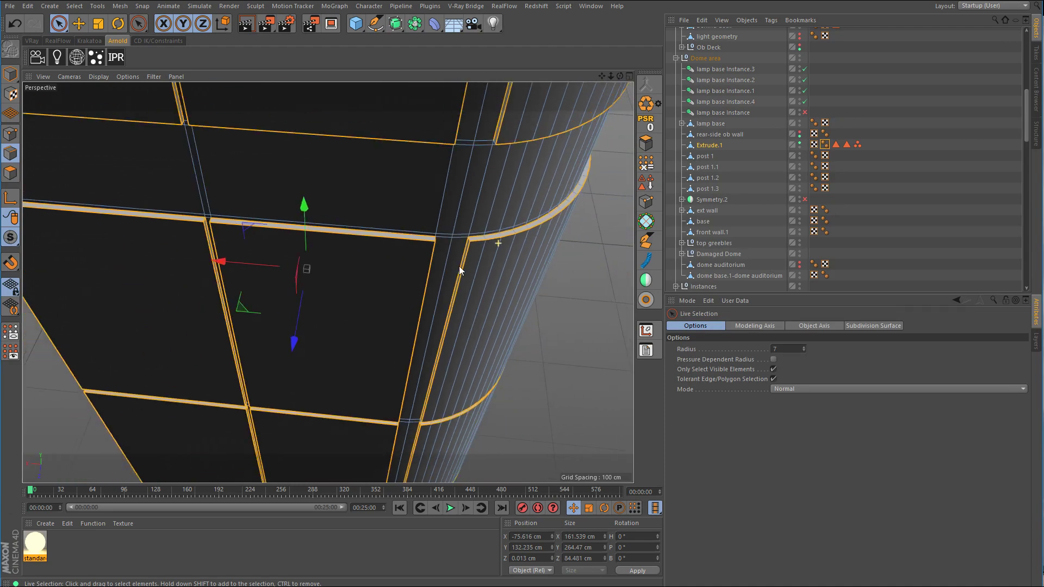
alt+drag(459, 263, 386, 265)
alt+right_drag(407, 327, 472, 315)
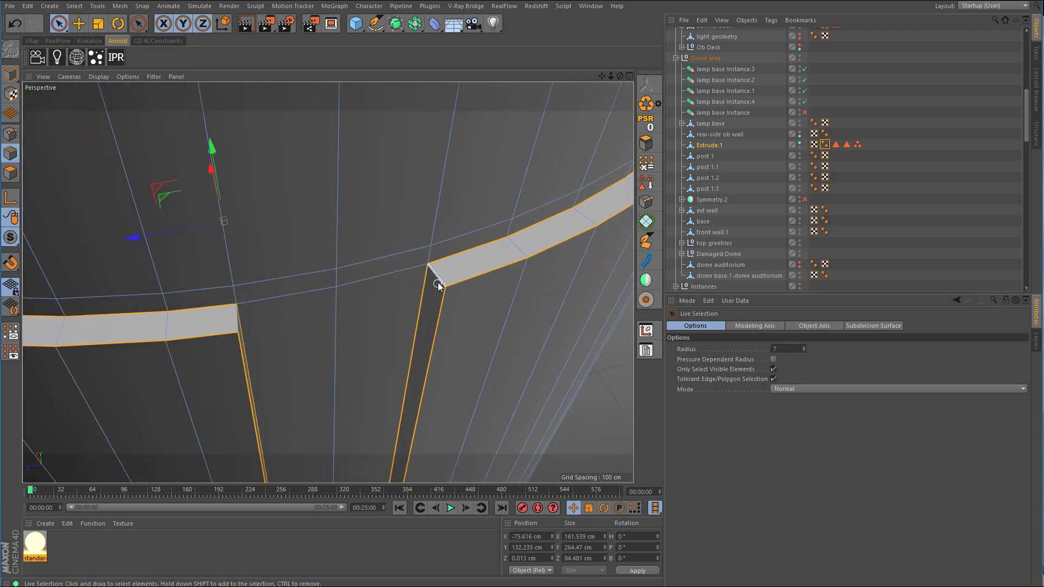
shift+click(434, 276)
shift+click(236, 328)
Step: Add the edge loops outlining the remaining upper curved panels just below the rounded cap
alt+right_drag(365, 310, 335, 325)
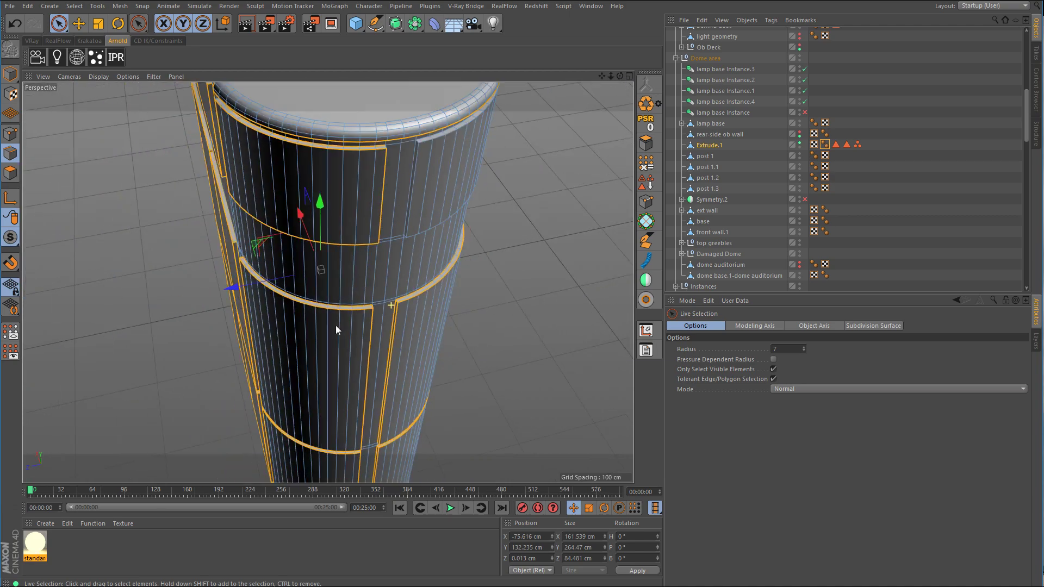
alt+drag(335, 325, 204, 255)
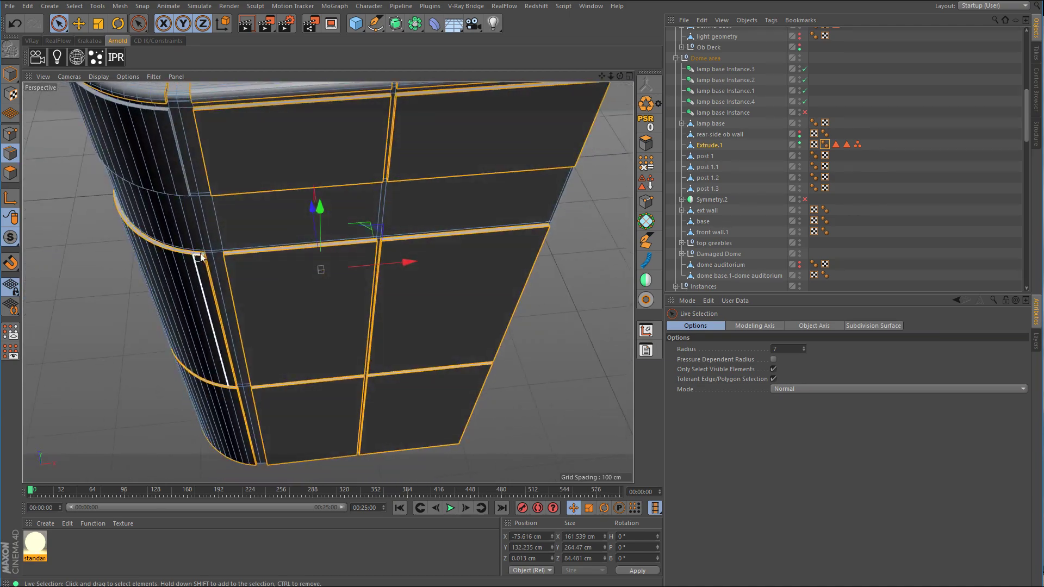
alt+right_drag(203, 244, 305, 245)
alt+drag(204, 329, 297, 289)
alt+right_drag(300, 290, 302, 361)
alt+drag(302, 362, 374, 279)
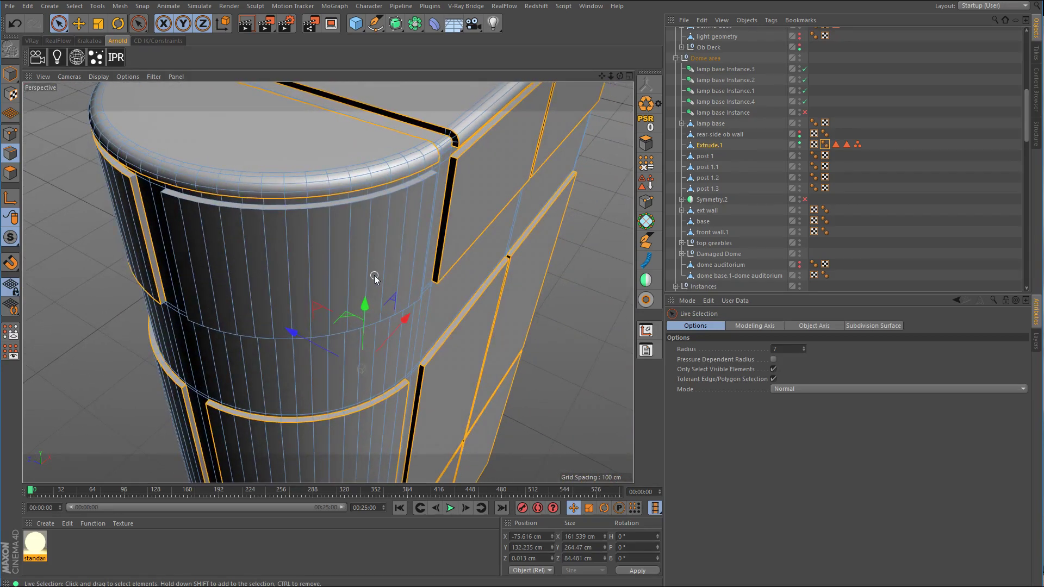
key(u)
key(l)
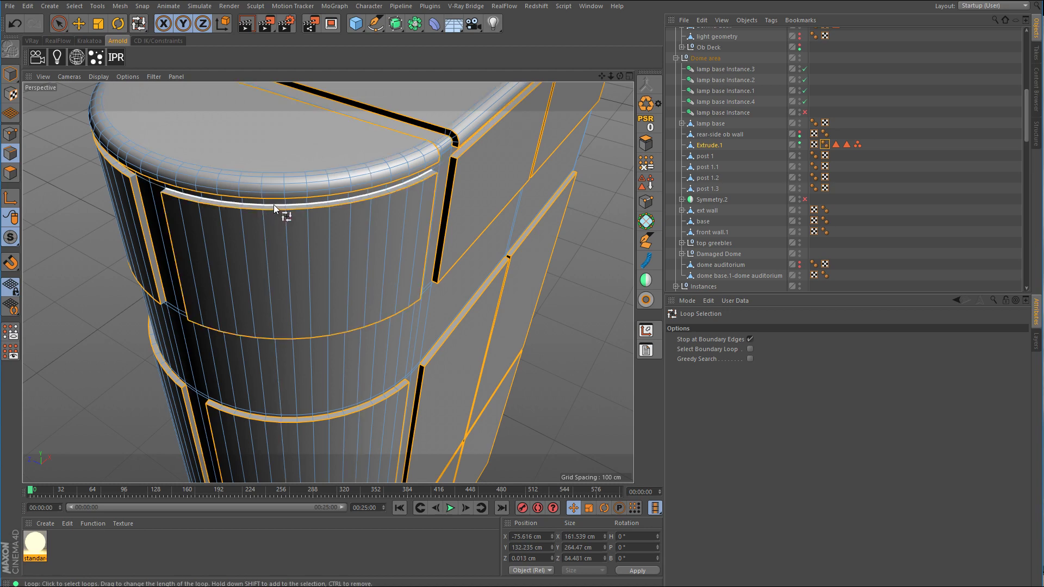
alt+drag(274, 223, 401, 239)
scroll(401, 239, up, 5)
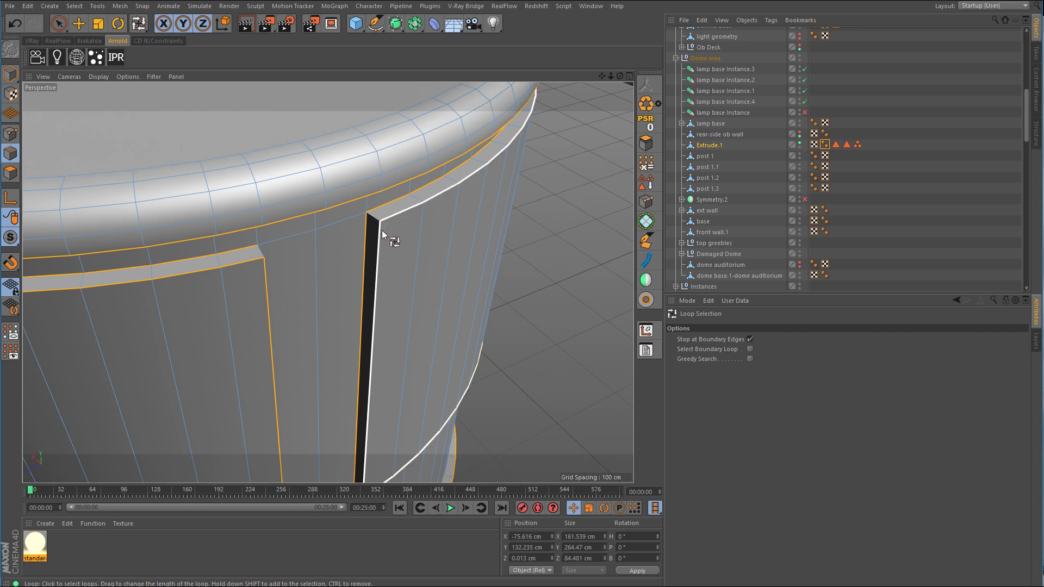
Step: Examine the upper panel corners and horizontal seams around the whole block for edges missing from the selection
click(62, 24)
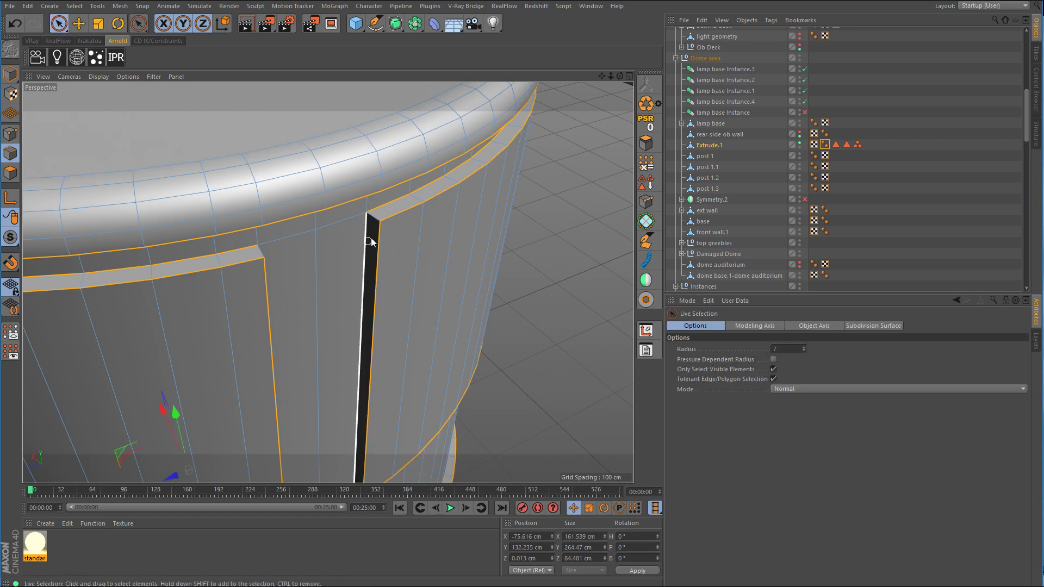
scroll(376, 220, down, 5)
alt+drag(394, 362, 400, 287)
scroll(416, 108, up, 5)
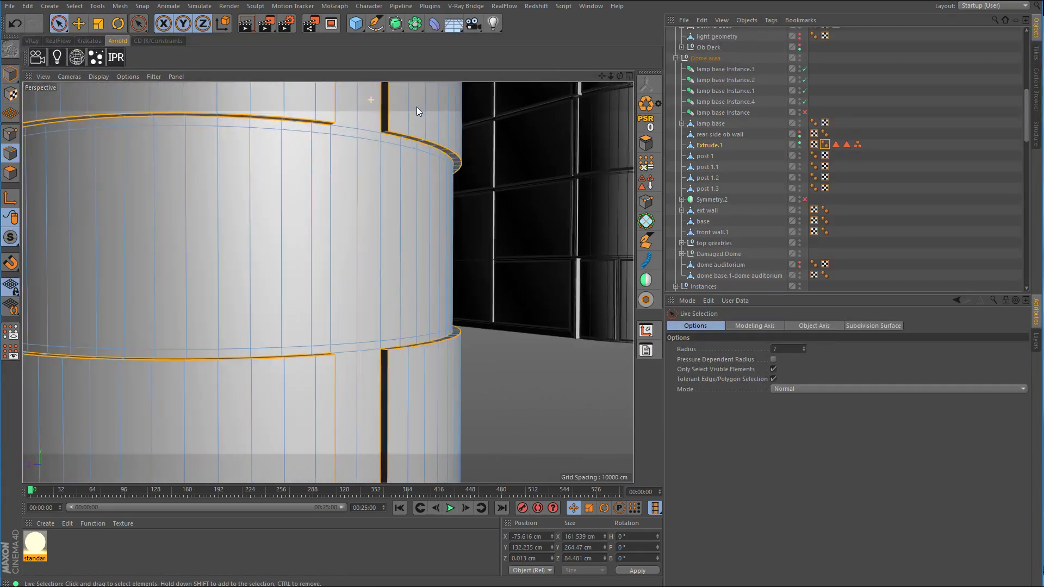
alt+drag(433, 156, 272, 194)
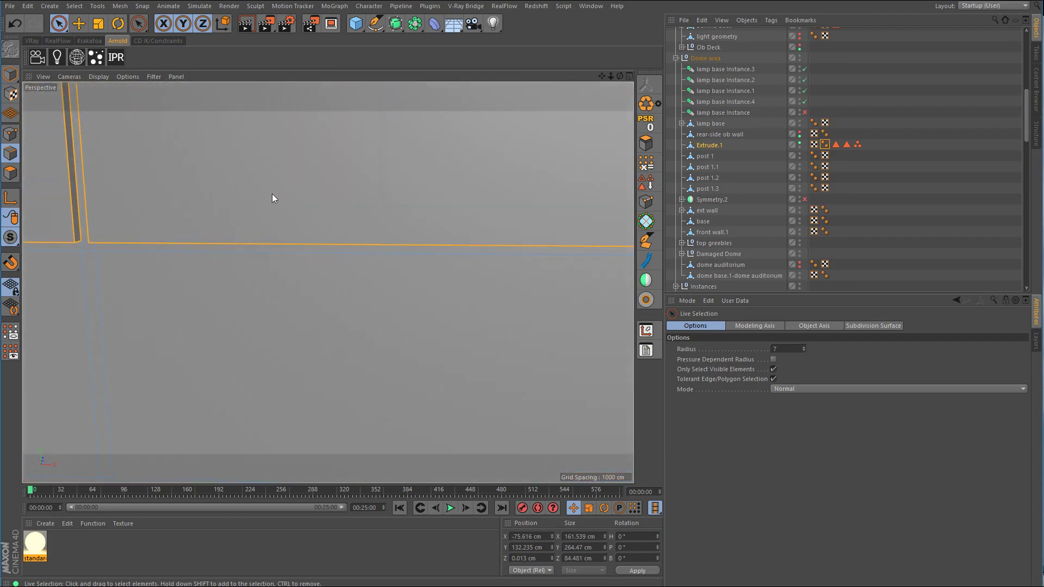
scroll(436, 240, down, 3)
alt+drag(117, 242, 102, 224)
scroll(136, 177, up, 6)
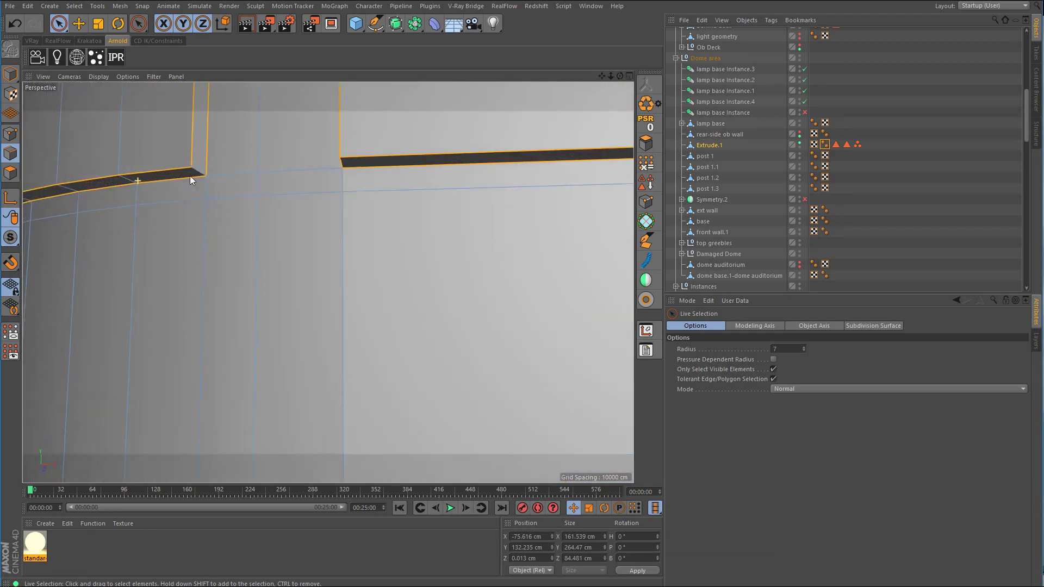
scroll(298, 155, down, 6)
alt+drag(299, 153, 275, 280)
scroll(338, 264, down, 4)
scroll(319, 274, down, 8)
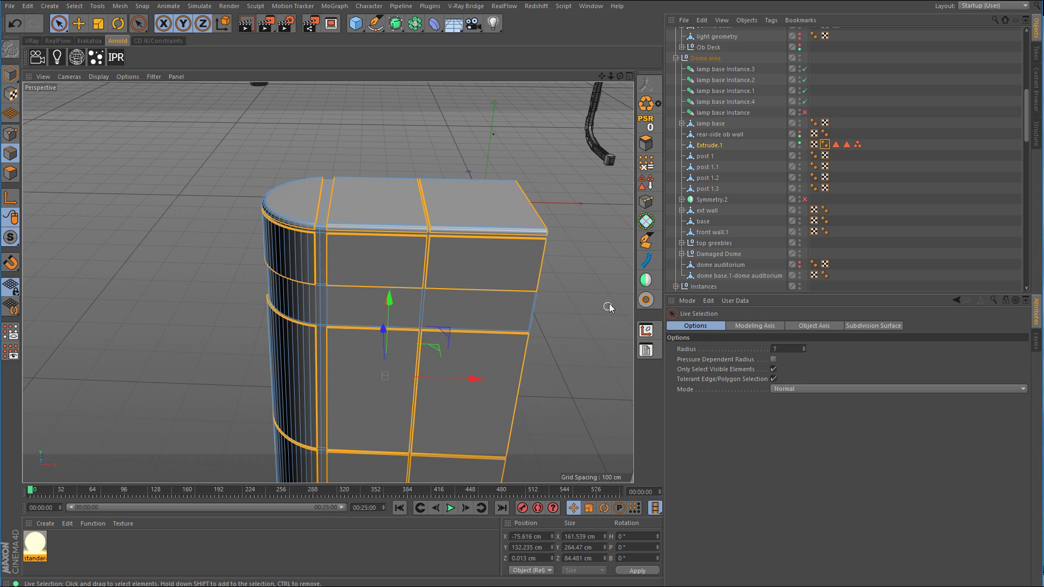
Step: Try a SolidChamfer with a 1 cm offset on the selected panel edges, and undo it
key(s)
alt+right_drag(495, 327, 435, 349)
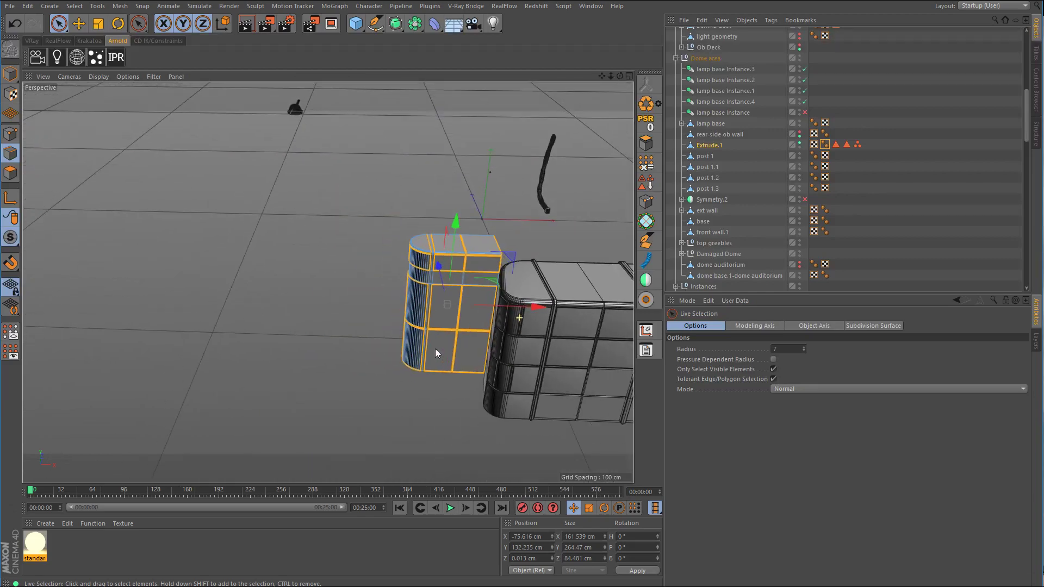
alt+drag(435, 350, 506, 325)
right_click(522, 315)
click(551, 511)
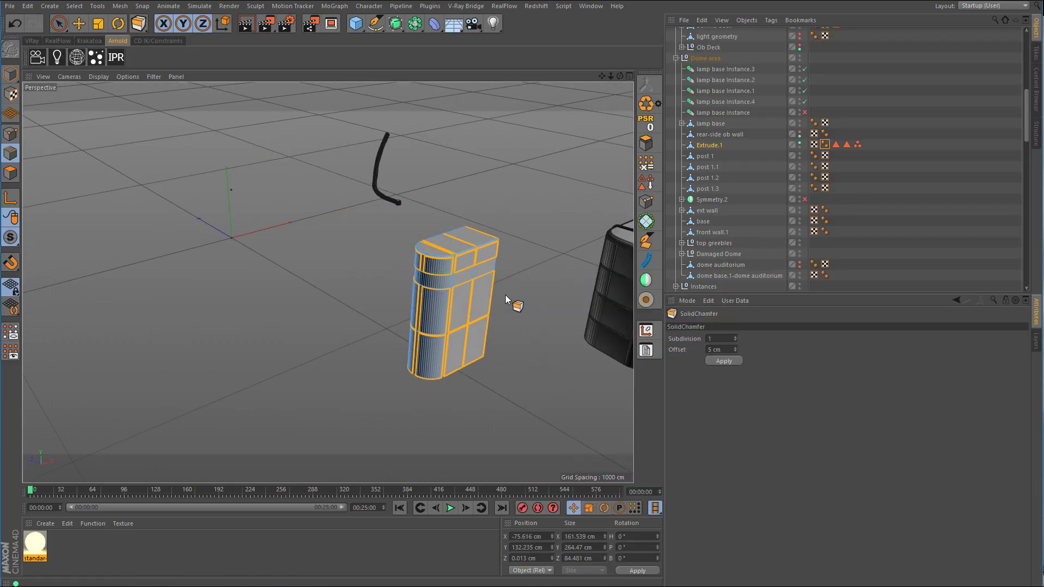
scroll(504, 294, up, 10)
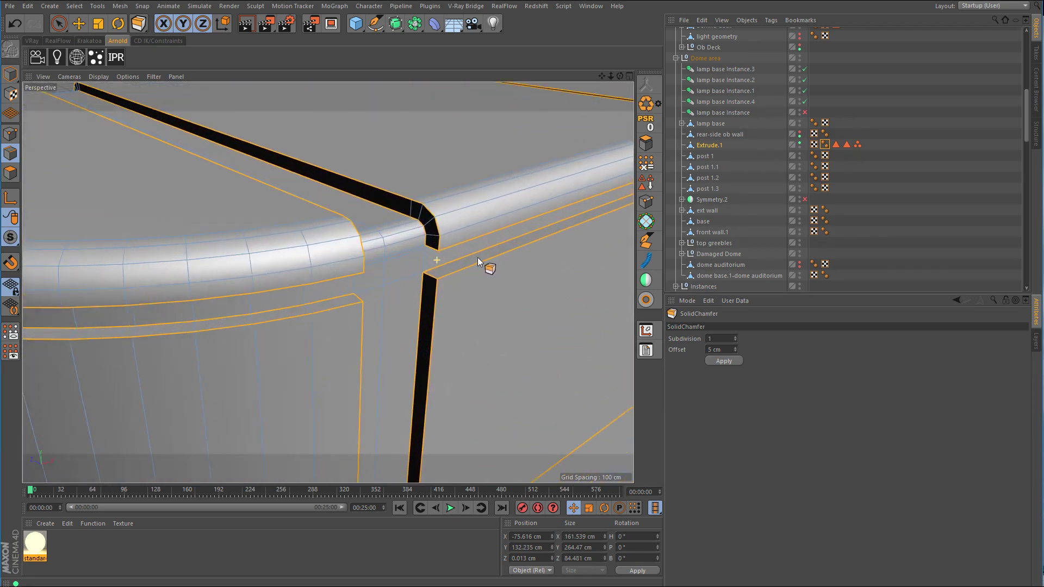
scroll(479, 258, up, 2)
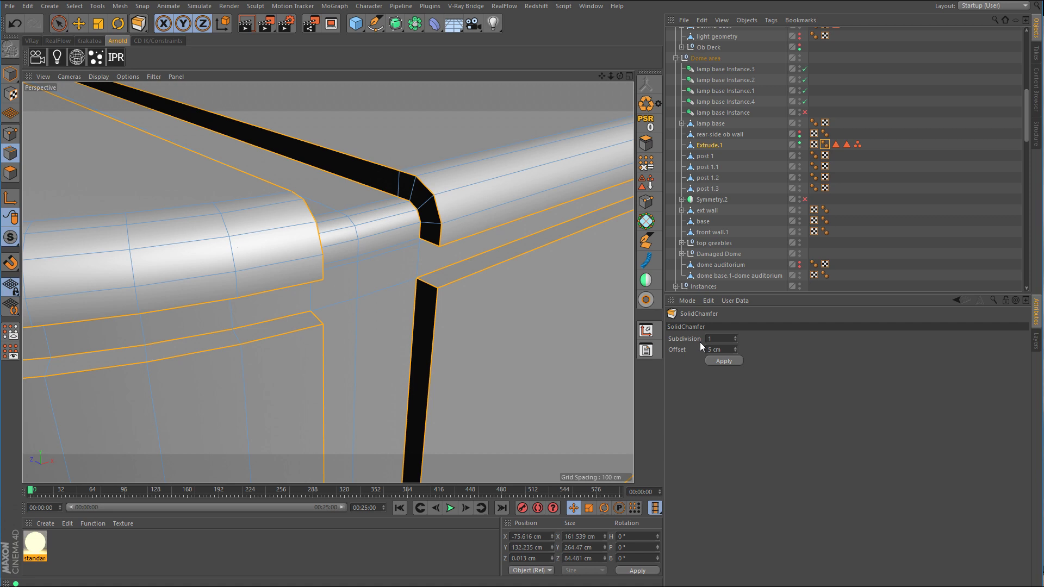
click(723, 350)
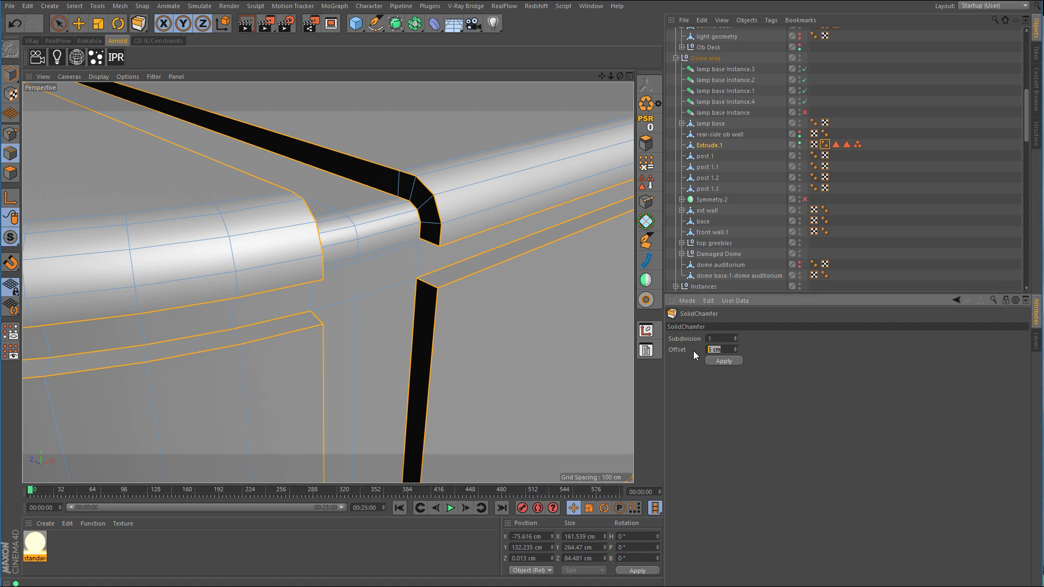
text(1)
key(Return)
click(730, 360)
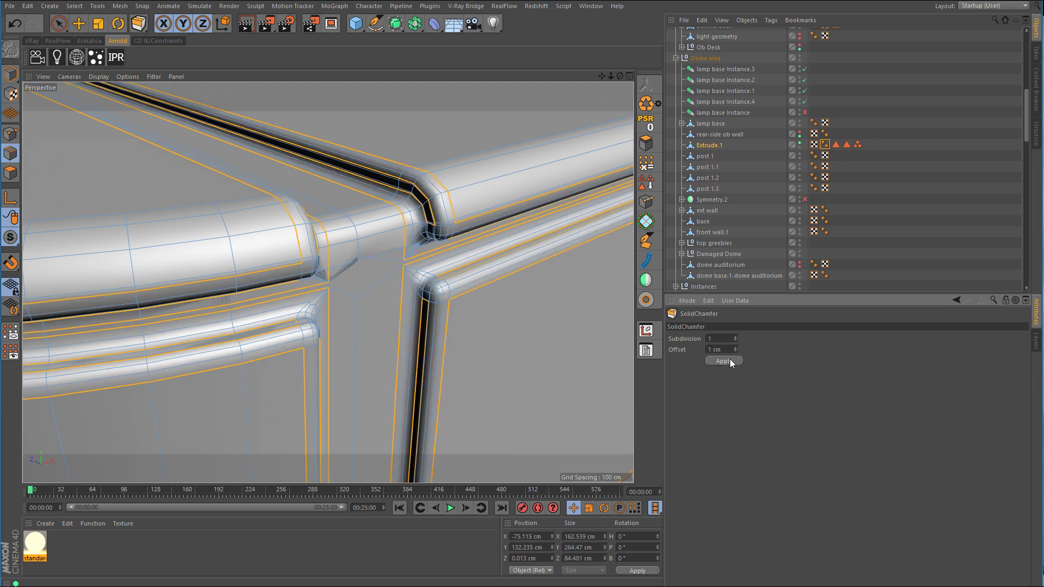
key(ctrl+z)
Step: Try the SolidChamfer on the selected edges with a 0.5 cm offset, and undo it
click(717, 350)
text(.5)
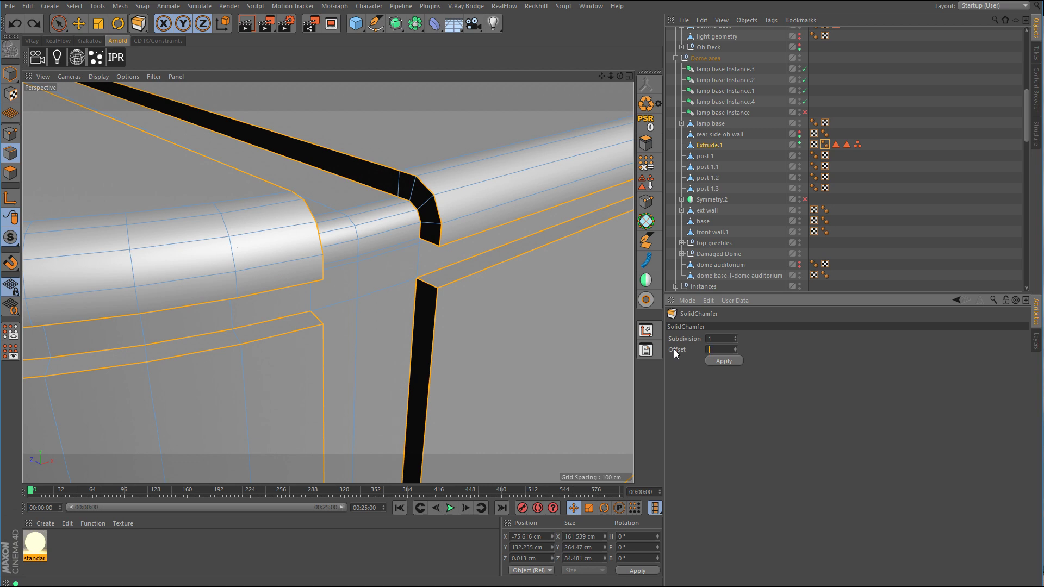
click(725, 359)
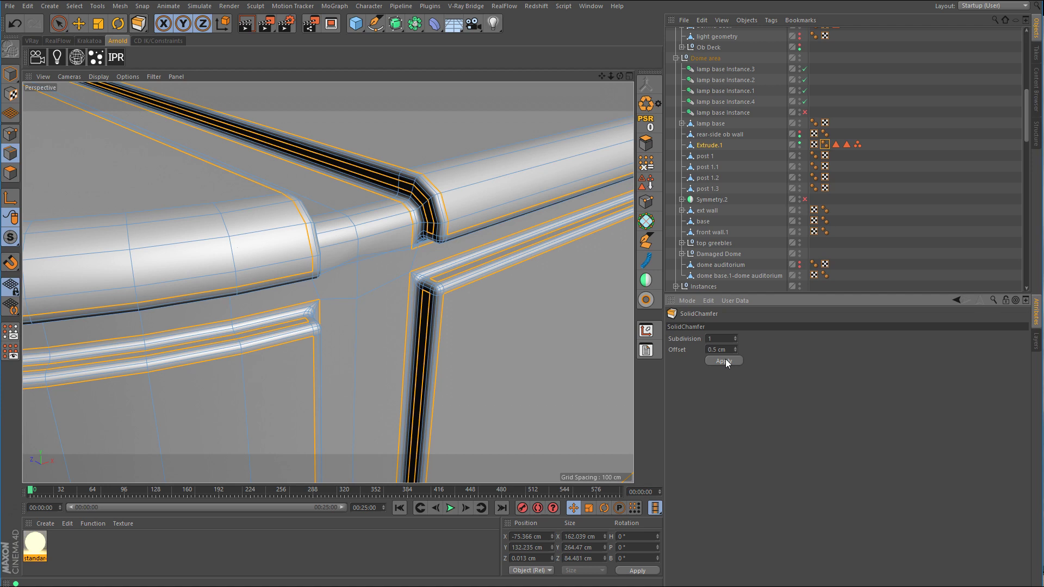
key(ctrl+z)
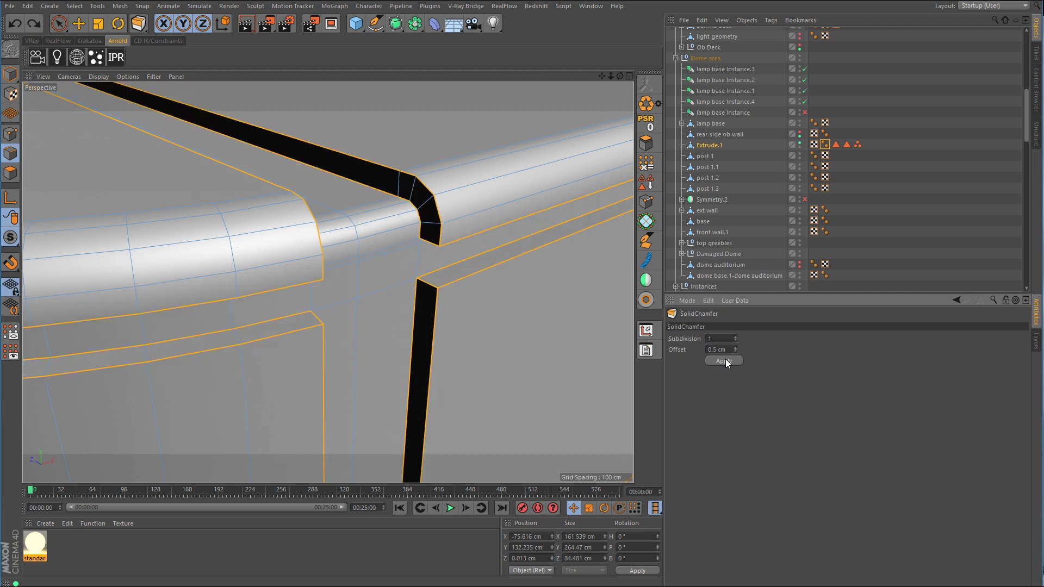
Step: Set the SolidChamfer offset to 0.25 cm, try it on the selected edges, inspect the corner, and undo the chamfer
drag(728, 351, 686, 349)
key(BackSpace)
click(723, 360)
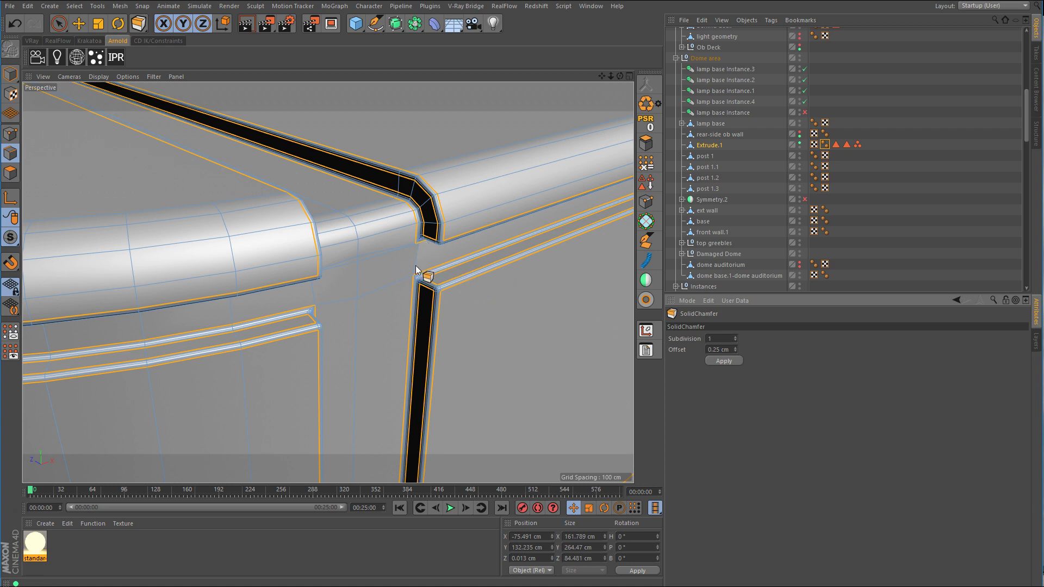
alt+drag(416, 265, 292, 214)
alt+middle_drag(292, 214, 301, 204)
alt+right_drag(301, 200, 439, 158)
key(ctrl+z)
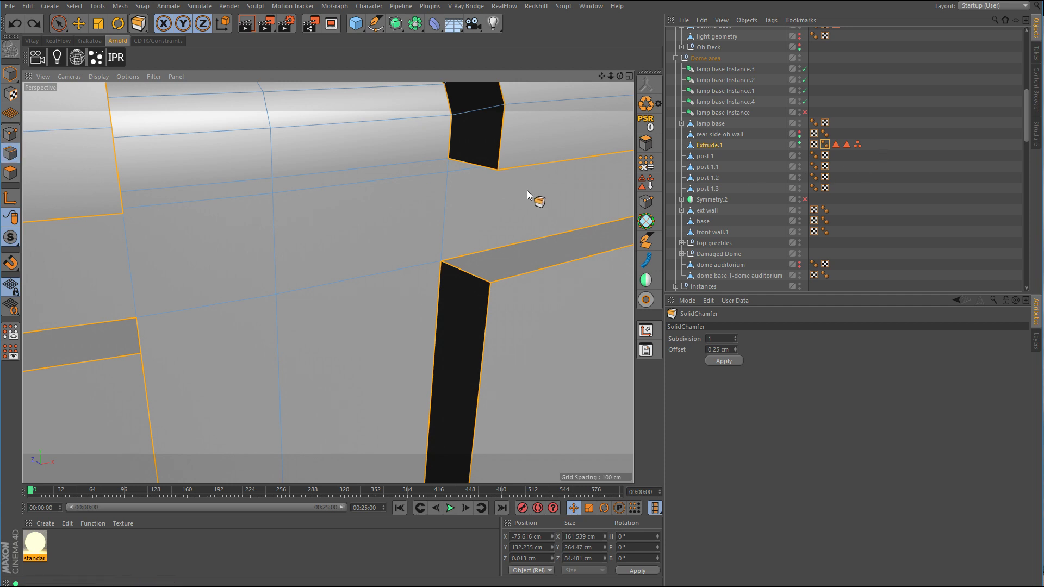
Step: Store the current edge selection of Extrude.1 in a new edge selection tag
click(715, 146)
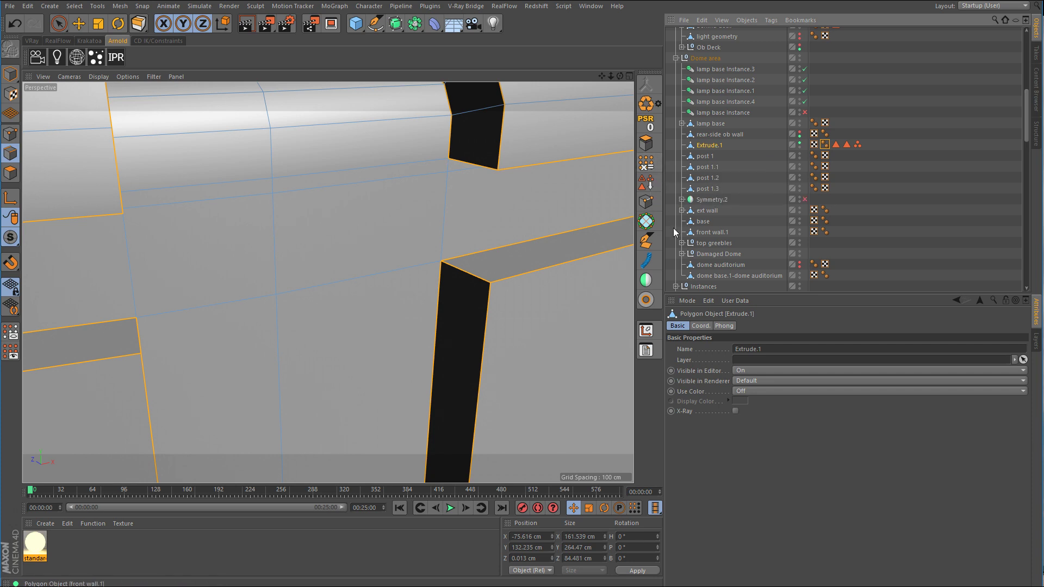
click(647, 182)
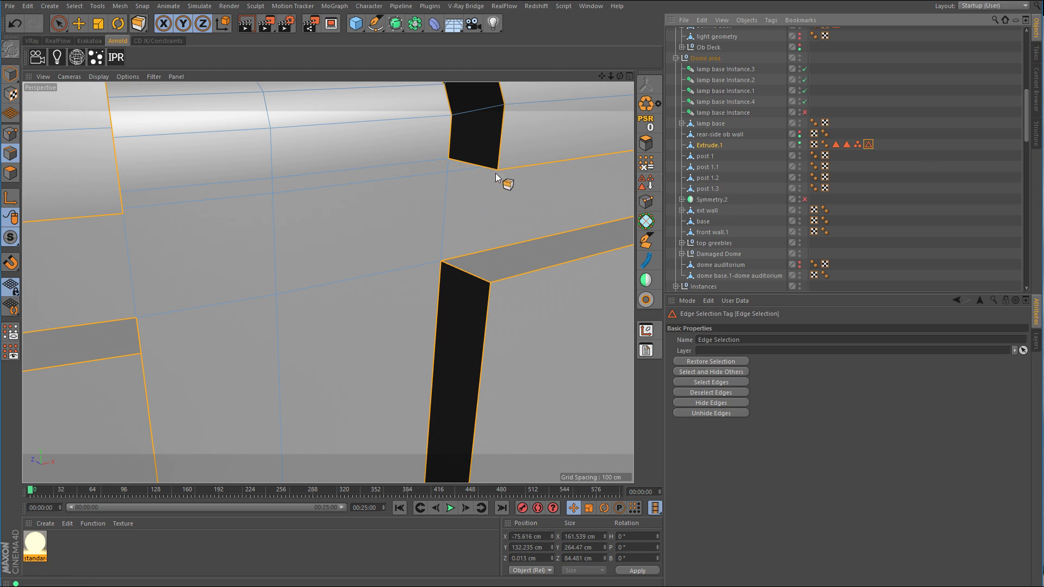
Step: Loop-select the two closely spaced horizontal edge loops directly below the rounded cap, replacing the panel edge selection
alt+right_drag(506, 176, 469, 197)
alt+right_drag(537, 162, 450, 190)
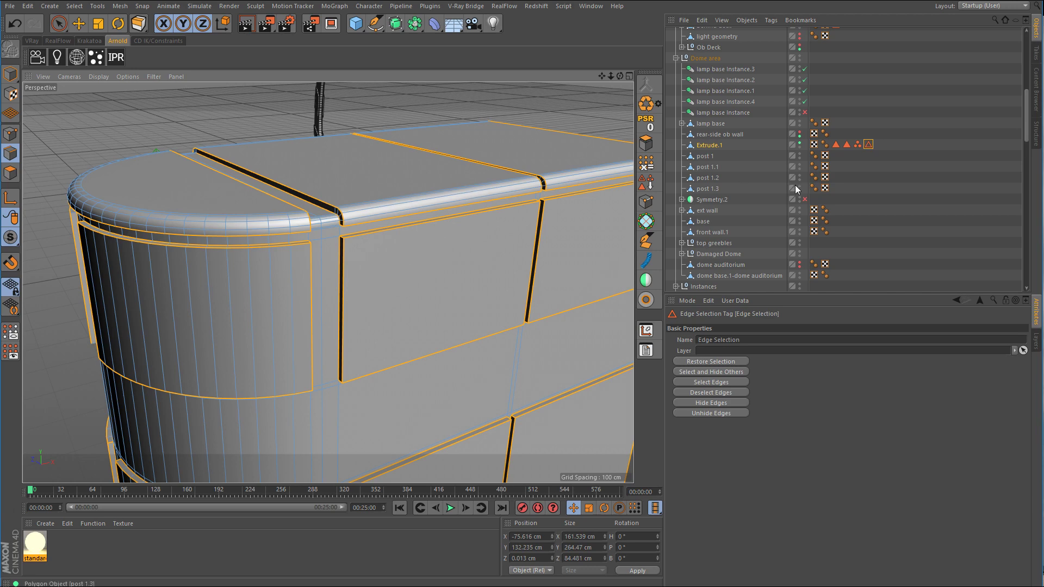
click(58, 24)
scroll(358, 165, up, 6)
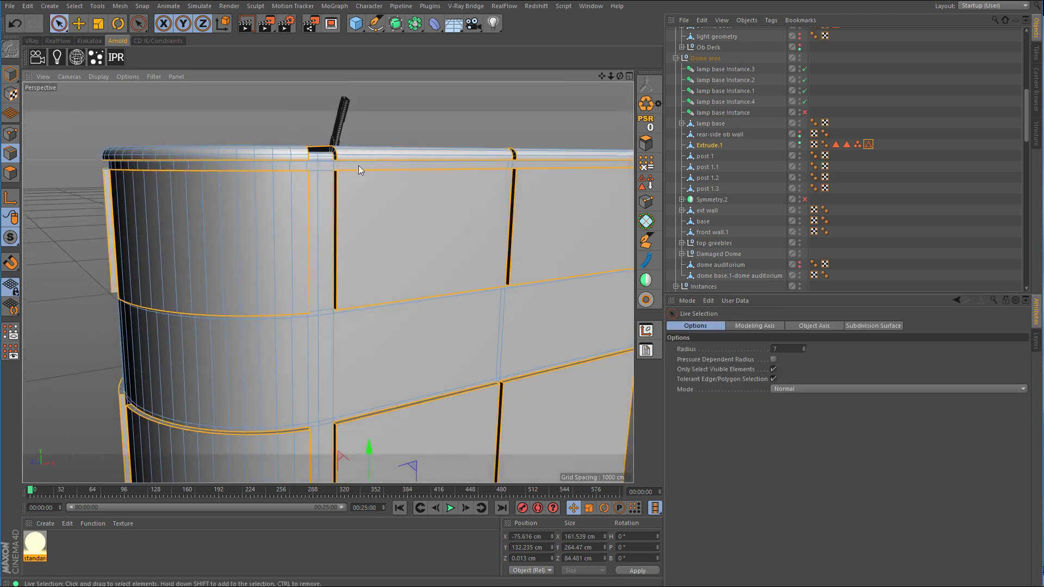
scroll(384, 161, up, 5)
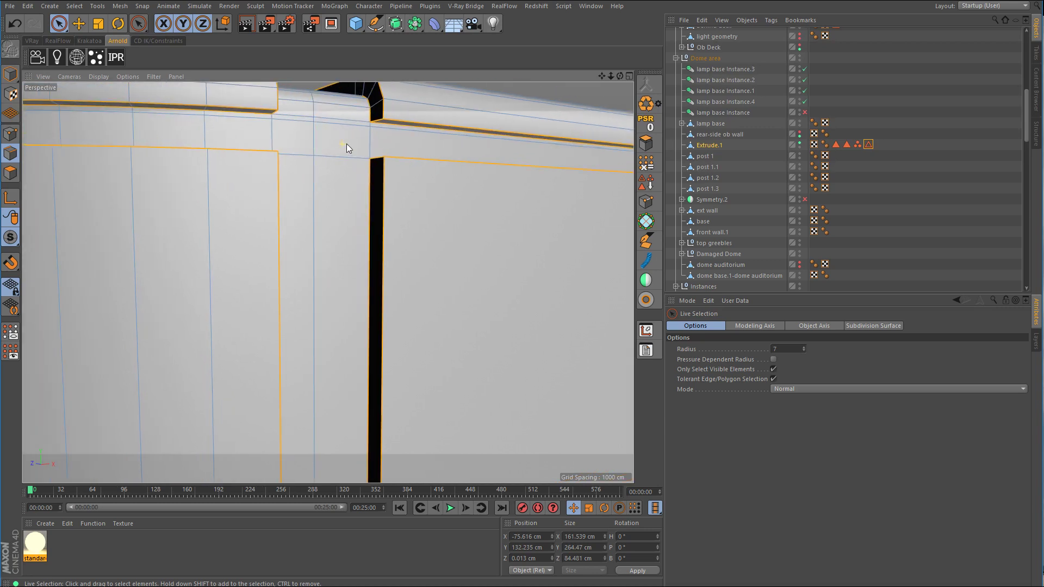
key(u)
key(l)
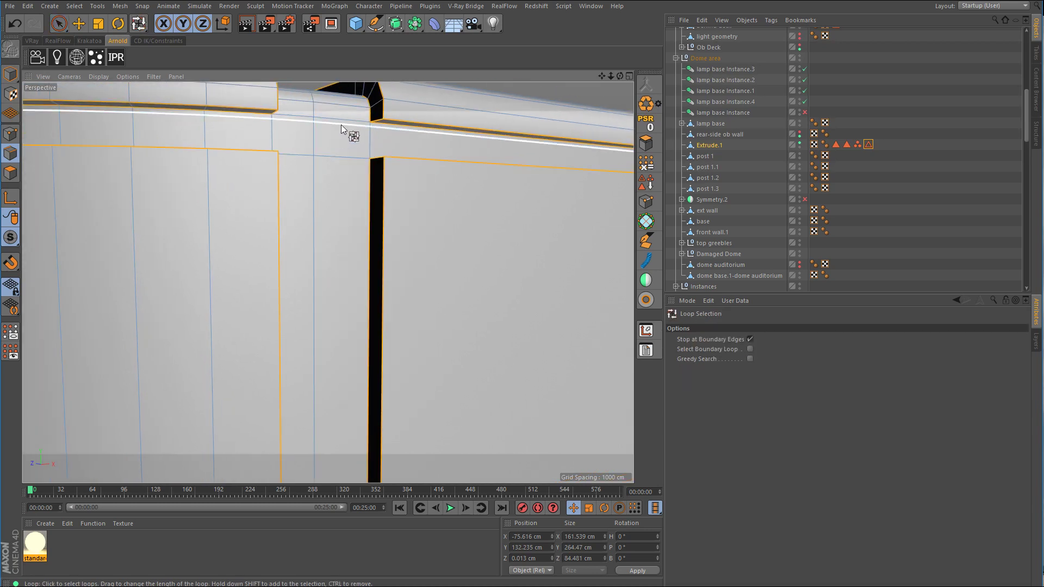
click(342, 125)
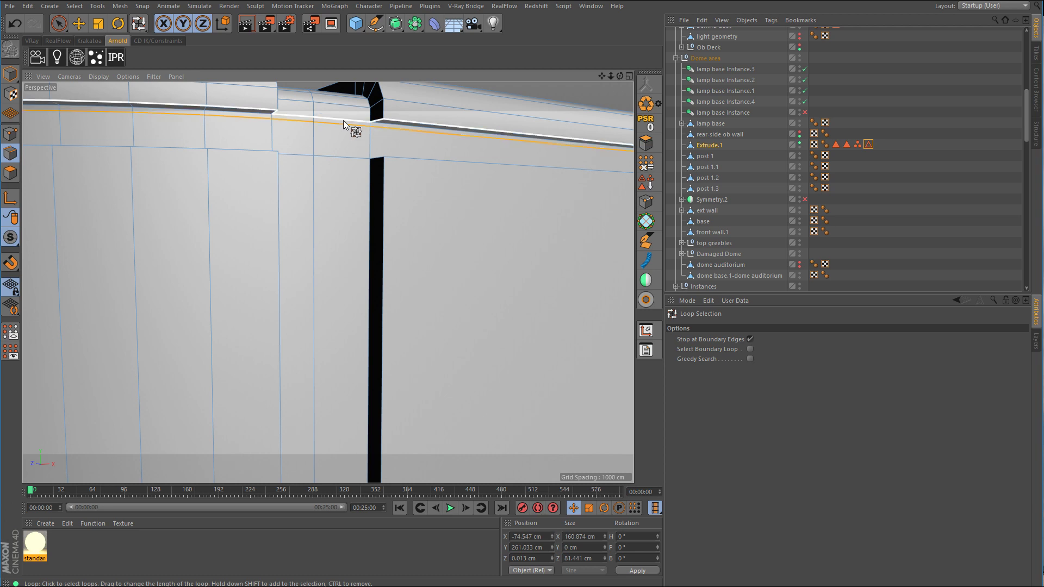
click(391, 123)
Step: Try to merge the two selected edge loops with Stitch and Sew at the vertical gap's corner, and undo it
scroll(394, 129, down, 5)
alt+drag(544, 196, 459, 171)
alt+middle_drag(459, 171, 321, 210)
alt+drag(321, 210, 416, 187)
alt+right_drag(248, 187, 321, 185)
right_click(415, 203)
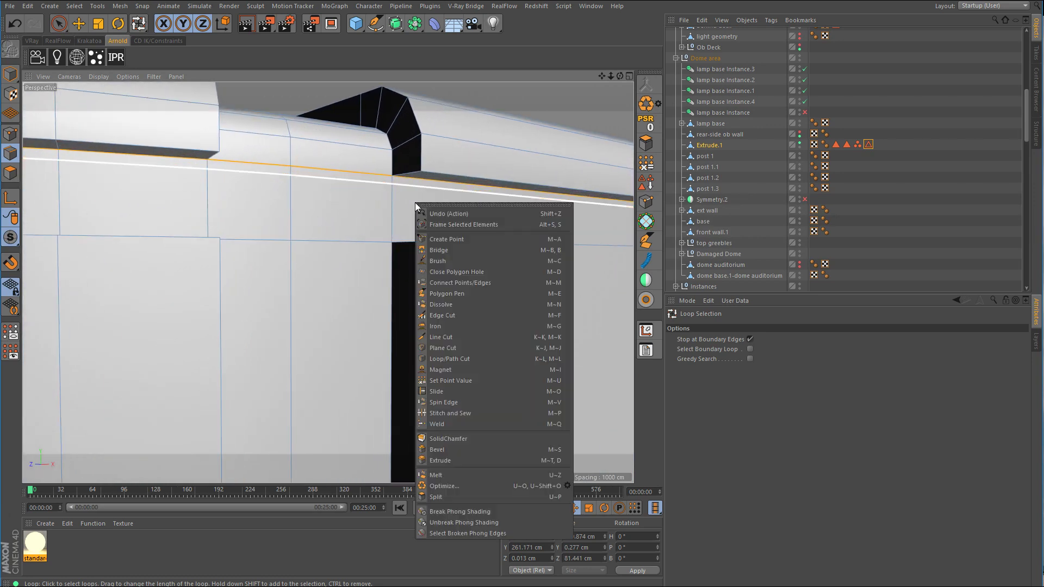
click(462, 413)
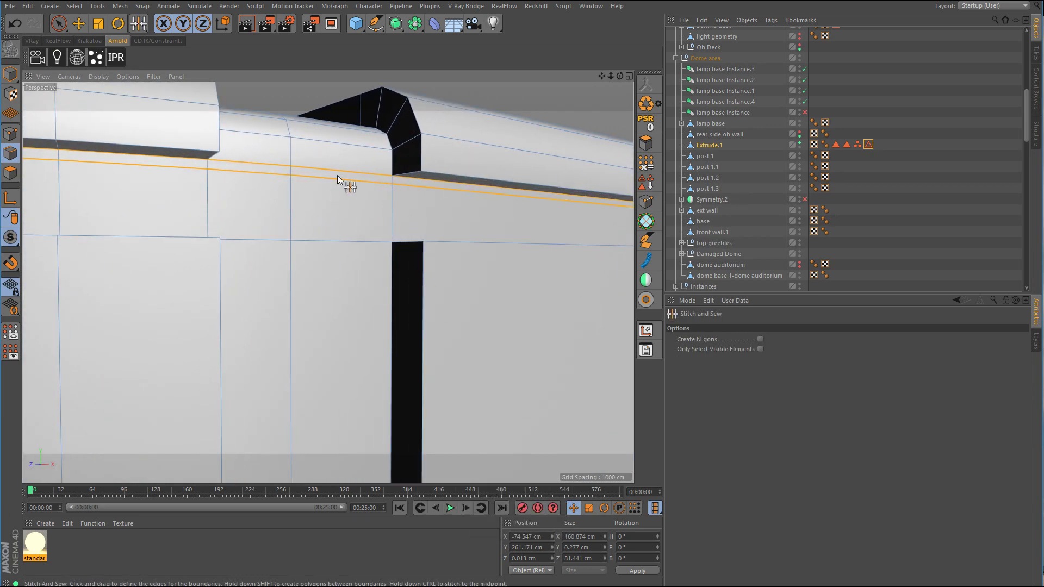
scroll(336, 174, up, 3)
scroll(335, 174, down, 1)
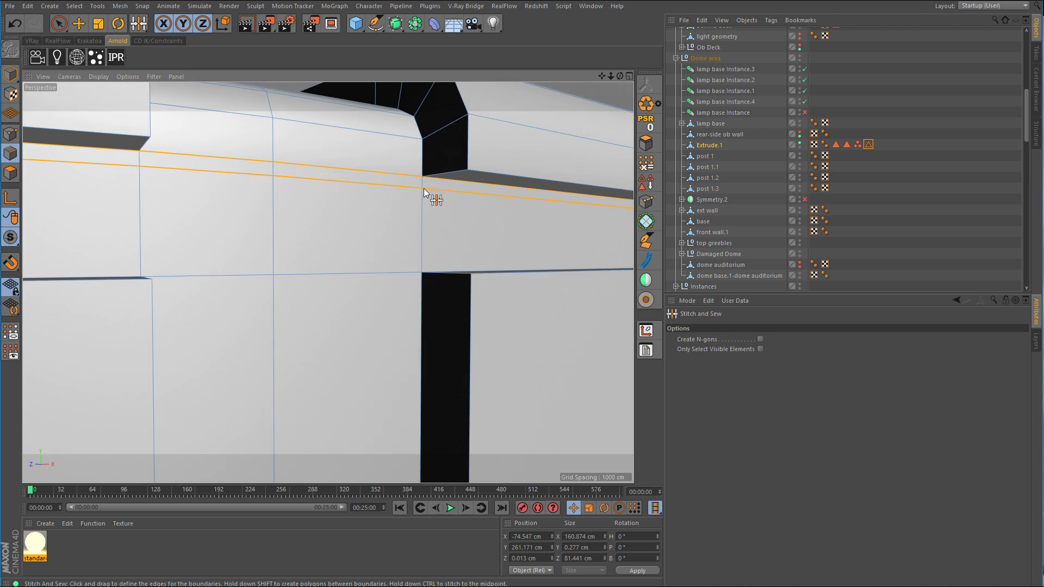
drag(422, 193, 422, 177)
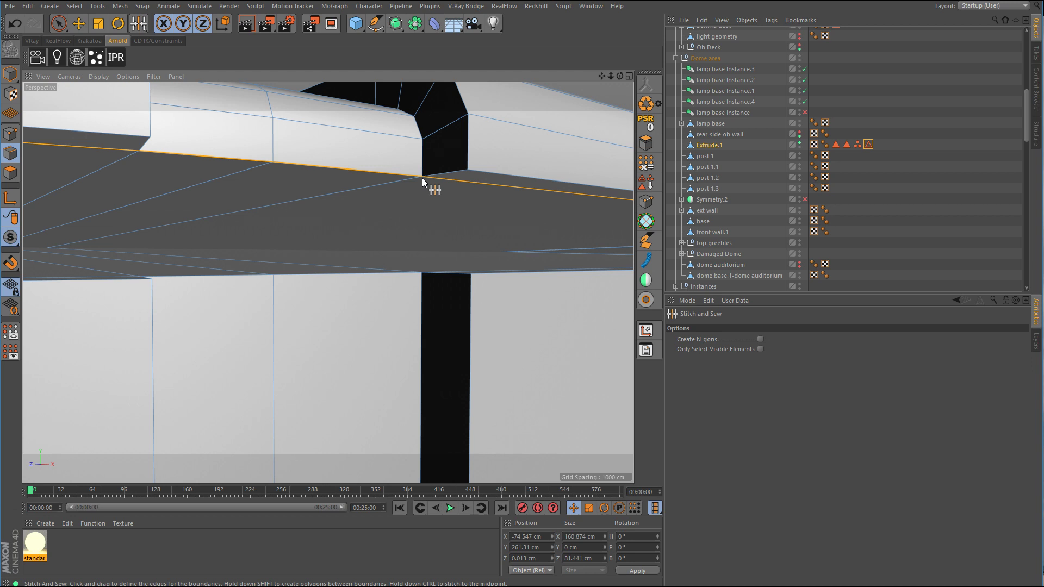
scroll(416, 230, down, 6)
key(ctrl+z)
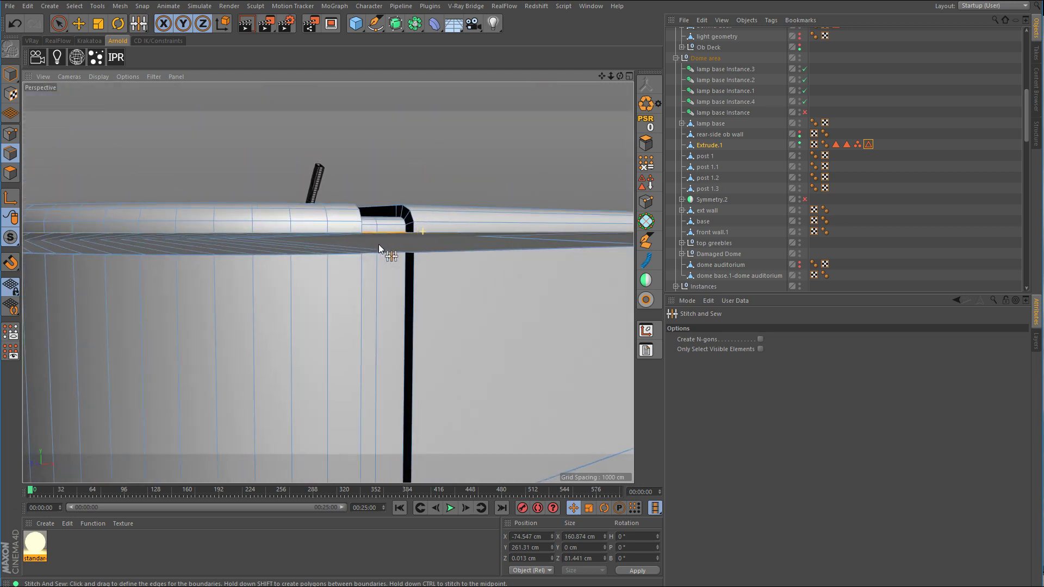
scroll(374, 244, down, 1)
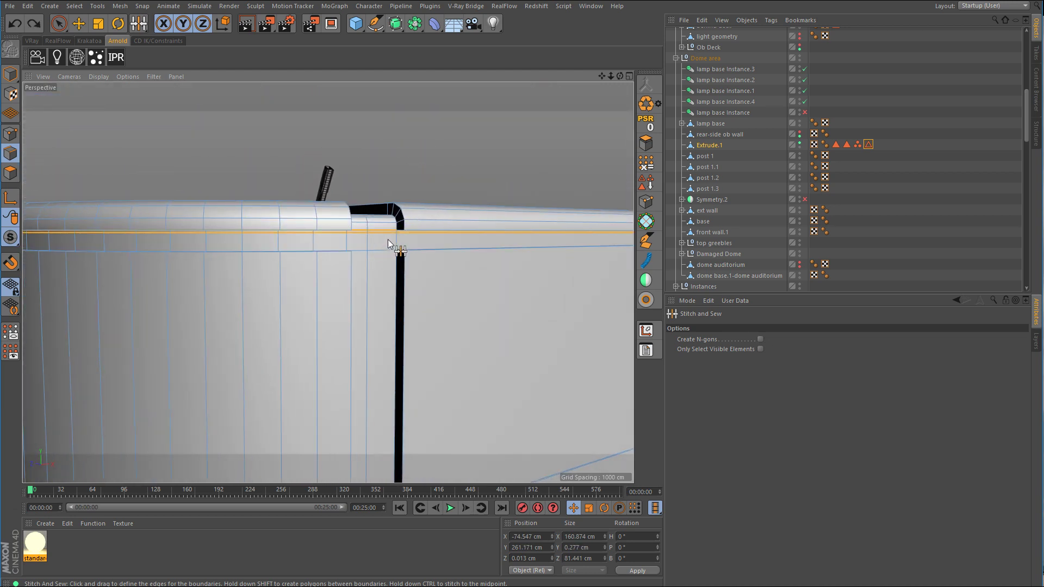
Step: Stitch the lower of the two selected edge loops onto the upper one, starting from the loops' ends at the block's open side
scroll(387, 240, up, 8)
scroll(445, 218, down, 8)
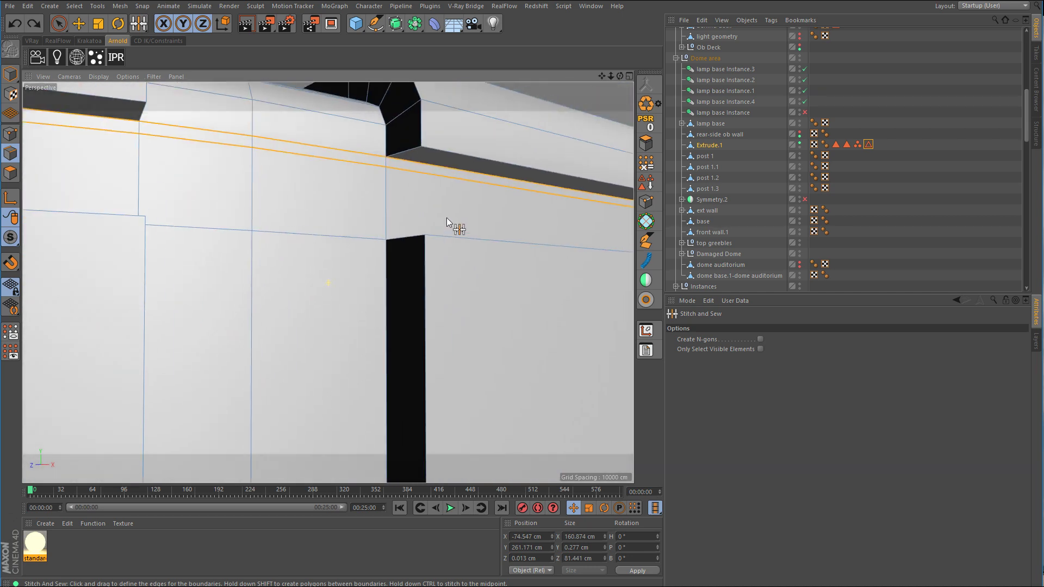
alt+drag(500, 223, 231, 245)
scroll(415, 227, up, 6)
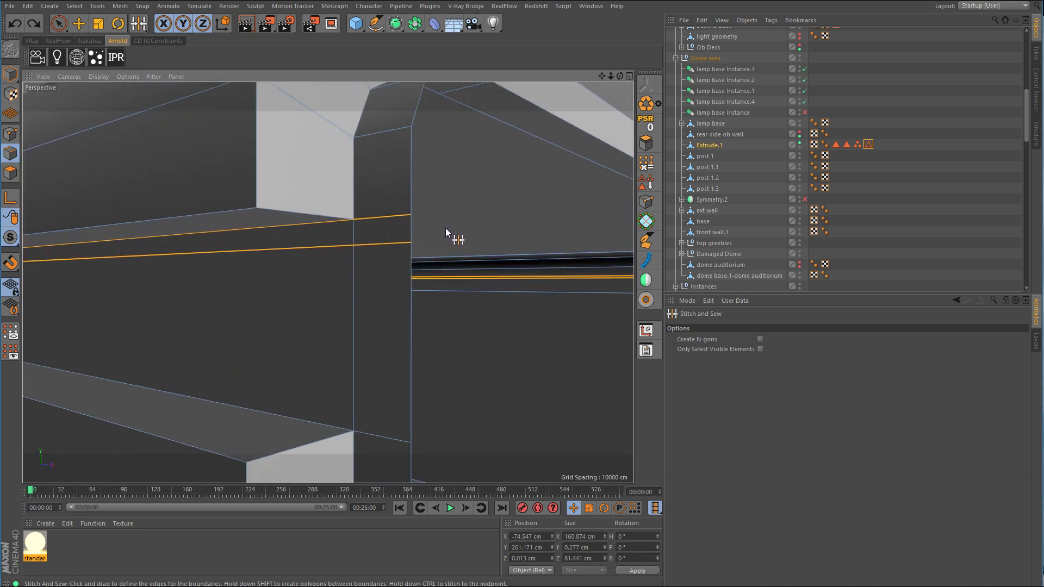
scroll(443, 227, down, 8)
alt+drag(548, 246, 432, 249)
scroll(243, 250, up, 8)
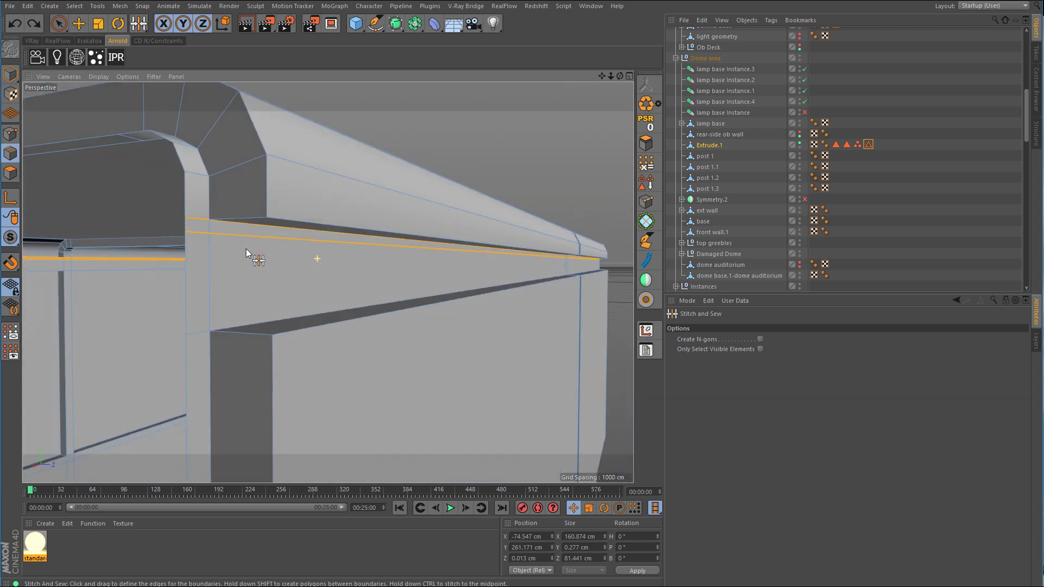
alt+drag(248, 252, 276, 197)
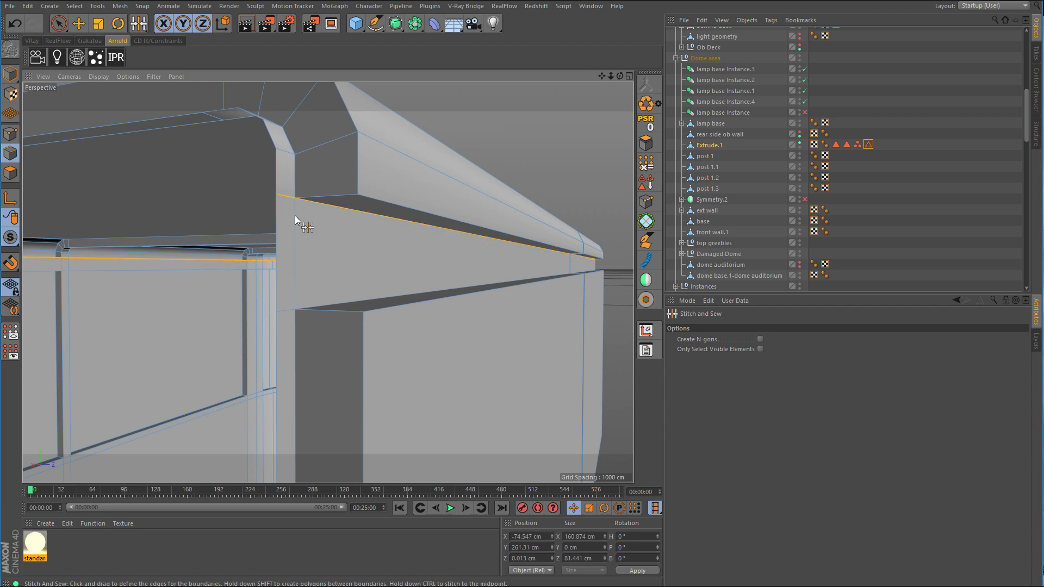
Step: Restore the stored edge selection of Extrude.1 and apply a SolidChamfer with a 0.25 cm offset to it
scroll(333, 259, down, 8)
alt+drag(231, 270, 536, 270)
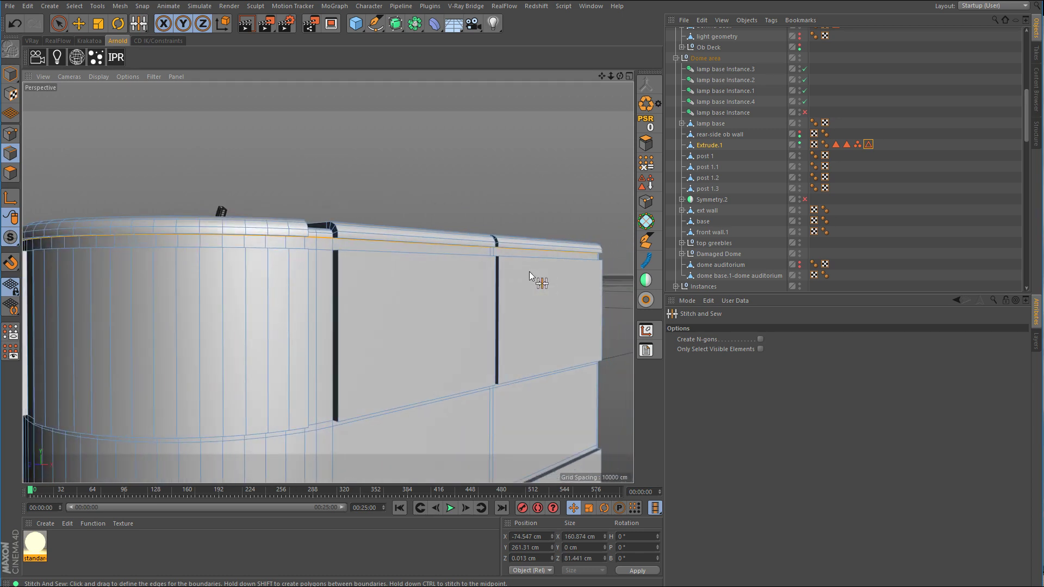
scroll(400, 264, up, 6)
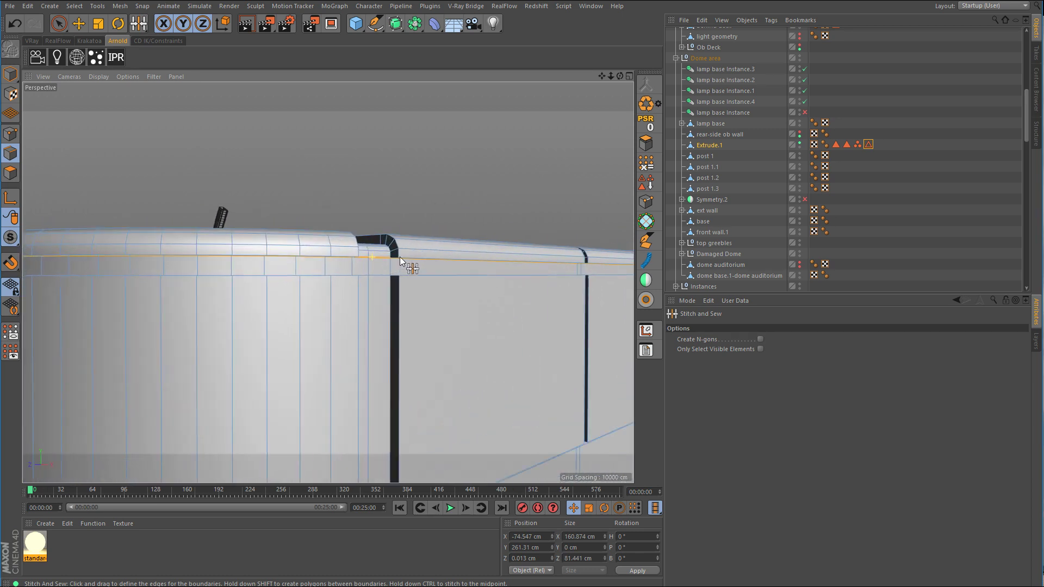
scroll(435, 257, up, 1)
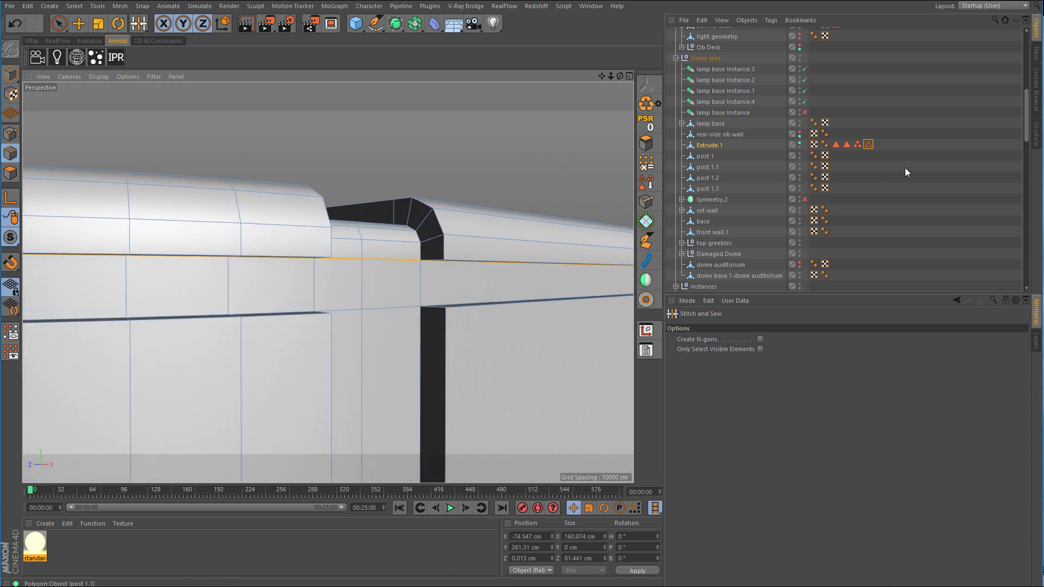
click(869, 146)
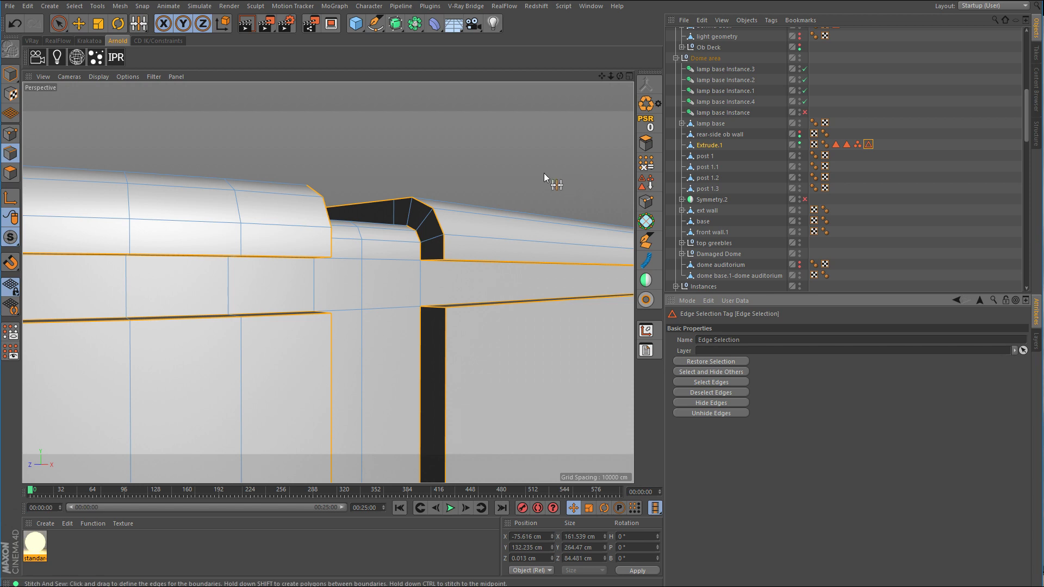
right_click(546, 173)
click(572, 406)
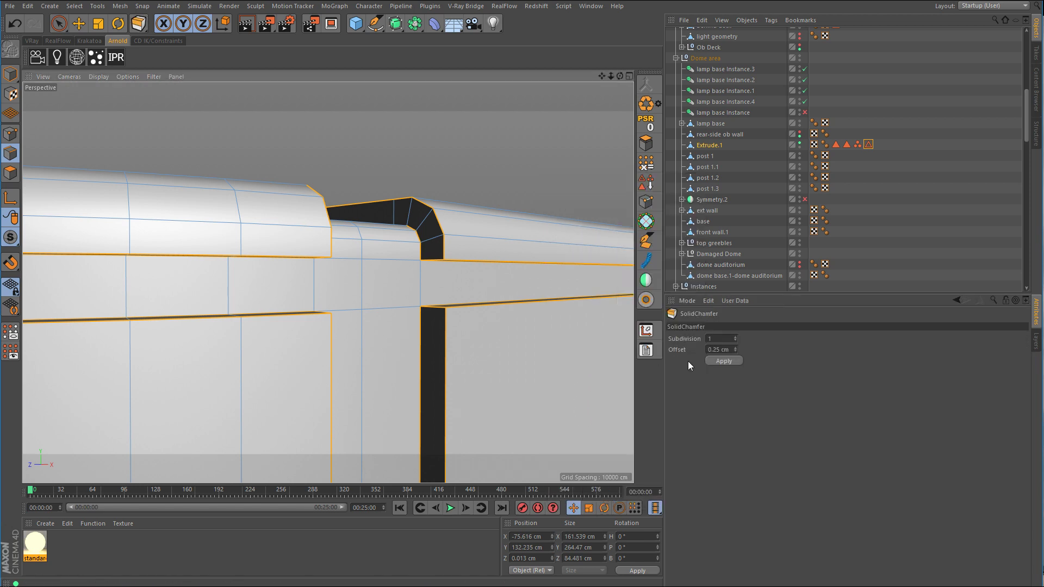
click(720, 361)
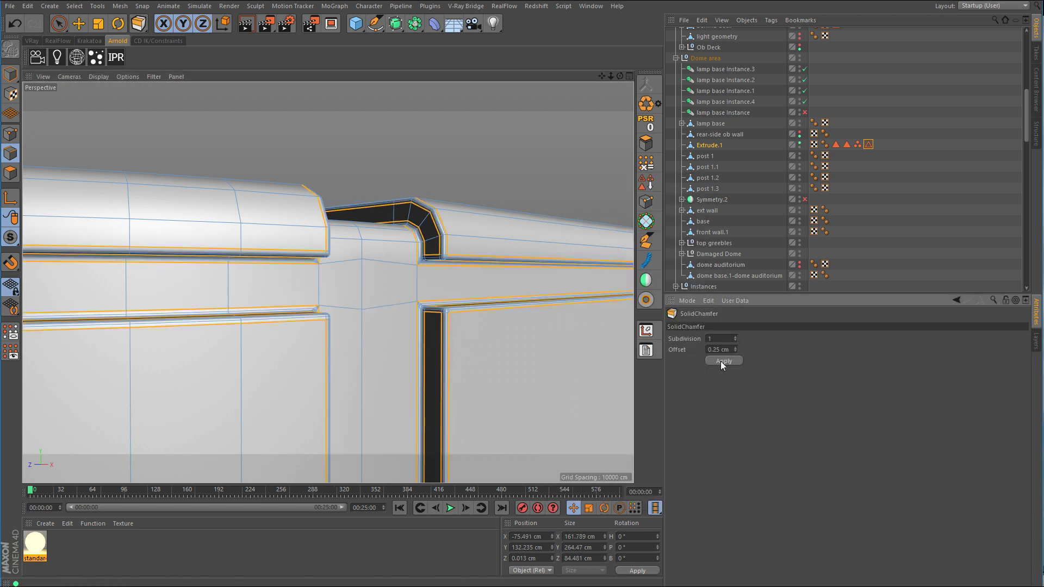
alt+drag(521, 328, 479, 281)
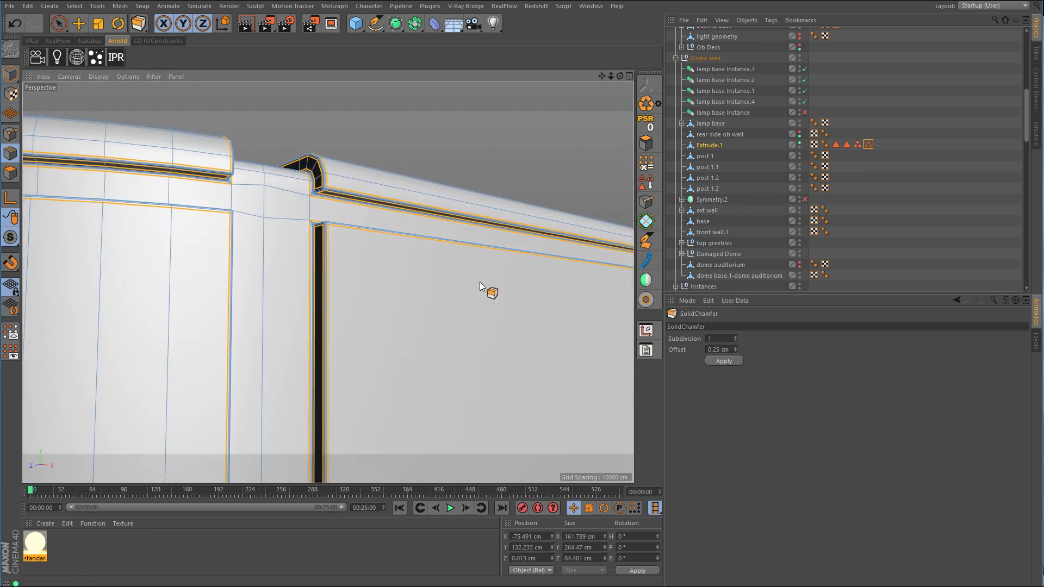
Step: Clear the selection and set the viewport display to Gouraud Shading without lines
click(859, 235)
click(98, 77)
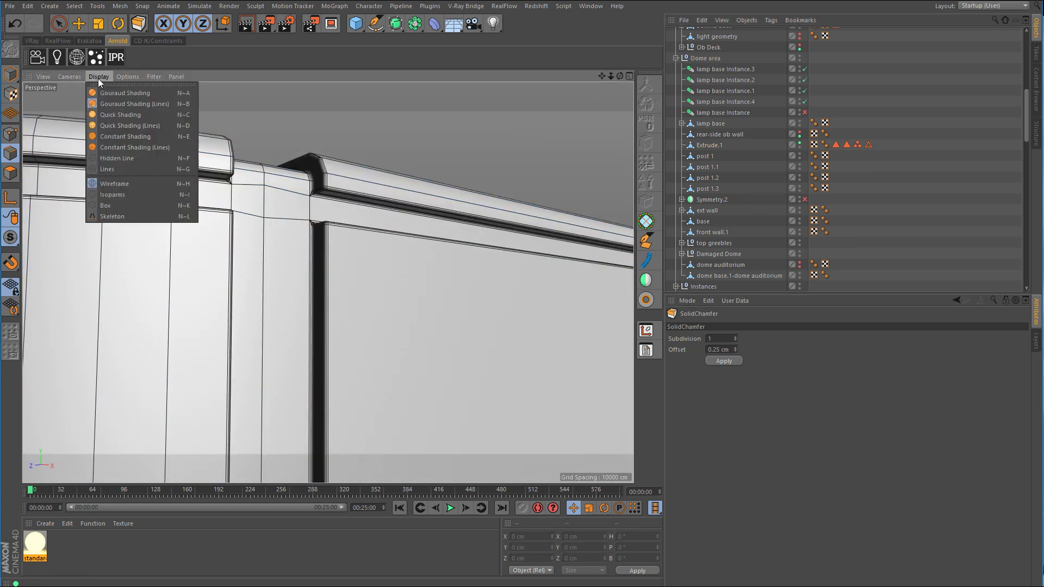
click(103, 90)
Step: Examine the chamfered panel seams and the vertical gap around the rounded cap of the wall block
scroll(330, 196, down, 8)
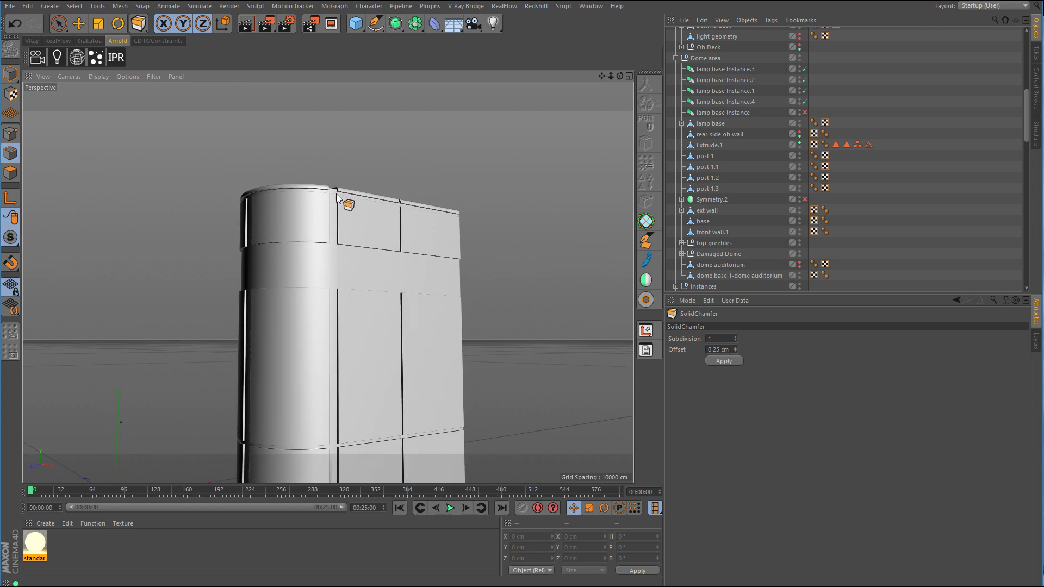
alt+drag(335, 194, 363, 222)
alt+right_drag(323, 346, 355, 345)
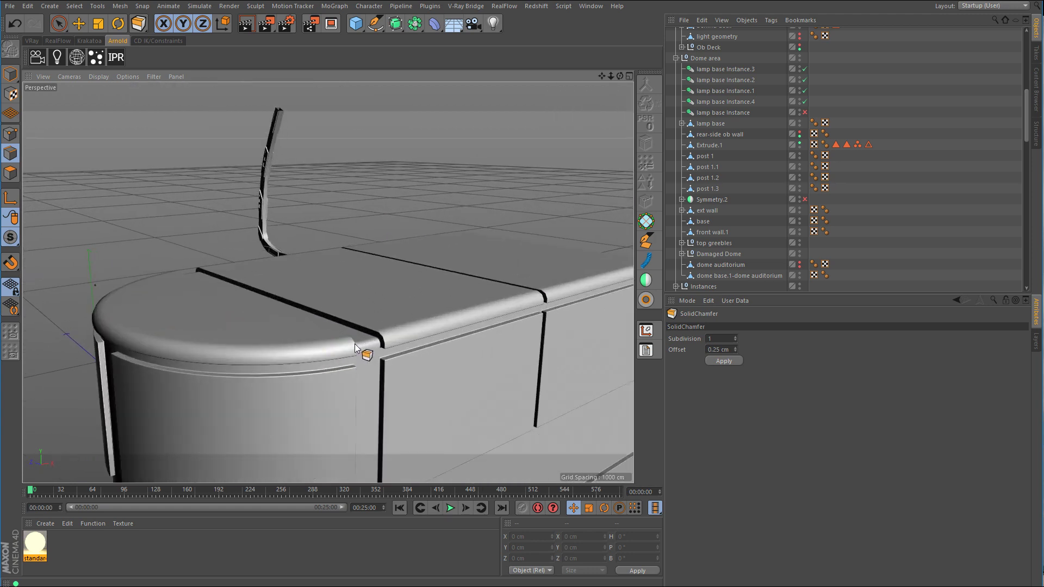
alt+middle_drag(355, 343, 407, 300)
alt+right_drag(406, 300, 426, 289)
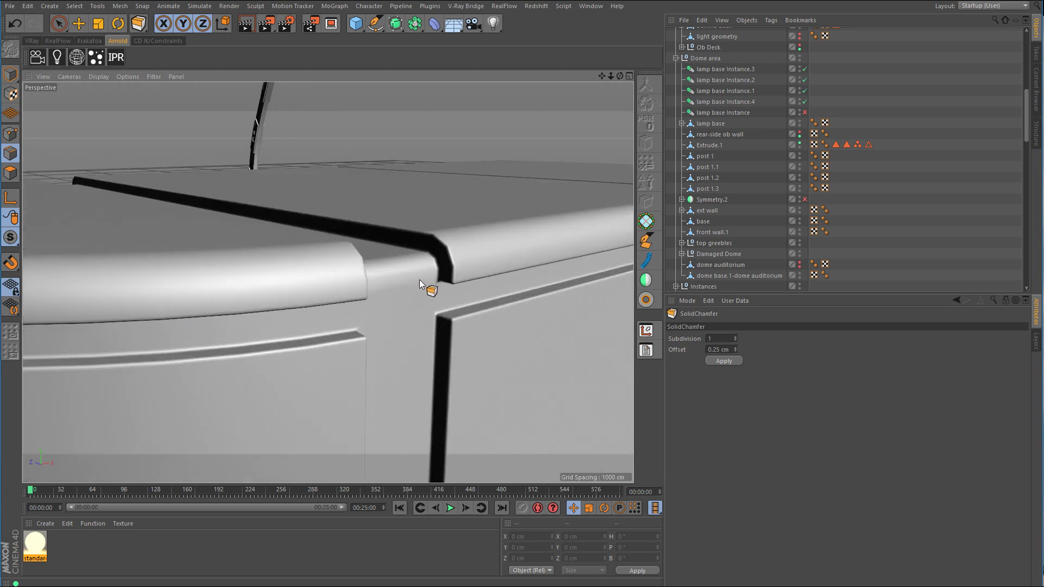
alt+drag(419, 280, 419, 277)
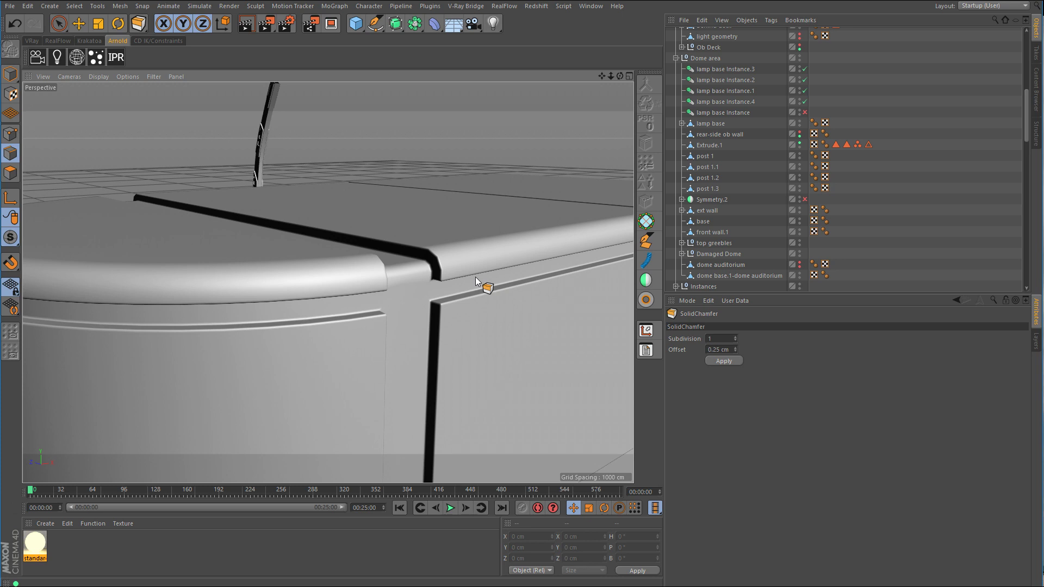
alt+right_drag(476, 277, 483, 280)
alt+middle_drag(520, 266, 497, 255)
alt+drag(497, 255, 518, 255)
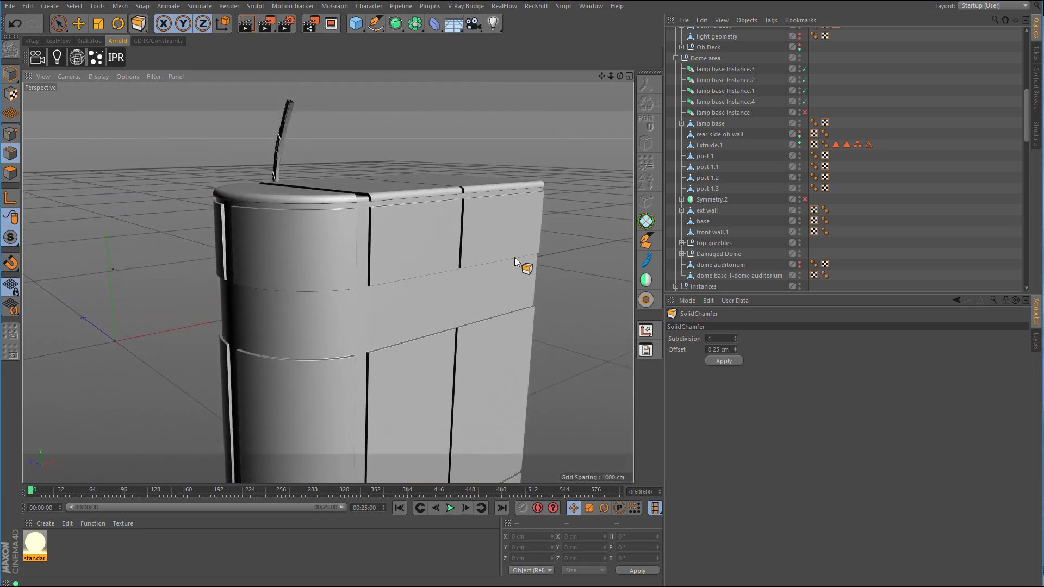
Step: Undo the deselection and the SolidChamfer on Extrude.1, checking the seam ends along the block's bottom rim
alt+drag(484, 291, 435, 245)
key(ctrl+z)
alt+right_drag(383, 196, 459, 185)
alt+drag(459, 184, 445, 194)
alt+right_drag(350, 357, 369, 357)
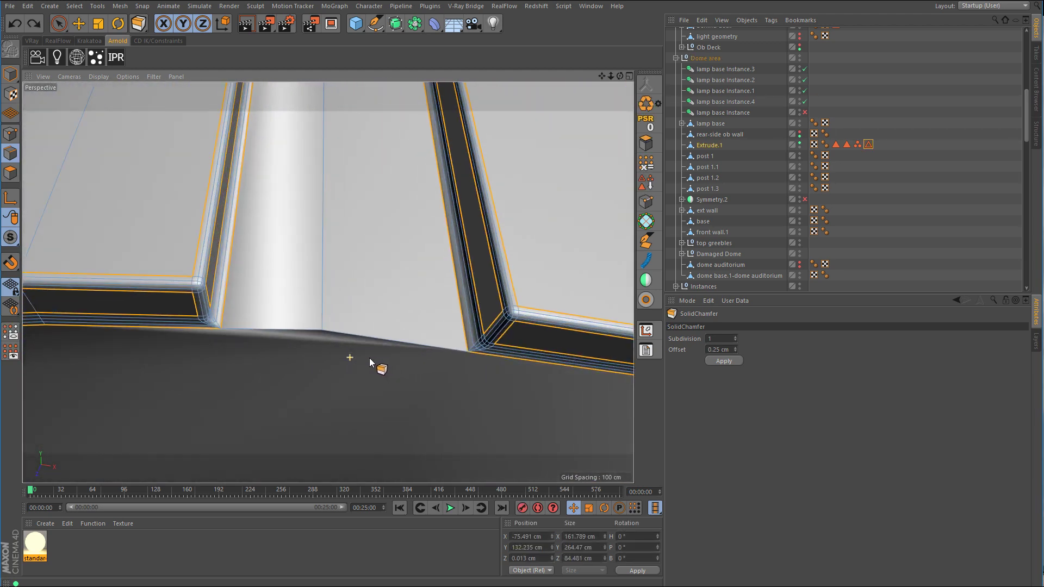
key(ctrl+z)
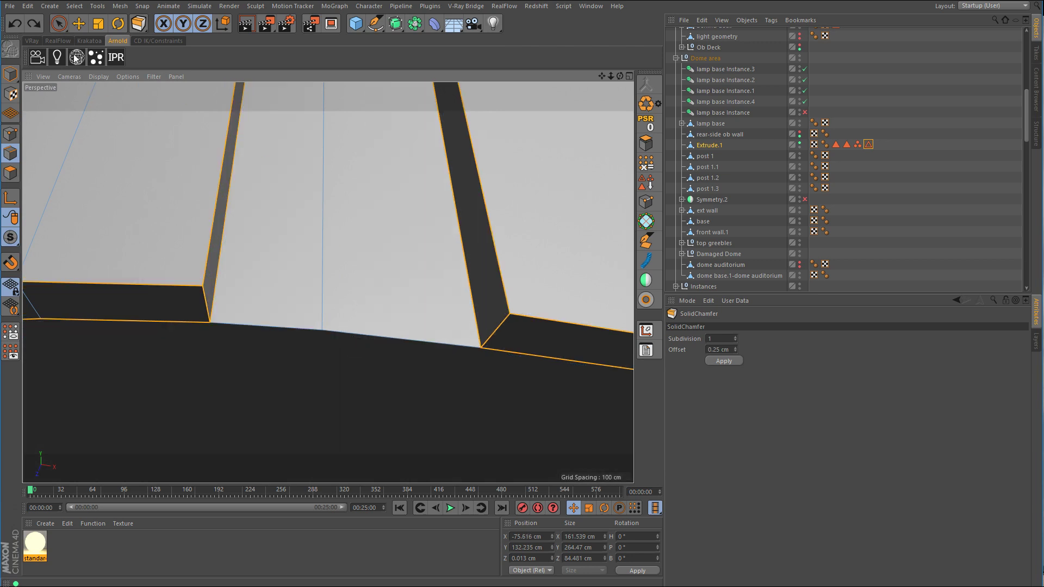
Step: Add the short bottom-rim edges bridging the panel gaps around the block to the edge selection with Live Selection
click(59, 23)
alt+right_drag(366, 203, 376, 238)
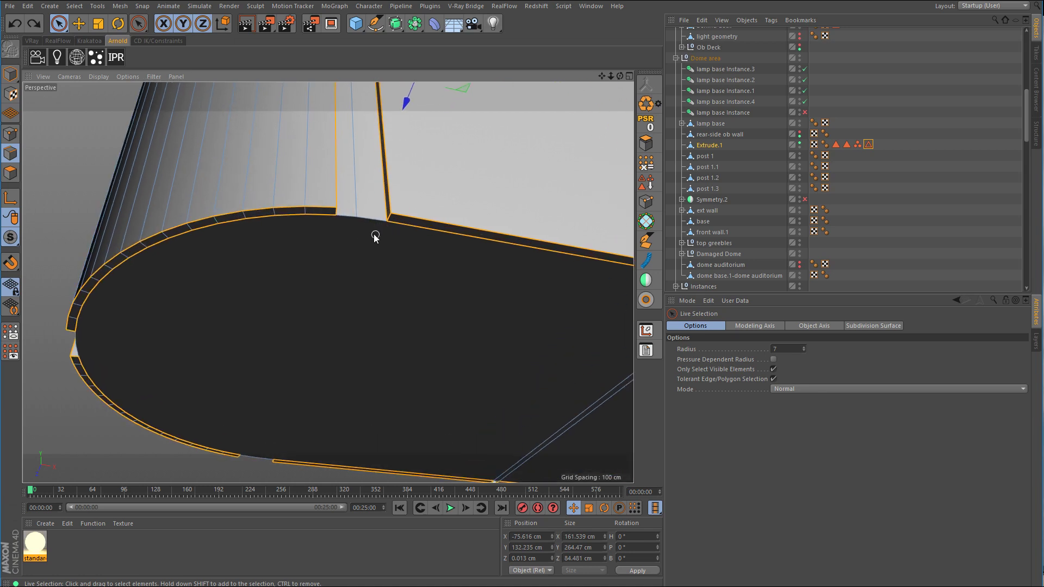
alt+drag(353, 227, 252, 282)
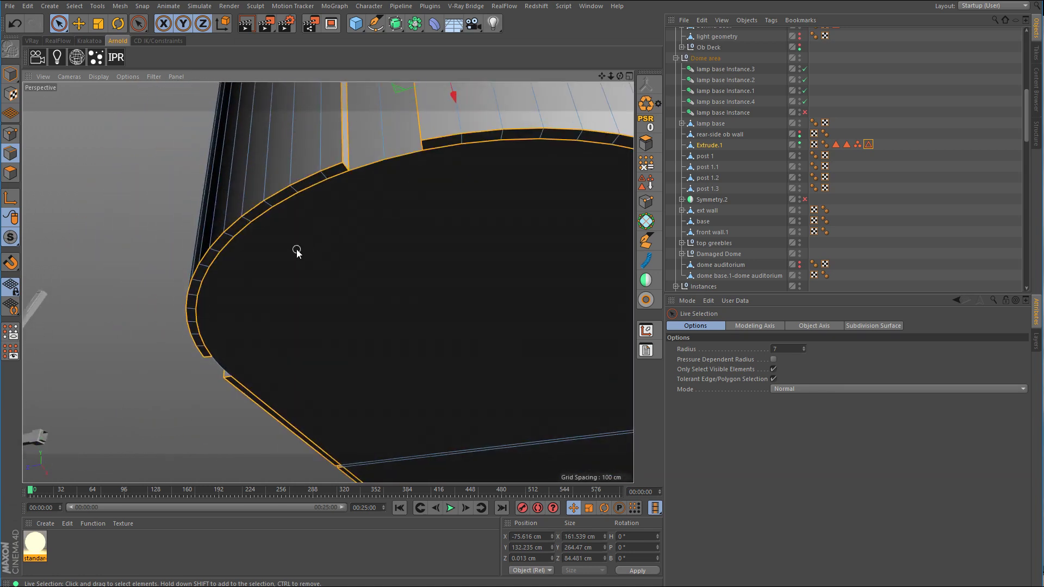
alt+drag(296, 249, 392, 237)
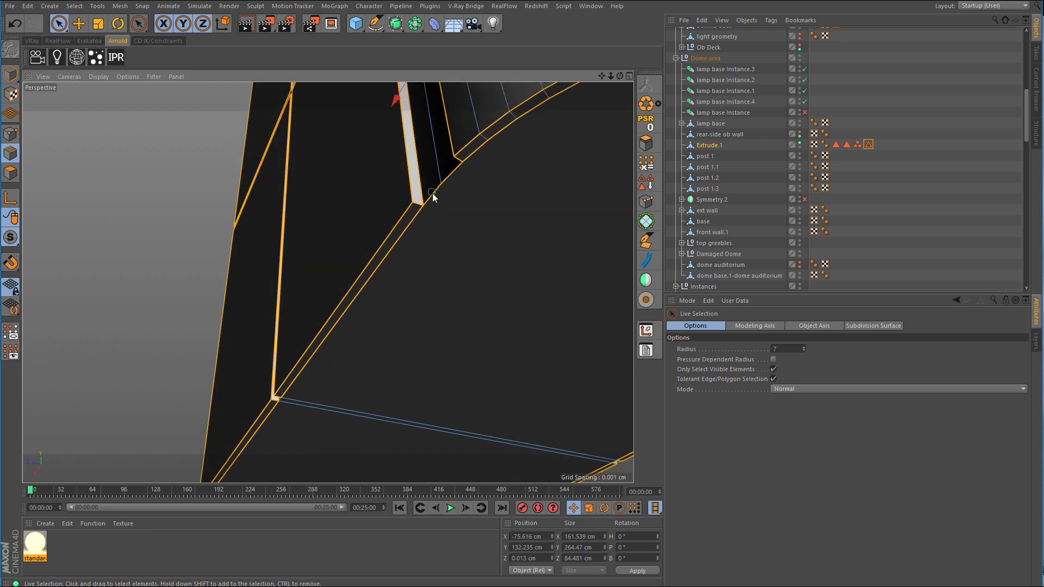
alt+drag(327, 327, 410, 314)
alt+right_drag(310, 262, 344, 252)
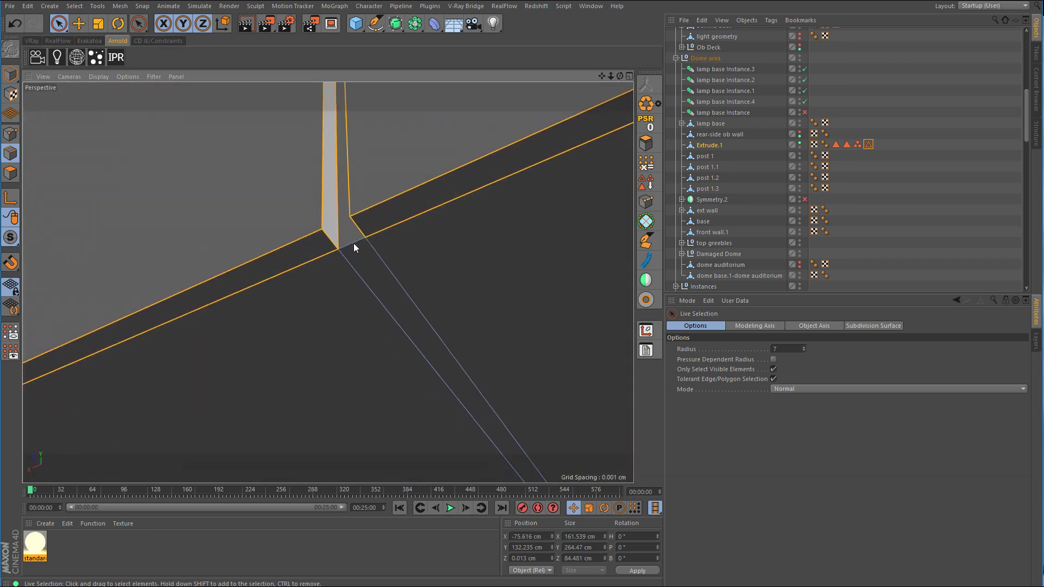
alt+drag(377, 262, 361, 203)
mouse_move(361, 203)
alt+right_down()
mouse_move(390, 181)
mouse_move(417, 183)
alt+right_up()
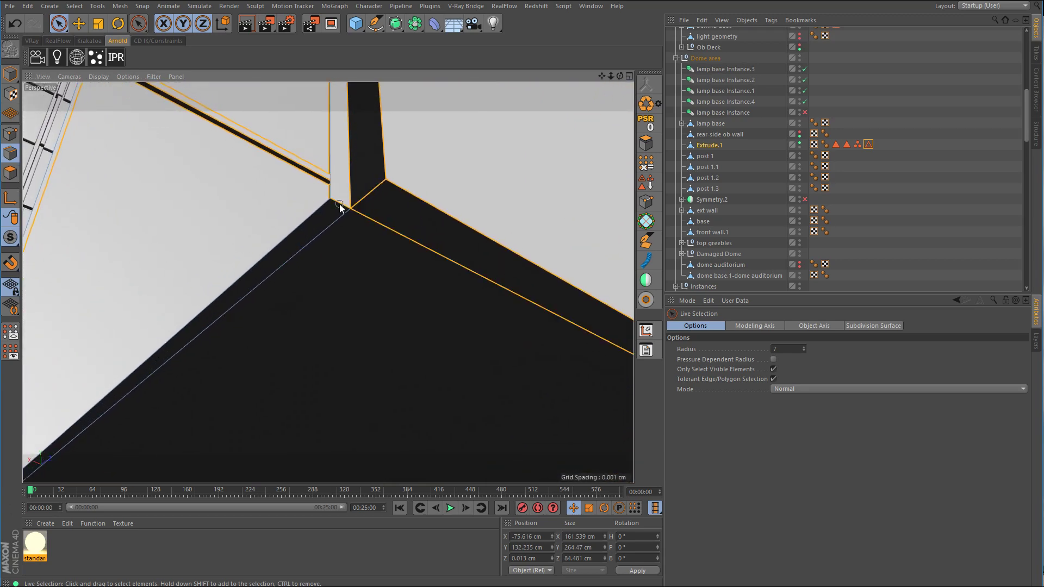
key(o)
alt+drag(343, 272, 510, 263)
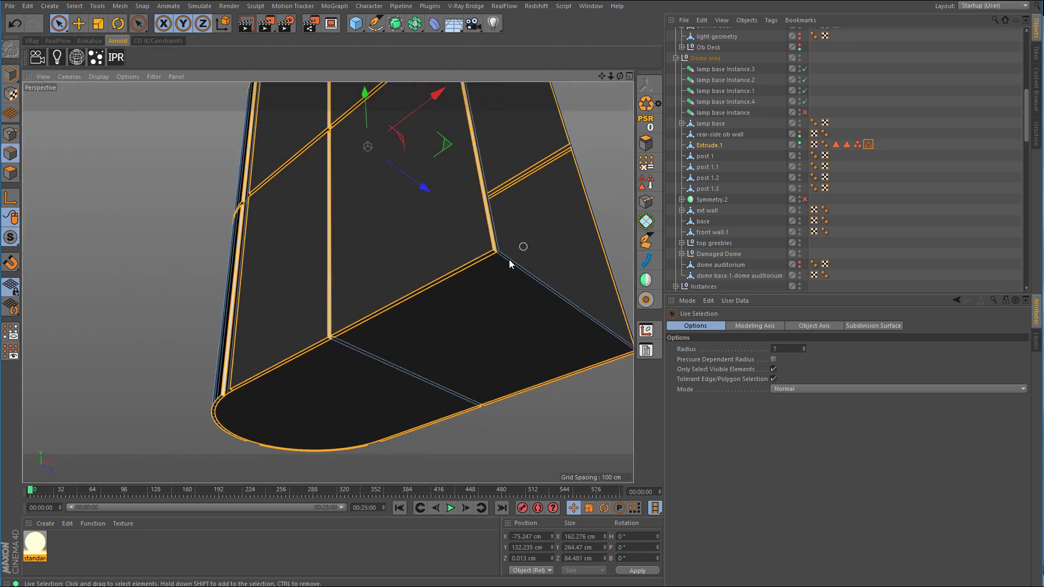
Step: Examine the block's upper cap, open-side corner and curved side for edges missing from the selection
alt+right_drag(510, 264, 488, 285)
alt+drag(488, 285, 544, 224)
alt+right_drag(544, 224, 478, 239)
alt+drag(479, 239, 405, 283)
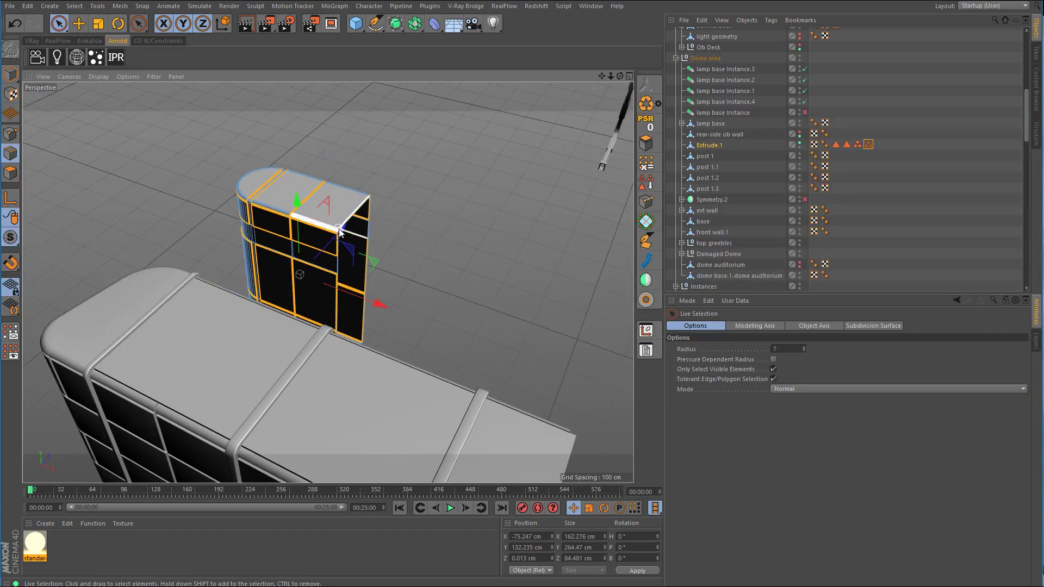
alt+right_drag(338, 229, 398, 273)
alt+right_drag(351, 327, 363, 328)
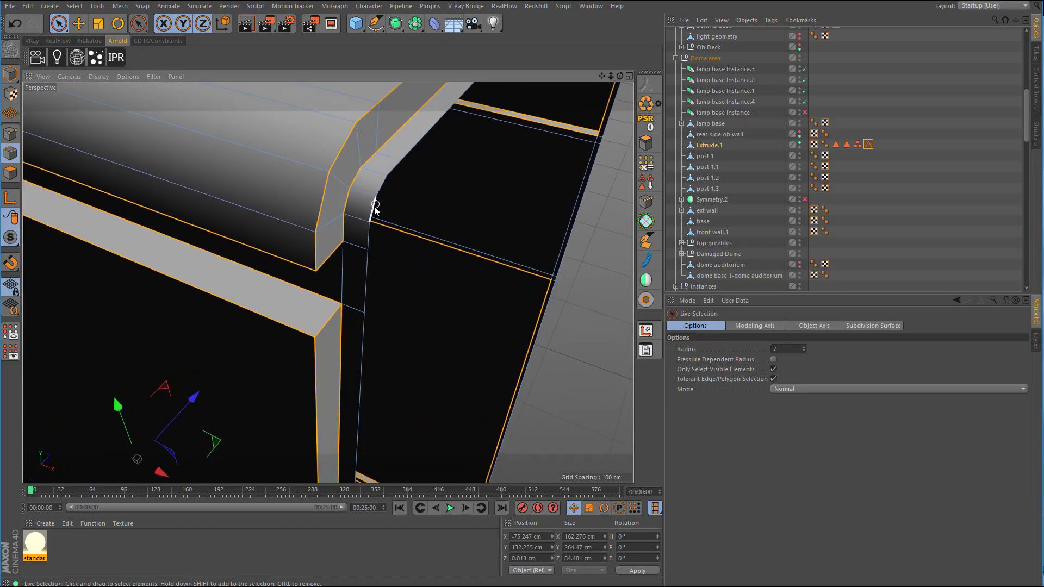
alt+drag(392, 205, 229, 180)
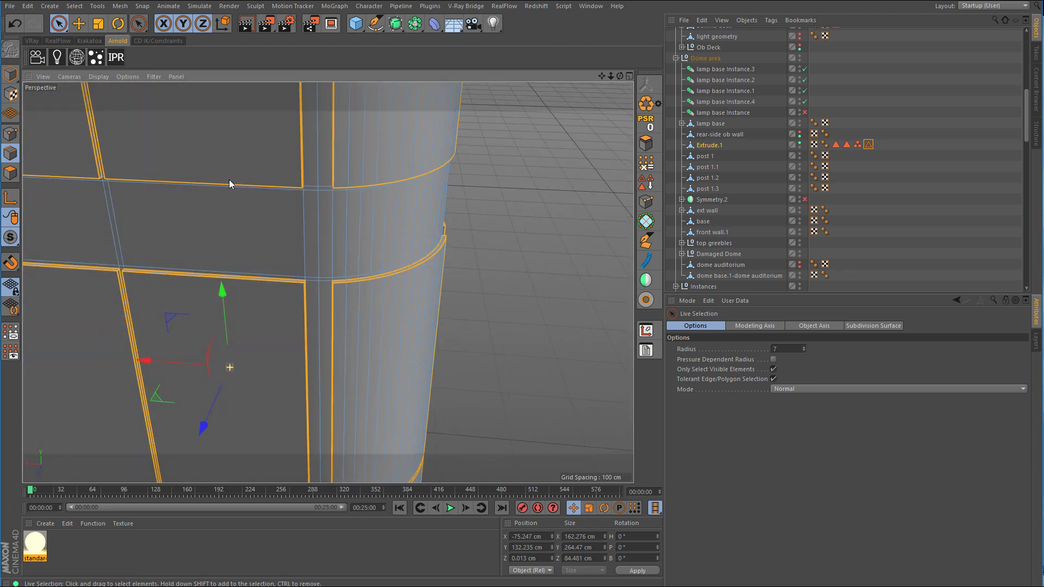
Step: Try SolidChamfer with a 0.25 cm offset on the extended edge selection, inspect the seams unselected, and undo it
right_click(551, 237)
click(579, 473)
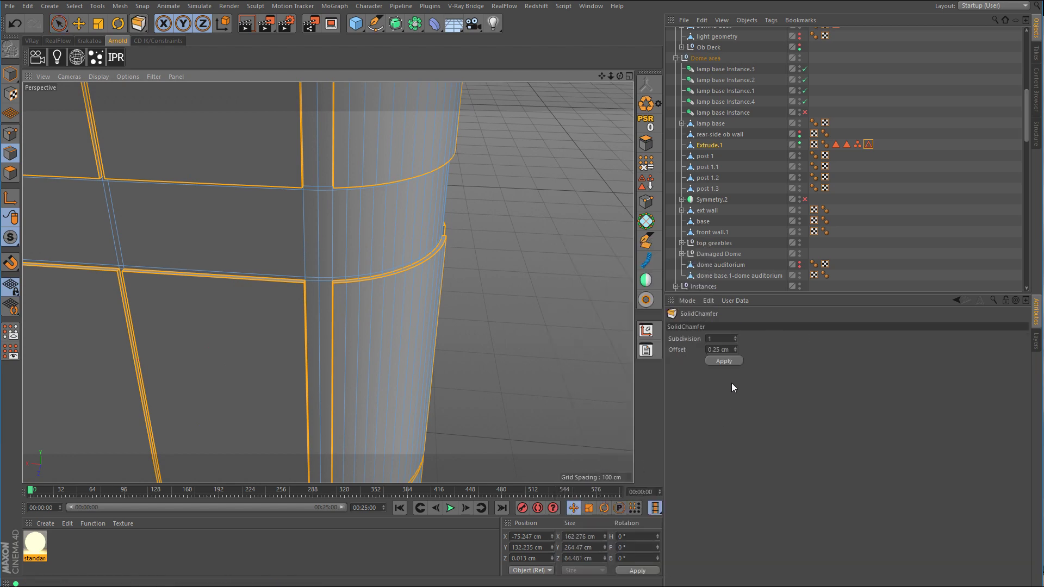
click(725, 360)
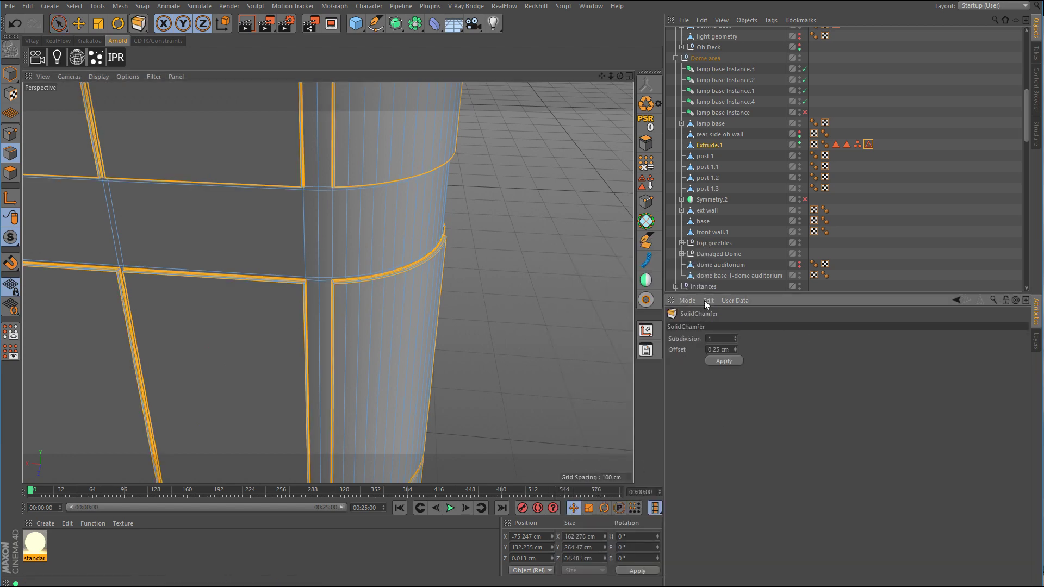
click(888, 226)
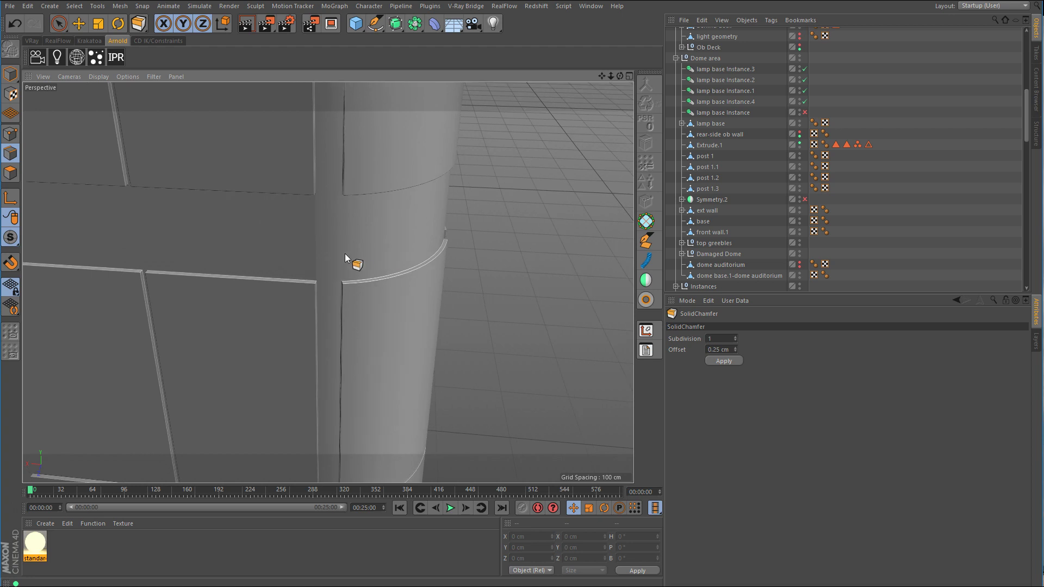
scroll(342, 248, up, 3)
key(ctrl+z)
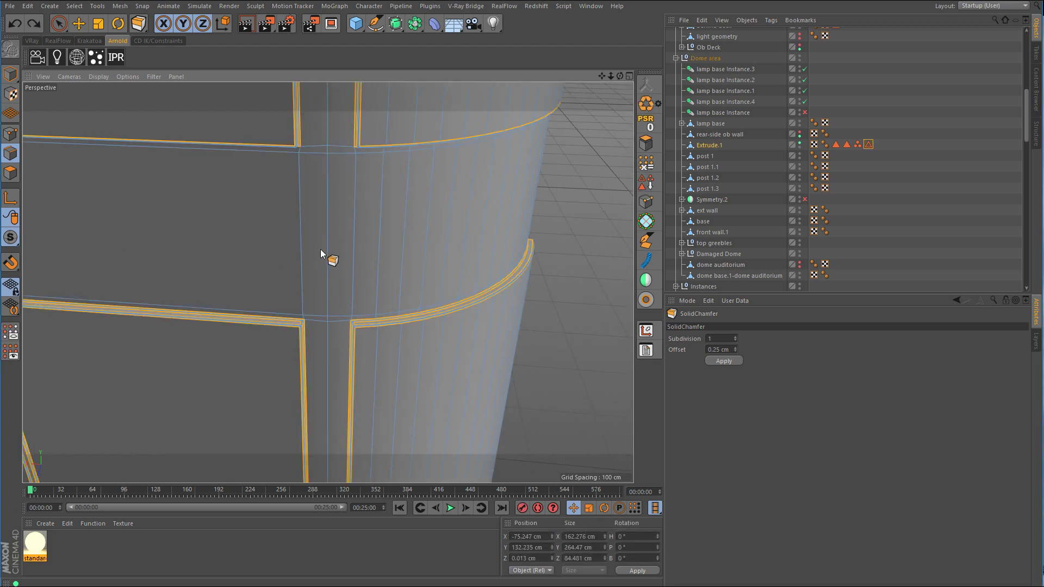
key(ctrl+z)
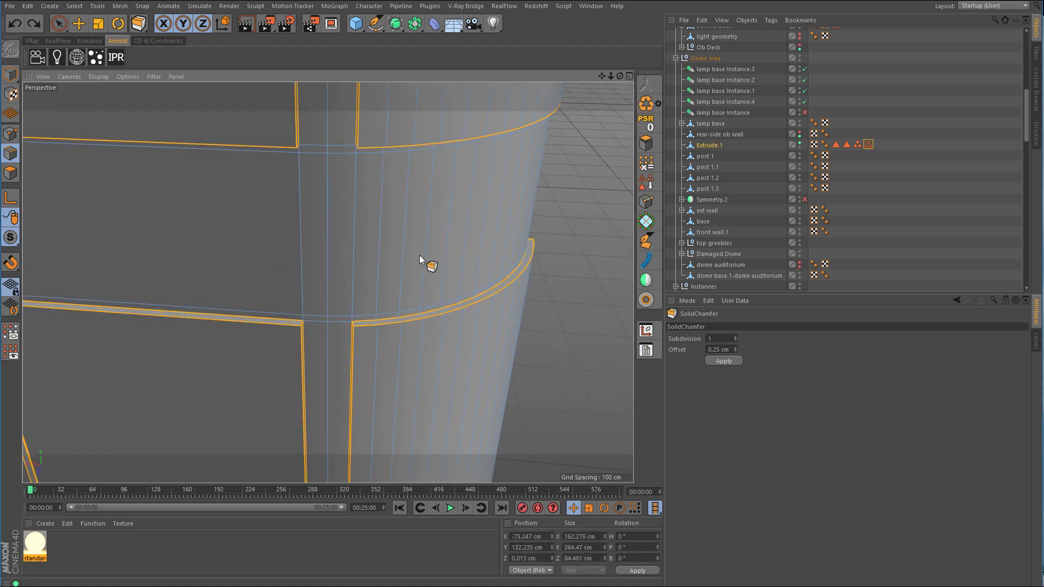
Step: Apply SolidChamfer with subdivision 1 and a 0.25 cm offset to the selected panel-seam and bottom-rim edges
scroll(381, 267, down, 5)
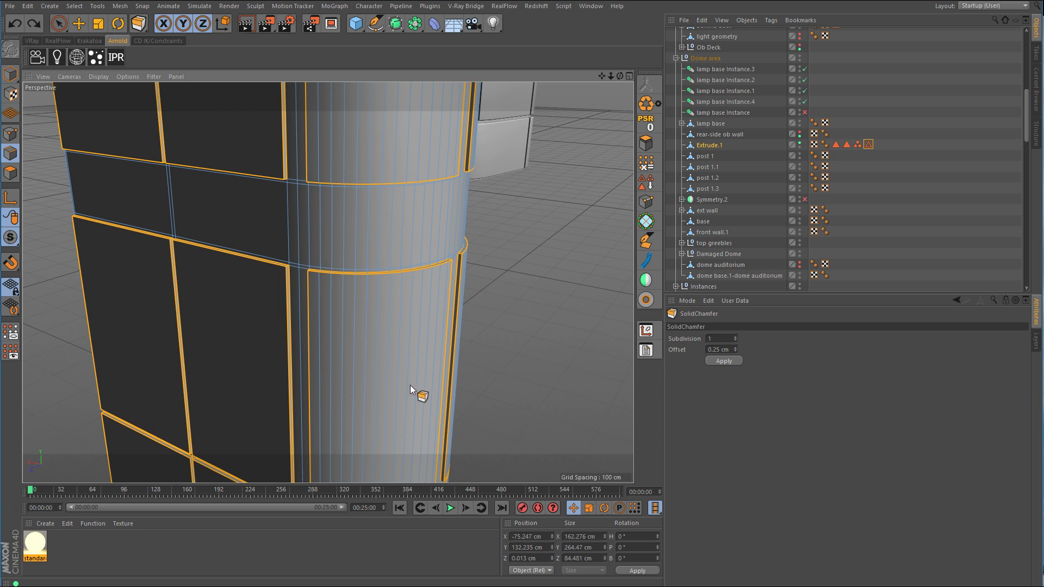
alt+drag(409, 389, 400, 291)
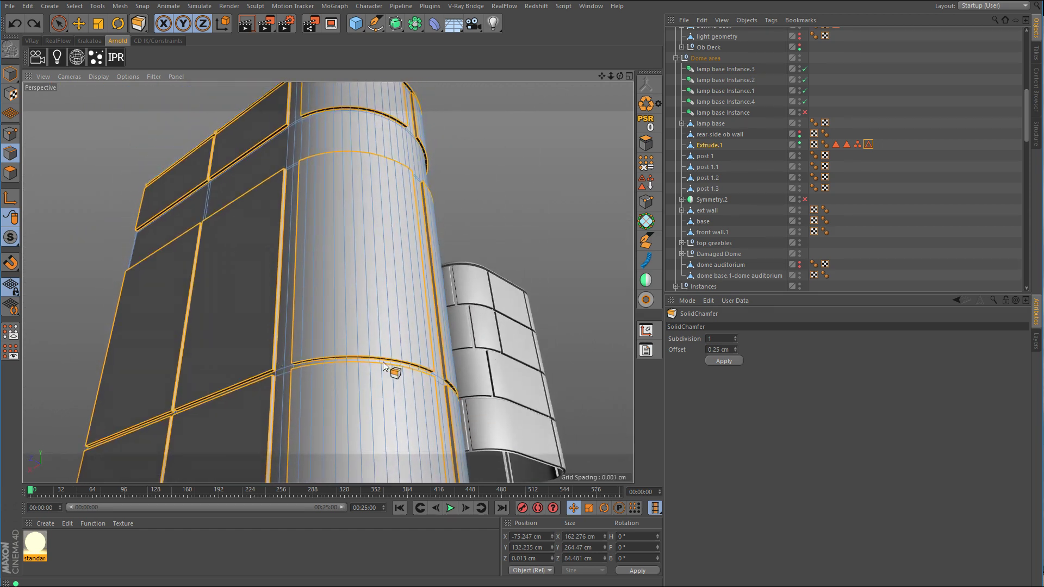
alt+drag(384, 366, 424, 131)
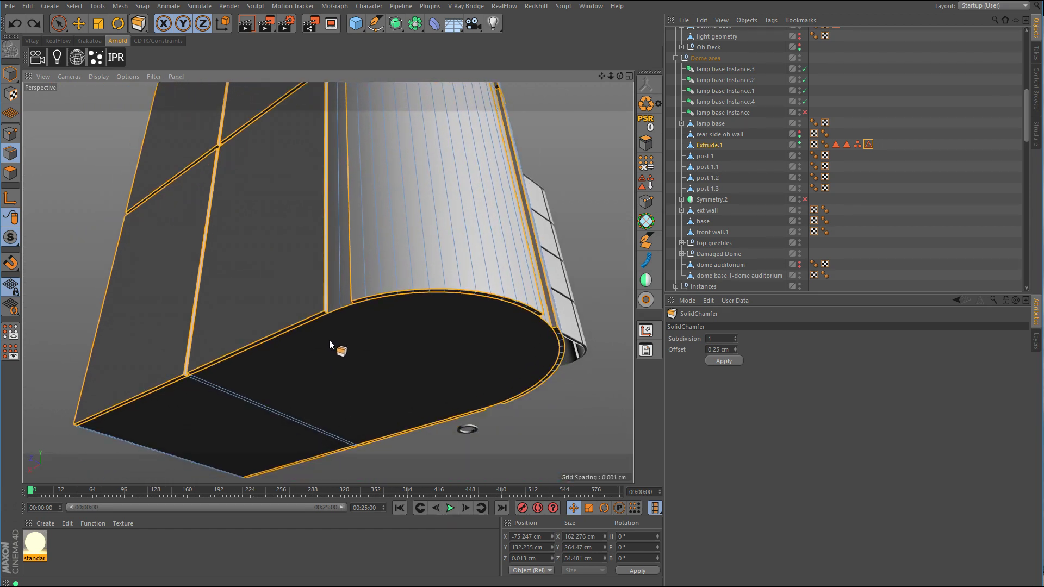
alt+right_drag(330, 343, 496, 356)
click(722, 360)
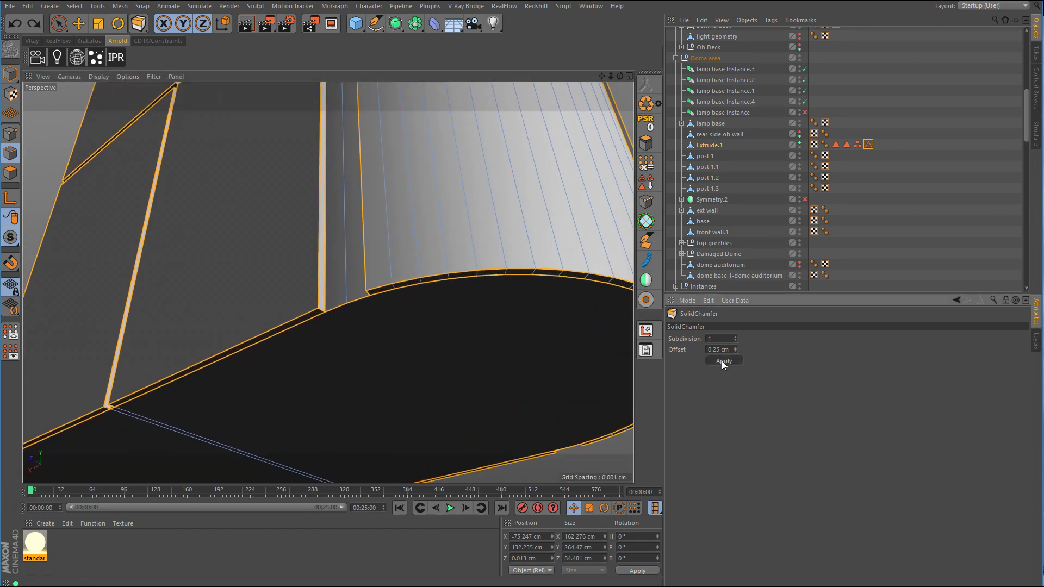
Step: Examine the chamfered gap corners along the bottom rim and the block's underside, with the selection temporarily cleared
alt+right_drag(357, 297, 403, 308)
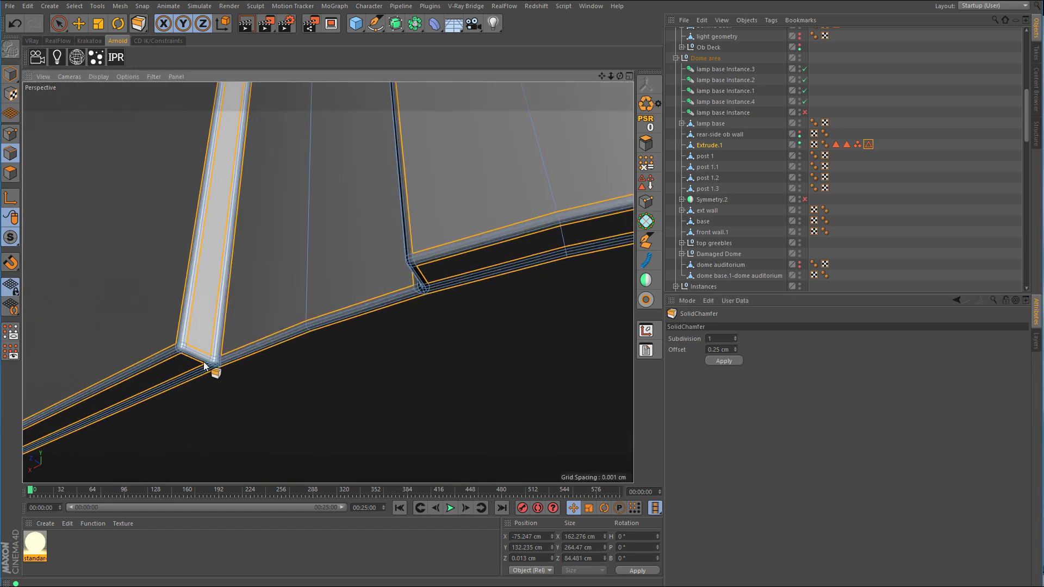
mouse_move(192, 367)
alt+right_down()
mouse_move(206, 371)
mouse_move(160, 394)
mouse_move(259, 391)
mouse_move(225, 382)
alt+right_up()
alt+drag(225, 383, 353, 377)
click(857, 202)
scroll(502, 272, down, 5)
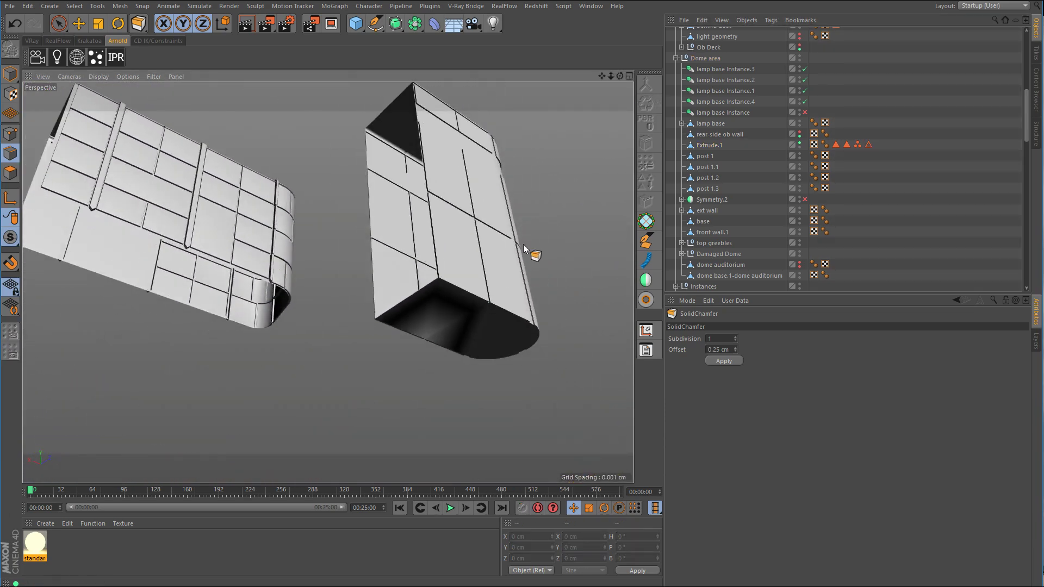
scroll(505, 259, up, 4)
scroll(515, 249, down, 4)
scroll(326, 139, up, 2)
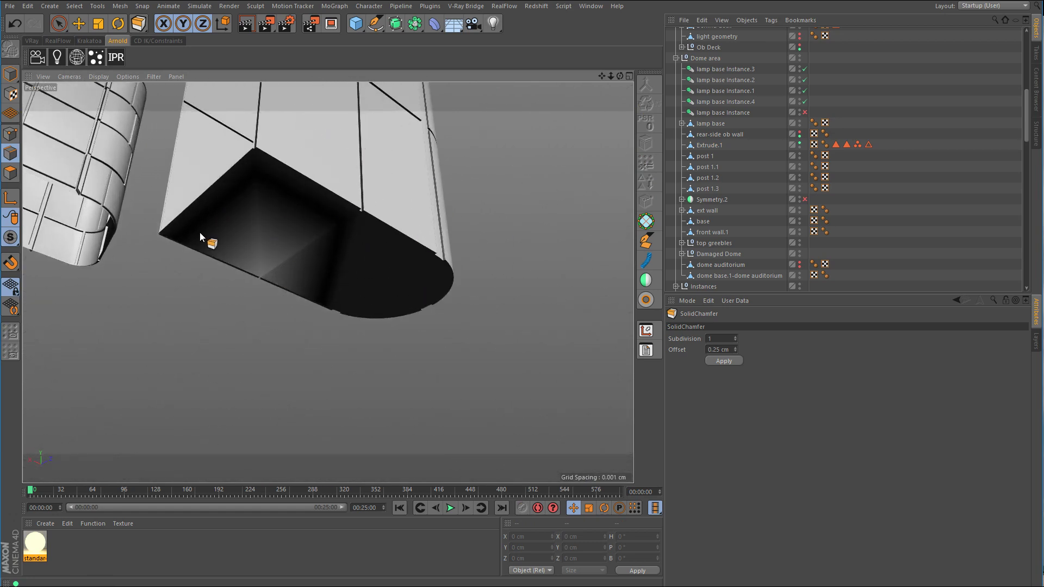
scroll(354, 256, down, 8)
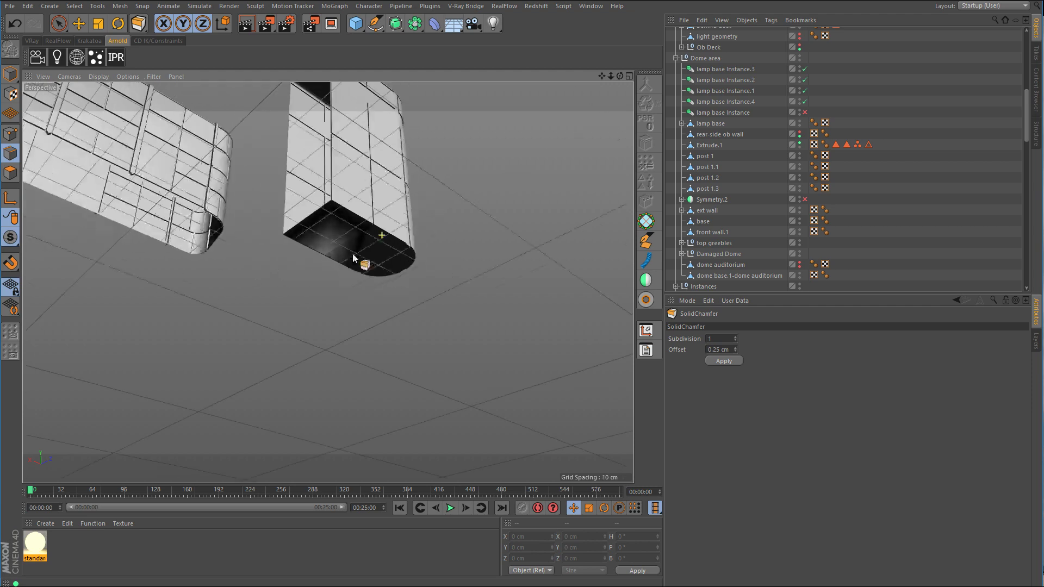
key(ctrl+z)
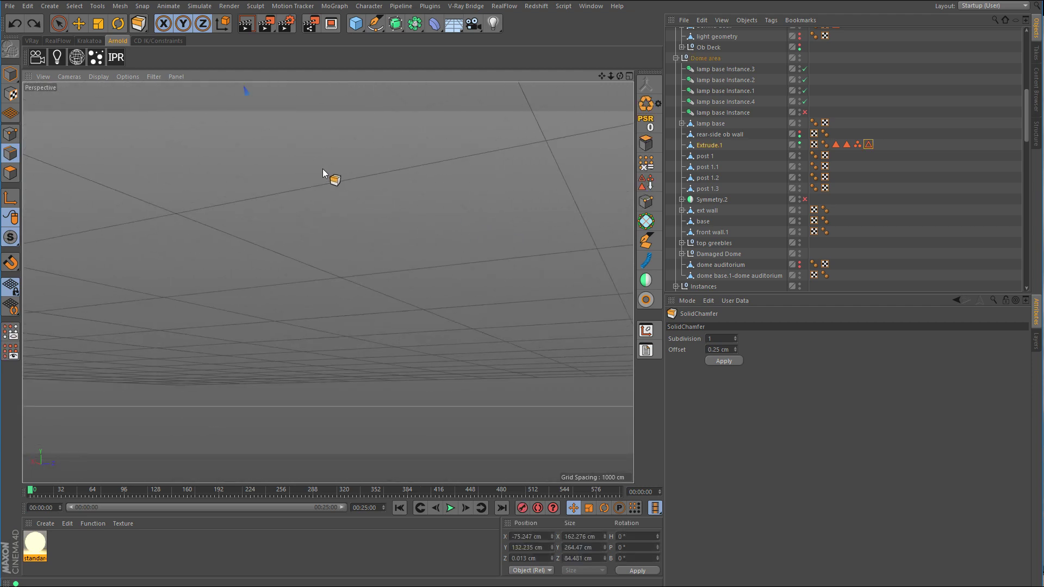
Step: Examine the chamfered seams on the block's rounded cap and sides without the edge overlay, and reselect Extrude.1
alt+right_drag(322, 168, 414, 348)
alt+drag(415, 348, 396, 292)
click(932, 238)
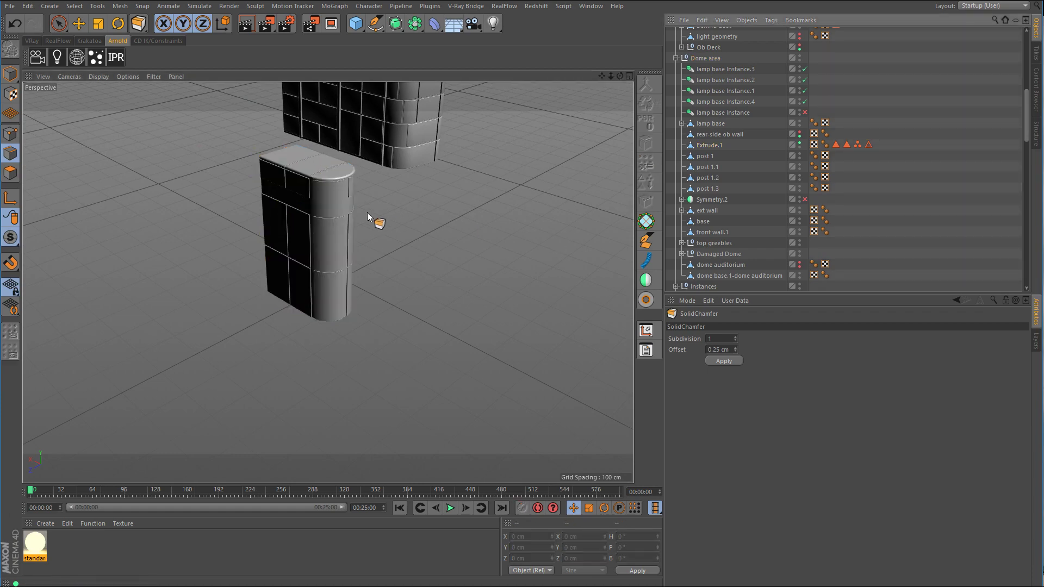
alt+right_drag(302, 214, 355, 227)
click(355, 228)
alt+drag(354, 227, 414, 223)
click(844, 219)
mouse_move(355, 186)
alt+right_down()
mouse_move(378, 186)
mouse_move(370, 189)
alt+right_up()
alt+drag(370, 189, 351, 231)
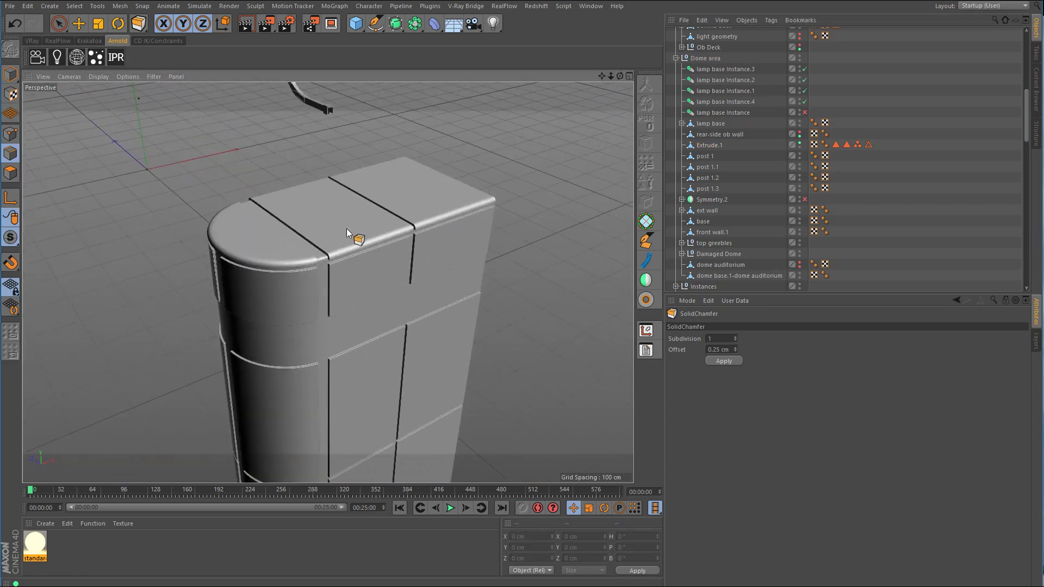
alt+right_drag(350, 231, 321, 260)
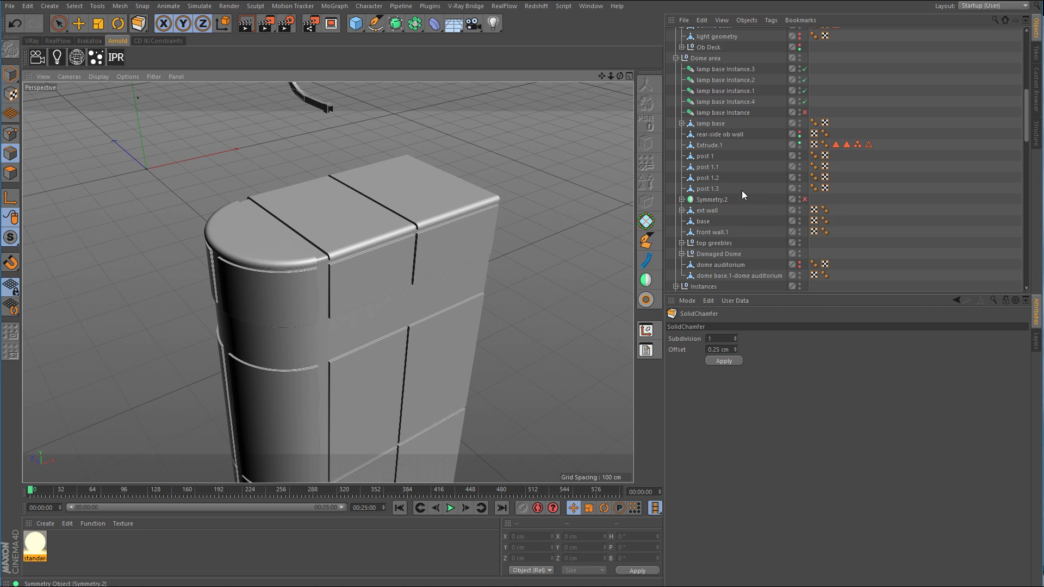
click(448, 203)
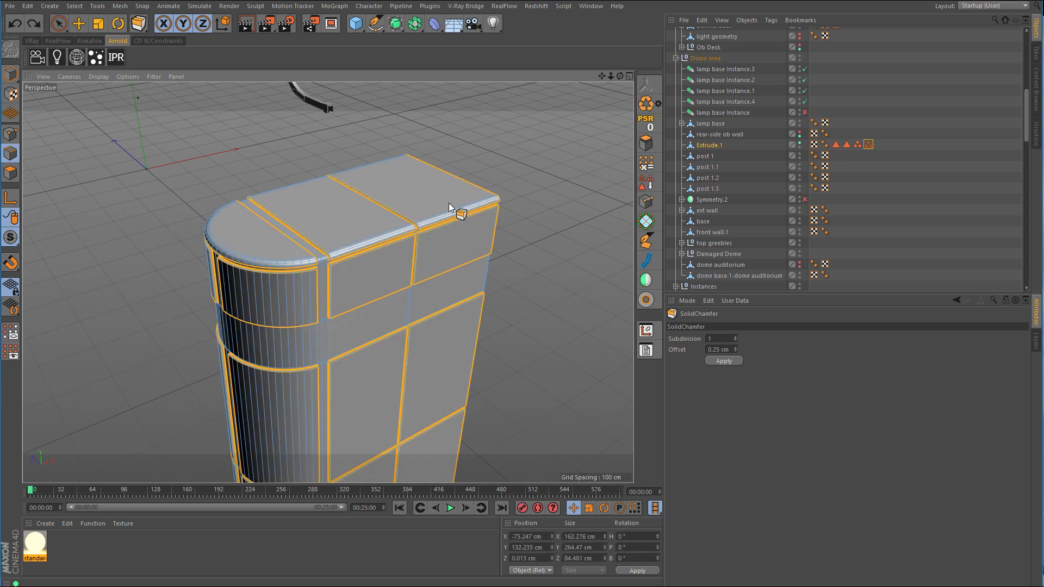
Step: Clear the edge selection on Extrude.1 using the Live Selection tool
click(707, 146)
click(60, 24)
click(110, 128)
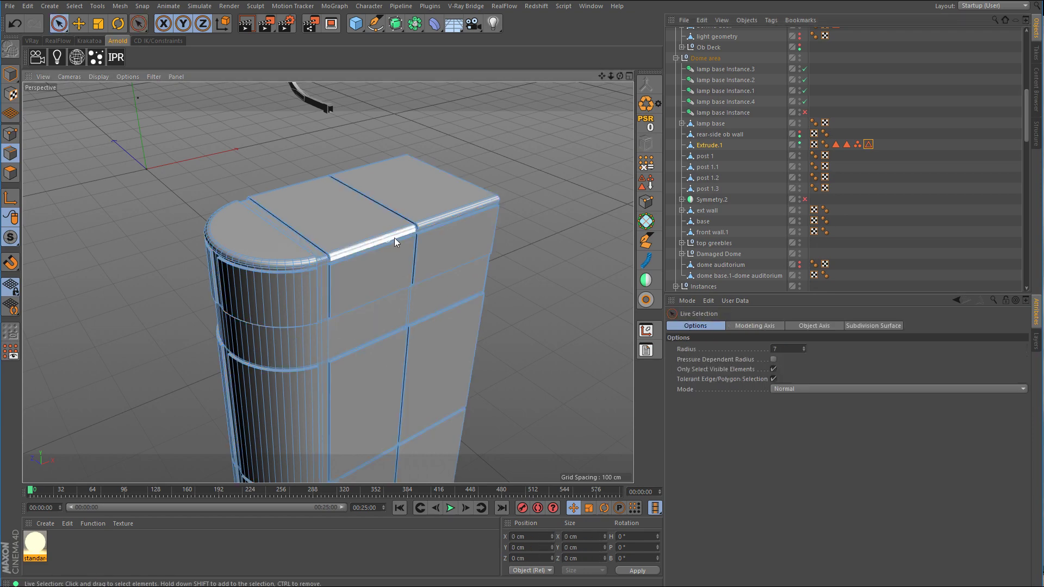
Step: Move the Extrude.1 axis along X in the Top view toward the half block's open end, with axis editing enabled
alt+drag(394, 237, 481, 213)
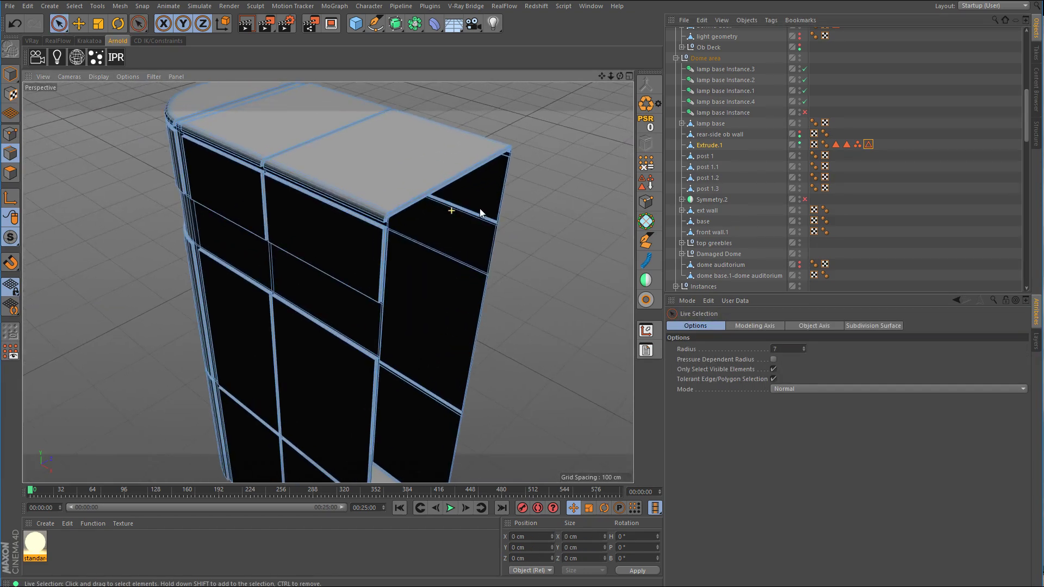
middle_click(541, 184)
middle_click(541, 189)
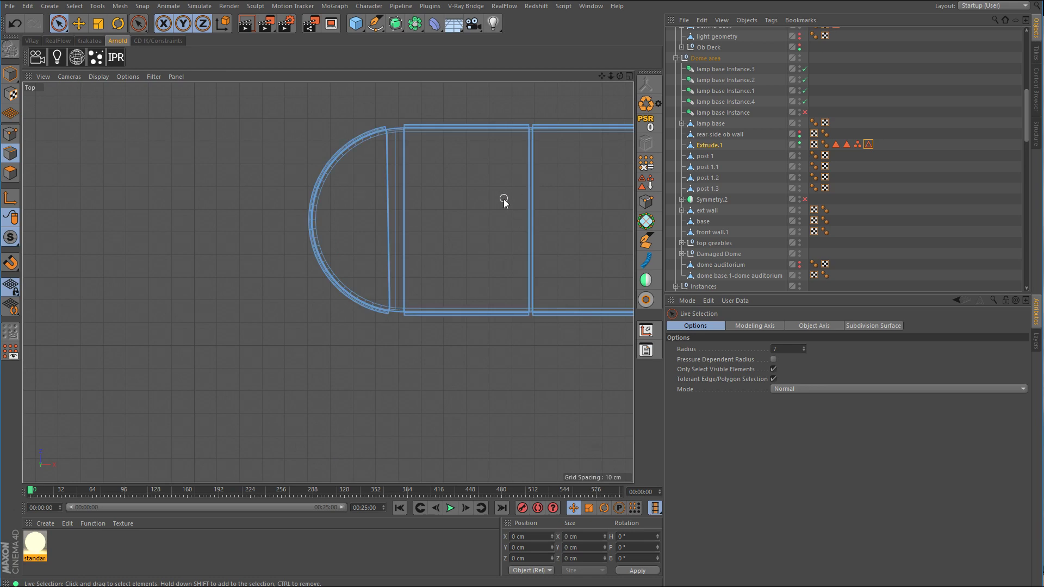
scroll(504, 202, down, 3)
alt+middle_drag(559, 198, 383, 231)
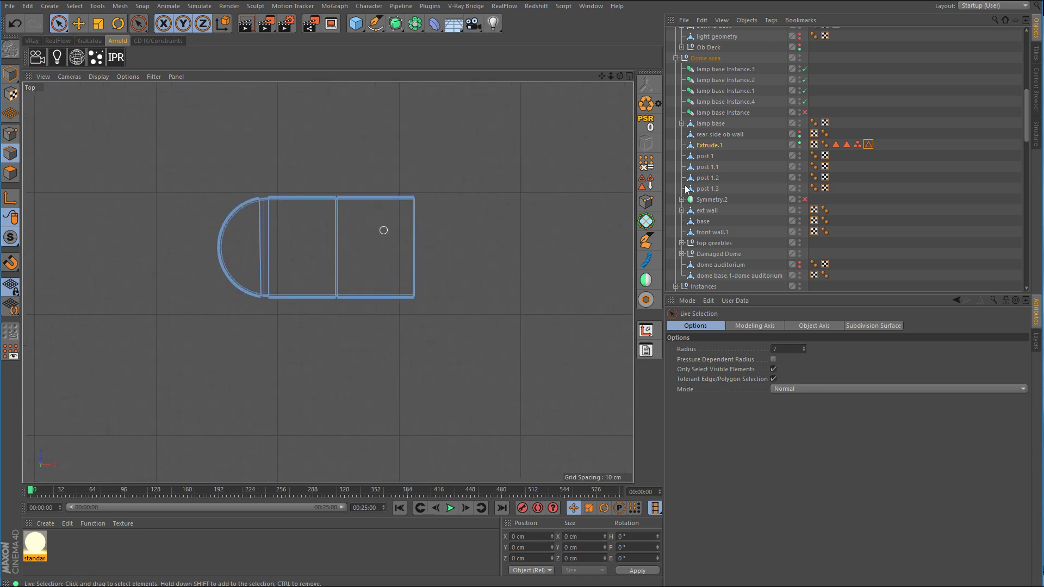
click(10, 75)
click(78, 24)
scroll(429, 247, up, 8)
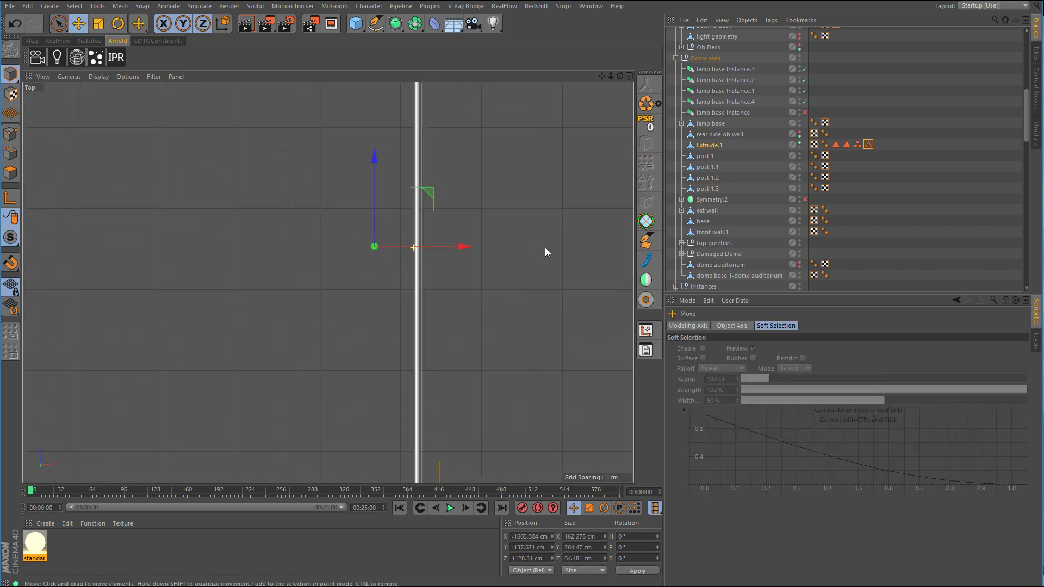
scroll(414, 246, up, 8)
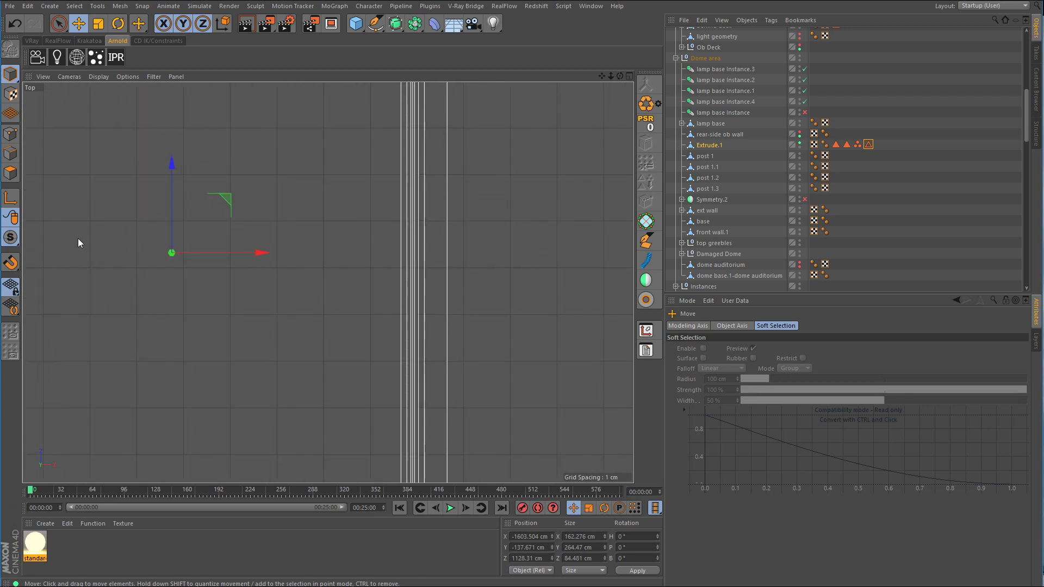
click(10, 263)
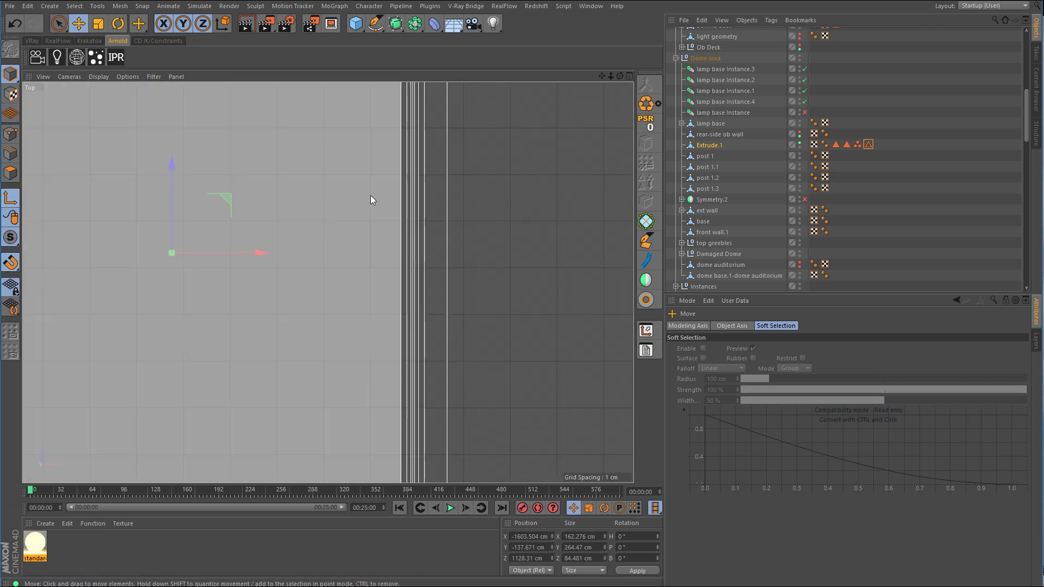
alt+middle_drag(371, 200, 325, 222)
drag(214, 275, 522, 278)
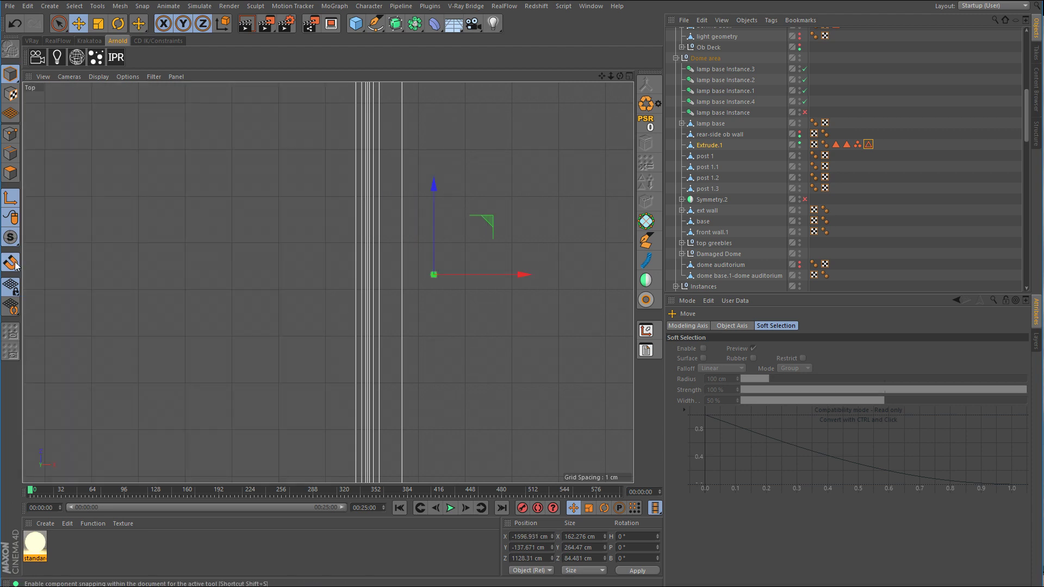
Step: Snap the Extrude.1 axis onto the outermost edge of the half block's open end and leave axis editing
click(14, 265)
click(64, 364)
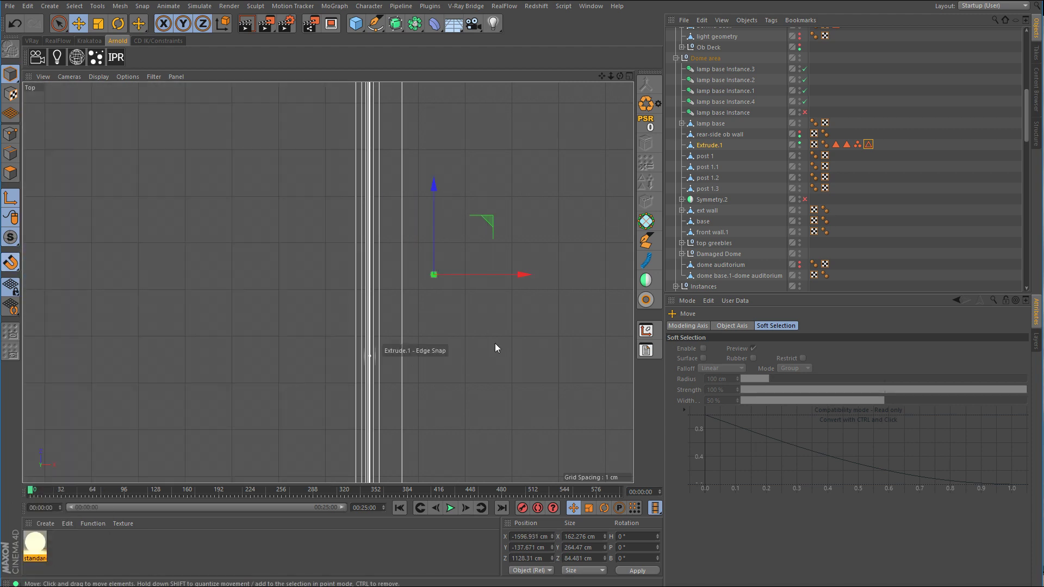
drag(522, 278, 495, 277)
click(11, 197)
click(13, 198)
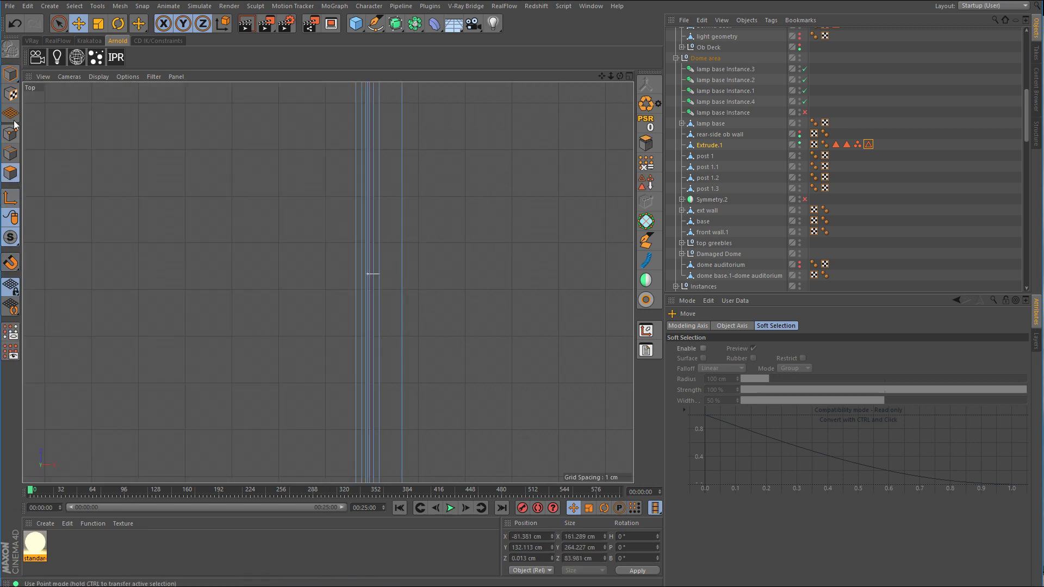
Step: Mirror Extrude.1 into a full wall block with a parent Symmetry object on the ZY plane
click(11, 75)
middle_click(421, 251)
middle_click(242, 212)
scroll(370, 244, down, 5)
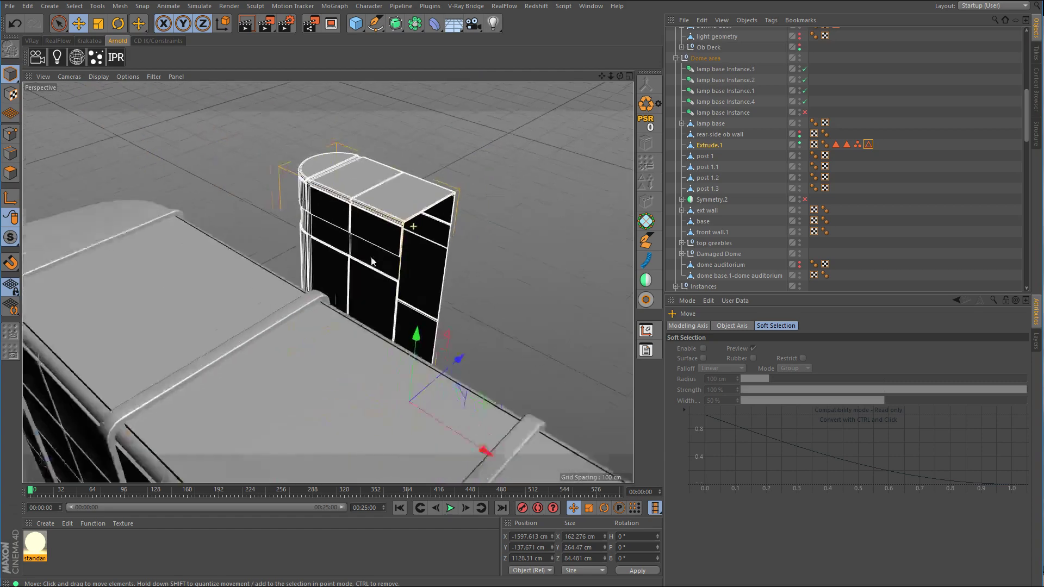
alt+drag(373, 261, 396, 275)
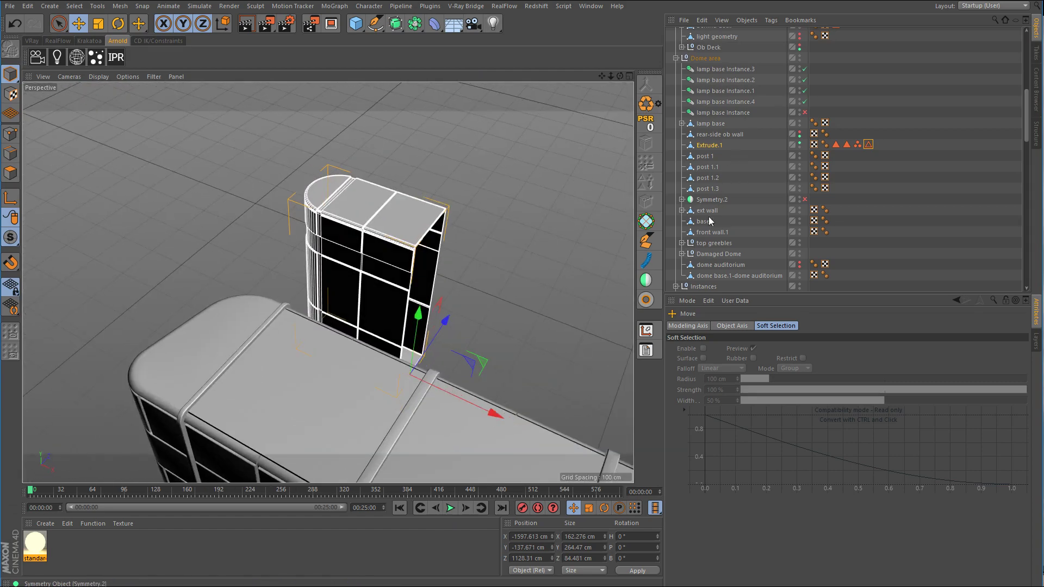
alt+click(651, 280)
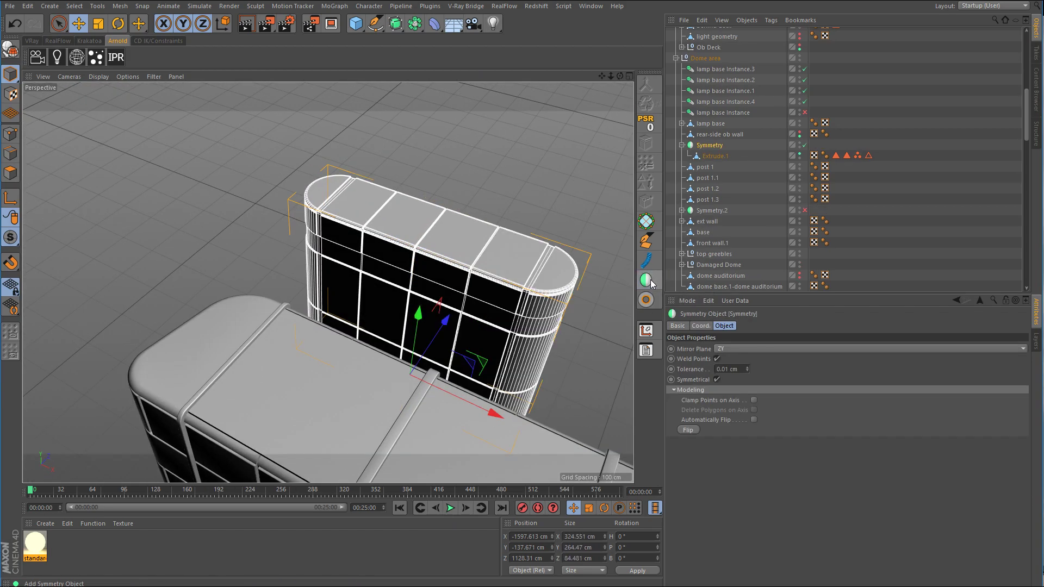
Step: Check the mirrored wall block from the front and convert the Symmetry object to editable geometry
alt+drag(562, 254, 412, 241)
alt+right_drag(411, 241, 495, 253)
mouse_move(503, 253)
alt+mouse_down()
mouse_move(423, 244)
mouse_move(496, 250)
alt+mouse_up()
alt+right_drag(496, 250, 438, 262)
alt+middle_drag(516, 258, 455, 259)
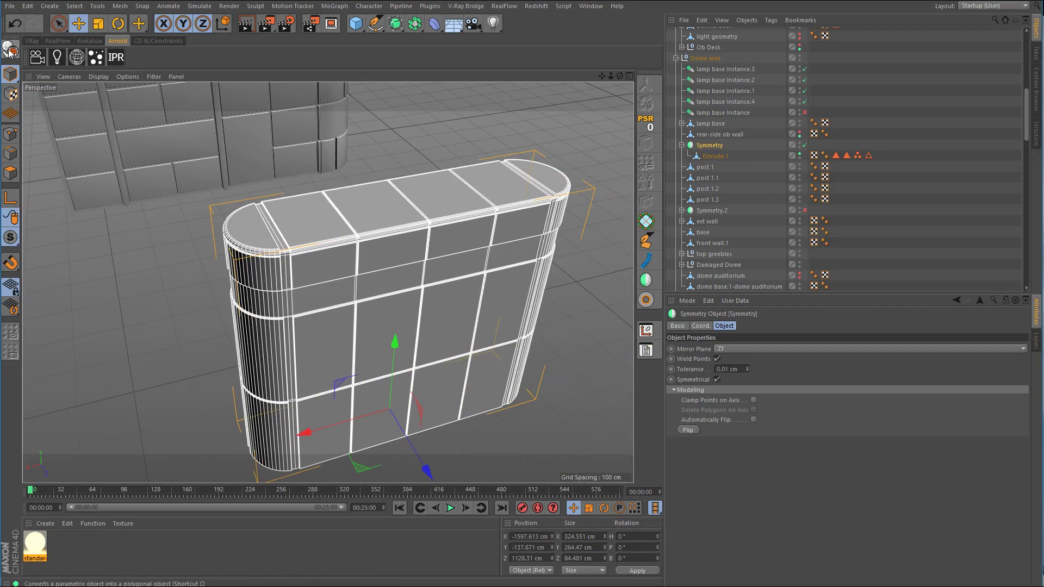
key(c)
Step: Take Extrude.1 out of the Symmetry null and delete the empty null
click(682, 145)
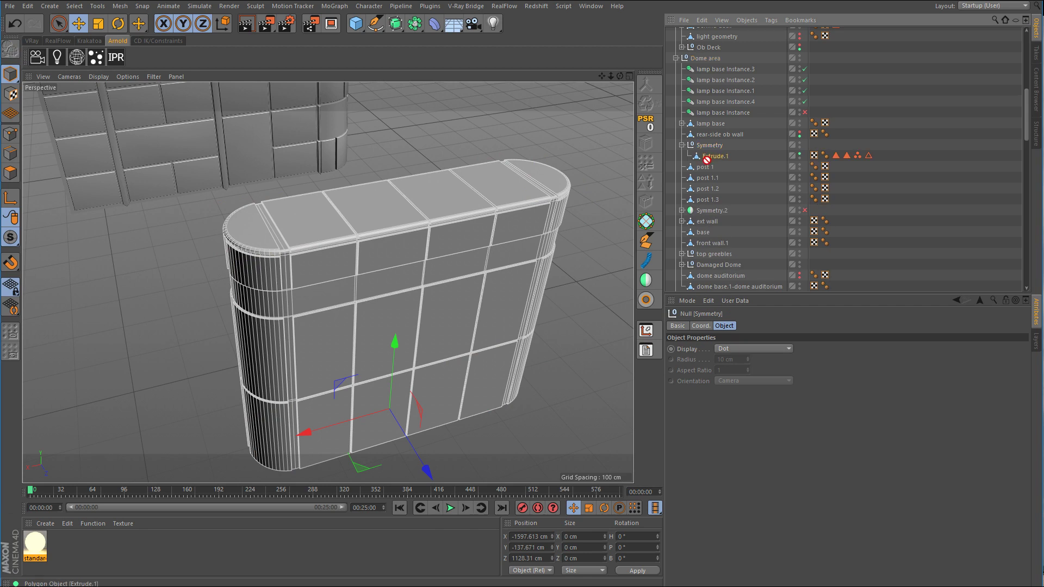
click(710, 156)
click(713, 146)
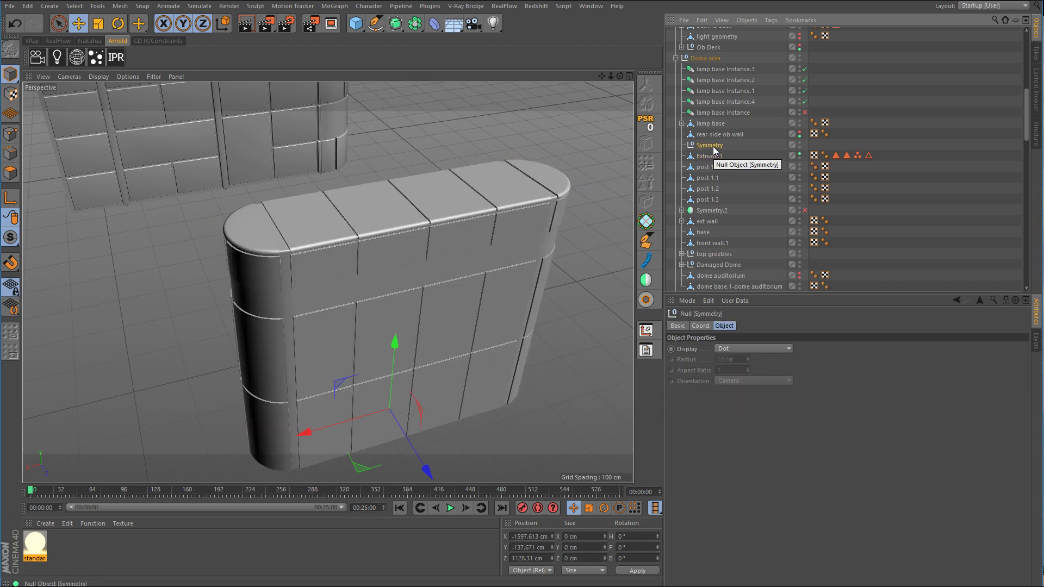
key(shift+g)
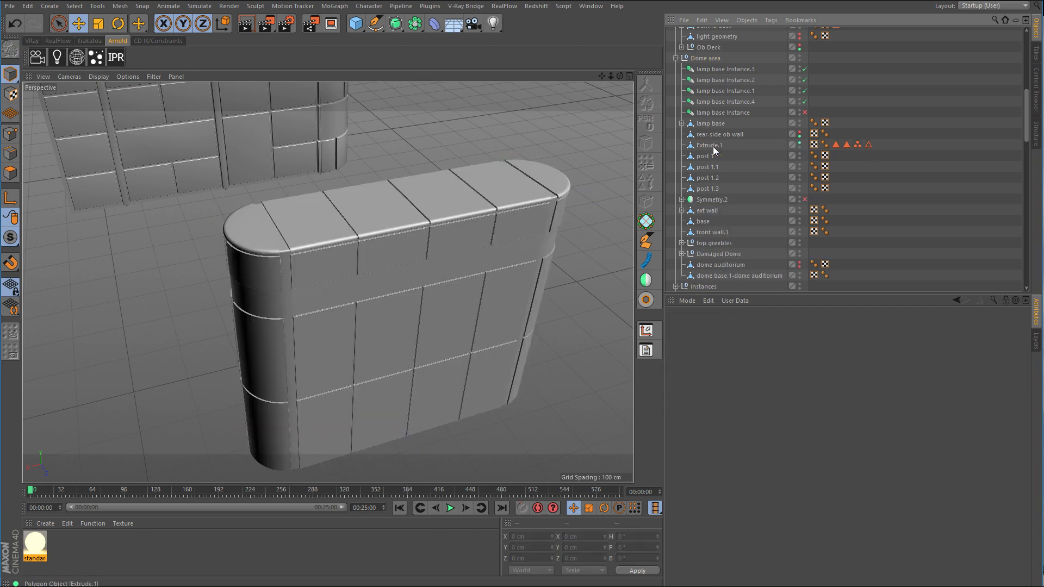
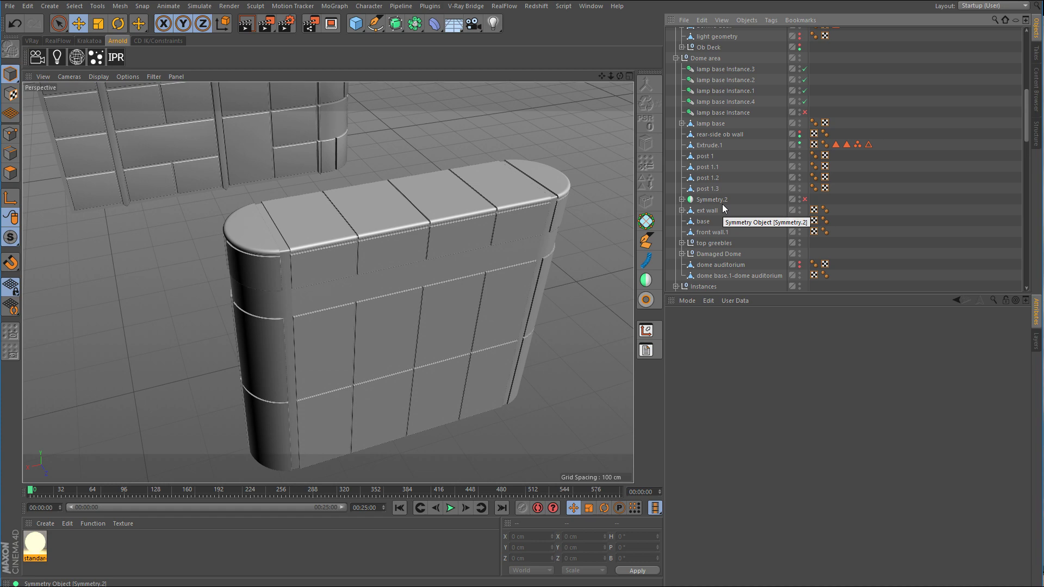
Step: Make the Dome area group visible around the finished Extrude.1 wall
click(523, 233)
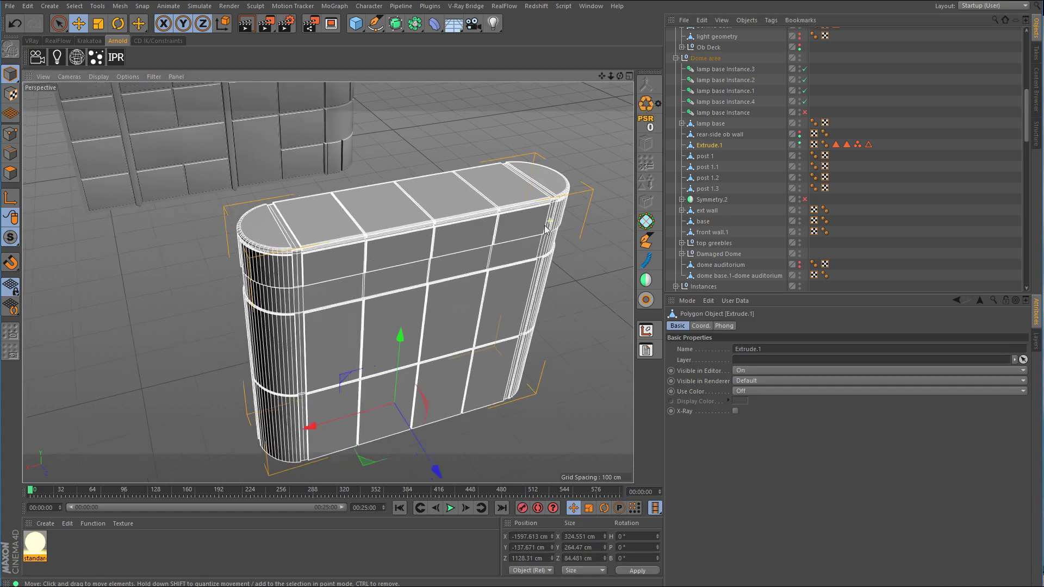
scroll(544, 227, down, 5)
alt+drag(560, 226, 533, 223)
alt+middle_drag(533, 223, 487, 212)
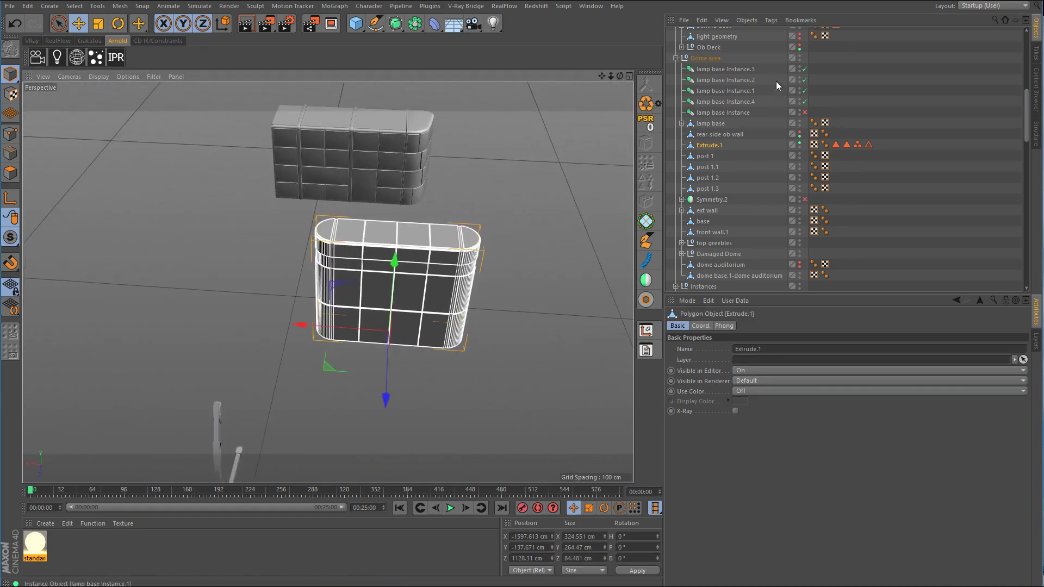
click(799, 56)
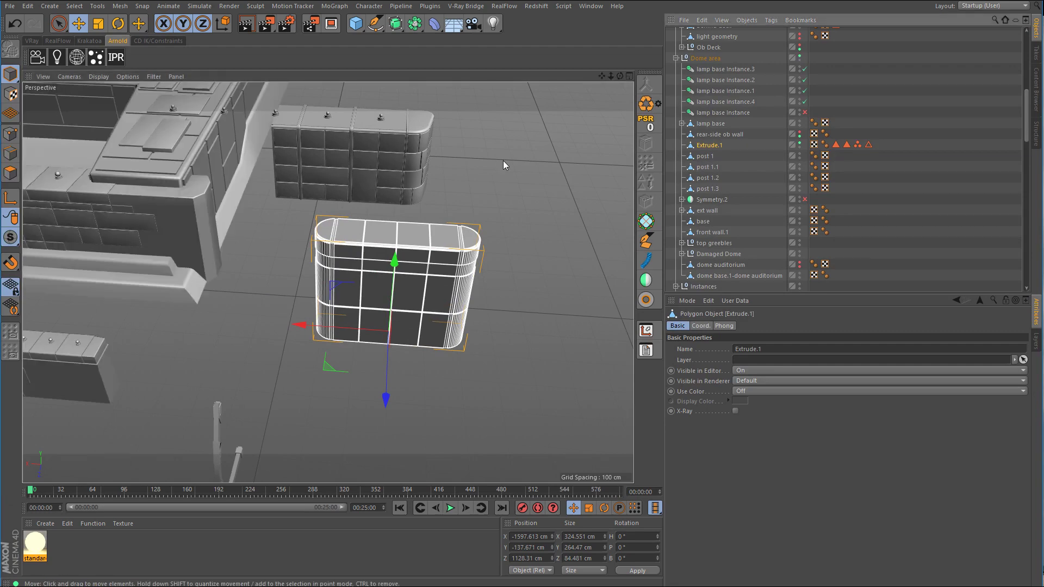
alt+drag(503, 161, 501, 198)
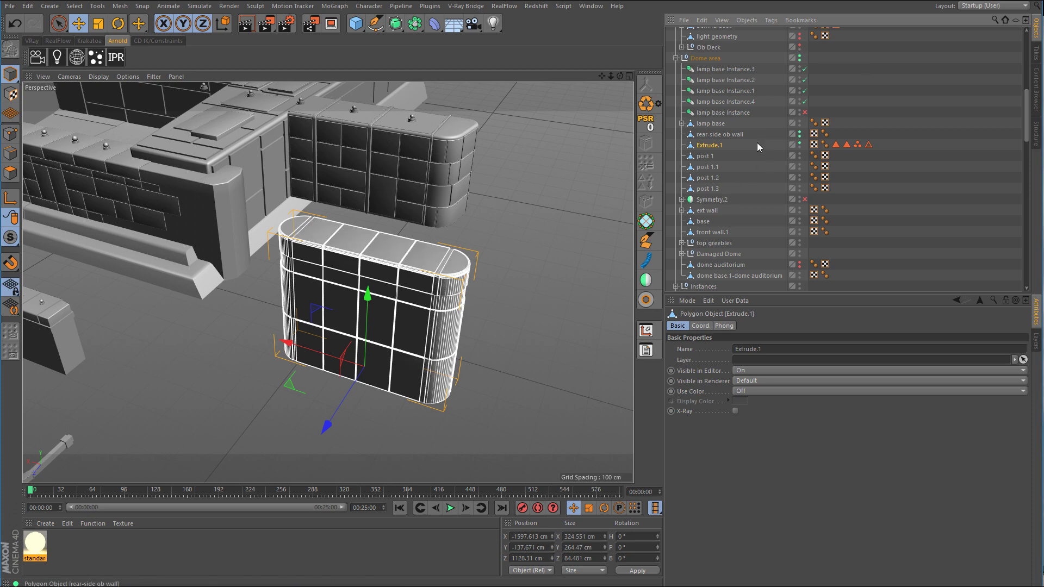
Step: Move the old rear-side ob wall along X to about -1885 cm, beside Extrude.1, for comparison
click(723, 135)
alt+drag(381, 262, 421, 263)
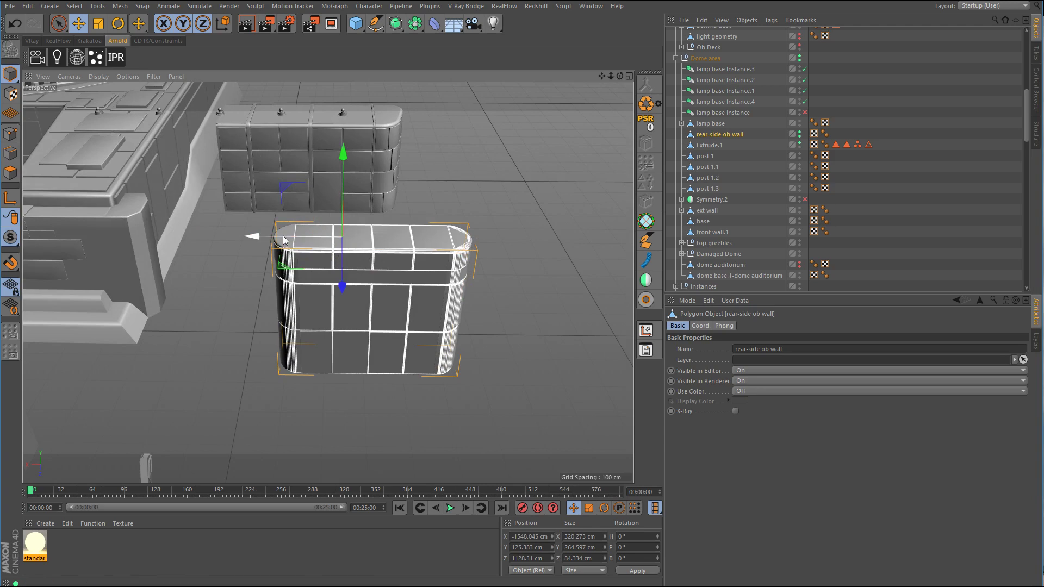
ctrl+drag(283, 240, 472, 239)
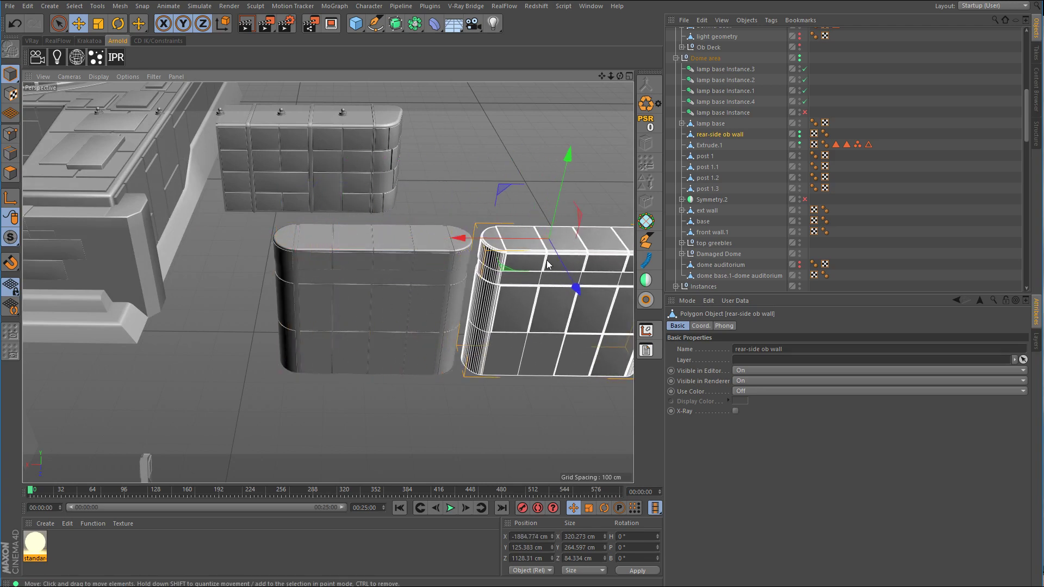
alt+middle_drag(548, 263, 448, 254)
alt+right_drag(360, 250, 511, 250)
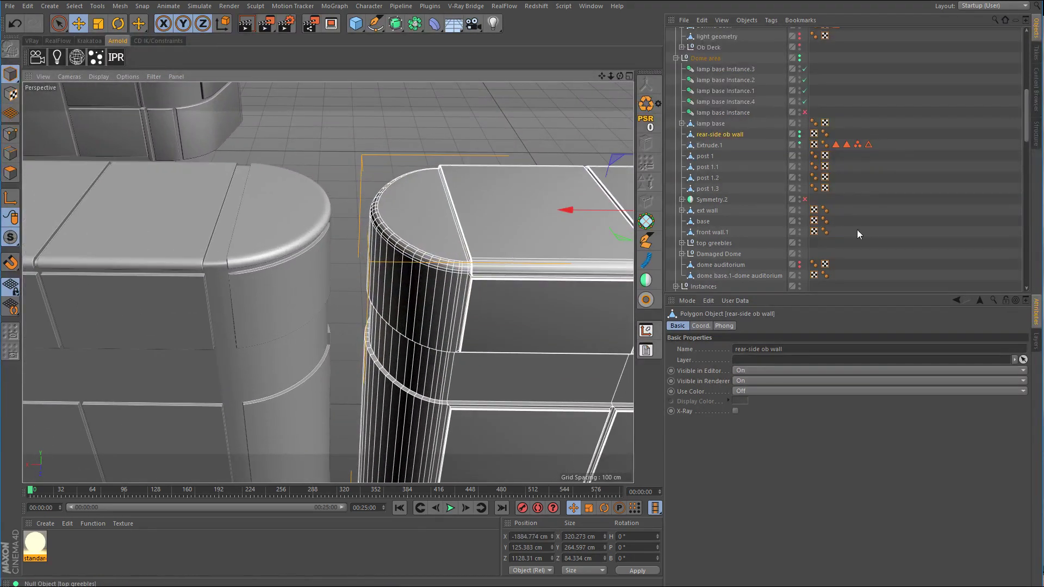
Step: Compare the two wall blocks without the selection overlay and delete the old rear-side ob wall
click(865, 234)
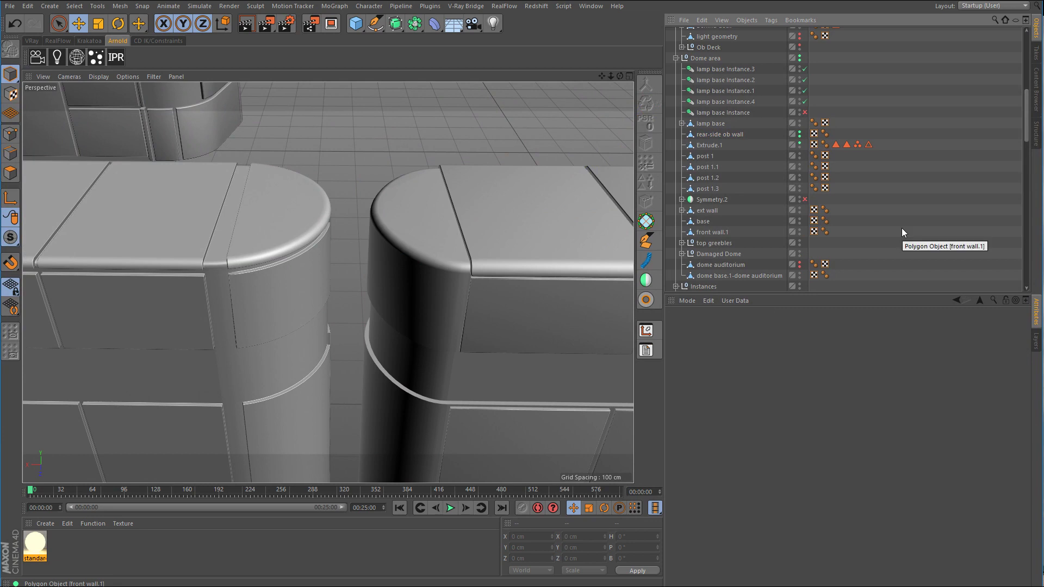
scroll(391, 243, down, 5)
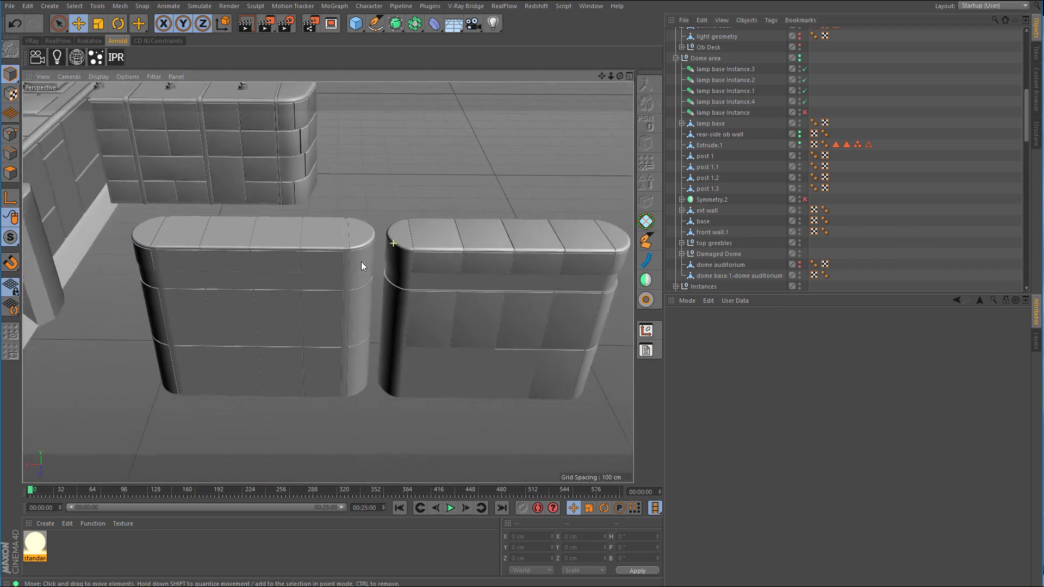
click(551, 267)
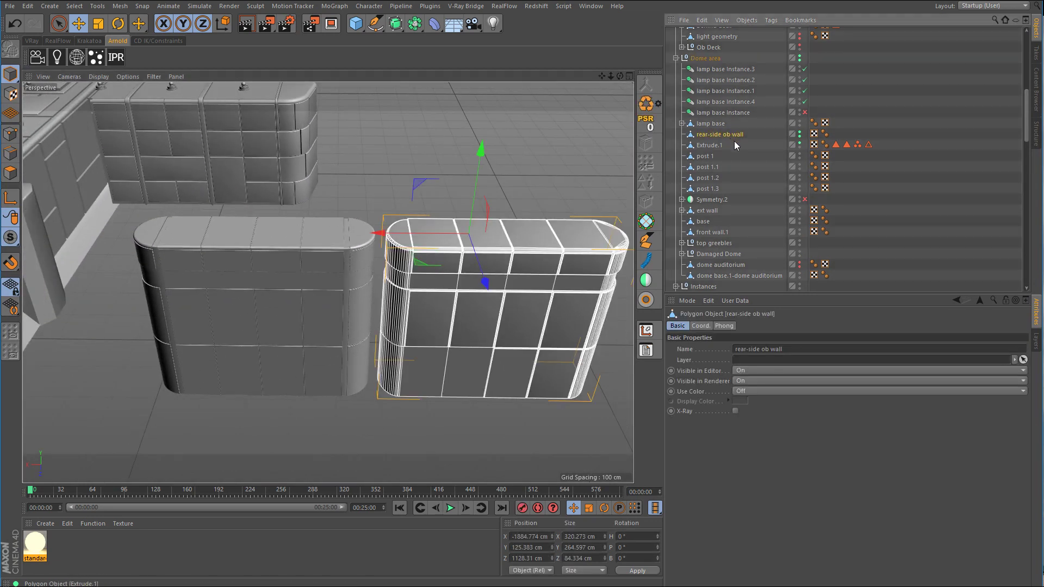
key(Delete)
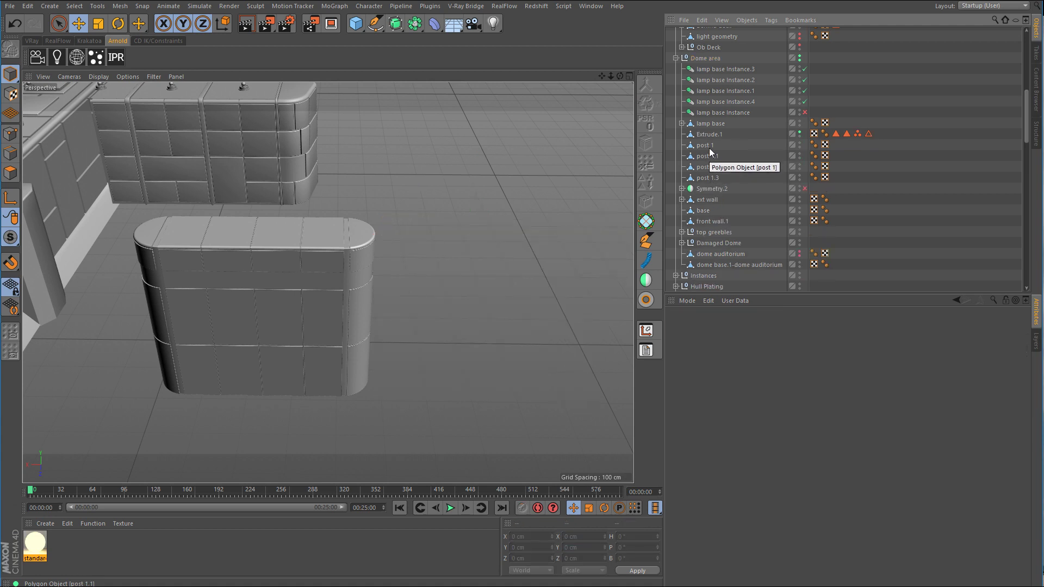
click(709, 146)
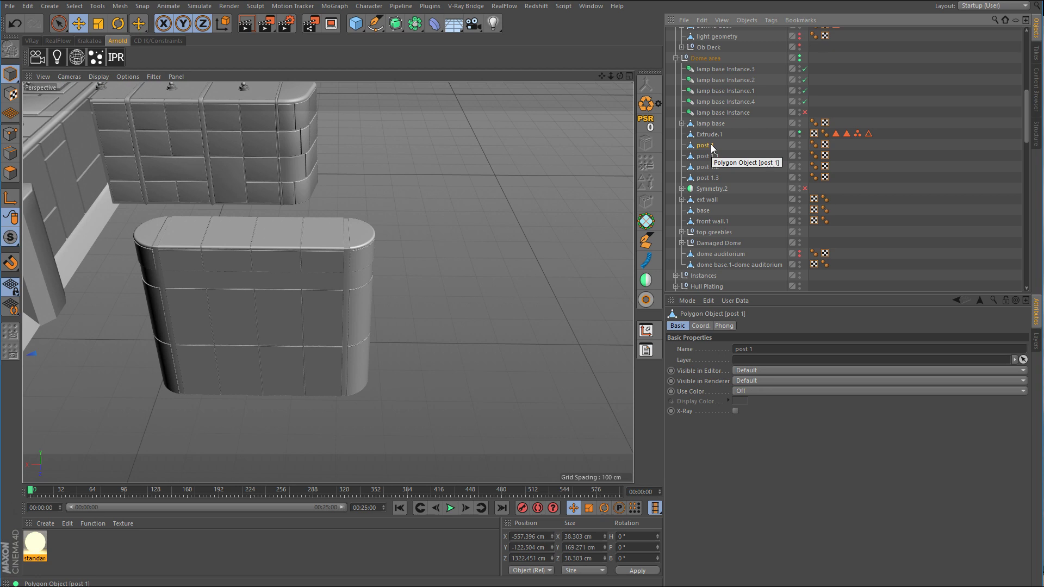
scroll(768, 167, down, 10)
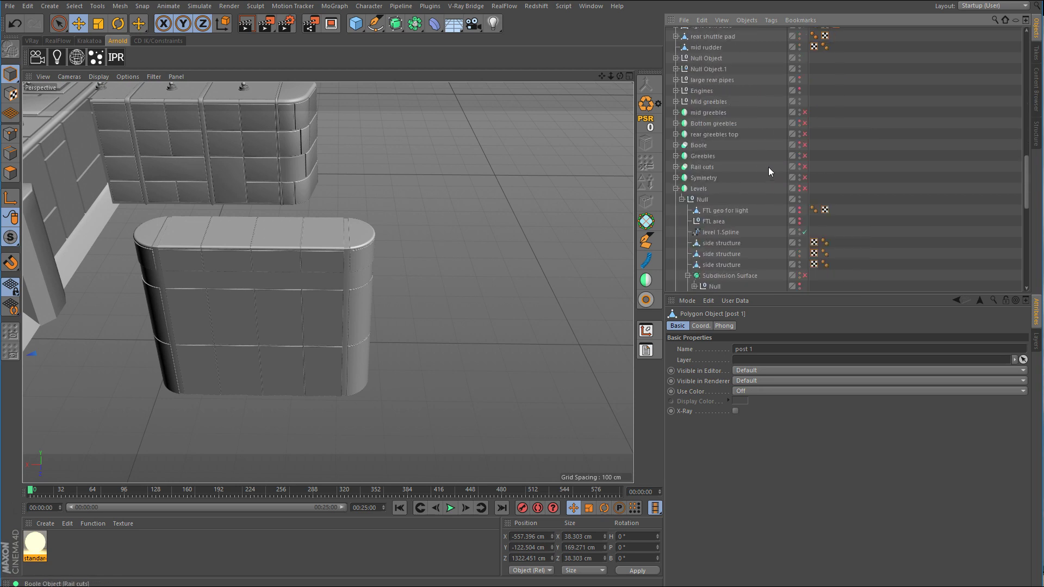
scroll(770, 173, up, 10)
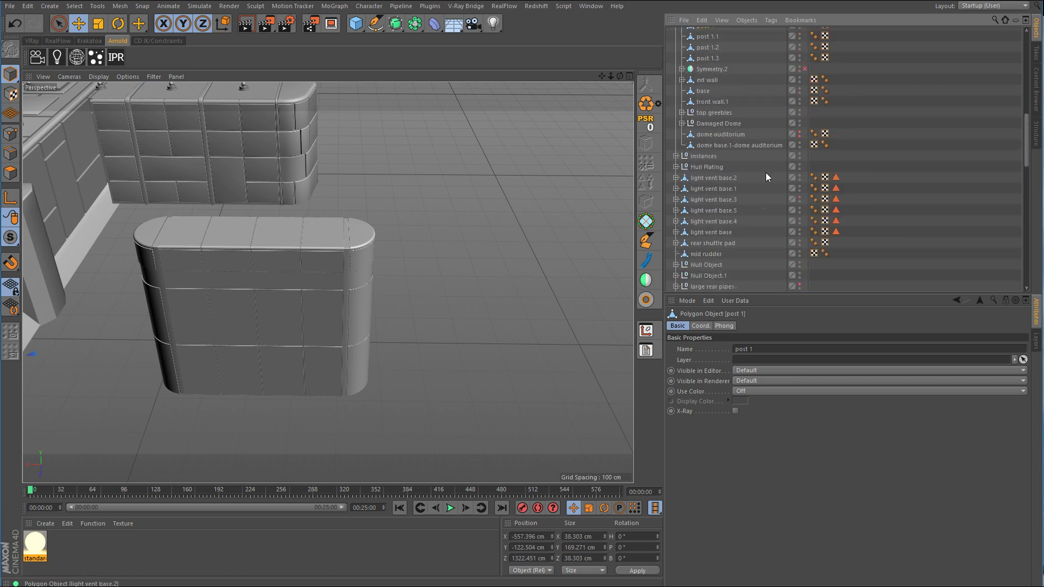
scroll(766, 172, up, 2)
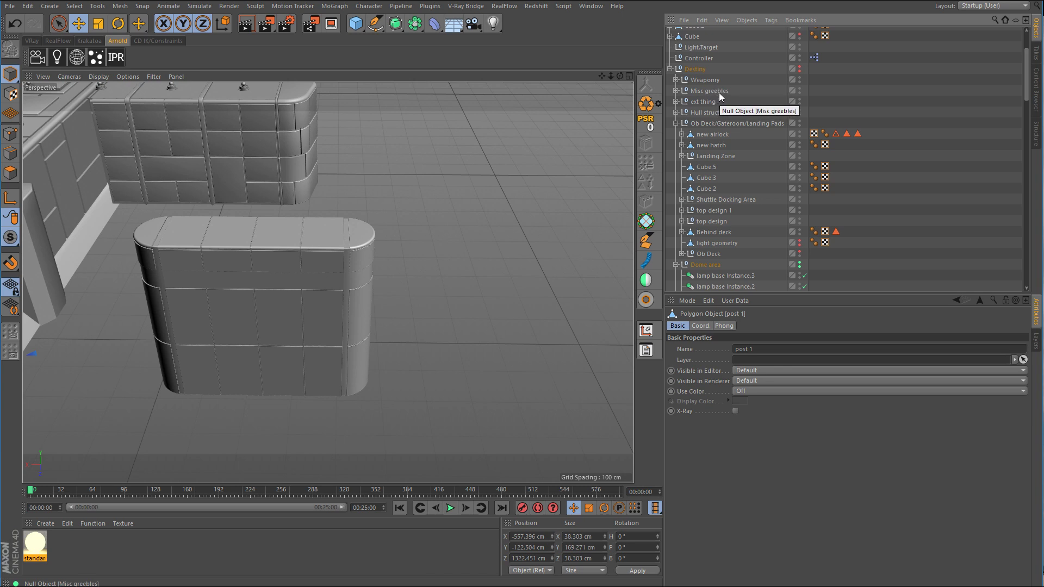
scroll(752, 133, down, 4)
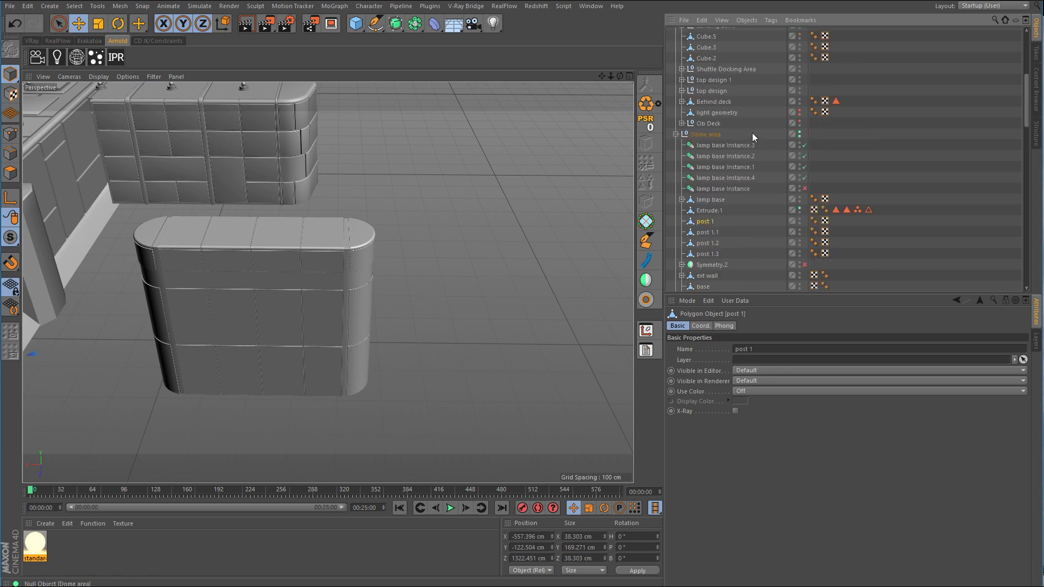
scroll(752, 133, down, 2)
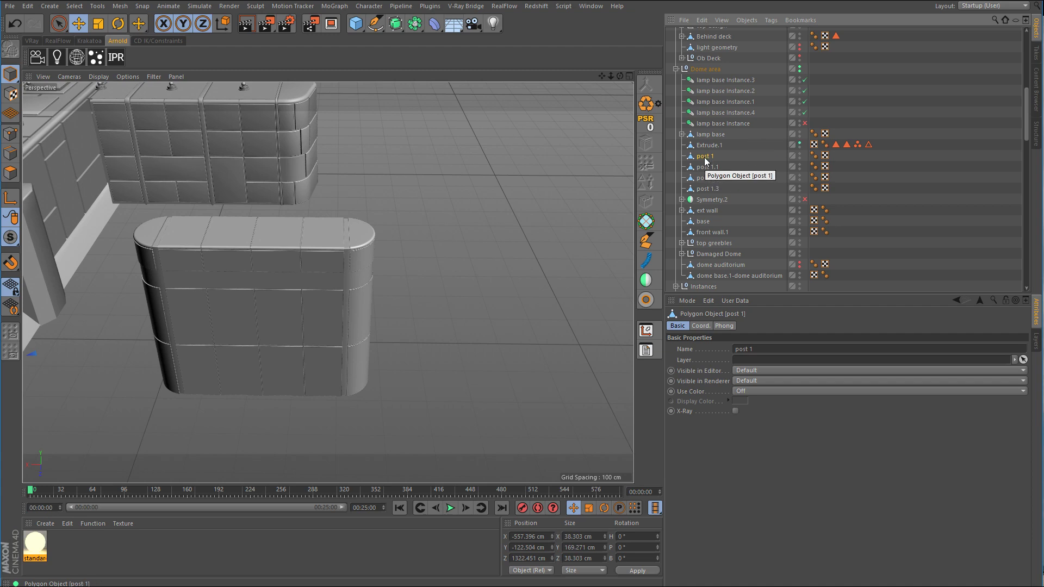
Step: Examine post 1's cap, lower rings and stem up close and check its Phong tag settings
alt+right_drag(488, 233, 335, 291)
alt+drag(335, 291, 282, 299)
alt+right_drag(282, 299, 427, 288)
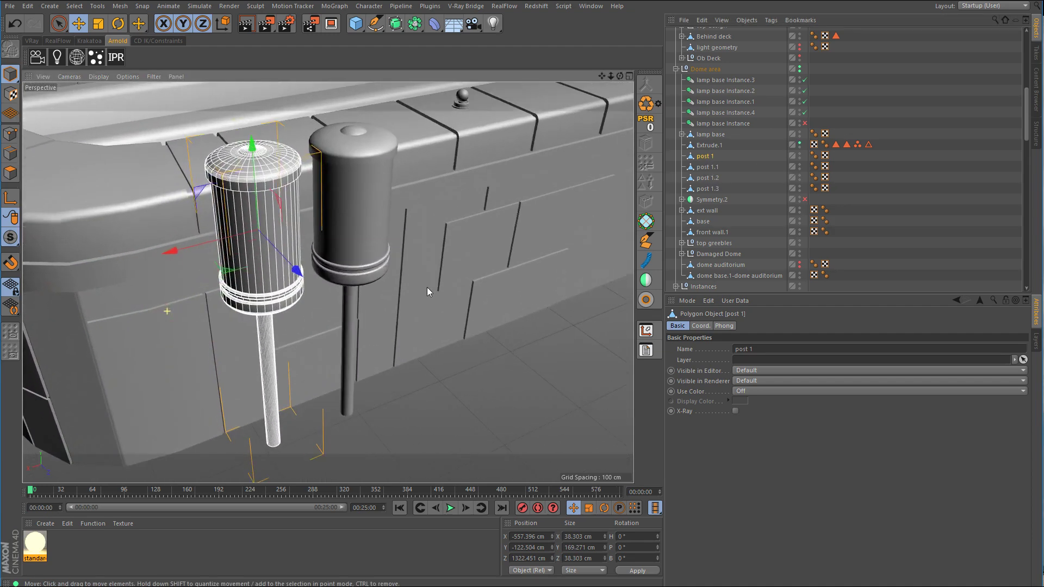
alt+drag(426, 287, 365, 257)
alt+middle_drag(364, 256, 361, 239)
alt+right_drag(360, 239, 401, 220)
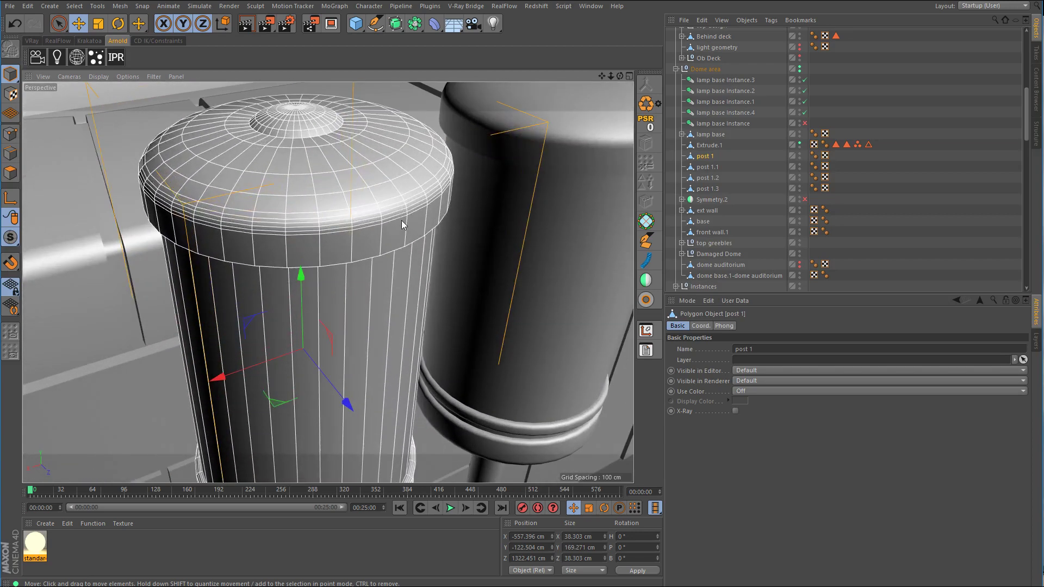
alt+right_drag(402, 220, 339, 291)
alt+drag(340, 291, 402, 217)
alt+right_drag(365, 367, 414, 387)
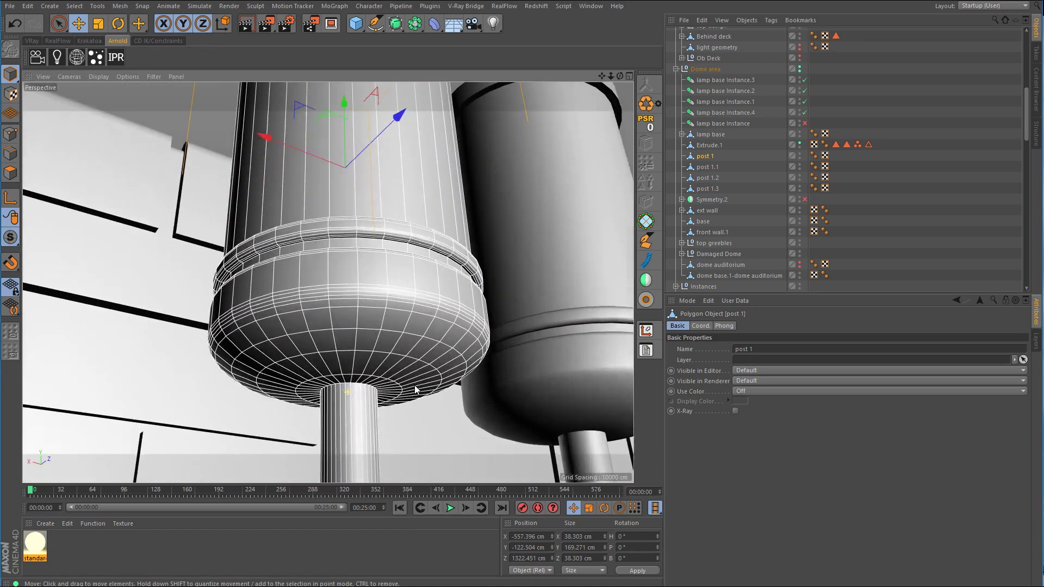
alt+middle_drag(414, 387, 426, 304)
alt+drag(426, 307, 415, 342)
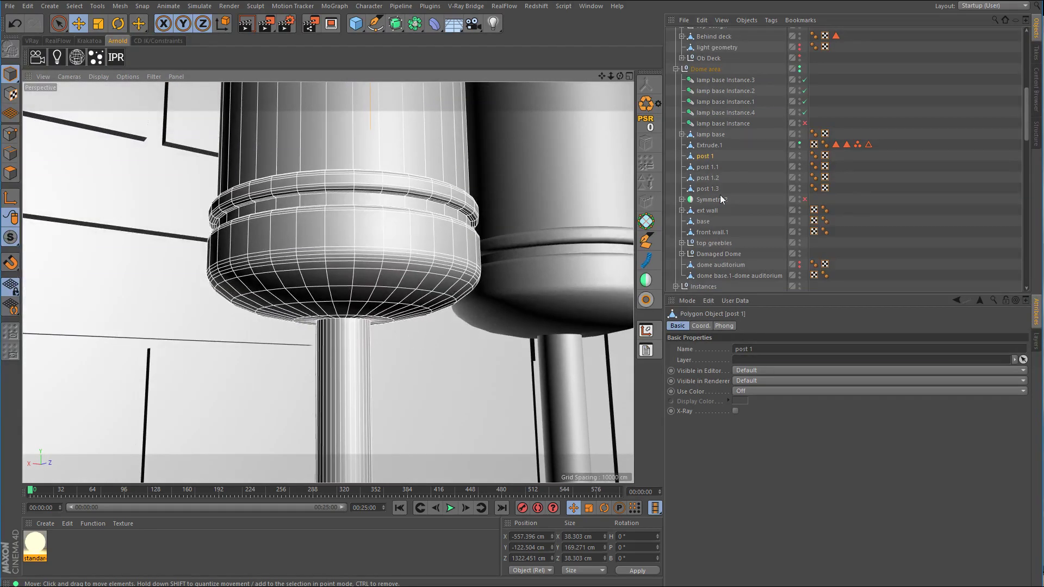
click(815, 158)
click(709, 358)
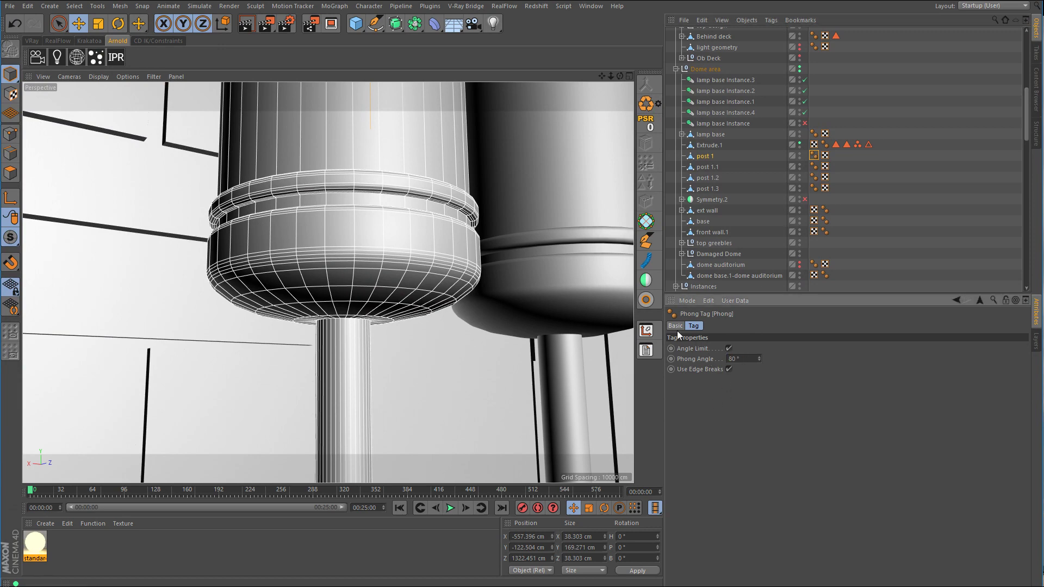
Step: Select the inner and outer edge loops on the underside of post 1's cap rim and bevel them with SolidChamfer at subdivision 1
alt+drag(467, 188, 470, 248)
alt+right_drag(470, 248, 418, 260)
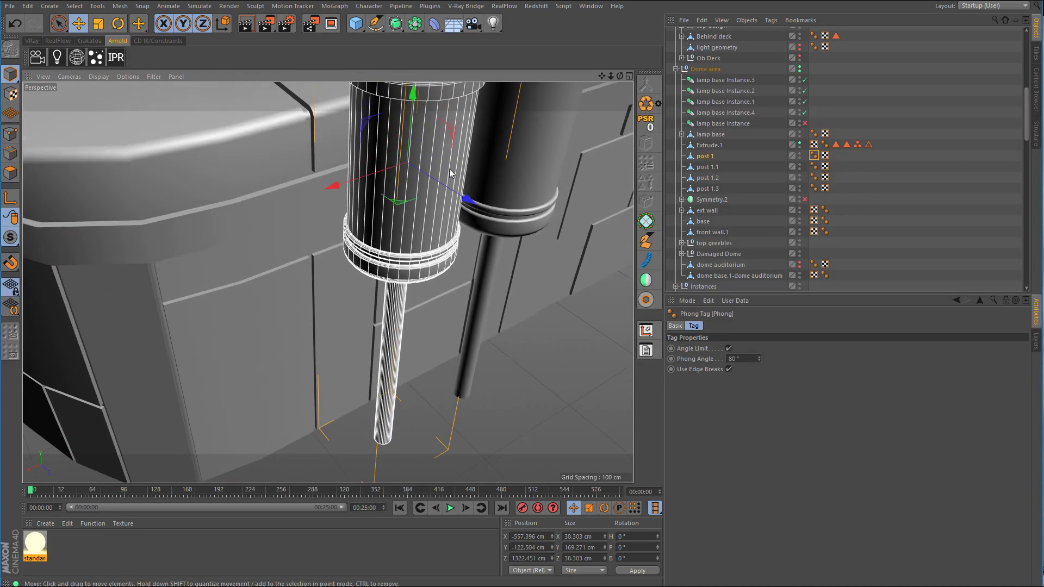
alt+middle_drag(450, 173, 424, 285)
alt+right_drag(406, 223, 483, 220)
alt+drag(484, 220, 481, 168)
alt+right_drag(381, 115, 411, 120)
click(11, 152)
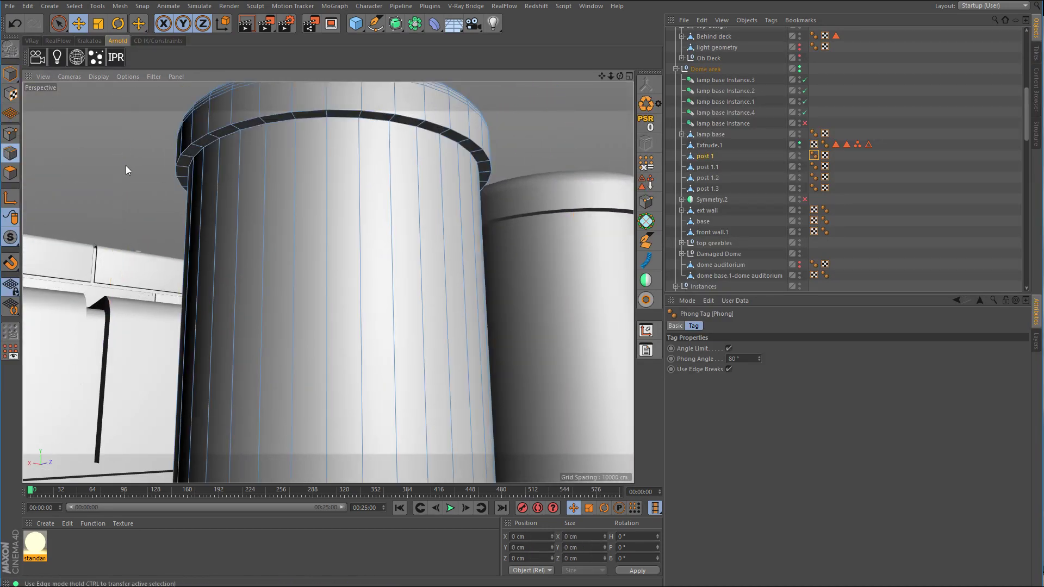
key(u)
key(l)
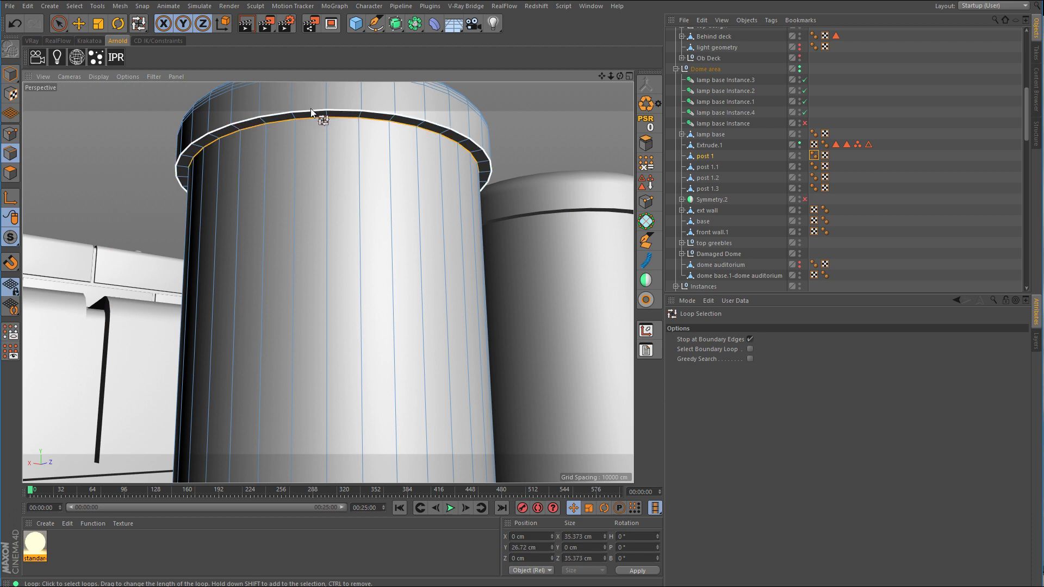
click(311, 108)
right_click(357, 157)
click(387, 392)
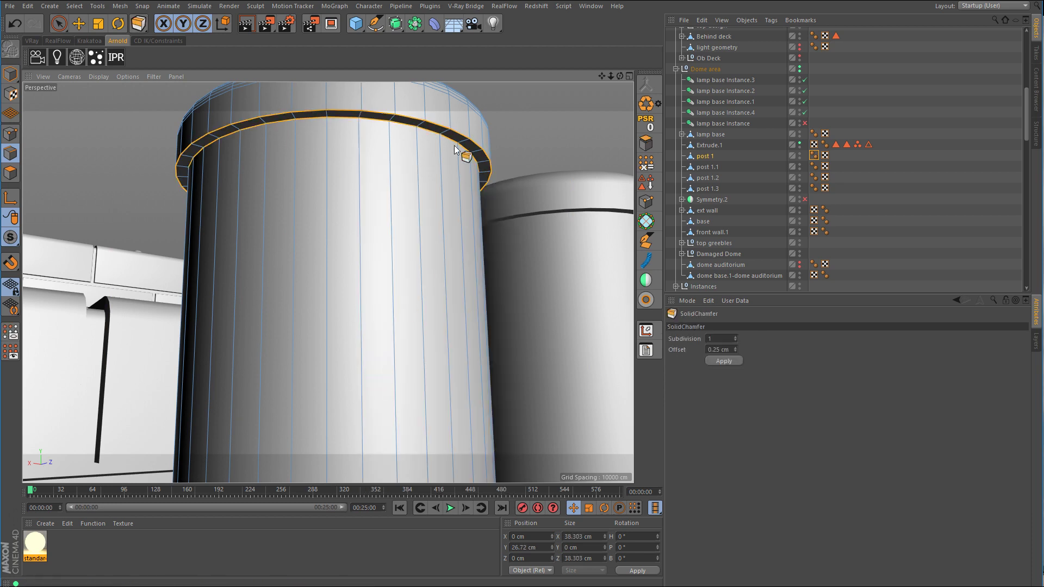
alt+right_drag(455, 145, 529, 143)
drag(546, 143, 569, 142)
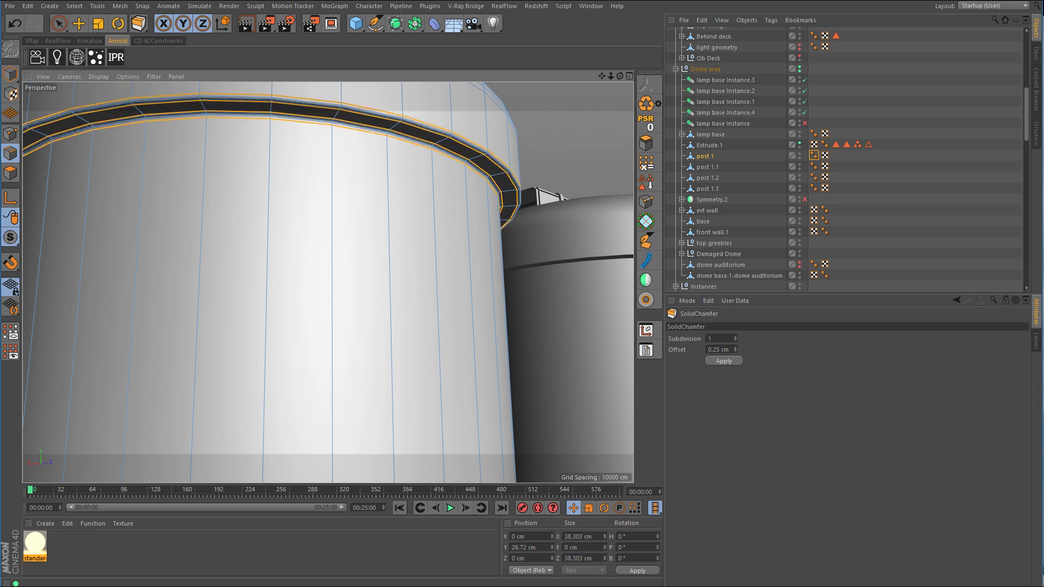
click(11, 74)
click(78, 23)
Step: Add a loop cut at about 85.5% offset on post 1's underside, closely surrounding the top of the stem
key(o)
alt+drag(312, 273, 355, 293)
alt+right_drag(338, 234, 506, 221)
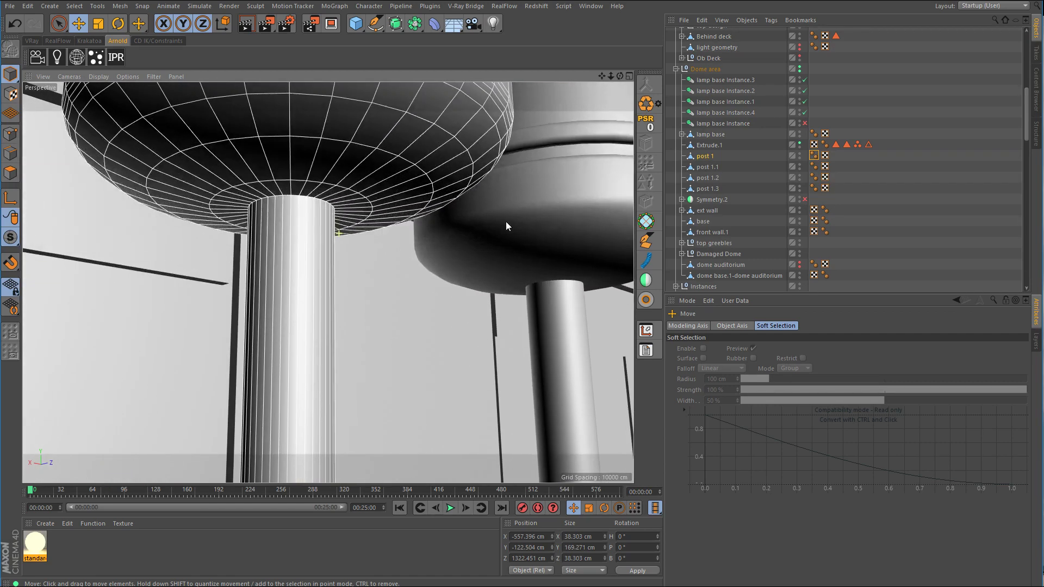
click(11, 153)
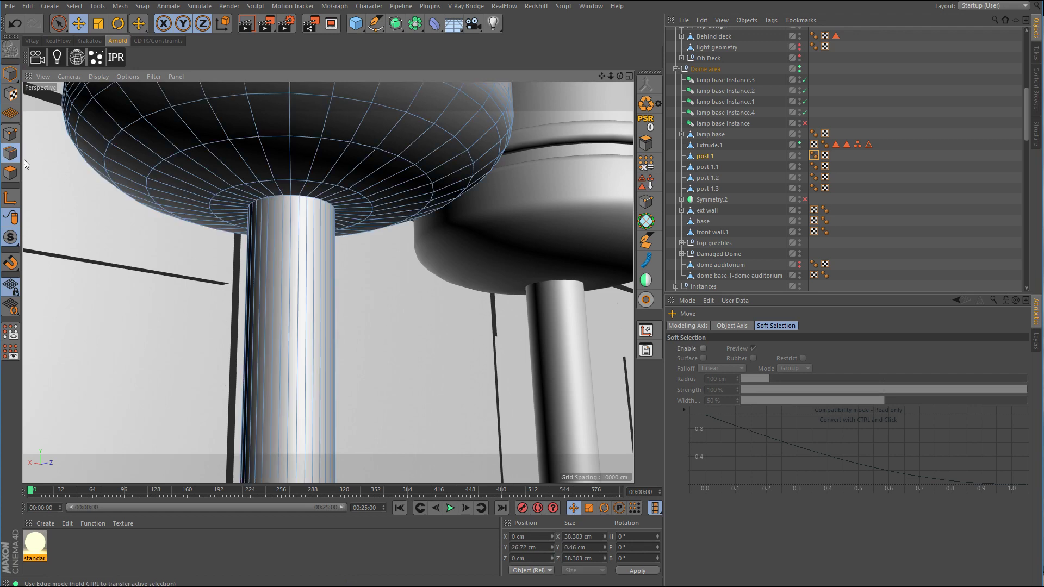
key(u)
key(l)
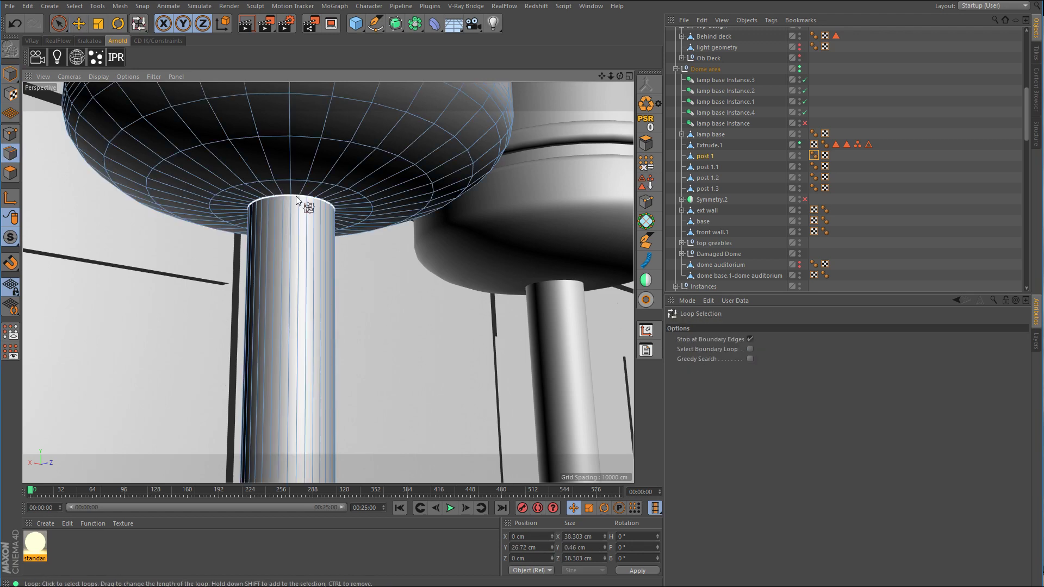
alt+drag(310, 240, 318, 171)
right_click(333, 164)
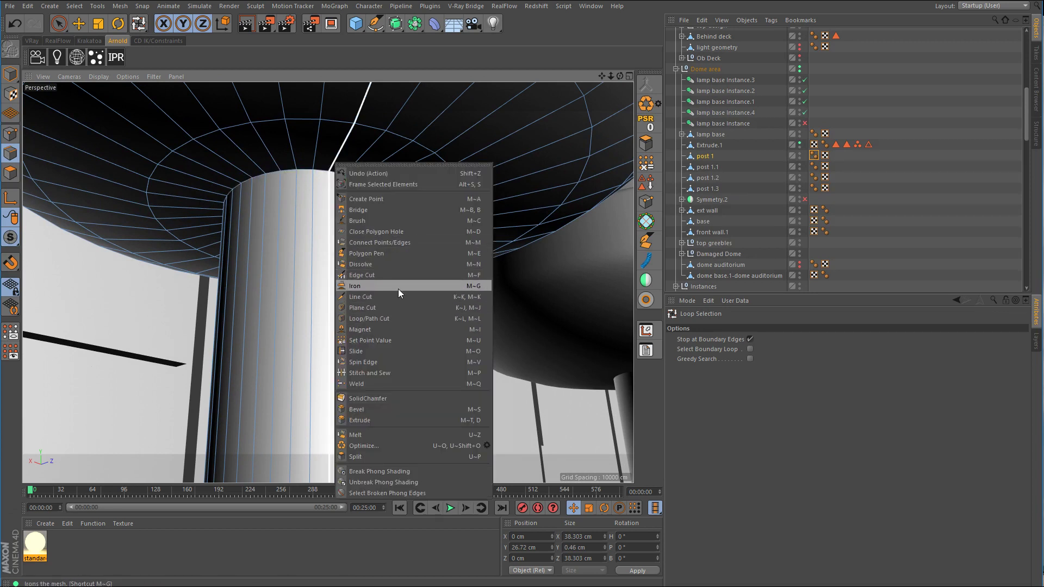
click(374, 318)
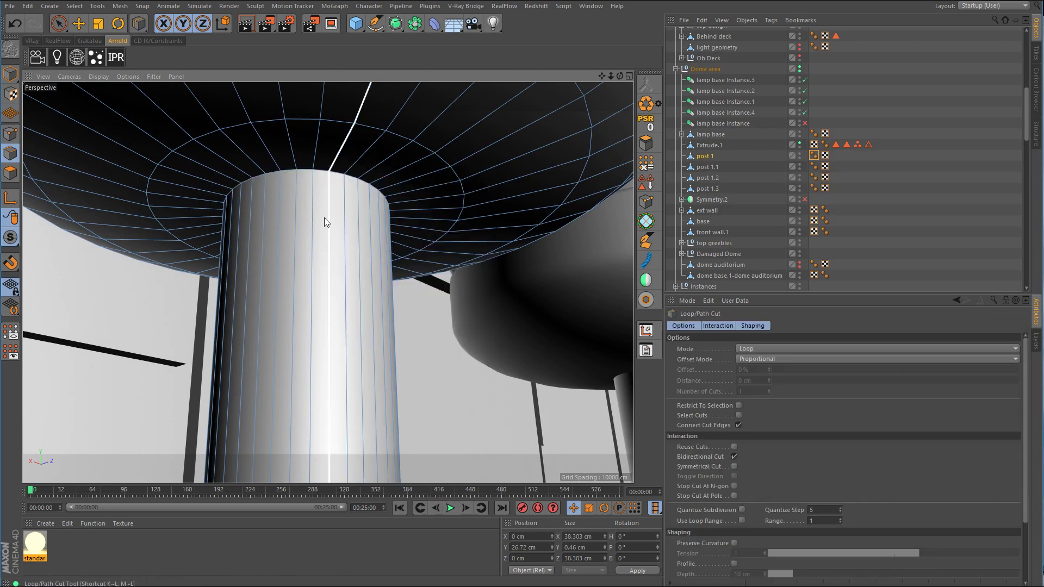
click(331, 169)
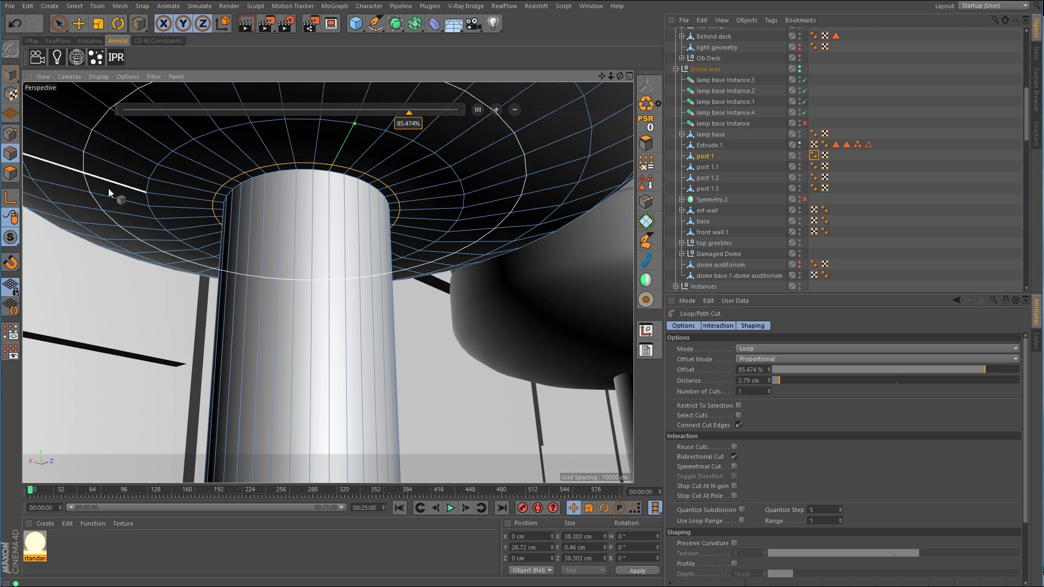
Step: Move the narrow polygon ring around post 1's stem up to about Y -35.8 cm to form a recess
click(10, 173)
key(u)
key(l)
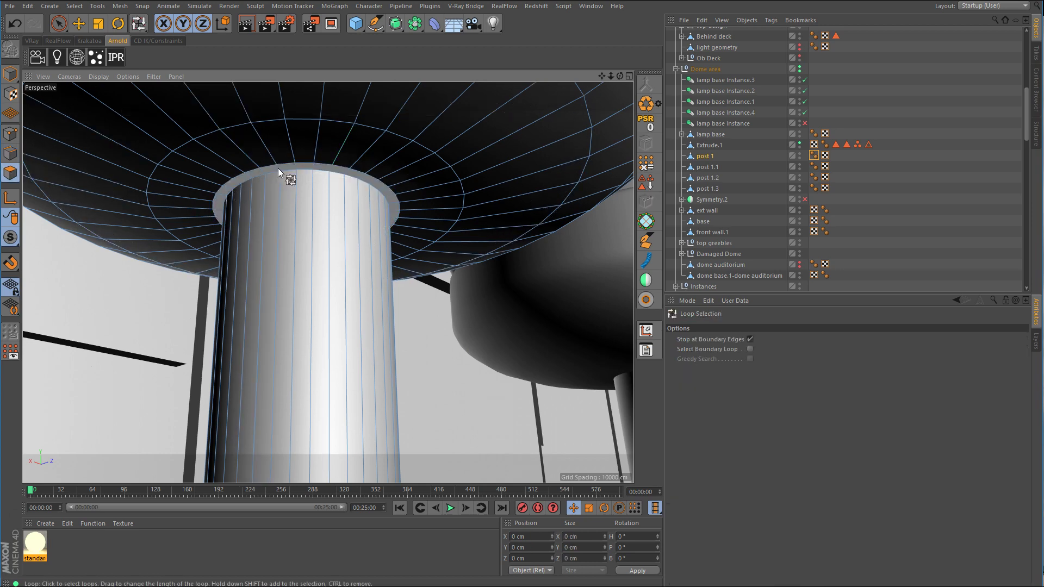
click(278, 168)
click(78, 24)
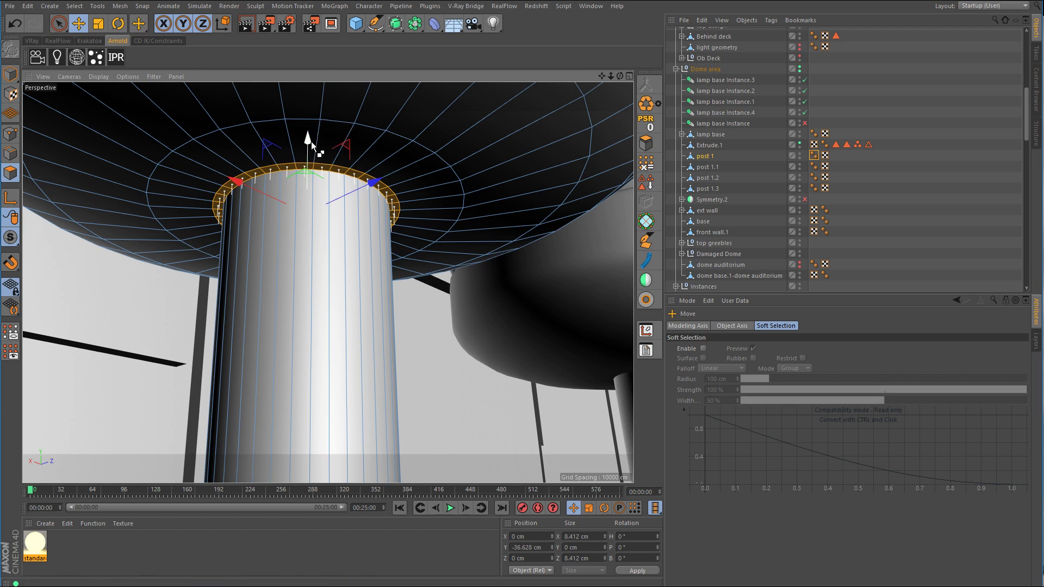
drag(311, 142, 311, 127)
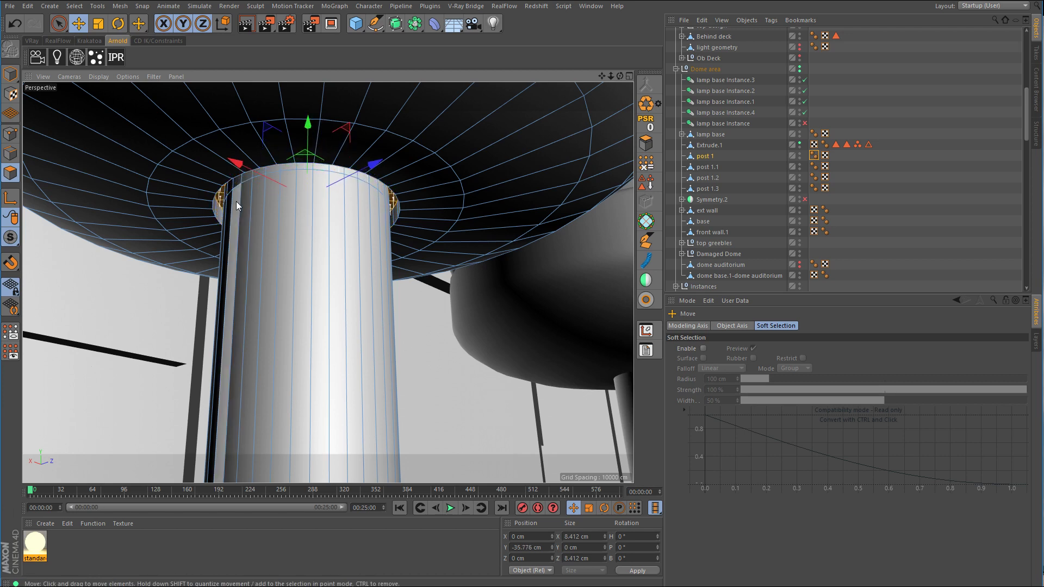
Step: Bevel the outer edge loop of the recess around post 1's stem with SolidChamfer at subdivision 1
click(16, 158)
key(u)
key(l)
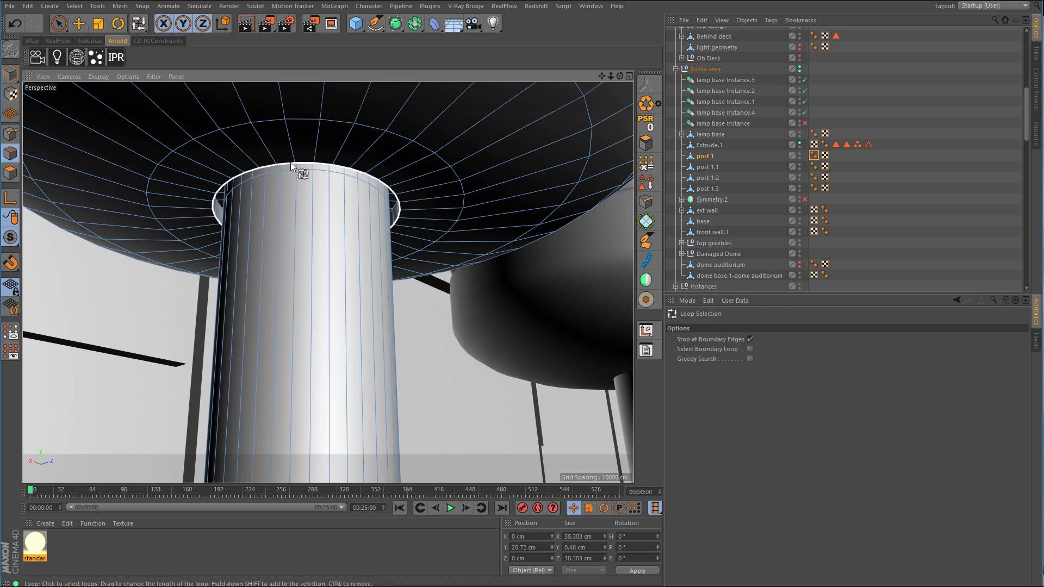
click(303, 174)
right_click(354, 240)
click(386, 474)
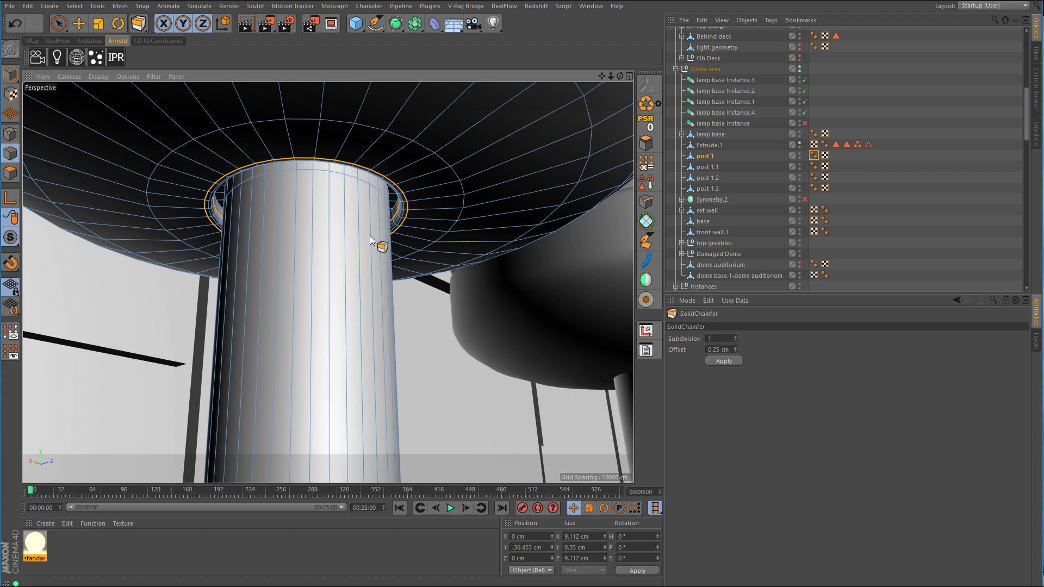
click(10, 73)
click(80, 24)
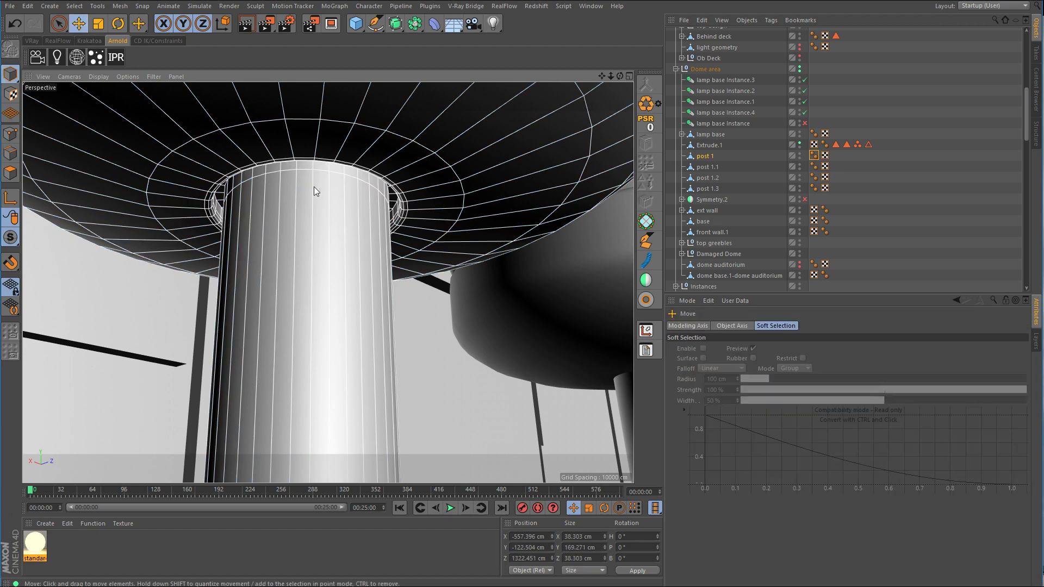
Step: Create an instance of the finished post 1
alt+right_drag(314, 187, 185, 239)
alt+drag(413, 200, 416, 288)
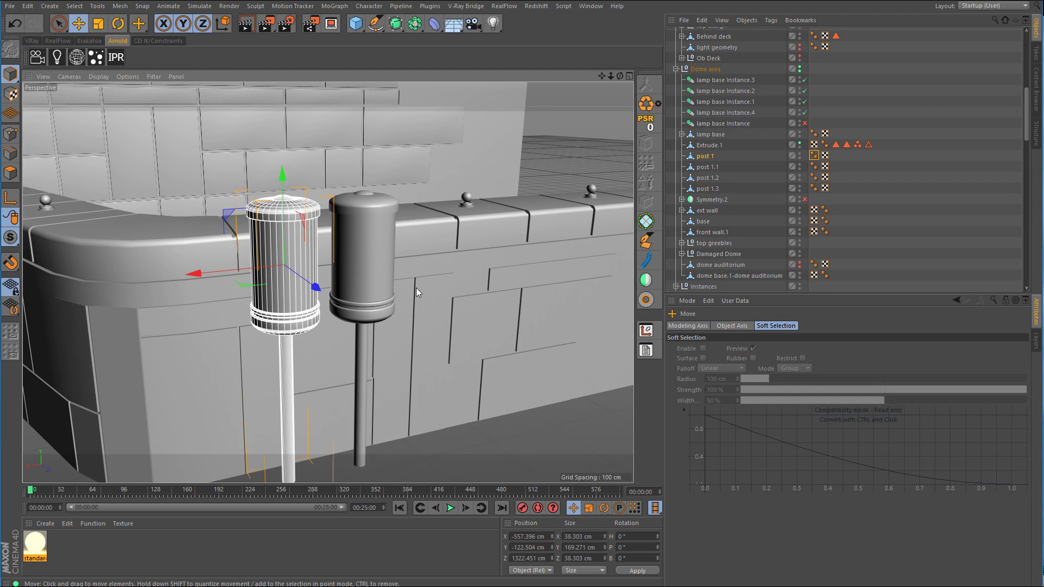
click(706, 157)
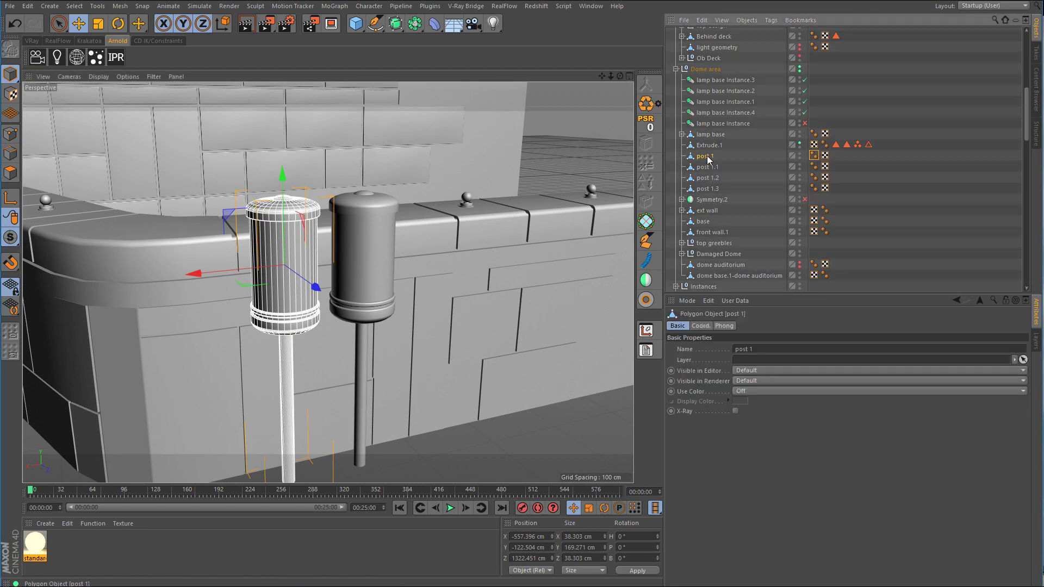
click(416, 25)
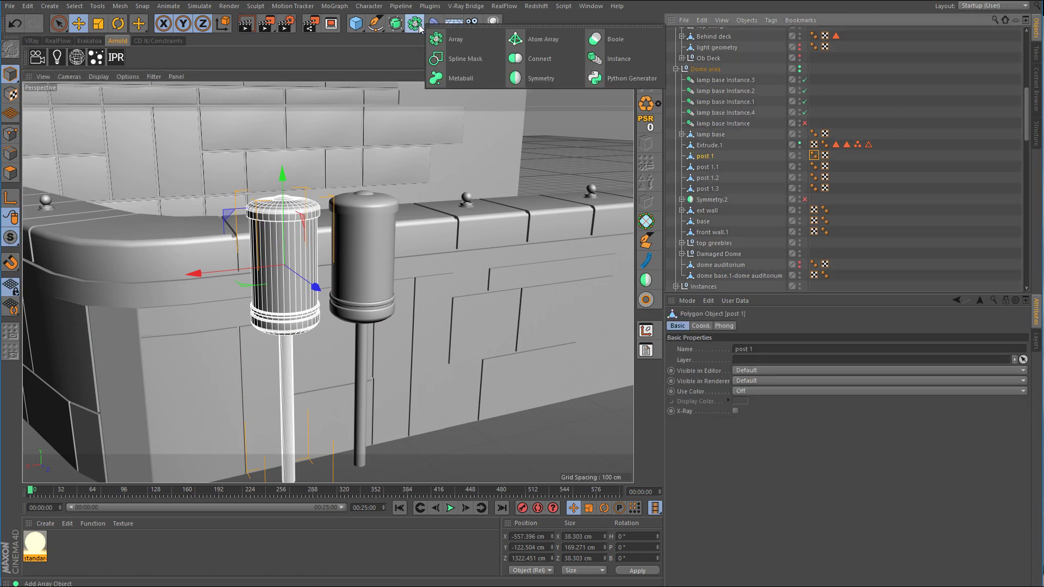
click(628, 59)
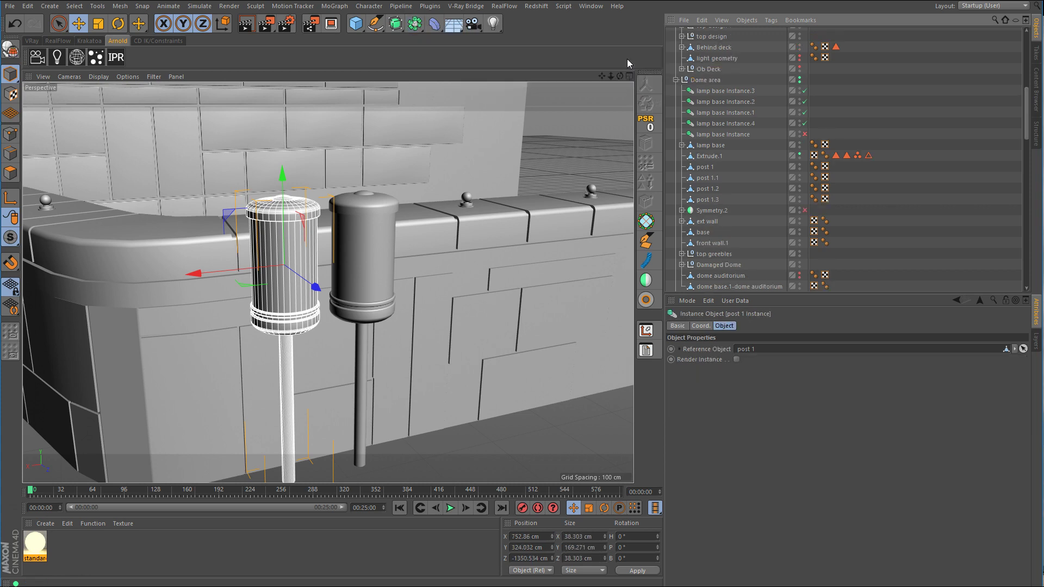
scroll(745, 129, up, 10)
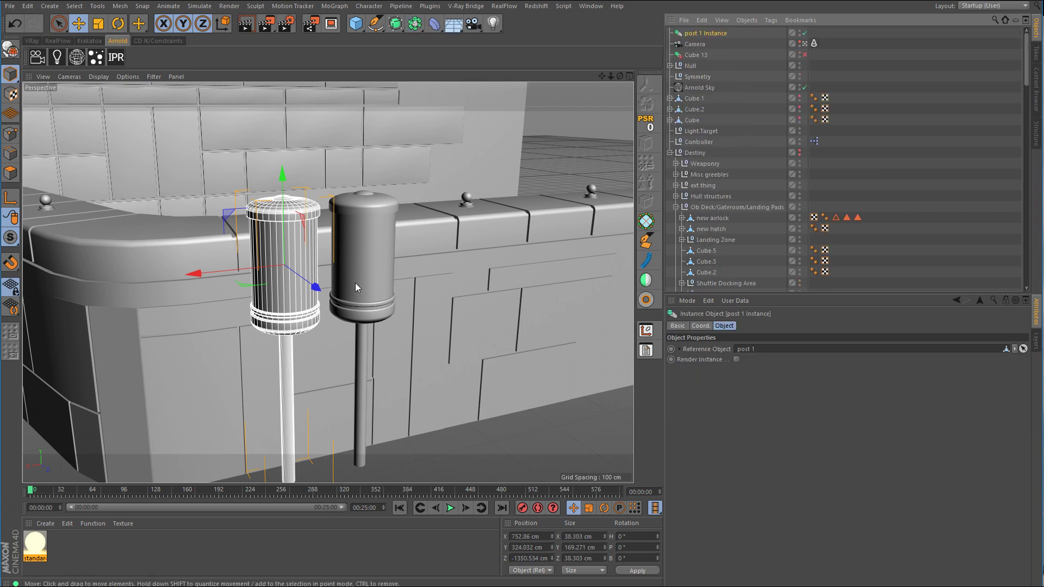
Step: Move the post 1 instance along X in the Top view to about 706.4 cm, directly over the neighbouring post
middle_click(553, 202)
middle_click(512, 212)
scroll(404, 290, down, 5)
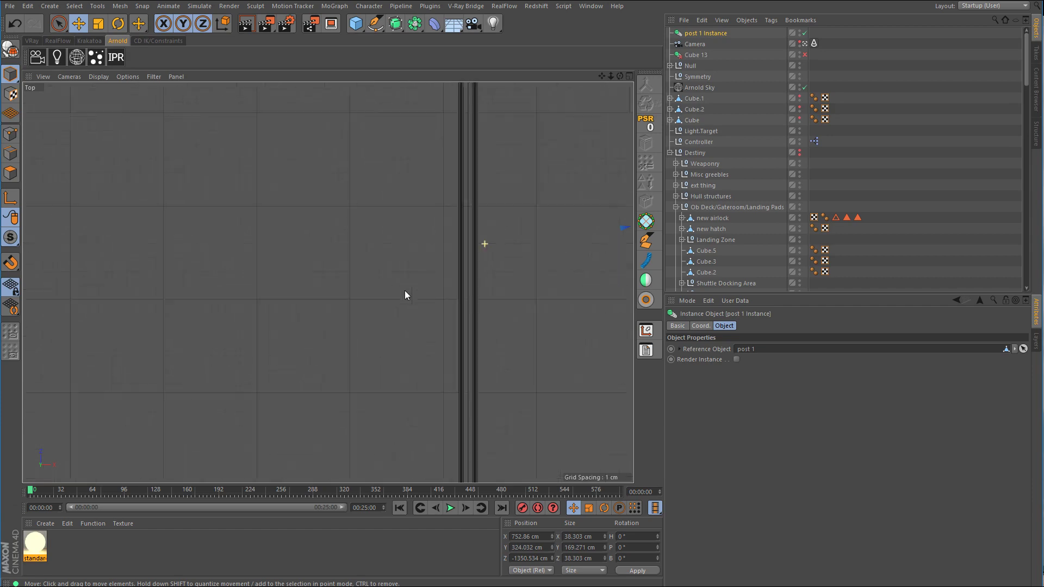
scroll(431, 272, down, 10)
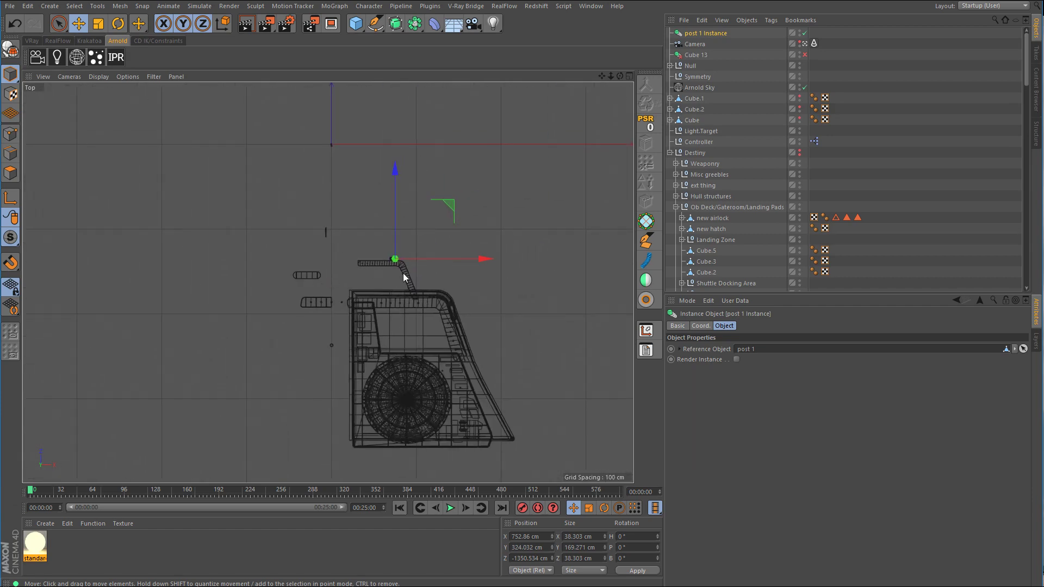
scroll(487, 249, up, 15)
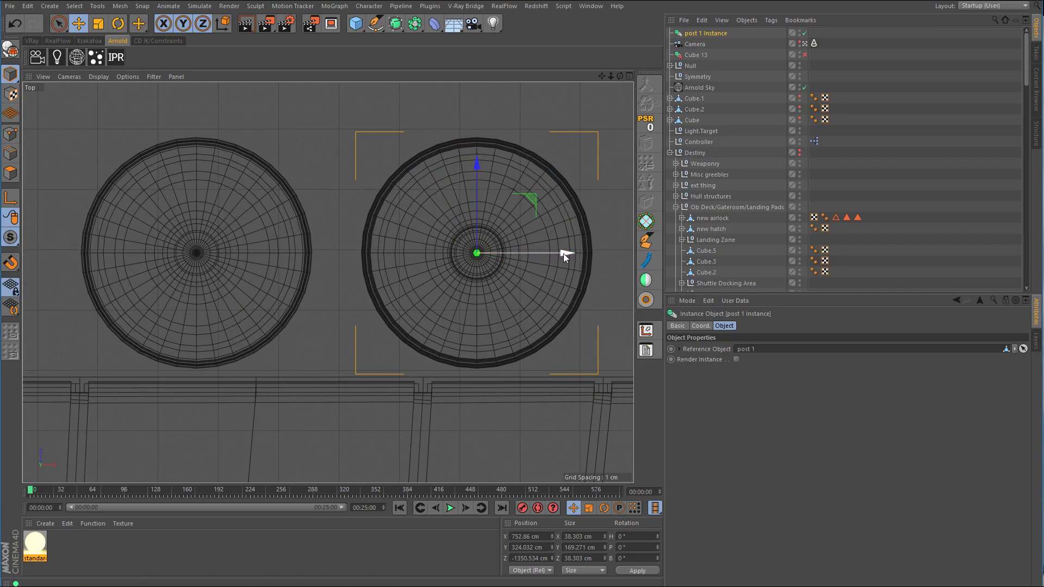
drag(563, 254, 322, 256)
drag(279, 256, 283, 253)
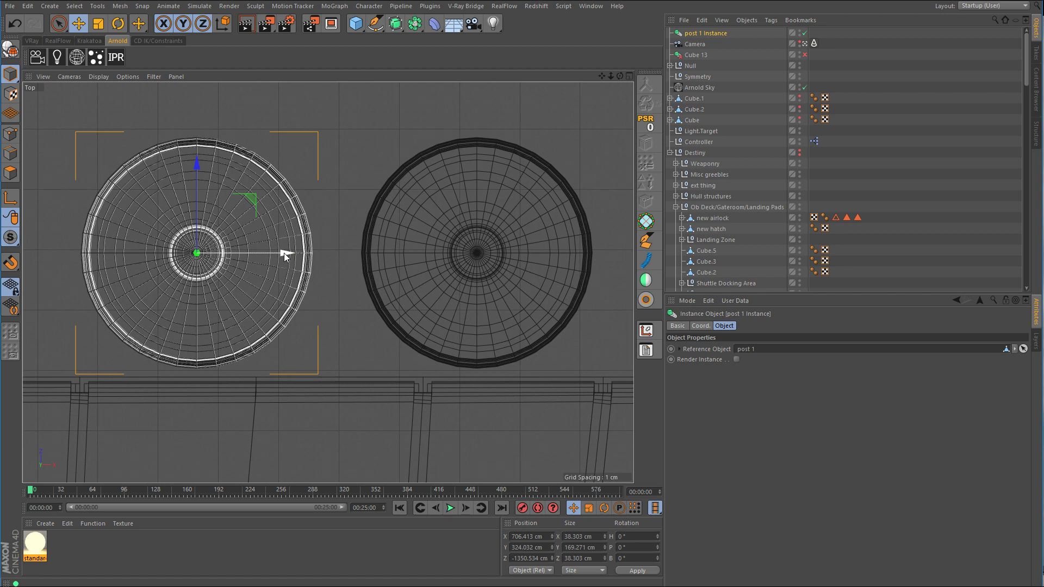
Step: Return to the full Perspective view and place the post 1 instance in the Dome area group, directly above post 1
middle_click(510, 295)
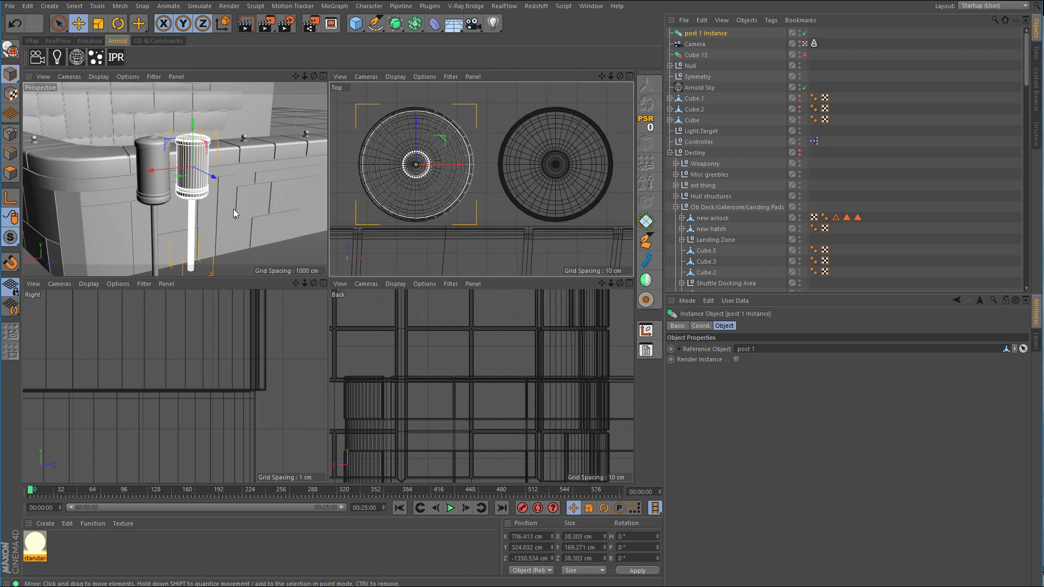
middle_click(191, 197)
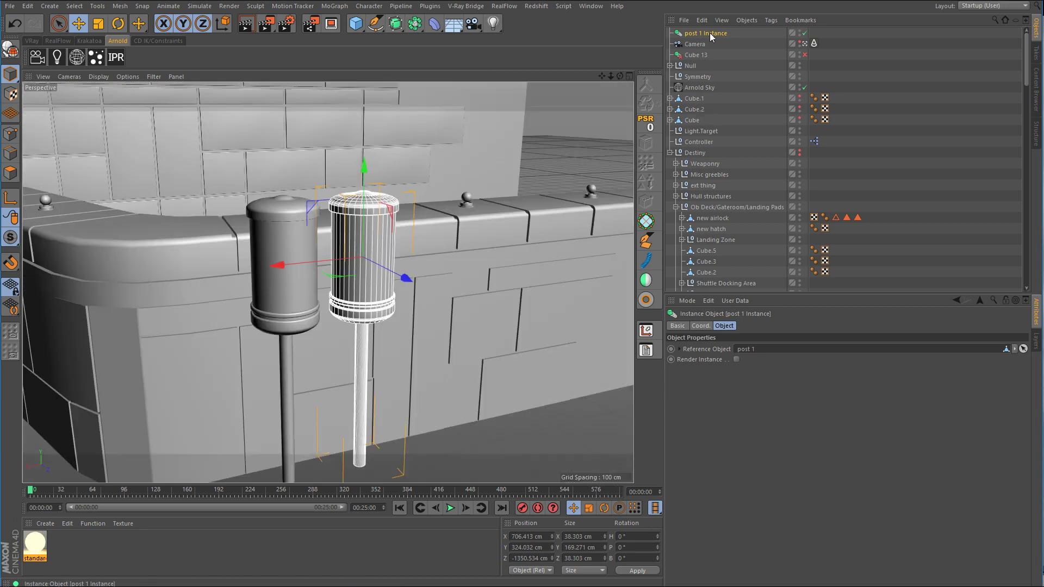
scroll(715, 274, down, 10)
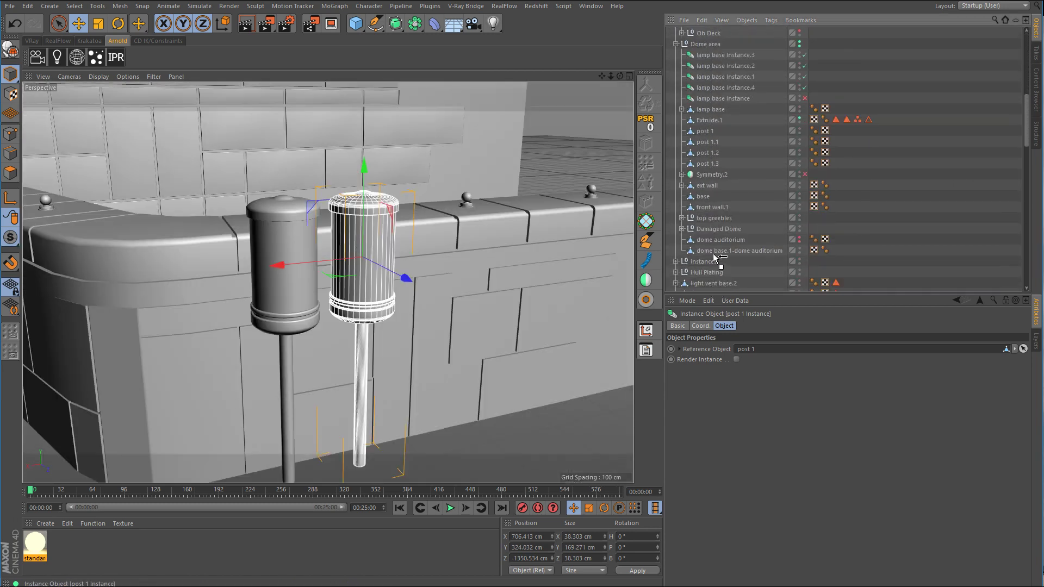
click(707, 132)
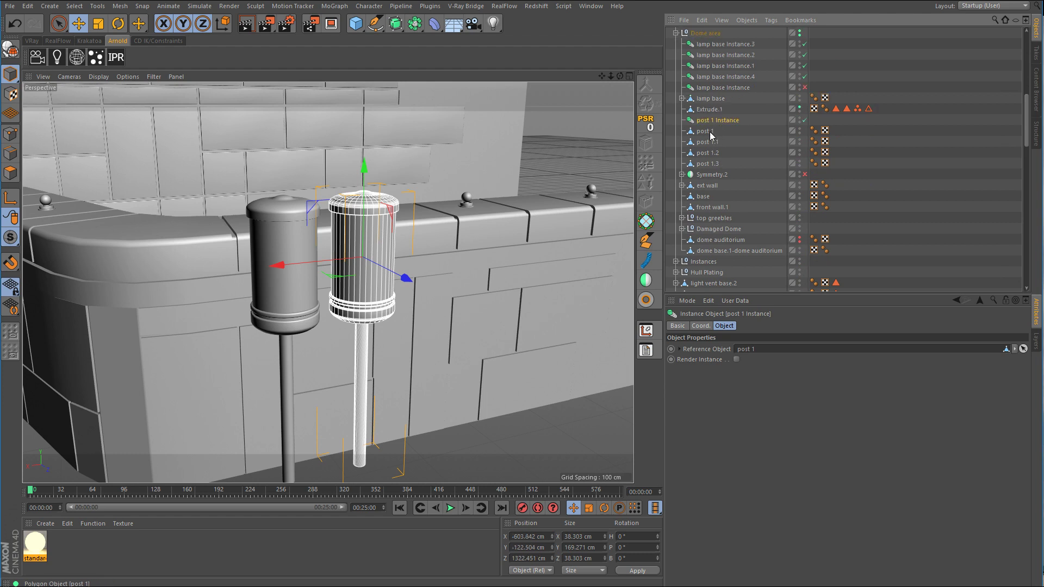
Step: Delete the post 1.1 object that the post 1 instance replaces
click(712, 142)
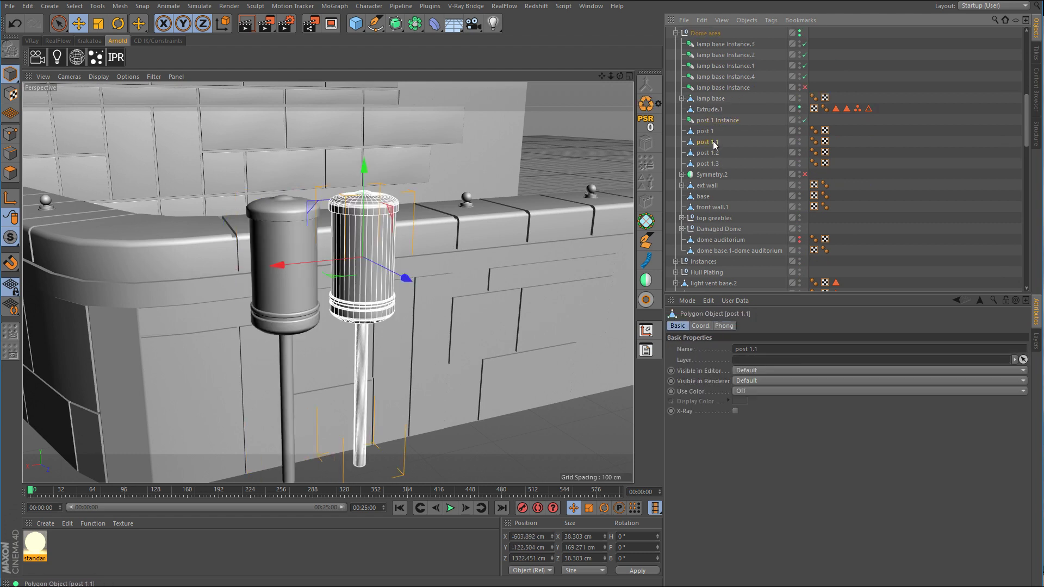
key(Delete)
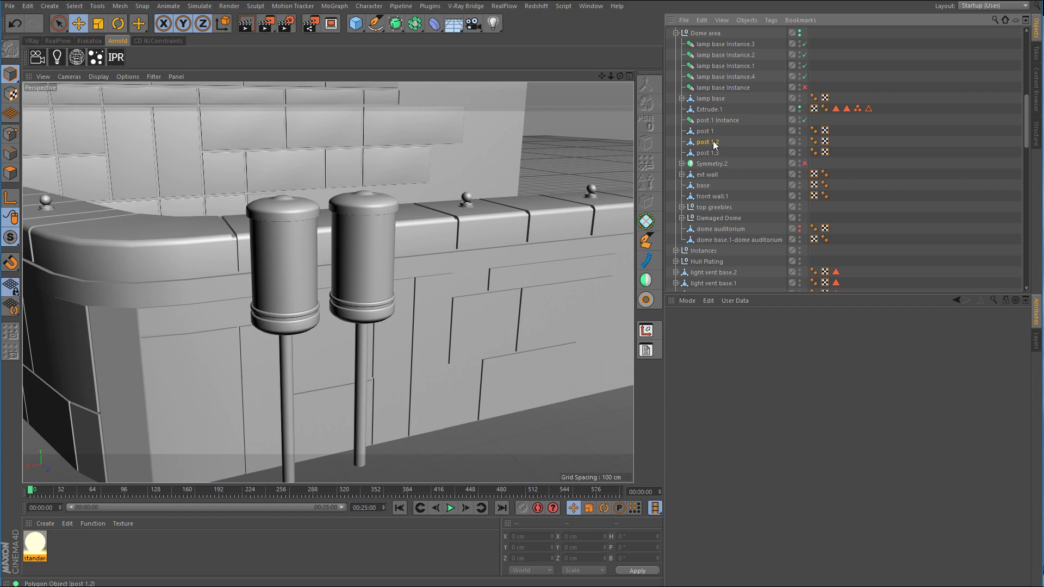
Step: Bevel both edge loops on the underside of post 1.2's top cap with SolidChamfer at subdivision 1
click(713, 142)
alt+right_drag(434, 292, 322, 336)
alt+drag(322, 336, 322, 281)
alt+right_drag(322, 282, 586, 276)
alt+drag(585, 275, 514, 273)
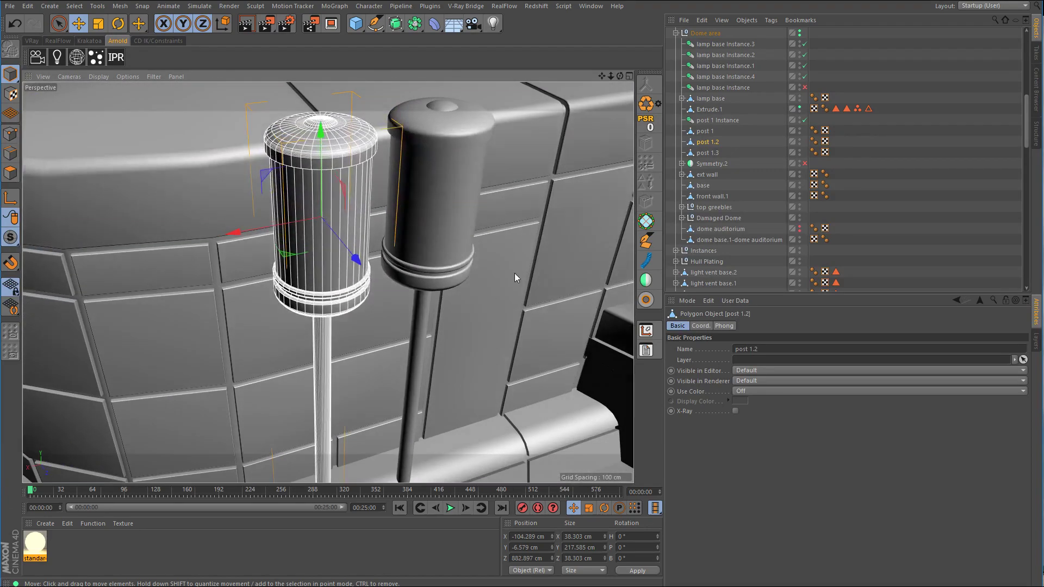
alt+right_drag(514, 273, 423, 309)
alt+middle_drag(511, 263, 435, 275)
alt+drag(432, 276, 393, 213)
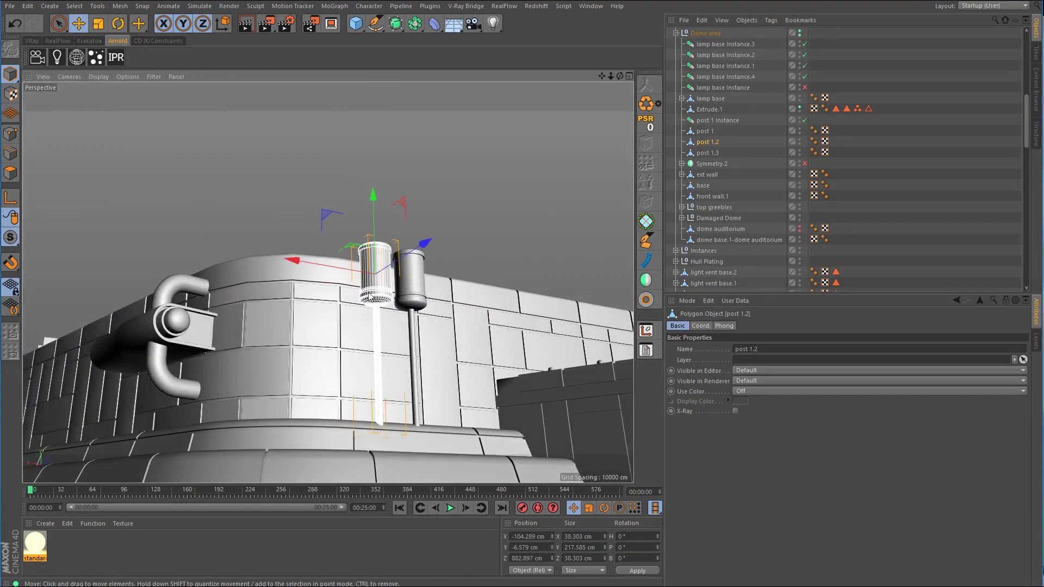
alt+right_drag(370, 296, 544, 288)
alt+drag(442, 322, 436, 246)
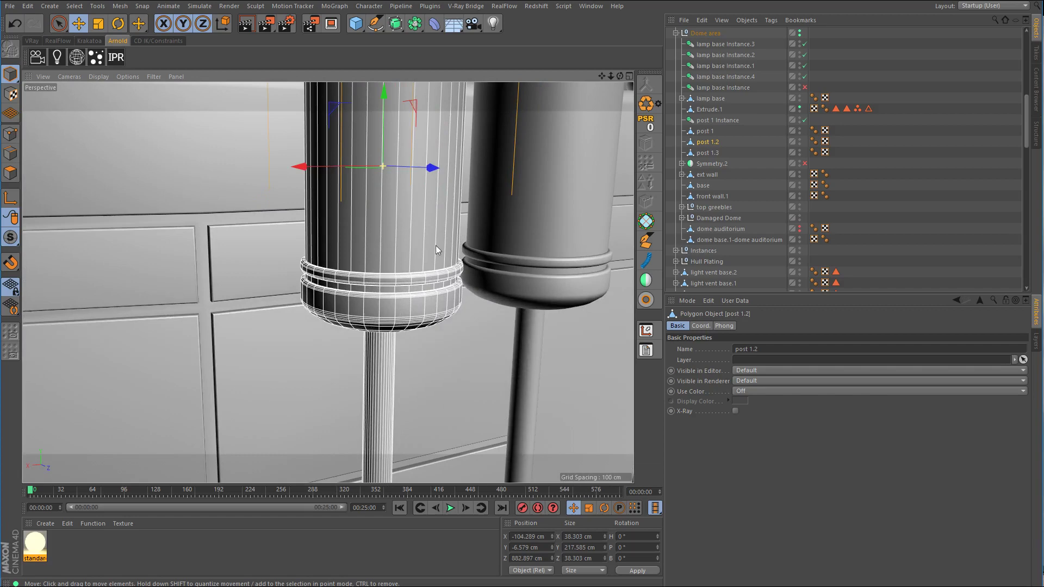
alt+middle_drag(436, 245, 433, 427)
alt+drag(431, 397, 423, 229)
alt+right_drag(398, 187, 445, 195)
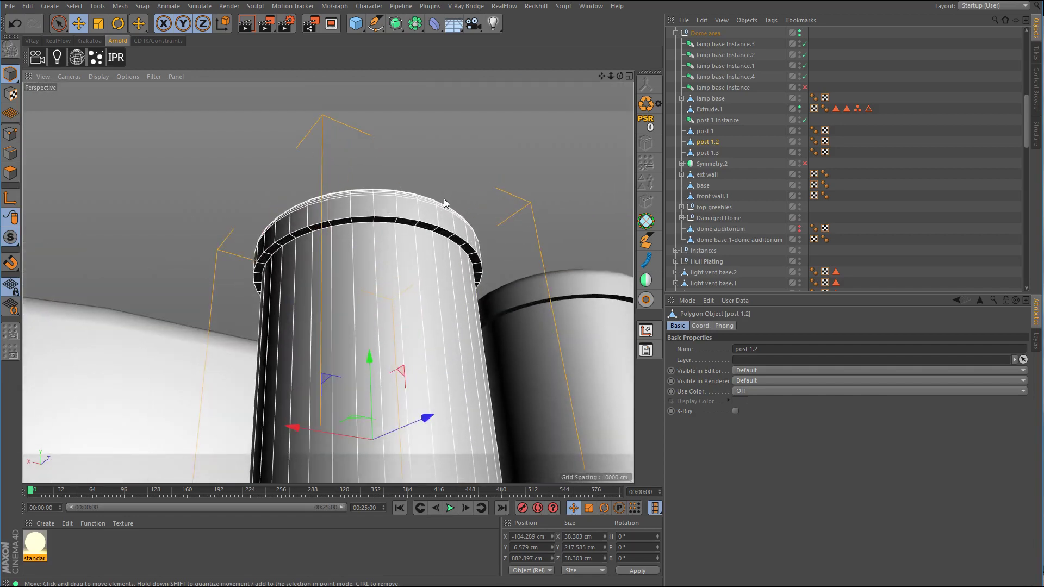
click(11, 154)
key(u)
key(l)
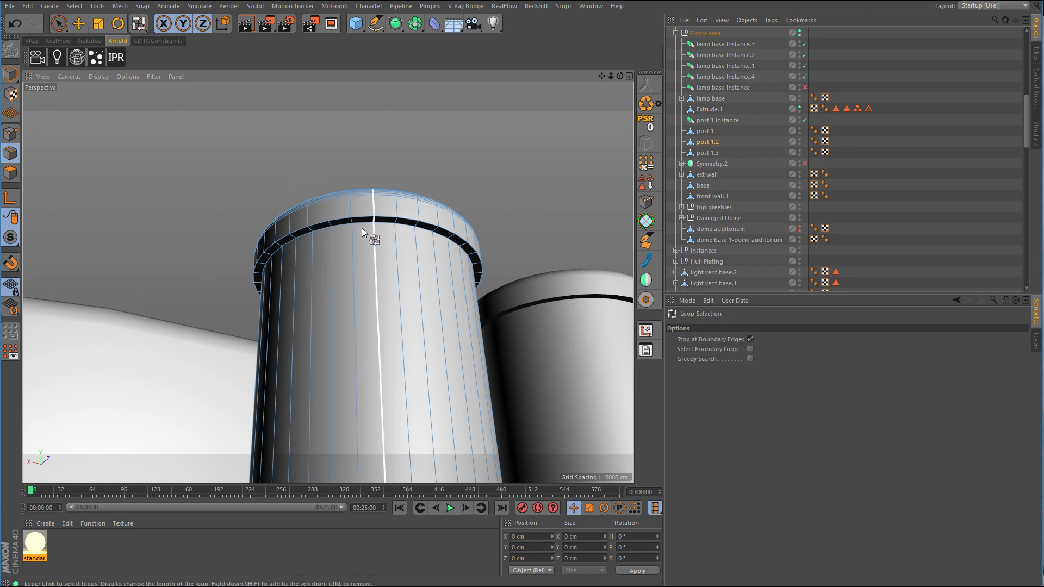
click(364, 221)
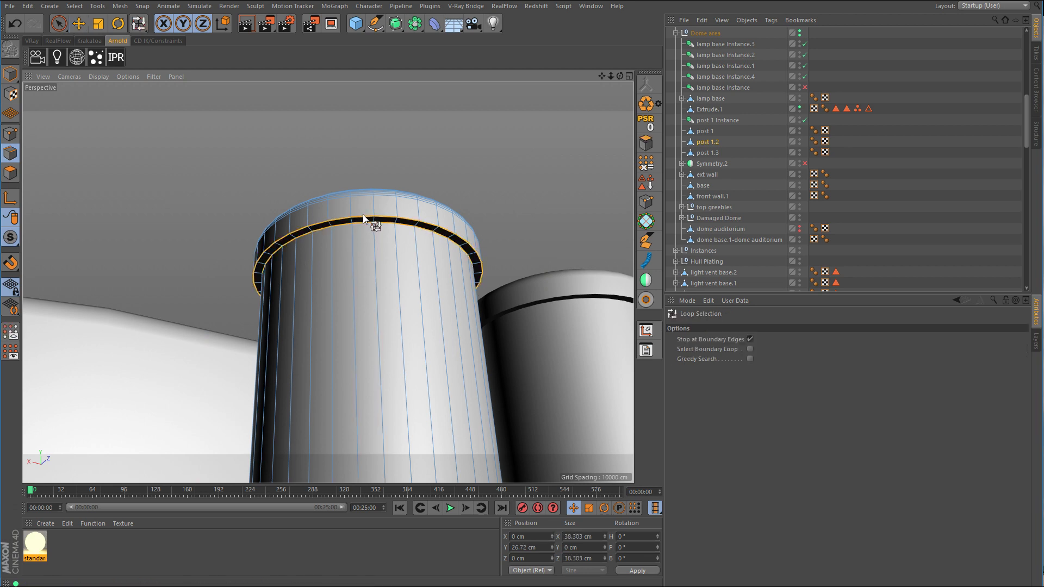
right_click(407, 233)
click(424, 468)
scroll(477, 244, up, 5)
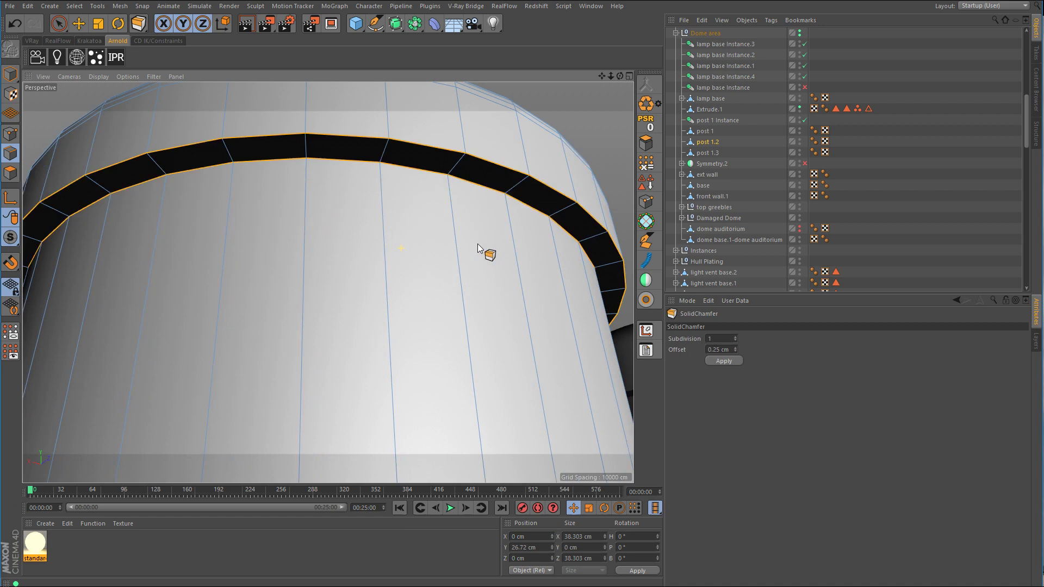
drag(478, 243, 491, 243)
click(10, 75)
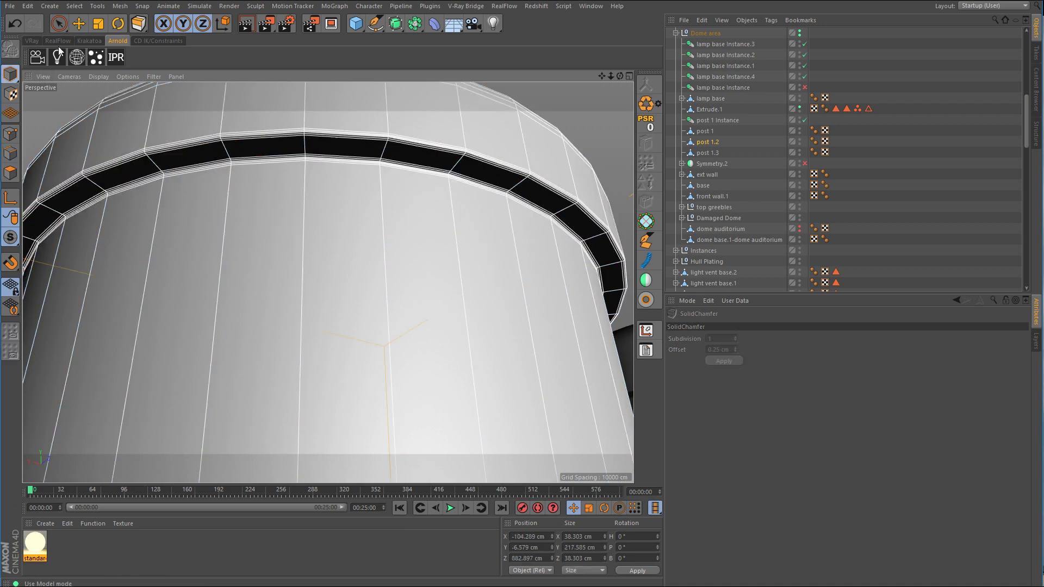
click(79, 24)
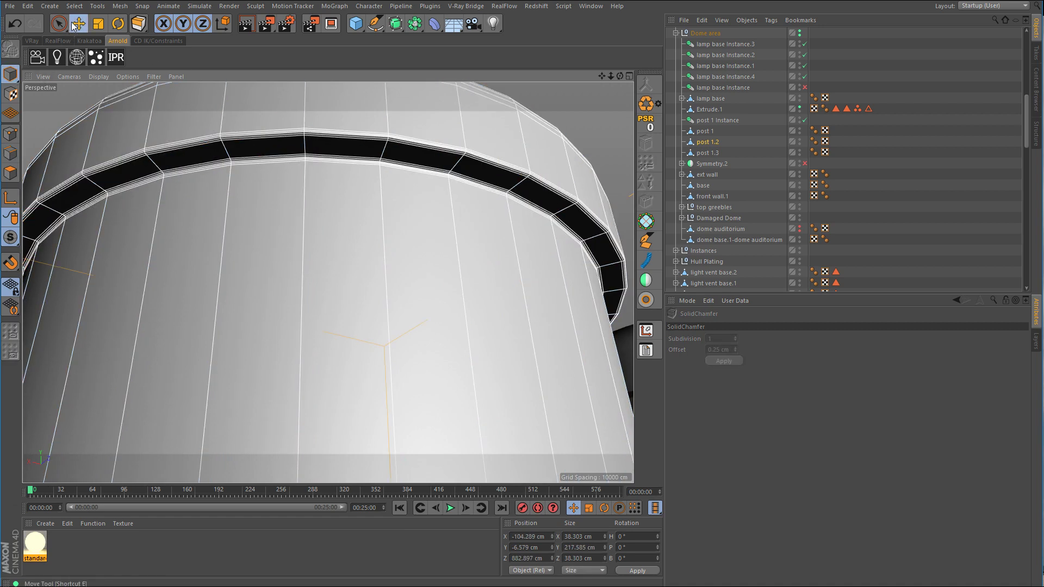
Step: Set the Phong Angle of post 1.2 to 80°
click(814, 142)
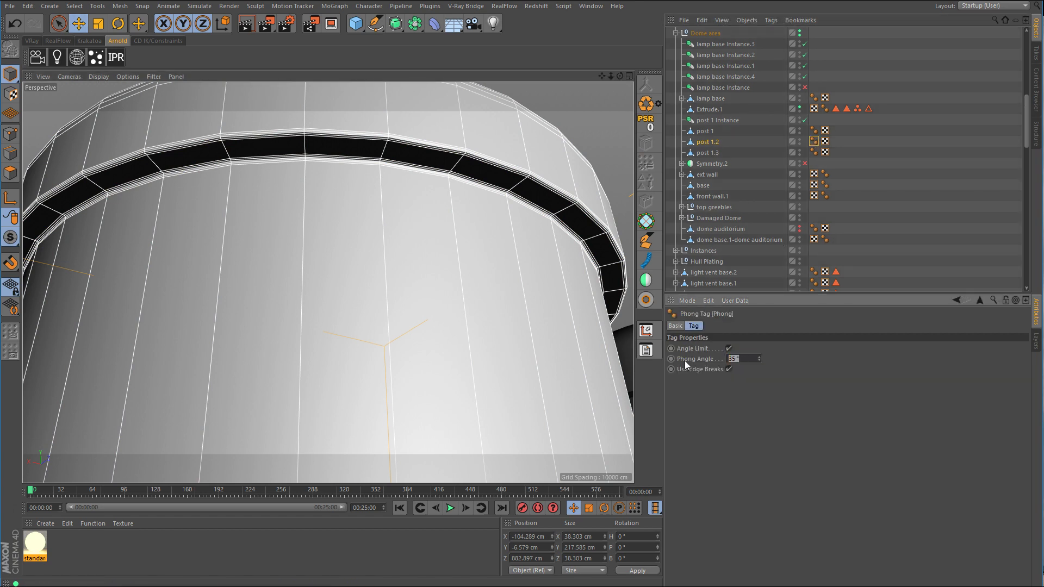
text(80)
key(Return)
Step: Create an instance of the finished post 1.2
alt+right_drag(482, 390, 348, 387)
alt+middle_drag(568, 378, 444, 241)
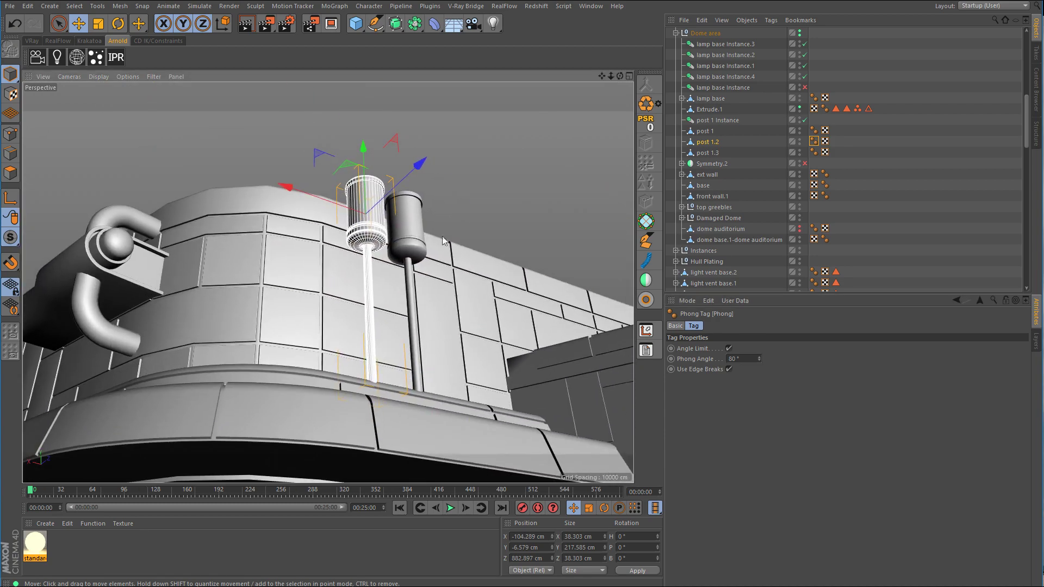
alt+drag(443, 241, 420, 322)
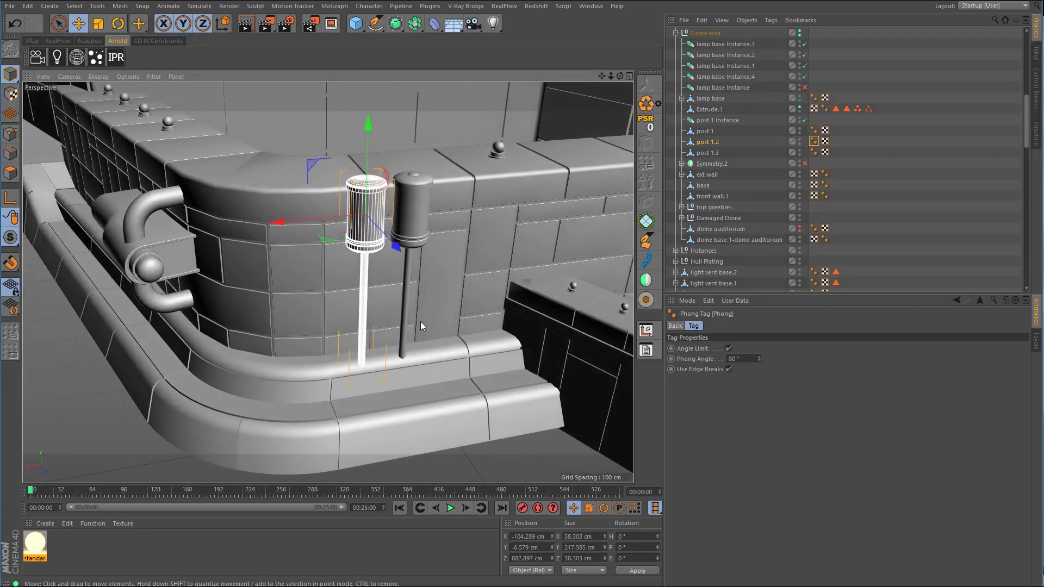
click(709, 144)
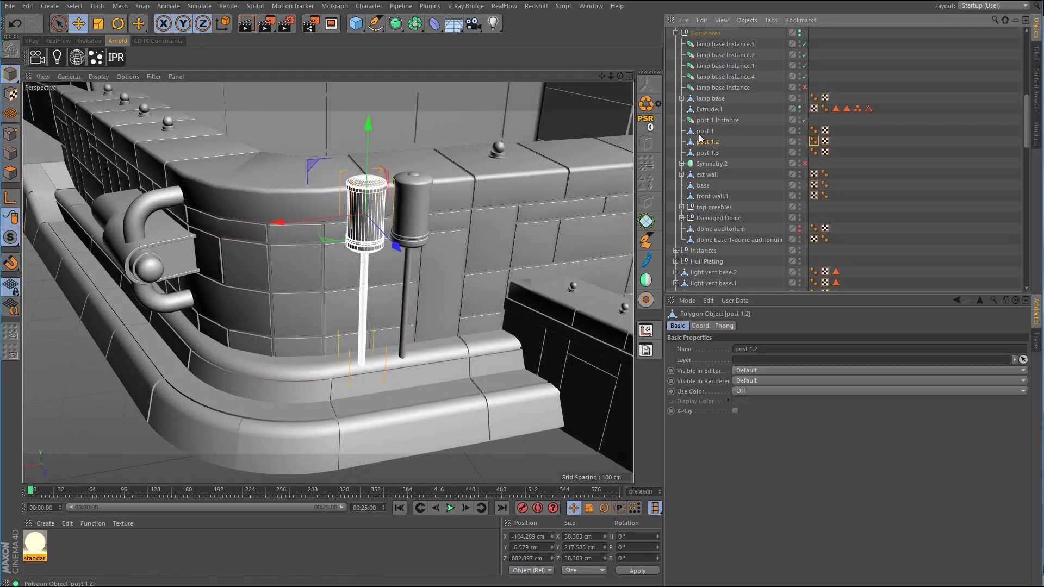
click(415, 23)
click(620, 58)
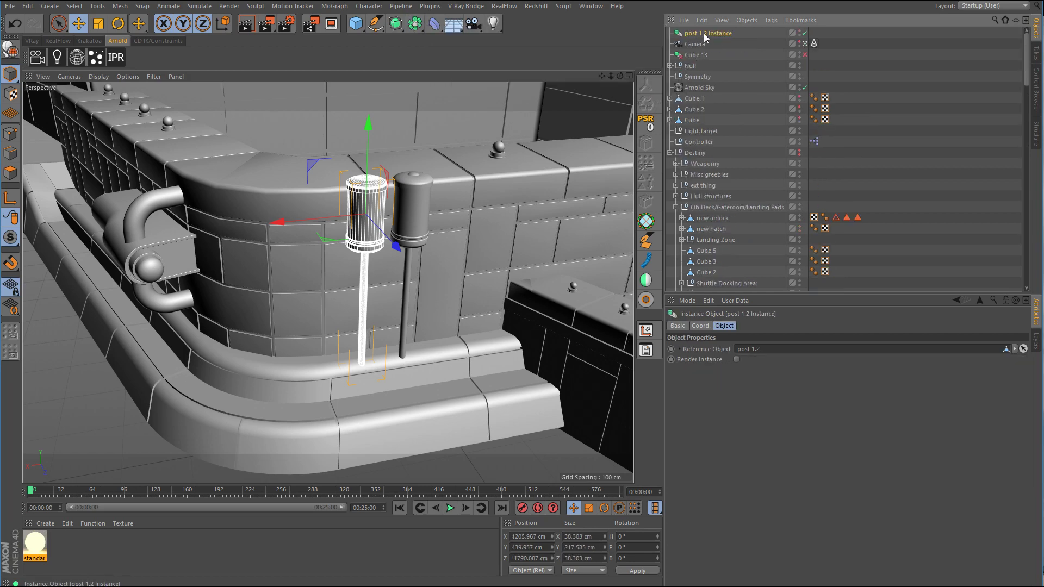
Step: Move the post 1.2 instance along X in the Top view to about 1159.5 cm, directly over post 1.3
middle_click(513, 154)
middle_click(509, 171)
alt+right_drag(473, 217, 307, 272)
alt+middle_drag(582, 325, 338, 249)
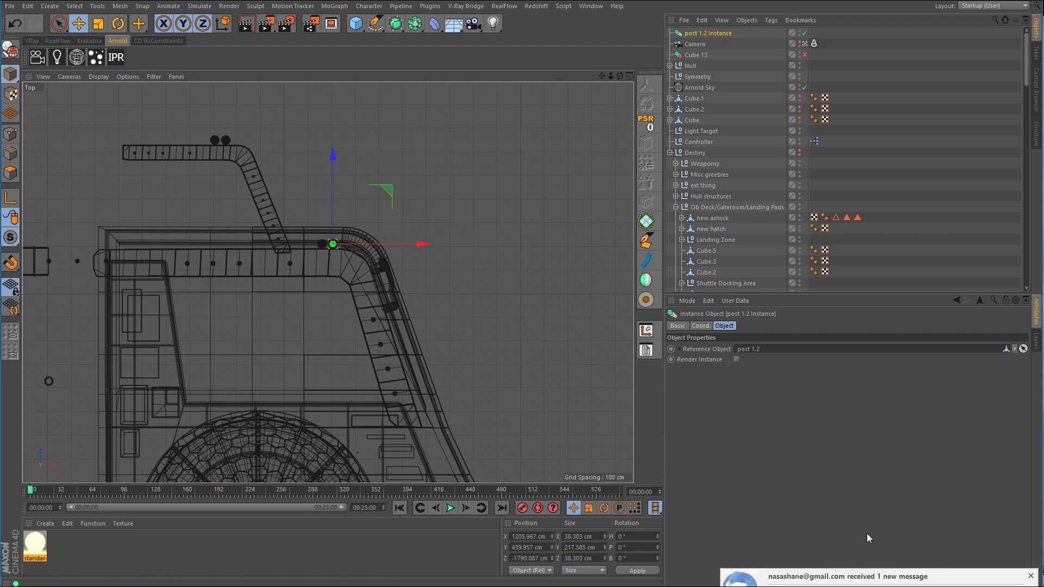
click(1031, 575)
alt+right_drag(329, 242, 538, 240)
alt+middle_drag(328, 281, 420, 279)
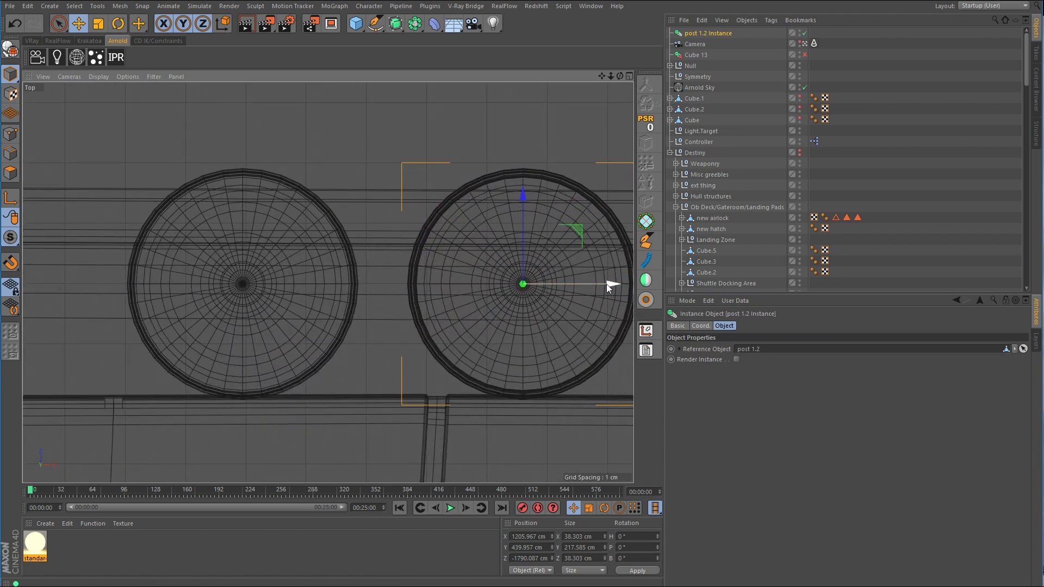
drag(607, 285, 328, 287)
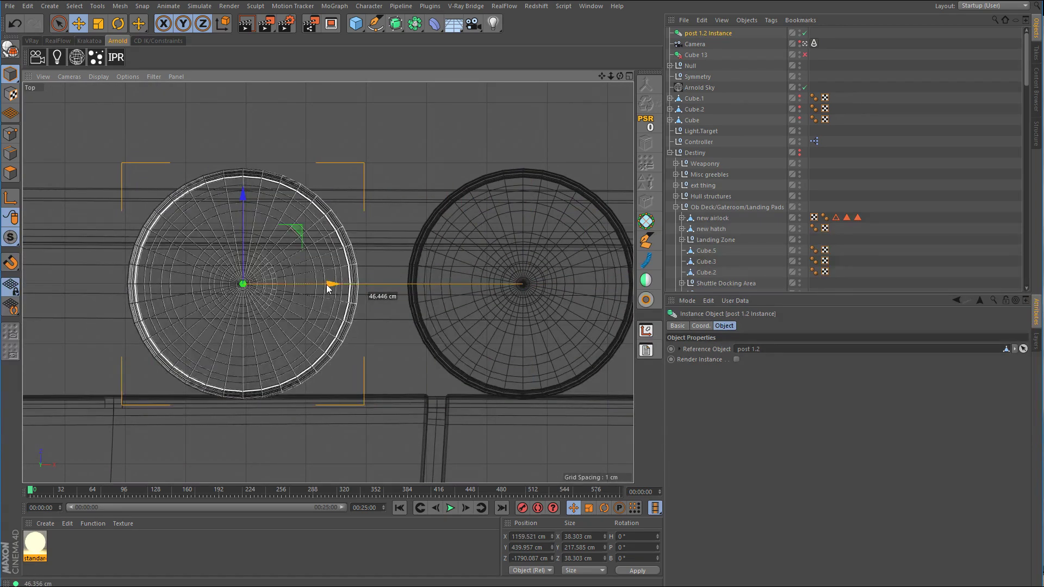
Step: Return to the full Perspective view, place the post 1.2 instance directly below post 1.2 in Dome area, and move post 1 above its instance
middle_click(328, 289)
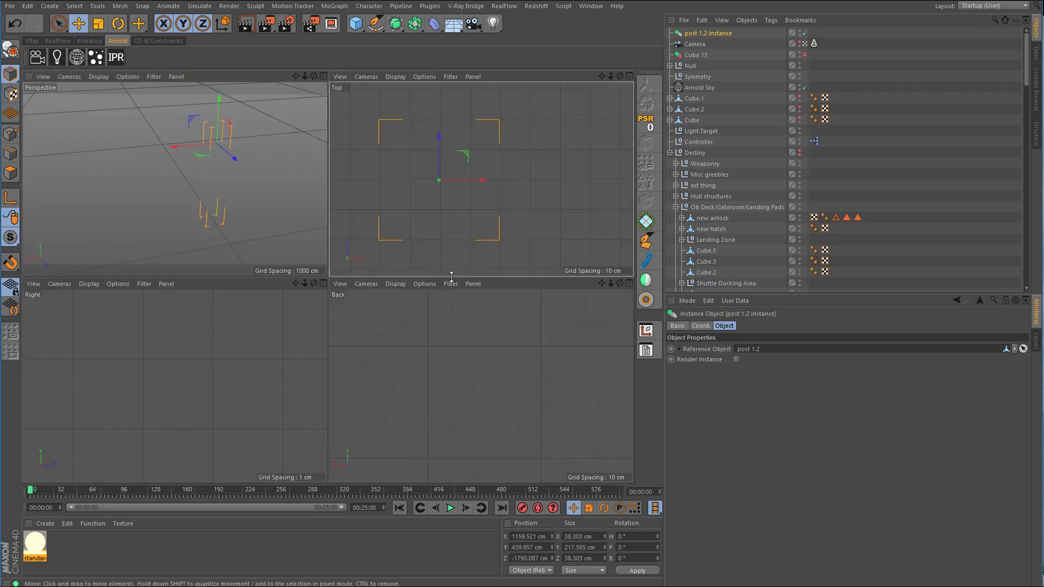
middle_click(259, 206)
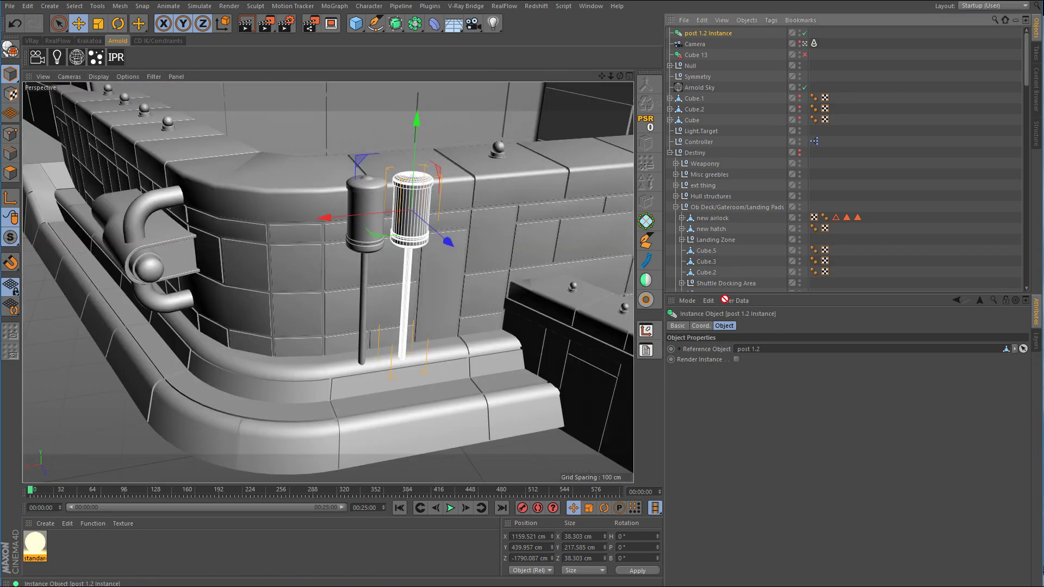
scroll(727, 288, down, 3)
scroll(727, 289, down, 7)
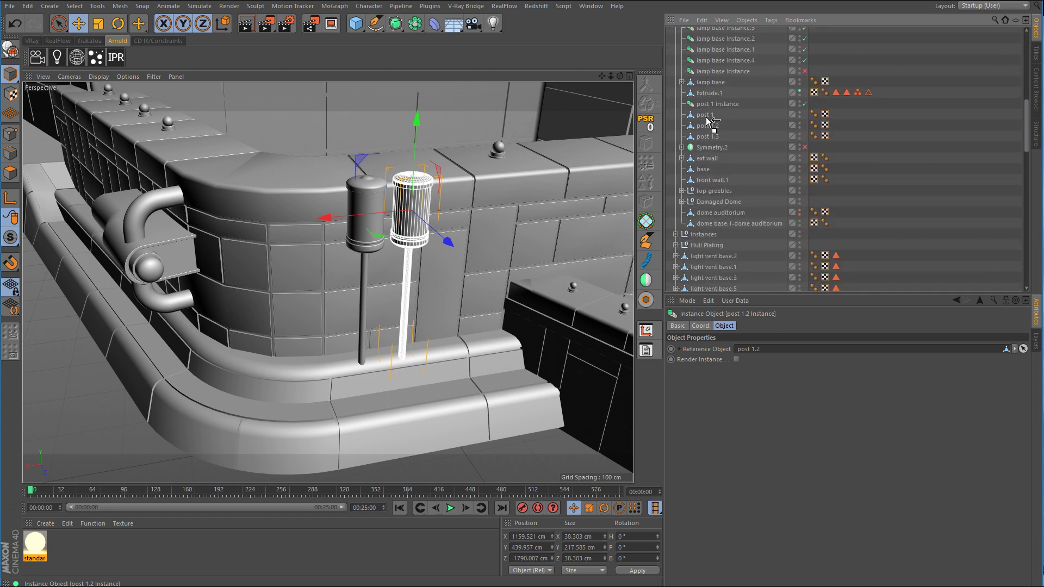
drag(708, 120, 710, 93)
Step: Check the post objects against their instances in the Dome area group and delete the redundant post 1.3
click(709, 125)
click(712, 116)
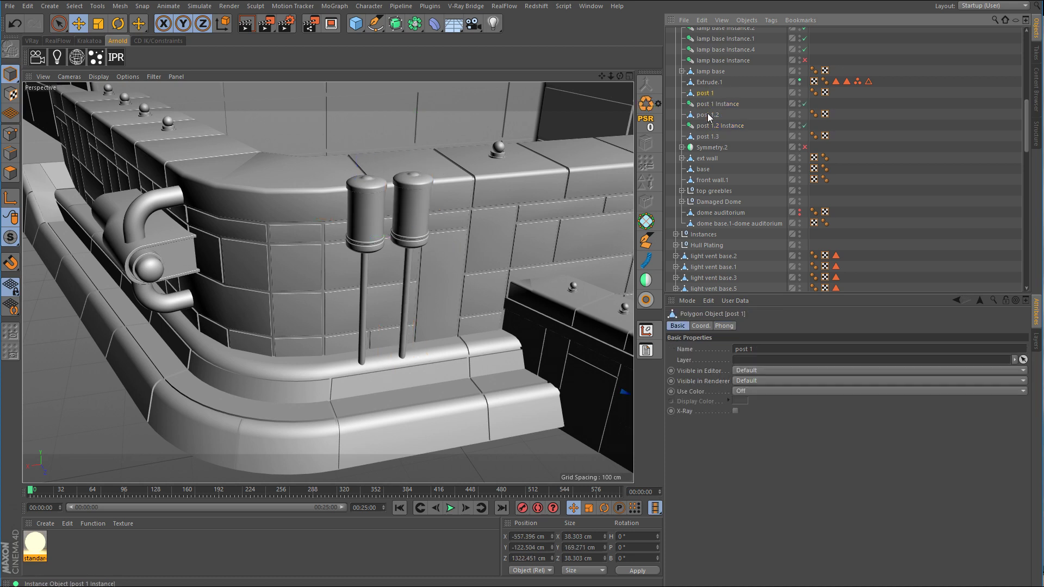
click(709, 137)
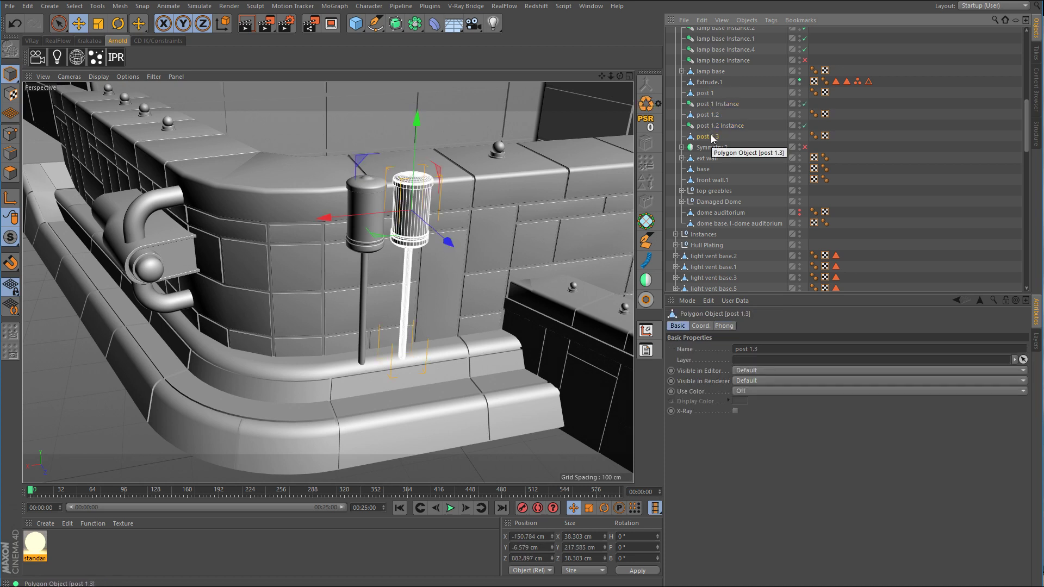
click(710, 115)
click(713, 127)
click(713, 138)
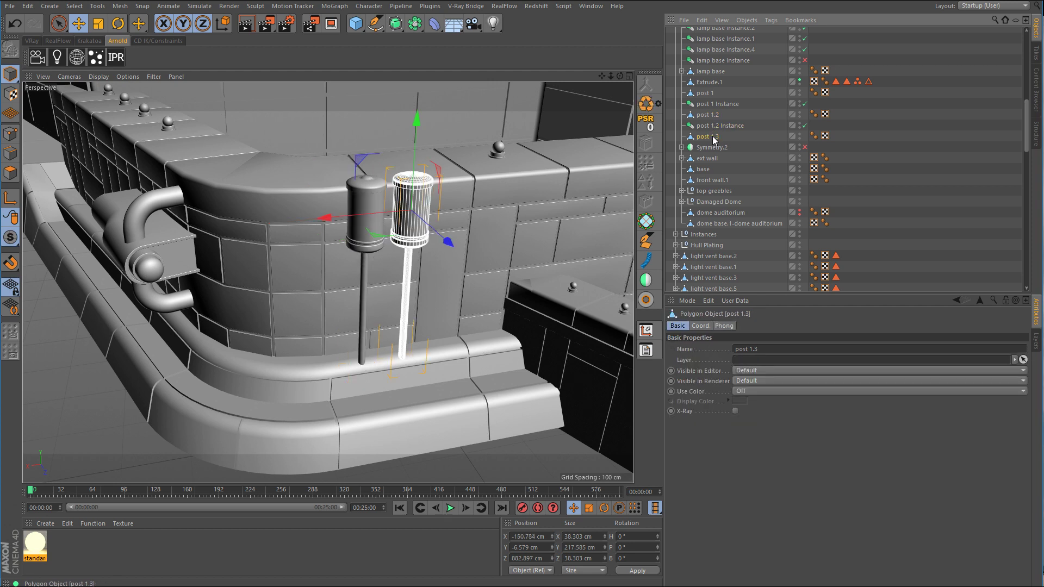
drag(714, 140, 712, 145)
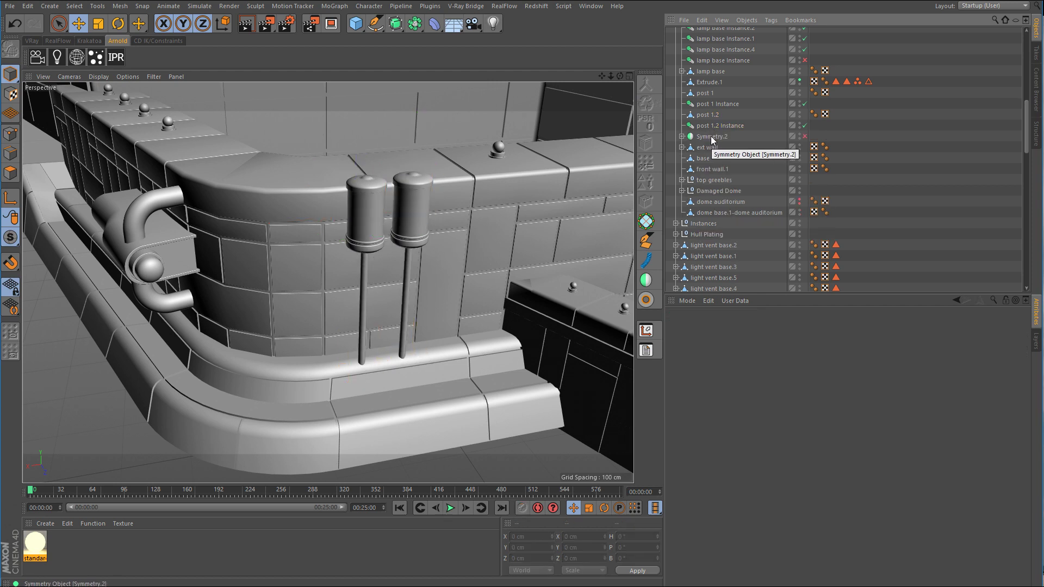
Step: Expand Symmetry.2 and delete the texture tags from wall light, Sweep NURBS.1, Sweep NURBS.2, Cylinder.1, Sphere and for light
click(682, 137)
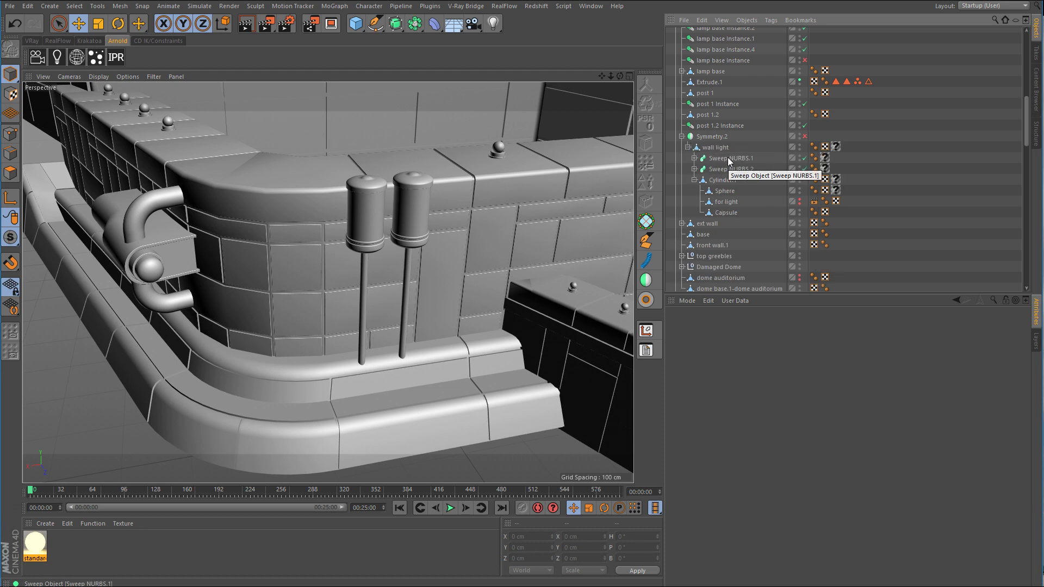
click(827, 158)
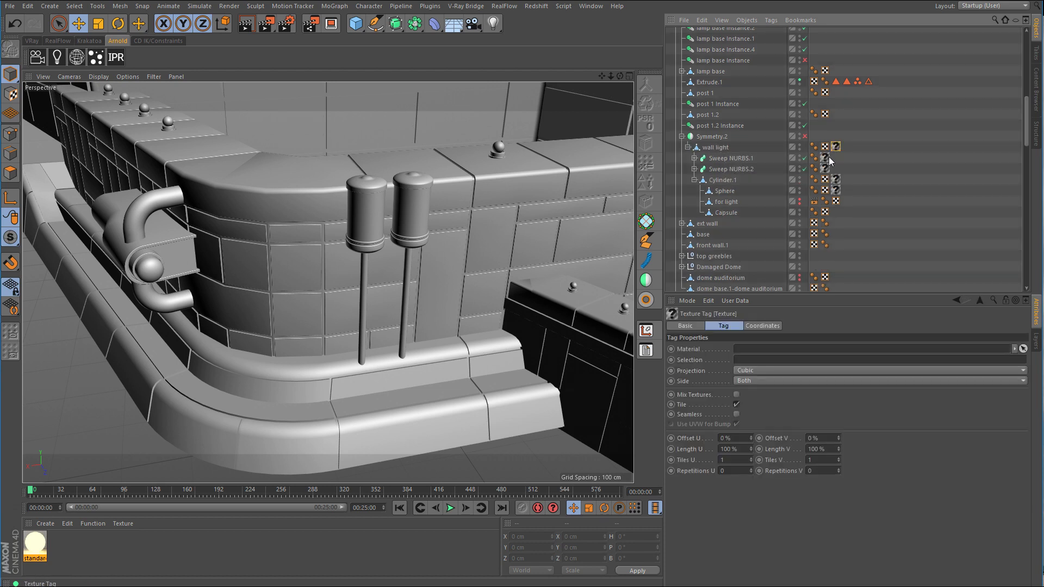
key(Delete)
click(827, 158)
key(Delete)
click(826, 168)
key(Delete)
click(834, 179)
key(Delete)
click(836, 189)
key(Delete)
click(814, 201)
key(Delete)
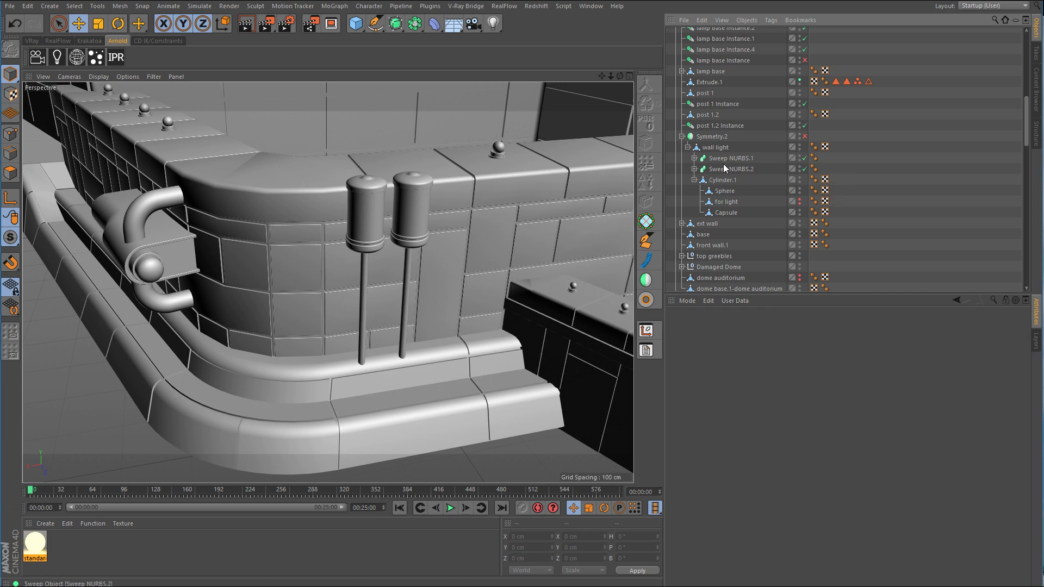
Step: Set the Phong Angle of the wall light's main body to 80°
click(721, 150)
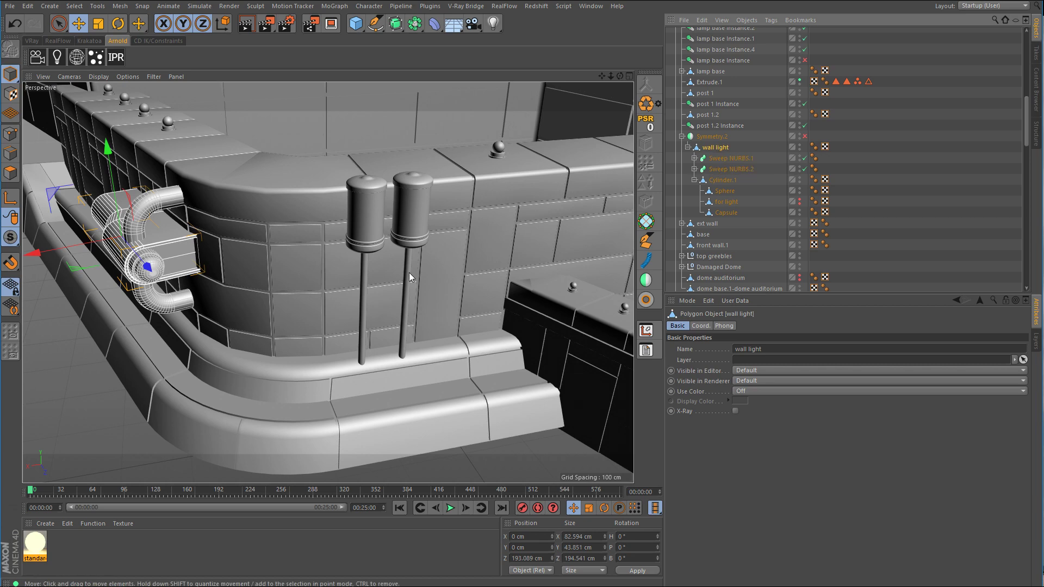
alt+right_drag(409, 273, 317, 277)
alt+middle_drag(317, 277, 402, 273)
alt+right_drag(402, 274, 481, 257)
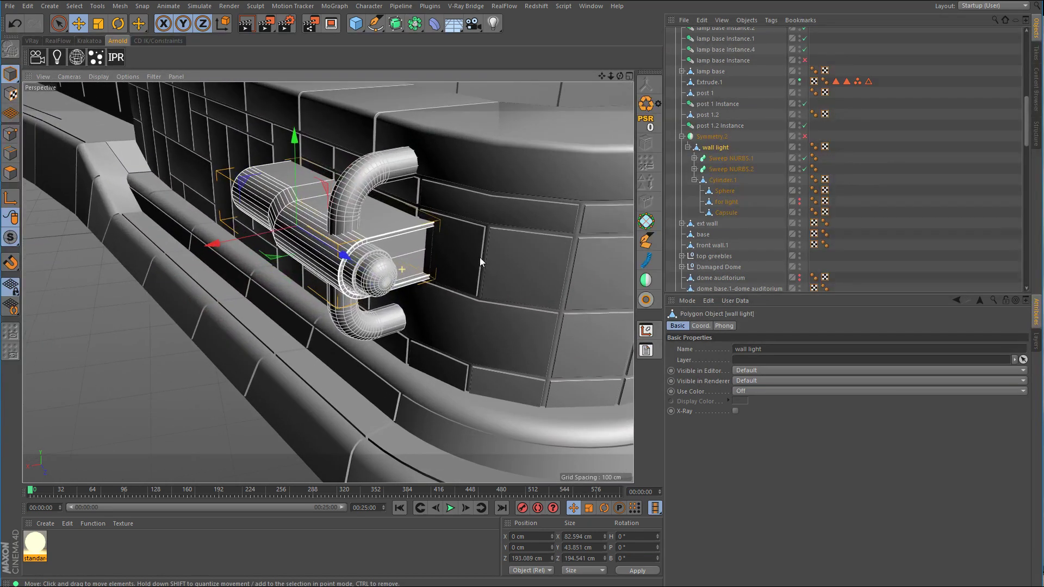
alt+drag(408, 250, 352, 261)
alt+right_drag(352, 260, 414, 246)
click(814, 148)
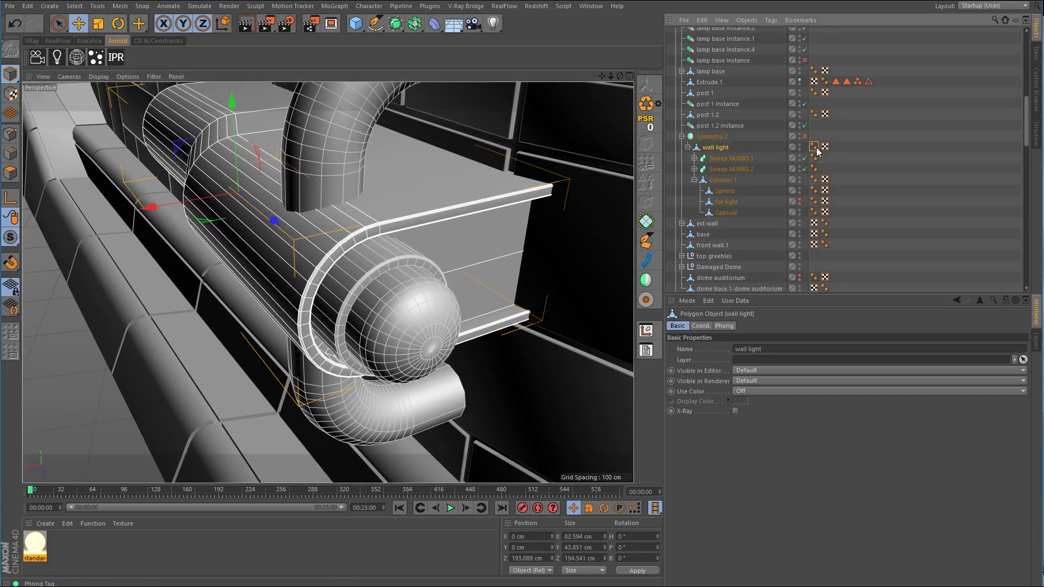
click(735, 358)
text(80)
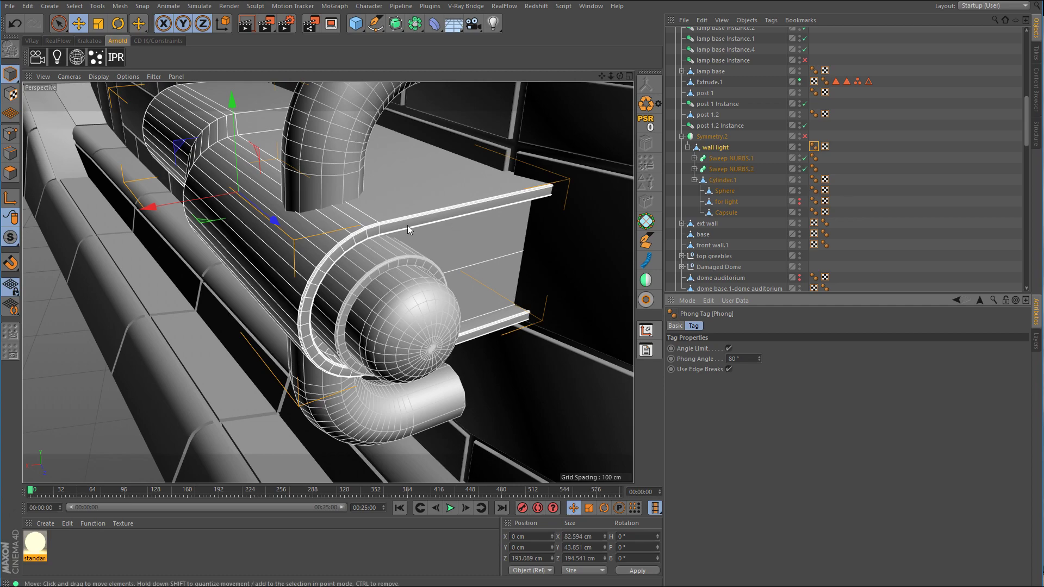
Step: Set the Phong Angle to 80° on all six phong tags from wall light down through for light
alt+right_drag(407, 226, 403, 230)
alt+drag(403, 230, 327, 291)
alt+right_drag(326, 288, 380, 291)
alt+drag(380, 292, 397, 244)
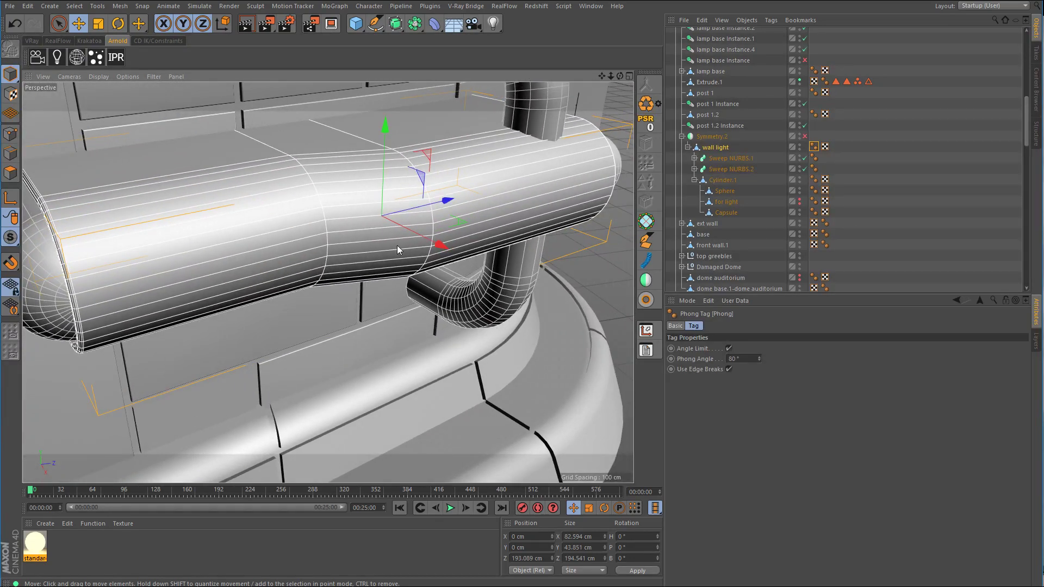
click(732, 160)
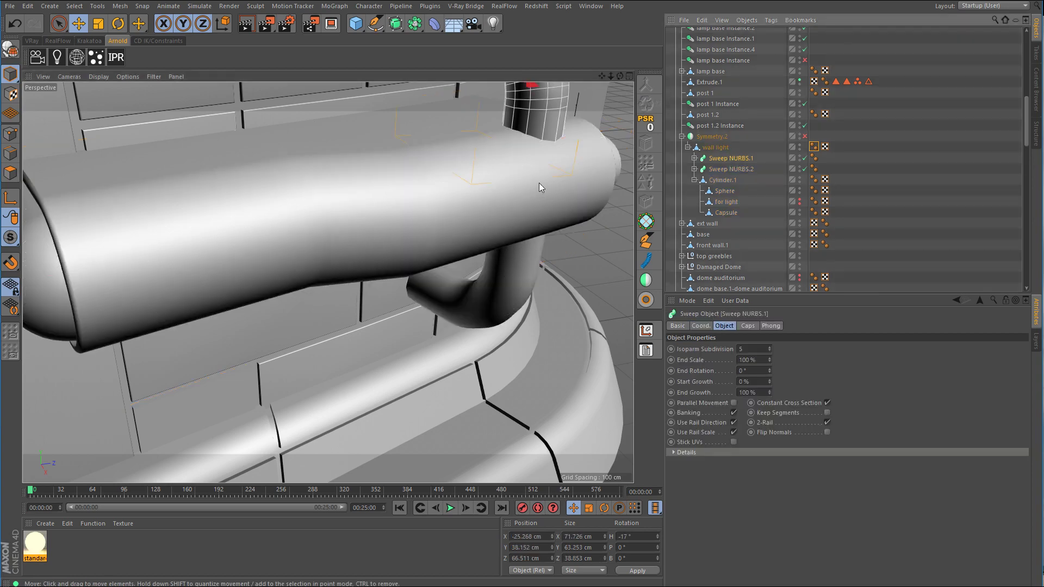
alt+drag(539, 183, 468, 259)
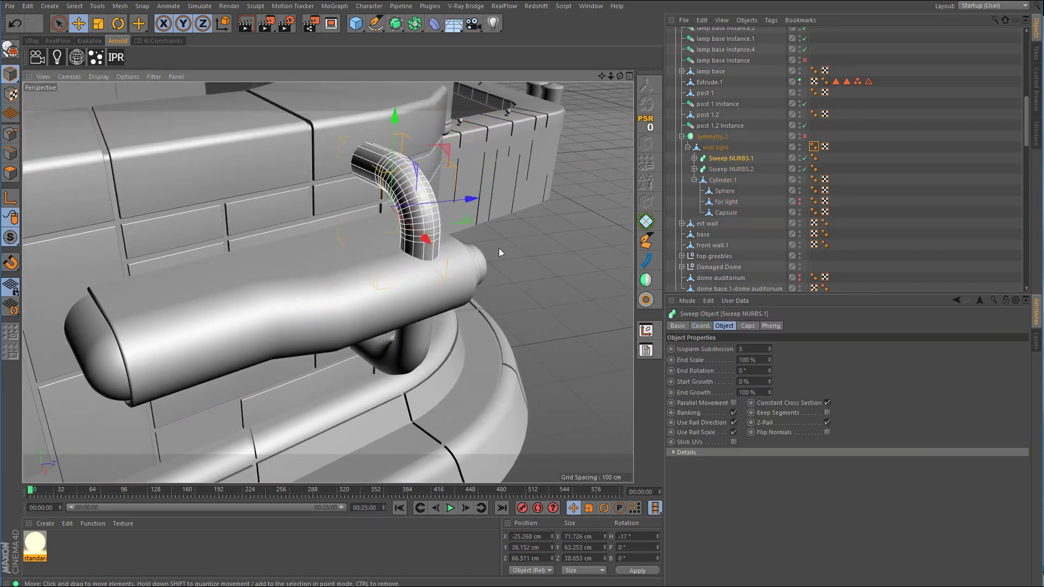
click(815, 147)
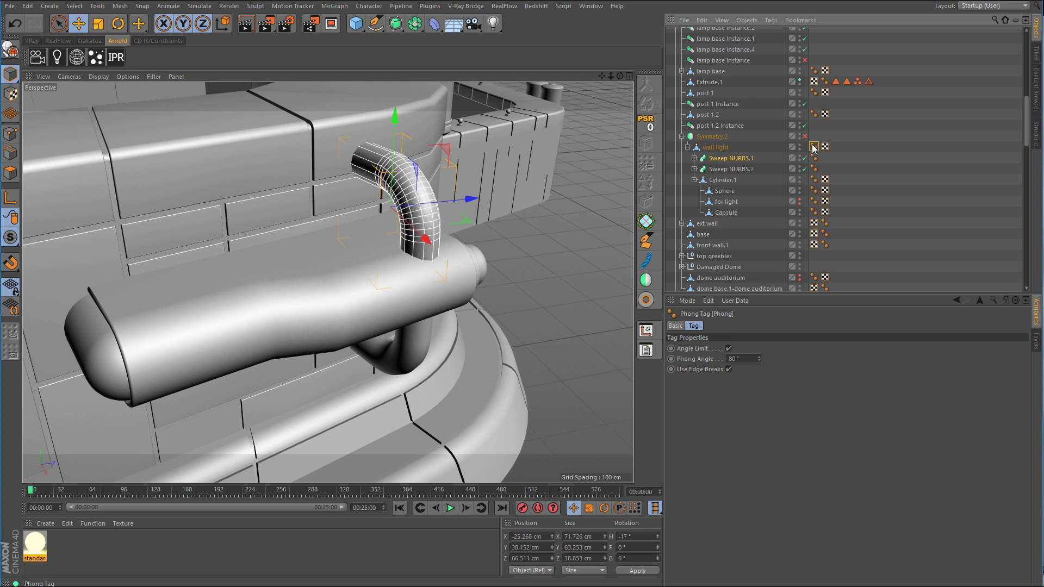
shift+click(815, 201)
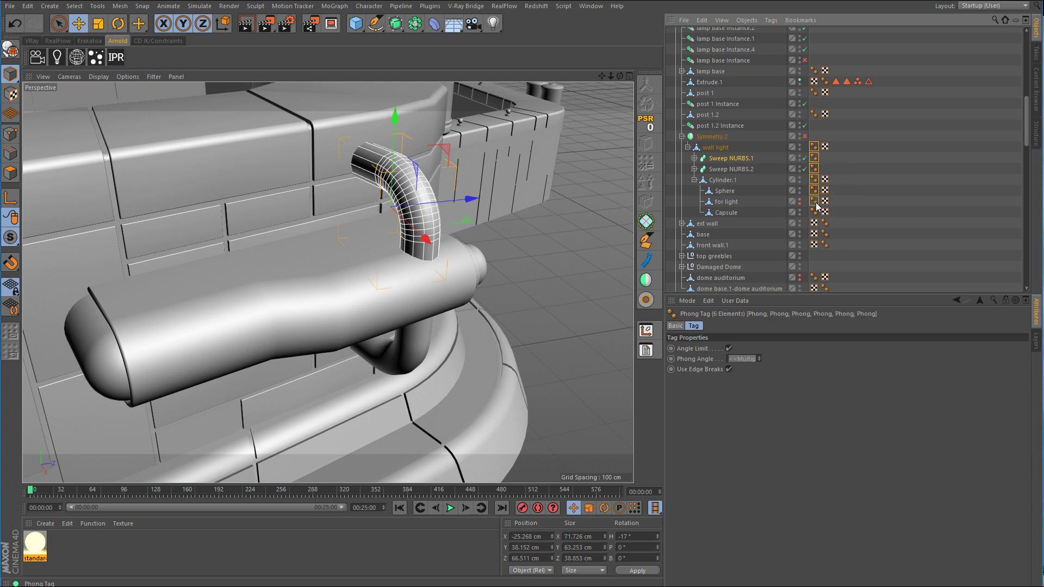
click(744, 359)
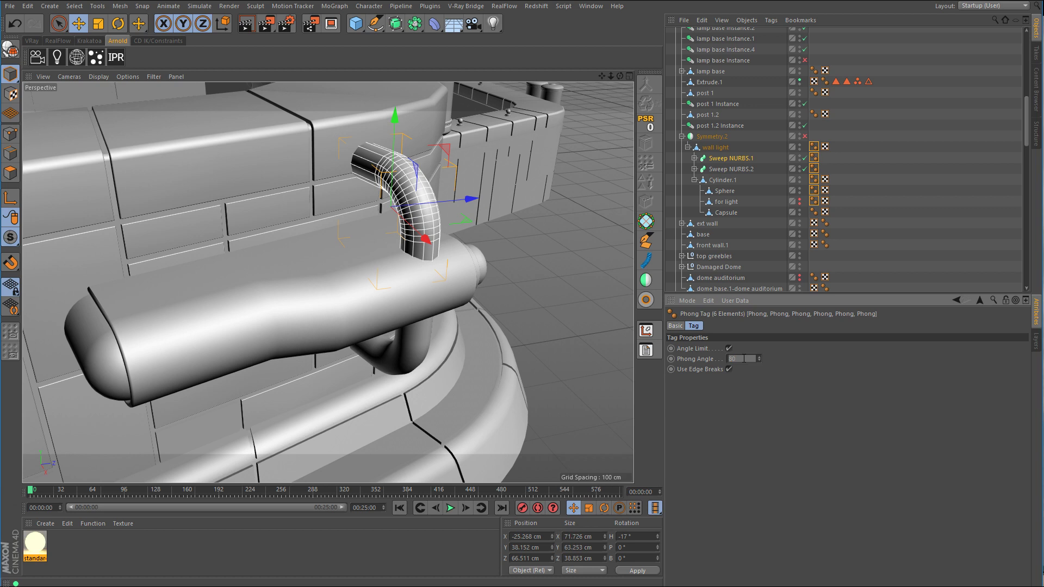
key(Return)
click(849, 168)
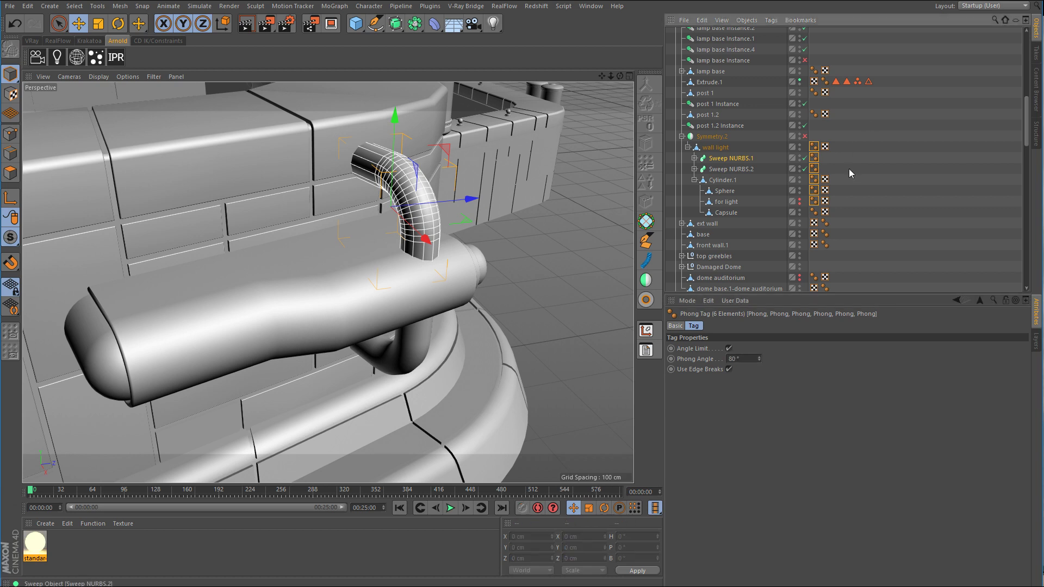
Step: Expand Sweep NURBS.1 and Sweep NURBS.2, select the first sweep's Circle, and display the shaded viewport with wireframe lines
click(694, 169)
click(694, 158)
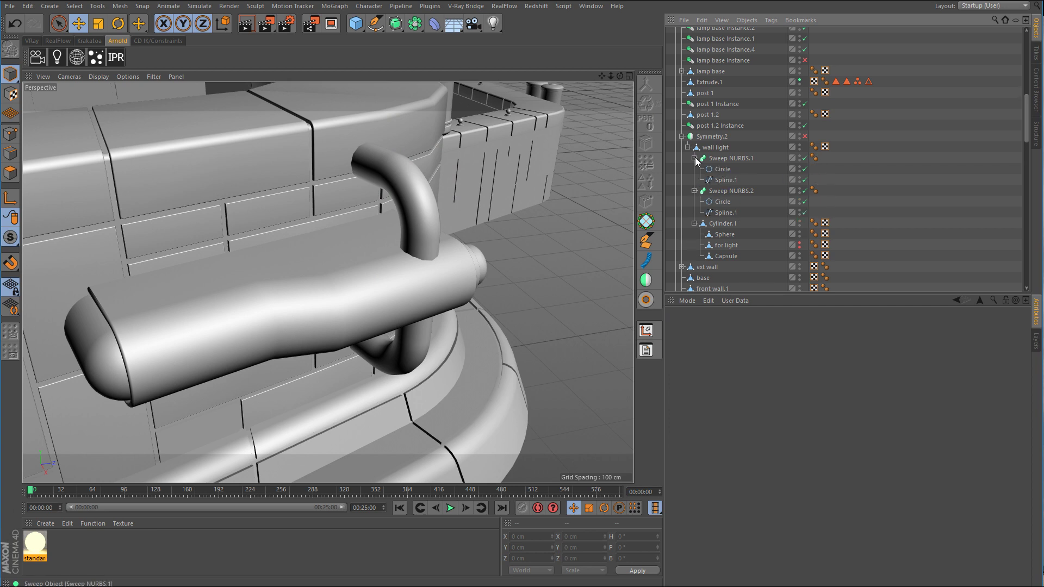
click(722, 171)
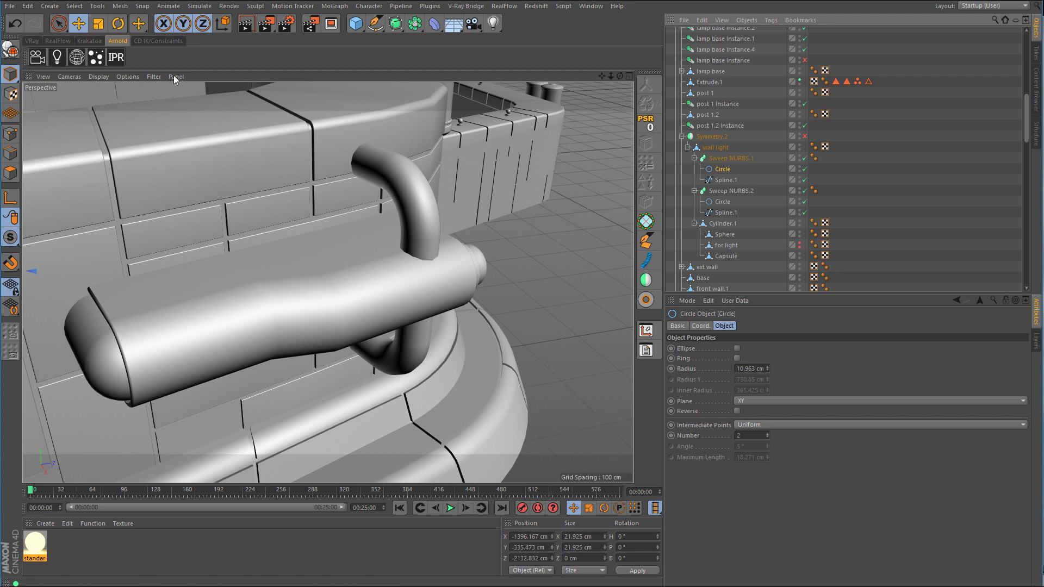
click(99, 77)
click(109, 102)
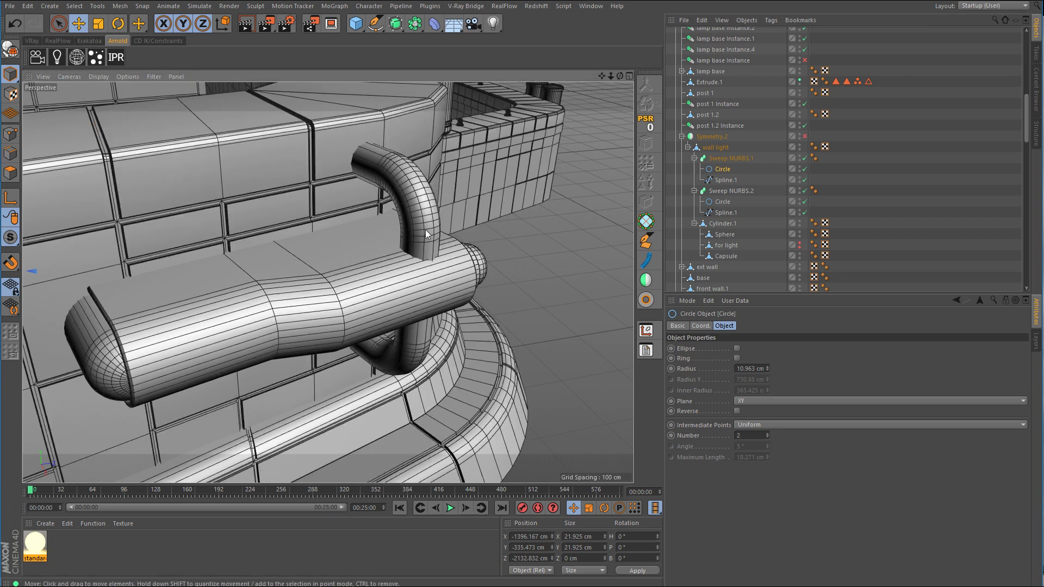
Step: Set the intermediate point Number to 5 on the Circle profiles of both Sweep NURBS, and collapse the two sweeps
click(765, 433)
click(765, 432)
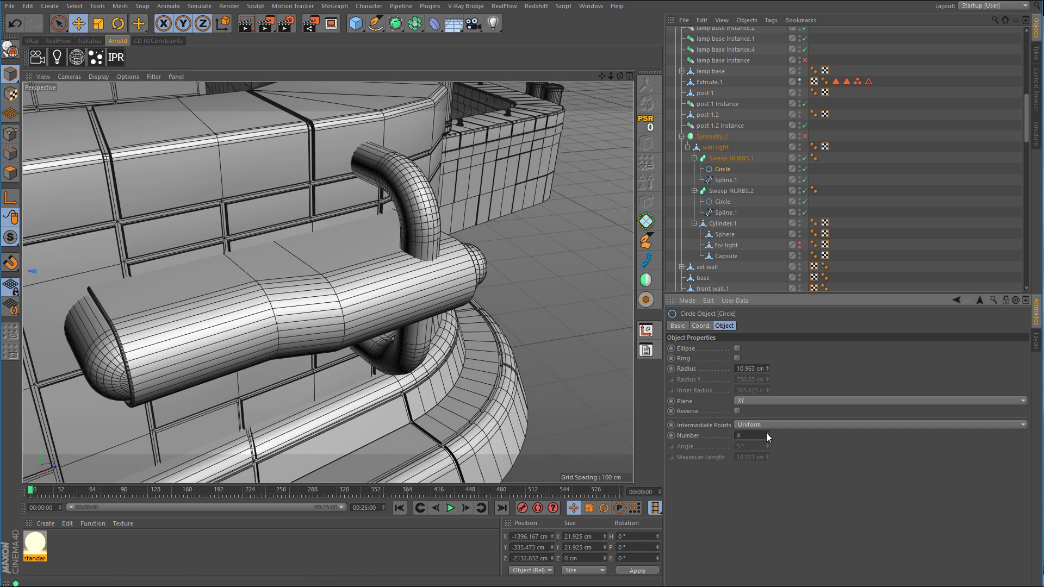
click(766, 433)
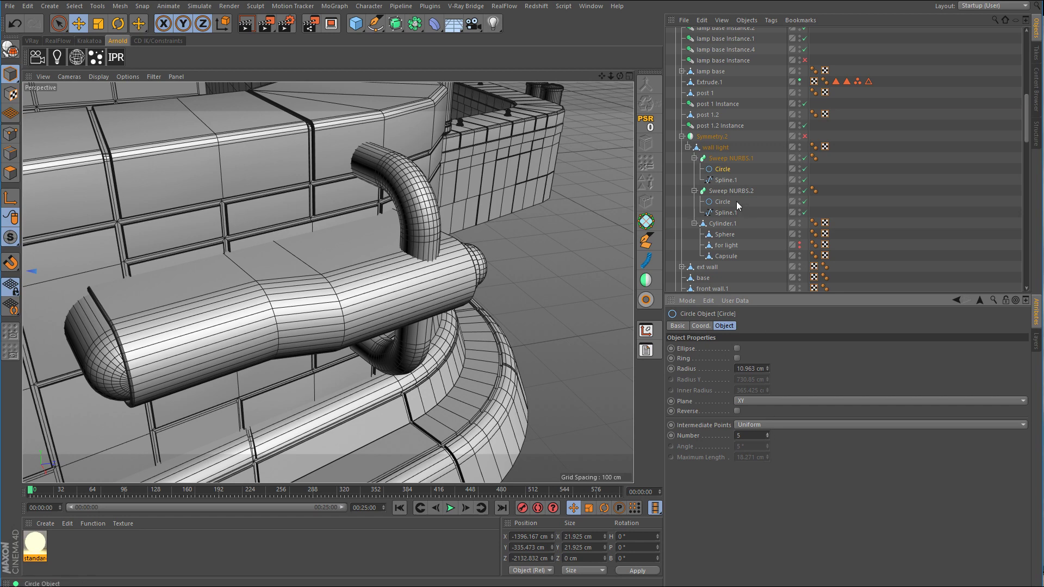
click(727, 201)
click(766, 433)
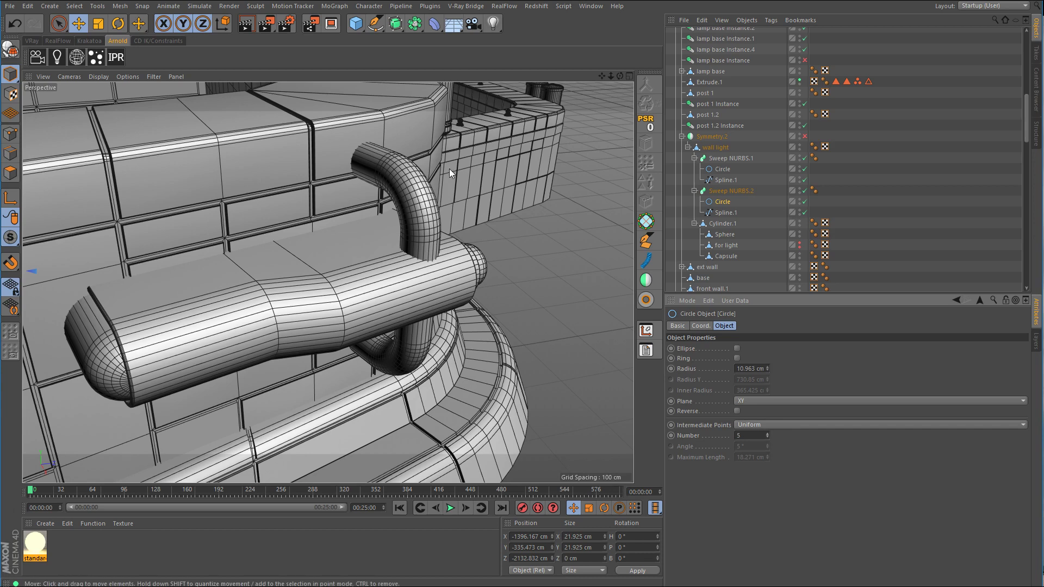
click(695, 159)
click(695, 169)
Step: Inspect Cylinder.1 at the wall light's end and compare the lamp with the vlcsnap-341954 reference image in the Destiny references folder
click(723, 180)
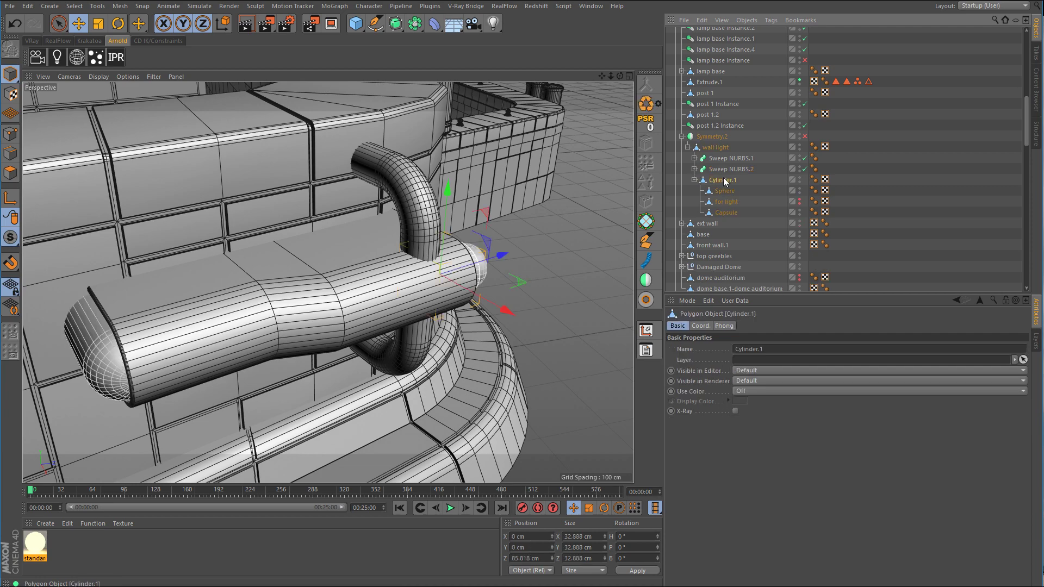
alt+drag(506, 261, 353, 262)
alt+middle_drag(503, 264, 427, 267)
alt+right_drag(428, 272, 449, 290)
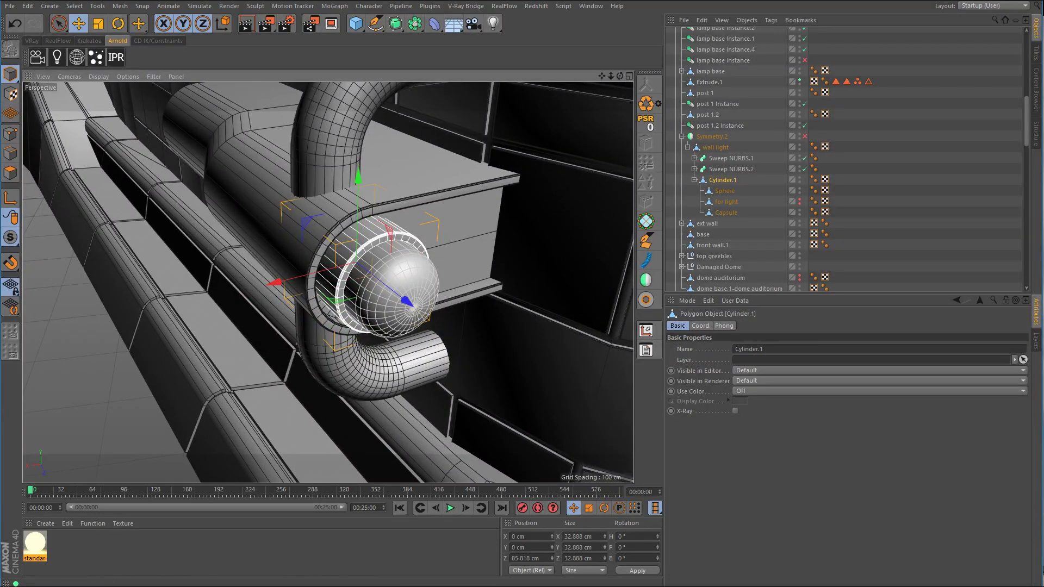
click(119, 560)
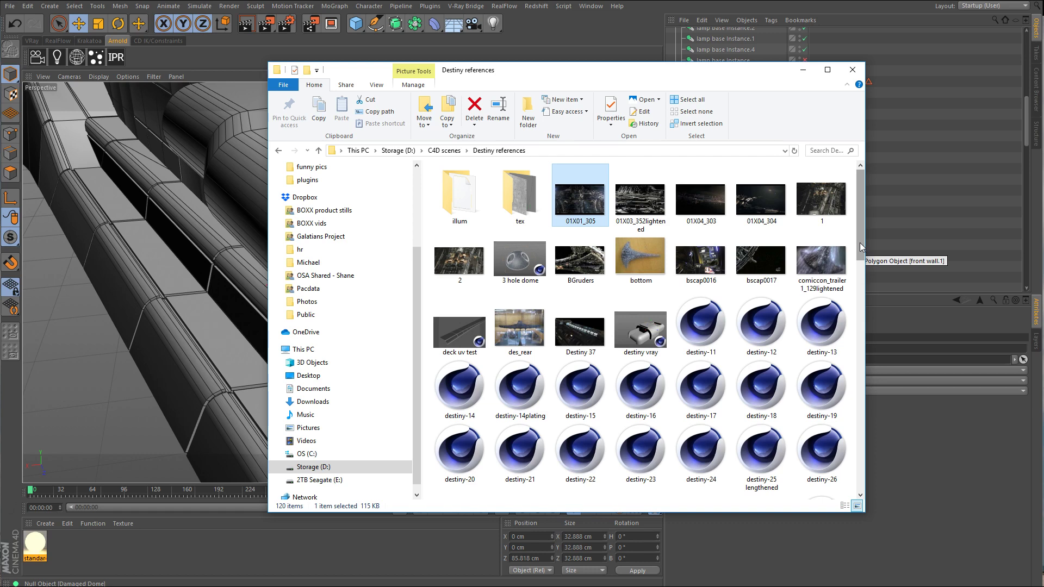
drag(860, 243, 877, 414)
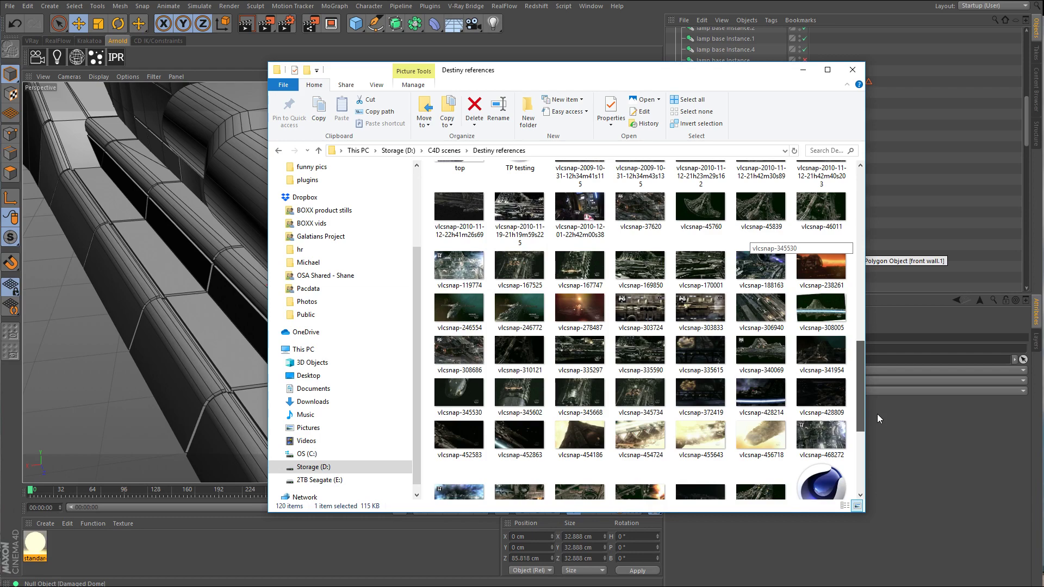
double_click(820, 340)
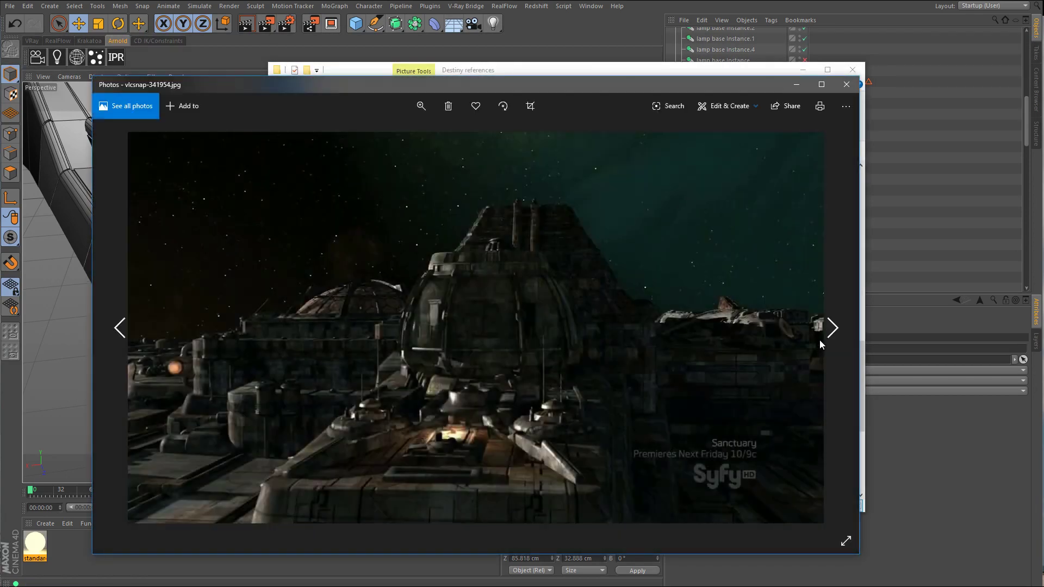
ctrl+scroll(196, 360, up, 3)
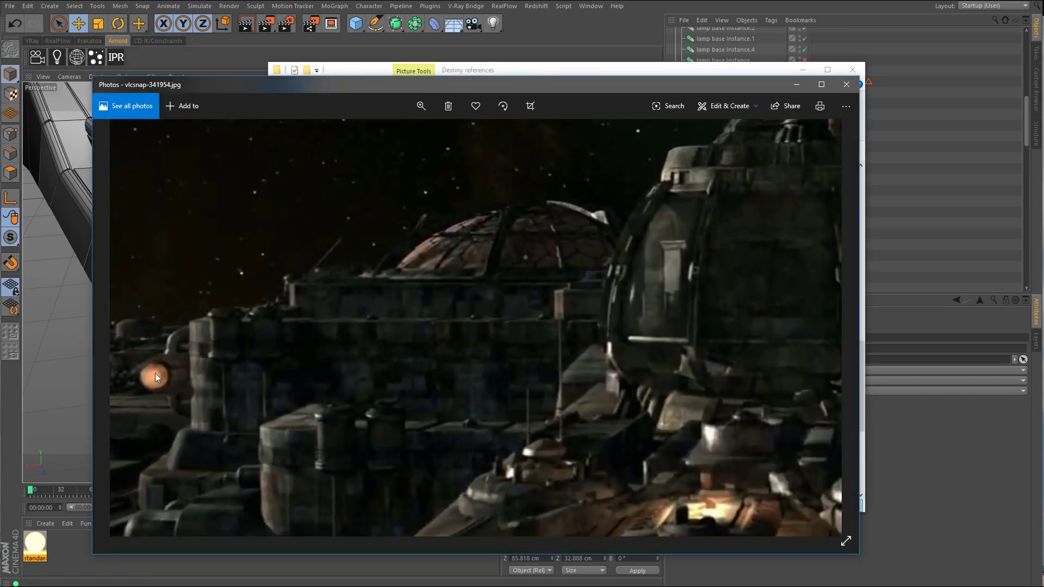
drag(155, 373, 265, 374)
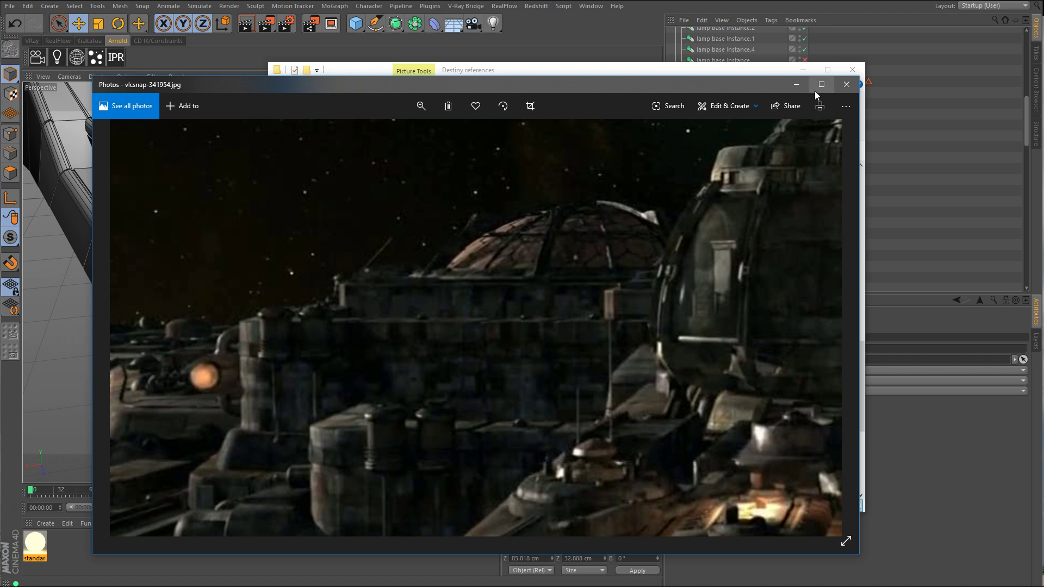
click(796, 85)
click(573, 24)
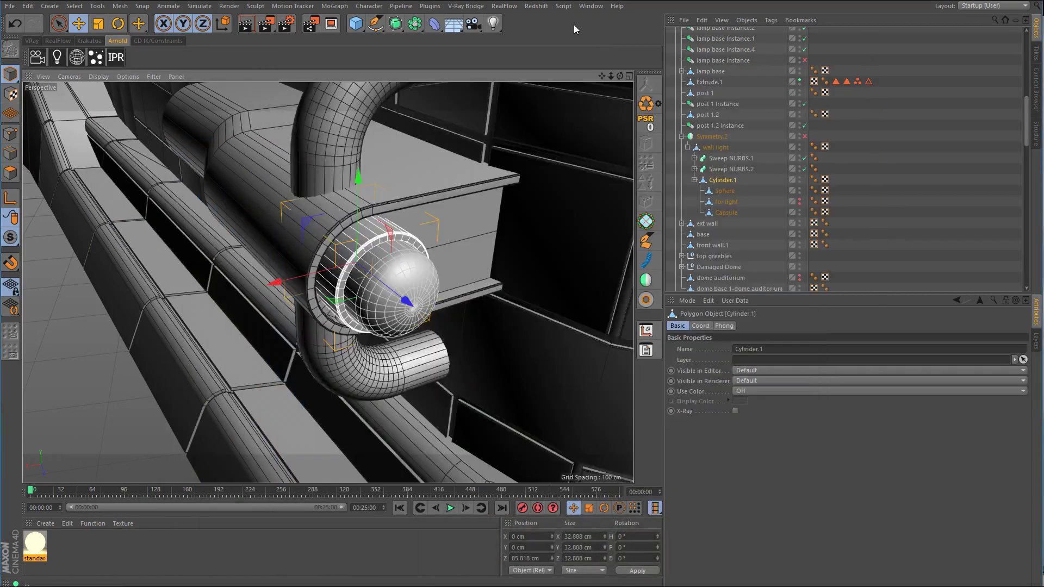
Step: Select the Sphere at the end of the wall light and add an Arnold Mesh Light tag to it
click(415, 266)
click(814, 191)
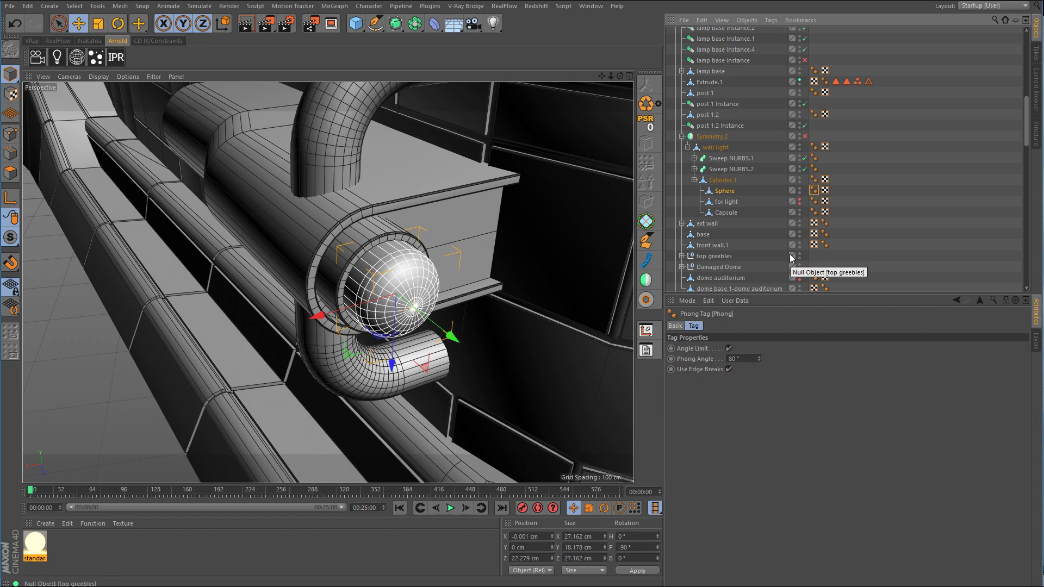
alt+right_drag(516, 254, 435, 297)
alt+drag(435, 297, 481, 294)
alt+middle_drag(556, 271, 451, 268)
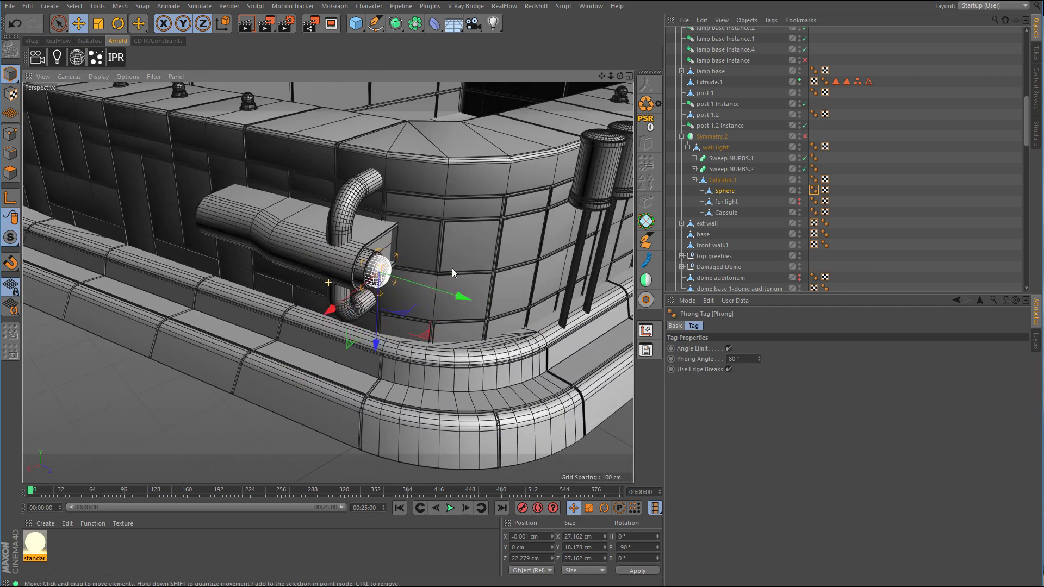
alt+drag(451, 269, 397, 282)
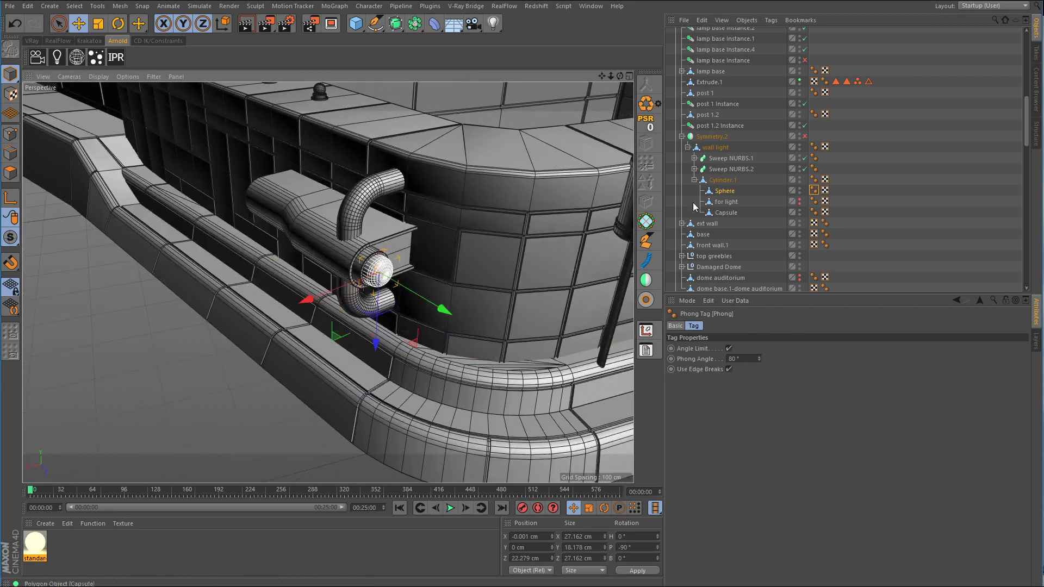
right_click(728, 191)
mouse_move(795, 101)
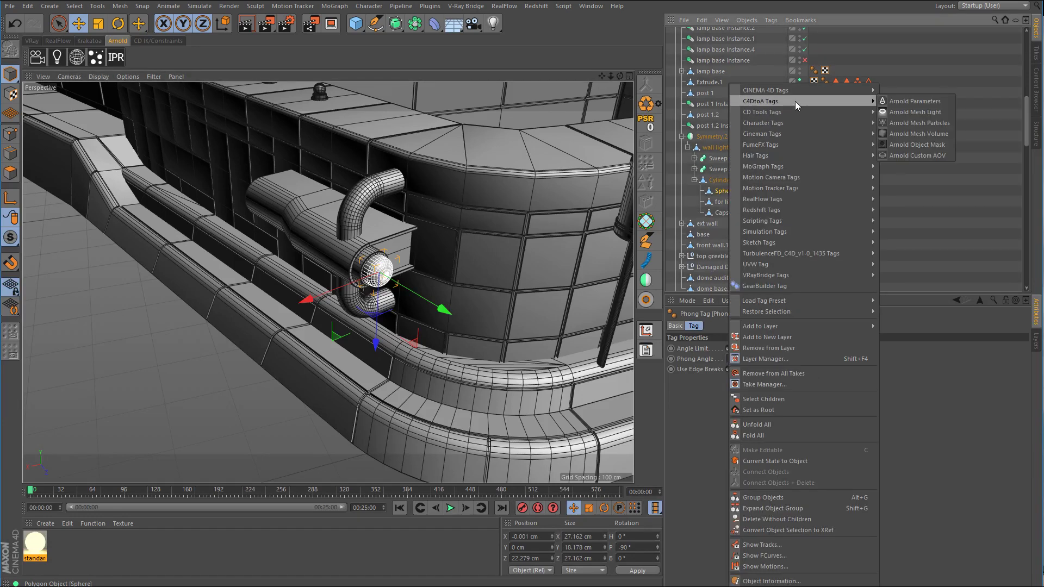
click(905, 113)
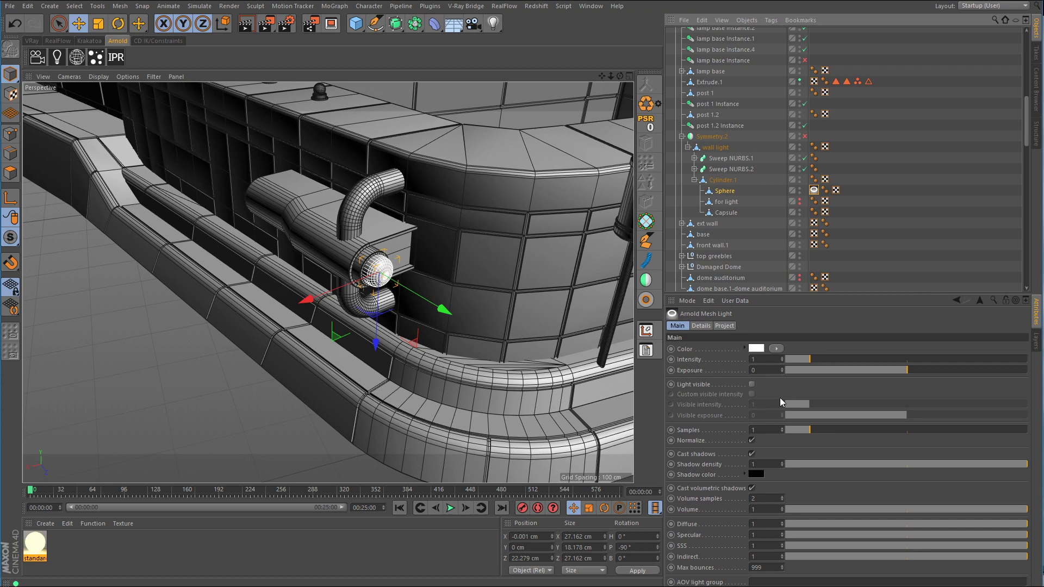
Step: Make the Sphere's mesh light visible, give it a light orange color, and set its intensity to 0.1
click(752, 384)
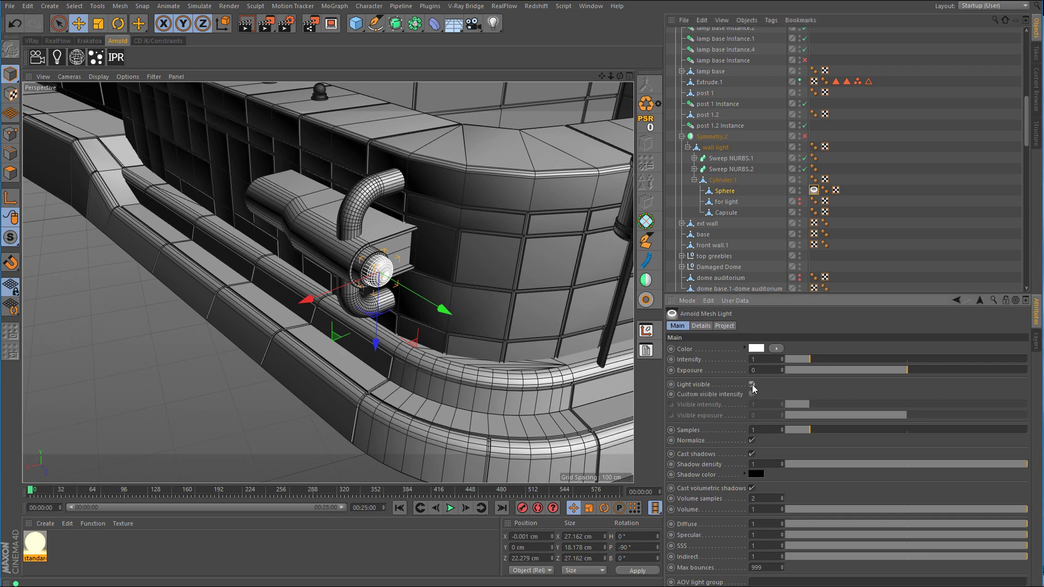
click(756, 348)
drag(734, 354, 791, 361)
click(752, 390)
text(.1)
key(Return)
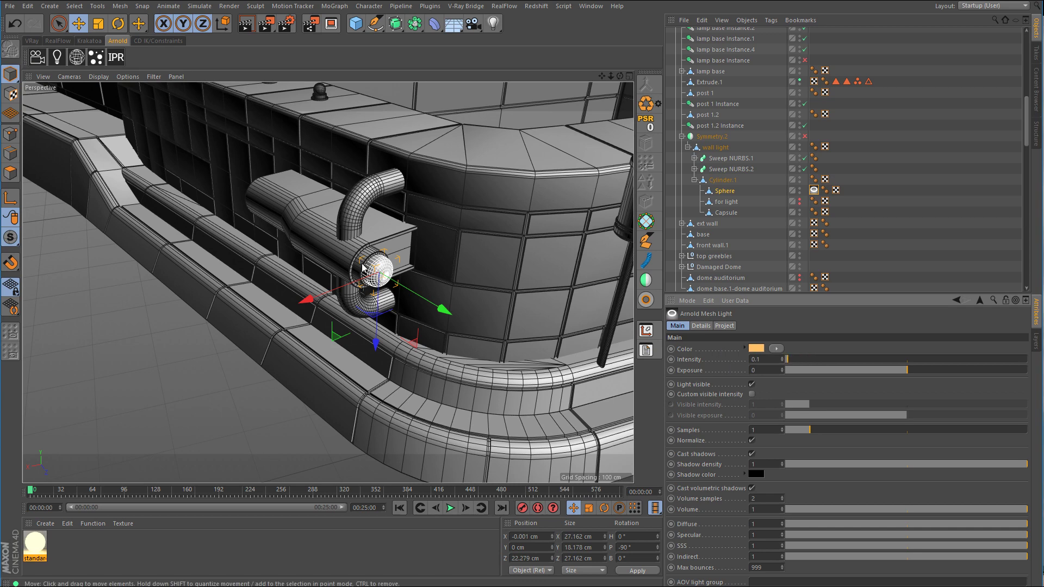
Step: Start an Arnold IPR preview of the dome area's corner, and shrink and reposition its window over the viewport's lower part
scroll(401, 257, down, 5)
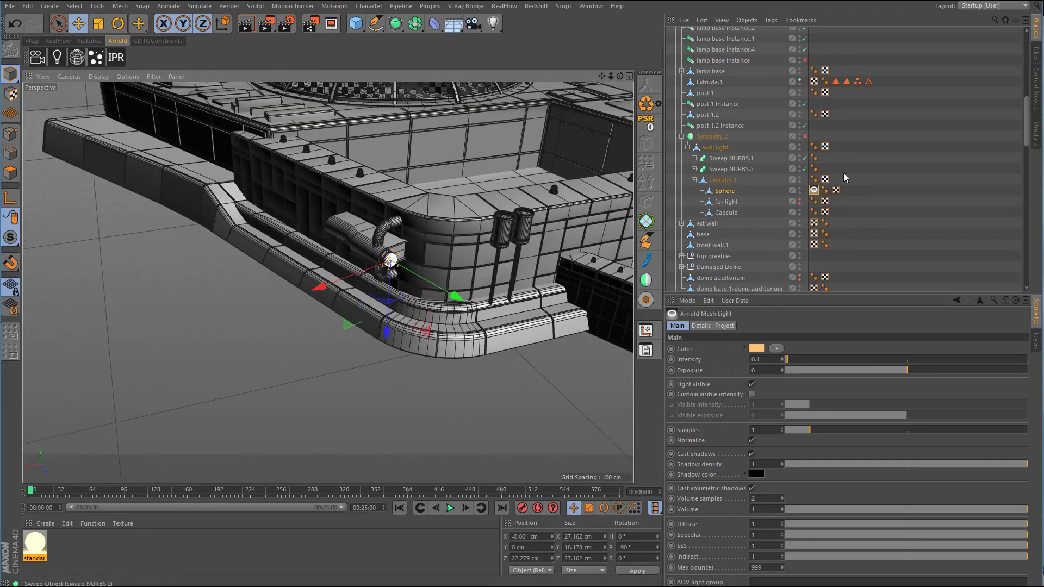
scroll(892, 190, up, 3)
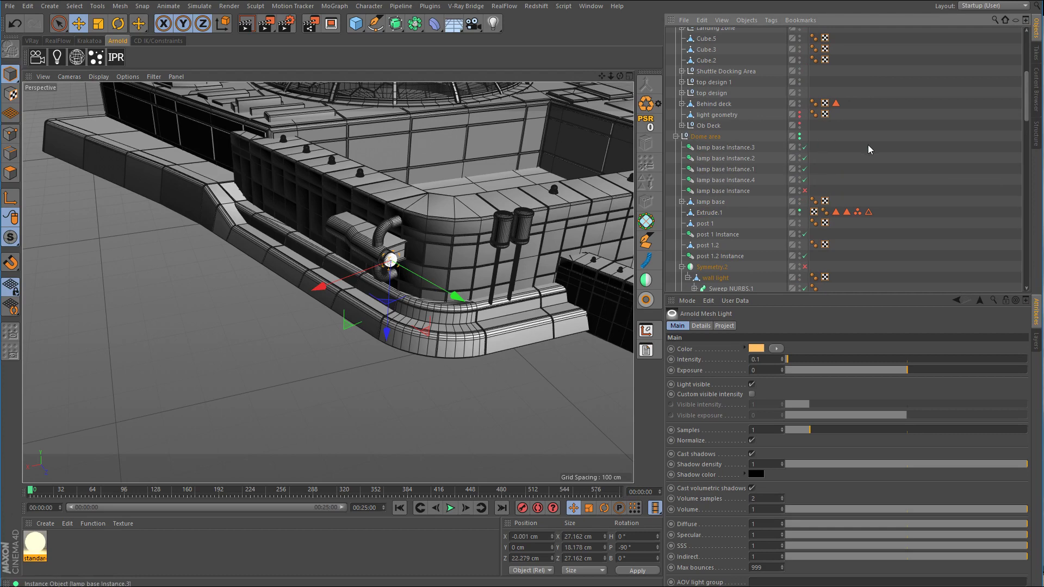
scroll(883, 160, up, 3)
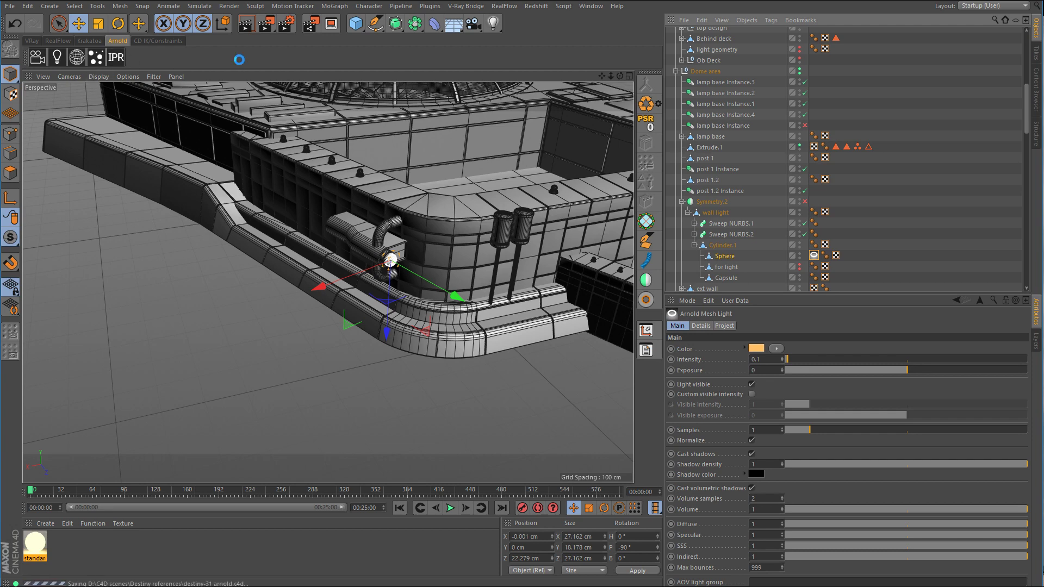
click(115, 58)
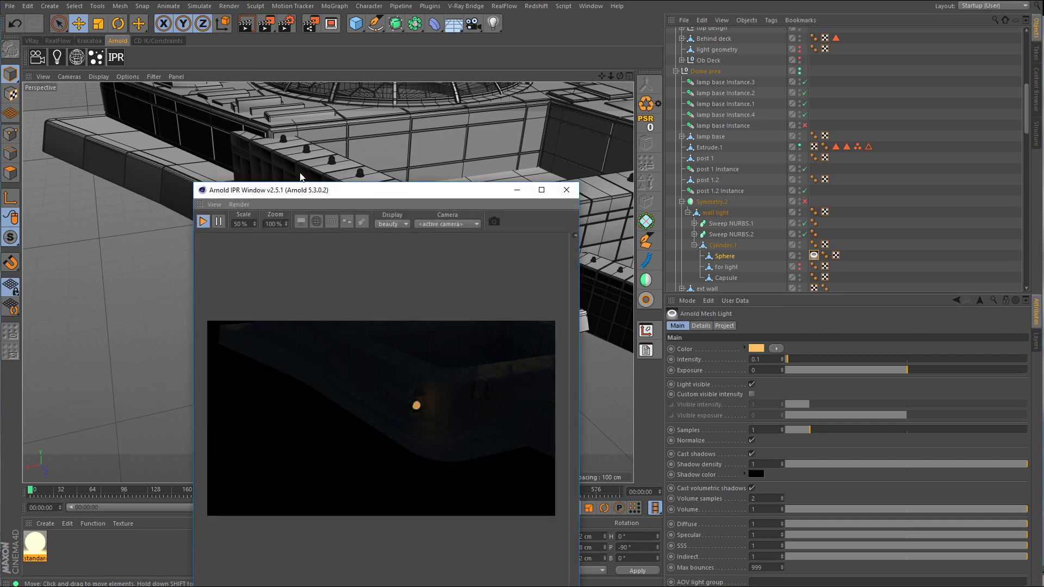
drag(340, 198, 351, 138)
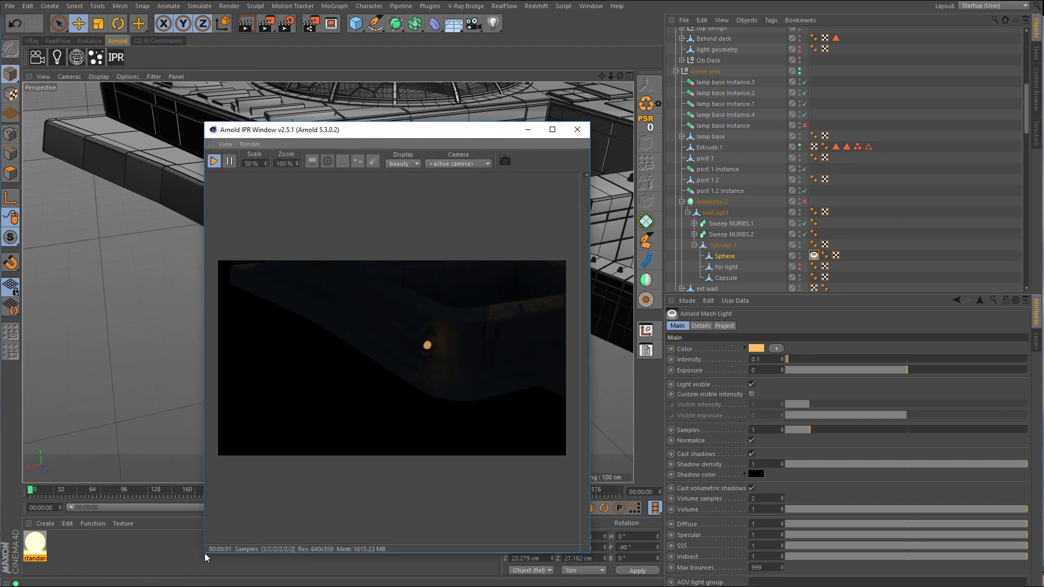
drag(199, 555, 207, 390)
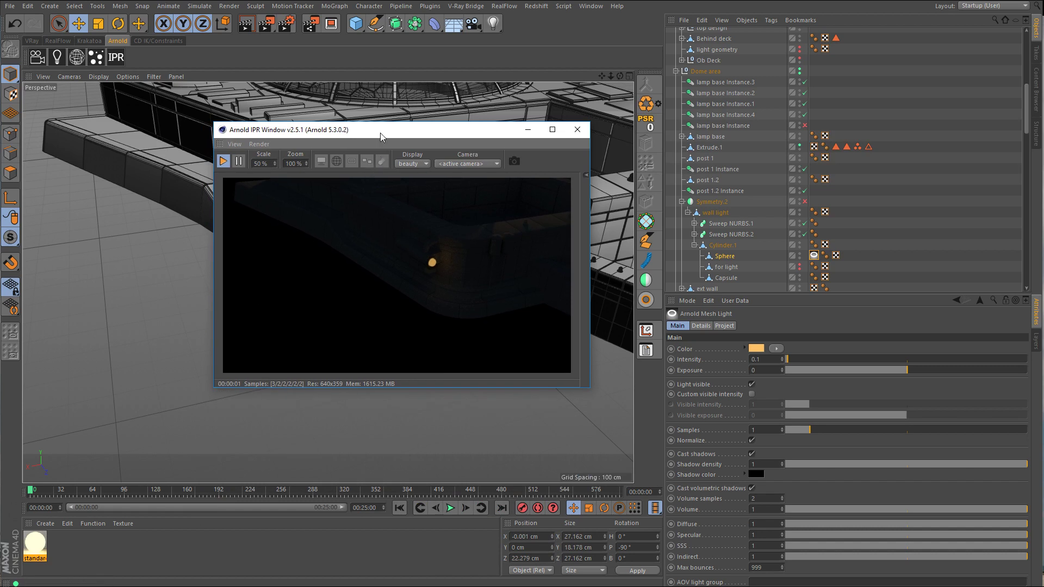
drag(384, 132, 251, 239)
Step: Try intensities of 0.25 and 0.4 for the Sphere's Arnold mesh light, and settle on 0.35
click(769, 360)
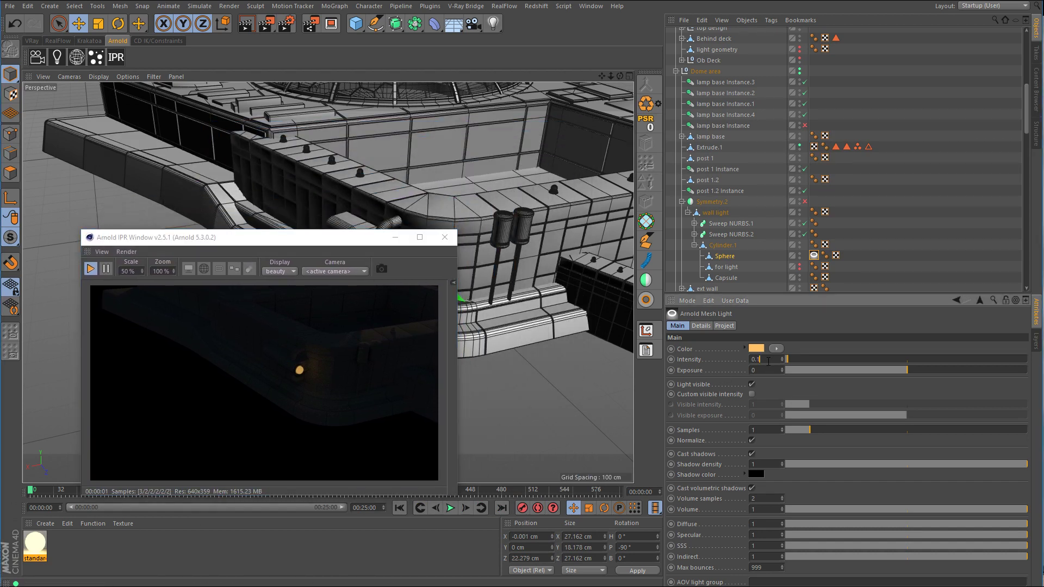
key(BackSpace)
text(25)
key(Return)
key(BackSpace)
key(BackSpace)
text(4)
key(Return)
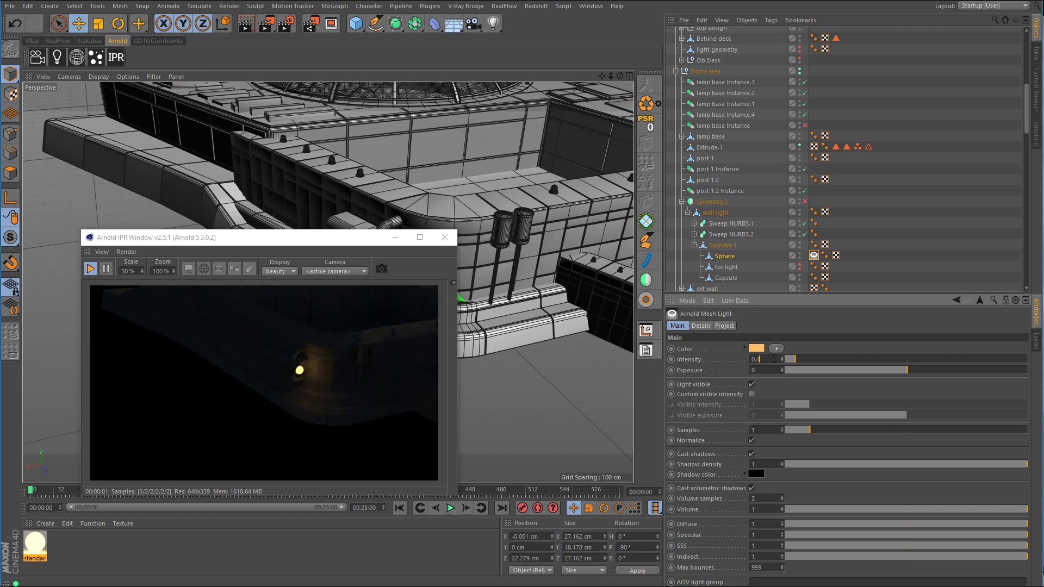
text(35)
key(Return)
Step: Examine the lamp's glow in the Arnold IPR preview from farther away and close up, and close the preview
drag(260, 242, 765, 305)
alt+drag(498, 301, 467, 286)
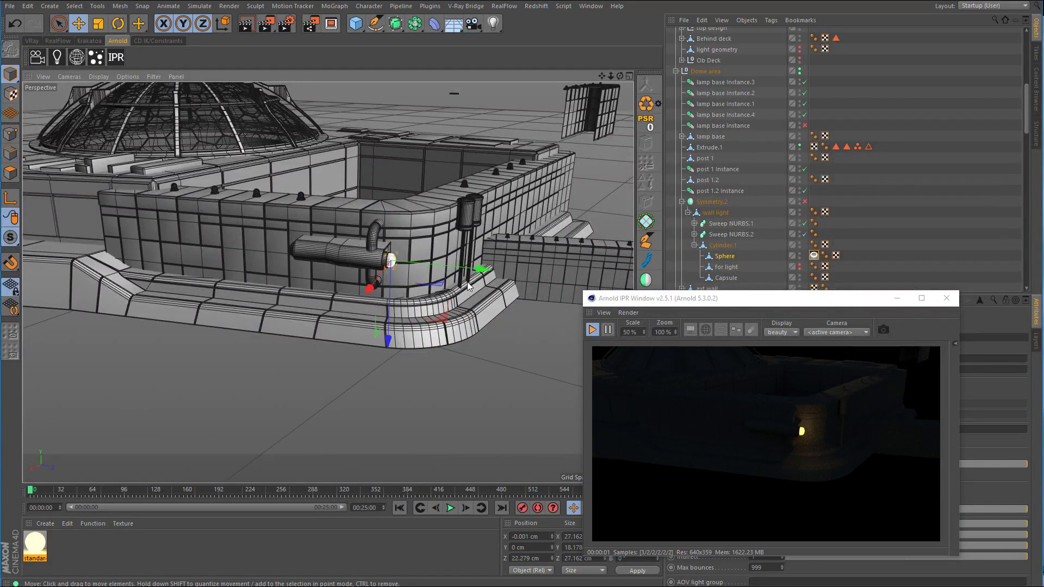
alt+right_drag(413, 246, 455, 246)
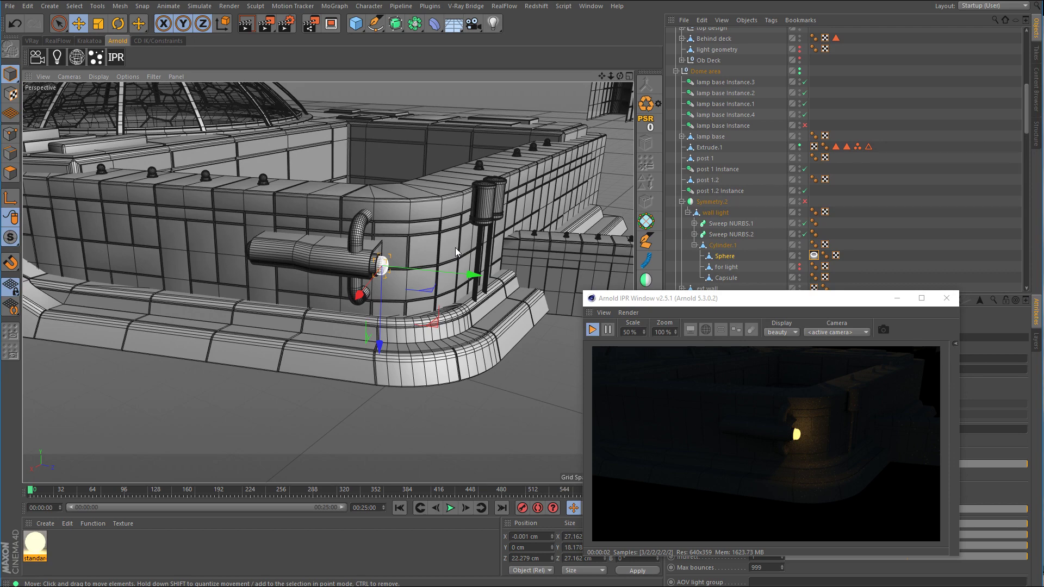
alt+drag(463, 237, 426, 240)
alt+right_drag(435, 241, 504, 243)
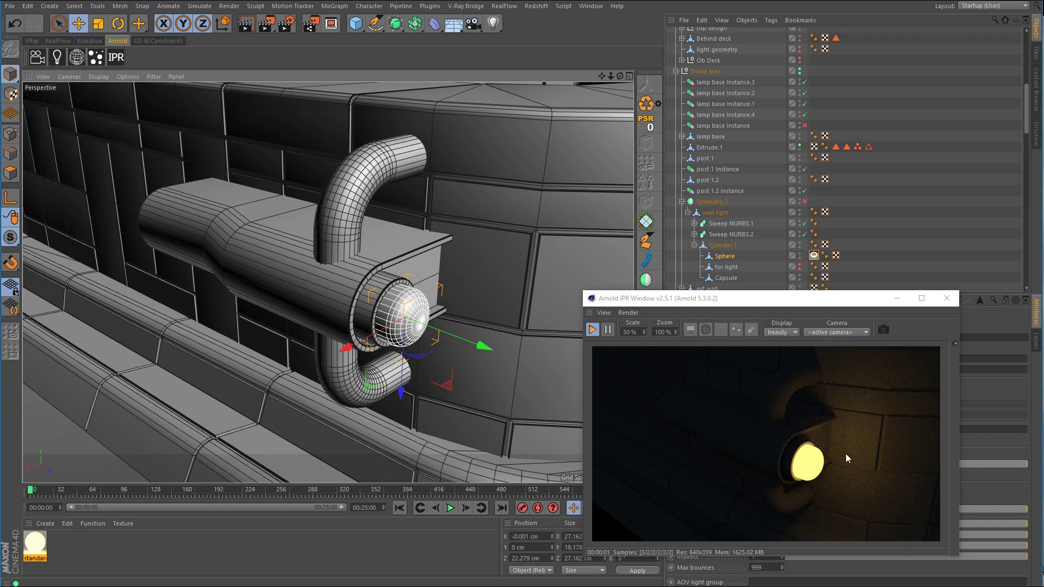
click(946, 298)
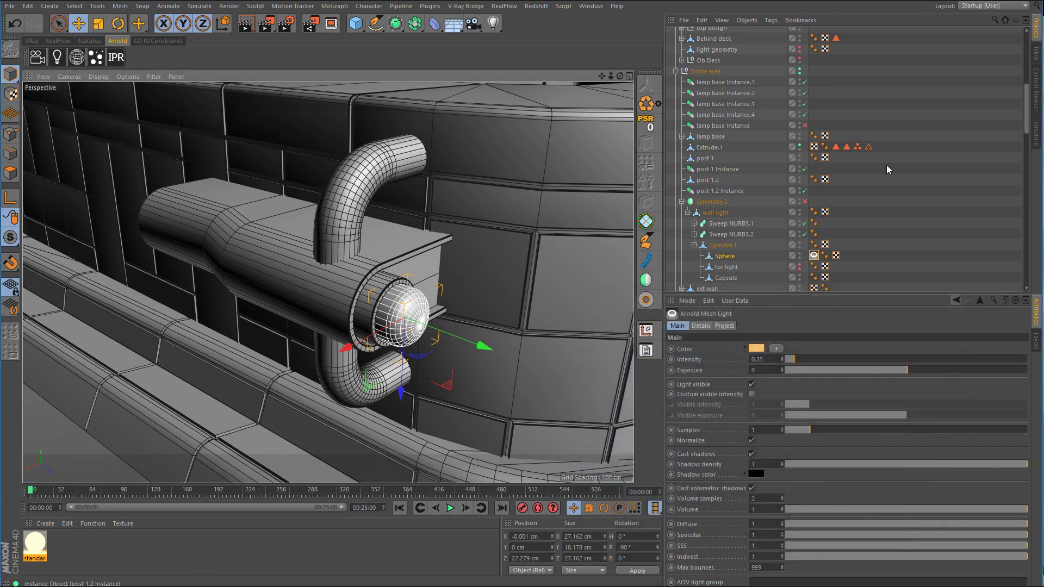
Step: Select the two edge loops around the bend of the wall light's body and apply SolidChamfer with a 0.25 cm offset
click(719, 212)
alt+drag(449, 219, 391, 267)
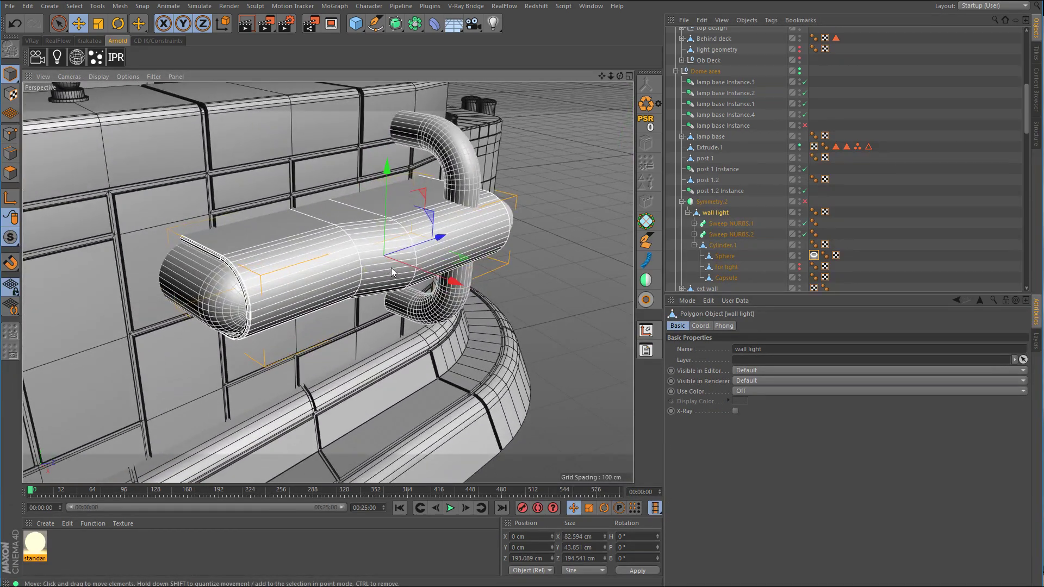
click(10, 154)
key(u)
key(l)
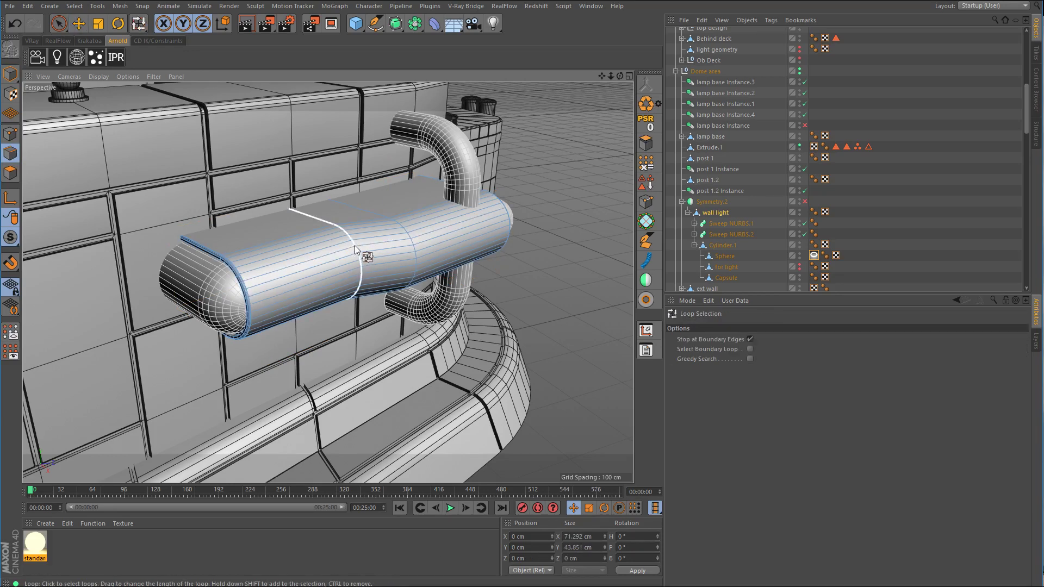
click(355, 246)
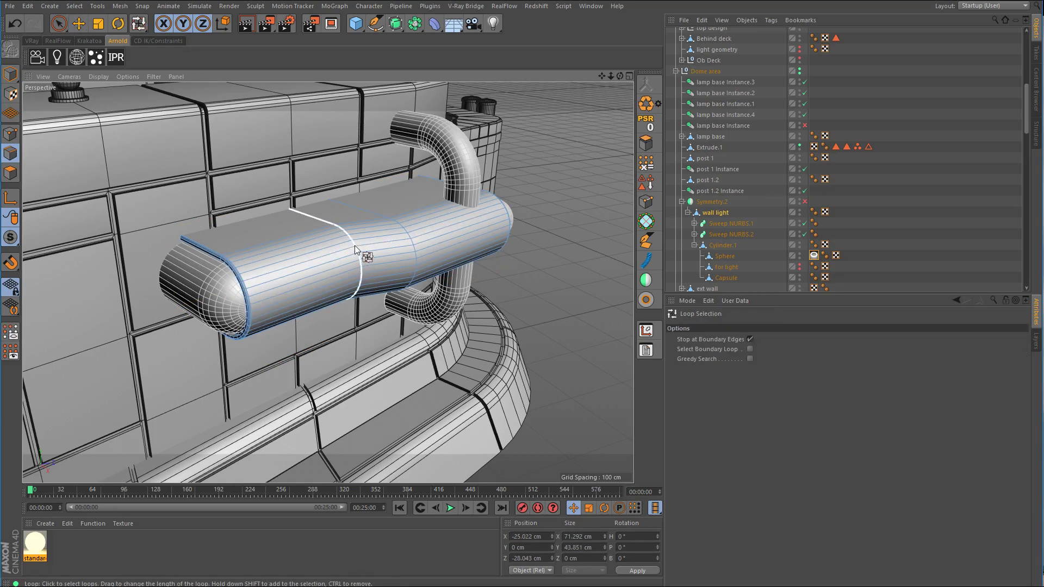
shift+click(409, 237)
right_click(521, 247)
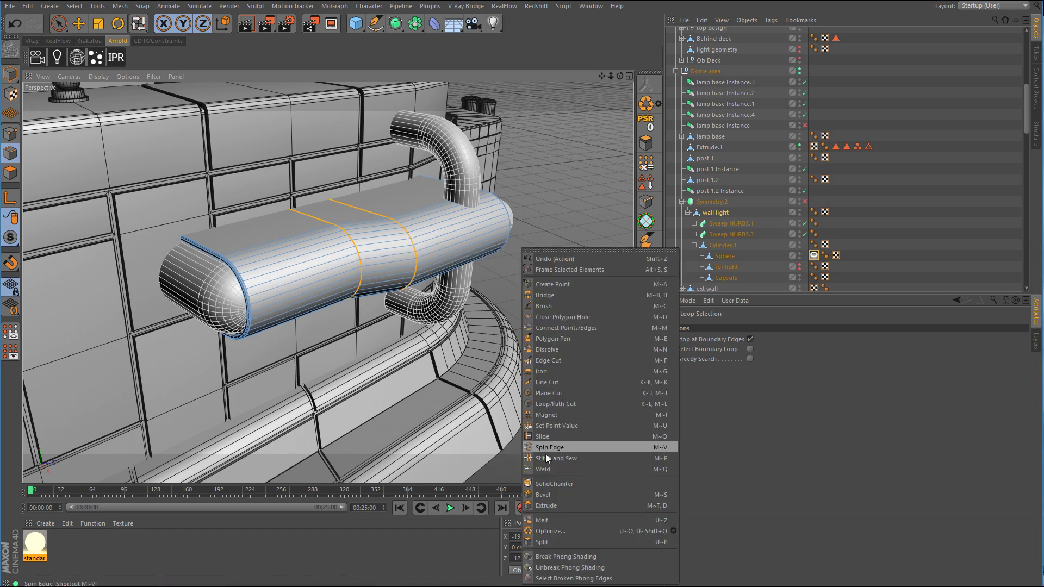
click(550, 481)
drag(554, 328, 574, 328)
click(867, 236)
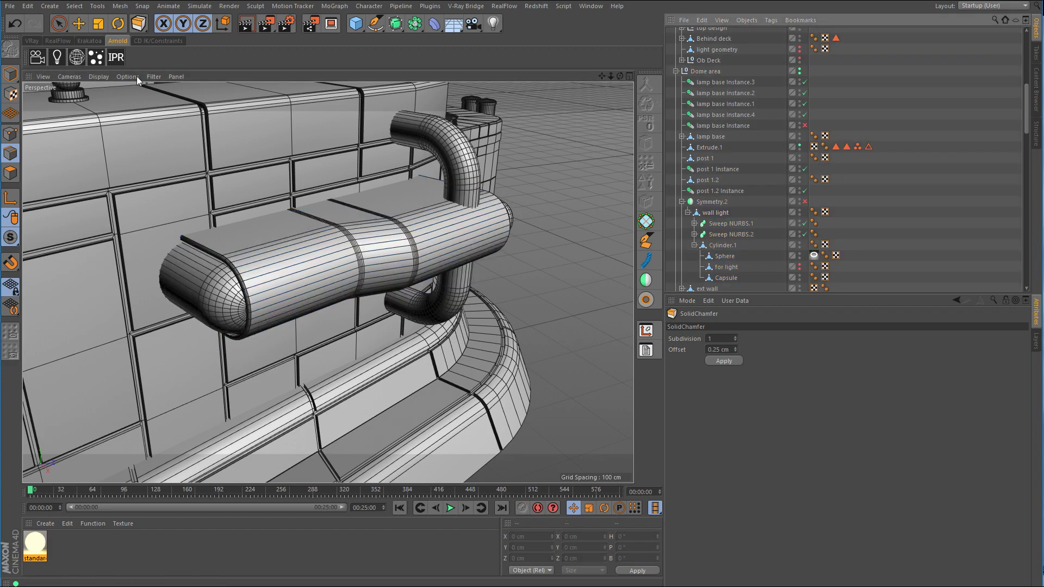
Step: Switch the viewport to shading without wireframe lines, check the chamfered wall light, and return to Model mode with the Move tool
click(94, 79)
click(102, 89)
scroll(423, 261, down, 6)
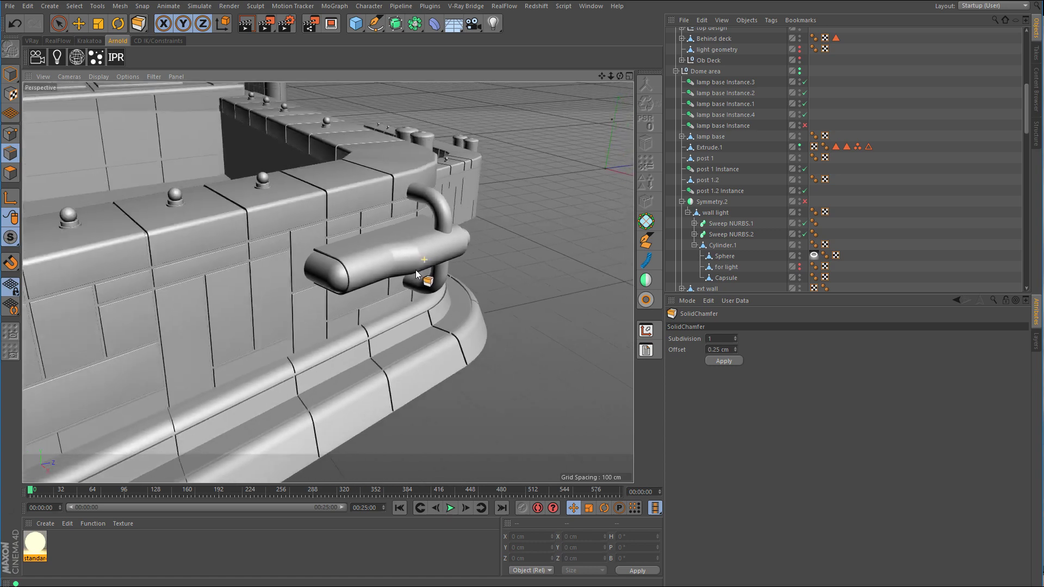
scroll(416, 275, down, 4)
alt+drag(411, 269, 384, 262)
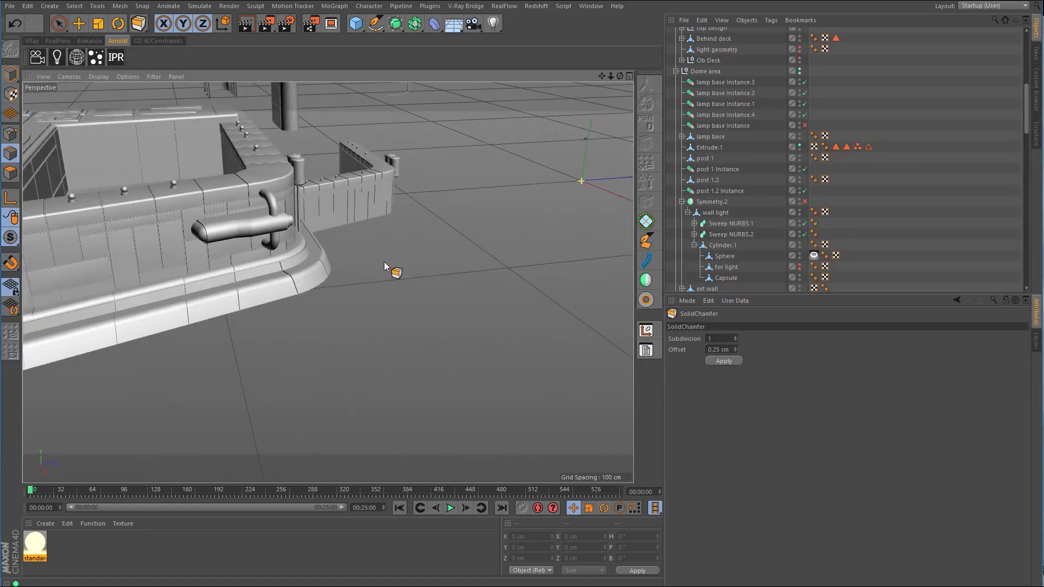
scroll(384, 262, up, 8)
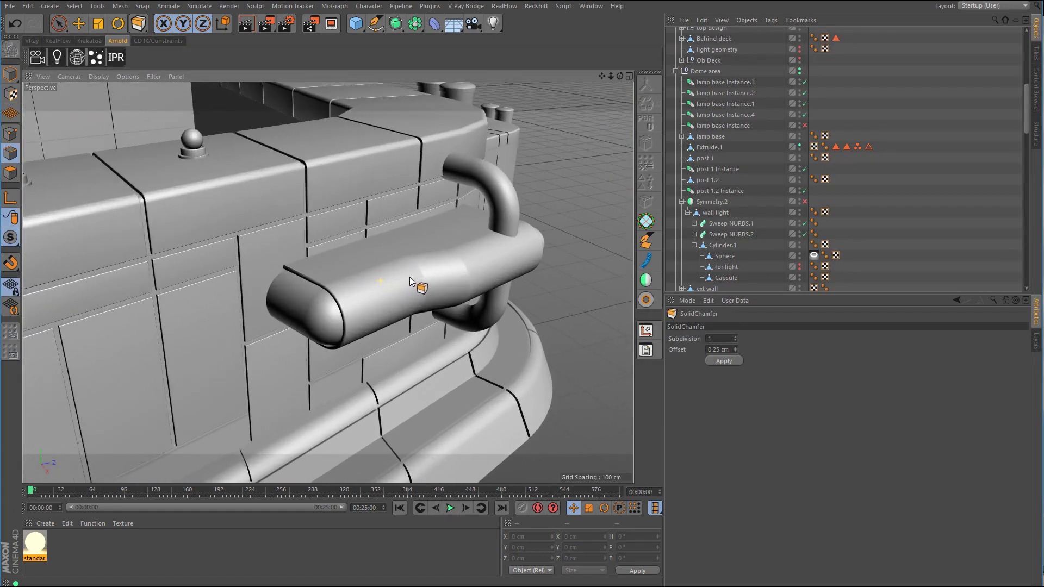
scroll(409, 276, down, 5)
alt+drag(397, 285, 347, 261)
click(22, 76)
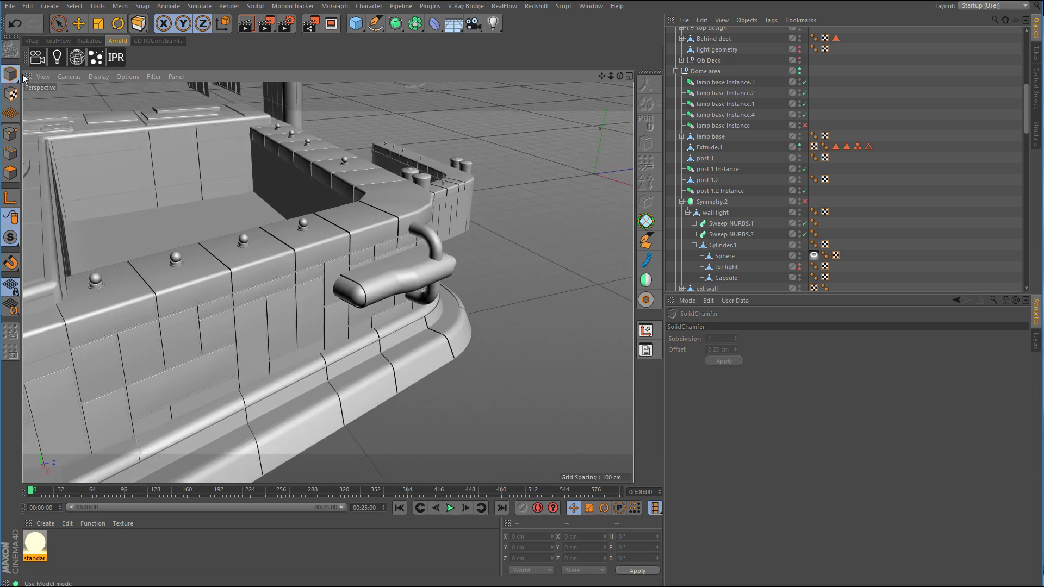
key(e)
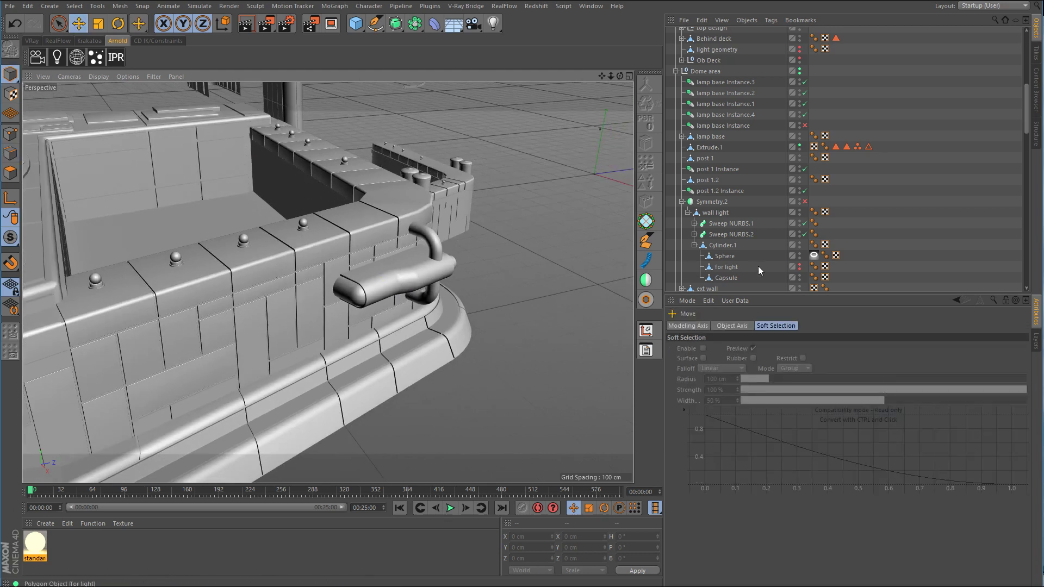
Step: Check the Phong tags and surface shading of Cylinder.1 and the Capsule at the two ends of the wall light
click(729, 246)
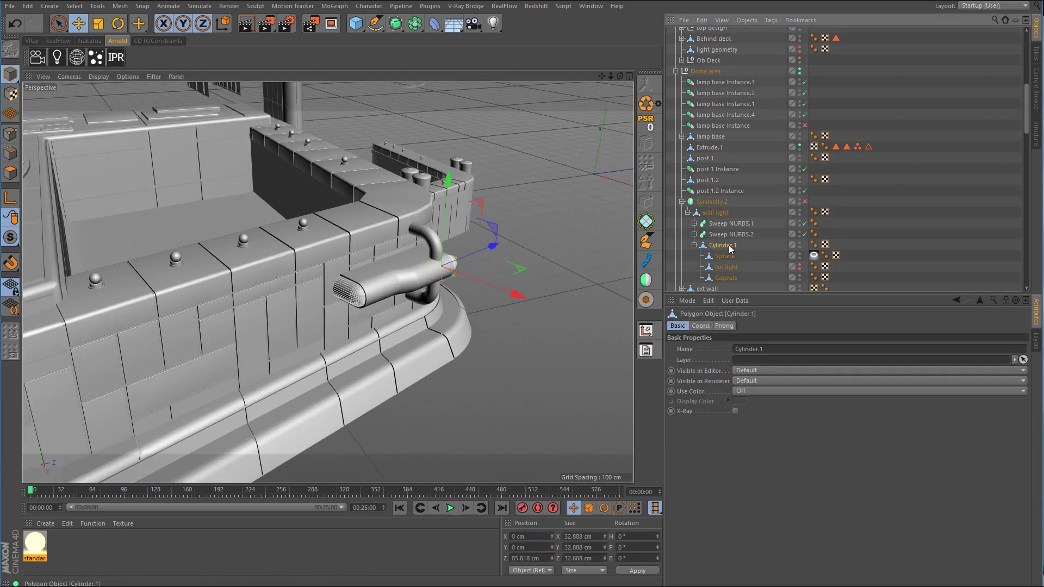
alt+drag(618, 252, 473, 278)
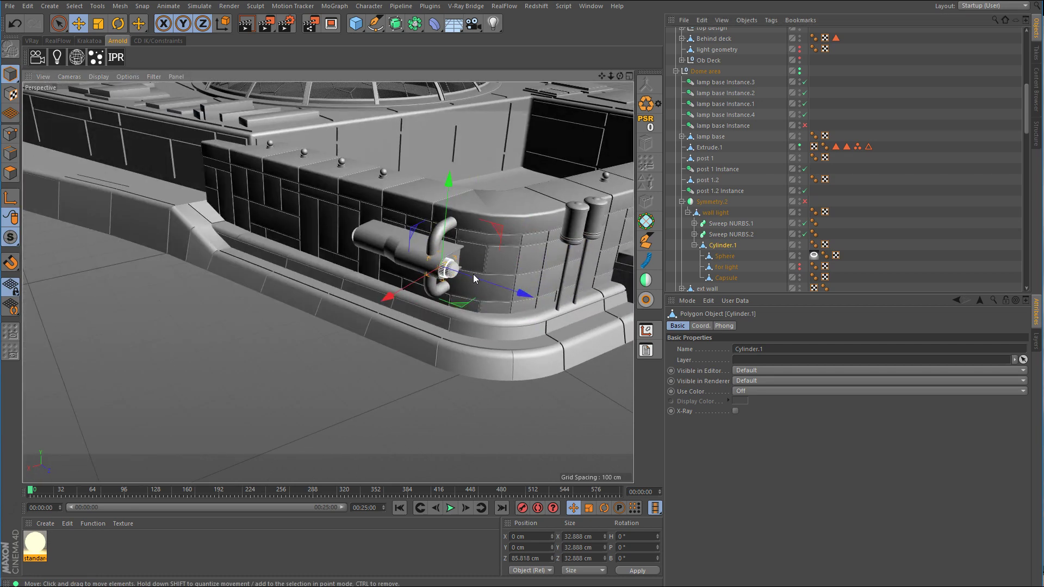
scroll(474, 279, up, 8)
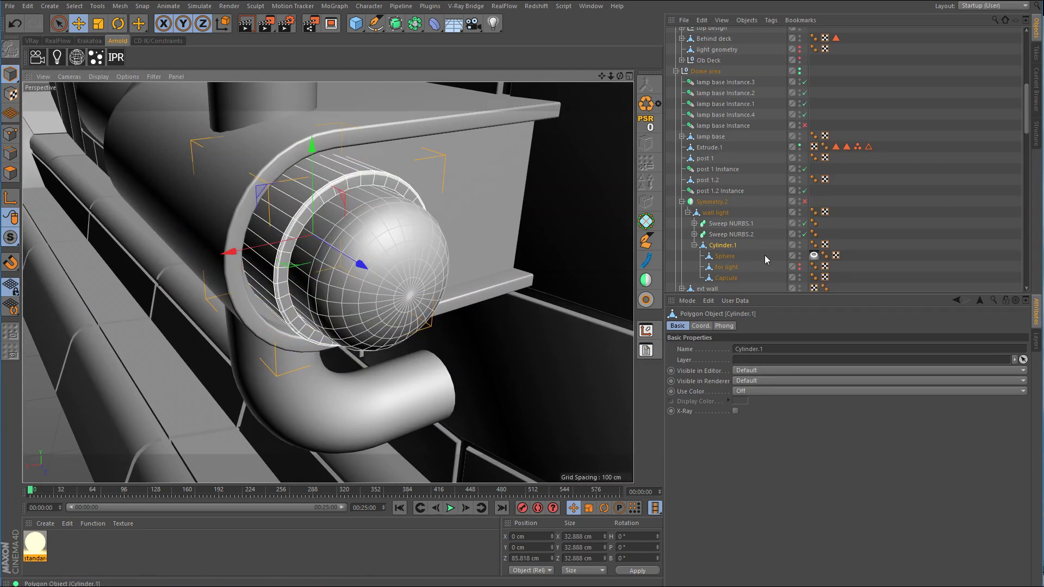
click(814, 244)
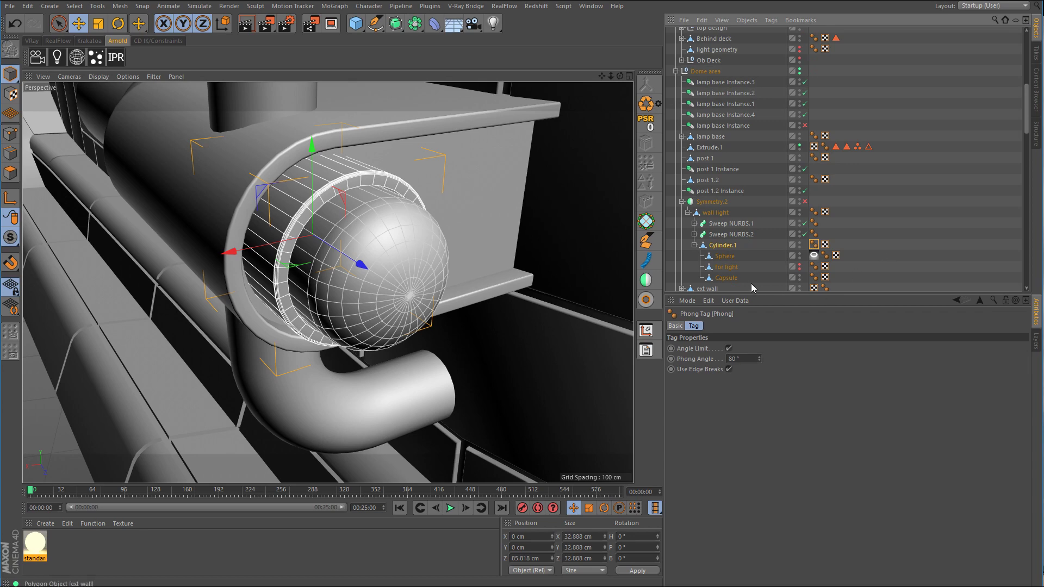
click(732, 278)
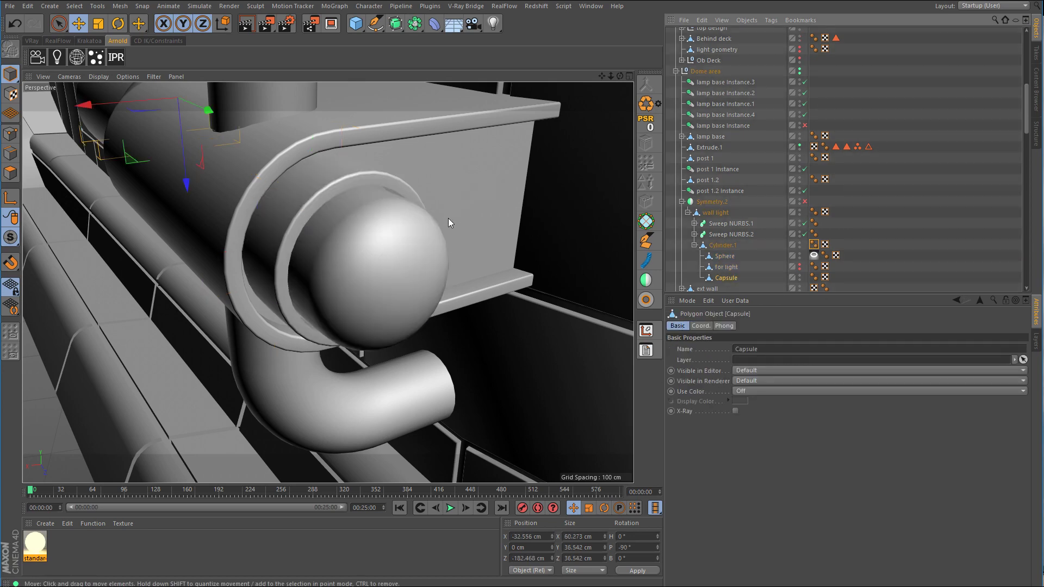
alt+drag(448, 223, 414, 218)
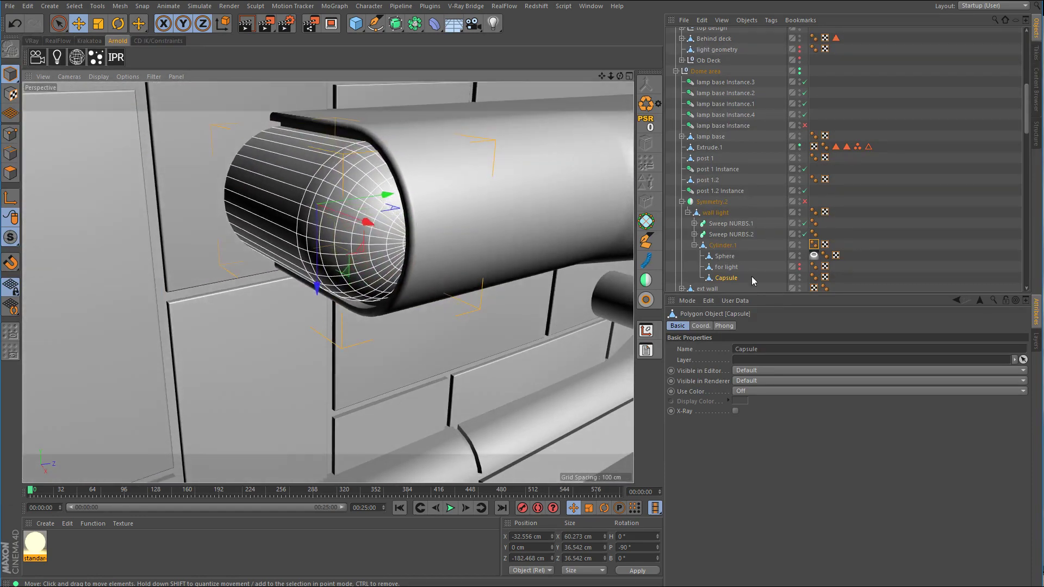
click(814, 277)
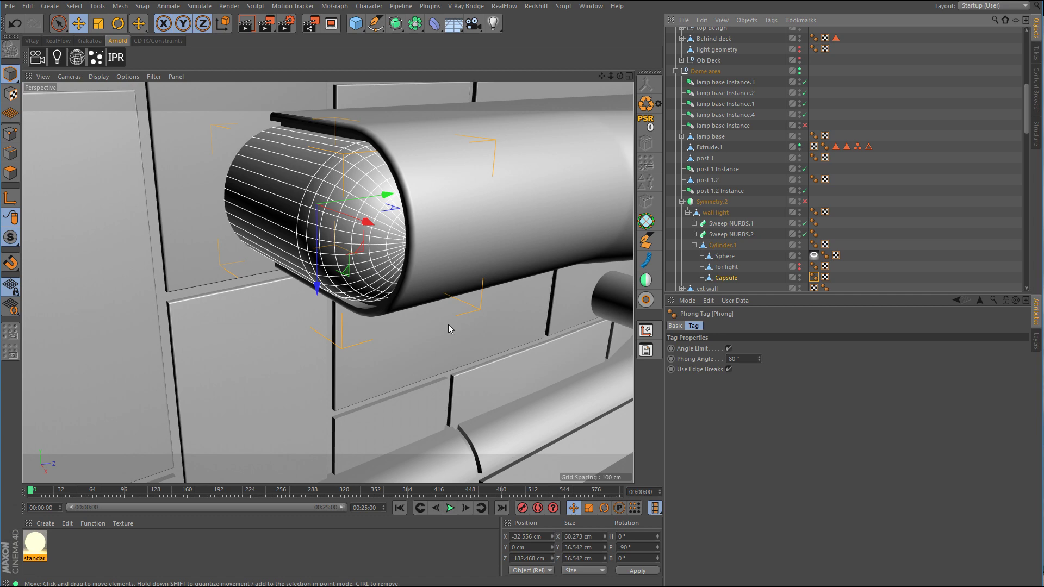
alt+right_drag(483, 262, 328, 318)
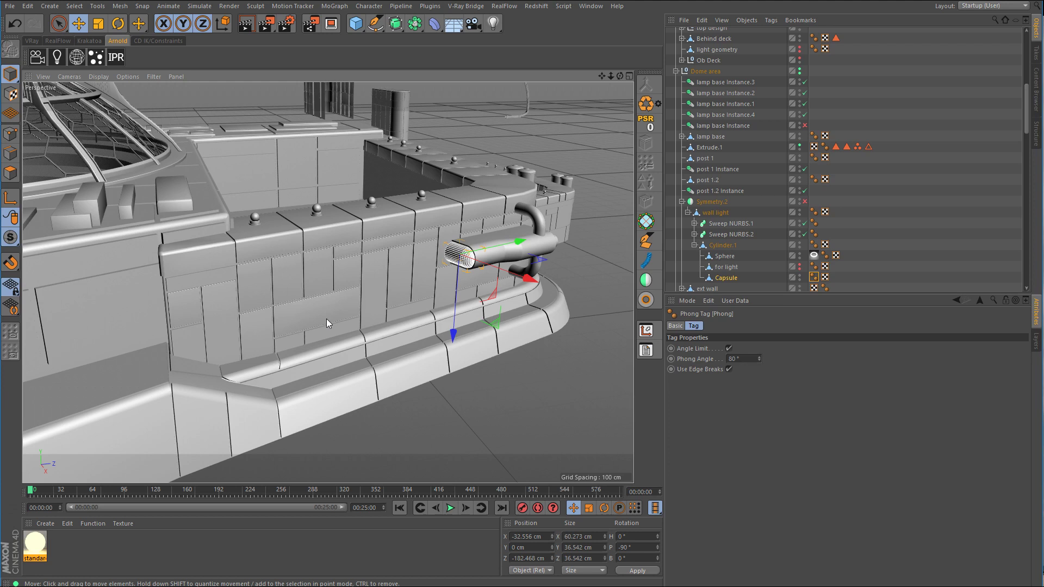
Step: Enable Symmetry.2 briefly to preview the mirrored wall light, disable it again, and collapse its hierarchy
scroll(901, 205, down, 3)
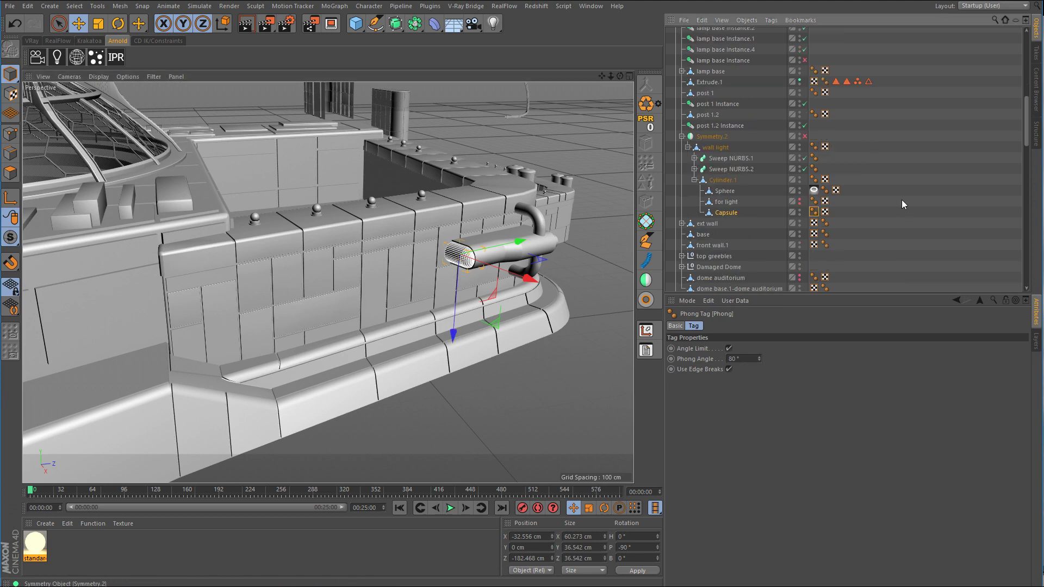
click(731, 215)
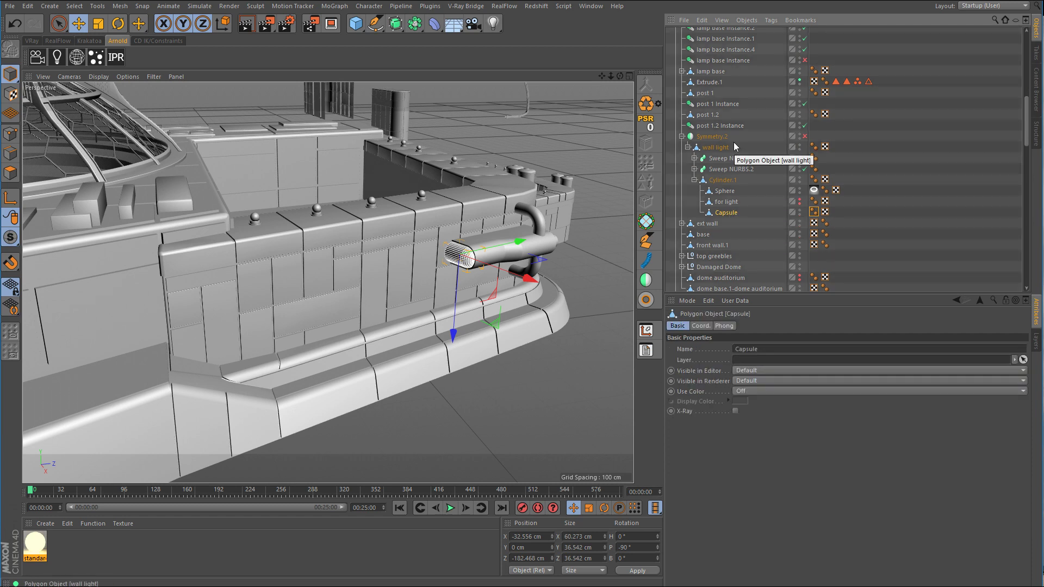
click(805, 135)
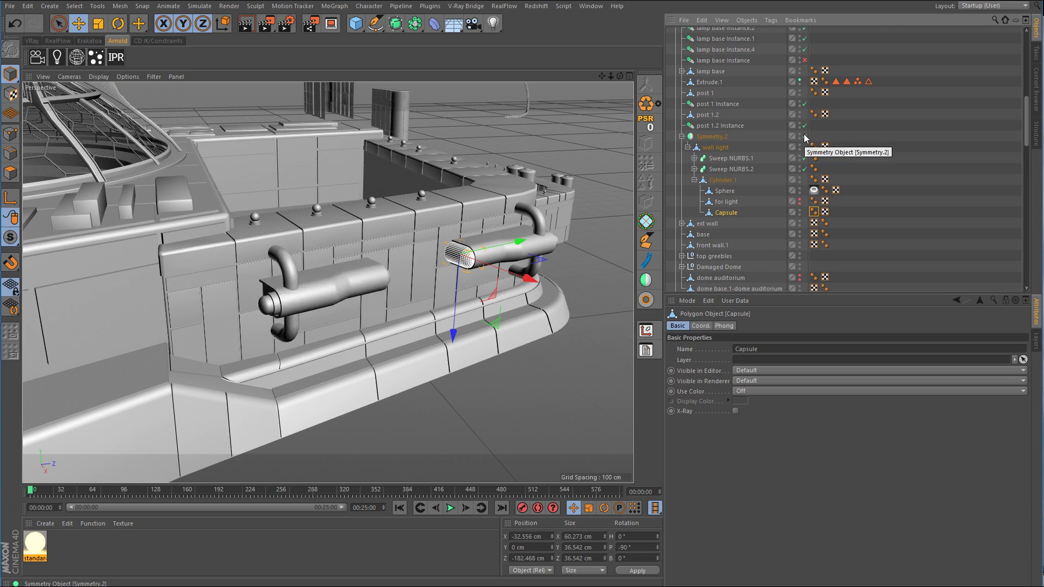
click(805, 136)
click(681, 137)
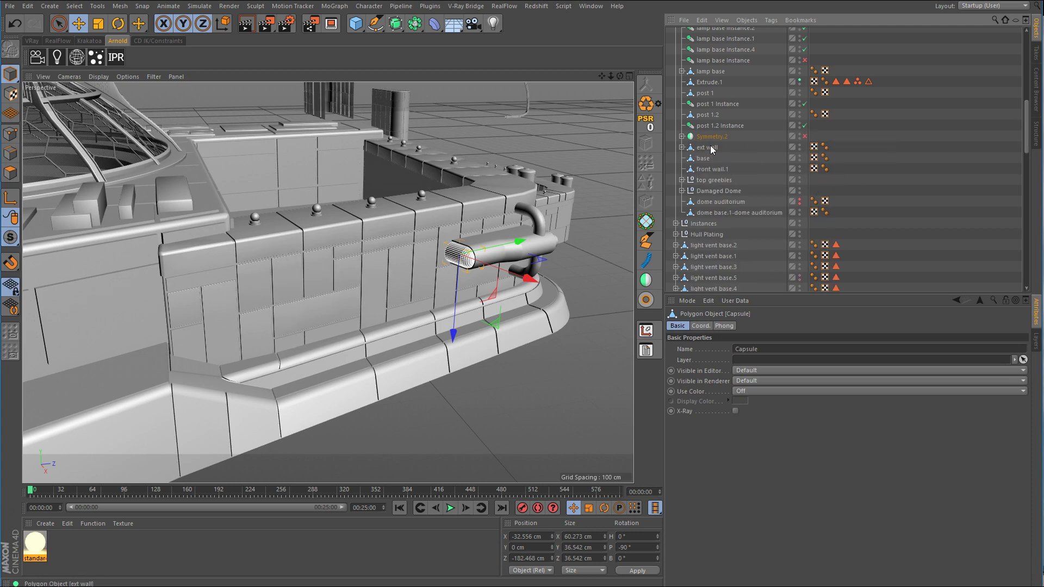
Step: Set the ext wall's Phong angle to 80° and enable Use Edge Breaks in its Phong tag
click(711, 149)
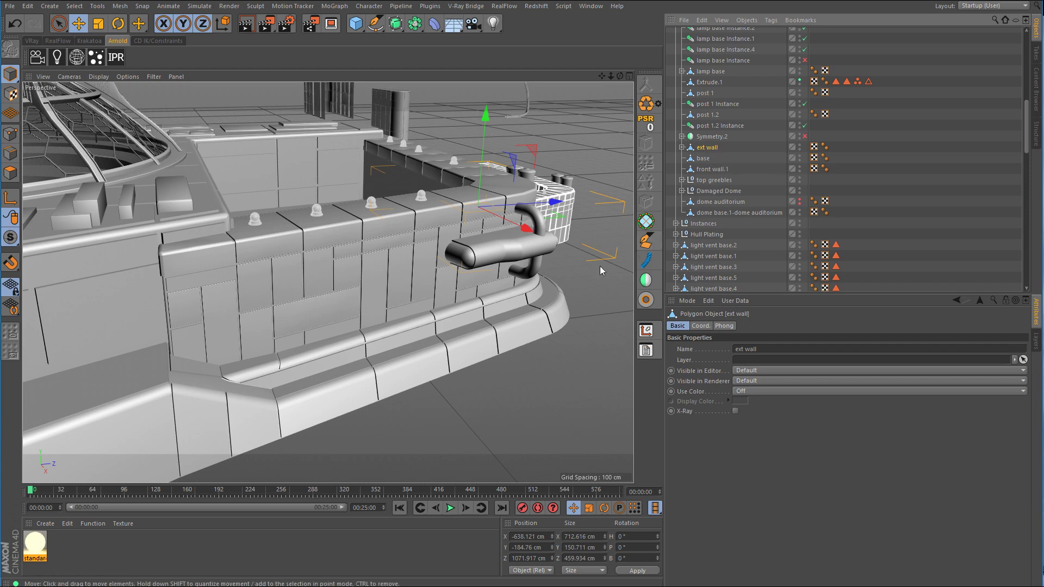
alt+drag(573, 261, 508, 239)
alt+middle_drag(508, 235, 432, 272)
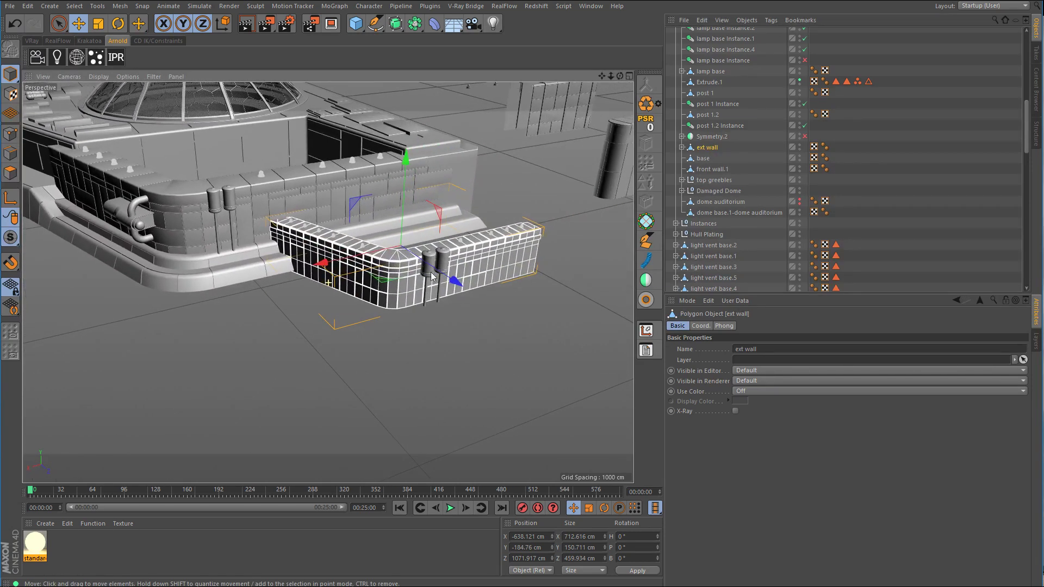
alt+right_drag(403, 272, 465, 336)
alt+right_drag(391, 352, 348, 367)
alt+drag(348, 366, 395, 286)
click(824, 146)
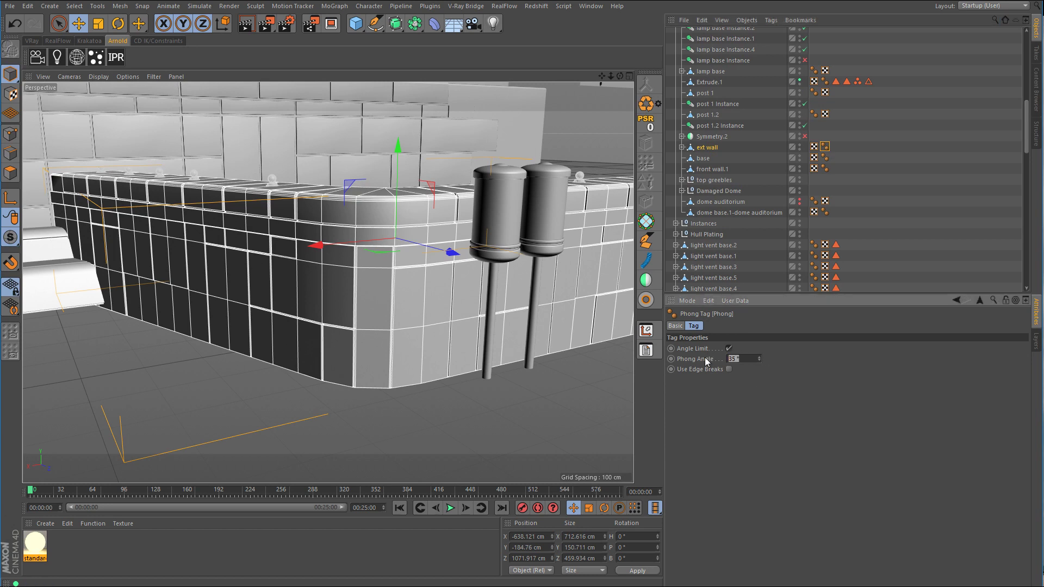
key(Return)
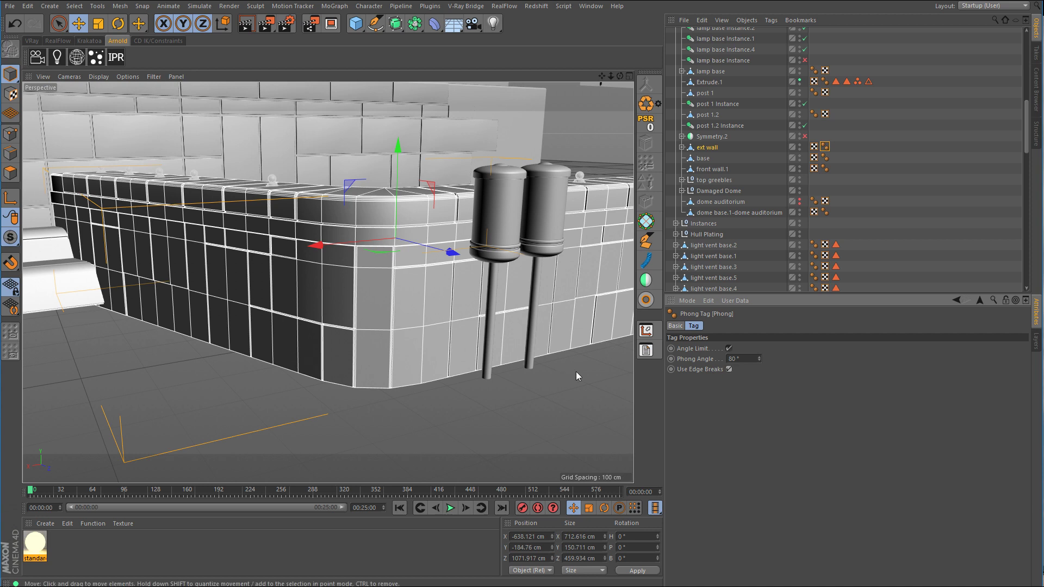
Step: Expand the ext wall's hierarchy to review its lamp bases, and examine the wall in the context of the dome area
click(682, 147)
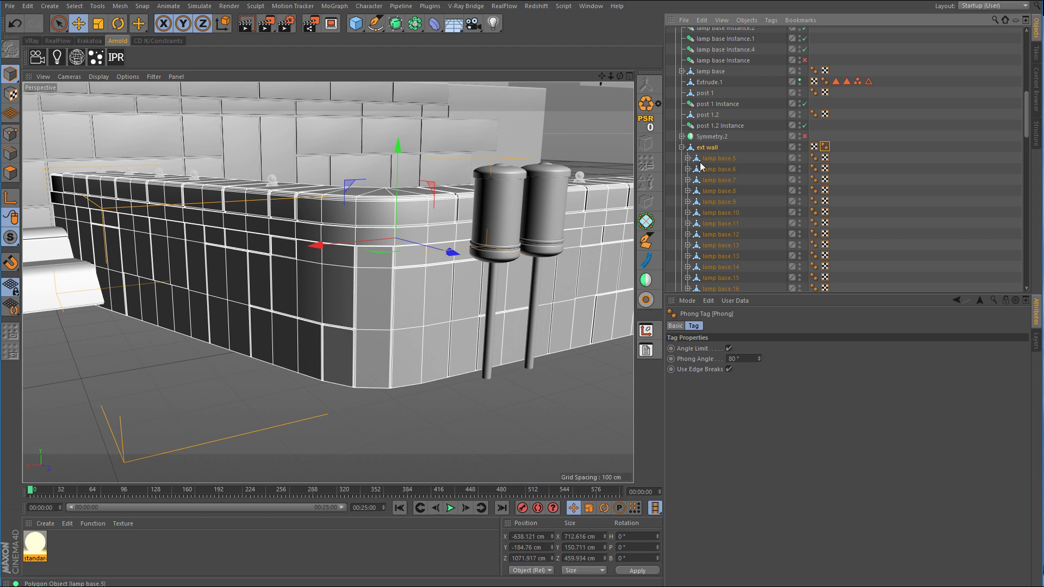
scroll(778, 174, down, 3)
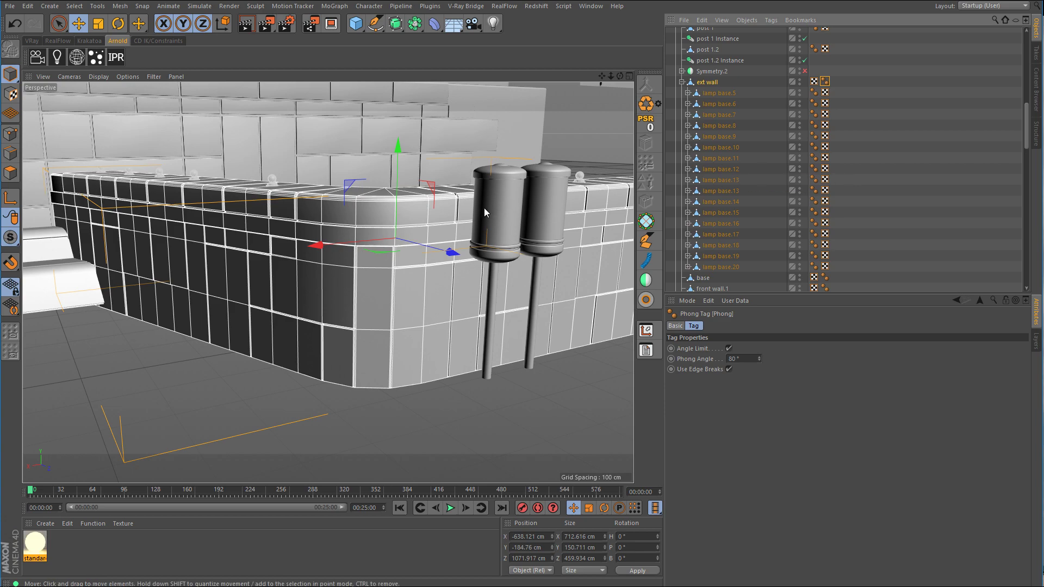
scroll(484, 208, down, 10)
alt+middle_drag(547, 178, 492, 219)
alt+drag(546, 158, 527, 175)
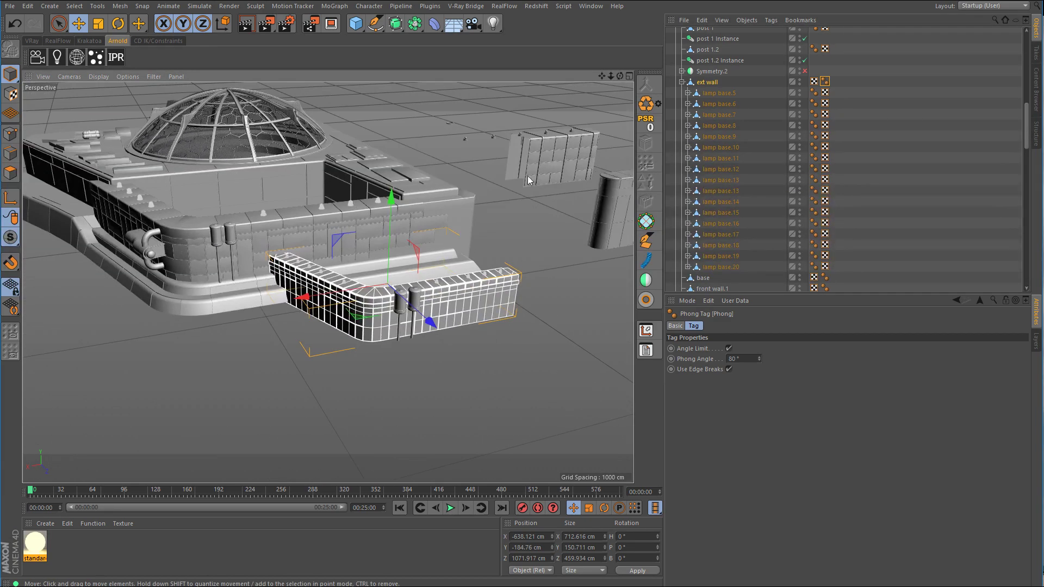
Step: Duplicate the lamp base standing on the detached wall section and place the copy directly above ext wall in the object hierarchy
alt+middle_drag(535, 161, 501, 187)
alt+right_drag(507, 181, 625, 180)
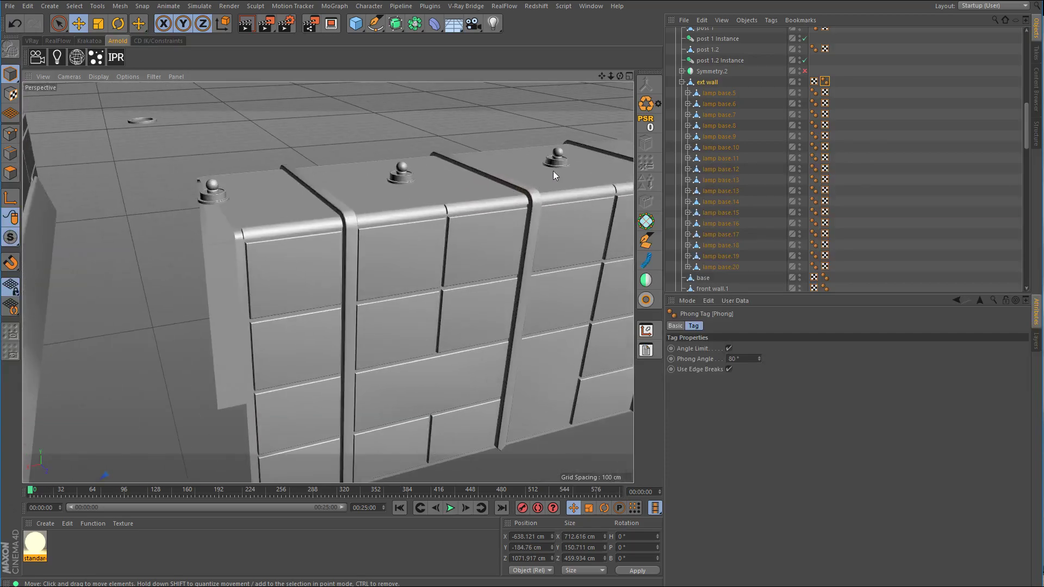
alt+right_drag(564, 166, 471, 234)
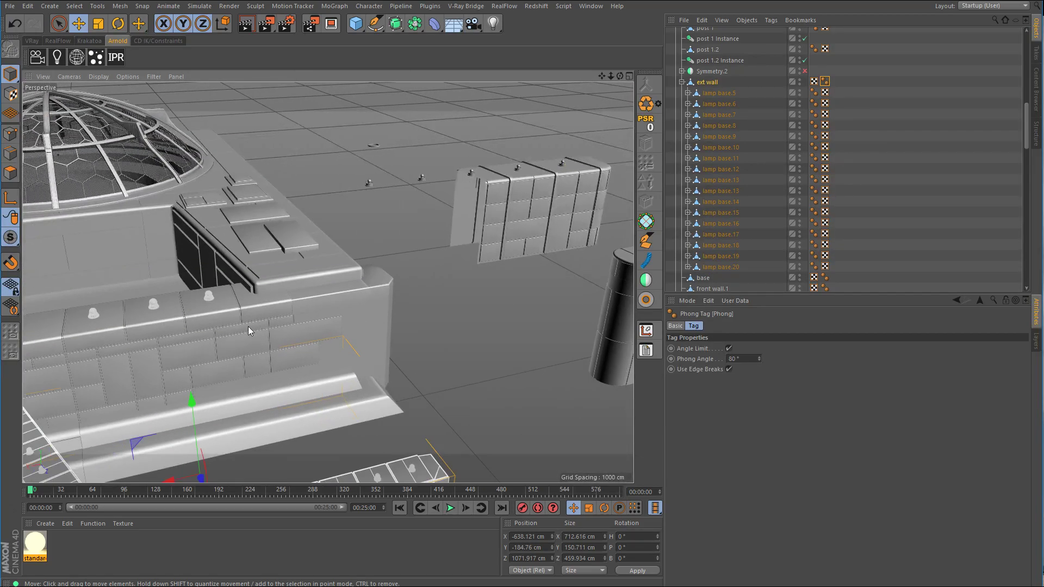
alt+drag(248, 326, 390, 292)
alt+right_drag(391, 293, 280, 282)
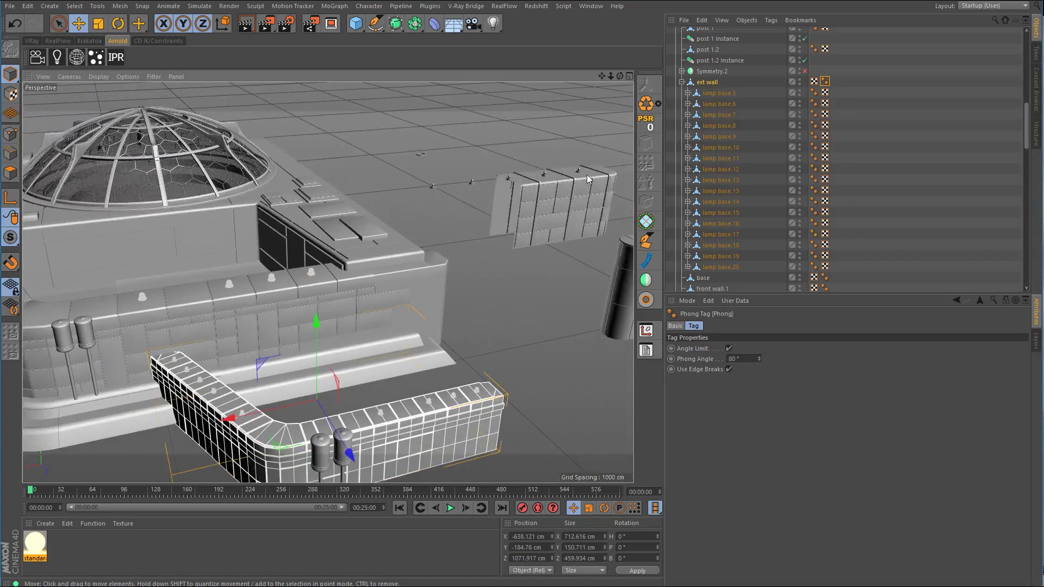
alt+middle_drag(596, 161, 467, 210)
alt+right_drag(479, 206, 639, 210)
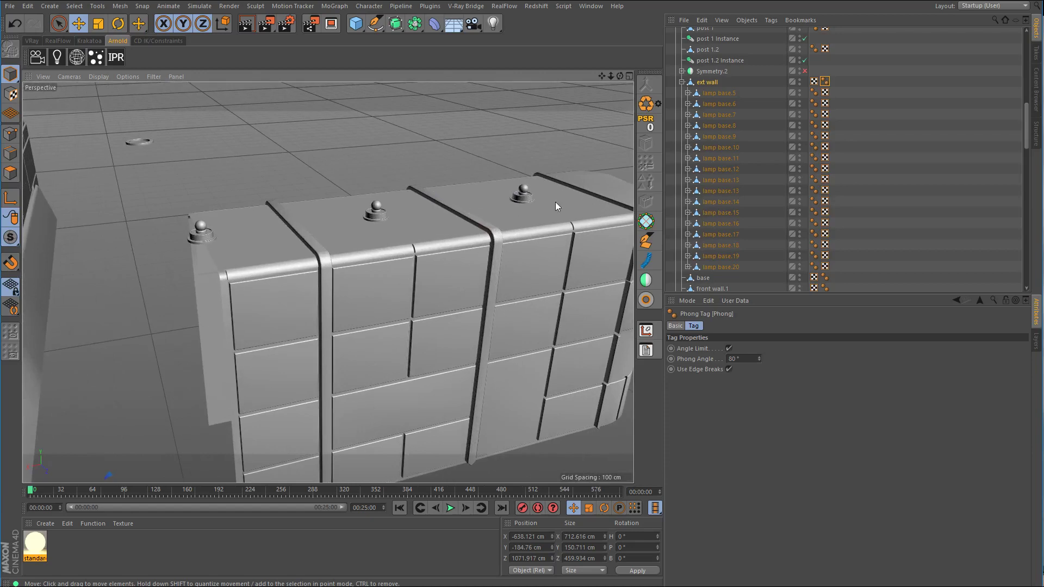
click(524, 198)
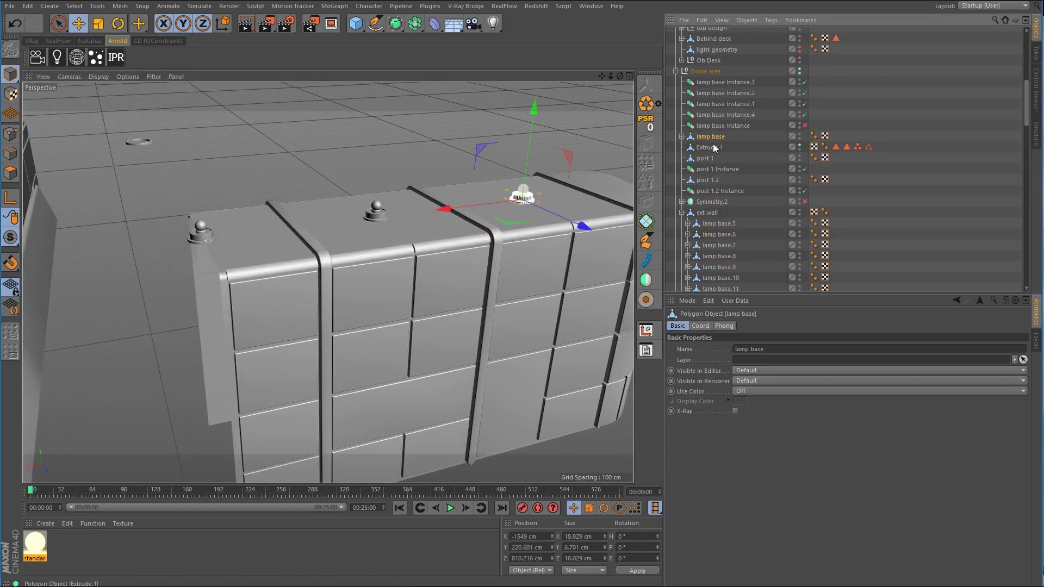
ctrl+drag(713, 136, 717, 215)
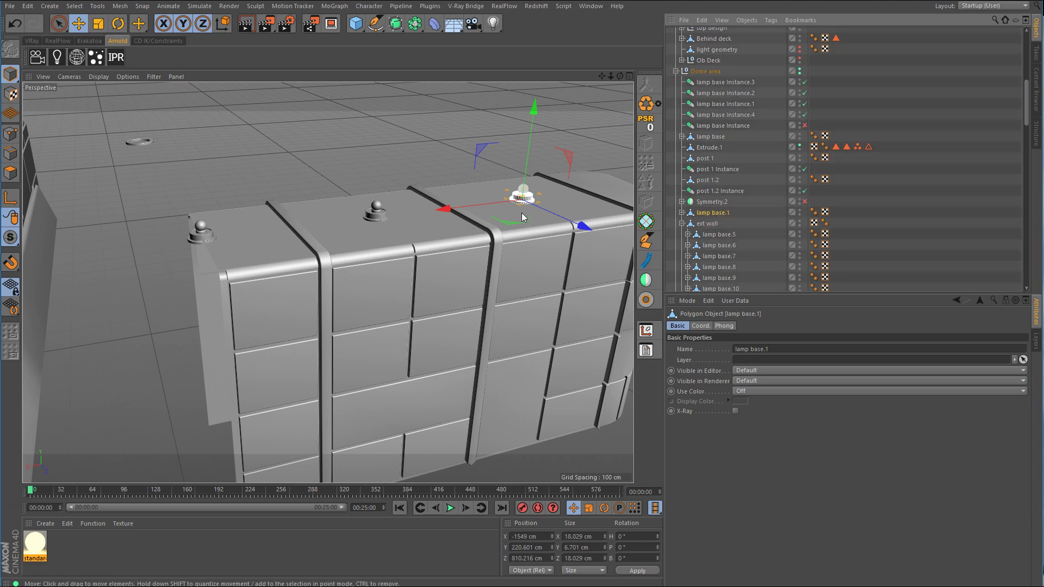
Step: Move lamp base.1 in the Top view onto the end panel of ext wall, at about X -943.6 cm and Z 1267.2 cm
middle_click(539, 200)
middle_click(559, 184)
alt+right_drag(559, 183, 472, 224)
drag(315, 213, 523, 63)
alt+middle_drag(324, 205, 279, 300)
alt+right_drag(419, 220, 524, 193)
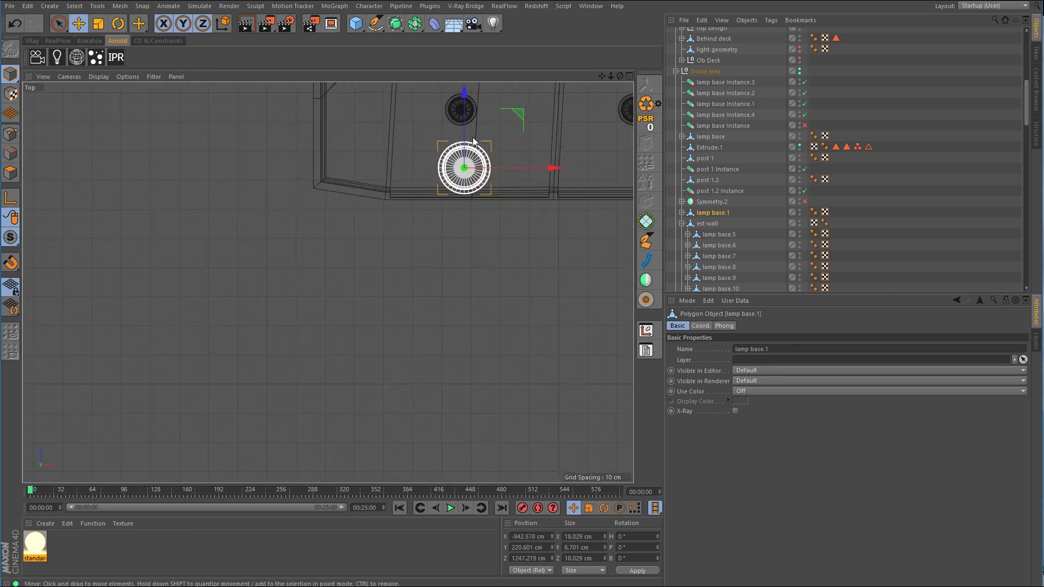
alt+right_drag(472, 138, 500, 137)
alt+middle_drag(500, 137, 418, 286)
drag(426, 299, 419, 186)
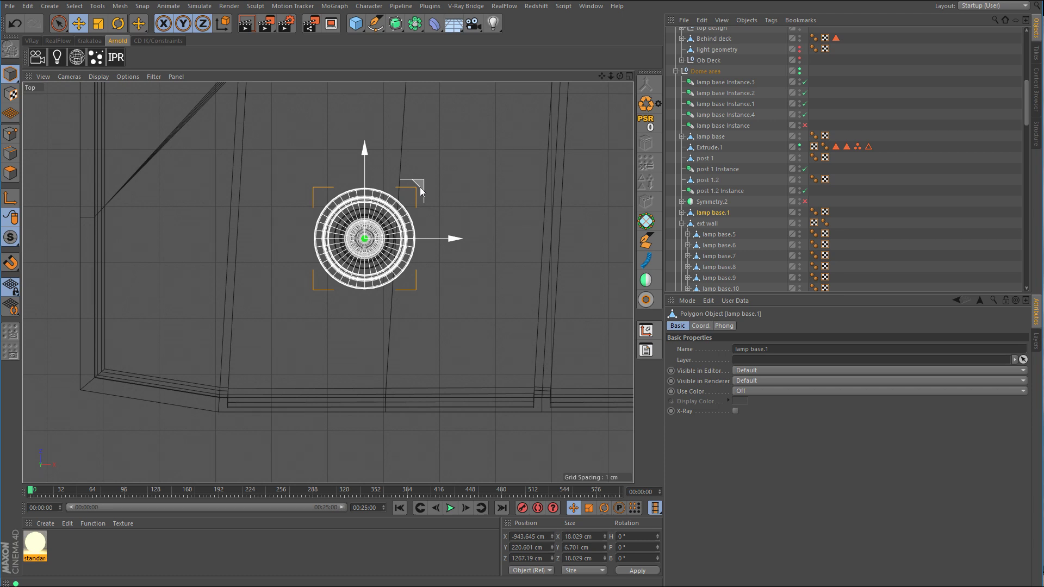
Step: Lower lamp base.1 onto the top of ext wall, to about Y -108 cm
middle_click(436, 244)
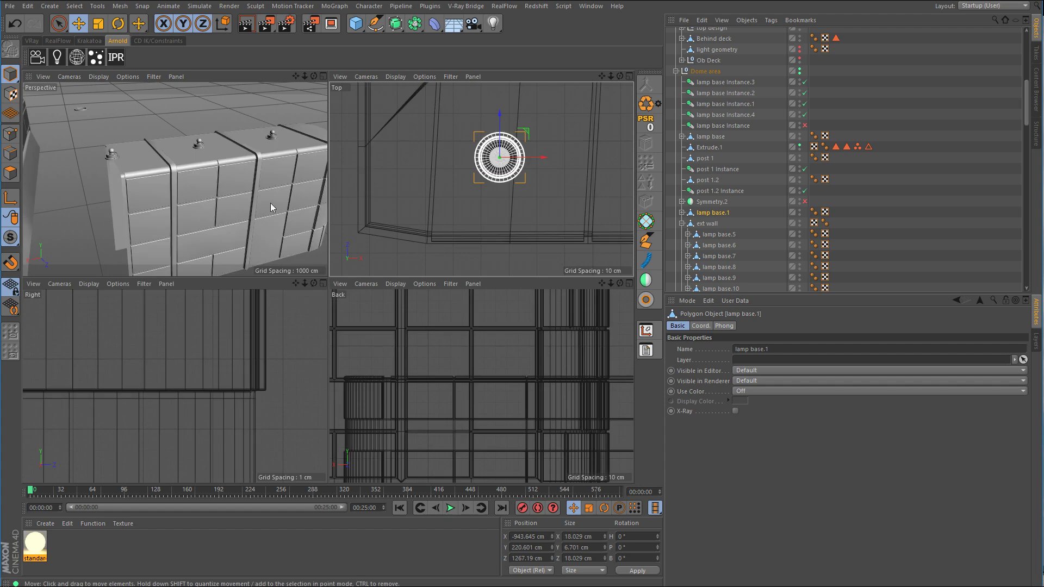
middle_click(270, 204)
alt+drag(418, 217, 390, 233)
alt+right_drag(390, 233, 177, 297)
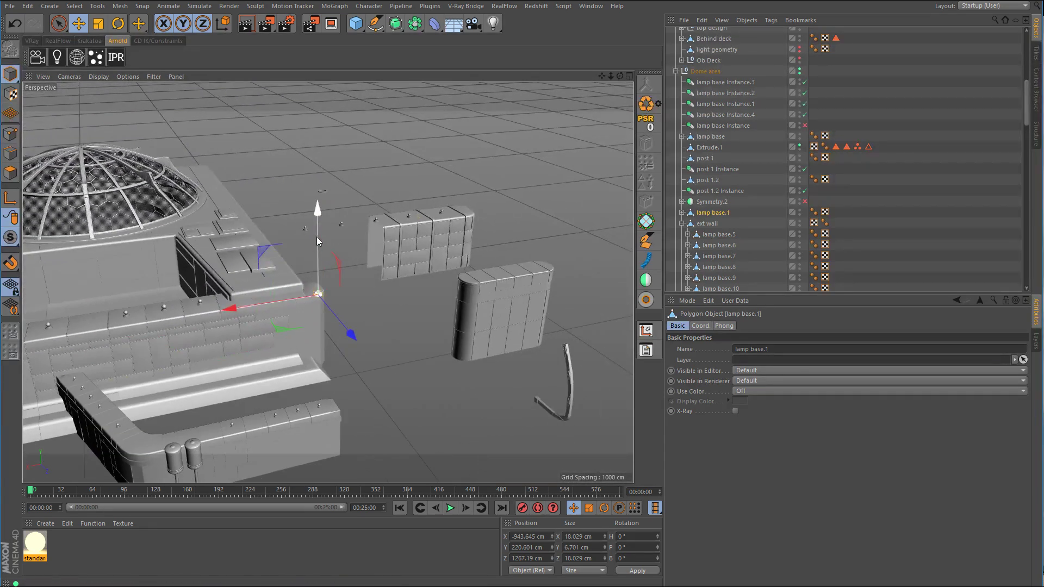
drag(316, 237, 312, 356)
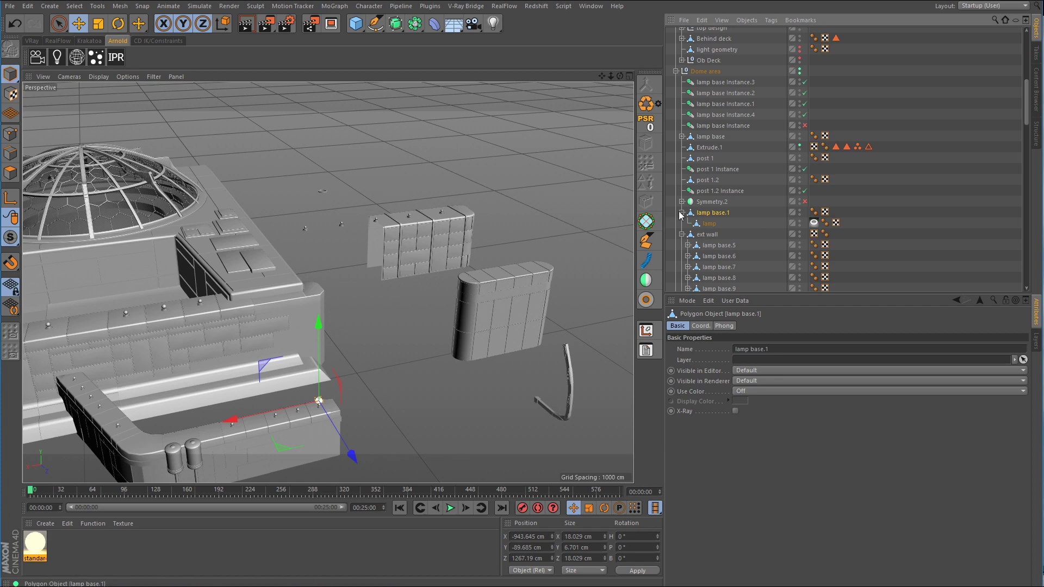
alt+right_drag(318, 410, 584, 364)
drag(345, 175, 335, 294)
scroll(340, 310, up, 5)
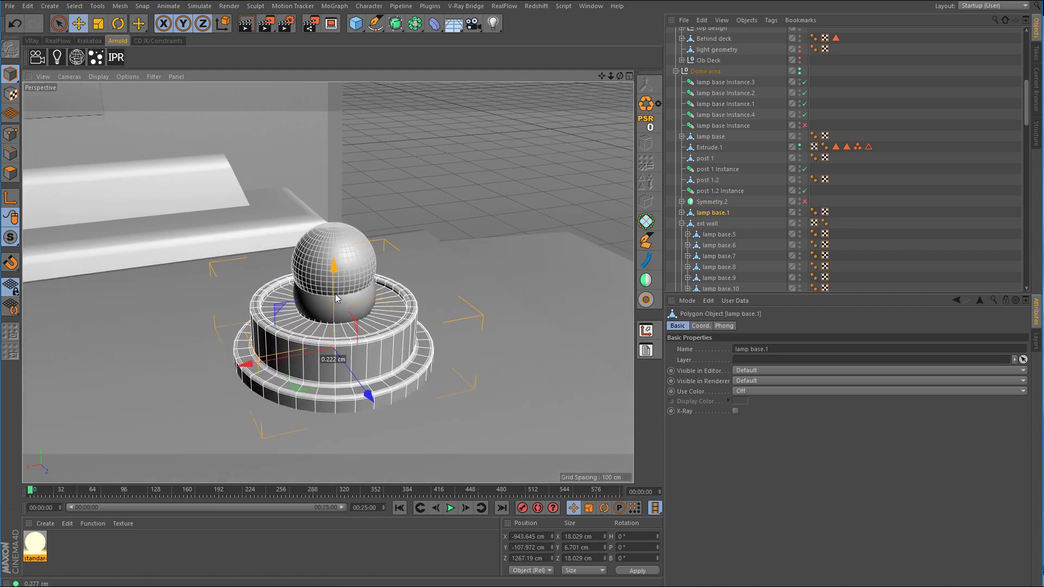
Step: Scale lamp base.1 down uniformly to about 10.9 cm wide and 4 cm high
click(103, 24)
drag(501, 185, 295, 194)
key(e)
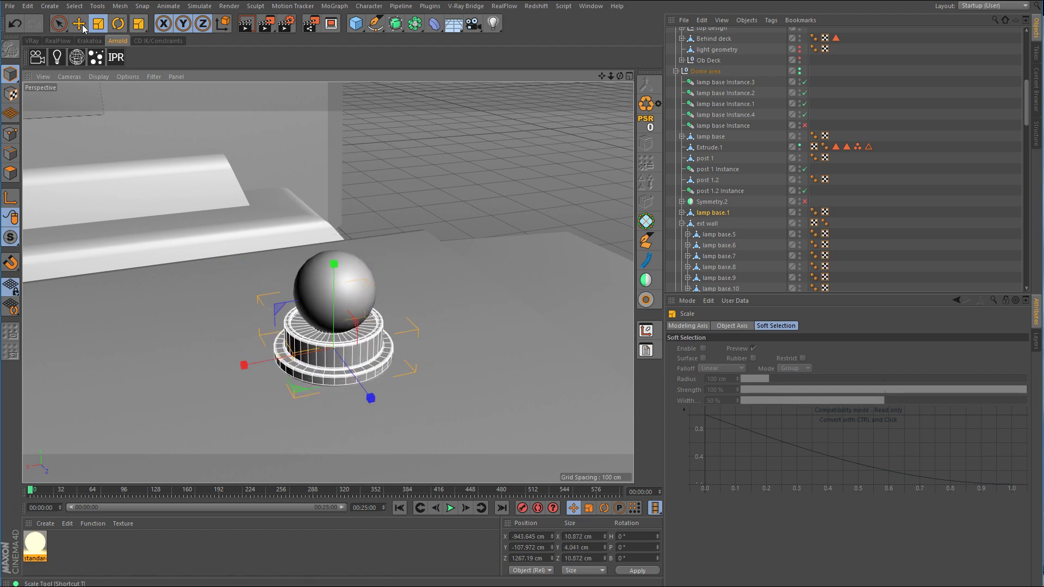
Step: Nudge lamp base.1 down to about Y -108.16 cm so its foot meets the wall's top surface
alt+right_drag(349, 364, 383, 375)
alt+middle_drag(378, 380, 425, 348)
alt+drag(424, 353, 381, 294)
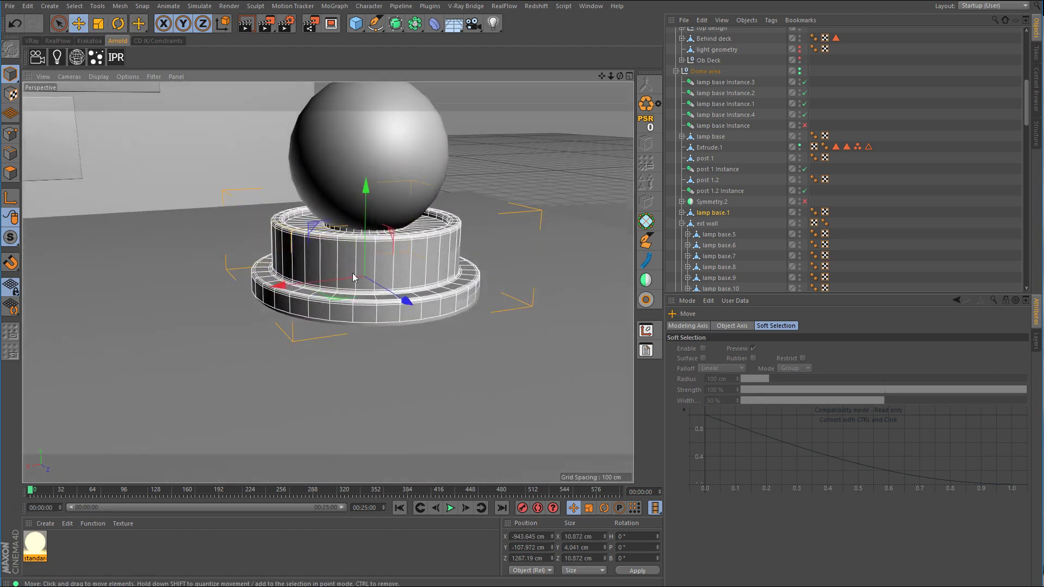
alt+right_drag(356, 279, 383, 267)
drag(373, 214, 369, 216)
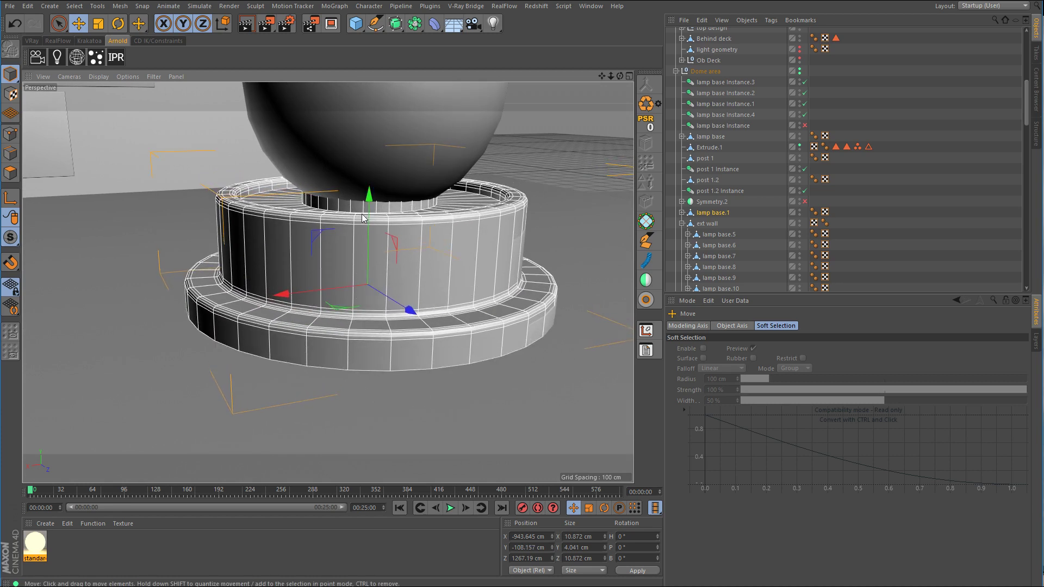
key(ctrl+shift+z)
key(ctrl+shift+z)
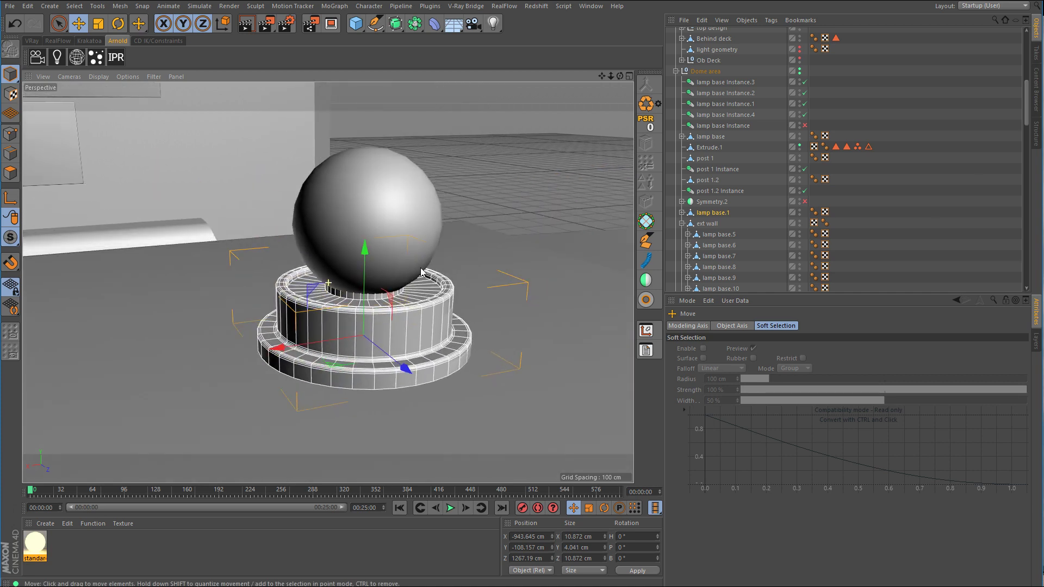
Step: Hide the lamp under lamp base.5 to compare both bulbs, and delete the lamp under lamp base.1
click(403, 208)
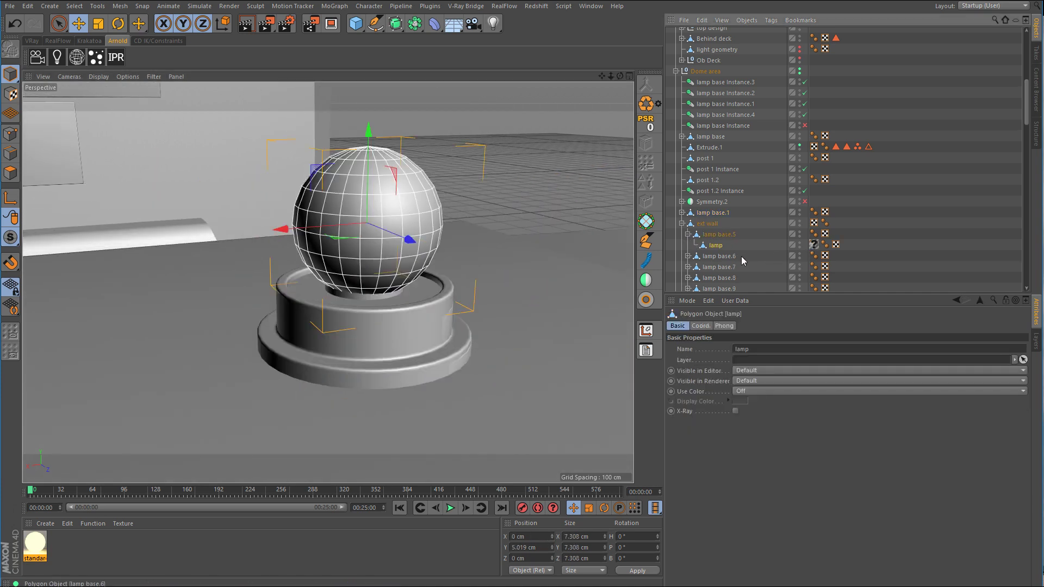
double_click(800, 243)
ctrl+drag(716, 245, 706, 214)
click(709, 223)
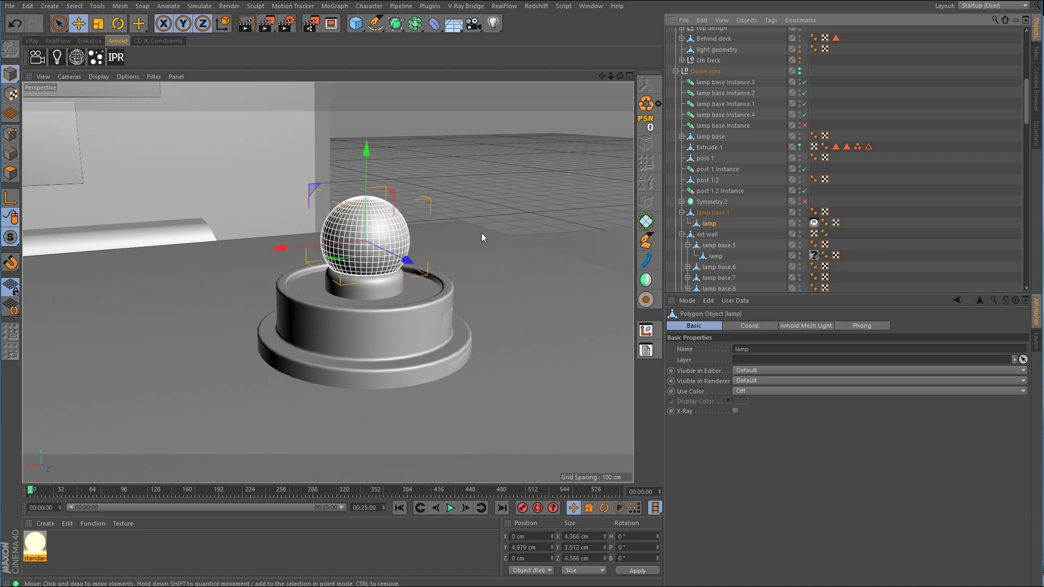
key(o)
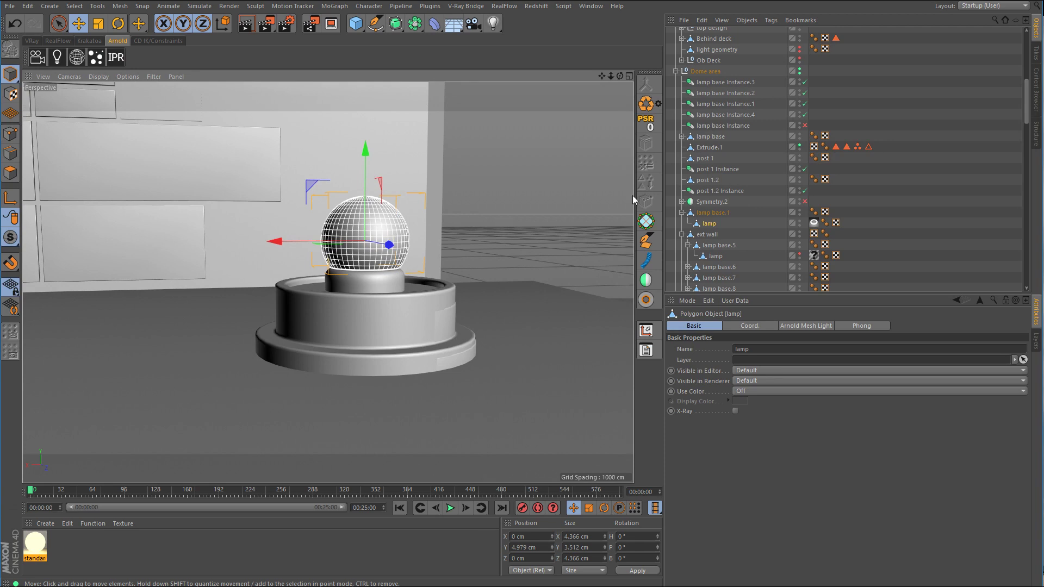
click(799, 254)
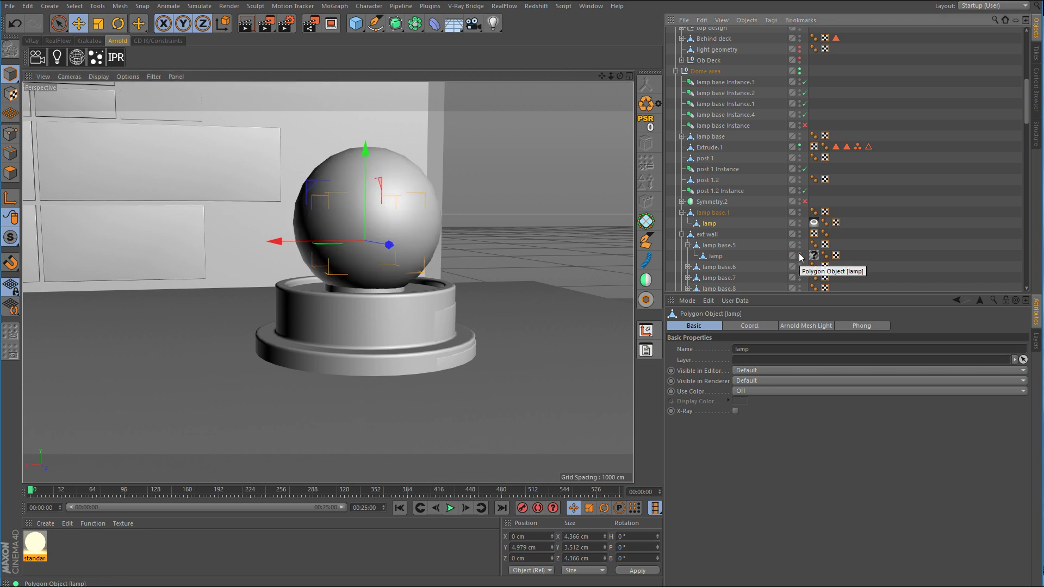
click(799, 255)
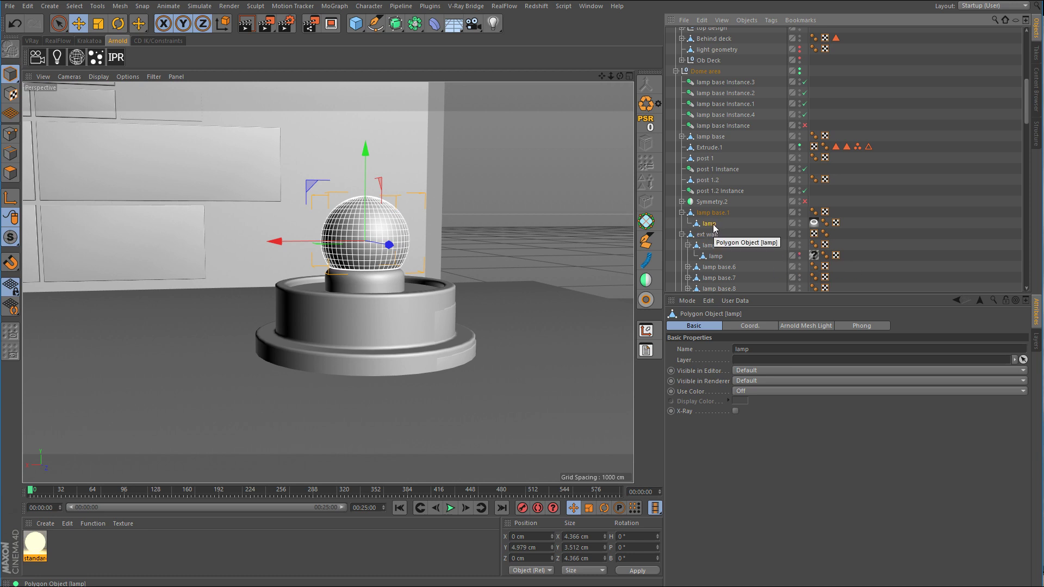
key(Delete)
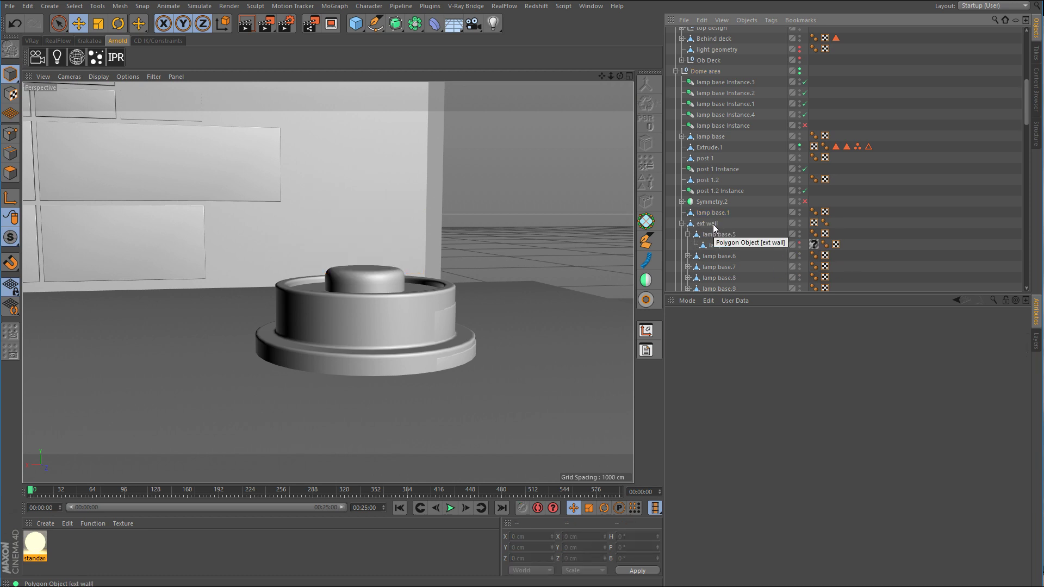
Step: Create a Sphere at lamp base.1's position and take lamp base.1 out of it in the hierarchy
click(713, 214)
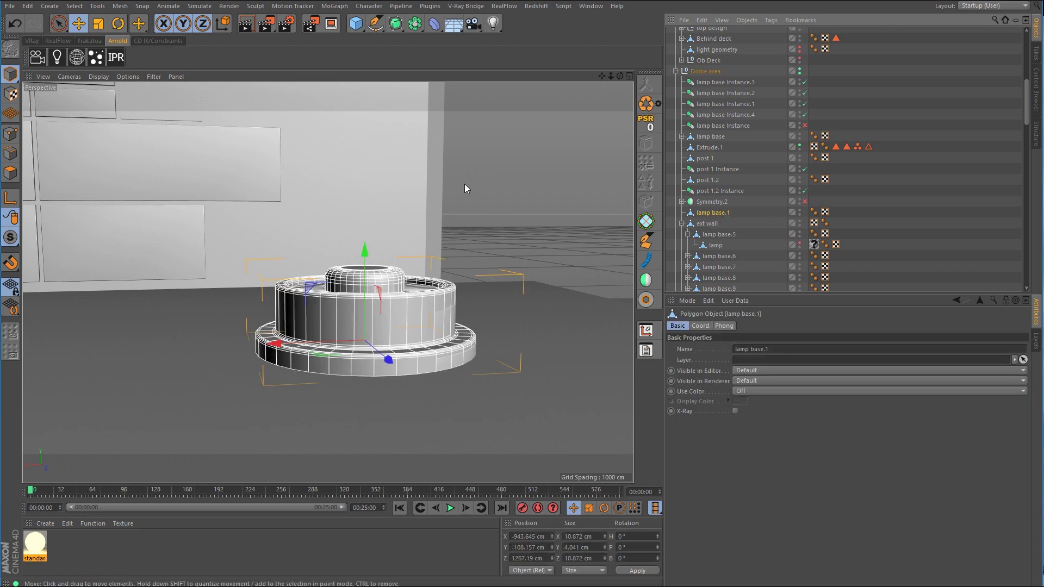
click(355, 29)
alt+click(582, 57)
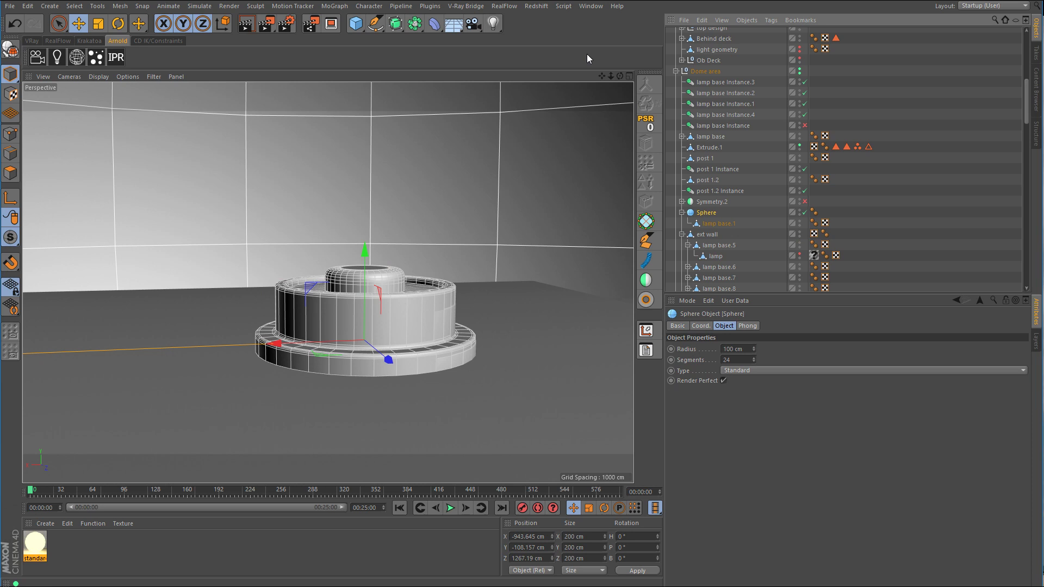
drag(710, 224, 708, 229)
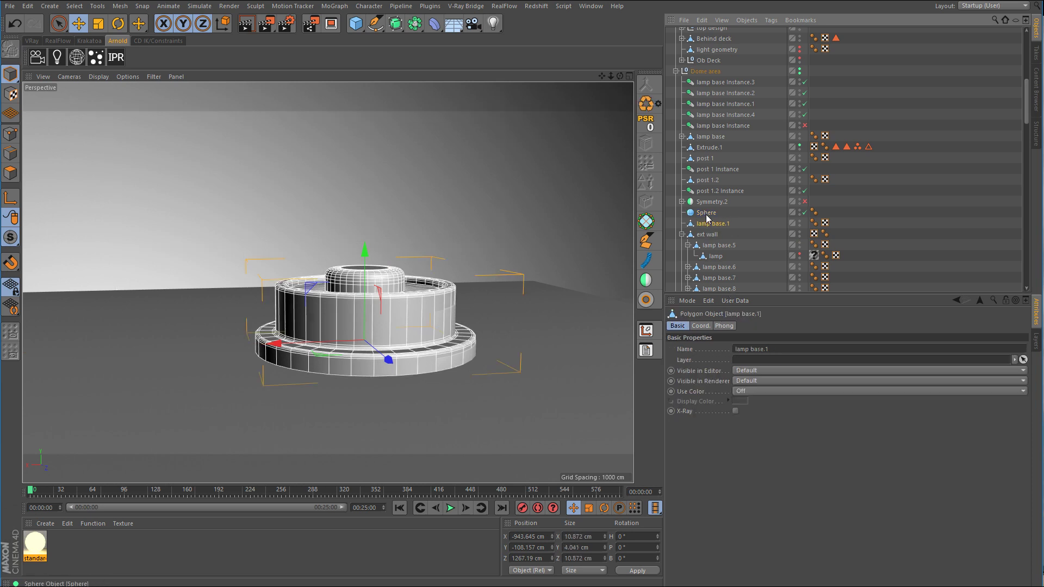
Step: Set the Sphere's radius to 3 cm and its segments to 62, and raise it above the lamp base
click(706, 213)
drag(755, 358, 756, 351)
drag(366, 277, 360, 141)
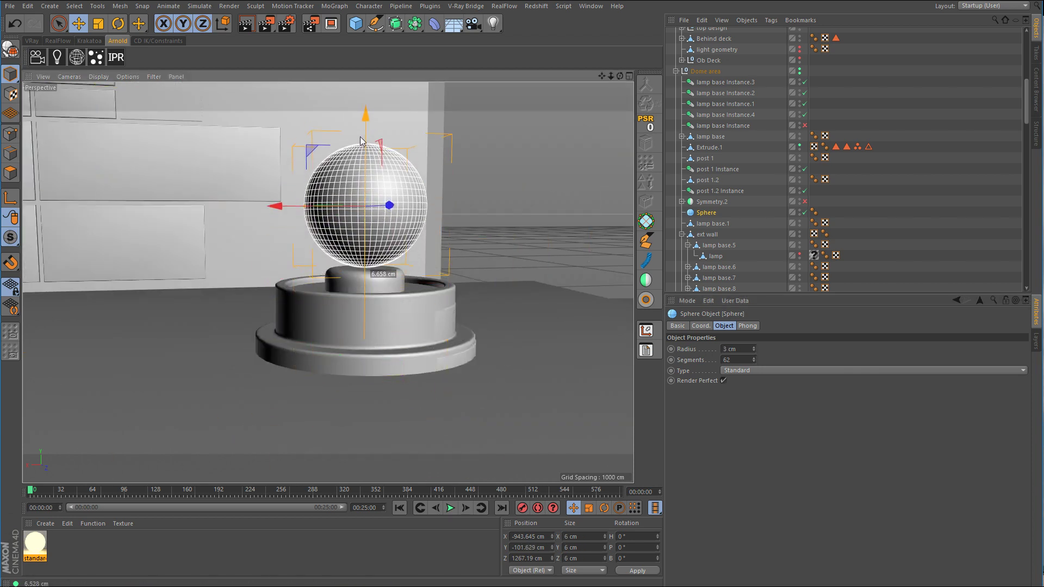
Step: Match the Sphere to the old lamp at about Y -102 cm and 7.25 cm wide, and delete the lamp under lamp base.5
click(801, 253)
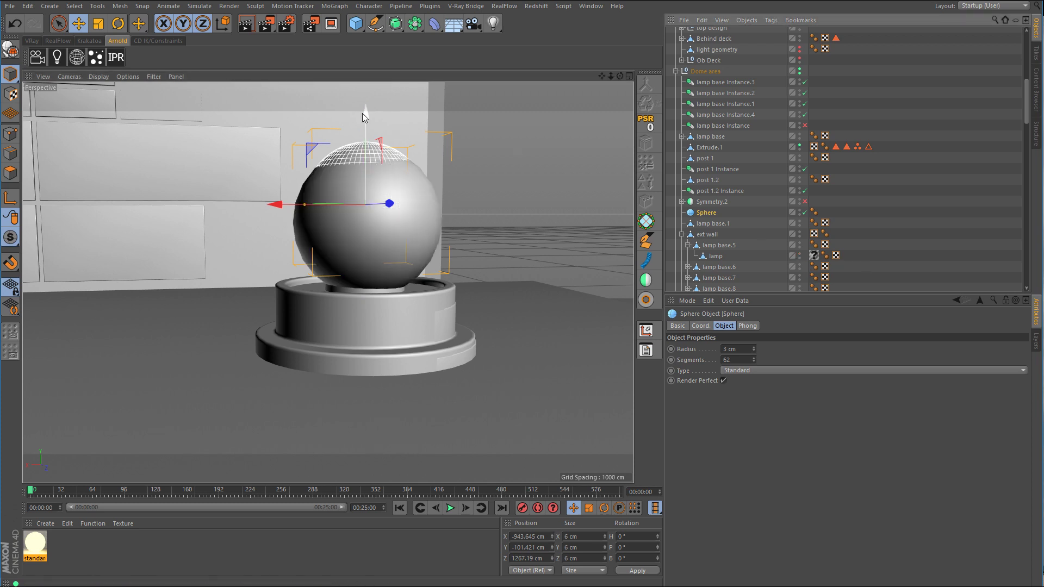
drag(366, 114, 367, 130)
click(98, 23)
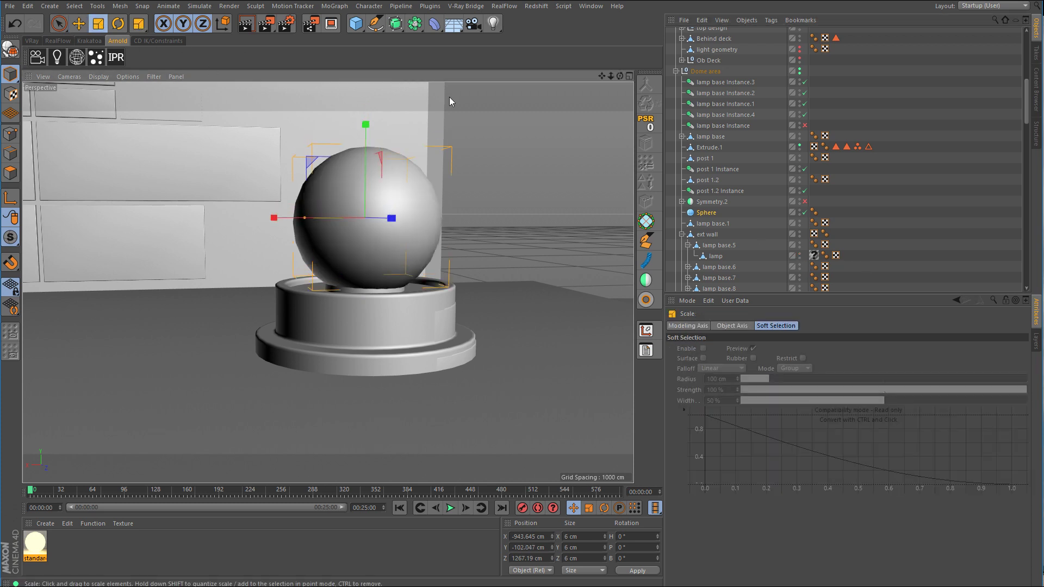
drag(530, 100, 567, 101)
click(79, 24)
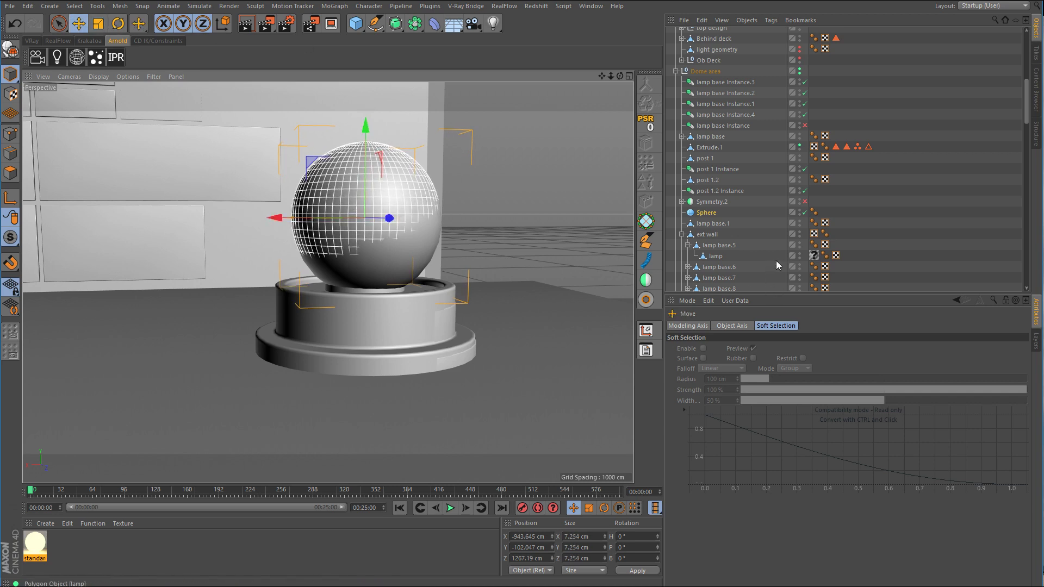
click(716, 257)
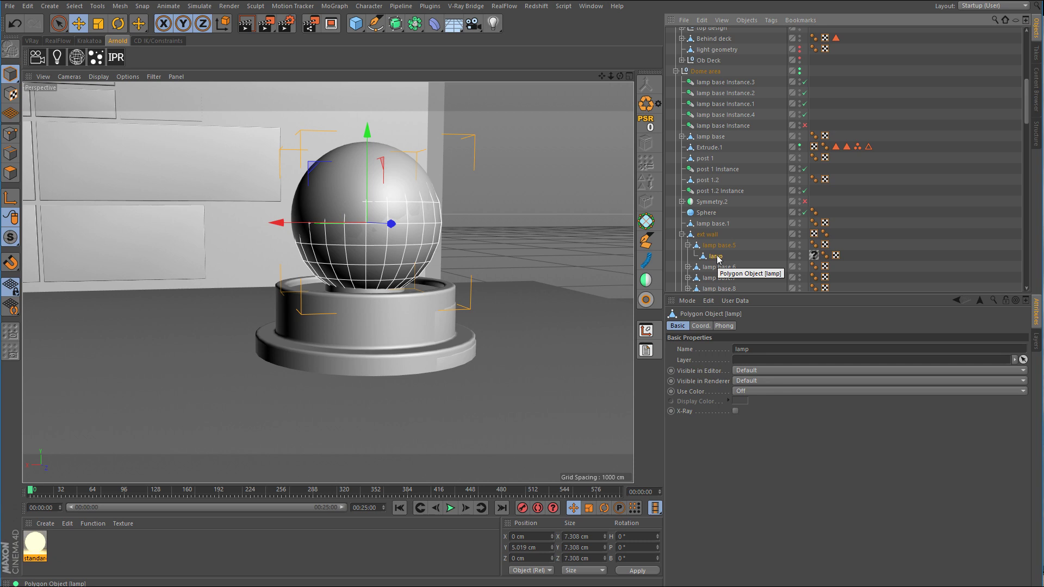
key(Delete)
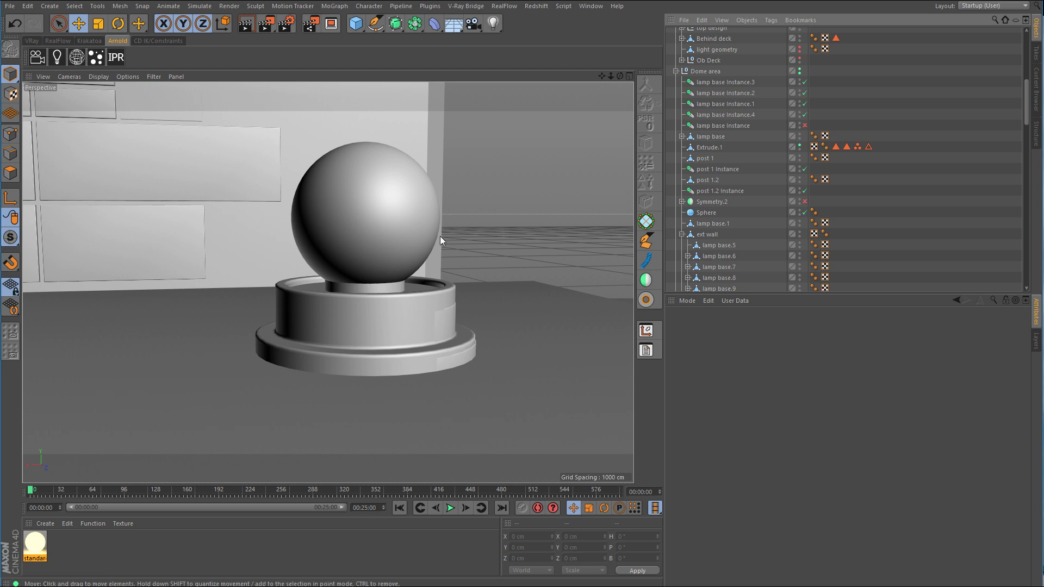
Step: Raise the Sphere slightly, make it editable, and activate Rectangle Selection in points mode
click(384, 223)
drag(365, 172, 363, 149)
click(5, 136)
click(9, 49)
drag(60, 25, 103, 55)
Step: Delete the Sphere's bottommost points in the side view to open the bulb above the lamp base
middle_click(486, 361)
middle_click(443, 325)
scroll(252, 341, down, 5)
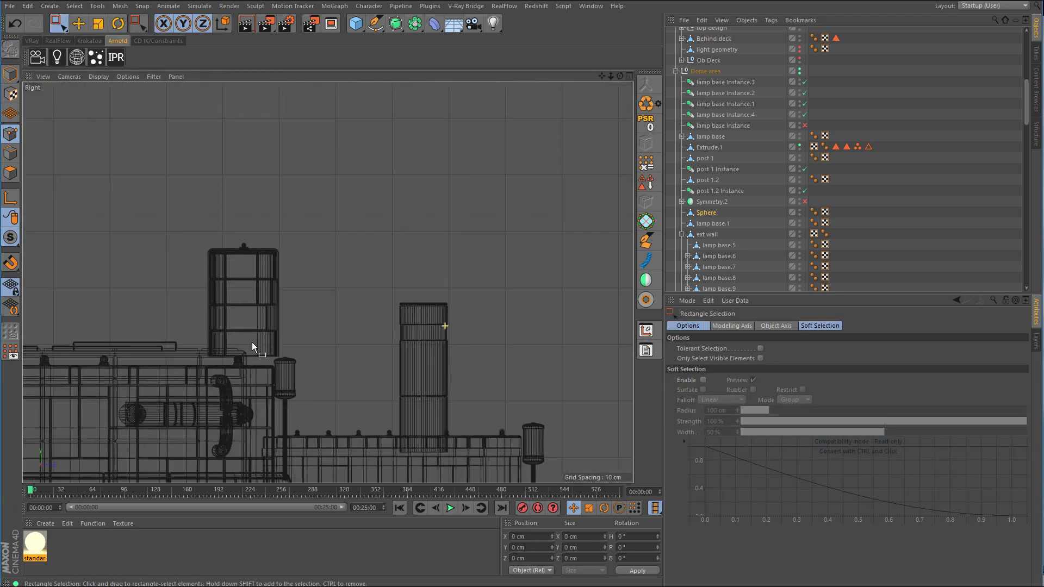
scroll(282, 351, down, 3)
middle_click(344, 357)
middle_click(500, 383)
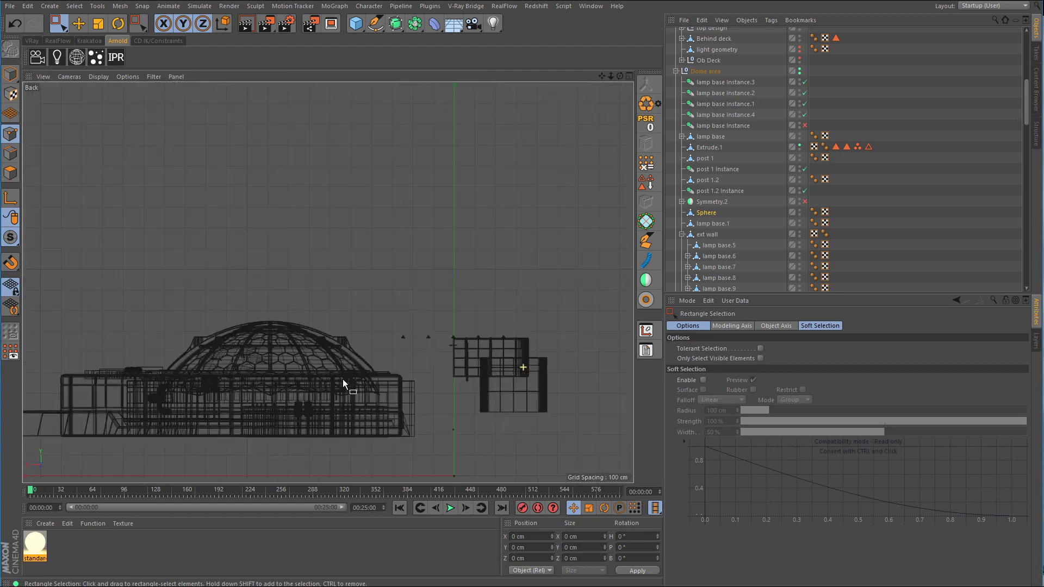
scroll(359, 375, down, 4)
alt+right_drag(358, 376, 386, 375)
alt+middle_drag(465, 383, 458, 286)
alt+right_drag(439, 318, 433, 293)
alt+middle_drag(126, 295, 335, 300)
middle_click(335, 300)
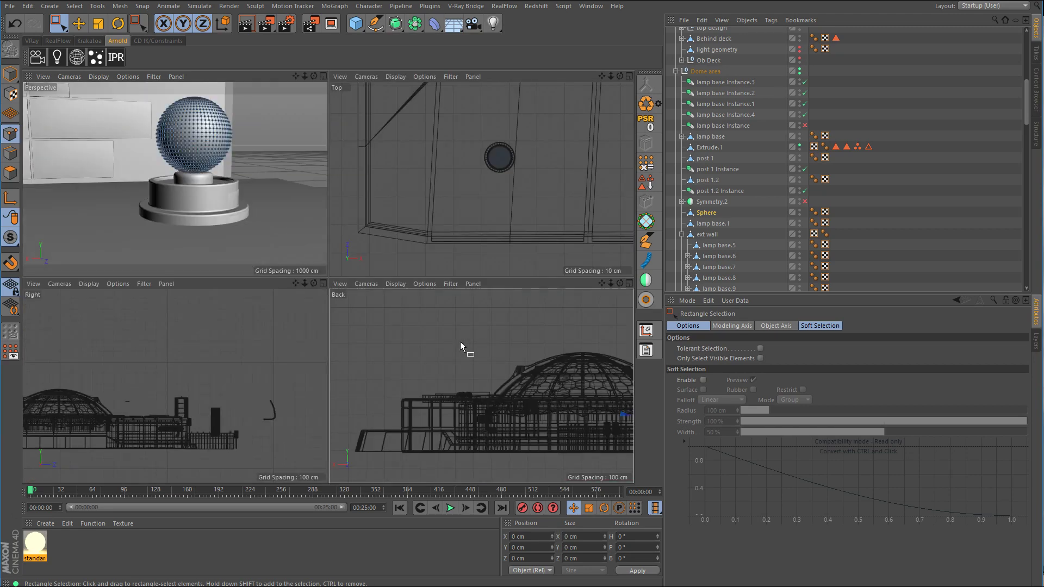
middle_click(302, 347)
alt+right_drag(450, 386, 508, 337)
alt+middle_drag(271, 327, 340, 347)
alt+right_drag(319, 390, 339, 386)
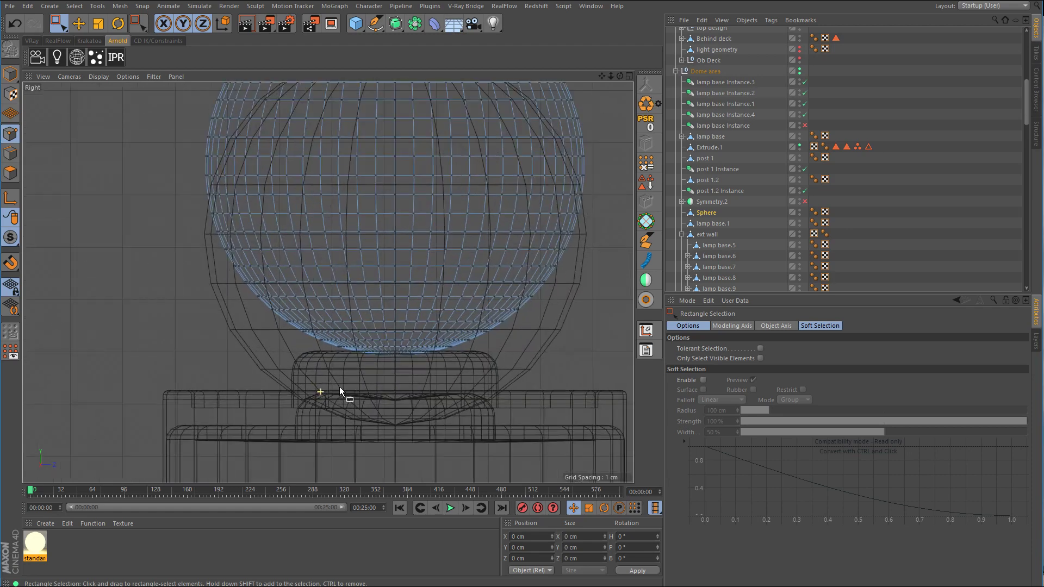
drag(261, 409, 527, 324)
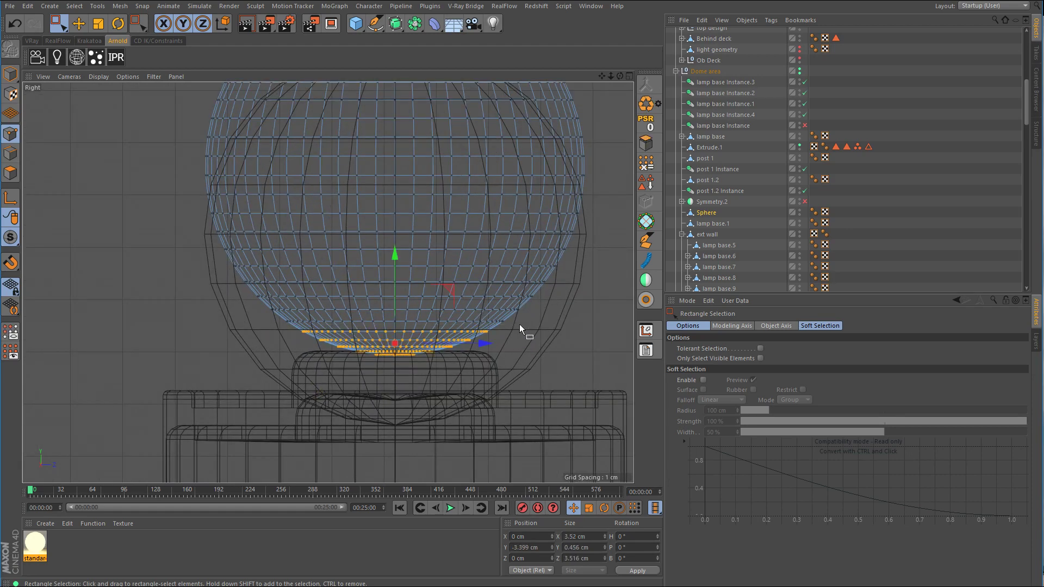
key(Delete)
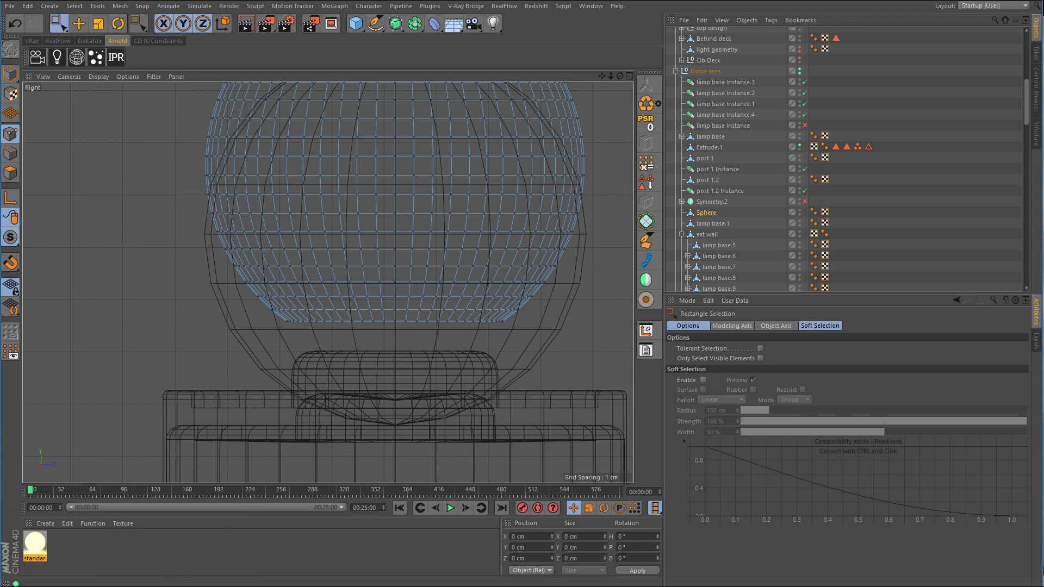
Step: Switch to File Explorer and open the scene Atlantis R11-5 from the Atlantis 4-08 folder in C4D scenes, accepting the missing plugins
key(alt+Tab)
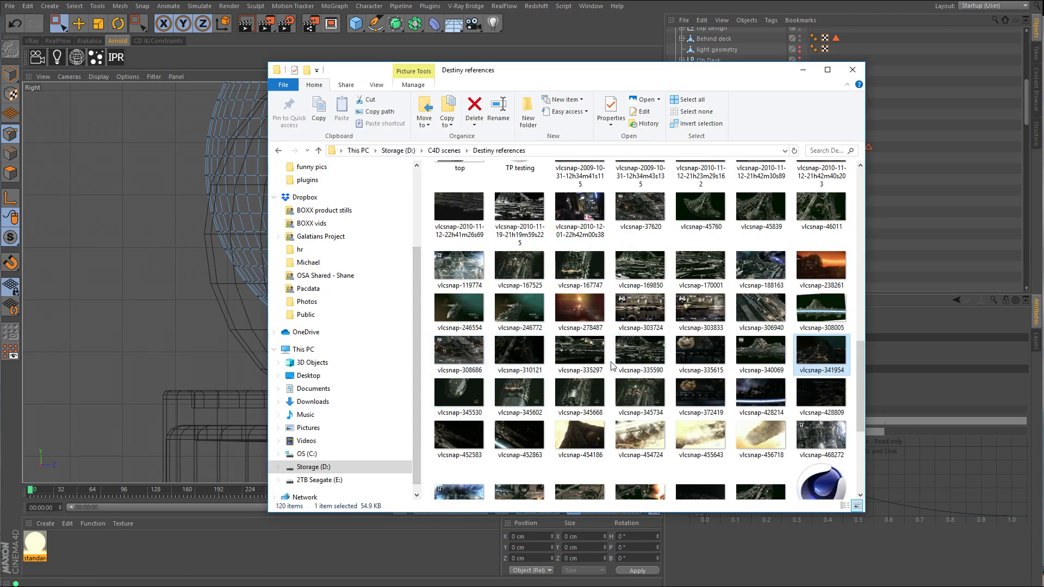
click(455, 151)
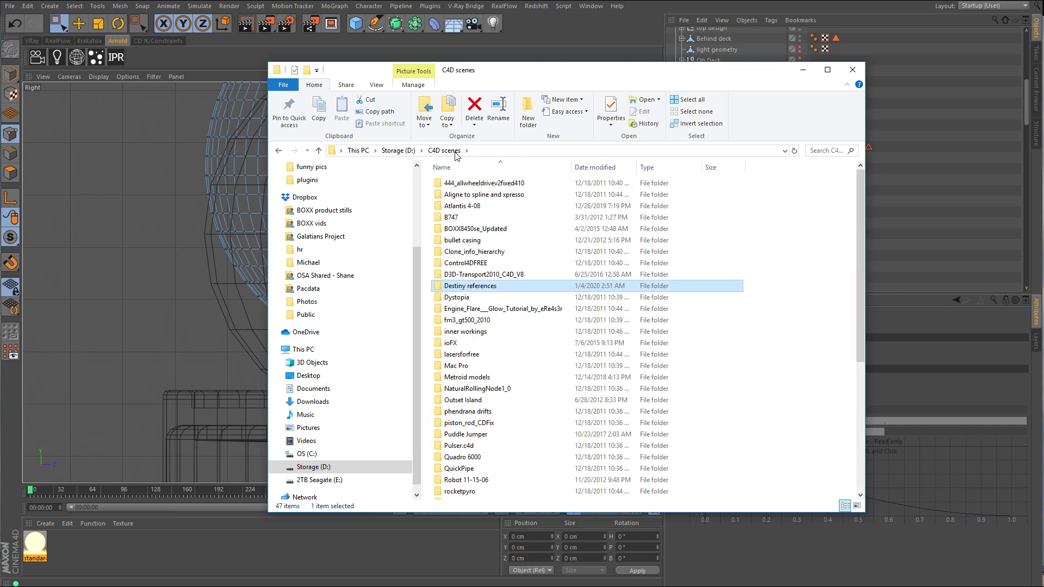
double_click(485, 206)
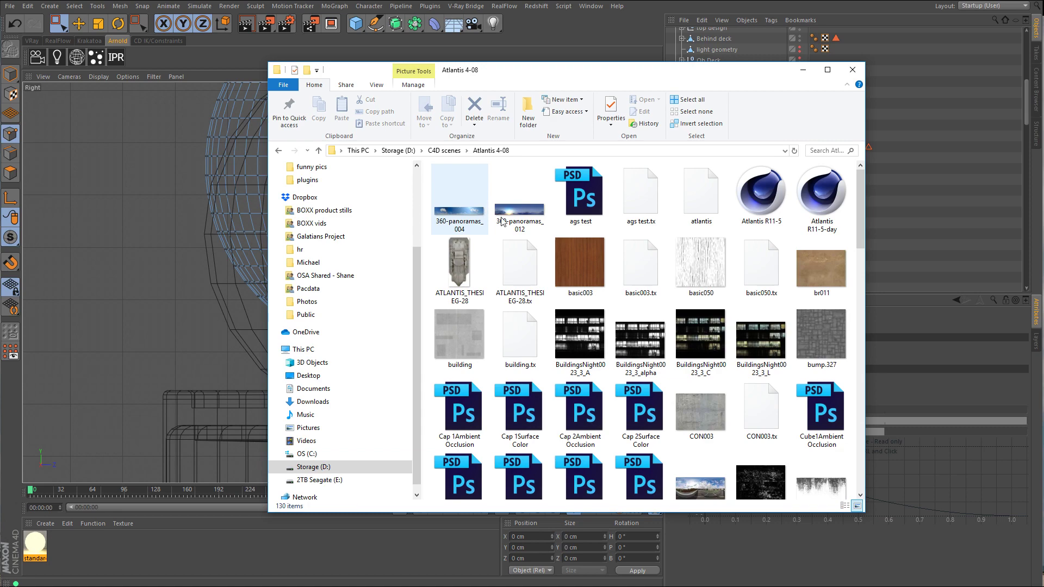
mouse_move(862, 239)
mouse_down()
mouse_move(861, 456)
mouse_move(864, 234)
mouse_up()
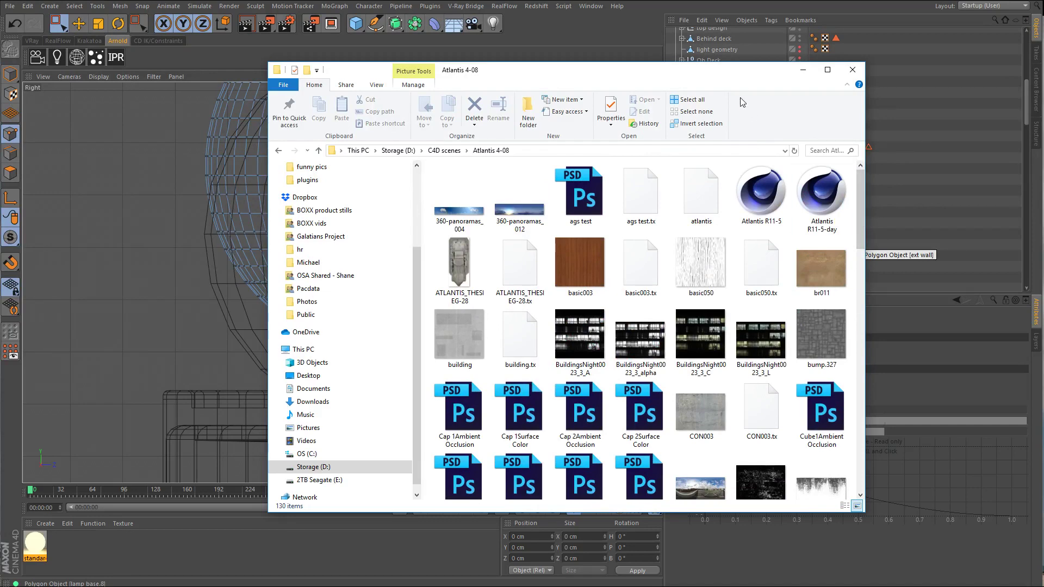
drag(744, 74, 867, 178)
click(885, 298)
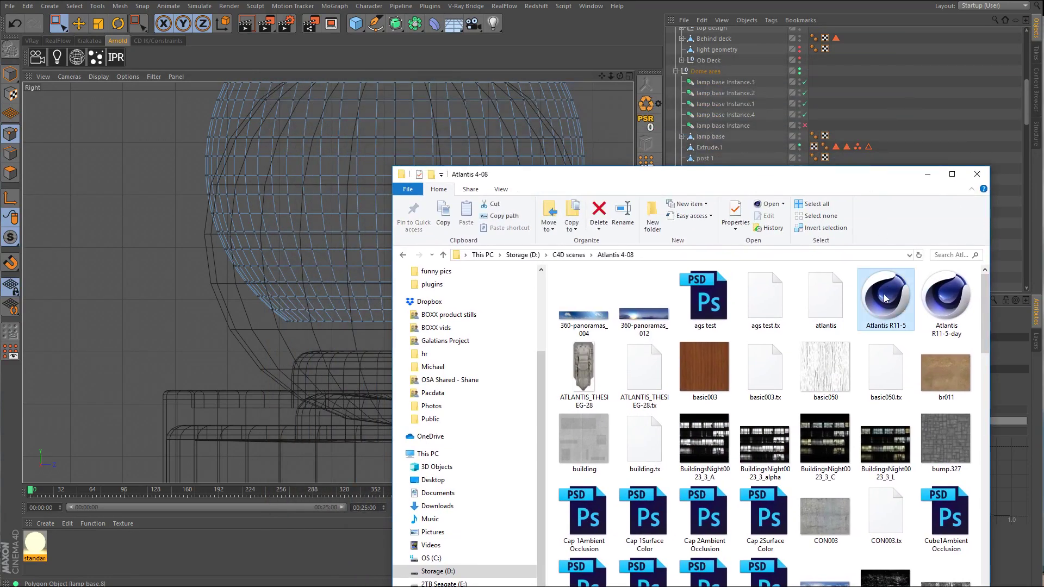
double_click(885, 298)
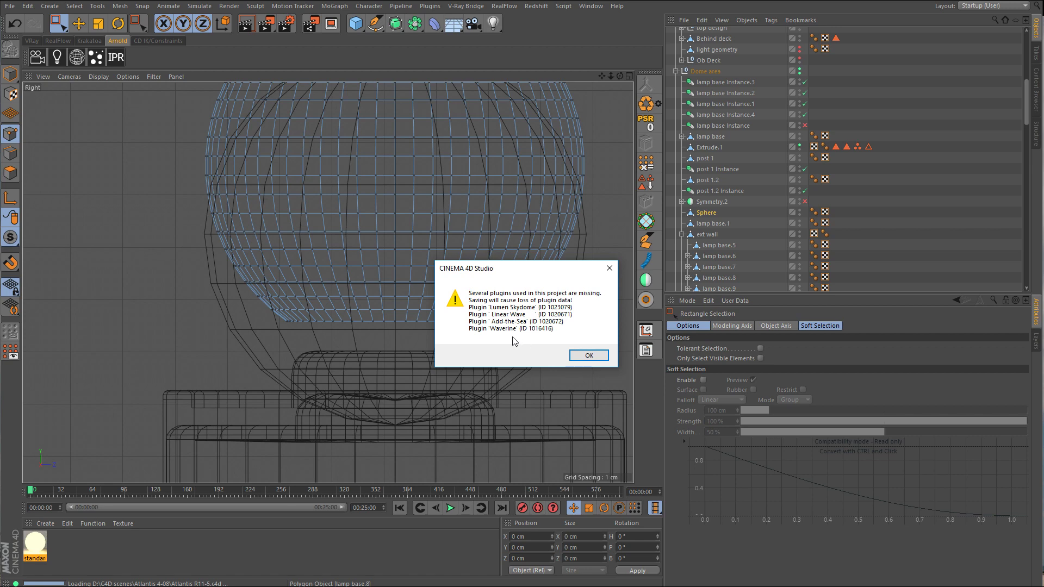
click(589, 356)
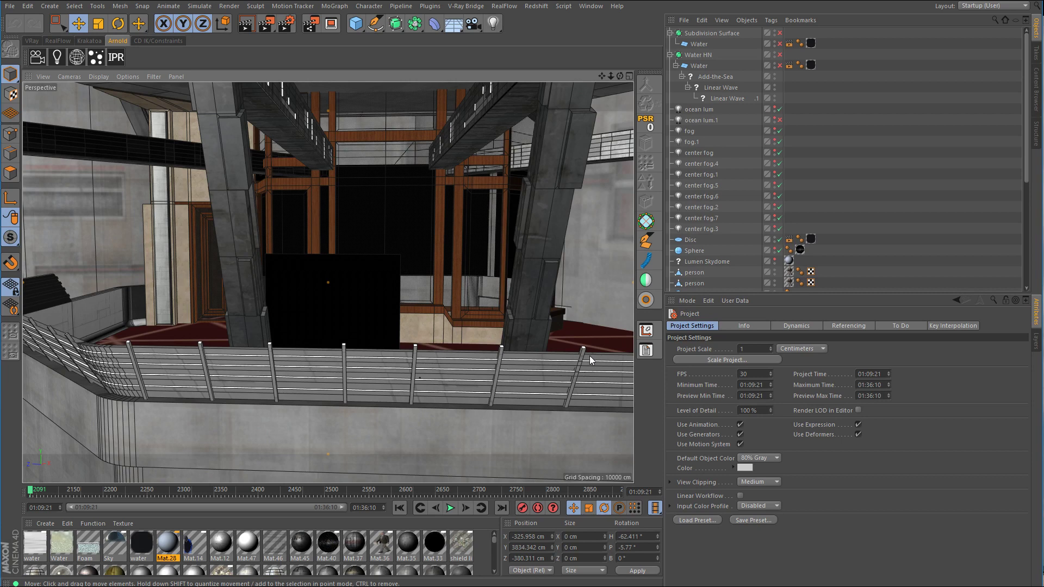
Step: Deselect everything in the Atlantis scene and examine its central tower from farther away
click(929, 184)
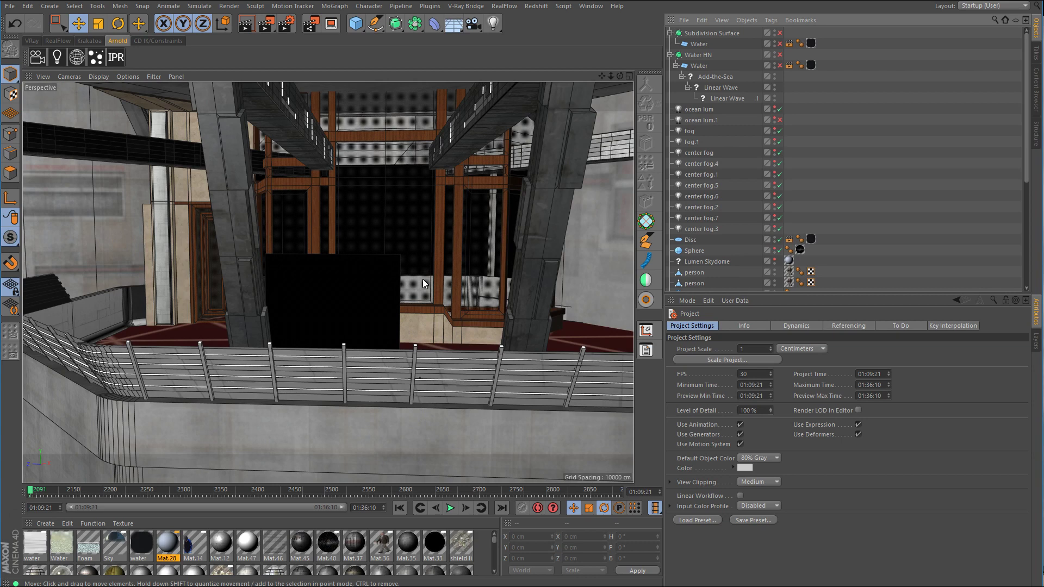
alt+right_drag(422, 279, 384, 295)
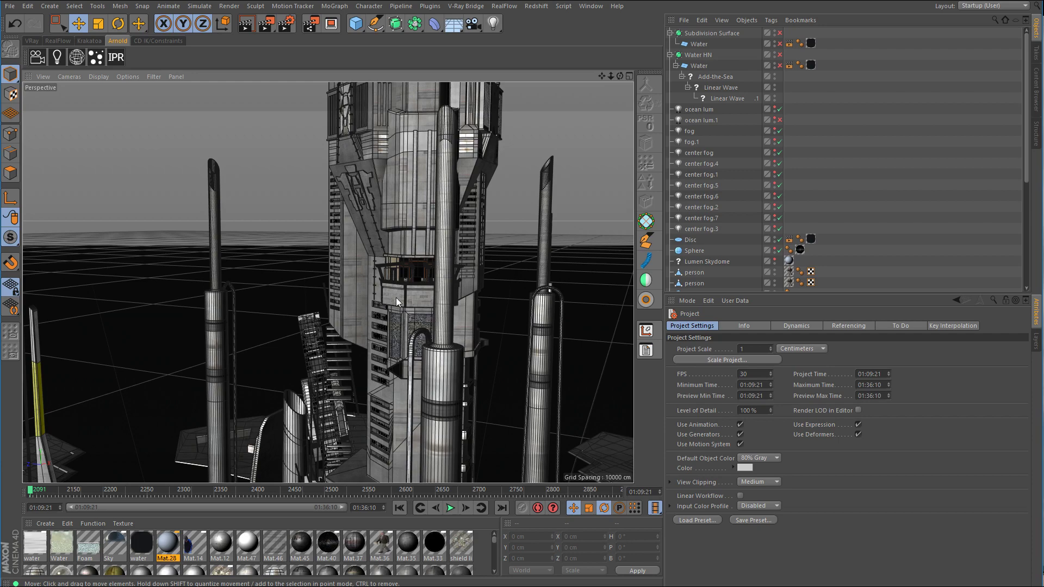
Step: Examine the whole city model around the balcony tower, and select Peir 1 and frame it for a closer look
click(396, 298)
alt+drag(364, 302, 496, 312)
alt+right_drag(496, 312, 292, 377)
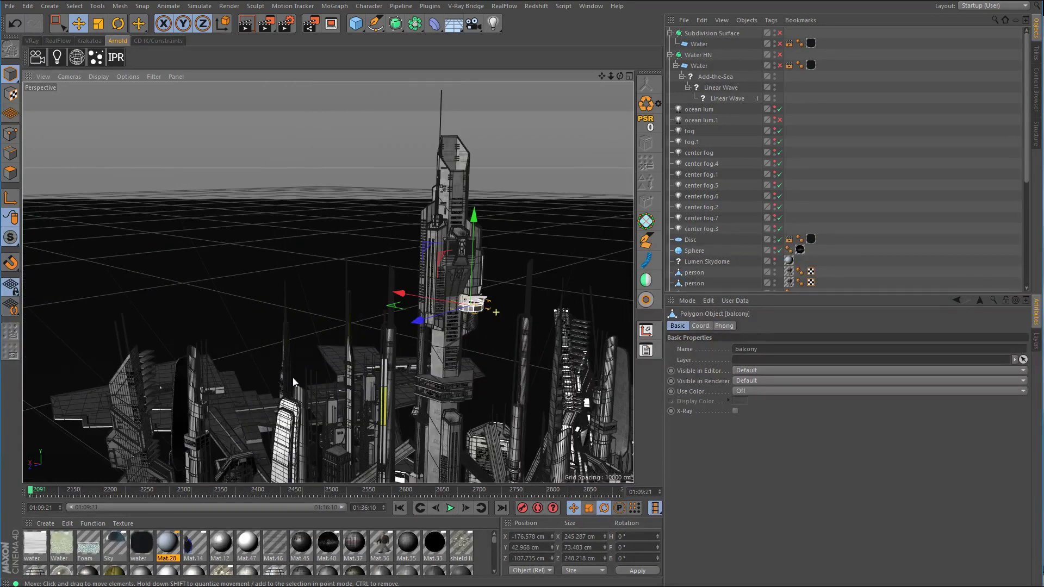
alt+right_drag(497, 397, 536, 413)
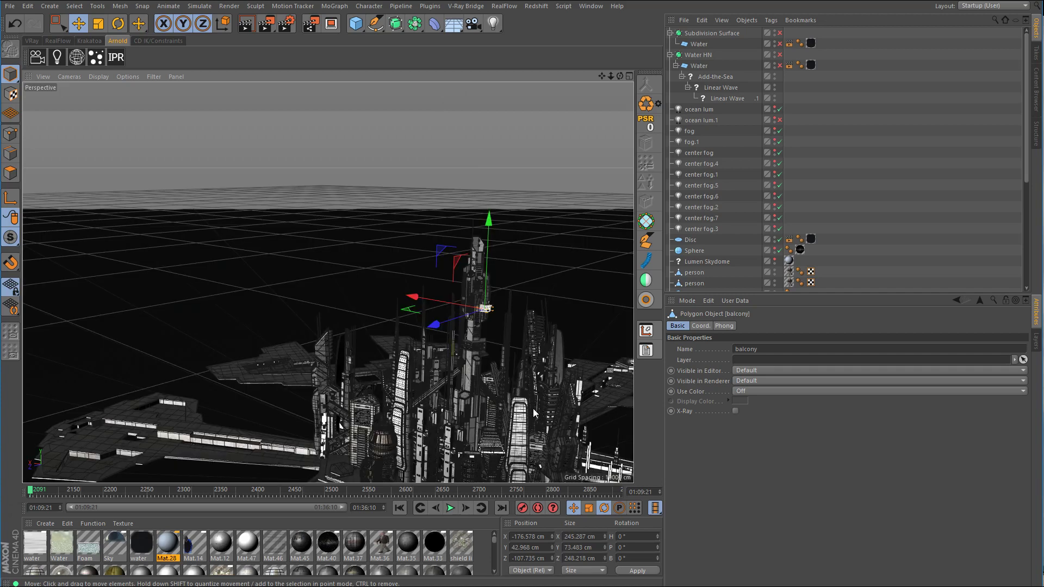
alt+middle_drag(506, 379, 404, 295)
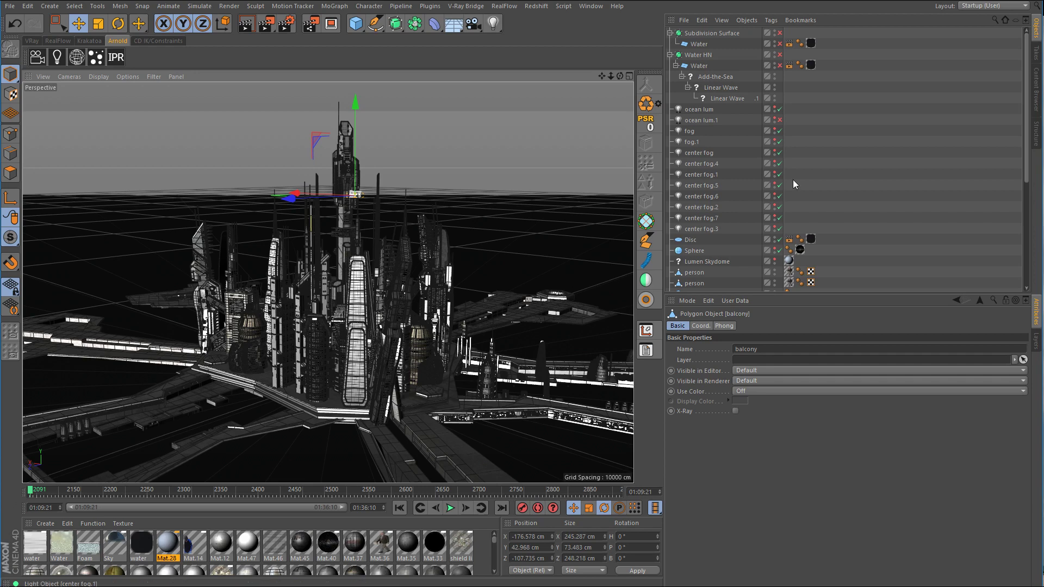
scroll(860, 185, down, 5)
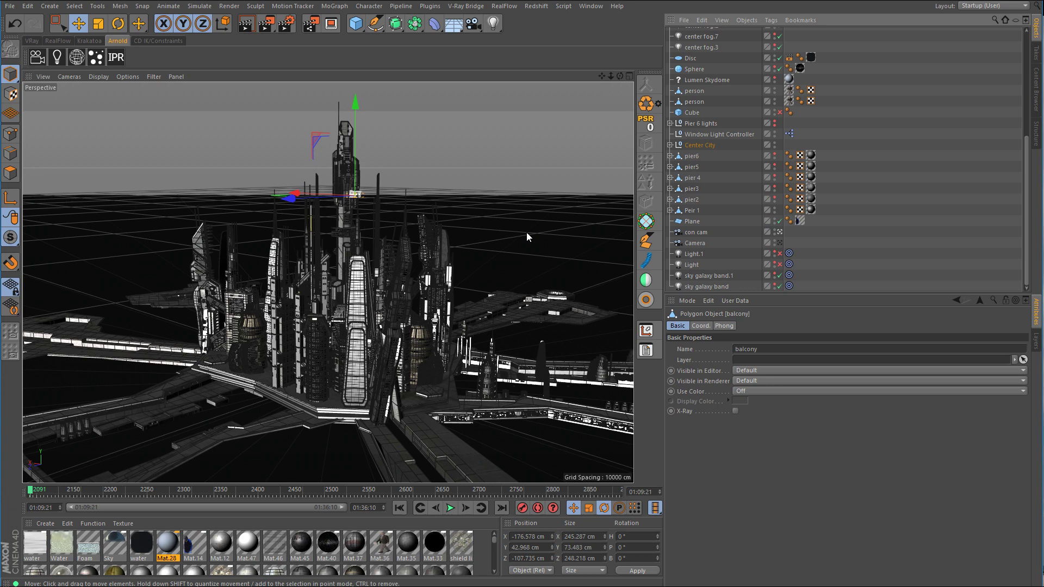
click(692, 210)
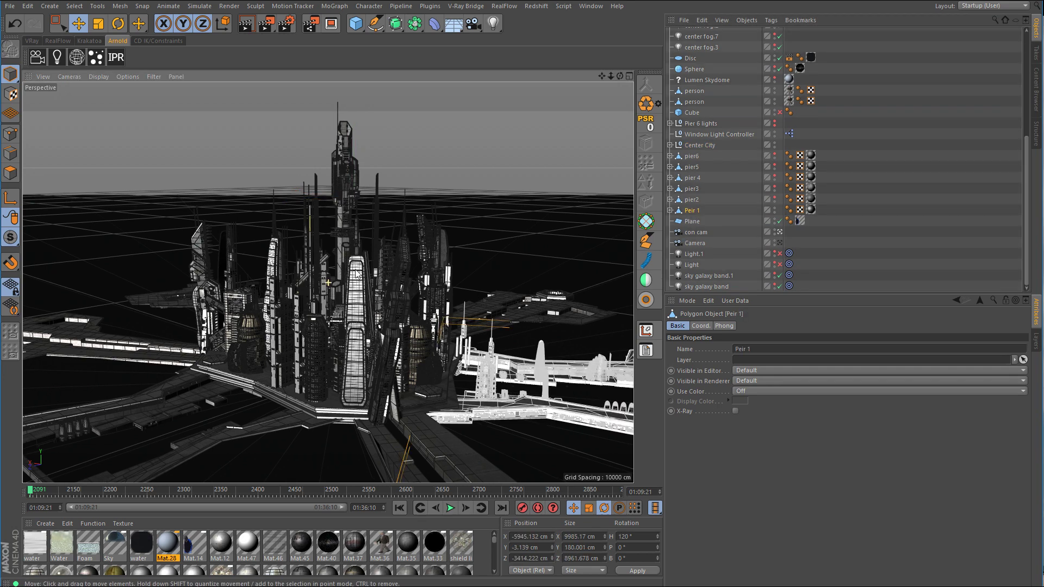
key(o)
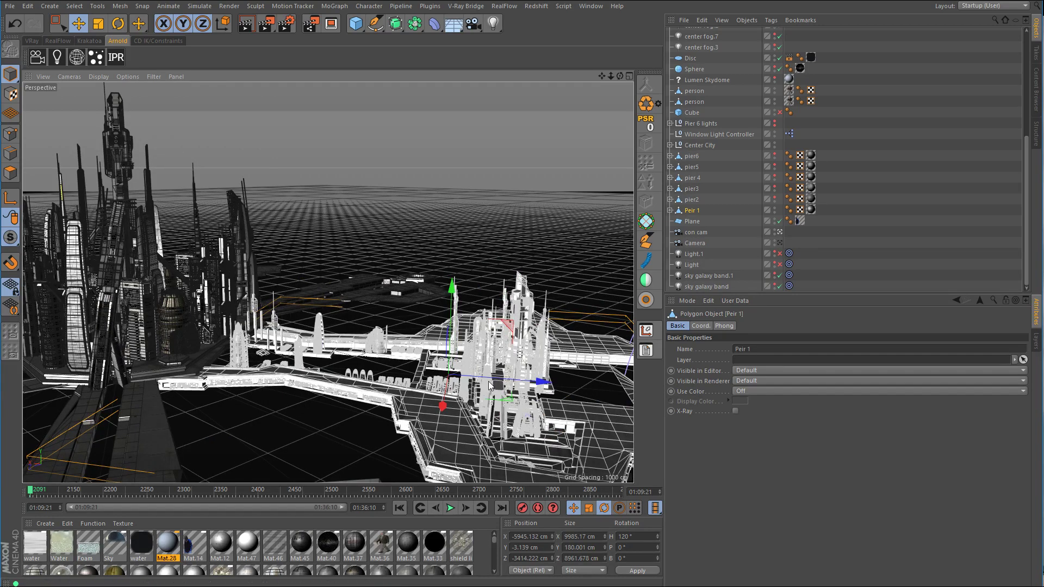
alt+drag(502, 390, 417, 392)
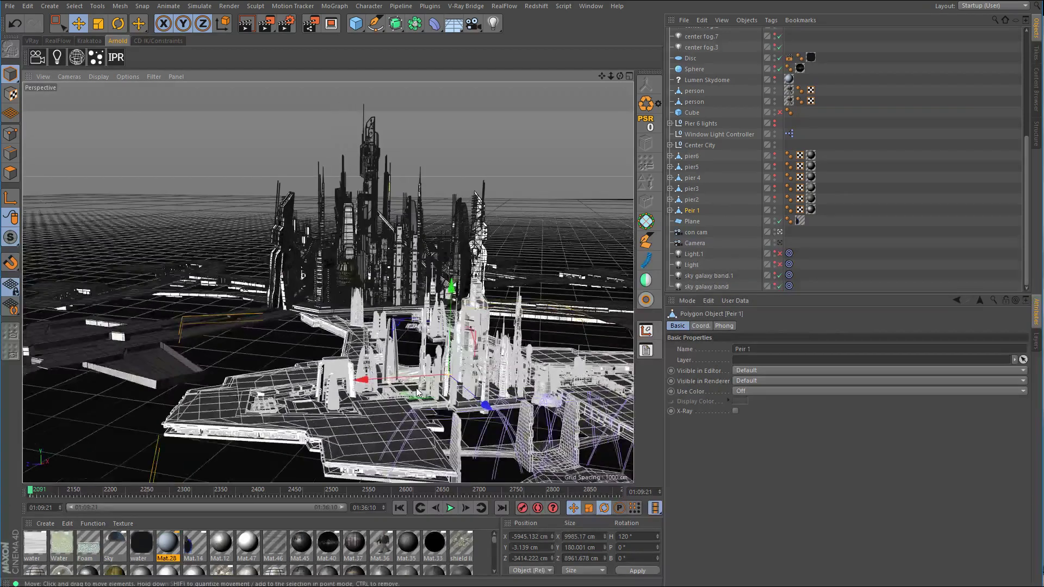
Step: Hide the Disc in the viewport and check the project information for the scene's geometry statistics
click(774, 56)
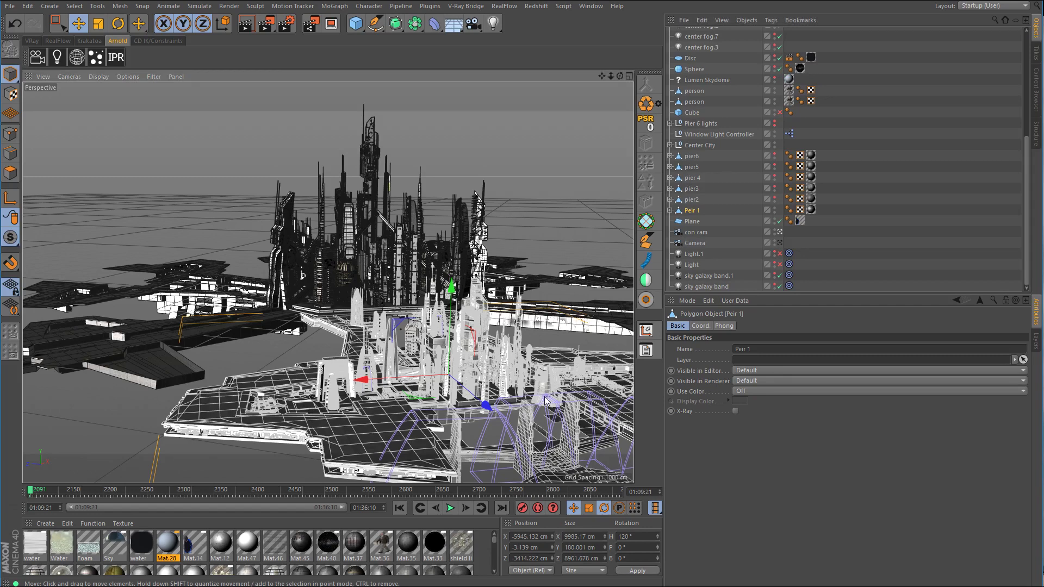
alt+drag(544, 400, 471, 356)
click(750, 21)
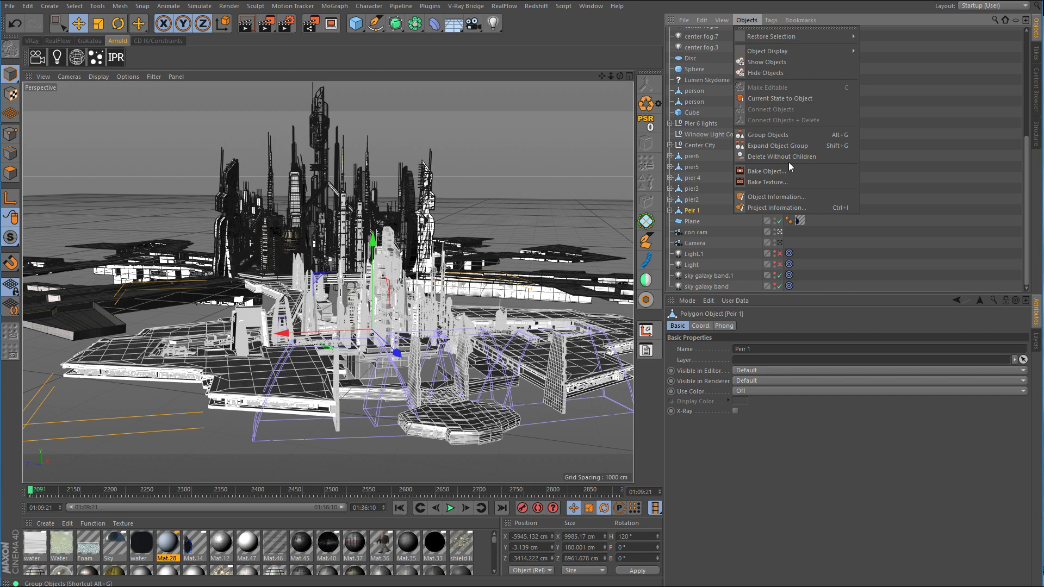
click(783, 208)
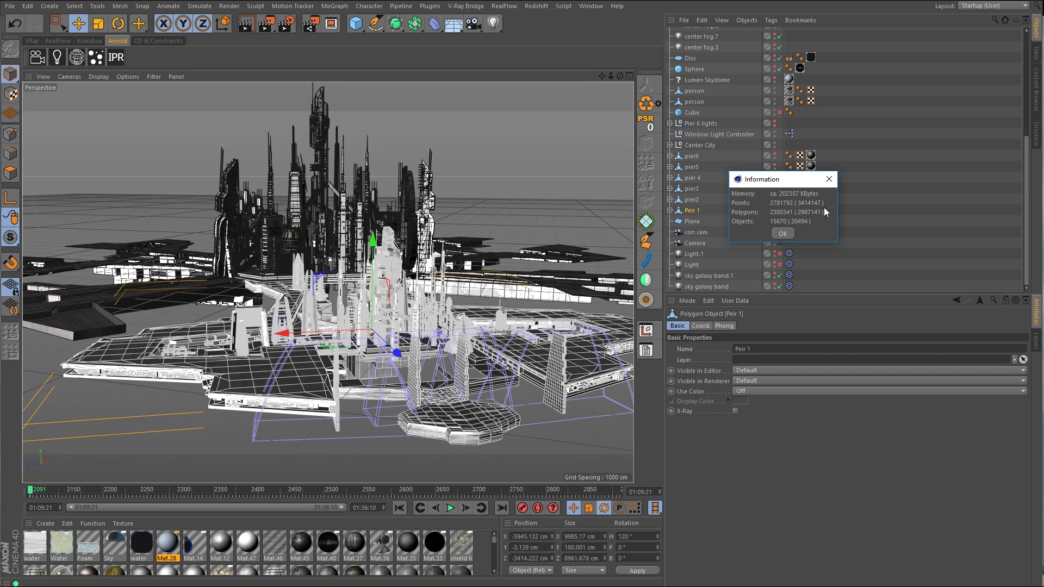
click(829, 180)
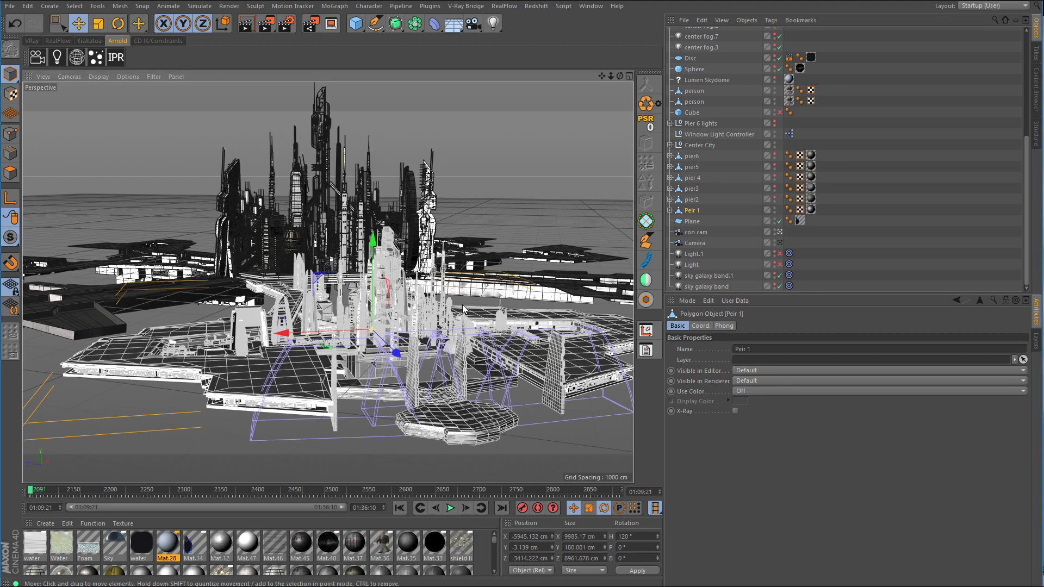
Step: Examine the towers and deck structures of Peir 1 up close and the central city from several angles
alt+drag(462, 304, 462, 305)
alt+drag(424, 345, 465, 341)
alt+right_drag(465, 341, 652, 336)
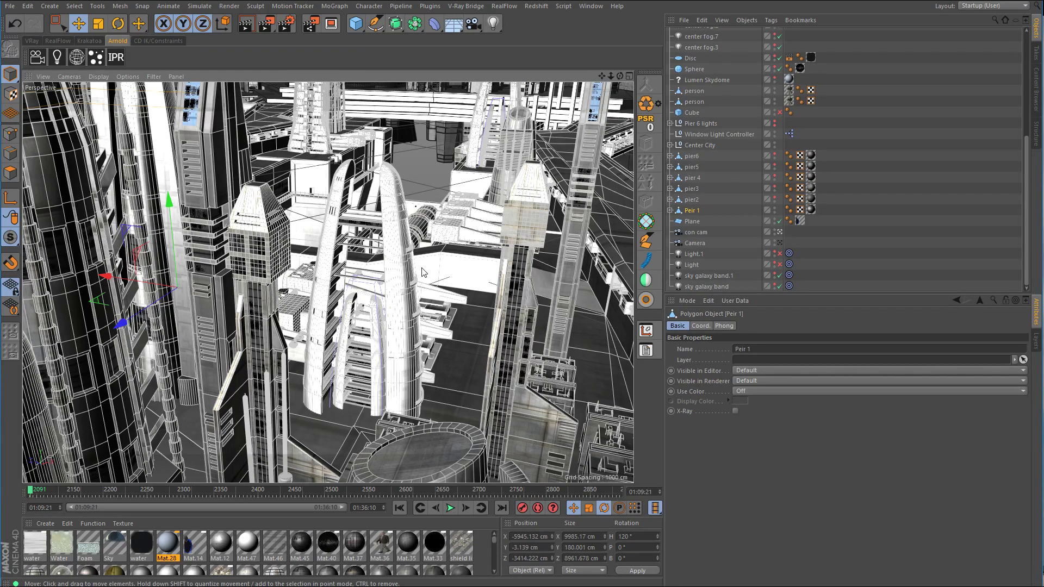
alt+drag(413, 278, 360, 294)
alt+drag(290, 297, 453, 270)
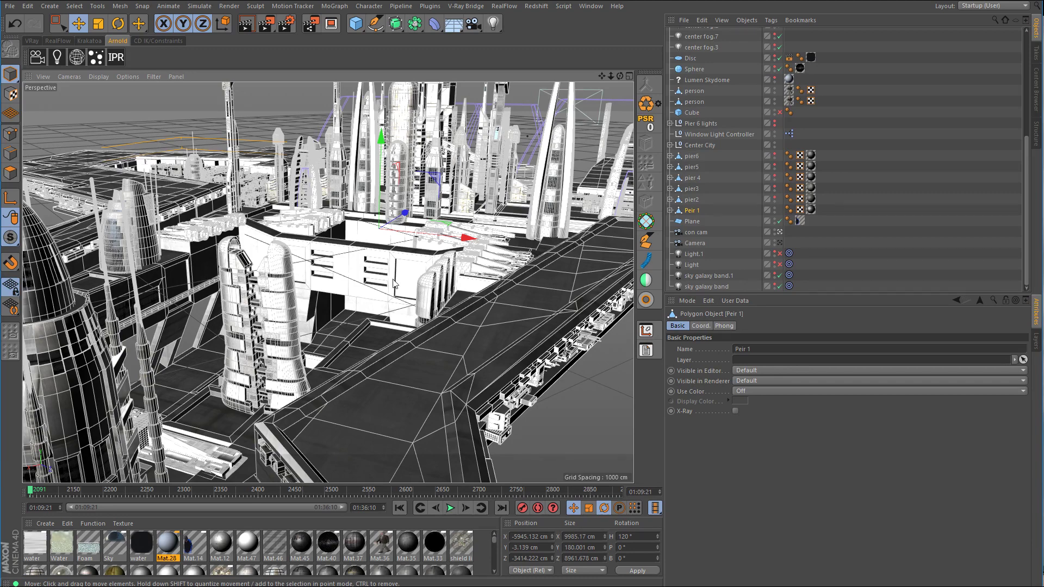
alt+drag(444, 276, 308, 328)
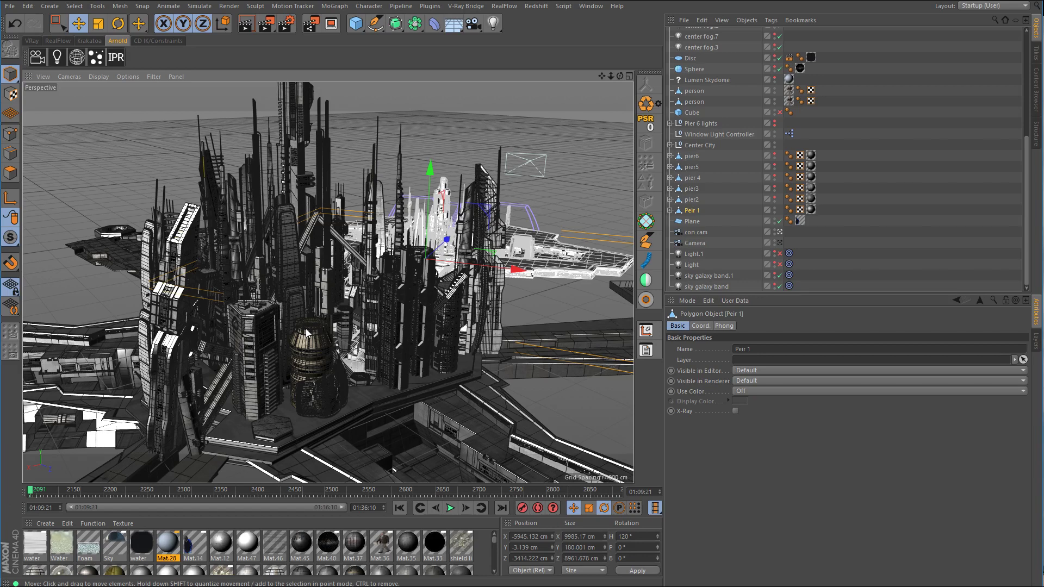
Step: Close the Atlantis R11-5.c4d project without saving its changes and return to the other open scene
click(10, 6)
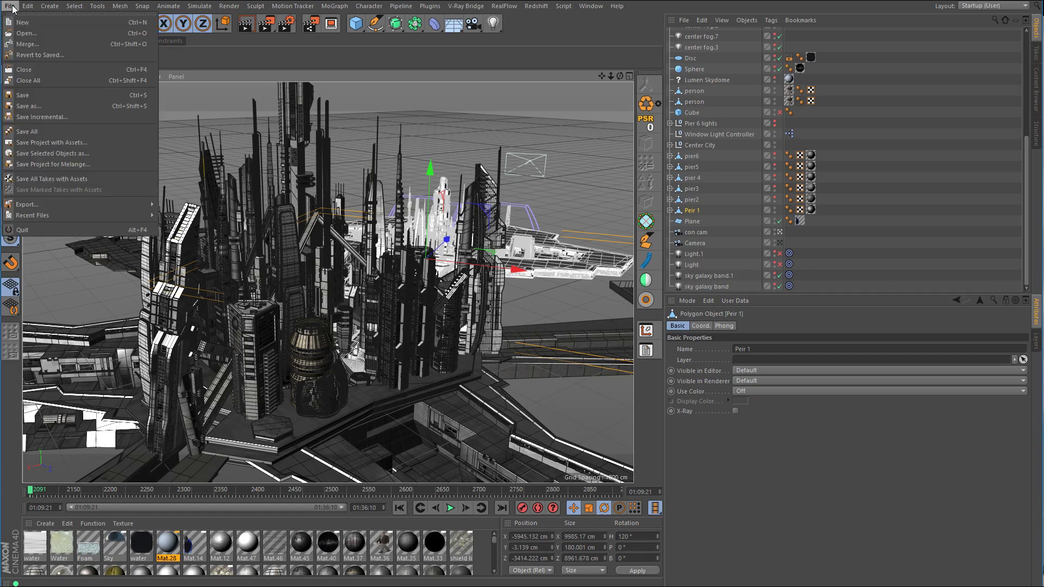
click(35, 68)
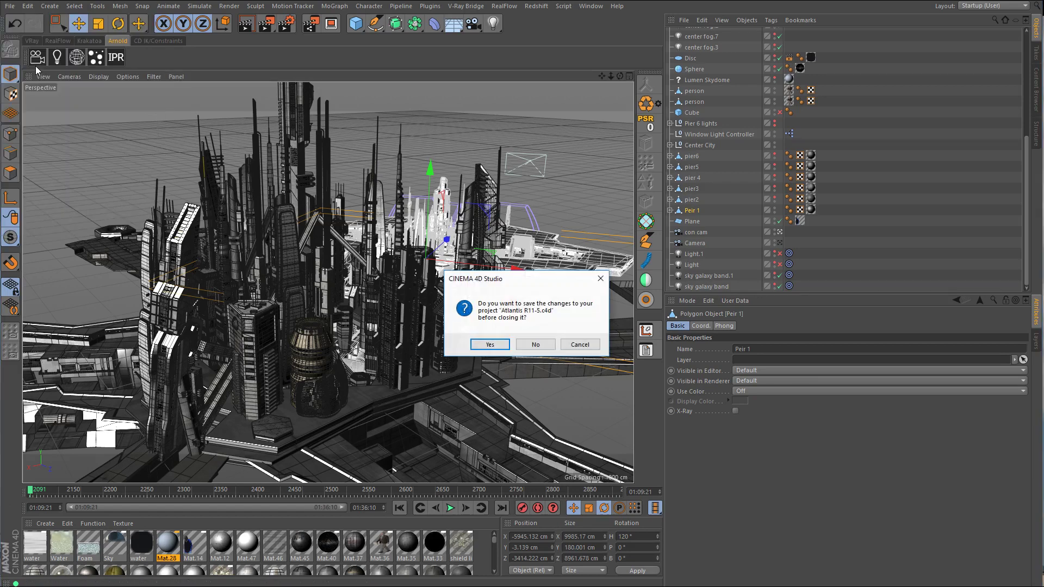
click(535, 344)
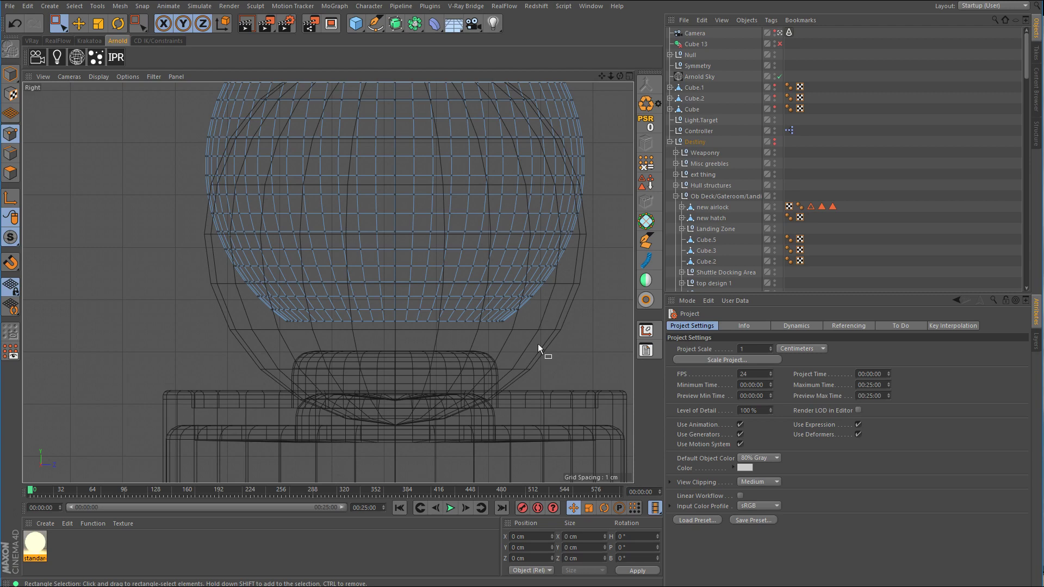
Step: Hide lamp base.1 and the ext wall group in the viewport so the selected Sphere can be edited from below
middle_click(553, 322)
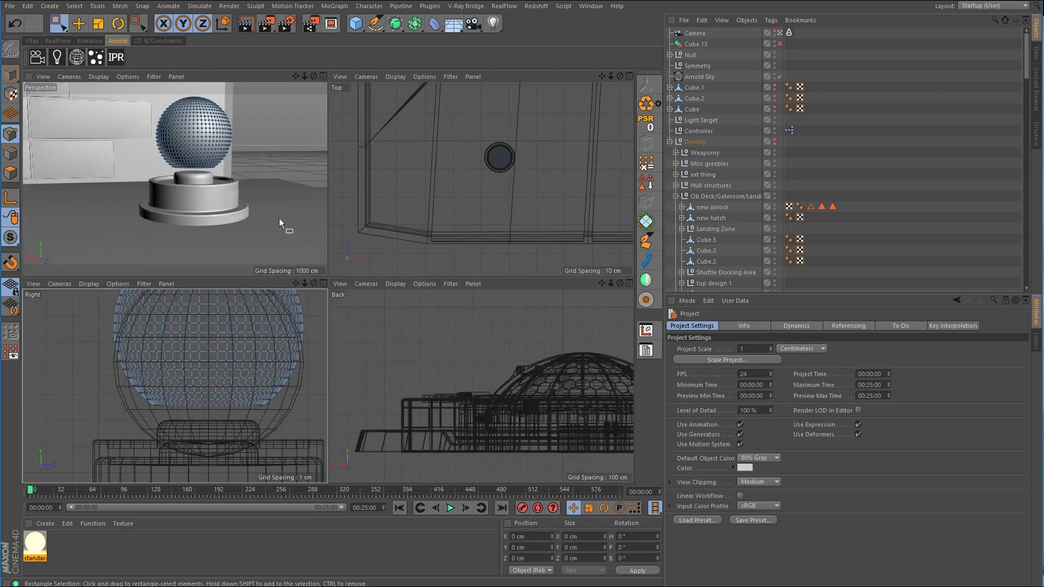
middle_click(271, 217)
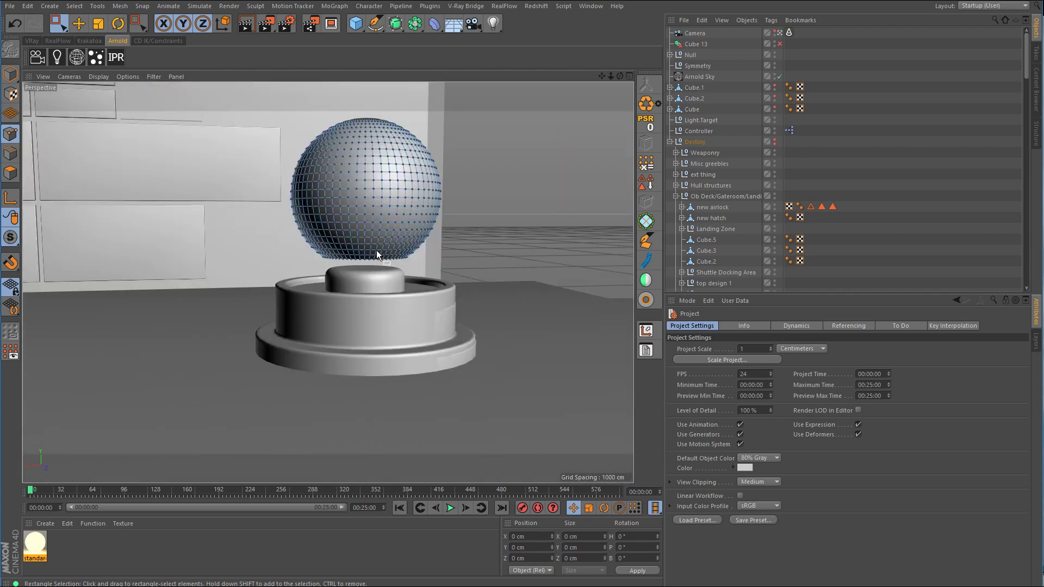
scroll(402, 258, up, 5)
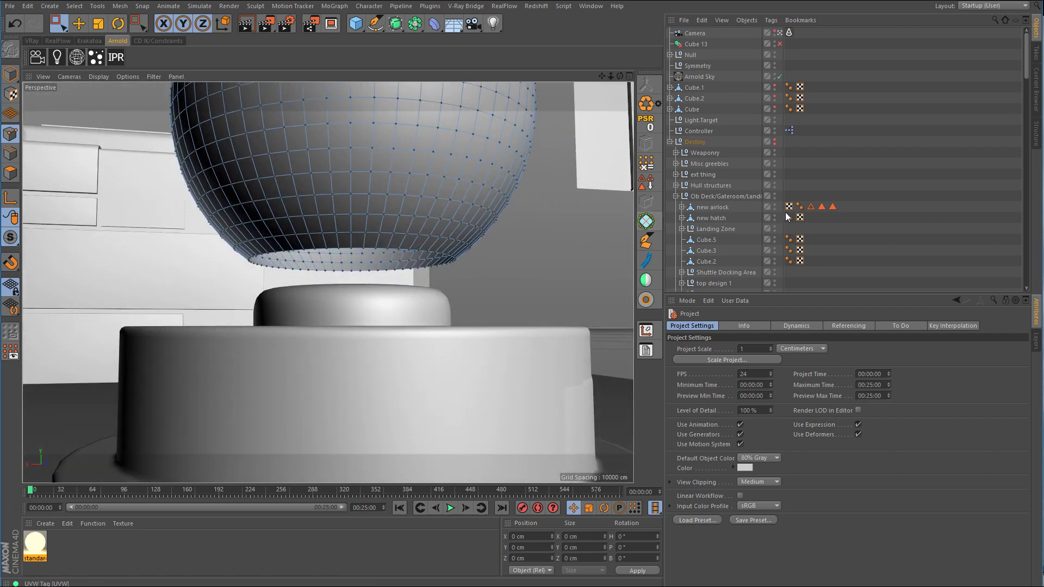
scroll(748, 117, down, 10)
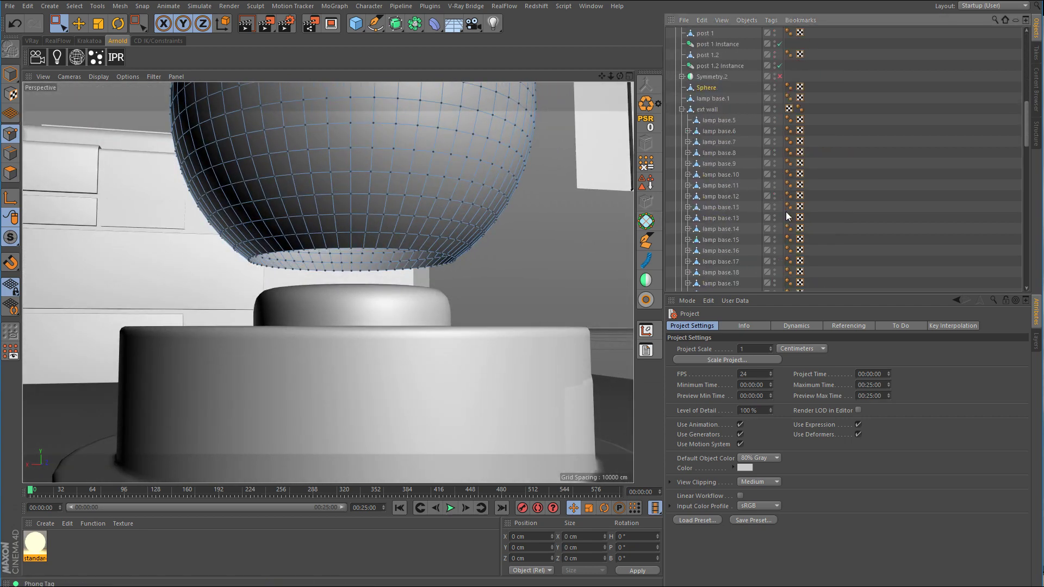
click(774, 95)
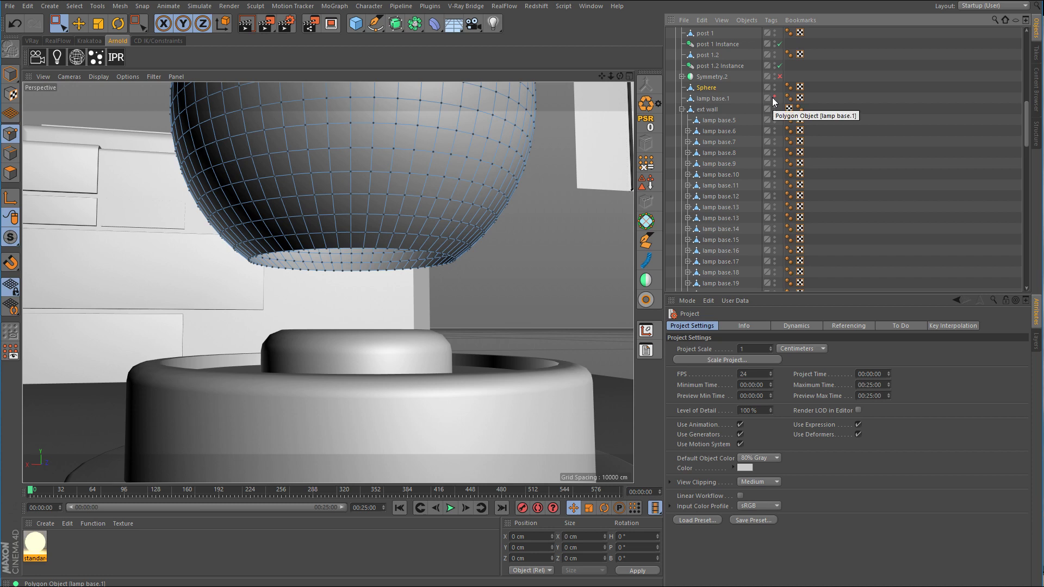
click(712, 88)
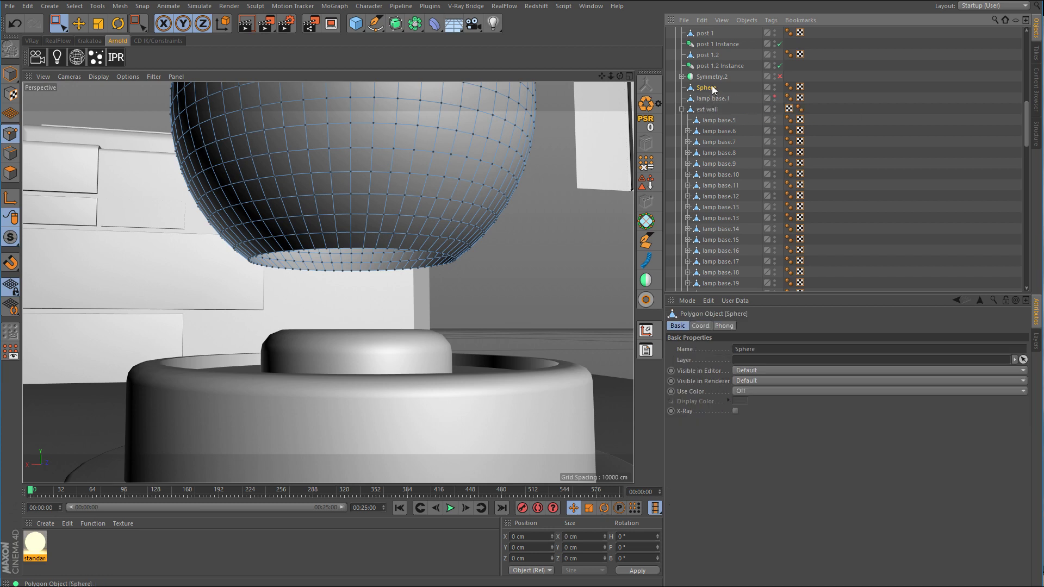
click(775, 107)
Step: Close the open polygon hole at the bottom of the lamp's Sphere
right_click(526, 242)
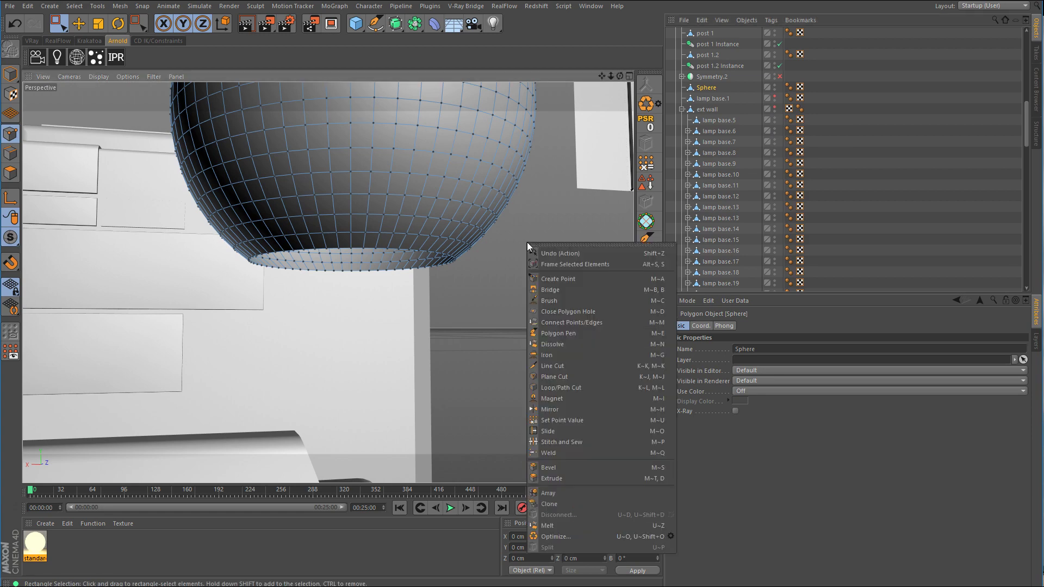
click(551, 312)
alt+drag(531, 324, 519, 283)
click(467, 223)
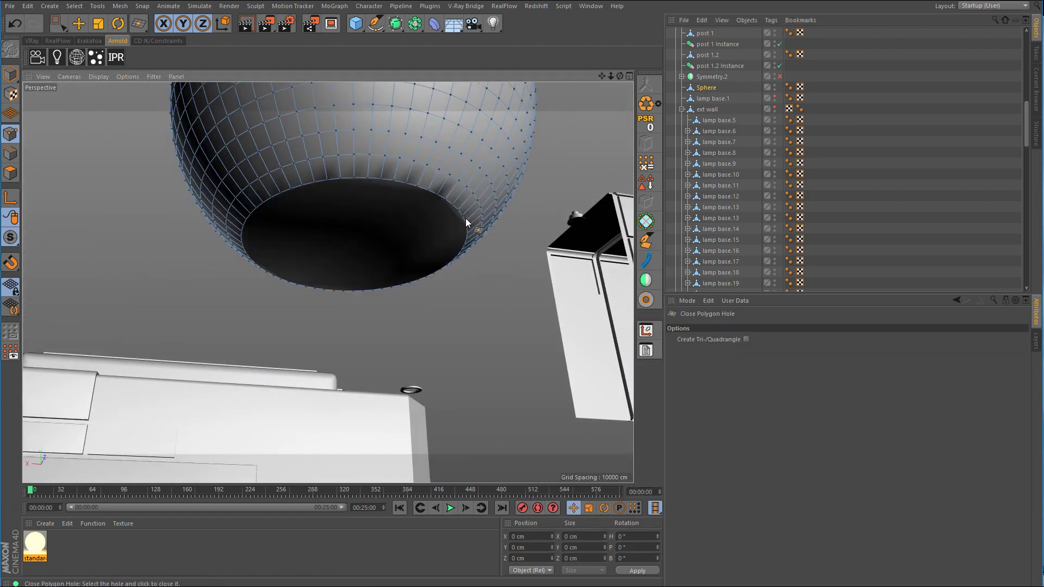
Step: Loop-select the edge around the Sphere's bottom cap and apply a SolidChamfer with subdivision 1 and 0.25 cm offset
click(10, 152)
key(u)
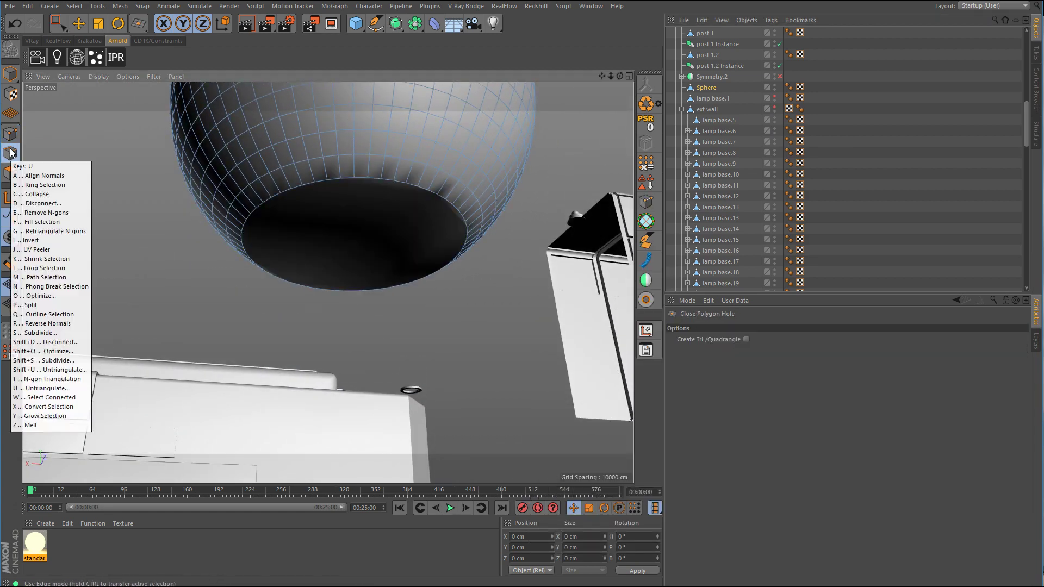
key(l)
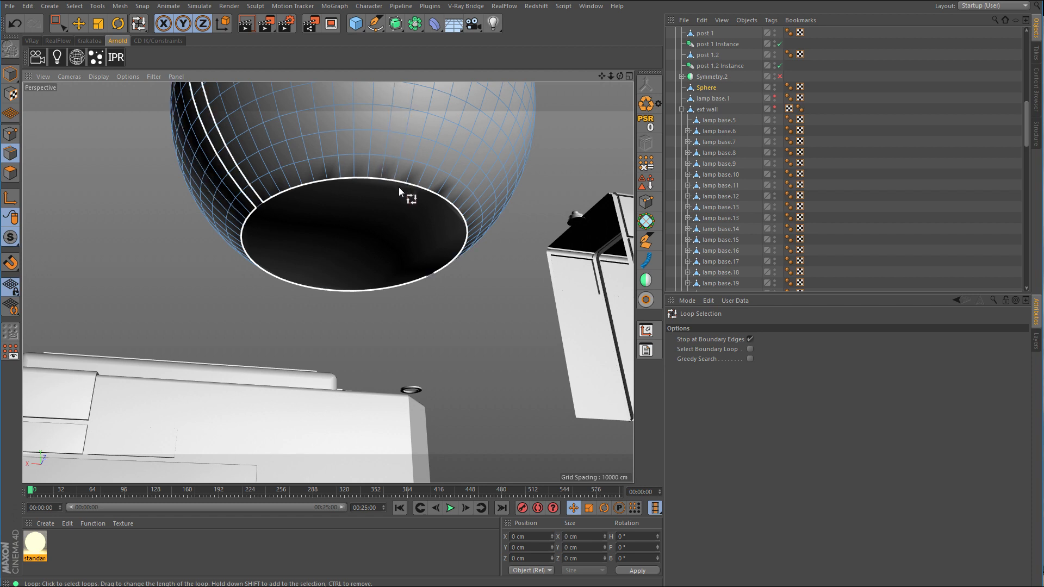
click(468, 230)
right_click(508, 297)
click(556, 506)
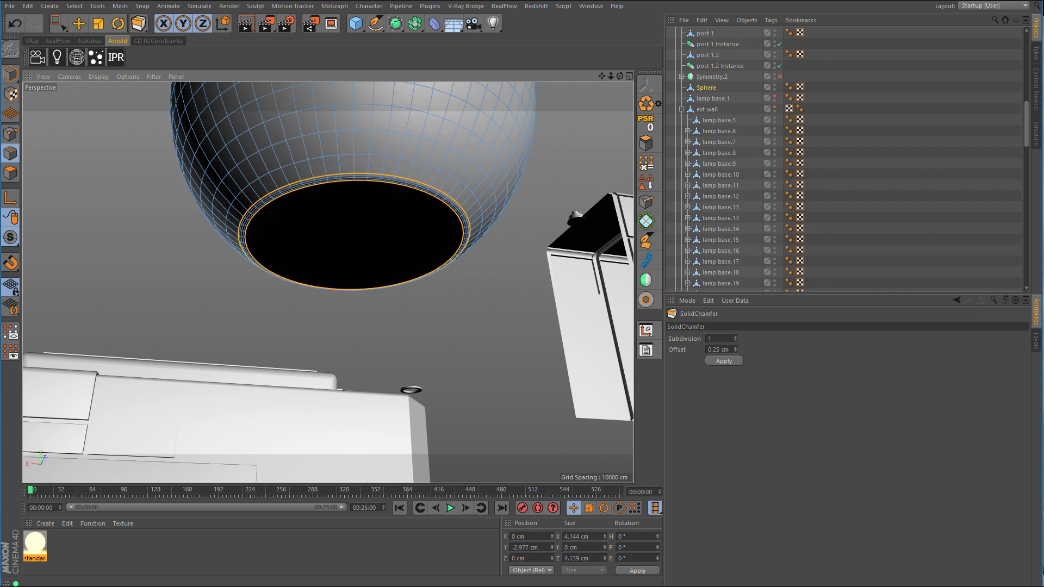
Step: Show lamp base.1 again and lower the whole Sphere about 0.5 cm onto the lamp base
click(10, 73)
click(78, 24)
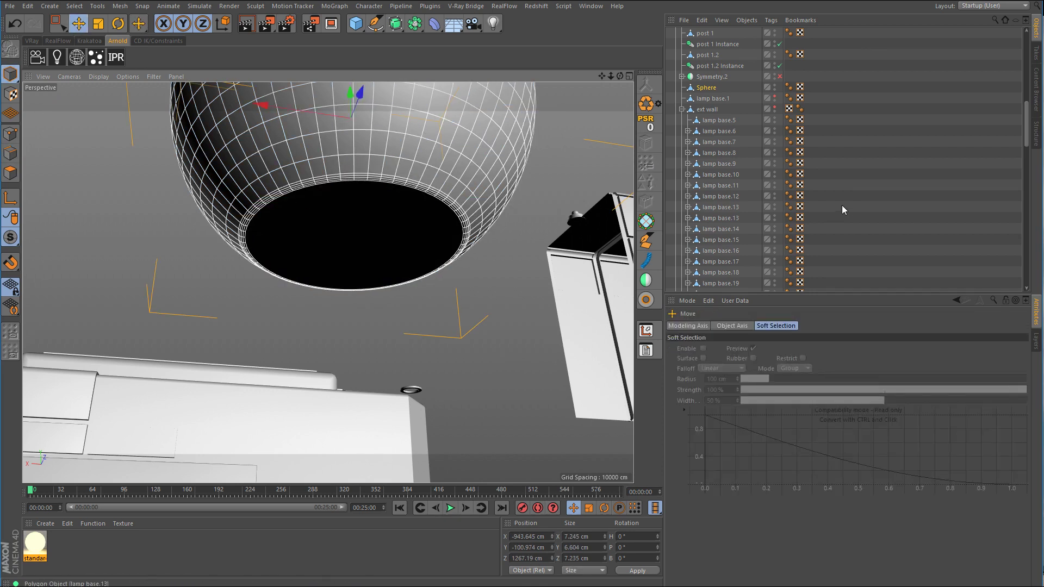
click(775, 96)
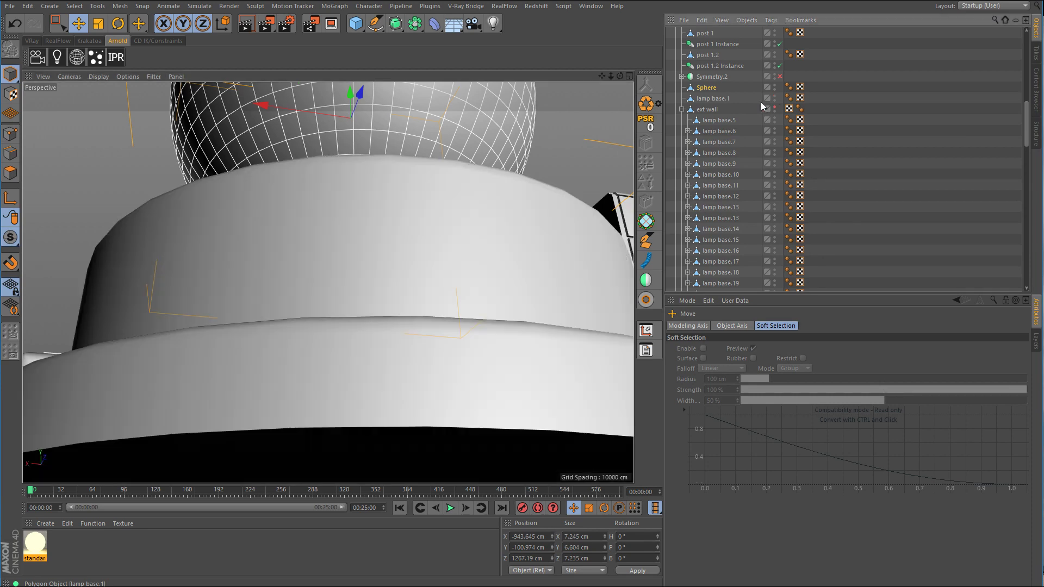
alt+drag(468, 132, 319, 125)
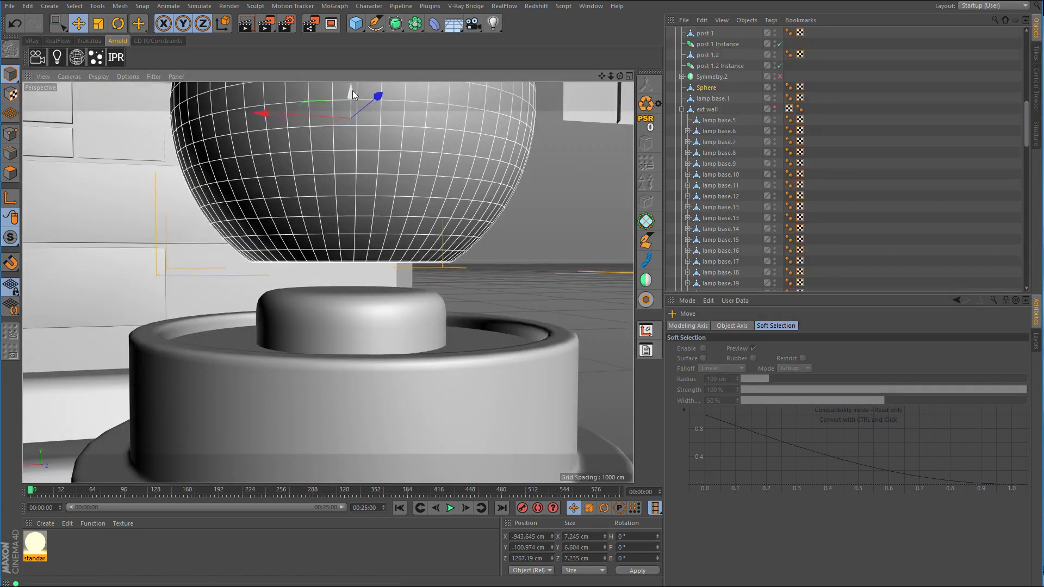
drag(353, 90, 350, 116)
alt+drag(410, 191, 406, 182)
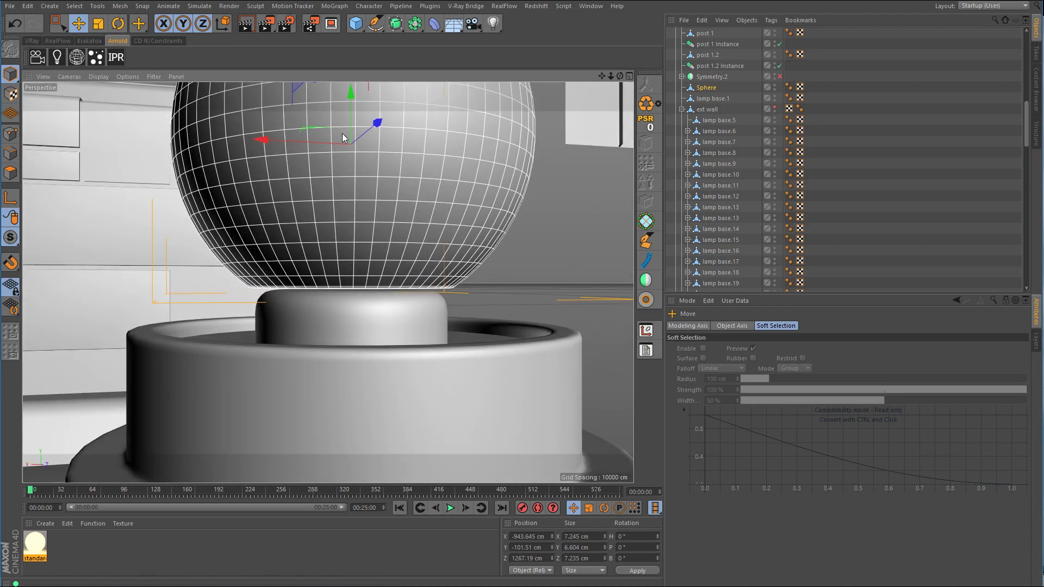
Step: Add an Arnold Mesh Light tag to the Sphere with a warm colour (H 42°, S 41%, V 100%) and intensity 0.3
right_click(710, 87)
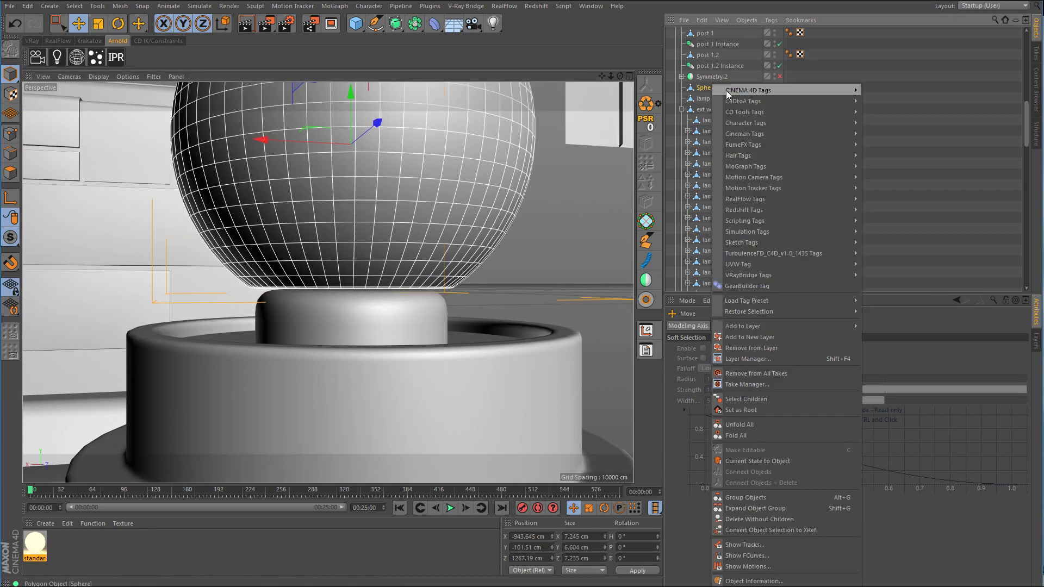
mouse_move(739, 100)
click(909, 112)
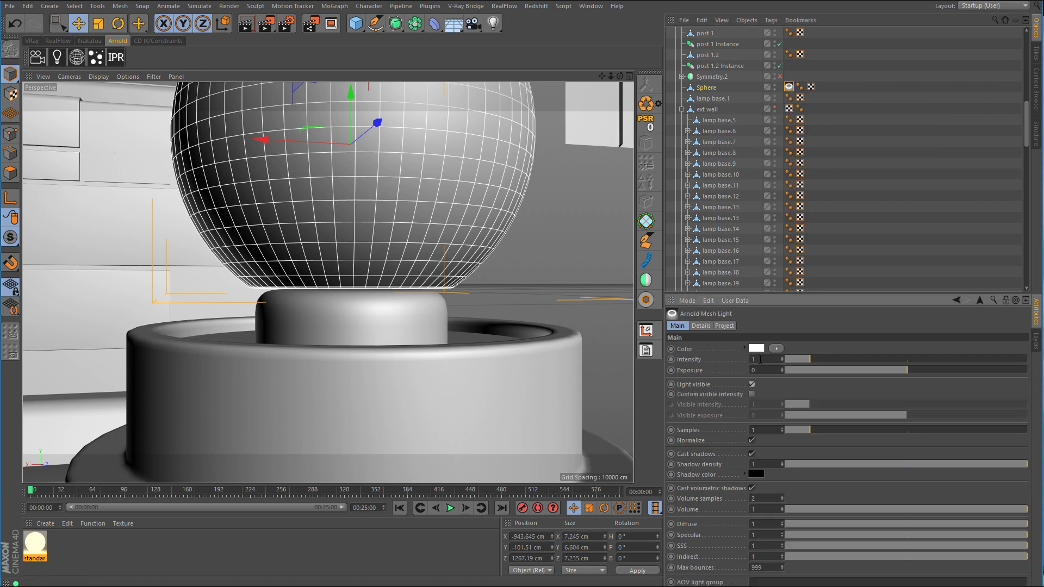
click(756, 349)
drag(739, 351, 770, 361)
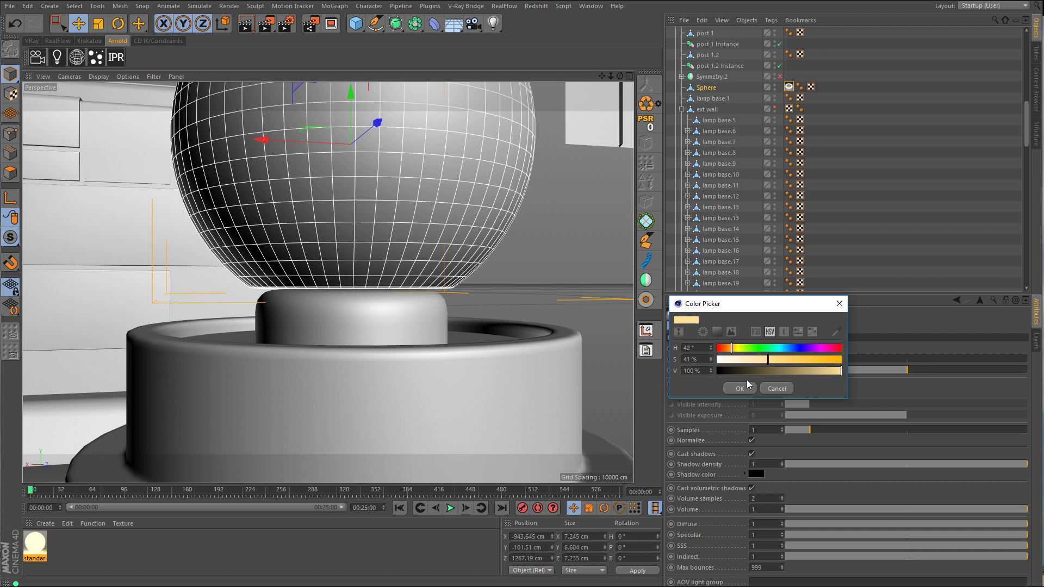
click(739, 388)
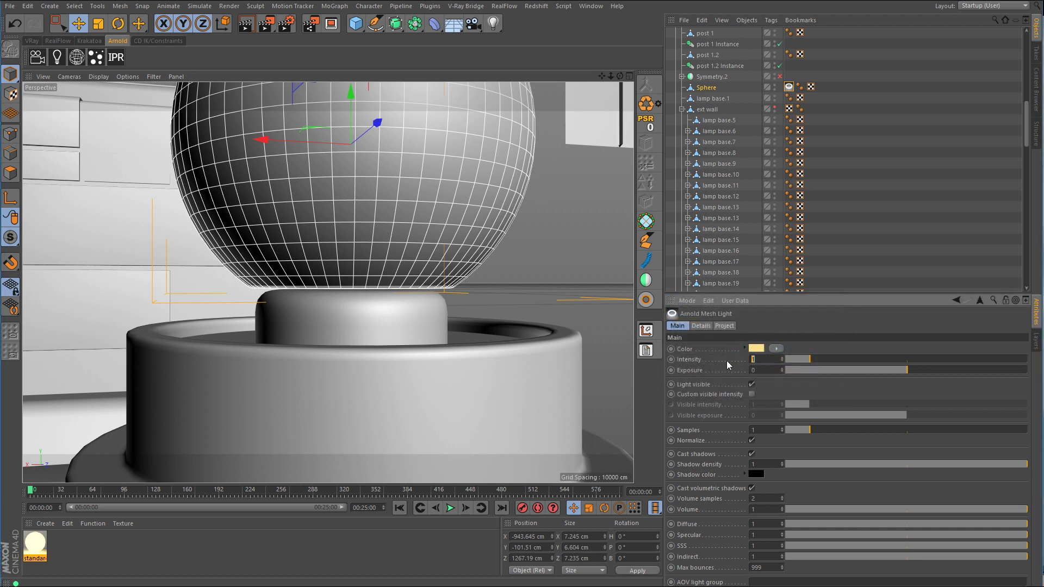
text(0.3)
key(Return)
Step: Show the ext wall group in the viewport again
alt+right_drag(464, 330, 410, 123)
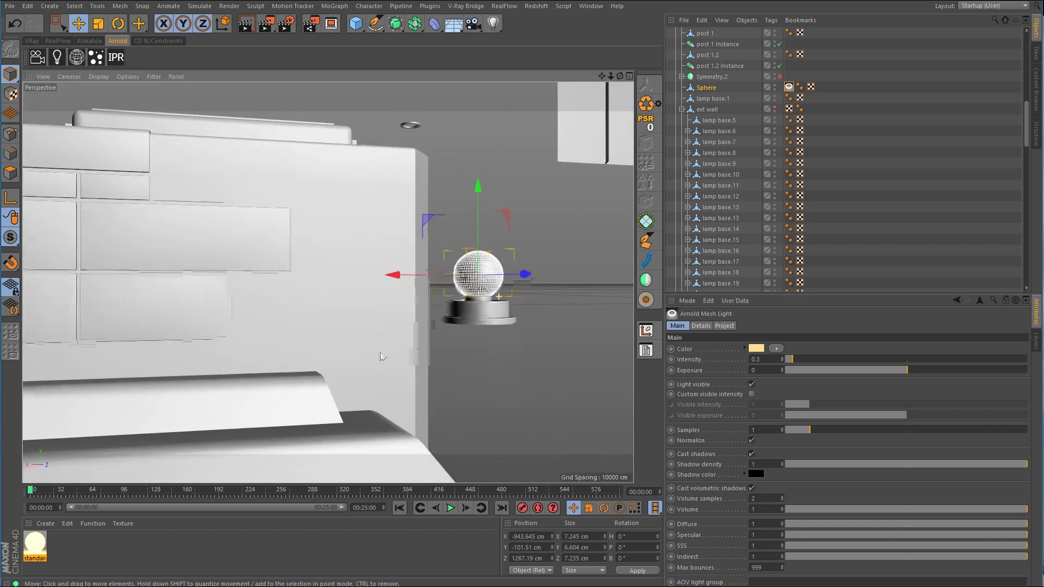
alt+drag(410, 124, 552, 297)
click(774, 107)
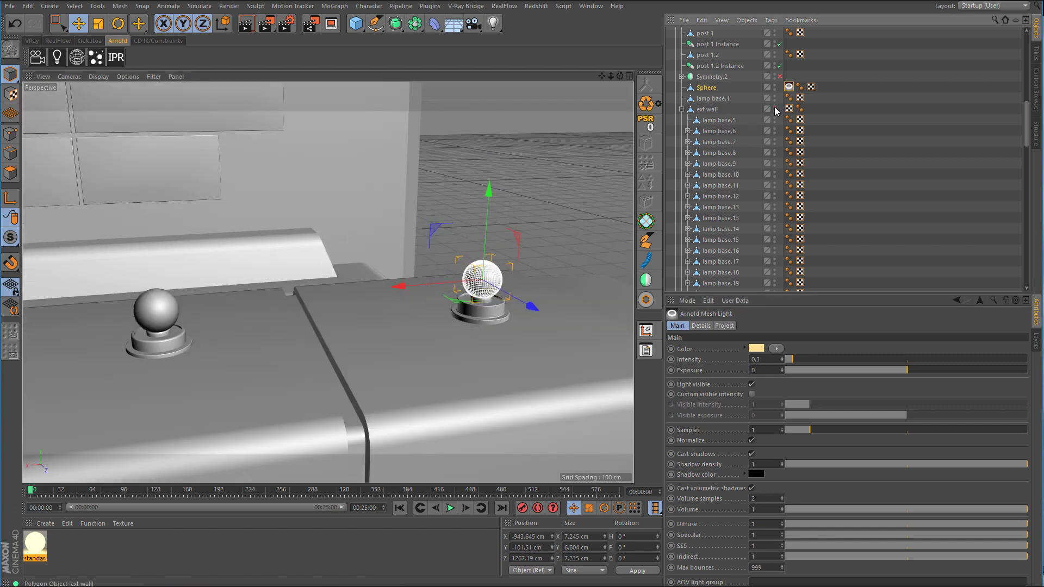
Step: Start an Arnold IPR preview of the lamp on the wall and place its window beside the light settings
alt+drag(515, 250, 445, 261)
alt+right_drag(445, 261, 398, 295)
alt+middle_drag(518, 268, 464, 281)
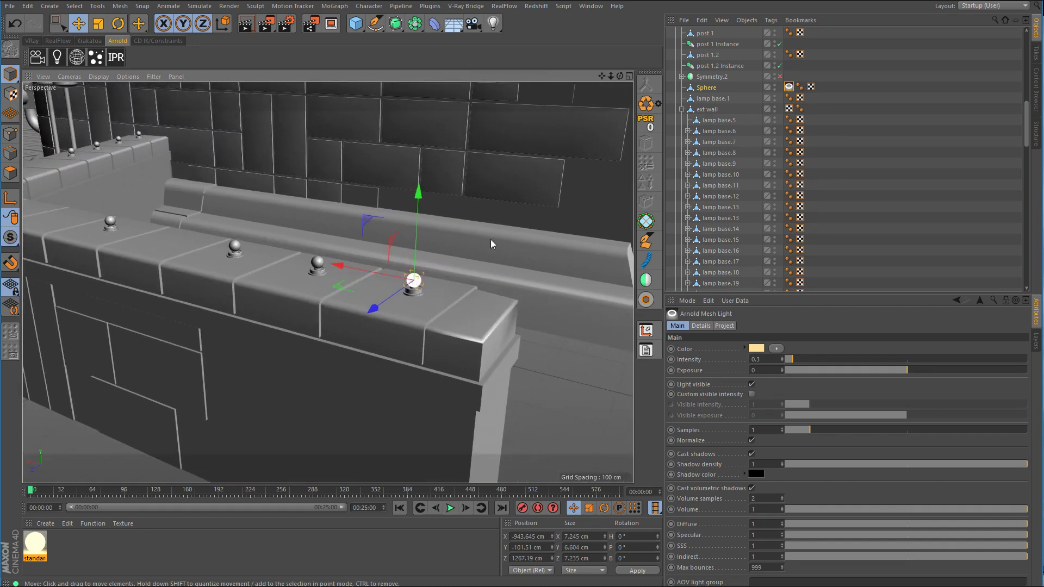
click(116, 56)
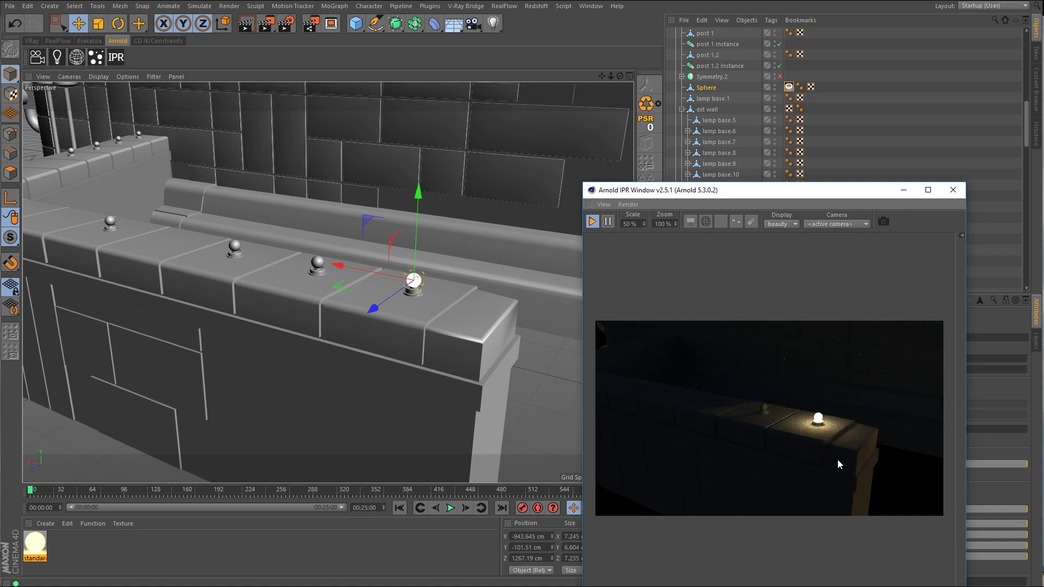
drag(804, 197, 242, 119)
drag(403, 538, 390, 382)
Step: Try a mesh light intensity of 0.2, then reduce it to 0.1
click(768, 359)
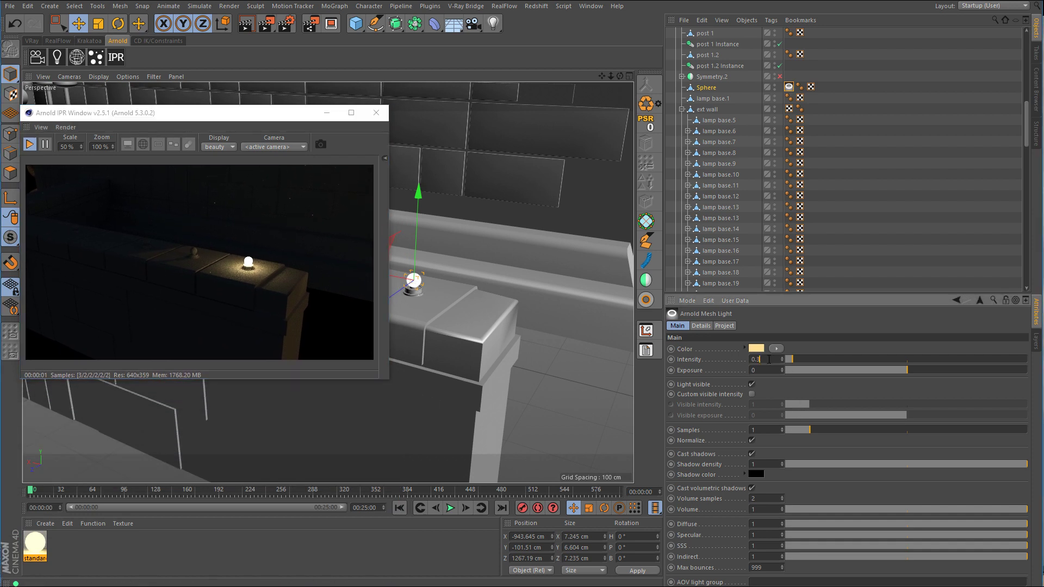
text(2)
key(Return)
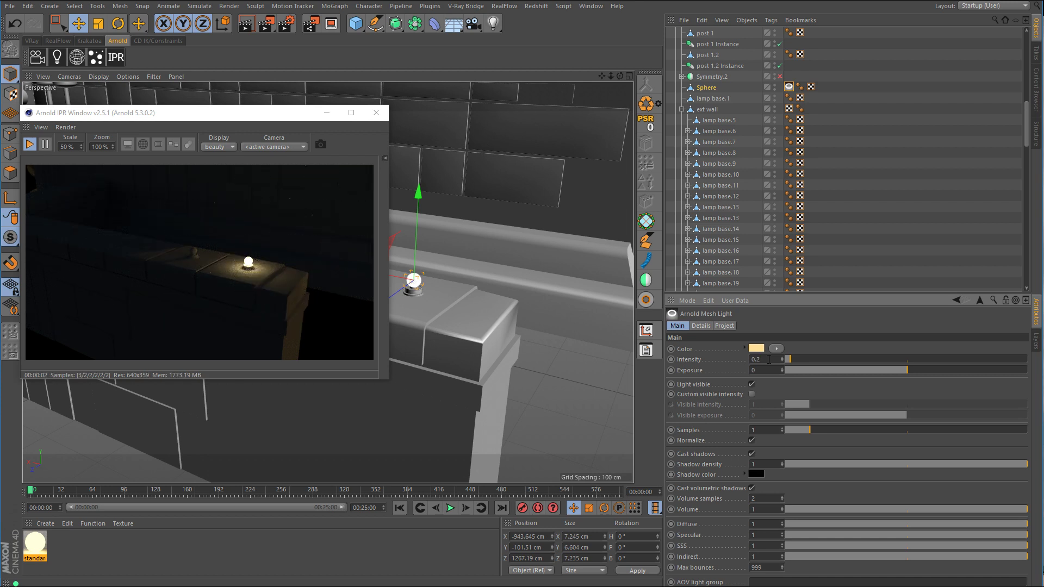
text(0.1)
key(Return)
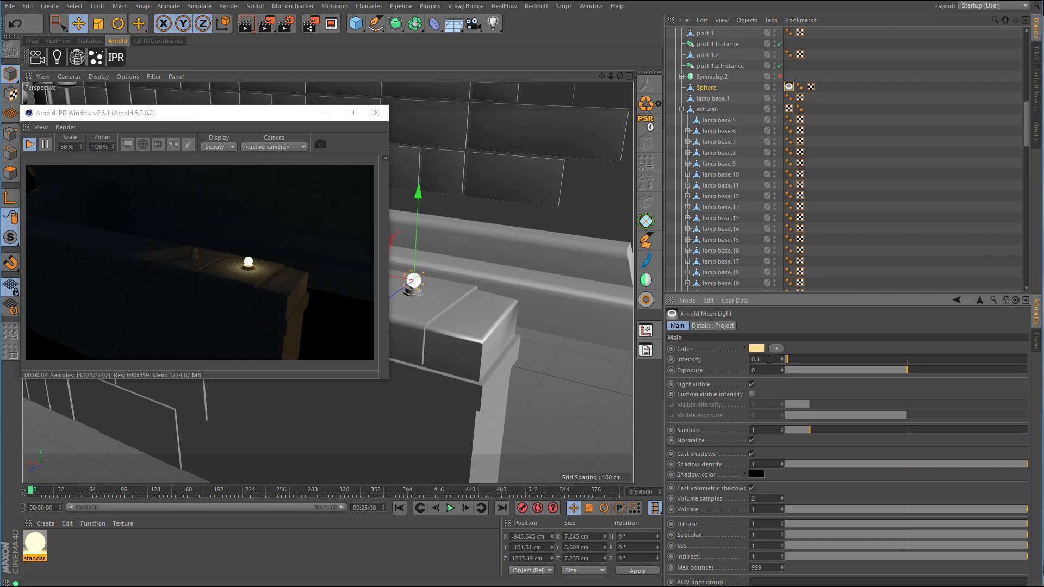
Step: Examine the lamp's glow up close in the Arnold IPR preview and close the preview
drag(205, 118, 733, 166)
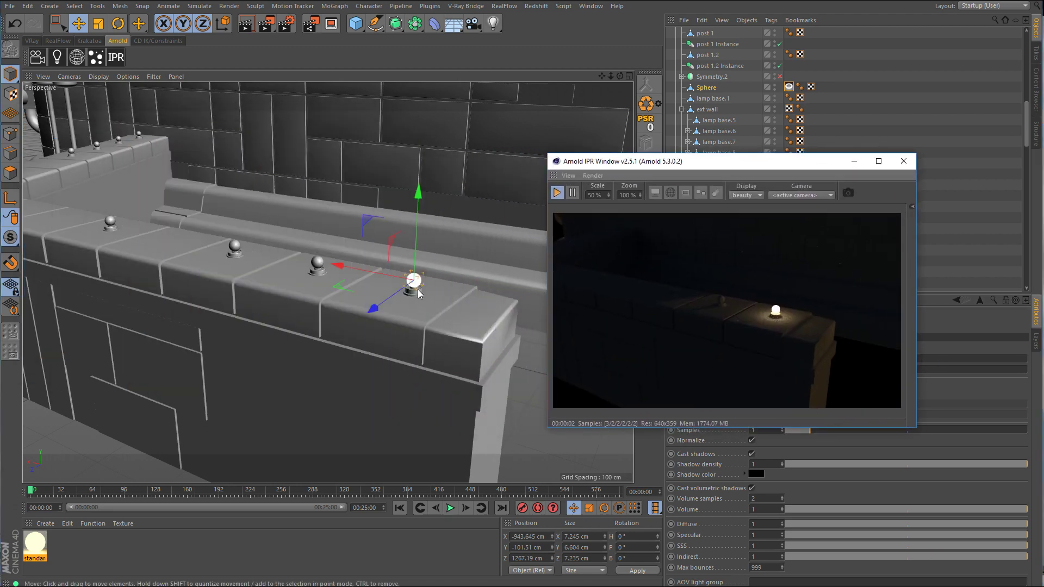
key(o)
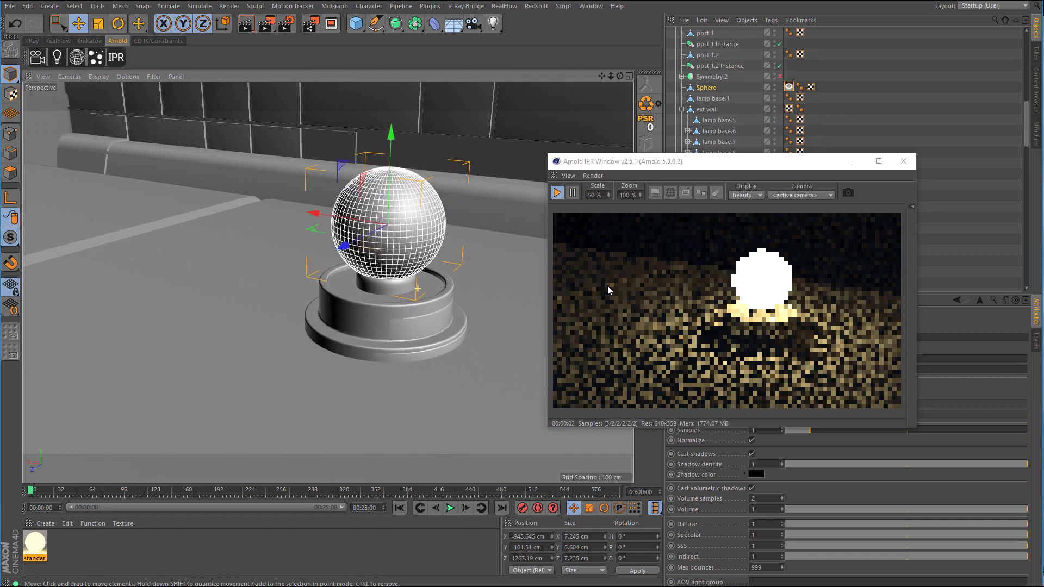
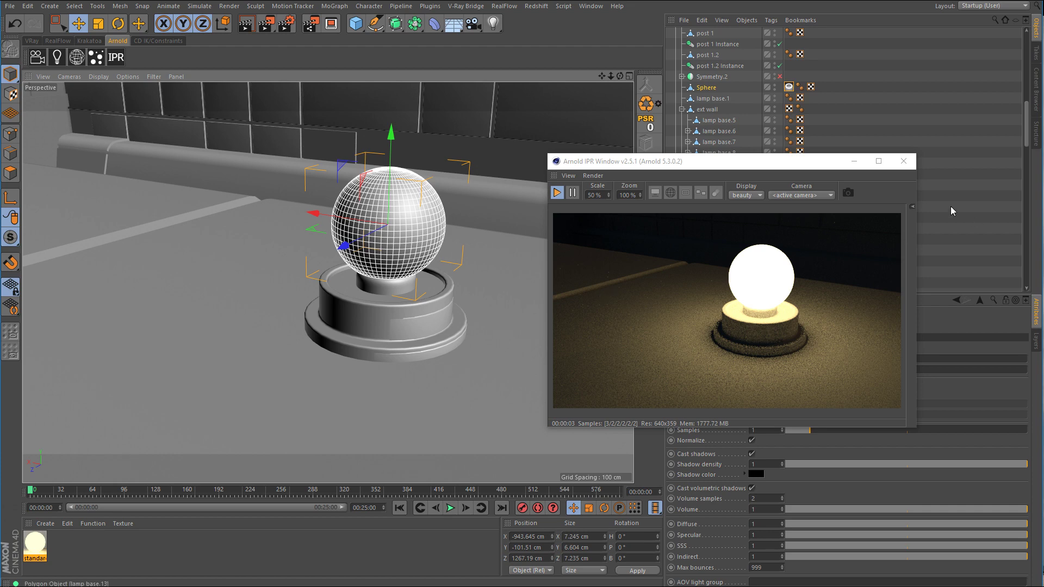
click(903, 161)
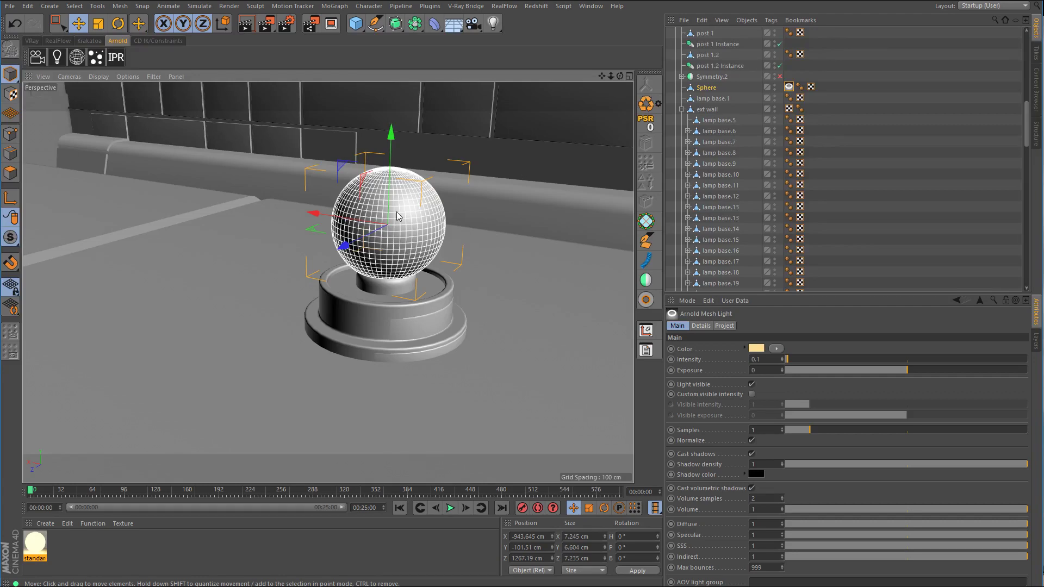
Step: Replace lamp base.5 in the ext wall group with lamp base.1, nesting the Sphere under lamp base.1
alt+right_drag(423, 219, 271, 274)
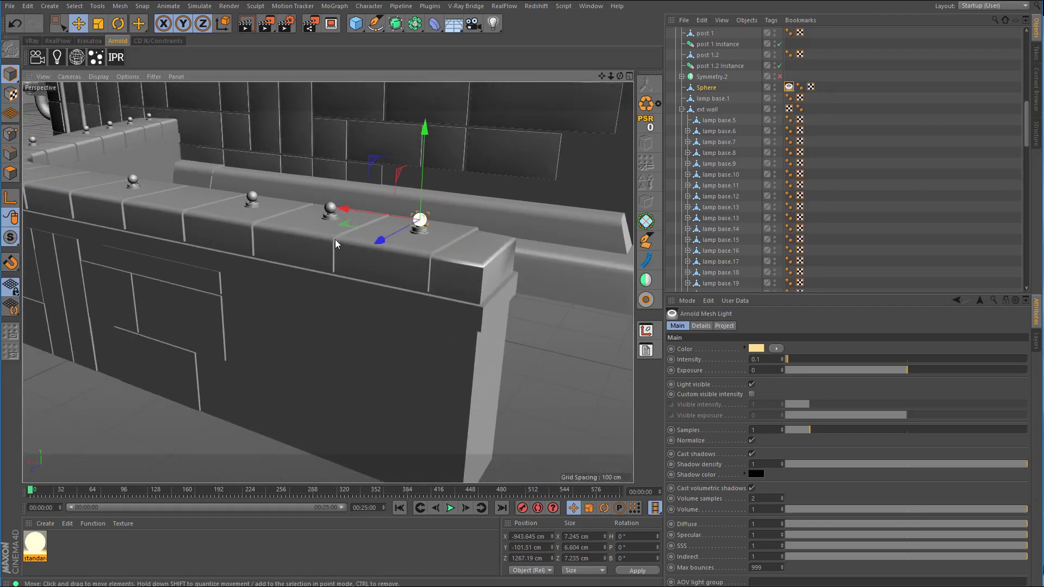
alt+drag(335, 239, 394, 274)
alt+middle_drag(343, 260, 461, 286)
alt+right_drag(457, 289, 429, 303)
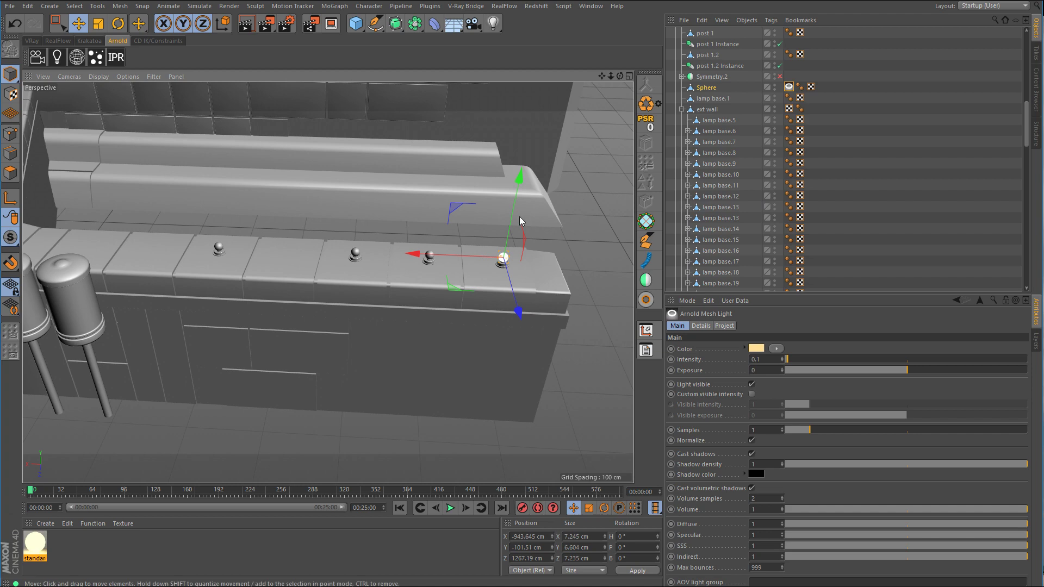
alt+drag(520, 231, 481, 235)
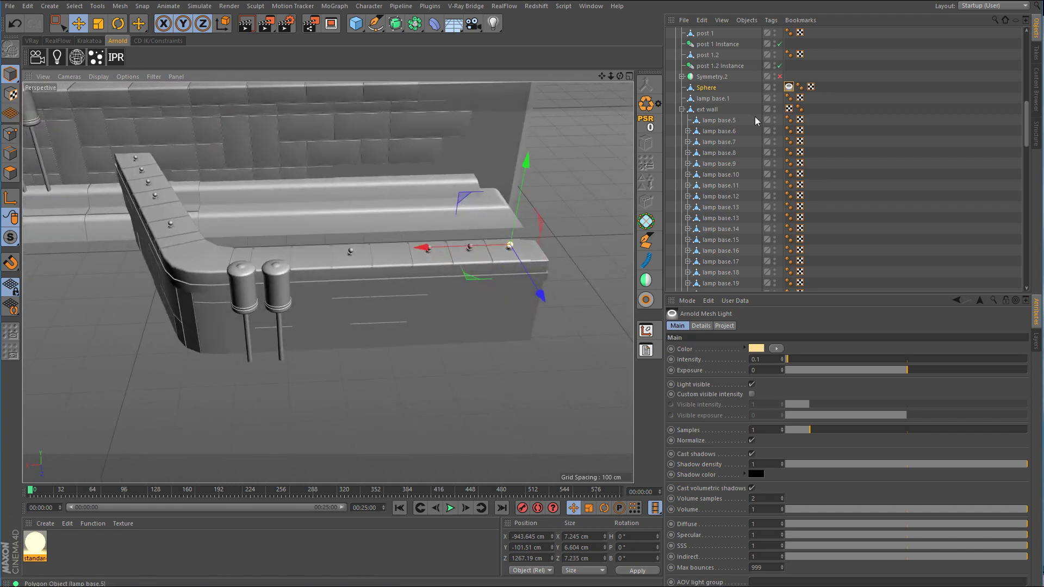
click(726, 121)
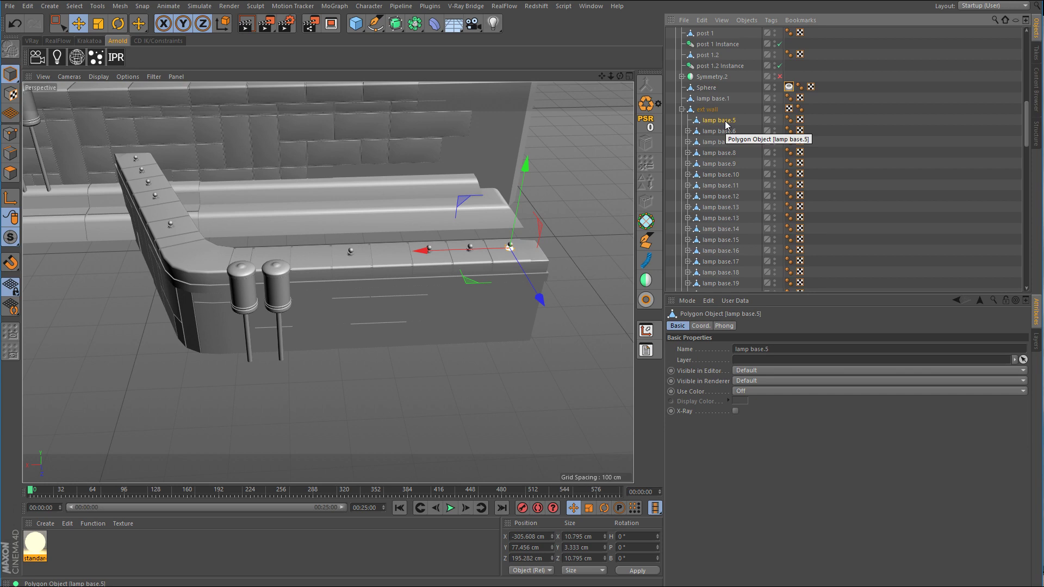
key(Delete)
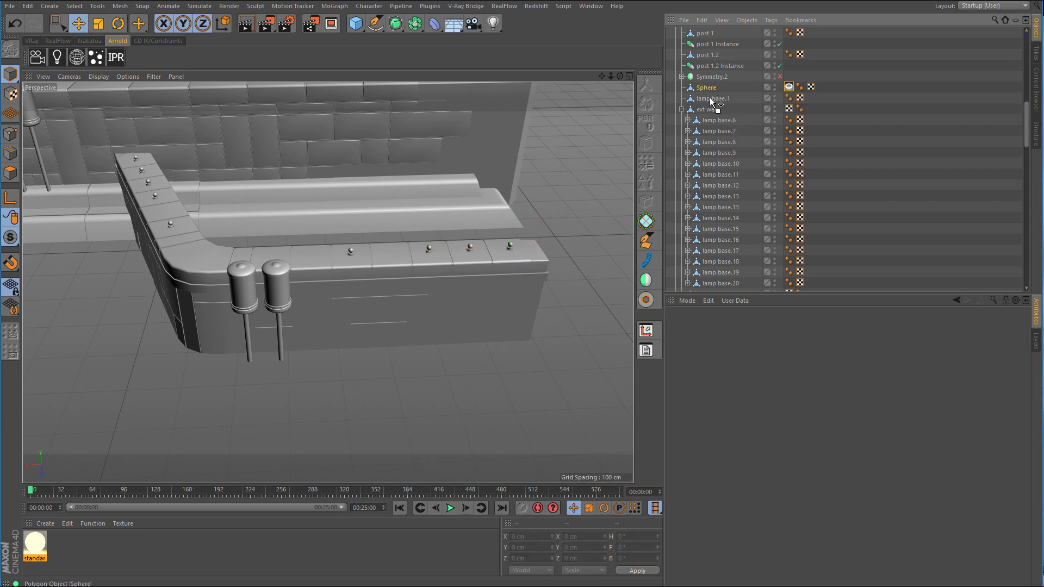
drag(710, 98, 713, 114)
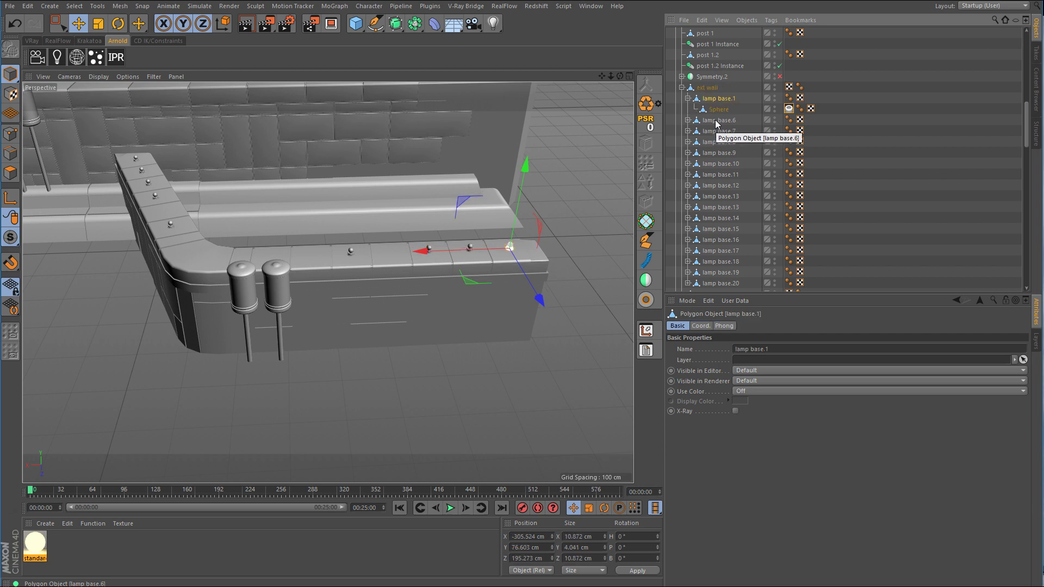
Step: Check which wall lamp each of the remaining lamp base objects from lamp base.6 to lamp base.13 corresponds to
click(716, 120)
click(716, 130)
click(716, 142)
click(717, 153)
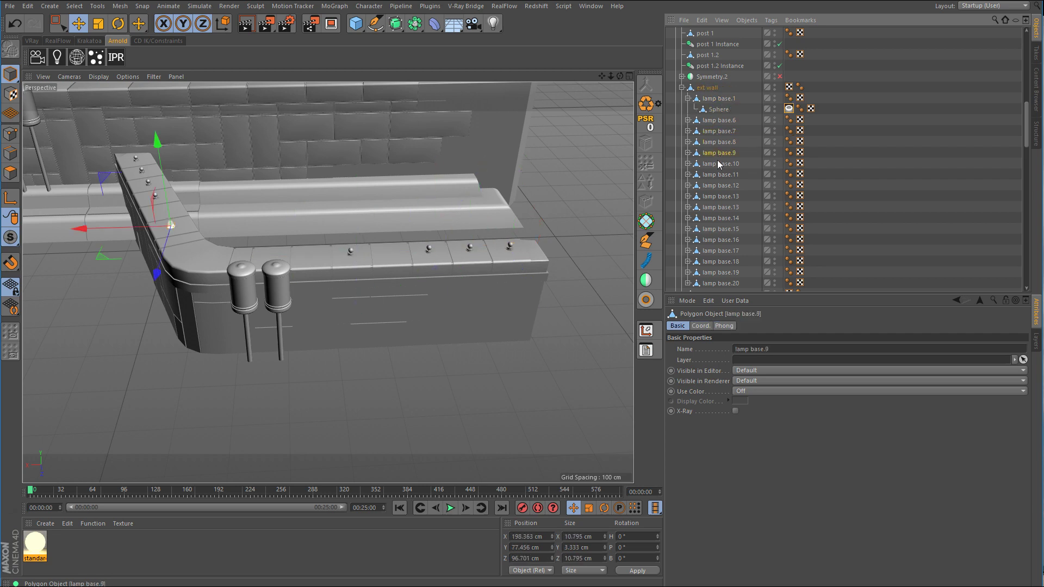
click(717, 163)
click(719, 175)
click(719, 196)
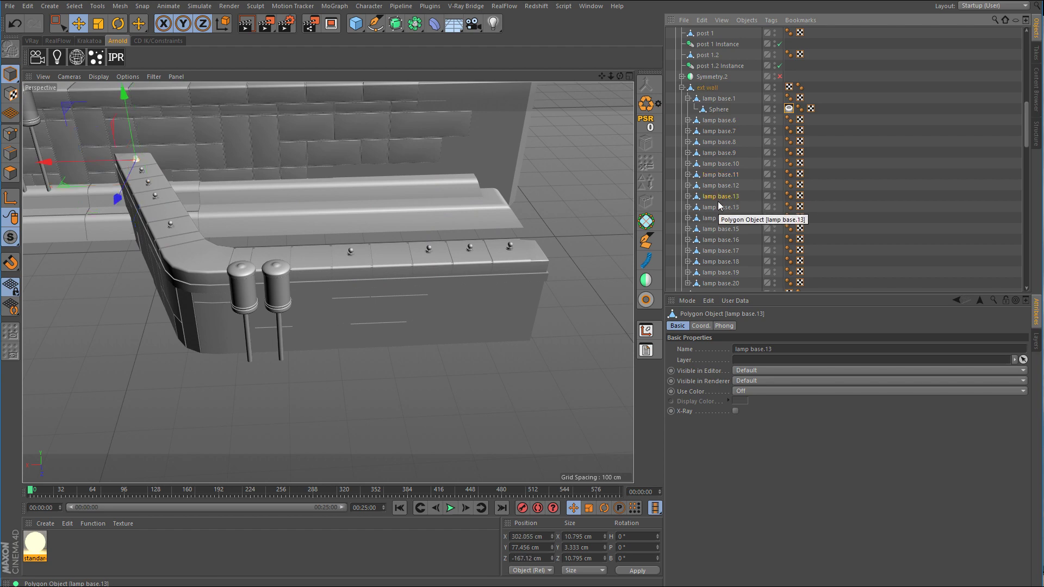
click(719, 206)
middle_drag(402, 138, 420, 228)
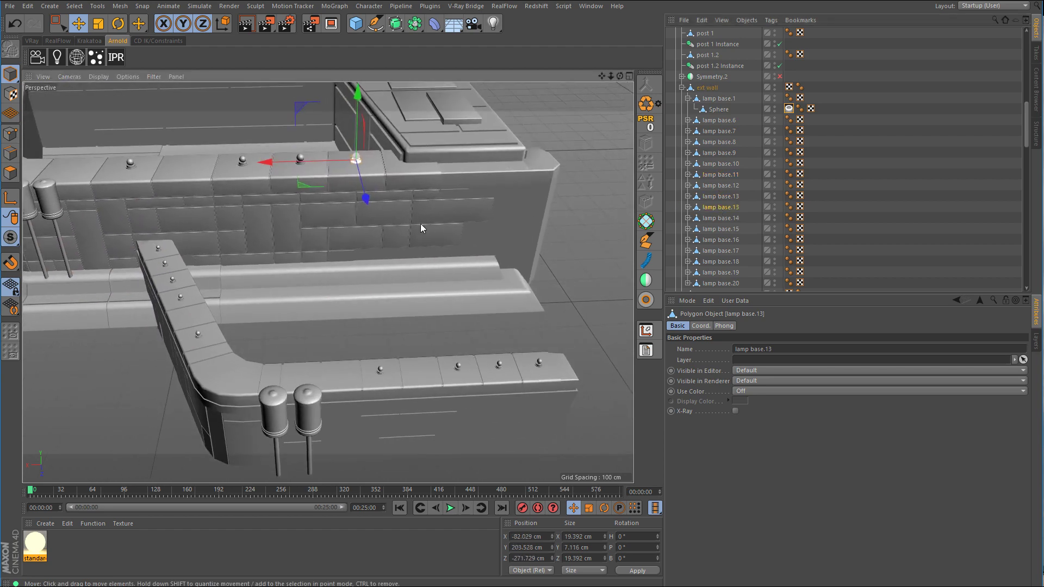
alt+drag(408, 170, 435, 170)
alt+right_drag(356, 155, 409, 207)
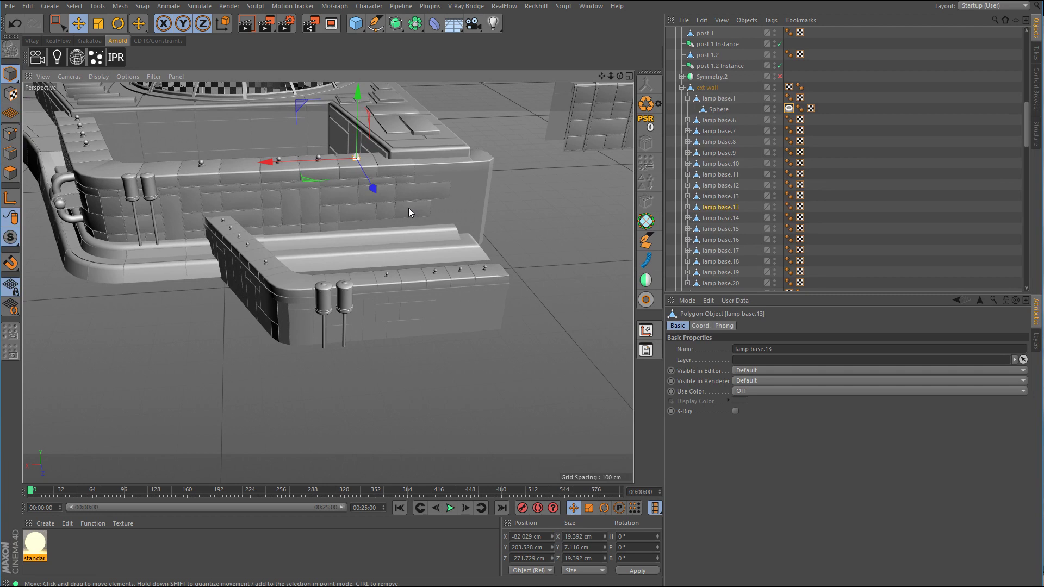
Step: Create an instance of lamp base.1 and place it in the ext wall group directly below lamp base.1
click(719, 98)
drag(412, 23, 616, 58)
key(s)
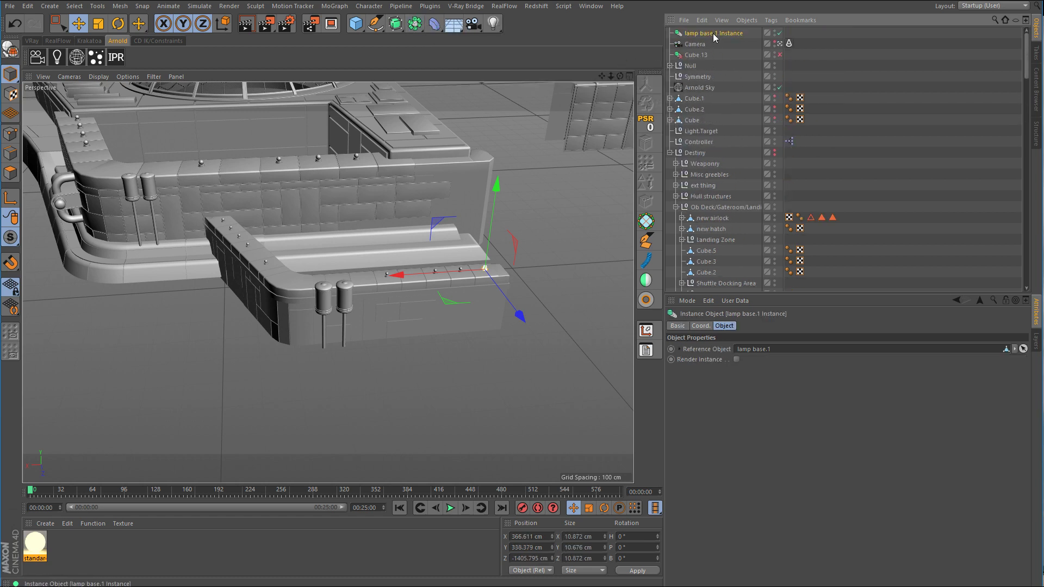
drag(713, 34, 711, 208)
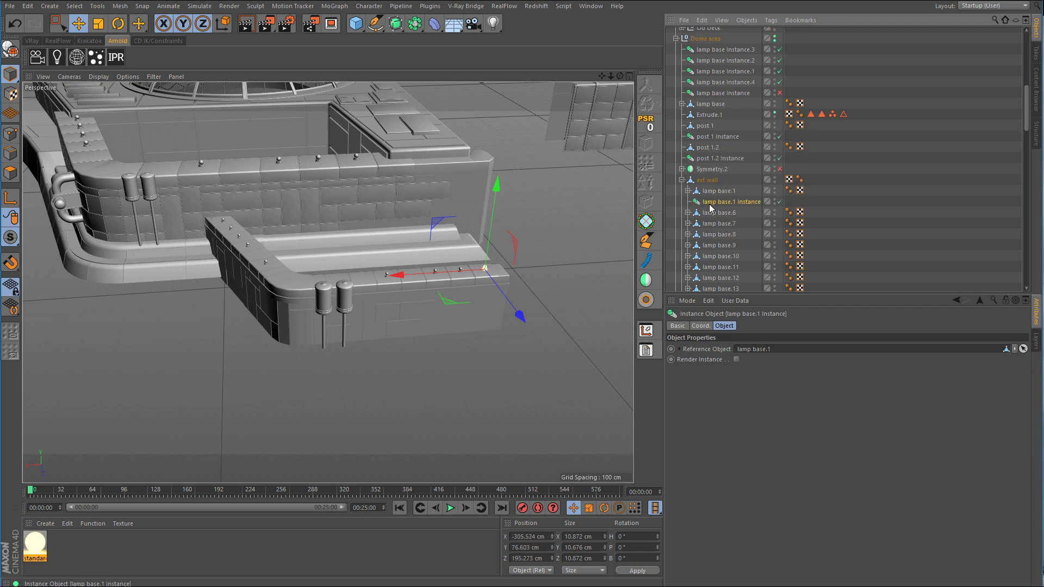
Step: In the top view, move the lamp base.1 instance along X onto the next lamp of the wall
middle_click(608, 229)
middle_click(541, 187)
scroll(531, 196, down, 12)
alt+middle_drag(549, 196, 322, 243)
alt+right_drag(296, 250, 410, 241)
drag(332, 219, 586, 220)
Step: Duplicate the lamp instance and move the copy along X onto the third wall lamp, at about X -185.9 cm
alt+middle_drag(590, 220, 180, 227)
ctrl+drag(714, 200, 717, 196)
drag(187, 226, 450, 233)
Step: Duplicate the lamp instance again and align the copy along X with the fourth wall lamp, at about X -72.3 cm
alt+middle_drag(544, 223, 283, 232)
ctrl+drag(719, 204, 723, 199)
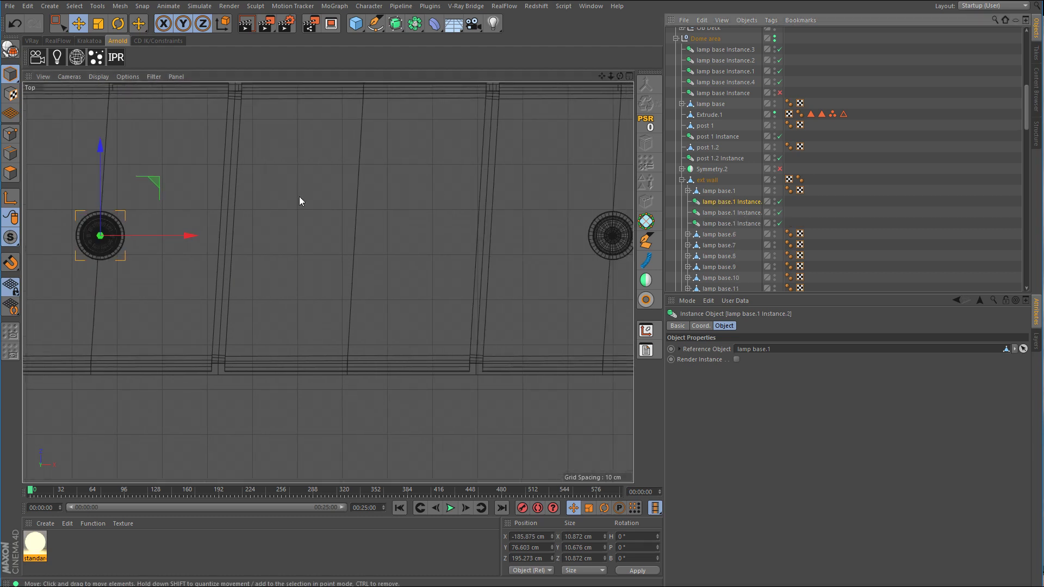
drag(187, 235, 718, 237)
alt+middle_drag(448, 213, 253, 223)
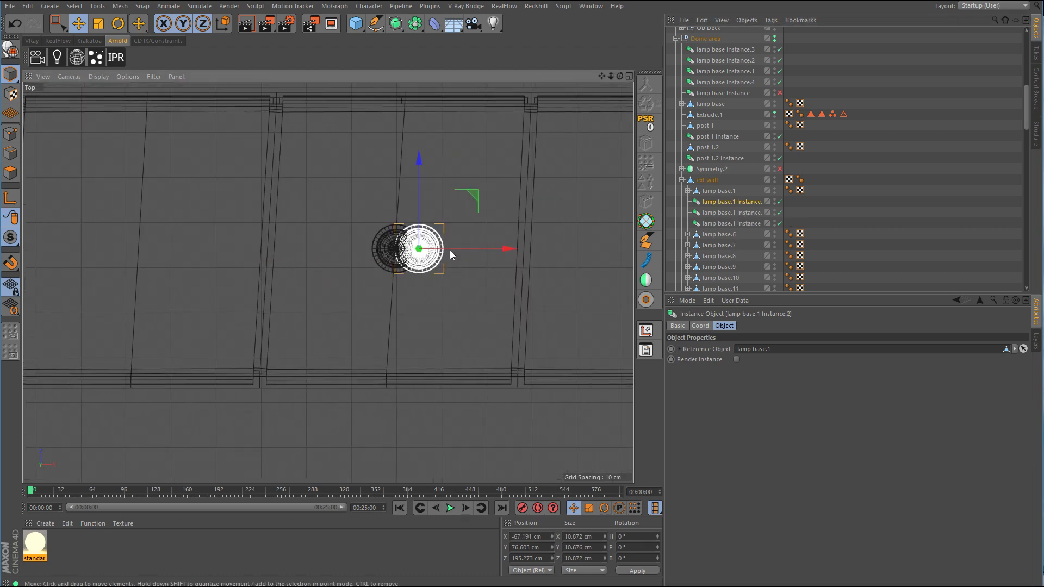
drag(507, 248, 479, 249)
Step: Duplicate the lamp instance and move the copy two wall panels further toward the corner, to about X 41.8 cm
alt+middle_drag(551, 238, 328, 240)
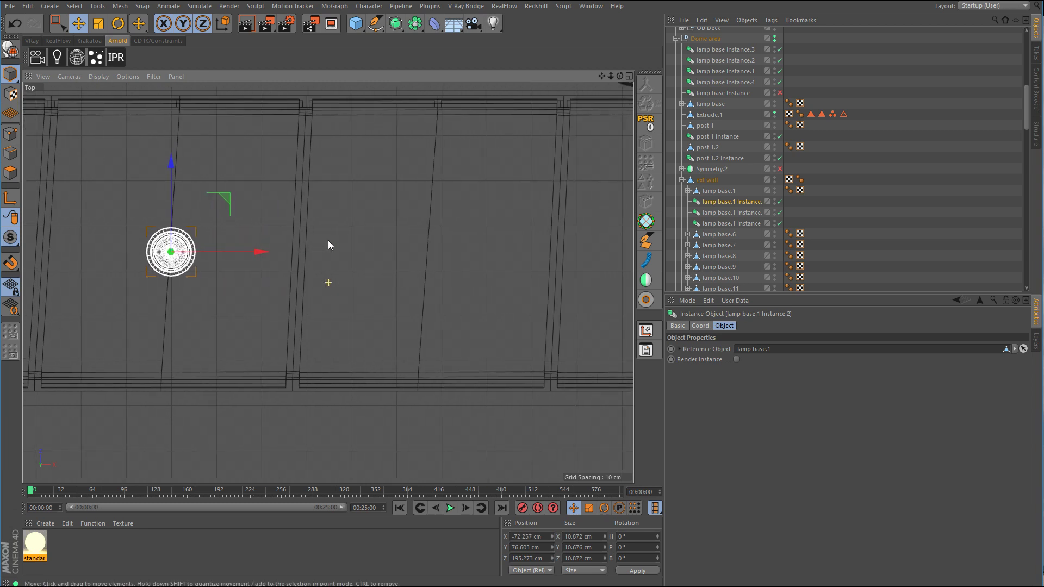
ctrl+drag(729, 203, 731, 196)
alt+middle_drag(430, 218, 350, 234)
scroll(350, 237, down, 6)
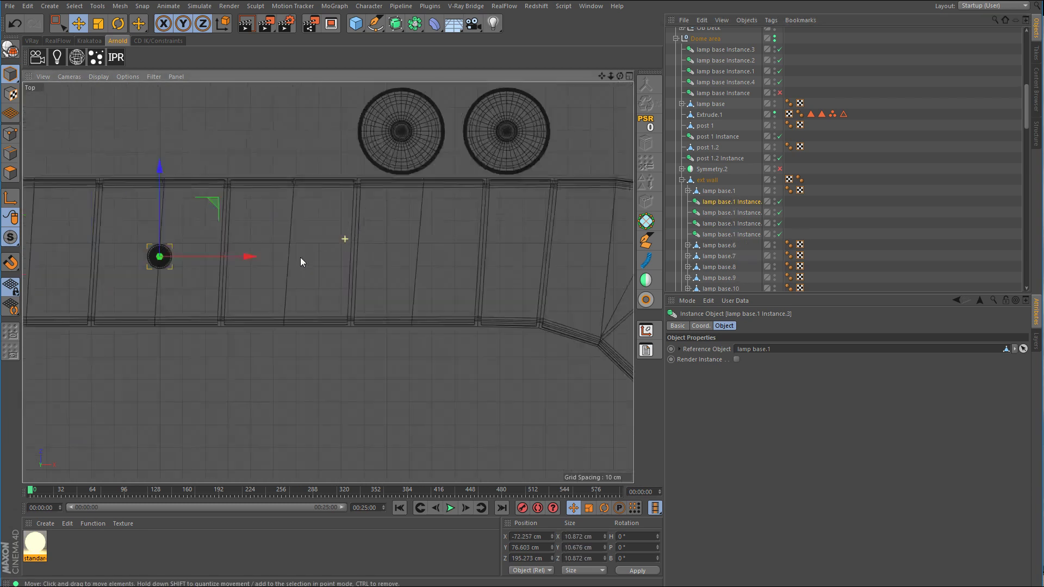
scroll(384, 246, up, 3)
scroll(394, 244, up, 3)
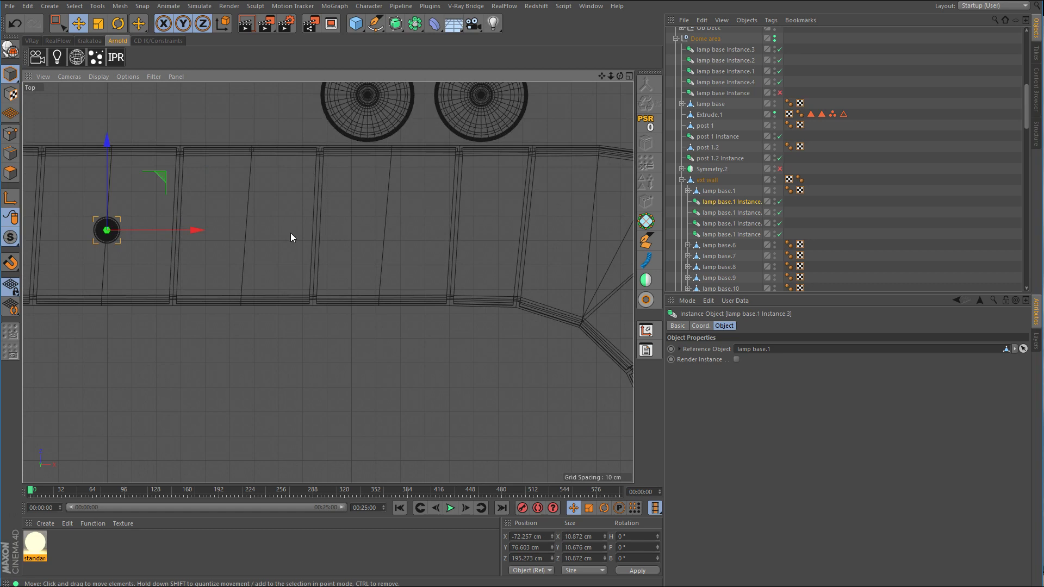
drag(197, 229, 473, 230)
Step: Duplicate the lamp instance and align the copy with the first wall lamp past the corner, at about X 198.3 cm, Z 96.8 cm
scroll(557, 208, down, 5)
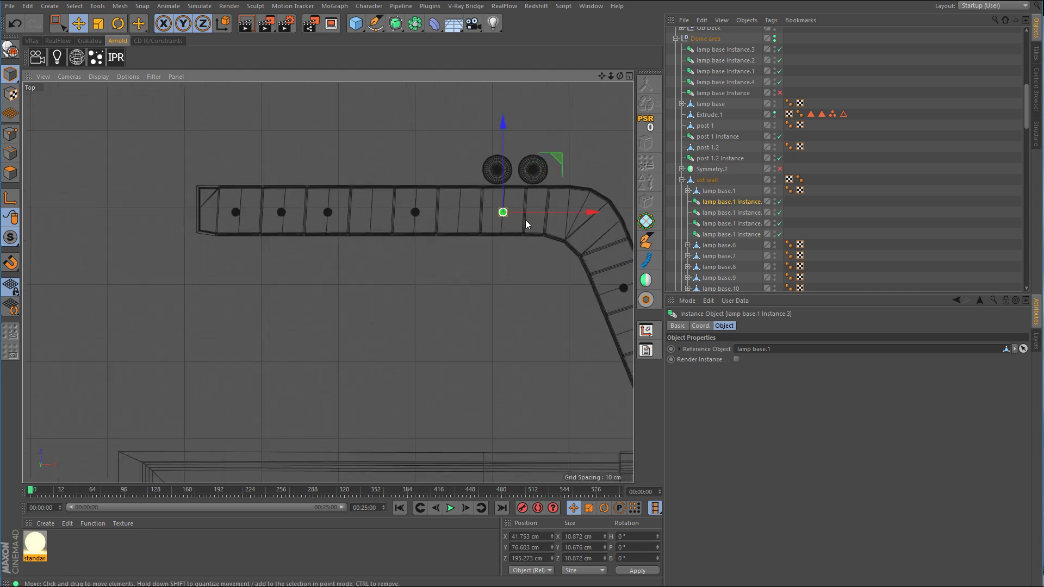
scroll(467, 257, up, 4)
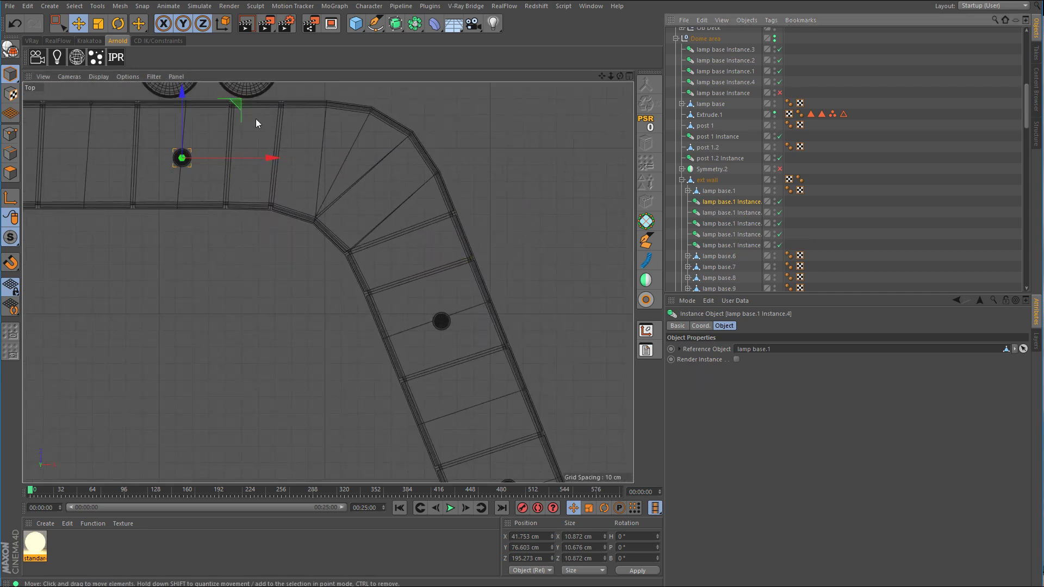
ctrl+drag(256, 118, 496, 288)
scroll(498, 284, up, 5)
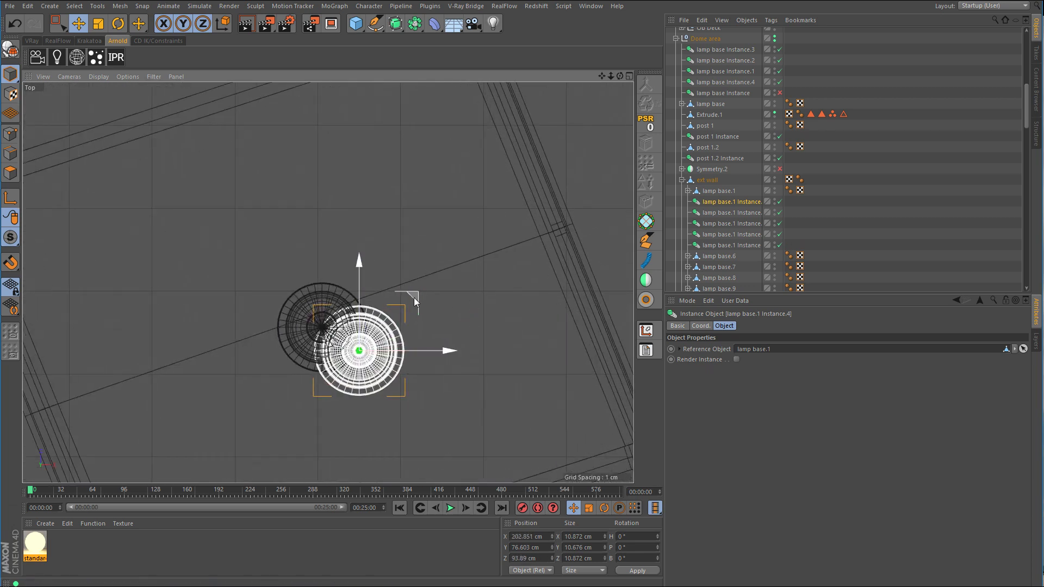
drag(413, 298, 376, 274)
Step: Duplicate the lamp instance onto the next lamp of the slanted wall and align it at about X 238.7 cm, Z -4.1 cm
scroll(341, 317, down, 5)
middle_drag(340, 317, 377, 256)
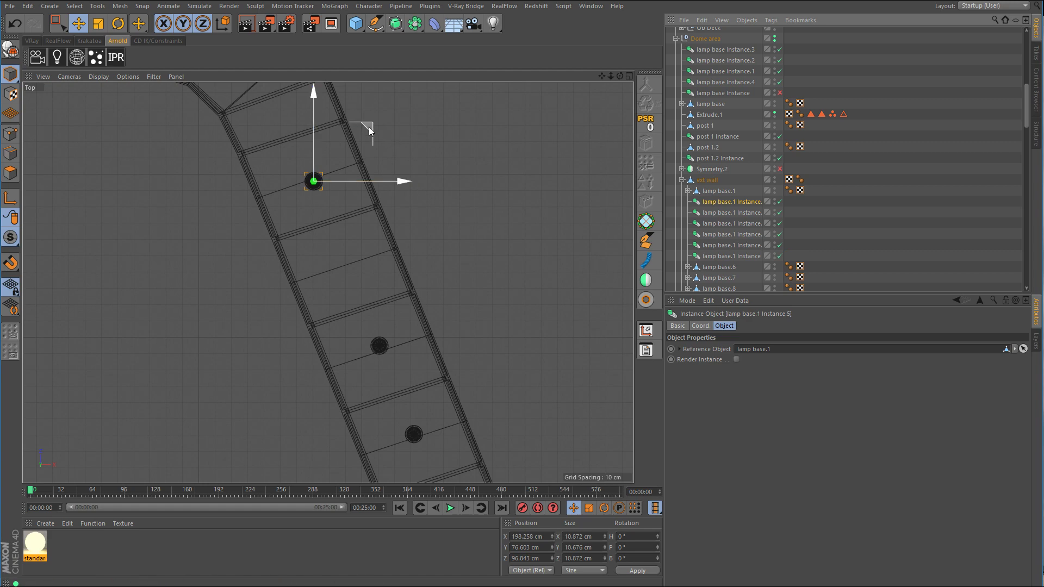
ctrl+drag(369, 126, 399, 344)
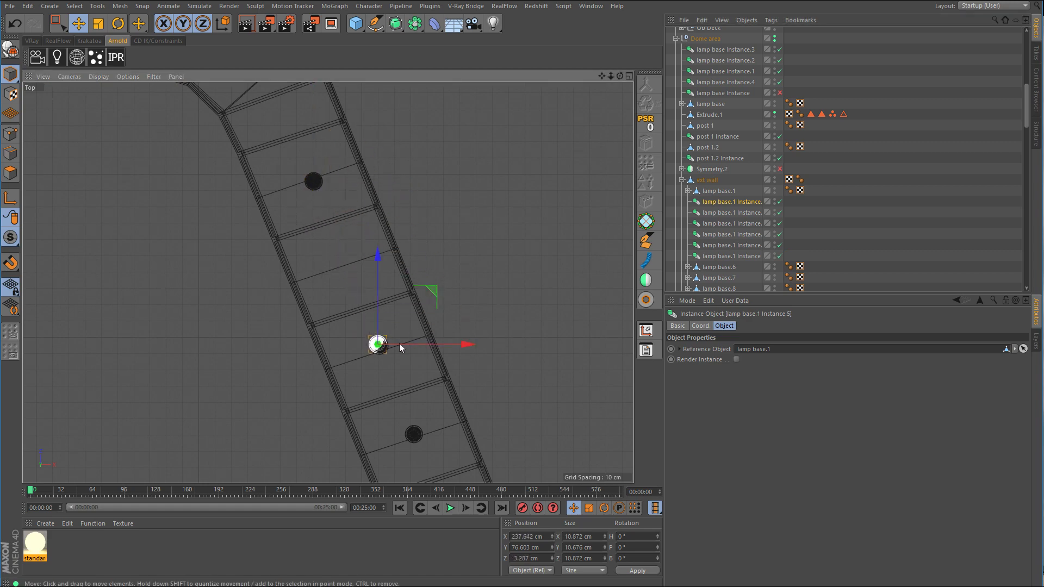
scroll(399, 344, up, 6)
drag(503, 285, 527, 287)
Step: Place another copy of the lamp instance exactly over the following slanted-wall lamp, at about X 259.7 cm, Z -58.4 cm
scroll(458, 313, down, 10)
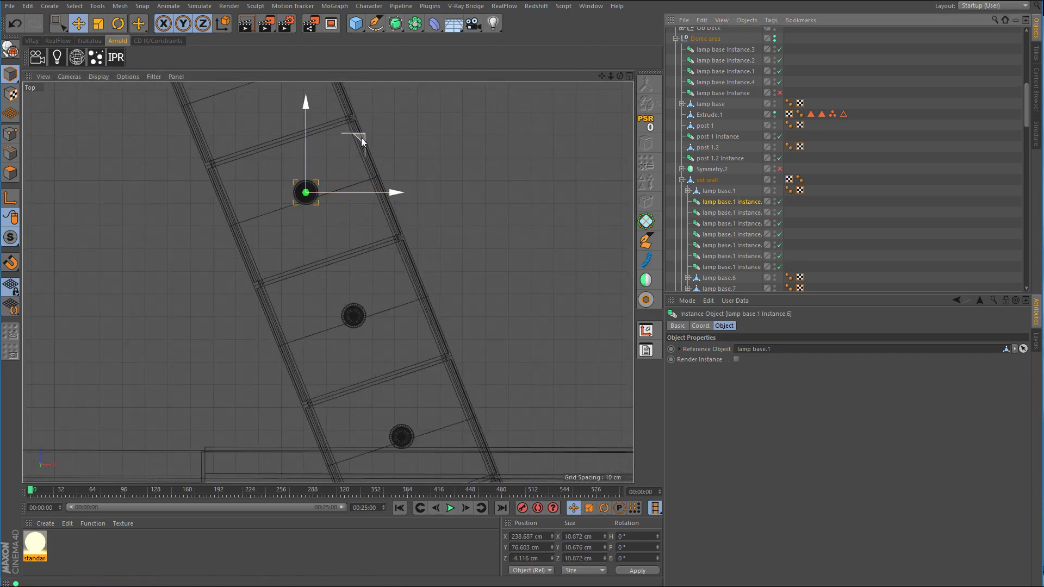
ctrl+drag(305, 192, 354, 318)
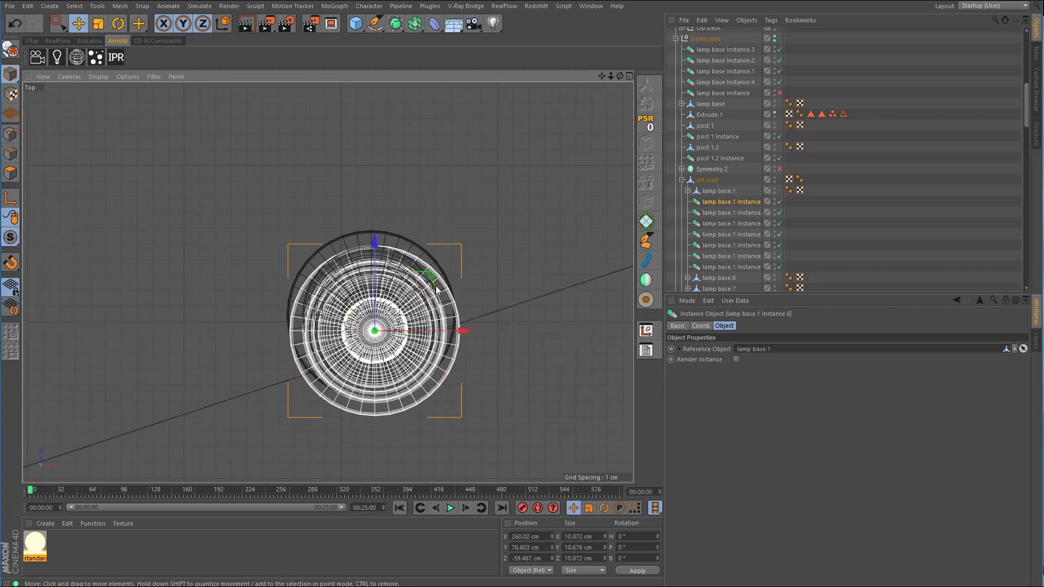
drag(431, 282, 428, 263)
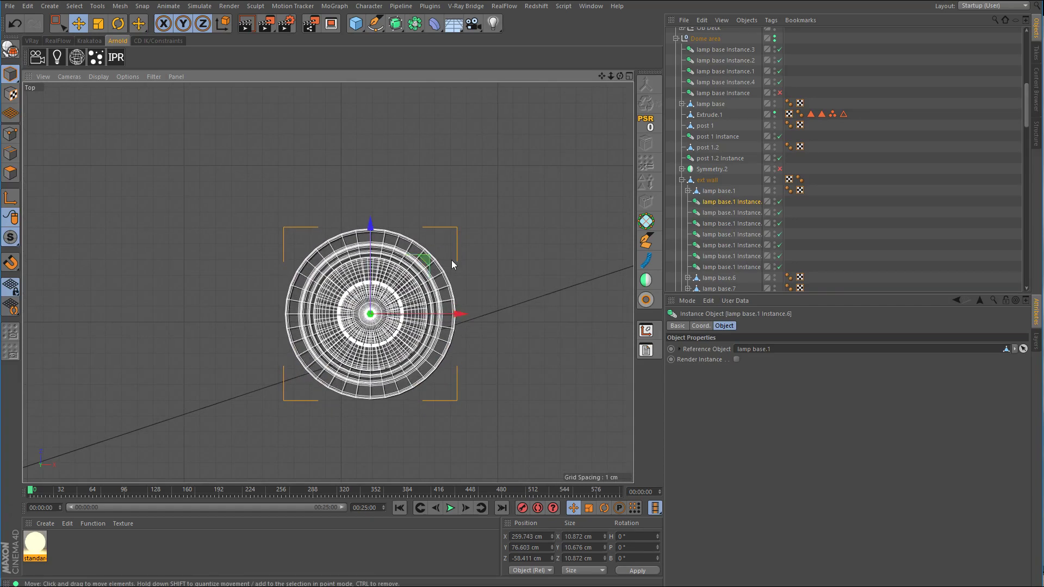
Step: Duplicate the lamp instance onto the second-to-last lamp of the slanted wall, aligned at about X 280.9 cm, Z -111.8 cm
alt+right_drag(451, 260, 377, 300)
alt+middle_drag(519, 326, 420, 254)
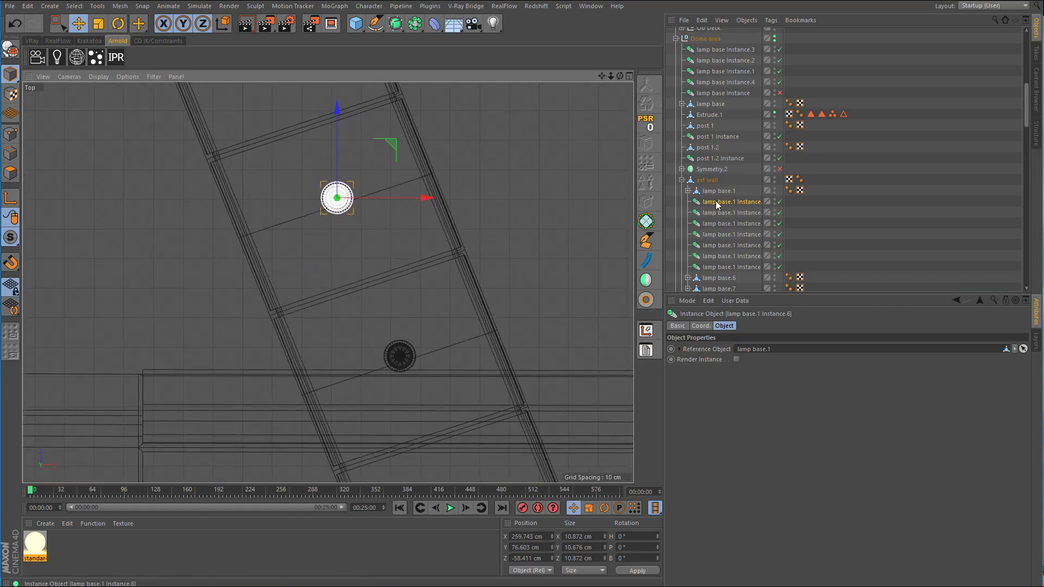
ctrl+drag(390, 144, 451, 298)
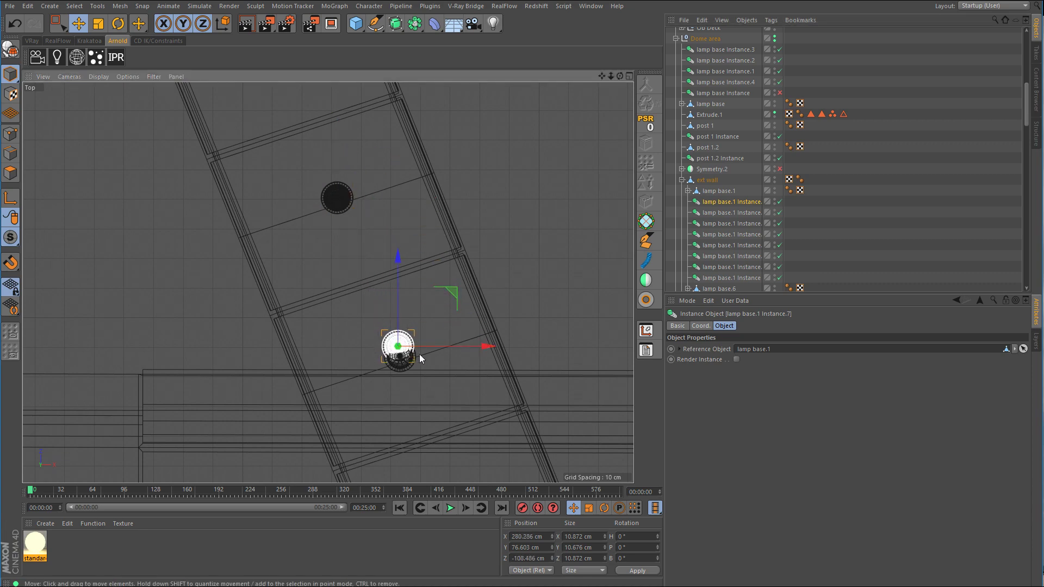
alt+right_drag(401, 362, 492, 356)
drag(437, 231, 445, 278)
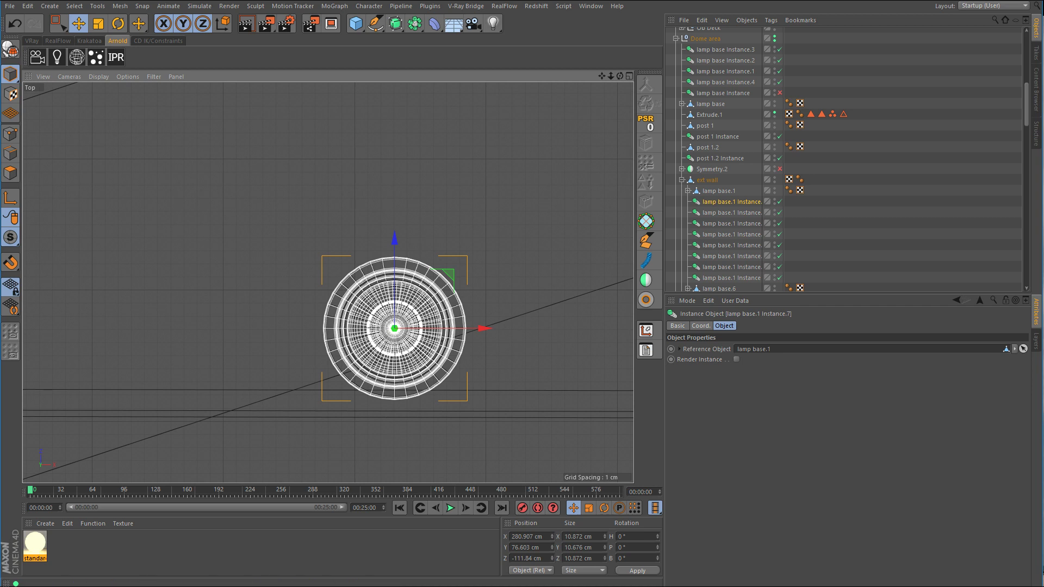
Step: Search the list of customizable commands for "transfer", and close the list again
click(591, 6)
mouse_move(701, 23)
click(756, 26)
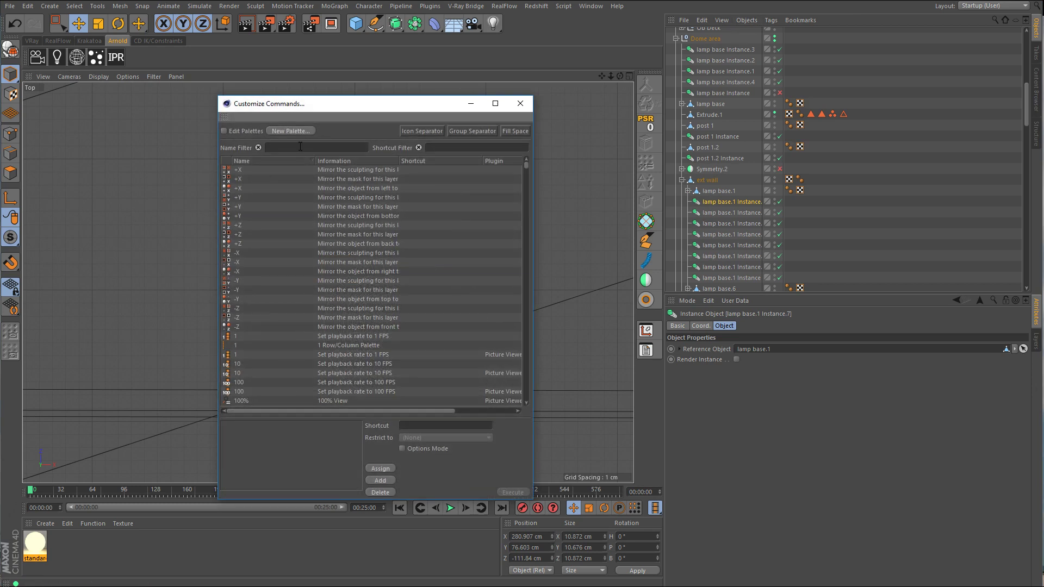
text(trans)
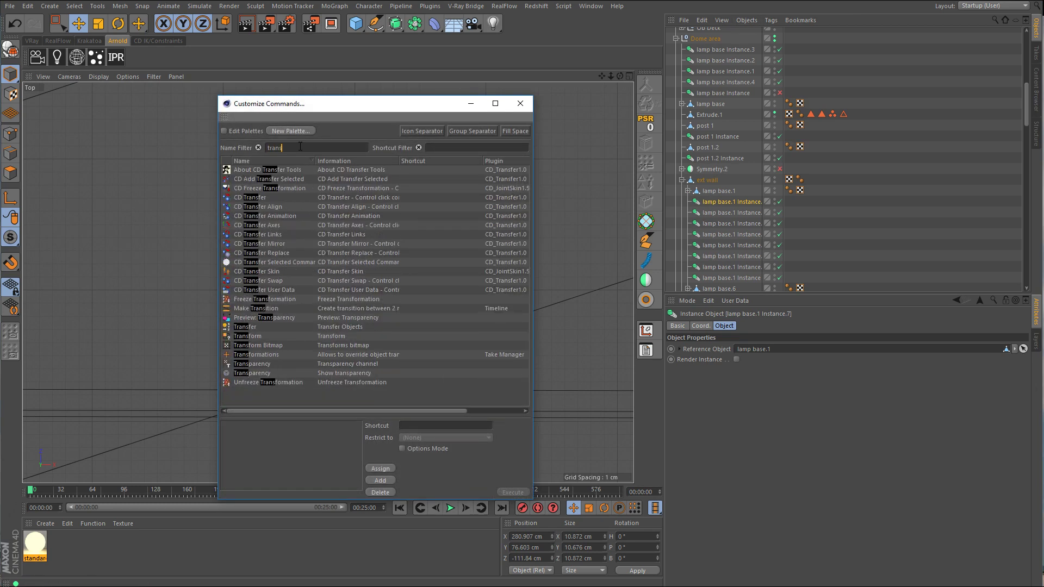
text(fer)
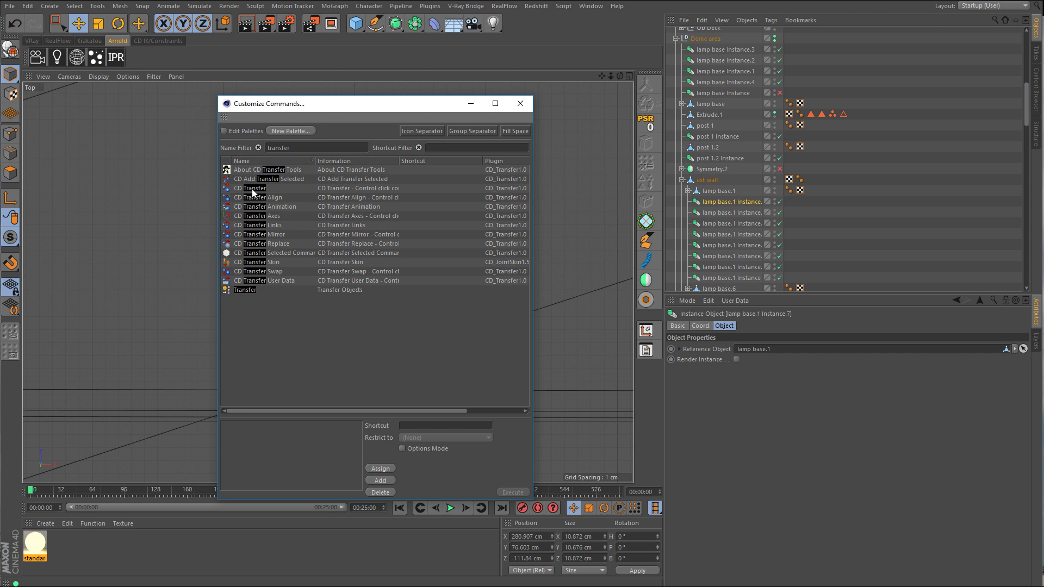
click(521, 104)
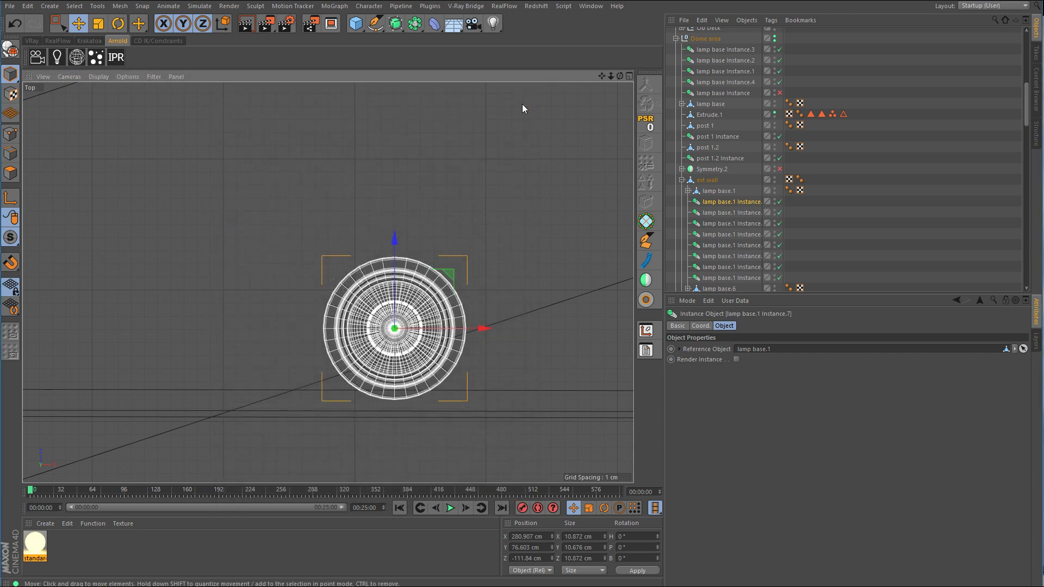
scroll(377, 290, down, 10)
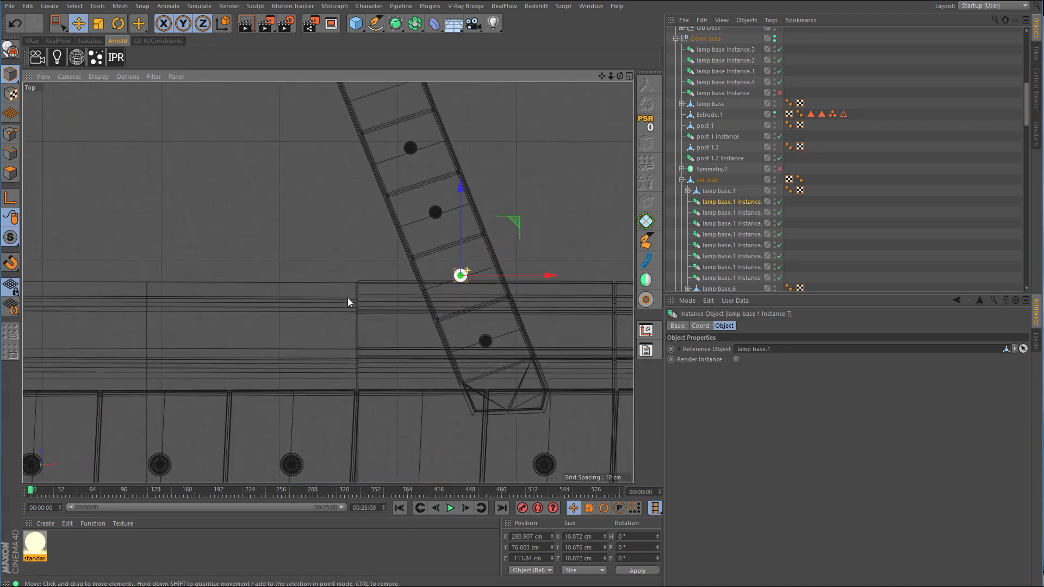
middle_click(556, 300)
middle_click(278, 205)
alt+drag(247, 208, 315, 218)
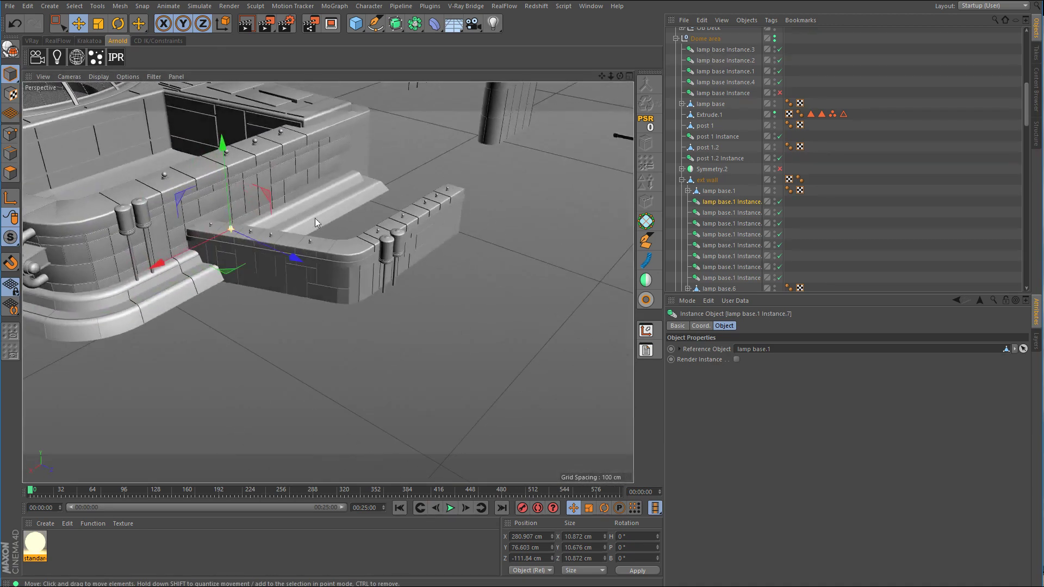
middle_click(454, 175)
middle_click(455, 175)
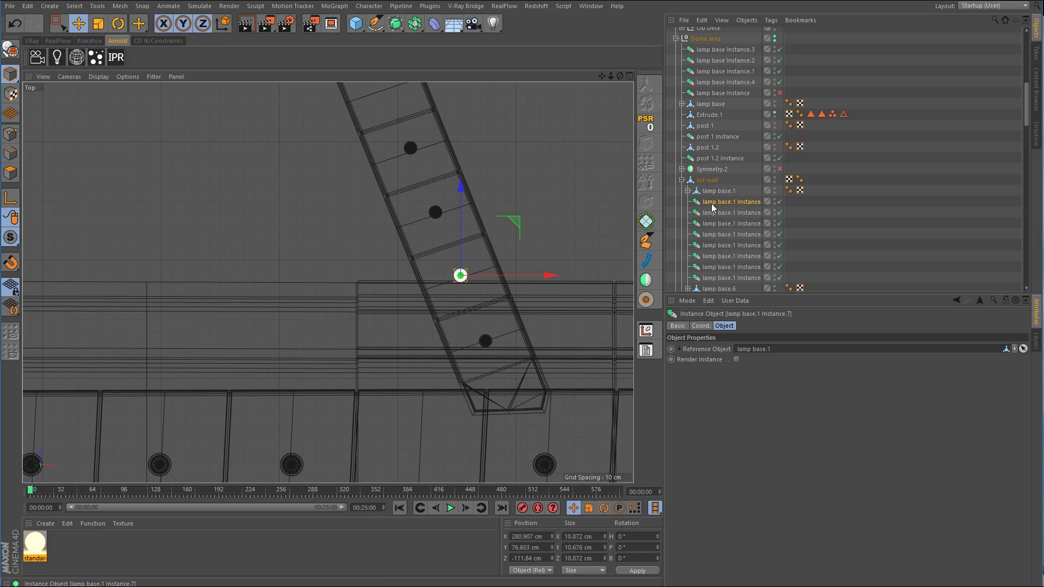
key(ctrl+c)
key(ctrl+v)
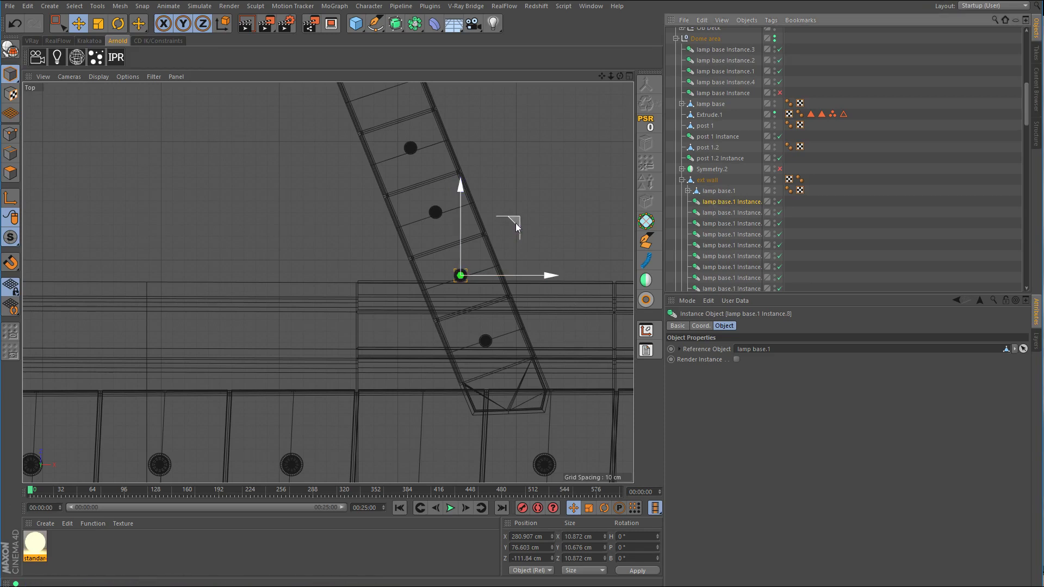
key(ctrl+z)
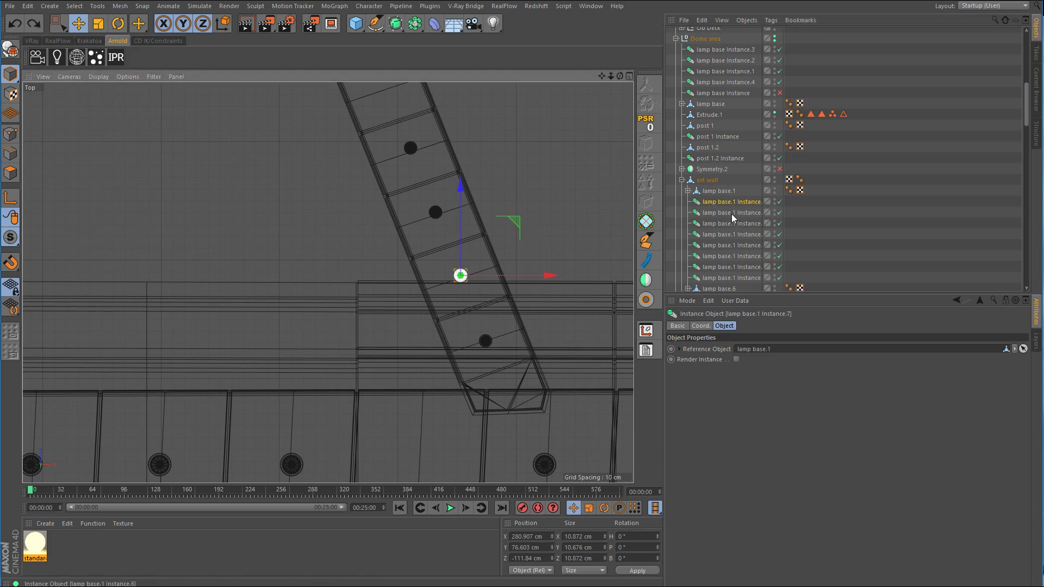
Step: Copy and paste the lamp instance and align the copy with the slanted wall's last lamp, at about X 302 cm, Z -167.1 cm
key(ctrl+c)
key(ctrl+v)
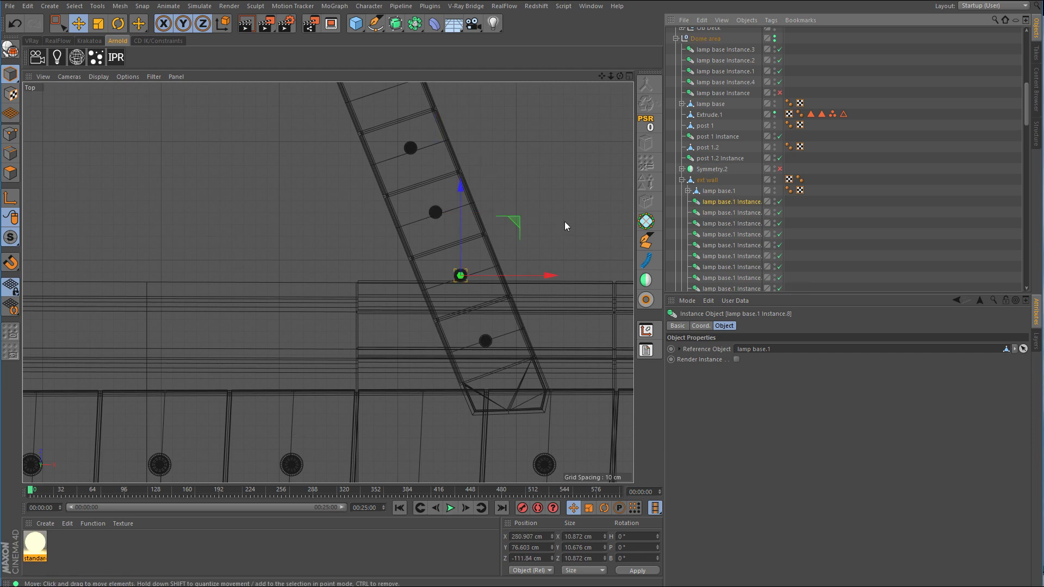
drag(517, 235, 543, 307)
alt+right_drag(496, 336, 622, 318)
alt+middle_drag(513, 377, 510, 250)
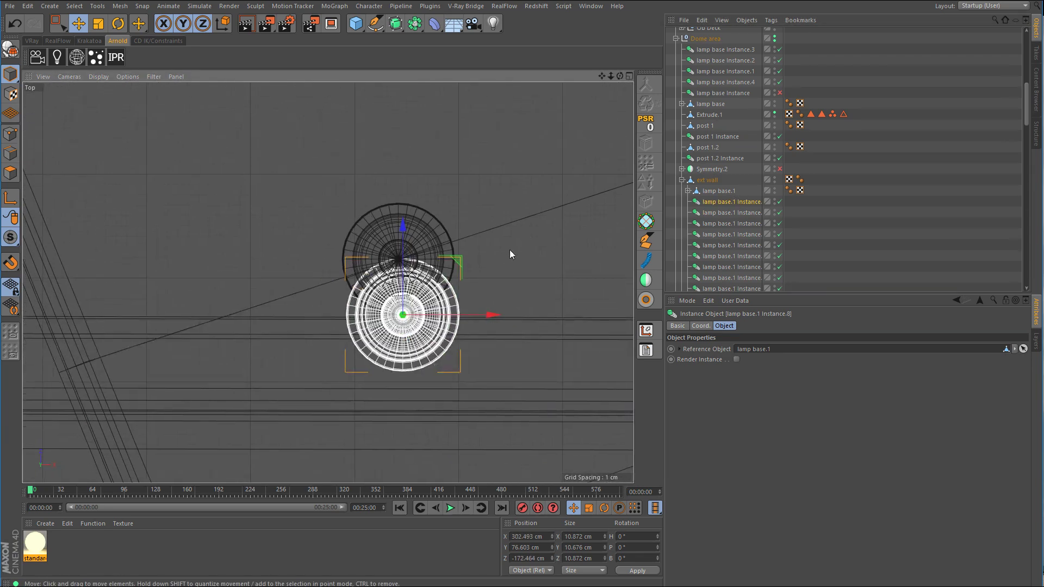
alt+right_drag(403, 293, 460, 282)
drag(465, 292, 450, 151)
Step: Delete the old exterior wall lamps lamp base.6 through lamp base.12 and the first lamp base.13
middle_click(523, 234)
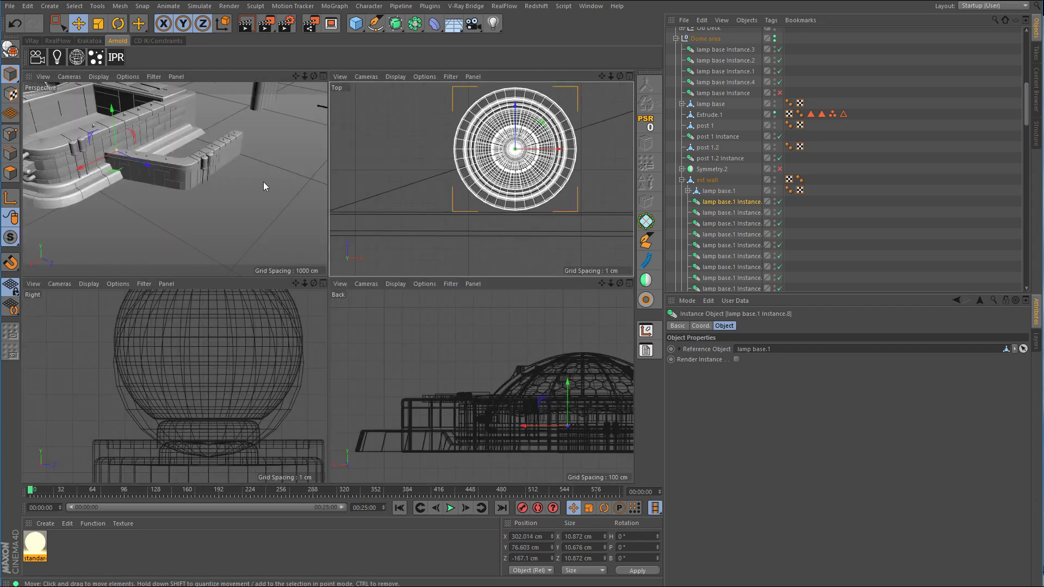
middle_click(264, 182)
alt+drag(412, 193, 374, 194)
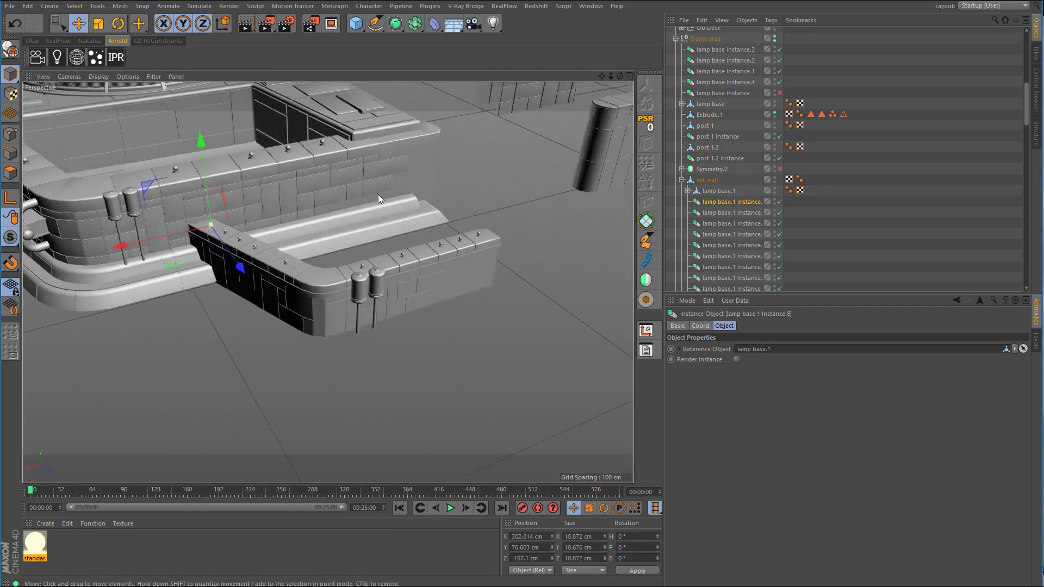
scroll(855, 221, down, 4)
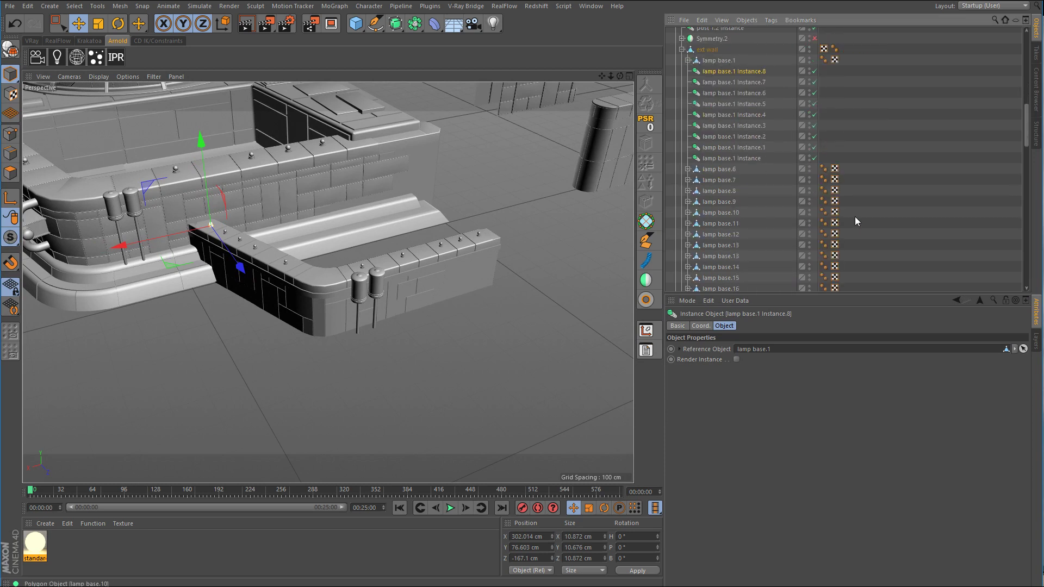
click(731, 169)
key(Delete)
click(731, 169)
key(Delete)
click(730, 169)
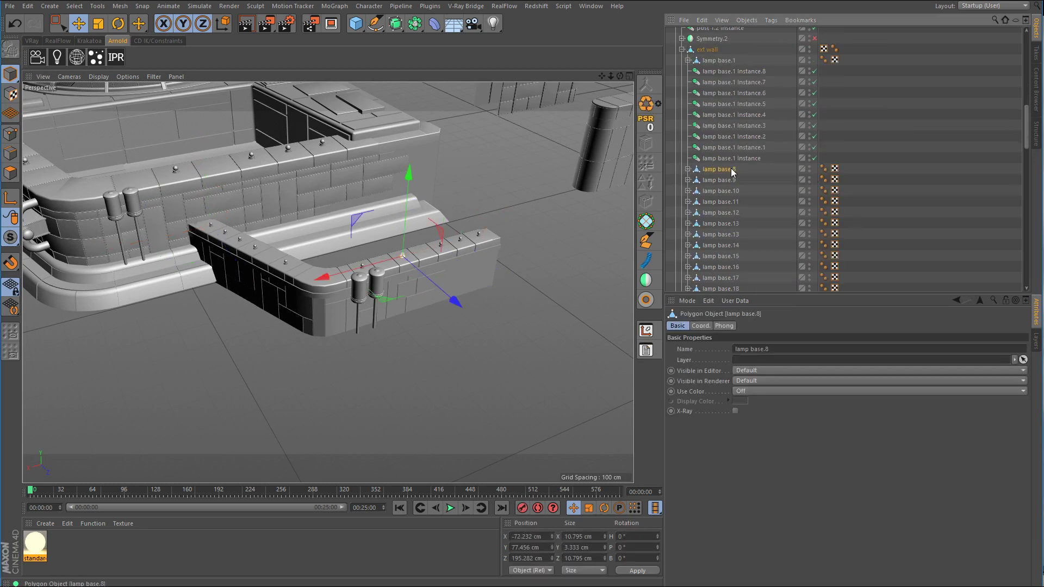
key(Delete)
click(731, 169)
key(Delete)
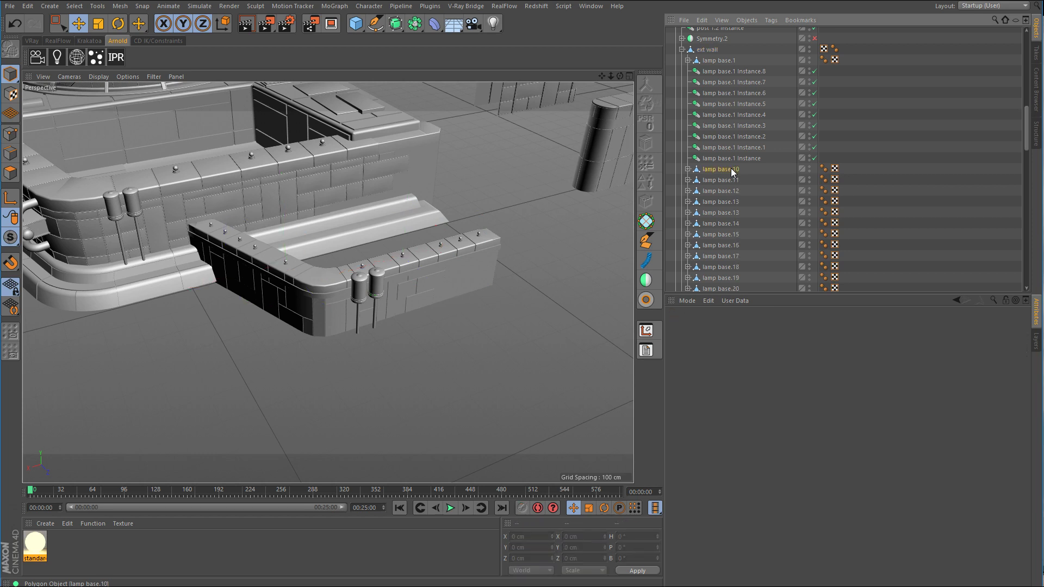
click(731, 170)
key(Delete)
click(731, 169)
key(Delete)
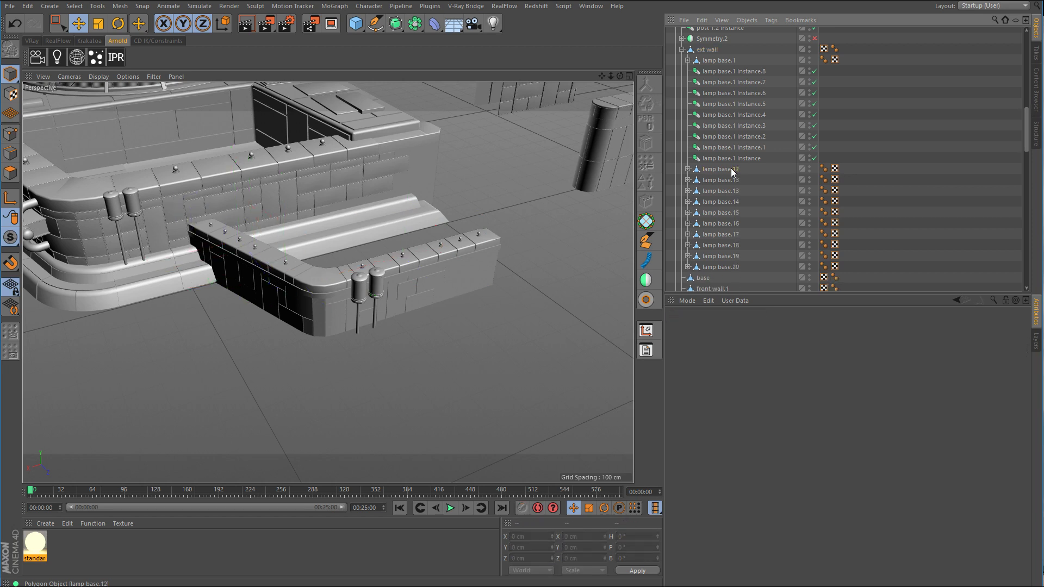
click(730, 169)
key(Delete)
click(731, 169)
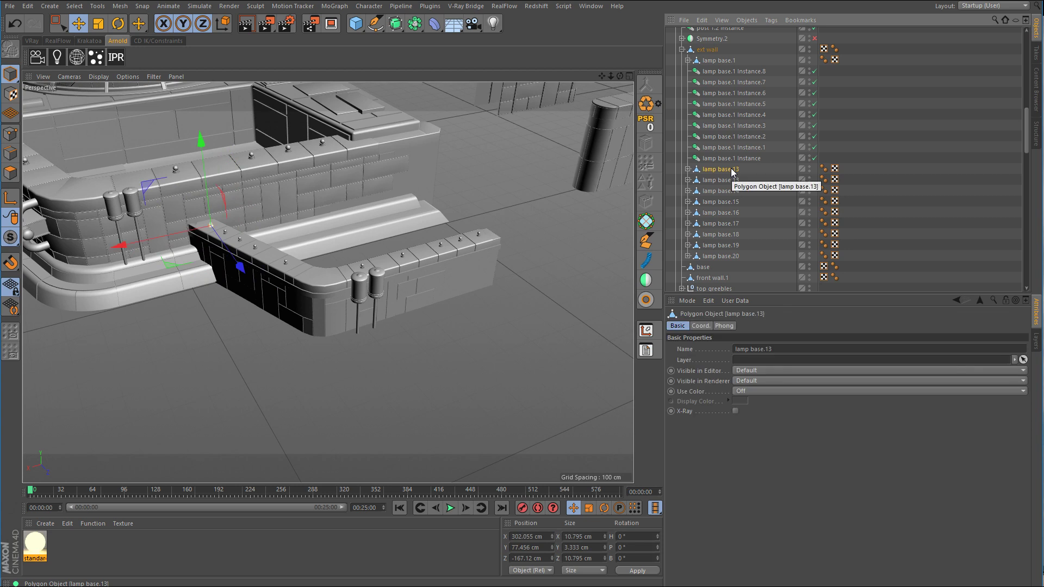
key(Delete)
Step: Select the remaining old lamps, lamp base.13 through lamp base.20, to locate them on the upper wall
click(730, 168)
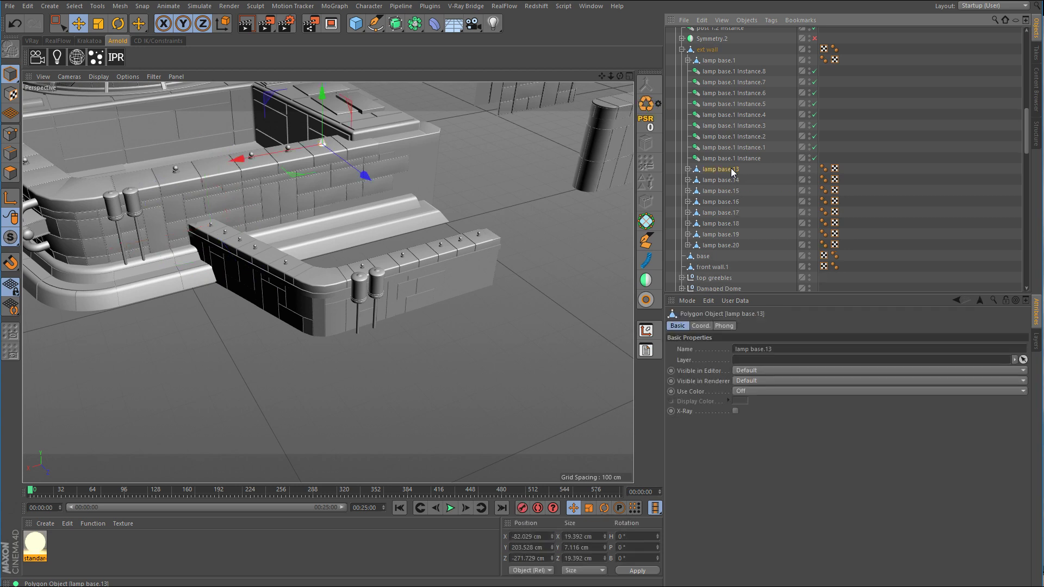
drag(718, 219, 718, 247)
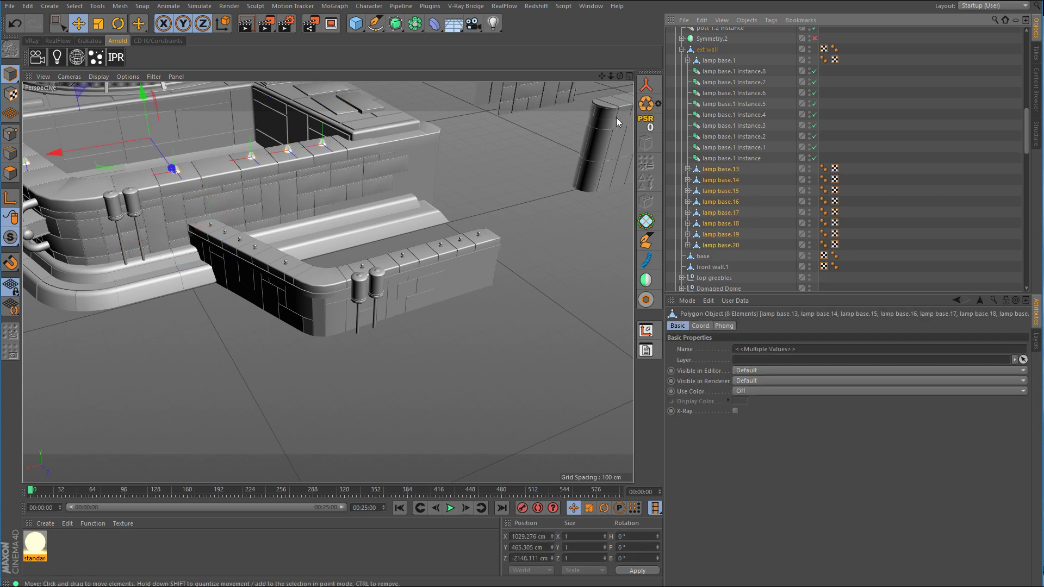
drag(601, 76, 798, 161)
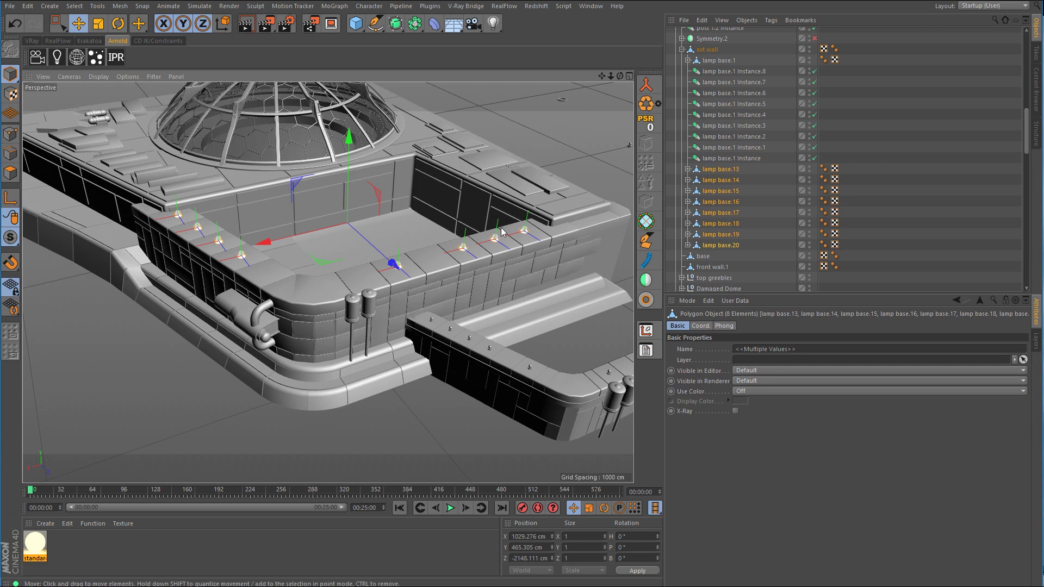
alt+right_drag(542, 233, 497, 251)
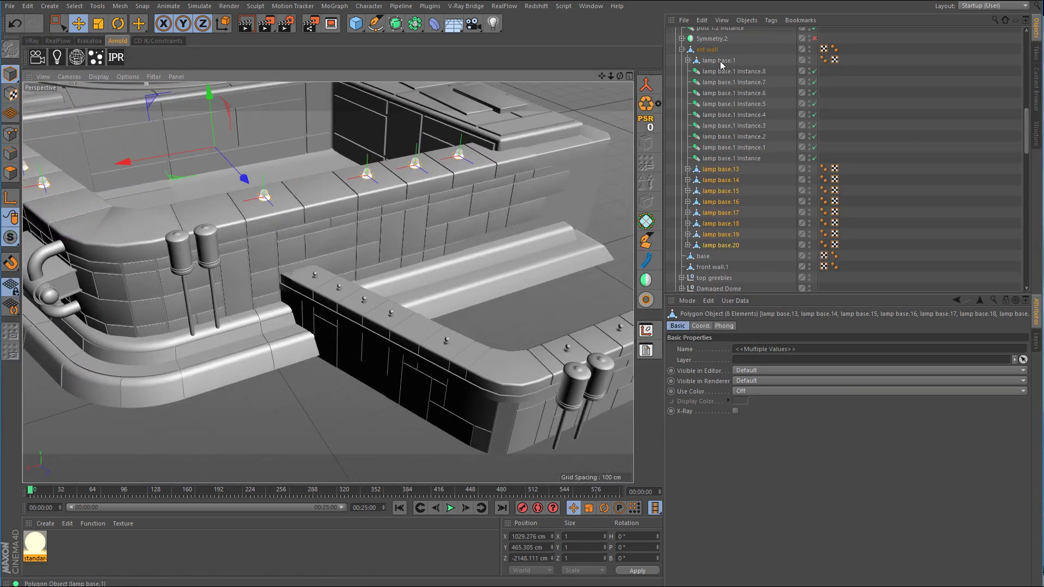
Step: Duplicate the lit lamp base.1 and place the copy above lamp base.13 in the object hierarchy
click(719, 61)
drag(721, 64, 718, 131)
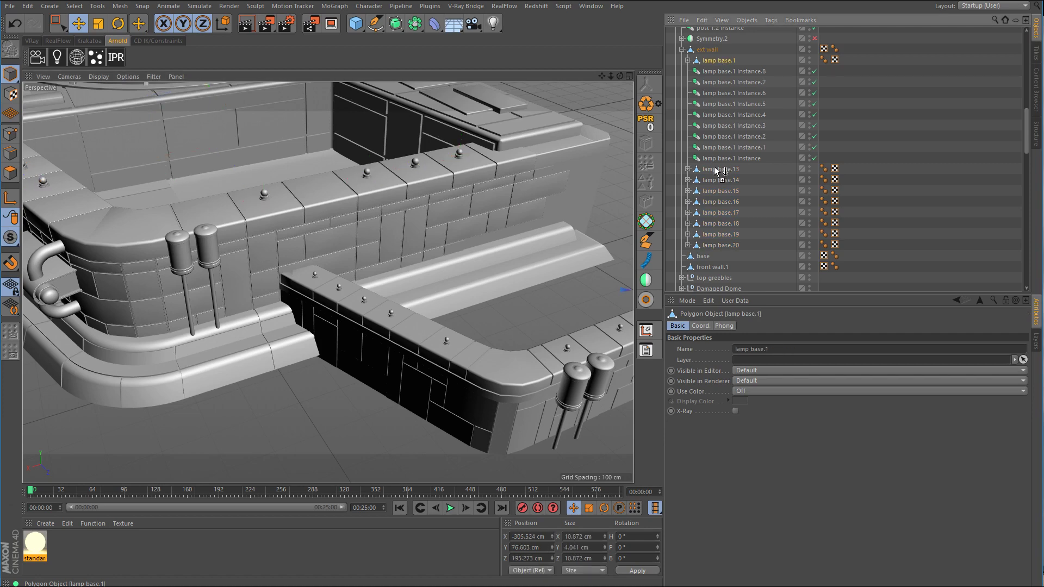
ctrl+drag(715, 169, 713, 164)
alt+right_drag(603, 188, 538, 210)
alt+middle_drag(538, 209, 406, 249)
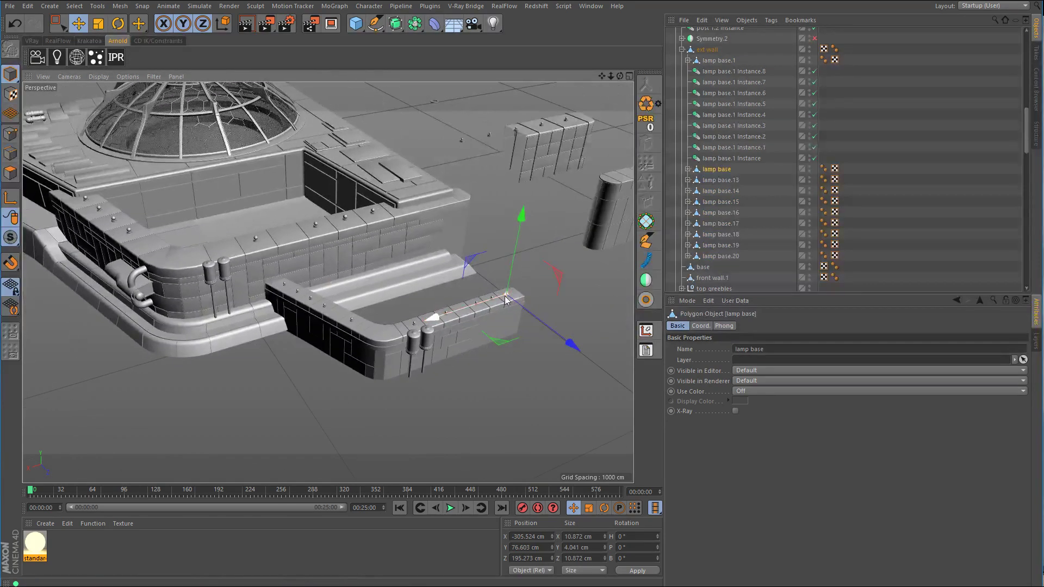
Step: Move the copied lamp base over the upper wall's first old lamp, to about X -82 cm, Z -271.6 cm
alt+drag(516, 300, 365, 236)
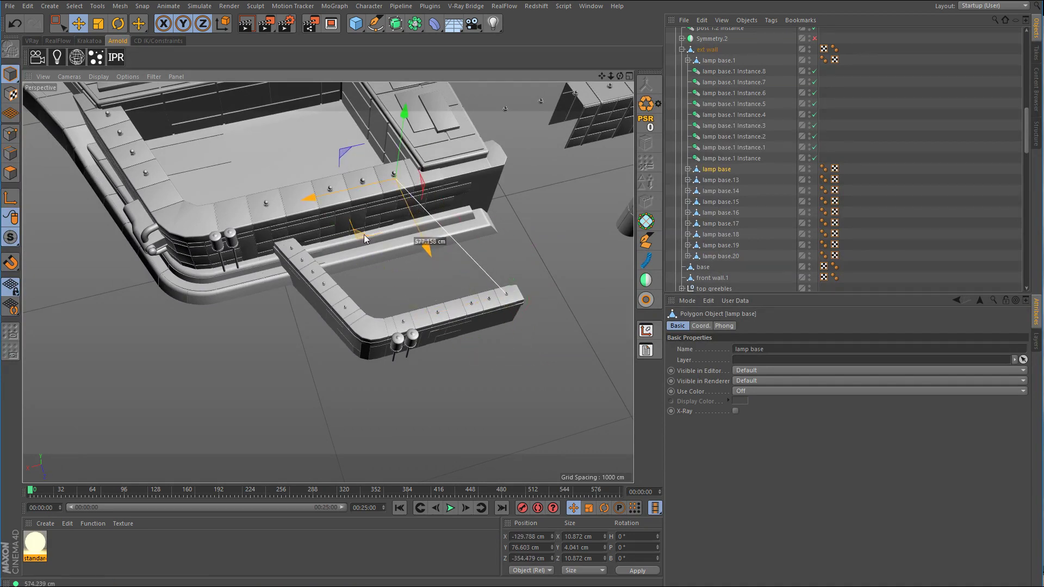
middle_click(370, 235)
middle_click(510, 190)
alt+right_drag(510, 190, 250, 245)
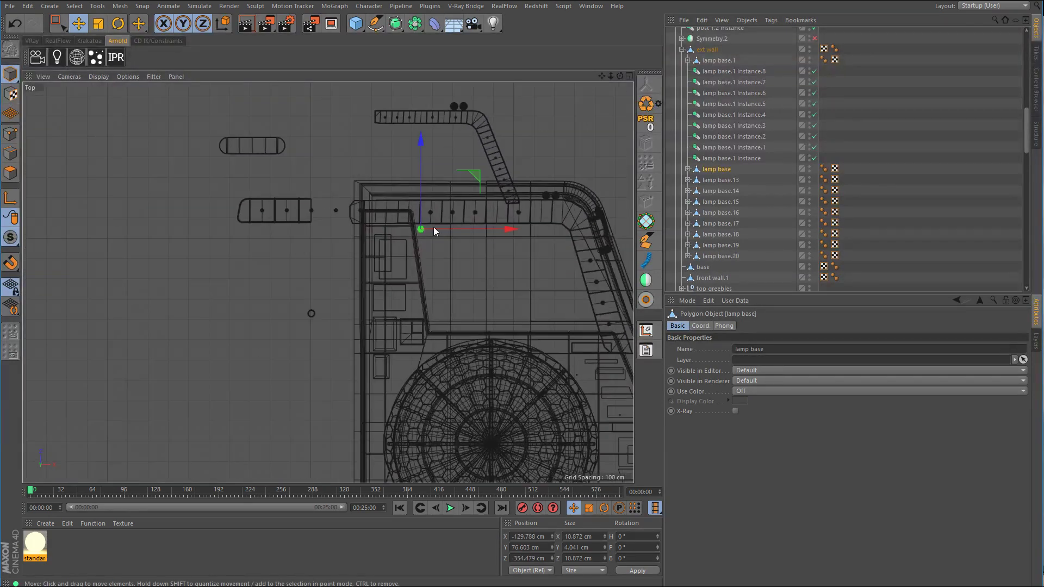
scroll(433, 227, up, 8)
scroll(399, 235, up, 3)
drag(395, 276, 517, 121)
alt+middle_drag(518, 121, 433, 288)
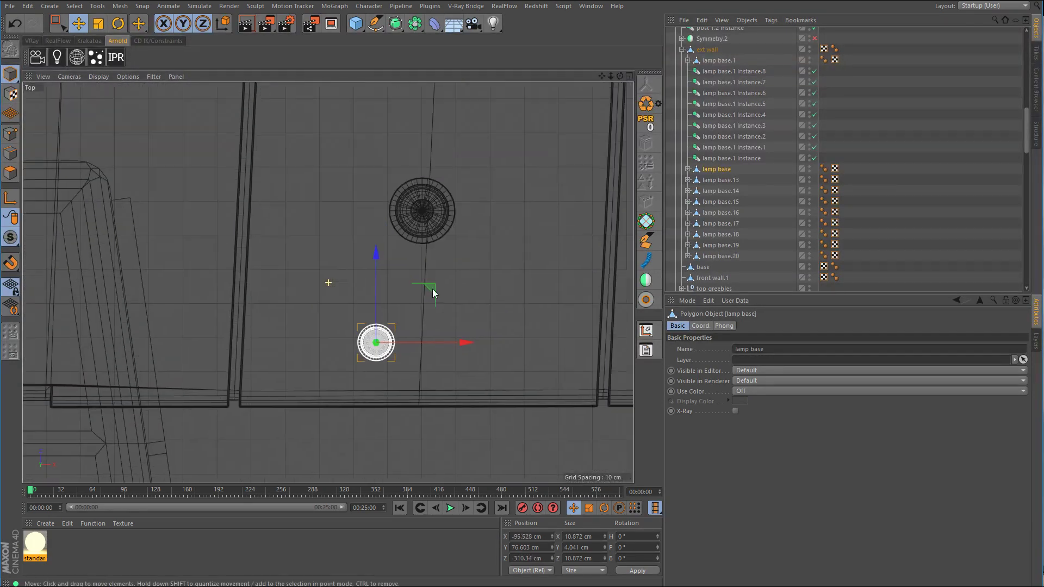
scroll(435, 294, up, 4)
drag(388, 342, 463, 122)
Step: Scale the copied lamp up to about 175%, about 19 cm across, to match the old lamp's outline
key(t)
scroll(488, 188, up, 3)
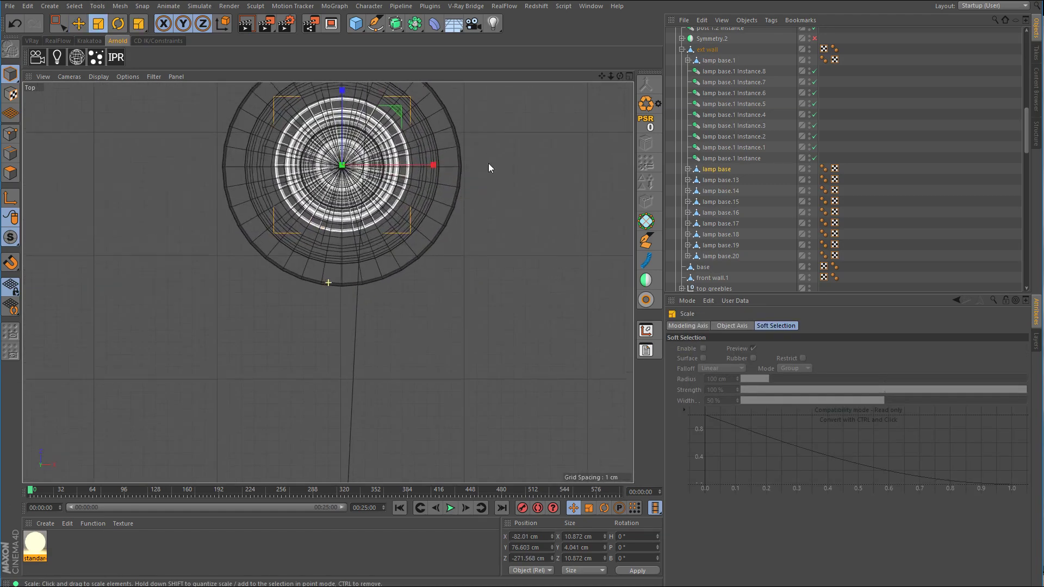
alt+middle_drag(489, 168, 487, 191)
drag(487, 191, 528, 191)
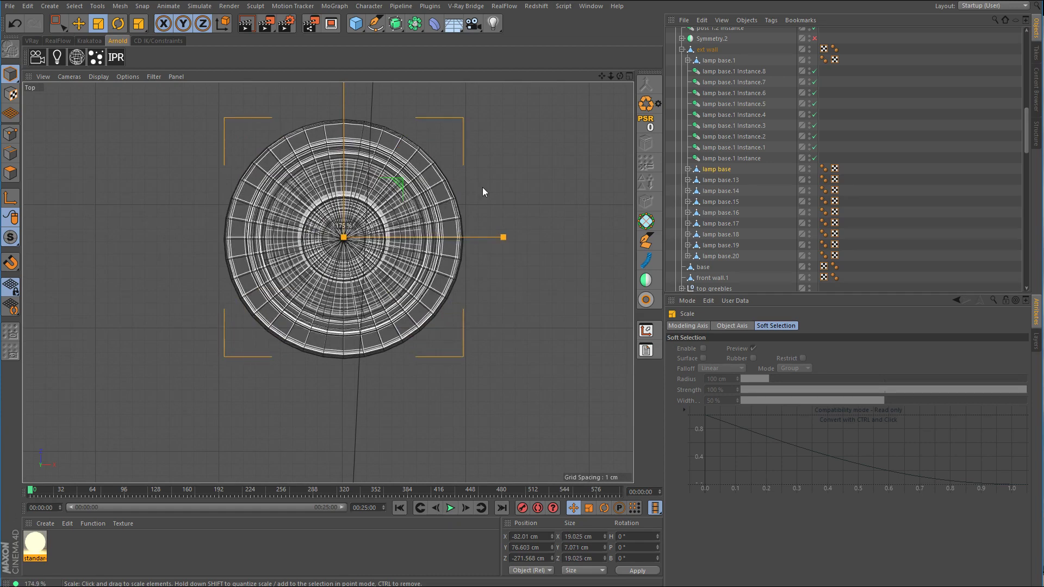
Step: Raise the enlarged lamp onto the top surface of the upper wall, at about Y 201.1 cm
key(F5)
key(F1)
key(e)
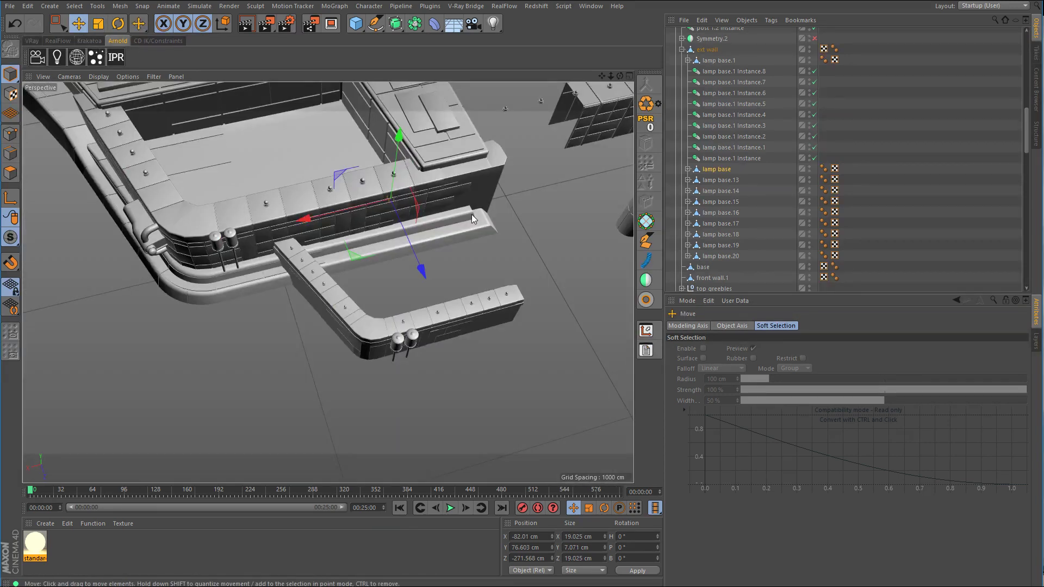
alt+drag(472, 214, 481, 168)
alt+right_drag(416, 165, 465, 141)
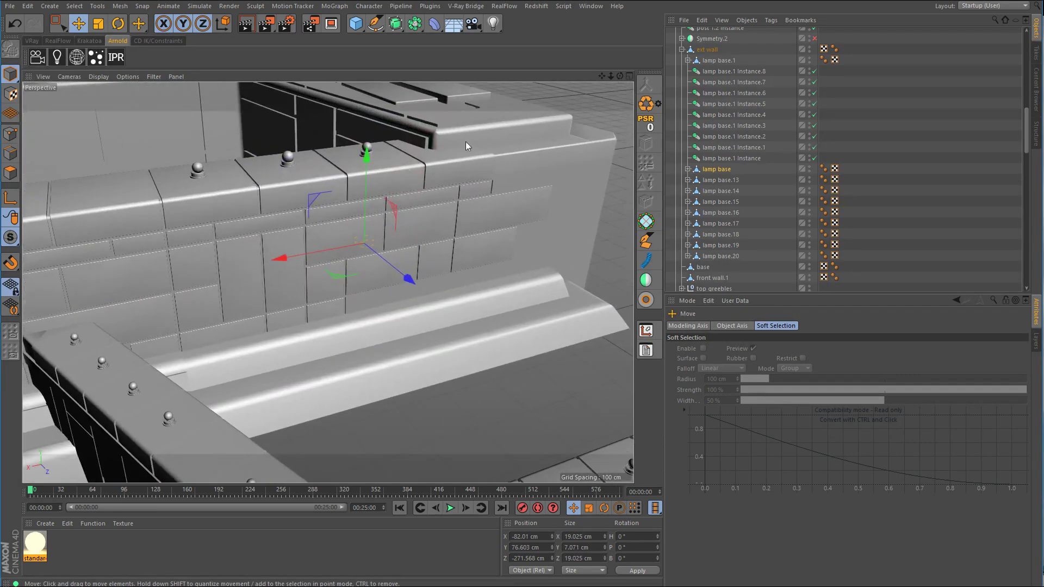
alt+middle_drag(465, 141, 500, 220)
drag(409, 222, 425, 156)
alt+right_drag(408, 227, 593, 208)
drag(418, 224, 430, 207)
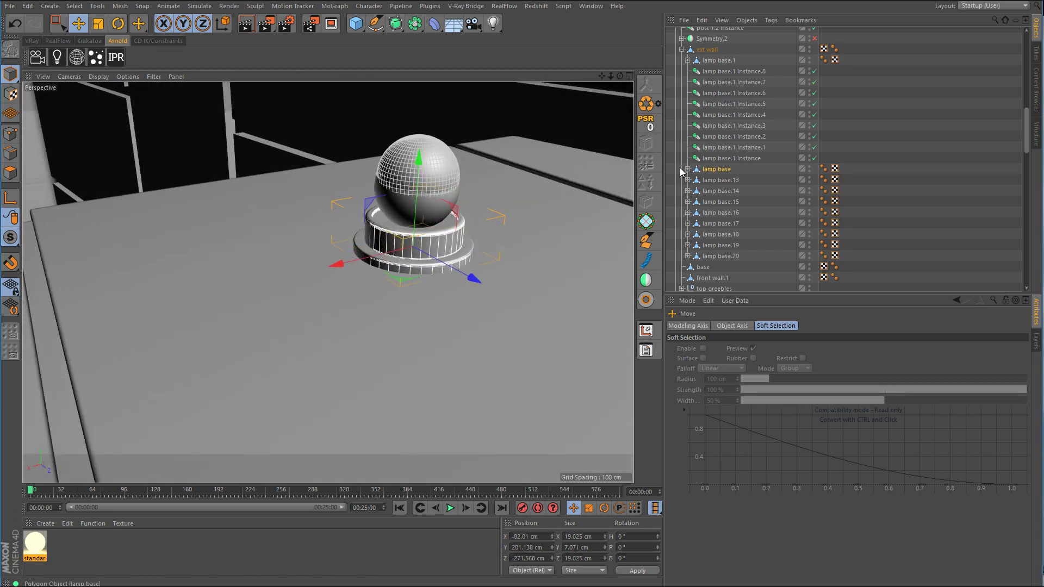
Step: Hide lamp base.13 to compare it with the new lamp, and delete lamp base.13
click(723, 181)
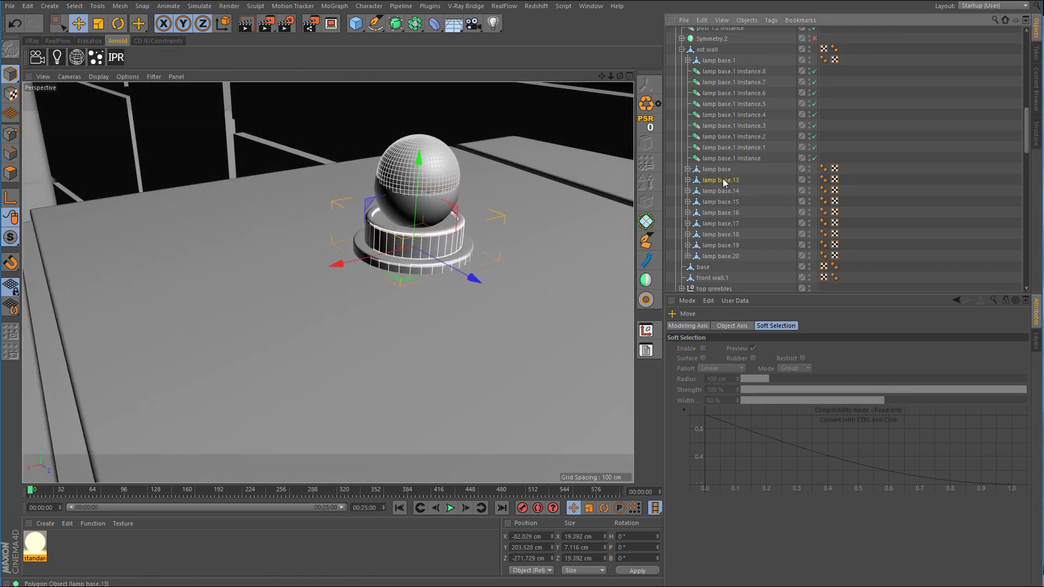
click(810, 178)
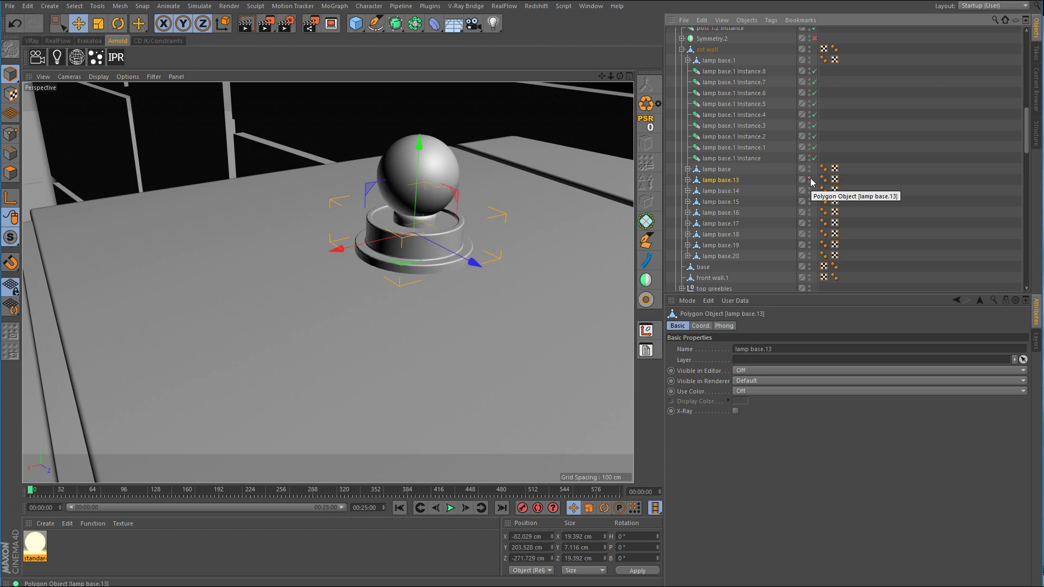
click(809, 178)
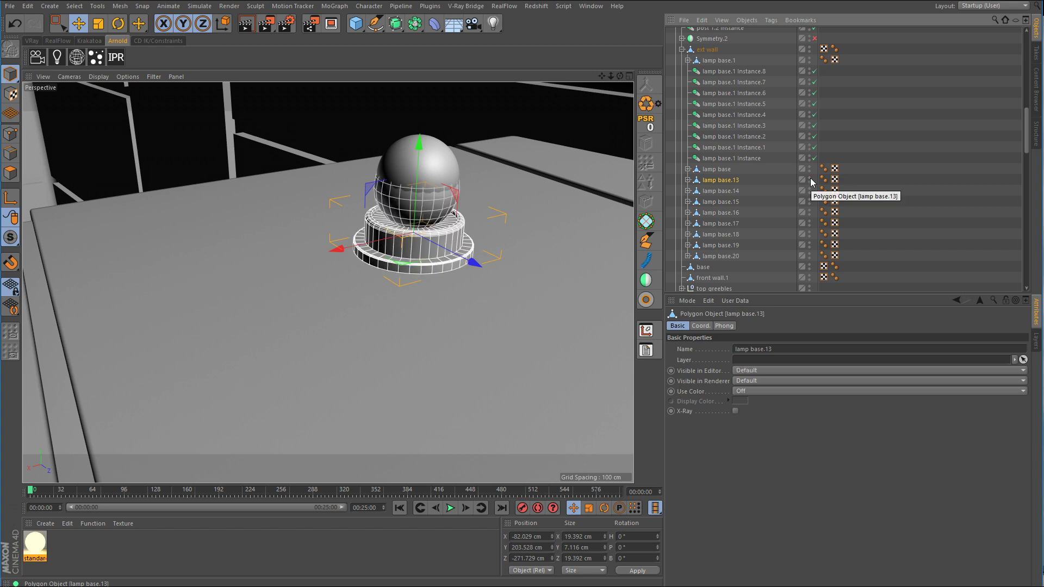
click(809, 178)
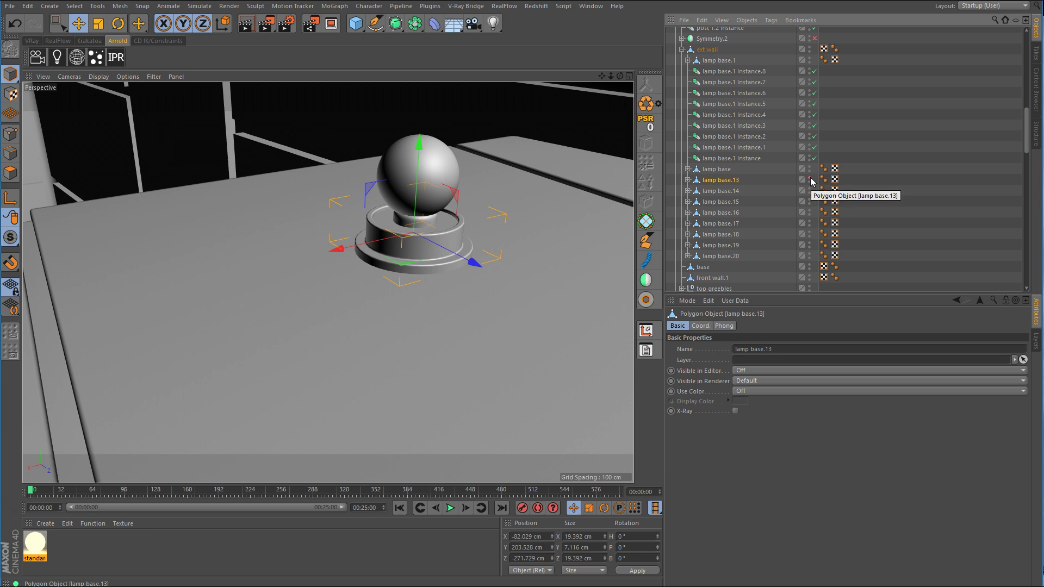
click(725, 170)
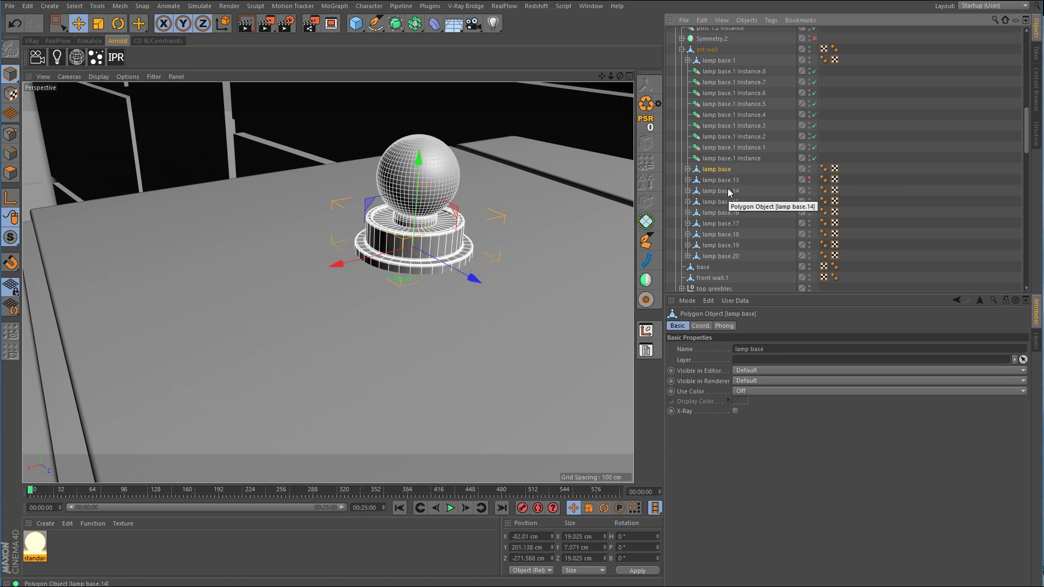
click(732, 181)
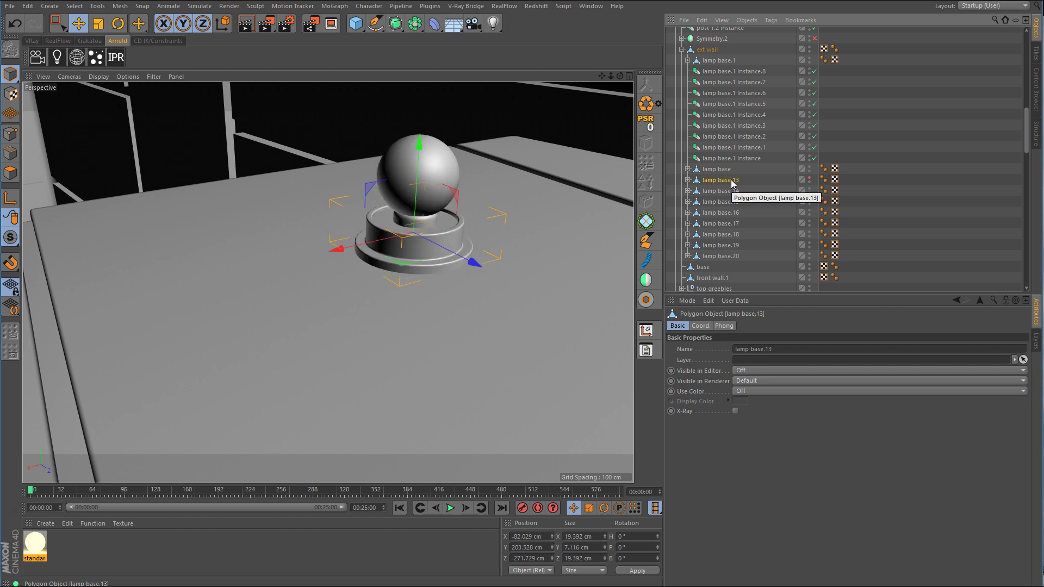
key(Delete)
Step: Create an instance of lamp base and place it above lamp base.14 in the ext wall hierarchy
click(718, 169)
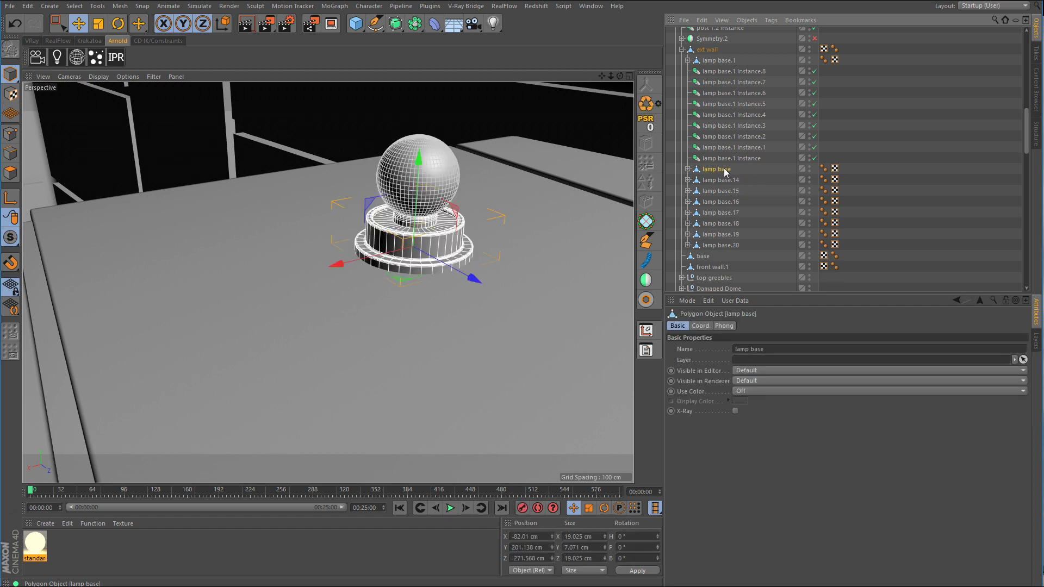
drag(414, 24, 617, 57)
drag(713, 34, 713, 180)
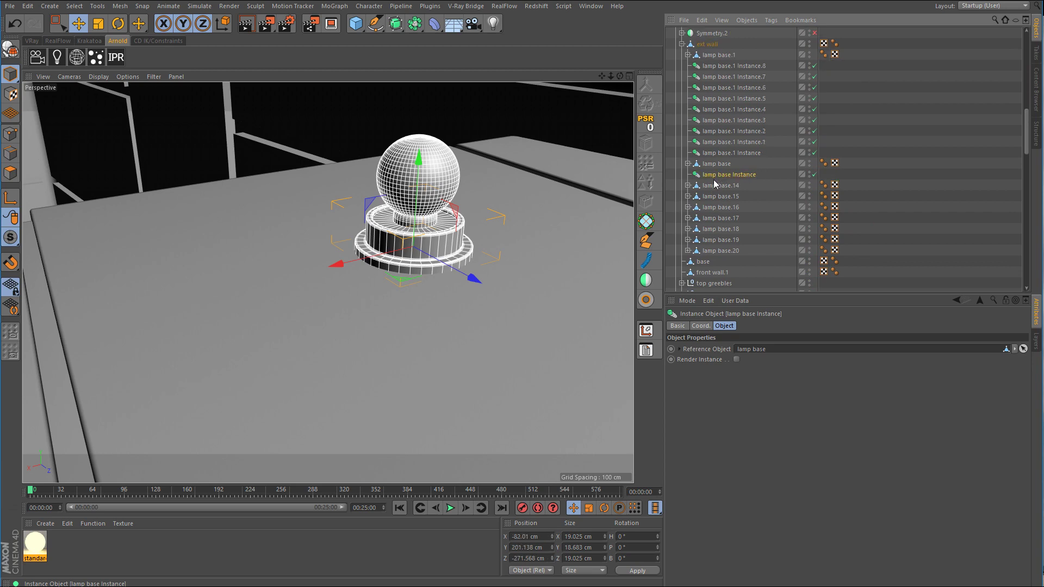
Step: Move the lamp instance along X onto the upper wall's next old lamp, at about X 26.9 cm
key(o)
middle_click(498, 209)
middle_click(498, 210)
scroll(452, 260, down, 10)
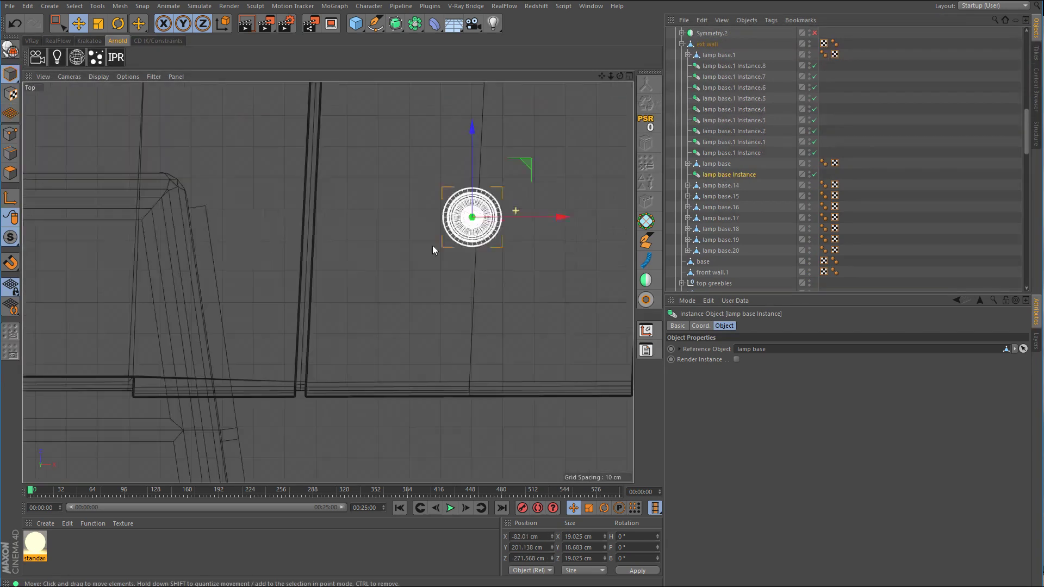
alt+middle_drag(412, 243, 196, 281)
drag(275, 276, 367, 274)
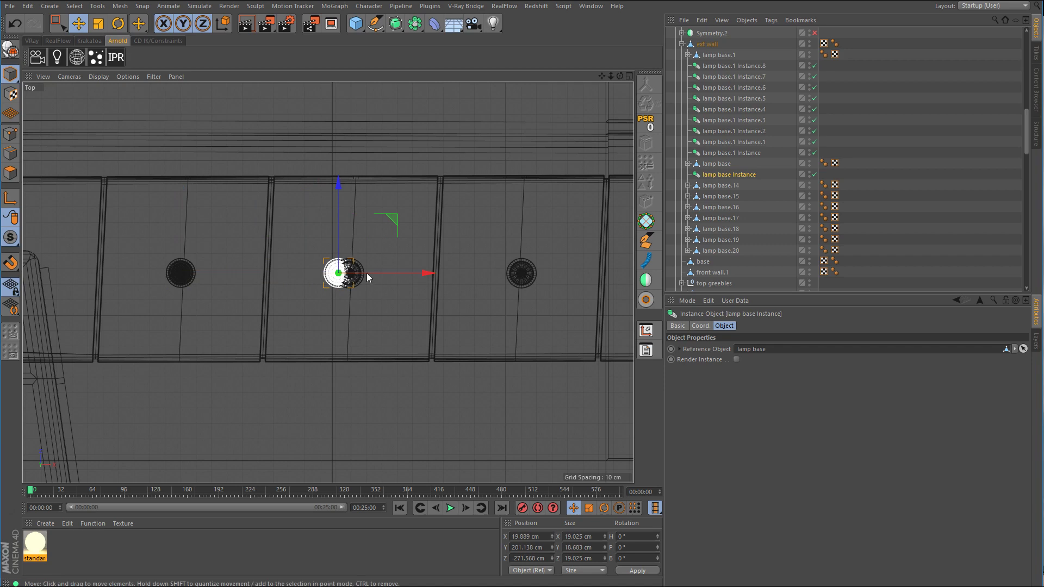
key(o)
drag(429, 271, 450, 289)
scroll(517, 265, down, 8)
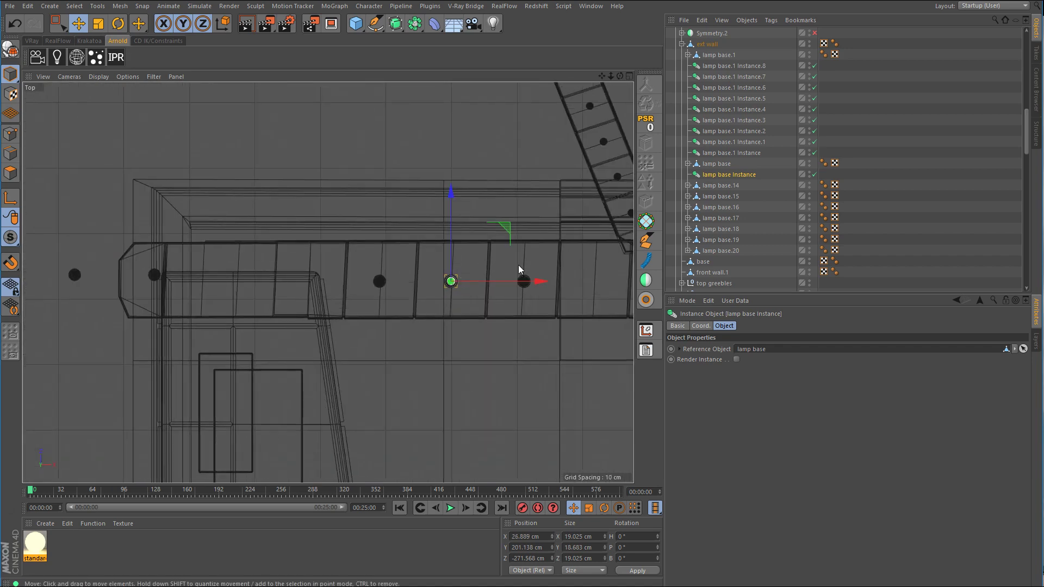
Step: Duplicate the lamp instance and align the copy with the following old lamp, at about X 138.3 cm
alt+middle_drag(518, 266, 306, 275)
ctrl+drag(723, 175, 684, 197)
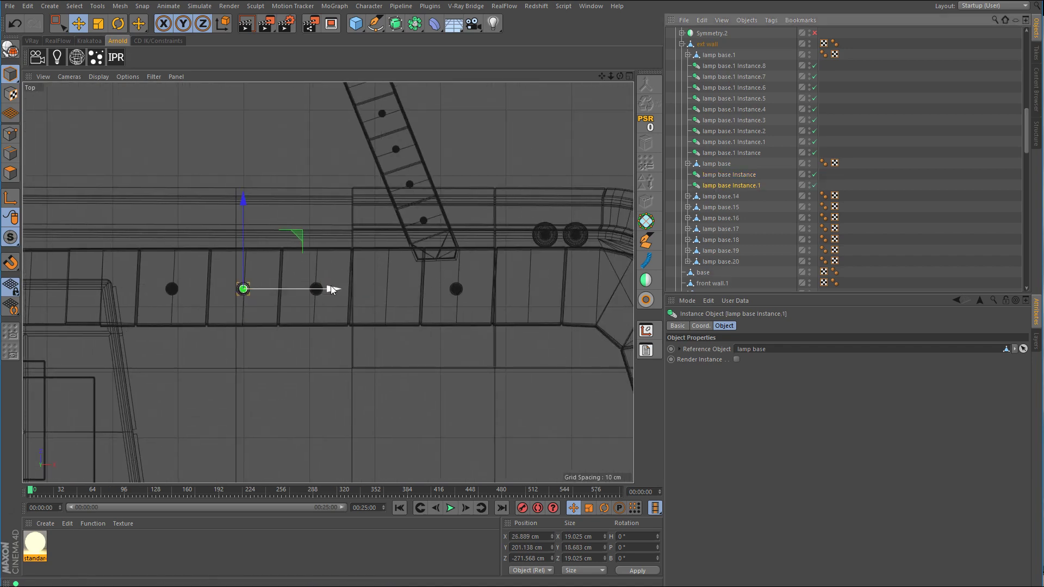
drag(326, 288, 361, 303)
key(o)
Step: Duplicate the lamp instance again and move it to the straight section's last old lamp, at about X 352 cm
ctrl+drag(731, 185, 732, 194)
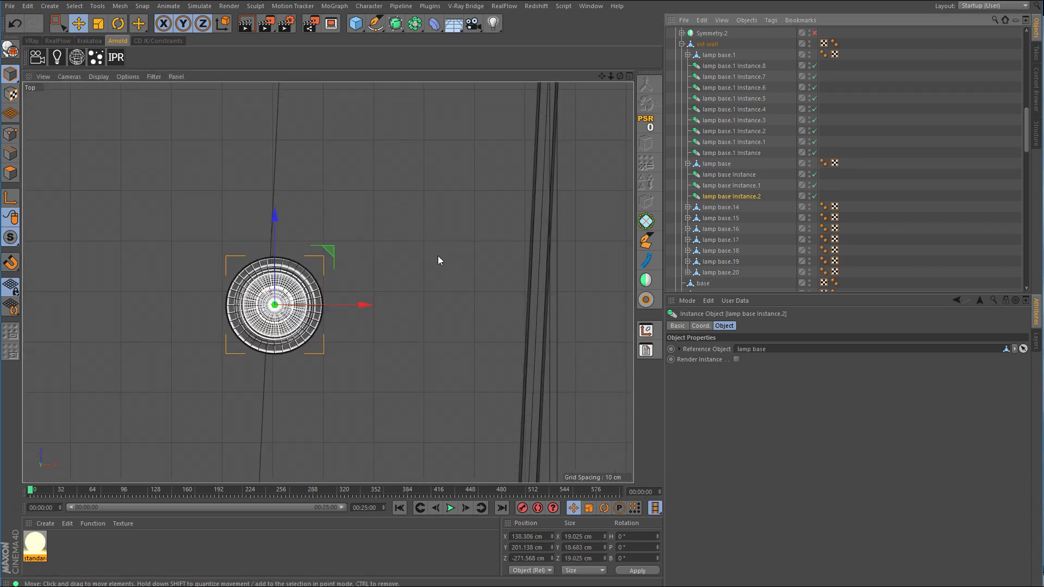
alt+middle_drag(438, 255, 200, 285)
drag(118, 341, 560, 341)
scroll(560, 341, down, 4)
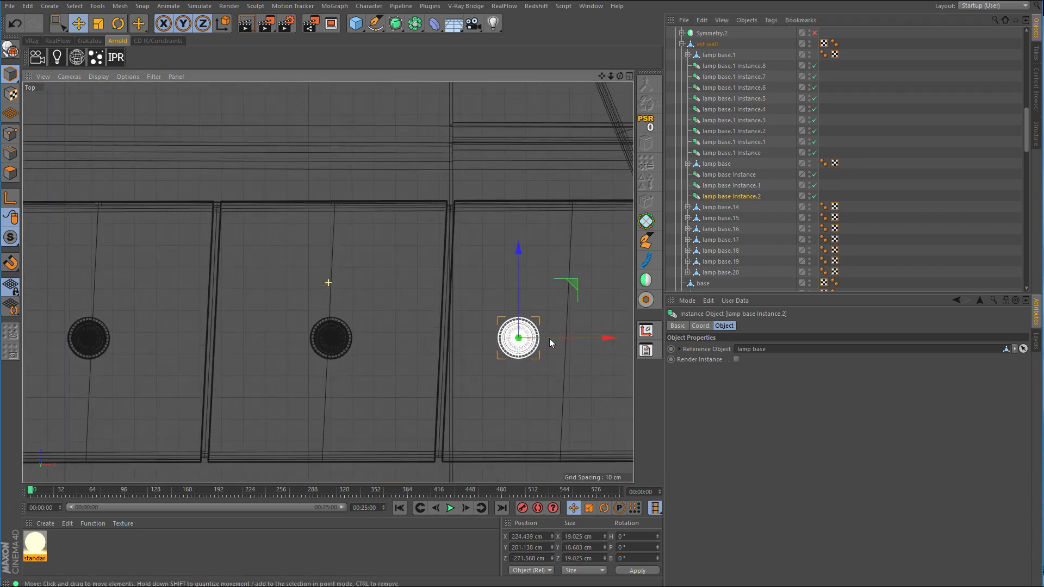
alt+middle_drag(560, 341, 209, 338)
drag(209, 339, 518, 339)
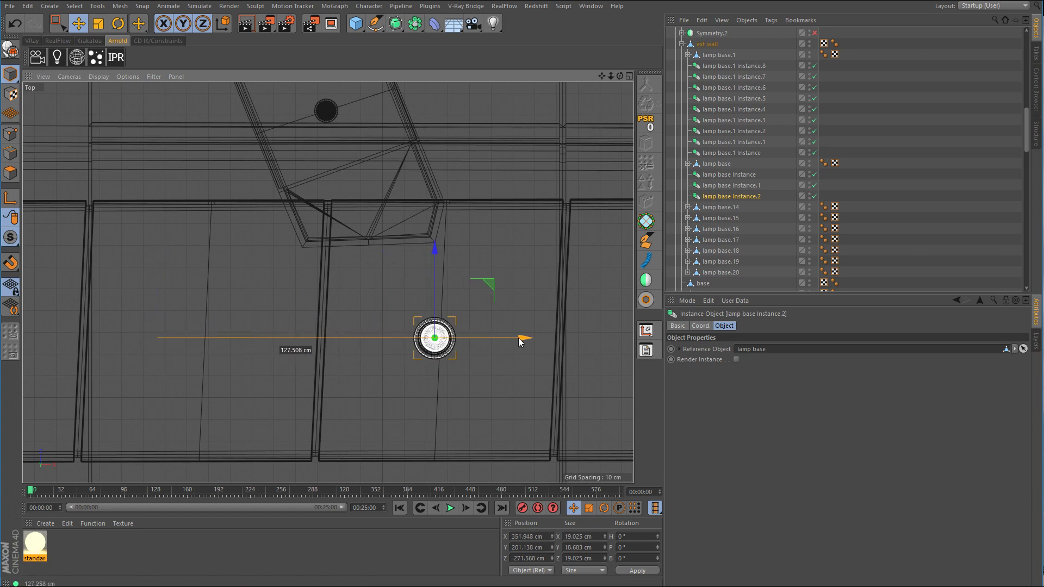
alt+middle_drag(517, 340, 364, 328)
alt+middle_drag(613, 313, 415, 309)
Step: Duplicate the instance and align it with the slanted section's first old lamp, at about X 704.7 cm, Z -509.1 cm
ctrl+drag(718, 196, 717, 202)
scroll(420, 276, down, 5)
drag(423, 227, 566, 324)
alt+right_drag(505, 390, 605, 378)
alt+middle_drag(605, 377, 414, 374)
scroll(397, 359, up, 3)
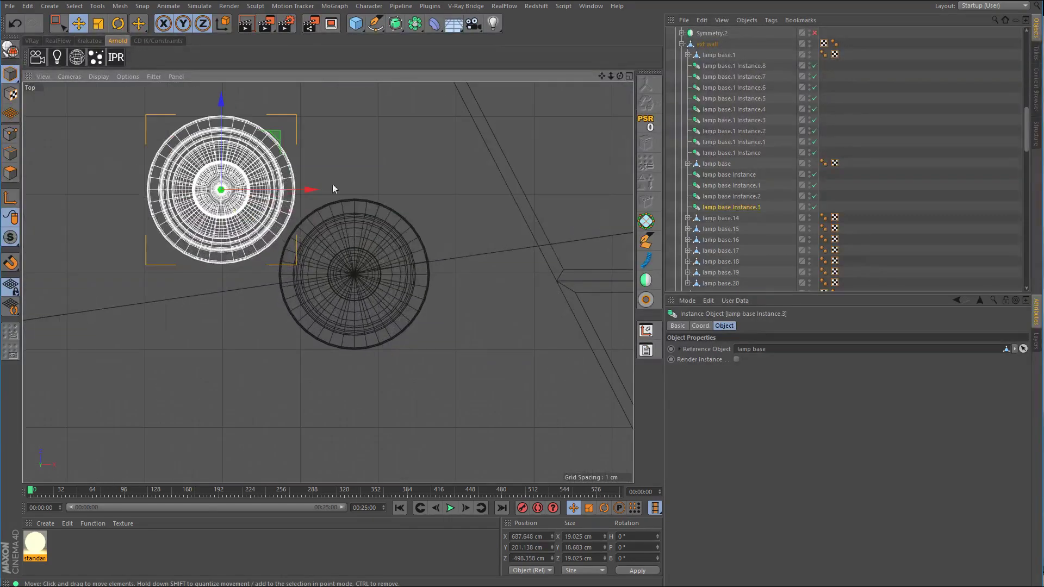
drag(333, 187, 409, 221)
Step: Duplicate the instance onto the slanted section's second old lamp, at about X 735.2 cm, Z -613.9 cm
ctrl+drag(732, 207, 731, 212)
scroll(544, 248, down, 5)
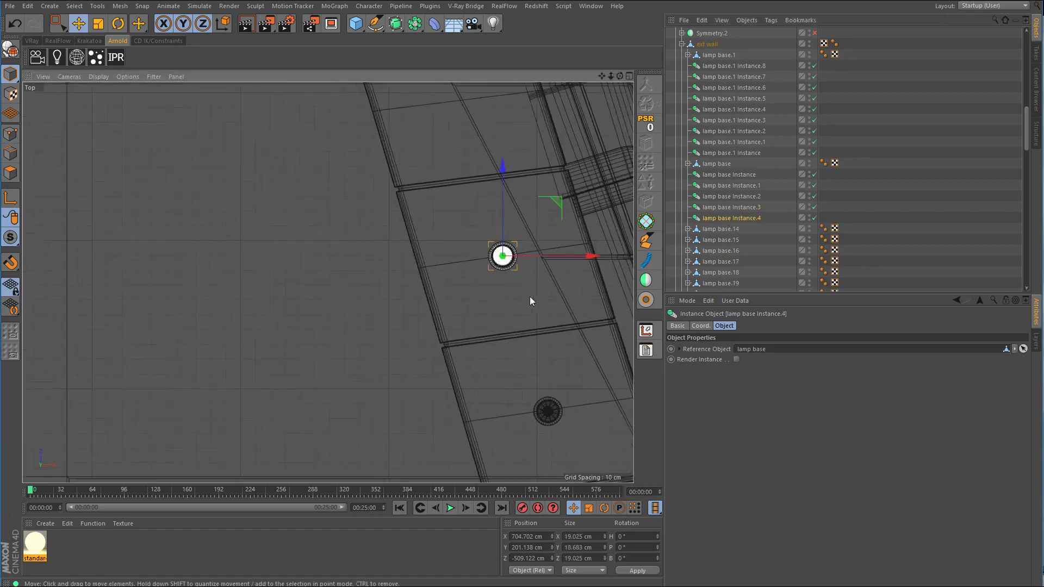
alt+middle_drag(529, 296, 327, 223)
drag(353, 145, 401, 302)
scroll(333, 341, up, 7)
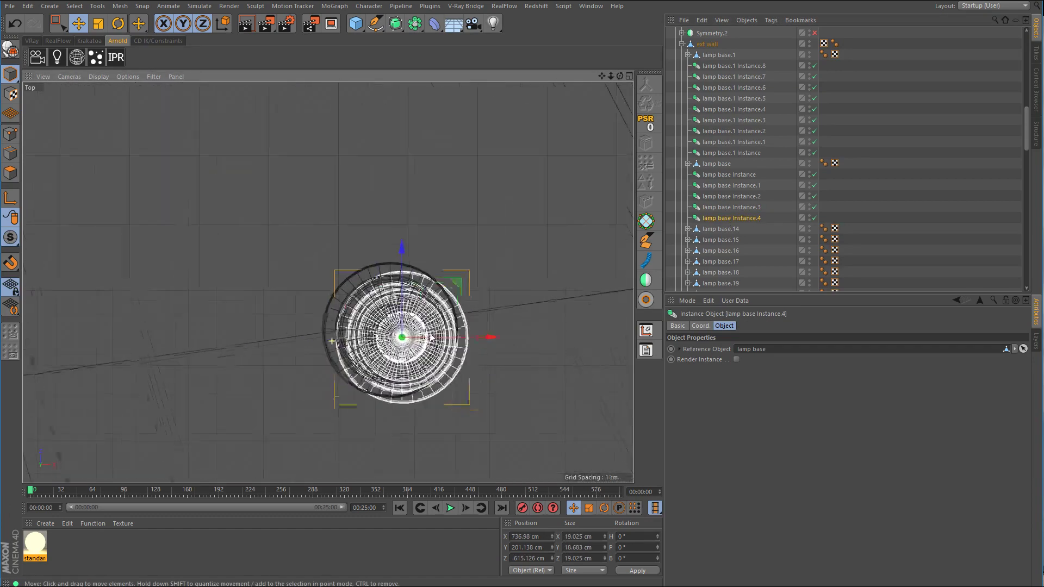
drag(479, 284, 462, 273)
Step: Duplicate the instance onto the slanted section's third old lamp, at about X 765.8 cm, Z -717.4 cm
scroll(364, 313, down, 6)
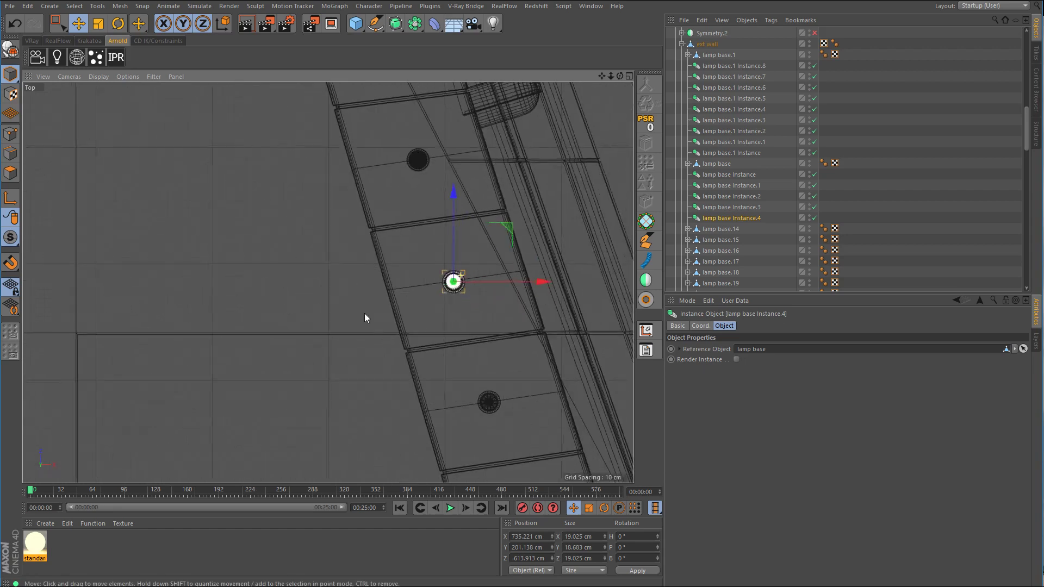
ctrl+drag(729, 220, 730, 224)
alt+middle_drag(519, 289, 383, 218)
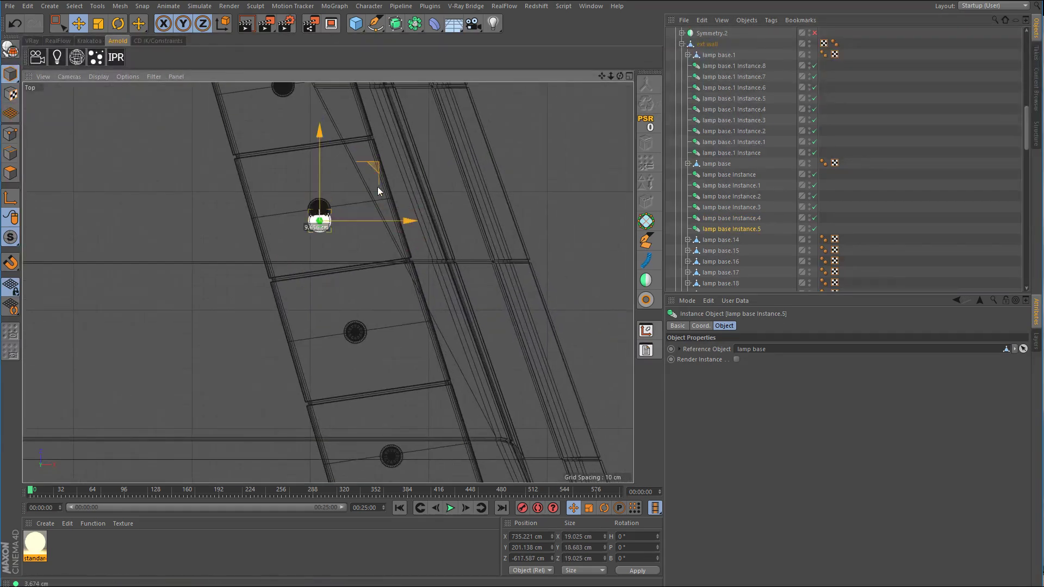
drag(376, 163, 409, 283)
scroll(455, 316, up, 8)
alt+right_drag(454, 313, 460, 313)
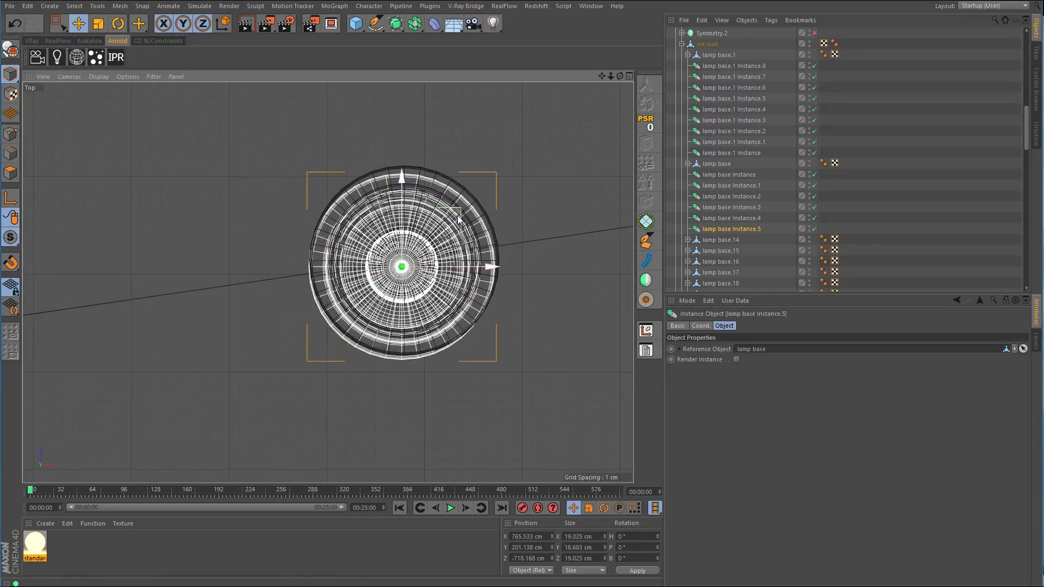
drag(459, 218, 461, 210)
Step: Duplicate the instance onto the slanted section's fourth old lamp, at about X 796.3 cm, Z -822.4 cm
alt+right_drag(455, 218, 380, 269)
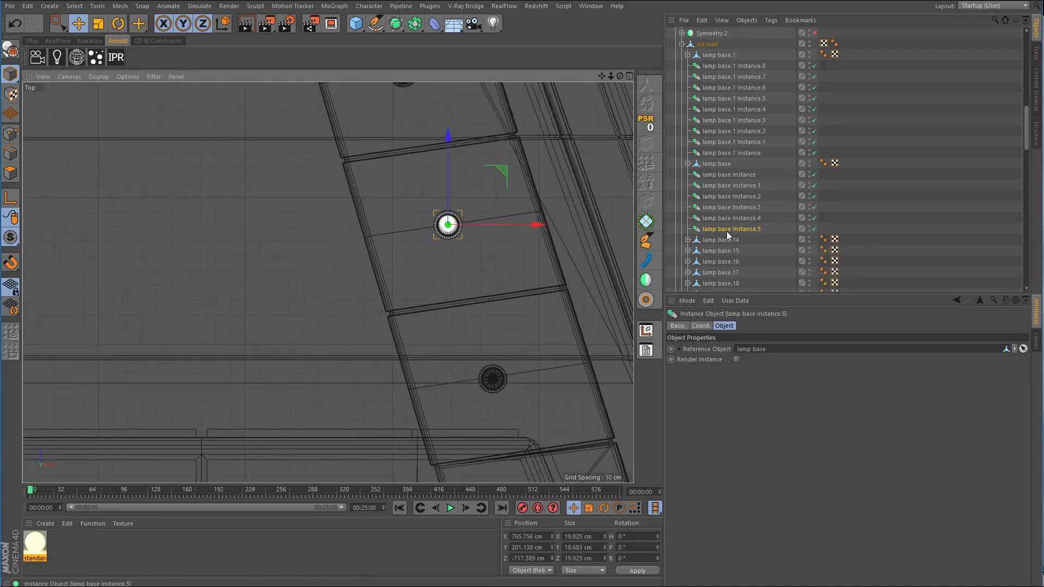
ctrl+drag(726, 231, 726, 235)
alt+middle_drag(523, 300, 443, 261)
drag(424, 132, 468, 282)
alt+right_drag(422, 344, 532, 313)
drag(384, 233, 391, 269)
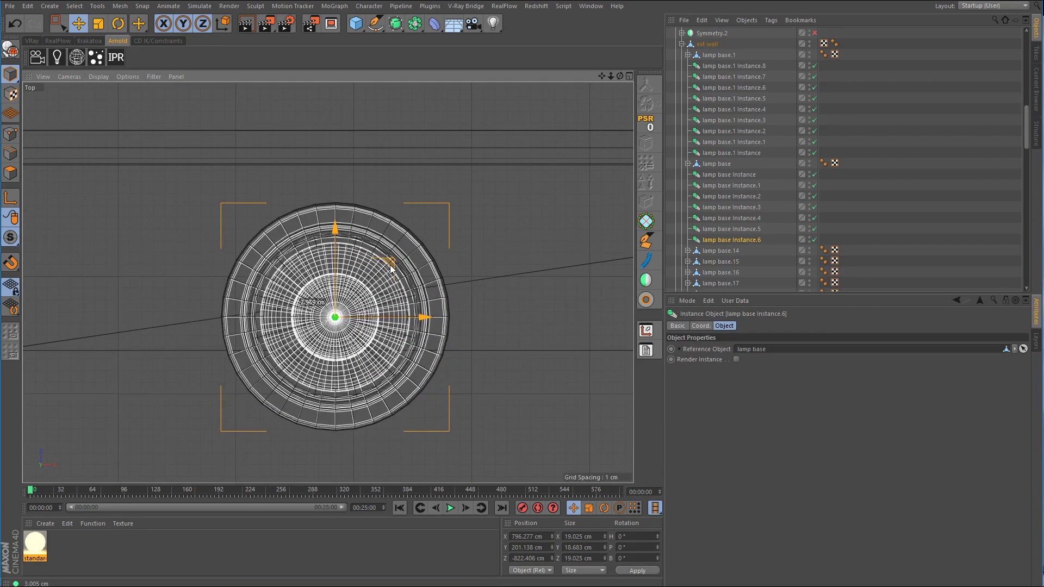
Step: Delete the seven old wall lamps, lamp base.14 to lamp base.20, from the ext wall group
middle_click(472, 248)
middle_click(235, 204)
alt+right_drag(449, 208, 321, 223)
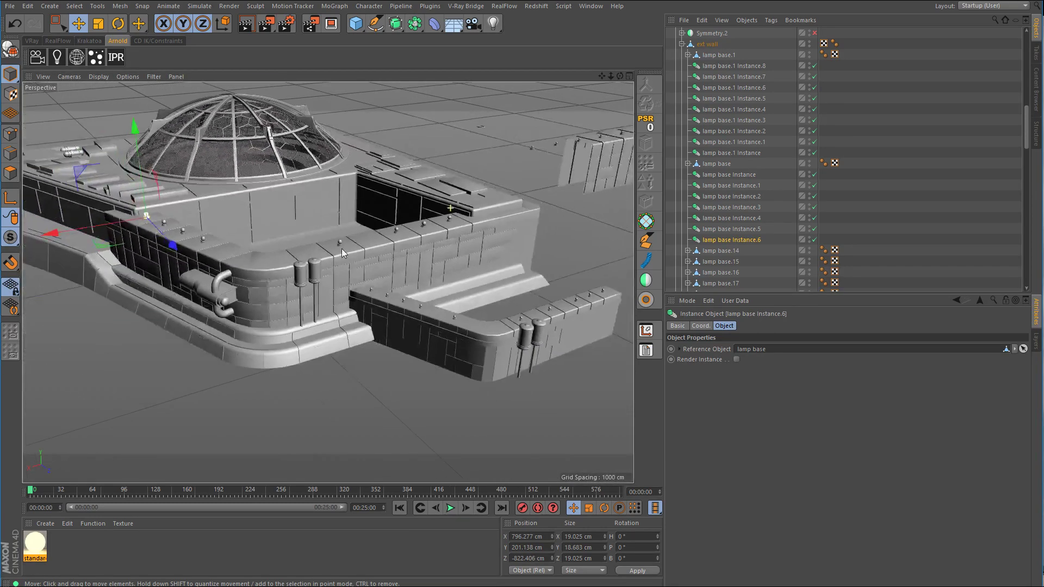
alt+drag(321, 223, 336, 249)
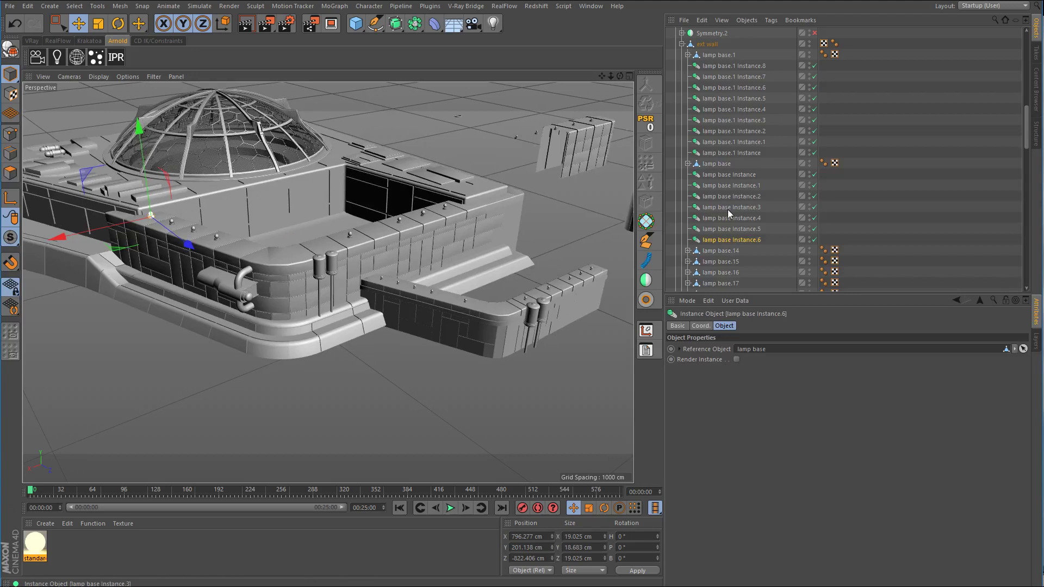
scroll(787, 204, down, 4)
click(735, 121)
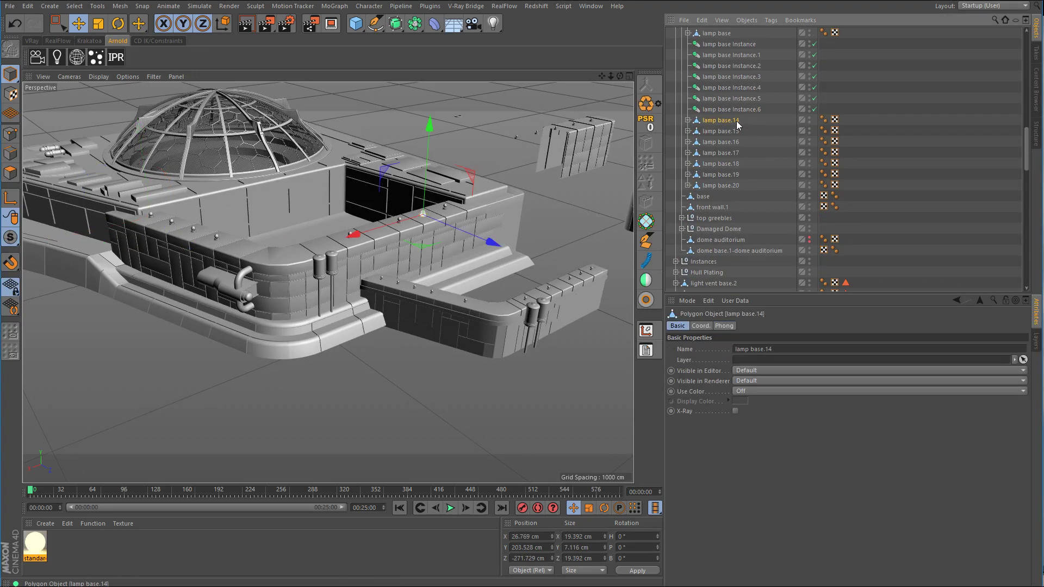
key(Delete)
click(736, 121)
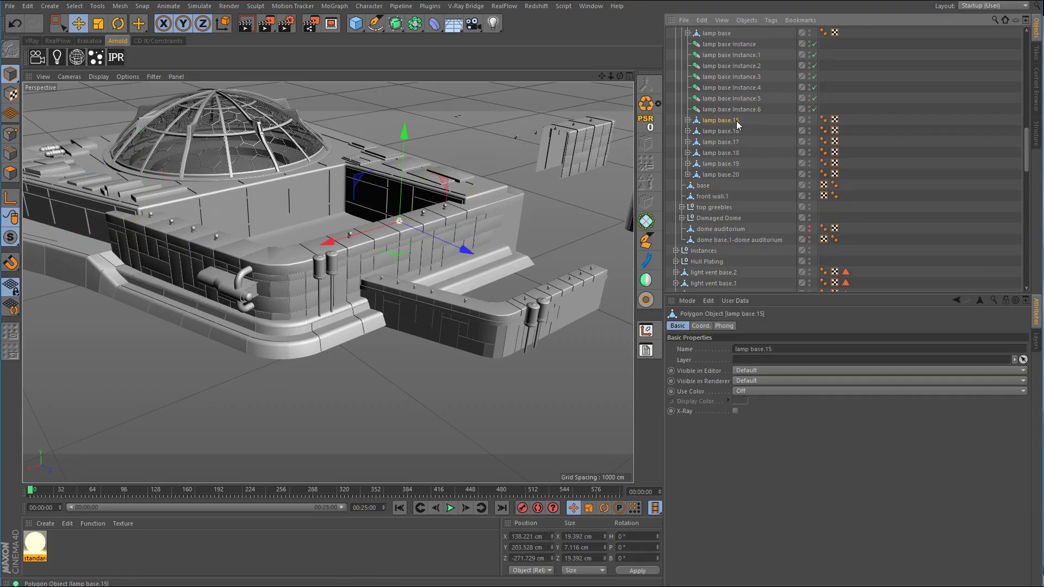
key(Delete)
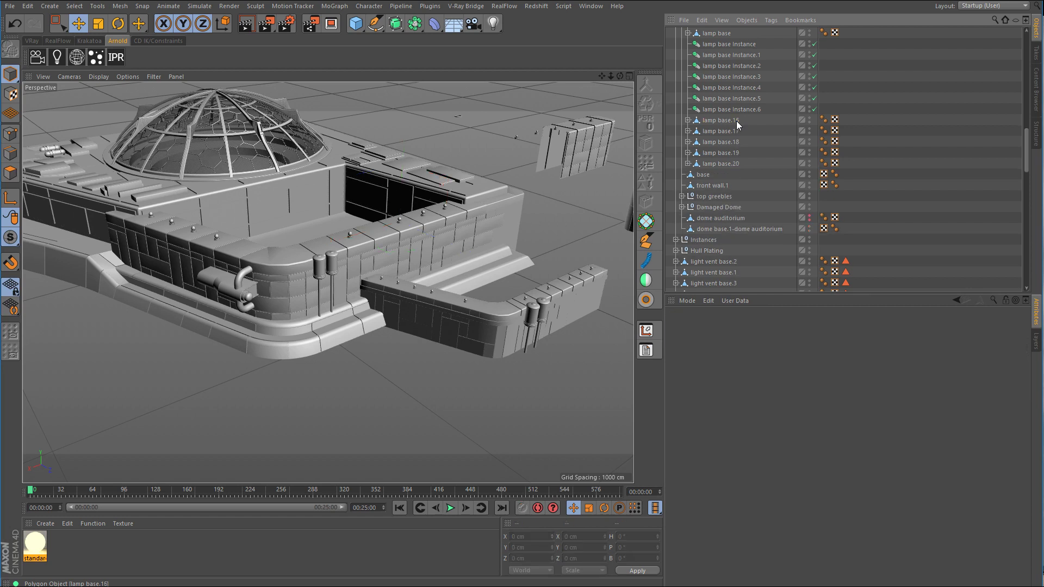
click(736, 121)
key(Delete)
click(736, 121)
key(Delete)
click(737, 120)
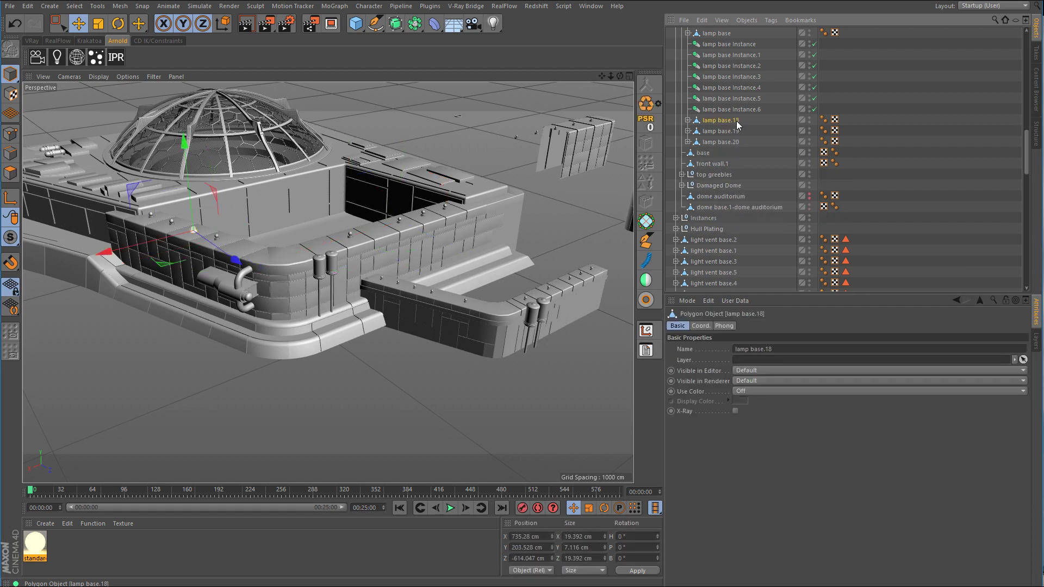
key(Delete)
click(736, 120)
key(Delete)
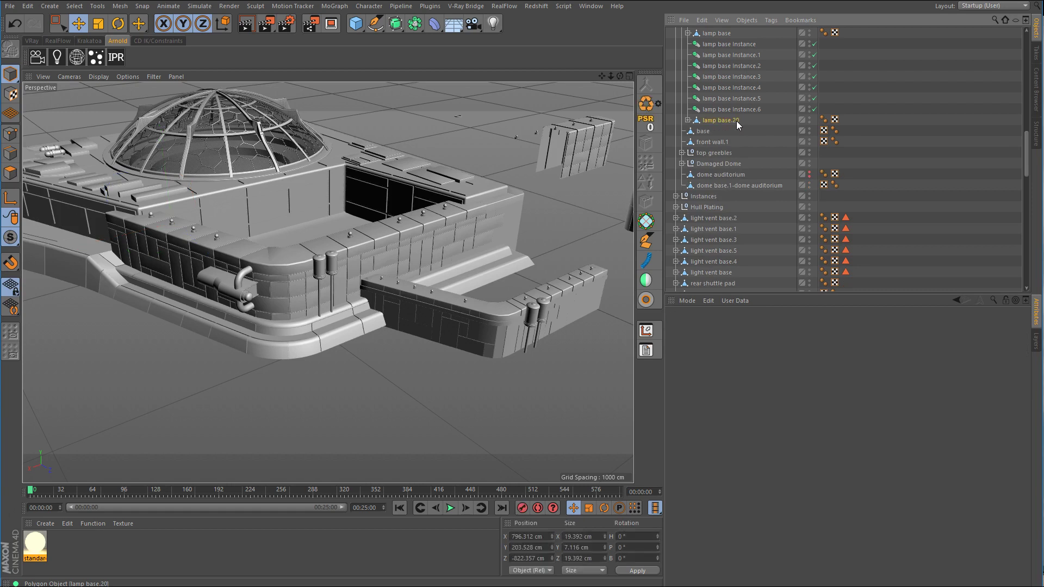
click(736, 120)
key(Delete)
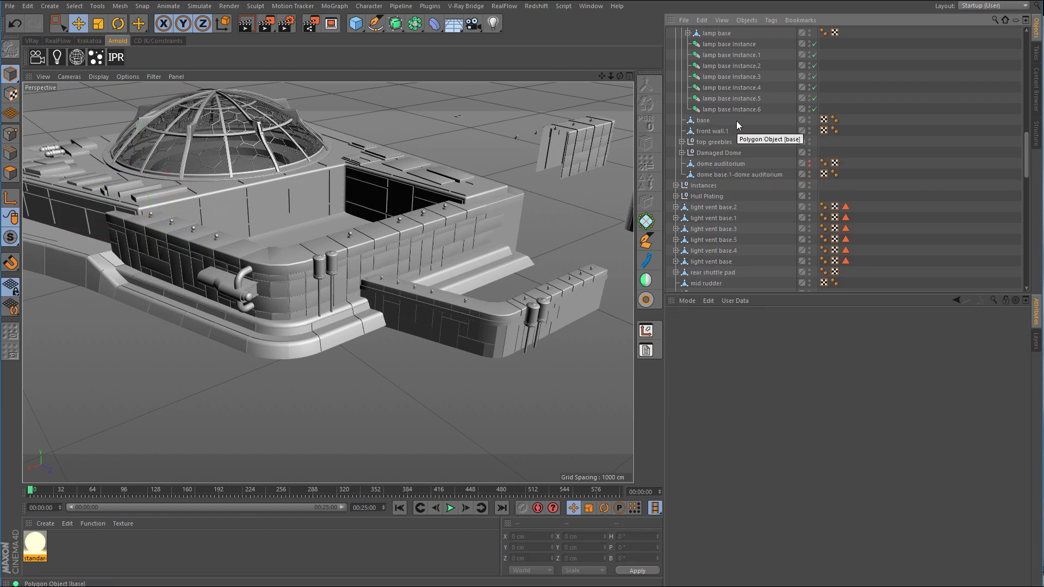
Step: Run an Arnold IPR preview in a shortened window and check the wall lamps from the front and the opposite side
click(117, 58)
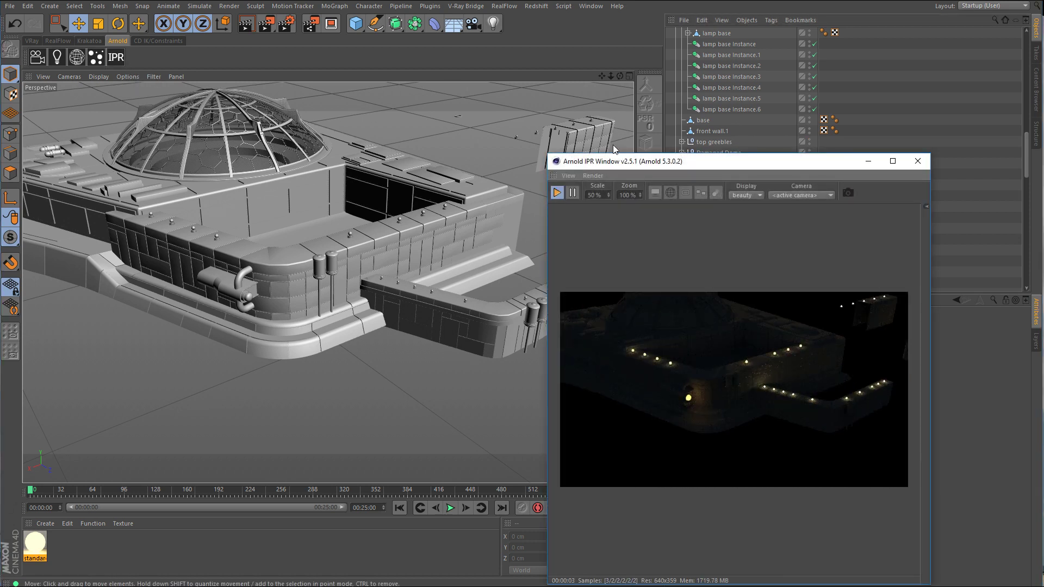
drag(748, 166, 714, 128)
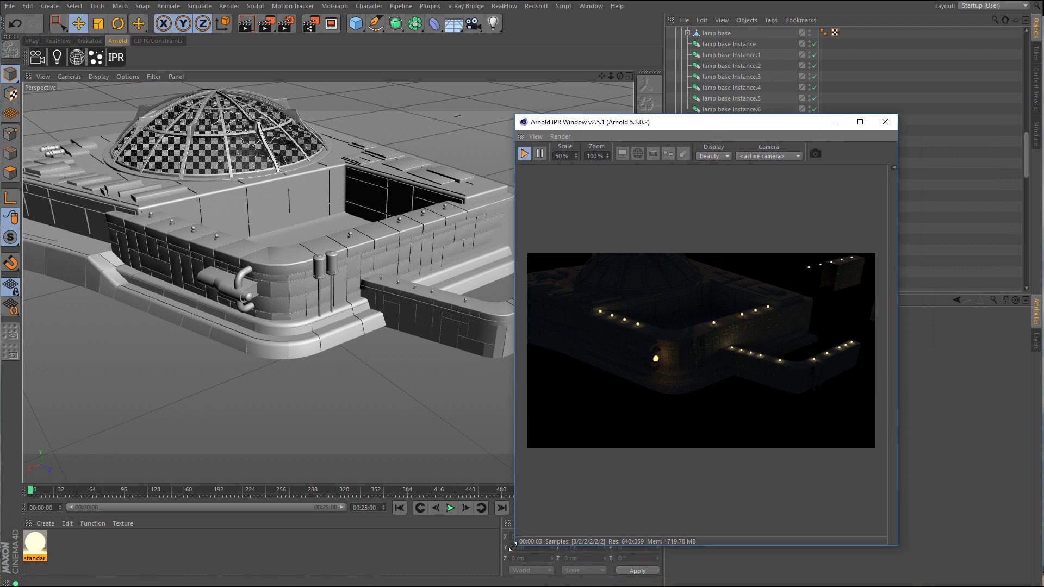
drag(509, 544, 511, 392)
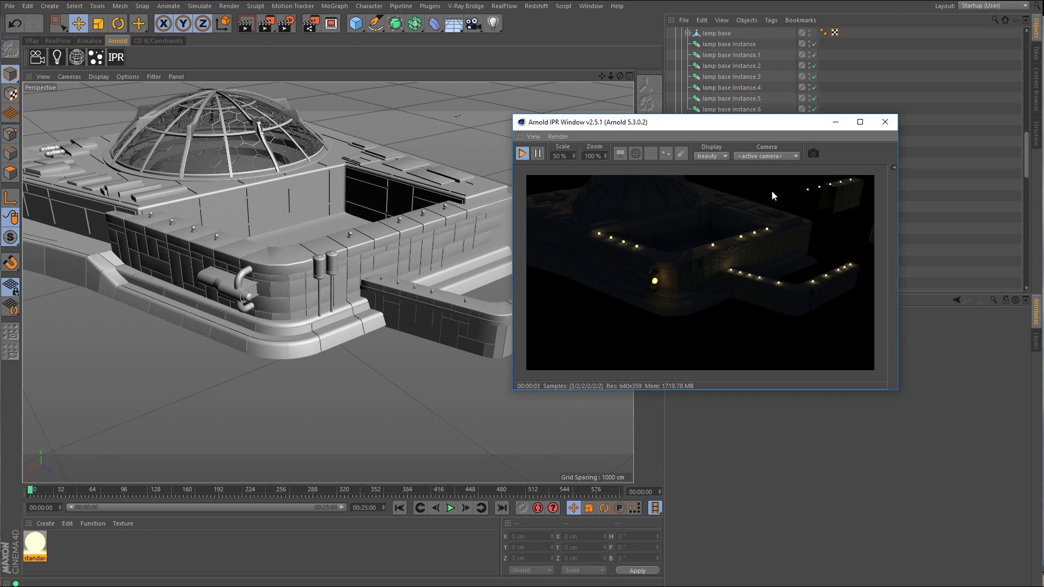
drag(761, 126, 864, 261)
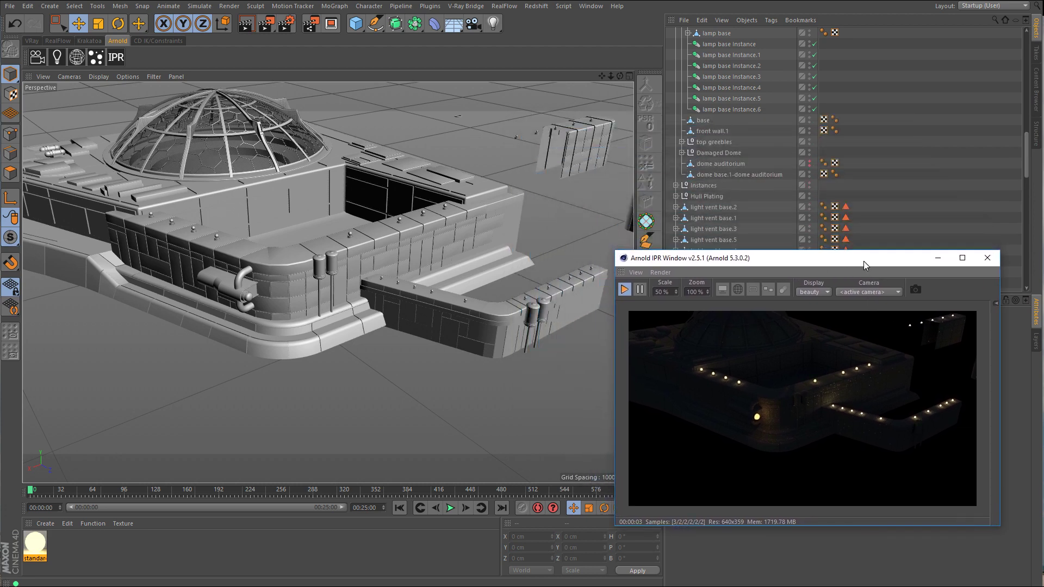
mouse_move(530, 229)
alt+mouse_down()
mouse_move(501, 235)
mouse_move(530, 226)
alt+mouse_up()
click(524, 291)
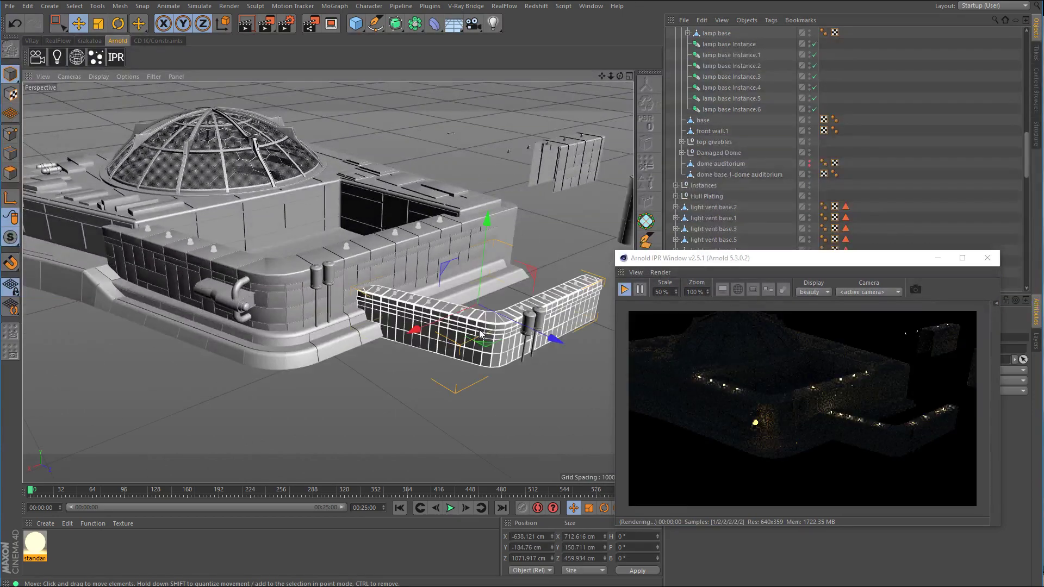
alt+drag(528, 277, 382, 276)
alt+middle_drag(490, 234, 341, 226)
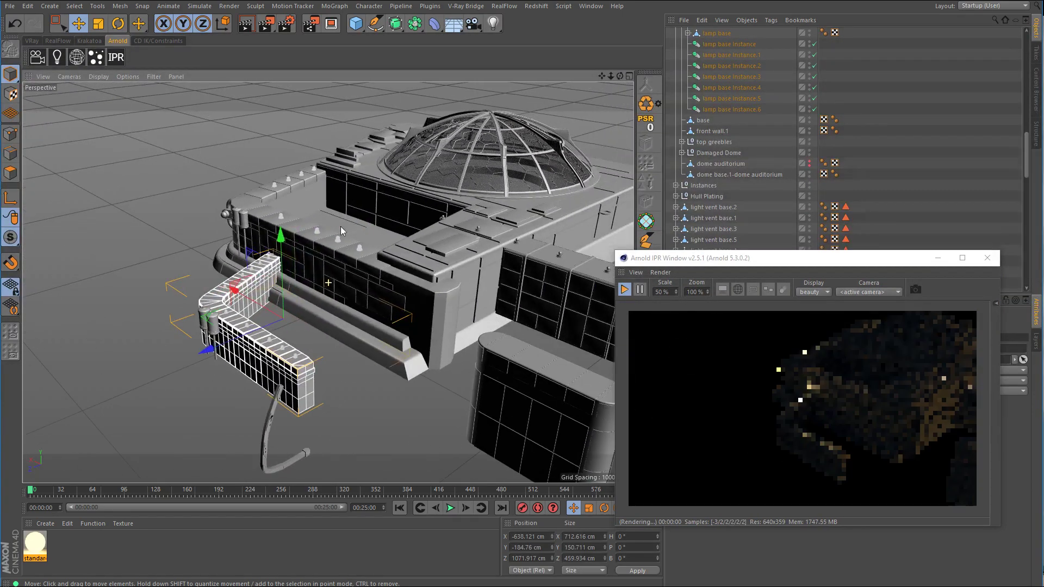
alt+right_drag(387, 227, 358, 253)
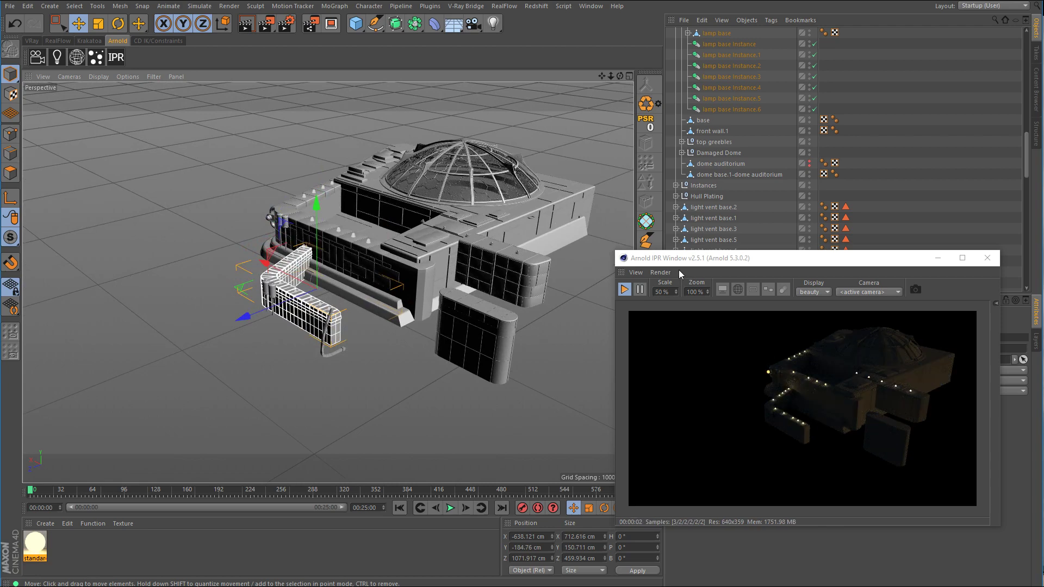
drag(821, 262, 435, 262)
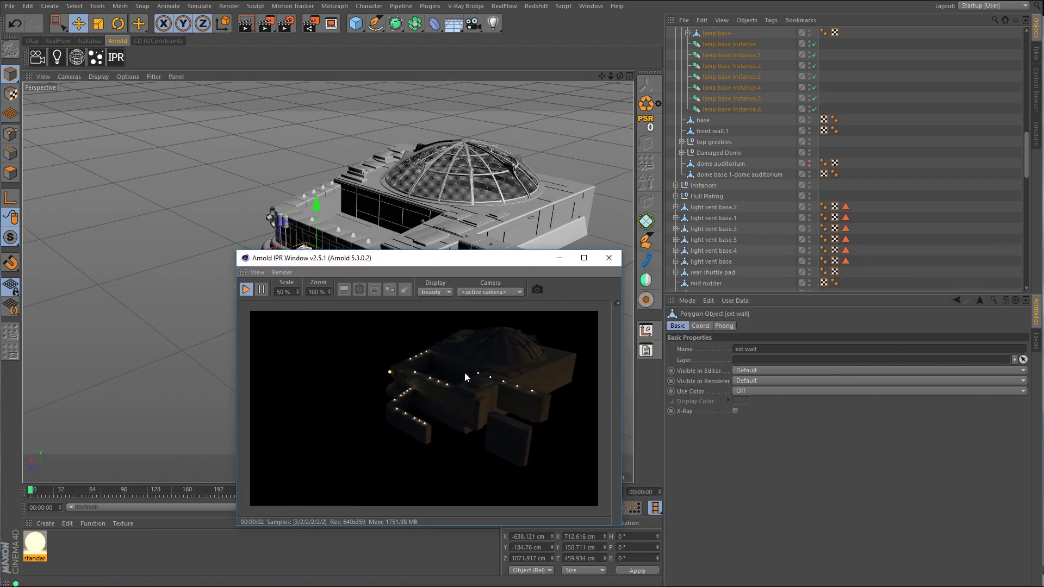
Step: Review the Arnold Sky's settings, keep the render preview clear of the model, and clear the selection
scroll(941, 209, up, 10)
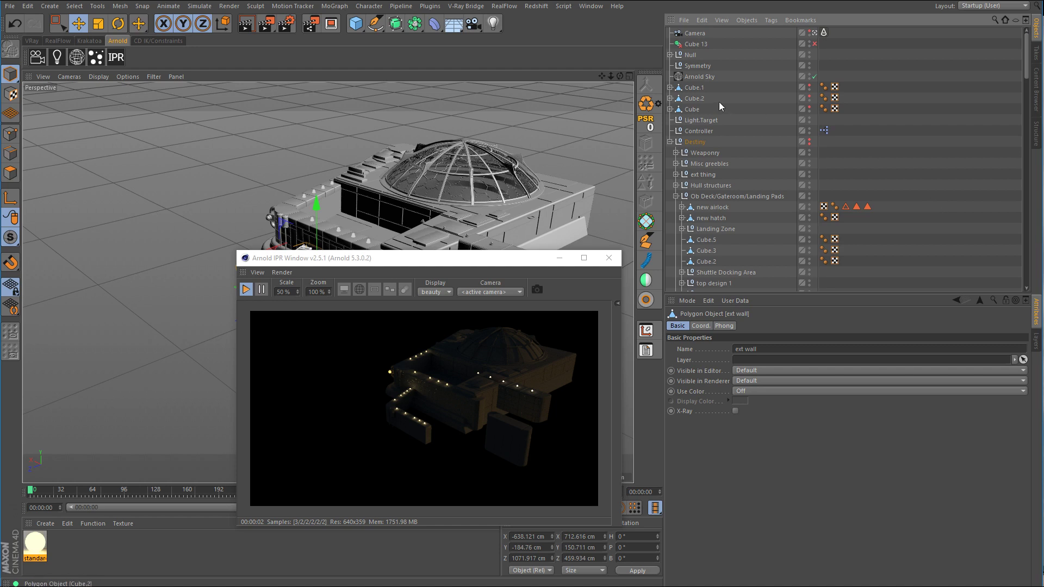
click(705, 76)
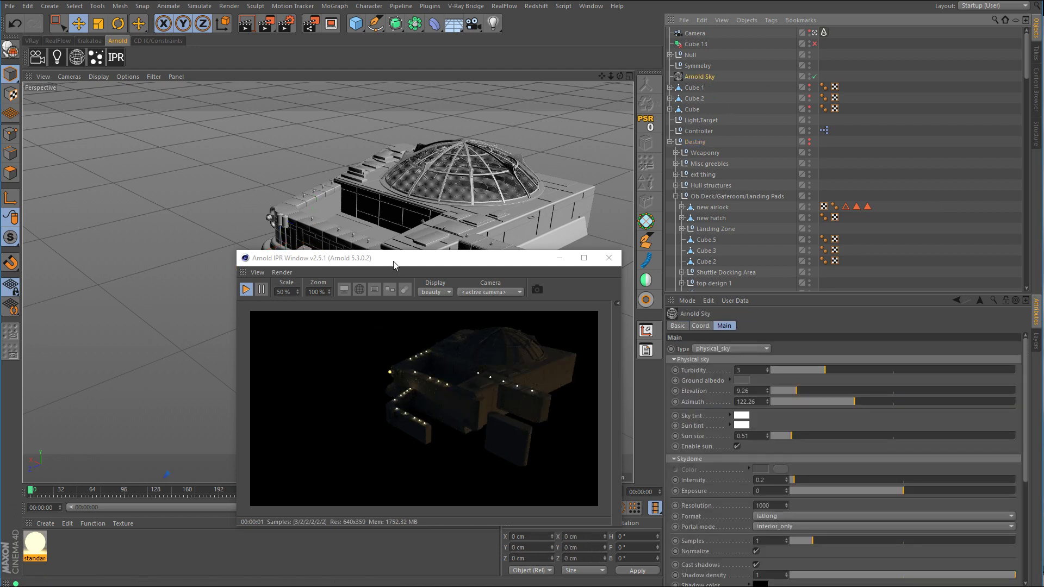
drag(395, 260, 720, 315)
click(915, 237)
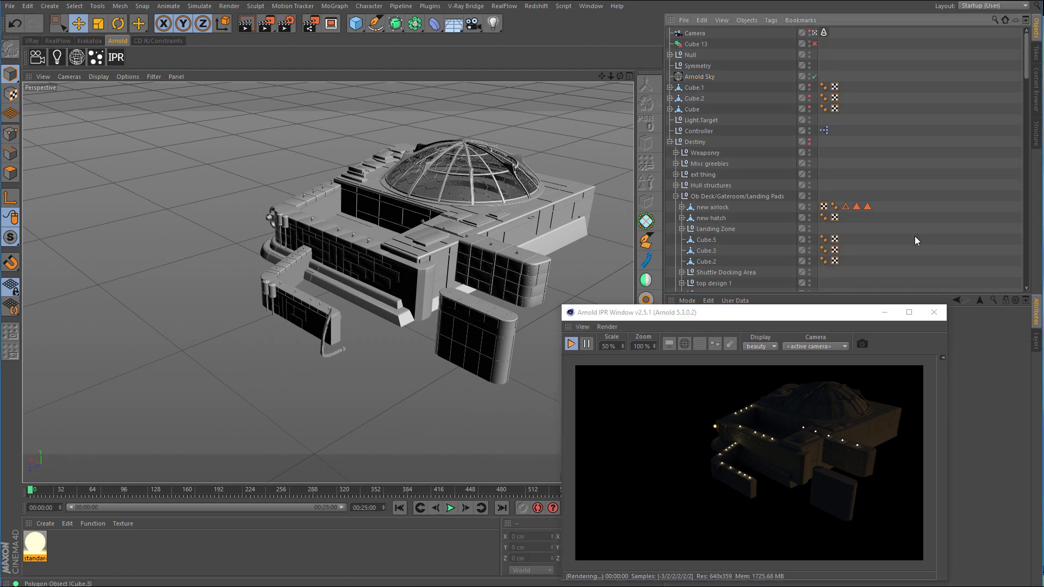
Step: Centre the axis of the rear ob wall on all its points with Axis Center, including its children
click(502, 261)
alt+drag(354, 269, 619, 289)
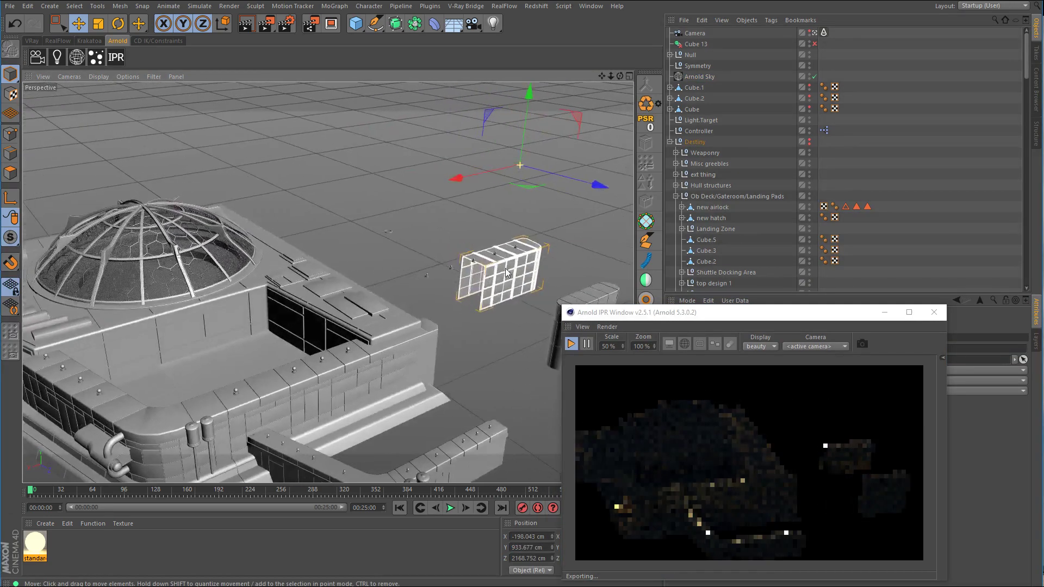
alt+right_drag(619, 288, 652, 316)
drag(653, 315, 221, 342)
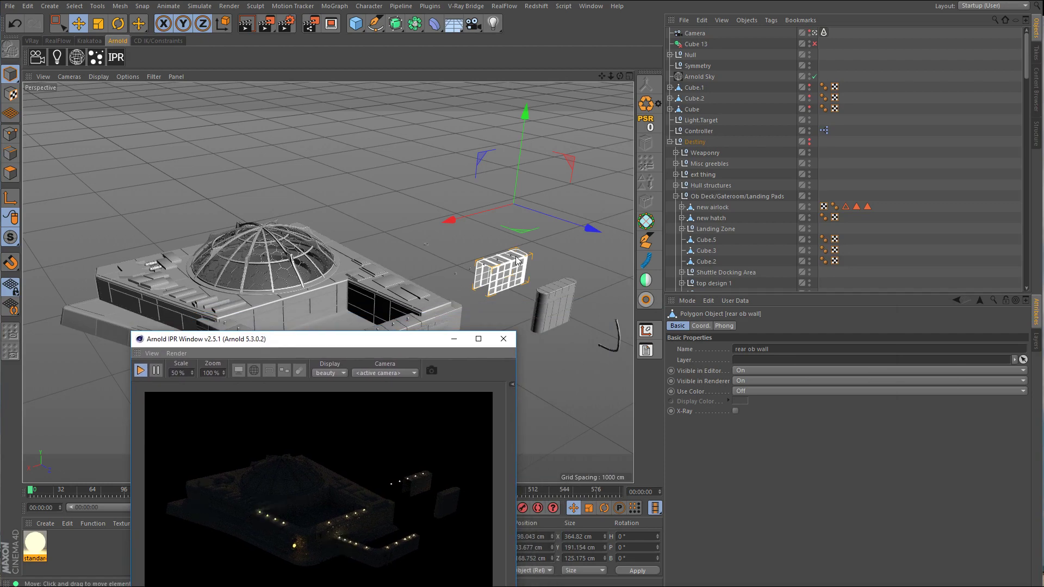
click(647, 331)
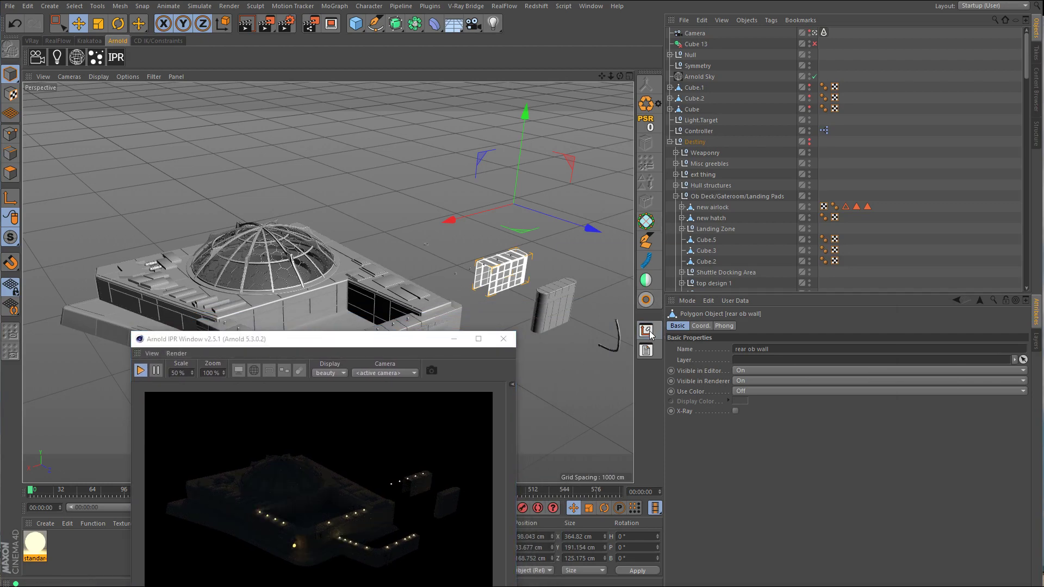
click(628, 397)
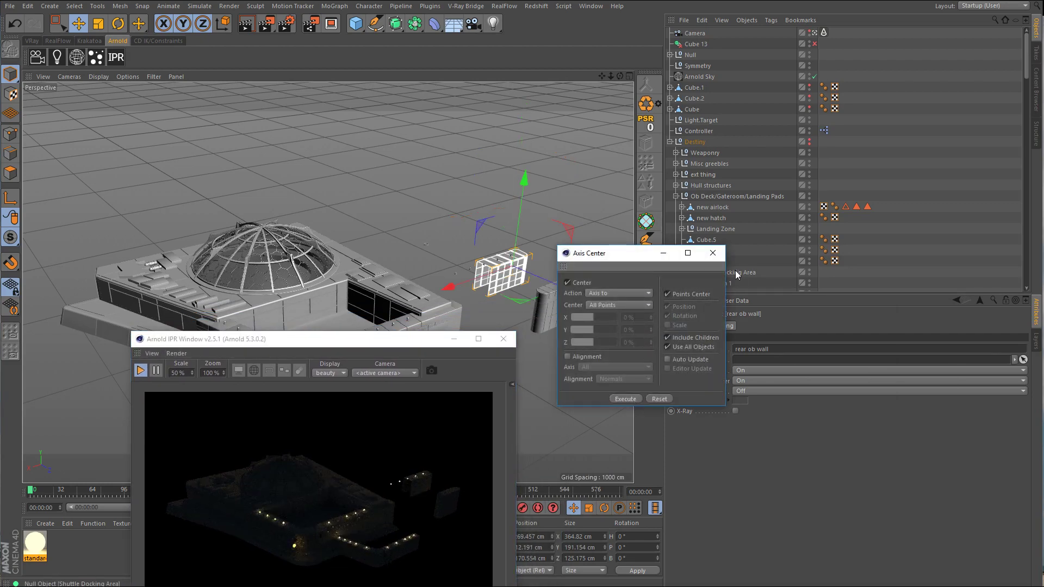
click(712, 253)
Step: Close the Arnold IPR preview, deselect the rear ob wall and save the scene
drag(374, 346, 789, 279)
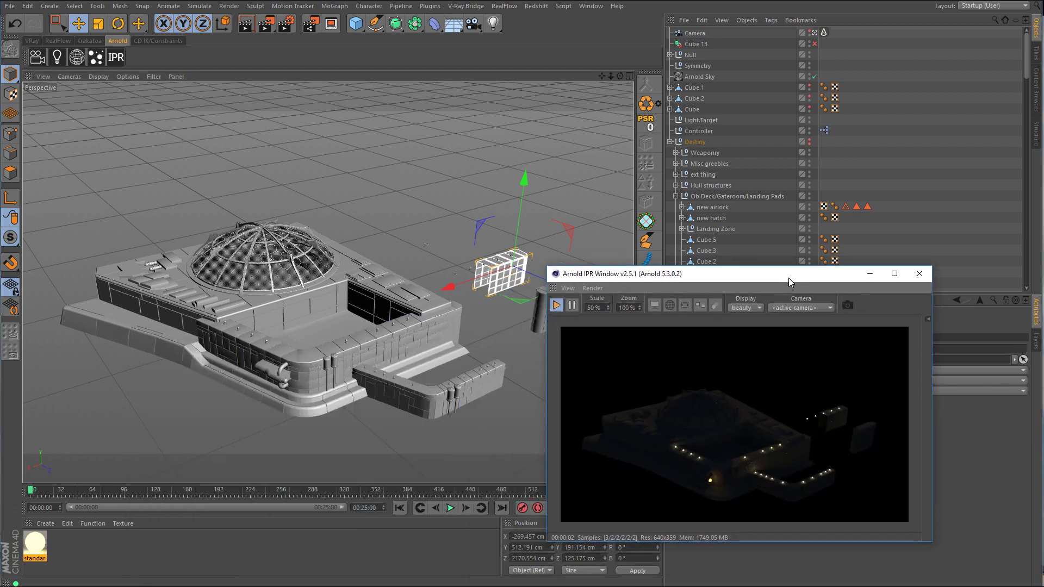
click(919, 274)
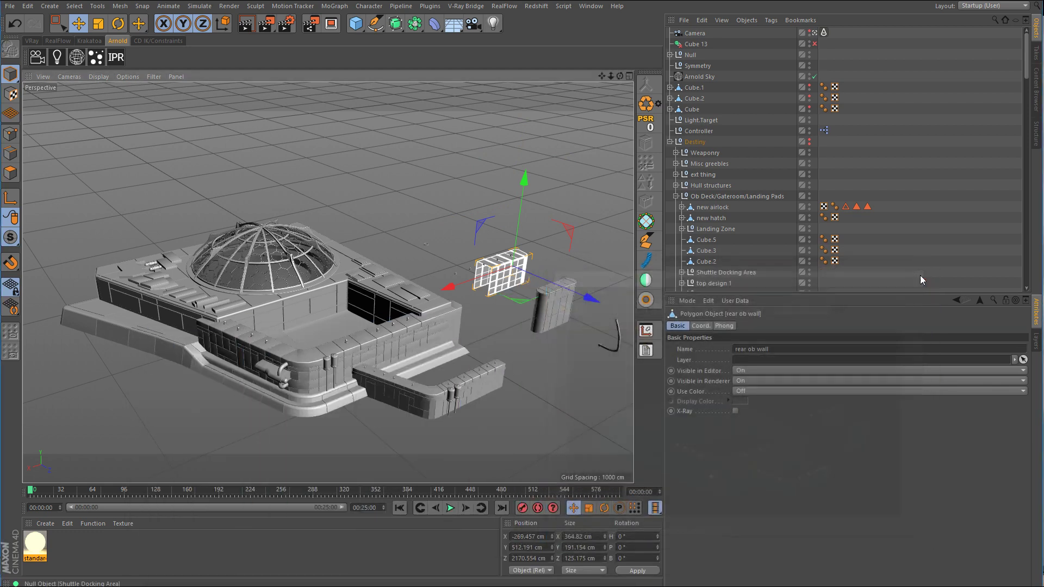
alt+middle_drag(412, 316, 456, 256)
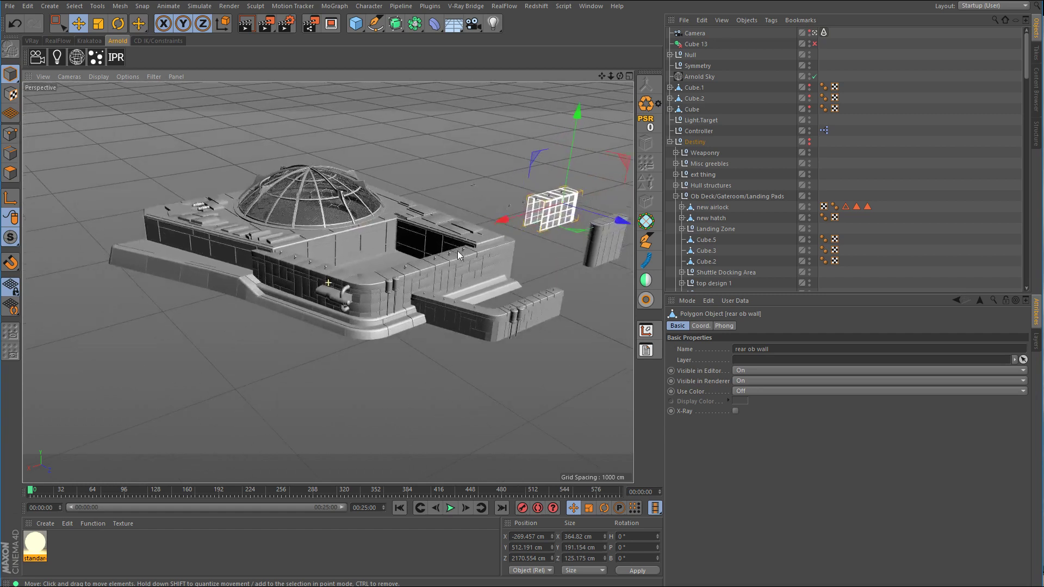
click(901, 191)
key(ctrl+s)
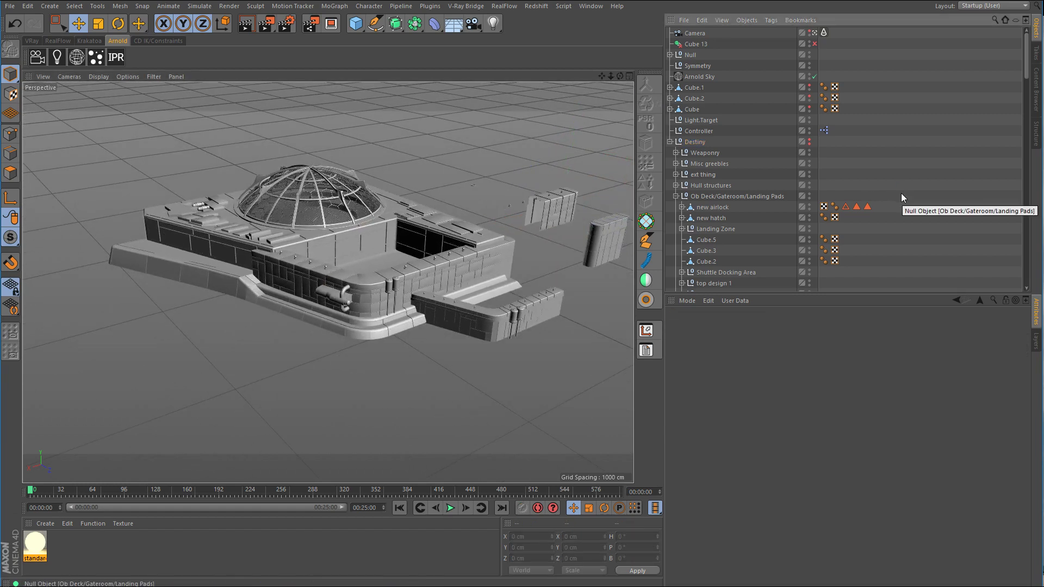
Step: Select the ext wall and examine its Phong tag settings and the shading around its curved corner and along its lamps
scroll(739, 152, down, 5)
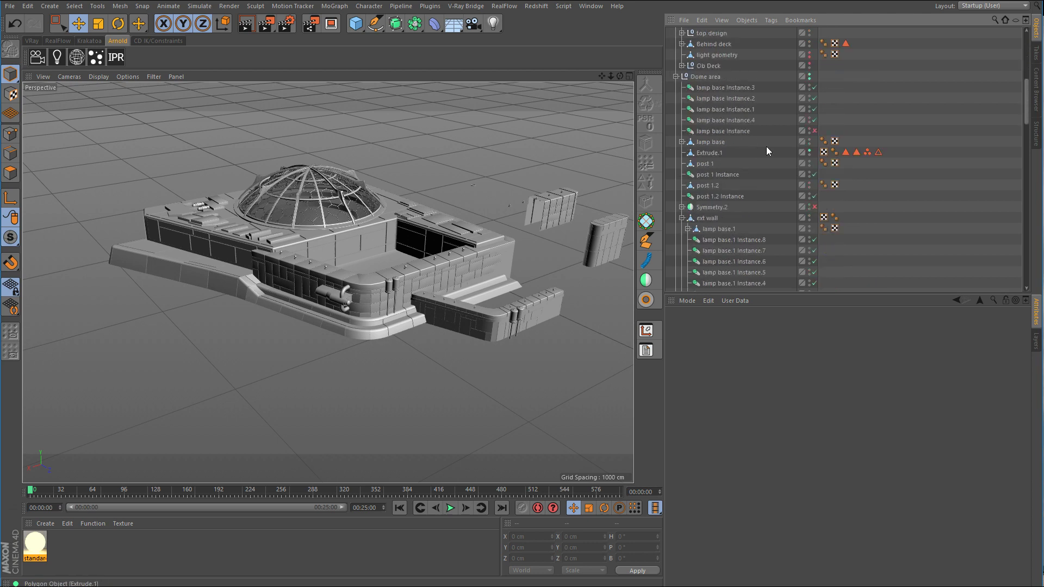
scroll(766, 146, down, 4)
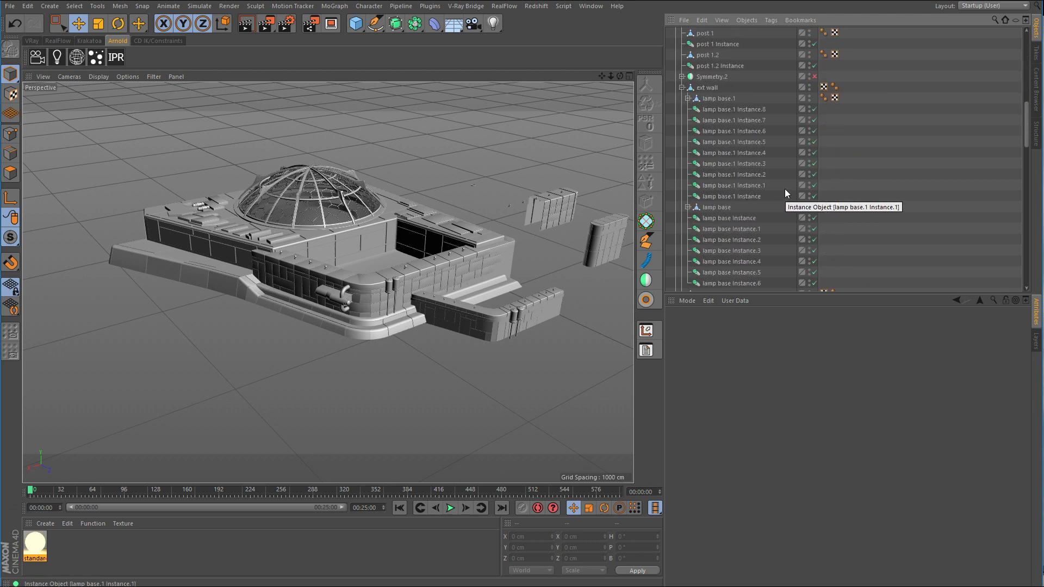
scroll(785, 188, up, 1)
scroll(783, 190, up, 1)
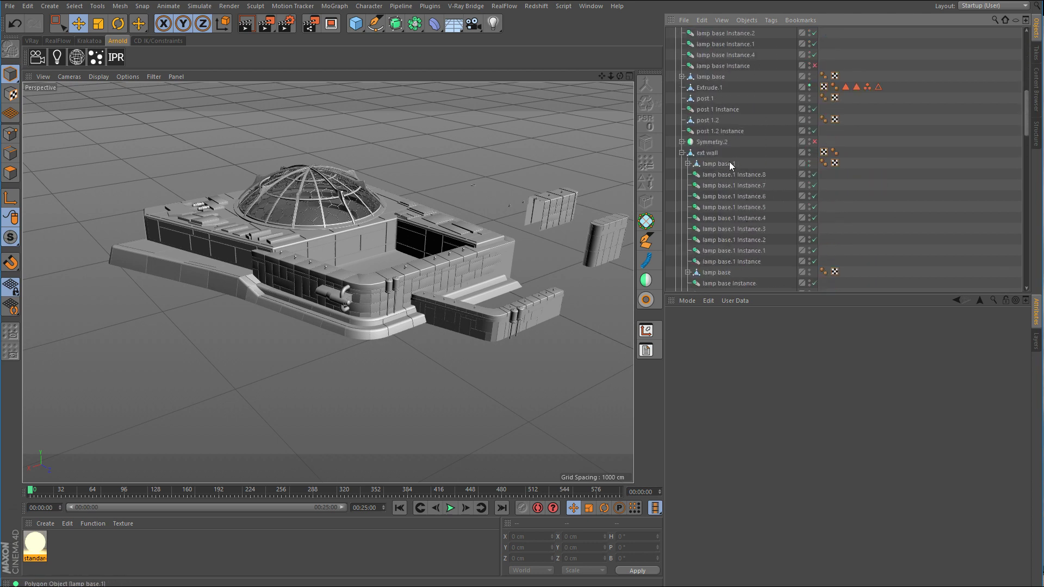
click(712, 152)
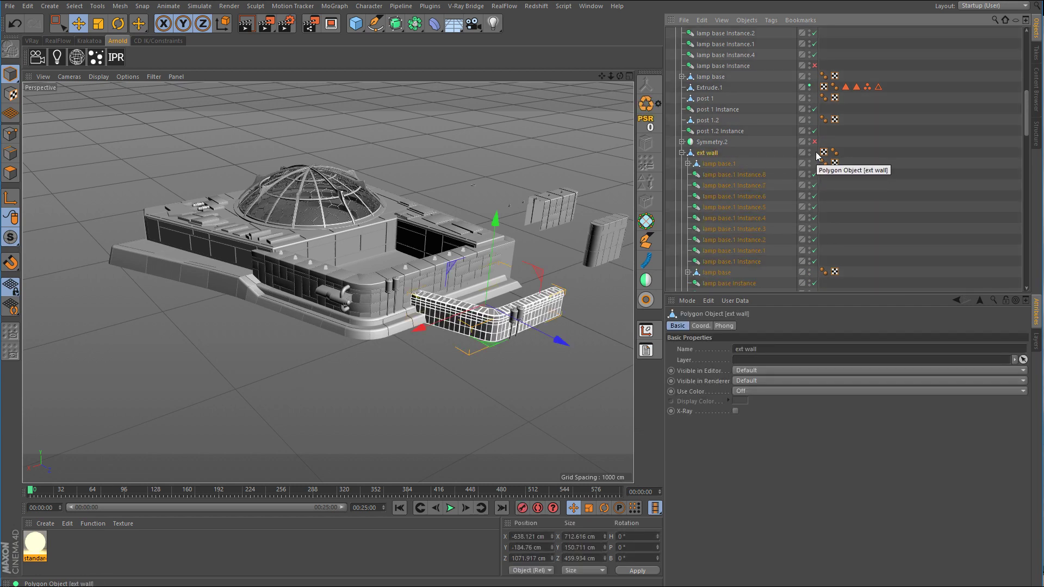
click(834, 153)
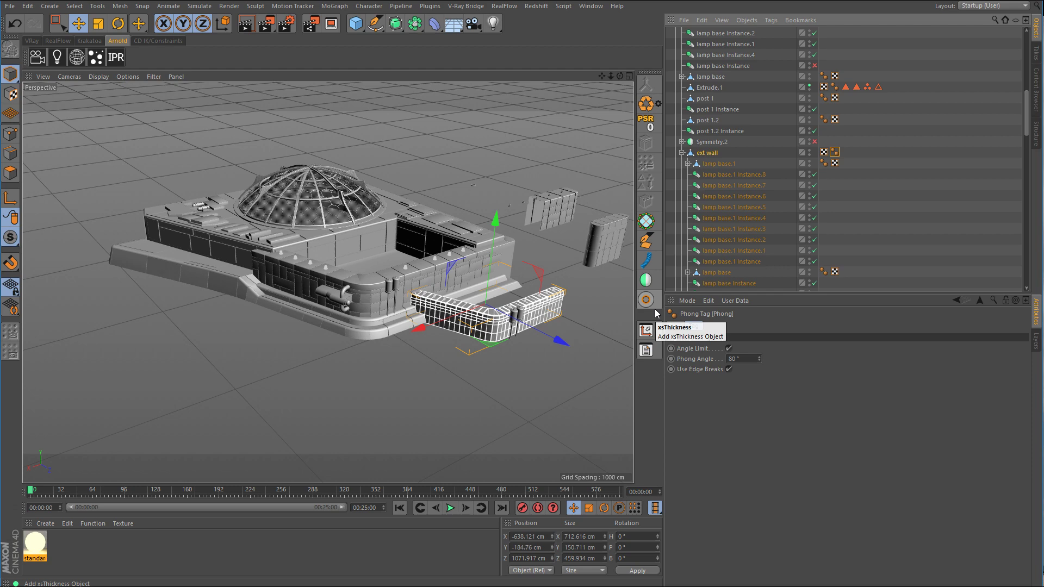
scroll(473, 342, up, 10)
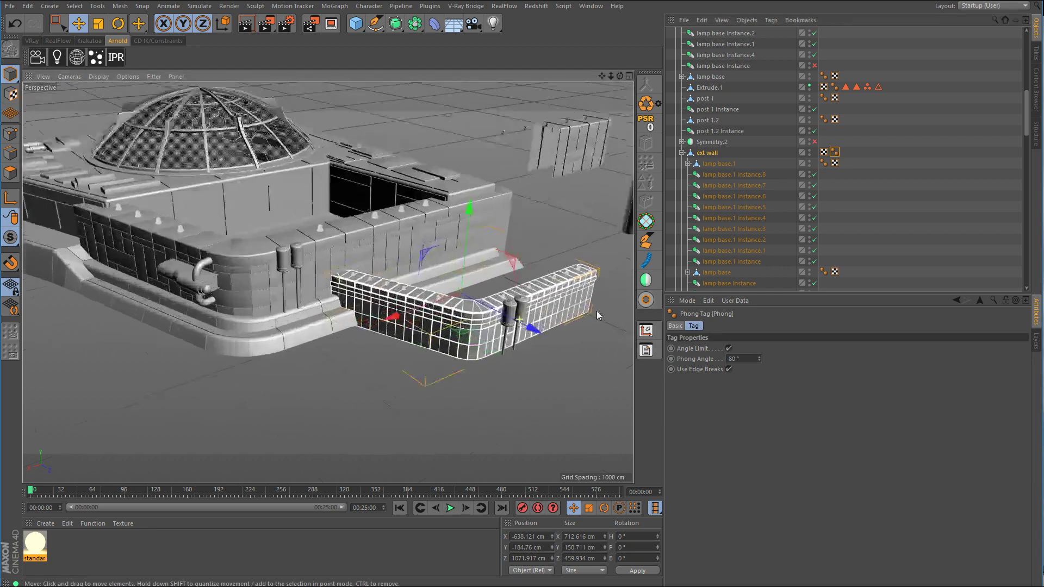
scroll(387, 341, up, 3)
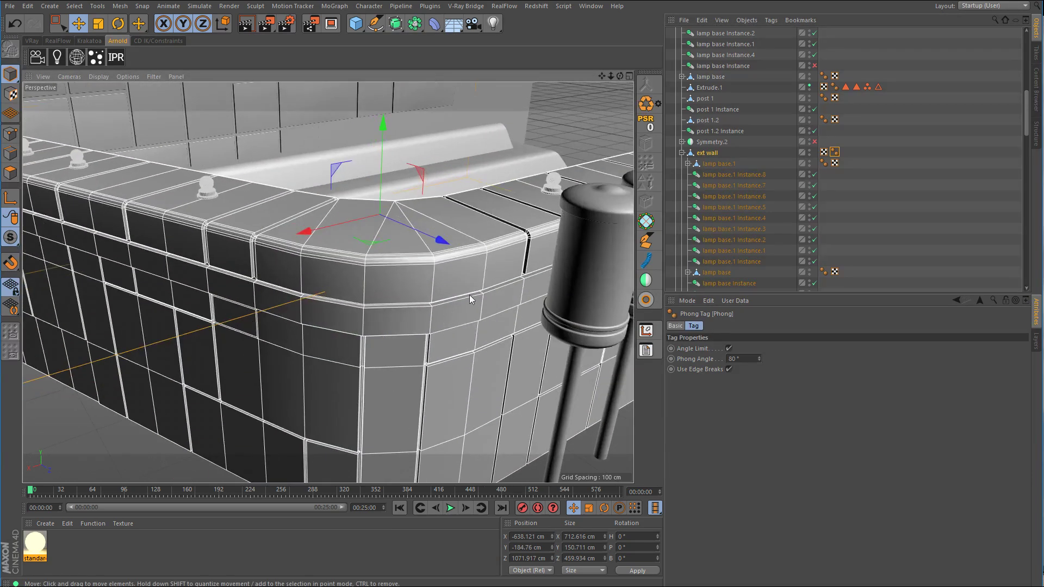
scroll(469, 296, up, 5)
scroll(591, 230, down, 2)
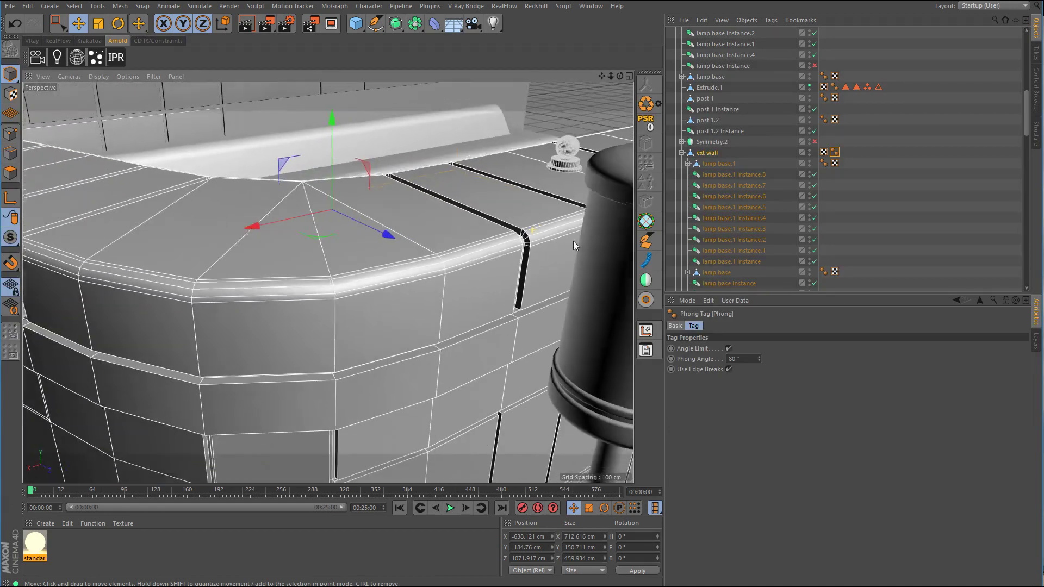
alt+drag(573, 241, 460, 266)
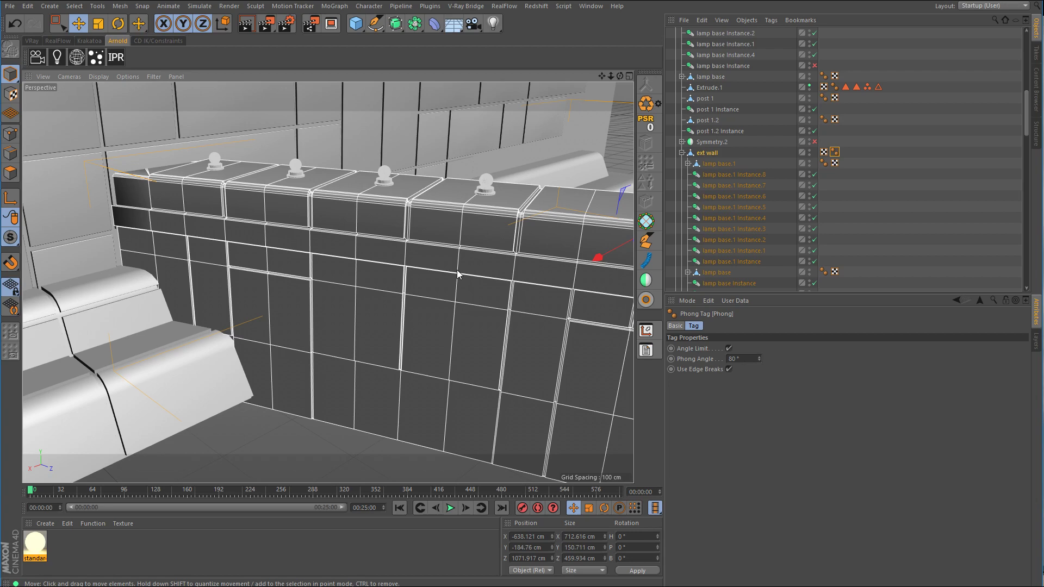
alt+drag(230, 194, 240, 218)
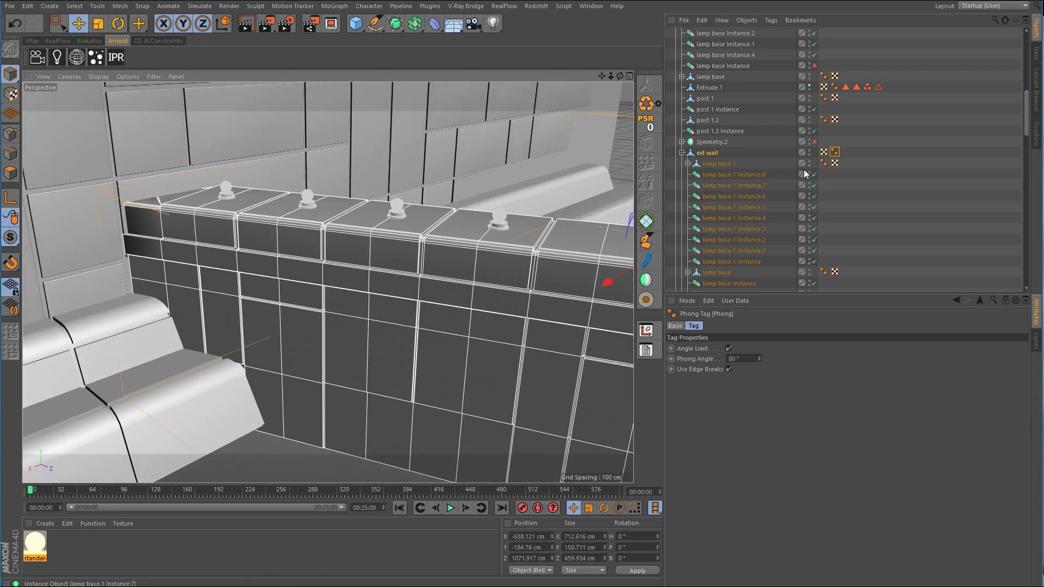
Step: Hide the Dome area's surrounding geometry in the viewport, keeping the ext wall displayed
scroll(816, 163, up, 4)
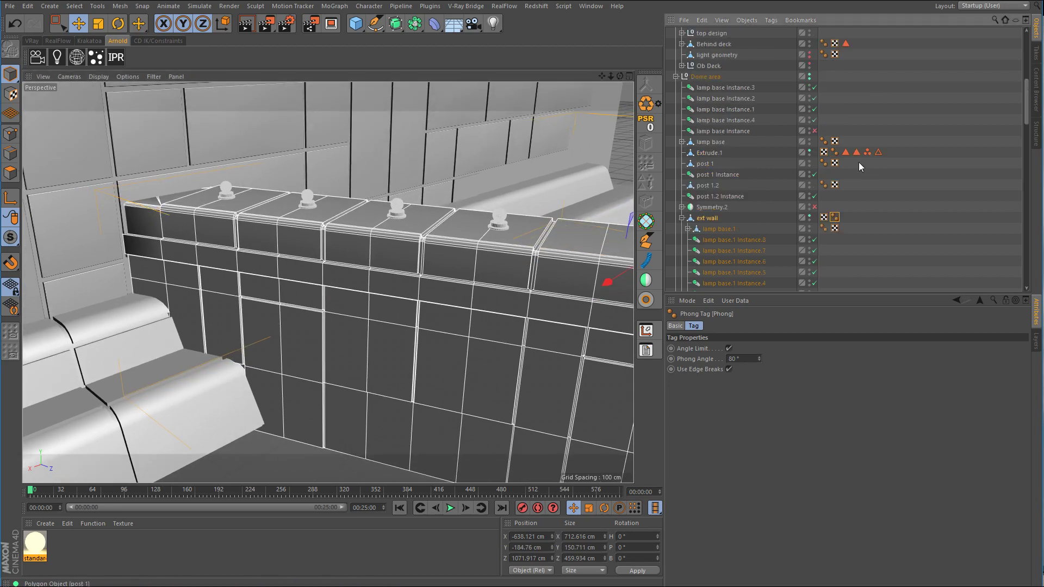
click(809, 140)
scroll(385, 240, down, 2)
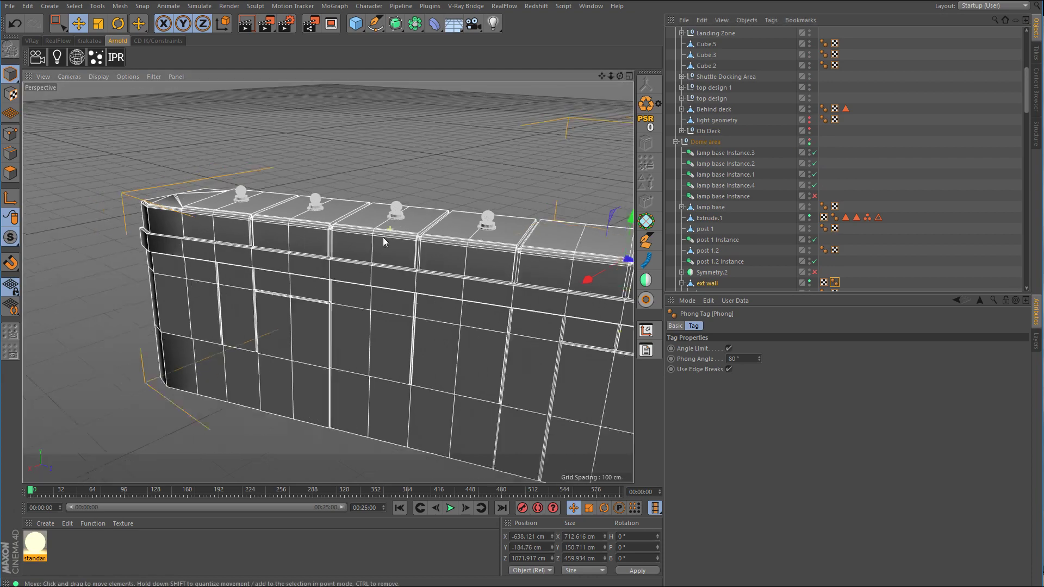
Step: Examine the ext wall's end caps, bevelled edges and triangulated top polygons, and review the whole wall from above
alt+drag(386, 240, 454, 252)
alt+drag(526, 287, 514, 245)
alt+right_drag(514, 246, 566, 239)
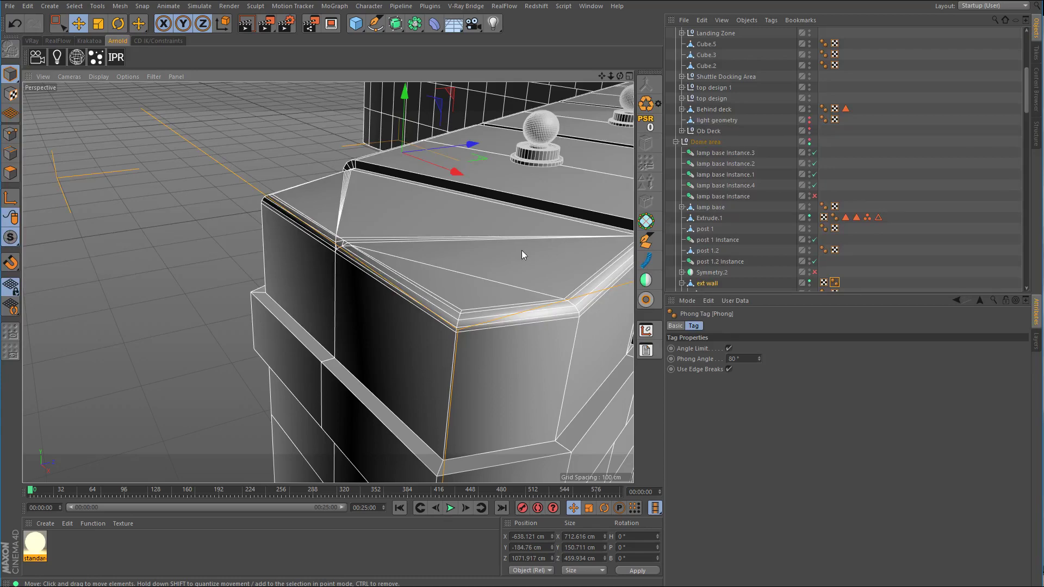
alt+drag(522, 254, 496, 250)
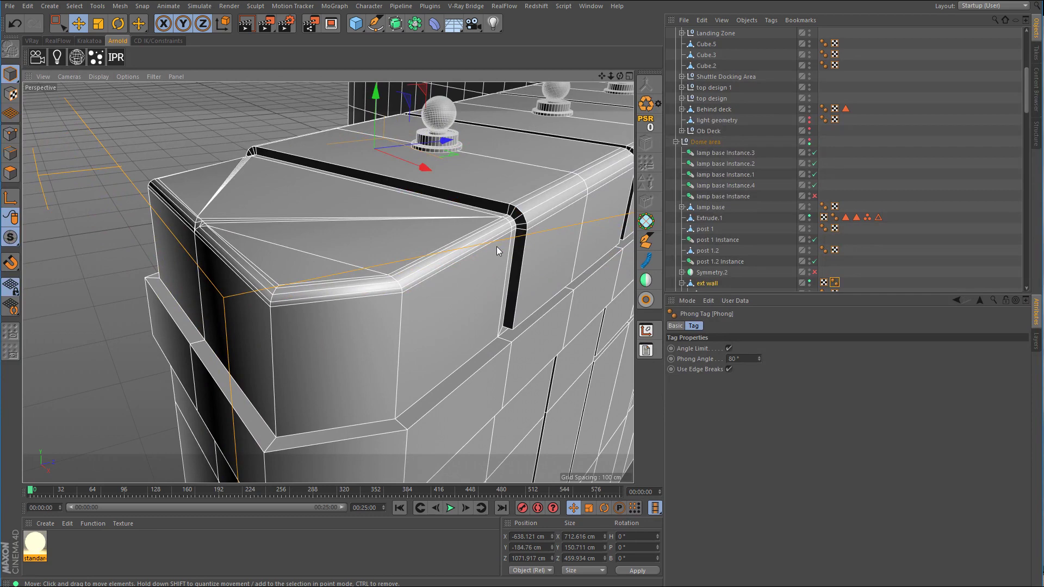
alt+drag(497, 247, 750, 315)
scroll(486, 288, up, 6)
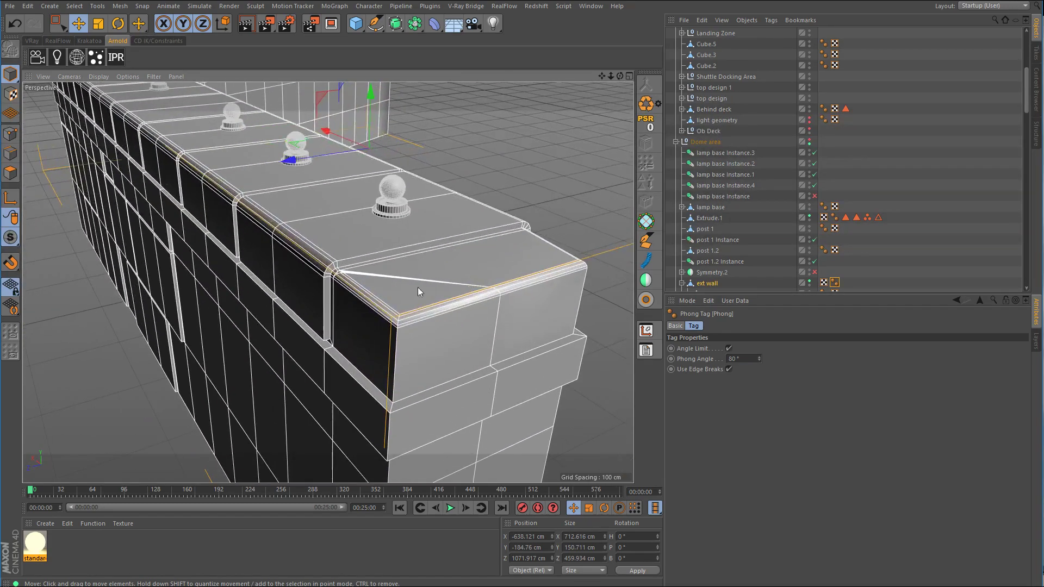
scroll(355, 276, up, 1)
scroll(356, 275, up, 4)
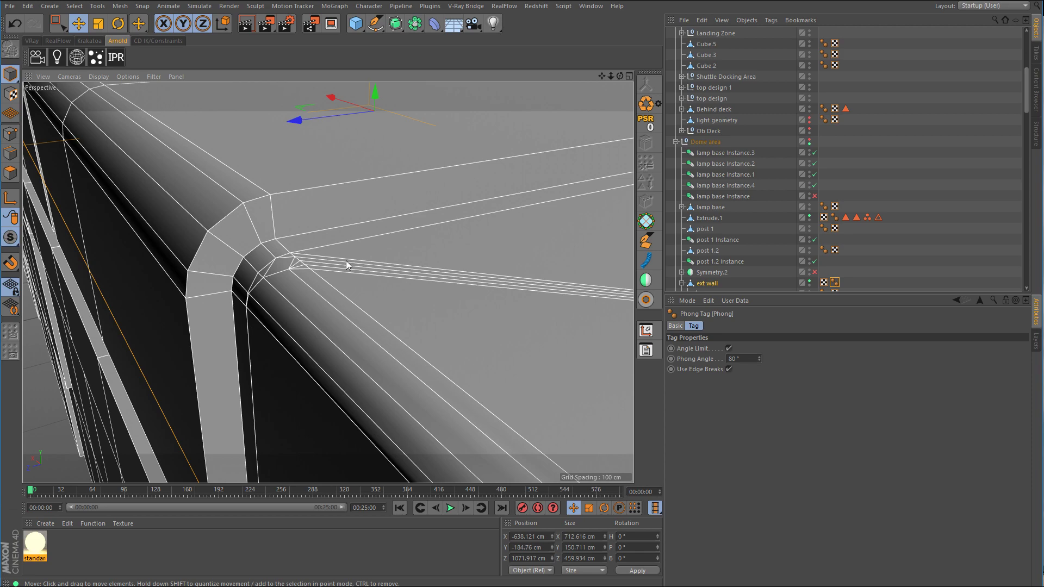
alt+drag(346, 260, 423, 275)
scroll(427, 274, down, 8)
scroll(436, 276, up, 5)
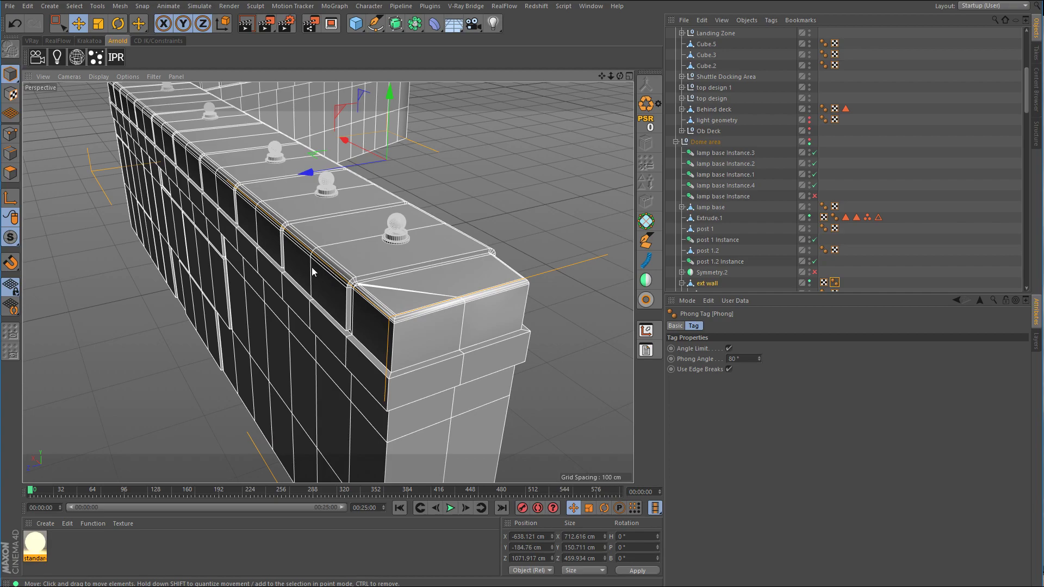
alt+drag(423, 276, 428, 303)
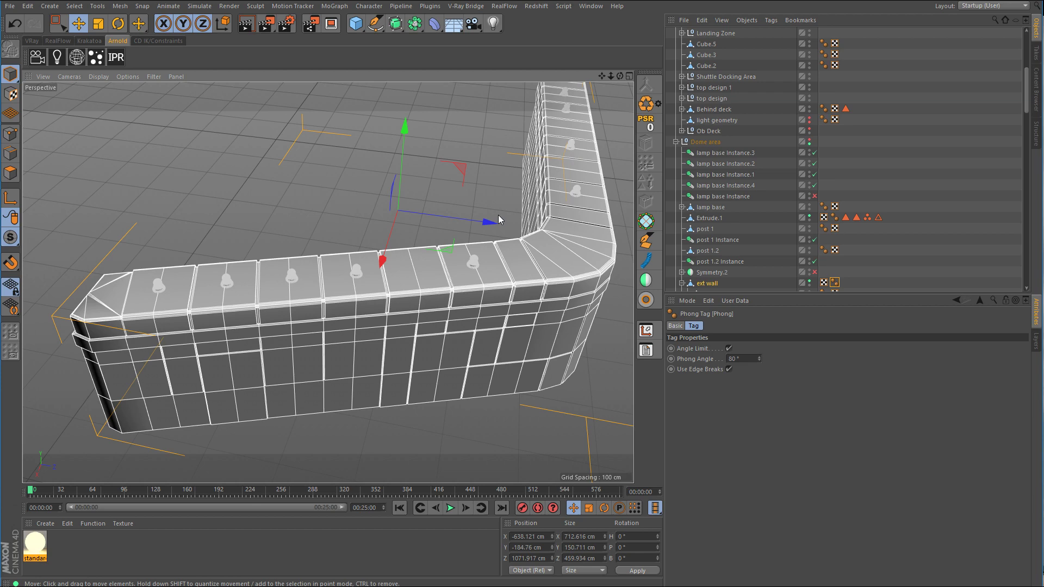
alt+drag(499, 220, 486, 237)
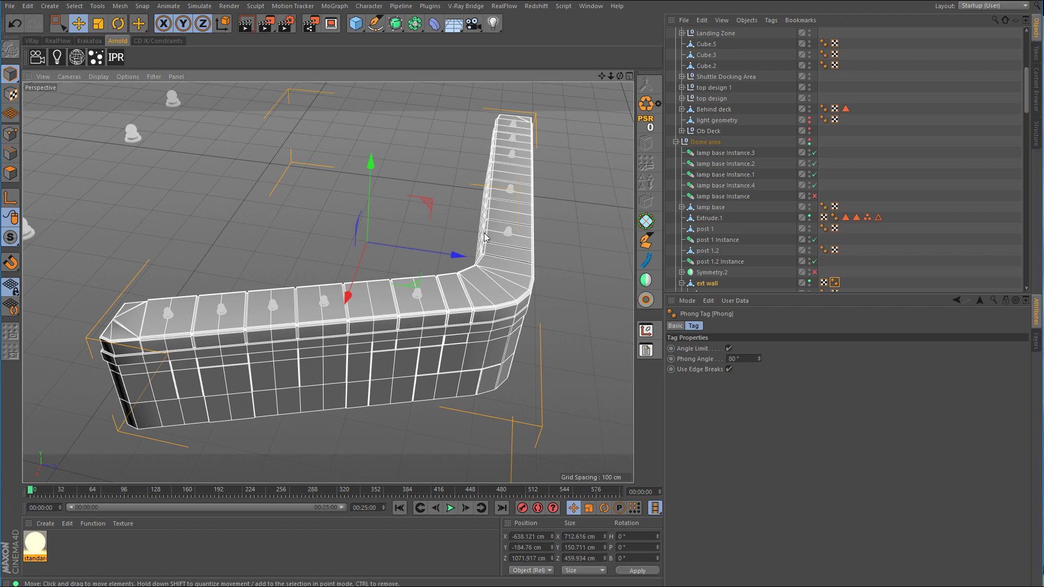
Step: Show the ext wall in the Top view, clear the selection and examine the edge layout of its bend
middle_click(549, 210)
middle_click(549, 206)
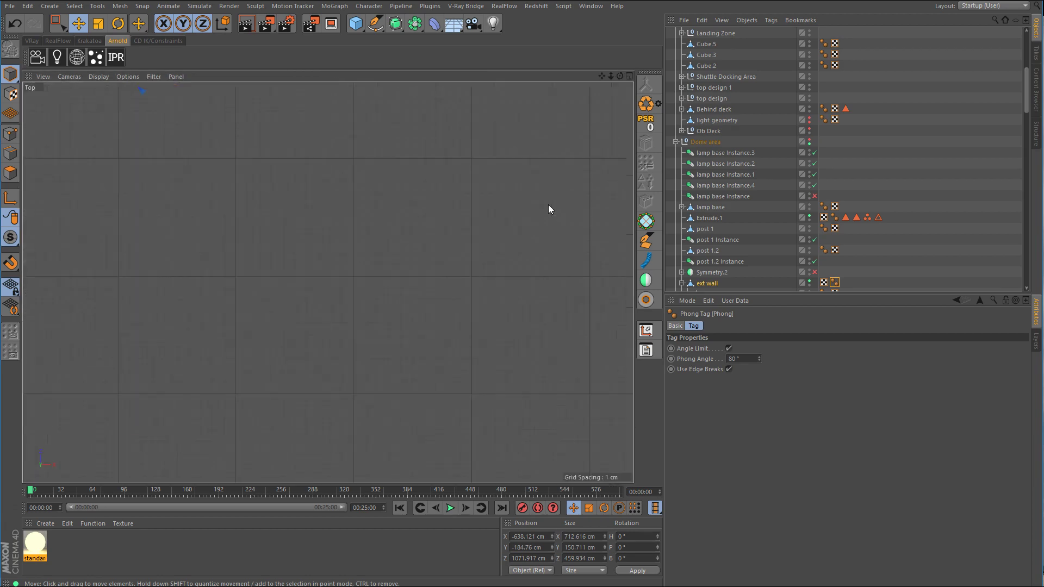
alt+right_drag(525, 203, 332, 257)
alt+middle_drag(475, 166, 470, 359)
alt+middle_drag(396, 179, 487, 315)
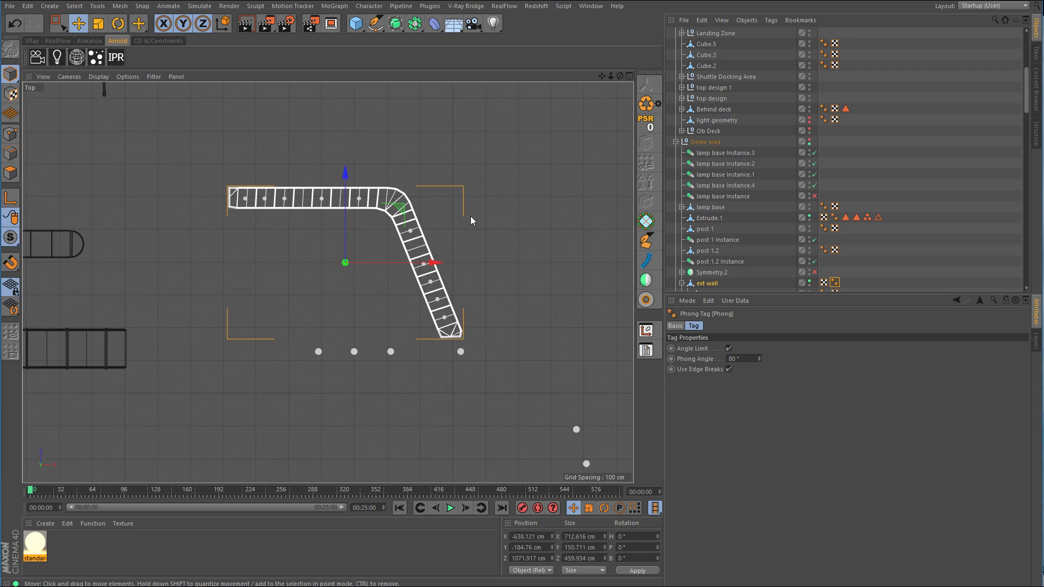
click(507, 231)
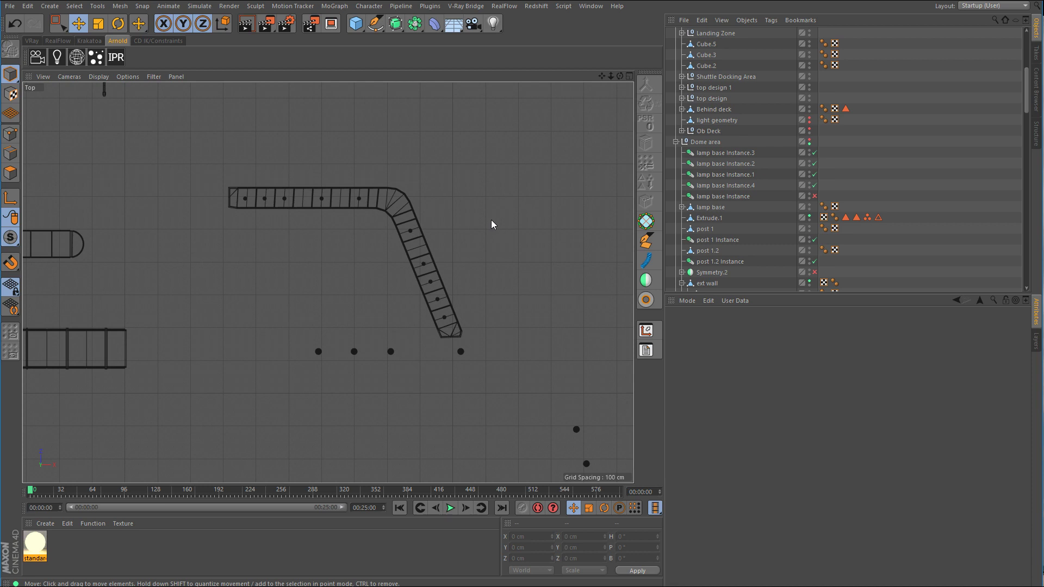
alt+right_drag(399, 191, 505, 200)
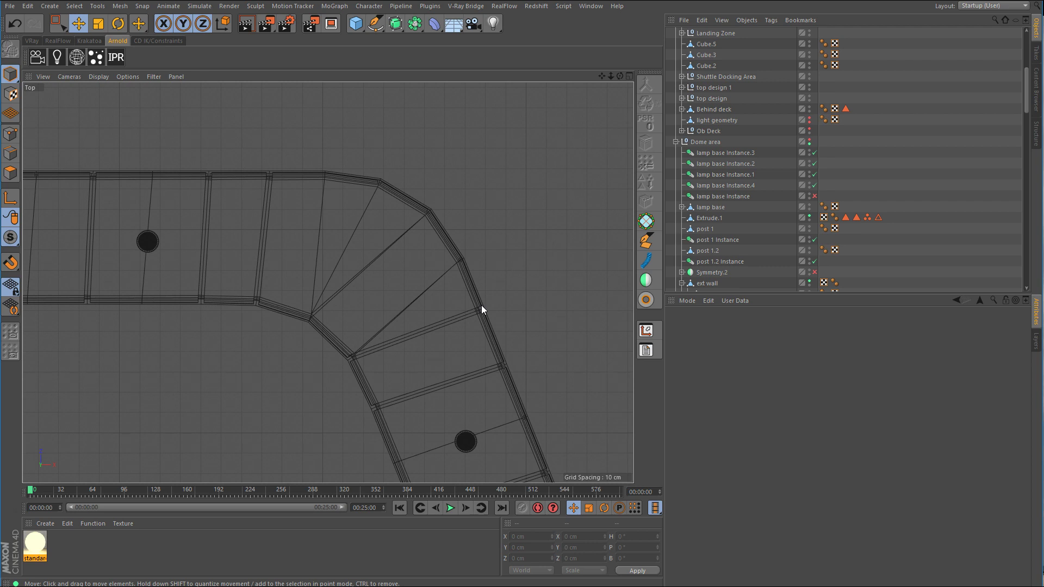
scroll(413, 236, down, 10)
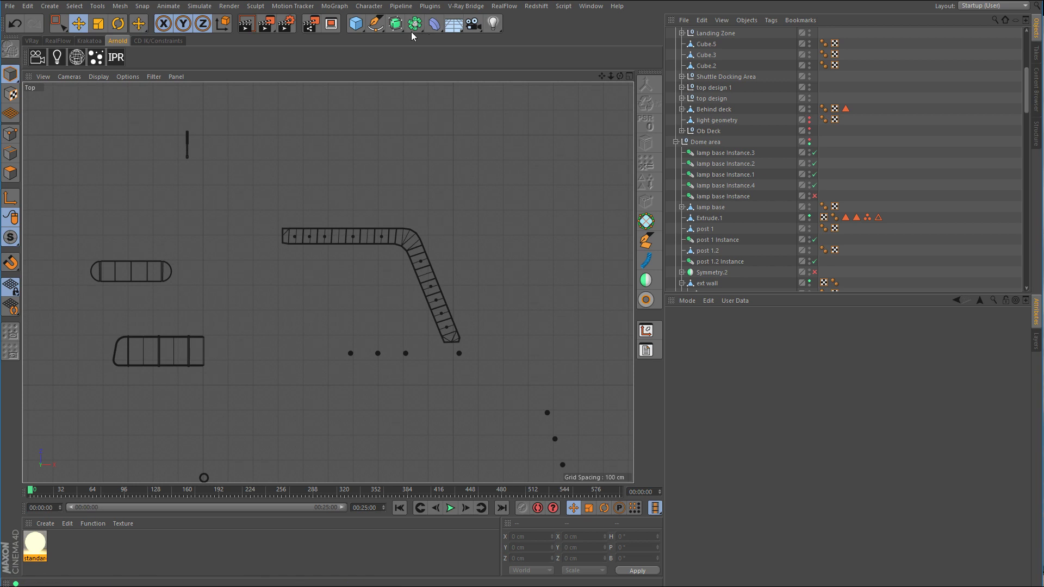
Step: Trace the ext wall's plan outline with a closed Bezier Pen spline through its four end corners and the outer and inner bend
click(380, 25)
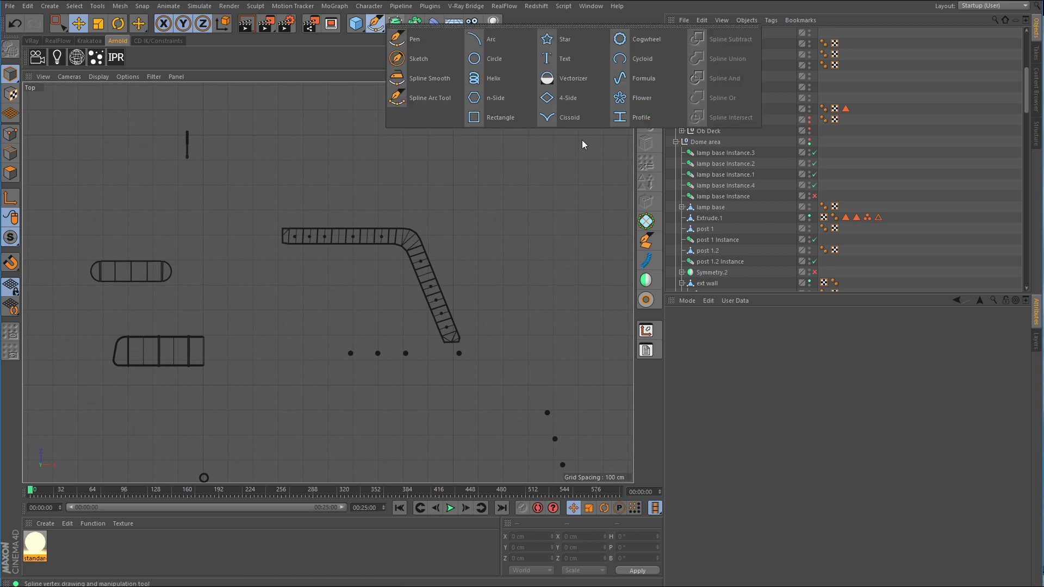
click(414, 39)
scroll(367, 233, up, 4)
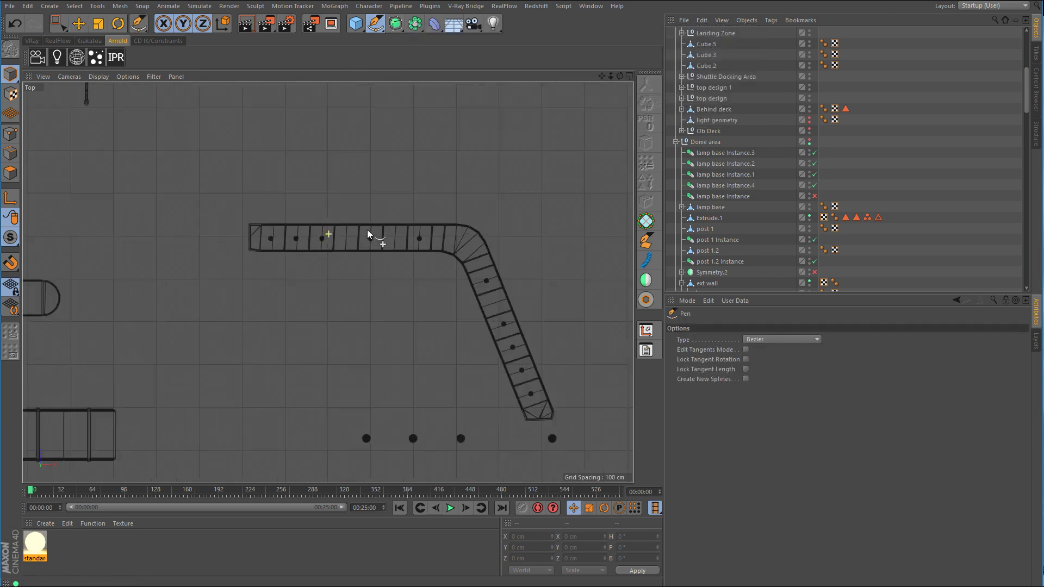
scroll(326, 237, up, 2)
click(181, 218)
alt+middle_drag(448, 220, 265, 219)
click(411, 216)
alt+middle_drag(496, 279, 473, 217)
scroll(490, 354, down, 3)
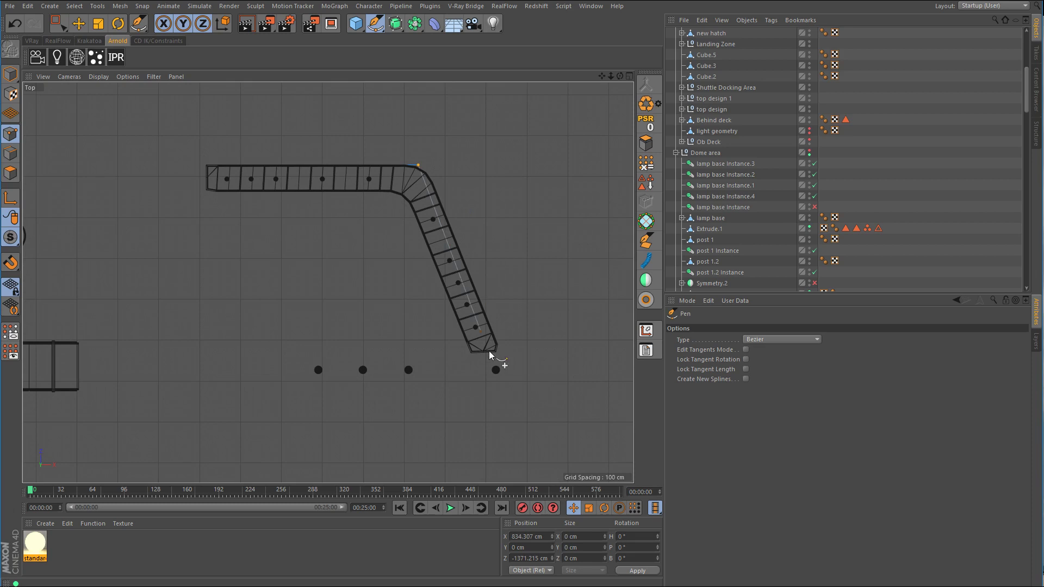
click(500, 352)
click(472, 353)
click(404, 192)
click(207, 191)
click(207, 166)
Step: Align the spline's end points, with X size 0 cm at the straight end and Z size 0 cm at the angled end
click(57, 24)
drag(186, 143, 232, 223)
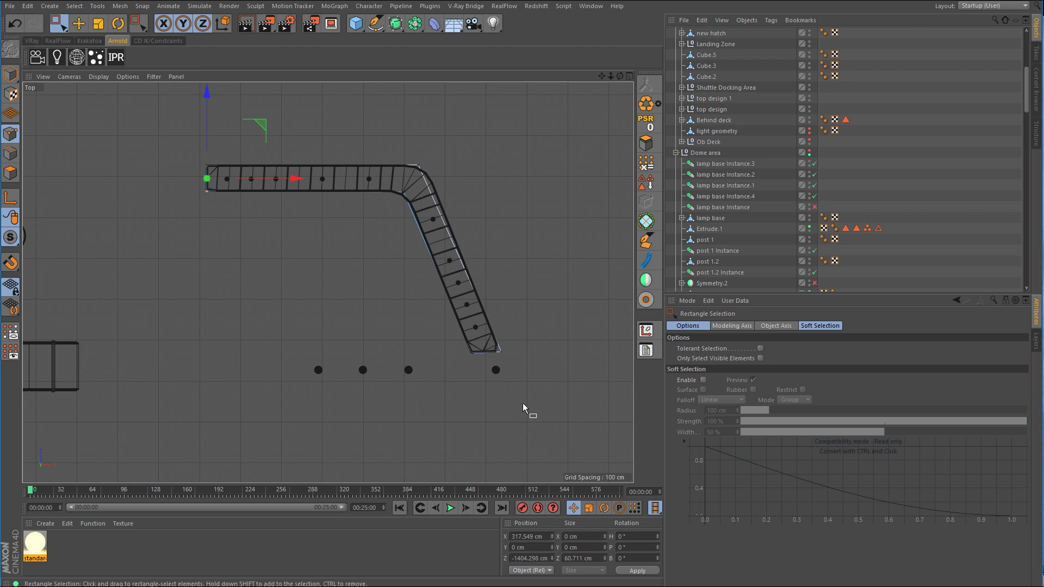
drag(531, 341, 423, 370)
double_click(574, 559)
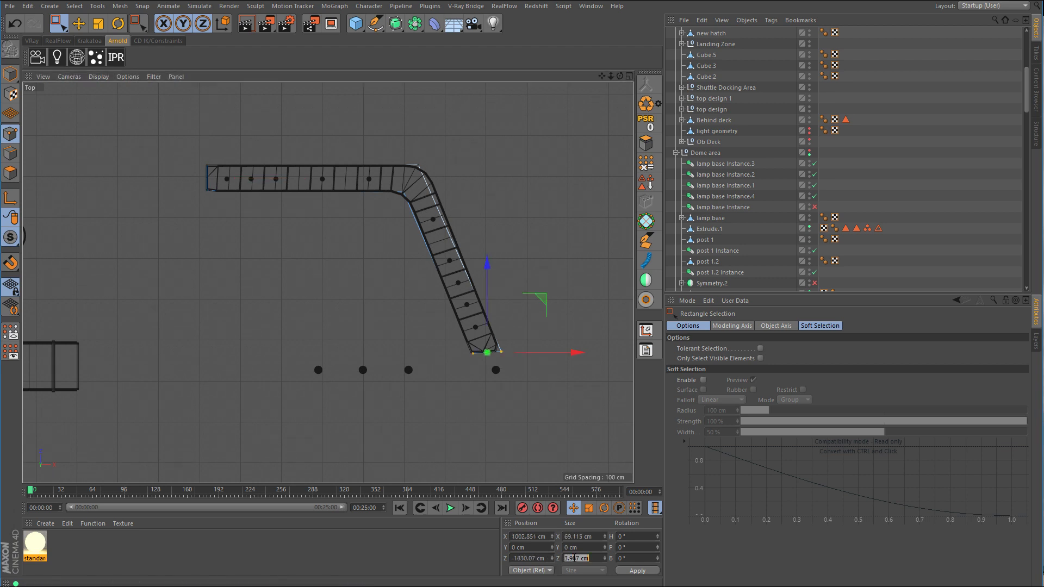
text(0)
key(Return)
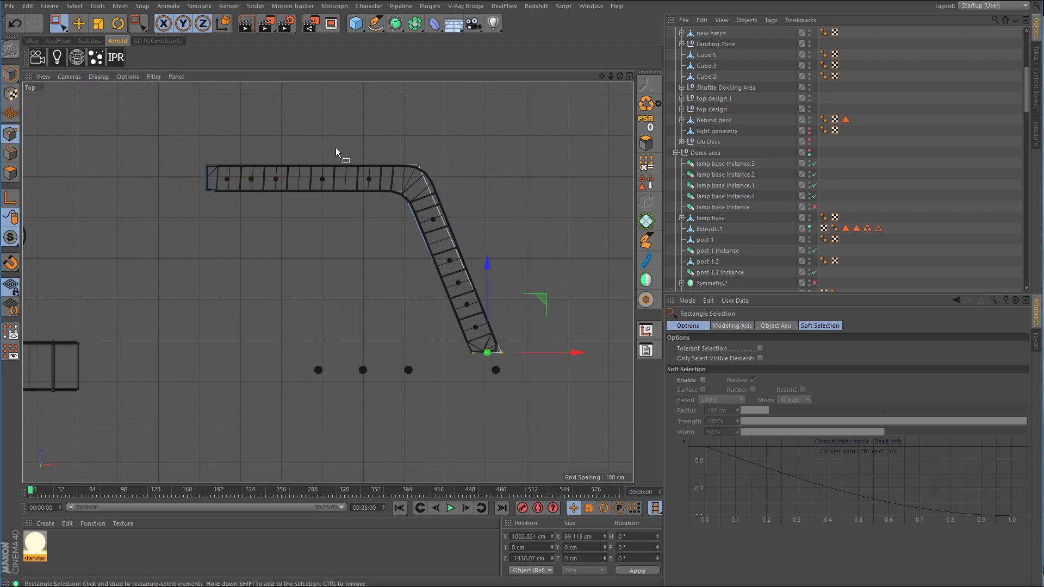
Step: Level the straight section's outer and inner spline point pairs by setting each pair's Z size to 0 cm
drag(177, 150, 459, 183)
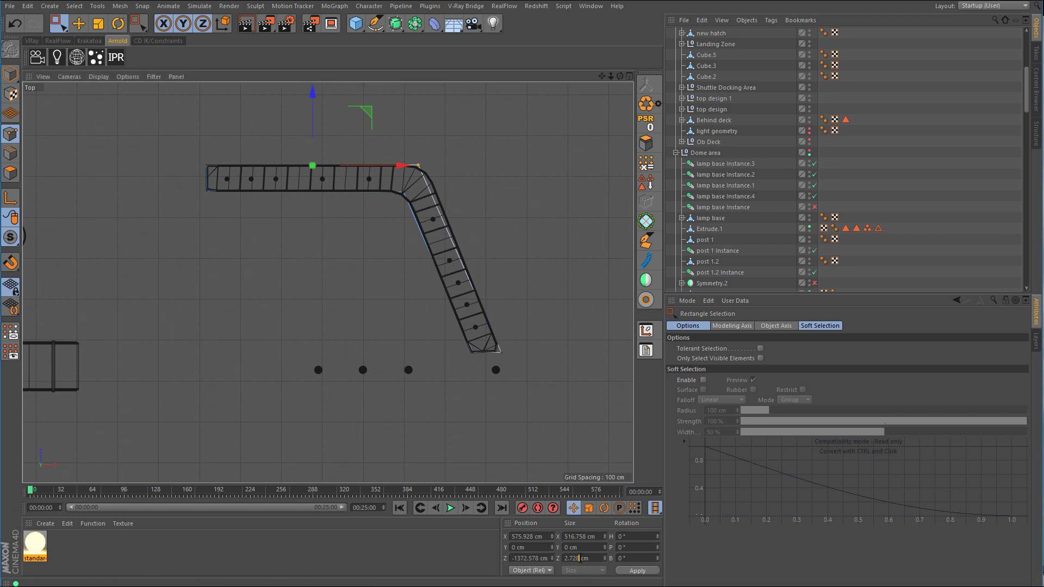
double_click(574, 559)
drag(195, 186, 429, 218)
double_click(584, 559)
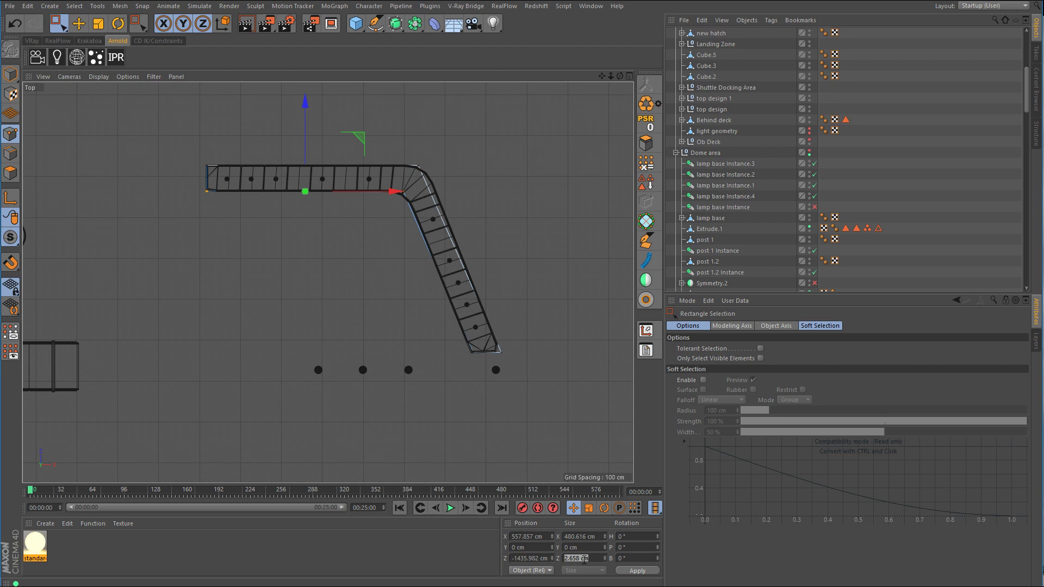
text(0)
key(Return)
Step: Move the straight section's two outer spline points along Z to about -1371.2 cm, onto the wall's outer edge
drag(484, 142, 183, 180)
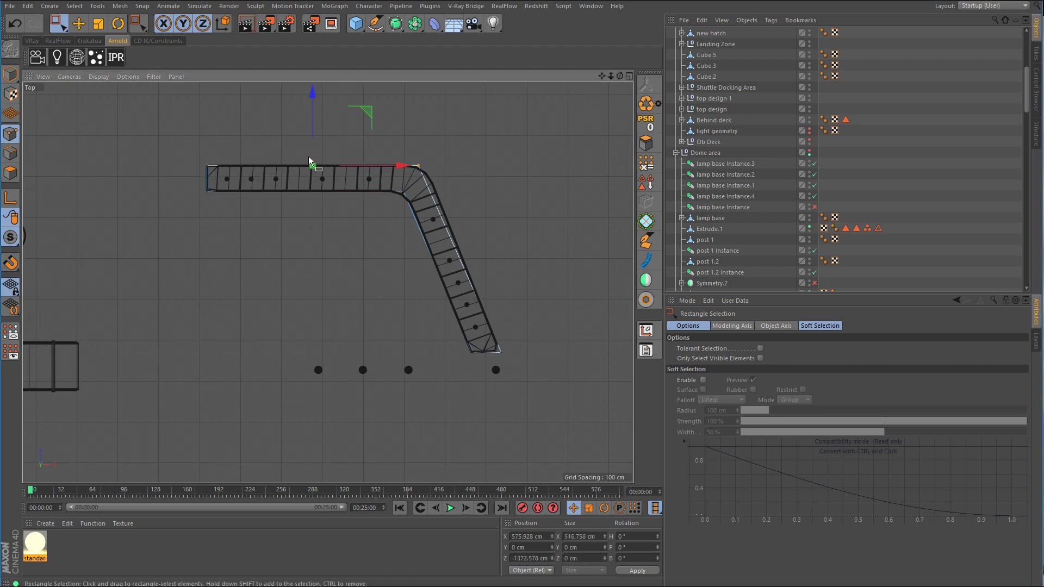
scroll(308, 158, up, 10)
scroll(378, 326, up, 5)
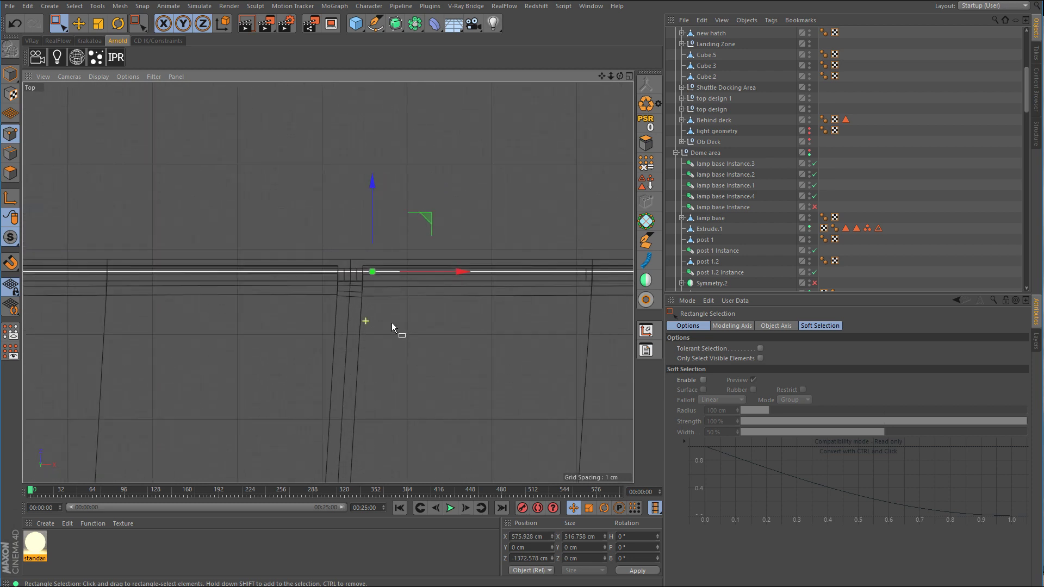
drag(373, 237, 377, 226)
scroll(340, 261, down, 8)
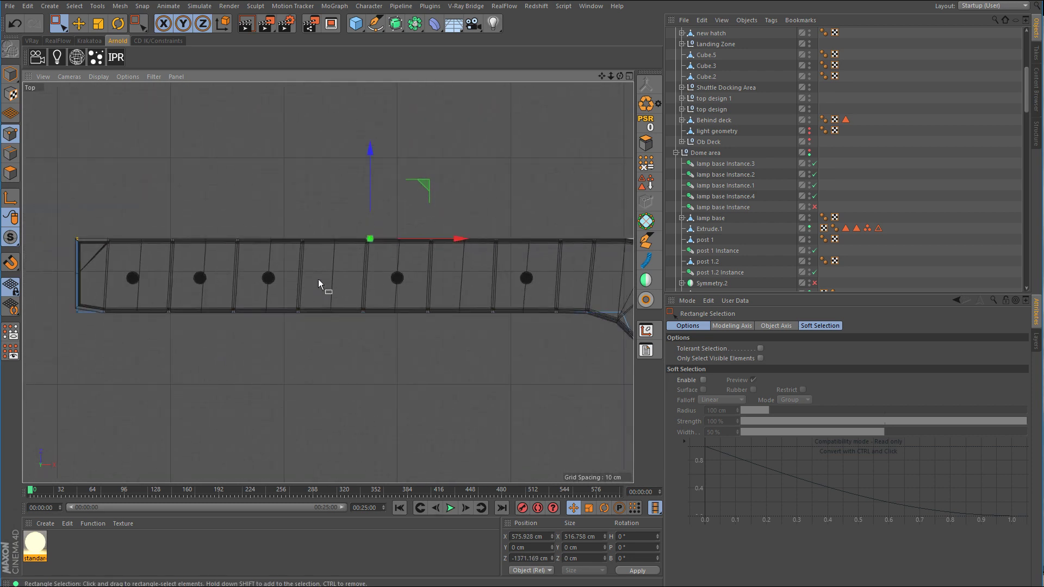
Step: Move the straight section's two inner spline points along Z to about -1436.7 cm, onto the wall's inner edge
middle_click(318, 279)
middle_click(243, 210)
alt+drag(295, 250, 263, 211)
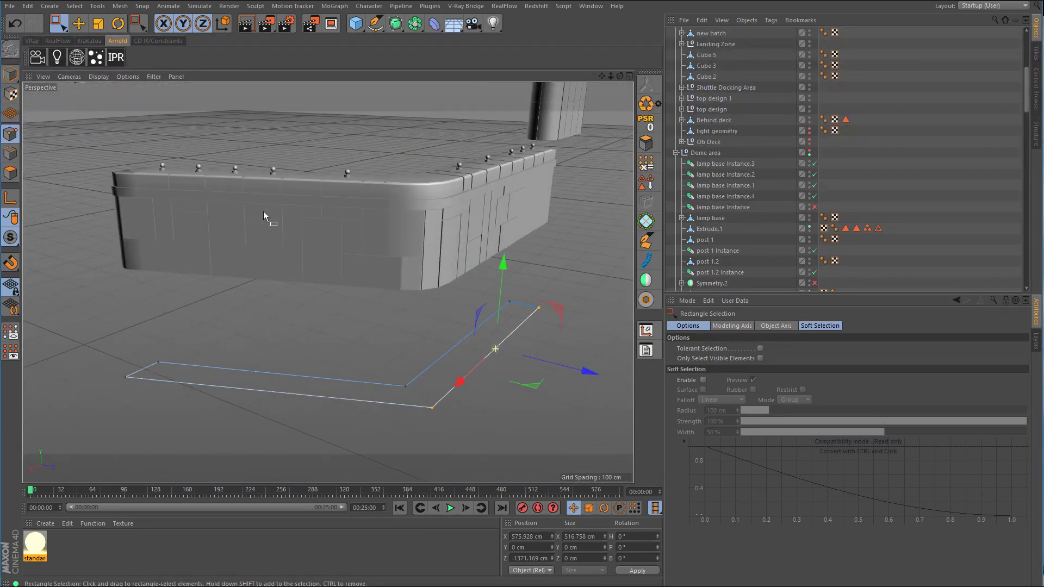
middle_click(263, 211)
middle_click(488, 220)
scroll(473, 326, down, 3)
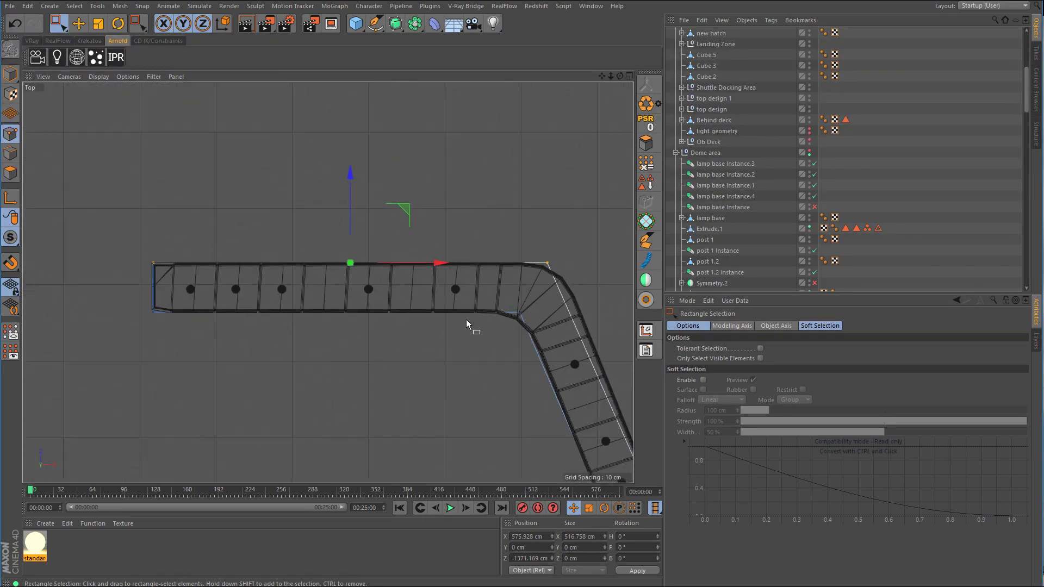
drag(538, 304, 106, 324)
scroll(371, 307, up, 5)
scroll(371, 307, up, 5)
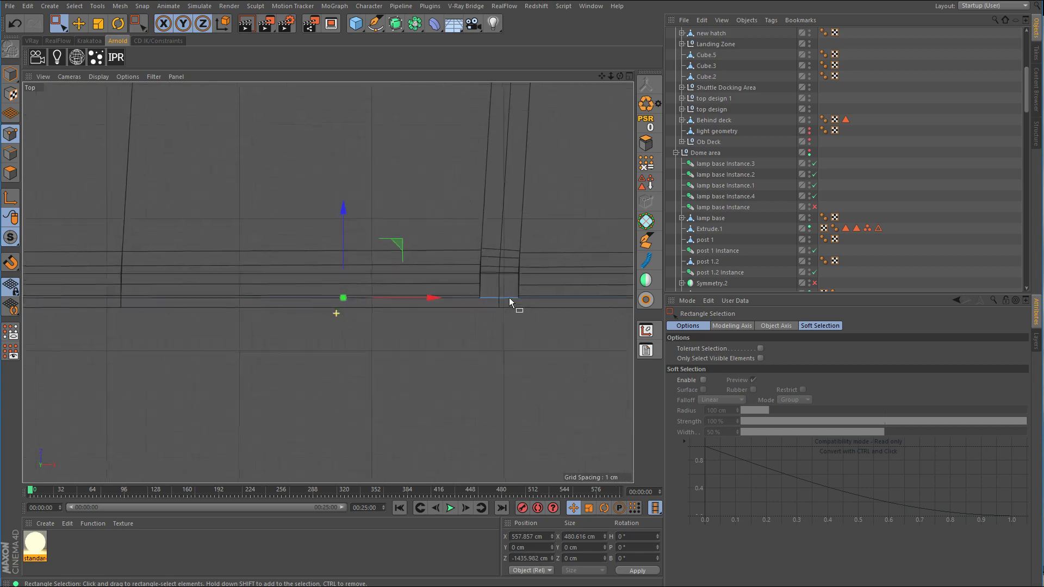
drag(343, 256, 341, 265)
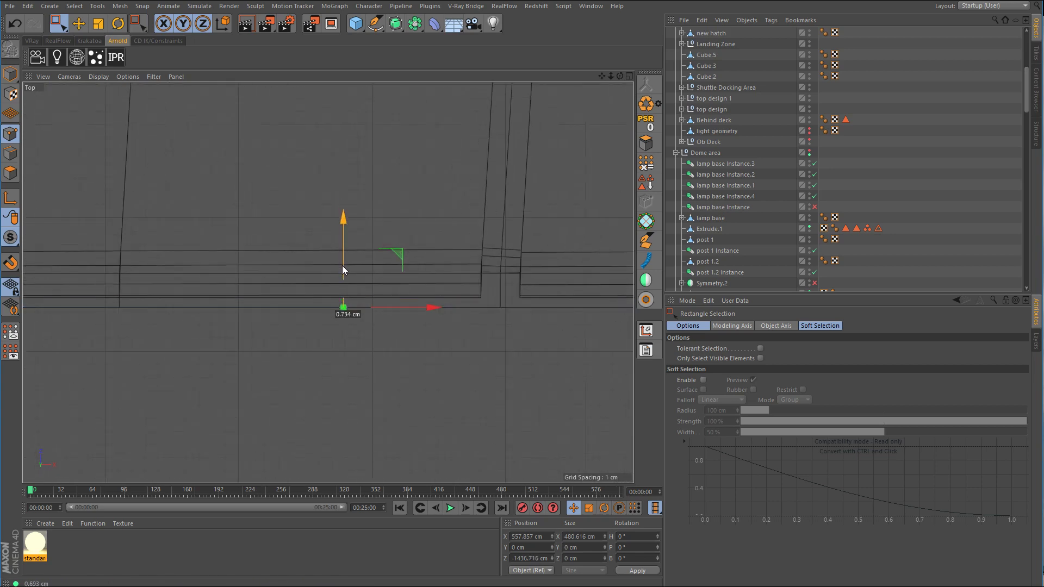
Step: Move the two spline points at the straight section's end along X to about 315.8 cm, onto the wall's end edge
scroll(342, 265, down, 5)
scroll(278, 329, up, 2)
scroll(309, 257, up, 3)
mouse_move(349, 163)
mouse_down()
mouse_move(294, 191)
mouse_move(234, 421)
mouse_up()
drag(293, 294, 288, 294)
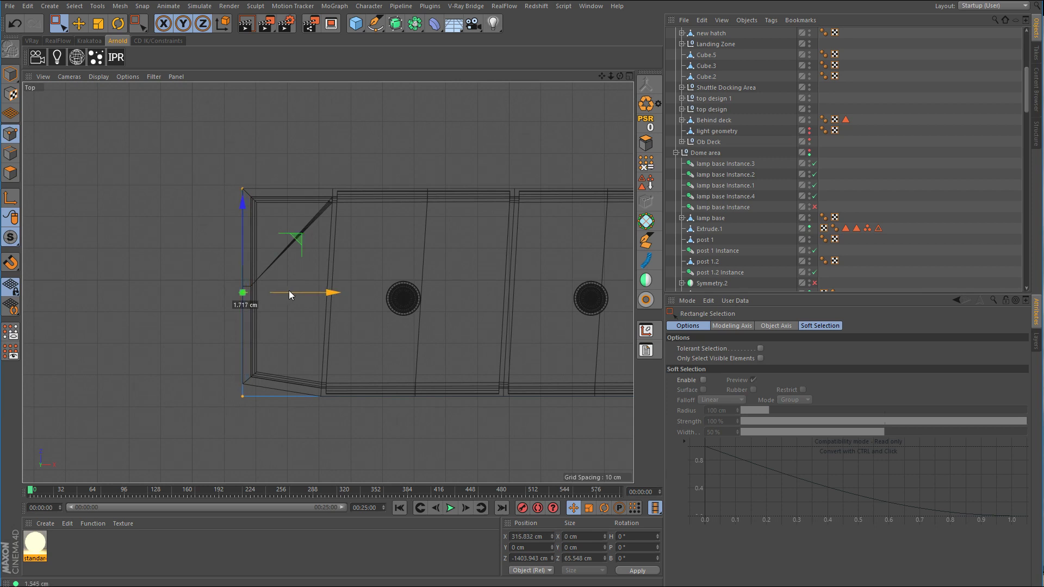
Step: Adjust the angled end's inner and outer spline points along X to fit the wall's corners, placing the outer one at about 1037.4 cm
scroll(271, 342, down, 5)
scroll(355, 320, up, 6)
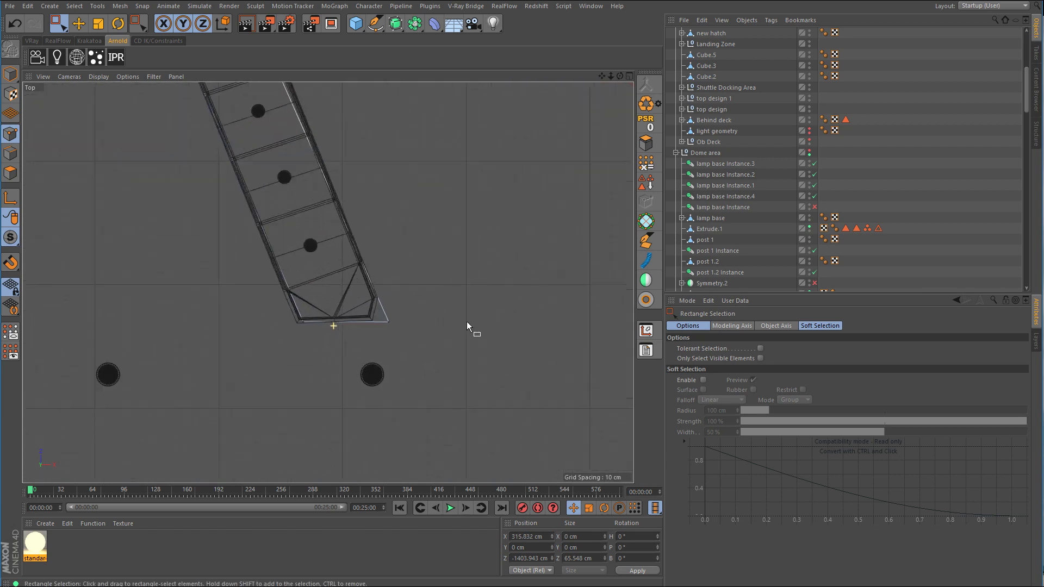
drag(530, 298, 180, 341)
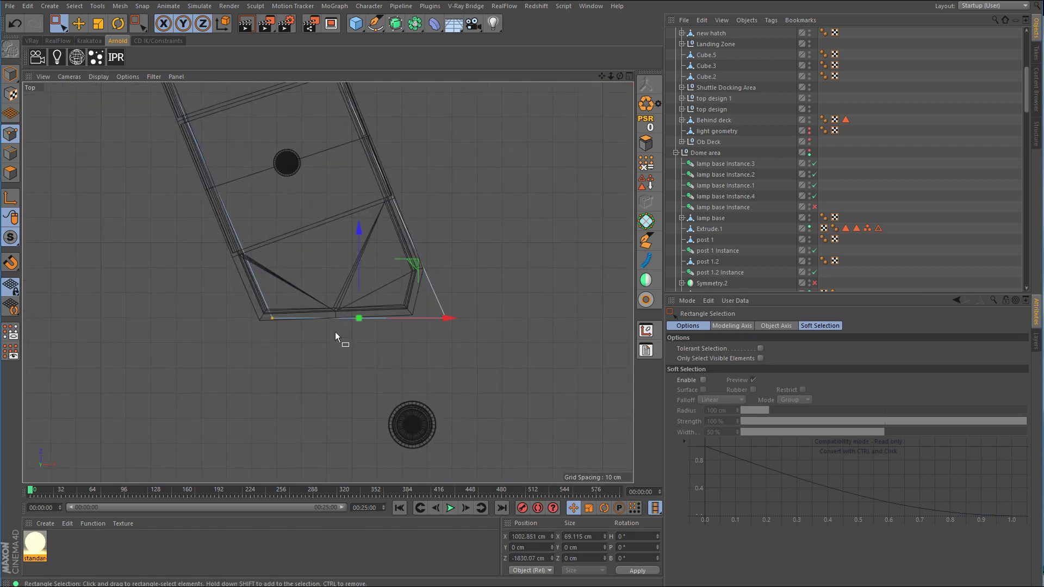
scroll(335, 332, up, 2)
alt+middle_drag(308, 314, 362, 364)
drag(385, 337, 294, 375)
scroll(364, 355, down, 2)
drag(385, 357, 373, 363)
drag(534, 341, 447, 374)
drag(520, 358, 520, 358)
scroll(416, 315, down, 4)
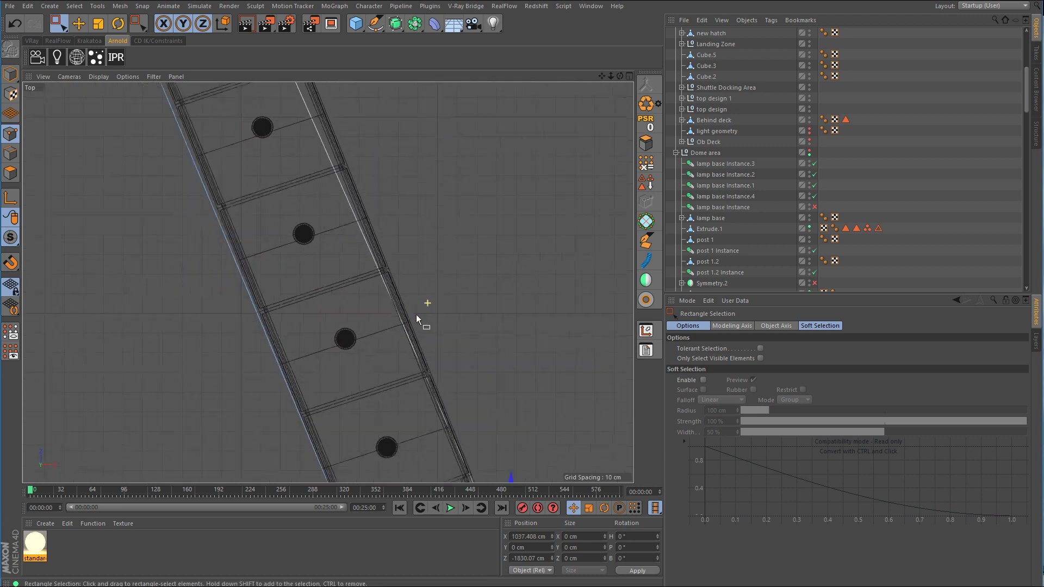
Step: Move the inner bend point along X to about 802.3 cm and the outer bend point to about 852.4 cm
scroll(390, 286, up, 5)
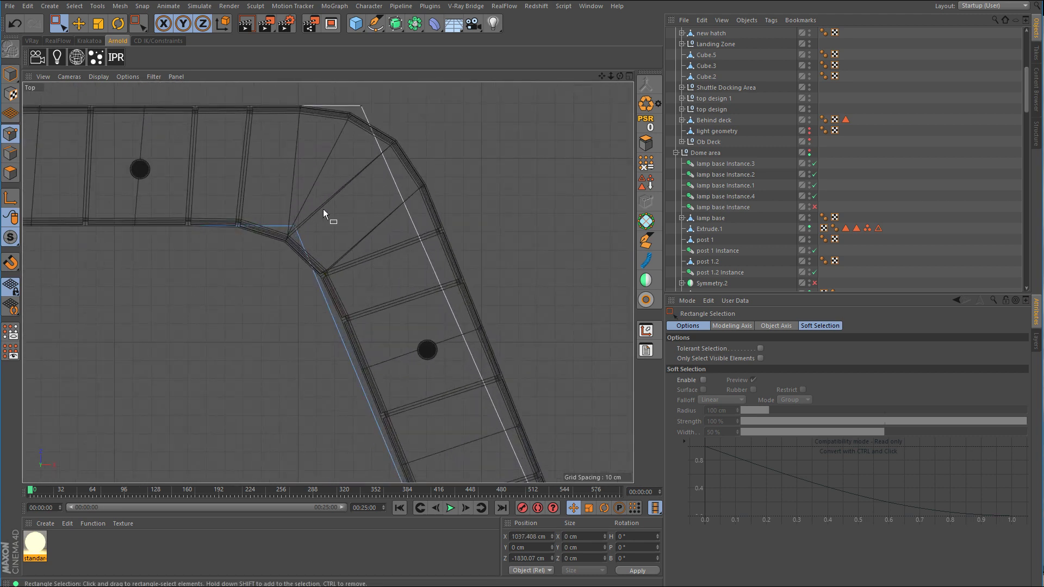
drag(303, 221, 265, 248)
drag(339, 226, 347, 226)
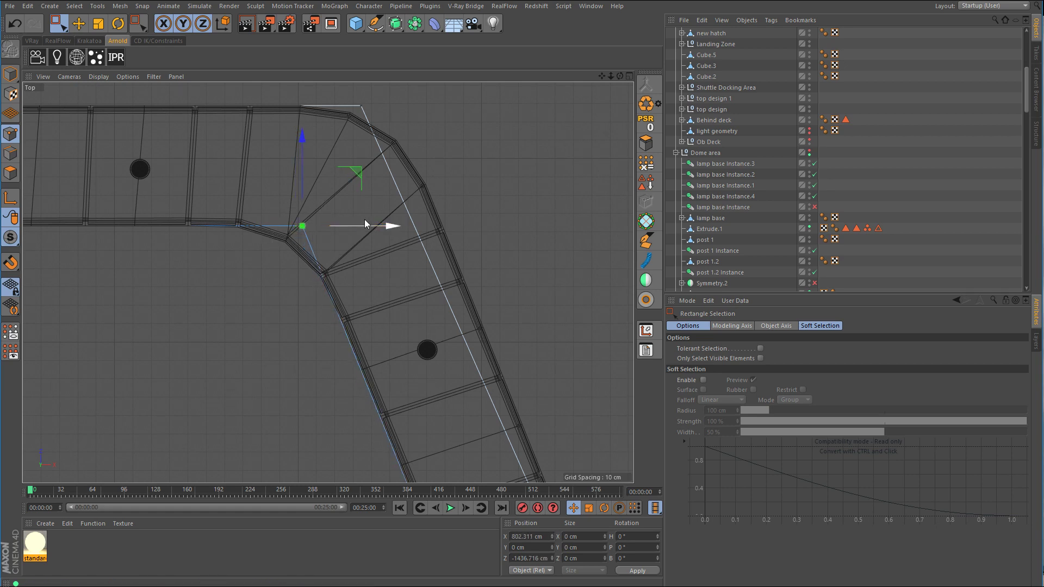
alt+middle_drag(402, 175, 371, 262)
drag(403, 233, 261, 163)
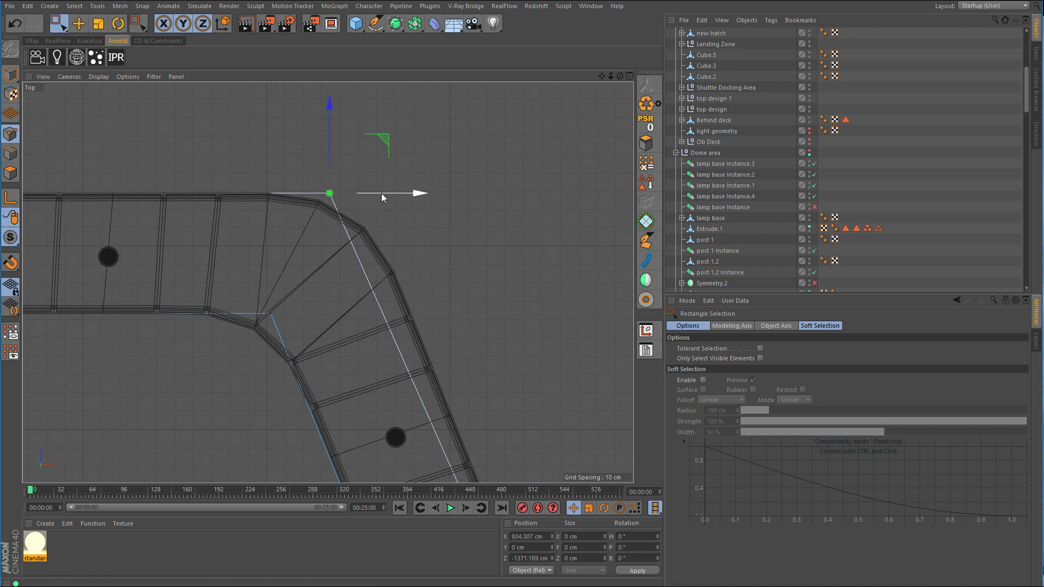
drag(381, 193, 415, 199)
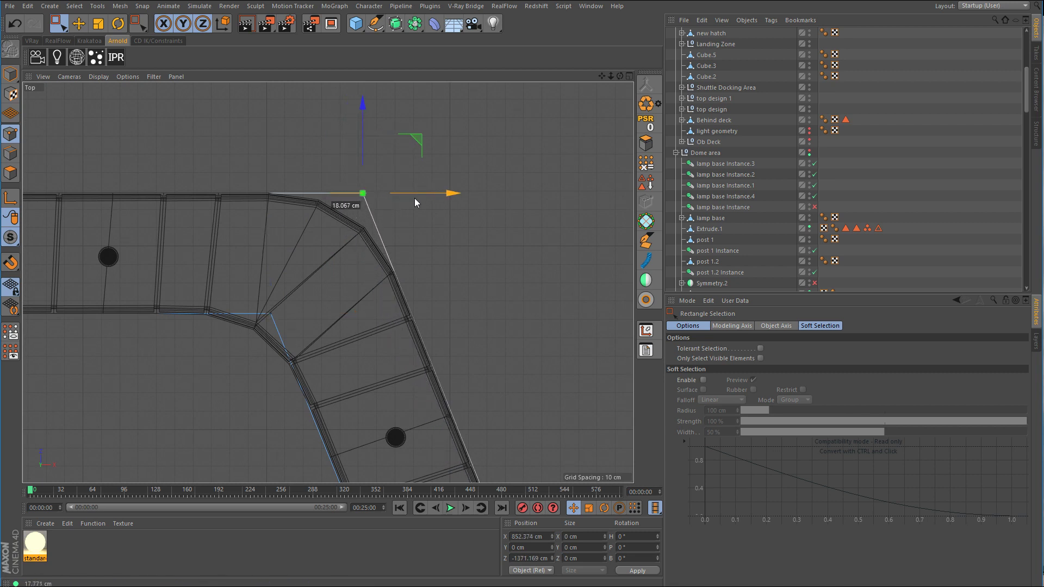
Step: Chamfer the spline's outer bend point with a radius of about 75.19 cm to follow the wall's curved corner
scroll(363, 274, down, 3)
alt+right_drag(363, 275, 338, 296)
alt+middle_drag(451, 346, 372, 268)
alt+right_drag(301, 138, 429, 141)
right_click(465, 224)
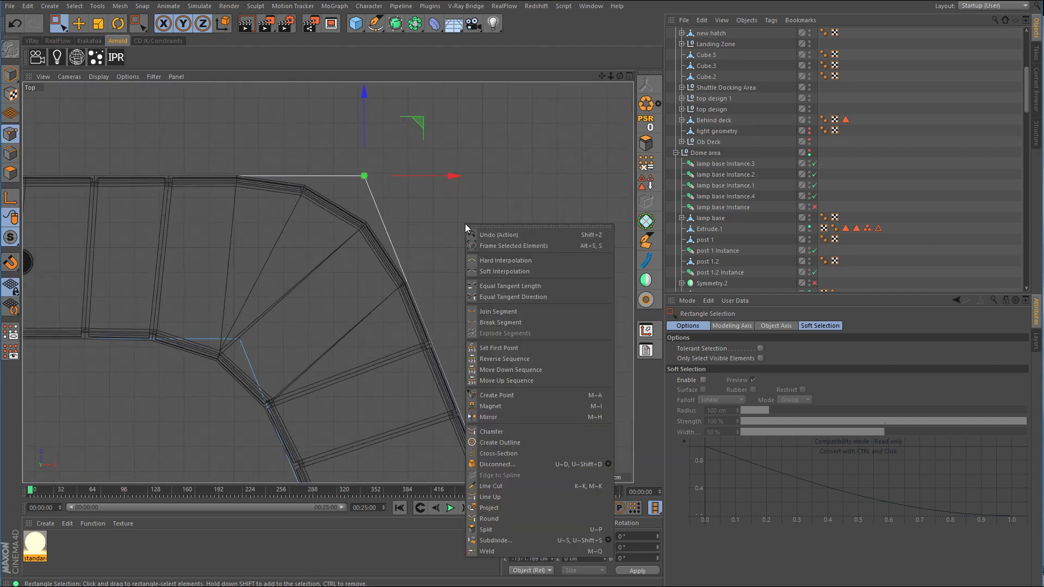
click(488, 429)
drag(456, 242, 641, 242)
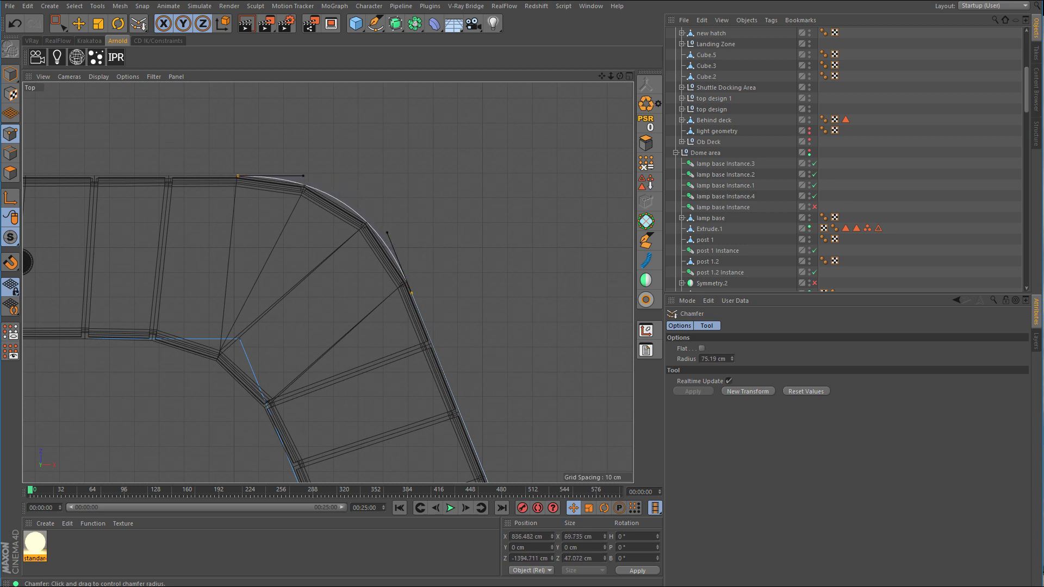
Step: Chamfer the spline's inner bend point with a radius of about 80.04 cm to follow the wall's inner curve
click(56, 26)
drag(266, 310, 206, 364)
right_click(306, 278)
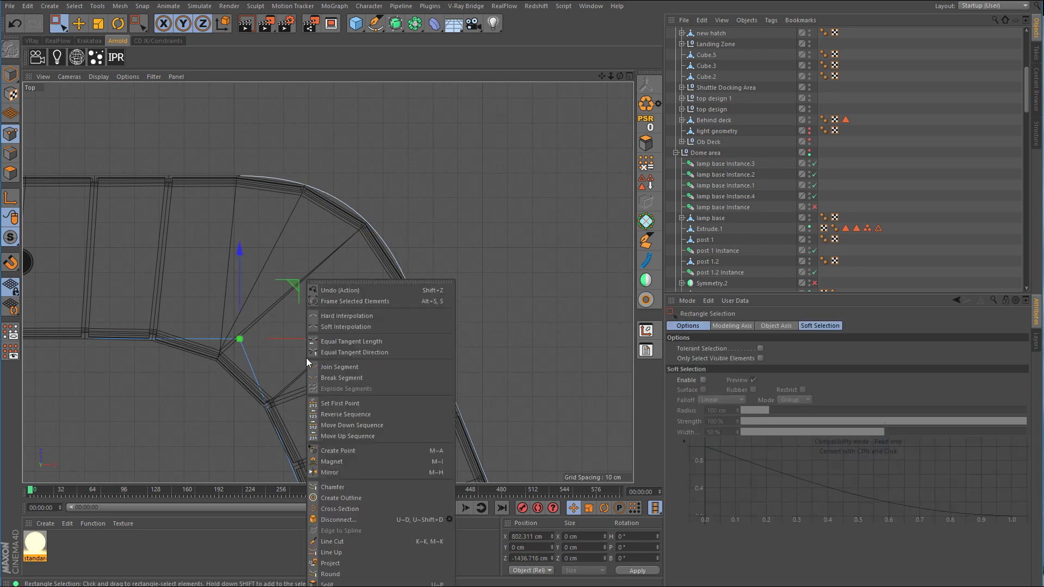
click(357, 487)
alt+middle_drag(298, 415, 432, 338)
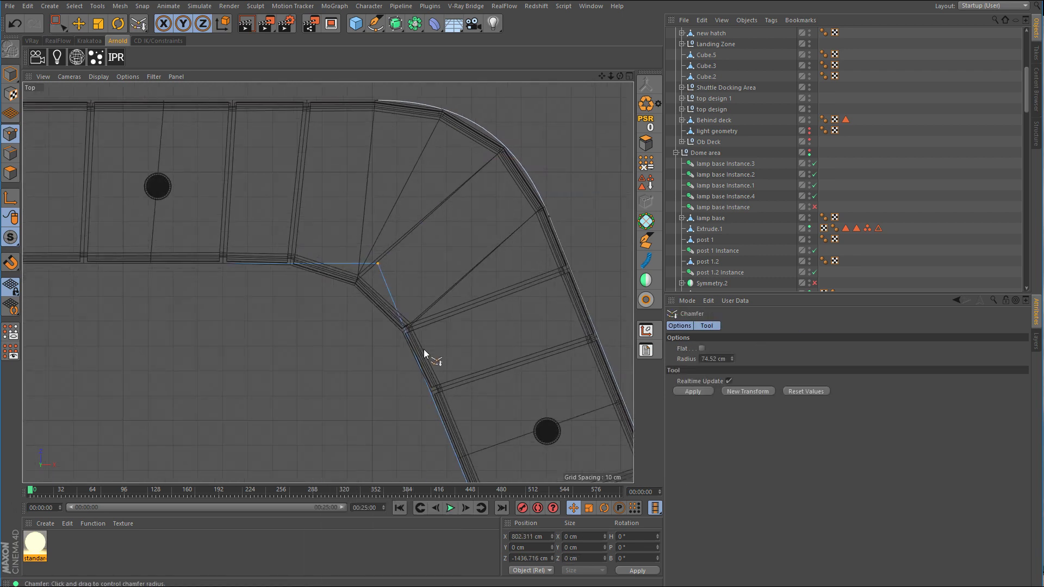
drag(293, 332, 488, 333)
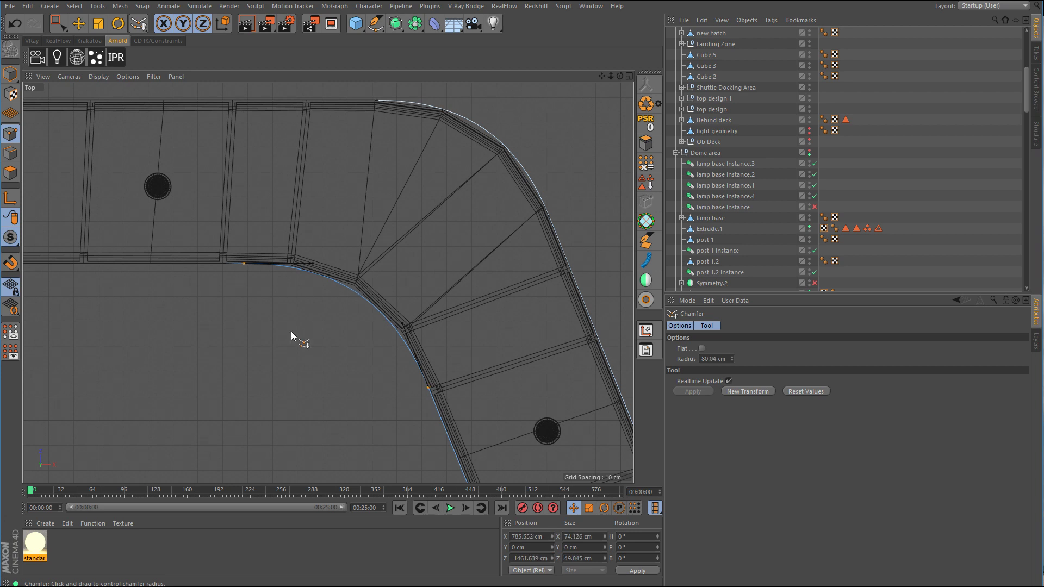
Step: Add an Extrude generator as parent of the wall spline and set its Z movement to 0 cm
middle_click(370, 279)
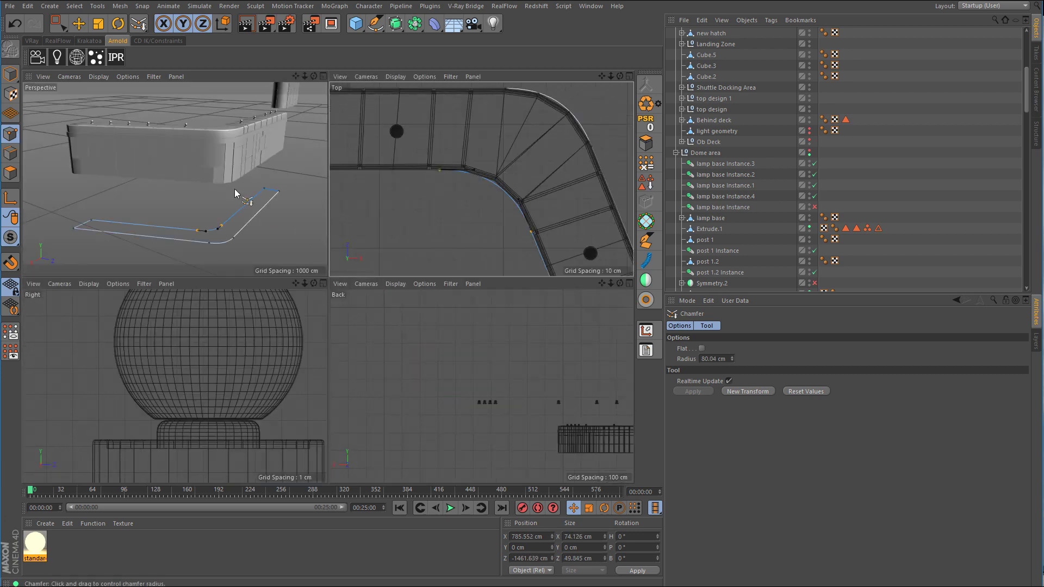
middle_click(234, 189)
click(78, 24)
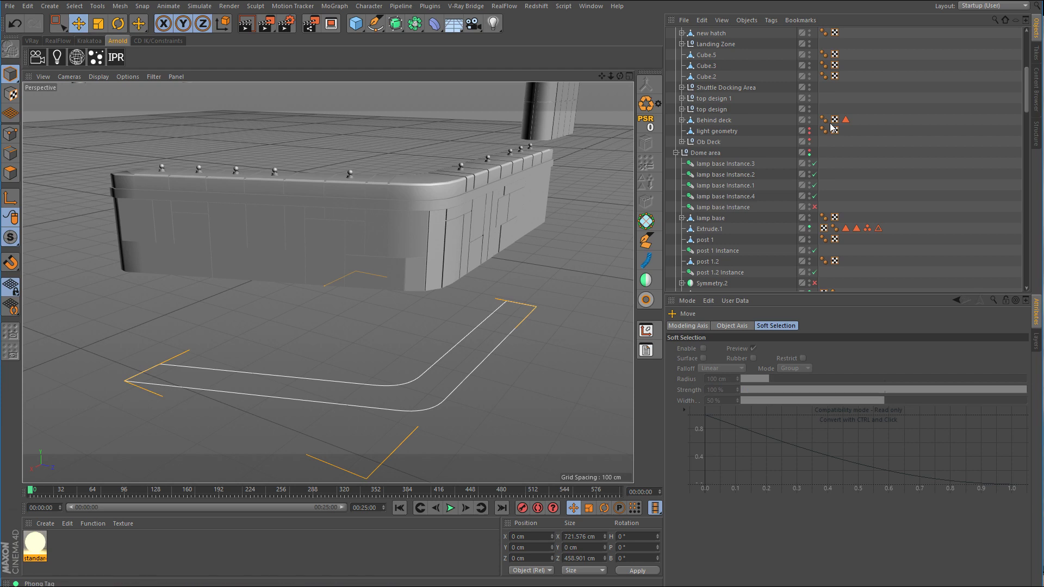
scroll(854, 131, up, 6)
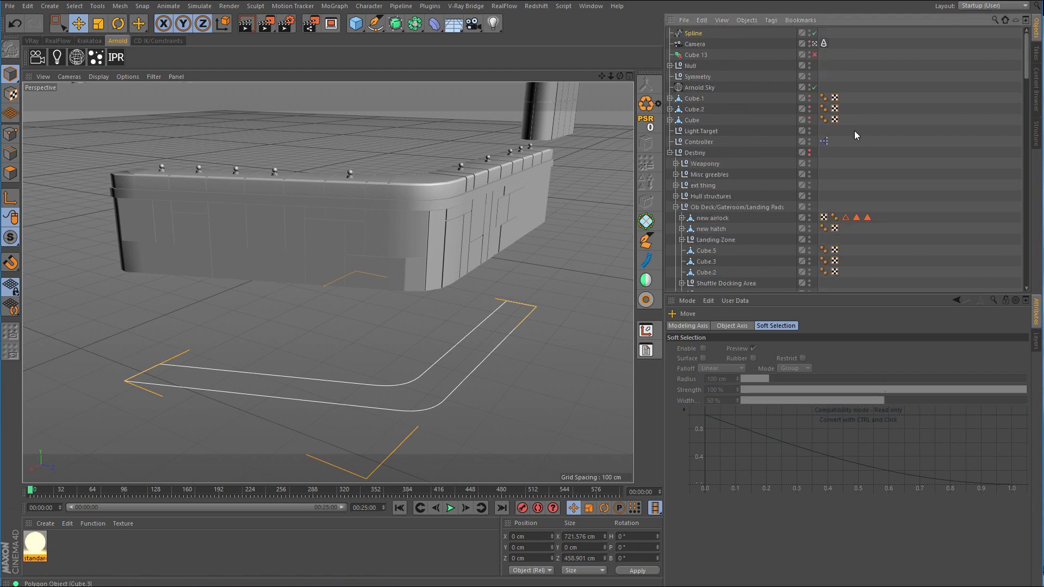
click(395, 23)
alt+click(532, 38)
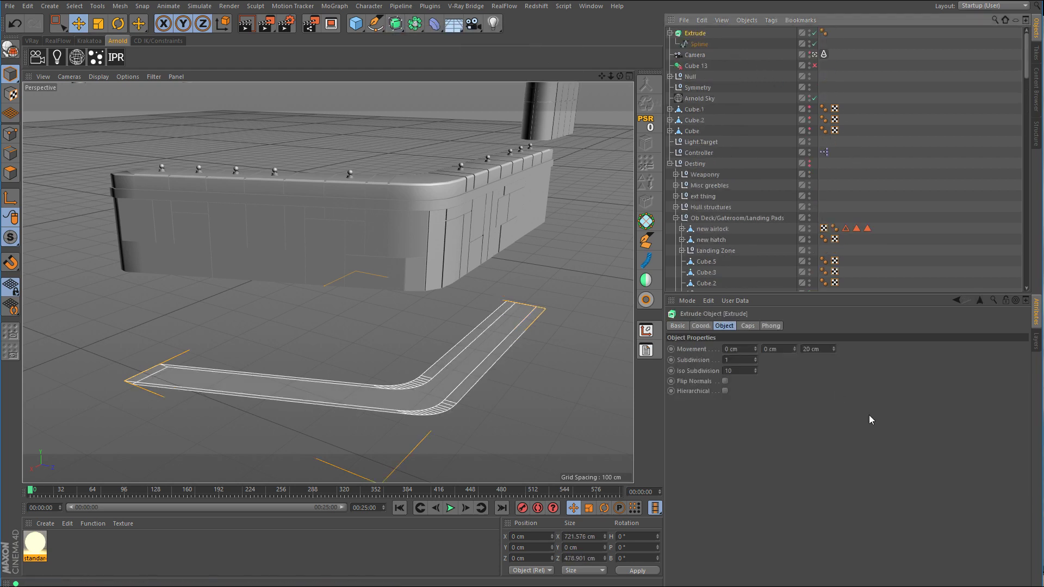
double_click(816, 349)
text(0)
key(Return)
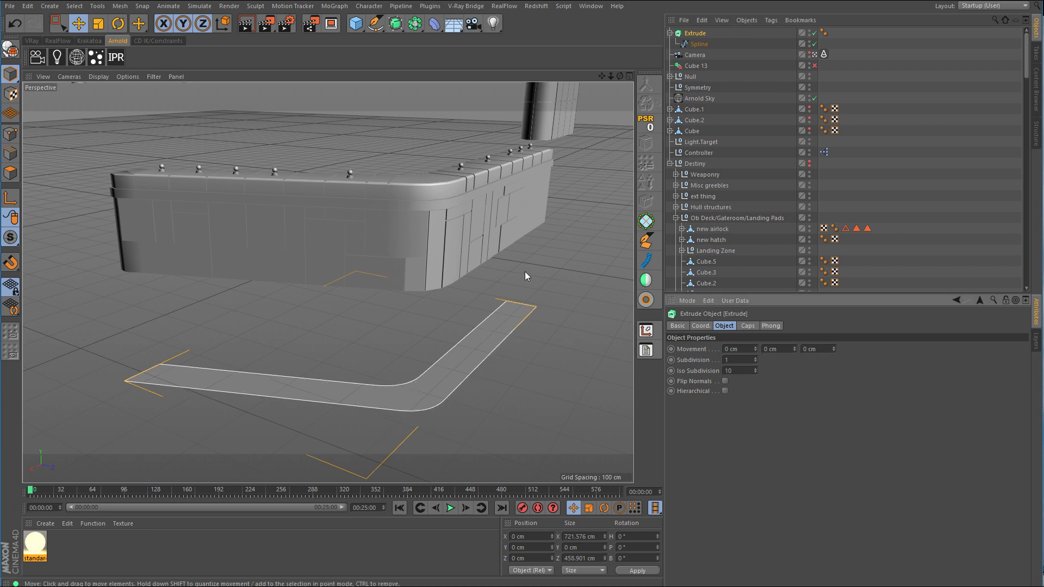
Step: Center the Extrude object's axis on all of its points with Axis Center, including children
scroll(525, 272, down, 5)
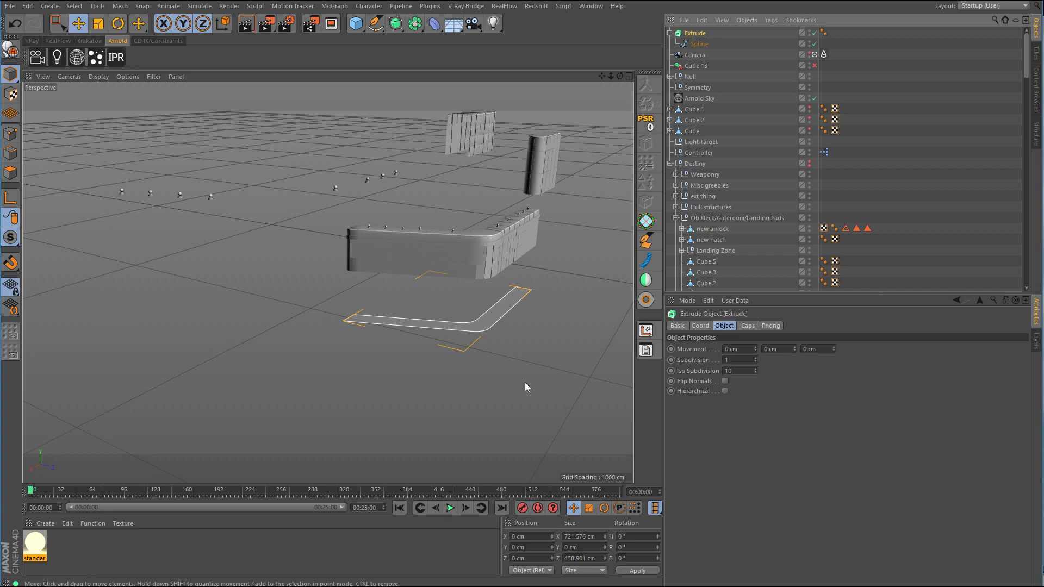
middle_drag(510, 269, 356, 287)
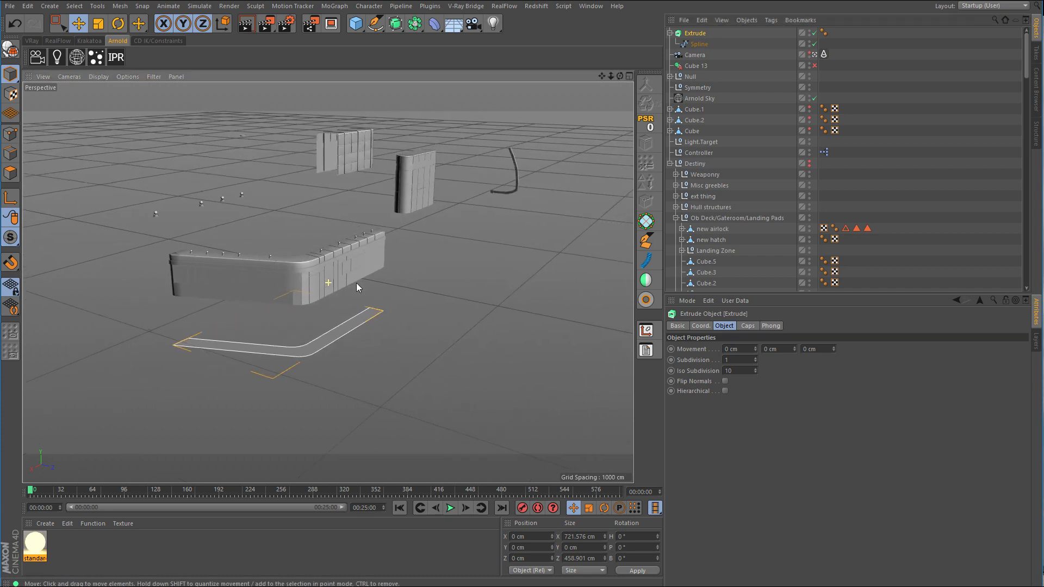
click(645, 331)
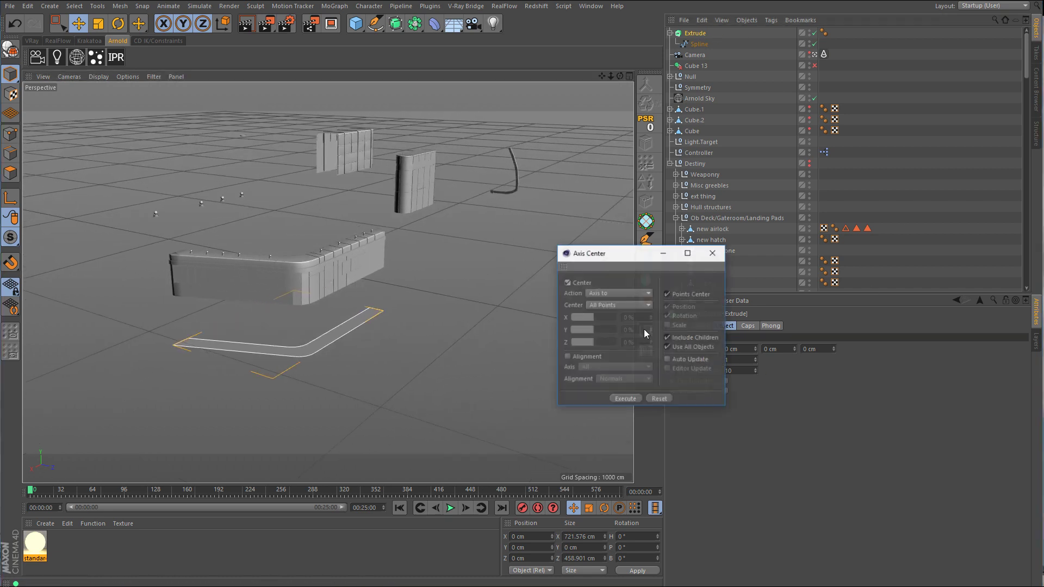
click(625, 400)
click(712, 253)
Step: Raise the Extrude object along Y to about 187.3 cm, level with the wall's base
scroll(293, 262, up, 5)
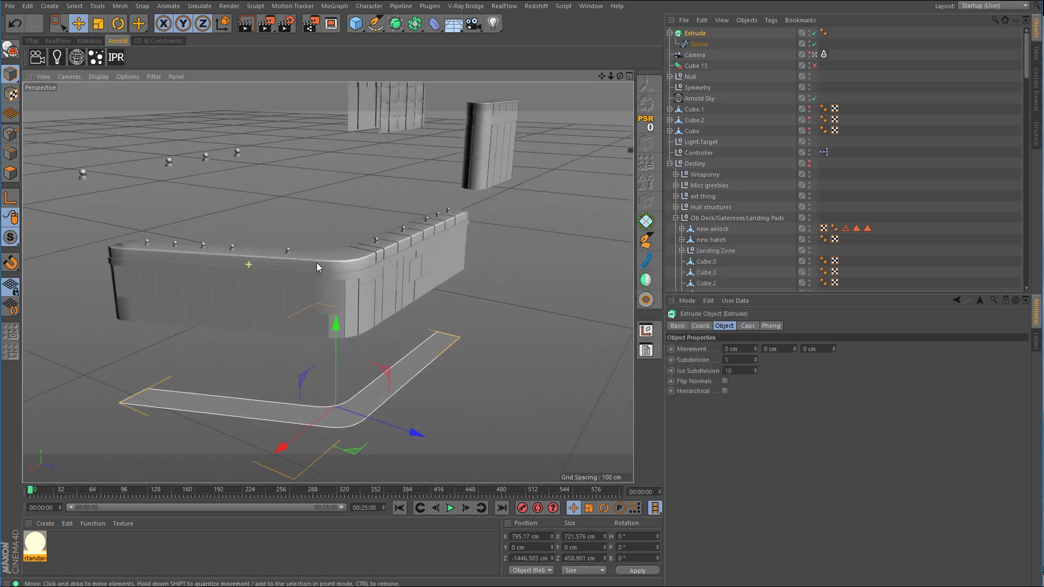
drag(337, 335, 340, 258)
middle_click(440, 290)
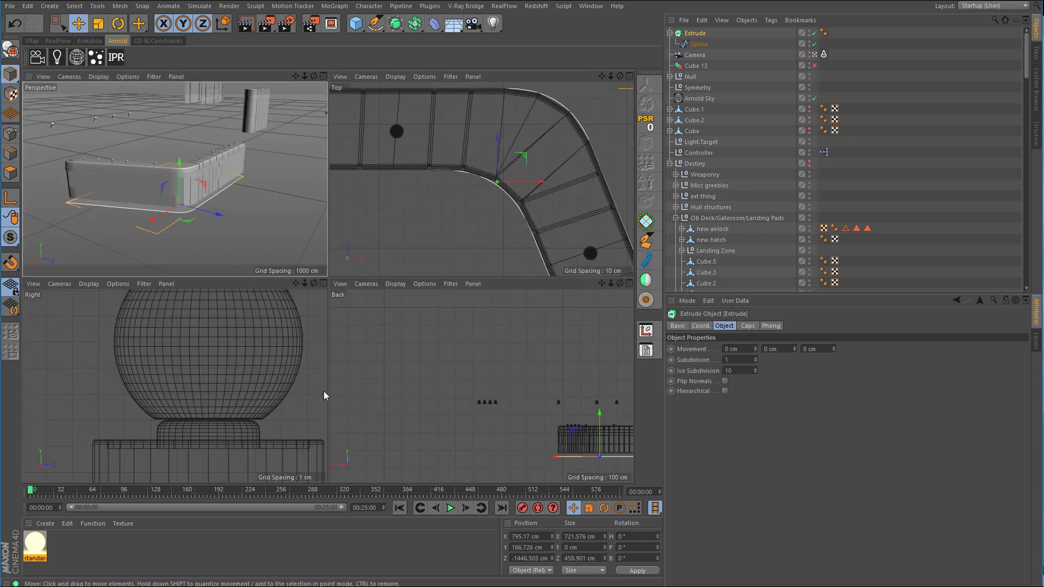
middle_click(391, 378)
alt+middle_drag(595, 328, 280, 270)
alt+right_drag(190, 340, 257, 339)
alt+right_drag(326, 422, 452, 331)
drag(451, 331, 452, 237)
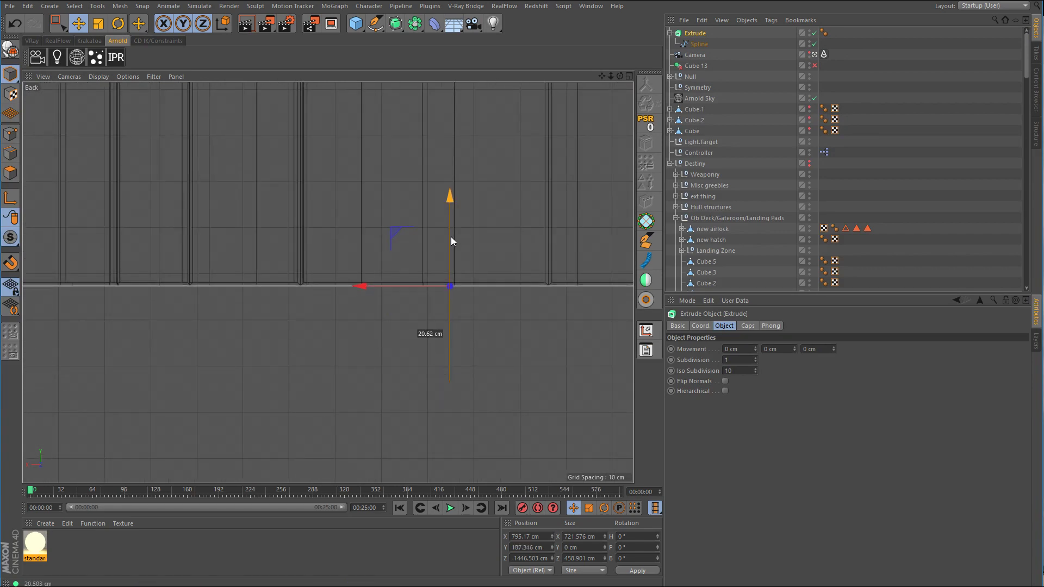
Step: Set the Extrude's Y movement to 151 cm so it spans the wall's full height
middle_click(452, 237)
middle_click(240, 226)
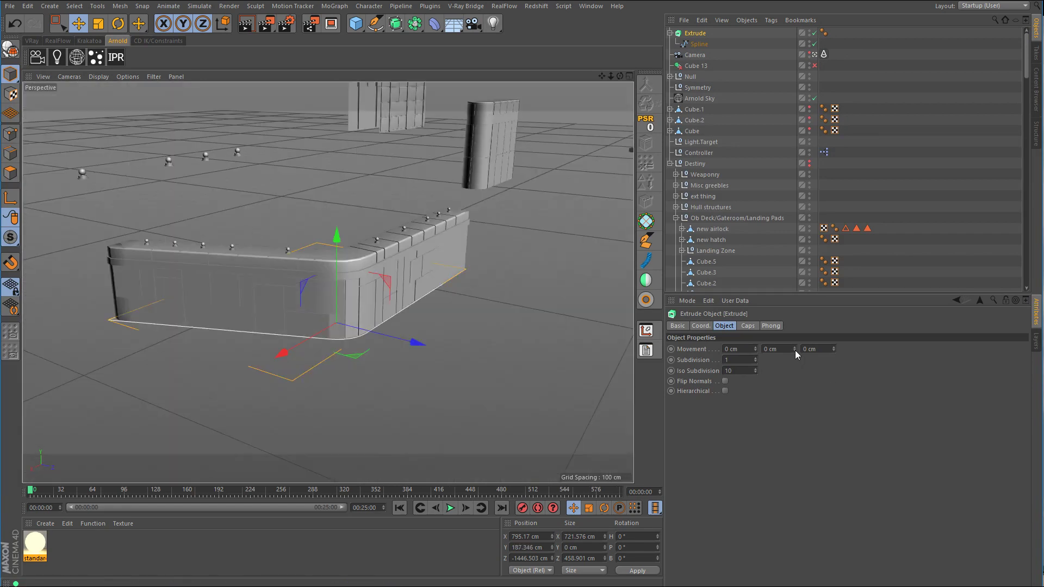
drag(795, 348, 794, 254)
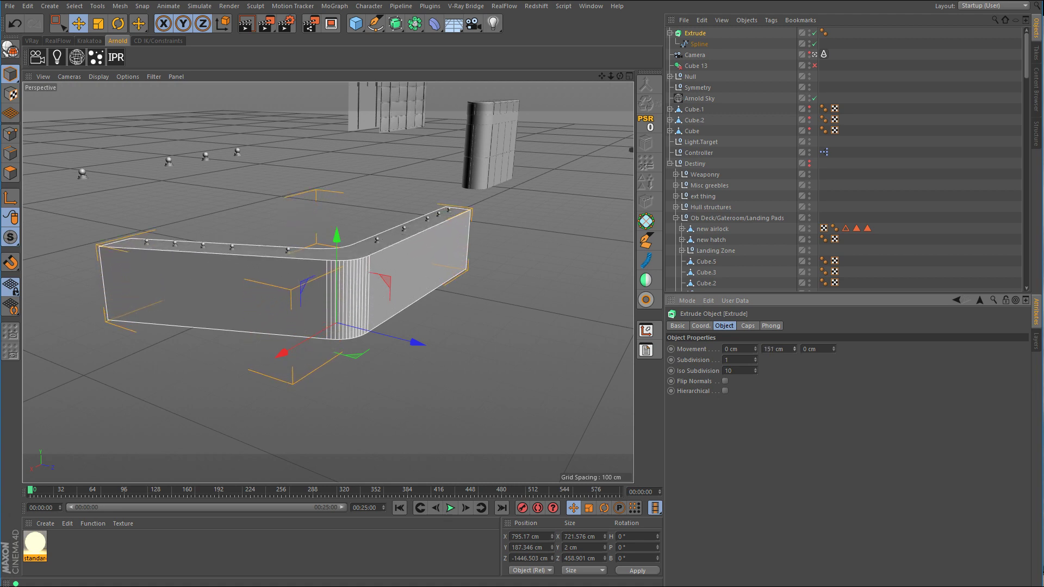
alt+drag(471, 297, 548, 287)
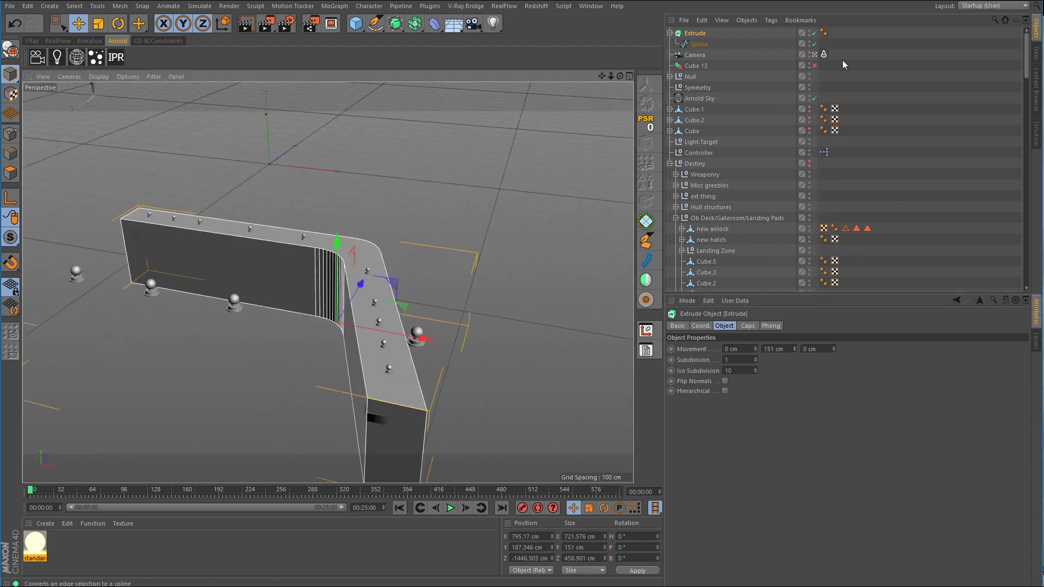
Step: Disable the spline inside the Extrude and examine the original wall's cap, end and inner face
click(814, 44)
alt+drag(447, 356, 464, 323)
alt+right_drag(490, 345, 569, 336)
alt+drag(569, 336, 452, 342)
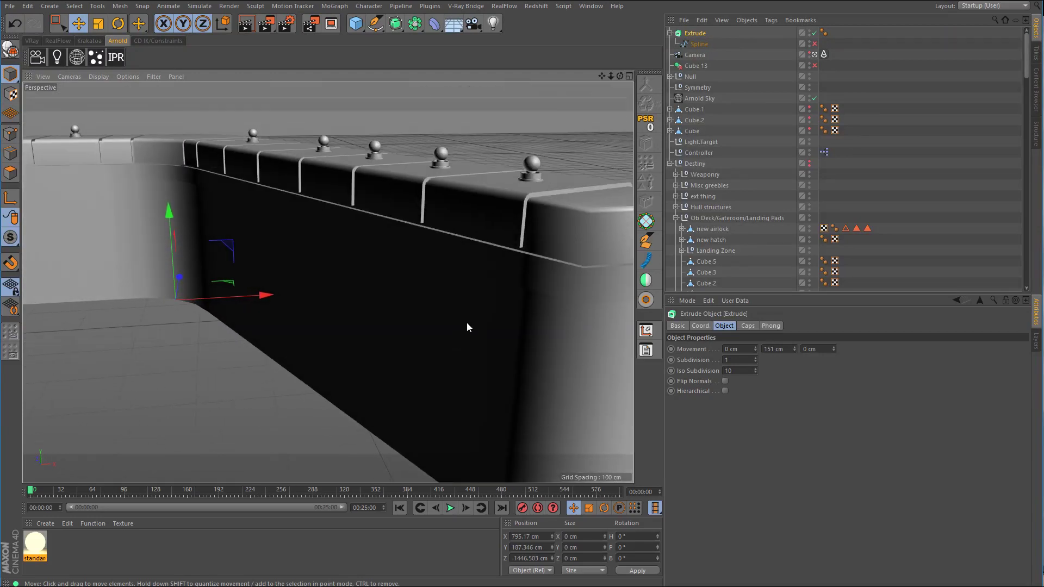
alt+right_drag(466, 322, 433, 334)
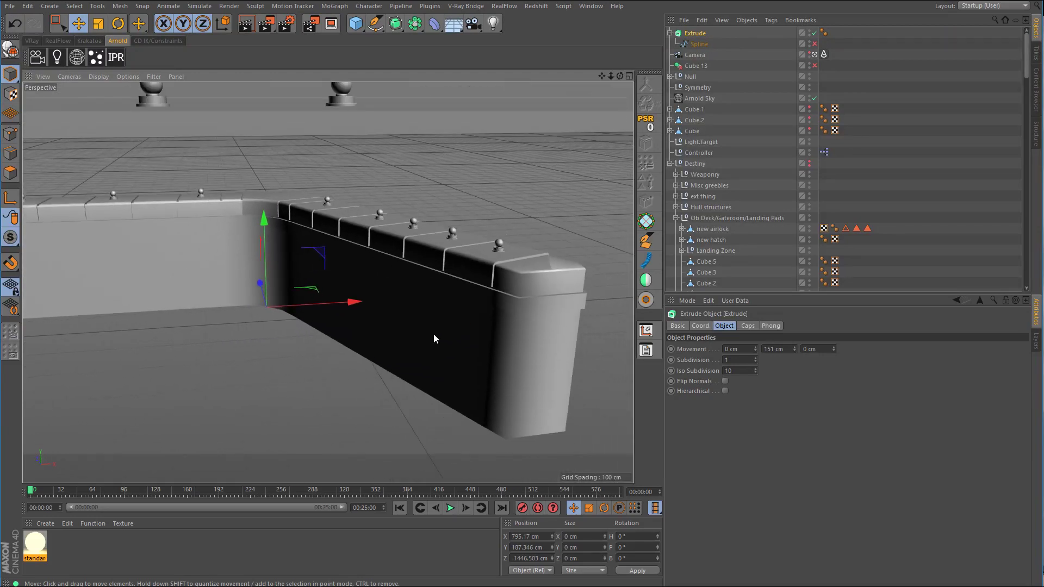
alt+drag(371, 308, 390, 322)
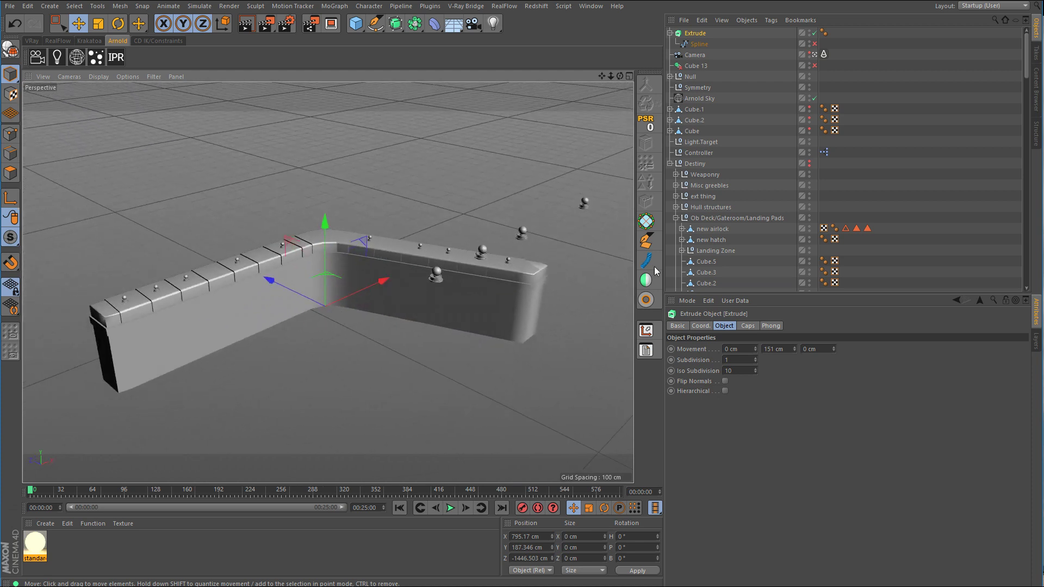
scroll(783, 209, down, 6)
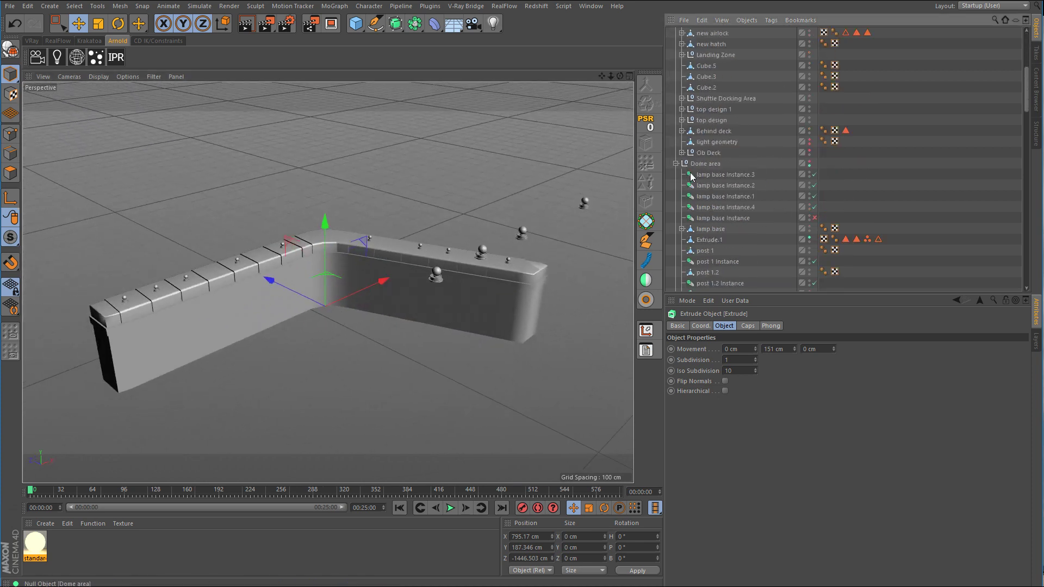
Step: Enable the disabled lamp base Instance in the Dome area and display the ext wall without its small lamps
click(810, 216)
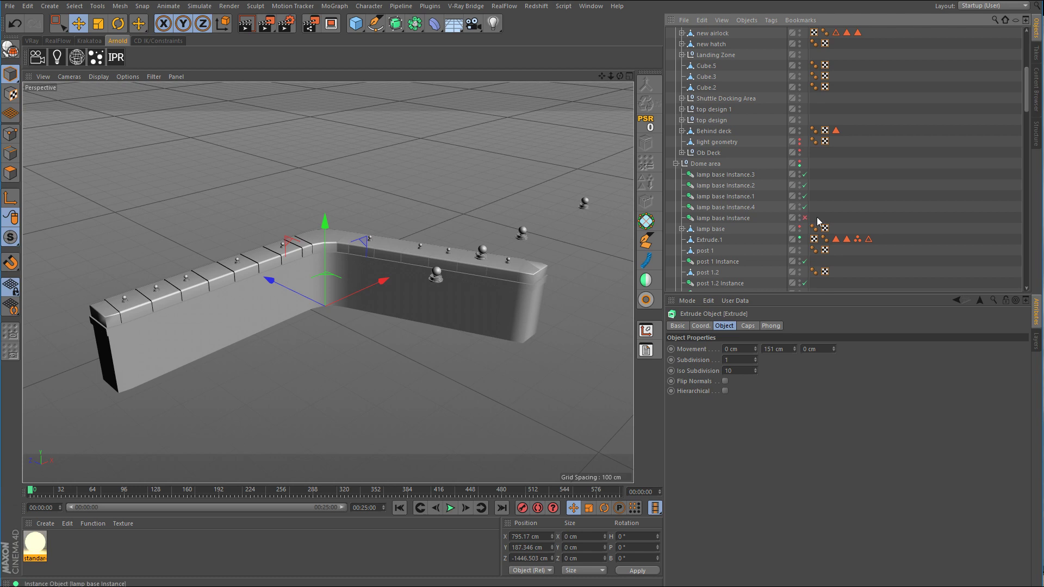
scroll(770, 210, down, 2)
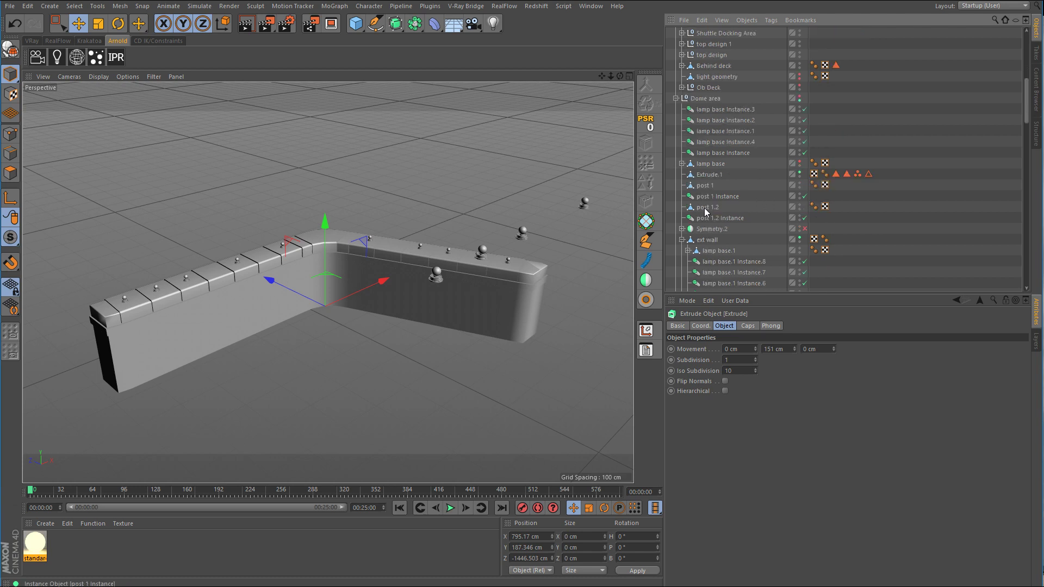
click(799, 237)
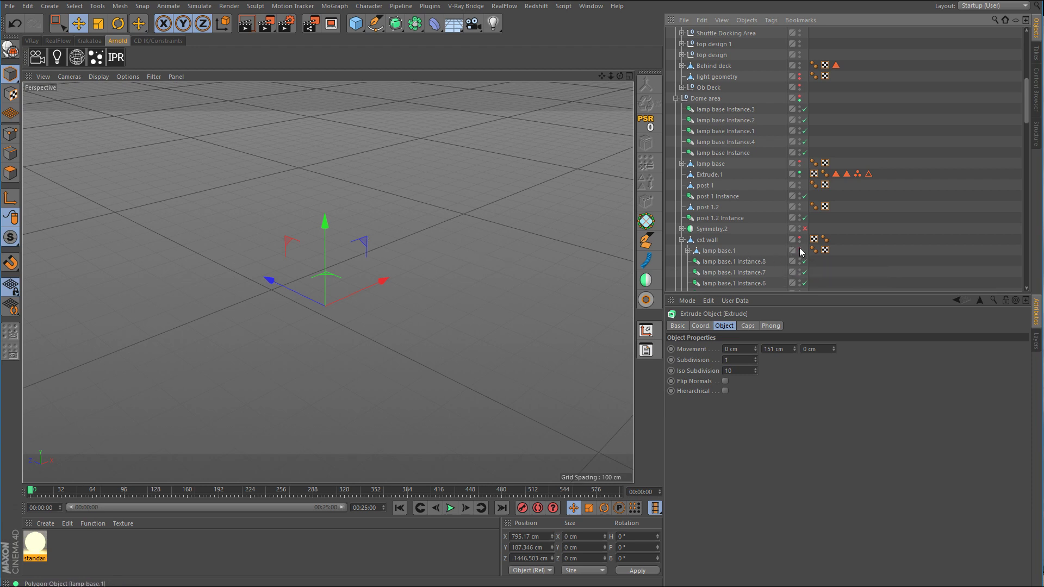
scroll(780, 249, down, 8)
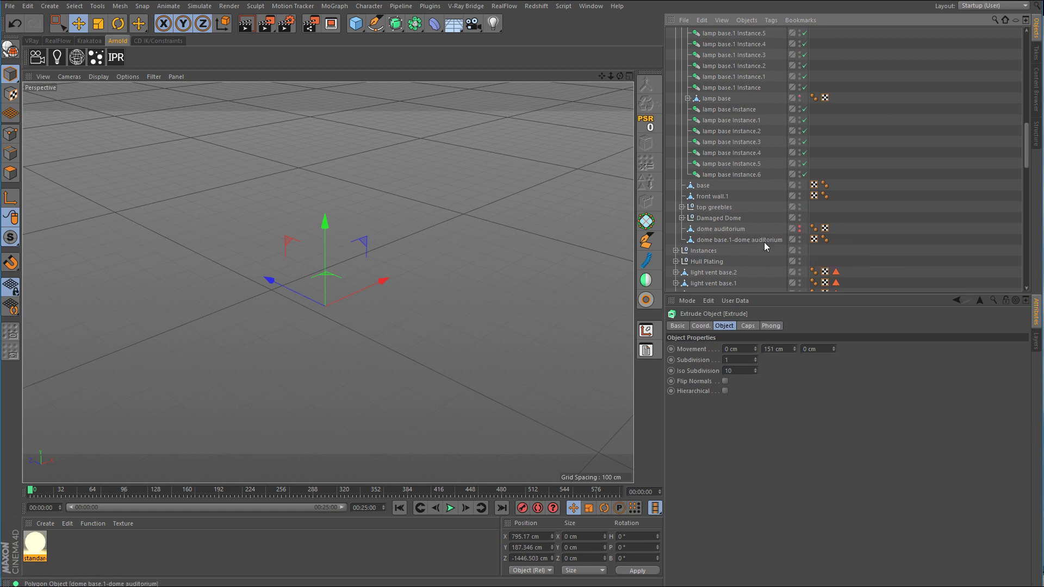
scroll(764, 242, up, 5)
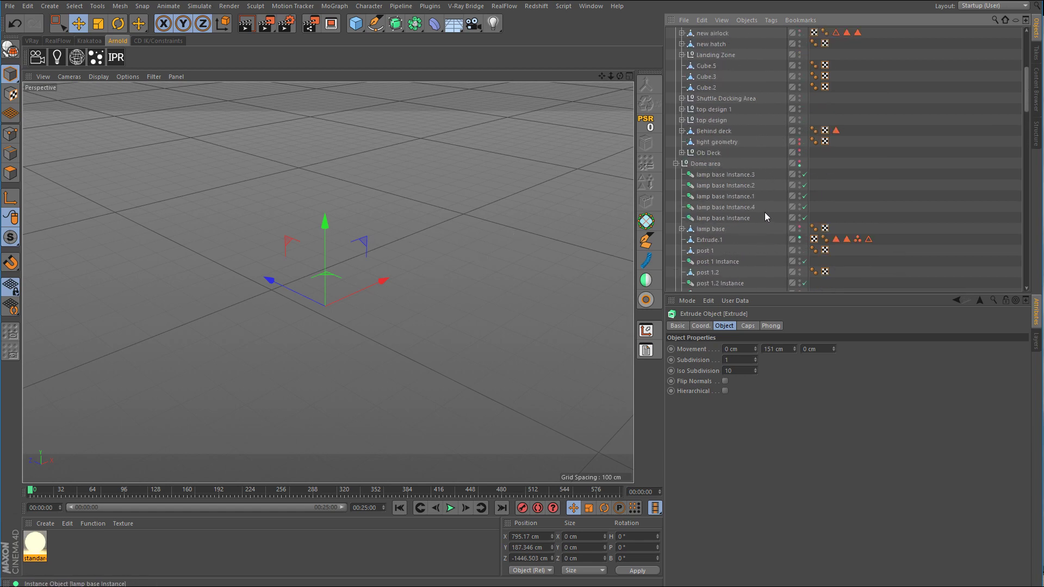
scroll(764, 212, down, 3)
click(799, 238)
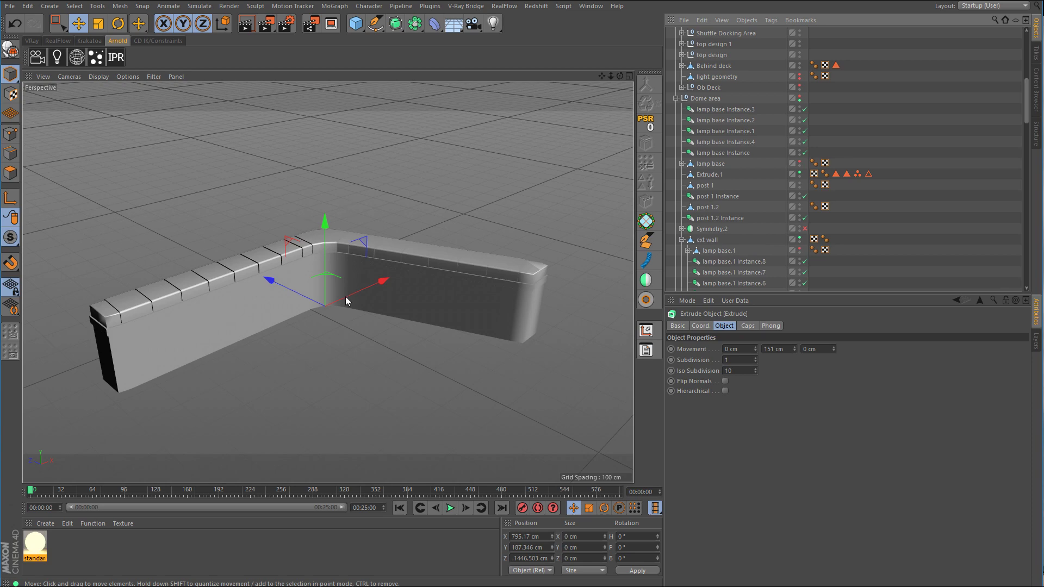
Step: Select the ext wall and set the viewport display to Gouraud Shading (Lines) to inspect its edges around the corner
alt+drag(208, 341, 380, 338)
alt+middle_drag(499, 352, 410, 298)
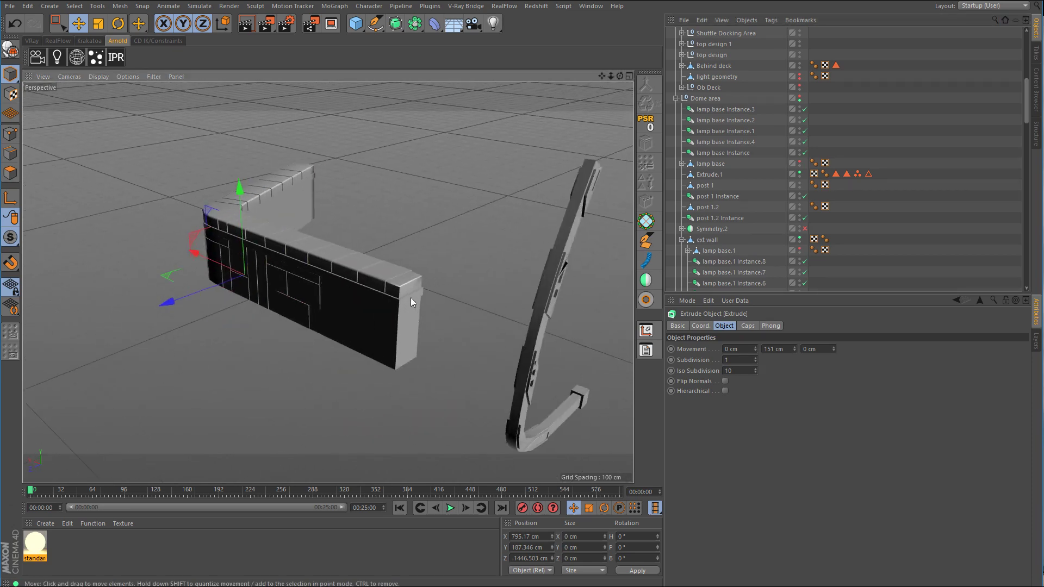
alt+right_drag(410, 298, 469, 299)
click(301, 297)
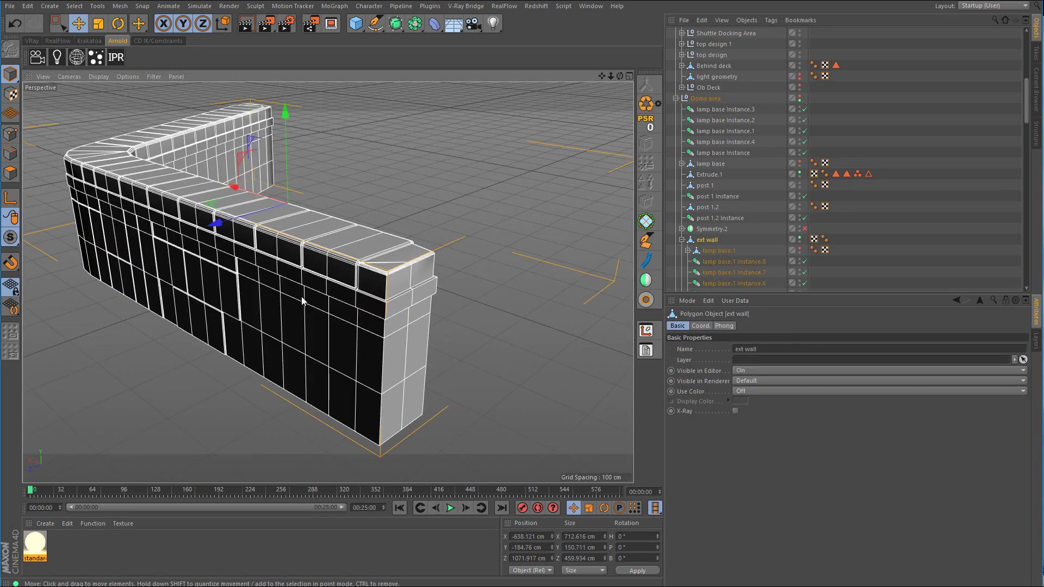
alt+drag(235, 286, 386, 288)
click(101, 76)
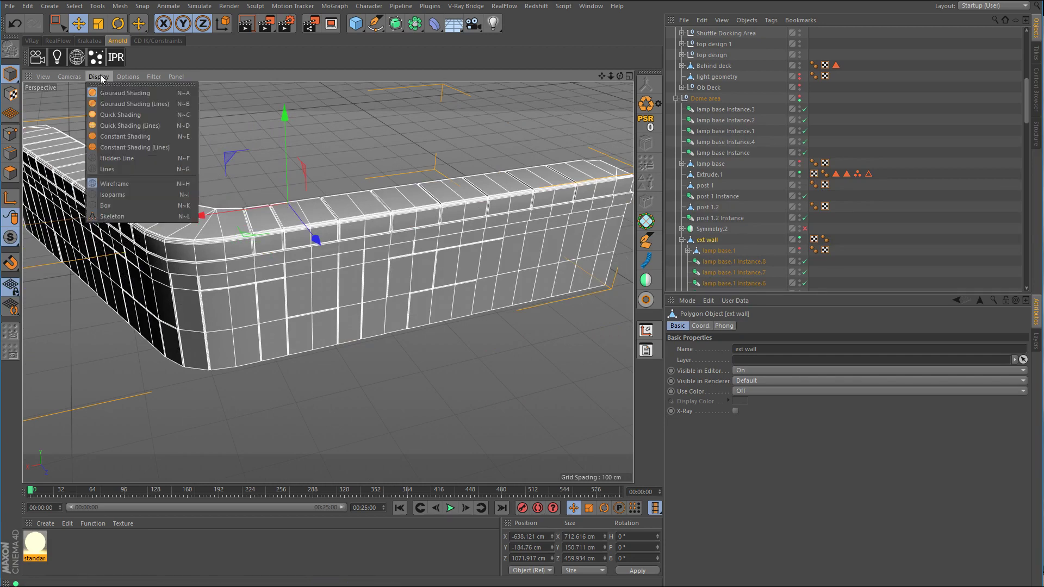
click(105, 103)
mouse_move(204, 214)
alt+mouse_down()
mouse_move(245, 180)
mouse_move(210, 212)
alt+mouse_up()
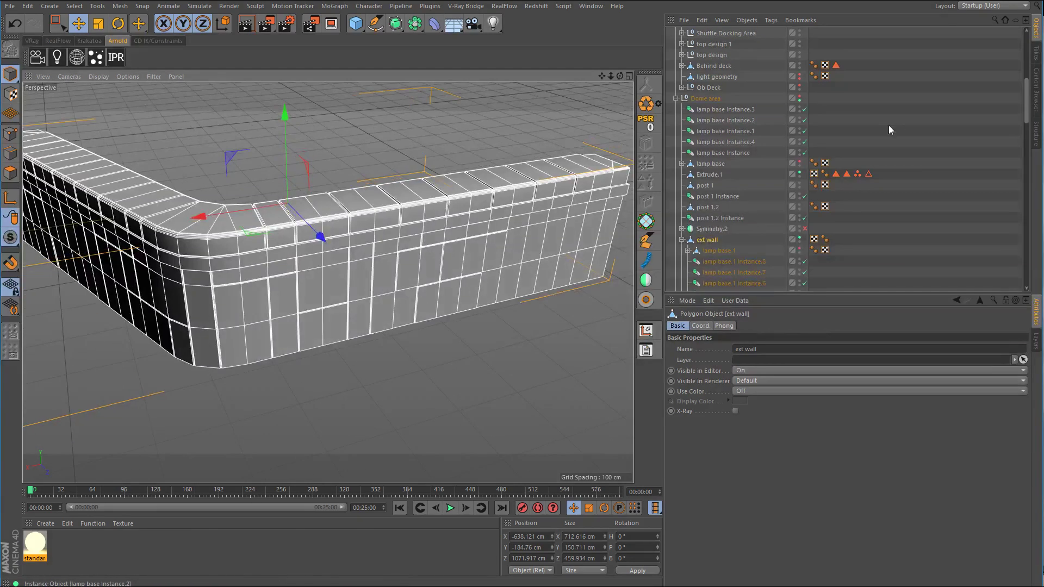
Step: Toggle the spline inside the Extrude on and off to compare its rounded corner with the original wall's corner
scroll(887, 131, up, 10)
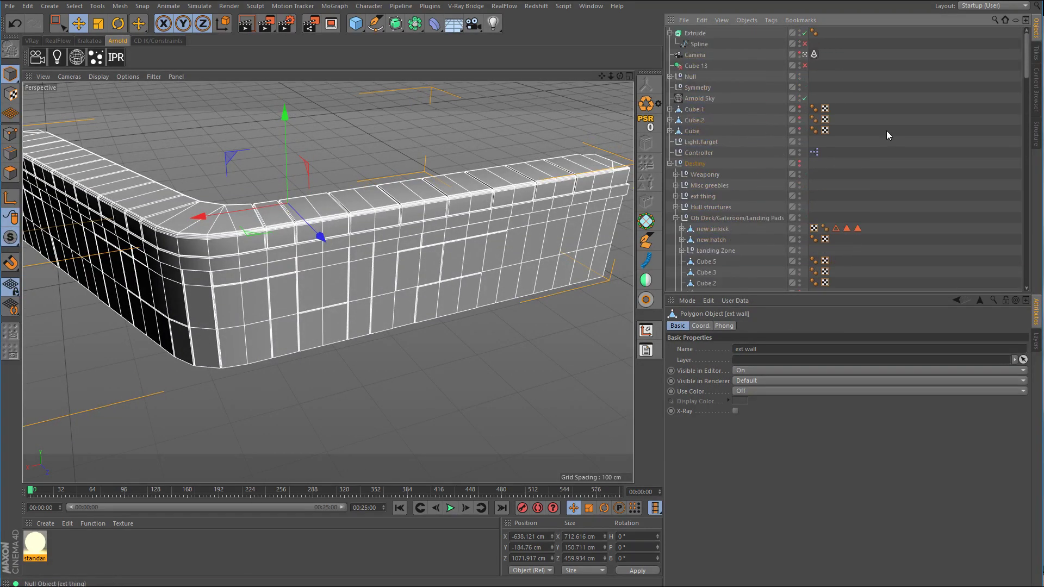
click(805, 44)
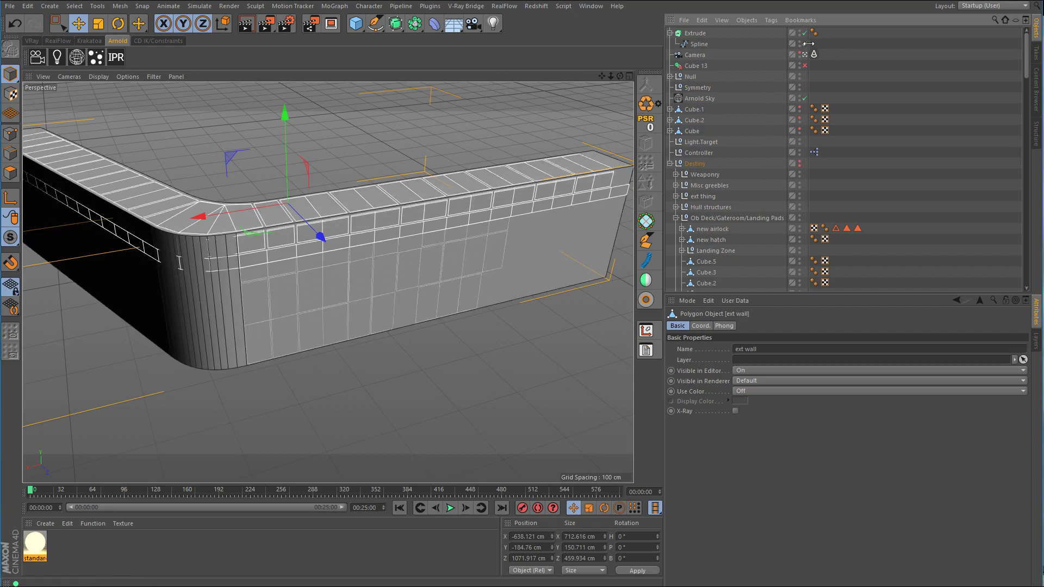
alt+drag(592, 204, 613, 216)
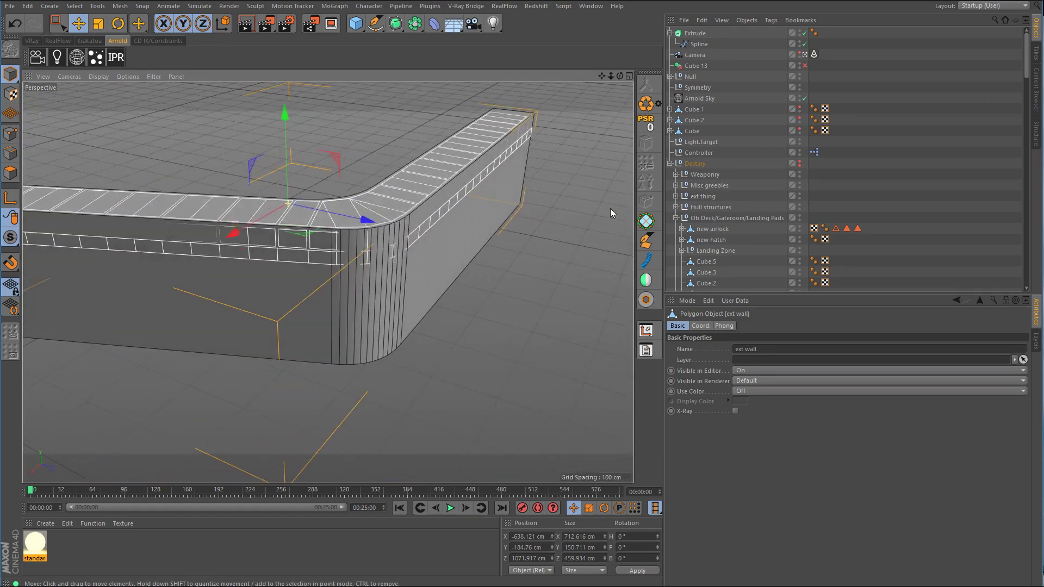
alt+right_drag(389, 224, 474, 223)
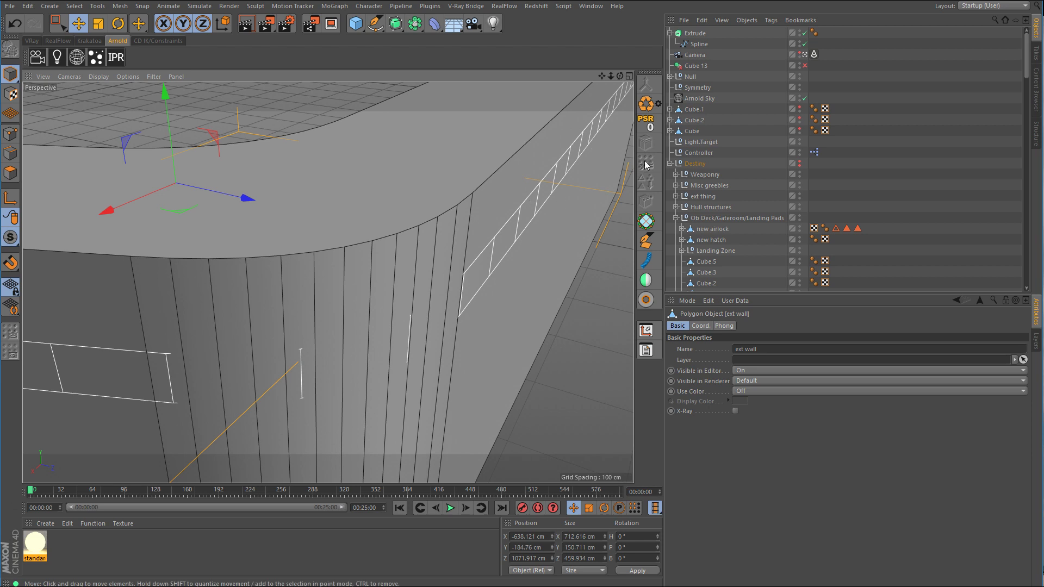
click(805, 44)
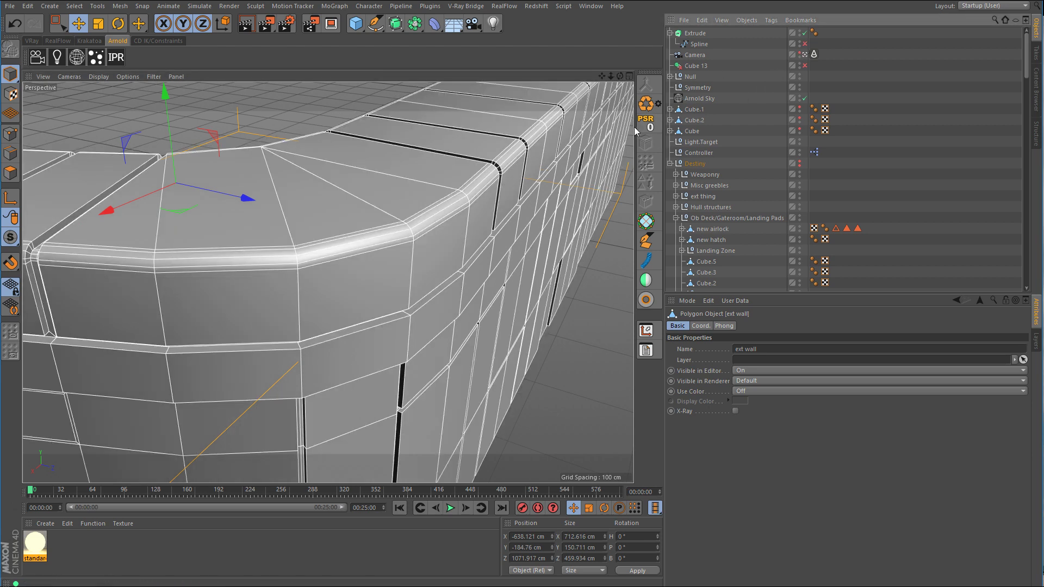
Step: Disable the Extrude, enable its spline and select it for point editing in the Top view around the wall's bend
key(0)
middle_click(193, 133)
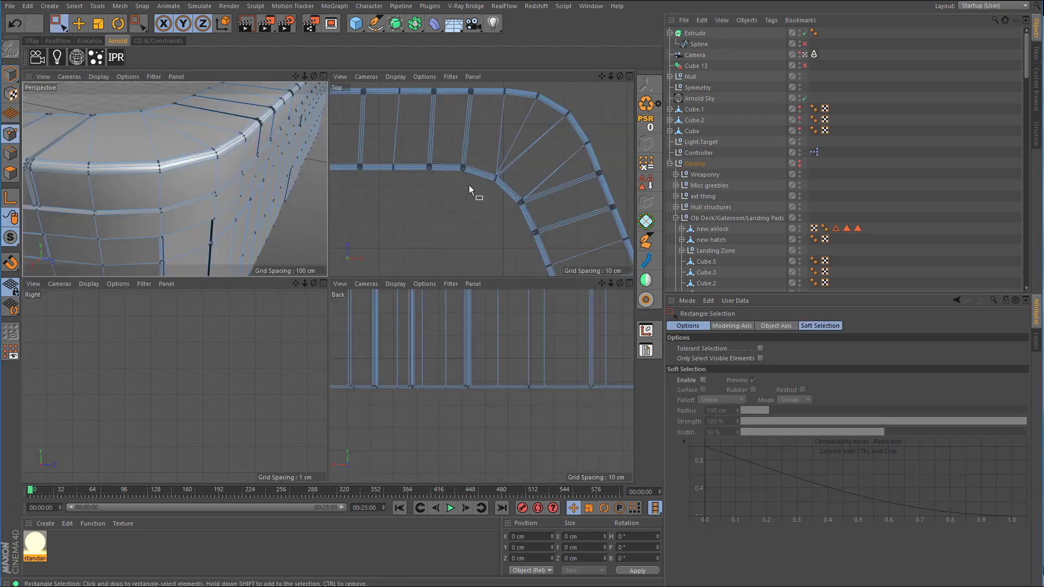
middle_click(468, 185)
scroll(508, 178, down, 3)
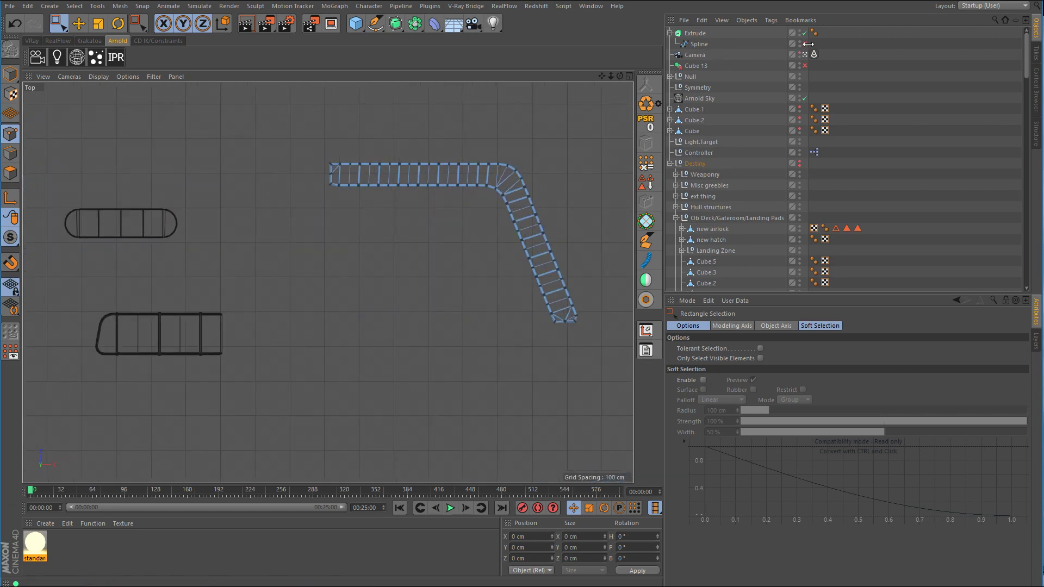
click(704, 43)
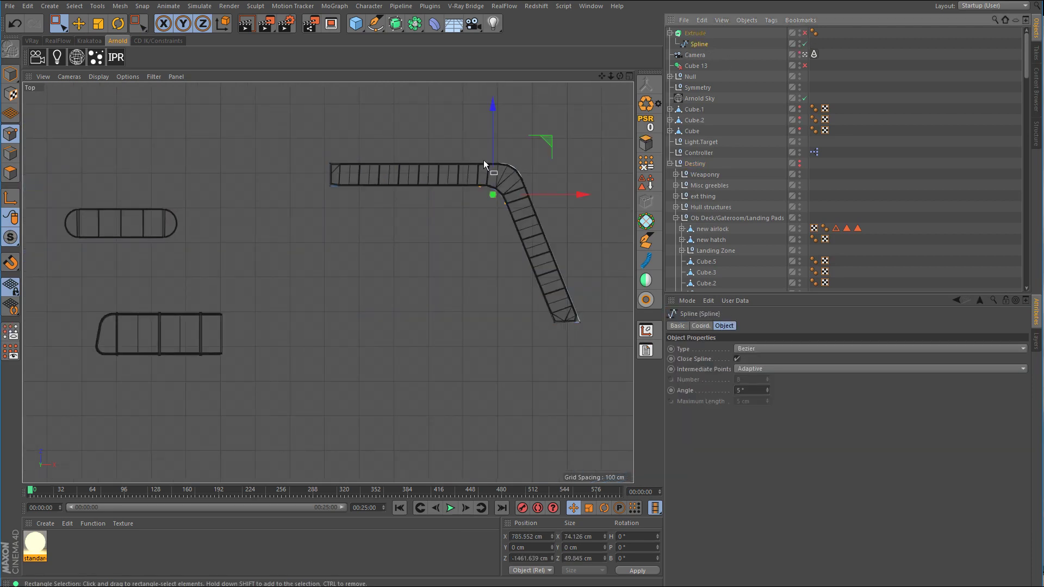
alt+middle_drag(422, 169, 301, 221)
alt+right_drag(301, 222, 348, 218)
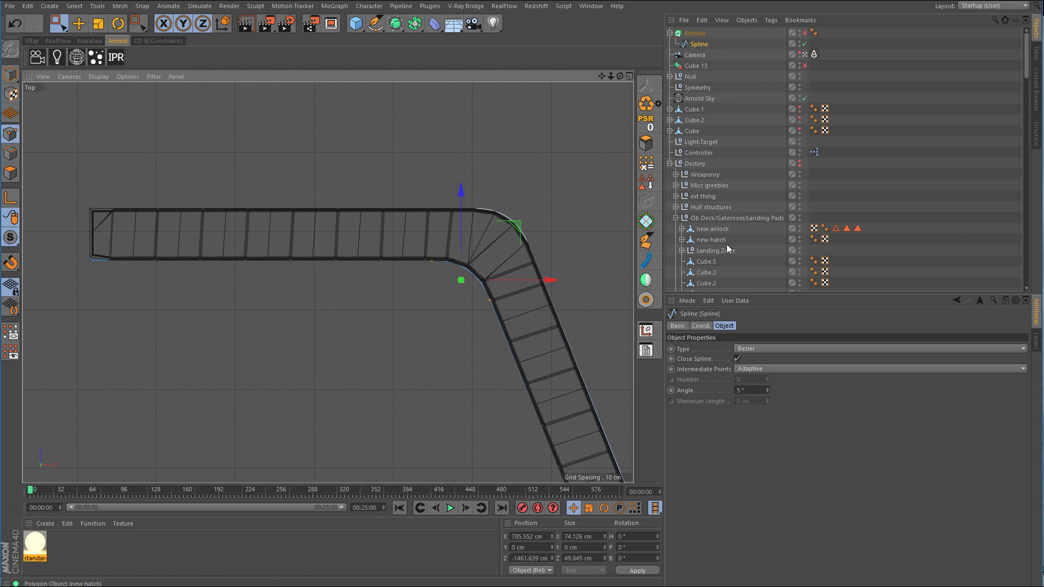
Step: Hide the ext wall and delete the lower curve point of both the spline's inner and outer bends
scroll(768, 245, down, 5)
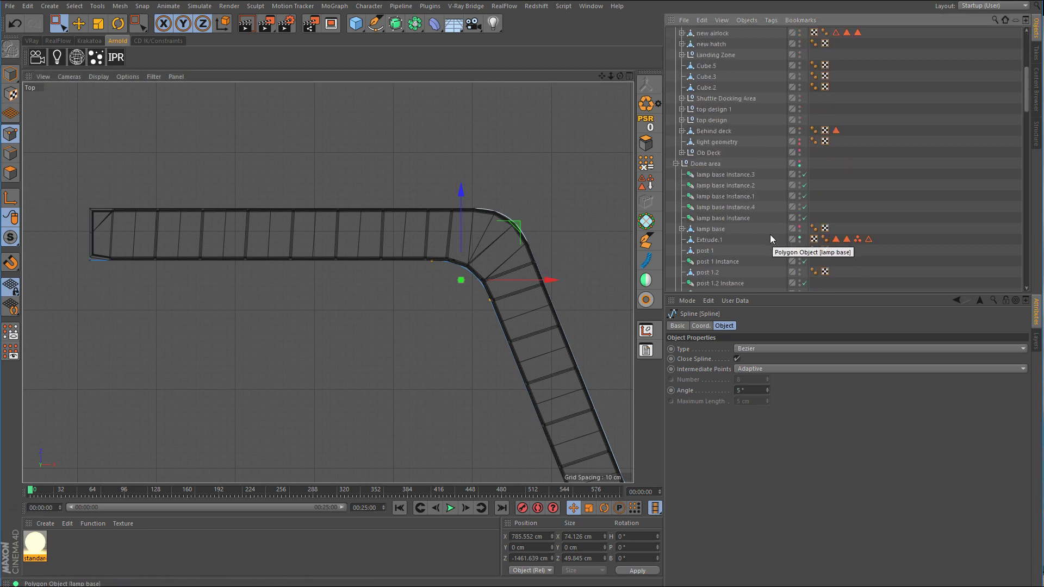
scroll(735, 234, down, 2)
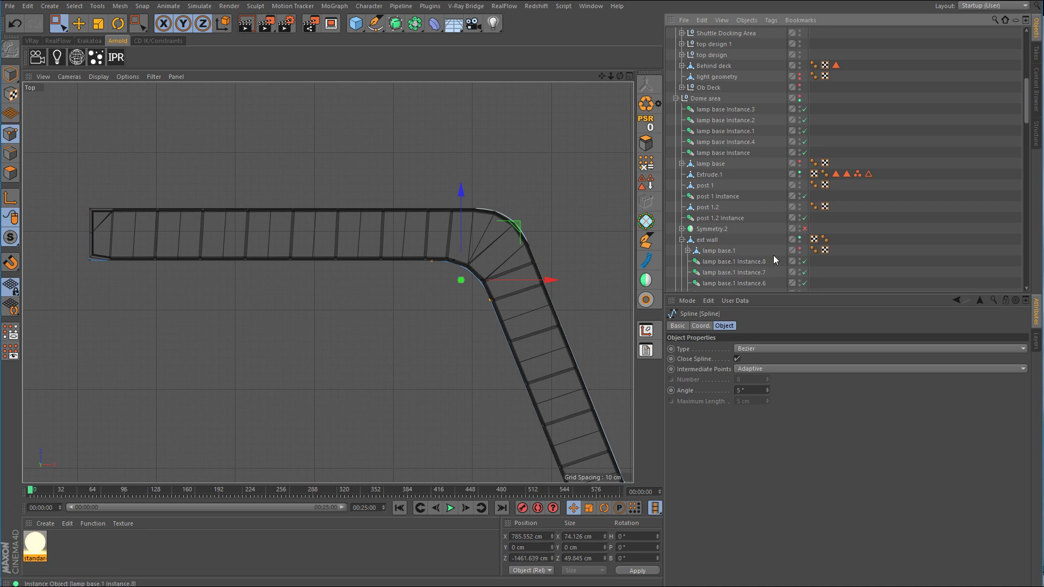
click(799, 237)
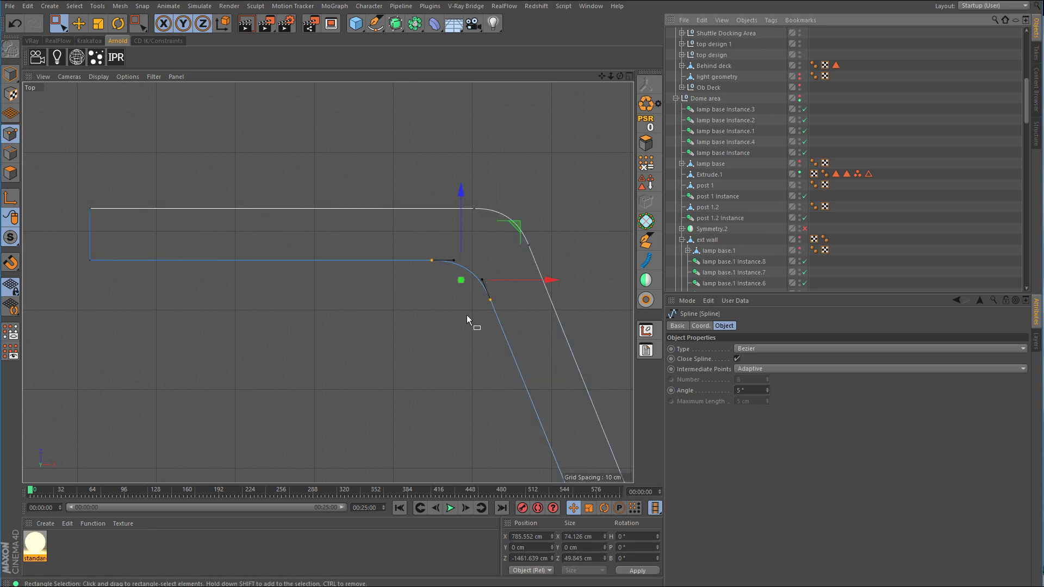
drag(415, 250, 521, 333)
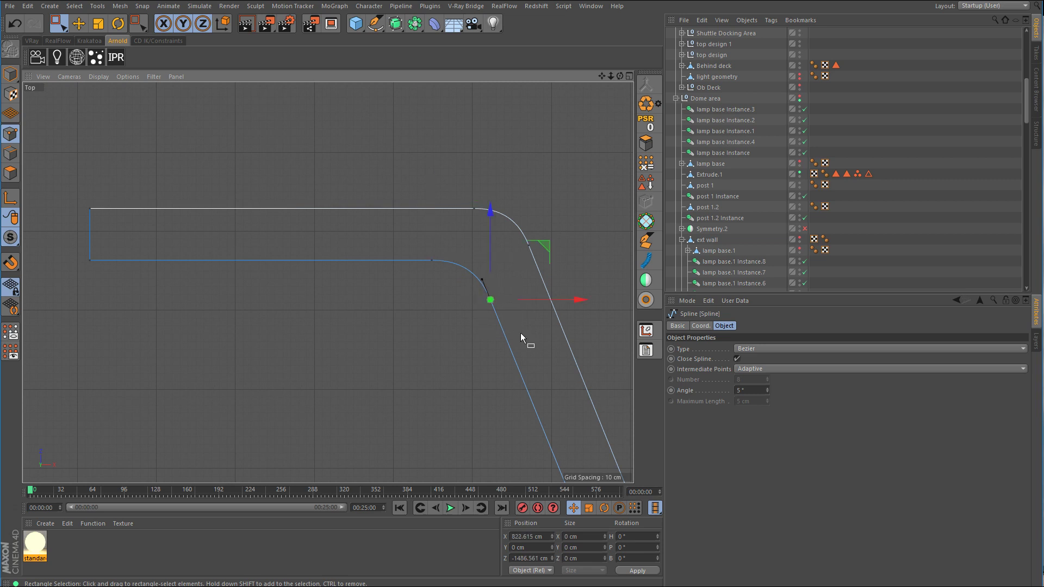
key(Delete)
drag(493, 267, 495, 267)
key(Delete)
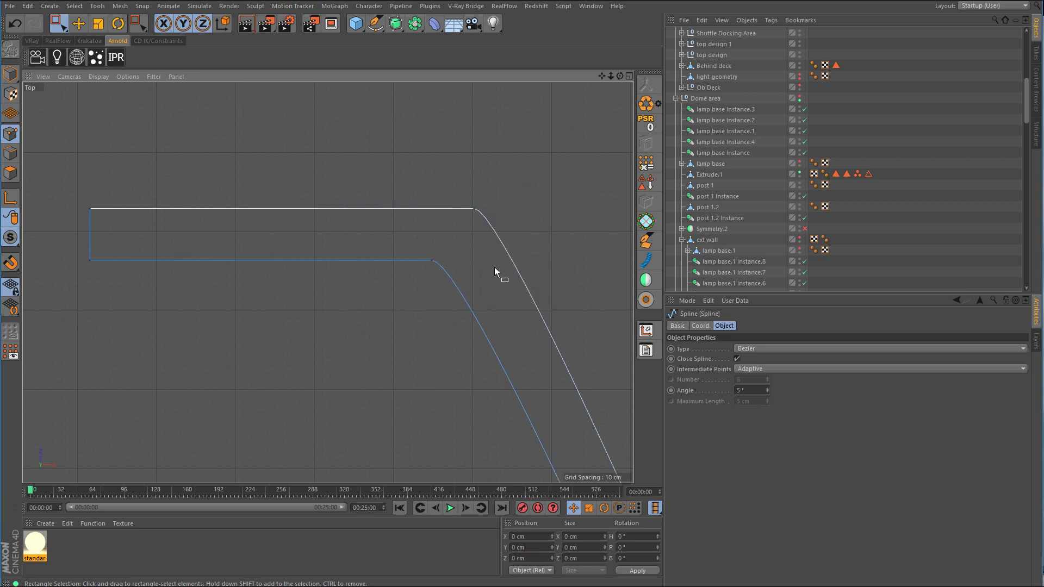
Step: Apply hard interpolation to the two remaining bend points of the spline
drag(515, 158, 388, 299)
right_click(543, 265)
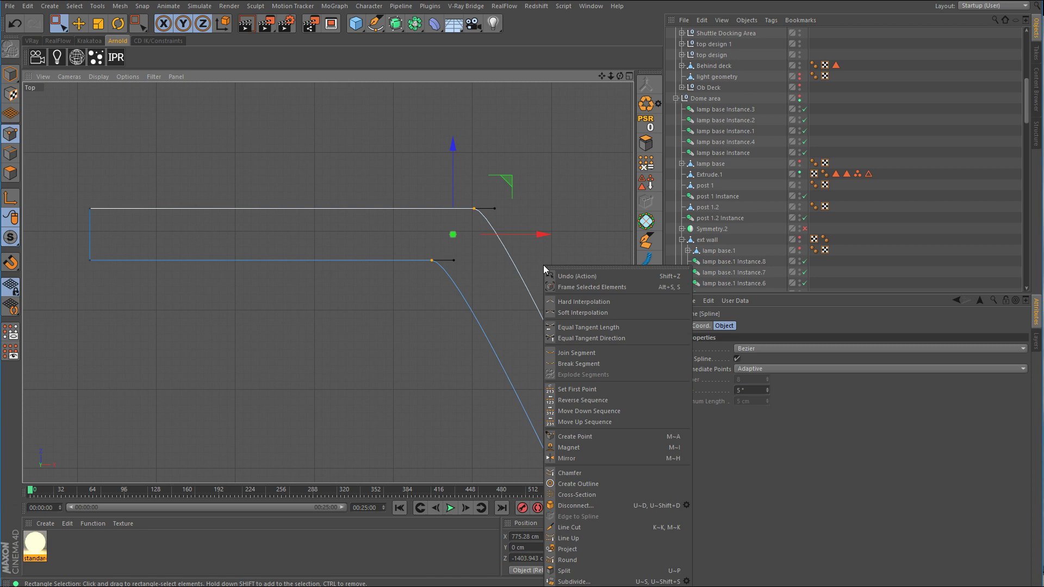
click(568, 286)
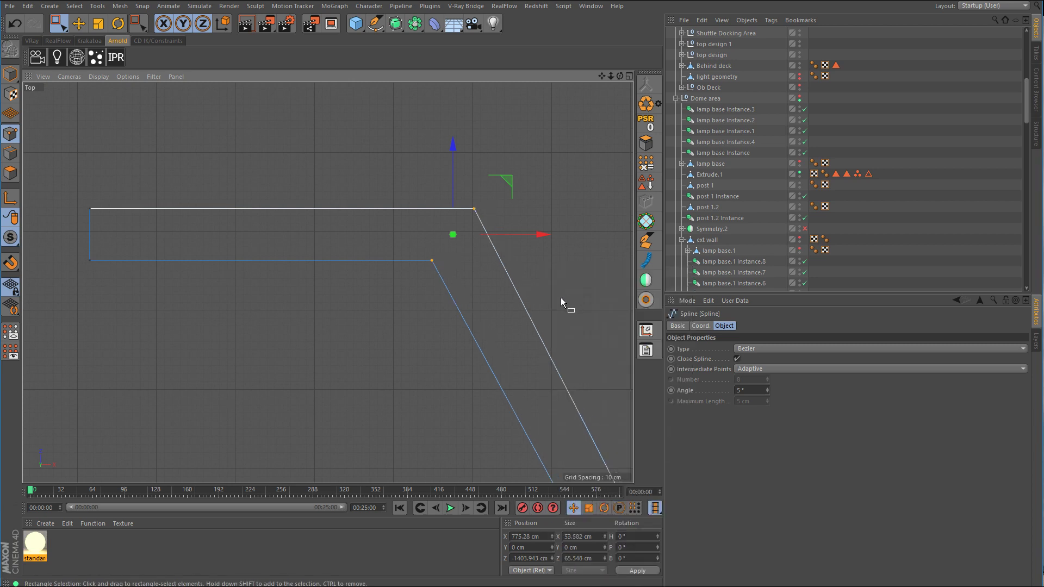
Step: Show the ext wall and move the spline's bend points to its projected corners, the outer one at about X 852.3 cm, Z -1371.2 cm
click(799, 240)
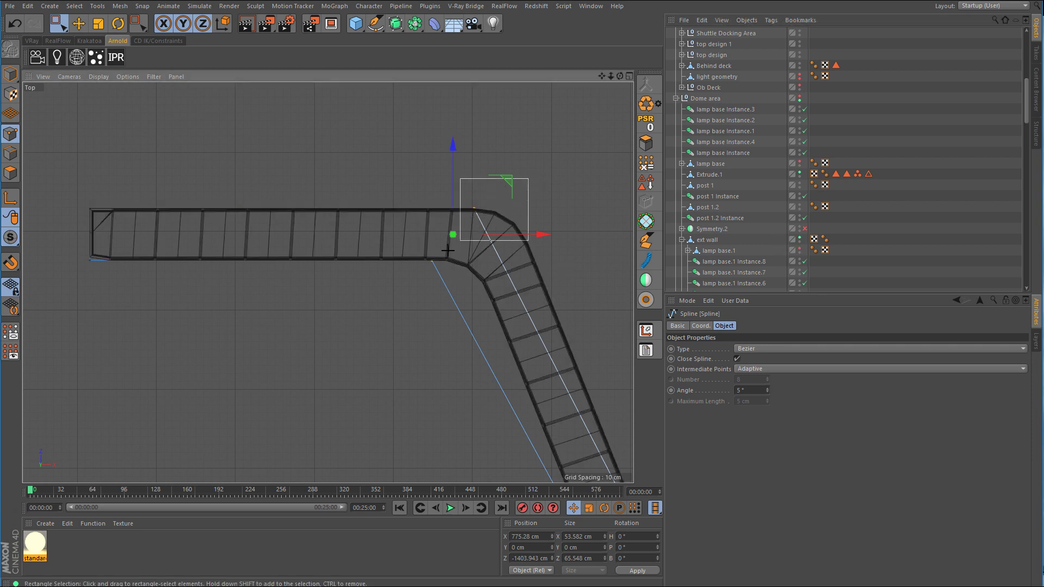
scroll(523, 261, up, 5)
drag(448, 187, 549, 188)
alt+middle_drag(596, 171, 464, 218)
drag(435, 136, 370, 182)
drag(462, 163, 455, 163)
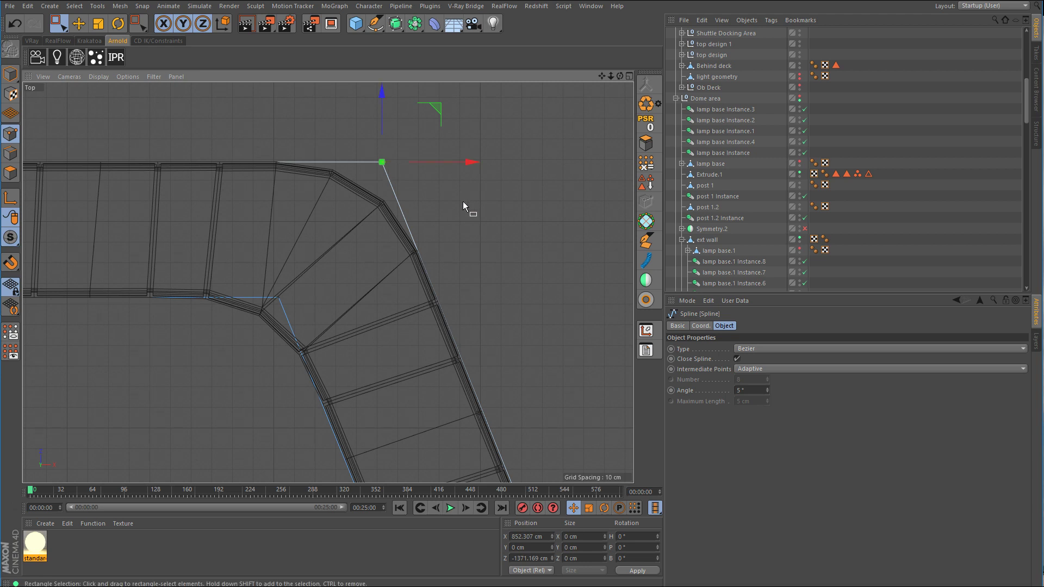
scroll(510, 215, down, 5)
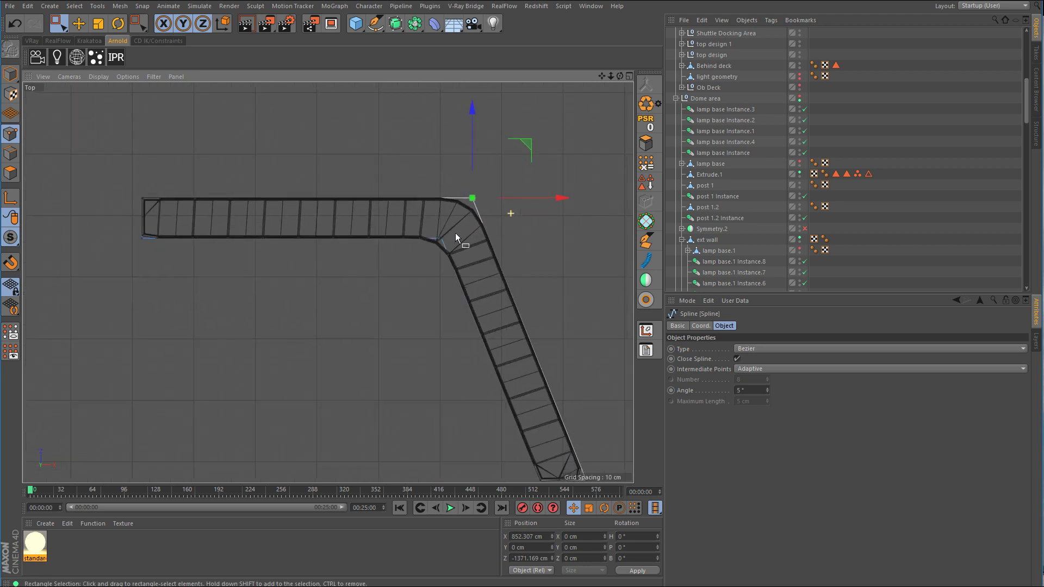
Step: Select the two points of the spline's long outer edge and check the edge's alignment with the wall up close
drag(511, 188, 117, 205)
scroll(305, 204, up, 8)
scroll(151, 192, up, 2)
scroll(241, 193, up, 3)
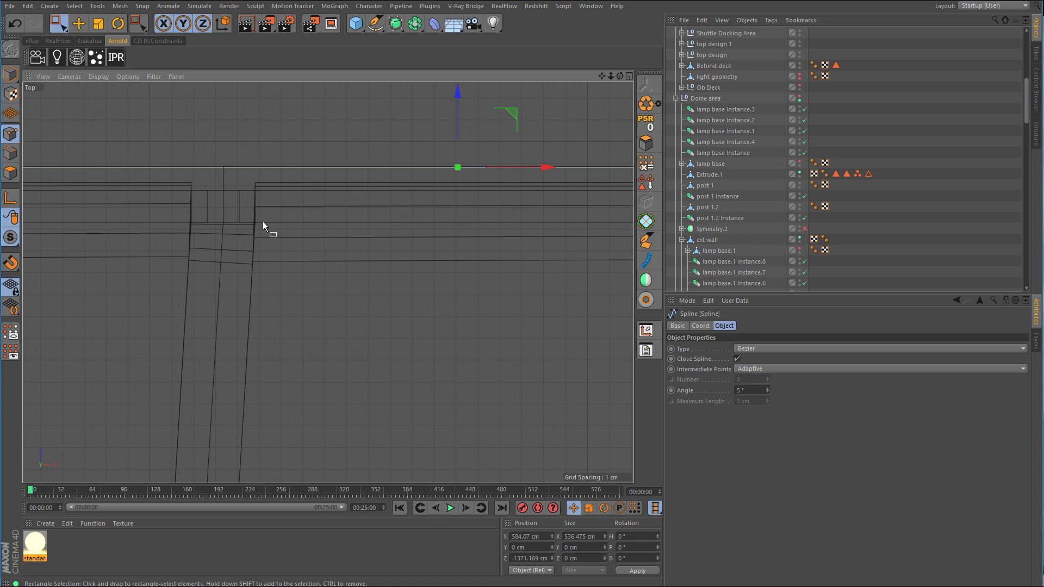
Step: Enable the Extrude object again to rebuild the wall from the sharp-cornered outline
middle_click(380, 194)
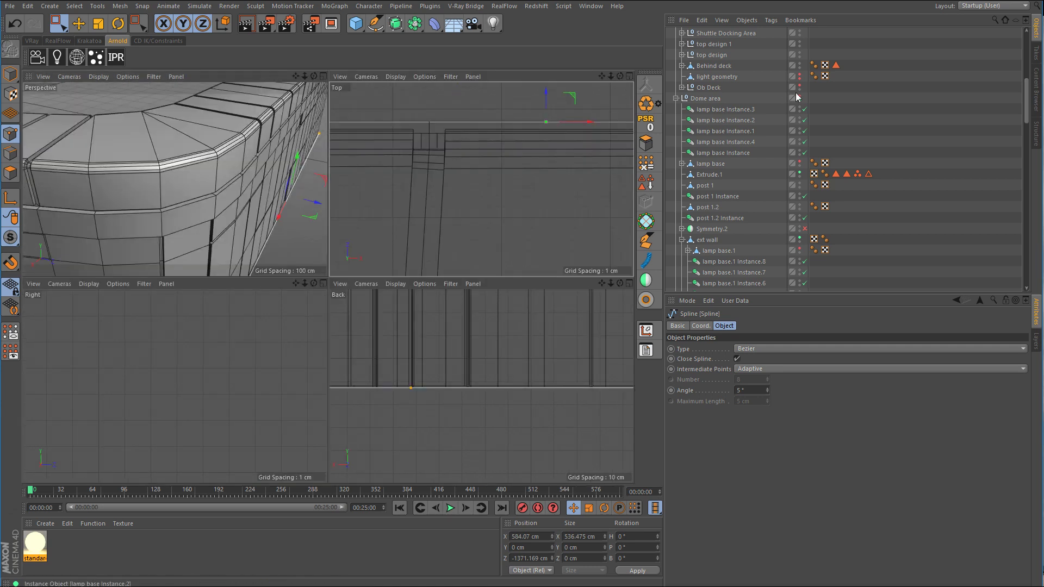
scroll(886, 116, up, 15)
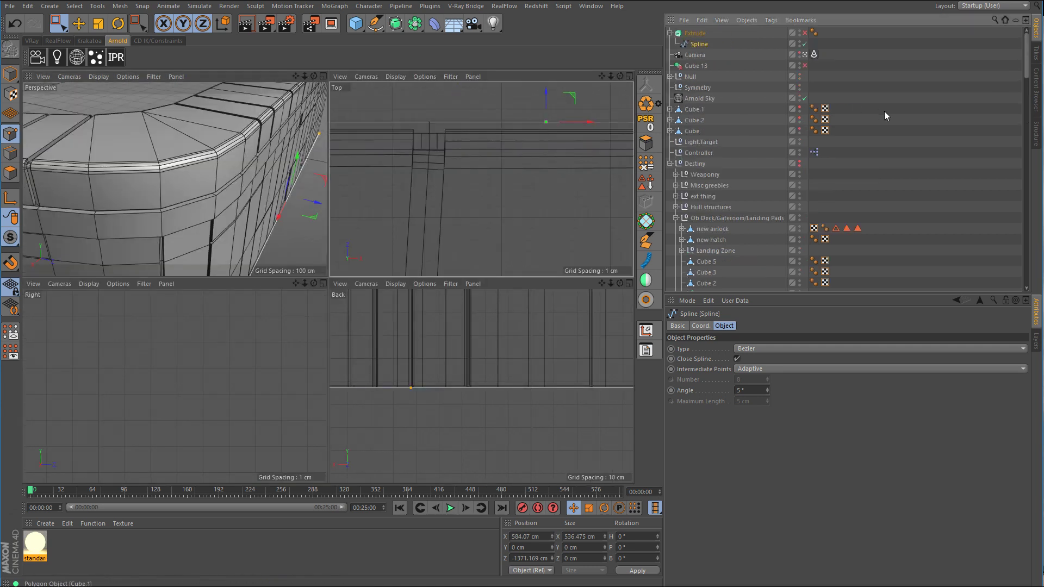
click(805, 33)
Step: Examine the sharp-cornered extruded wall against the original wall in the Top and Perspective views
middle_click(502, 172)
middle_click(452, 188)
alt+right_drag(455, 211, 326, 258)
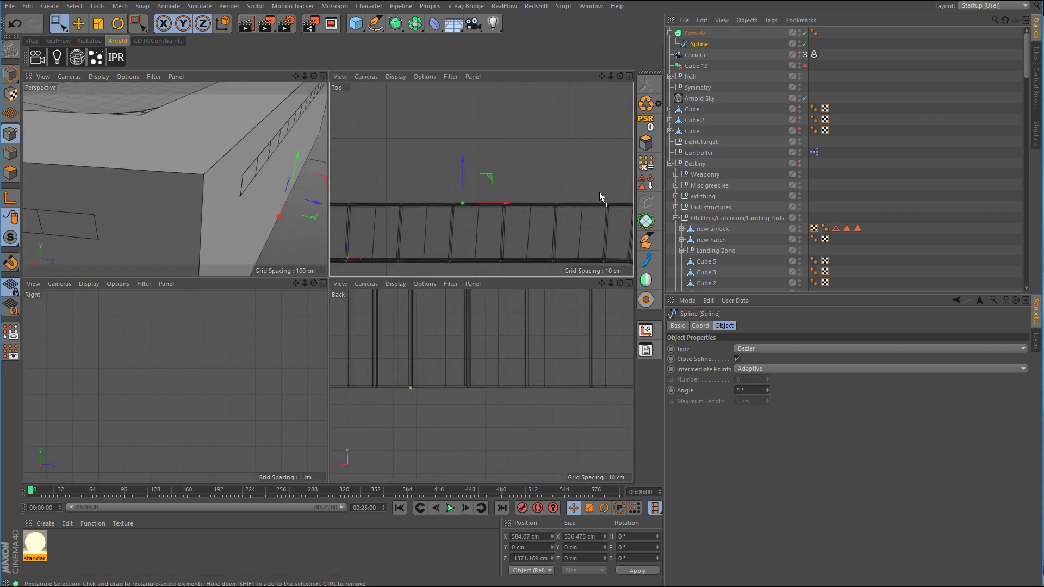
middle_click(599, 191)
alt+right_drag(515, 217, 390, 214)
drag(389, 207, 572, 234)
middle_click(505, 280)
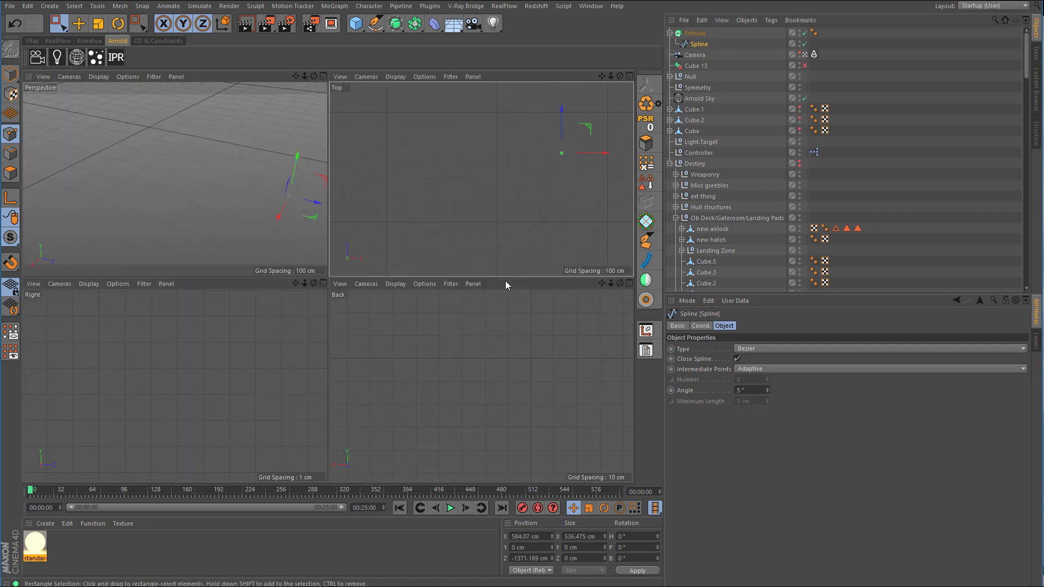
middle_click(217, 194)
alt+middle_drag(539, 200, 445, 224)
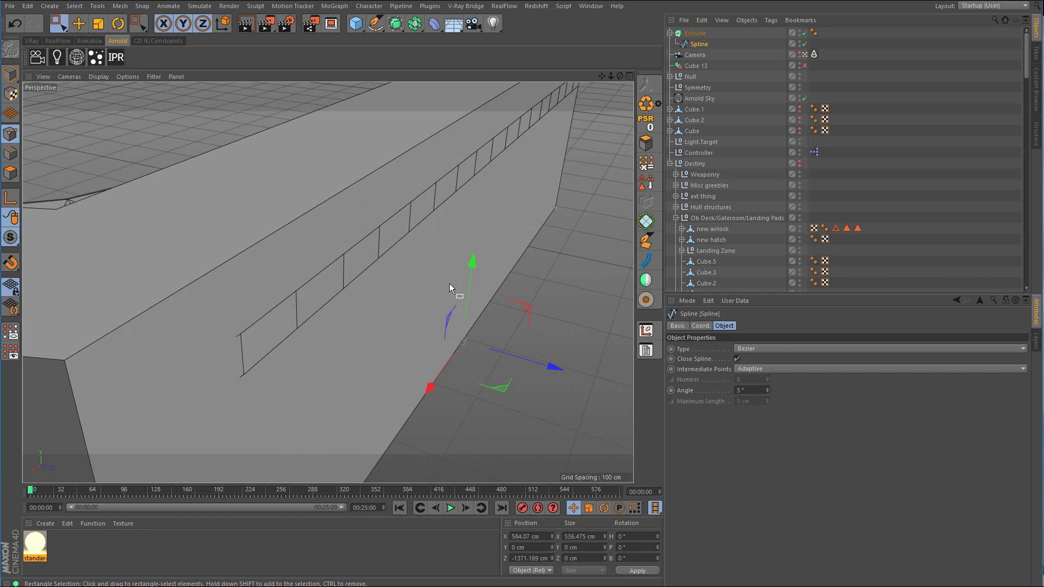
Step: Move the spline's long outer edge to about Z -1373.4 cm and compare its alignment with the original wall up close
alt+right_drag(449, 283, 500, 336)
mouse_move(553, 372)
mouse_down()
mouse_move(524, 370)
mouse_move(548, 376)
mouse_up()
middle_click(587, 287)
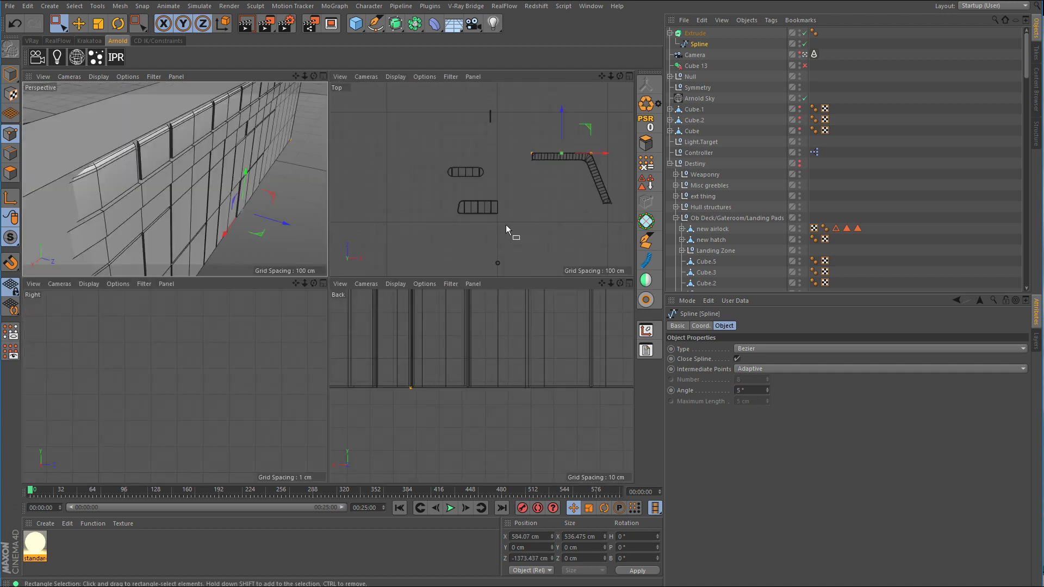
middle_click(505, 224)
scroll(500, 220, up, 5)
scroll(608, 222, up, 3)
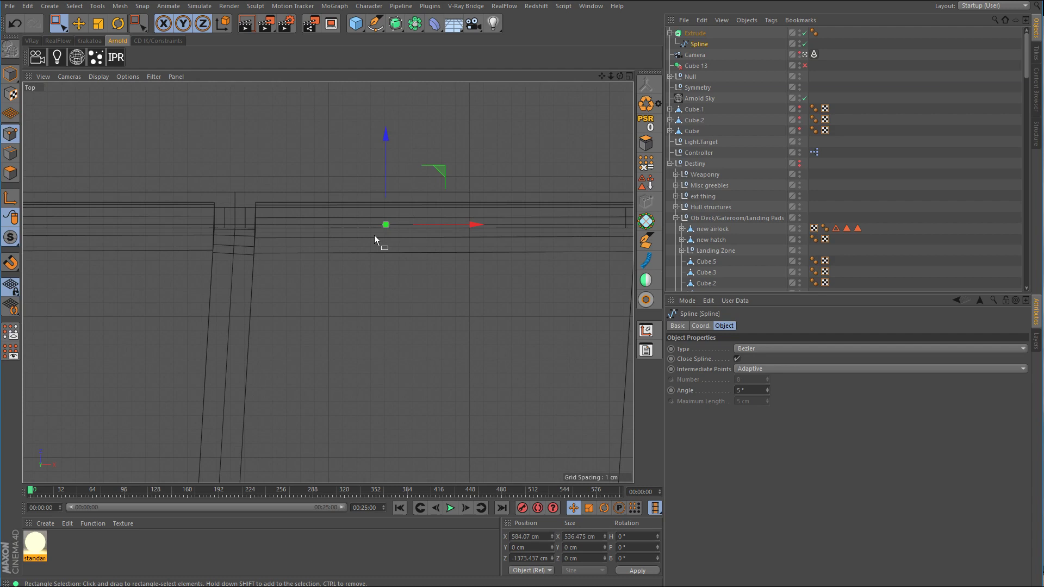
scroll(415, 235, up, 3)
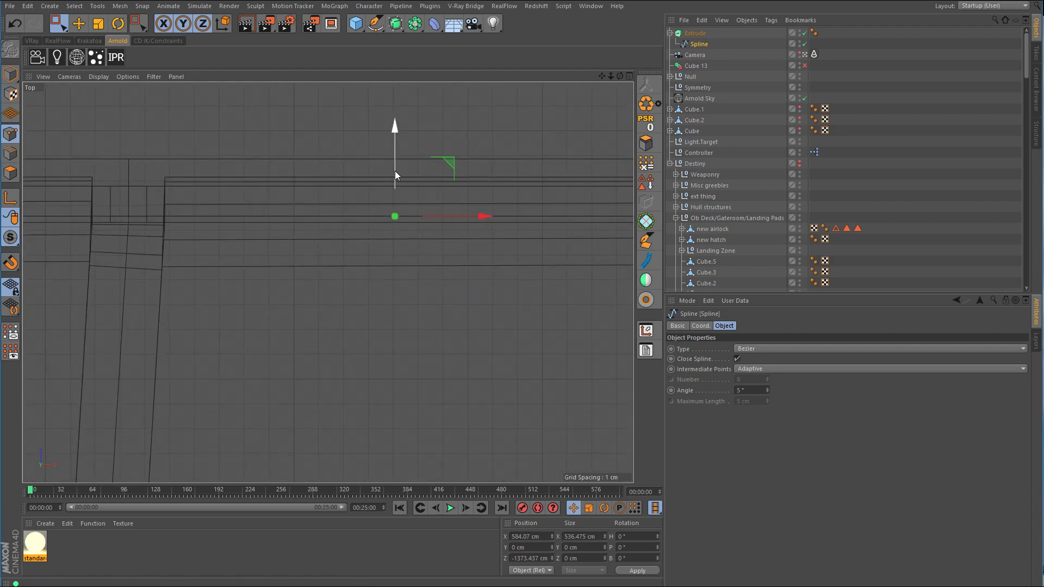
scroll(413, 190, down, 6)
Step: Select the two points of the spline's long inner edge and move them to about Z -1434.4 cm
drag(223, 235, 599, 288)
middle_click(602, 286)
middle_click(274, 222)
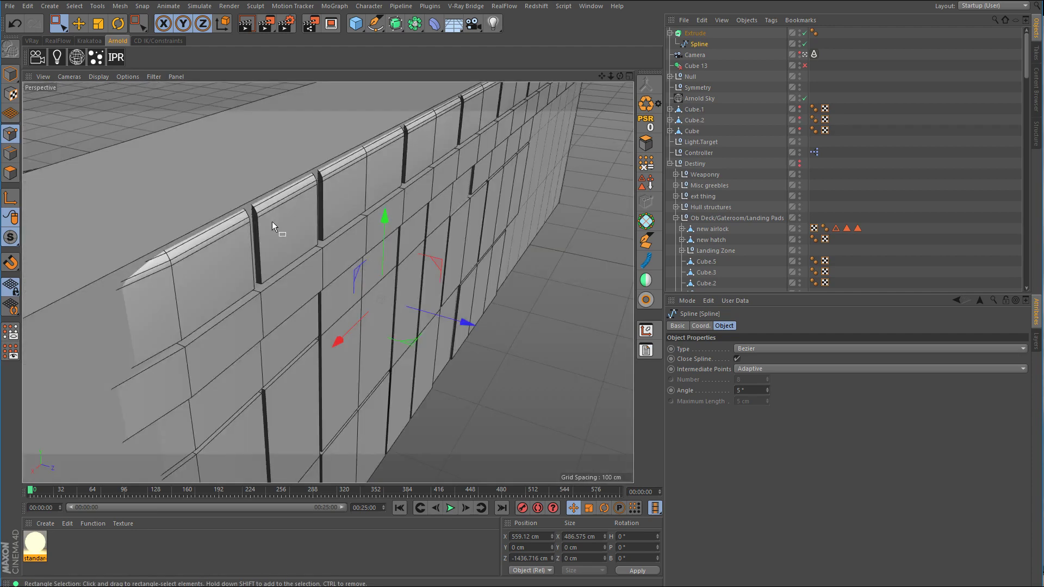
alt+drag(272, 221, 569, 232)
scroll(309, 198, up, 3)
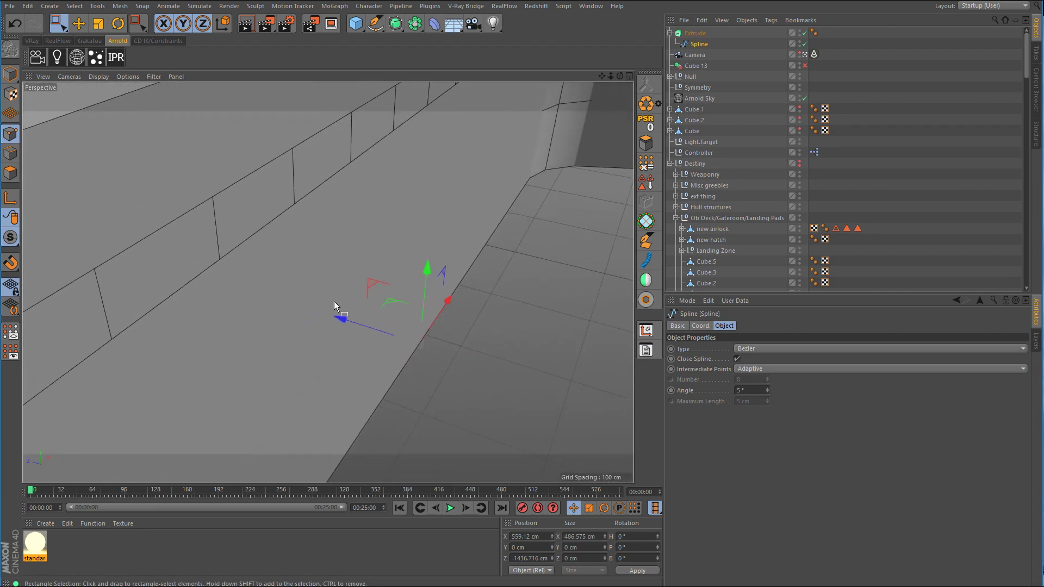
mouse_move(341, 318)
mouse_down()
mouse_move(307, 322)
mouse_move(332, 326)
mouse_up()
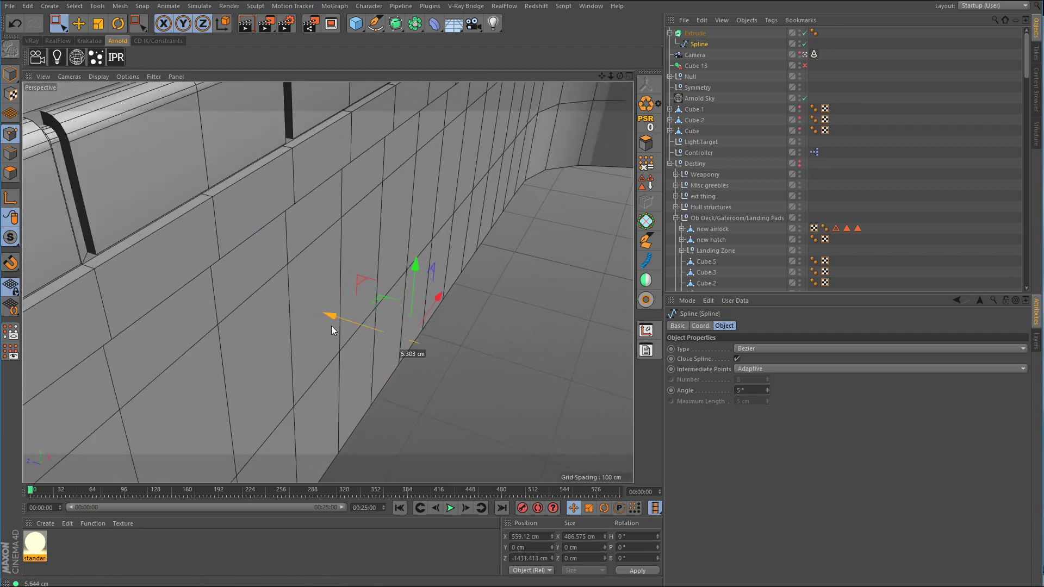
alt+drag(285, 213, 275, 204)
scroll(335, 126, up, 3)
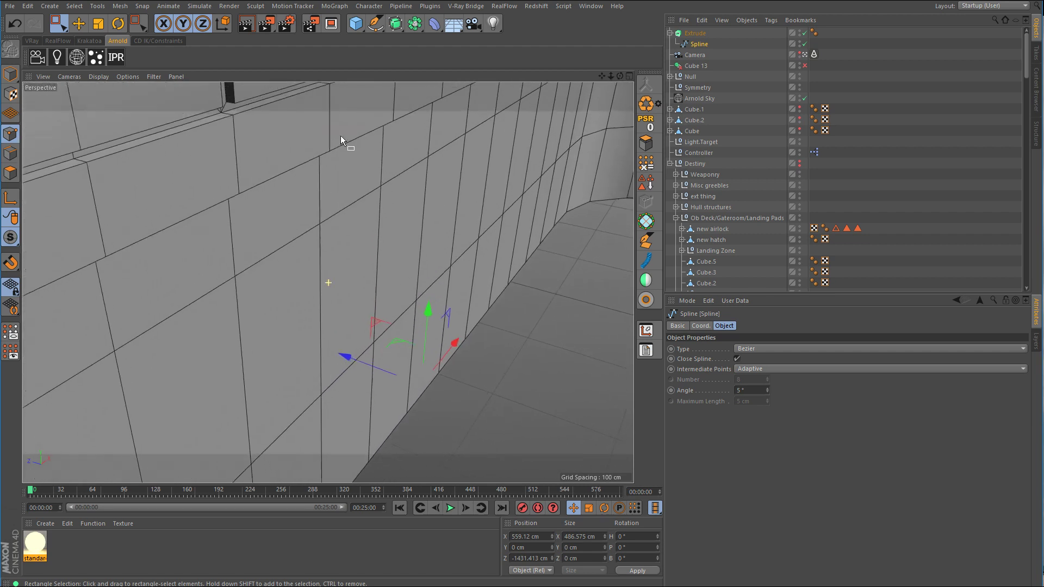
scroll(327, 206, down, 3)
drag(331, 387, 339, 393)
scroll(357, 271, down, 8)
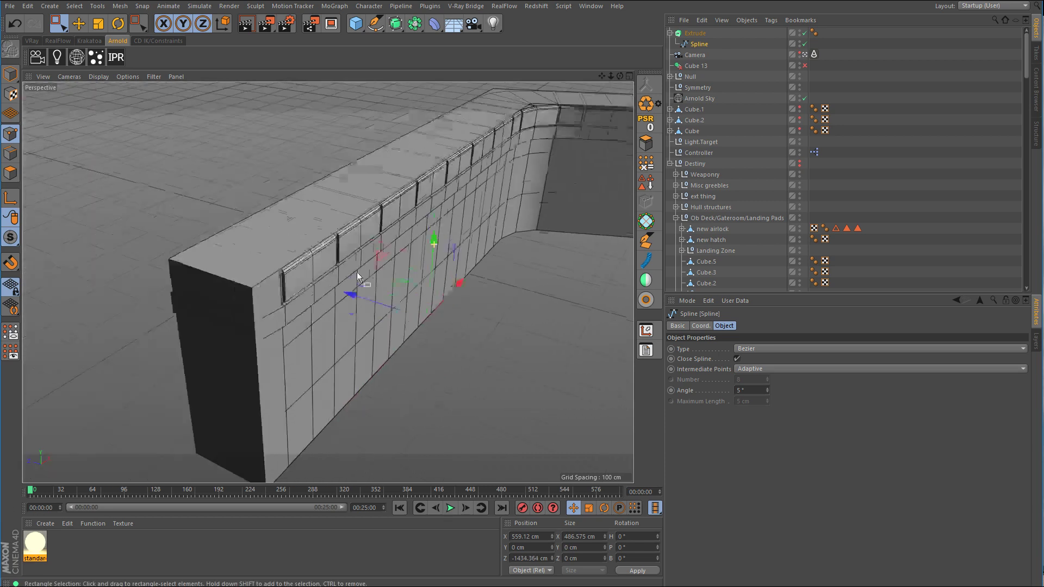
Step: Select the outer bend and outer end points of the angled leg and move that edge to about X 942.4 cm
middle_click(466, 242)
middle_click(481, 200)
scroll(560, 237, up, 5)
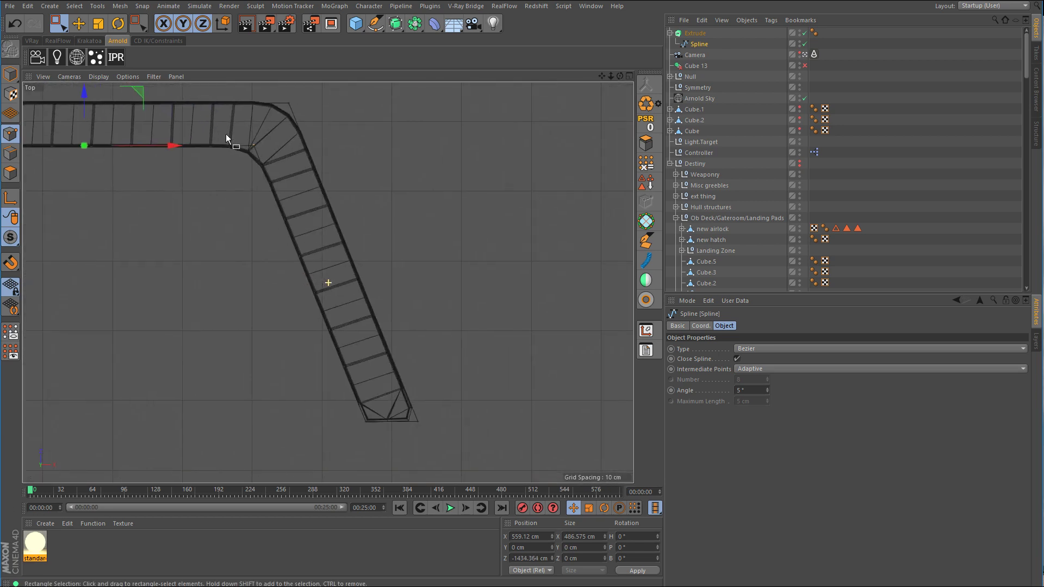
drag(324, 87, 285, 112)
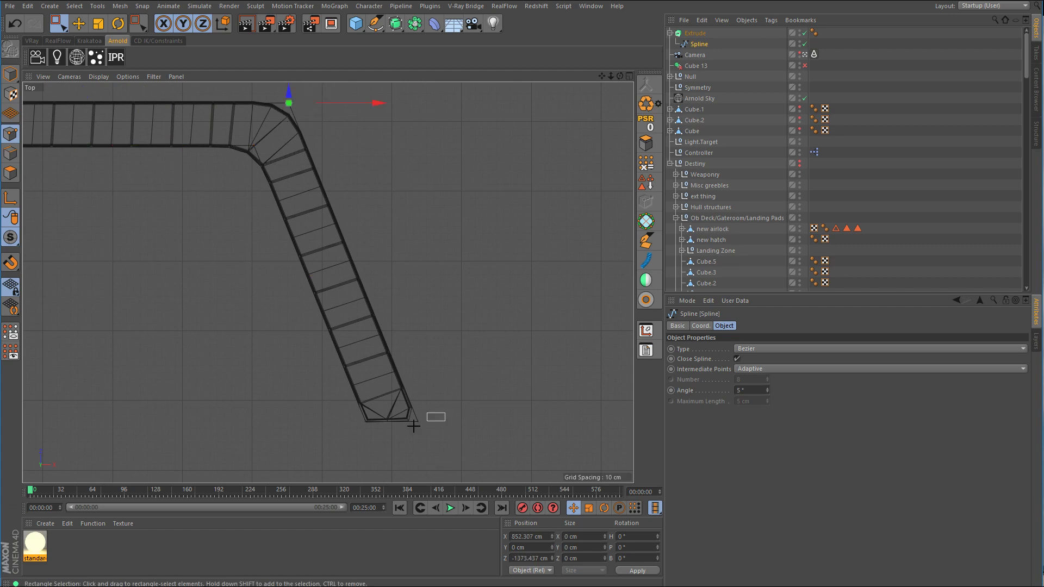
shift+drag(414, 426, 399, 410)
middle_click(521, 292)
middle_click(236, 202)
scroll(543, 186, up, 6)
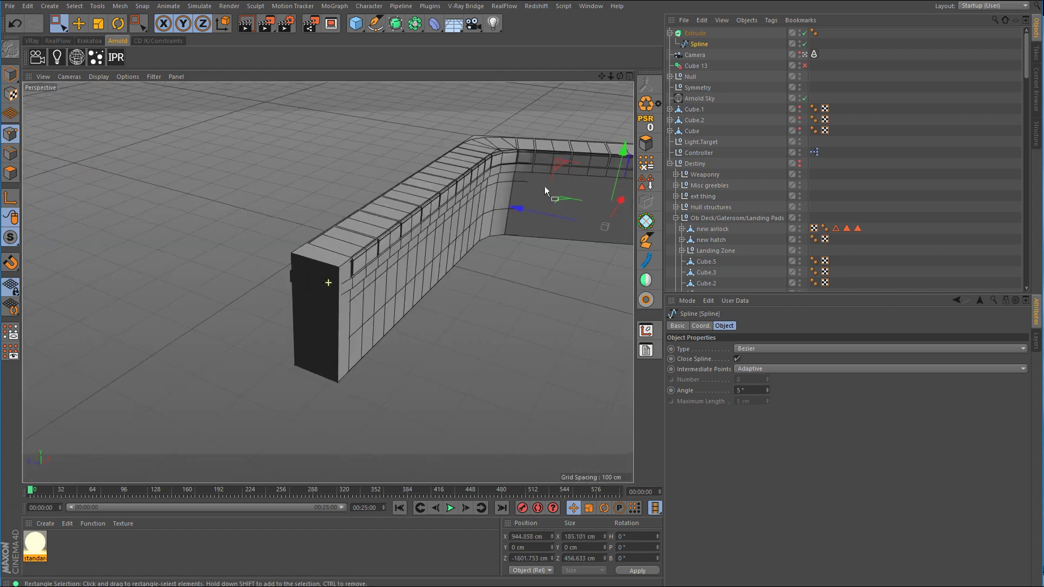
key(s)
alt+drag(410, 202, 187, 223)
alt+right_drag(354, 280, 454, 249)
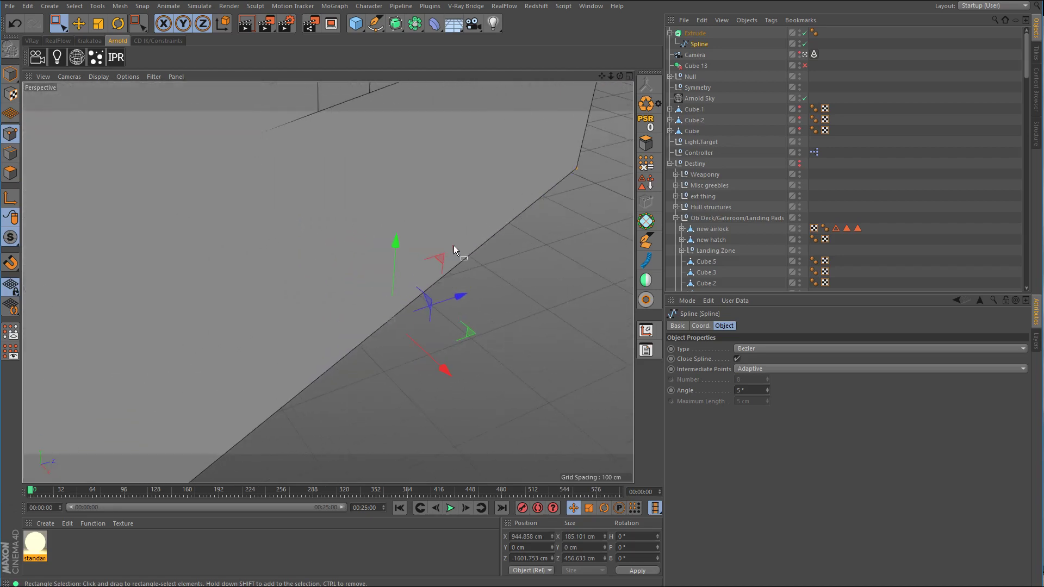
alt+drag(453, 245, 445, 277)
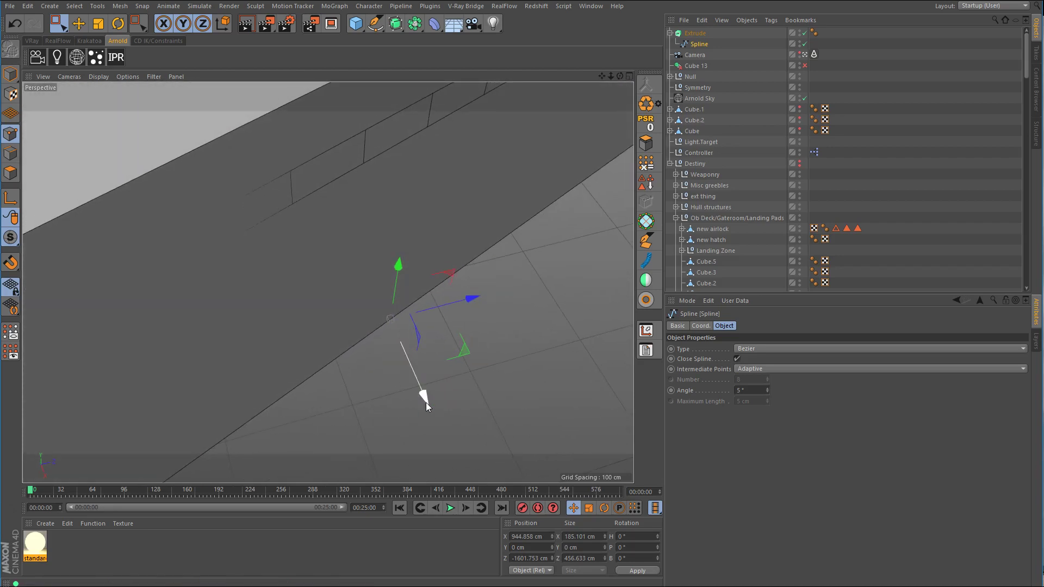
drag(426, 402, 417, 401)
scroll(418, 380, down, 5)
Step: Check the angled leg's outer end corner and move the outer bend point to about X 850.5 cm
middle_click(587, 253)
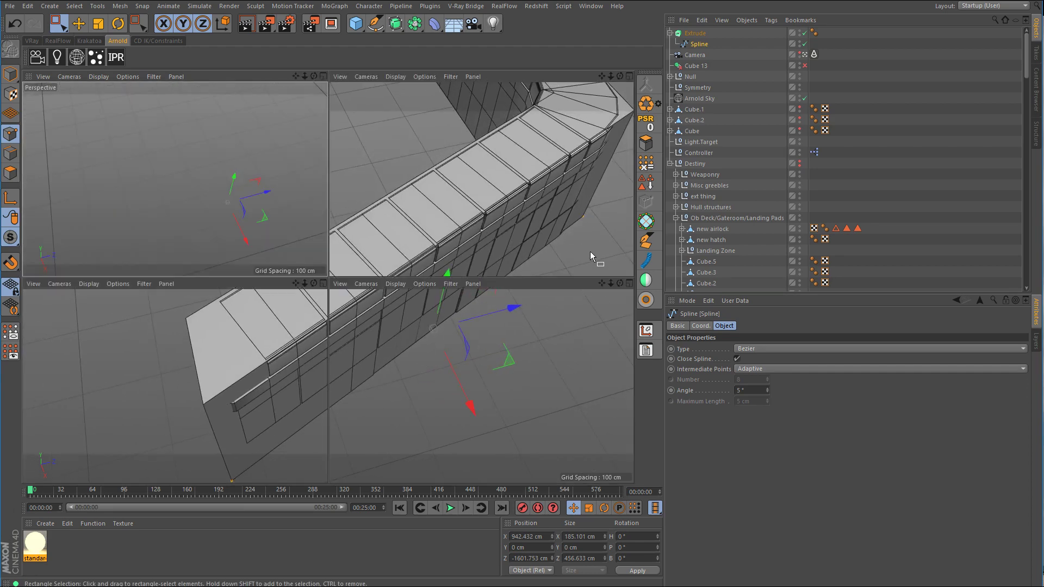
middle_click(470, 250)
scroll(490, 412, up, 8)
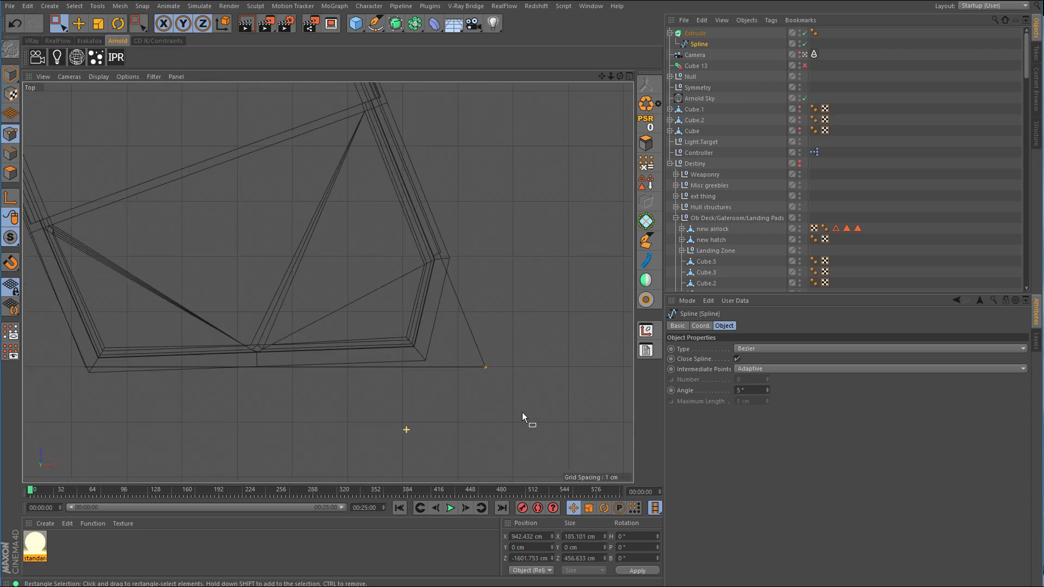
drag(534, 345, 518, 364)
scroll(510, 293, down, 8)
alt+middle_drag(468, 164, 410, 401)
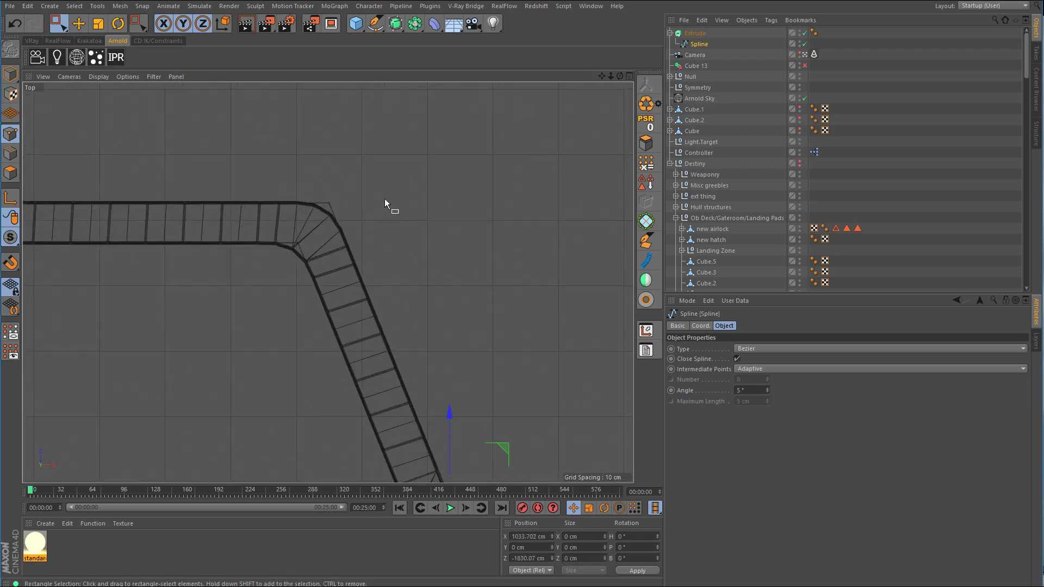
scroll(321, 200, up, 5)
drag(378, 190, 334, 234)
scroll(397, 261, up, 5)
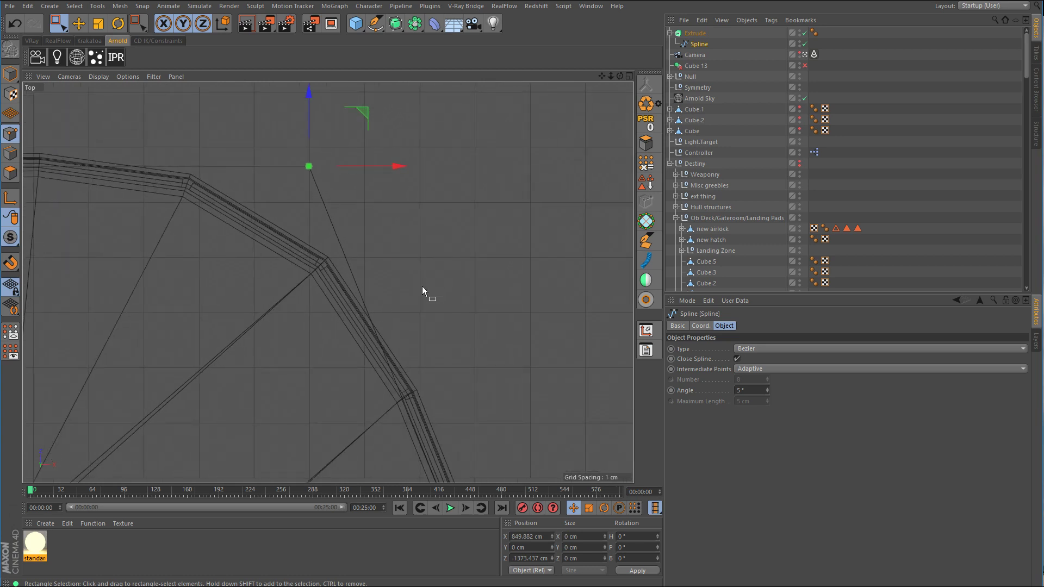
alt+middle_drag(421, 286, 292, 179)
scroll(345, 214, down, 2)
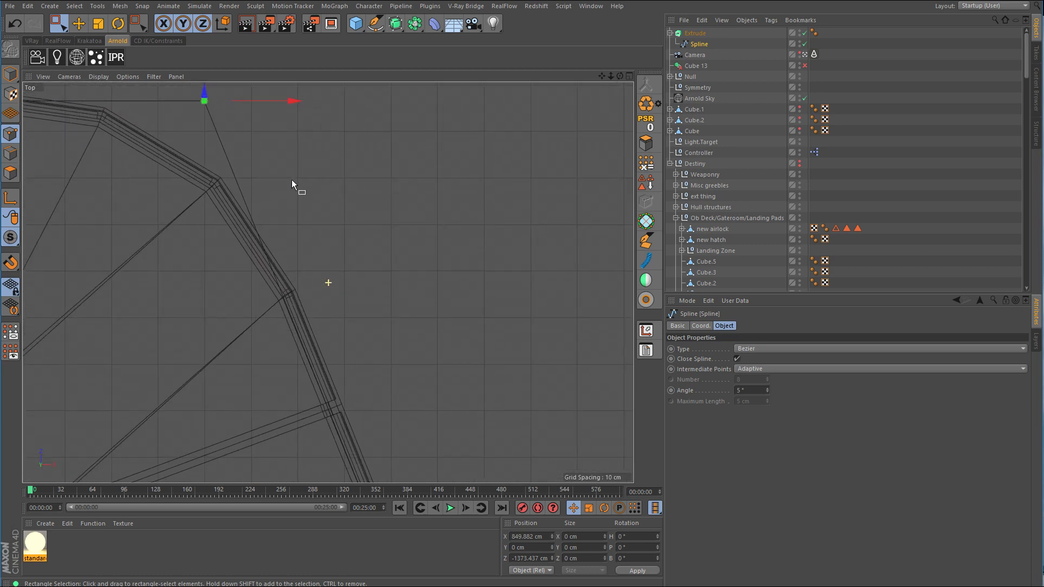
drag(292, 101, 295, 102)
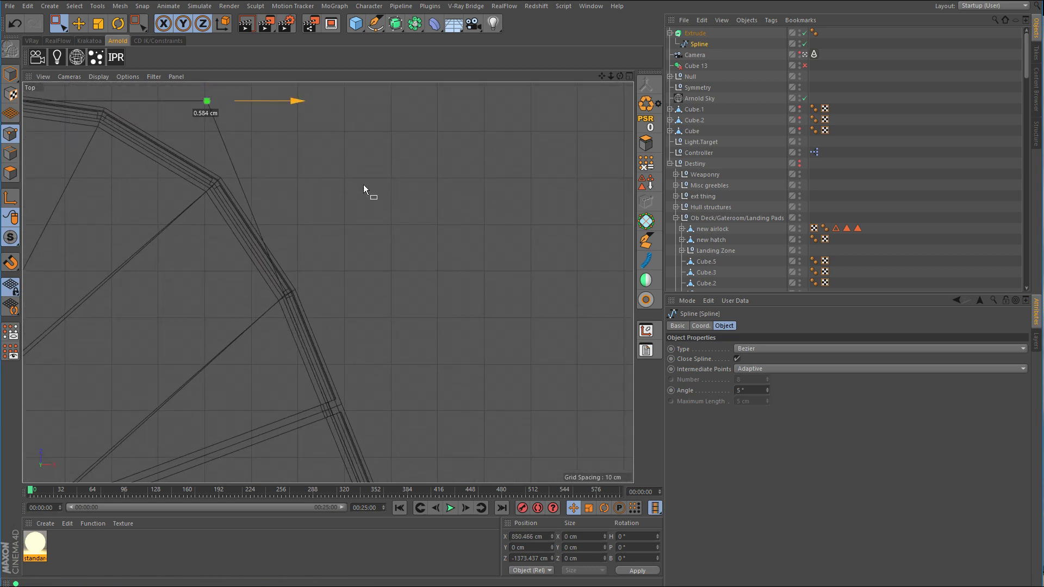
Step: Select the inner end point of the angled leg and shift it slightly along X toward the wall's corner
scroll(363, 184, down, 10)
scroll(318, 285, down, 1)
drag(448, 416, 448, 417)
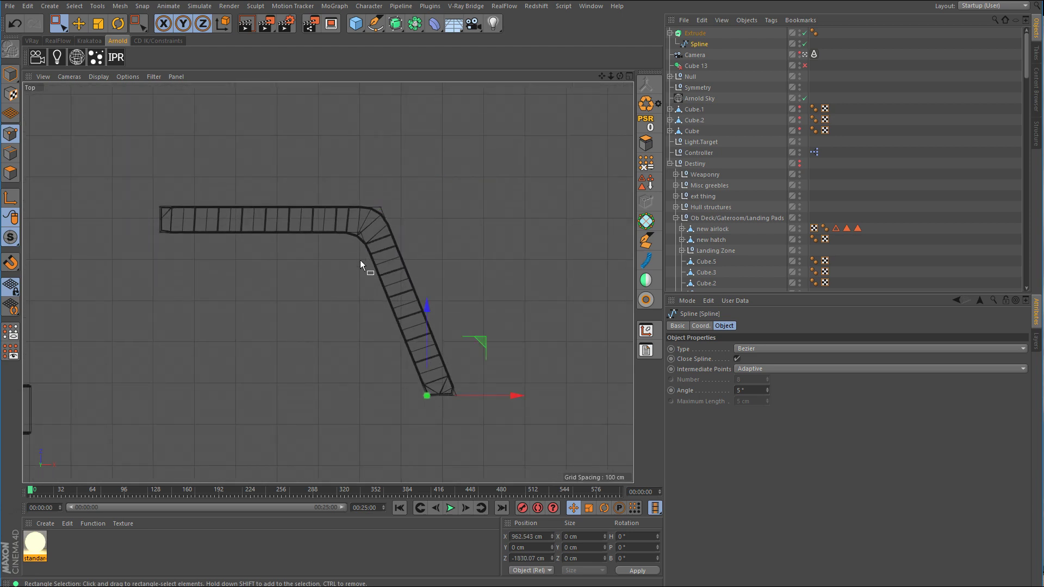
scroll(413, 386, up, 15)
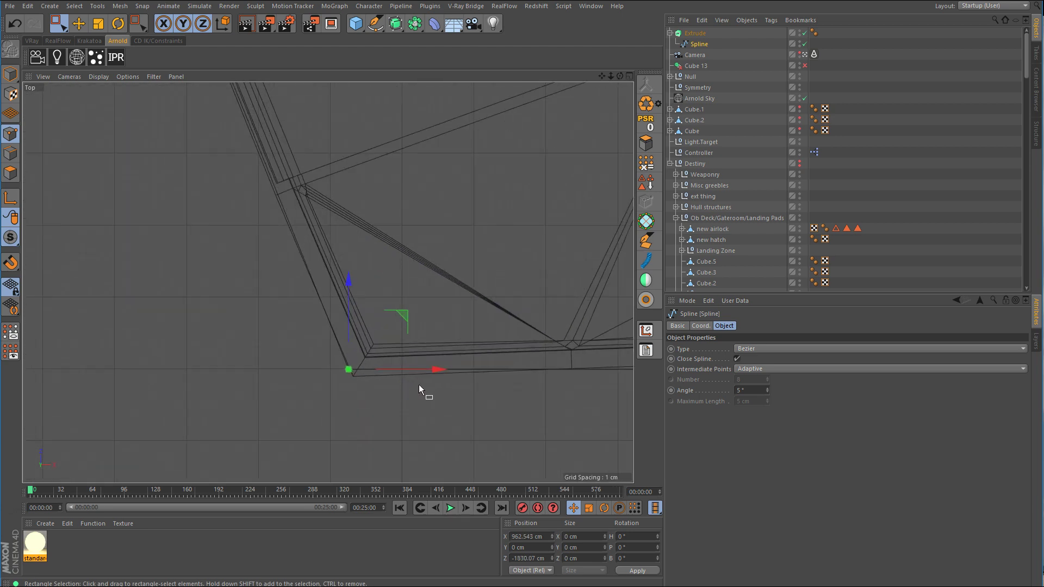
drag(422, 373, 439, 371)
scroll(331, 380, down, 7)
scroll(331, 377, down, 3)
Step: Move the inner bend point to about X 804.6 cm and check the extruded wall in the Perspective view
click(373, 221)
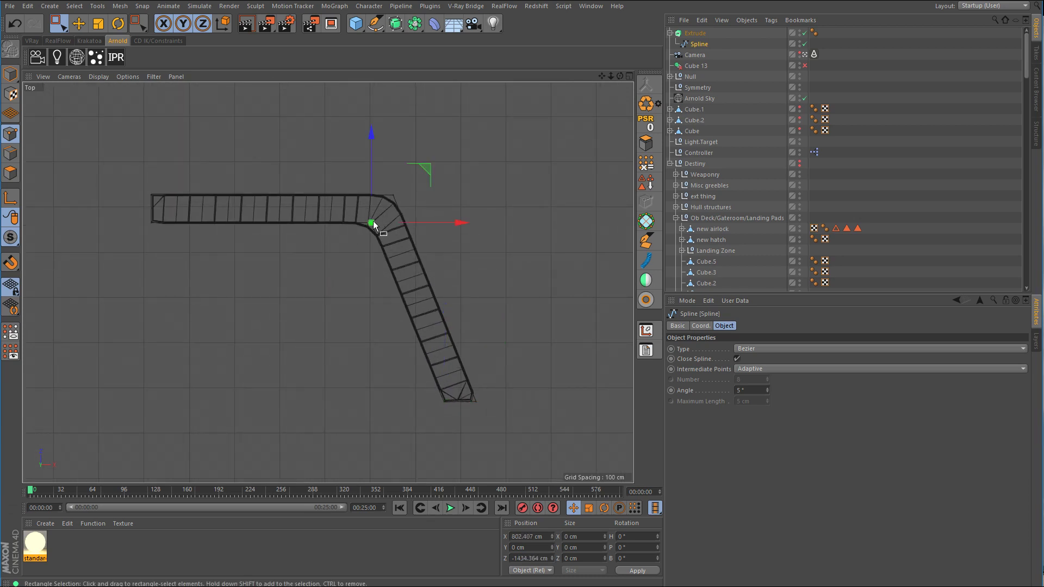
scroll(373, 221, up, 5)
scroll(361, 266, up, 8)
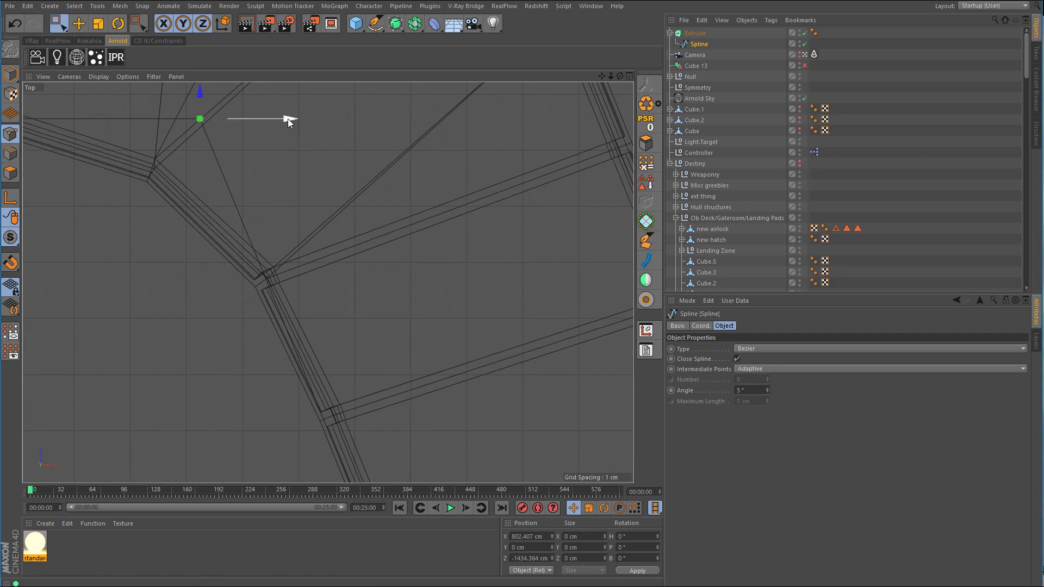
drag(288, 119, 300, 120)
scroll(373, 202, down, 10)
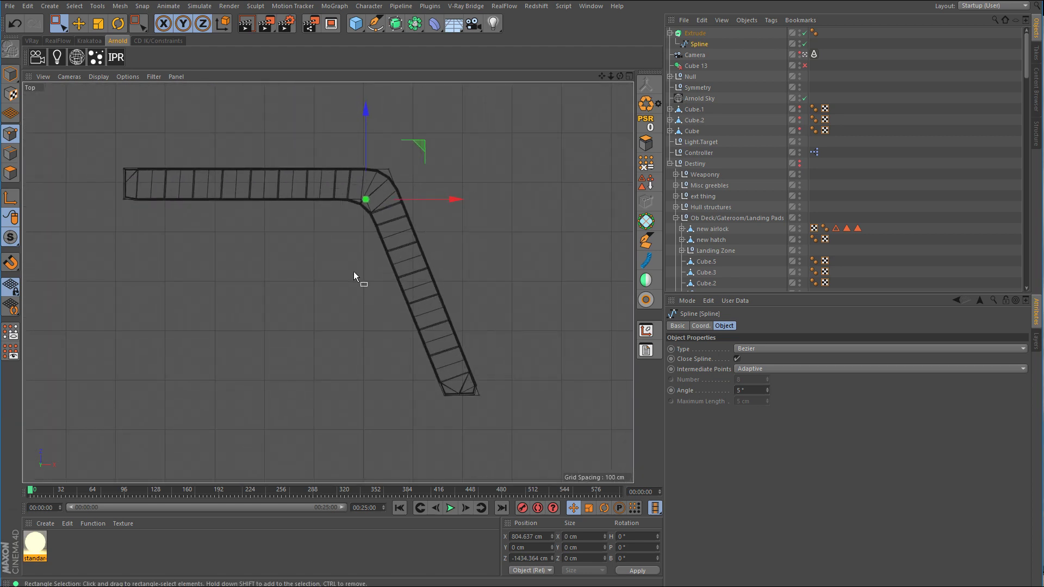
middle_click(354, 276)
middle_click(220, 204)
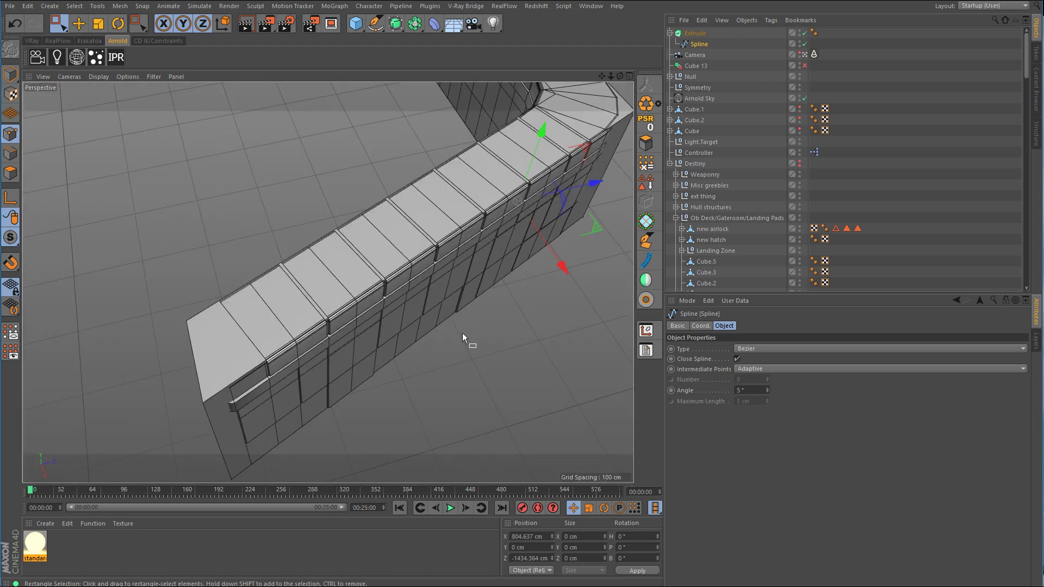
alt+drag(462, 334, 439, 253)
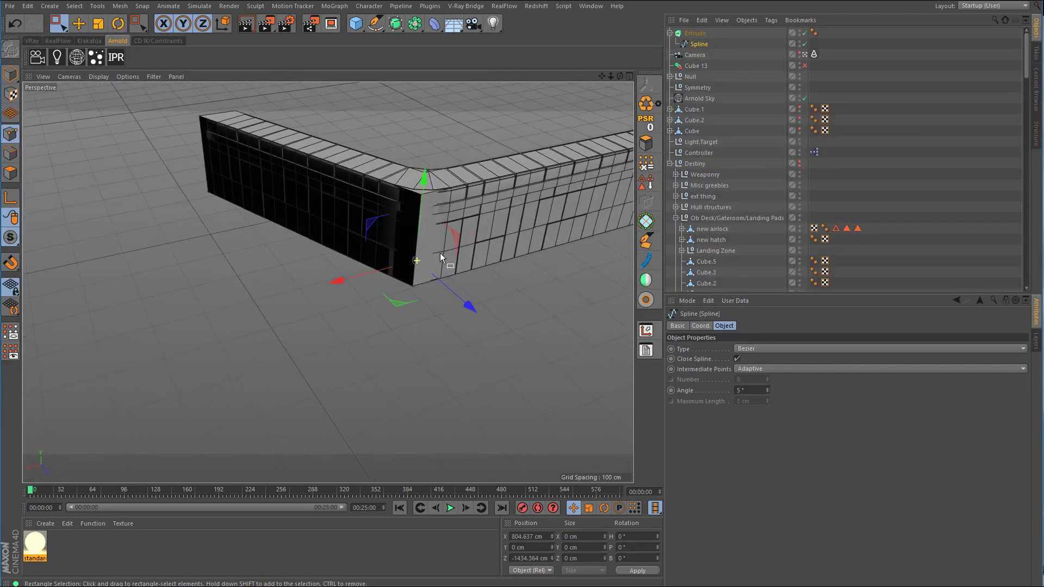
Step: Disable the Extrude and chamfer the spline's outer bend point with a radius of about 55.65 cm
middle_click(442, 253)
middle_click(484, 184)
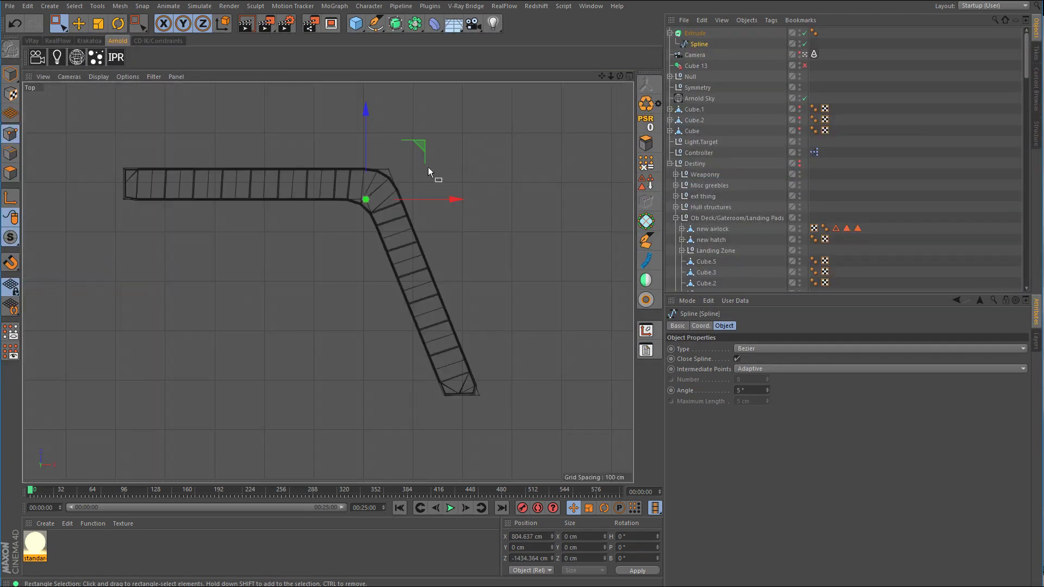
scroll(451, 164, up, 5)
drag(473, 145, 346, 198)
right_click(468, 220)
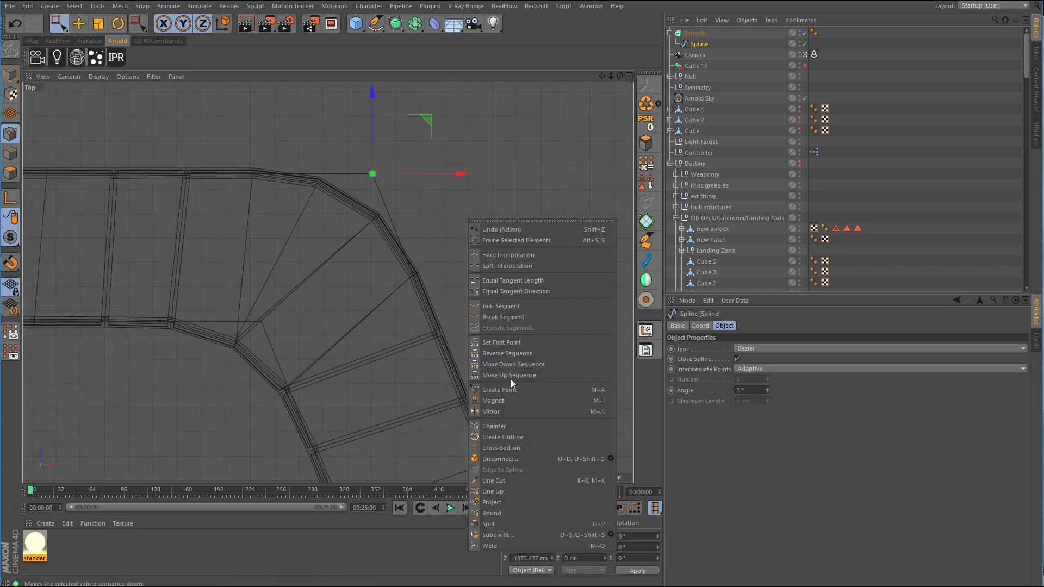
click(511, 426)
click(805, 33)
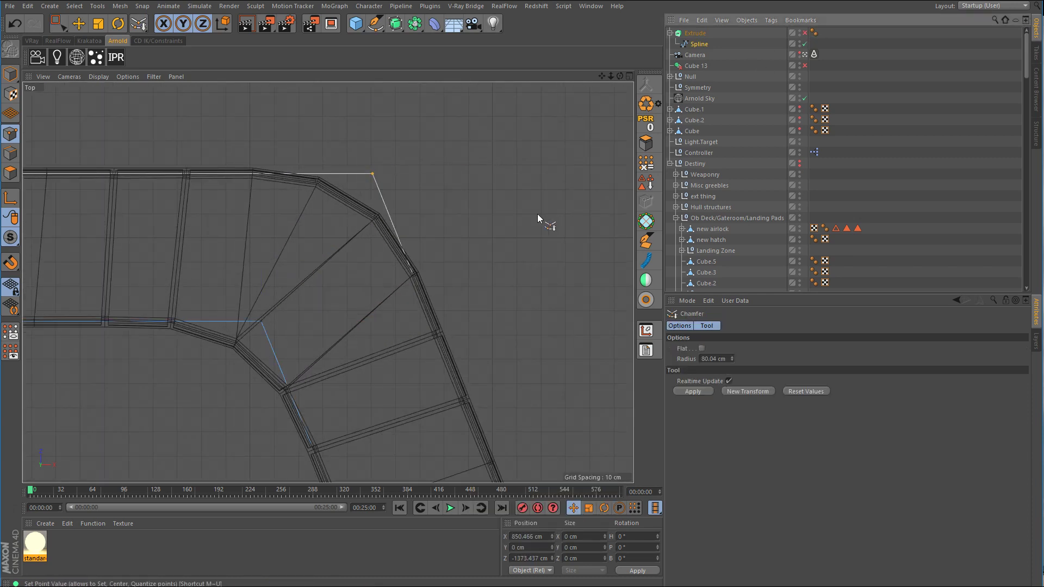
drag(369, 180, 457, 179)
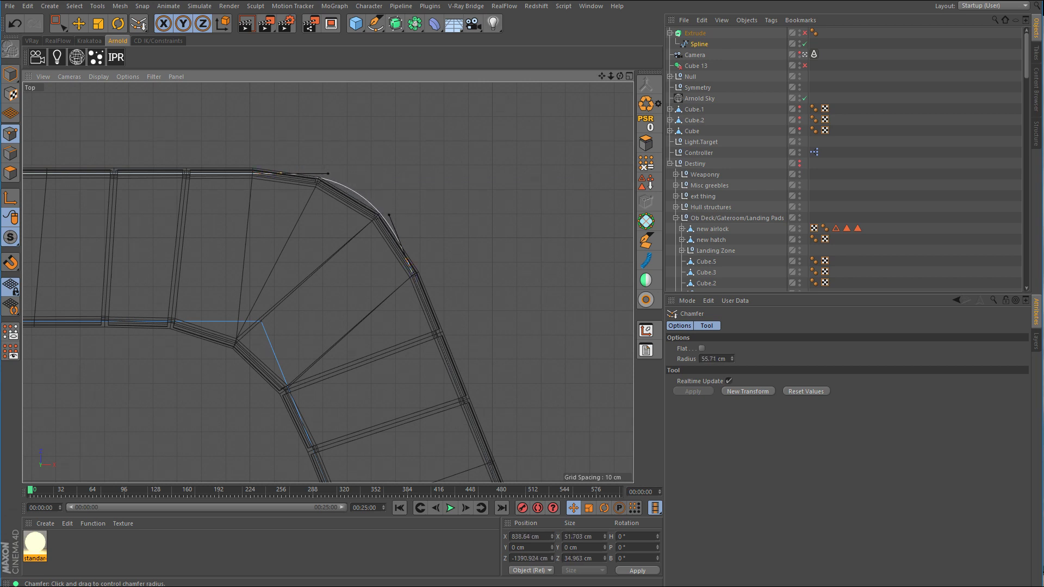
Step: Show the Destiny hierarchy and its Dome area group around the wall in the Perspective view
middle_click(486, 155)
middle_click(203, 201)
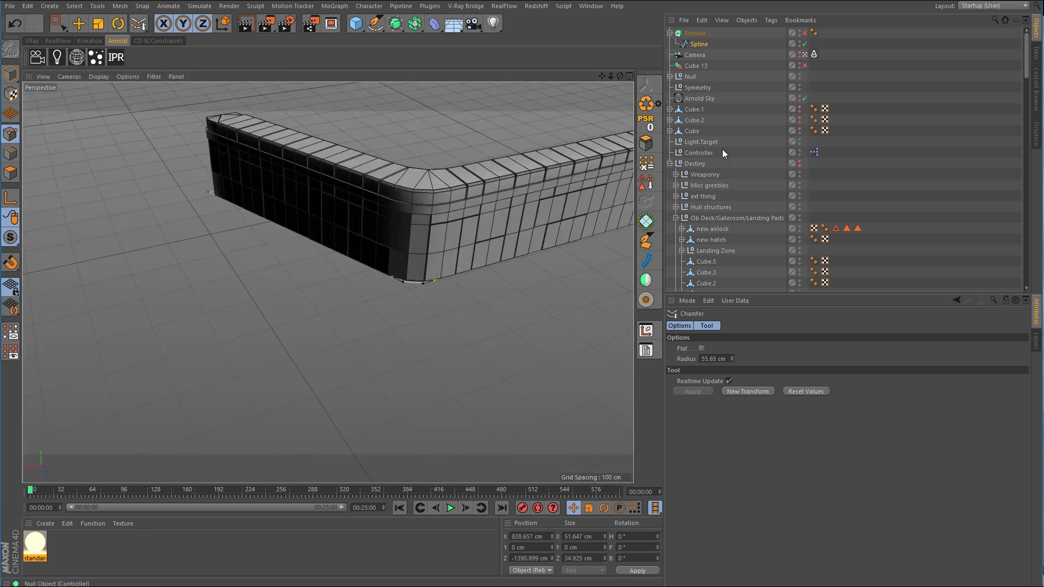
click(800, 162)
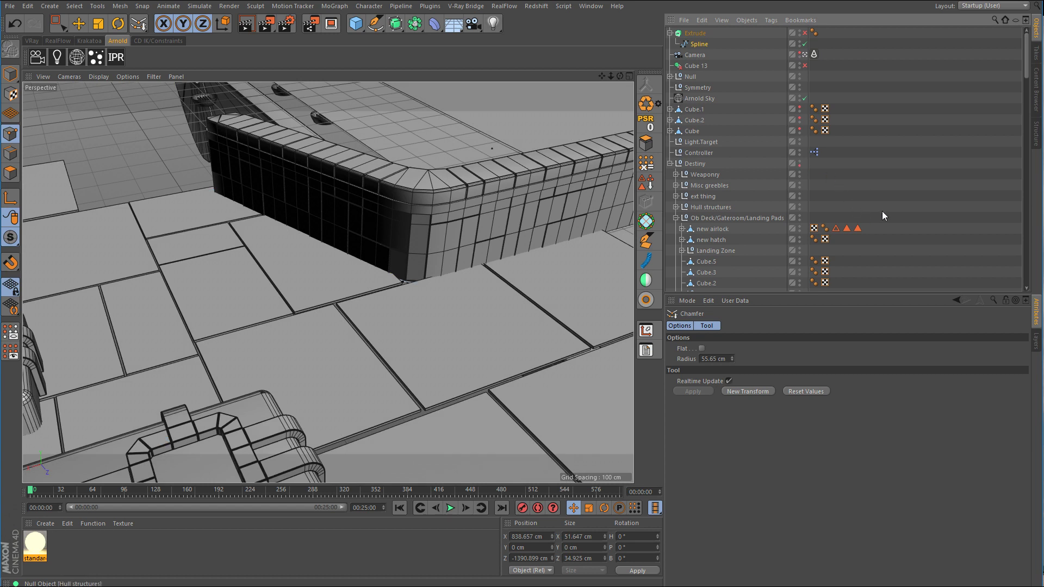
scroll(883, 211, down, 6)
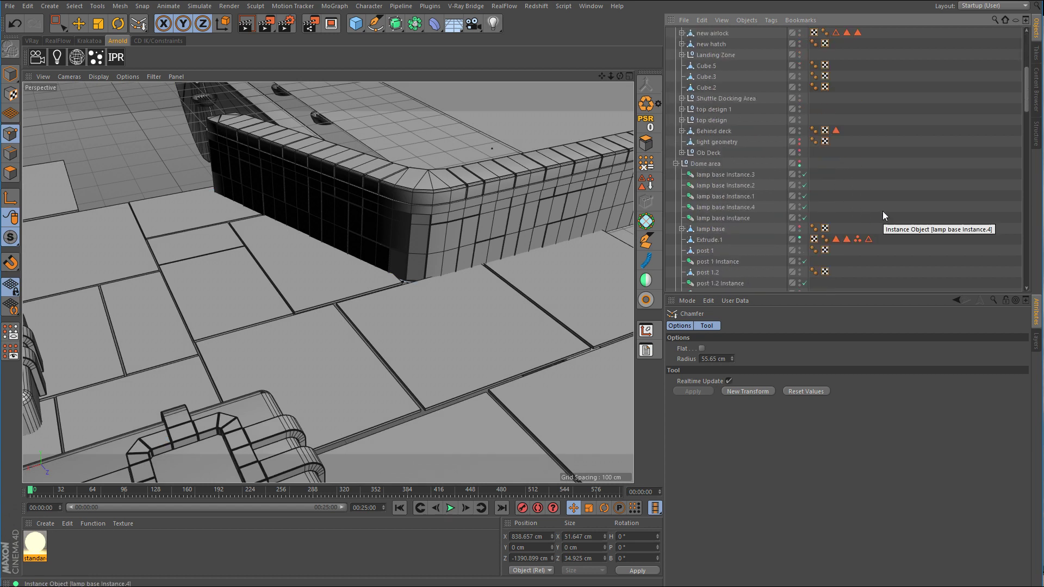
click(800, 162)
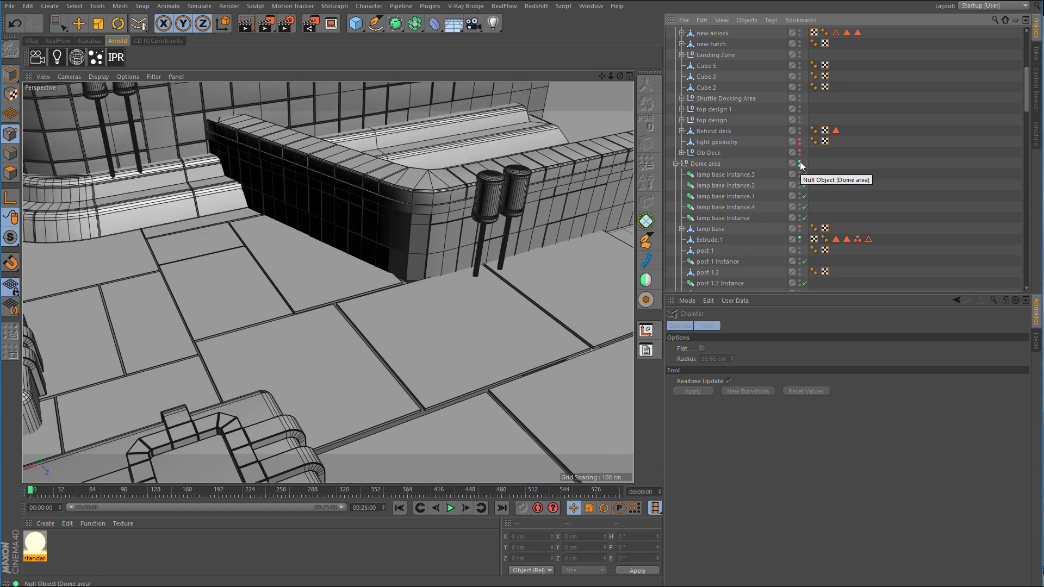
click(800, 164)
click(800, 163)
scroll(849, 171, up, 5)
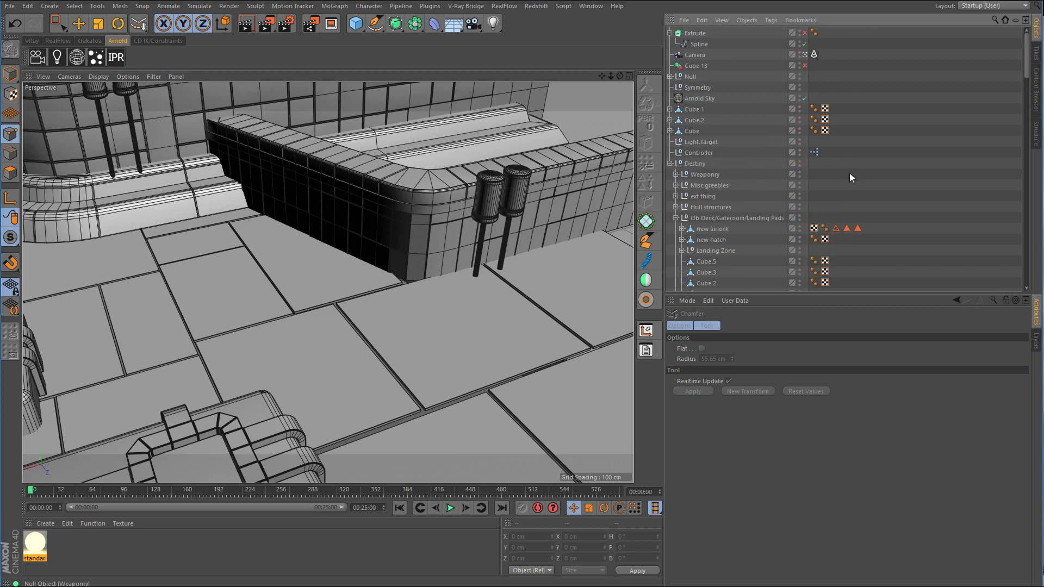
Step: Hide the Destiny hierarchy and bring up the wall's spline in the maximized Top view
click(800, 160)
click(701, 36)
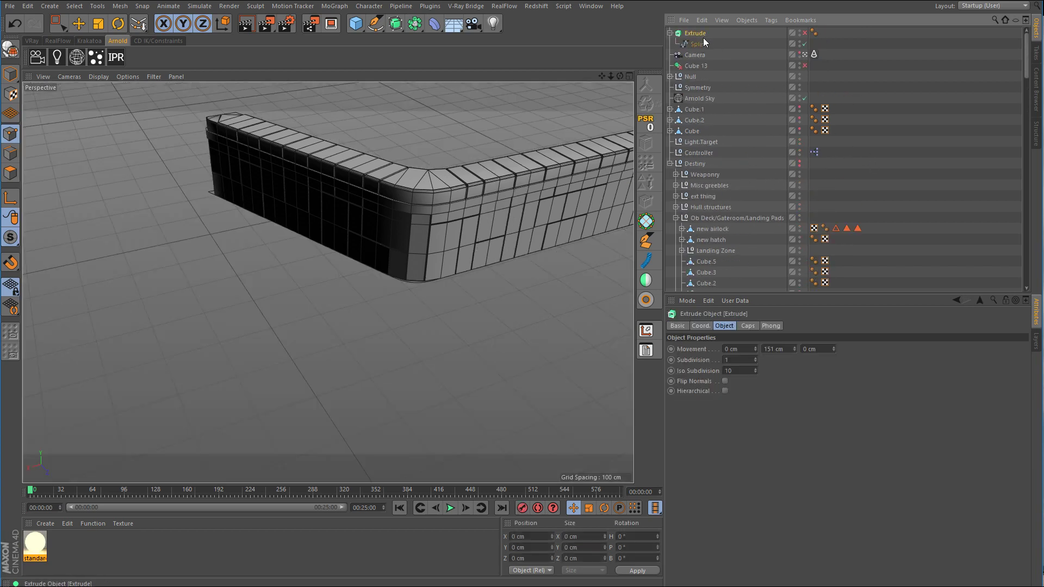
click(699, 44)
middle_click(502, 218)
middle_click(506, 219)
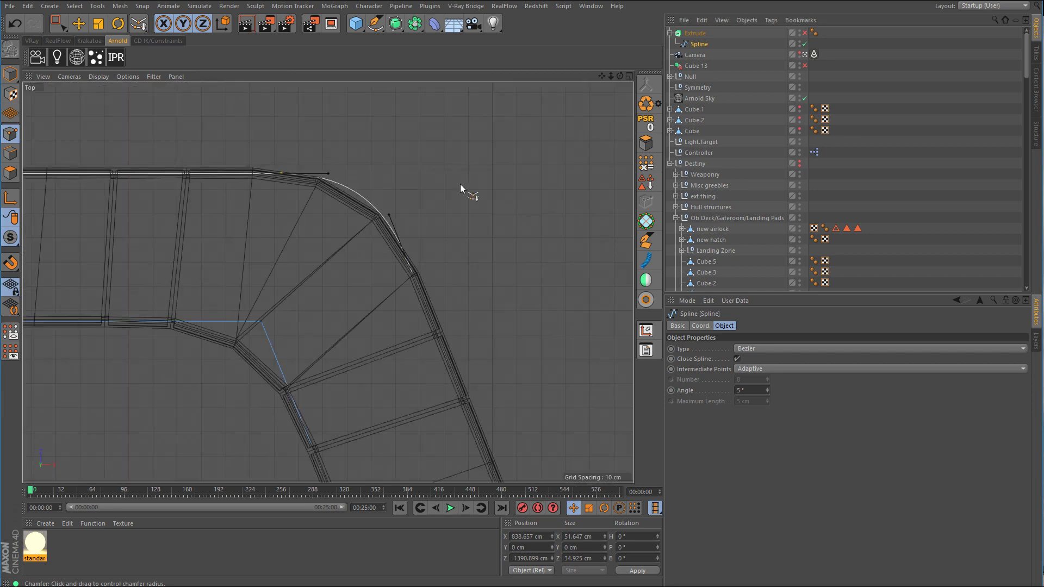
Step: Try chamfering the spline's inner bend point with a radius of about 80.51 cm
click(57, 23)
drag(248, 299, 294, 352)
right_click(343, 324)
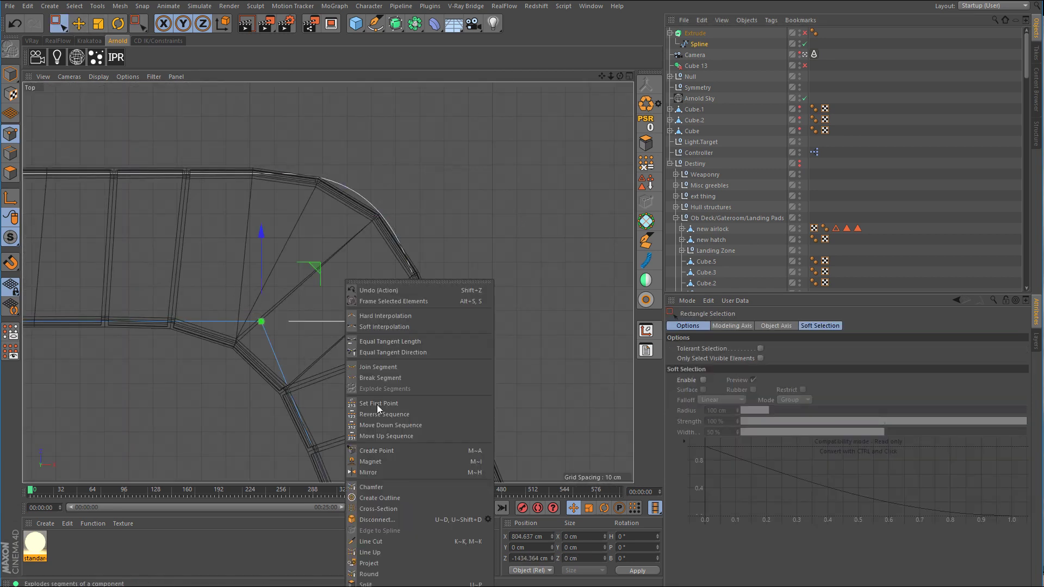
click(384, 487)
middle_drag(277, 388, 387, 312)
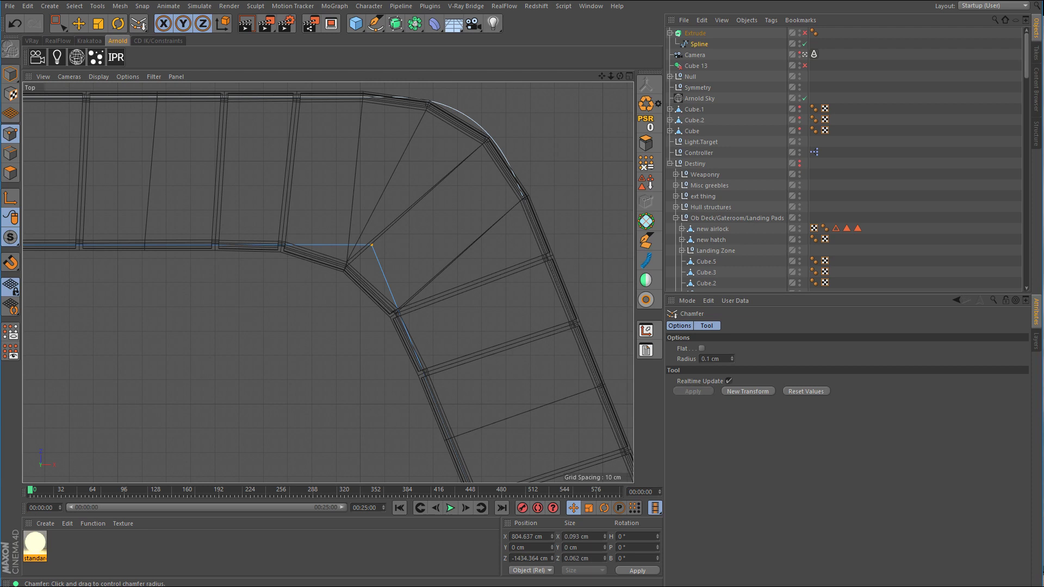
drag(371, 246, 271, 251)
Step: Undo the inner and outer bend chamfers to restore both sharp corner points of the spline
key(ctrl+z)
key(ctrl+z)
key(ctrl+z)
key(ctrl+z)
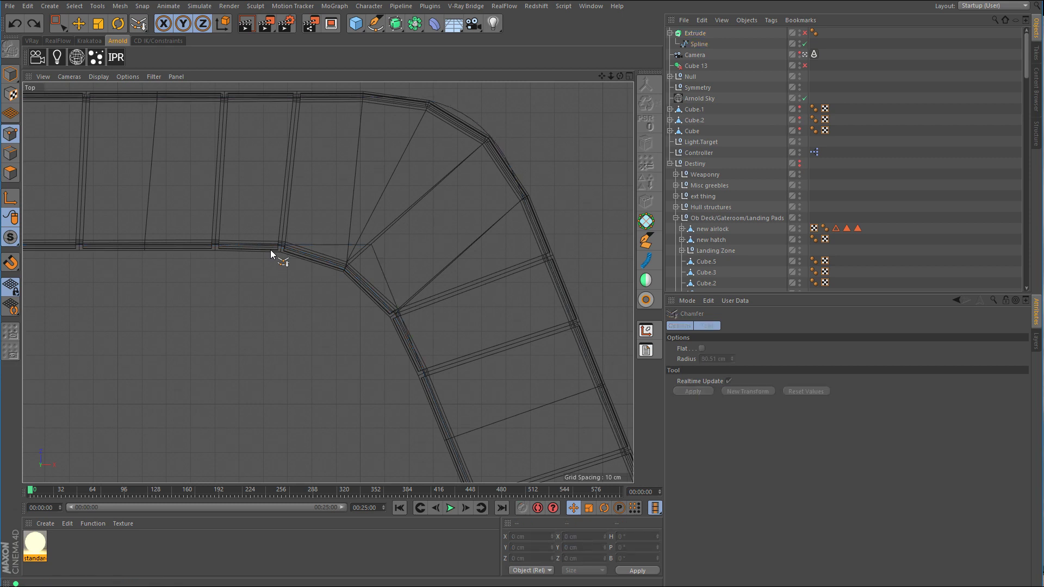
key(ctrl+y)
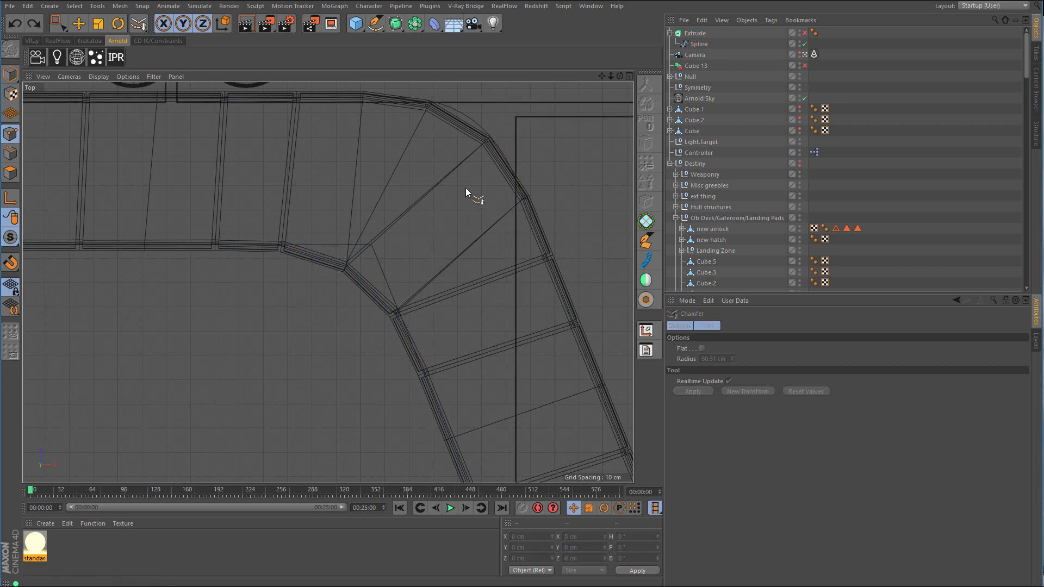
key(ctrl+y)
key(ctrl+z)
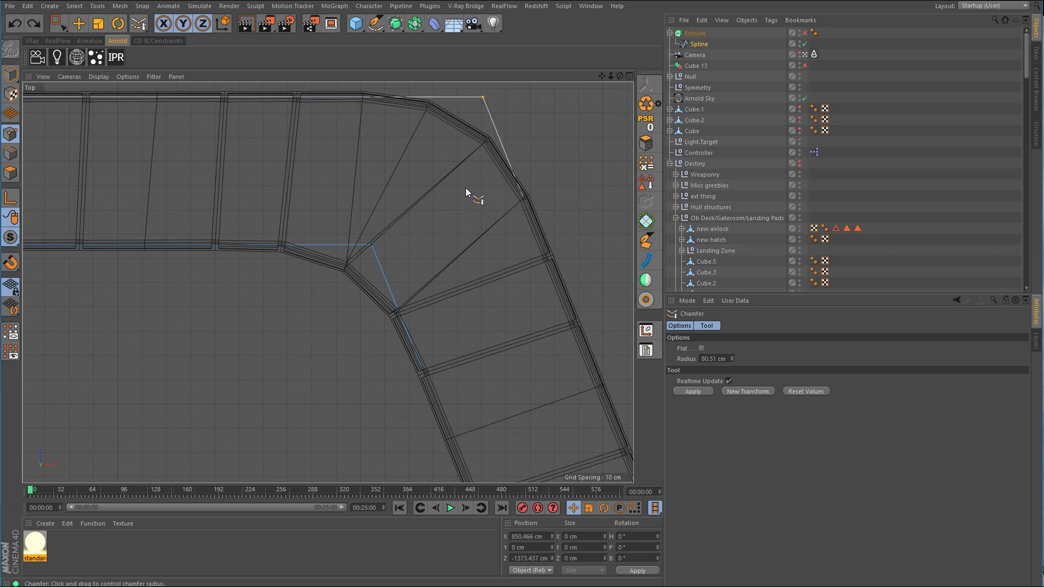
Step: Chamfer the spline's outer bend point with a radius of about 73.13 cm, following the original wall's outer curve
click(60, 26)
alt+middle_drag(473, 169, 382, 243)
drag(362, 131, 434, 198)
alt+right_drag(415, 179, 461, 212)
right_click(462, 219)
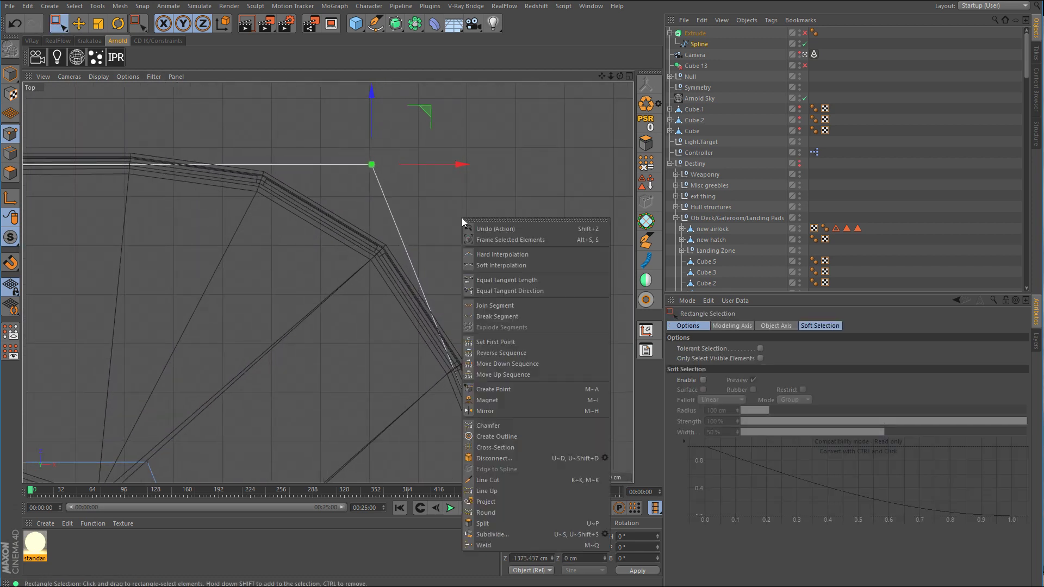
click(500, 425)
mouse_move(458, 249)
mouse_down()
mouse_move(502, 251)
mouse_move(474, 250)
mouse_up()
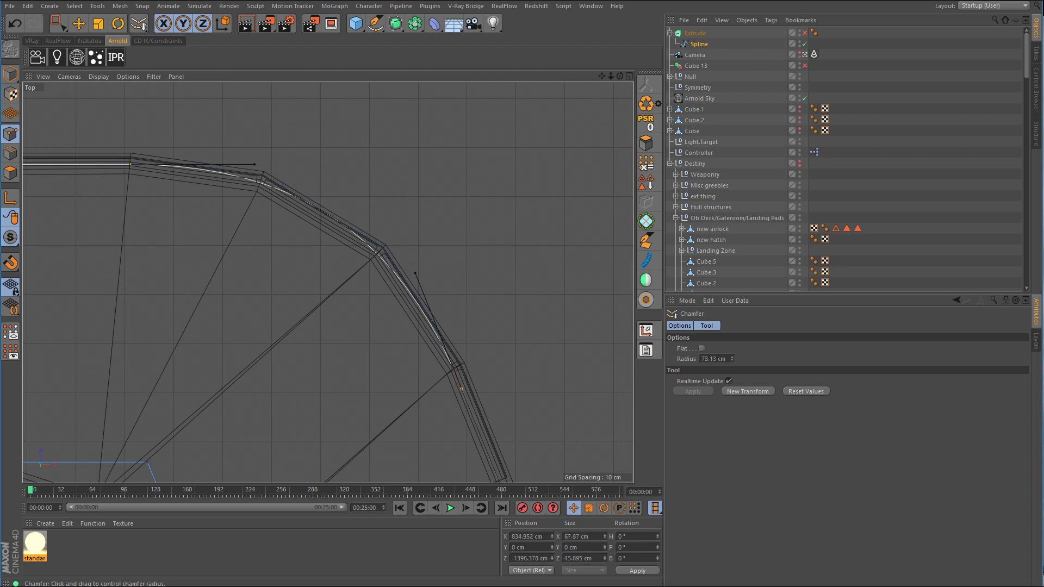
Step: Chamfer the spline's inner bend point with a radius of about 74.45 cm, following the original wall's inner curve
click(59, 23)
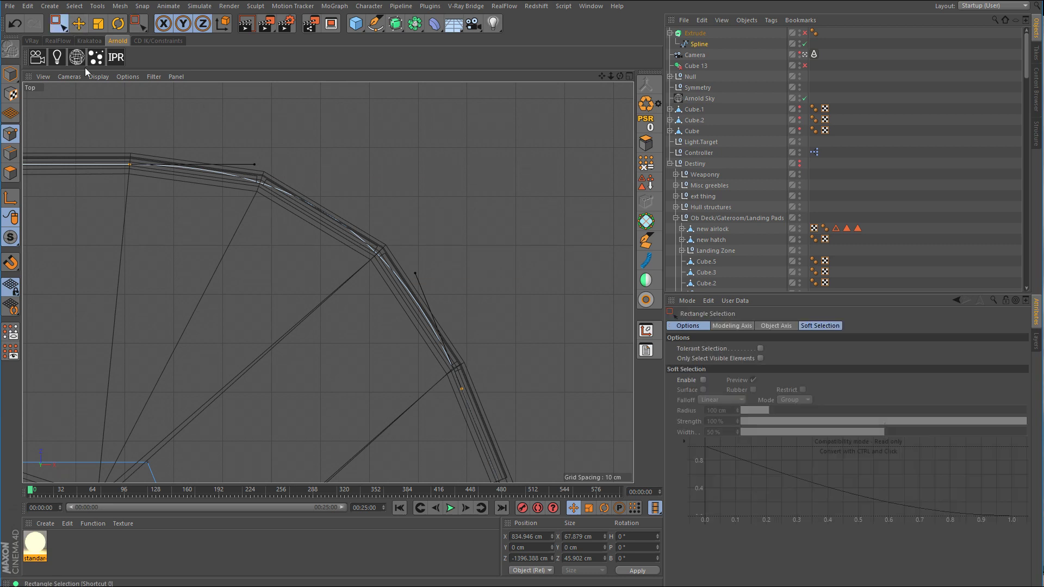
drag(352, 304, 321, 340)
alt+right_drag(275, 357, 348, 352)
right_click(399, 359)
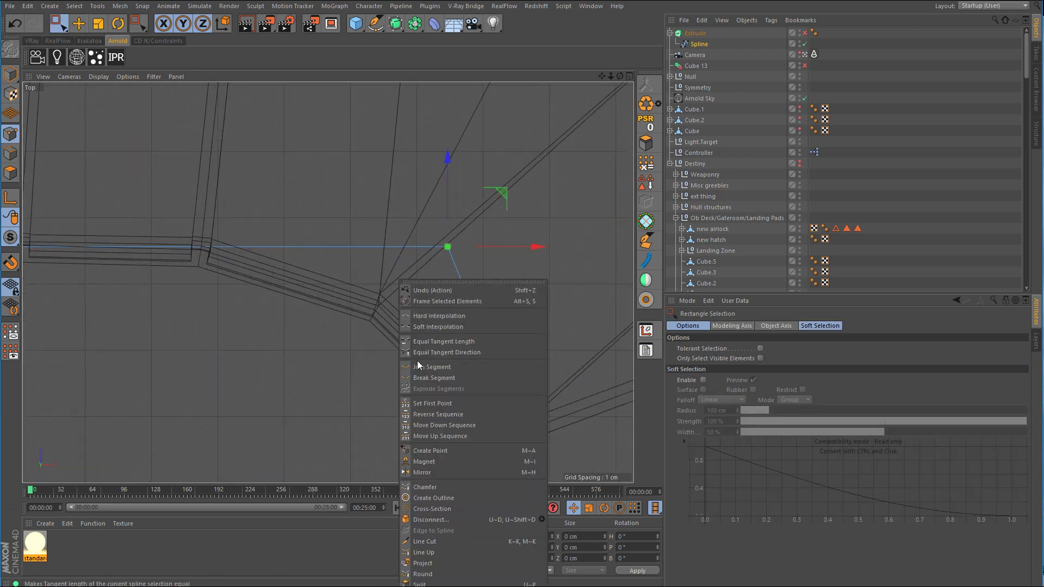
click(448, 486)
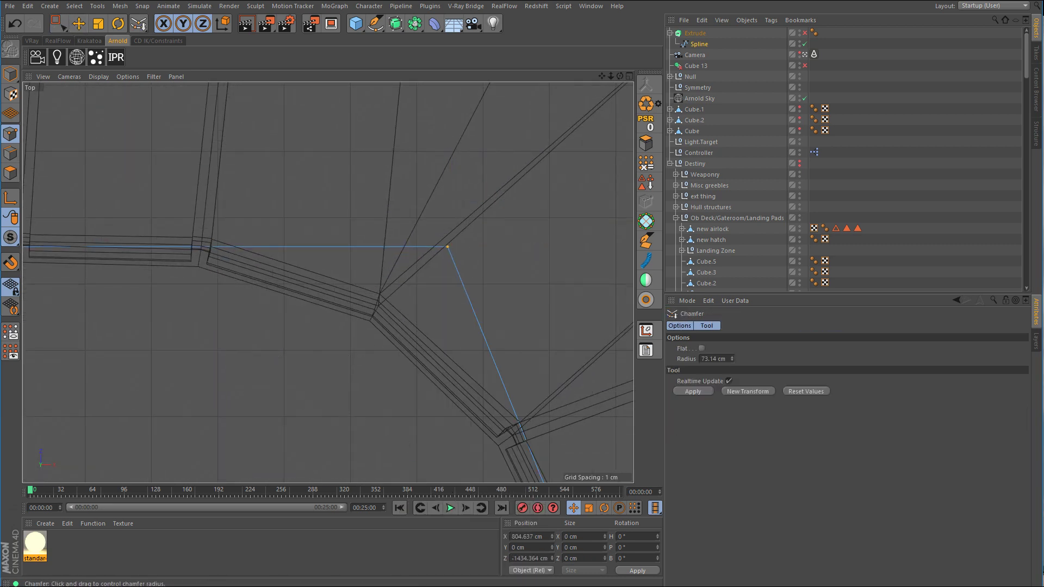
drag(381, 326, 532, 326)
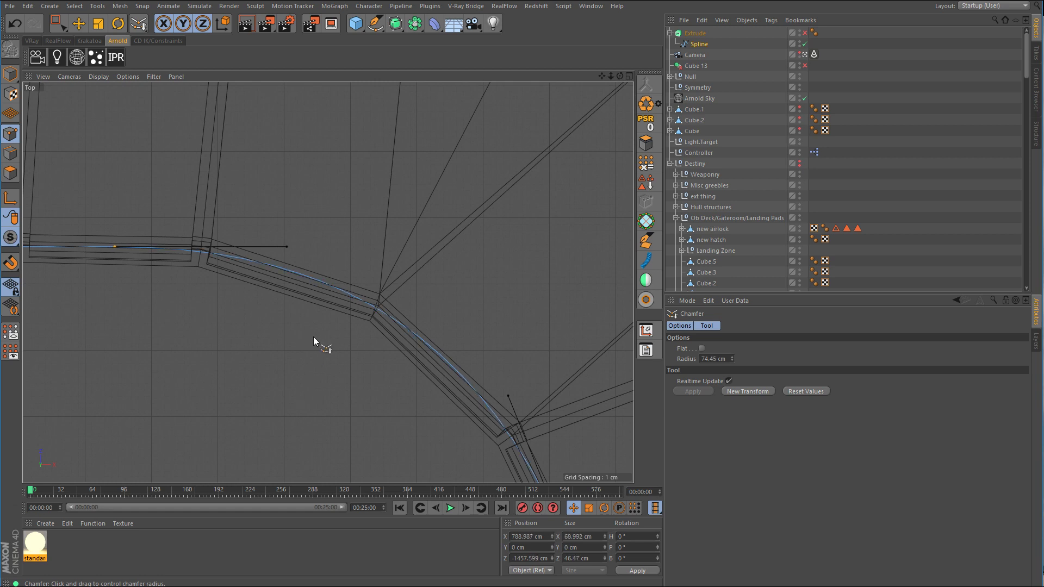
Step: Switch to Model mode and re-enable the Extrude in the Perspective view to inspect the wall's rounded corner
scroll(477, 259, down, 5)
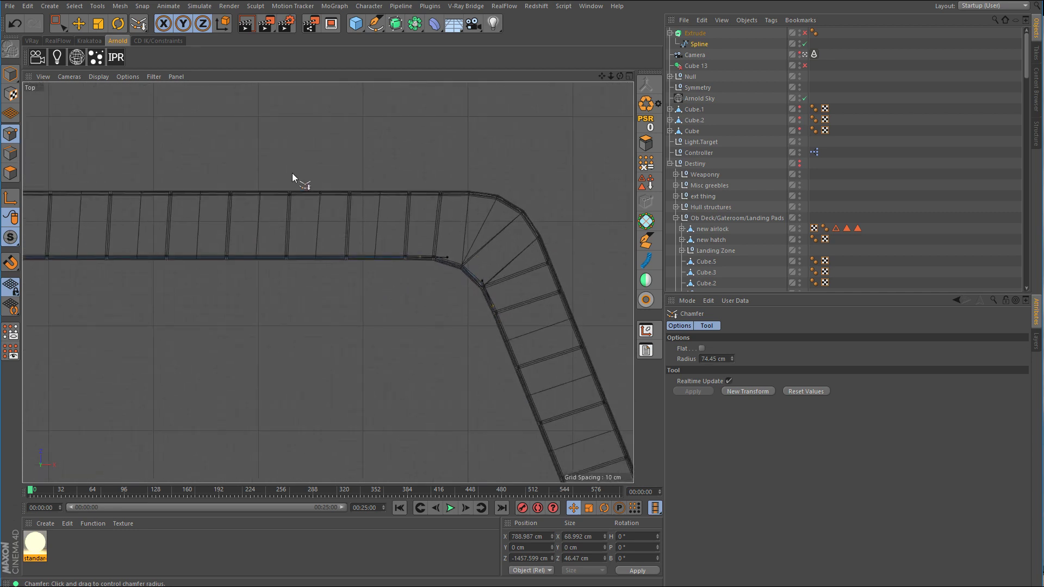
click(10, 73)
click(79, 23)
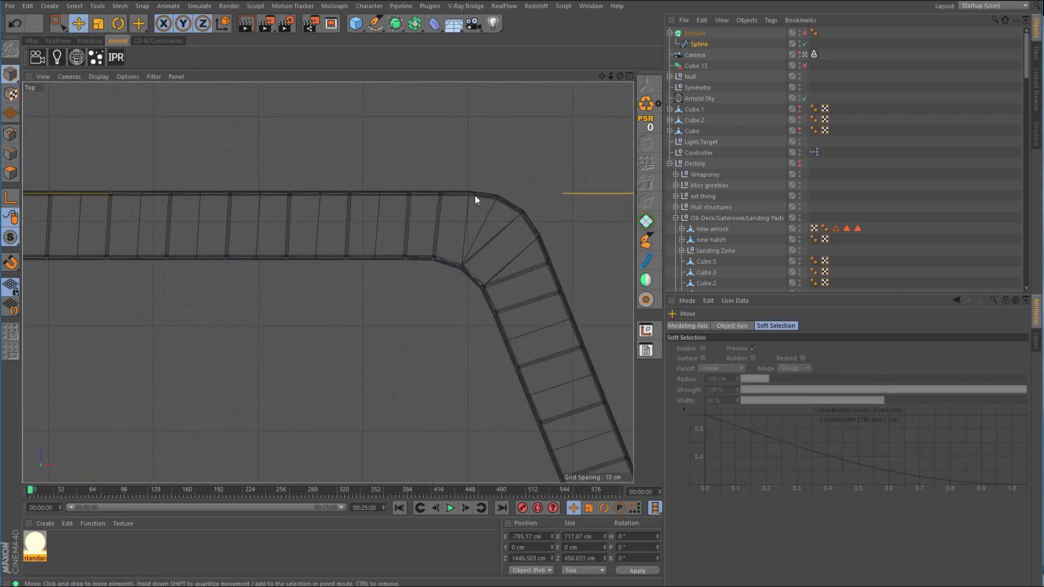
middle_click(465, 215)
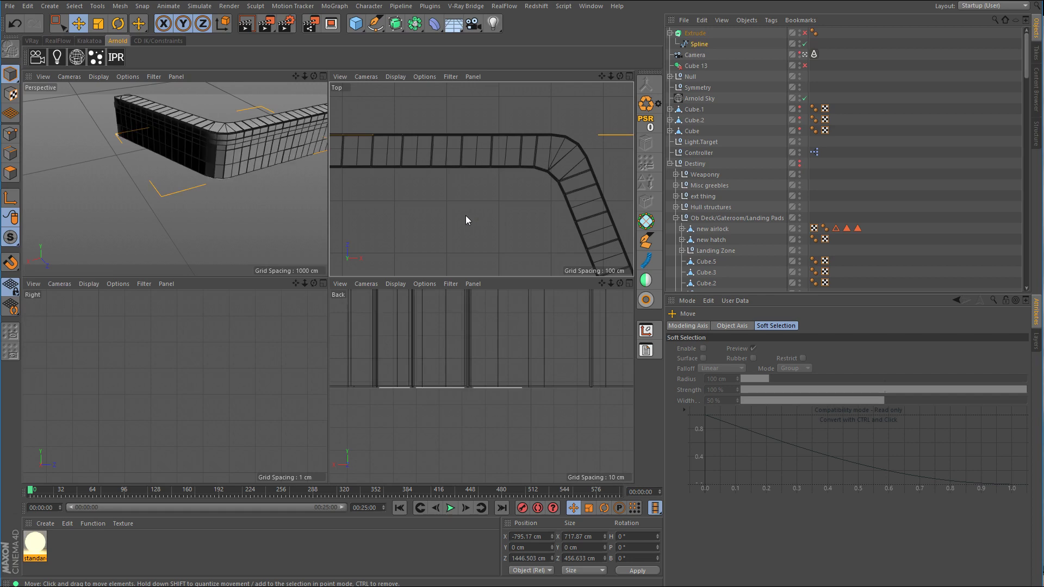
middle_click(252, 205)
alt+drag(519, 190, 380, 247)
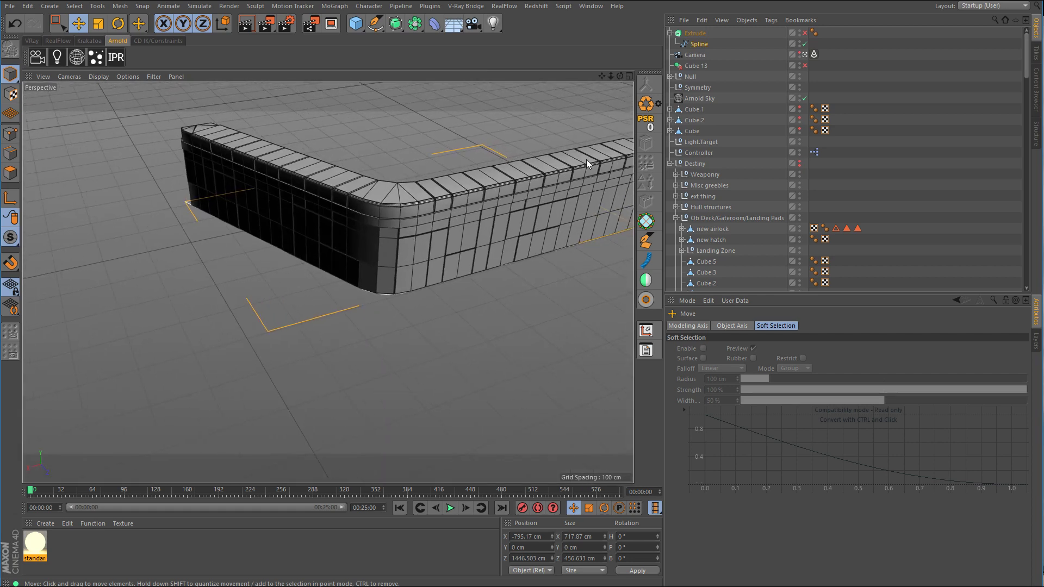
click(804, 33)
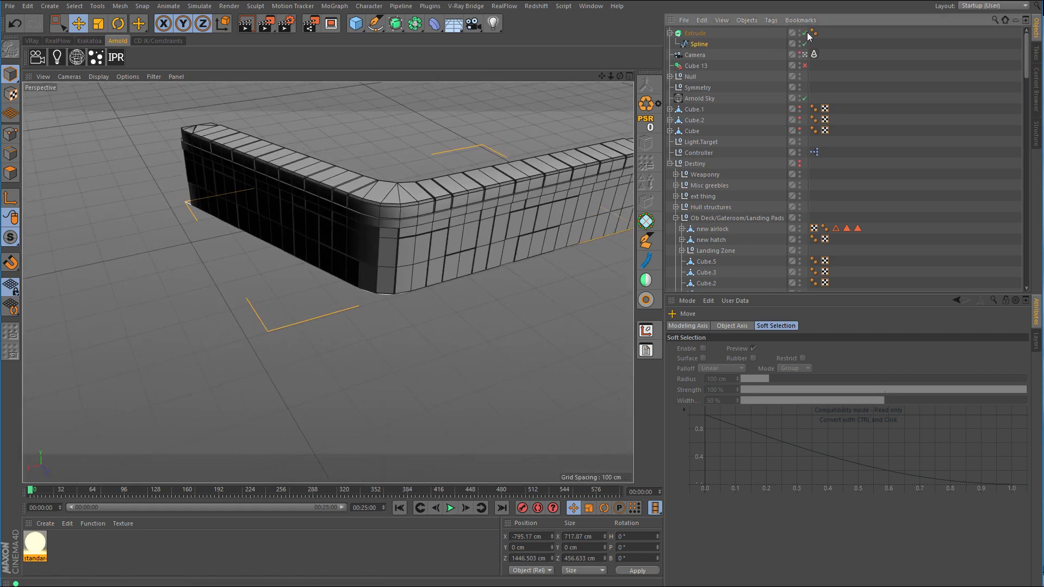
alt+drag(509, 152, 413, 202)
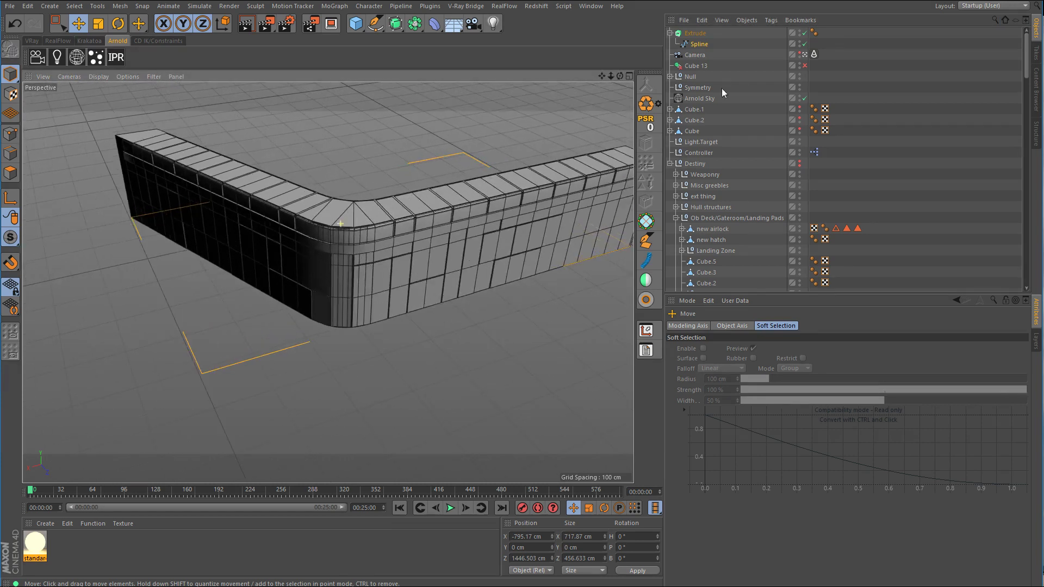
Step: Set the Extrude's Y movement to 150 cm to fit the original wall's top edge
click(696, 32)
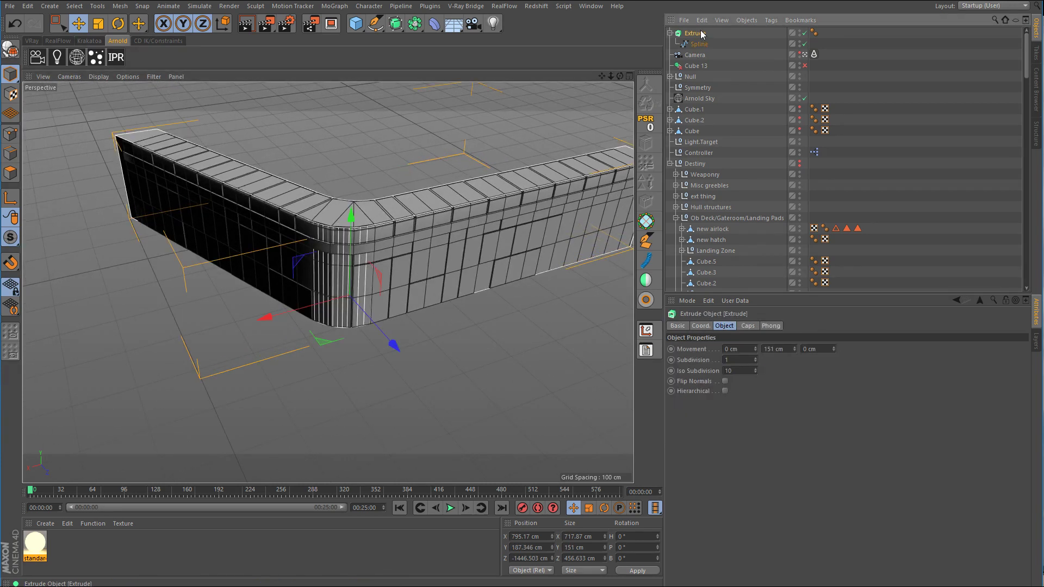
click(795, 346)
alt+drag(505, 240, 531, 221)
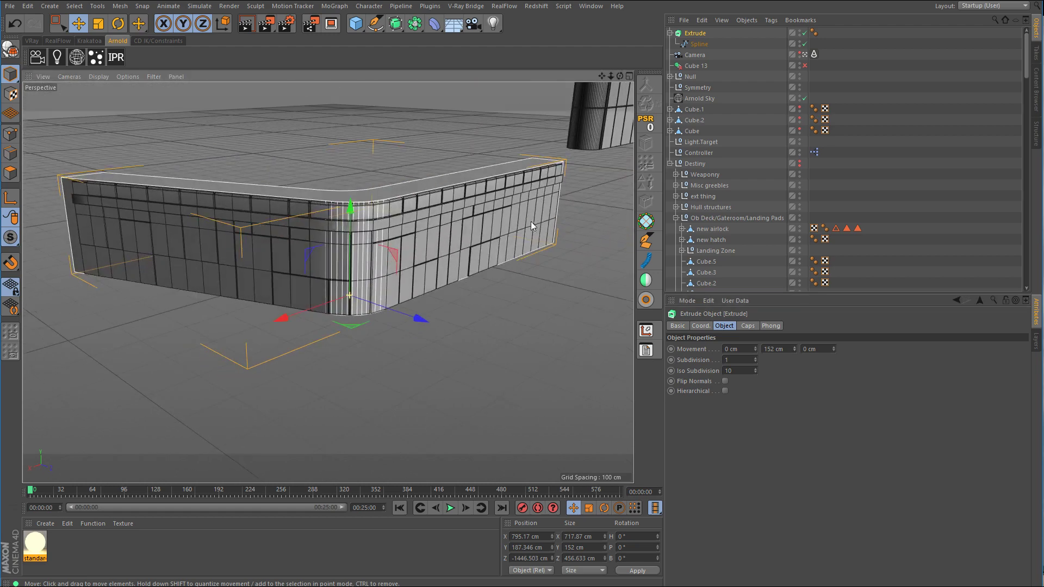
scroll(531, 221, up, 6)
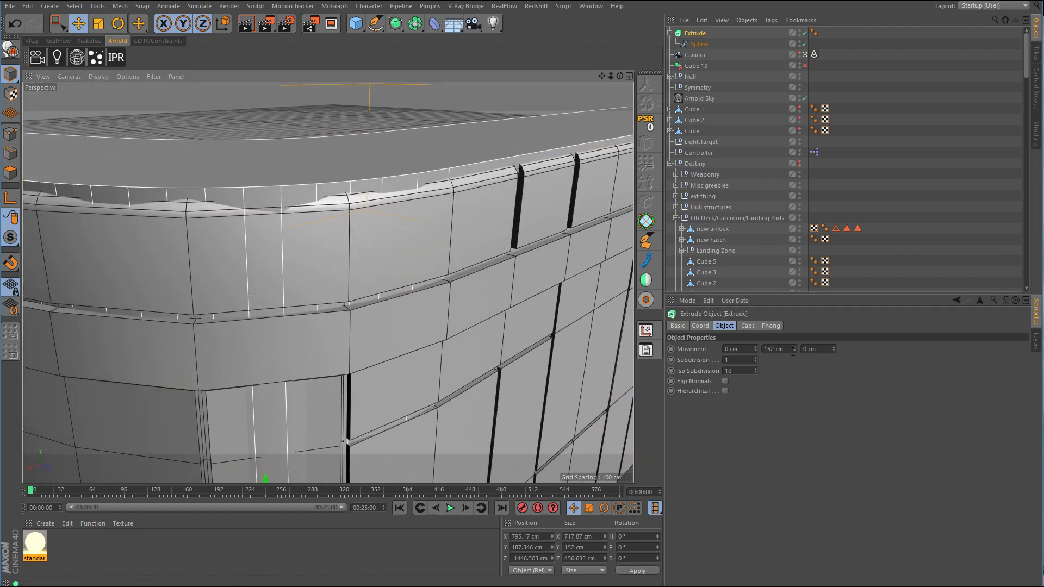
click(796, 351)
click(796, 351)
click(794, 347)
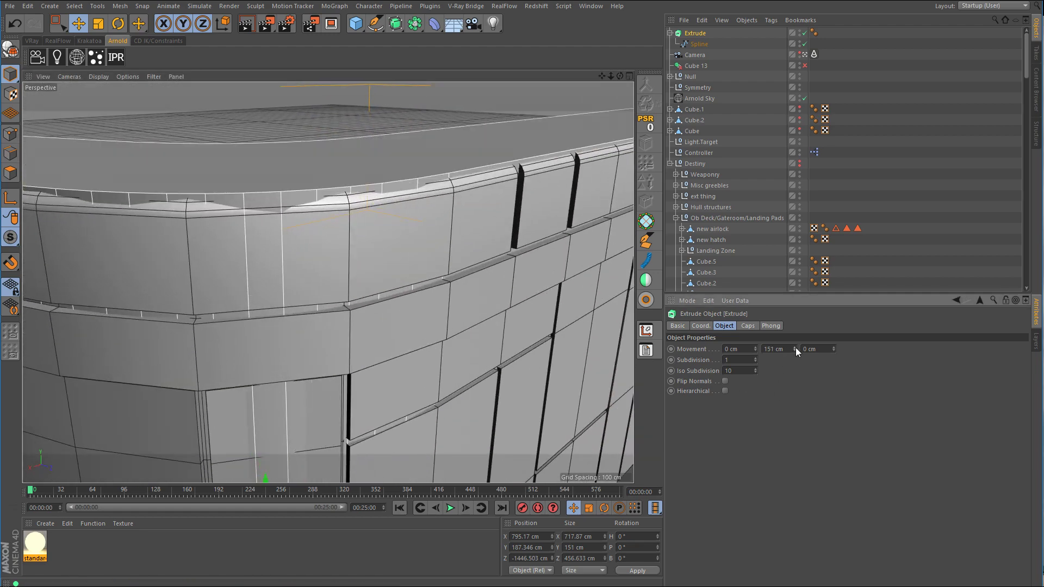
click(795, 351)
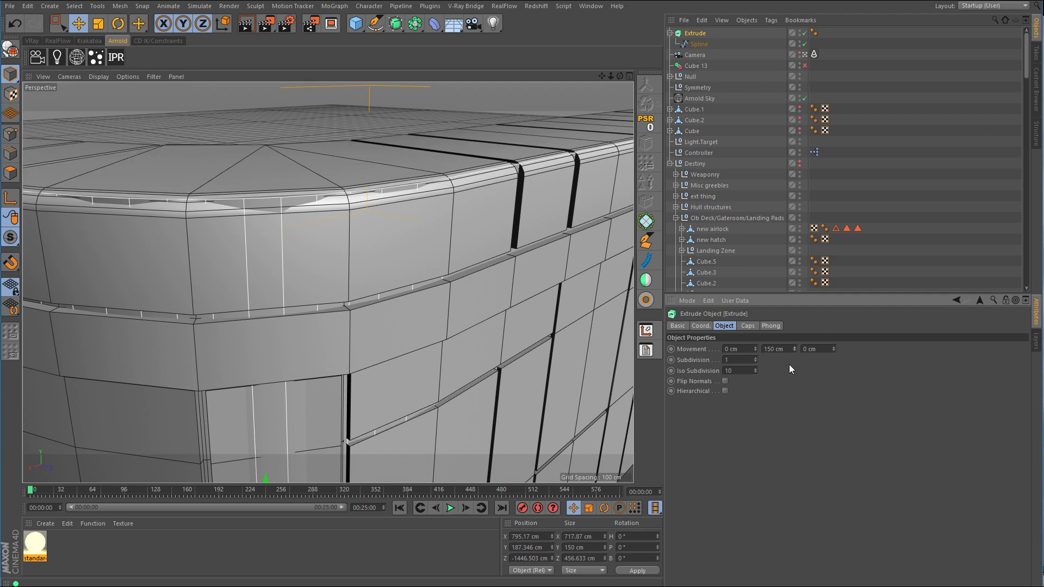
scroll(451, 262, down, 10)
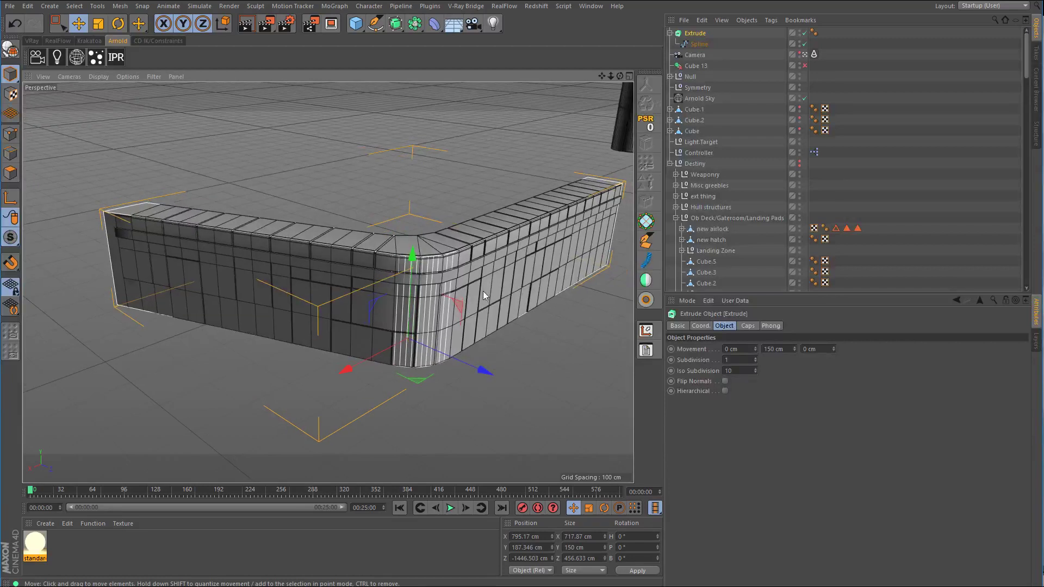
middle_click(489, 294)
middle_click(237, 224)
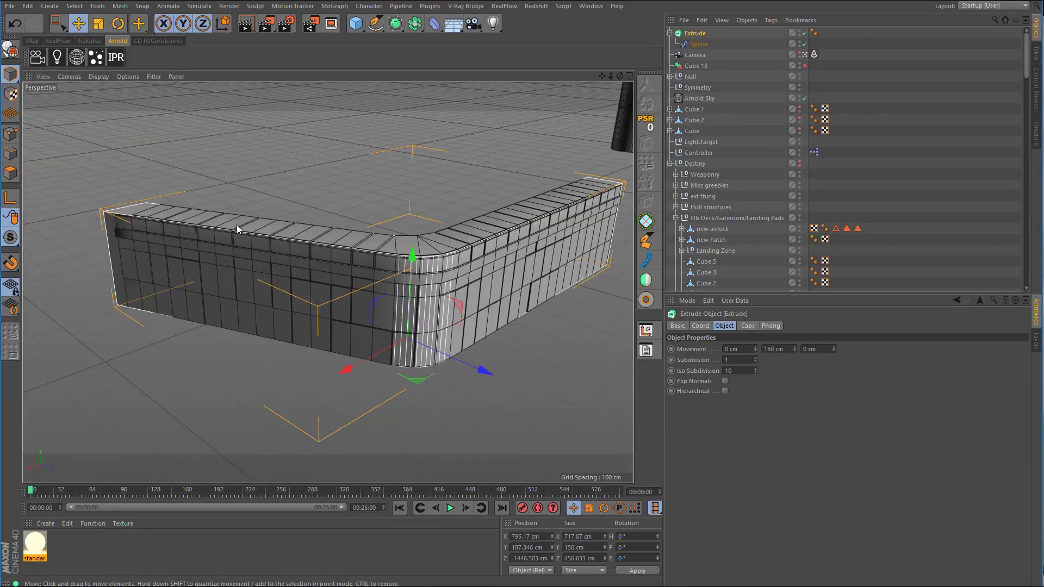
alt+drag(411, 263, 487, 308)
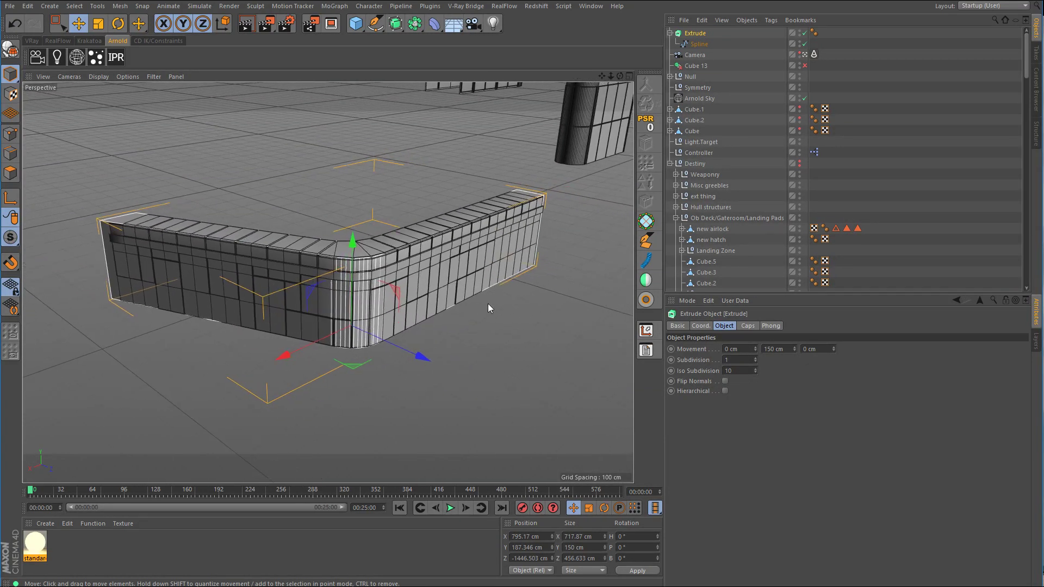